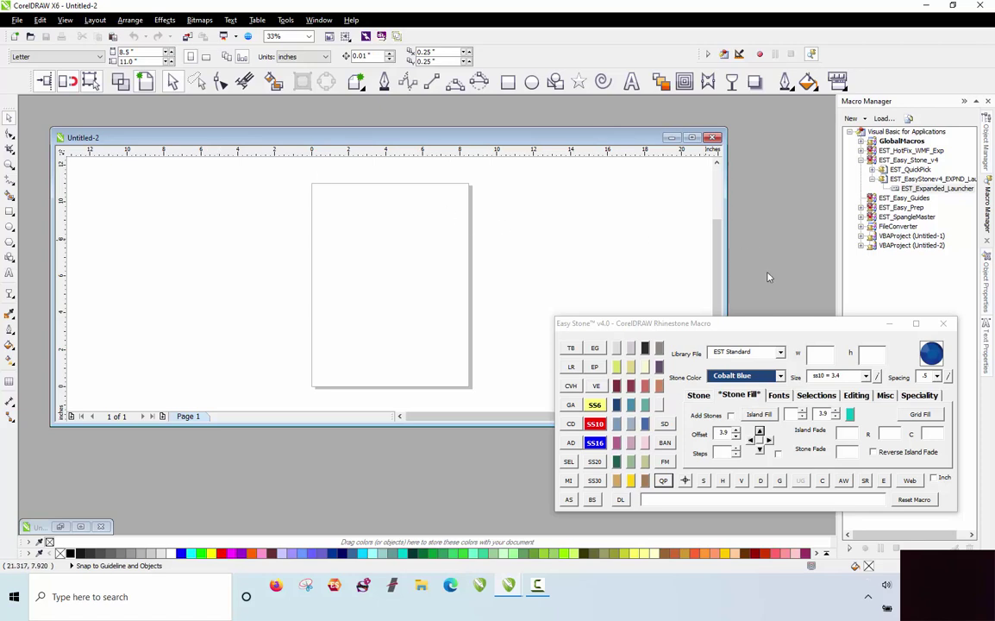
Import the Cougars Football logo JPG from the Desktop and place it at its original size on the page.
{"action": "left_click", "coordinate": [739, 325]}
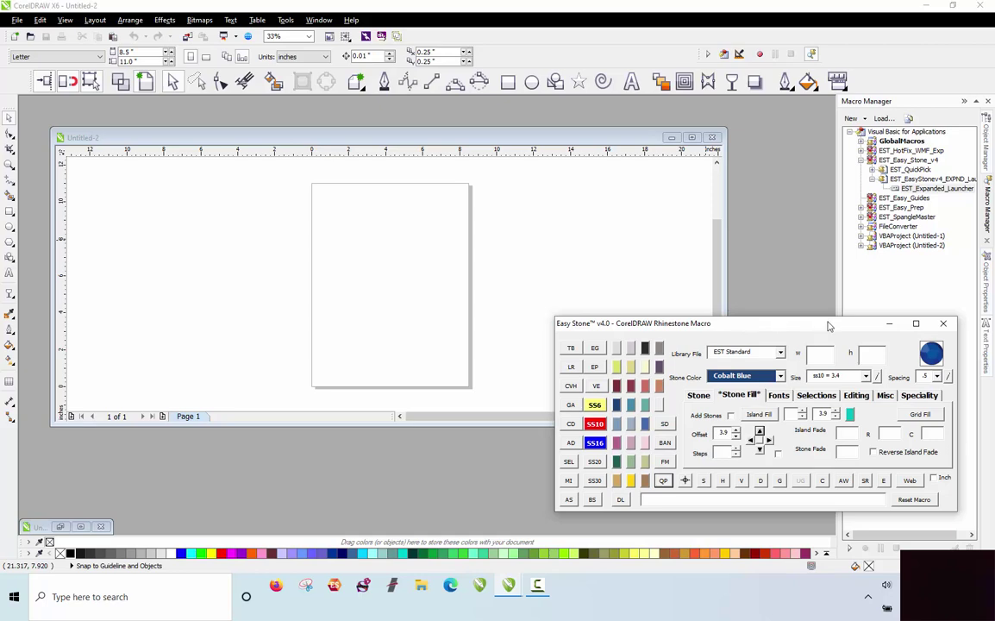
{"action": "left_click", "coordinate": [191, 38]}
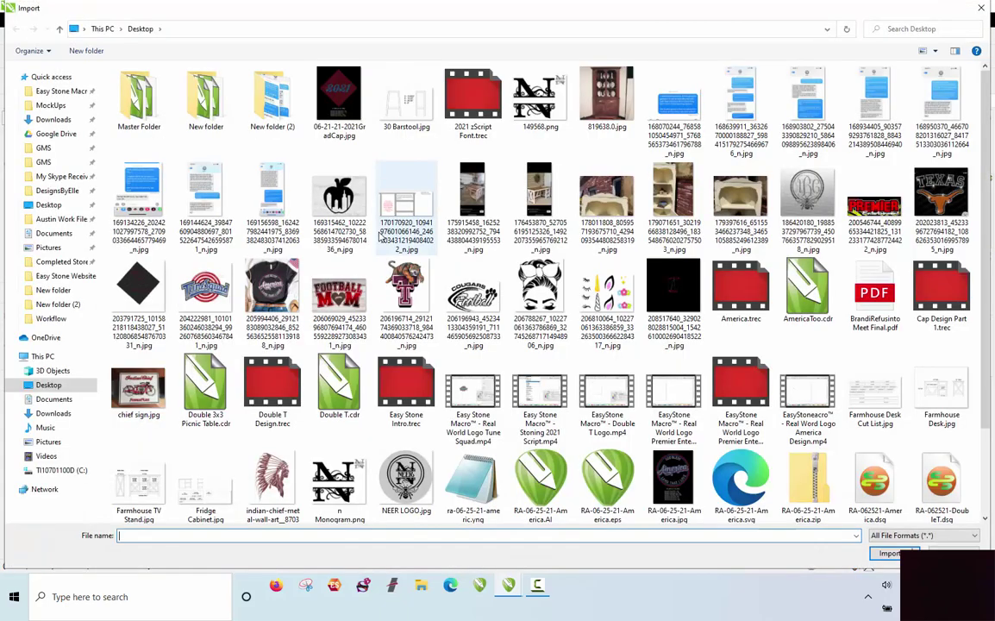
{"action": "double_click", "coordinate": [463, 295]}
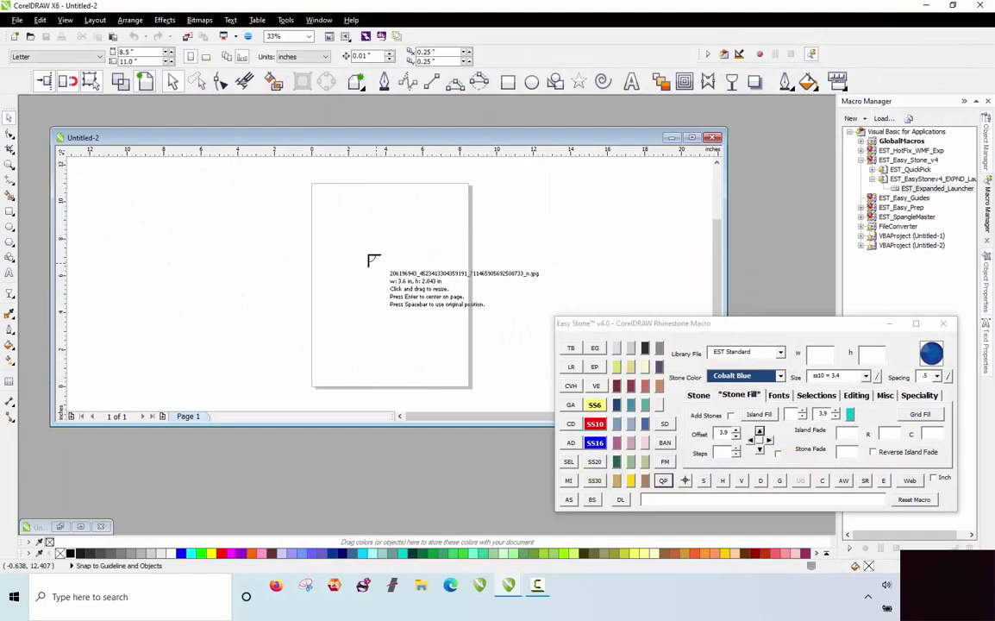
{"action": "left_click", "coordinate": [345, 231]}
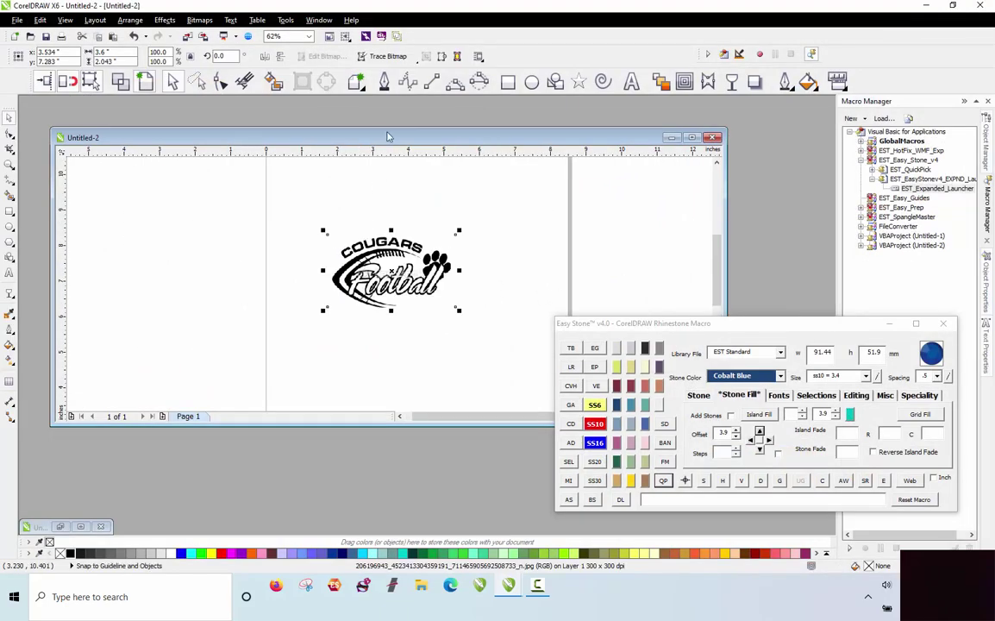
Maximize the document window and move the logo image slightly up and to the left on the page.
{"action": "double_click", "coordinate": [388, 135]}
{"action": "scroll", "coordinate": [466, 291], "scroll_direction": "up", "scroll_amount": 1}
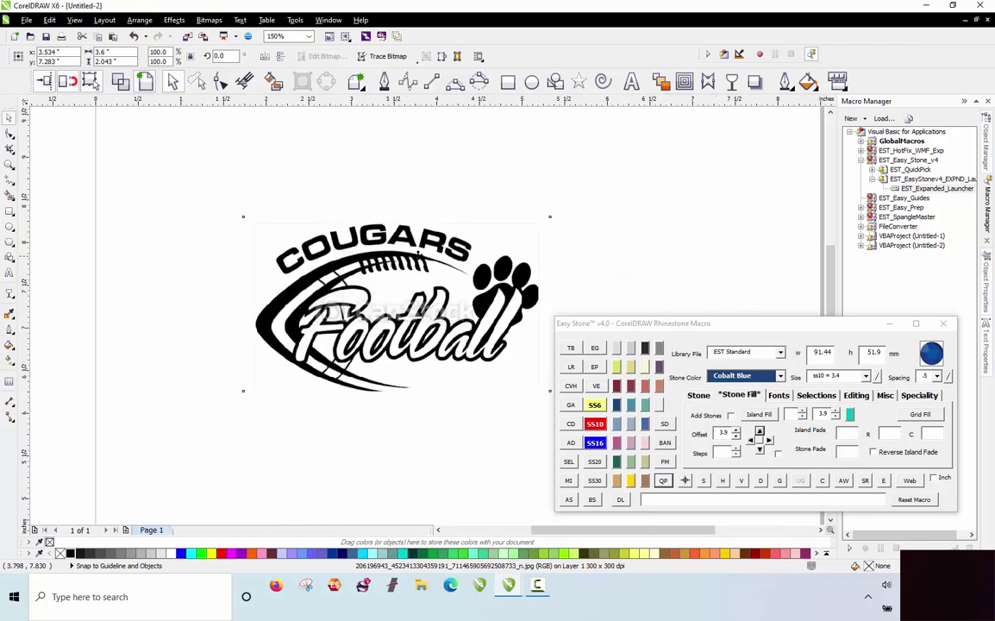
{"action": "left_click_drag", "start_coordinate": [376, 229], "coordinate": [357, 214]}
{"action": "left_click", "coordinate": [593, 266]}
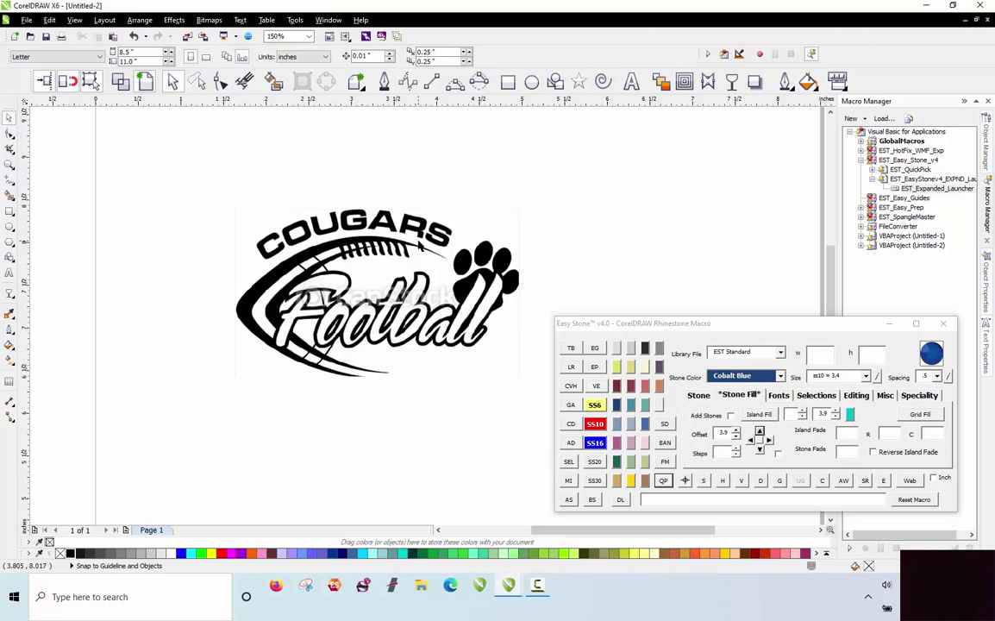
{"action": "left_click_drag", "start_coordinate": [367, 342], "coordinate": [336, 321]}
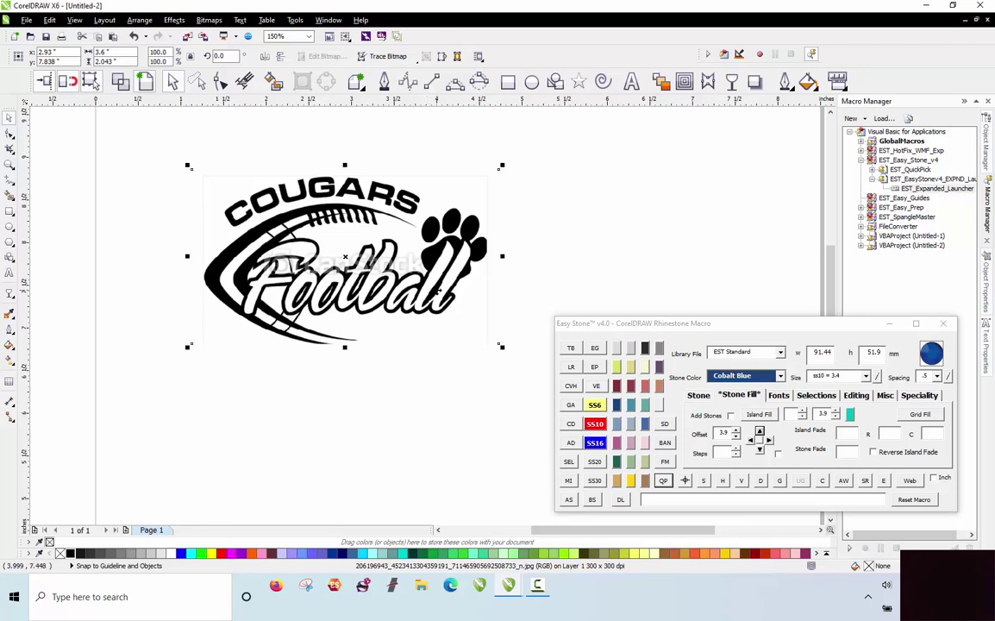
Resize the logo image with the Easy Stone Set Size function, making a reference line across the design 10 inches wide.
{"action": "left_click", "coordinate": [919, 395]}
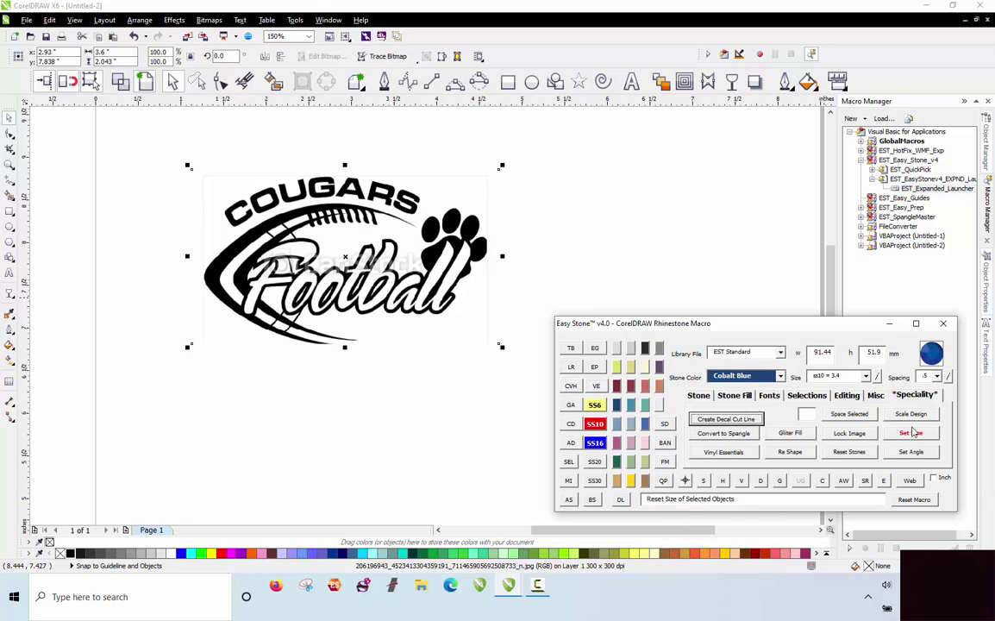
{"action": "left_click", "coordinate": [913, 434]}
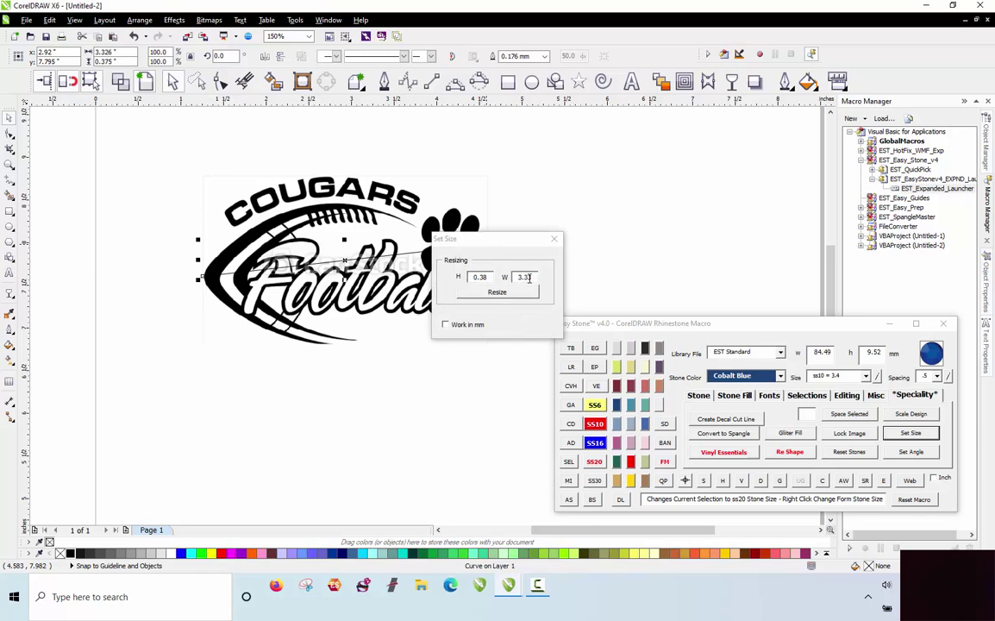
{"action": "double_click", "coordinate": [528, 277]}
{"action": "type", "text": "10"}
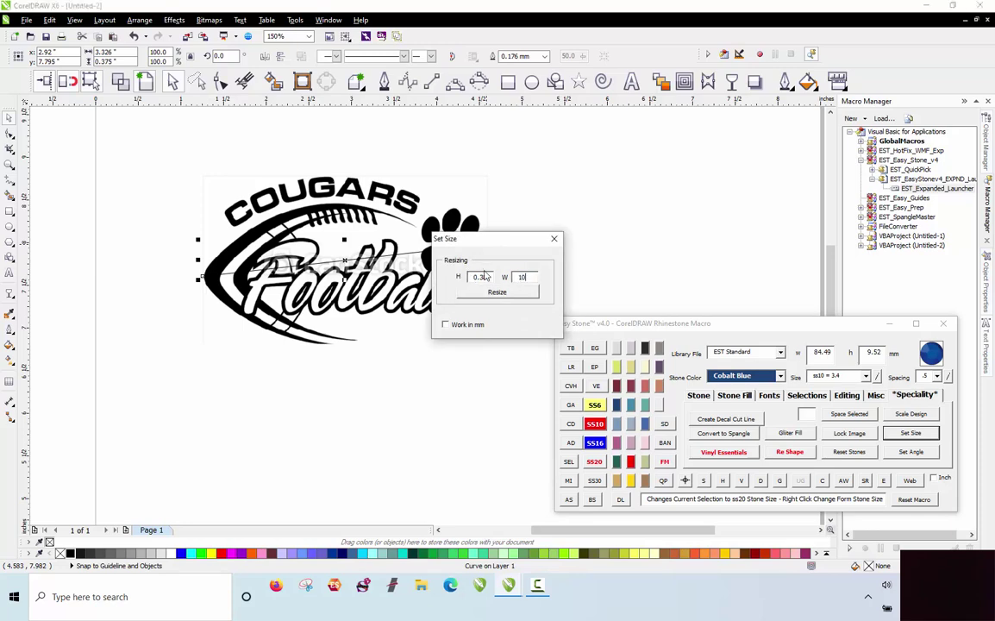
{"action": "key", "text": "Return"}
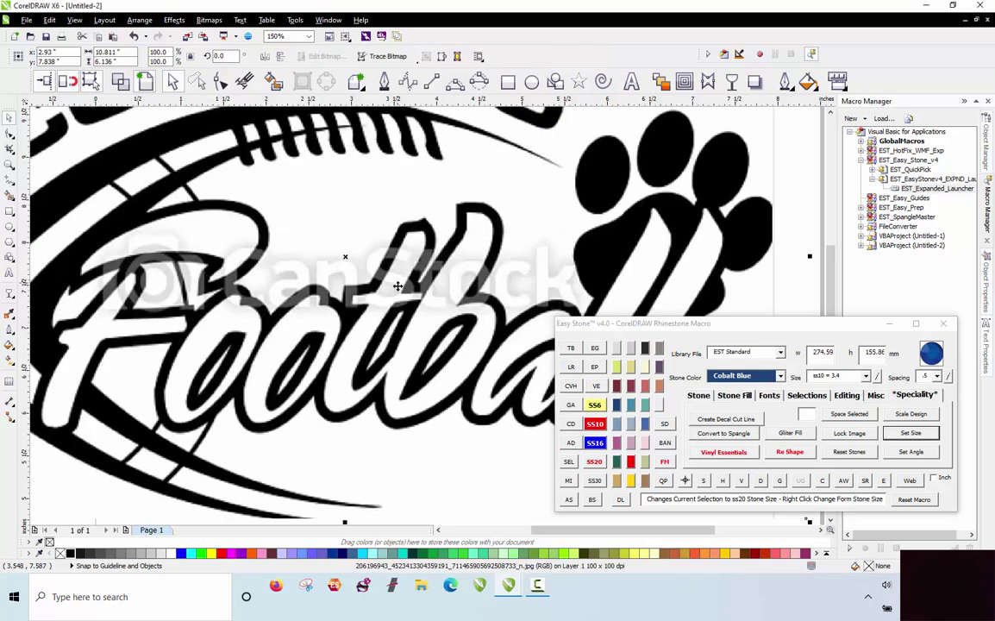
Move the enlarged logo image off the page into the empty workspace to its right.
{"action": "scroll", "coordinate": [232, 203], "scroll_direction": "down", "scroll_amount": 2}
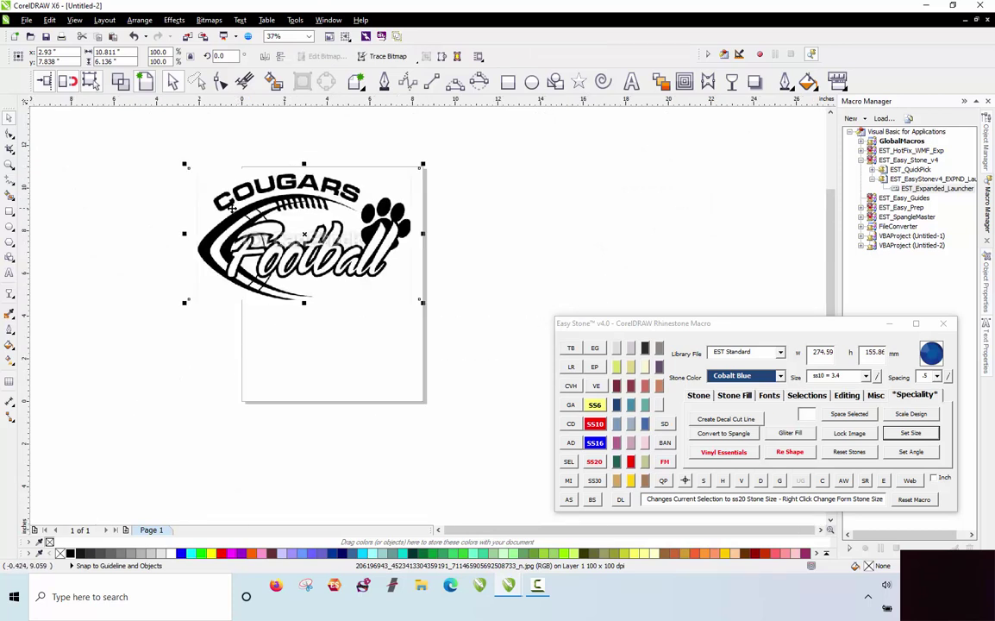
{"action": "scroll", "coordinate": [326, 204], "scroll_direction": "up", "scroll_amount": 1}
{"action": "left_click_drag", "start_coordinate": [326, 204], "coordinate": [562, 217]}
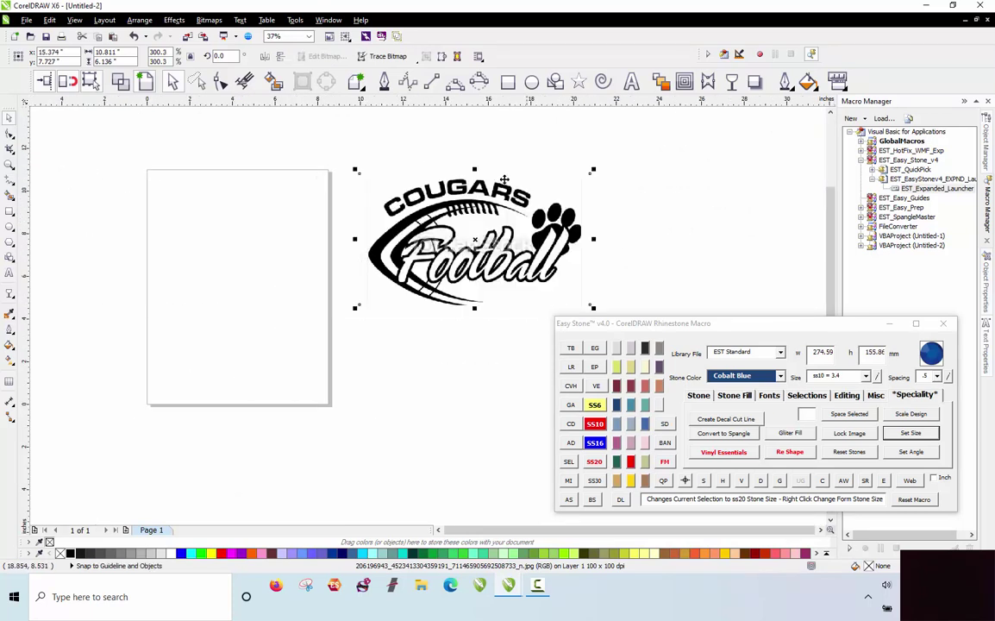
Apply a Uniform transparency of 50 to the logo image.
{"action": "left_click", "coordinate": [732, 86]}
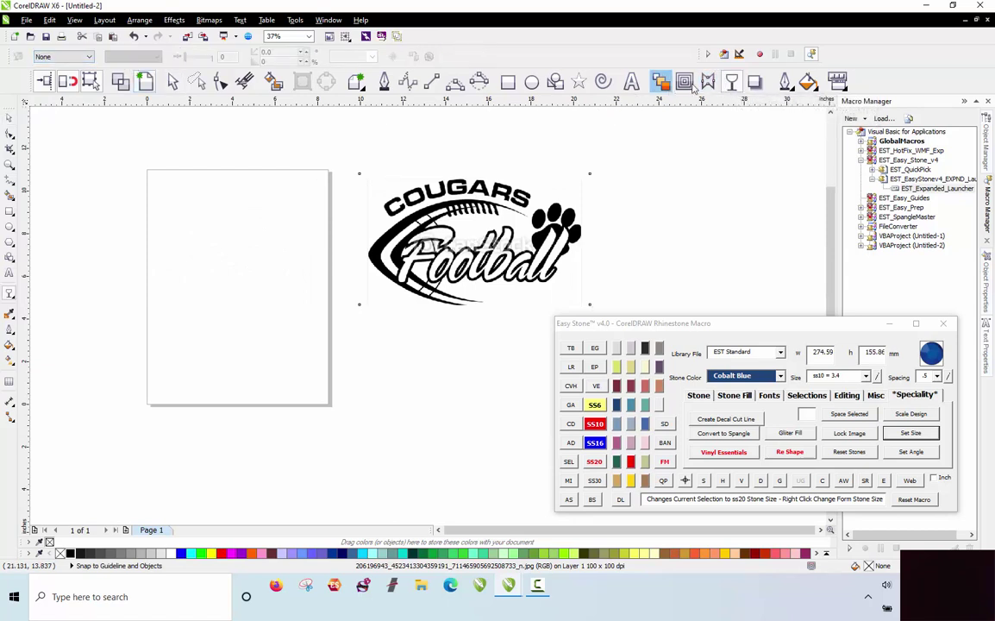
{"action": "left_click", "coordinate": [88, 57]}
{"action": "left_click", "coordinate": [73, 67]}
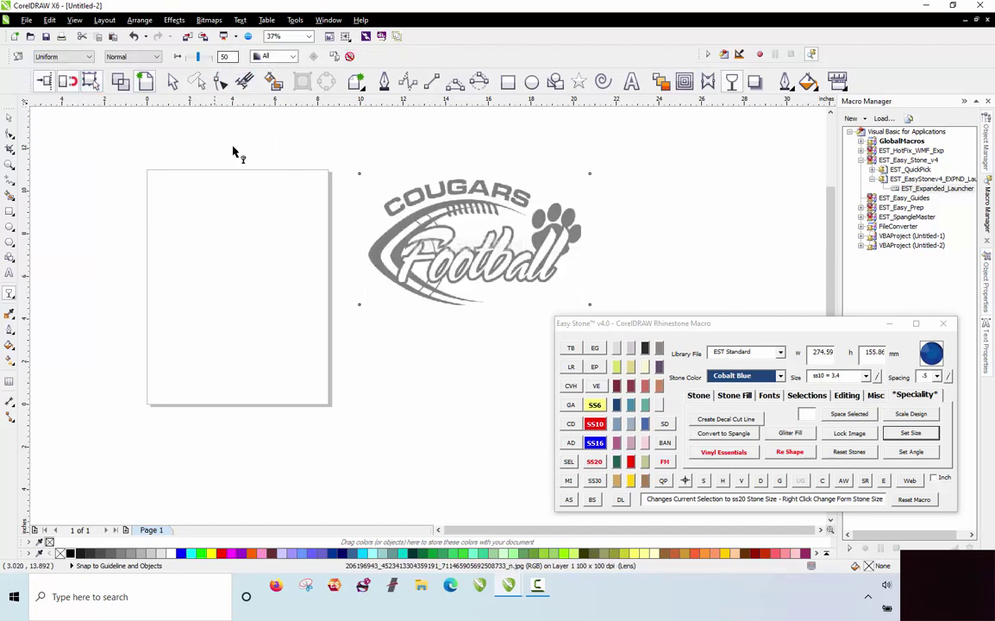
{"action": "scroll", "coordinate": [233, 168], "scroll_direction": "down", "scroll_amount": 2}
{"action": "scroll", "coordinate": [345, 186], "scroll_direction": "up", "scroll_amount": 4}
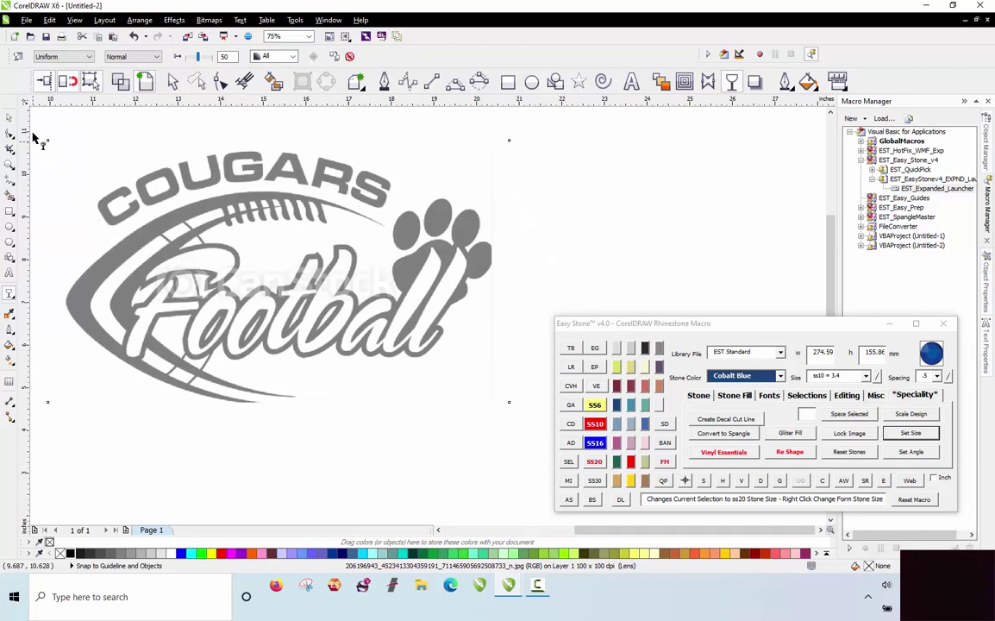
Lock the faded logo image in place as a tracing template.
{"action": "left_click", "coordinate": [10, 118]}
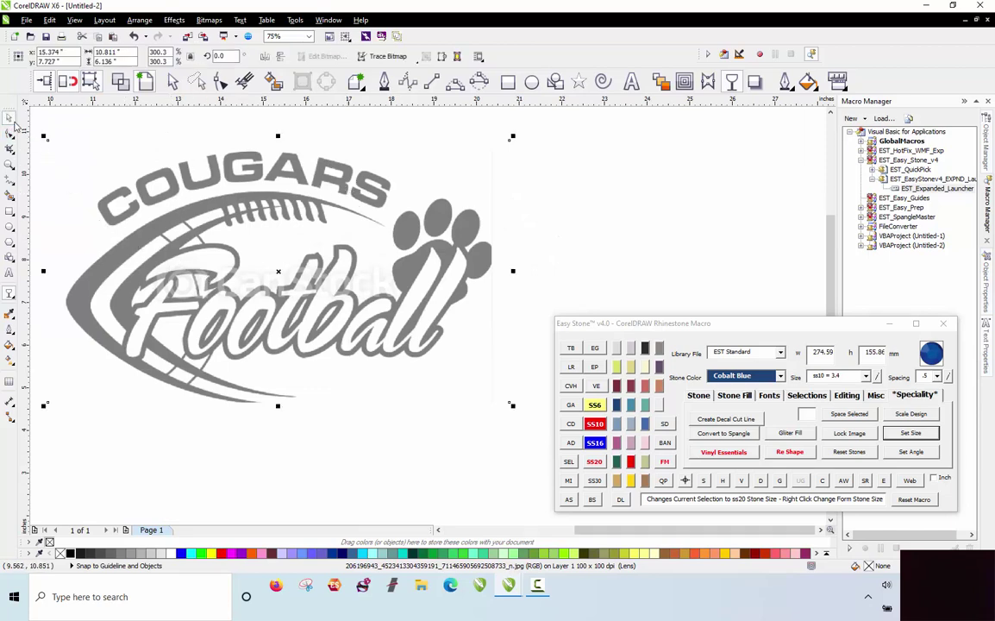
{"action": "left_click", "coordinate": [187, 433]}
{"action": "right_click", "coordinate": [270, 283]}
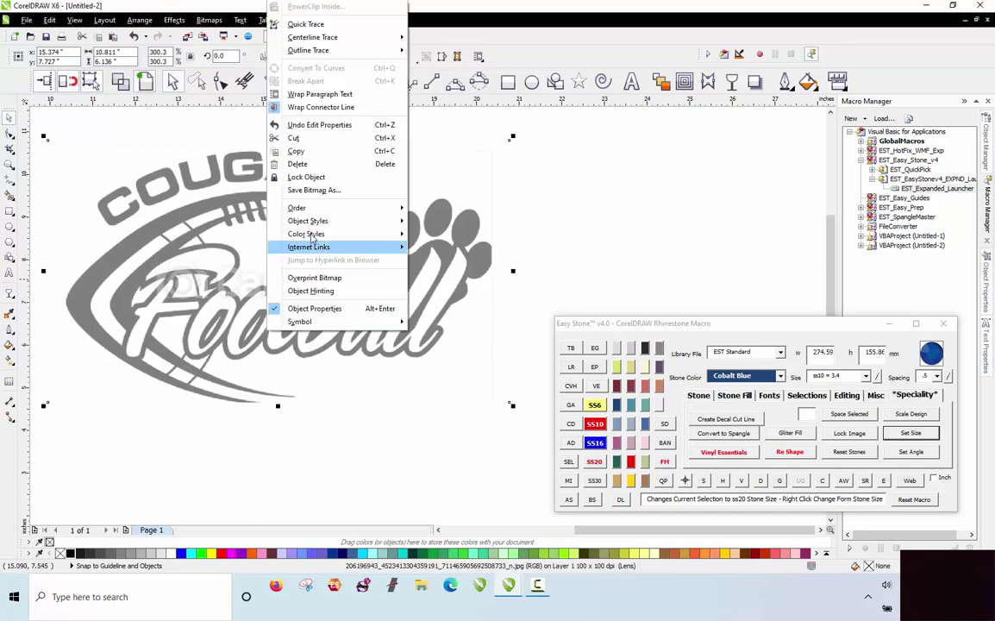
{"action": "left_click", "coordinate": [323, 181]}
{"action": "left_click", "coordinate": [544, 218]}
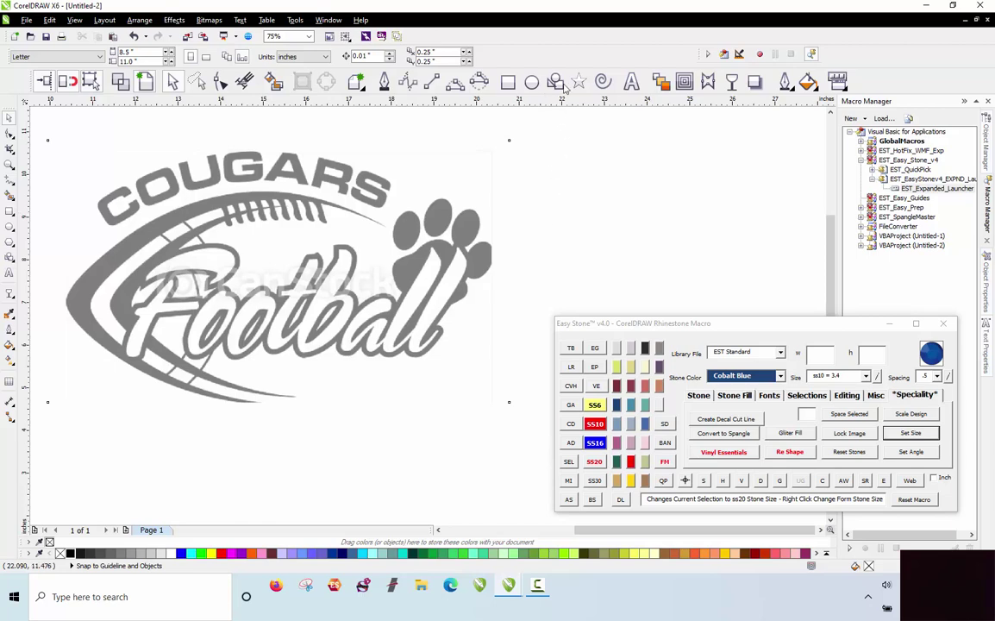
Draw an ellipse over the football and stretch its top edge up to the COUGARS arc, about 8.7 by 5.1 inches overall.
{"action": "left_click", "coordinate": [532, 82]}
{"action": "mouse_move", "coordinate": [69, 212]}
{"action": "left_mouse_down"}
{"action": "mouse_move", "coordinate": [108, 246]}
{"action": "mouse_move", "coordinate": [449, 405]}
{"action": "left_mouse_up"}
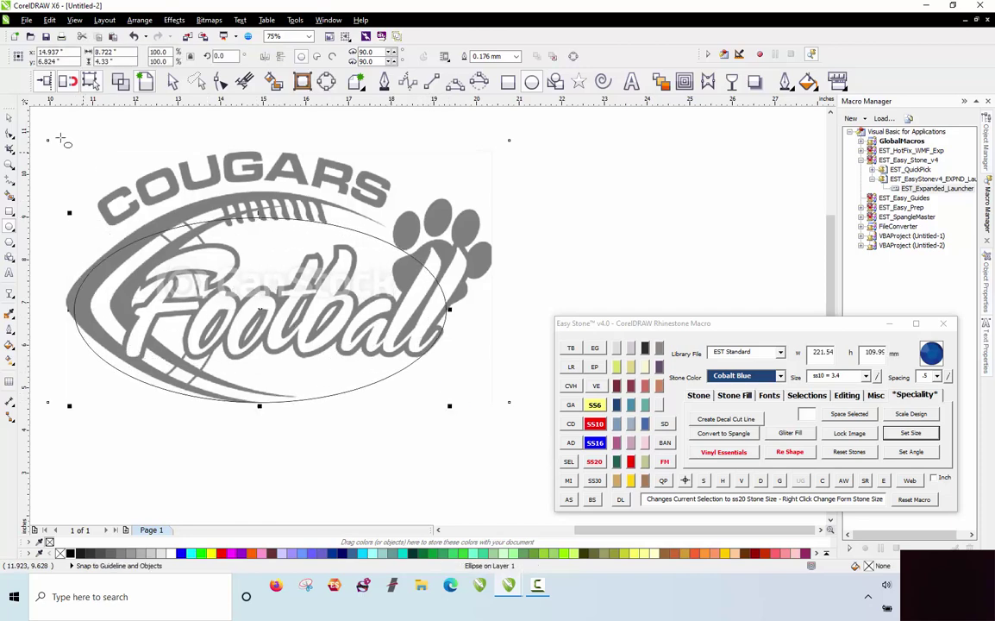
{"action": "left_click", "coordinate": [9, 116]}
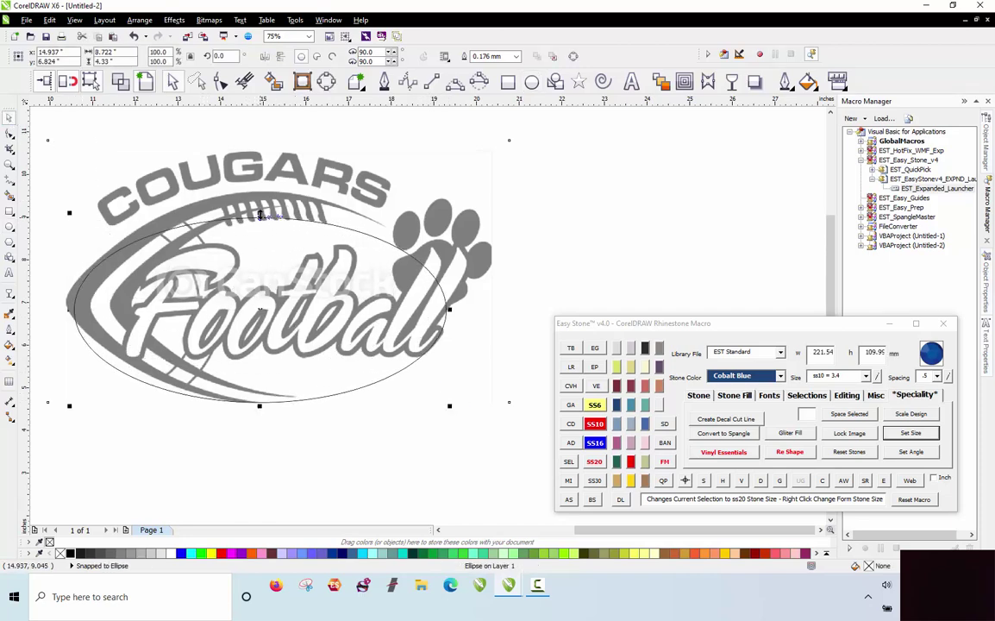
{"action": "left_click_drag", "start_coordinate": [259, 214], "coordinate": [260, 179]}
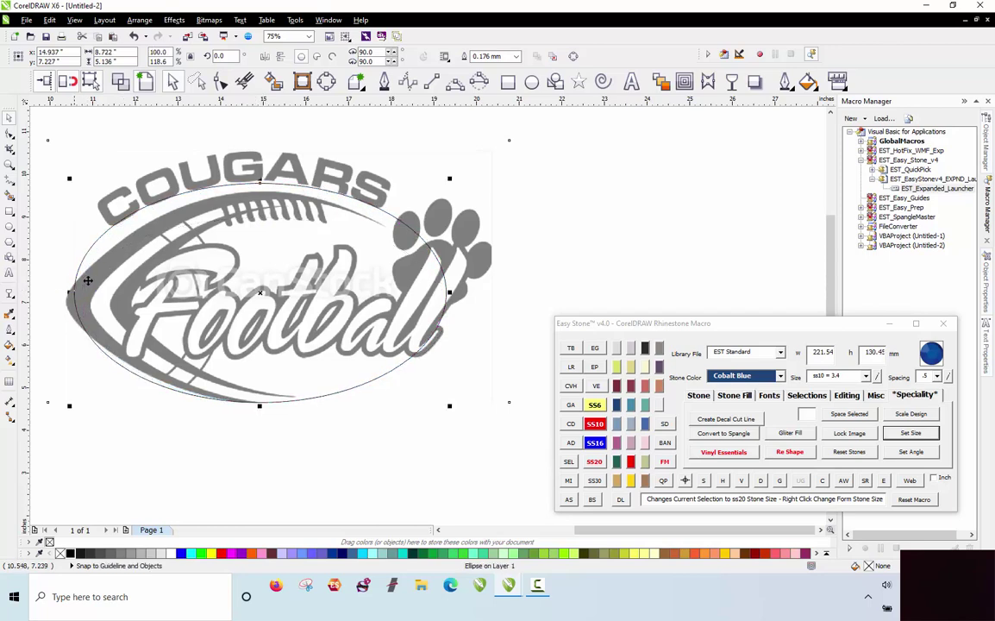
{"action": "left_click", "coordinate": [435, 158]}
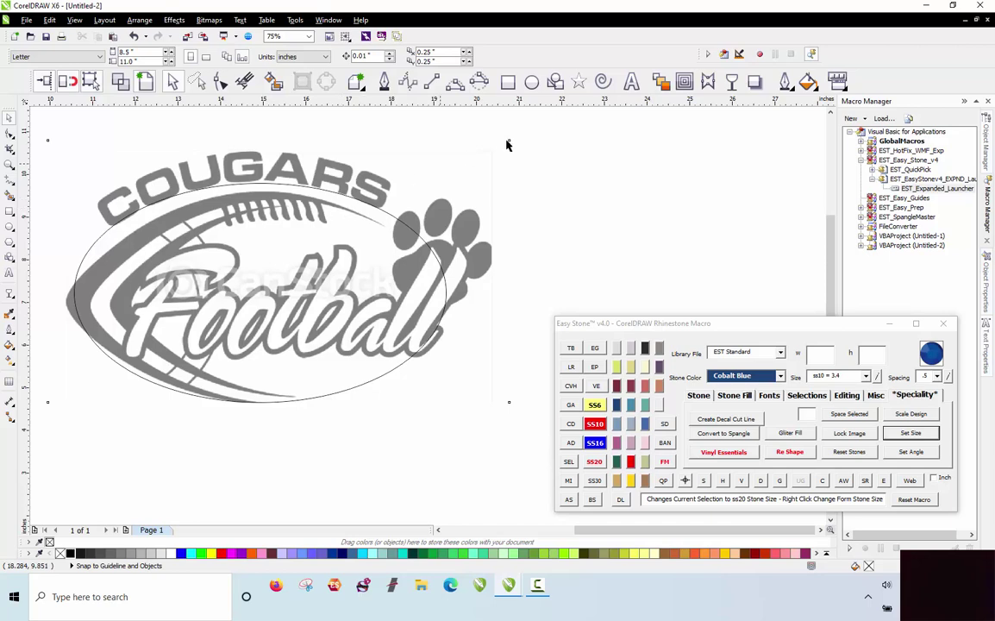
Add the artistic text "COUGARS" in the empty area to the right of the logo.
{"action": "left_click", "coordinate": [632, 82]}
{"action": "left_click", "coordinate": [592, 200]}
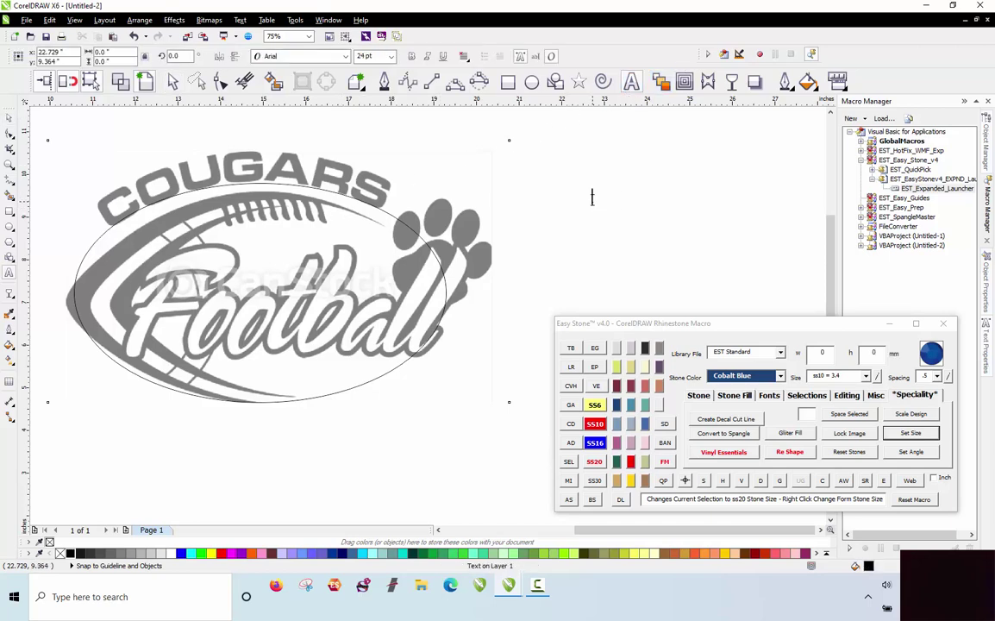
{"action": "type", "text": "COP"}
{"action": "key", "text": "BackSpace"}
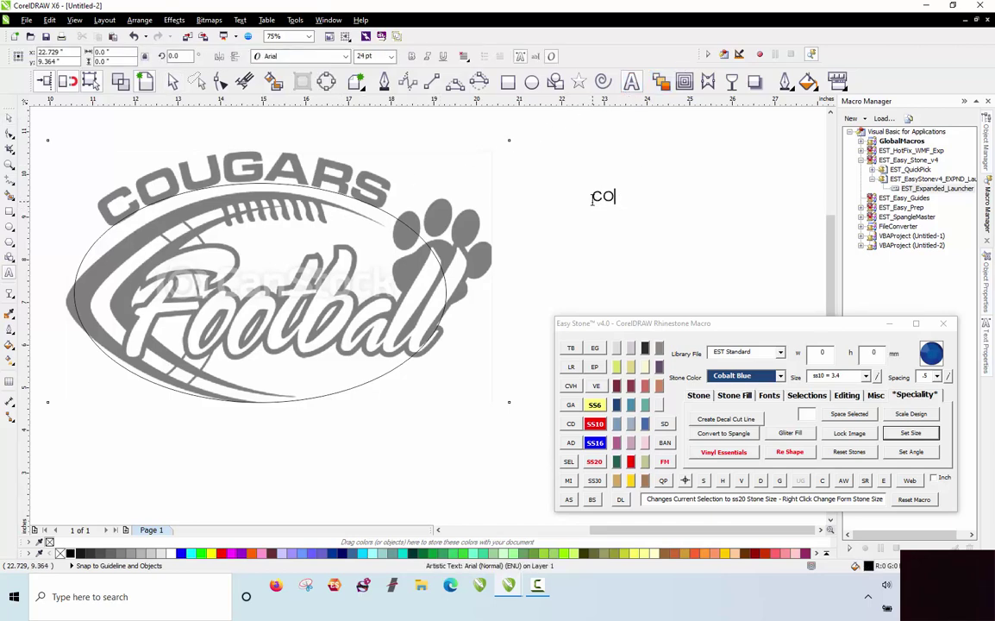
{"action": "type", "text": "UGARS"}
{"action": "key", "text": "Escape"}
{"action": "left_click", "coordinate": [9, 116]}
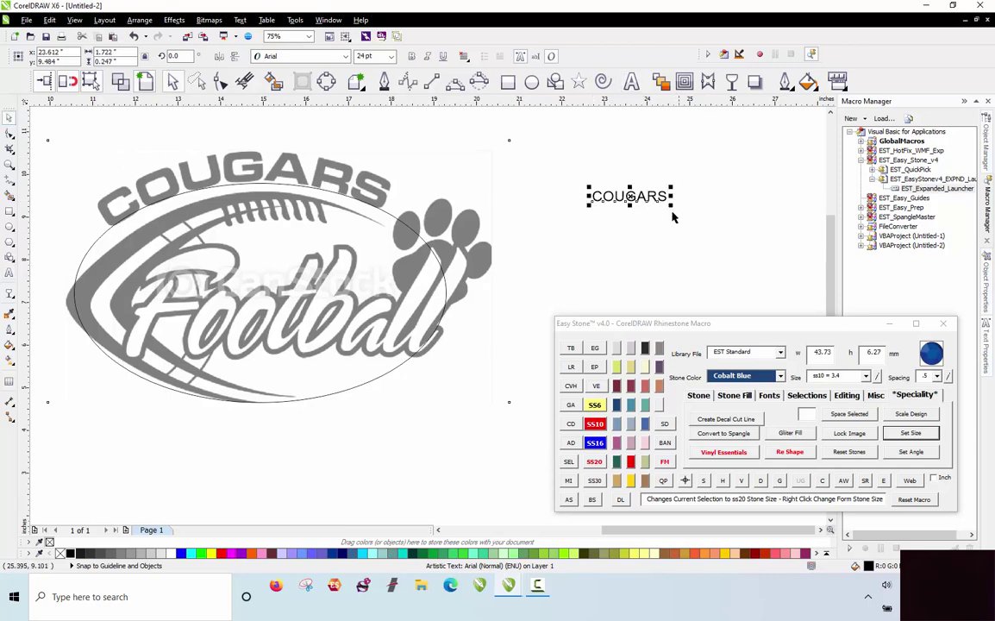
Enlarge the new COUGARS text to about 63 pt and set its font to EST - ARIAL 1.4.
{"action": "left_click_drag", "start_coordinate": [671, 207], "coordinate": [768, 267]}
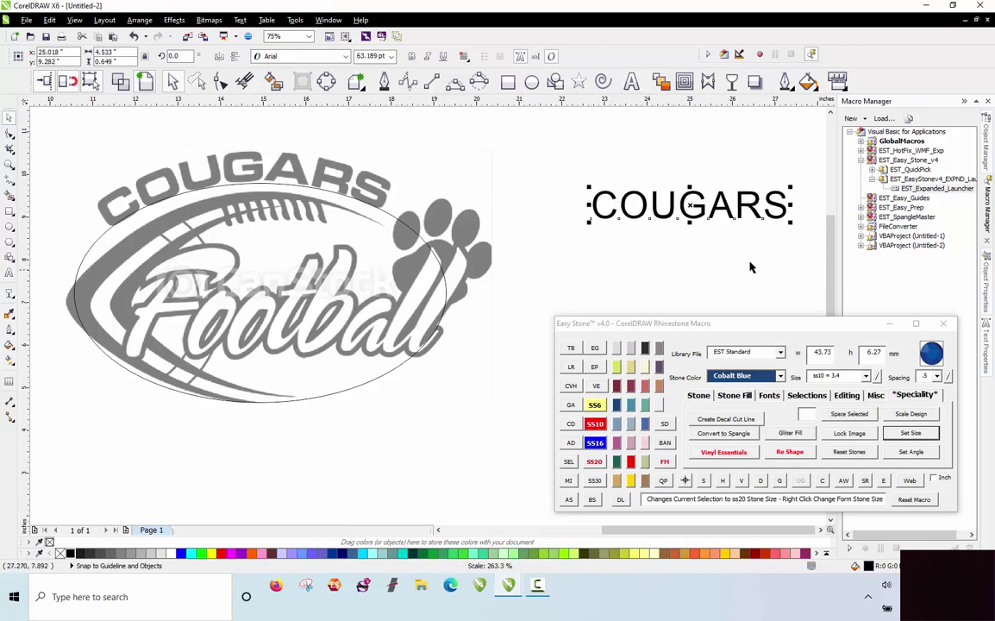
{"action": "left_click", "coordinate": [346, 57]}
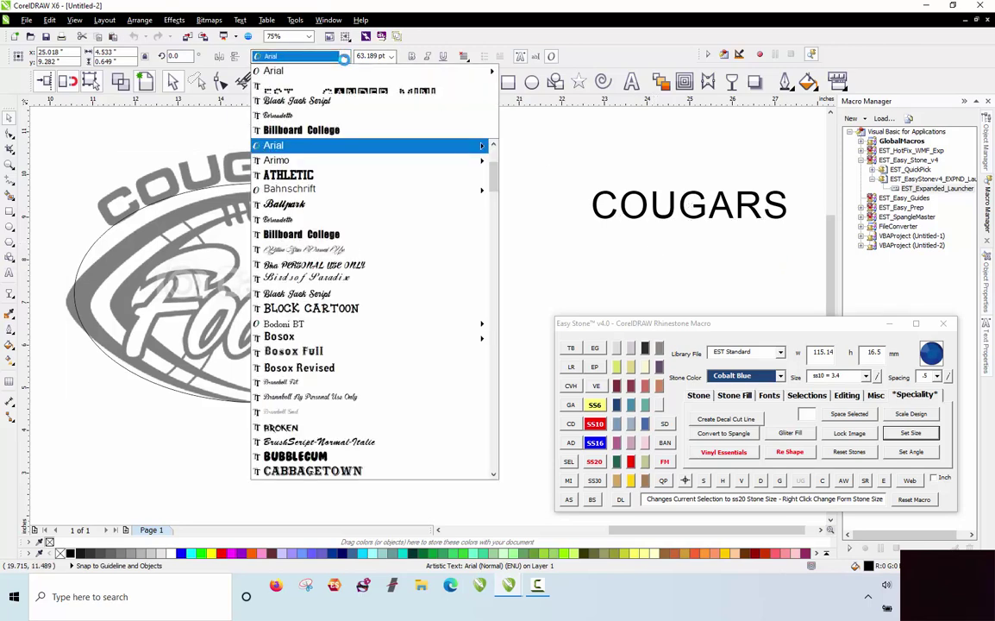
{"action": "type", "text": "est"}
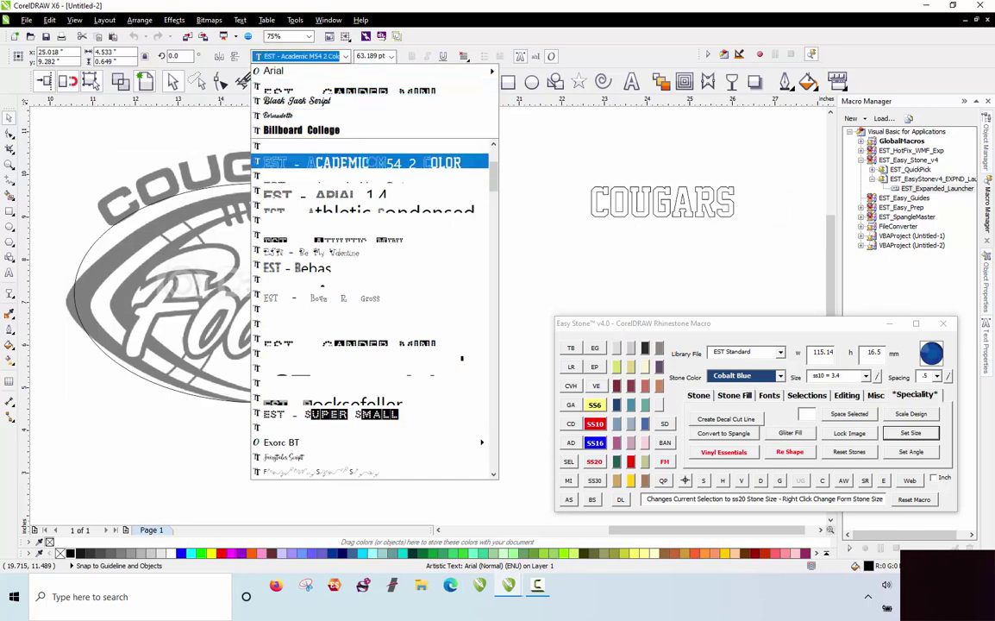
{"action": "left_click", "coordinate": [357, 196]}
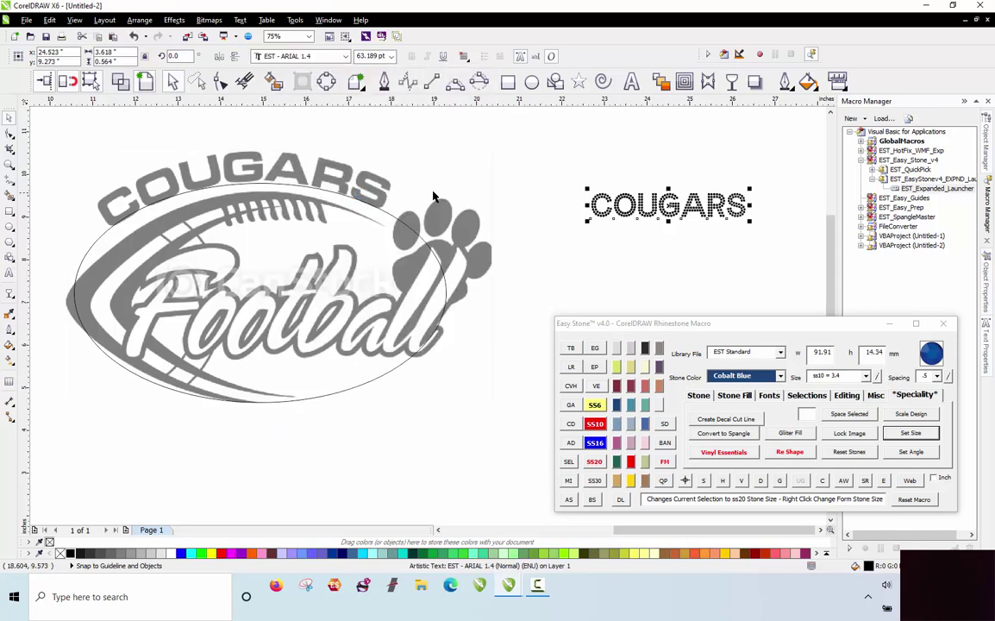
{"action": "left_click", "coordinate": [520, 188]}
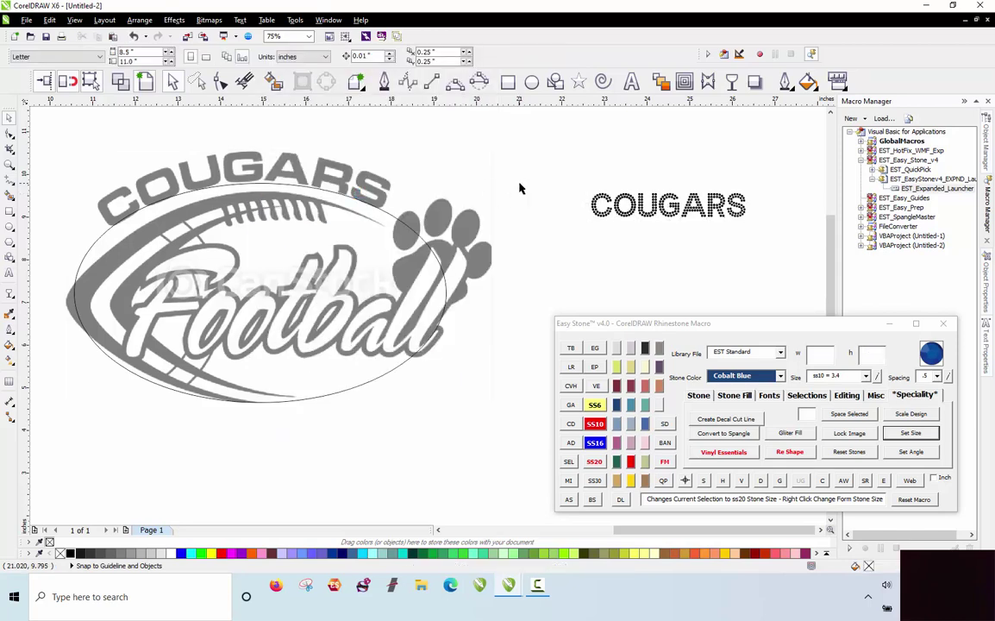
Move the rhinestone COUGARS text higher in the workspace and scale it up somewhat.
{"action": "left_click_drag", "start_coordinate": [693, 207], "coordinate": [709, 157]}
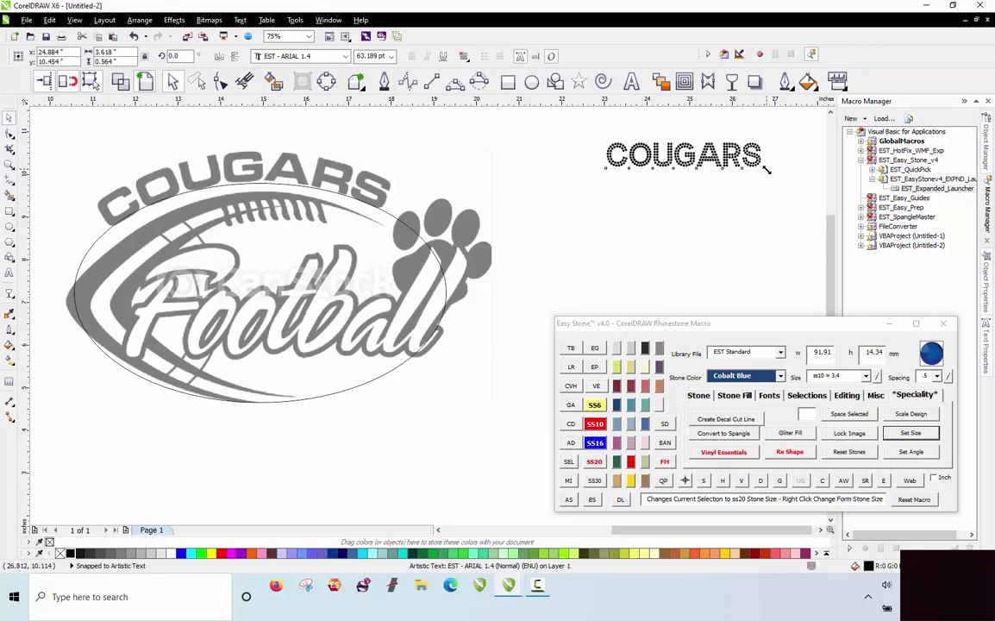
{"action": "left_click_drag", "start_coordinate": [767, 170], "coordinate": [806, 181]}
{"action": "left_click", "coordinate": [560, 202]}
{"action": "scroll", "coordinate": [395, 178], "scroll_direction": "down", "scroll_amount": 1}
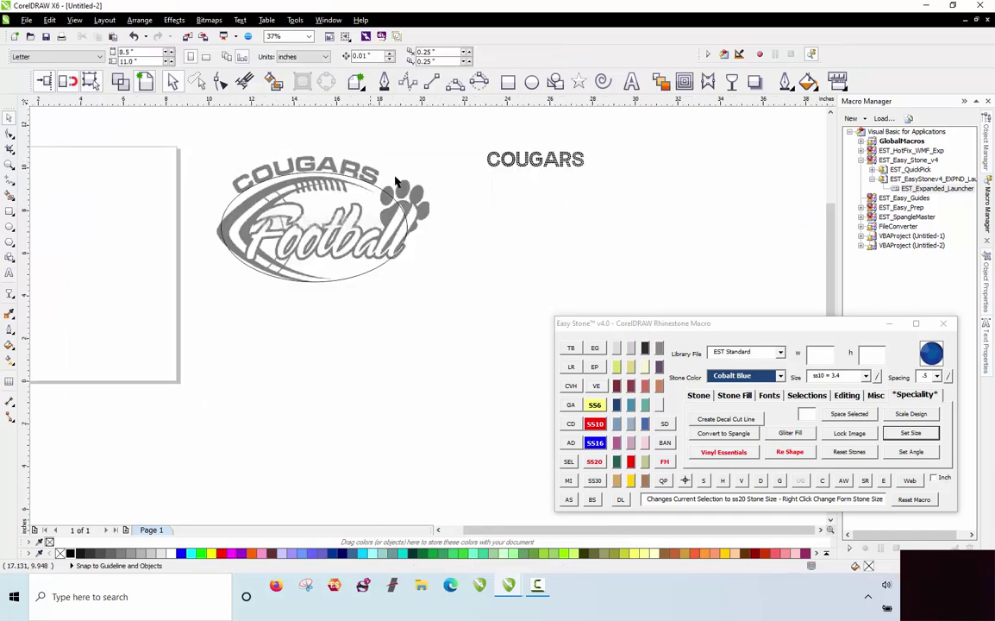
{"action": "scroll", "coordinate": [589, 154], "scroll_direction": "up", "scroll_amount": 1}
{"action": "scroll", "coordinate": [589, 153], "scroll_direction": "down", "scroll_amount": 1}
{"action": "scroll", "coordinate": [272, 184], "scroll_direction": "up", "scroll_amount": 2}
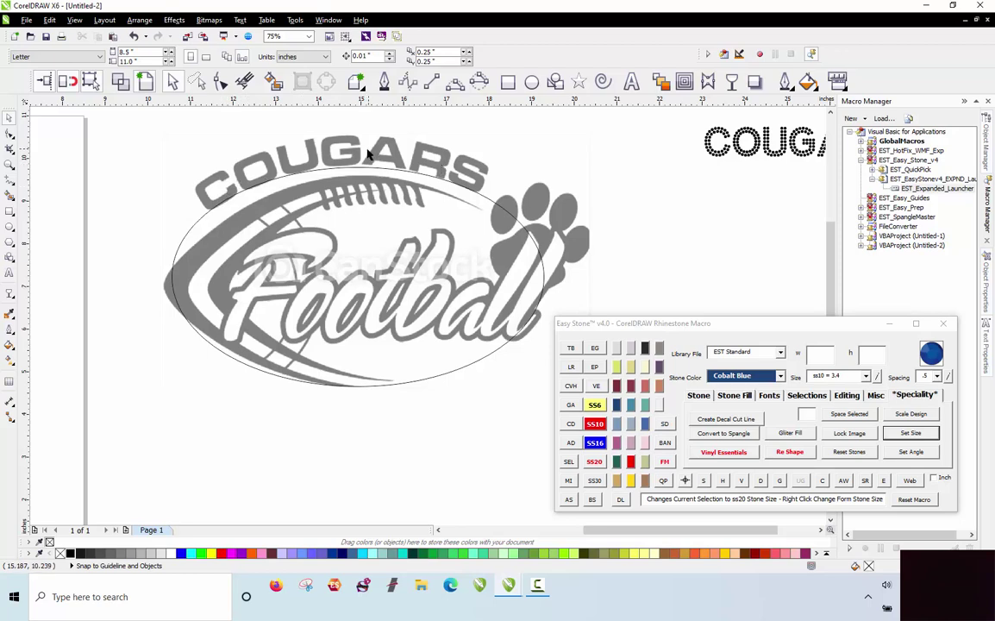
{"action": "scroll", "coordinate": [243, 204], "scroll_direction": "down", "scroll_amount": 2}
{"action": "scroll", "coordinate": [373, 186], "scroll_direction": "up", "scroll_amount": 2}
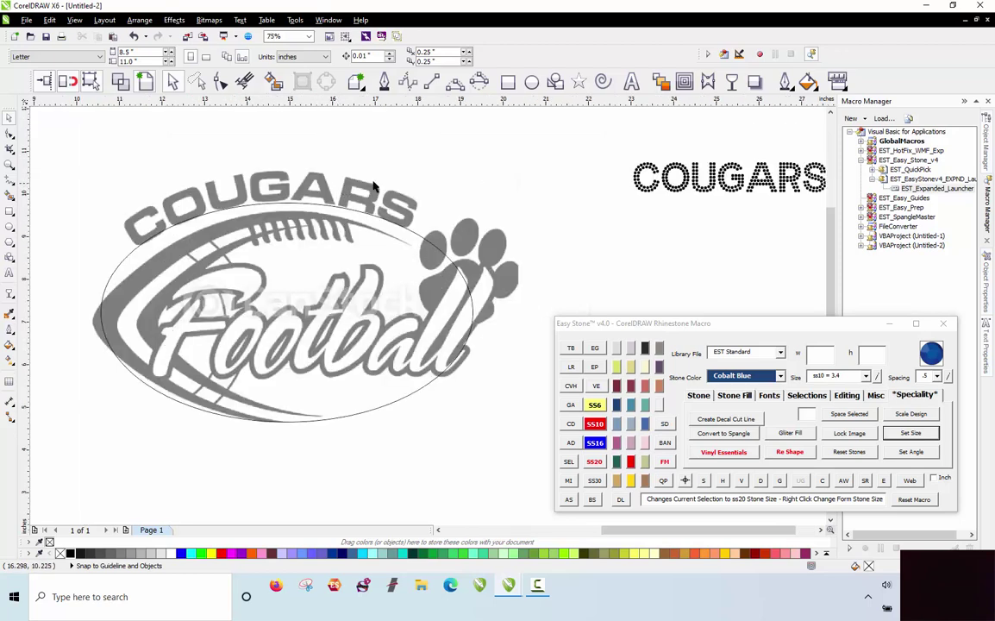
Fit the rhinestone COUGARS text to the ellipse around the football as text on a path.
{"action": "left_click", "coordinate": [671, 181]}
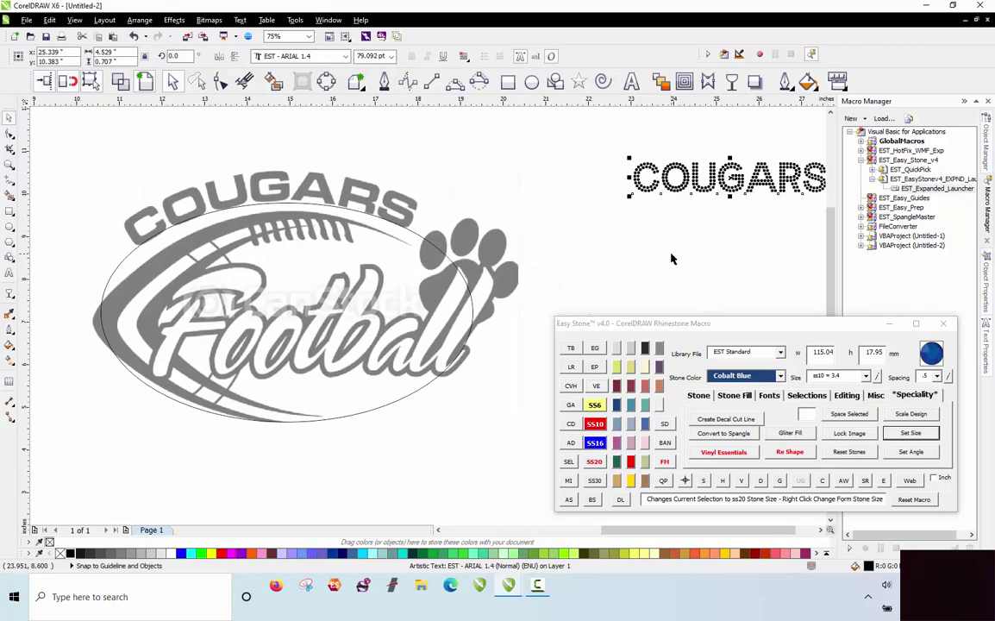
{"action": "left_click", "coordinate": [608, 231]}
{"action": "left_click", "coordinate": [671, 191]}
{"action": "left_click", "coordinate": [401, 256]}
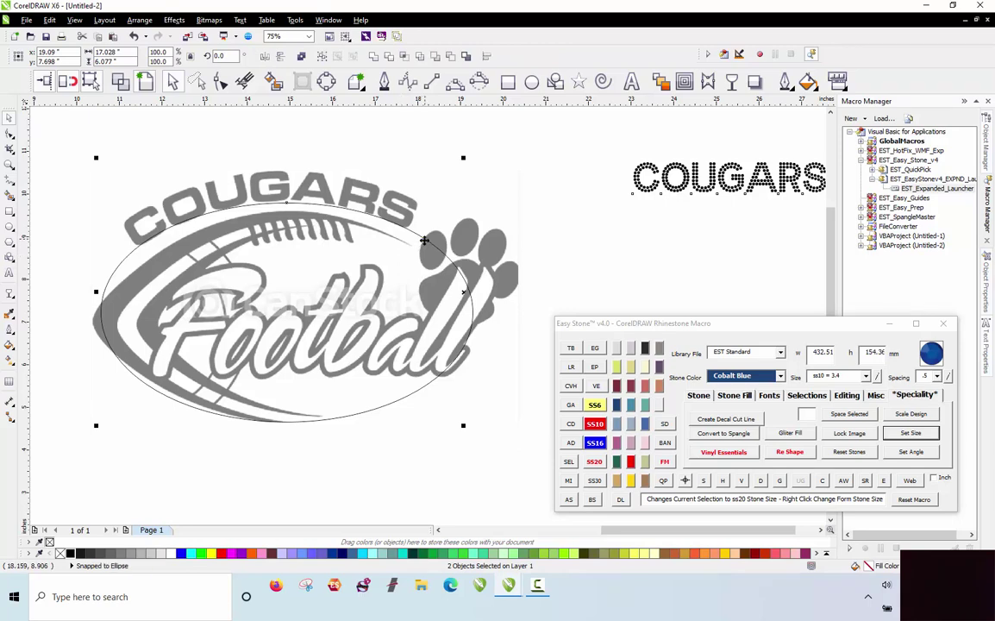
{"action": "left_click", "coordinate": [548, 261]}
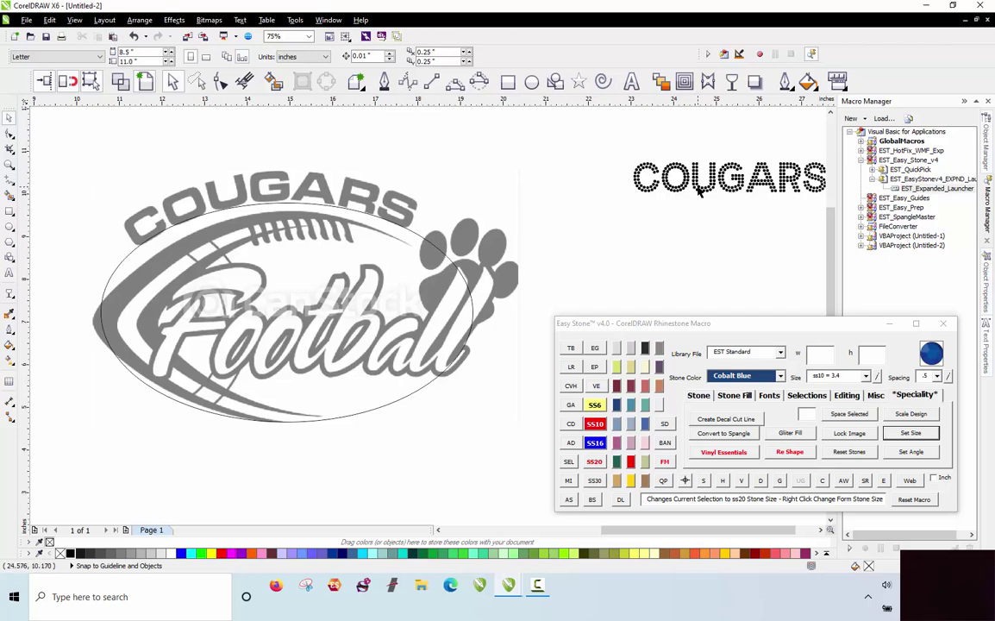
{"action": "left_click_drag", "start_coordinate": [700, 189], "coordinate": [422, 241]}
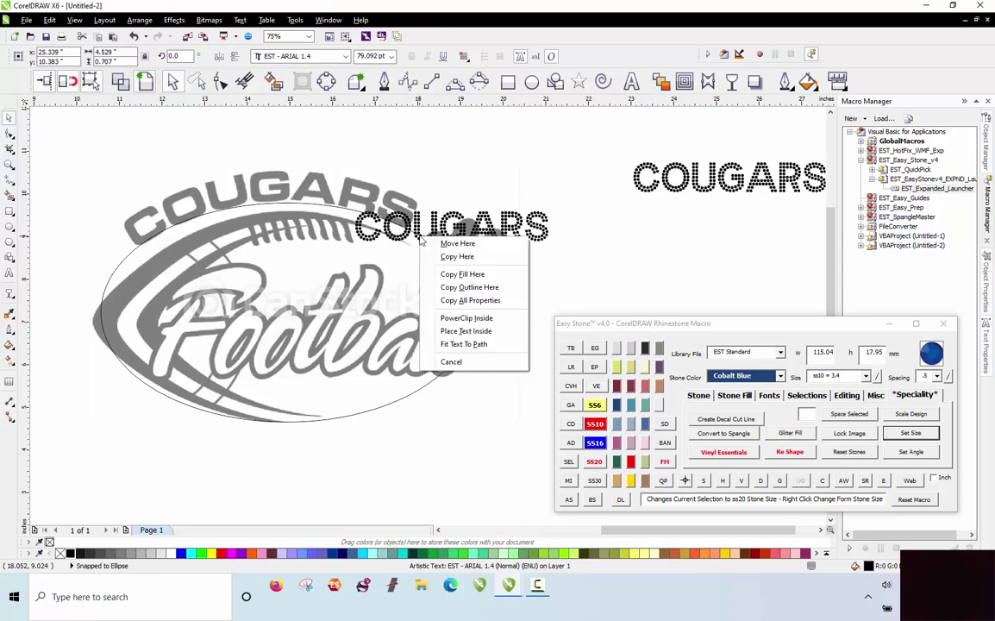
{"action": "left_click", "coordinate": [478, 344]}
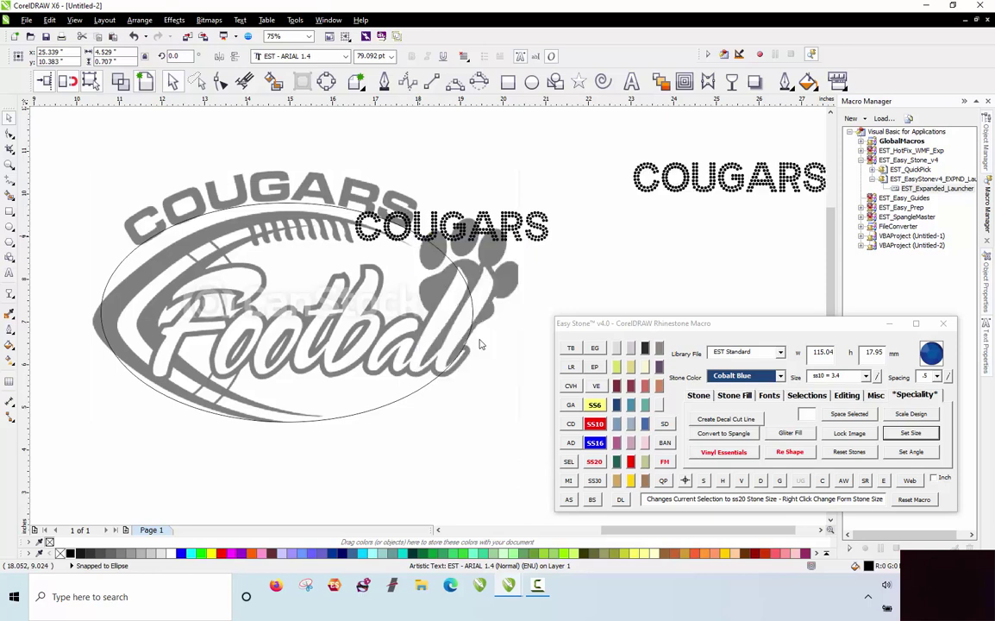
{"action": "left_click", "coordinate": [536, 153]}
{"action": "scroll", "coordinate": [351, 204], "scroll_direction": "down", "scroll_amount": 1}
{"action": "scroll", "coordinate": [317, 165], "scroll_direction": "up", "scroll_amount": 1}
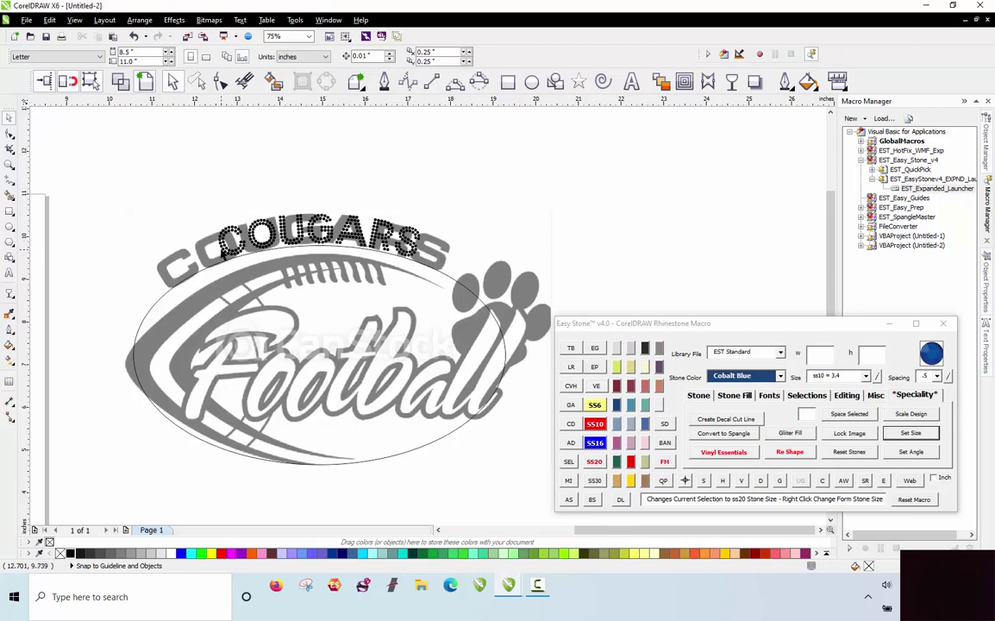
Inspect the stone shapes of the curved COUGARS text up close and undo fitting it to the ellipse.
{"action": "left_click", "coordinate": [223, 250]}
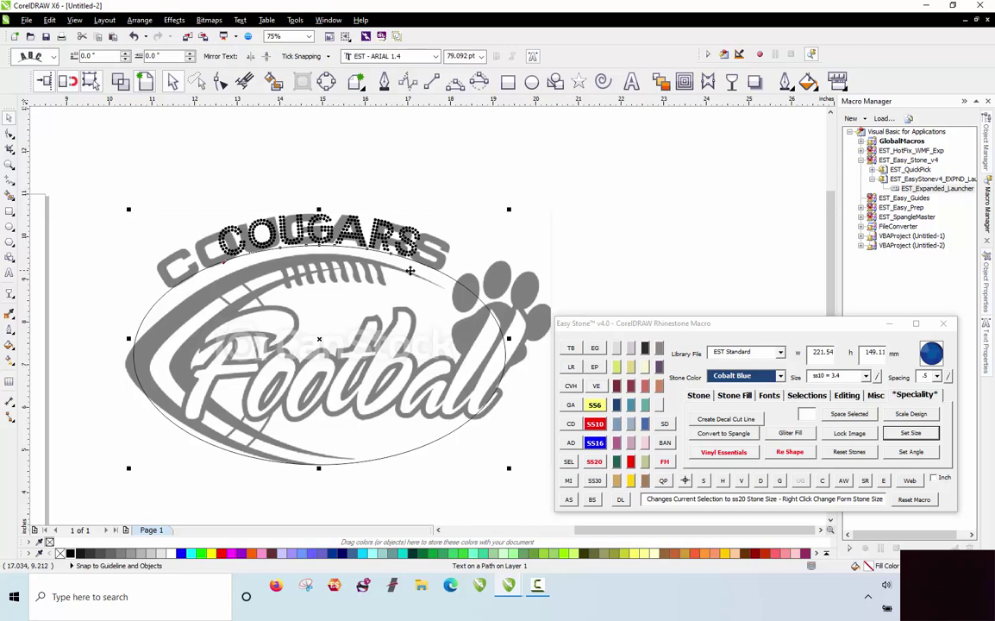
{"action": "left_click", "coordinate": [366, 186]}
{"action": "scroll", "coordinate": [322, 211], "scroll_direction": "up", "scroll_amount": 2}
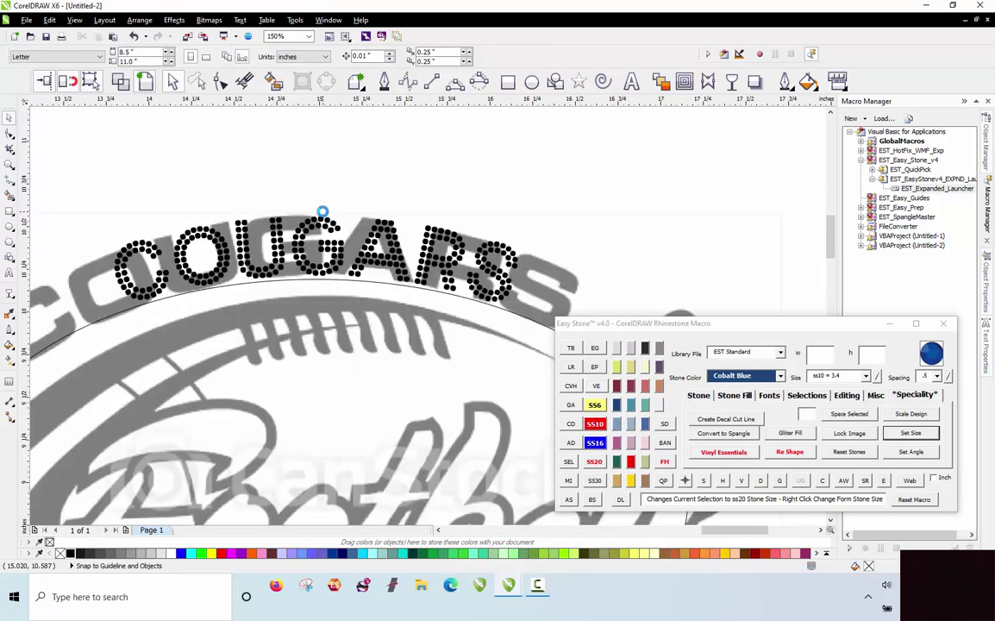
{"action": "scroll", "coordinate": [321, 211], "scroll_direction": "up", "scroll_amount": 3}
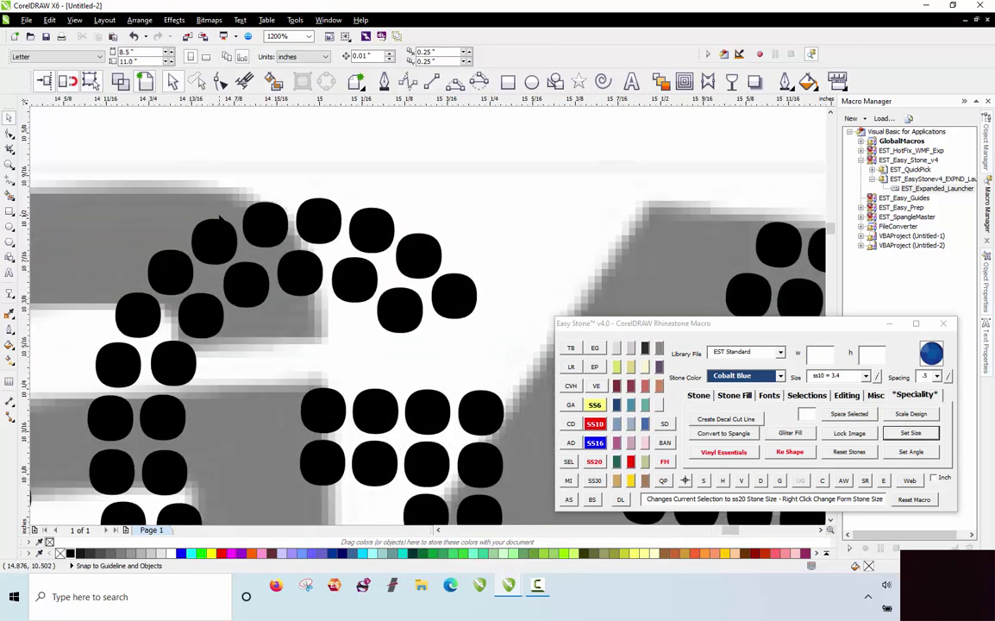
{"action": "scroll", "coordinate": [218, 222], "scroll_direction": "down", "scroll_amount": 4}
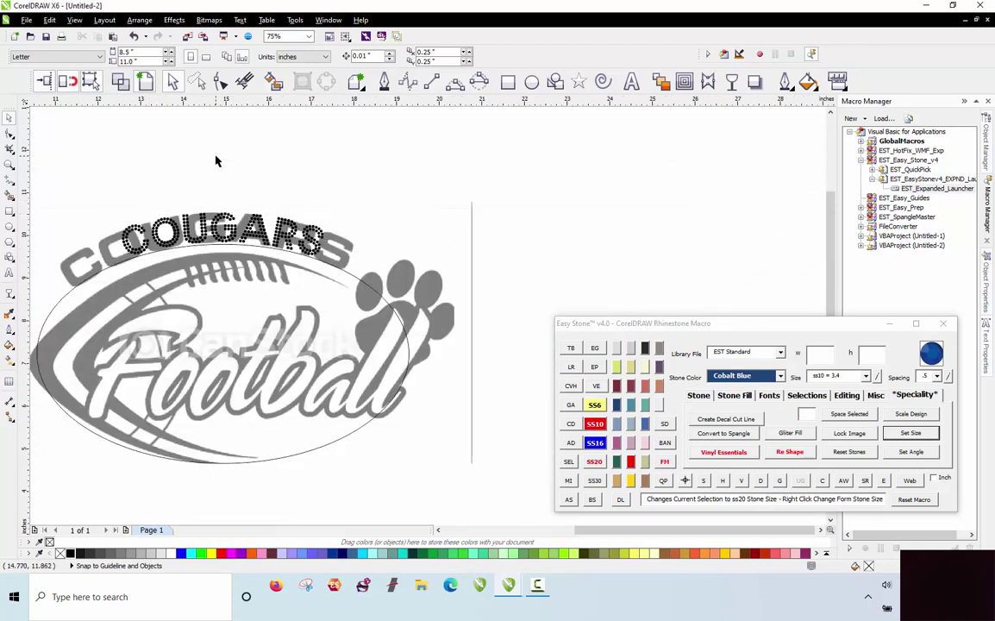
{"action": "key", "text": "ctrl+z"}
Enlarge the straight rhinestone COUGARS text to about 155 pt, roughly 8.9 by 1.4 inches.
{"action": "scroll", "coordinate": [199, 182], "scroll_direction": "down", "scroll_amount": 1}
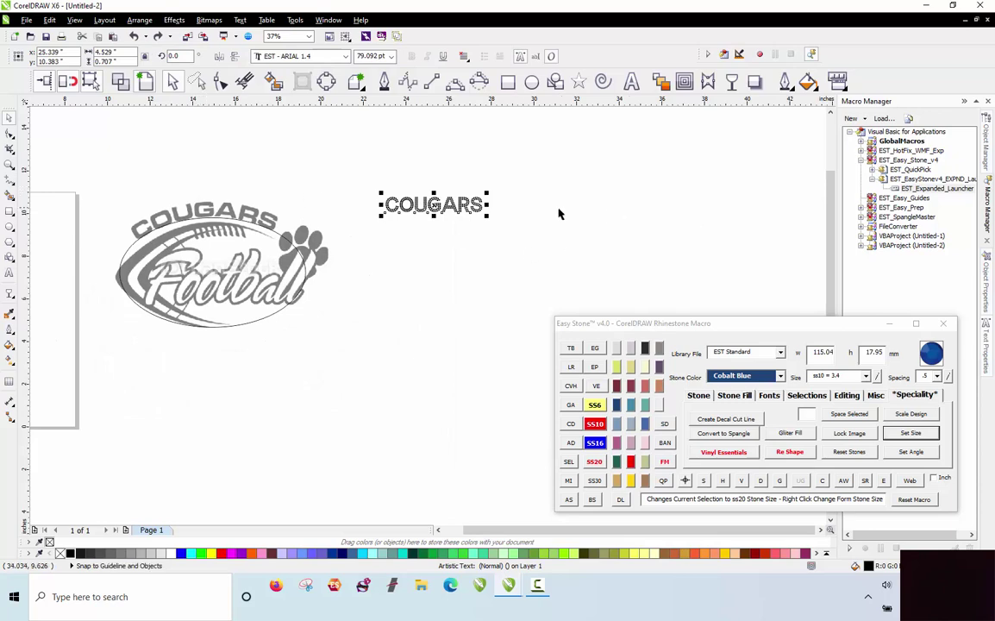
{"action": "scroll", "coordinate": [559, 216], "scroll_direction": "up", "scroll_amount": 1}
{"action": "left_click_drag", "start_coordinate": [415, 222], "coordinate": [598, 250]}
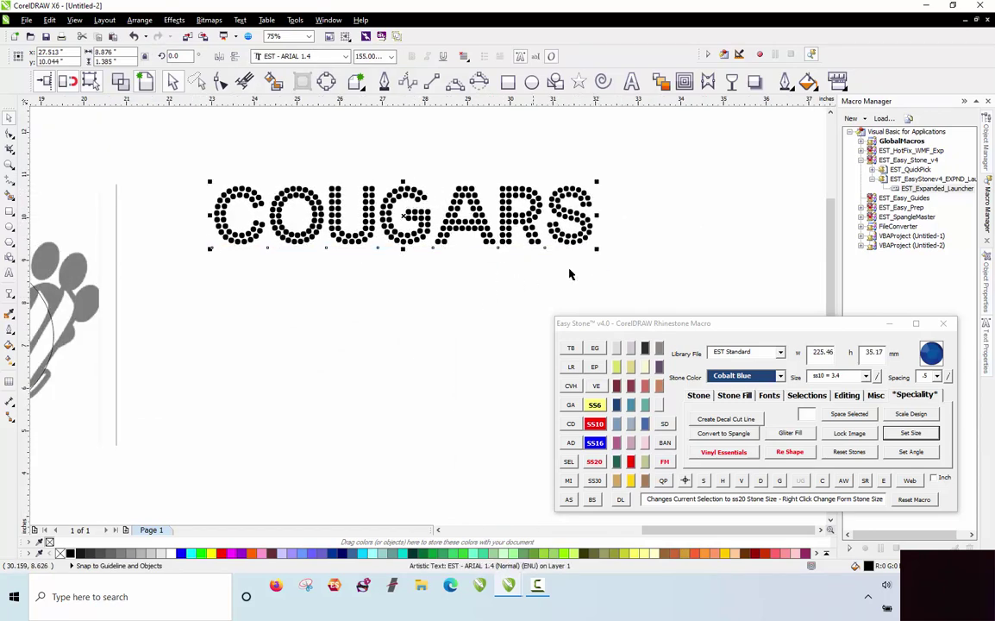
Break the rhinestone COUGARS text apart into individual stones using the Easy Stone macro.
{"action": "left_click", "coordinate": [779, 398]}
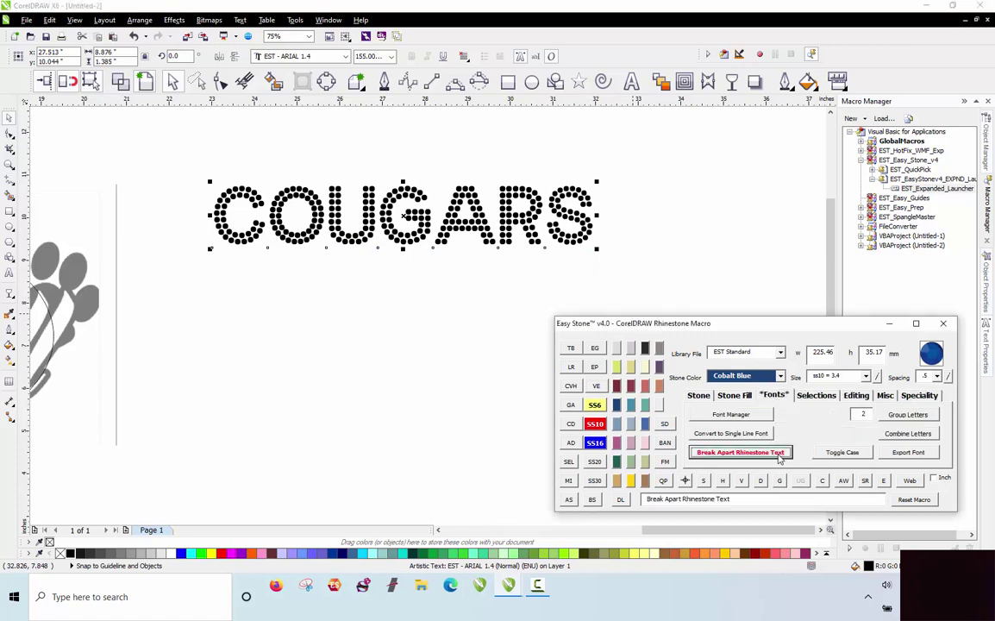
{"action": "left_click", "coordinate": [775, 454]}
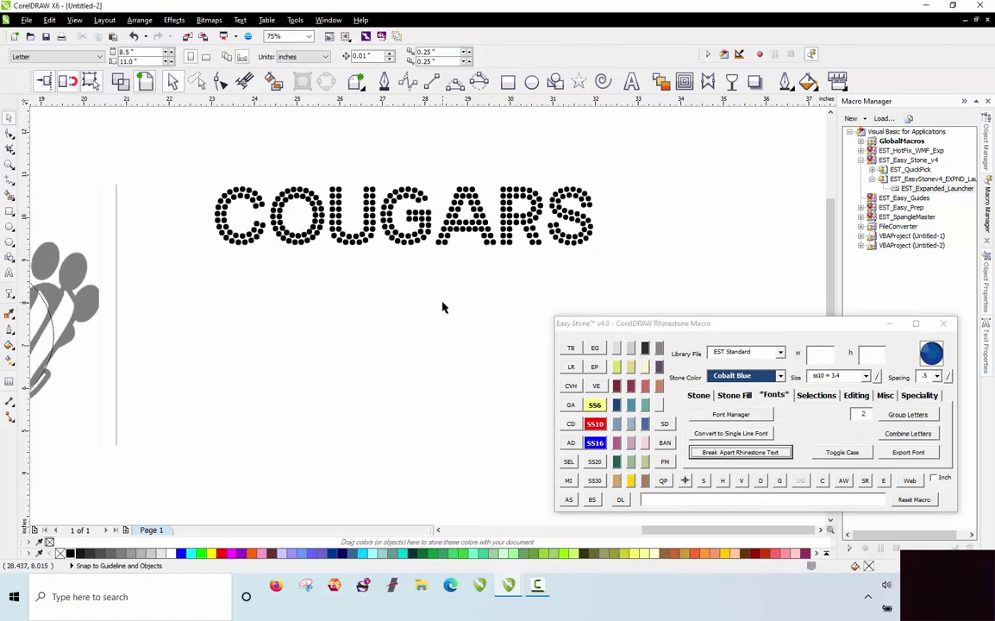
{"action": "left_click_drag", "start_coordinate": [441, 245], "coordinate": [413, 275]}
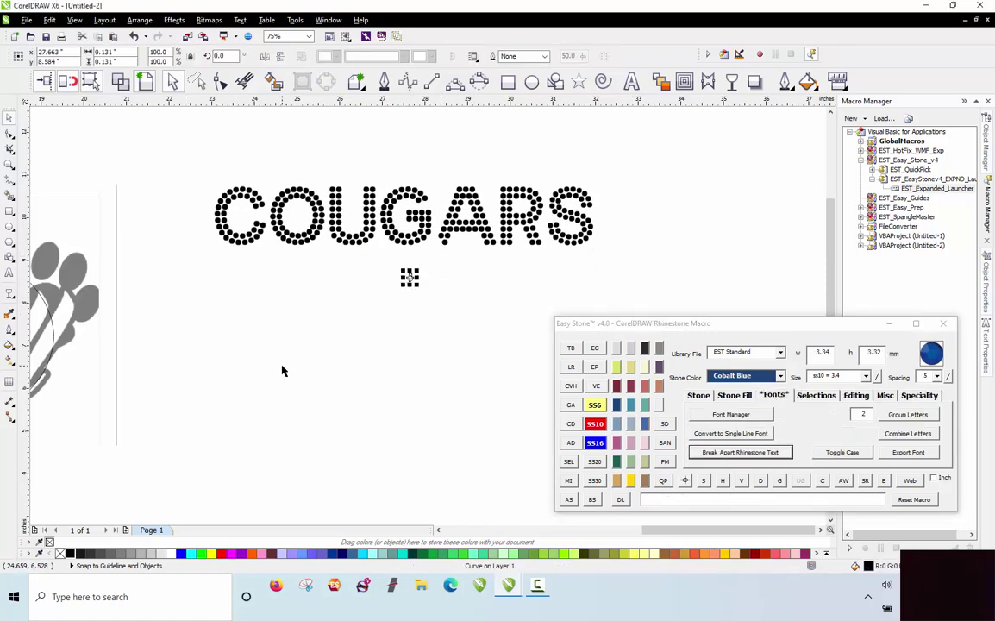
{"action": "key", "text": "Delete"}
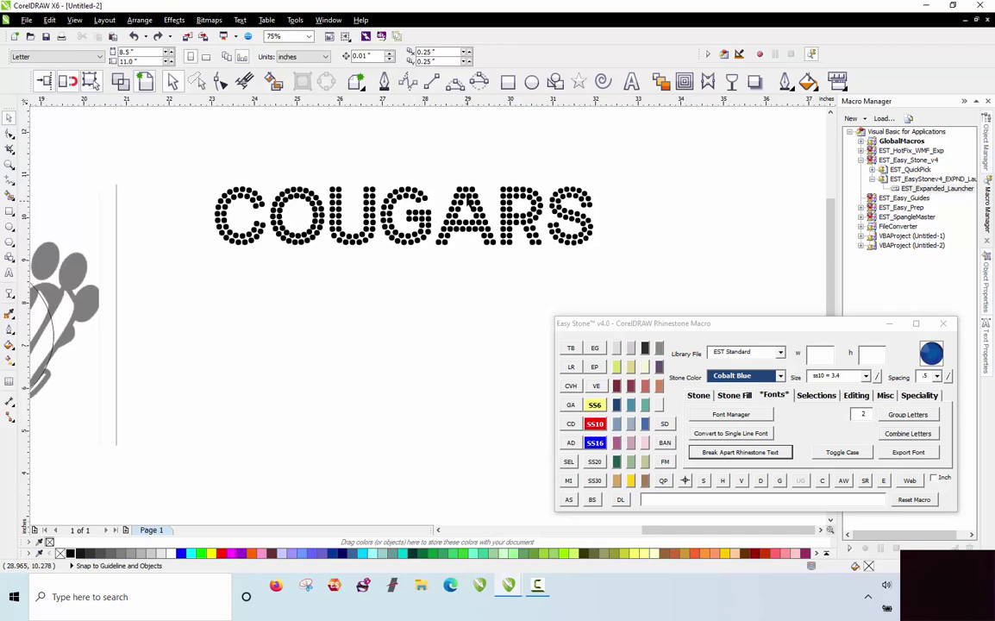
Mark the top stone of the letter A as the reference stone for Easy Stone's Scale Design.
{"action": "left_click", "coordinate": [470, 185]}
{"action": "left_click", "coordinate": [704, 396]}
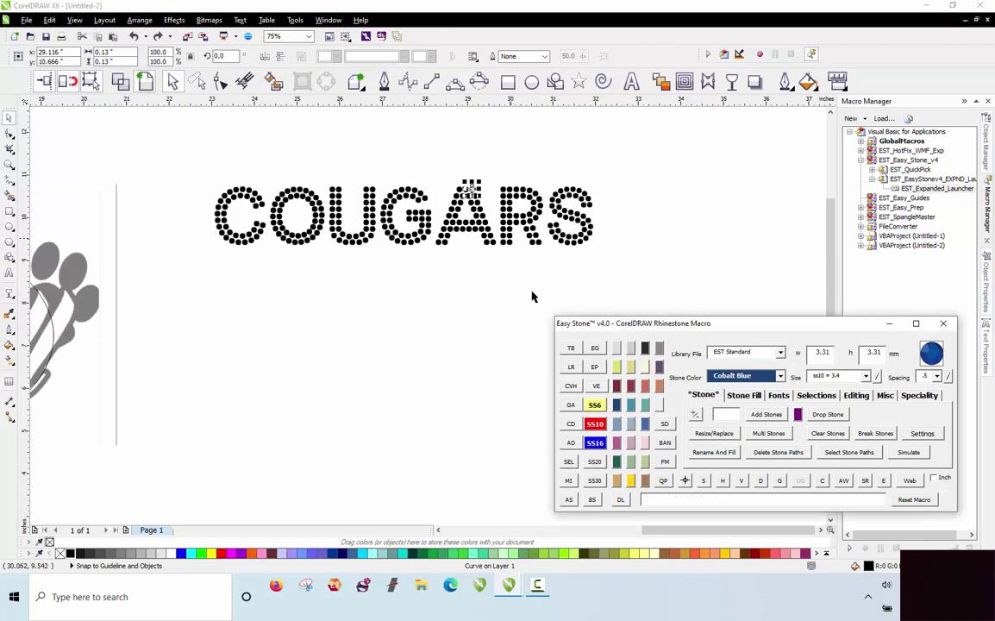
{"action": "left_click", "coordinate": [667, 431]}
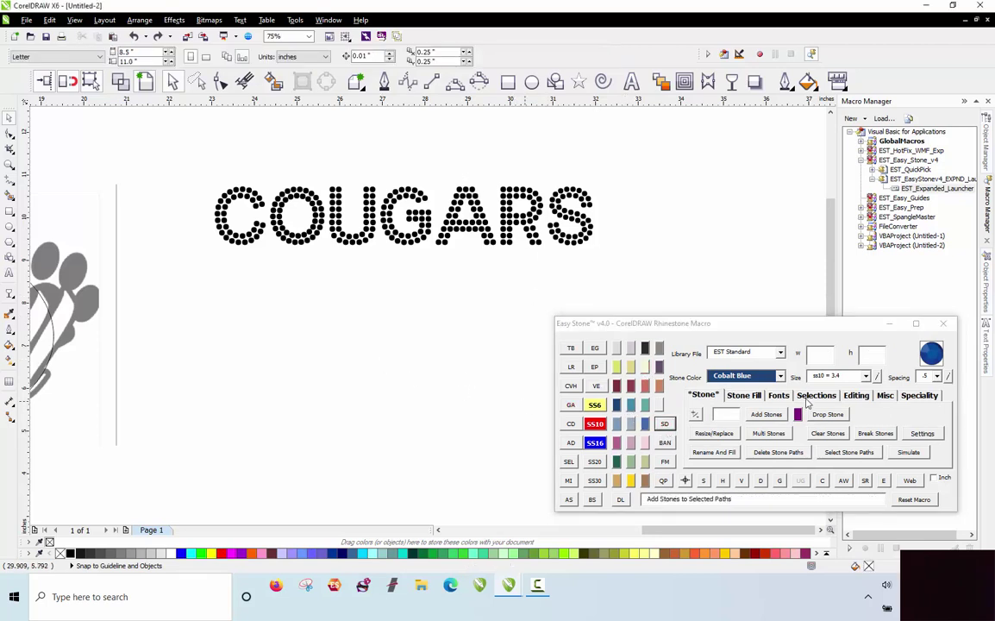
{"action": "left_click", "coordinate": [845, 376]}
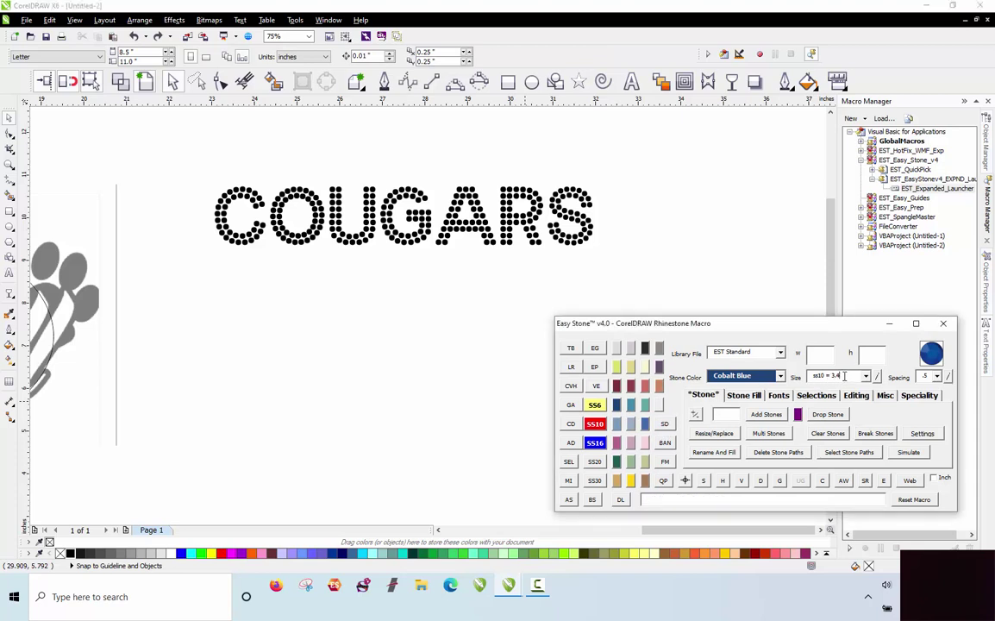
{"action": "left_click", "coordinate": [507, 240]}
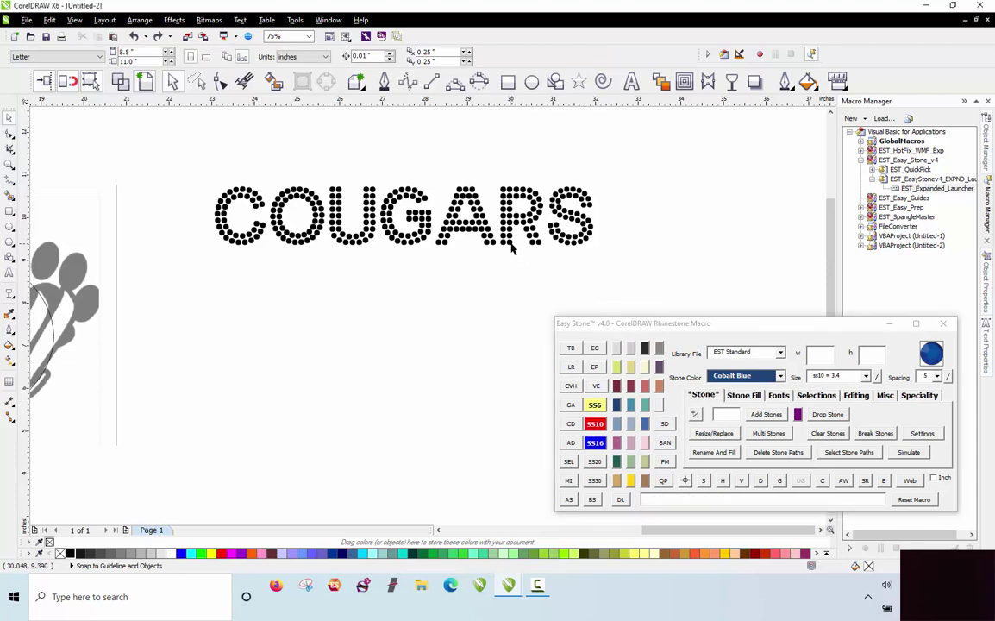
{"action": "left_click", "coordinate": [664, 425]}
{"action": "left_click", "coordinate": [497, 404]}
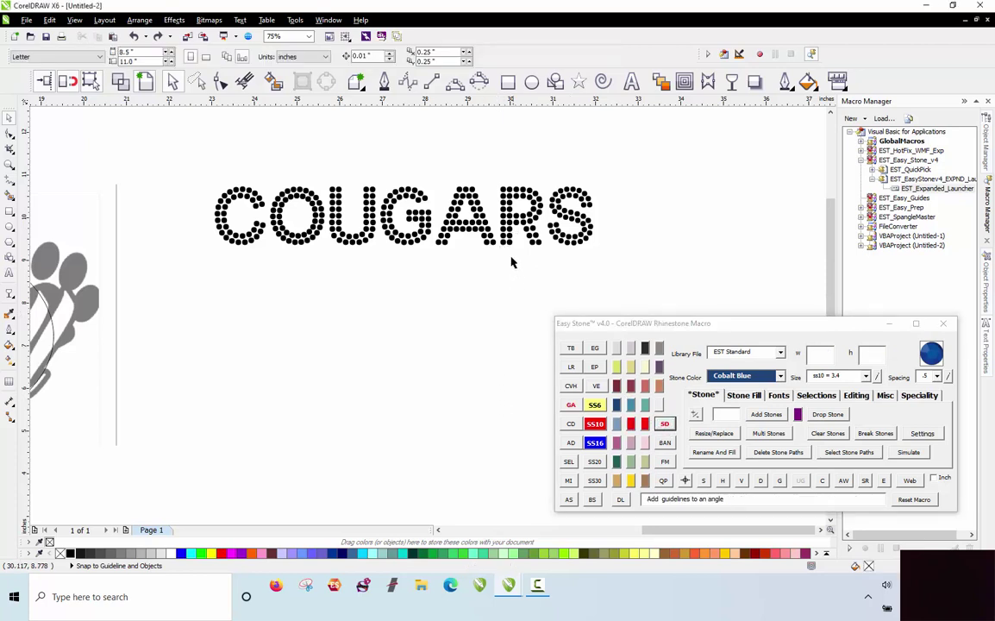
Scale all the COUGARS stones with Scale Design to the ss10 = 3.4 stone size and check one stone of the G.
{"action": "left_click_drag", "start_coordinate": [638, 138], "coordinate": [198, 290]}
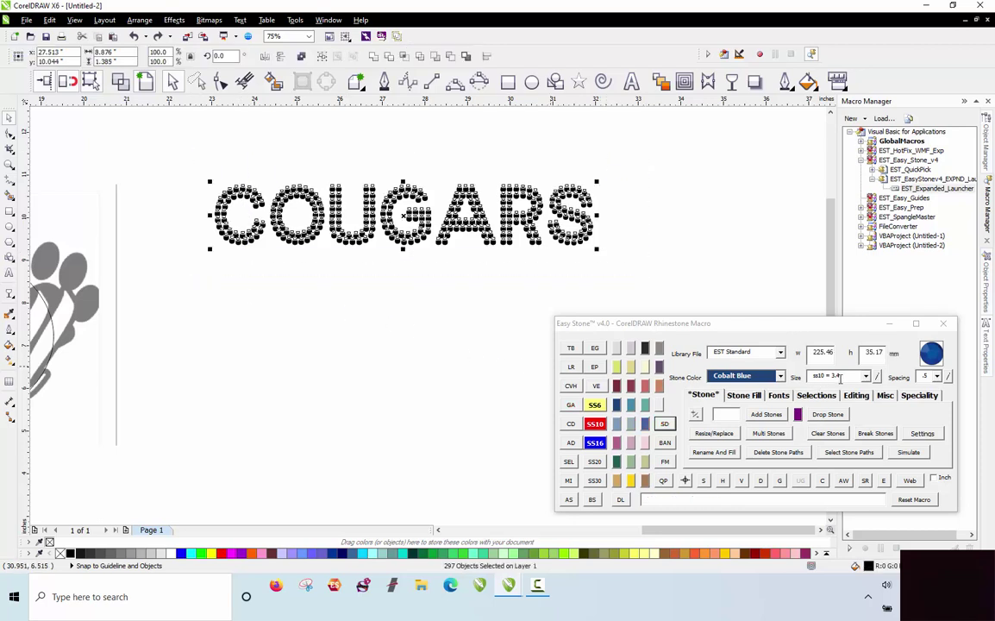
{"action": "left_click", "coordinate": [805, 386]}
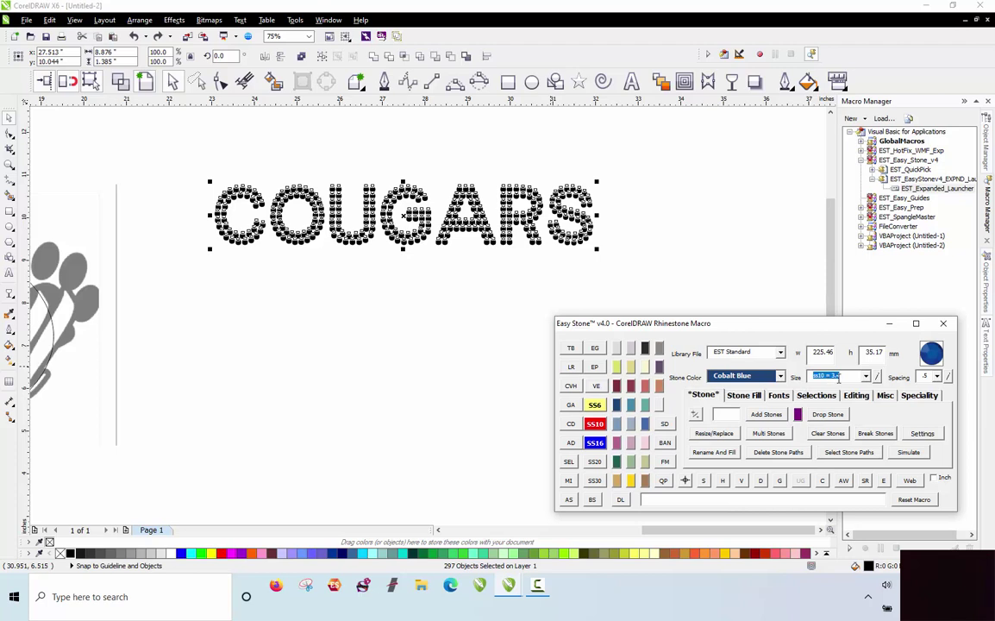
{"action": "left_click", "coordinate": [664, 424]}
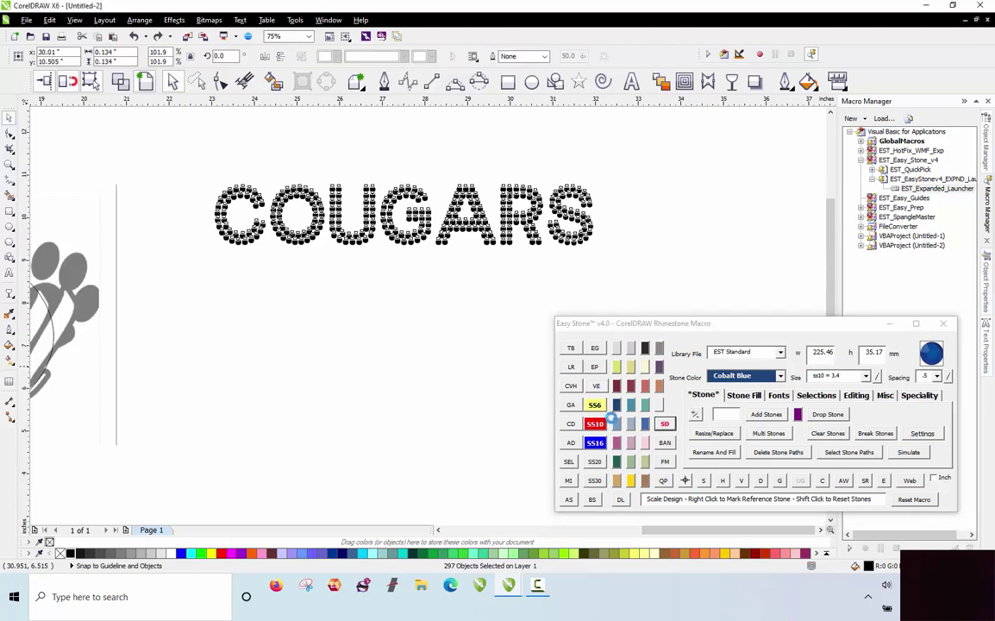
{"action": "left_click", "coordinate": [407, 244]}
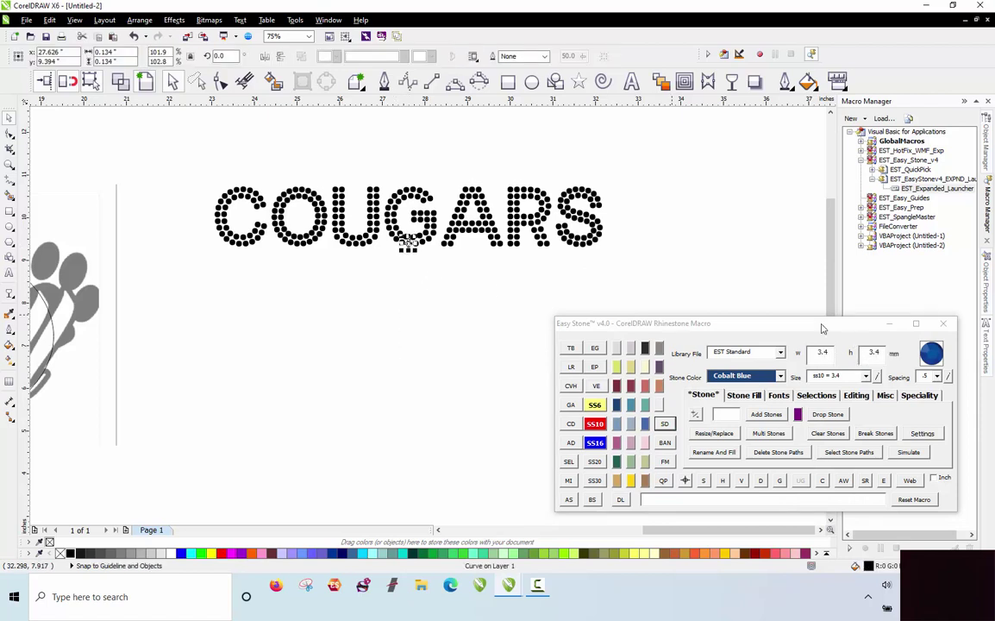
Shrink the complete set of COUGARS stones proportionally to about 3.1 by 0.5 inches.
{"action": "left_click", "coordinate": [673, 204]}
{"action": "left_click_drag", "start_coordinate": [666, 166], "coordinate": [189, 292]}
{"action": "left_click_drag", "start_coordinate": [608, 257], "coordinate": [345, 295]}
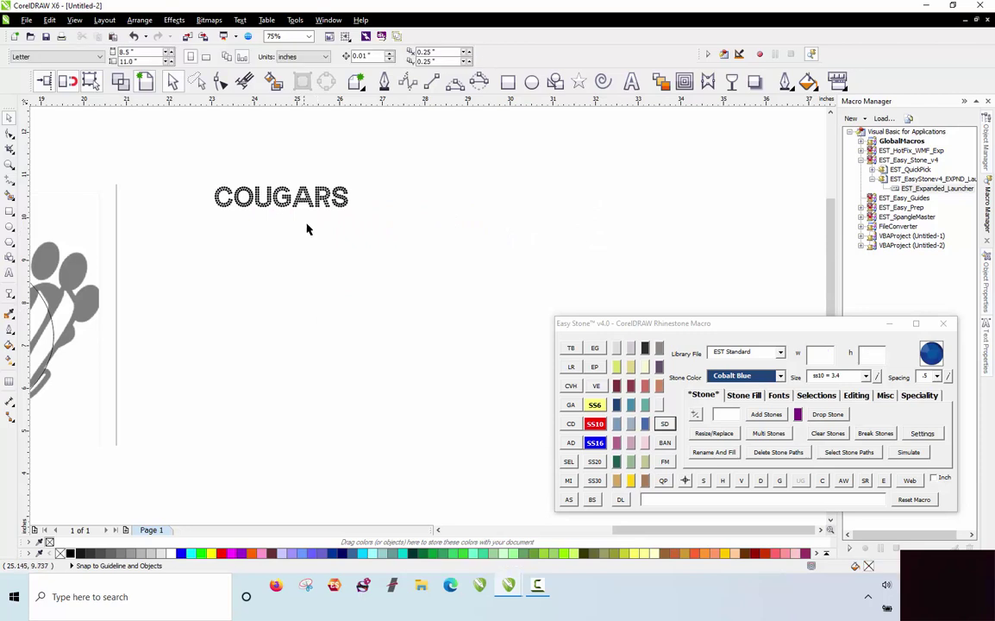
Mark one shrunken stone as the Scale Design reference, rescale all the COUGARS stones to ss10 = 3.4, and check a stone of the R.
{"action": "left_click", "coordinate": [334, 205]}
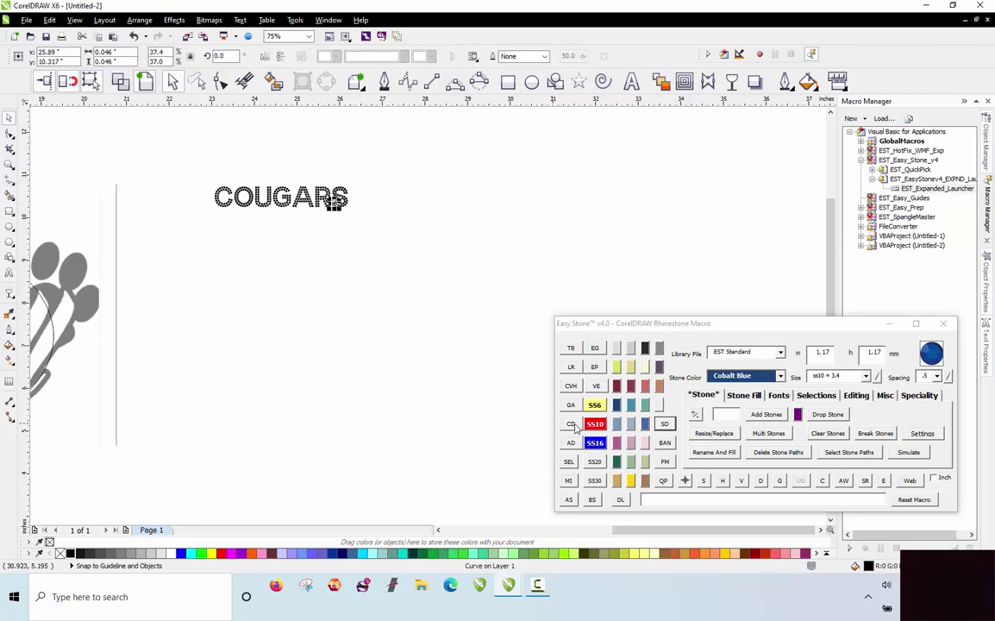
{"action": "right_click", "coordinate": [671, 426]}
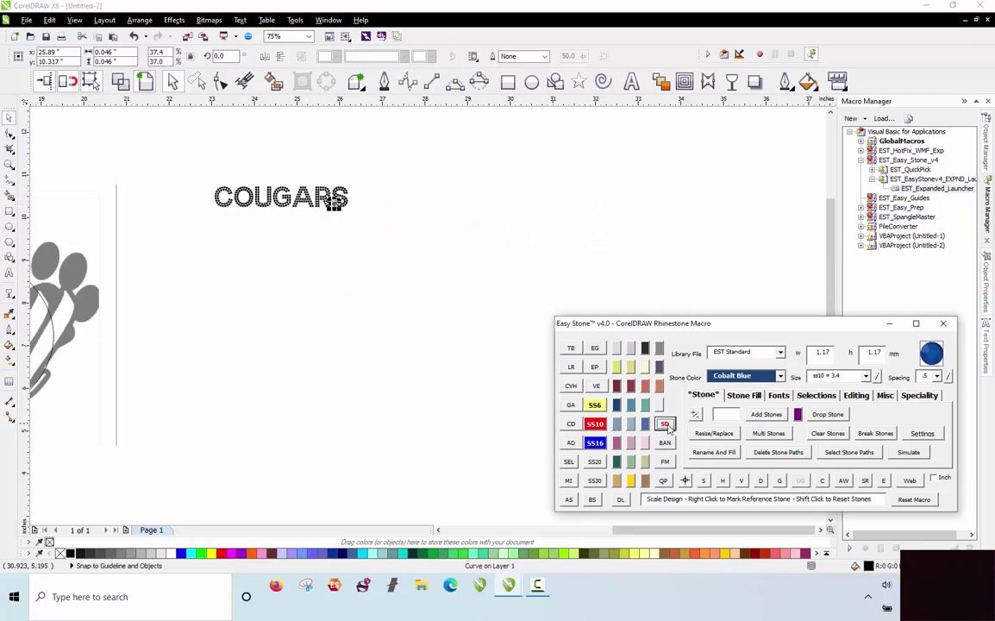
{"action": "left_click", "coordinate": [289, 294]}
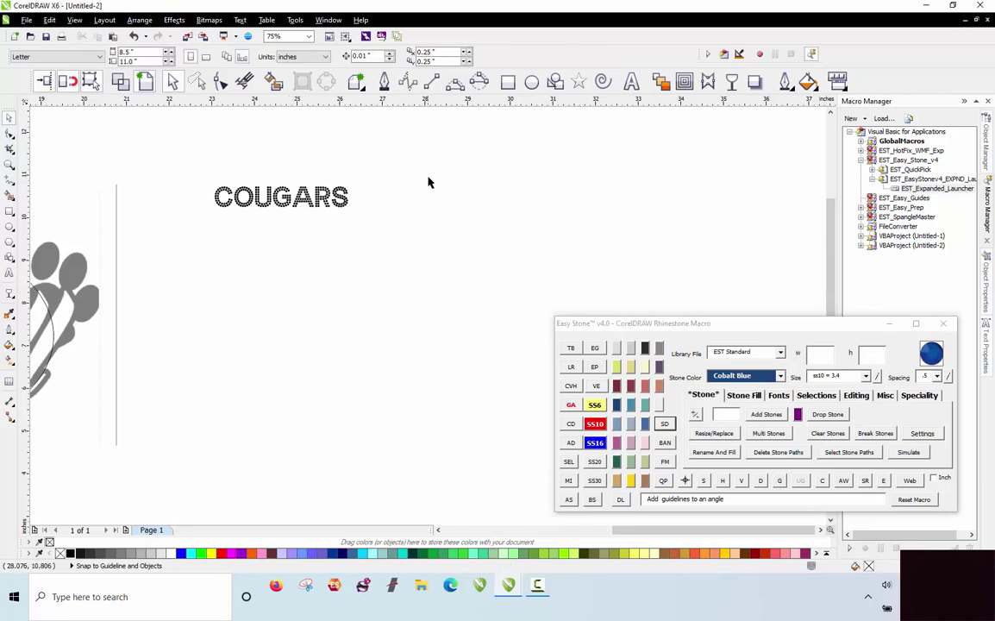
{"action": "left_click_drag", "start_coordinate": [380, 150], "coordinate": [163, 244]}
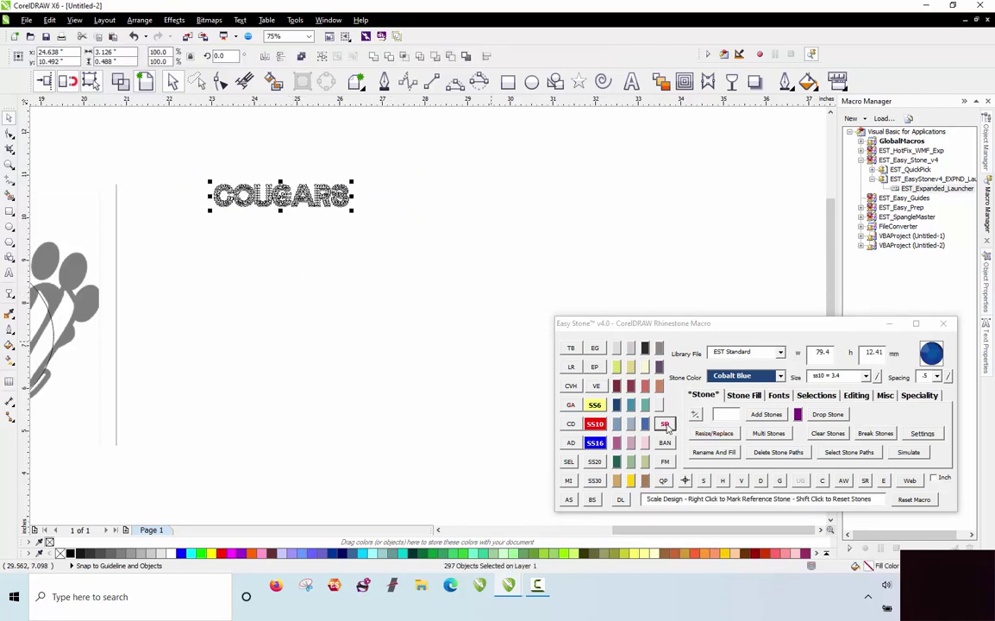
{"action": "left_click", "coordinate": [666, 424]}
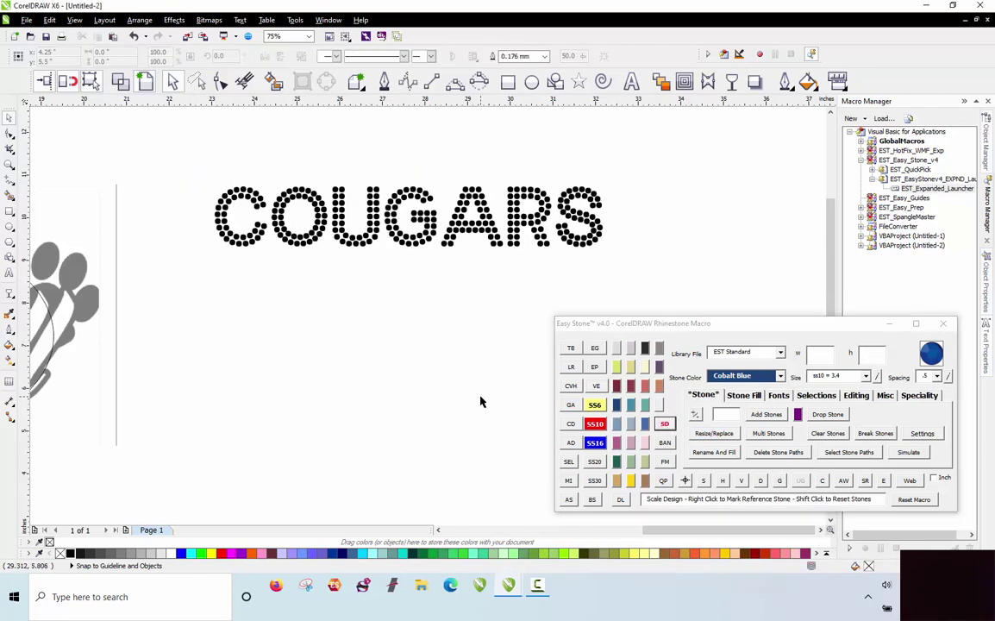
{"action": "left_click", "coordinate": [532, 219]}
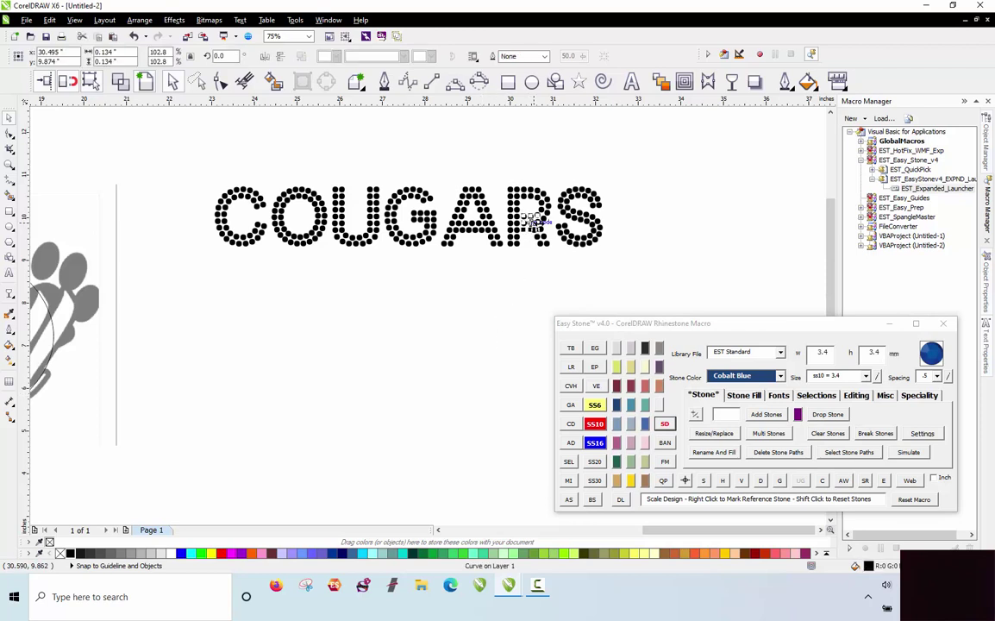
{"action": "left_click", "coordinate": [457, 410]}
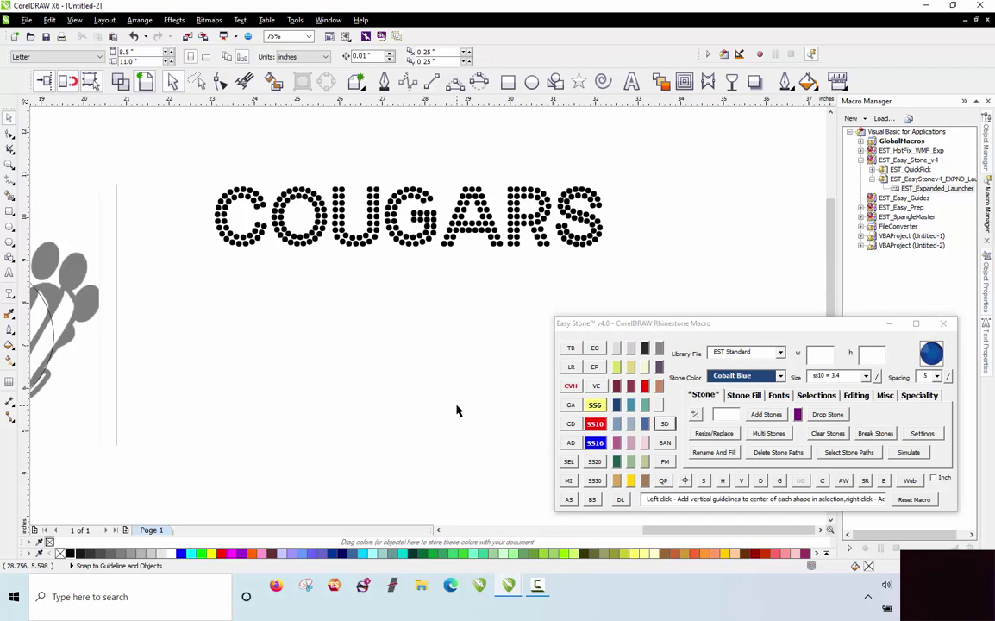
{"action": "scroll", "coordinate": [336, 371], "scroll_direction": "down", "scroll_amount": 1}
{"action": "scroll", "coordinate": [375, 343], "scroll_direction": "up", "scroll_amount": 1}
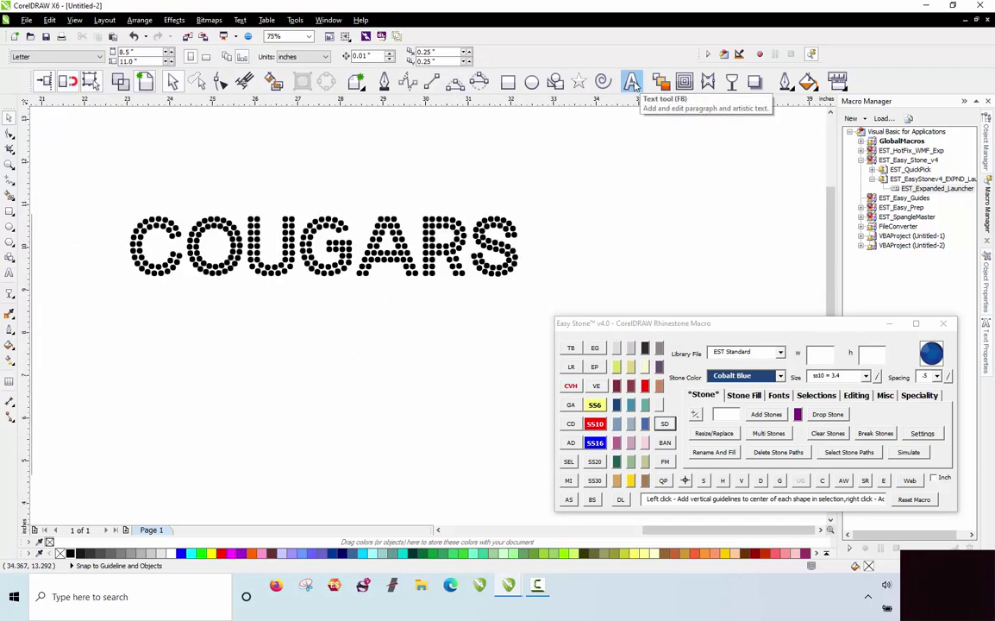
{"action": "scroll", "coordinate": [613, 314], "scroll_direction": "down", "scroll_amount": 1}
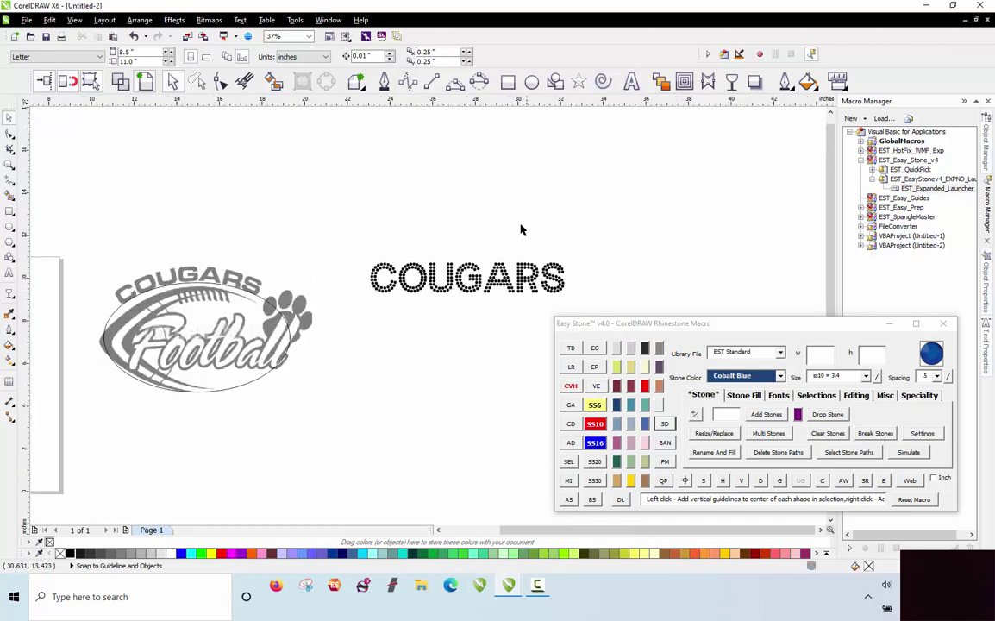
Add an artistic text reading COUGARS in the empty area below the rhinestone COUGARS.
{"action": "left_click", "coordinate": [471, 267]}
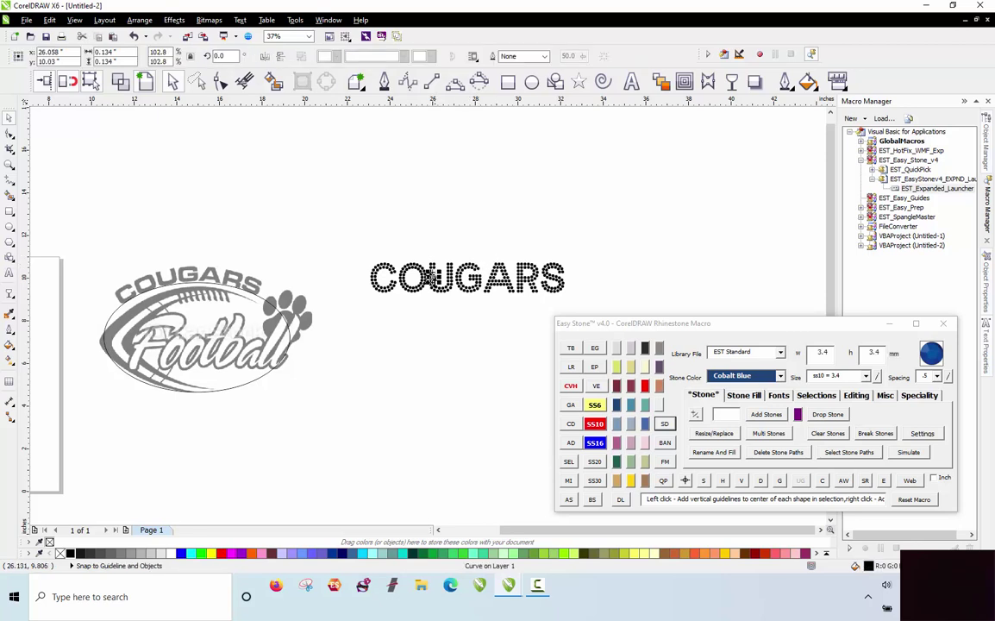
{"action": "left_click", "coordinate": [429, 355]}
{"action": "left_click", "coordinate": [627, 86]}
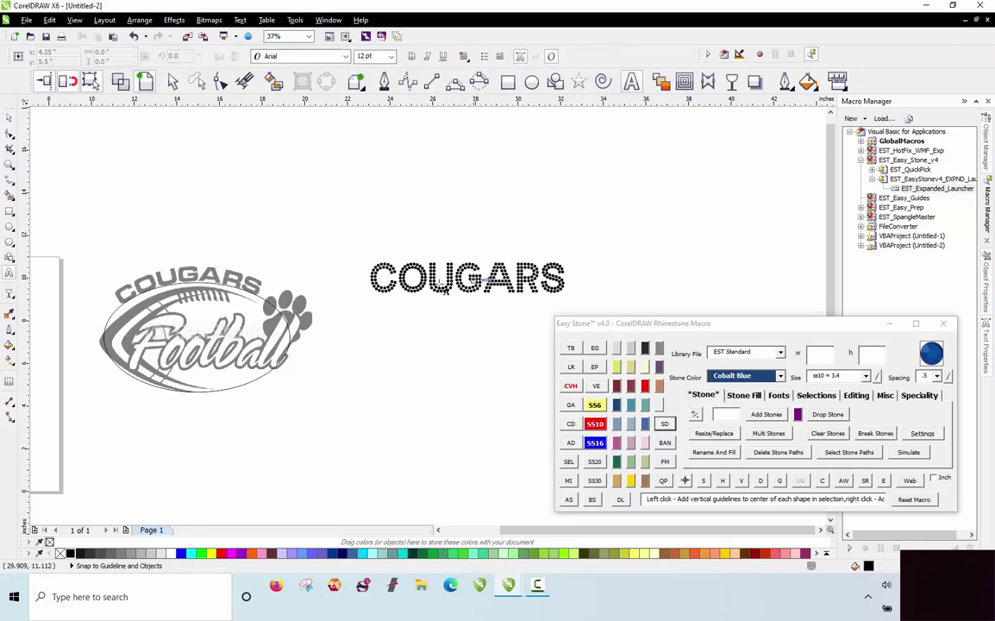
{"action": "left_click", "coordinate": [398, 322]}
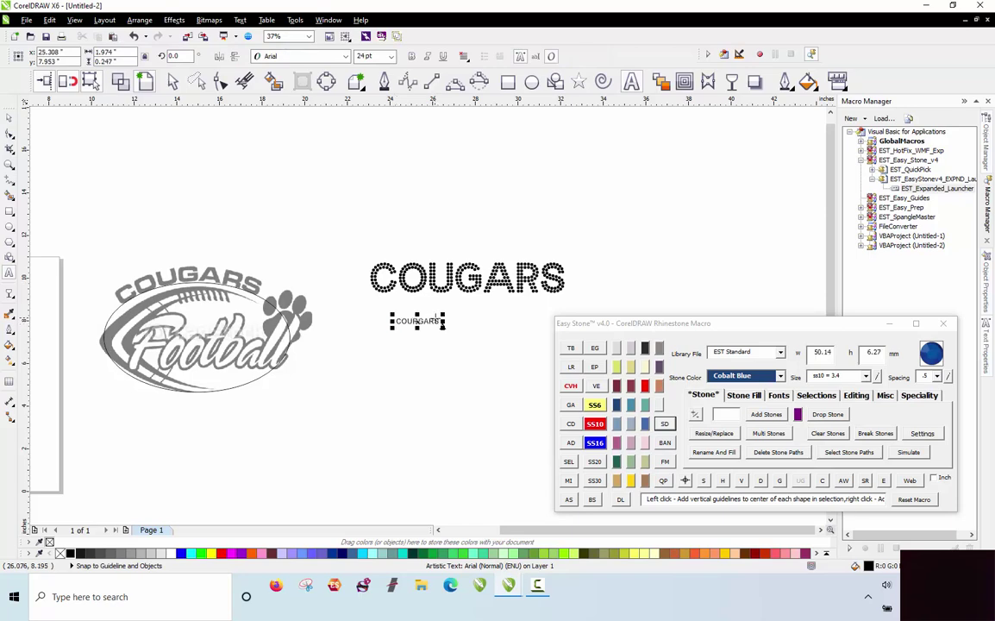
{"action": "scroll", "coordinate": [429, 321], "scroll_direction": "up", "scroll_amount": 2}
{"action": "left_click_drag", "start_coordinate": [365, 329], "coordinate": [355, 339]}
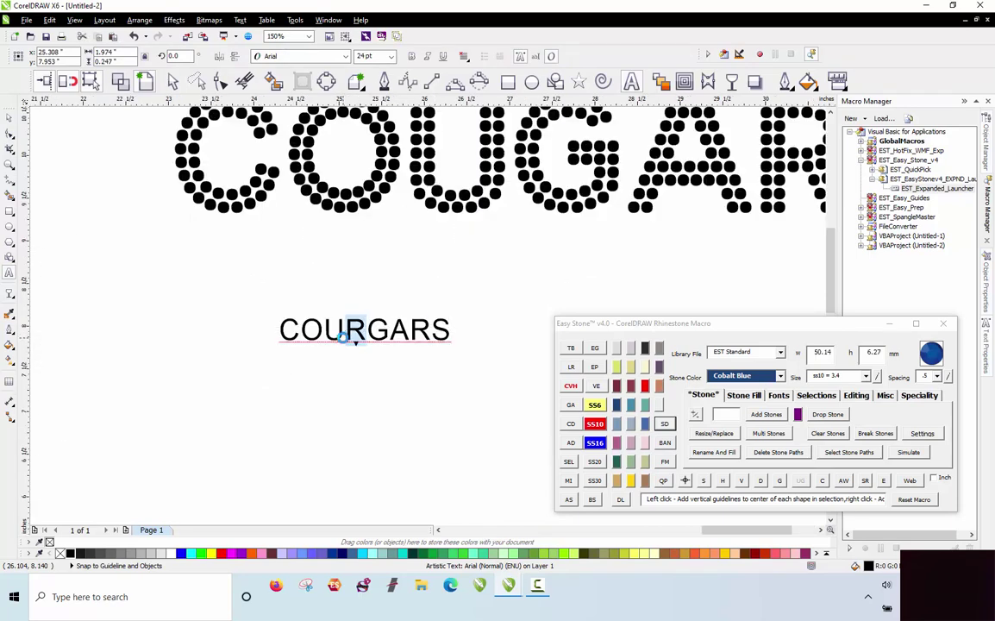
{"action": "key", "text": "Delete"}
{"action": "scroll", "coordinate": [278, 326], "scroll_direction": "down", "scroll_amount": 1}
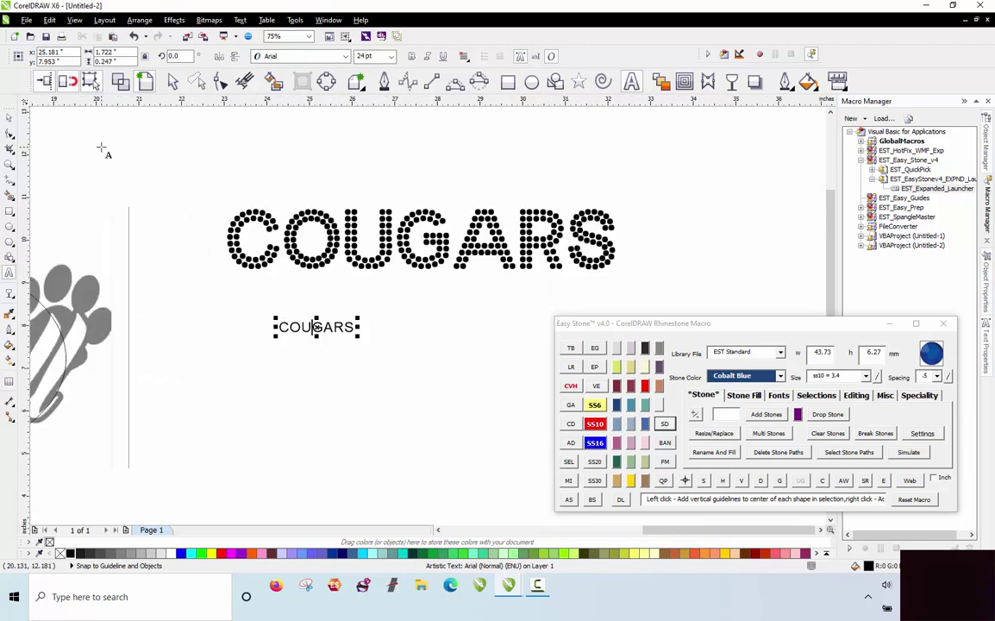
Set the new COUGARS text to the EST - ARIAL 1.4 font and enlarge it proportionally to about 5.6 by 0.9 inches.
{"action": "left_click", "coordinate": [305, 59]}
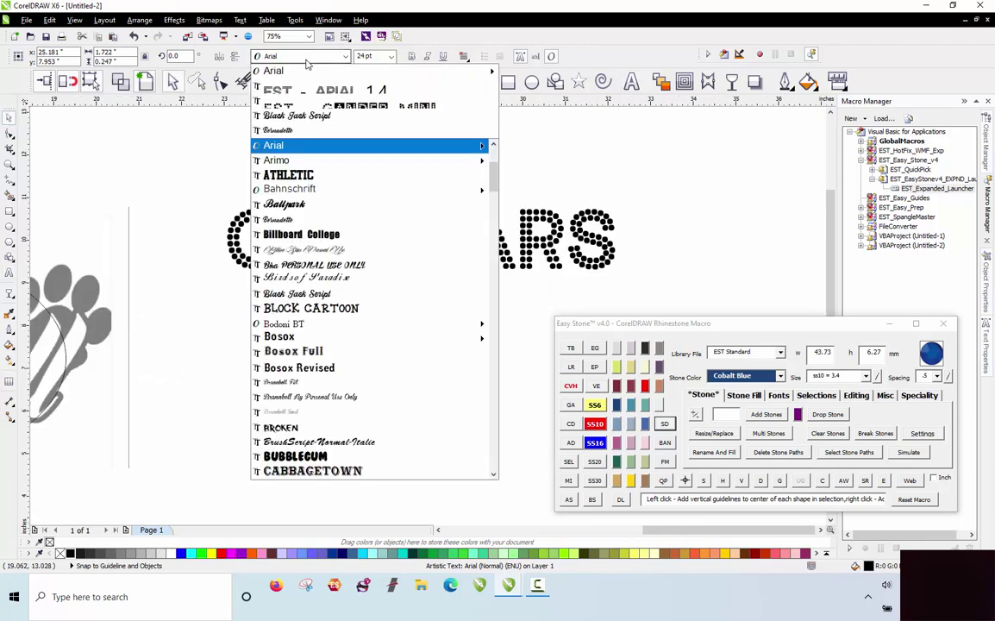
{"action": "left_click", "coordinate": [305, 93]}
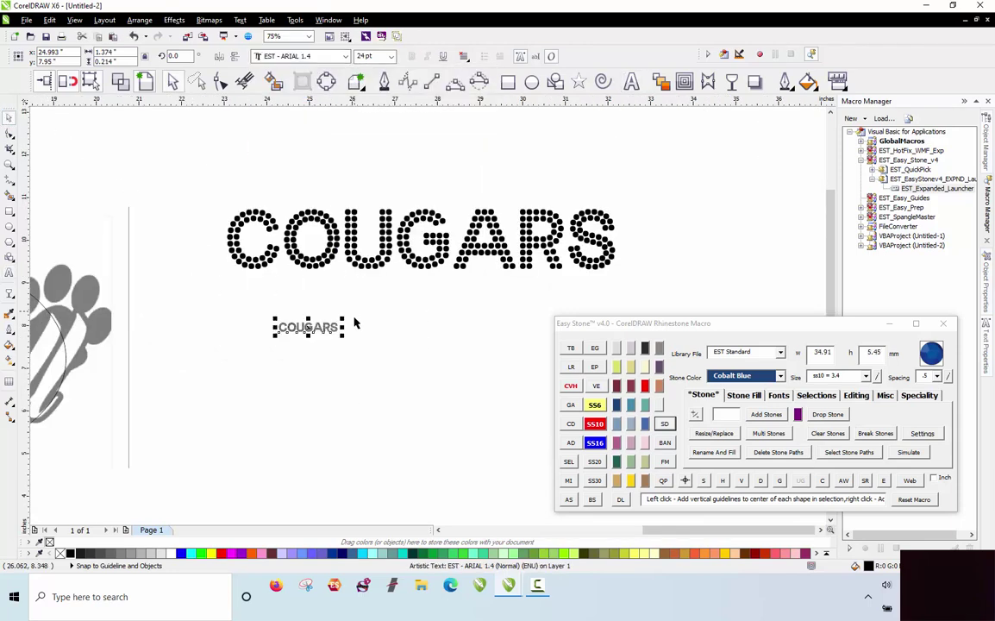
{"action": "left_click_drag", "start_coordinate": [344, 338], "coordinate": [528, 367]}
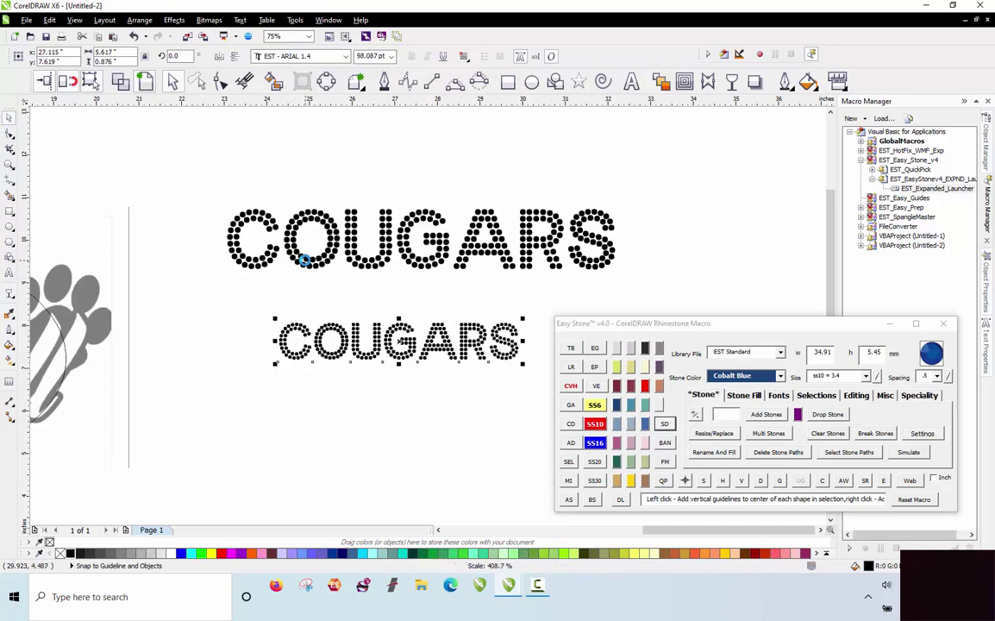
Place the COUGARS text directly beneath the stone version and scale it proportionally to about 9.2 by 1.4 inches to match its width.
{"action": "scroll", "coordinate": [304, 260], "scroll_direction": "down", "scroll_amount": 2}
{"action": "scroll", "coordinate": [385, 328], "scroll_direction": "up", "scroll_amount": 2}
{"action": "left_click_drag", "start_coordinate": [276, 255], "coordinate": [230, 223]}
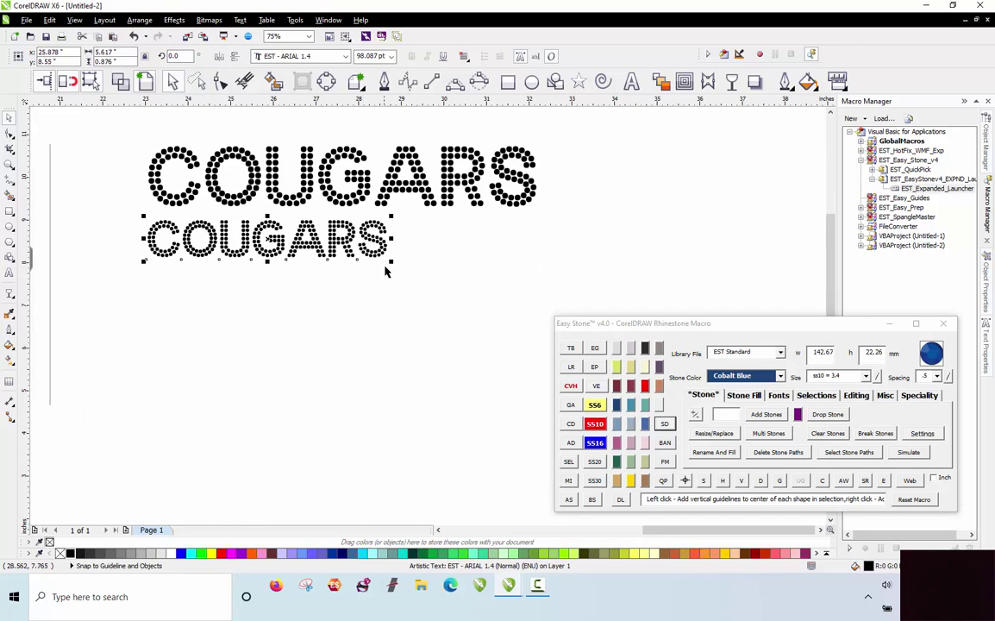
{"action": "left_click_drag", "start_coordinate": [390, 262], "coordinate": [542, 330]}
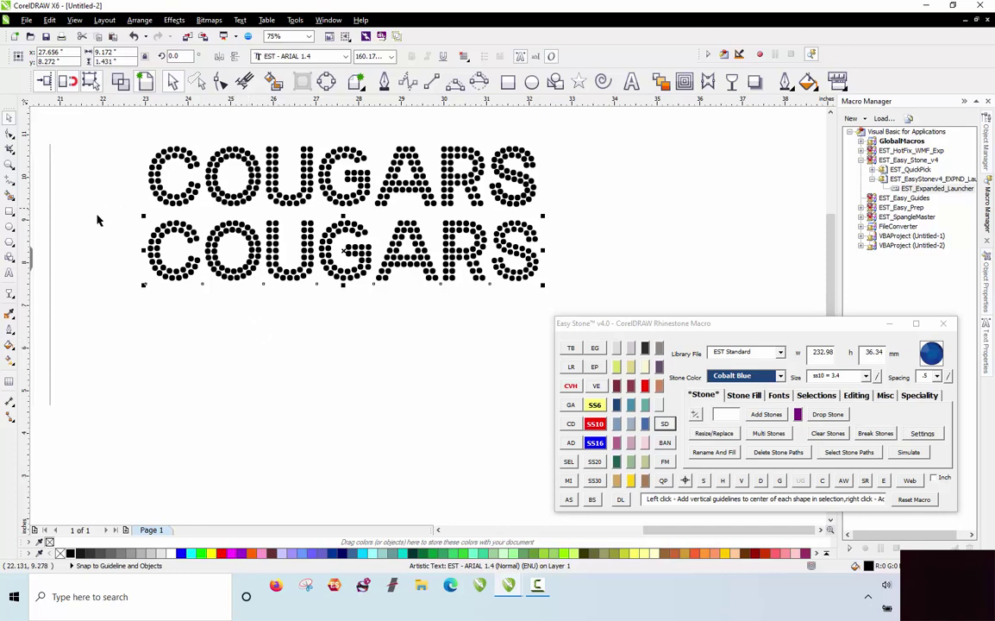
Compare the widths of both COUGARS words with vertical guidelines at the upper word's two ends, and clear the guidelines.
{"action": "left_click_drag", "start_coordinate": [26, 227], "coordinate": [142, 176]}
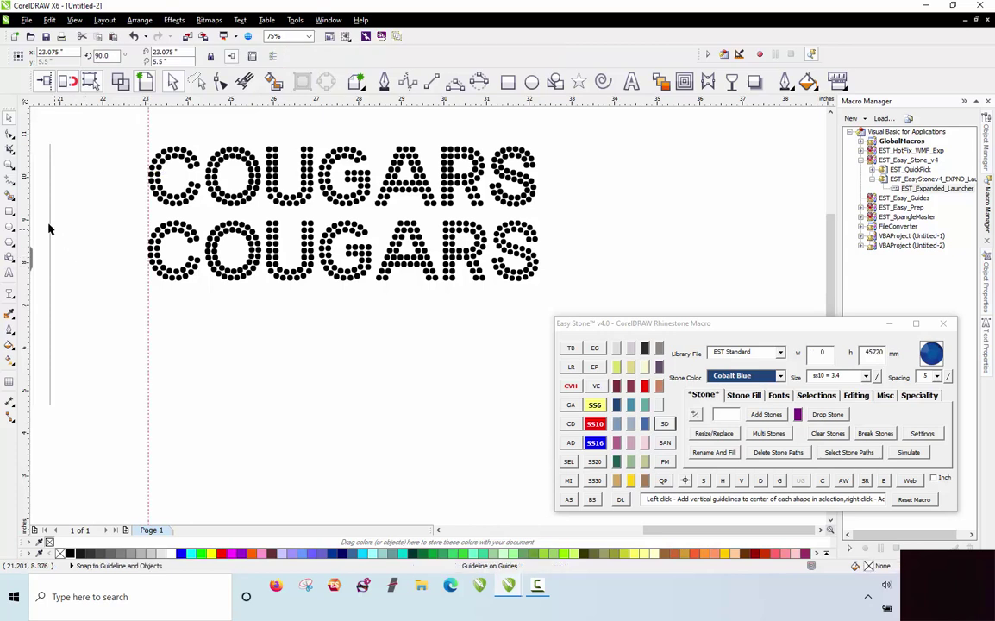
{"action": "left_click_drag", "start_coordinate": [27, 218], "coordinate": [535, 188]}
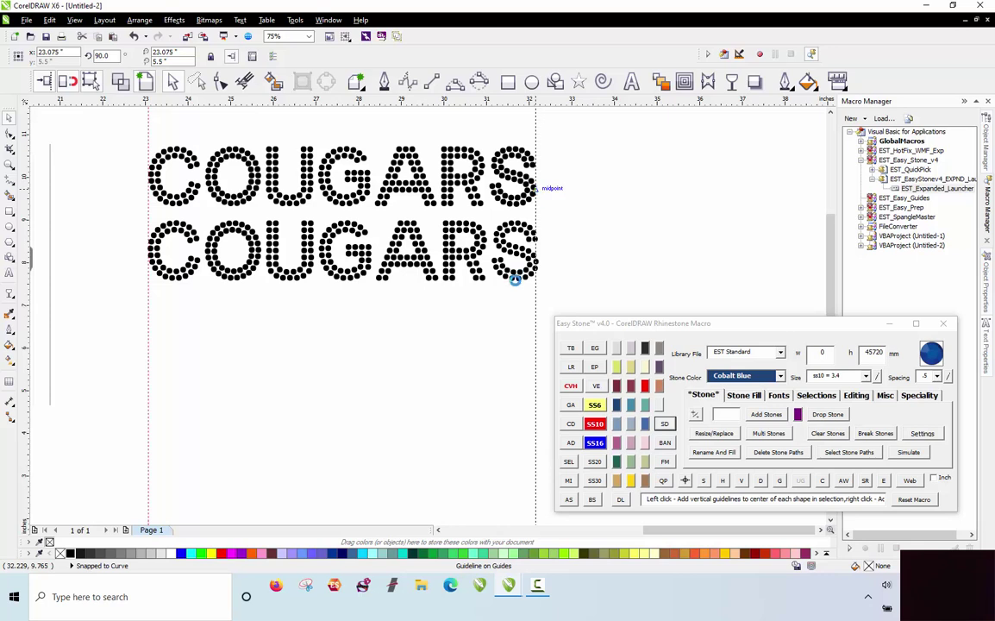
{"action": "left_click", "coordinate": [441, 338]}
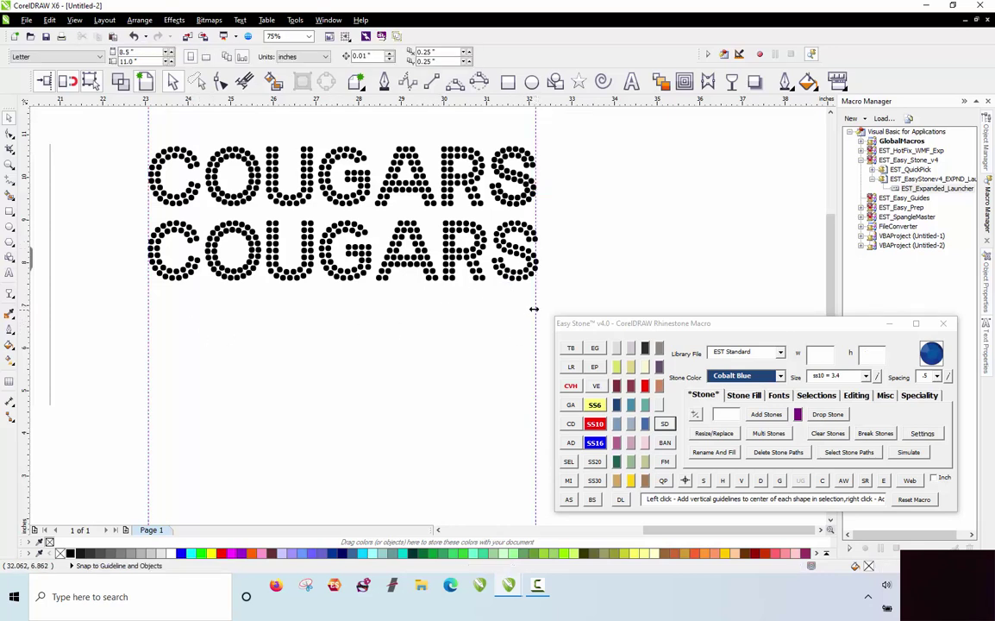
{"action": "left_click", "coordinate": [595, 349]}
{"action": "left_click", "coordinate": [536, 315]}
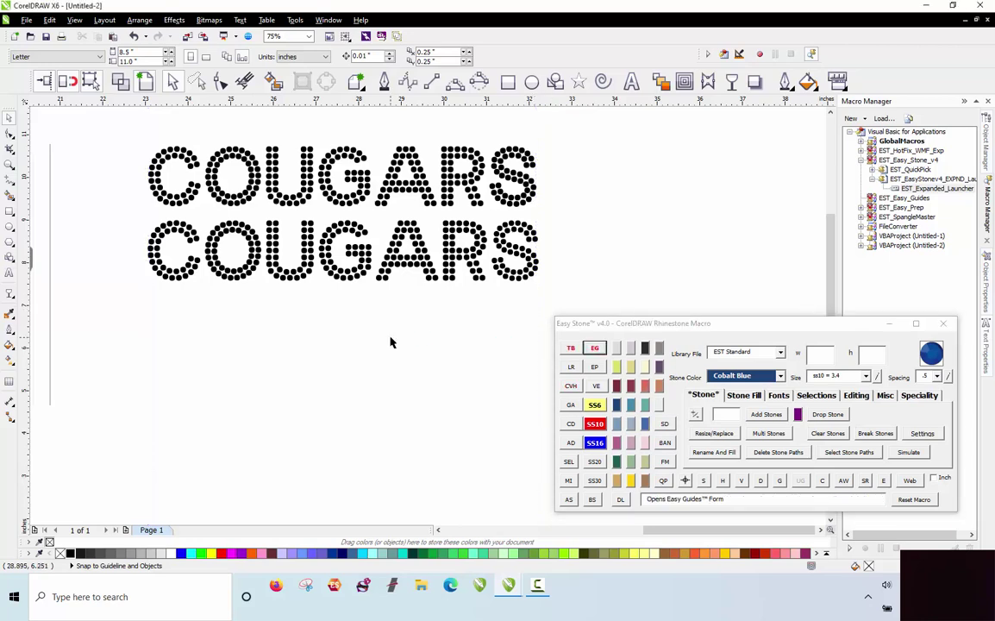
Check the font point size of the lower COUGARS text without changing it.
{"action": "scroll", "coordinate": [390, 342], "scroll_direction": "down", "scroll_amount": 2}
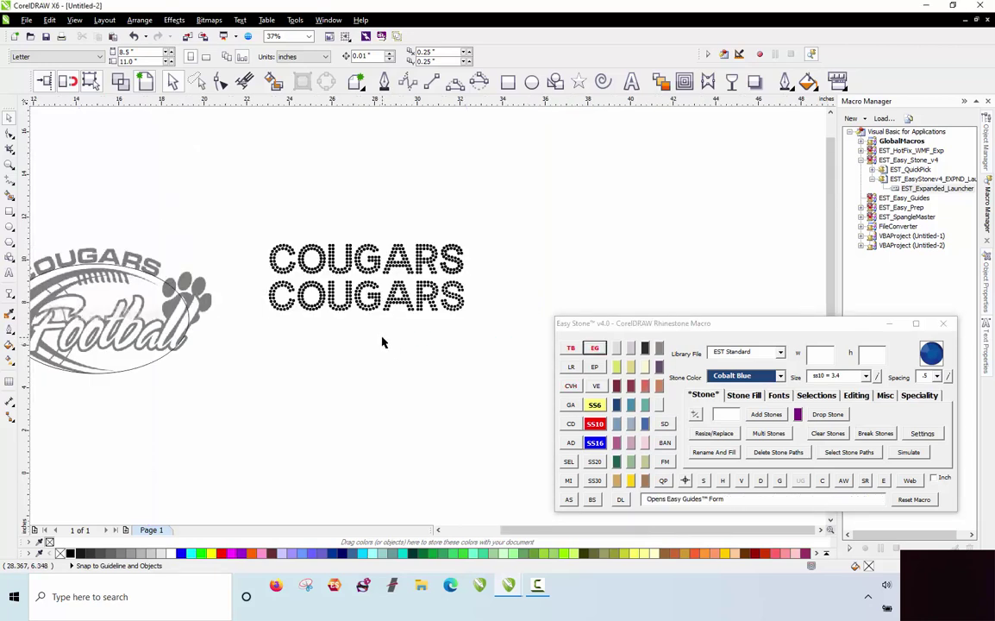
{"action": "scroll", "coordinate": [382, 342], "scroll_direction": "down", "scroll_amount": 1}
{"action": "scroll", "coordinate": [321, 325], "scroll_direction": "up", "scroll_amount": 1}
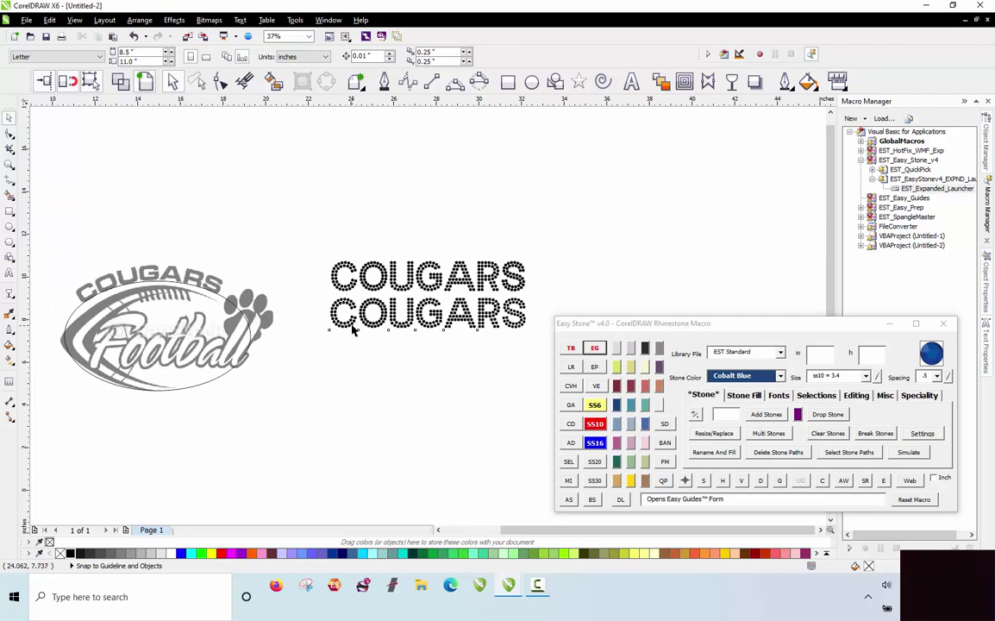
{"action": "left_click", "coordinate": [332, 317]}
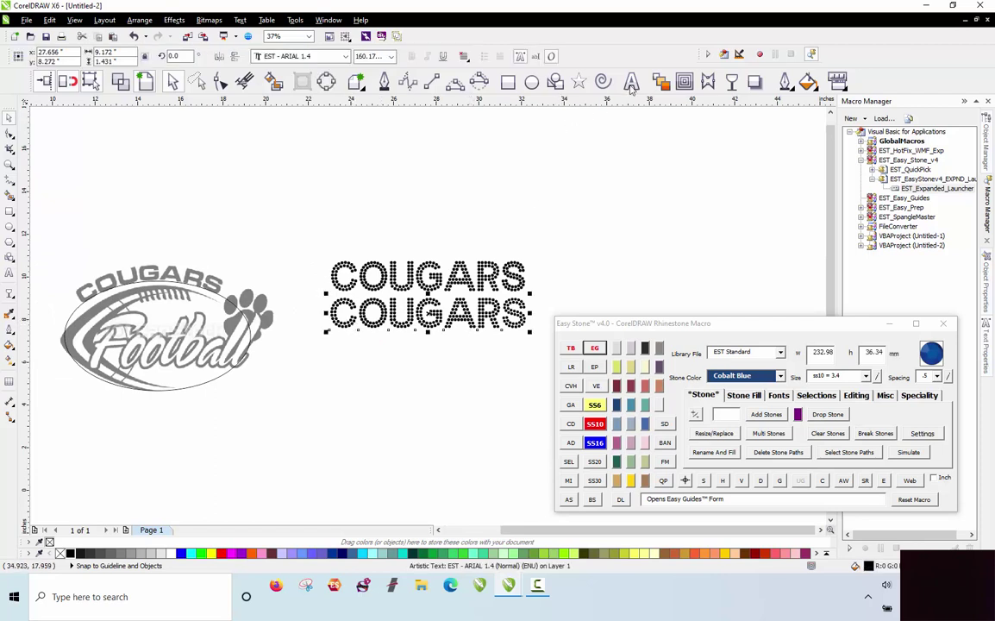
{"action": "key", "text": "F8"}
{"action": "left_click", "coordinate": [369, 57]}
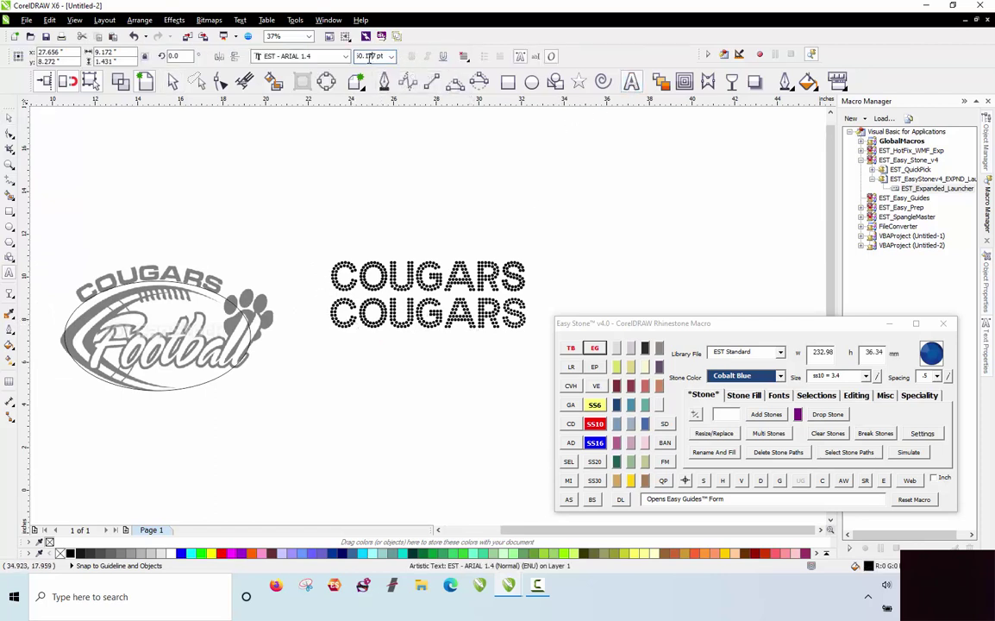
{"action": "left_click_drag", "start_coordinate": [385, 55], "coordinate": [345, 54]}
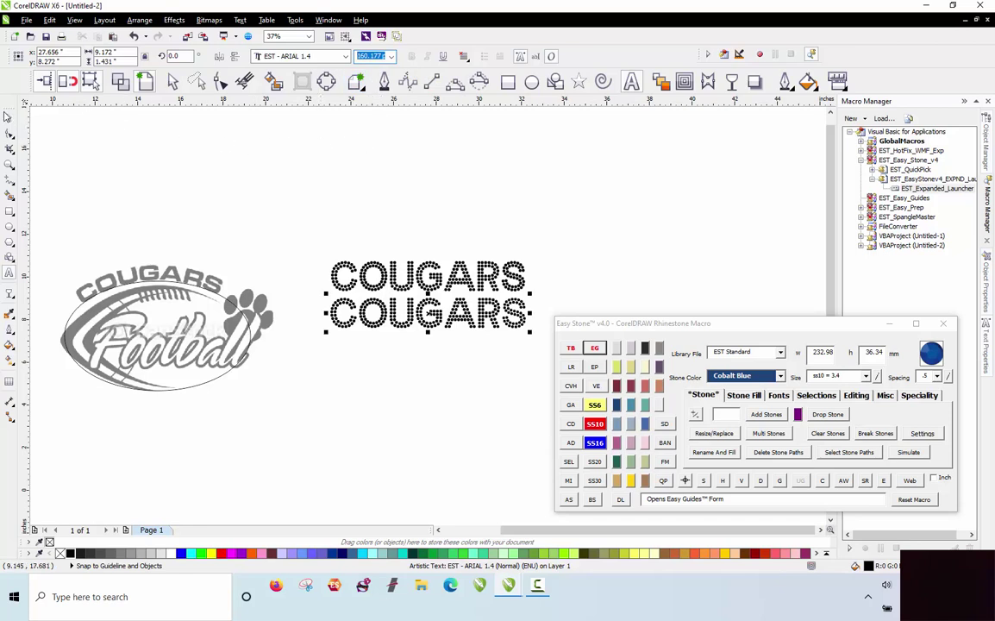
{"action": "left_click", "coordinate": [8, 119]}
{"action": "left_click", "coordinate": [248, 175]}
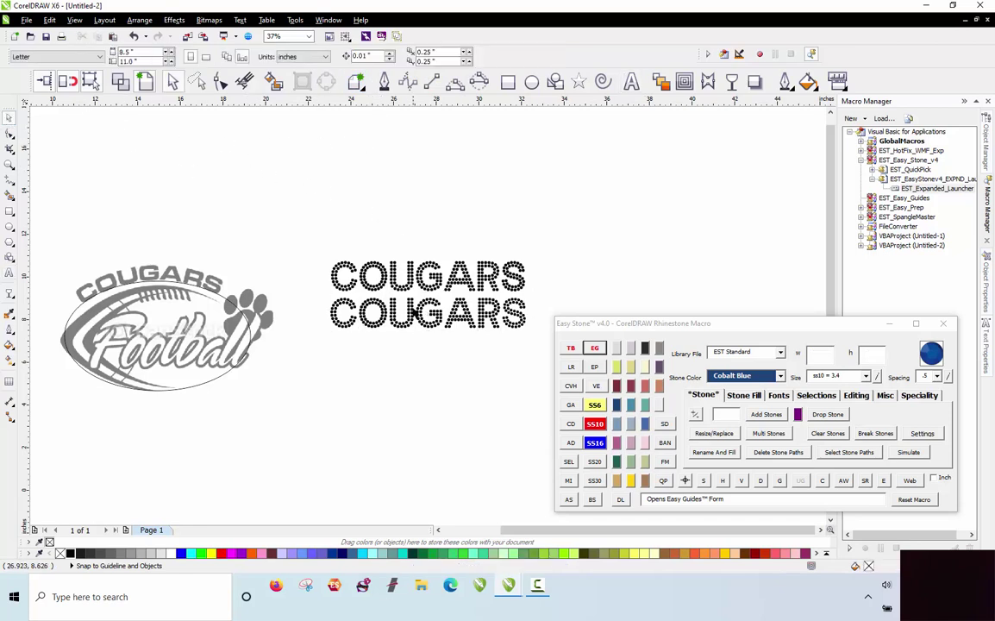
Fit the lower COUGARS text to the ellipse around the football and compare the arch with the logo's lettering.
{"action": "left_click", "coordinate": [415, 315]}
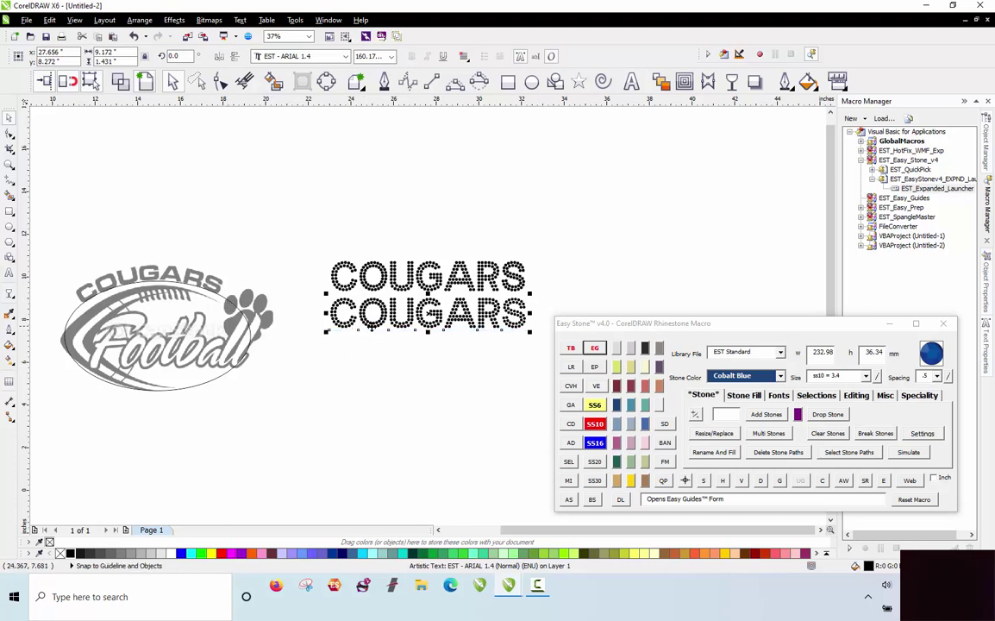
{"action": "left_click_drag", "start_coordinate": [372, 325], "coordinate": [231, 304]}
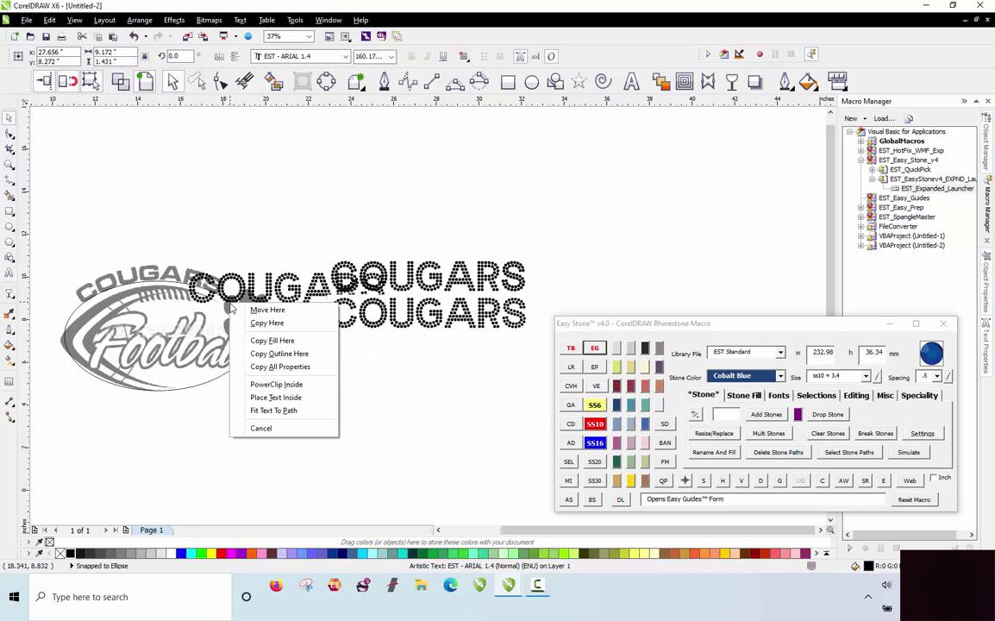
{"action": "left_click", "coordinate": [292, 412]}
{"action": "left_click", "coordinate": [289, 412]}
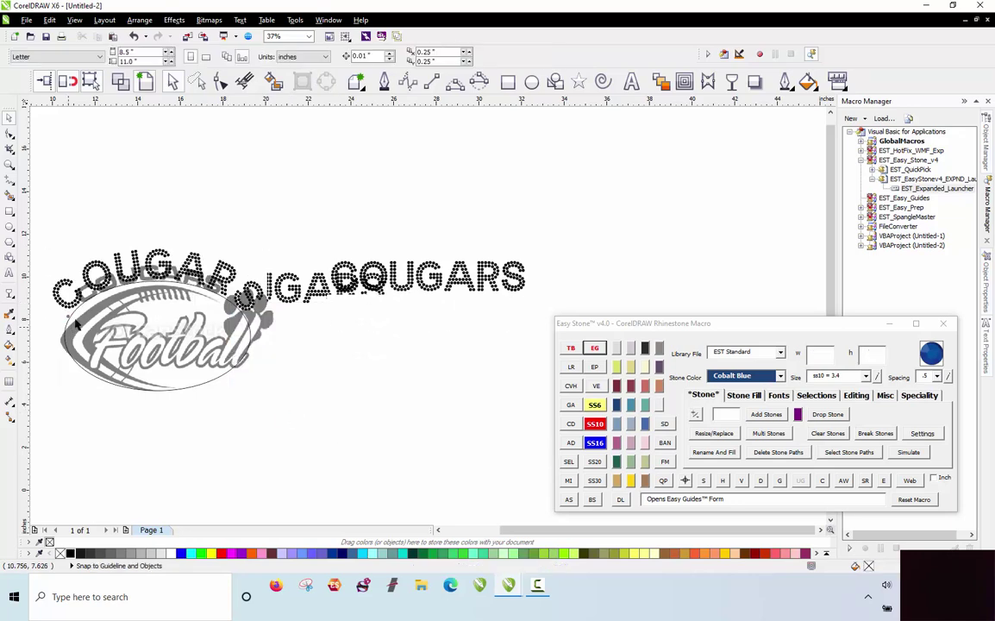
{"action": "scroll", "coordinate": [340, 275], "scroll_direction": "down", "scroll_amount": 2}
{"action": "scroll", "coordinate": [203, 270], "scroll_direction": "up", "scroll_amount": 2}
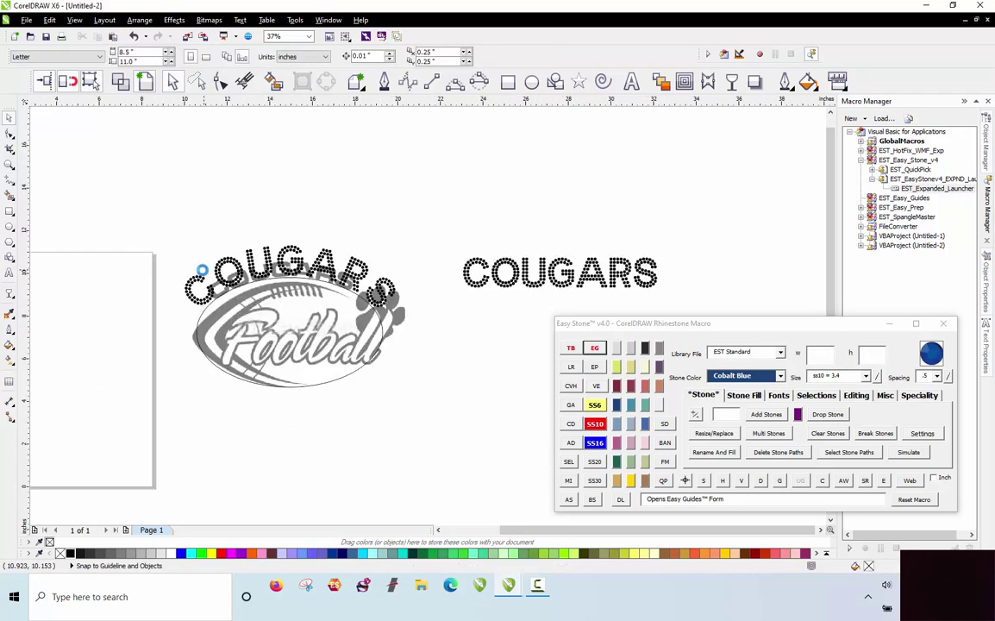
{"action": "scroll", "coordinate": [380, 276], "scroll_direction": "up", "scroll_amount": 2}
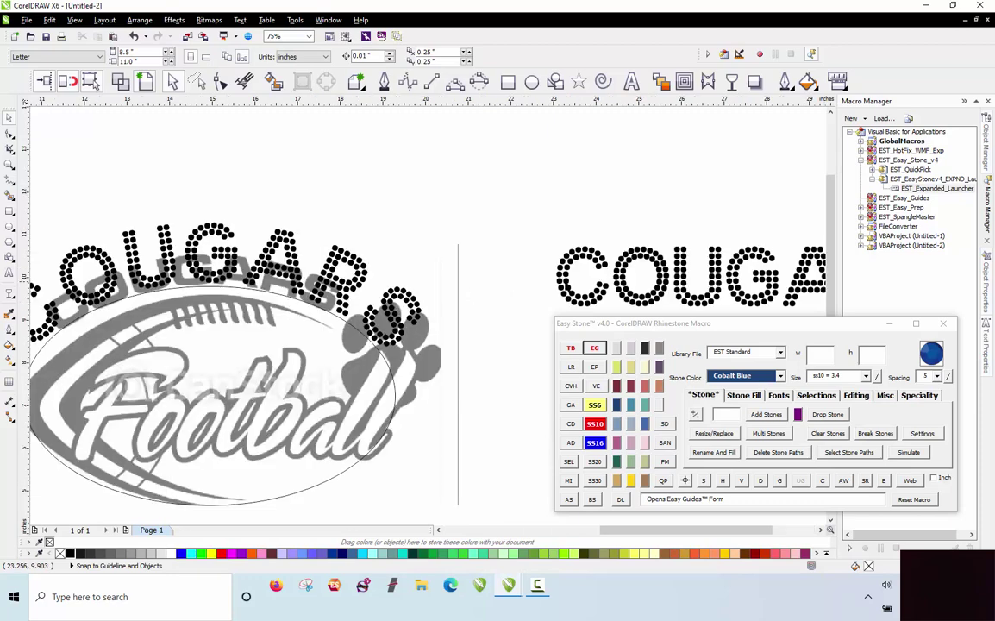
{"action": "scroll", "coordinate": [498, 220], "scroll_direction": "down", "scroll_amount": 2}
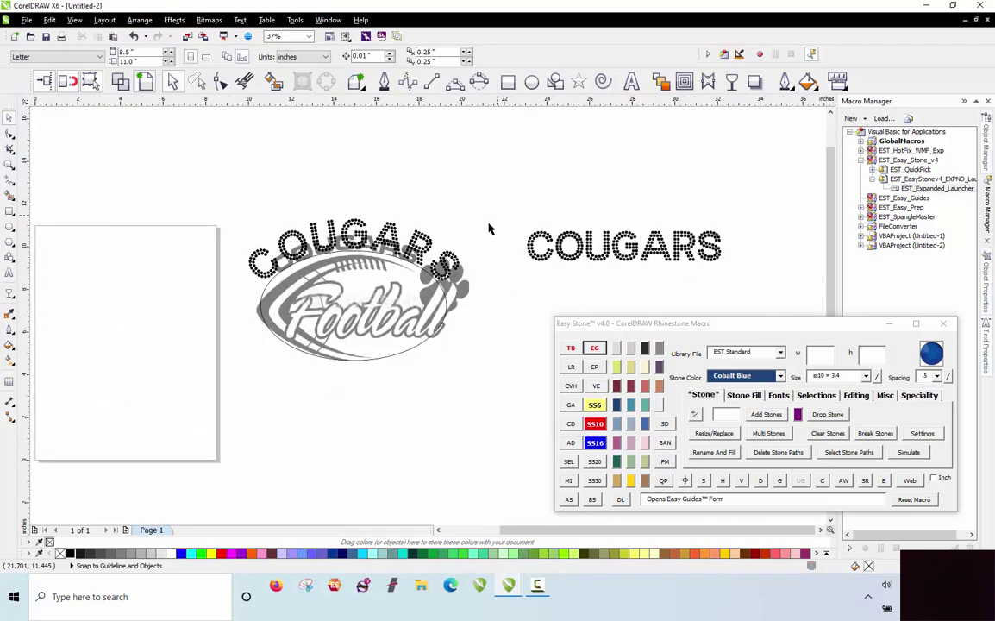
{"action": "scroll", "coordinate": [491, 229], "scroll_direction": "up", "scroll_amount": 2}
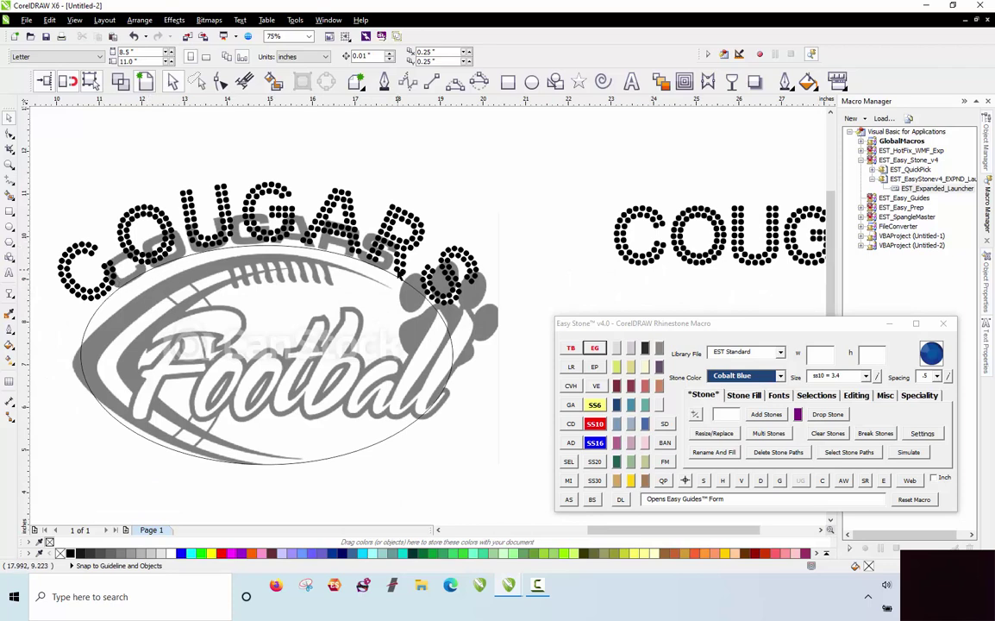
{"action": "scroll", "coordinate": [399, 274], "scroll_direction": "down", "scroll_amount": 2}
{"action": "scroll", "coordinate": [340, 258], "scroll_direction": "up", "scroll_amount": 2}
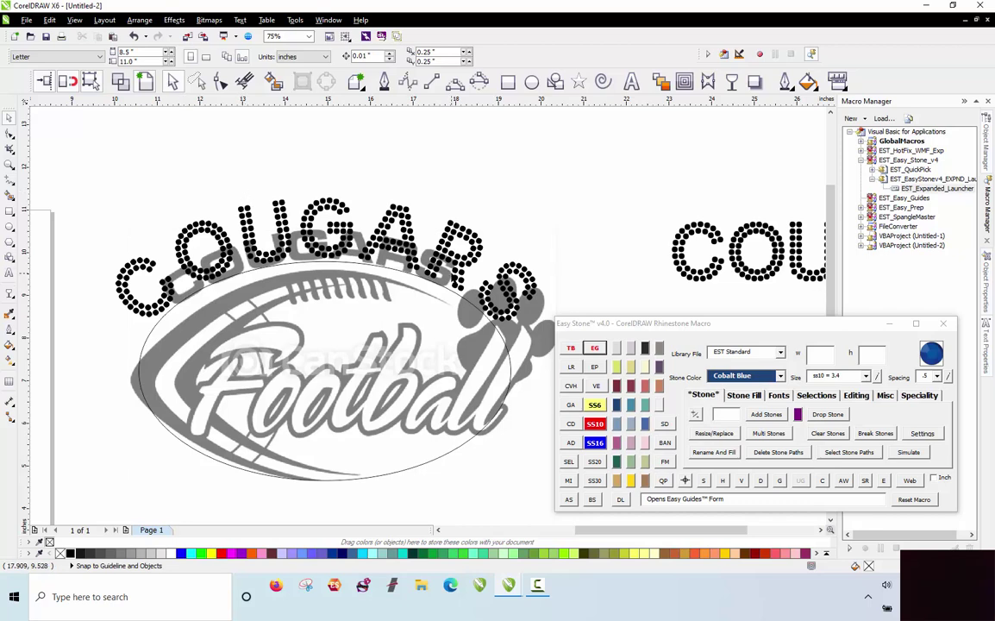
Undo fitting the COUGARS text to the path and delete the ellipse drawn over the football logo.
{"action": "key", "text": "ctrl+z"}
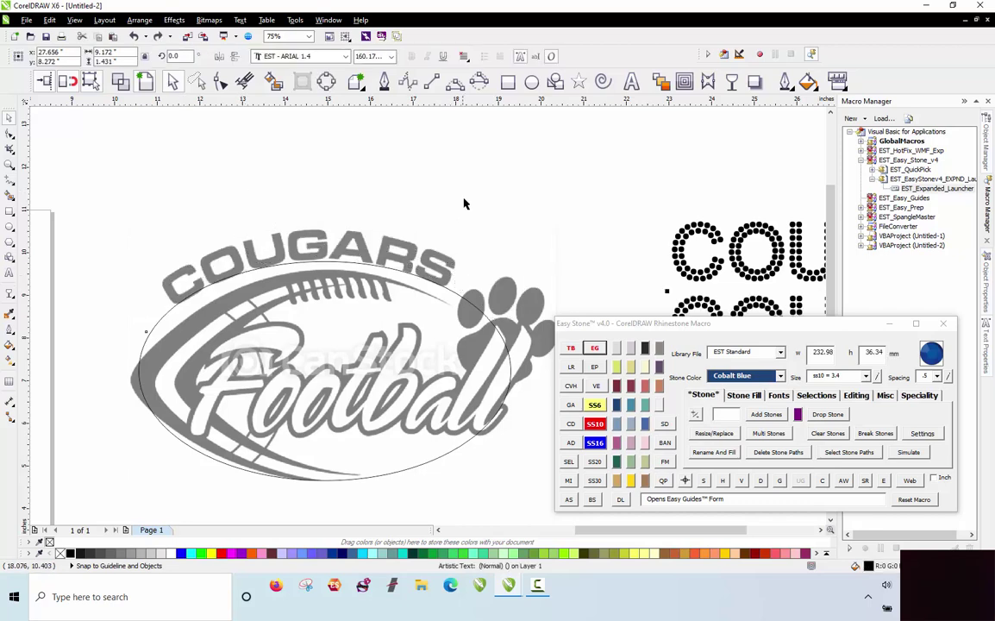
{"action": "left_click", "coordinate": [465, 199]}
{"action": "scroll", "coordinate": [295, 213], "scroll_direction": "down", "scroll_amount": 1}
{"action": "left_click", "coordinate": [320, 277]}
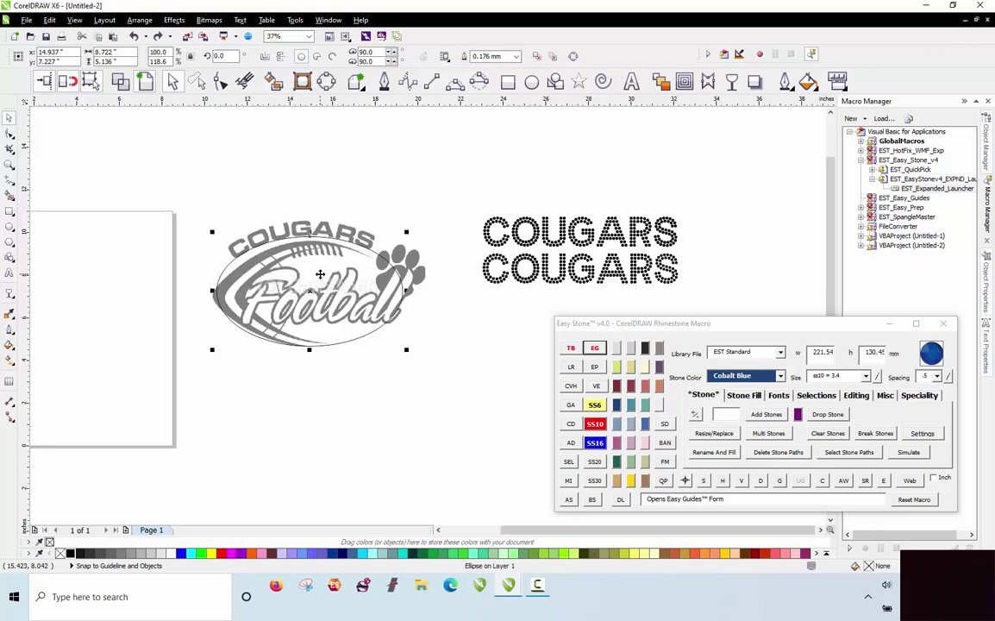
{"action": "key", "text": "Escape"}
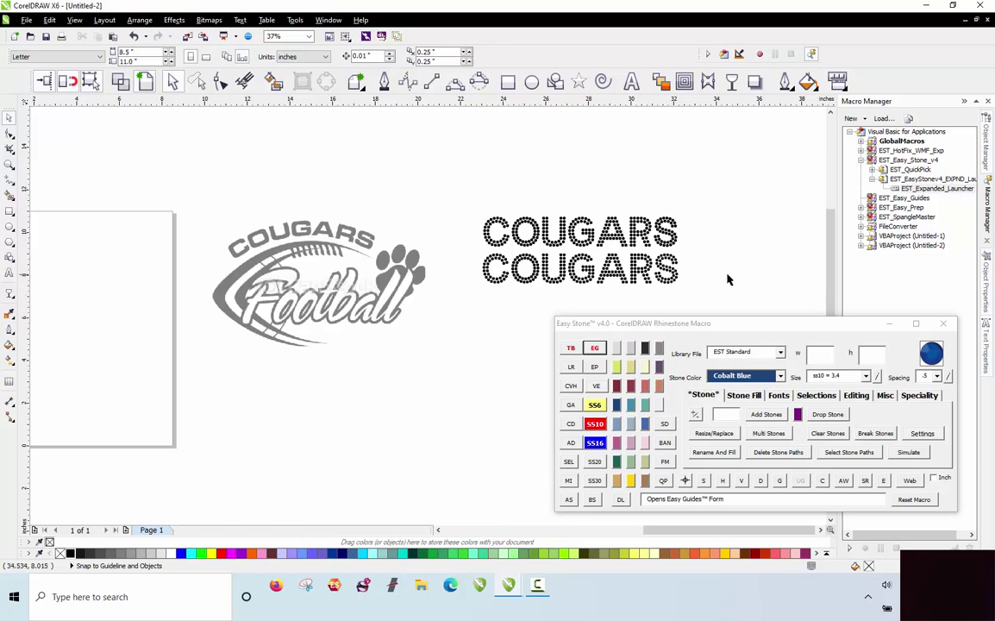
Mark a stone of the upper word's S as the Scale Design reference and rescale the entire upper COUGARS to ss6 = 2.6.
{"action": "scroll", "coordinate": [729, 282], "scroll_direction": "up", "scroll_amount": 2}
{"action": "left_click", "coordinate": [621, 197]}
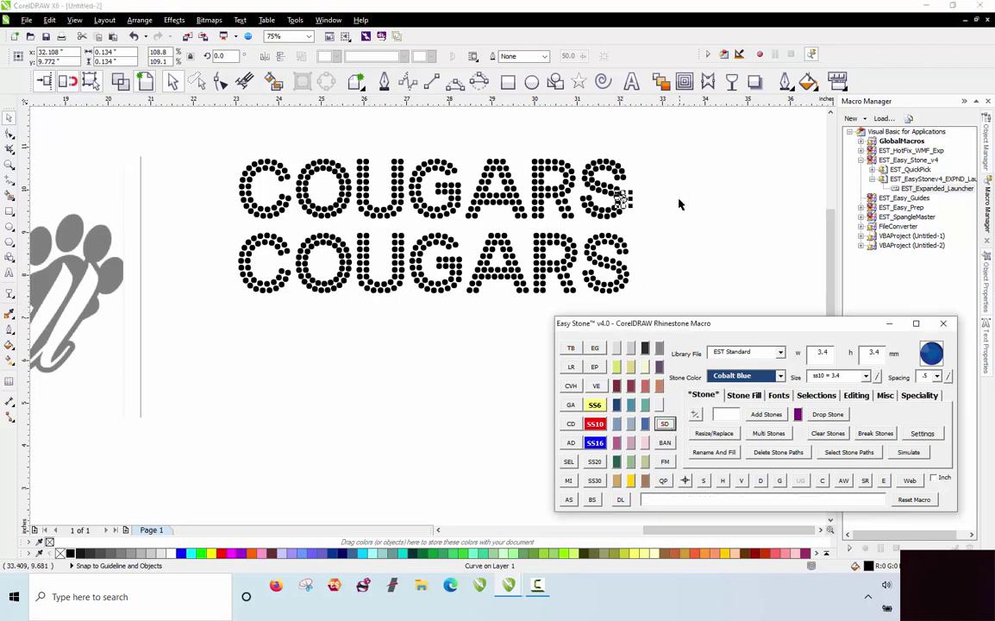
{"action": "left_click", "coordinate": [663, 148]}
{"action": "left_click_drag", "start_coordinate": [664, 148], "coordinate": [202, 217]}
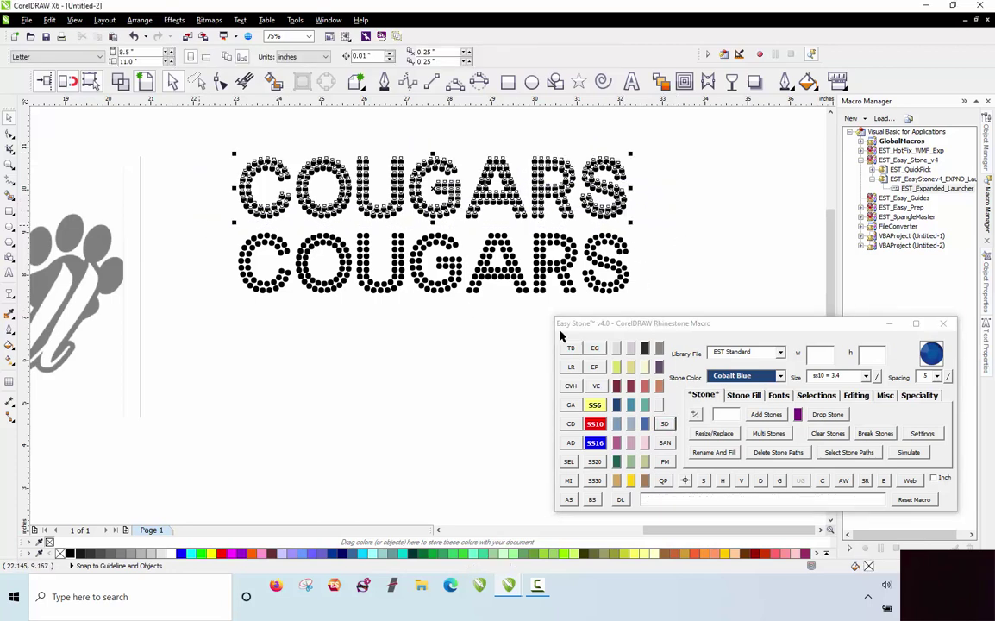
{"action": "right_click", "coordinate": [598, 407]}
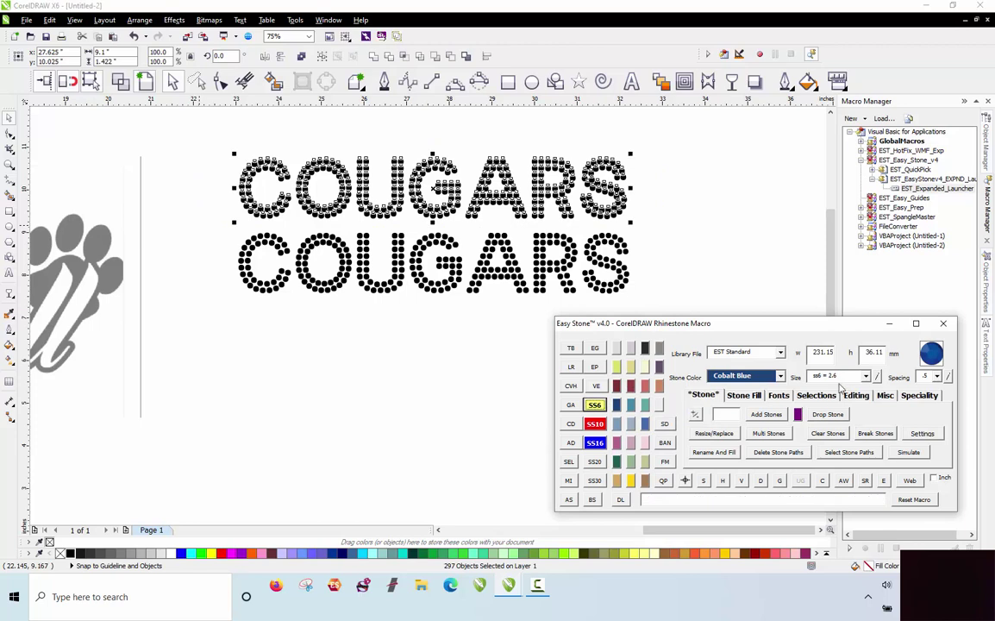
{"action": "left_click", "coordinate": [664, 423]}
{"action": "left_click", "coordinate": [474, 373]}
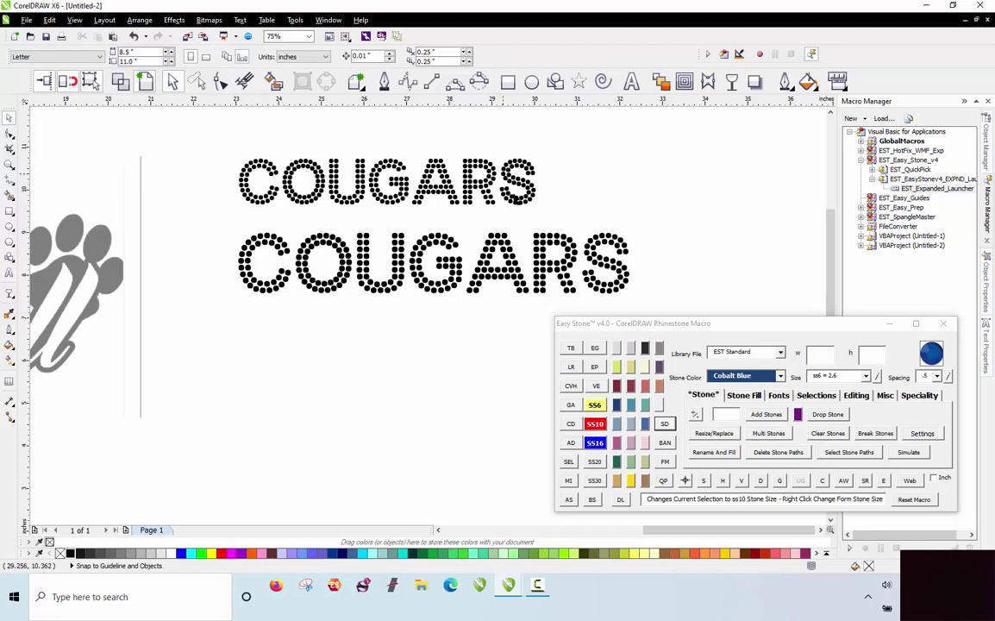
Scale the lower COUGARS text down proportionally to about 7.01 inches wide, matching the upper word's width.
{"action": "left_click", "coordinate": [508, 235]}
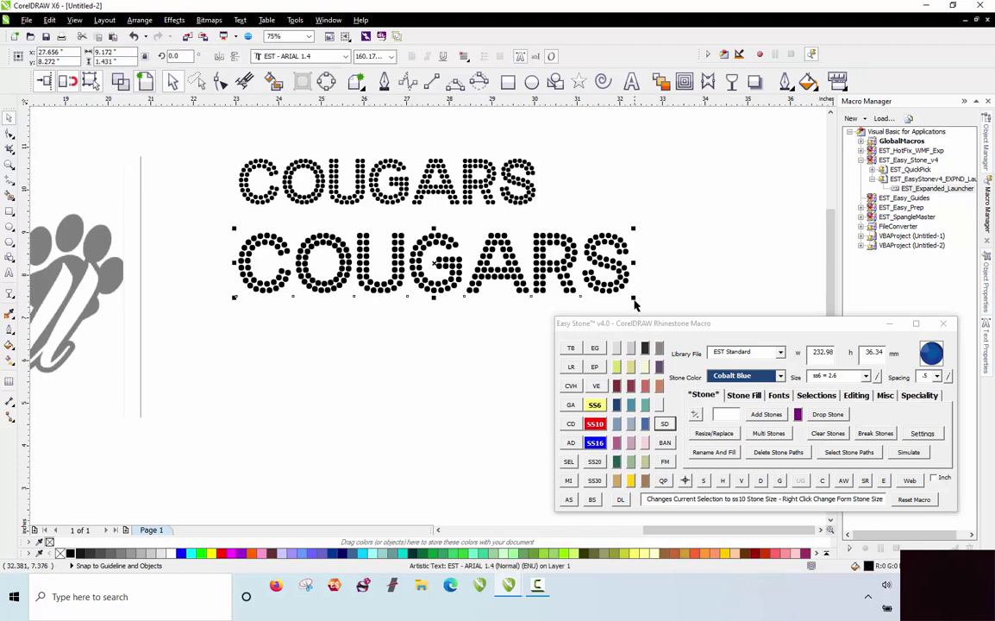
{"action": "left_click_drag", "start_coordinate": [634, 302], "coordinate": [541, 293]}
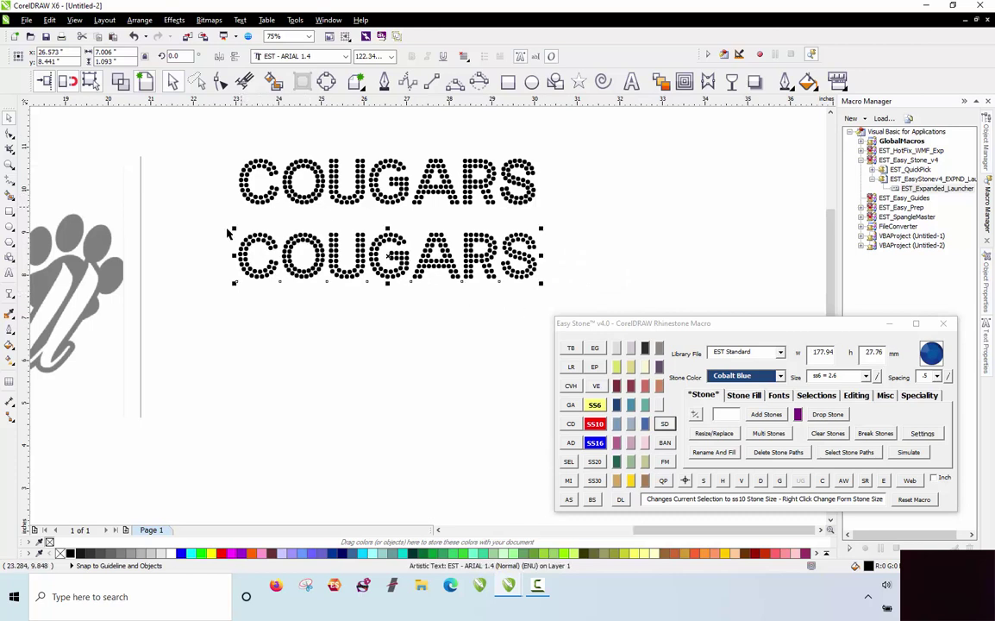
{"action": "left_click", "coordinate": [455, 321]}
{"action": "scroll", "coordinate": [456, 322], "scroll_direction": "down", "scroll_amount": 2}
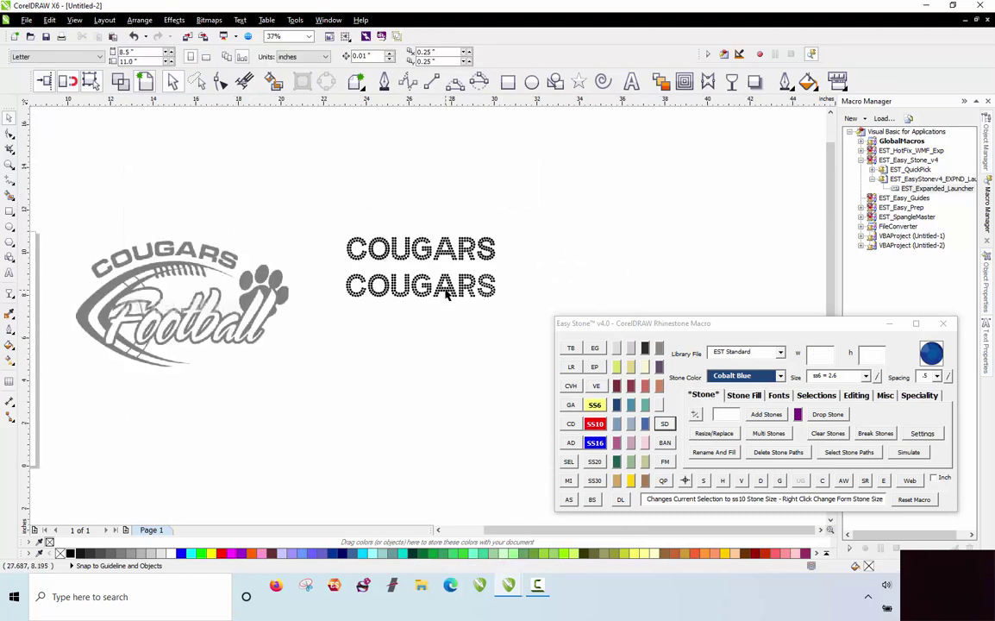
Cancel placing the lower COUGARS text over the logo and undo its last resize.
{"action": "left_click_drag", "start_coordinate": [447, 293], "coordinate": [330, 269]}
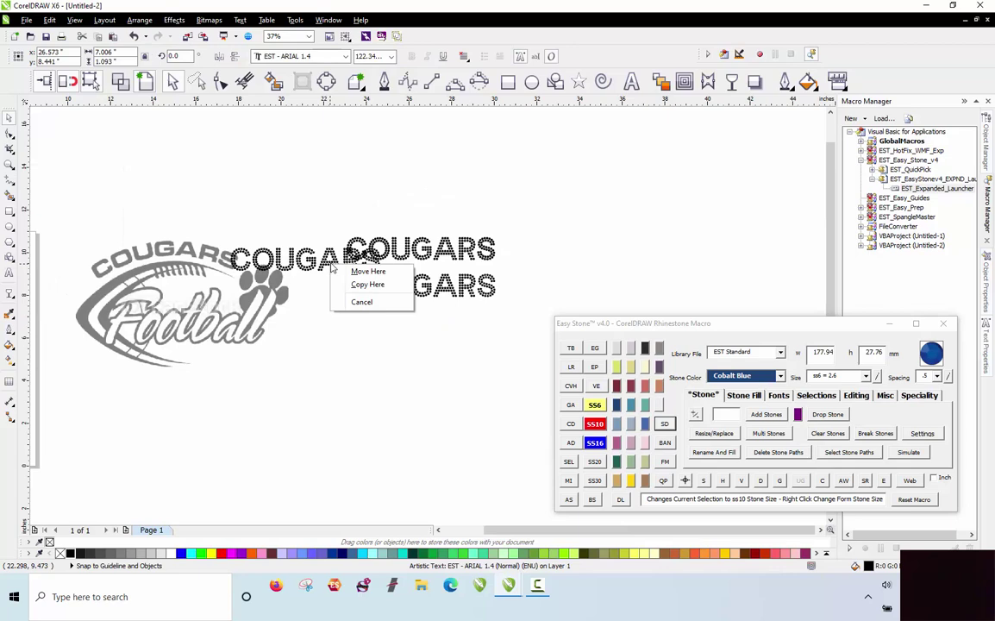
{"action": "left_click", "coordinate": [342, 352]}
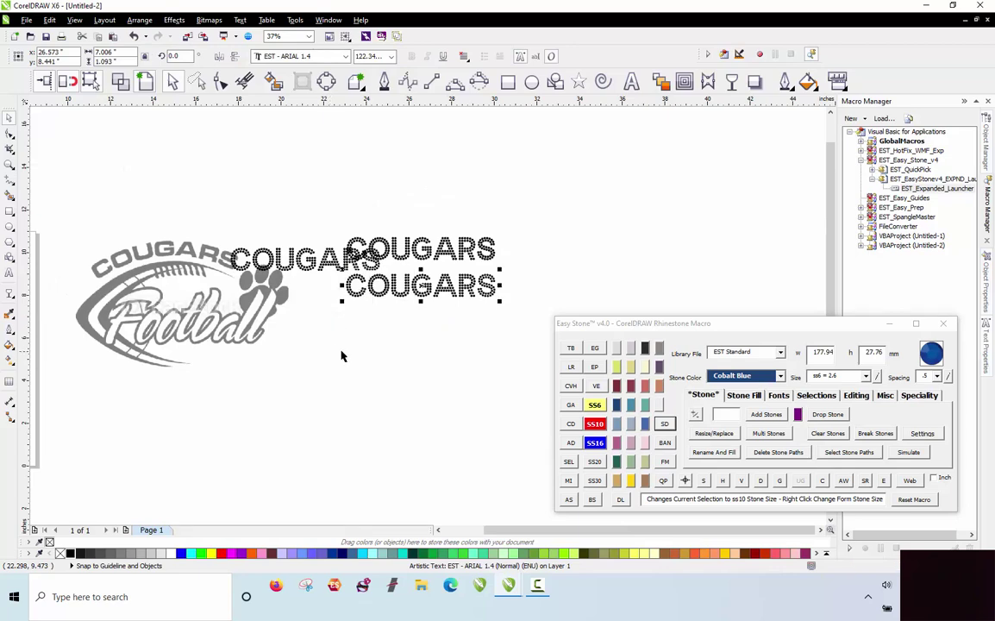
{"action": "key", "text": "ctrl+z"}
{"action": "left_click", "coordinate": [344, 353]}
{"action": "scroll", "coordinate": [473, 278], "scroll_direction": "up", "scroll_amount": 1}
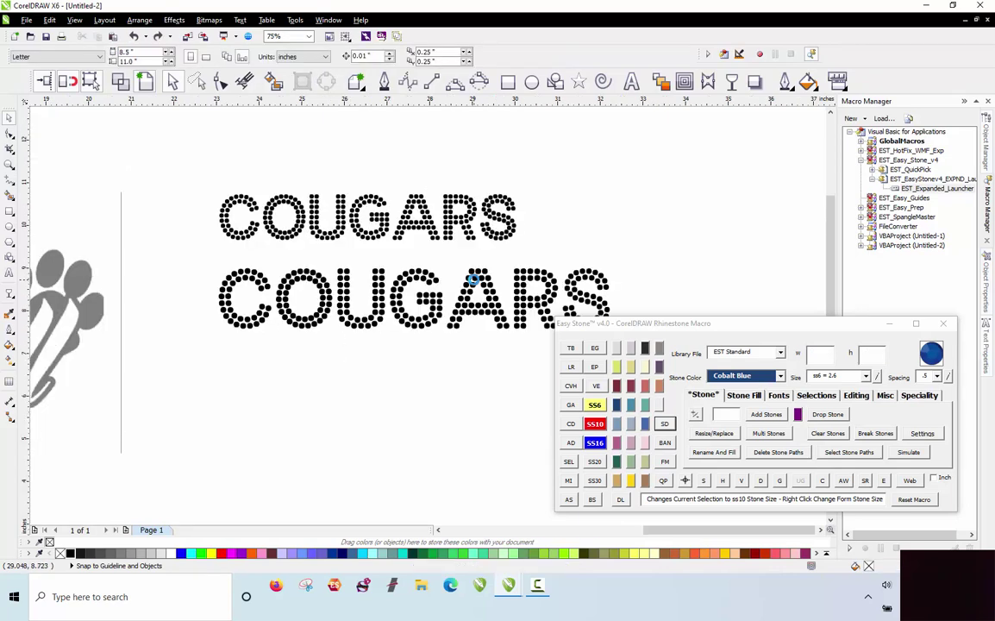
Scale the lower COUGARS text proportionally to about 6.98 inches wide so it matches the upper word.
{"action": "left_click", "coordinate": [512, 271]}
{"action": "scroll", "coordinate": [382, 207], "scroll_direction": "down", "scroll_amount": 1}
{"action": "scroll", "coordinate": [475, 255], "scroll_direction": "up", "scroll_amount": 1}
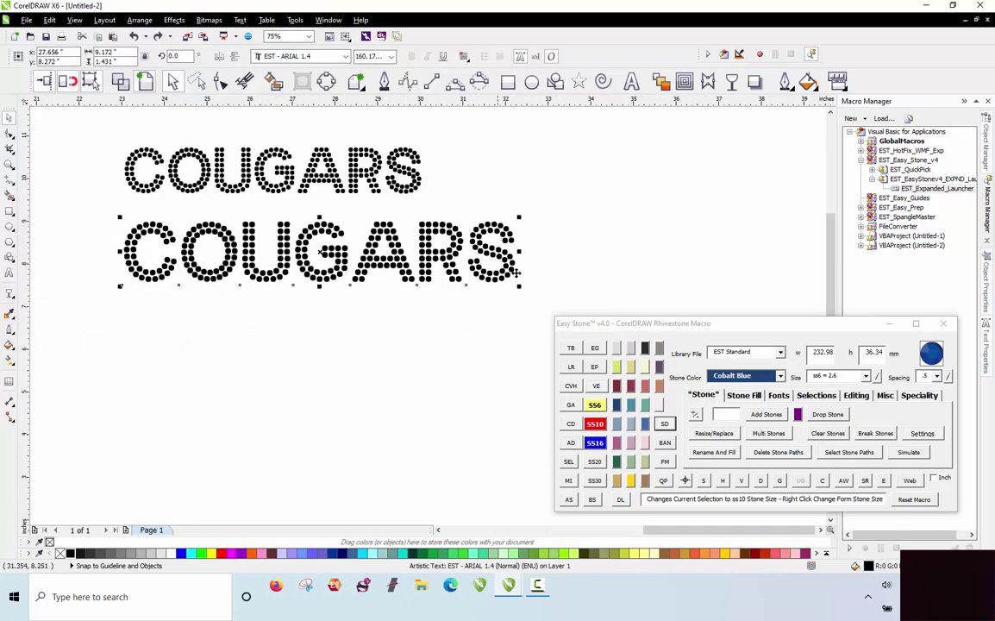
{"action": "left_click_drag", "start_coordinate": [520, 287], "coordinate": [428, 282]}
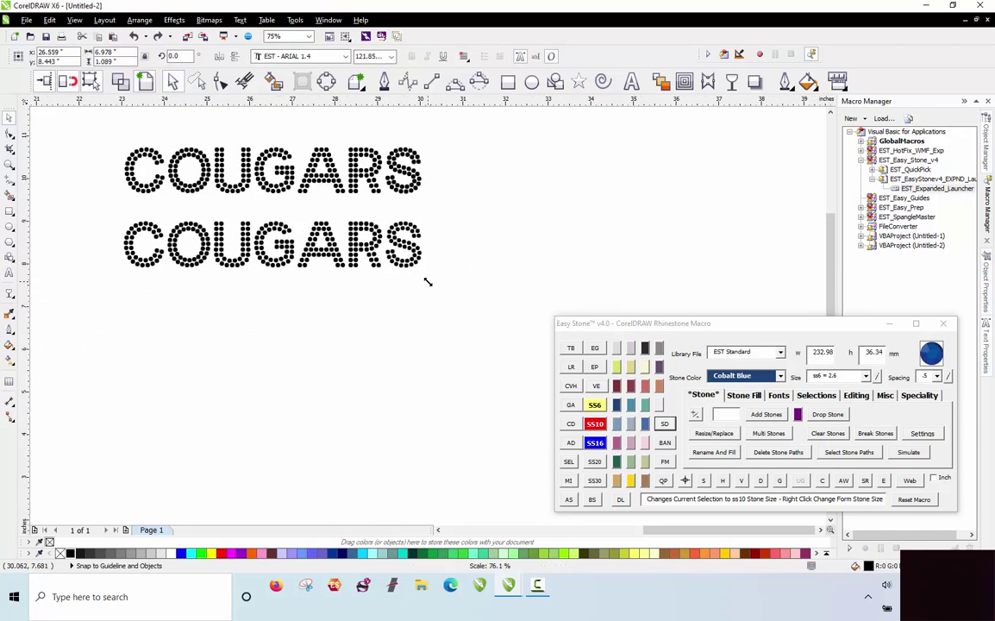
{"action": "left_click", "coordinate": [563, 297]}
{"action": "scroll", "coordinate": [562, 297], "scroll_direction": "down", "scroll_amount": 1}
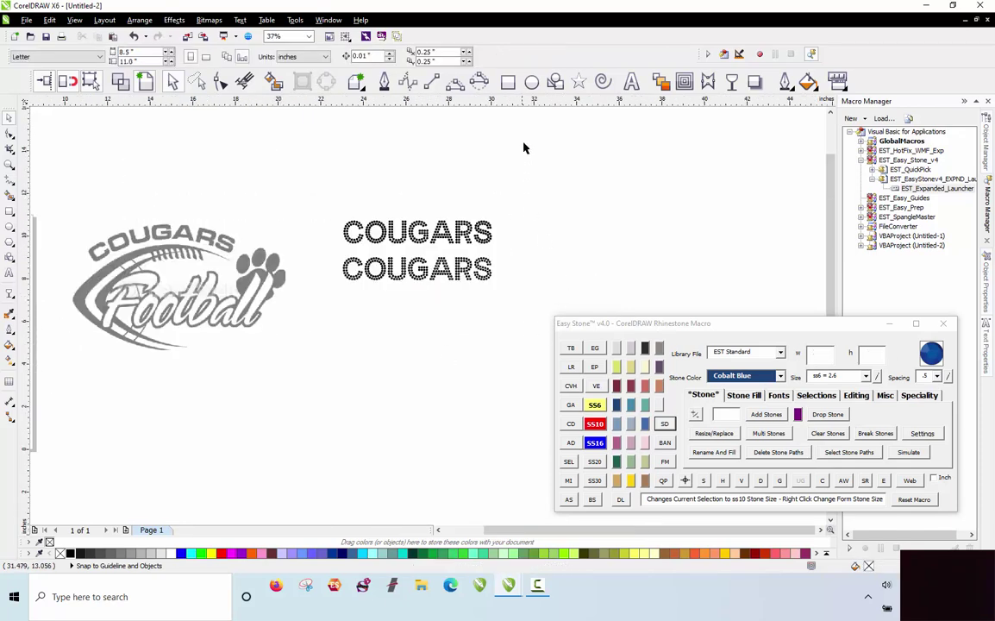
Draw an ellipse about 8.2 by 5.2 inches over the football, following the arch beneath the logo's lettering.
{"action": "left_click", "coordinate": [531, 81]}
{"action": "left_click_drag", "start_coordinate": [80, 240], "coordinate": [254, 349]}
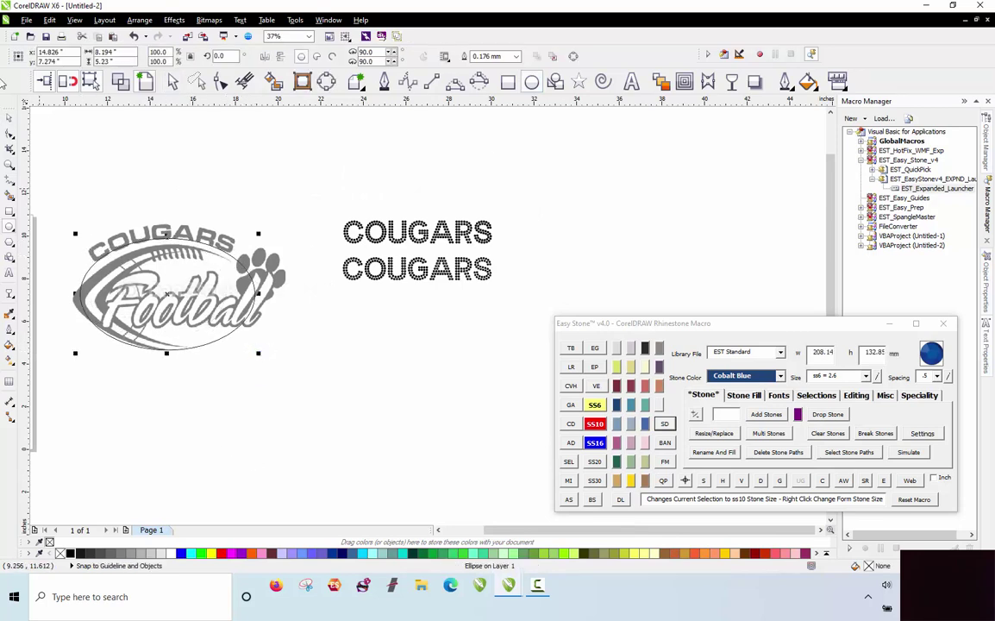
{"action": "left_click", "coordinate": [11, 118]}
{"action": "left_click", "coordinate": [133, 413]}
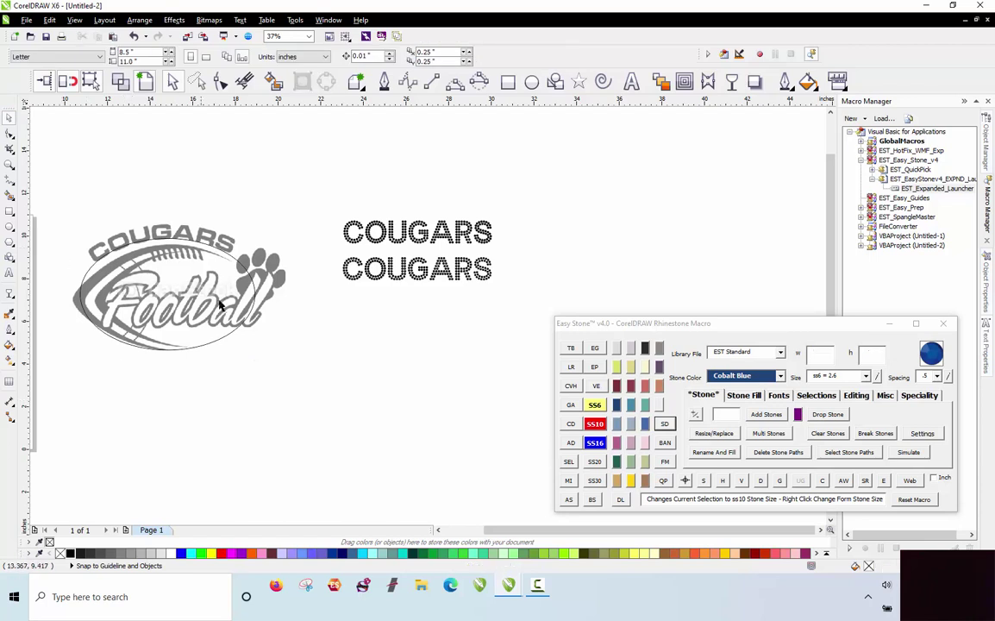
Fit the lower COUGARS text to the path of the ellipse over the football.
{"action": "left_click_drag", "start_coordinate": [404, 275], "coordinate": [232, 260]}
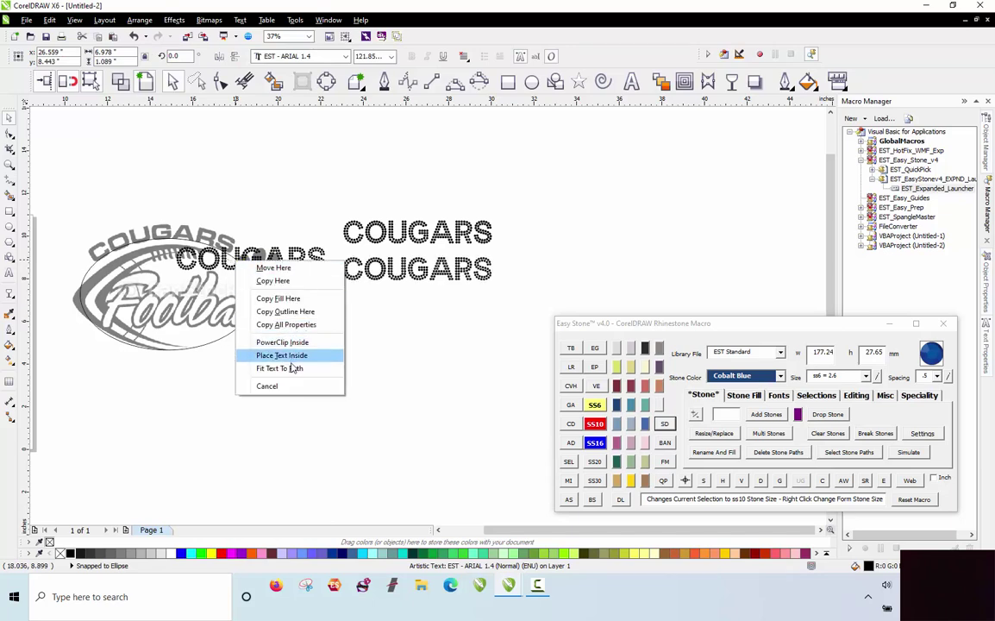
{"action": "left_click", "coordinate": [293, 371]}
{"action": "scroll", "coordinate": [73, 239], "scroll_direction": "up", "scroll_amount": 2}
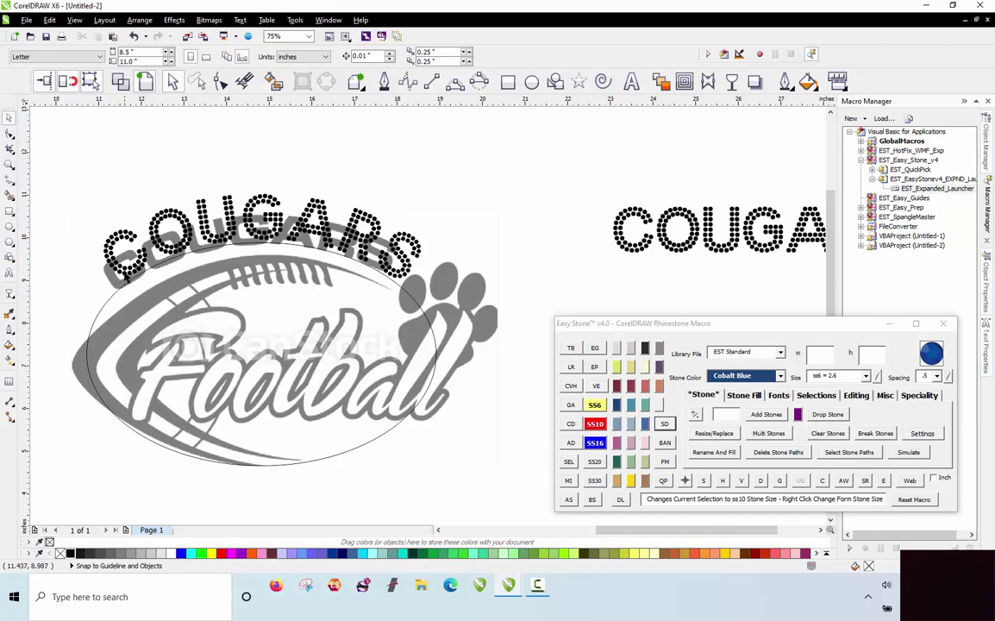
Compare the arched COUGARS stone text with the logo's grey lettering and undo fitting it to the ellipse.
{"action": "left_click", "coordinate": [126, 277]}
{"action": "left_click", "coordinate": [125, 274]}
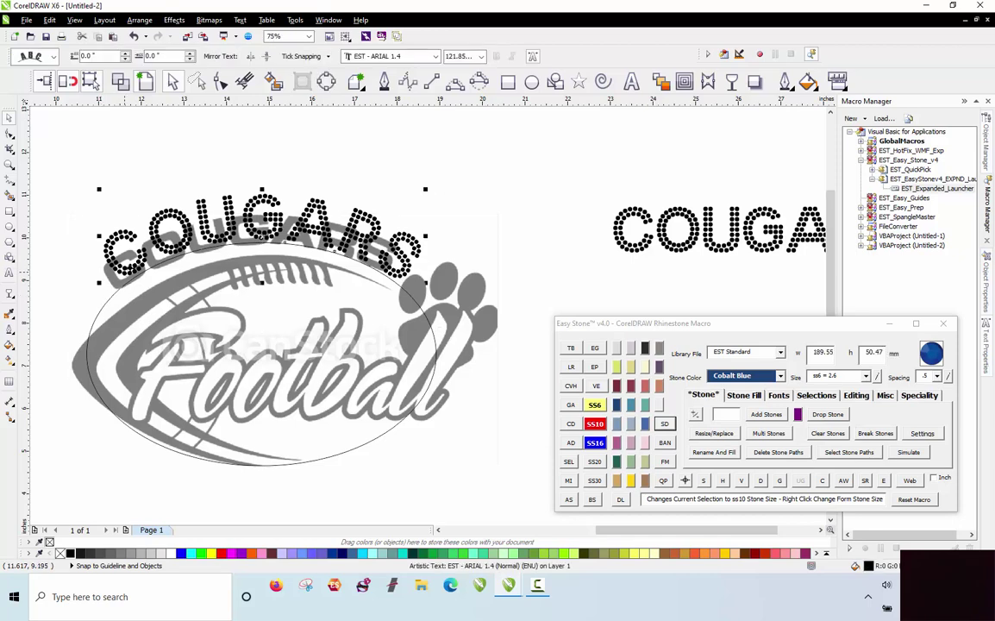
{"action": "left_click", "coordinate": [631, 82]}
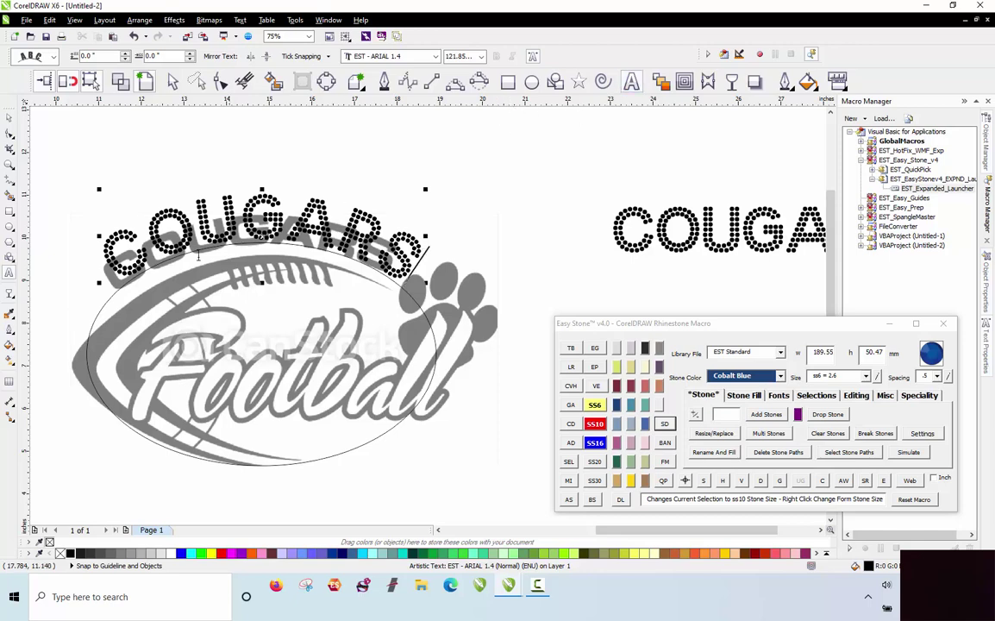
{"action": "scroll", "coordinate": [205, 251], "scroll_direction": "up", "scroll_amount": 1}
{"action": "scroll", "coordinate": [303, 248], "scroll_direction": "down", "scroll_amount": 1}
{"action": "left_click", "coordinate": [173, 82]}
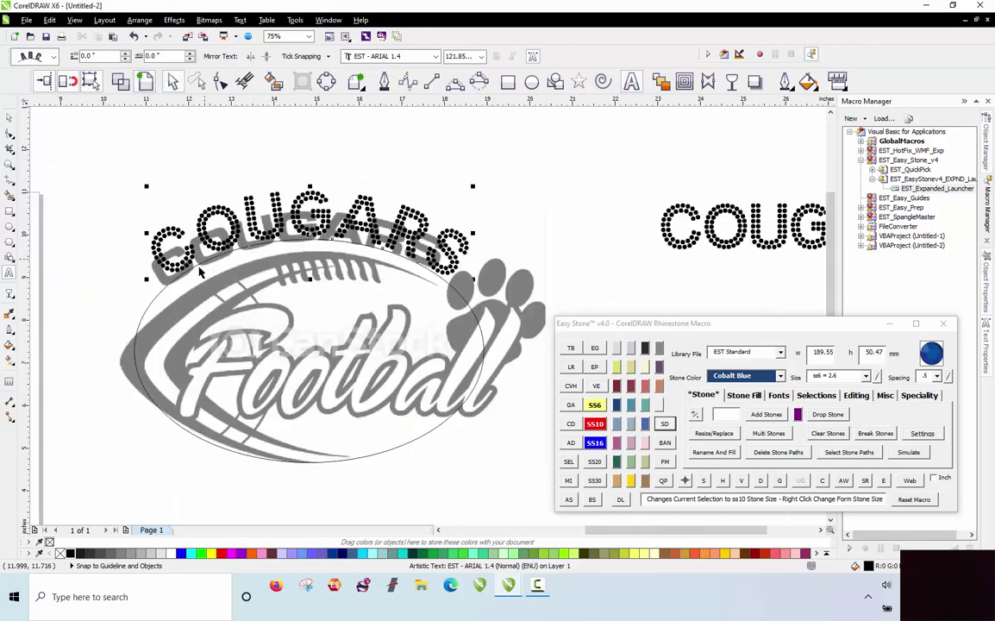
{"action": "scroll", "coordinate": [196, 270], "scroll_direction": "up", "scroll_amount": 2}
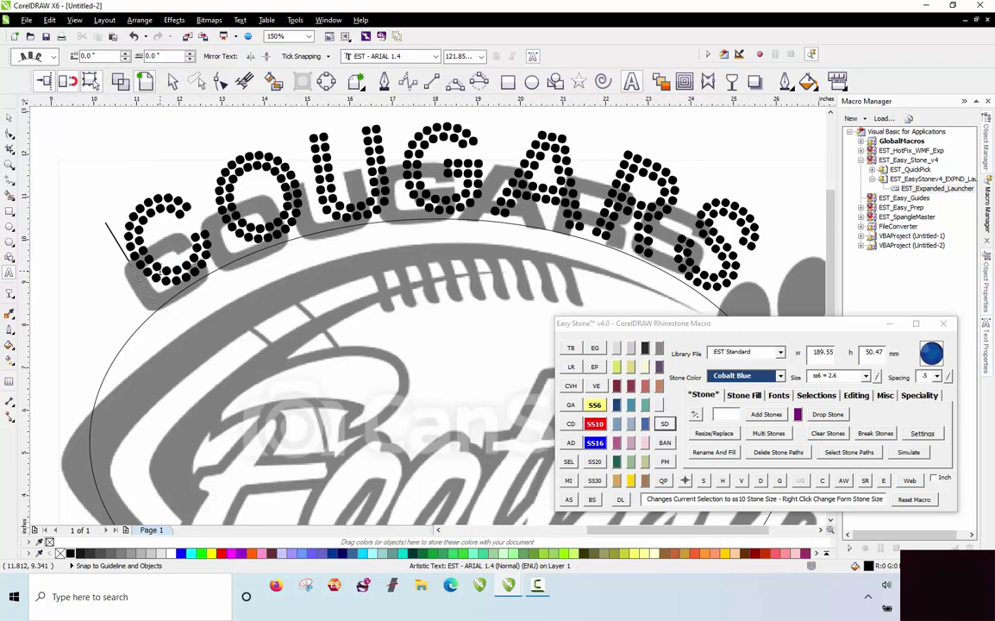
{"action": "scroll", "coordinate": [158, 276], "scroll_direction": "down", "scroll_amount": 1}
{"action": "left_click", "coordinate": [9, 117]}
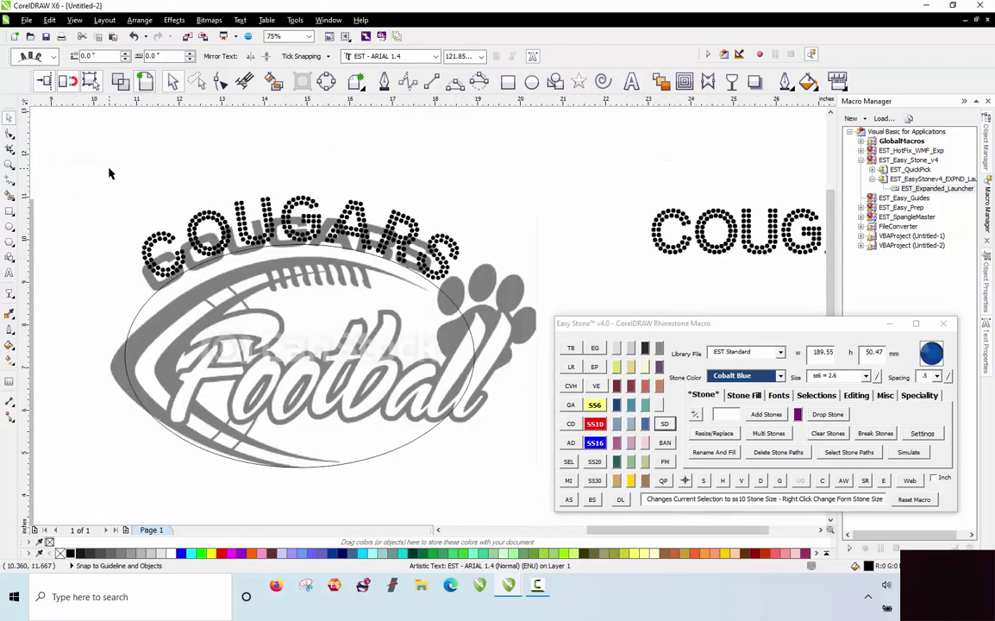
{"action": "left_click", "coordinate": [109, 173]}
{"action": "key", "text": "ctrl+z"}
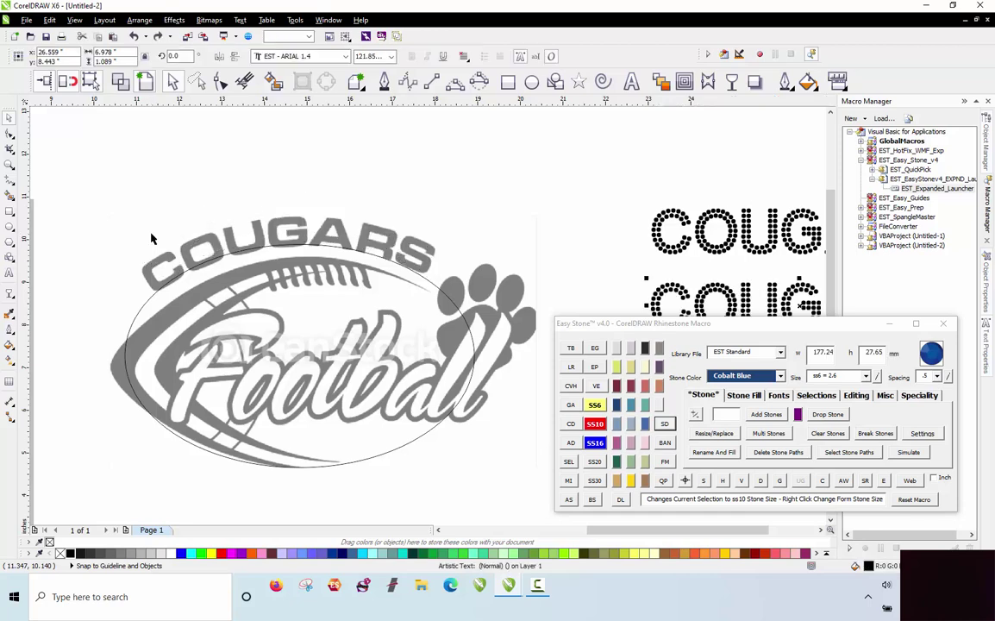
Delete both COUGARS rhinestone texts and the ellipse over the football, leaving only the imported logo.
{"action": "scroll", "coordinate": [176, 238], "scroll_direction": "down", "scroll_amount": 1}
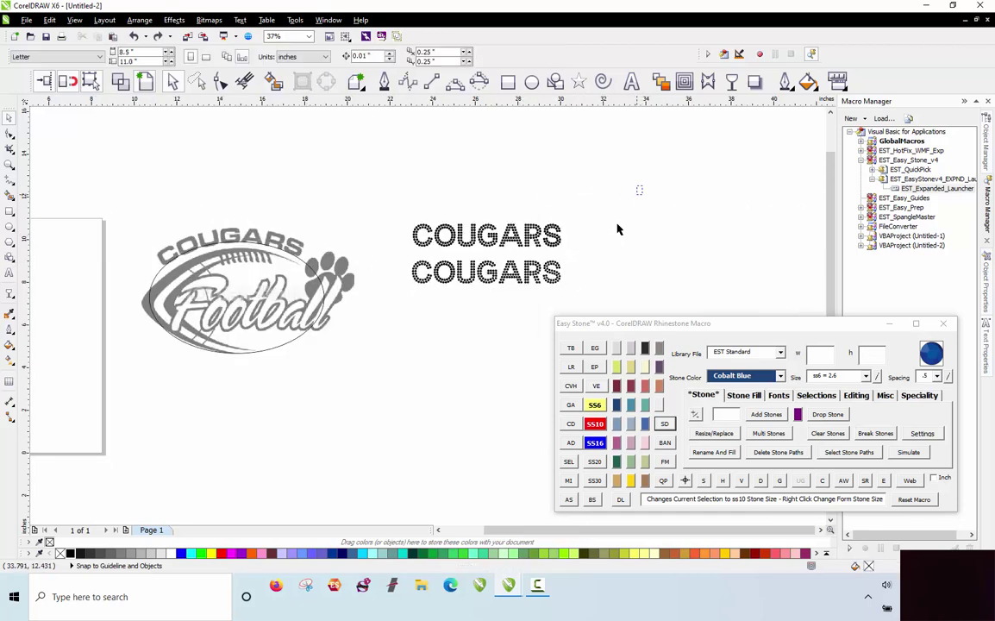
{"action": "left_click_drag", "start_coordinate": [642, 166], "coordinate": [400, 324]}
{"action": "key", "text": "Delete"}
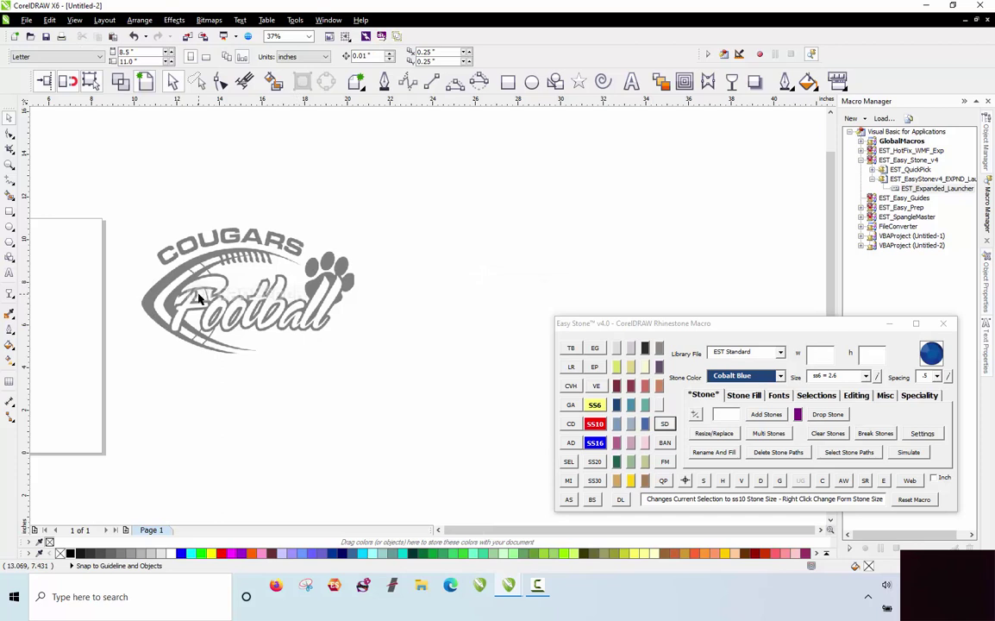
Examine the logo's S, then place one ss10 = 3.4 and one ss6 = 2.6 Cobalt Blue stone below the COUGARS lettering.
{"action": "scroll", "coordinate": [170, 257], "scroll_direction": "up", "scroll_amount": 1}
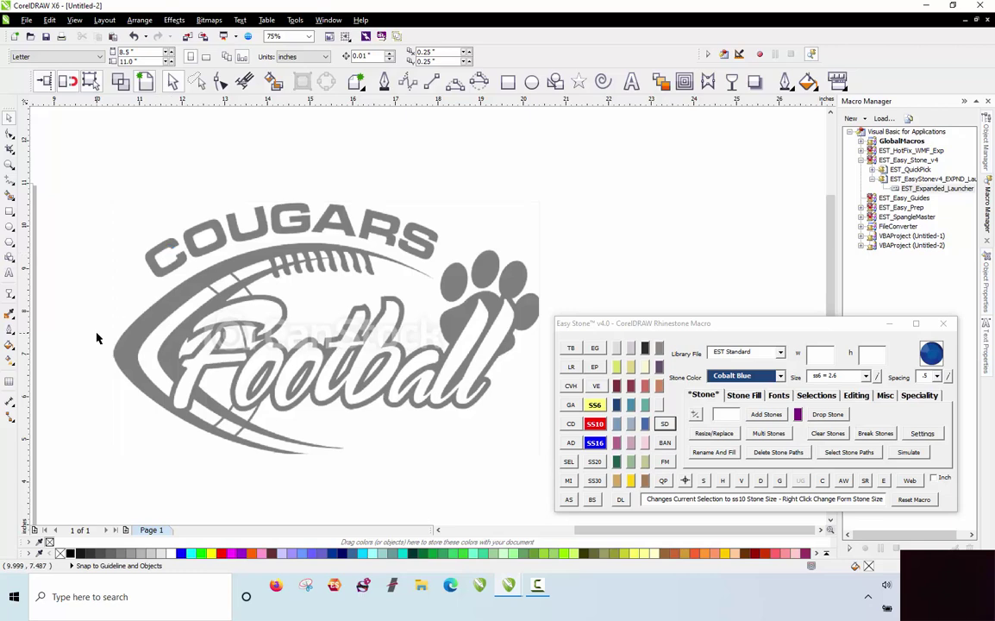
{"action": "scroll", "coordinate": [470, 222], "scroll_direction": "up", "scroll_amount": 3}
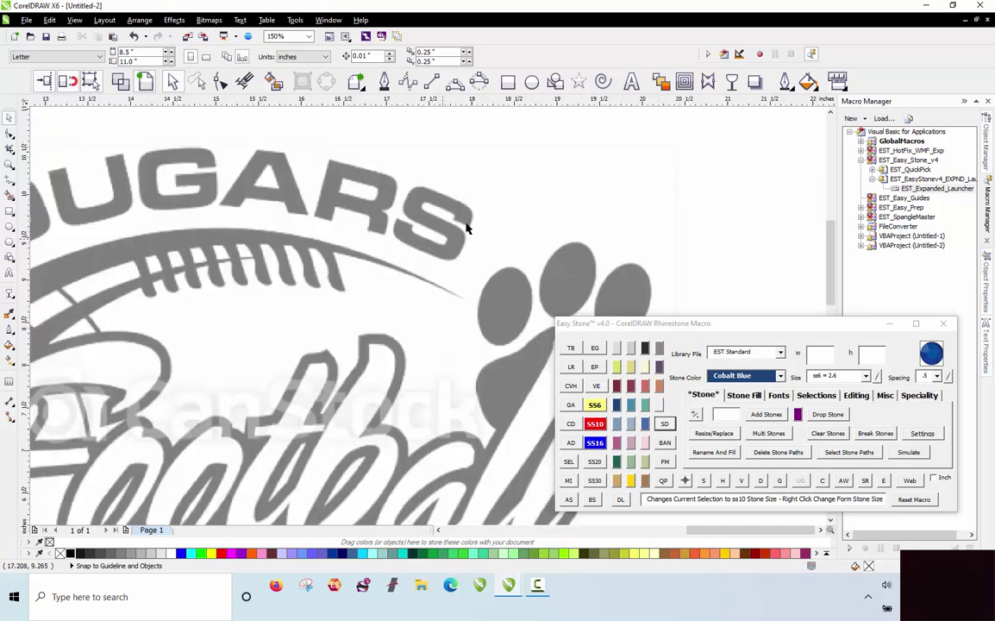
{"action": "scroll", "coordinate": [449, 250], "scroll_direction": "down", "scroll_amount": 1}
{"action": "scroll", "coordinate": [462, 177], "scroll_direction": "up", "scroll_amount": 1}
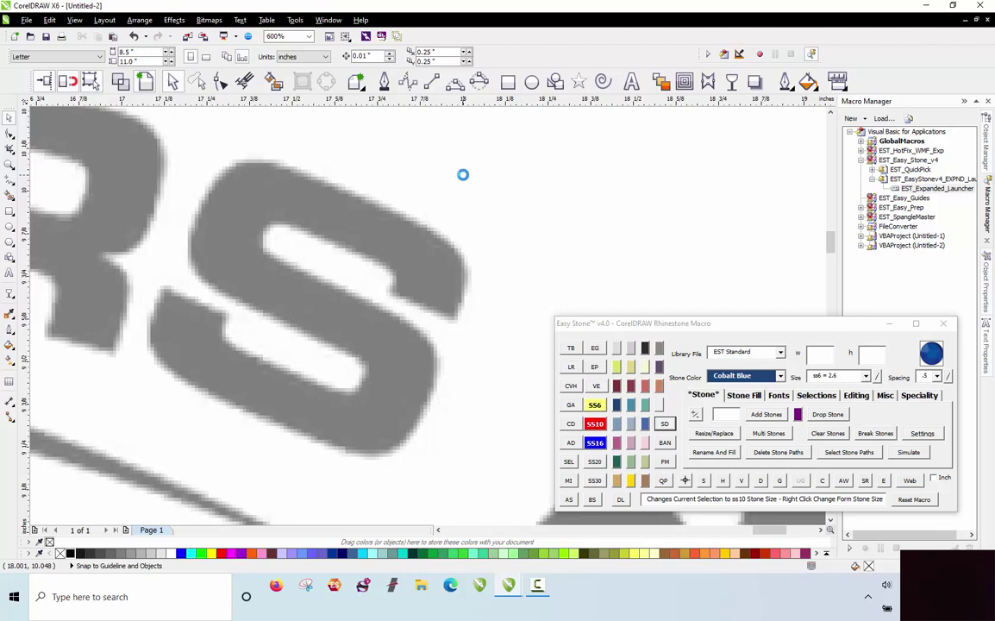
{"action": "scroll", "coordinate": [462, 175], "scroll_direction": "down", "scroll_amount": 1}
{"action": "scroll", "coordinate": [462, 175], "scroll_direction": "down", "scroll_amount": 2}
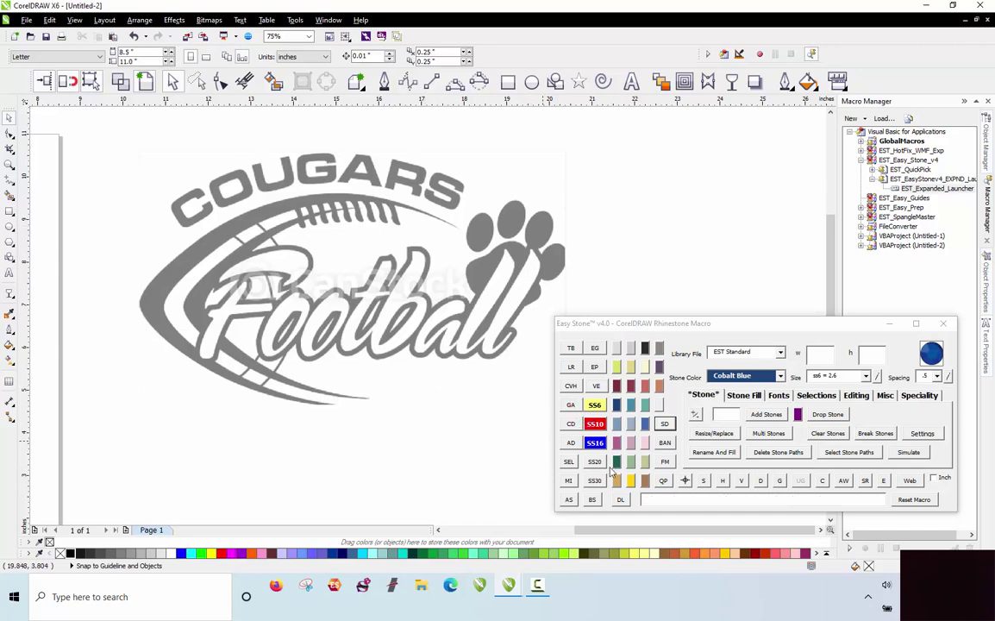
{"action": "left_click", "coordinate": [595, 428]}
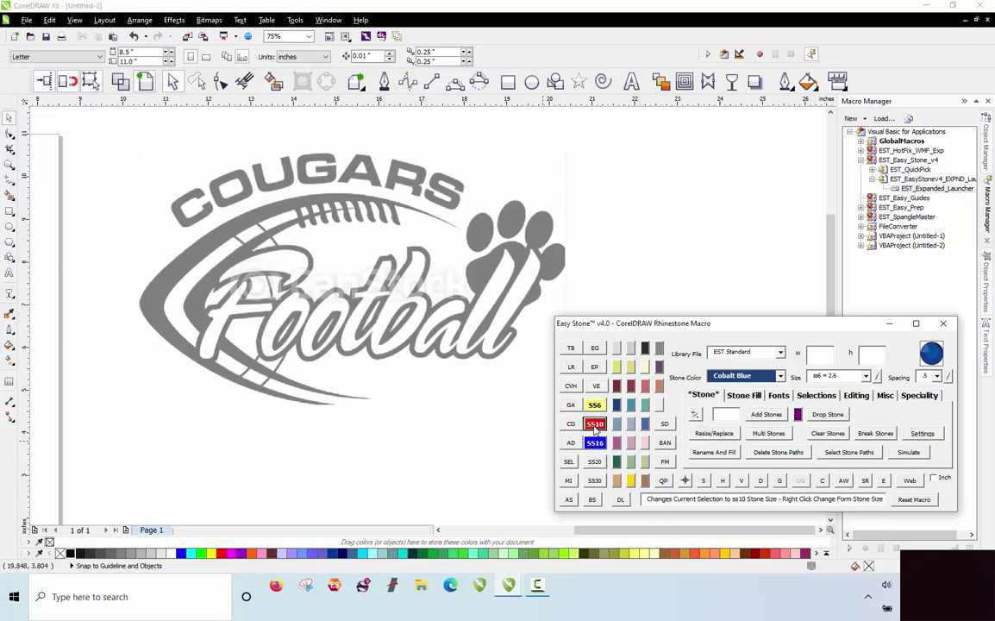
{"action": "left_click", "coordinate": [568, 500]}
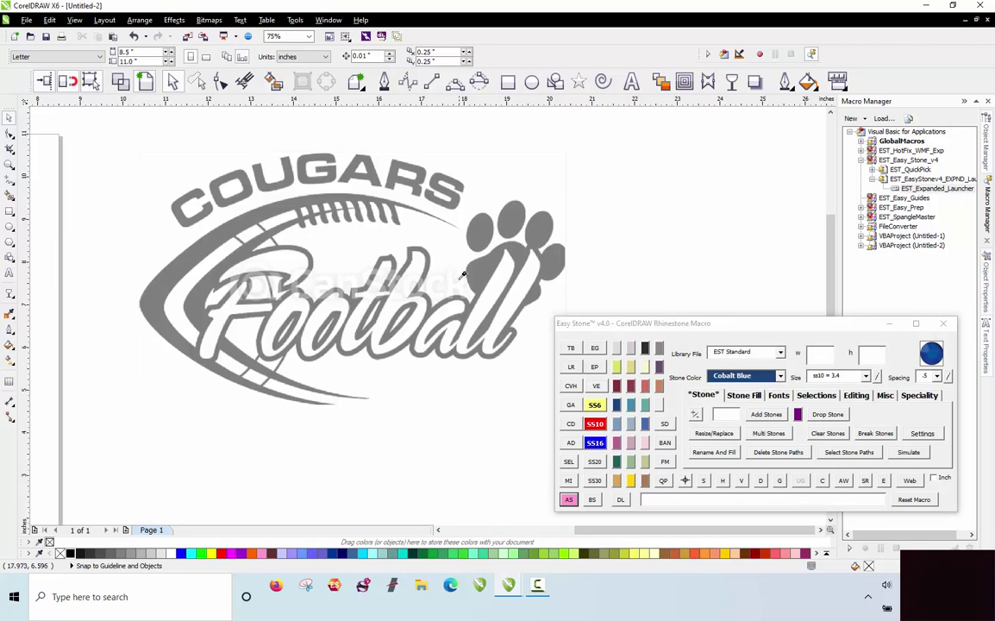
{"action": "left_click", "coordinate": [426, 231]}
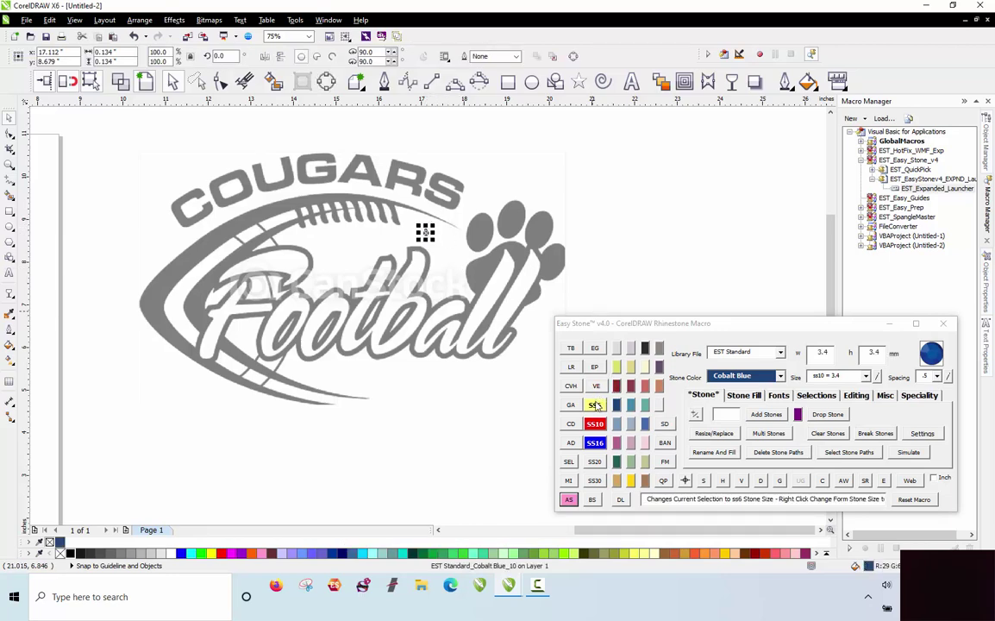
{"action": "left_click", "coordinate": [595, 406]}
{"action": "left_click", "coordinate": [445, 239]}
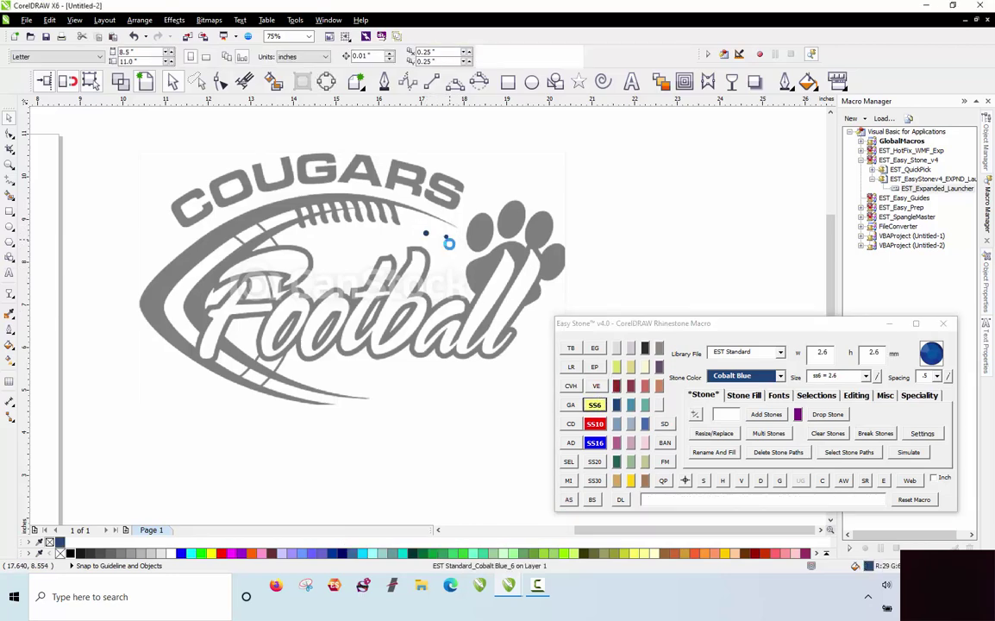
Move the ss10 stone onto the lower stroke of the logo's S and place a copy beside it.
{"action": "scroll", "coordinate": [452, 205], "scroll_direction": "up", "scroll_amount": 2}
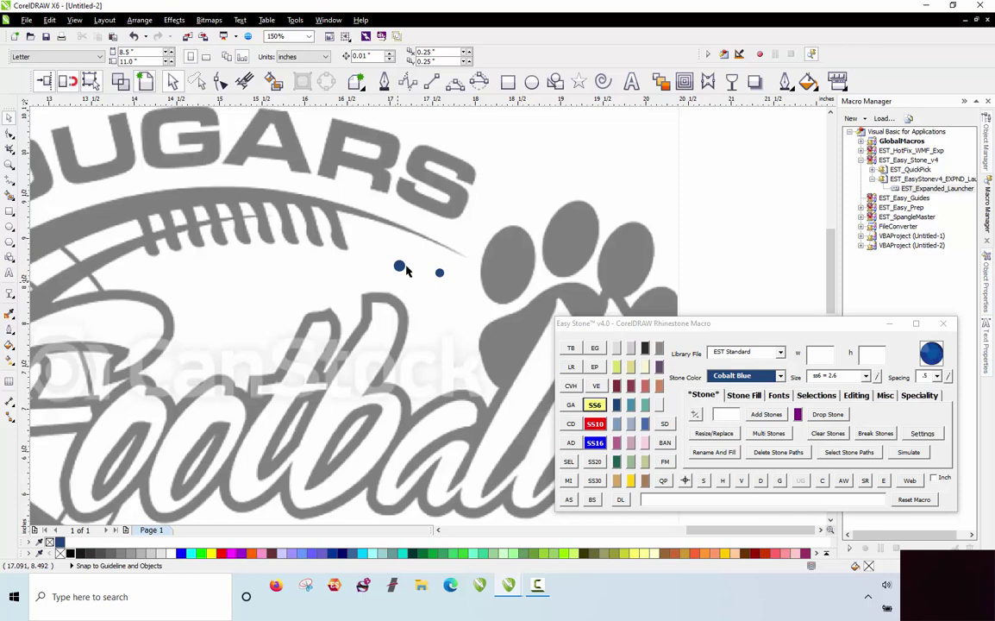
{"action": "scroll", "coordinate": [436, 164], "scroll_direction": "up", "scroll_amount": 2}
{"action": "left_click_drag", "start_coordinate": [369, 372], "coordinate": [361, 212]}
{"action": "scroll", "coordinate": [385, 211], "scroll_direction": "up", "scroll_amount": 2}
{"action": "scroll", "coordinate": [382, 210], "scroll_direction": "up", "scroll_amount": 2}
{"action": "scroll", "coordinate": [319, 175], "scroll_direction": "down", "scroll_amount": 2}
{"action": "right_click", "coordinate": [362, 212]}
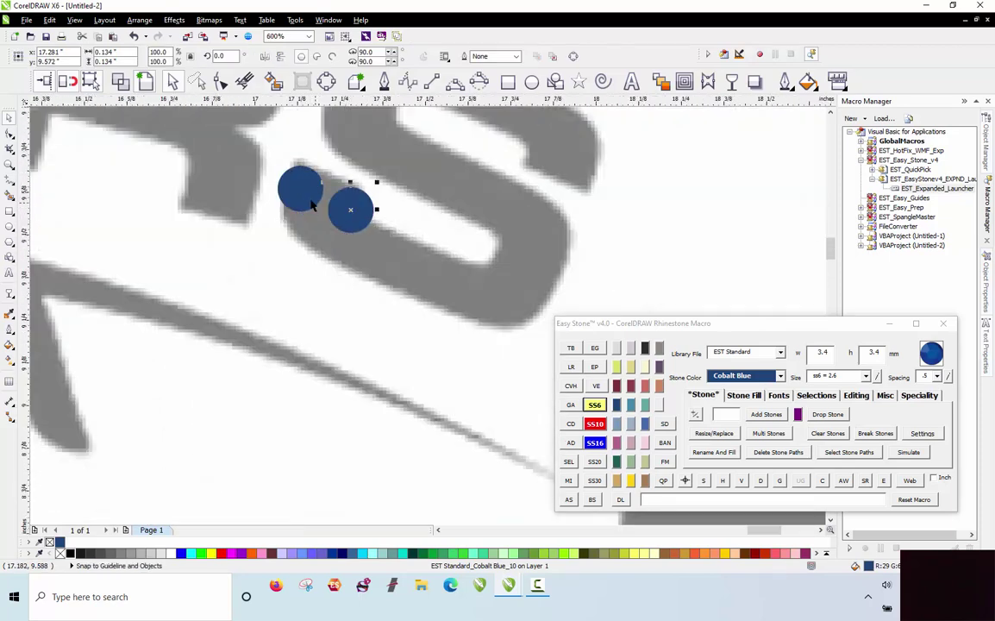
{"action": "left_click", "coordinate": [356, 275]}
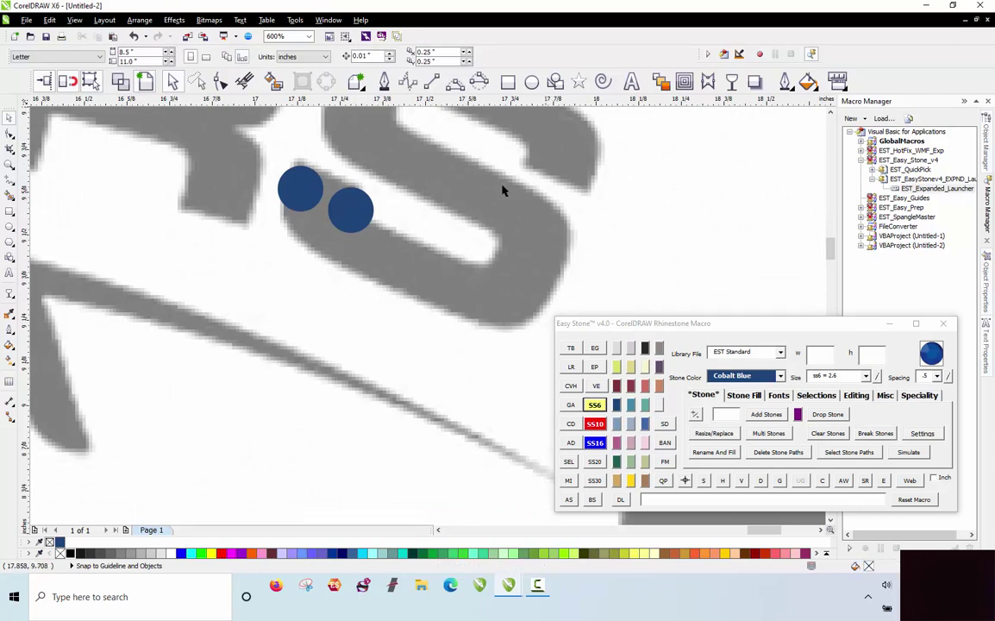
Reposition the two ss10 stones one above the other in the lower end of the S to test their fit.
{"action": "left_click", "coordinate": [302, 178]}
{"action": "scroll", "coordinate": [302, 178], "scroll_direction": "up", "scroll_amount": 1}
{"action": "left_click_drag", "start_coordinate": [298, 182], "coordinate": [333, 173]}
{"action": "left_click_drag", "start_coordinate": [346, 219], "coordinate": [333, 225]}
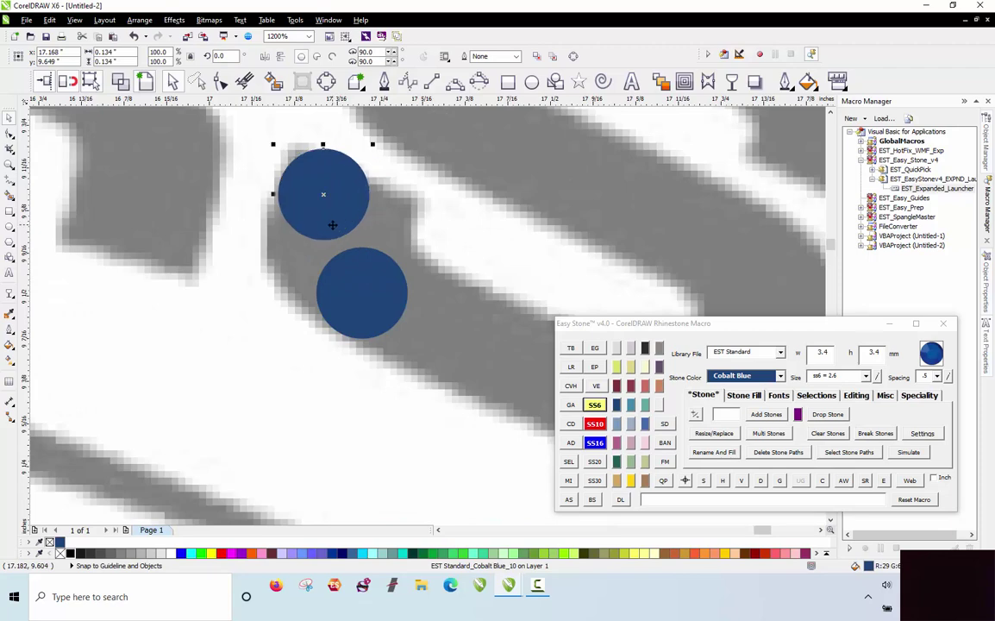
Delete both ss10 test stones from the logo's S.
{"action": "scroll", "coordinate": [332, 225], "scroll_direction": "down", "scroll_amount": 1}
{"action": "key", "text": "Delete"}
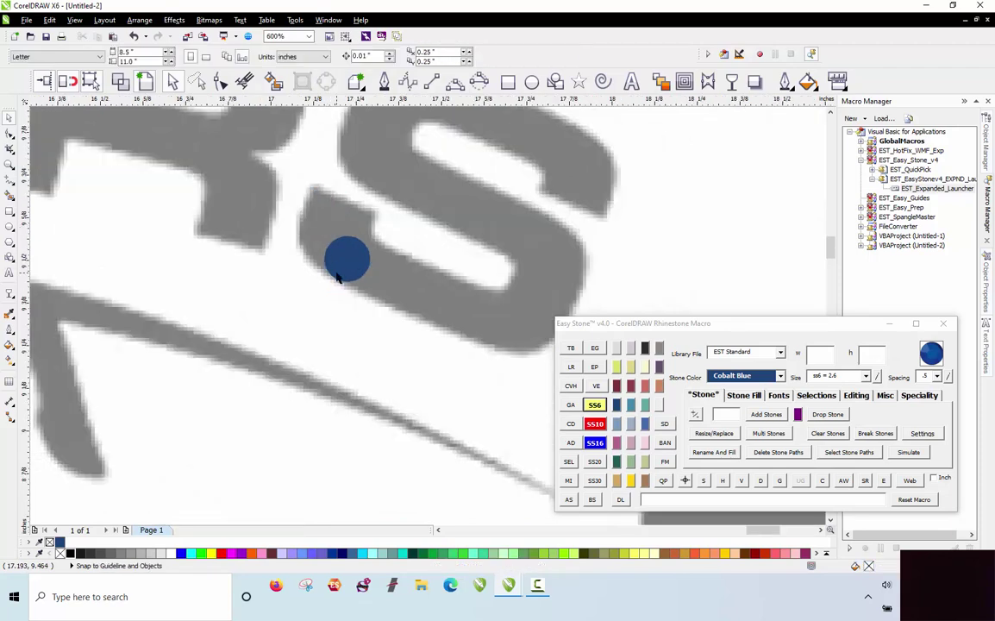
{"action": "left_click", "coordinate": [338, 271]}
{"action": "key", "text": "Delete"}
{"action": "scroll", "coordinate": [261, 238], "scroll_direction": "down", "scroll_amount": 2}
{"action": "scroll", "coordinate": [276, 291], "scroll_direction": "up", "scroll_amount": 1}
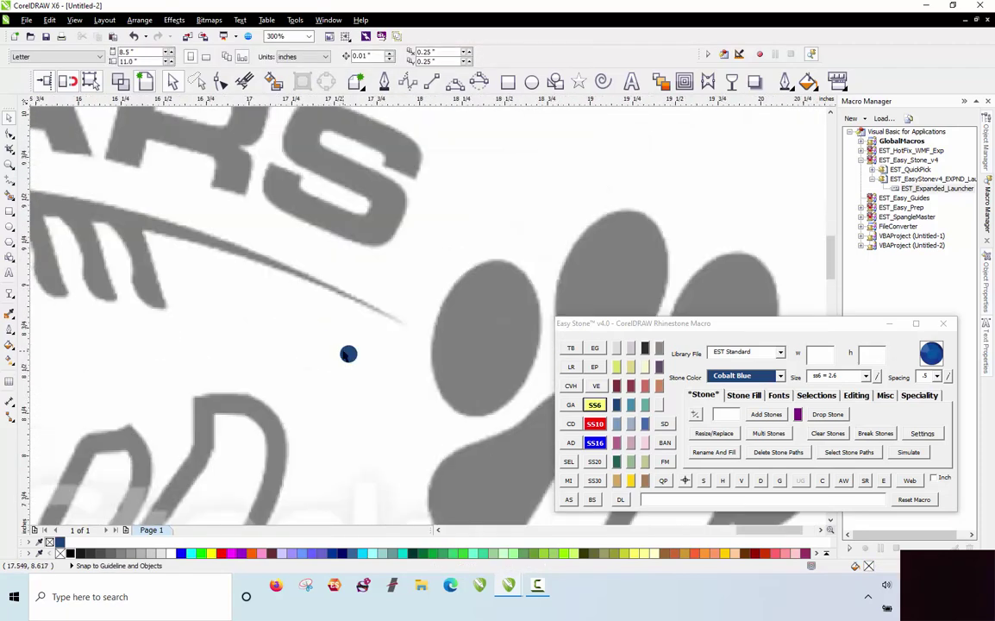
Copy the ss6 Cobalt Blue stone into the lower end of the S and arrange three stones there to test the fit.
{"action": "left_click_drag", "start_coordinate": [347, 353], "coordinate": [279, 176]}
{"action": "right_click", "coordinate": [277, 181]}
{"action": "scroll", "coordinate": [279, 176], "scroll_direction": "up", "scroll_amount": 2}
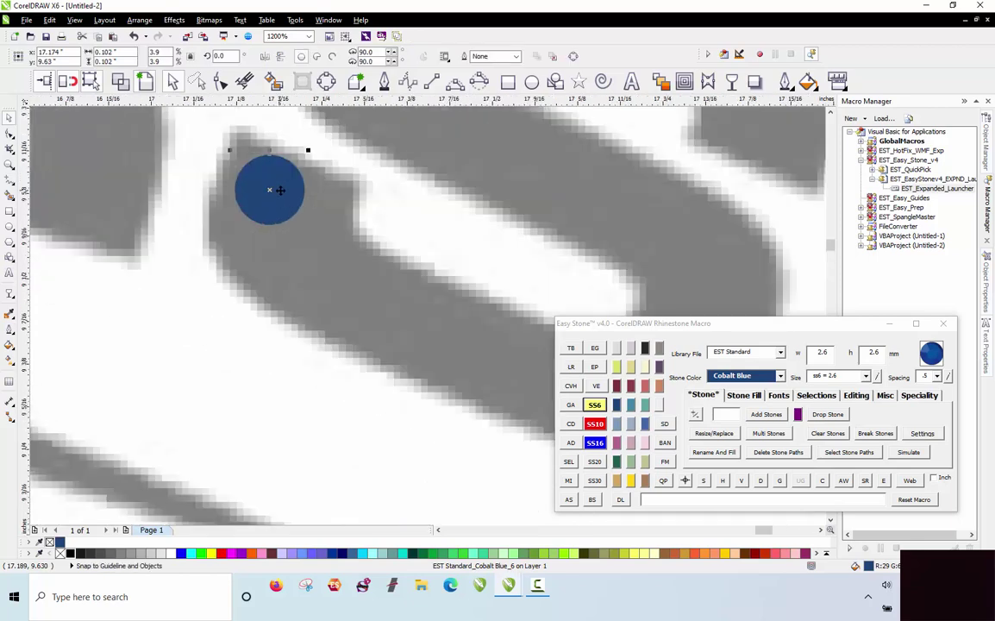
{"action": "left_click_drag", "start_coordinate": [277, 269], "coordinate": [275, 268]}
{"action": "left_click_drag", "start_coordinate": [273, 268], "coordinate": [335, 210]}
{"action": "right_click", "coordinate": [269, 186]}
{"action": "right_click", "coordinate": [343, 209]}
{"action": "left_click_drag", "start_coordinate": [264, 181], "coordinate": [256, 175]}
{"action": "left_click_drag", "start_coordinate": [274, 266], "coordinate": [262, 255]}
Add two more ss6 stone copies along the S's lower stroke to test a double row.
{"action": "scroll", "coordinate": [336, 215], "scroll_direction": "up", "scroll_amount": 1}
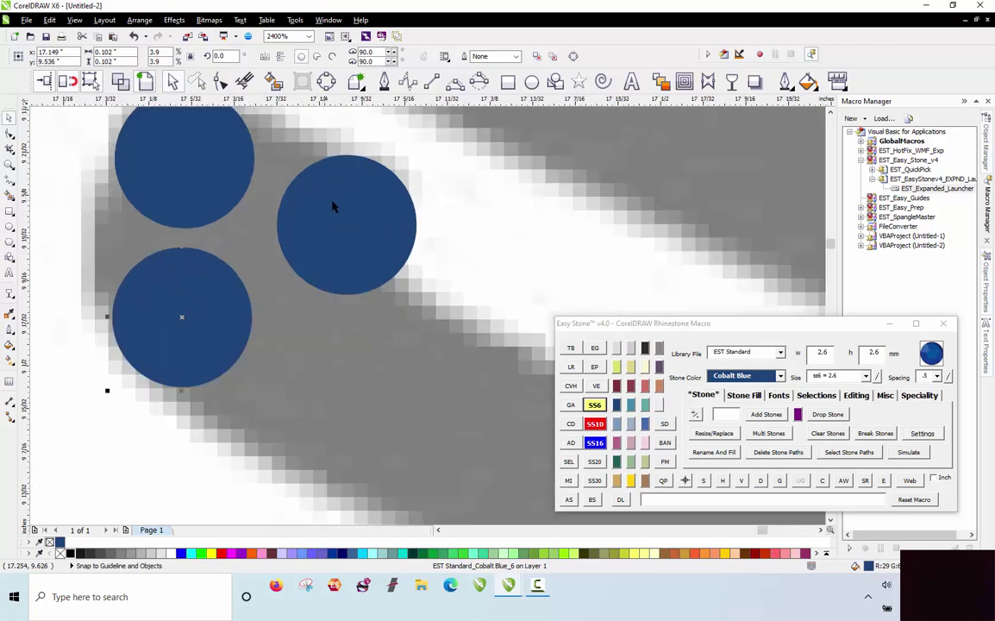
{"action": "left_click_drag", "start_coordinate": [333, 207], "coordinate": [294, 403]}
{"action": "right_click", "coordinate": [343, 354]}
{"action": "left_click_drag", "start_coordinate": [189, 321], "coordinate": [182, 317]}
{"action": "scroll", "coordinate": [195, 228], "scroll_direction": "down", "scroll_amount": 1}
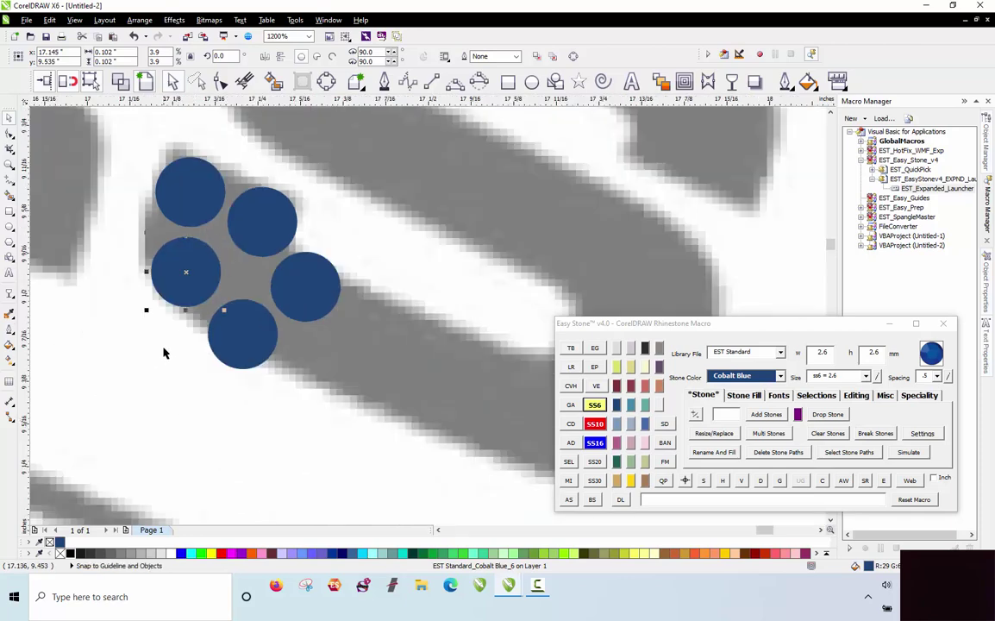
Check the five ss6 test stones against the lettering, then delete them from the S.
{"action": "left_click", "coordinate": [164, 350]}
{"action": "scroll", "coordinate": [188, 282], "scroll_direction": "down", "scroll_amount": 1}
{"action": "scroll", "coordinate": [195, 293], "scroll_direction": "down", "scroll_amount": 1}
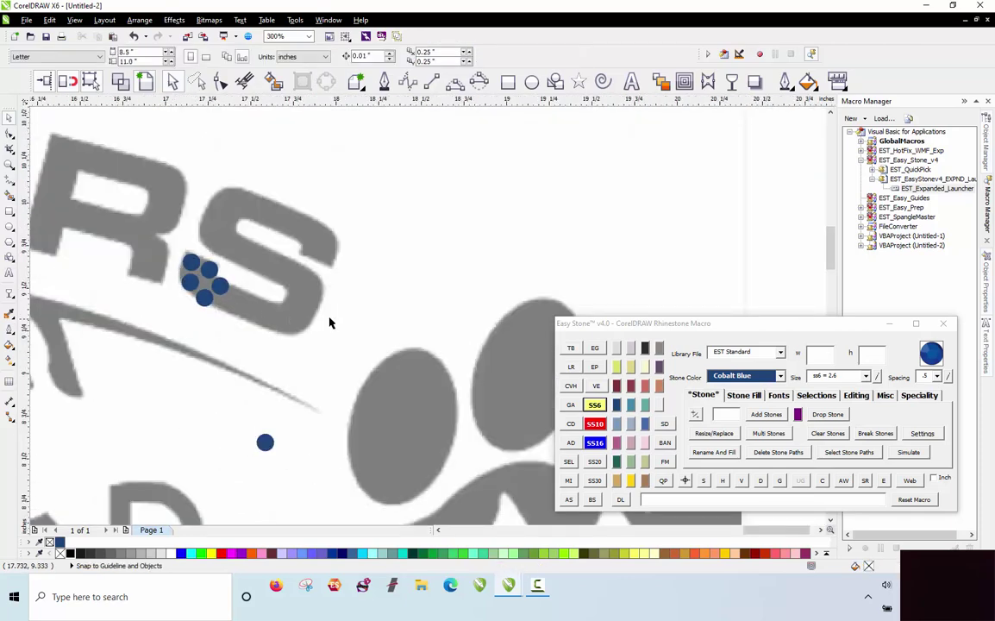
{"action": "scroll", "coordinate": [399, 253], "scroll_direction": "down", "scroll_amount": 1}
{"action": "scroll", "coordinate": [263, 265], "scroll_direction": "up", "scroll_amount": 1}
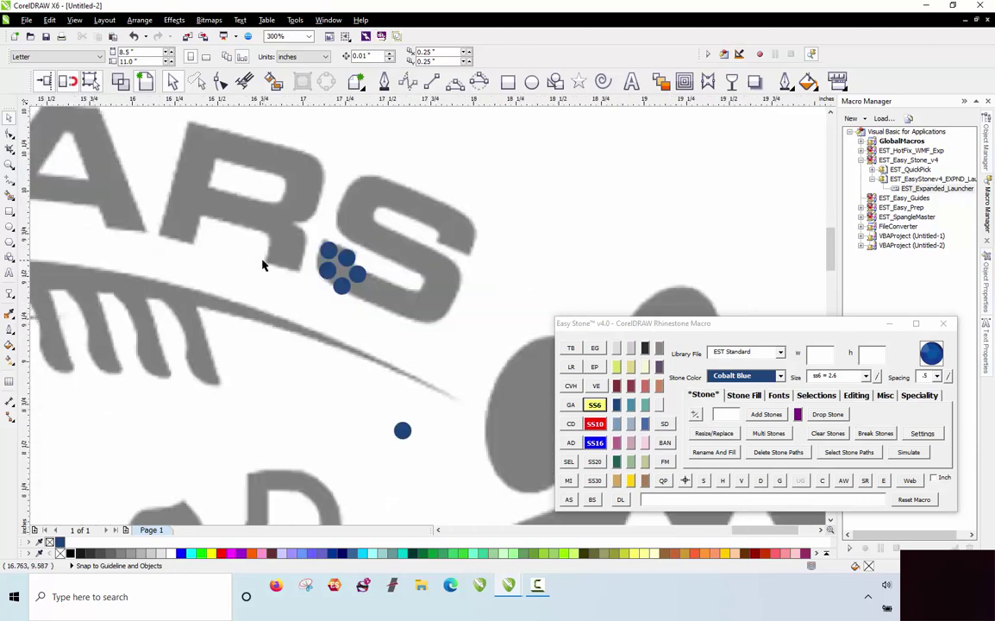
{"action": "left_click_drag", "start_coordinate": [386, 315], "coordinate": [389, 316]}
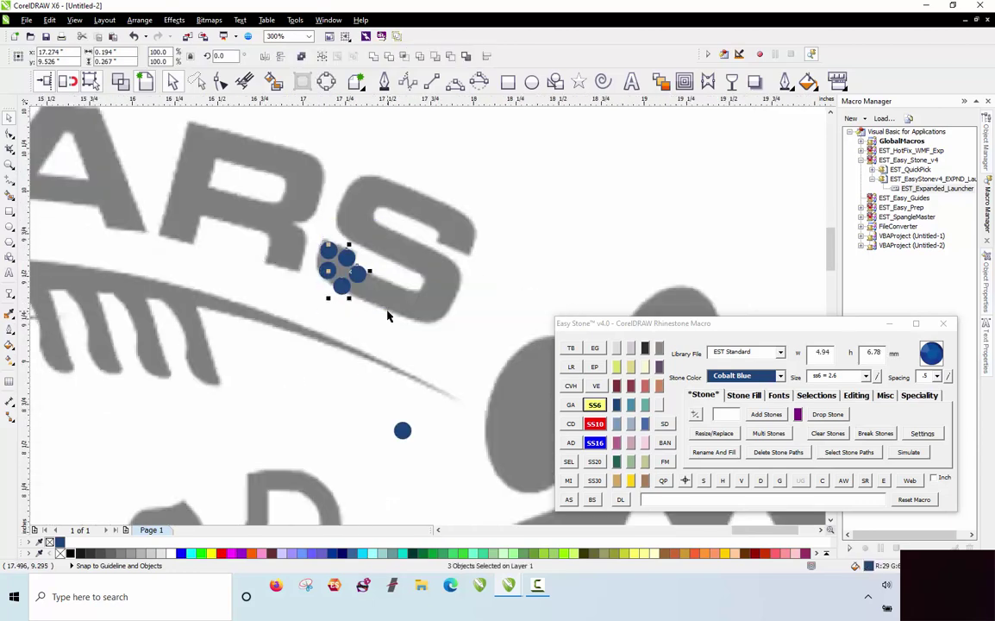
{"action": "key", "text": "Delete"}
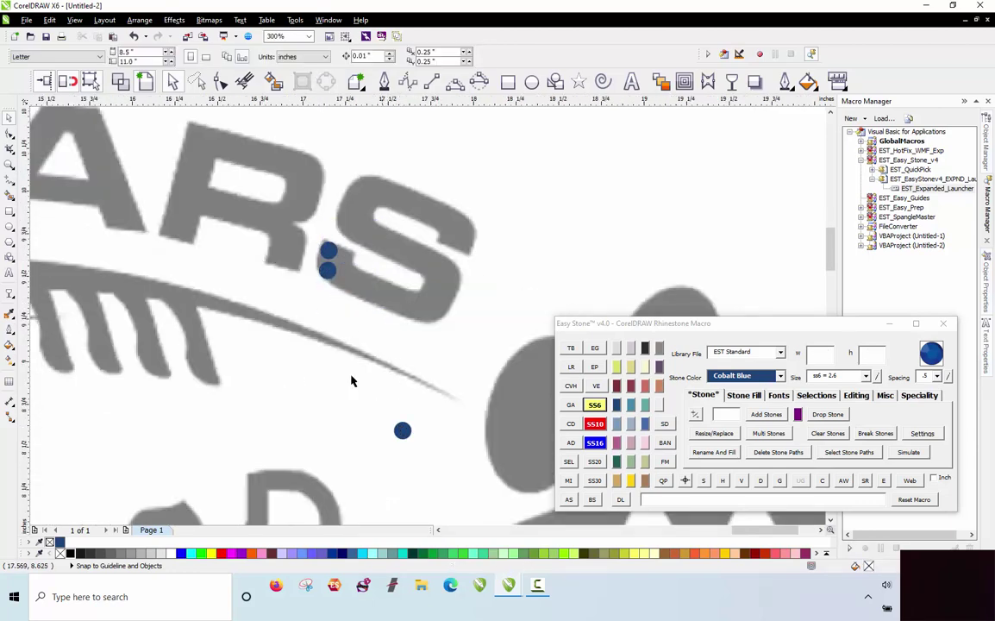
{"action": "left_click_drag", "start_coordinate": [328, 288], "coordinate": [296, 307]}
{"action": "key", "text": "Delete"}
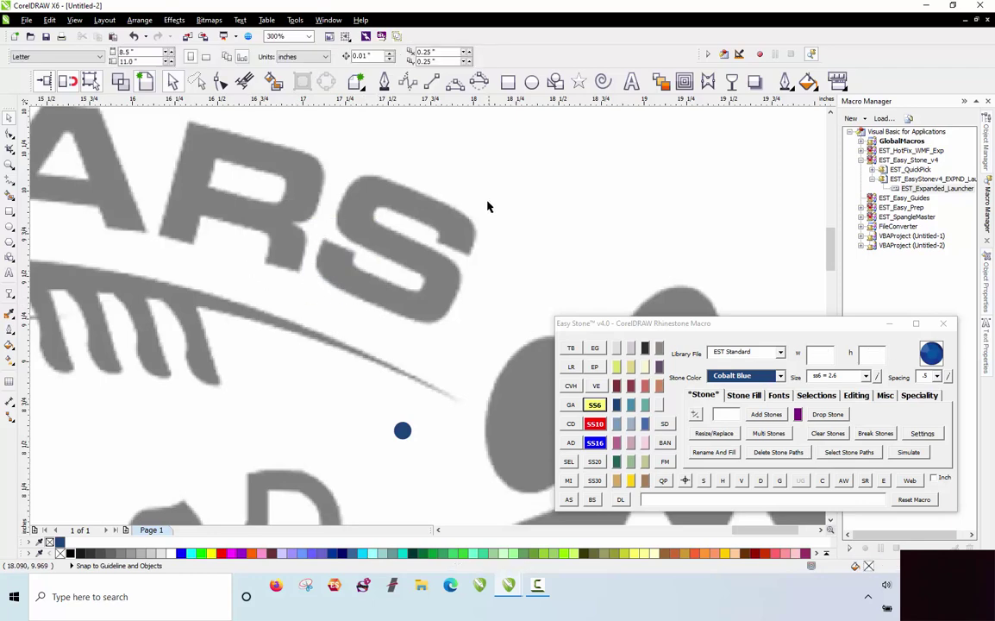
Copy the ss6 stone onto the S's lower end, resize it to ss10 = 3.4, and place two copies along the lower stroke.
{"action": "scroll", "coordinate": [488, 207], "scroll_direction": "down", "scroll_amount": 1}
{"action": "scroll", "coordinate": [438, 240], "scroll_direction": "up", "scroll_amount": 1}
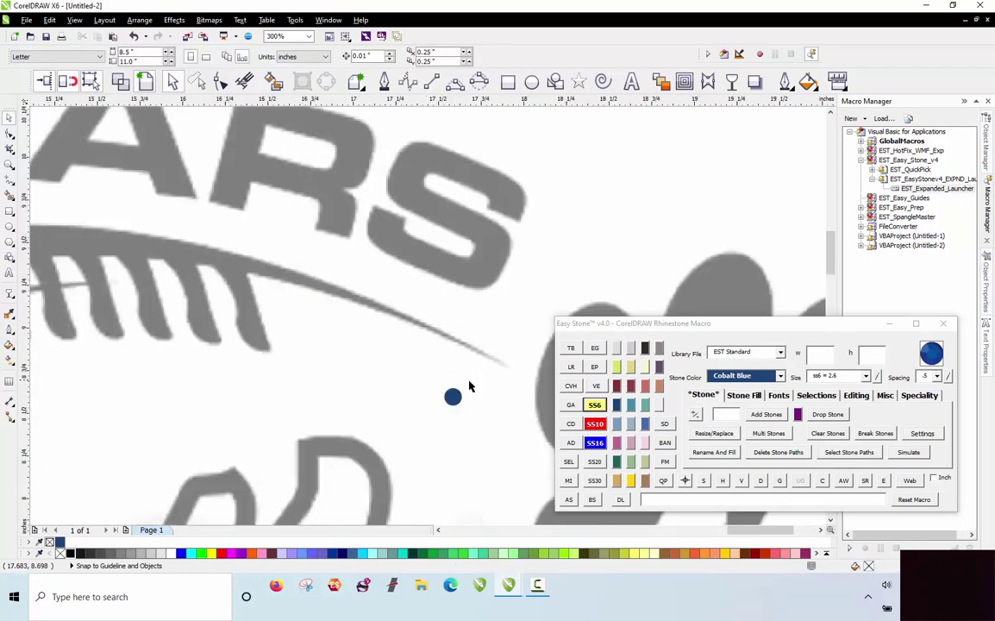
{"action": "left_click", "coordinate": [385, 226]}
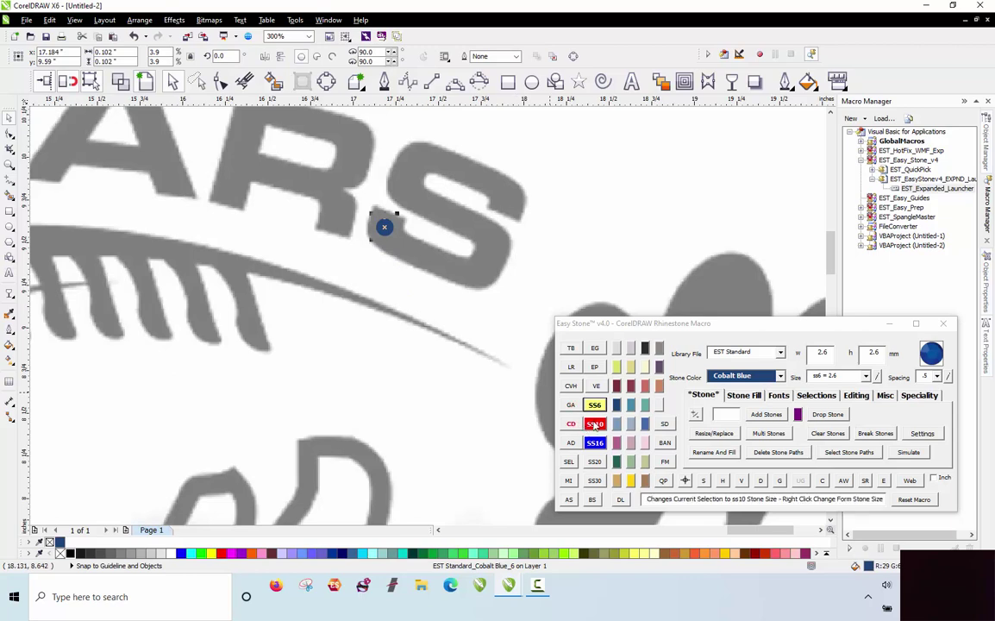
{"action": "scroll", "coordinate": [392, 245], "scroll_direction": "up", "scroll_amount": 2}
{"action": "left_click_drag", "start_coordinate": [378, 222], "coordinate": [518, 349]}
{"action": "right_click", "coordinate": [419, 310]}
{"action": "right_click", "coordinate": [509, 345]}
{"action": "scroll", "coordinate": [368, 277], "scroll_direction": "down", "scroll_amount": 1}
{"action": "scroll", "coordinate": [376, 292], "scroll_direction": "down", "scroll_amount": 1}
{"action": "scroll", "coordinate": [400, 354], "scroll_direction": "up", "scroll_amount": 1}
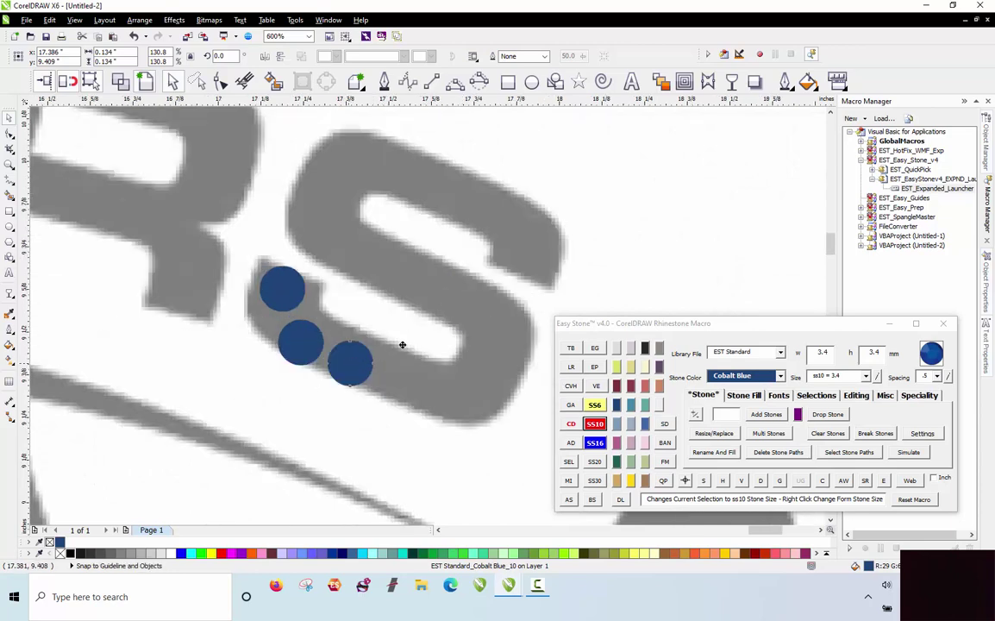
Place ss10 stone copies along the S's top stroke, starting from its upper right end.
{"action": "right_click", "coordinate": [518, 269]}
{"action": "left_click_drag", "start_coordinate": [402, 345], "coordinate": [527, 255]}
{"action": "left_click_drag", "start_coordinate": [527, 256], "coordinate": [374, 159]}
{"action": "right_click", "coordinate": [494, 207]}
{"action": "right_click", "coordinate": [433, 184]}
{"action": "right_click", "coordinate": [374, 159]}
Continue the single row of ss10 stones through the S's left curve, diagonal and right curve to close the bottom stroke.
{"action": "mouse_move", "coordinate": [374, 160]}
{"action": "left_mouse_down"}
{"action": "mouse_move", "coordinate": [342, 166]}
{"action": "mouse_move", "coordinate": [329, 182]}
{"action": "mouse_move", "coordinate": [317, 233]}
{"action": "mouse_move", "coordinate": [433, 285]}
{"action": "mouse_move", "coordinate": [511, 338]}
{"action": "mouse_move", "coordinate": [498, 384]}
{"action": "mouse_move", "coordinate": [466, 415]}
{"action": "mouse_move", "coordinate": [407, 396]}
{"action": "left_mouse_up"}
{"action": "right_click", "coordinate": [328, 179]}
{"action": "right_click", "coordinate": [318, 233]}
{"action": "right_click", "coordinate": [376, 261]}
{"action": "right_click", "coordinate": [428, 286]}
{"action": "right_click", "coordinate": [470, 310]}
{"action": "right_click", "coordinate": [509, 336]}
{"action": "right_click", "coordinate": [496, 382]}
{"action": "right_click", "coordinate": [458, 406]}
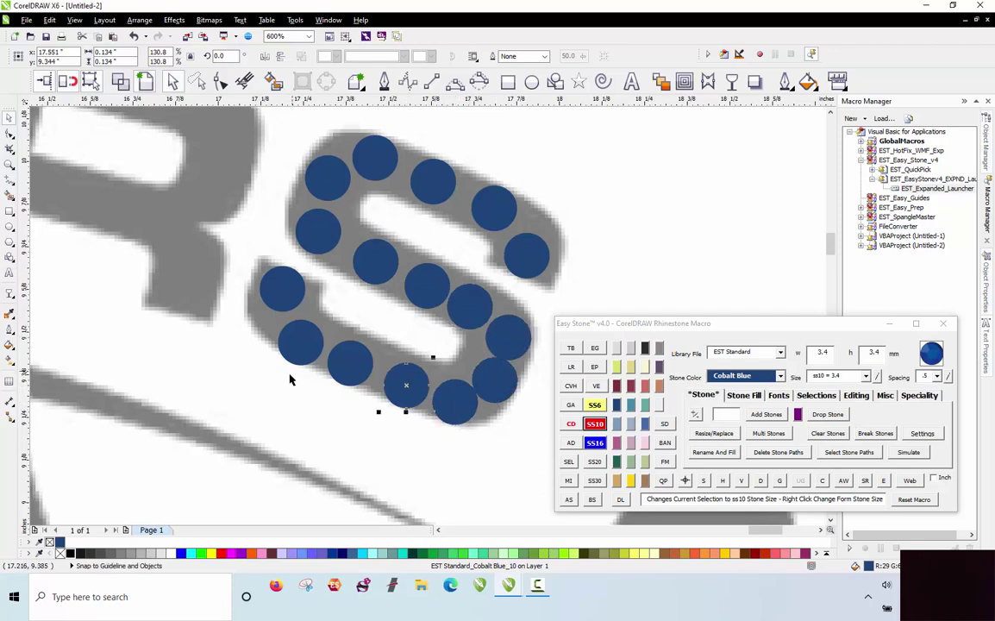
{"action": "key", "text": "Escape"}
Respace all the ss10 stones evenly along the S.
{"action": "scroll", "coordinate": [313, 233], "scroll_direction": "down", "scroll_amount": 2}
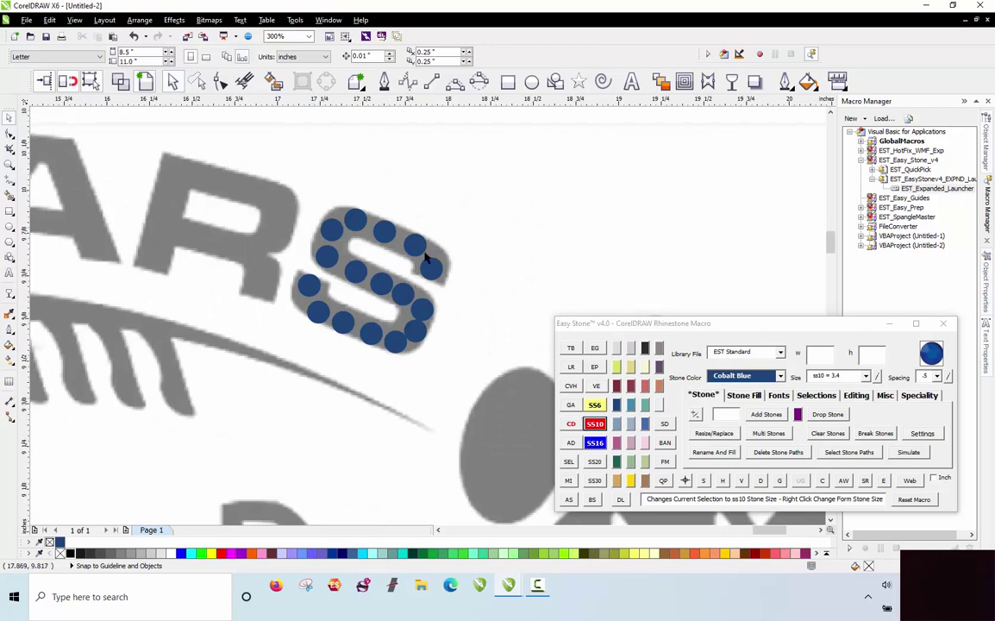
{"action": "scroll", "coordinate": [421, 262], "scroll_direction": "up", "scroll_amount": 1}
{"action": "scroll", "coordinate": [468, 216], "scroll_direction": "down", "scroll_amount": 1}
{"action": "left_click_drag", "start_coordinate": [488, 191], "coordinate": [274, 373]}
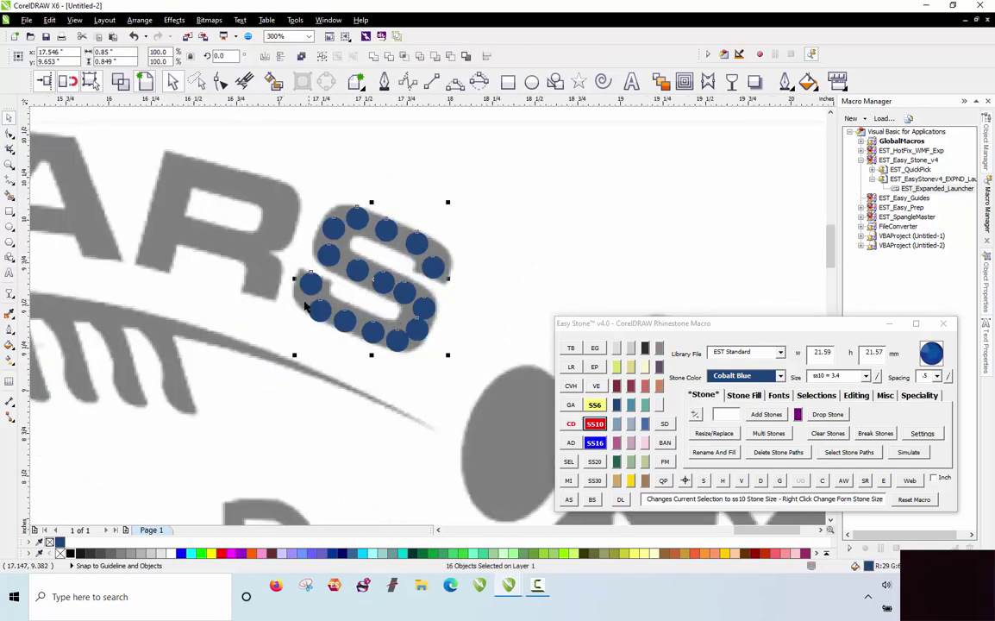
{"action": "left_click", "coordinate": [759, 480]}
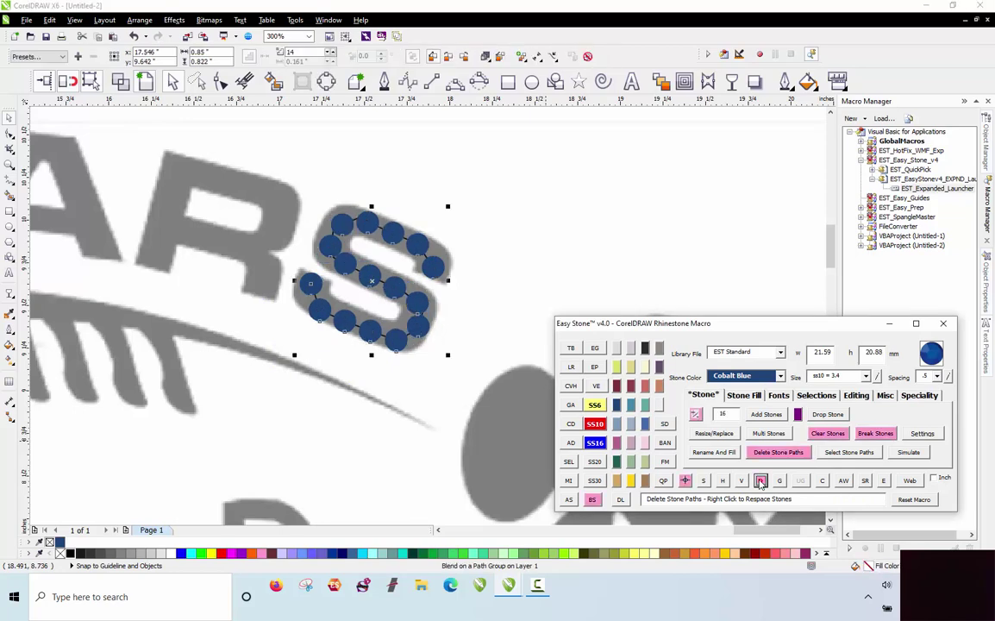
Shift the crowded stones in the S's upper left and lower right curves outward to center them in the stroke.
{"action": "scroll", "coordinate": [349, 246], "scroll_direction": "up", "scroll_amount": 4}
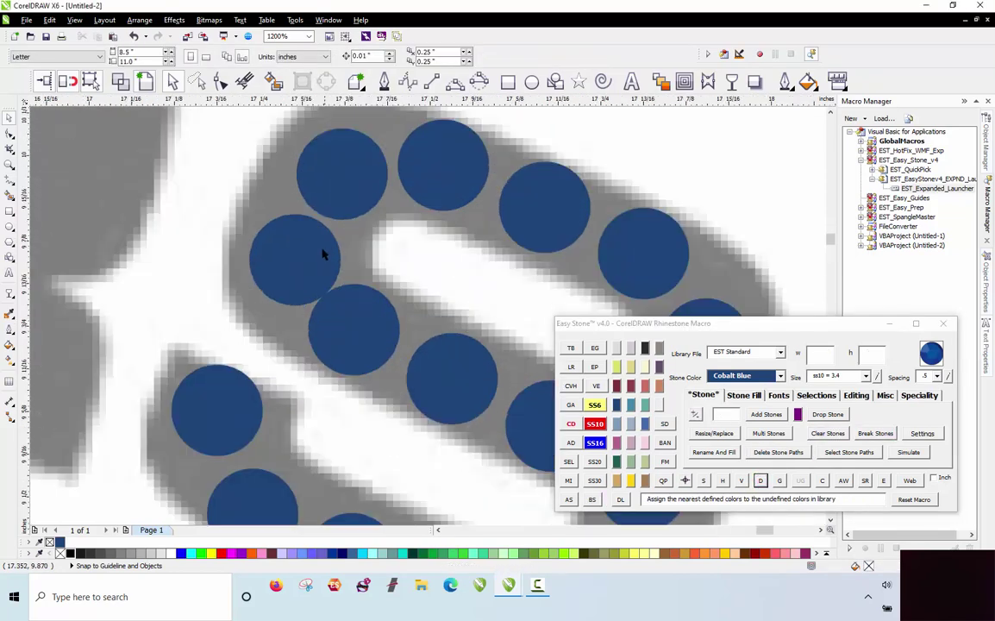
{"action": "left_click", "coordinate": [311, 251]}
{"action": "left_click_drag", "start_coordinate": [344, 218], "coordinate": [348, 206]}
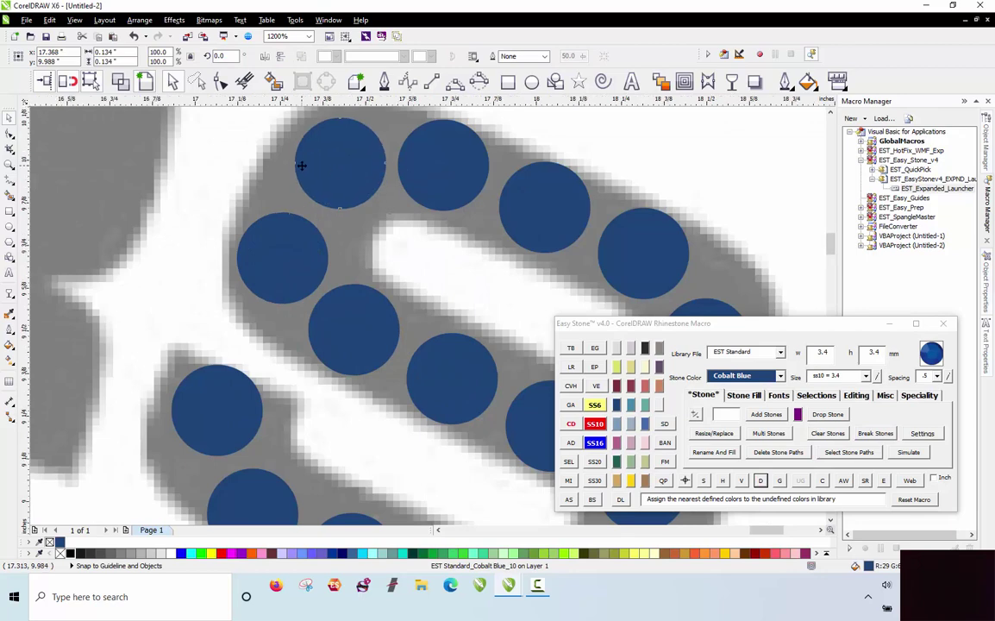
{"action": "scroll", "coordinate": [459, 329], "scroll_direction": "down", "scroll_amount": 4}
{"action": "scroll", "coordinate": [488, 339], "scroll_direction": "up", "scroll_amount": 4}
{"action": "left_click_drag", "start_coordinate": [491, 332], "coordinate": [495, 327]}
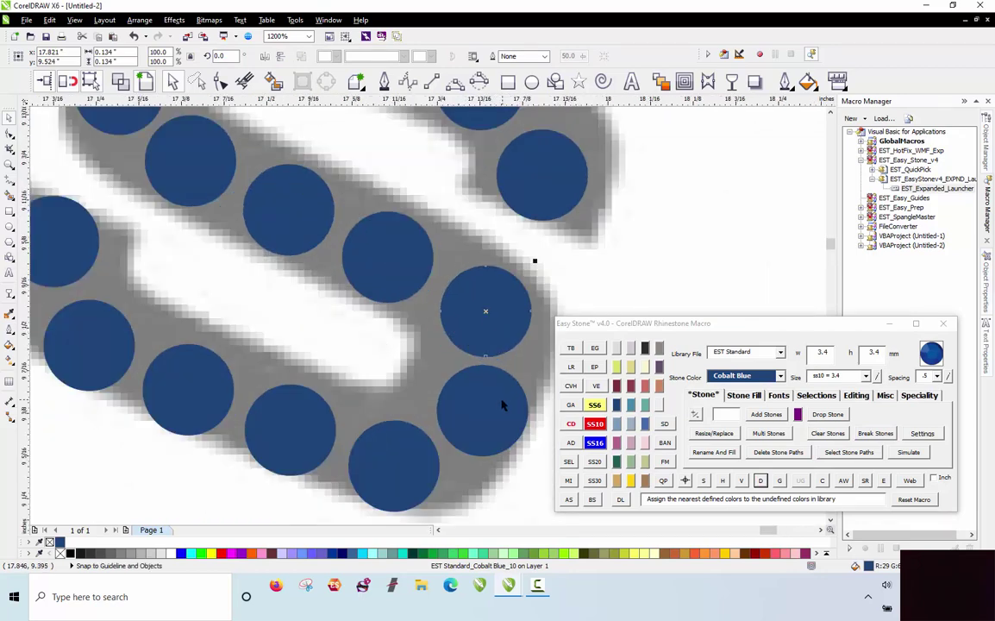
{"action": "scroll", "coordinate": [440, 289], "scroll_direction": "down", "scroll_amount": 2}
{"action": "left_click", "coordinate": [544, 309]}
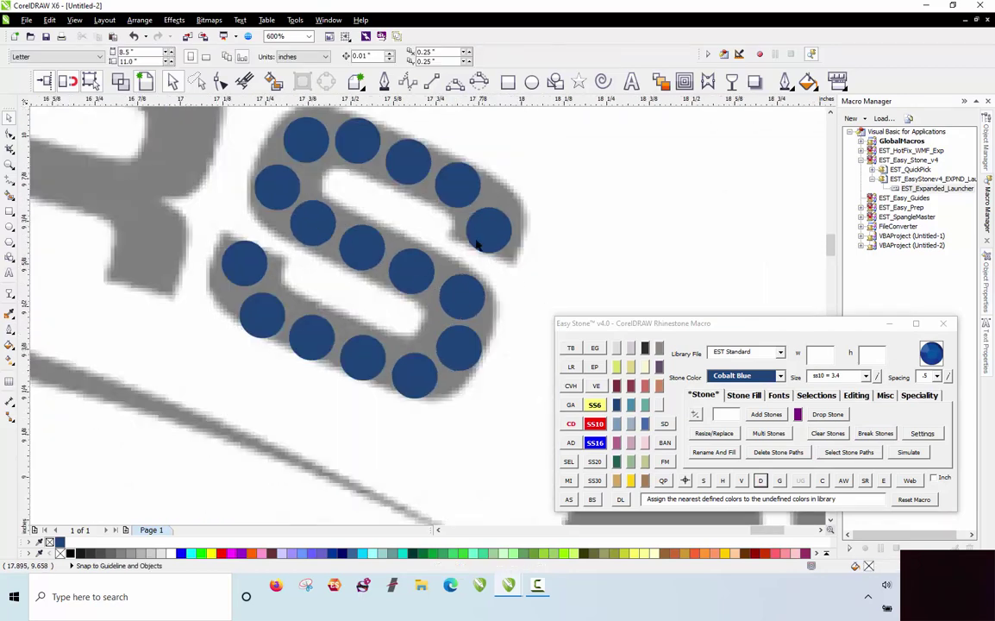
Copy an ss10 stone from the S to the foot of the R's left stem.
{"action": "scroll", "coordinate": [478, 247], "scroll_direction": "down", "scroll_amount": 2}
{"action": "scroll", "coordinate": [412, 294], "scroll_direction": "down", "scroll_amount": 2}
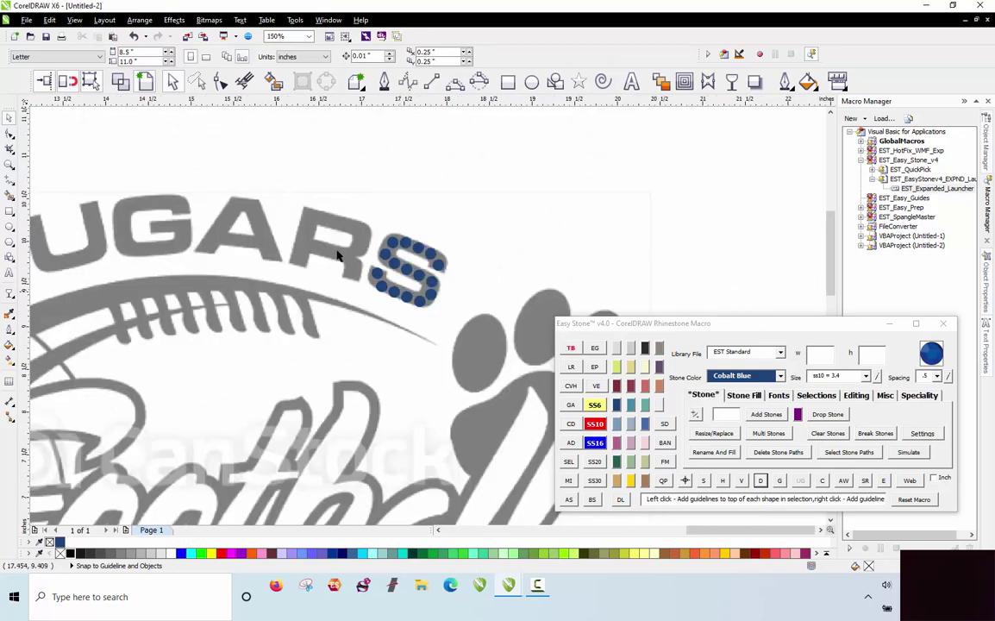
{"action": "scroll", "coordinate": [345, 263], "scroll_direction": "up", "scroll_amount": 2}
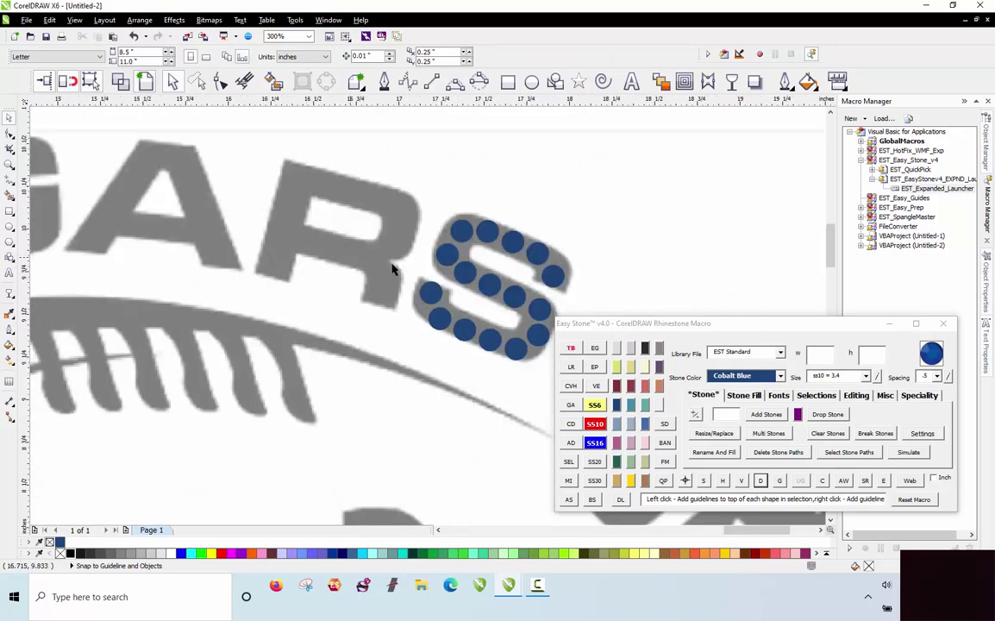
{"action": "scroll", "coordinate": [427, 291], "scroll_direction": "up", "scroll_amount": 1}
{"action": "left_click_drag", "start_coordinate": [433, 323], "coordinate": [121, 282]}
{"action": "right_click", "coordinate": [115, 281]}
{"action": "scroll", "coordinate": [146, 347], "scroll_direction": "down", "scroll_amount": 1}
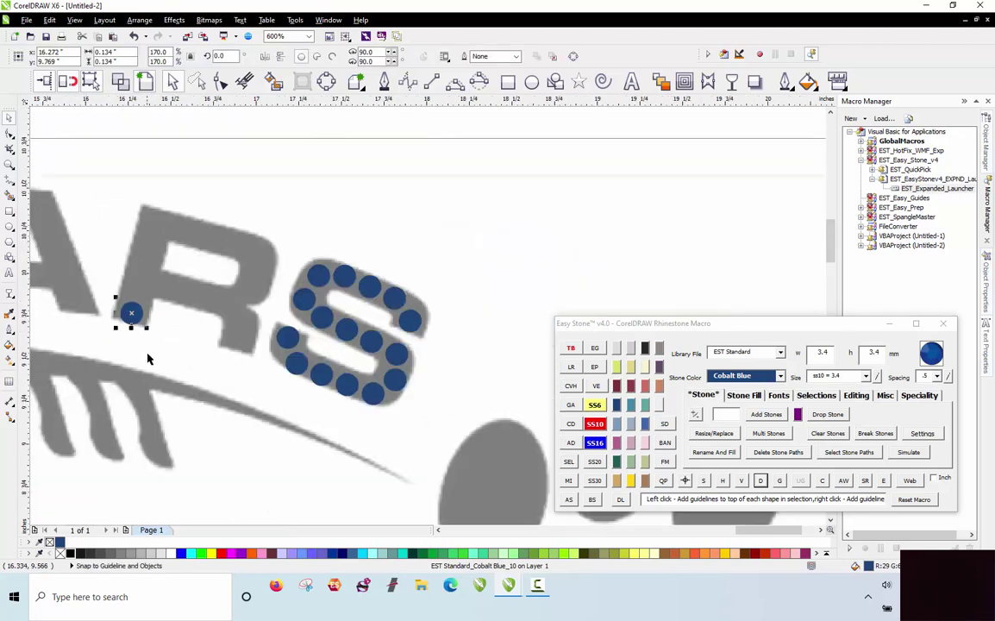
Copy the ss10 stone to the top of the R's left stem and fill the gap between both with two evenly spaced stones.
{"action": "scroll", "coordinate": [86, 257], "scroll_direction": "up", "scroll_amount": 1}
{"action": "left_click_drag", "start_coordinate": [183, 382], "coordinate": [203, 256]}
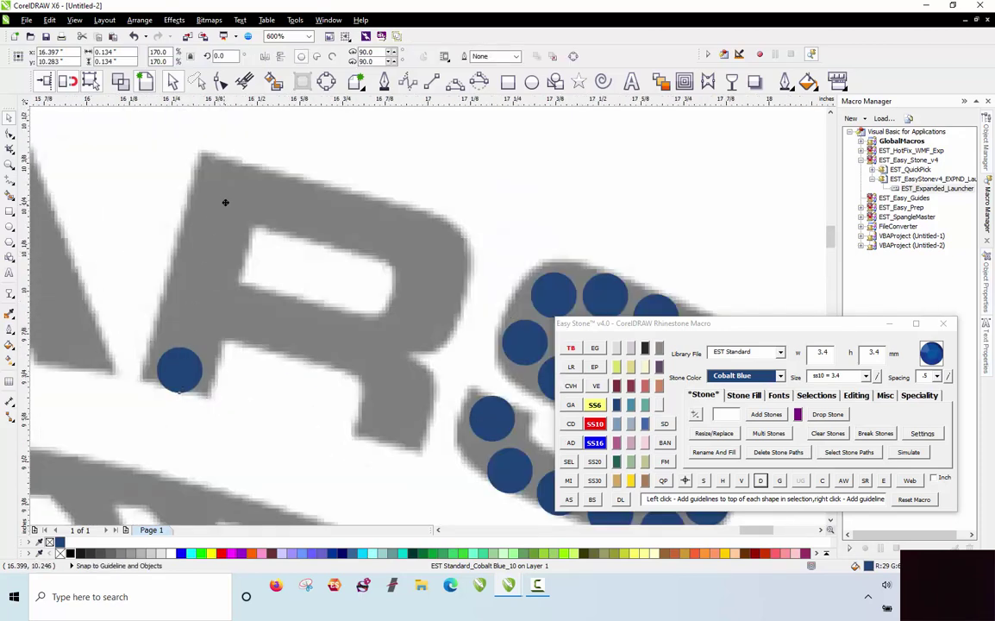
{"action": "left_click_drag", "start_coordinate": [225, 203], "coordinate": [233, 200]}
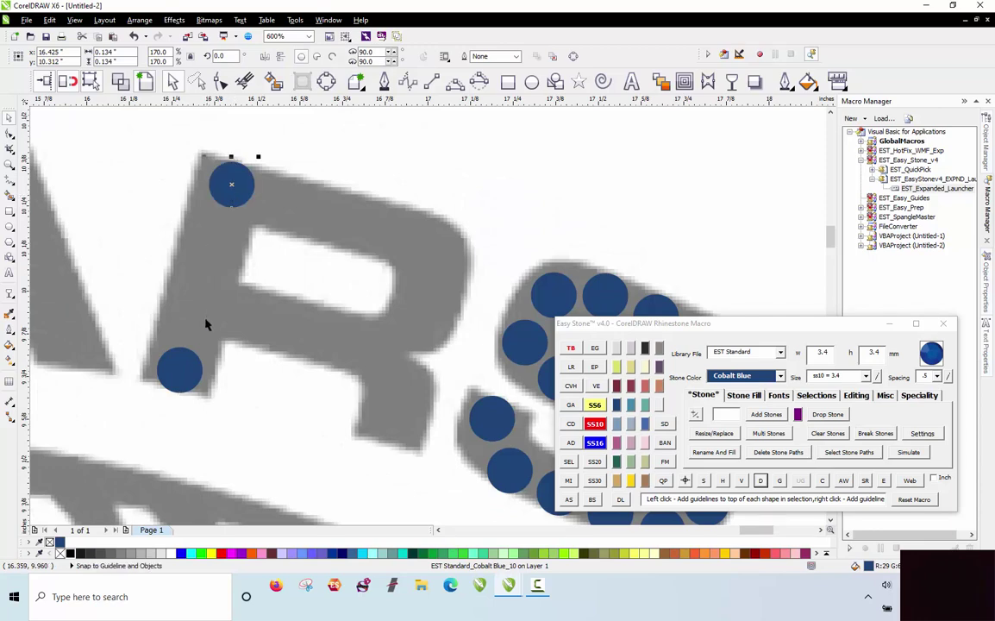
{"action": "left_click", "coordinate": [190, 373], "text": "shift"}
{"action": "left_click", "coordinate": [568, 499]}
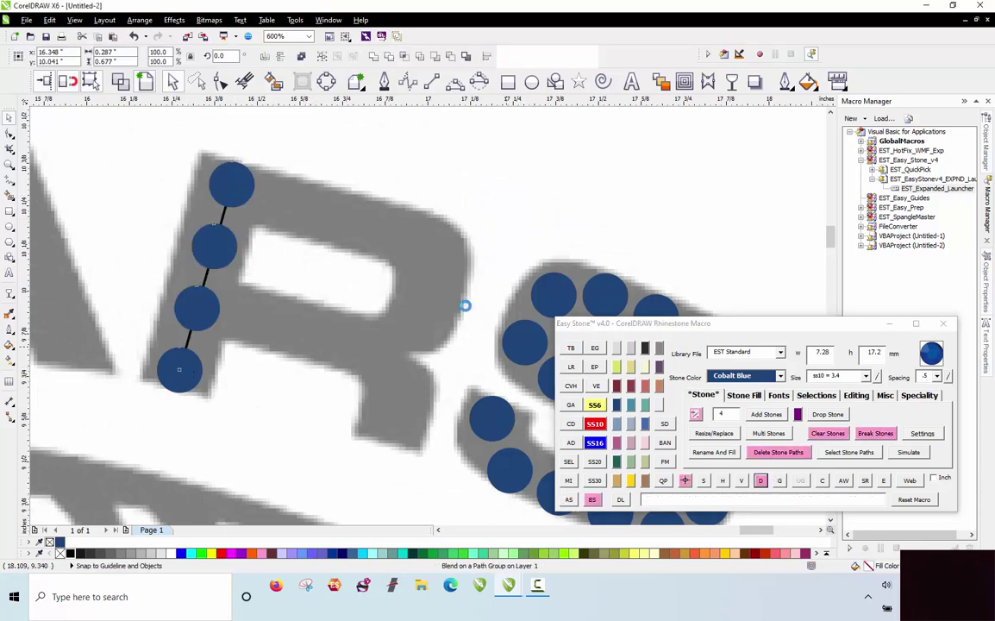
Place ss10 stone copies along the R's crossbar, right leg, bowl and top stroke.
{"action": "left_click", "coordinate": [200, 312]}
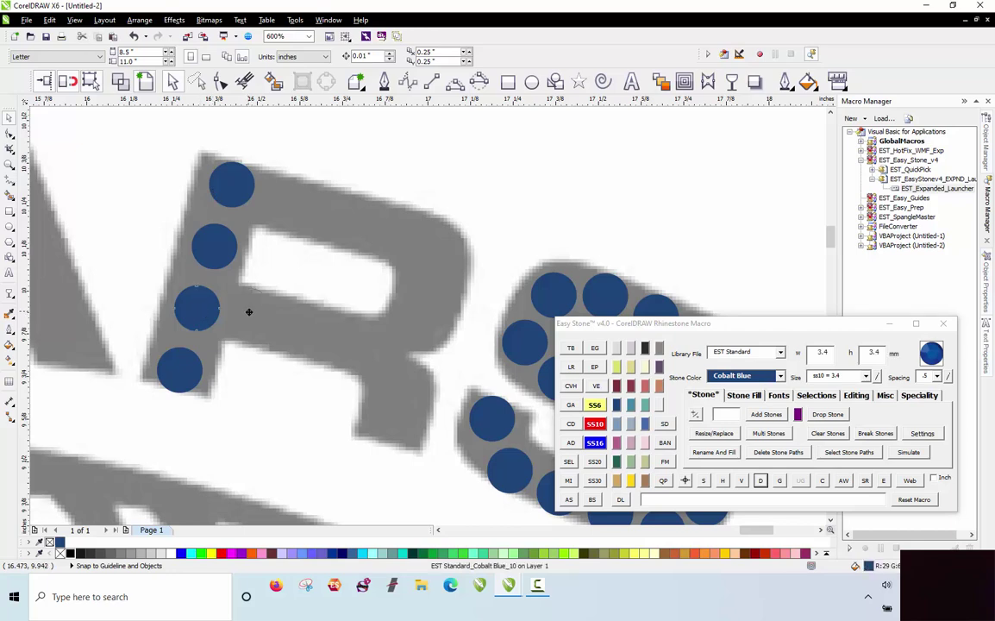
{"action": "key", "text": "space"}
{"action": "mouse_move", "coordinate": [256, 319]}
{"action": "left_mouse_down"}
{"action": "mouse_move", "coordinate": [312, 337]}
{"action": "mouse_move", "coordinate": [400, 412]}
{"action": "mouse_move", "coordinate": [406, 431]}
{"action": "mouse_move", "coordinate": [391, 428]}
{"action": "mouse_move", "coordinate": [404, 382]}
{"action": "mouse_move", "coordinate": [367, 344]}
{"action": "mouse_move", "coordinate": [349, 345]}
{"action": "mouse_move", "coordinate": [395, 329]}
{"action": "mouse_move", "coordinate": [437, 289]}
{"action": "mouse_move", "coordinate": [427, 219]}
{"action": "mouse_move", "coordinate": [411, 238]}
{"action": "mouse_move", "coordinate": [339, 231]}
{"action": "mouse_move", "coordinate": [355, 224]}
{"action": "mouse_move", "coordinate": [289, 212]}
{"action": "mouse_move", "coordinate": [297, 201]}
{"action": "left_mouse_up"}
{"action": "key", "text": "space"}
{"action": "key", "text": "space"}
{"action": "key", "text": "space"}
{"action": "key", "text": "space"}
{"action": "key", "text": "space"}
{"action": "key", "text": "space"}
{"action": "key", "text": "space"}
{"action": "key", "text": "space"}
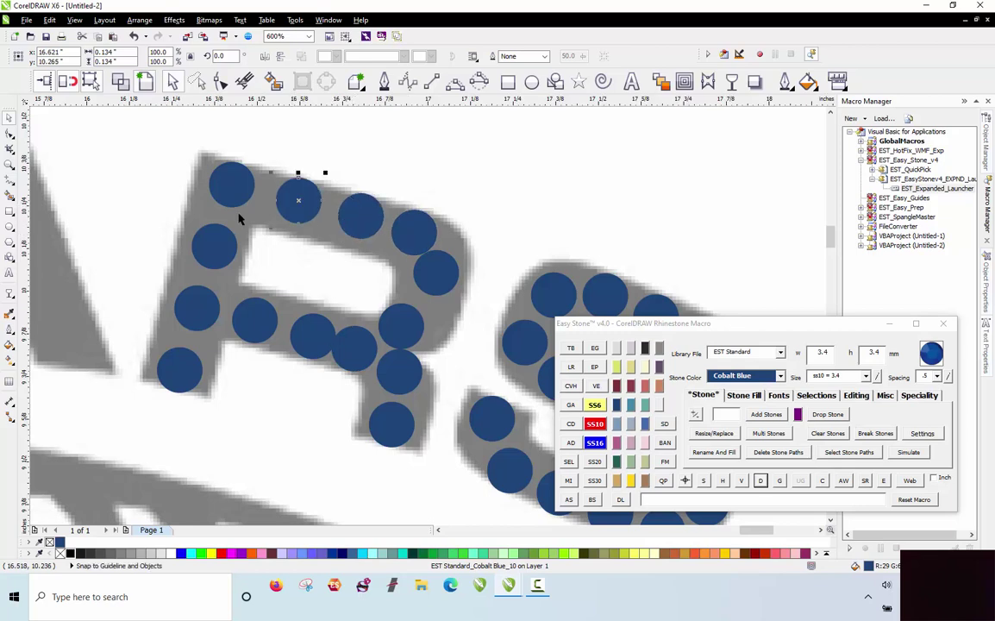
{"action": "left_click", "coordinate": [341, 162]}
Reposition the overlapping stones in the R's lower bowl and at the end of its crossbar.
{"action": "scroll", "coordinate": [251, 219], "scroll_direction": "down", "scroll_amount": 1}
{"action": "scroll", "coordinate": [346, 275], "scroll_direction": "up", "scroll_amount": 1}
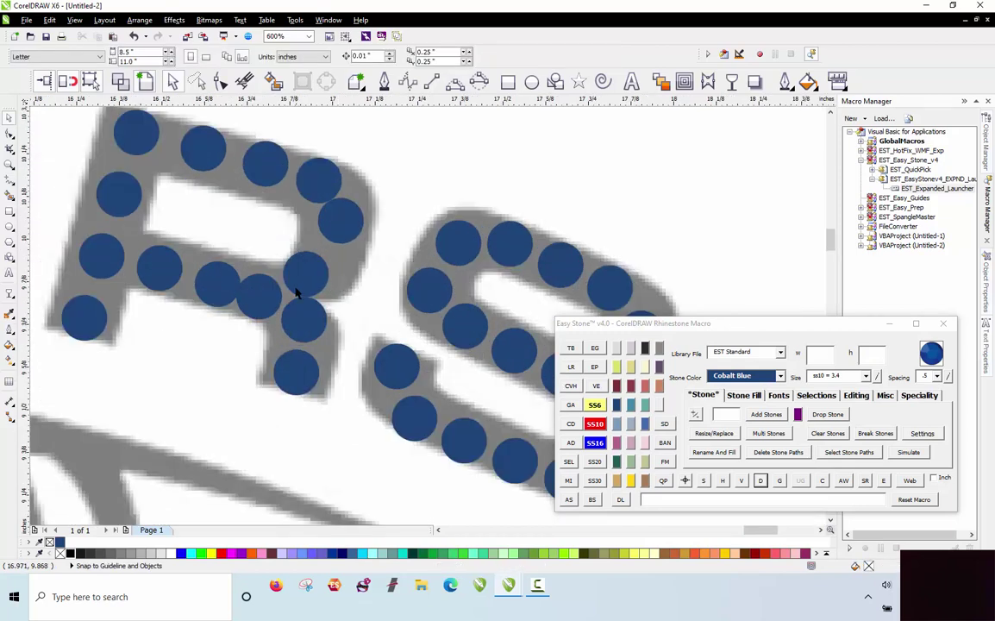
{"action": "scroll", "coordinate": [299, 288], "scroll_direction": "up", "scroll_amount": 1}
{"action": "left_click_drag", "start_coordinate": [305, 284], "coordinate": [313, 260]}
{"action": "scroll", "coordinate": [418, 313], "scroll_direction": "down", "scroll_amount": 1}
{"action": "left_click", "coordinate": [257, 355]}
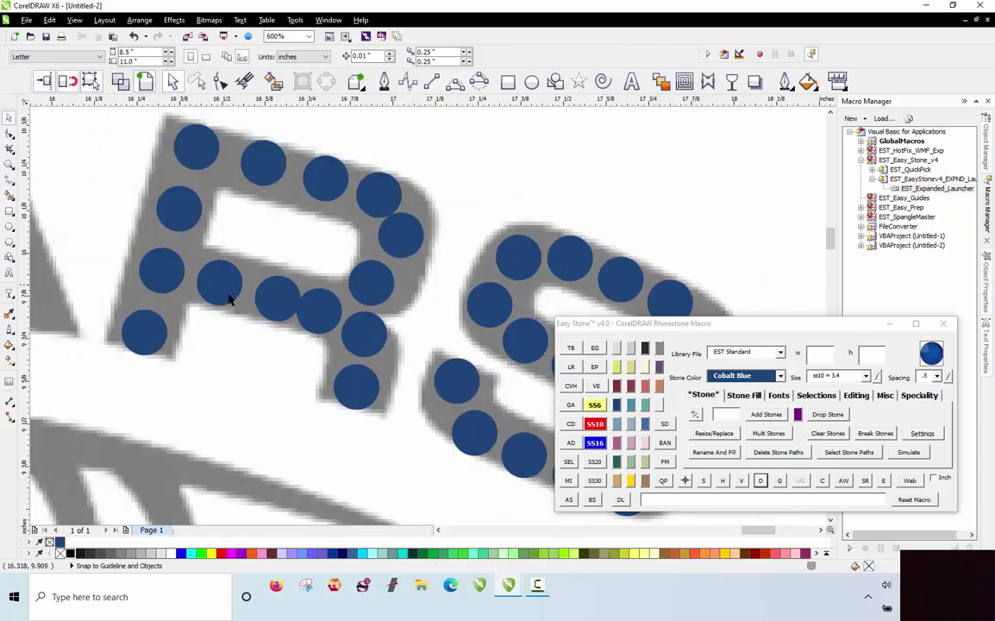
{"action": "scroll", "coordinate": [335, 325], "scroll_direction": "up", "scroll_amount": 1}
{"action": "left_click", "coordinate": [344, 318]}
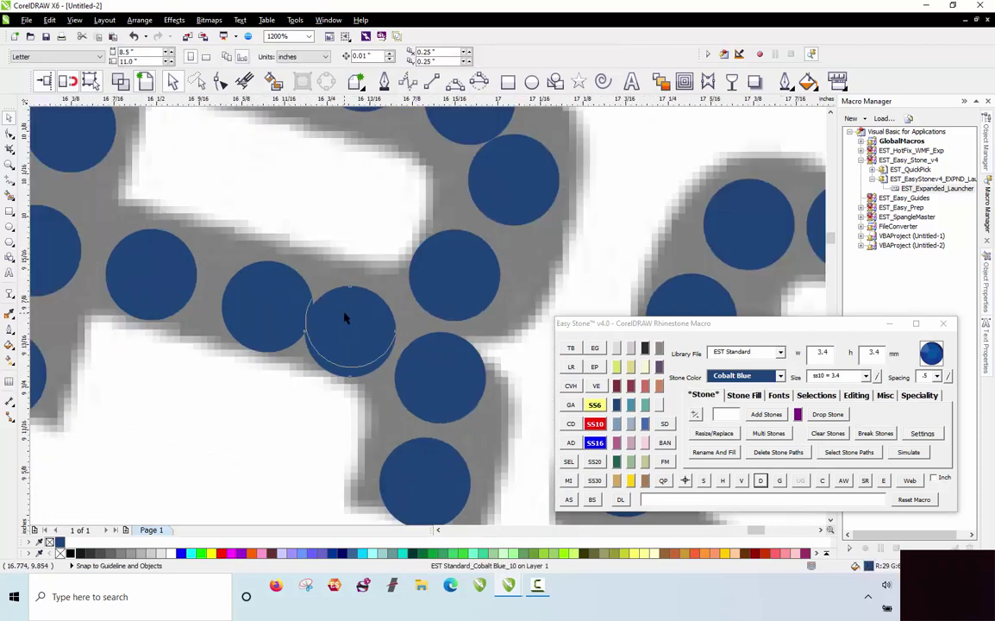
{"action": "scroll", "coordinate": [395, 246], "scroll_direction": "down", "scroll_amount": 1}
{"action": "left_click", "coordinate": [323, 349]}
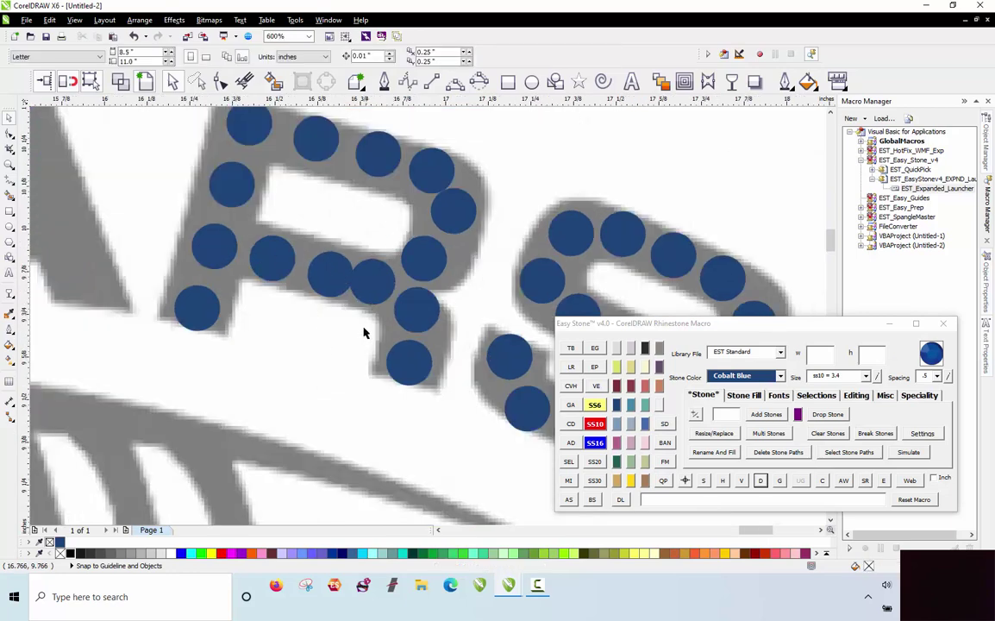
Select the stones running from the R's stem through its crossbar and right leg, and respace them evenly.
{"action": "left_click", "coordinate": [211, 244]}
{"action": "left_click", "coordinate": [322, 282], "text": "shift"}
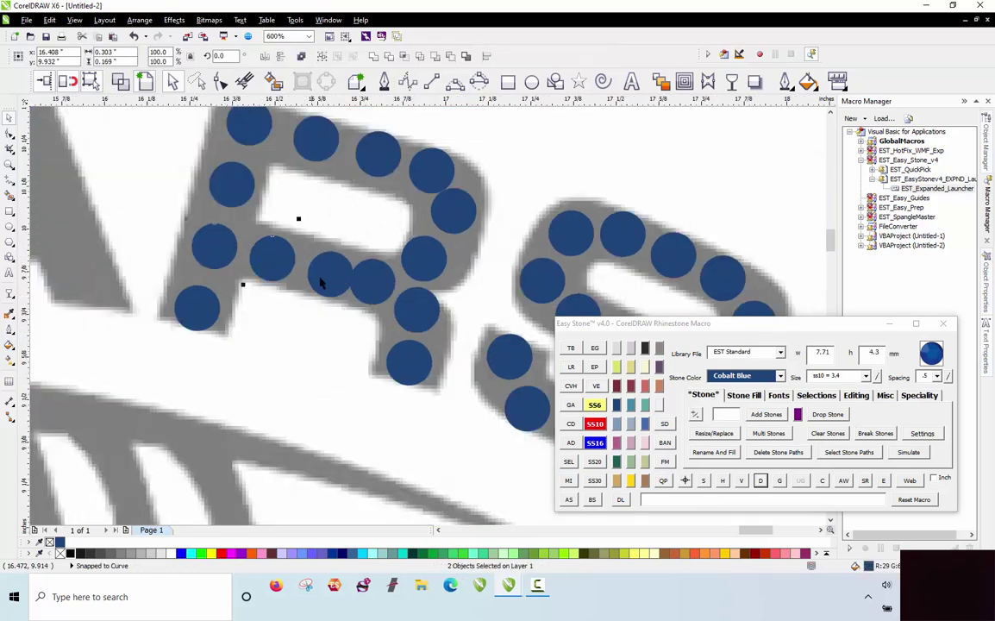
{"action": "left_click", "coordinate": [359, 282], "text": "shift"}
{"action": "left_click", "coordinate": [414, 319], "text": "shift"}
{"action": "left_click", "coordinate": [414, 319], "text": "shift"}
{"action": "left_click", "coordinate": [411, 380], "text": "shift"}
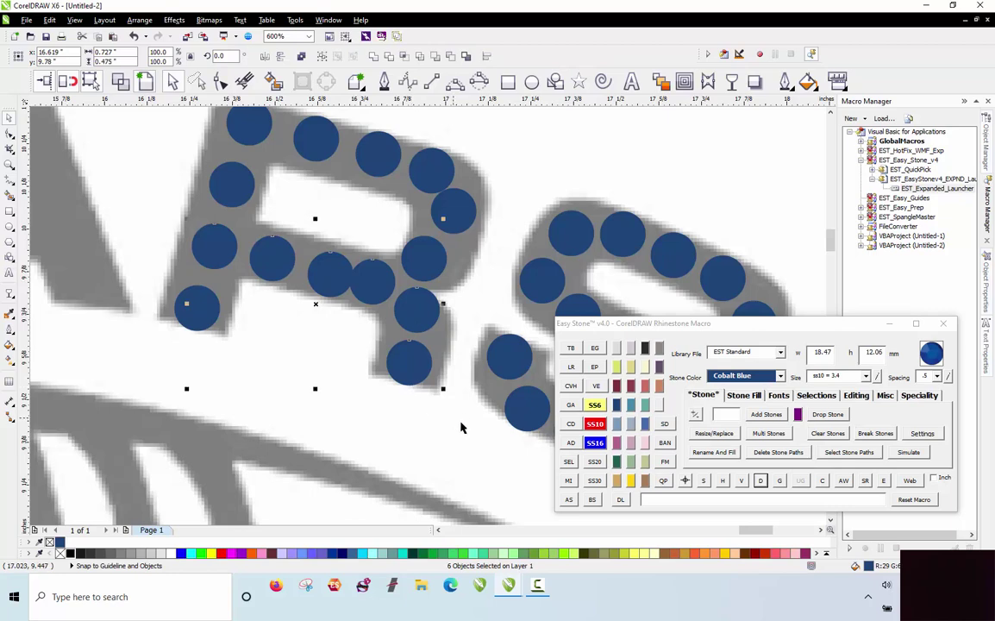
{"action": "right_click", "coordinate": [761, 480]}
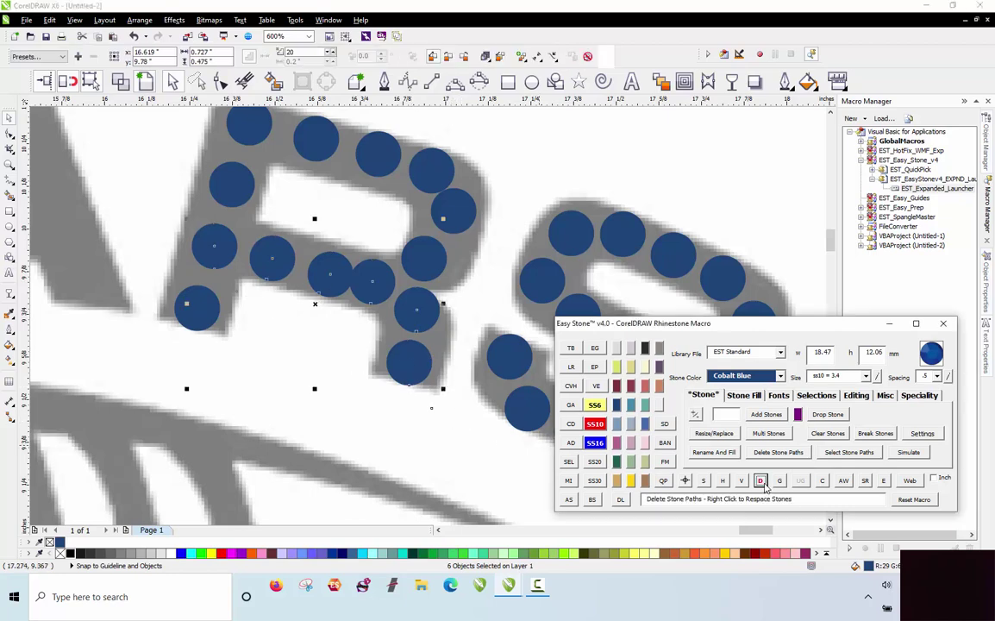
{"action": "left_click", "coordinate": [338, 369]}
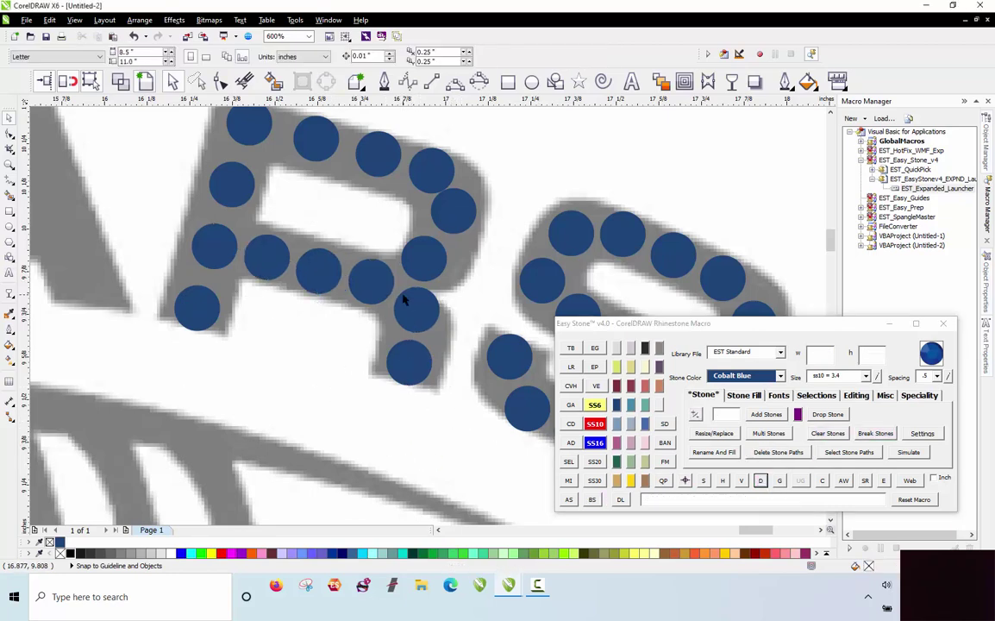
Reposition the stone at the outer curve of the R's bowl within the letter stroke.
{"action": "scroll", "coordinate": [460, 258], "scroll_direction": "up", "scroll_amount": 3}
{"action": "left_click", "coordinate": [455, 348]}
{"action": "scroll", "coordinate": [436, 227], "scroll_direction": "down", "scroll_amount": 1}
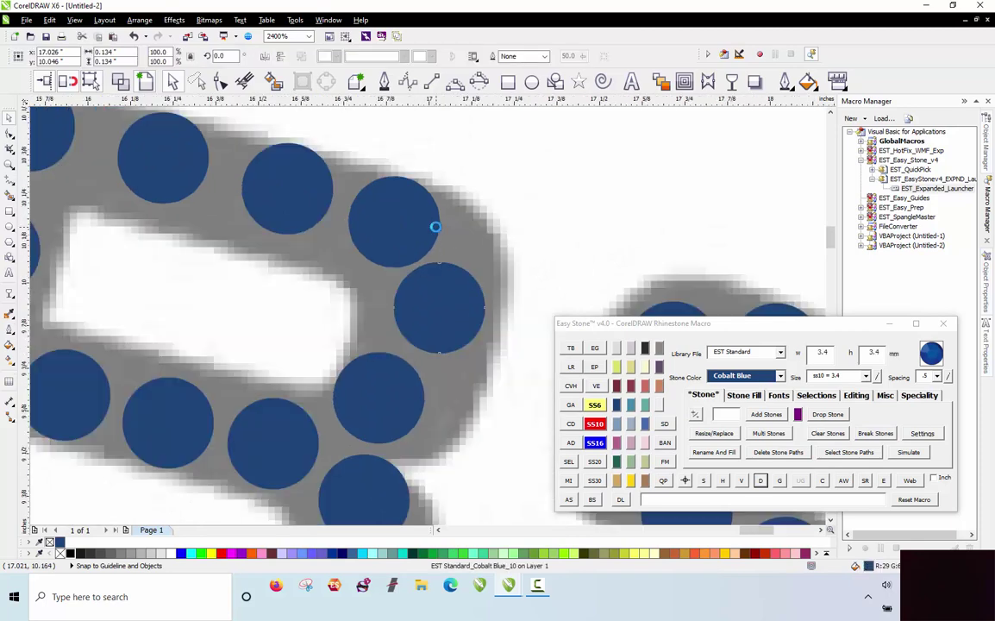
{"action": "scroll", "coordinate": [435, 227], "scroll_direction": "down", "scroll_amount": 1}
Select the six stones running from the R's top-left corner around the bowl and respace them evenly.
{"action": "left_click", "coordinate": [242, 176]}
{"action": "left_click", "coordinate": [307, 190], "text": "shift"}
{"action": "left_click", "coordinate": [369, 210], "text": "shift"}
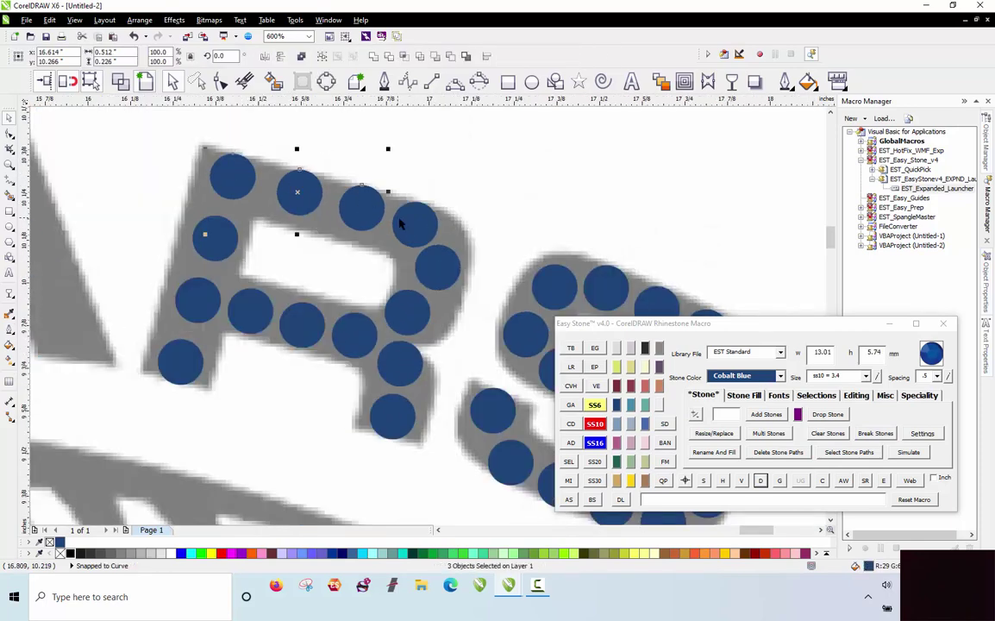
{"action": "left_click", "coordinate": [414, 223], "text": "shift"}
{"action": "left_click", "coordinate": [437, 267], "text": "shift"}
{"action": "left_click", "coordinate": [408, 310], "text": "shift"}
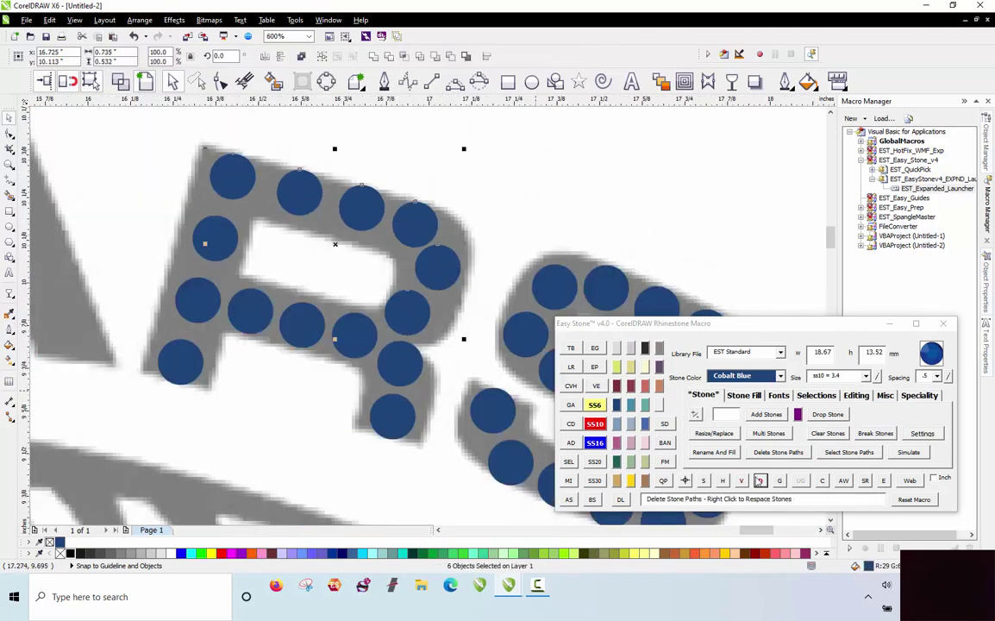
{"action": "left_click", "coordinate": [760, 480]}
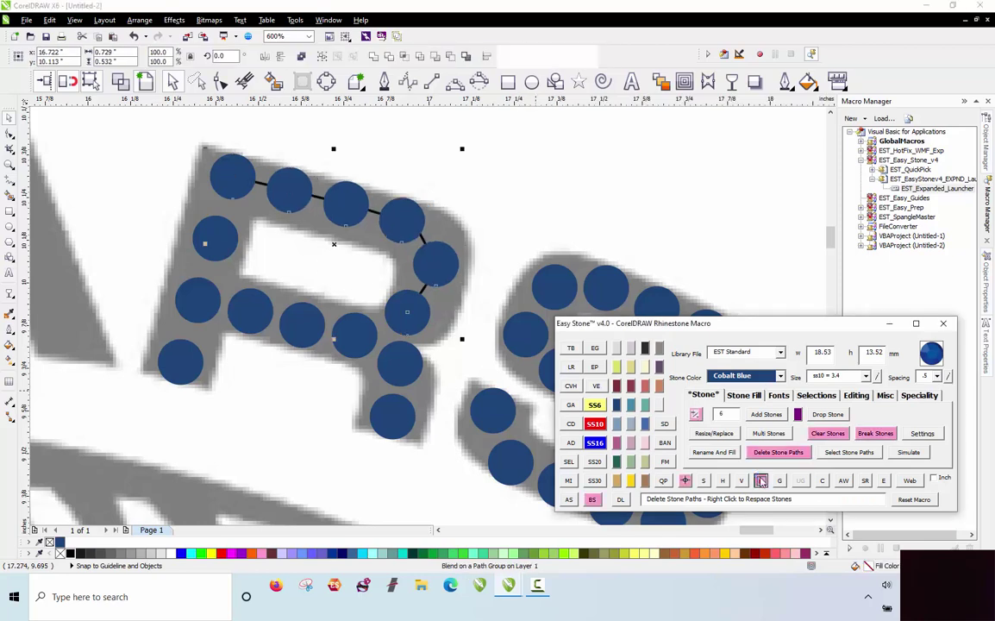
{"action": "key", "text": "Escape"}
{"action": "scroll", "coordinate": [437, 215], "scroll_direction": "down", "scroll_amount": 1}
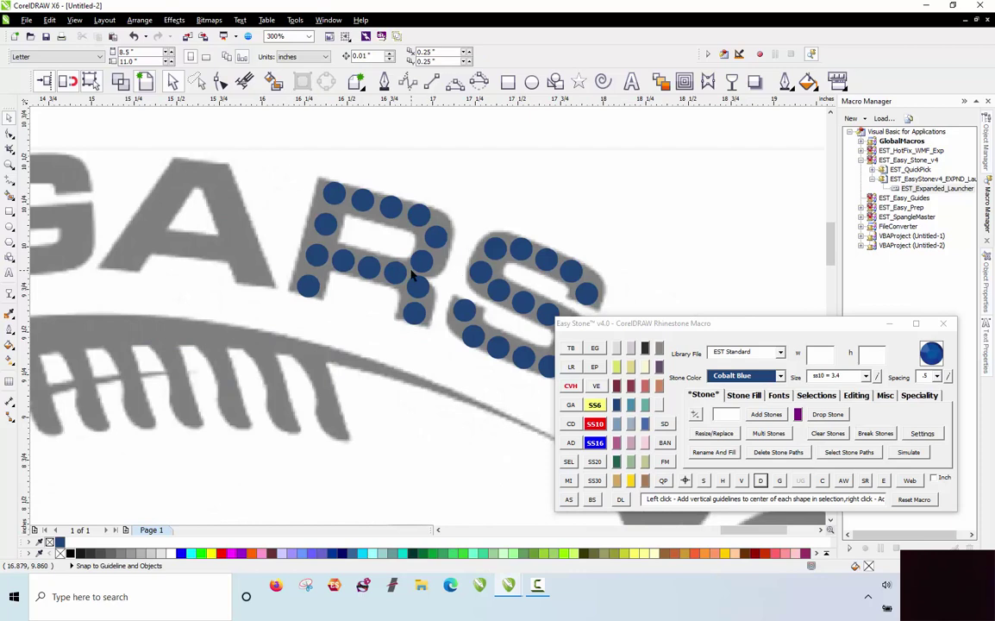
Copy the ss10 stone to the A's left foot and the left of its peak, and fill between them with three evenly spaced stones.
{"action": "scroll", "coordinate": [444, 300], "scroll_direction": "down", "scroll_amount": 1}
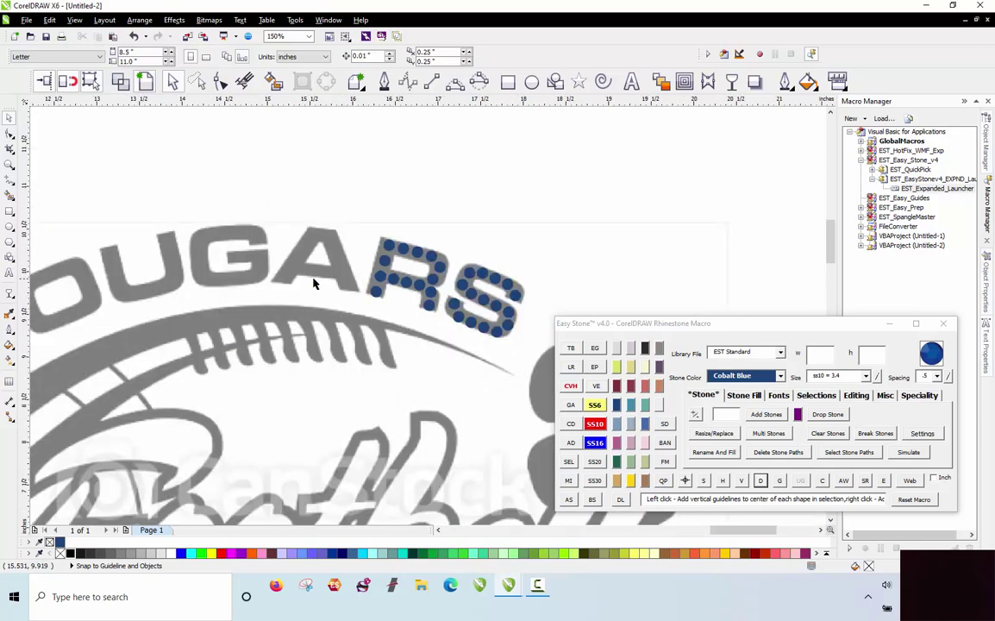
{"action": "scroll", "coordinate": [313, 278], "scroll_direction": "up", "scroll_amount": 1}
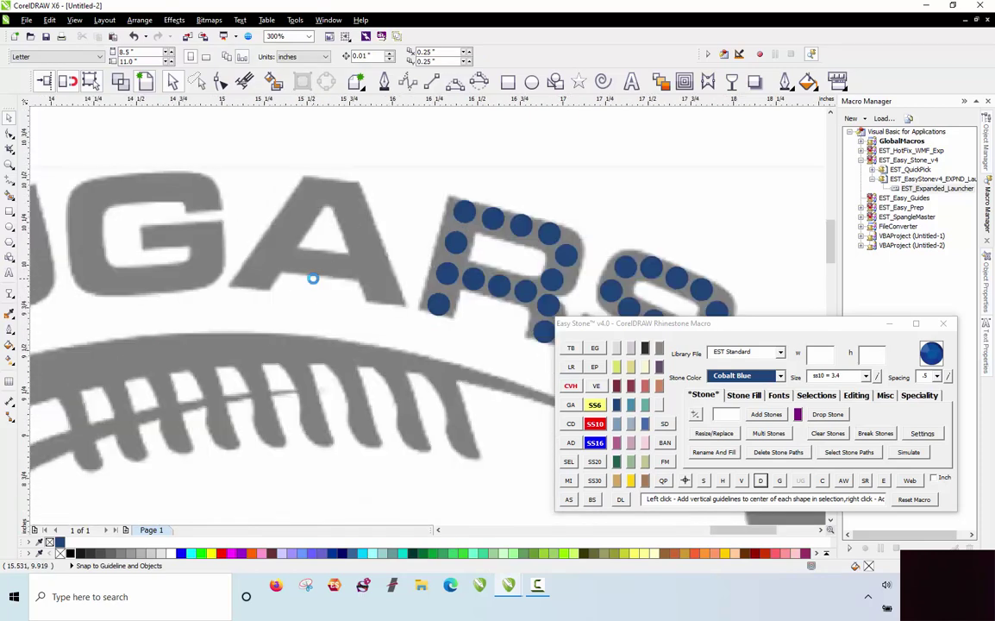
{"action": "left_click", "coordinate": [445, 307]}
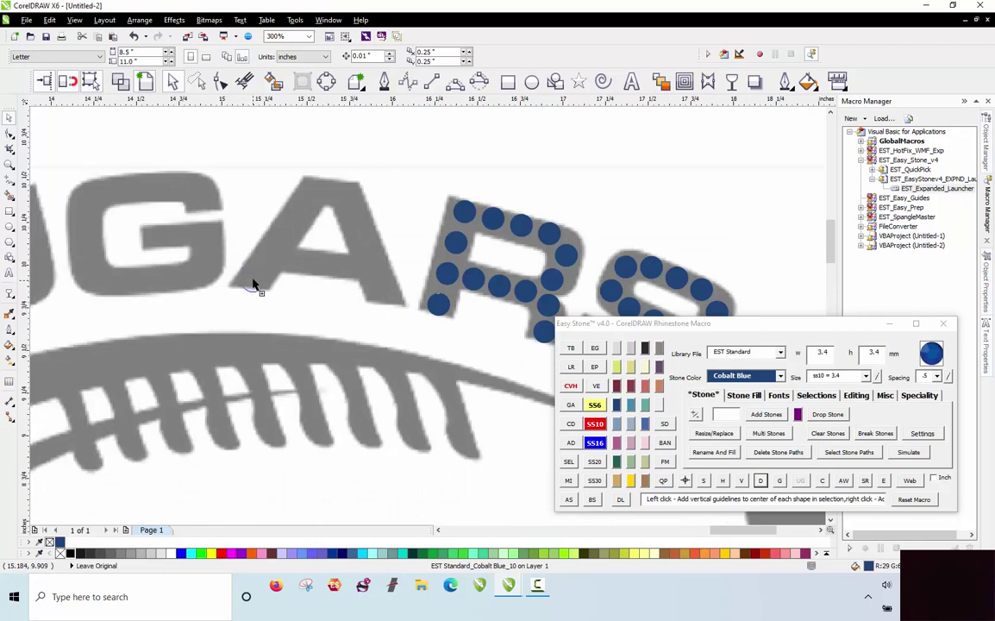
{"action": "left_click", "coordinate": [253, 284]}
{"action": "left_click", "coordinate": [313, 190]}
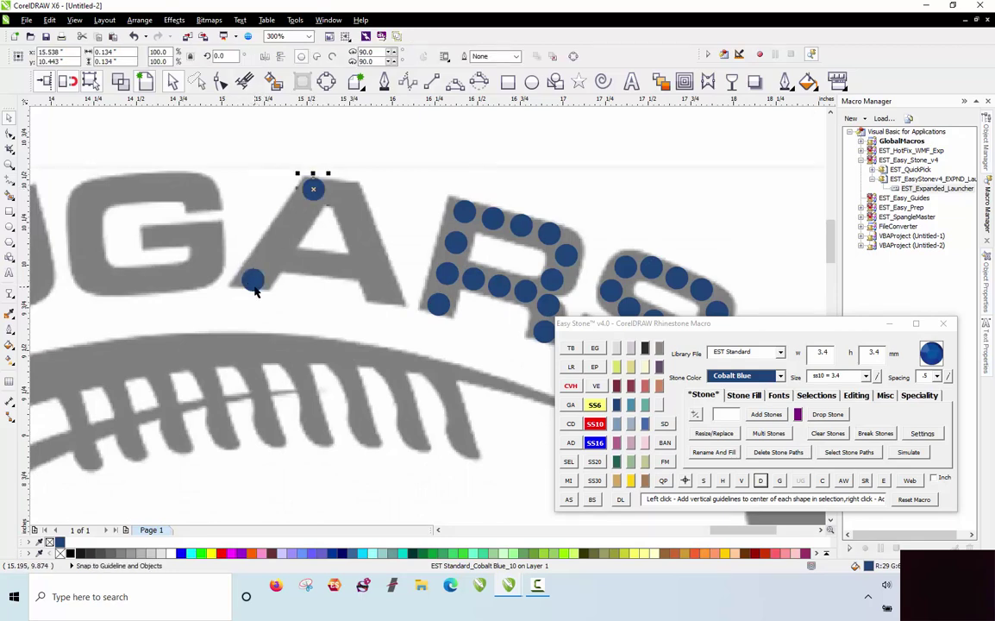
{"action": "left_click", "coordinate": [253, 280], "text": "shift"}
{"action": "left_click", "coordinate": [568, 501]}
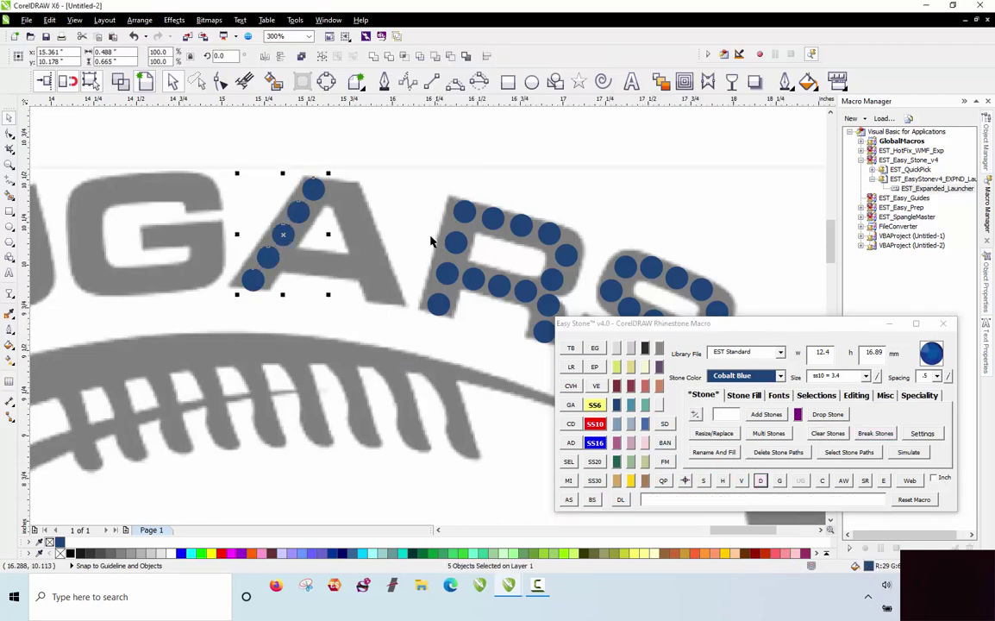
Copy a stone to the right of the A's peak and to its right foot, and fill the leg with three evenly spaced stones.
{"action": "scroll", "coordinate": [363, 198], "scroll_direction": "up", "scroll_amount": 2}
{"action": "left_click", "coordinate": [298, 190]}
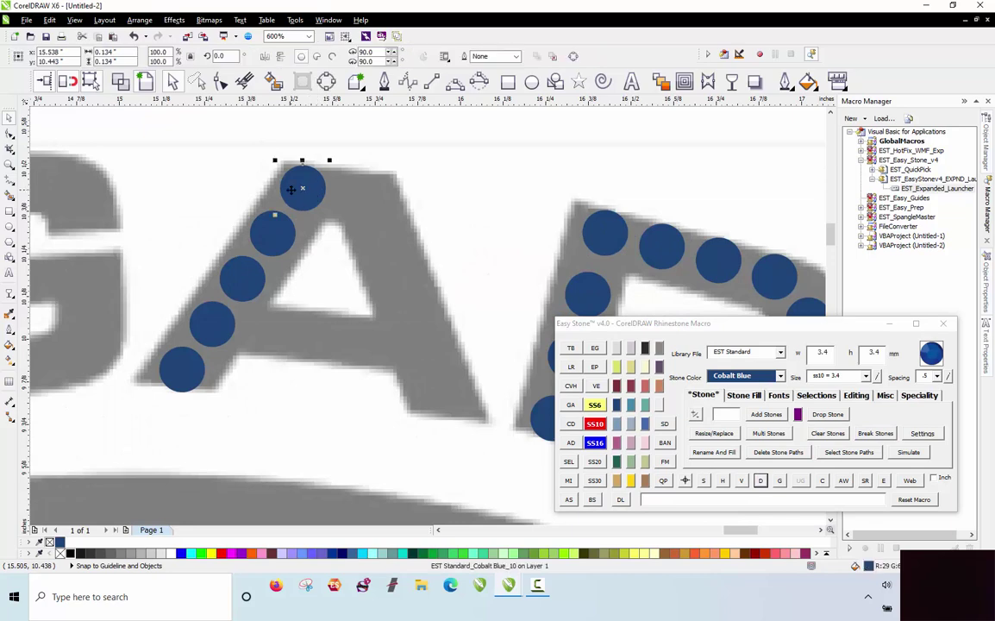
{"action": "left_click_drag", "start_coordinate": [340, 193], "coordinate": [345, 196]}
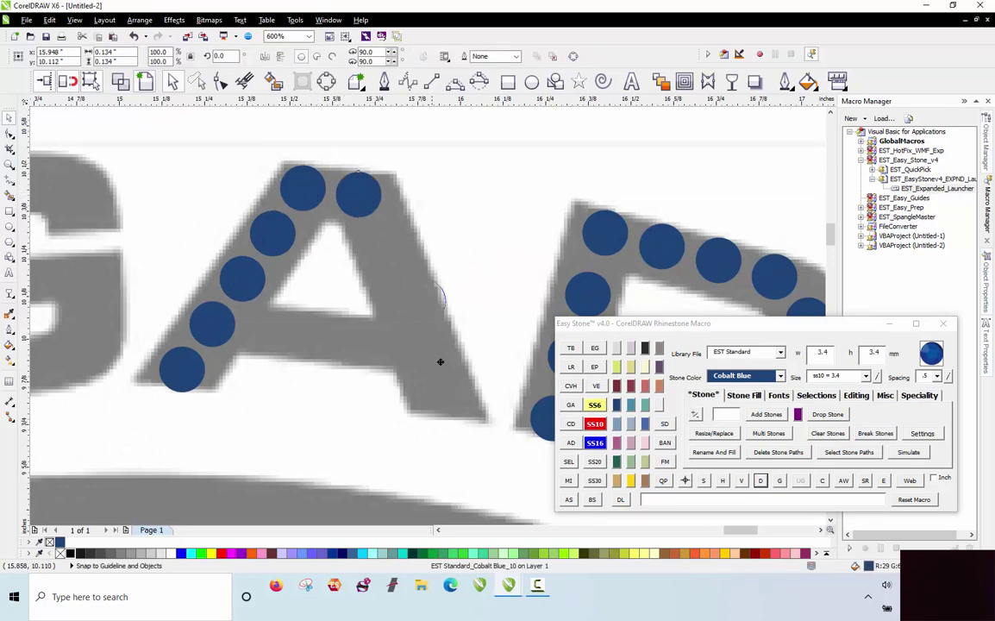
{"action": "left_click_drag", "start_coordinate": [440, 362], "coordinate": [438, 404]}
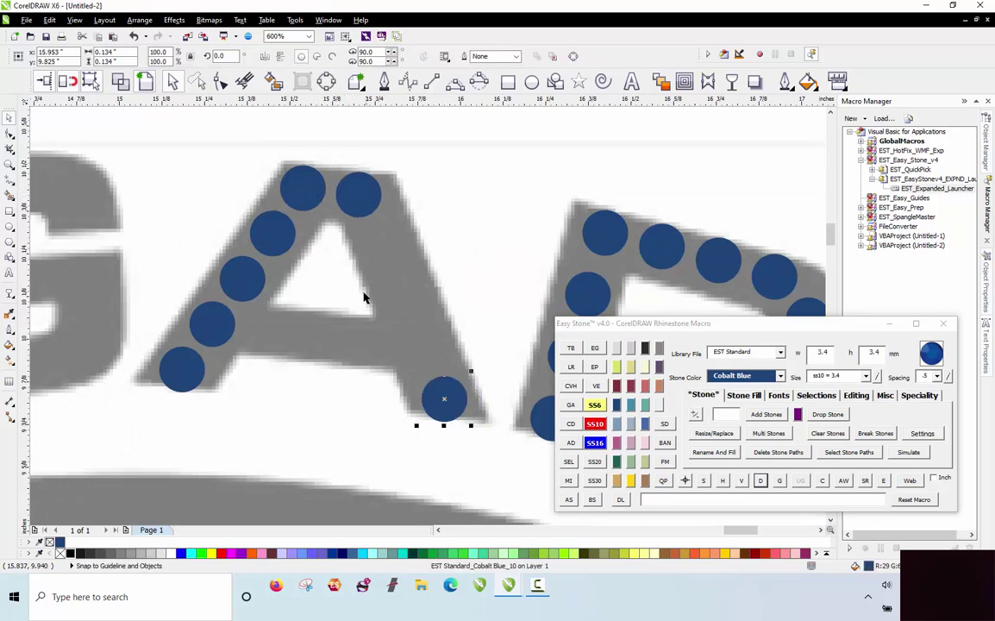
{"action": "left_click", "coordinate": [367, 210], "text": "shift"}
{"action": "left_click", "coordinate": [569, 499]}
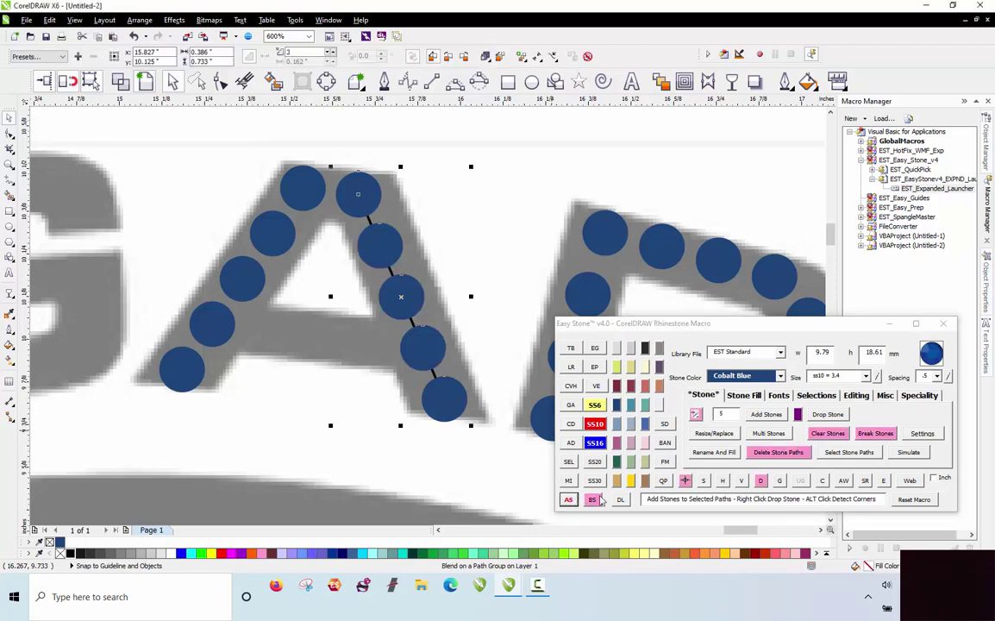
{"action": "left_click", "coordinate": [592, 499]}
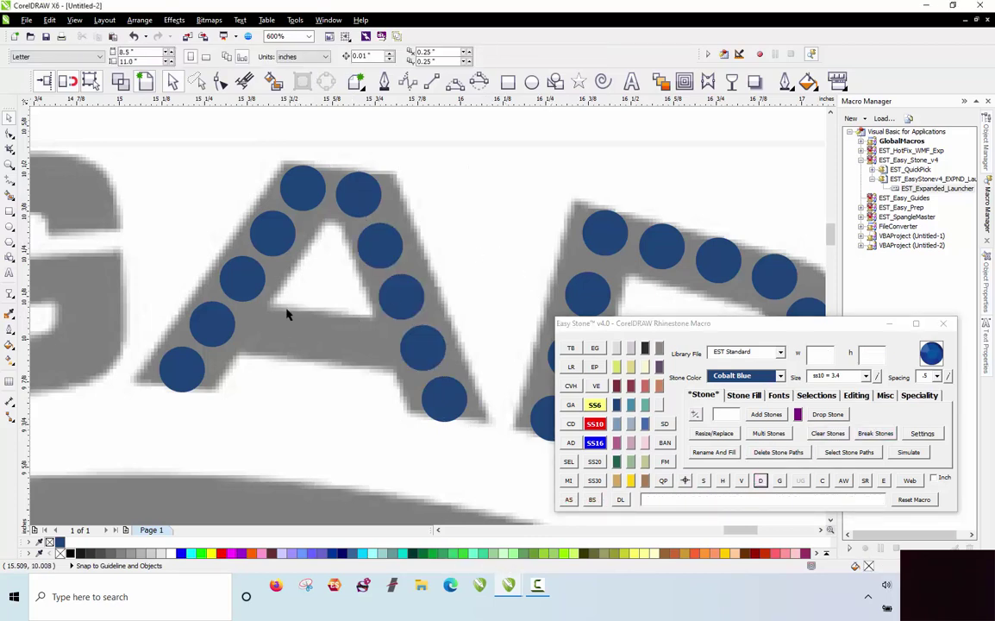
Fill the A's crossbar with three evenly spaced stones between the matching stones on its left and right legs.
{"action": "scroll", "coordinate": [261, 343], "scroll_direction": "up", "scroll_amount": 1}
{"action": "left_click", "coordinate": [184, 327]}
{"action": "scroll", "coordinate": [183, 327], "scroll_direction": "down", "scroll_amount": 1}
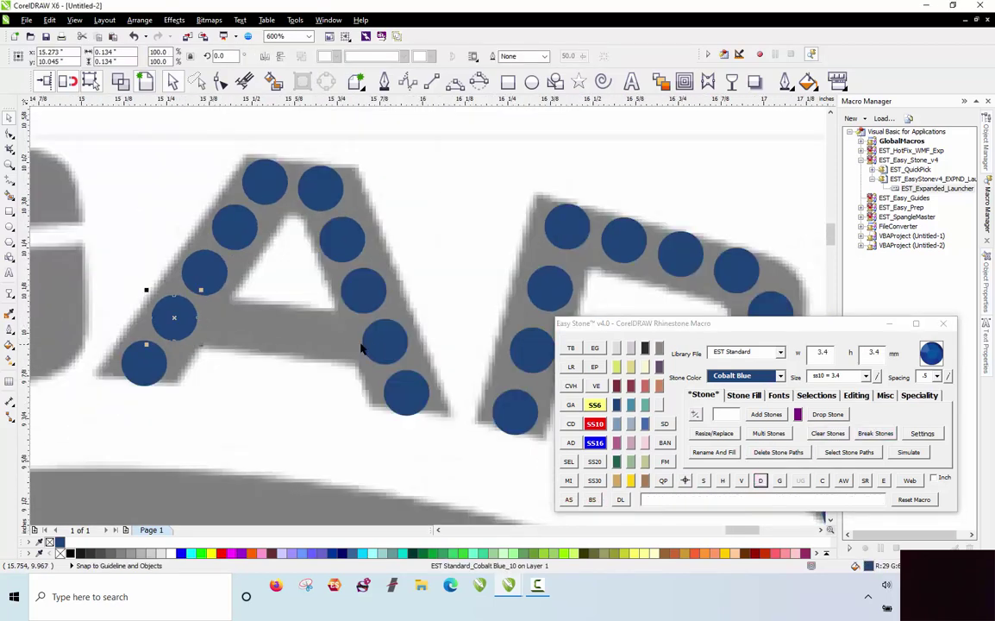
{"action": "left_click", "coordinate": [369, 345], "text": "shift"}
{"action": "left_click", "coordinate": [568, 500]}
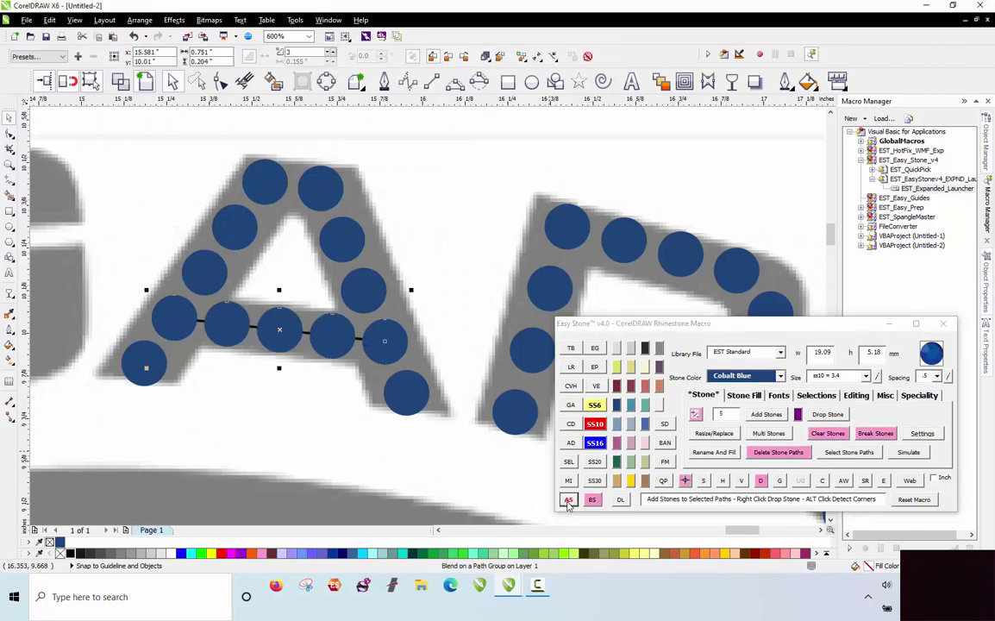
{"action": "left_click", "coordinate": [760, 481]}
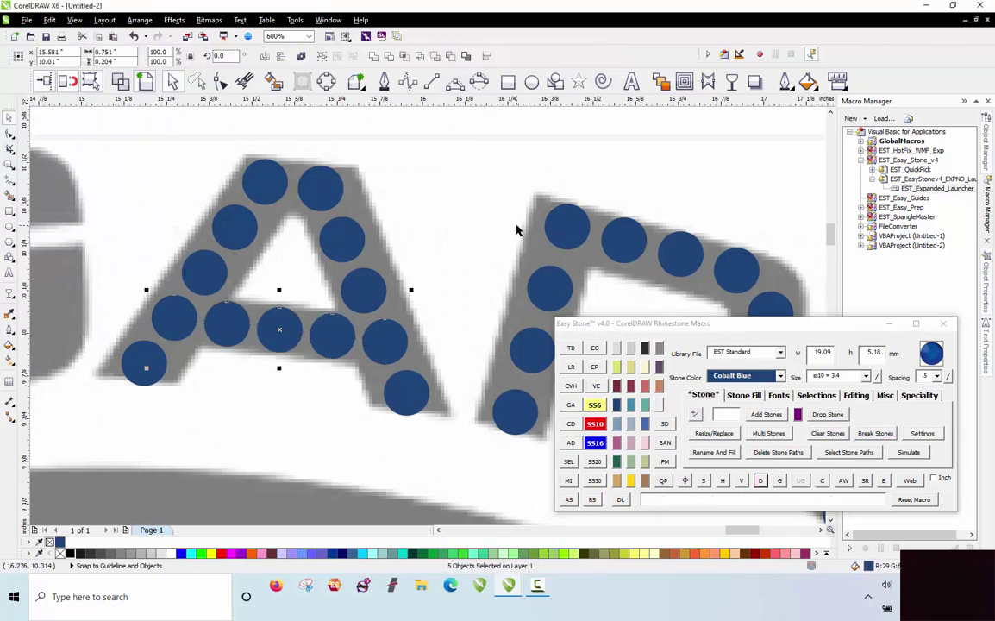
{"action": "left_click", "coordinate": [473, 226]}
Copy an ss10 Cobalt Blue stone from the A onto the O and position it in the O's upper-left corner.
{"action": "scroll", "coordinate": [473, 224], "scroll_direction": "down", "scroll_amount": 1}
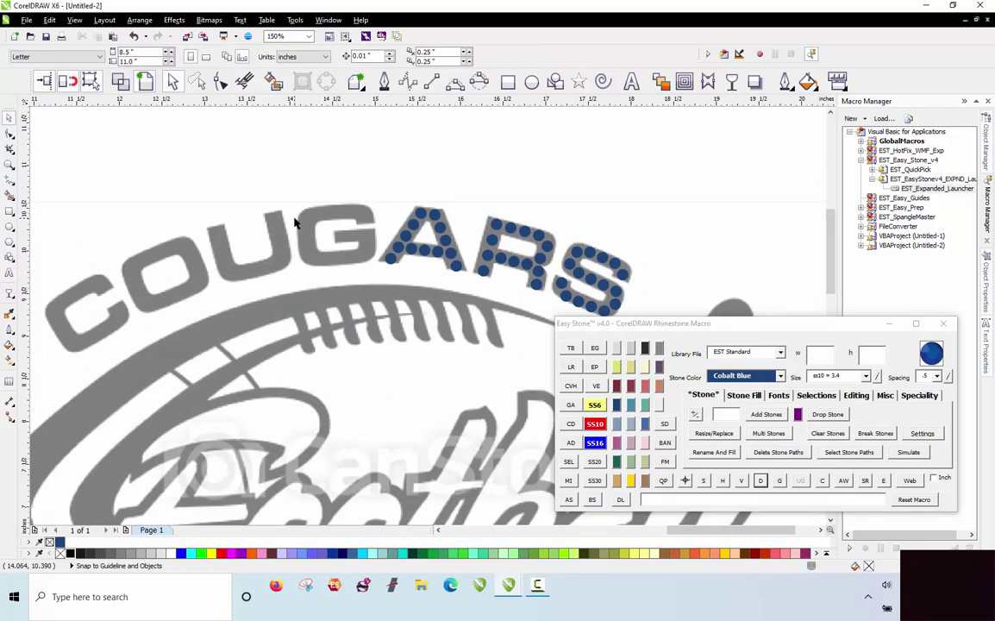
{"action": "scroll", "coordinate": [295, 221], "scroll_direction": "up", "scroll_amount": 1}
{"action": "scroll", "coordinate": [345, 223], "scroll_direction": "down", "scroll_amount": 1}
{"action": "scroll", "coordinate": [493, 206], "scroll_direction": "up", "scroll_amount": 2}
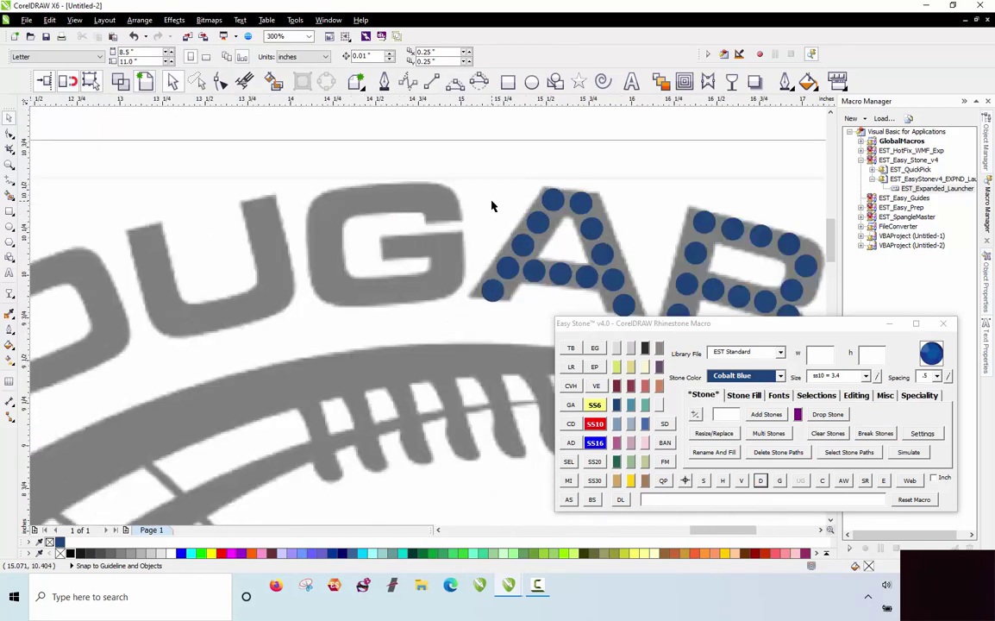
{"action": "scroll", "coordinate": [614, 207], "scroll_direction": "down", "scroll_amount": 2}
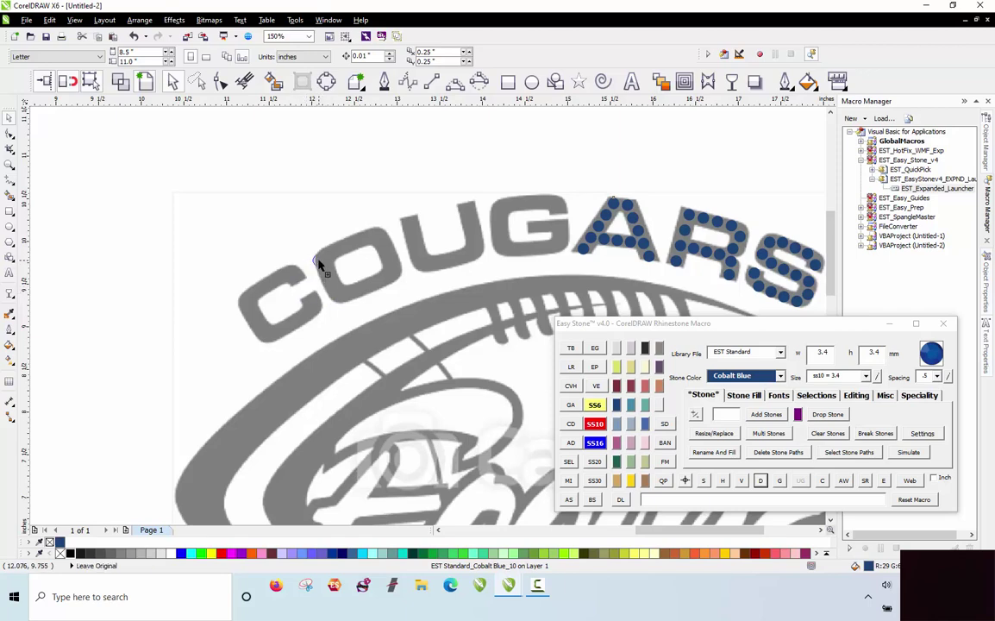
{"action": "left_click_drag", "start_coordinate": [320, 265], "coordinate": [321, 257]}
{"action": "scroll", "coordinate": [341, 257], "scroll_direction": "up", "scroll_amount": 2}
{"action": "scroll", "coordinate": [245, 248], "scroll_direction": "down", "scroll_amount": 2}
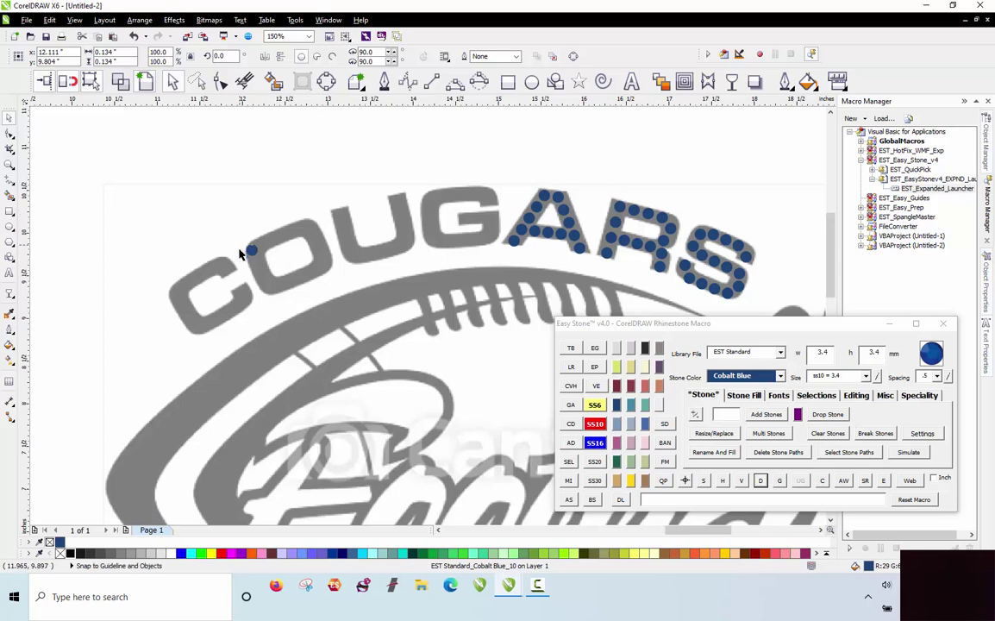
{"action": "scroll", "coordinate": [245, 248], "scroll_direction": "up", "scroll_amount": 3}
{"action": "left_click_drag", "start_coordinate": [303, 248], "coordinate": [299, 251]}
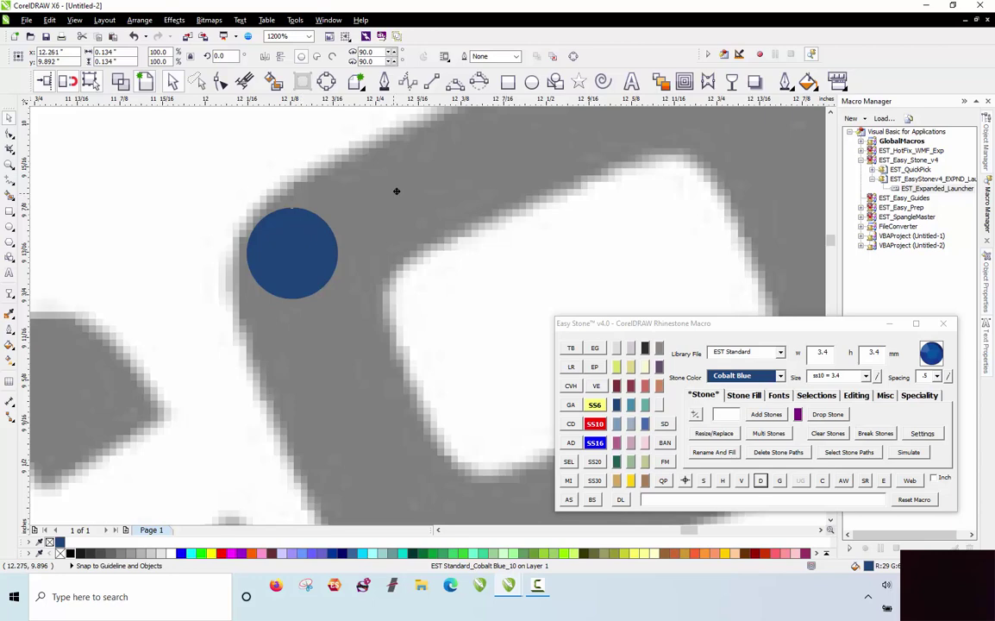
Place five stone copies along the O's top stroke and around its upper-right corner.
{"action": "left_click_drag", "start_coordinate": [396, 191], "coordinate": [396, 188]}
{"action": "left_click", "coordinate": [506, 140]}
{"action": "scroll", "coordinate": [507, 141], "scroll_direction": "down", "scroll_amount": 2}
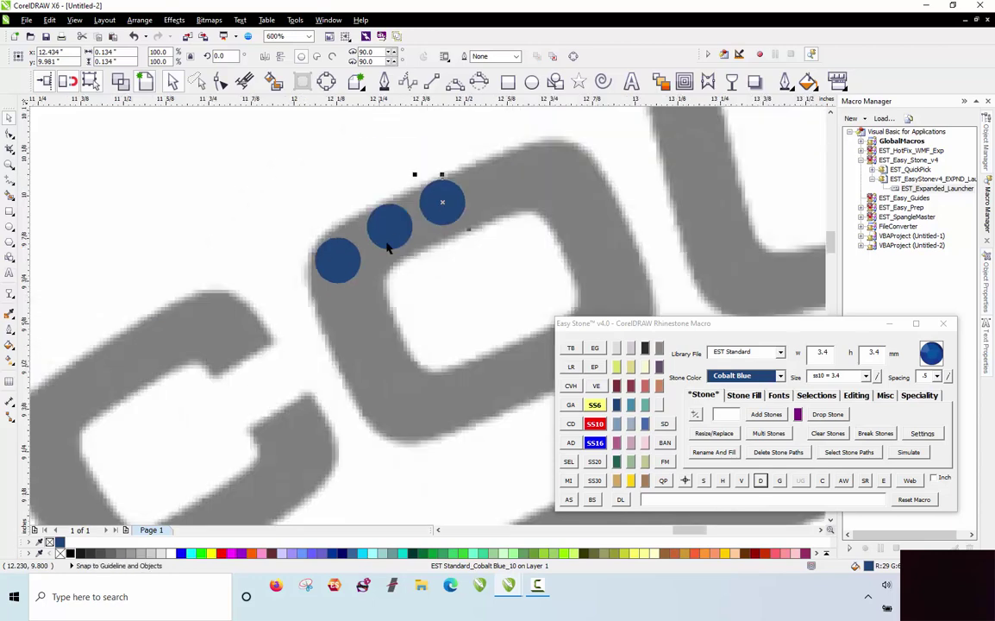
{"action": "scroll", "coordinate": [514, 184], "scroll_direction": "up", "scroll_amount": 2}
{"action": "left_click", "coordinate": [499, 181]}
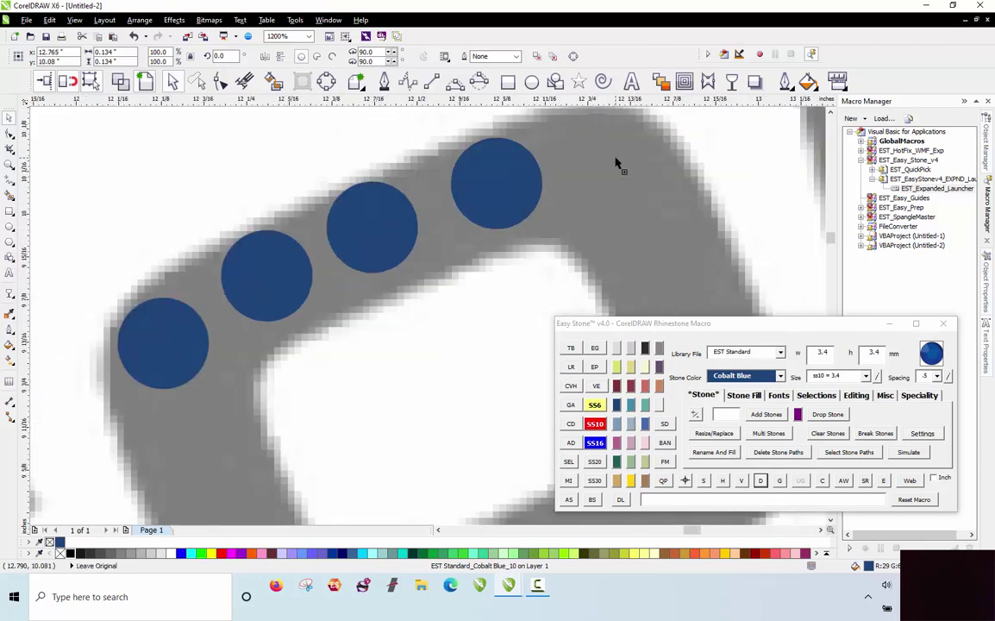
{"action": "left_click", "coordinate": [600, 162]}
{"action": "left_click", "coordinate": [662, 233]}
{"action": "scroll", "coordinate": [451, 163], "scroll_direction": "down", "scroll_amount": 2}
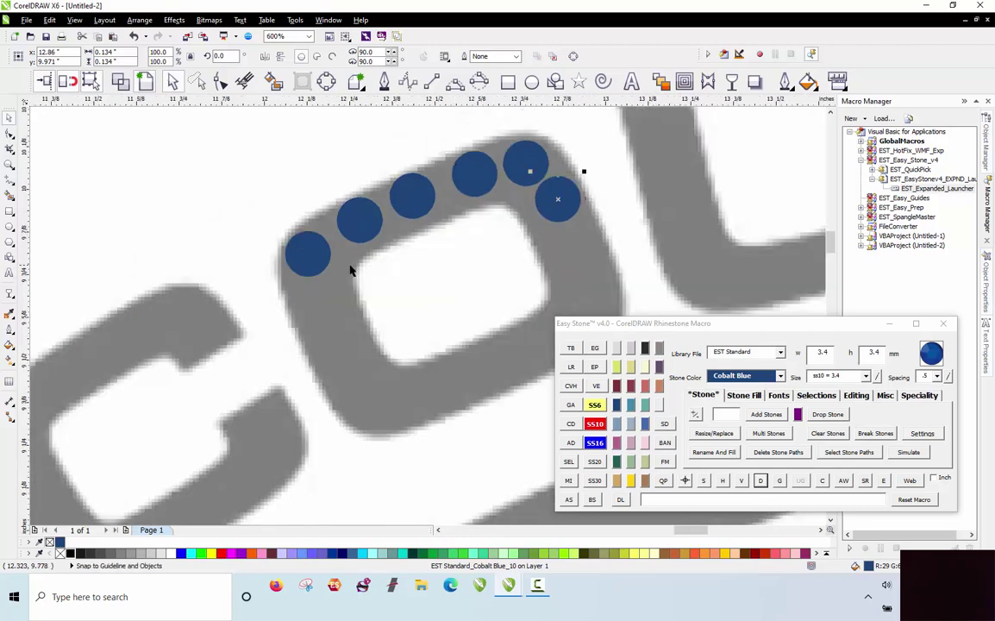
Place four stone copies down the O's left side and around its lower-left corner.
{"action": "scroll", "coordinate": [351, 271], "scroll_direction": "up", "scroll_amount": 2}
{"action": "left_click", "coordinate": [281, 363]}
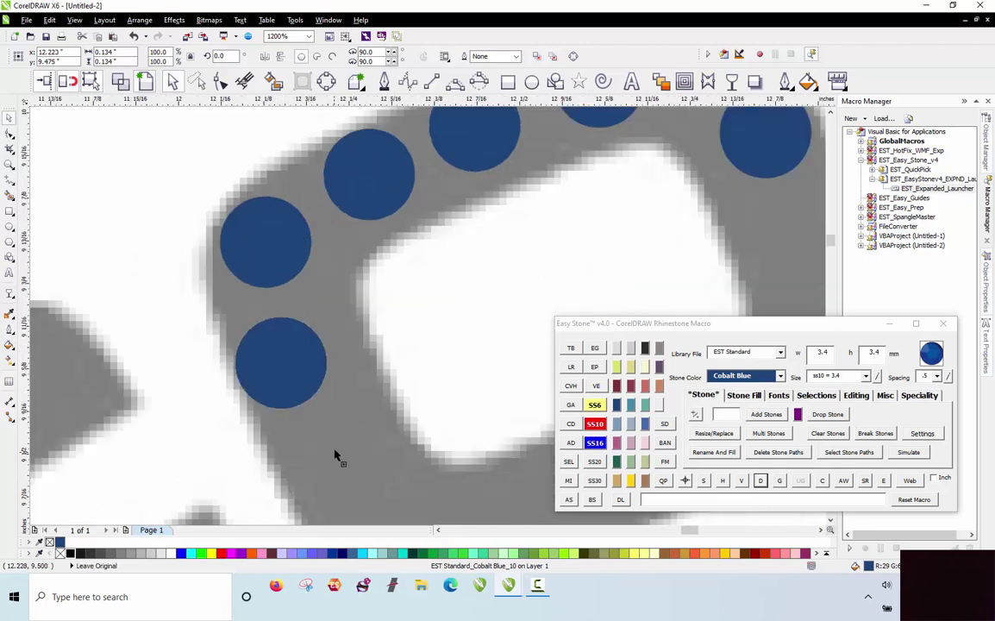
{"action": "left_click_drag", "start_coordinate": [334, 455], "coordinate": [334, 453]}
{"action": "scroll", "coordinate": [305, 268], "scroll_direction": "down", "scroll_amount": 1}
{"action": "scroll", "coordinate": [339, 425], "scroll_direction": "up", "scroll_amount": 1}
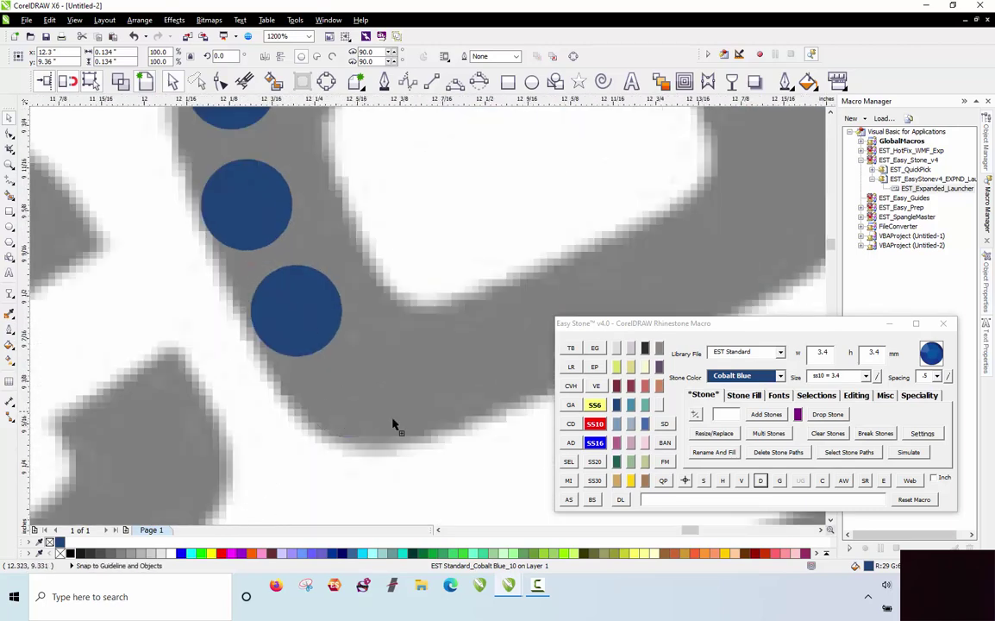
{"action": "left_click", "coordinate": [345, 392]}
{"action": "left_click", "coordinate": [464, 376]}
{"action": "scroll", "coordinate": [447, 327], "scroll_direction": "down", "scroll_amount": 1}
{"action": "scroll", "coordinate": [387, 341], "scroll_direction": "up", "scroll_amount": 1}
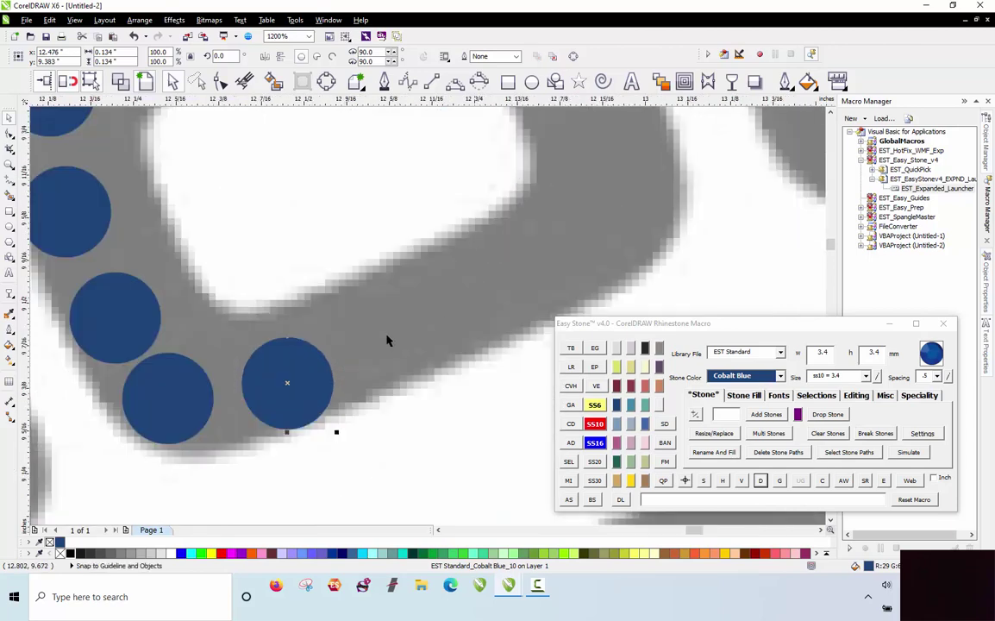
Place five stone copies down the O's right side and along its bottom stroke to close the ring.
{"action": "scroll", "coordinate": [387, 341], "scroll_direction": "down", "scroll_amount": 1}
{"action": "left_click", "coordinate": [484, 218]}
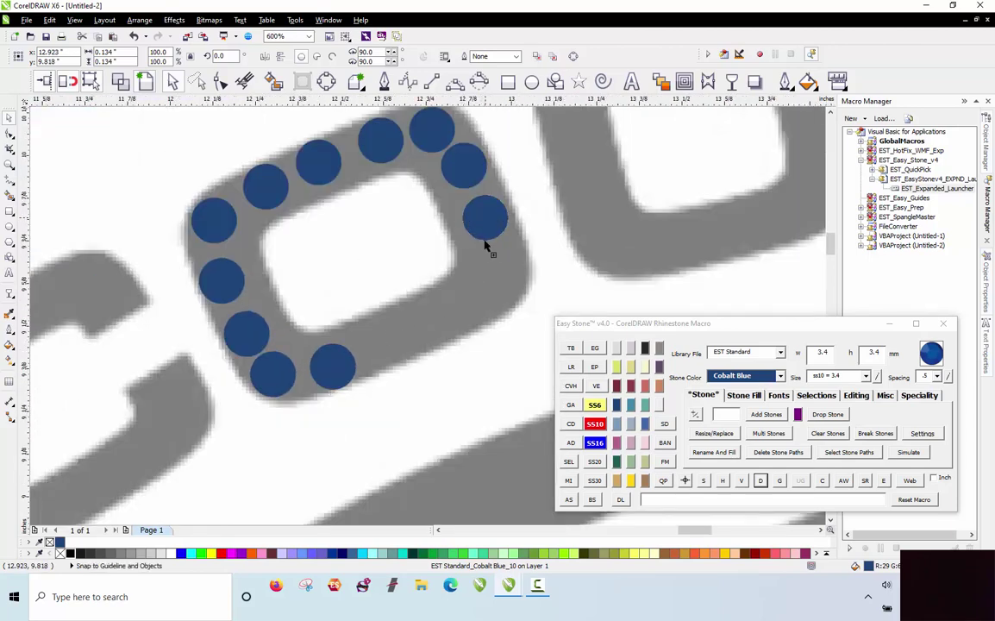
{"action": "left_click", "coordinate": [498, 276]}
{"action": "left_click", "coordinate": [469, 318]}
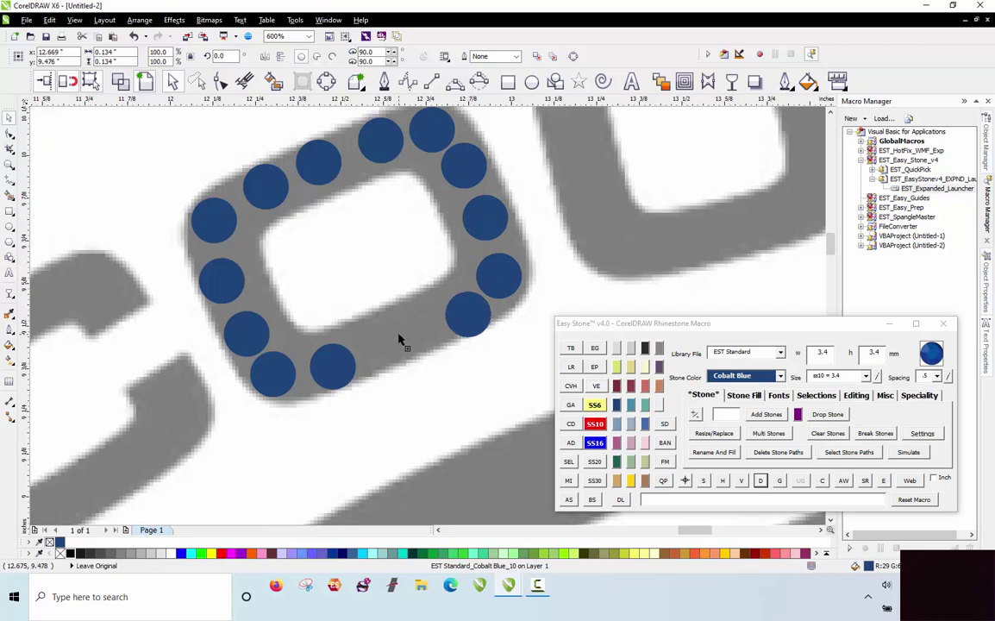
{"action": "left_click", "coordinate": [399, 343]}
{"action": "left_click", "coordinate": [363, 361]}
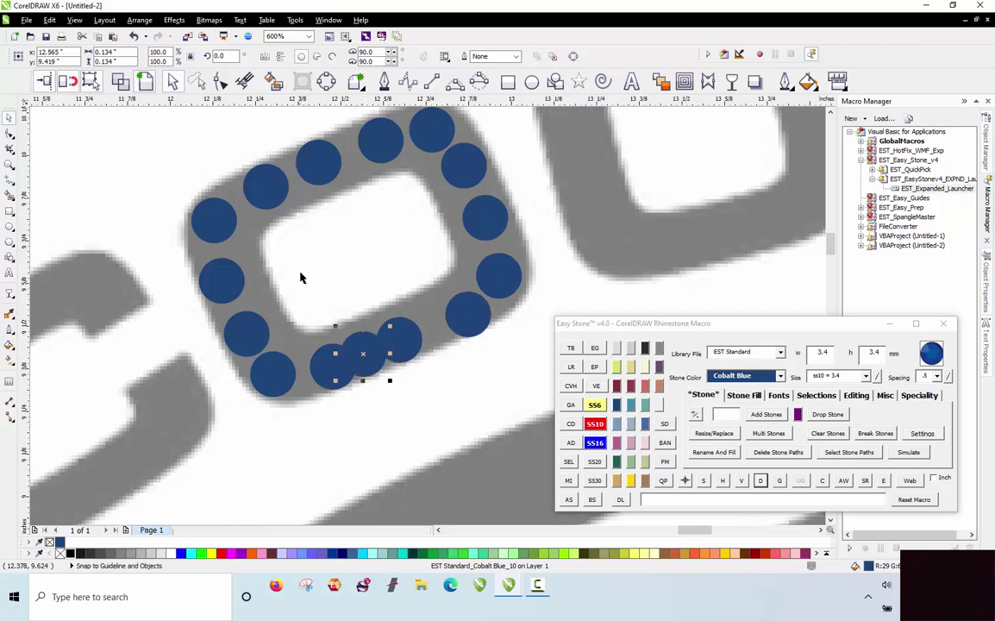
Select all the stones around the O and respace them evenly.
{"action": "scroll", "coordinate": [302, 271], "scroll_direction": "down", "scroll_amount": 1}
{"action": "left_click", "coordinate": [230, 207]}
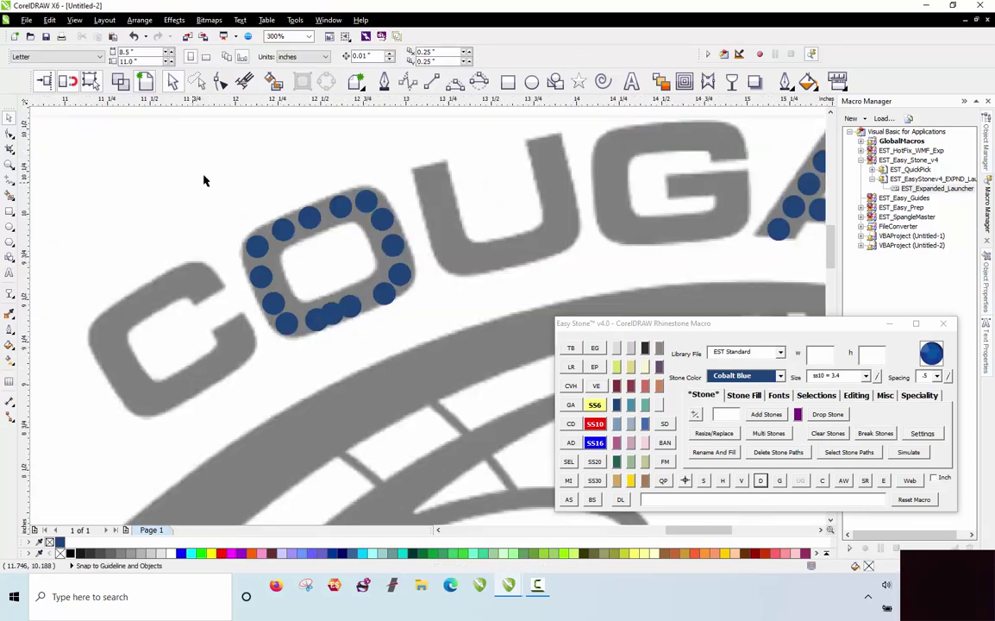
{"action": "left_click_drag", "start_coordinate": [191, 182], "coordinate": [469, 198]}
{"action": "left_click_drag", "start_coordinate": [444, 134], "coordinate": [229, 371]}
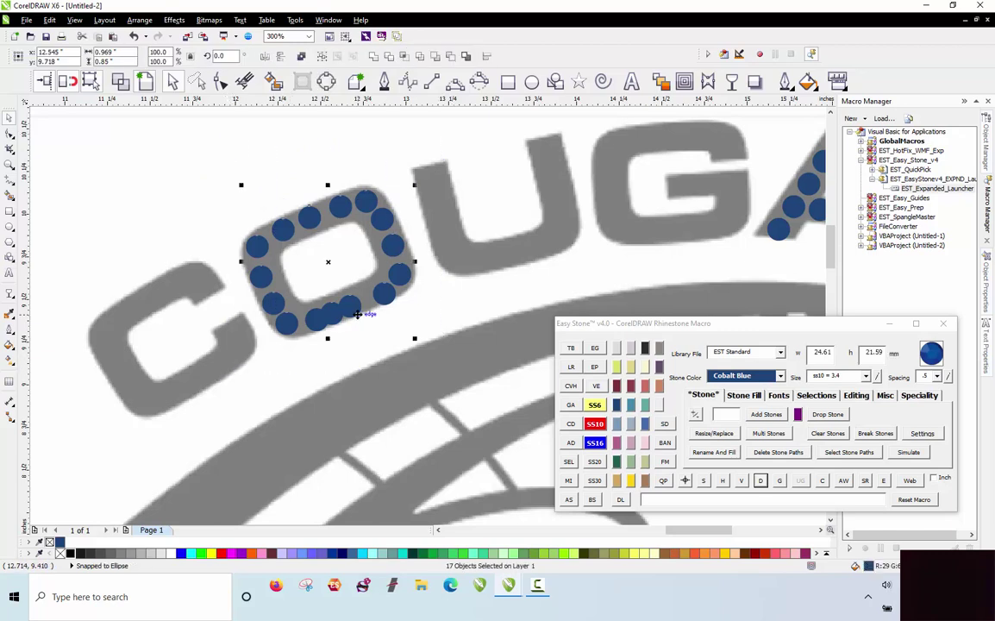
{"action": "left_click", "coordinate": [761, 483]}
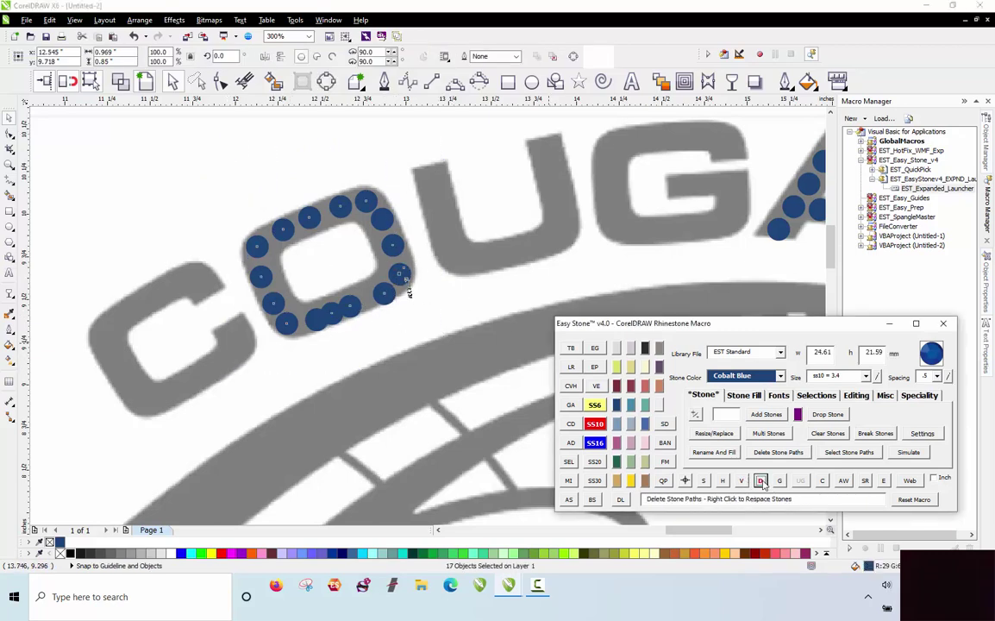
Respace the O's stones along their path as a ring of 15, and delete the stone path.
{"action": "right_click", "coordinate": [762, 483]}
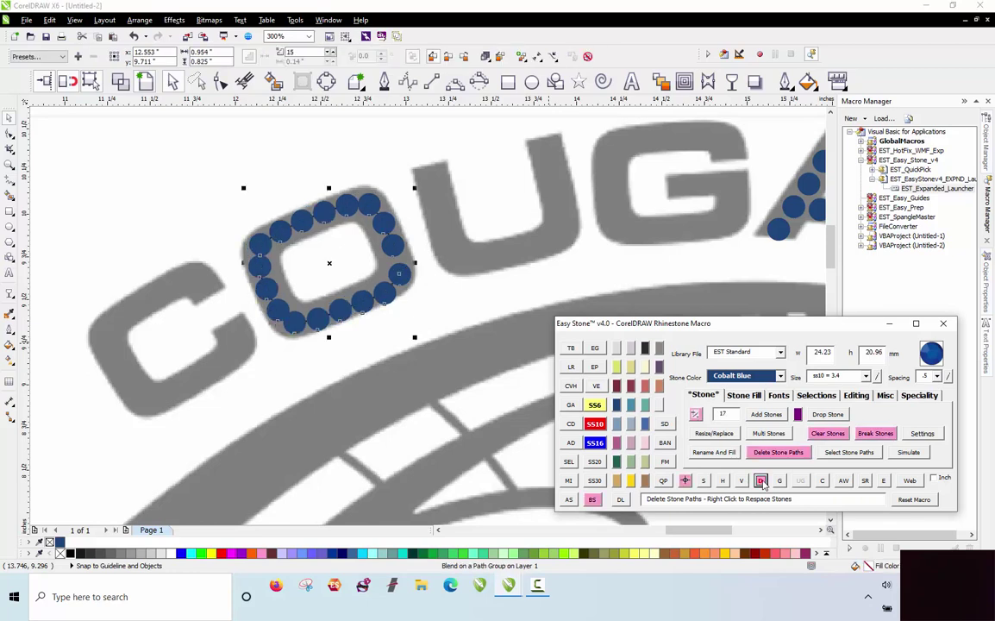
{"action": "left_click", "coordinate": [687, 482]}
{"action": "left_click", "coordinate": [685, 481]}
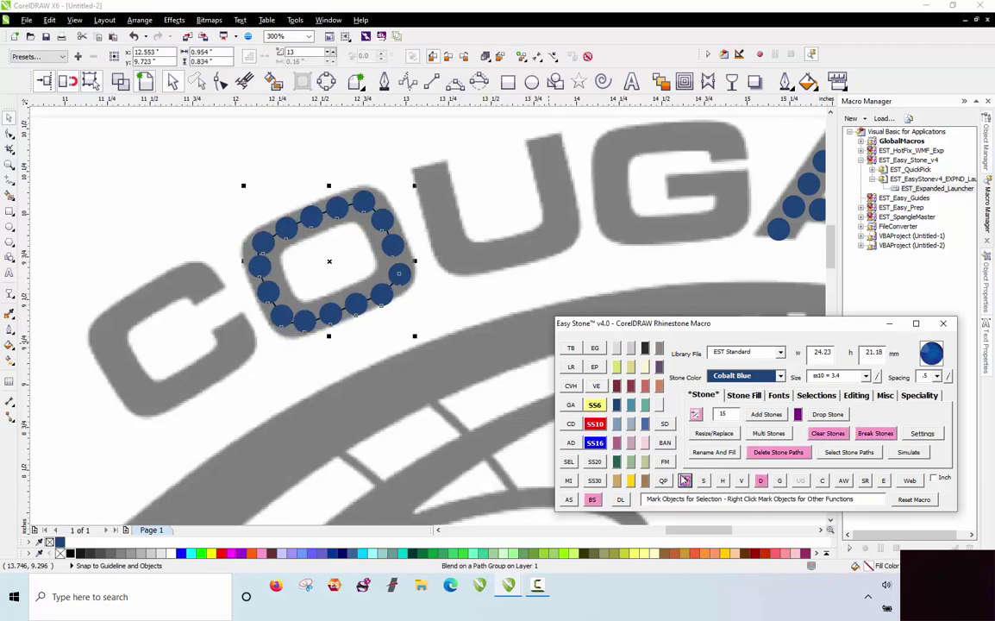
{"action": "left_click", "coordinate": [763, 482]}
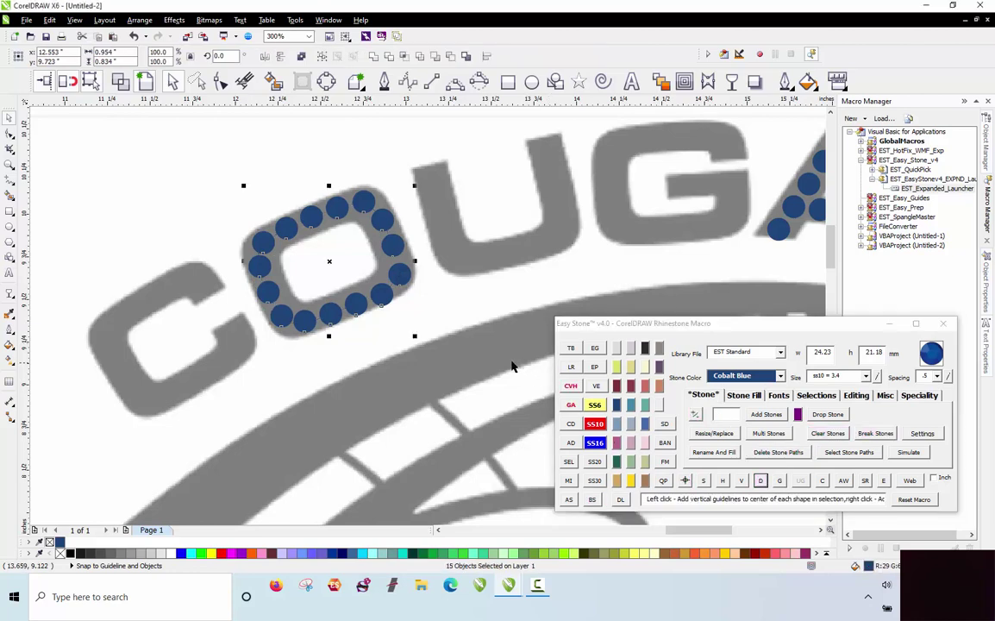
Nudge the two stones at the O's upper-left corner so they follow the rounded corner more closely.
{"action": "scroll", "coordinate": [278, 256], "scroll_direction": "up", "scroll_amount": 4}
{"action": "left_click_drag", "start_coordinate": [301, 284], "coordinate": [301, 275]}
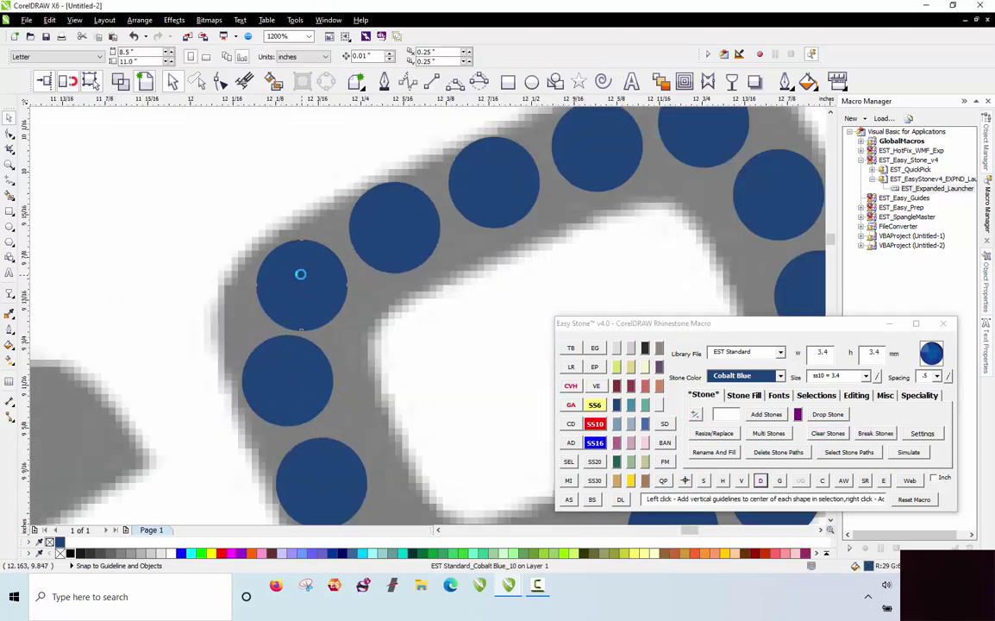
{"action": "left_click_drag", "start_coordinate": [297, 344], "coordinate": [294, 347]}
{"action": "left_click", "coordinate": [297, 283]}
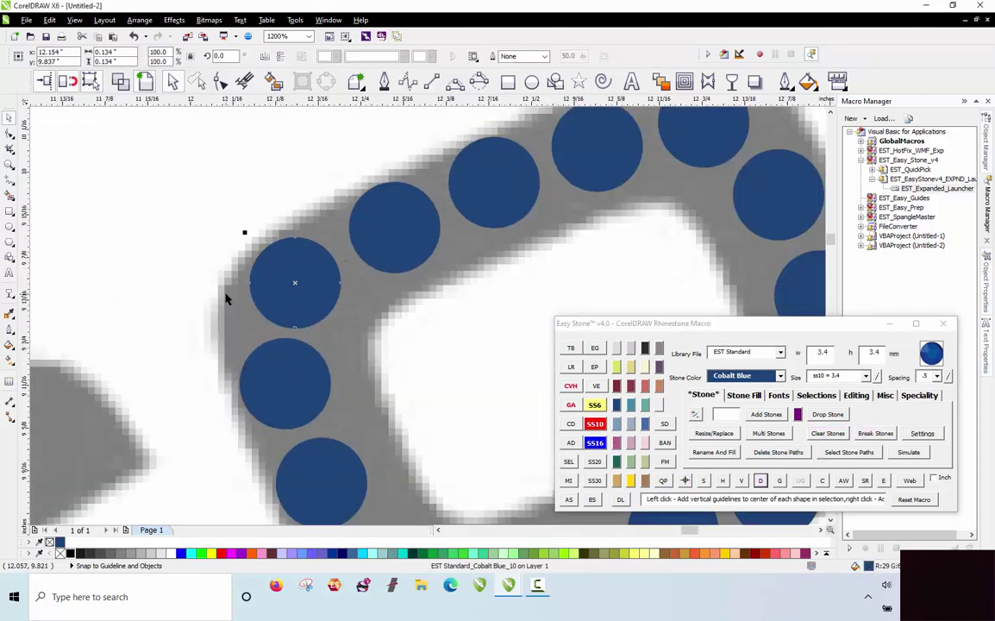
{"action": "scroll", "coordinate": [255, 285], "scroll_direction": "down", "scroll_amount": 2}
{"action": "scroll", "coordinate": [367, 207], "scroll_direction": "up", "scroll_amount": 1}
{"action": "scroll", "coordinate": [287, 200], "scroll_direction": "down", "scroll_amount": 1}
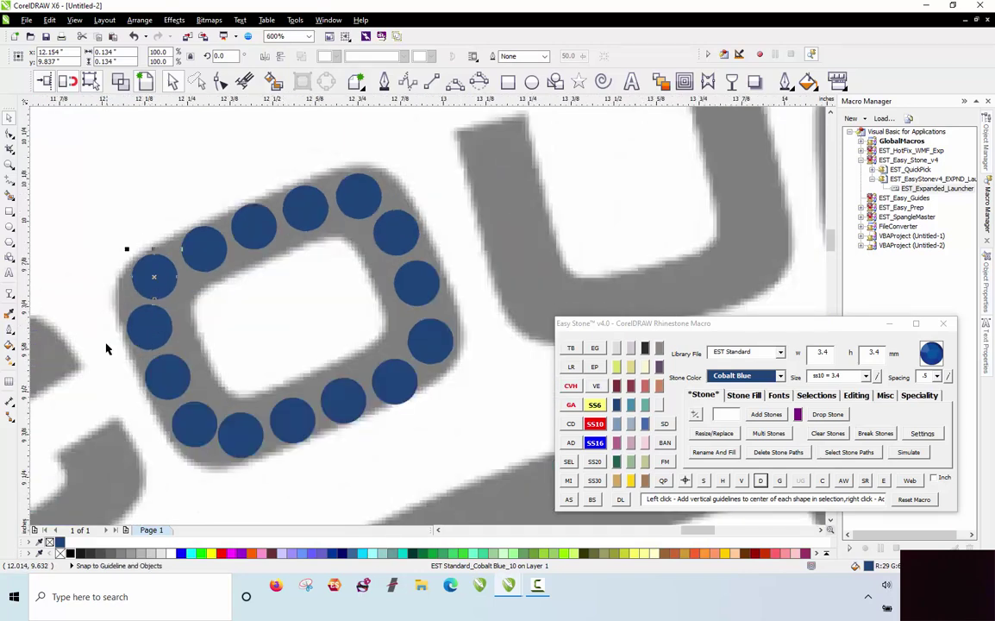
{"action": "scroll", "coordinate": [108, 280], "scroll_direction": "up", "scroll_amount": 1}
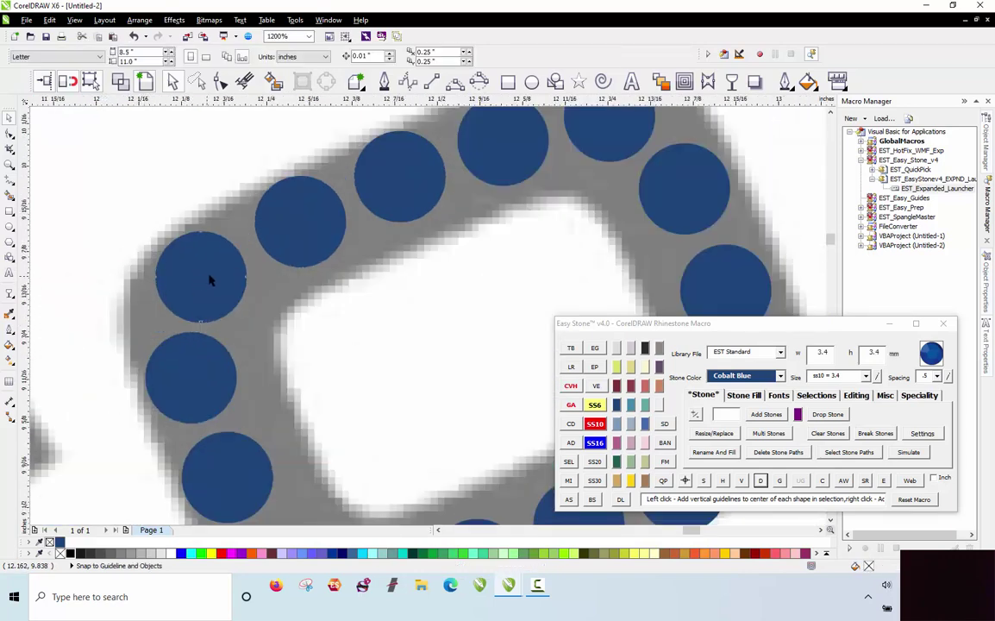
{"action": "left_click_drag", "start_coordinate": [211, 278], "coordinate": [226, 272]}
{"action": "left_click", "coordinate": [216, 354]}
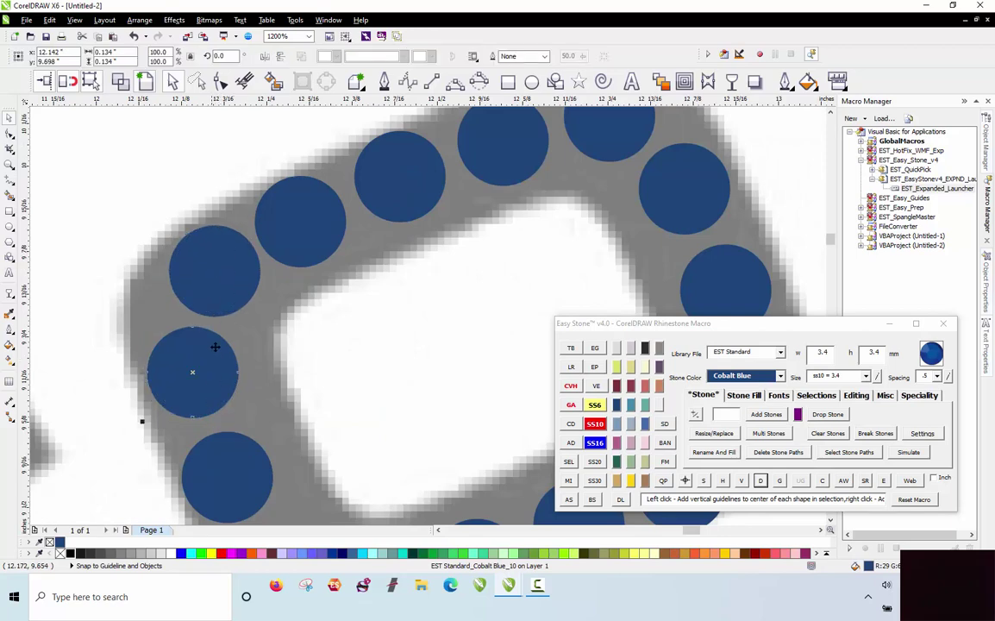
Shift the stones around the O's upper-right corner so they follow the curve inside the gray stroke.
{"action": "scroll", "coordinate": [168, 290], "scroll_direction": "down", "scroll_amount": 1}
{"action": "scroll", "coordinate": [411, 199], "scroll_direction": "up", "scroll_amount": 1}
{"action": "left_click", "coordinate": [357, 232]}
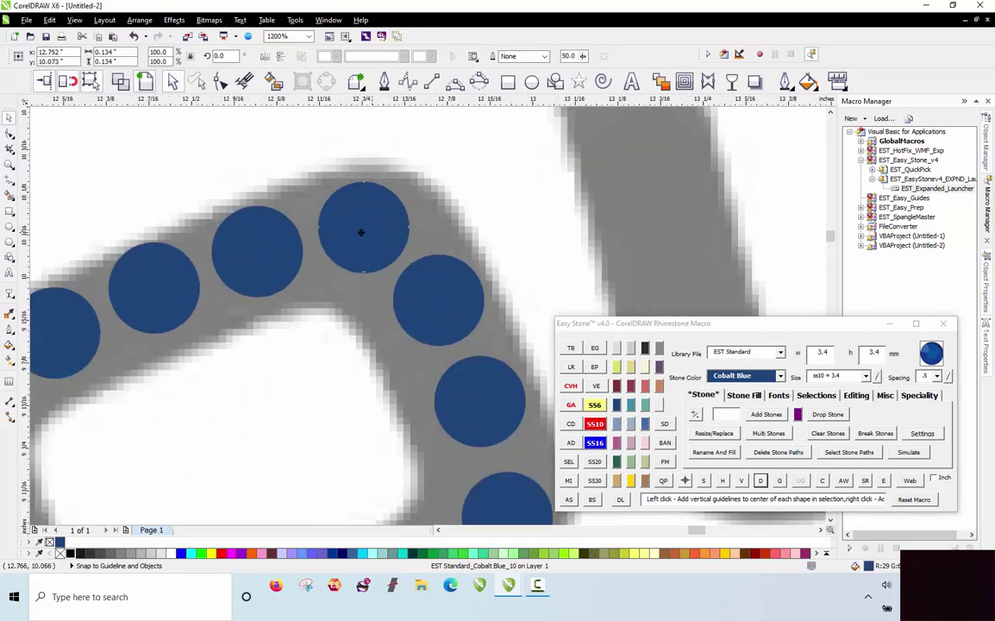
{"action": "left_click_drag", "start_coordinate": [360, 231], "coordinate": [328, 238]}
{"action": "left_click_drag", "start_coordinate": [438, 290], "coordinate": [421, 272]}
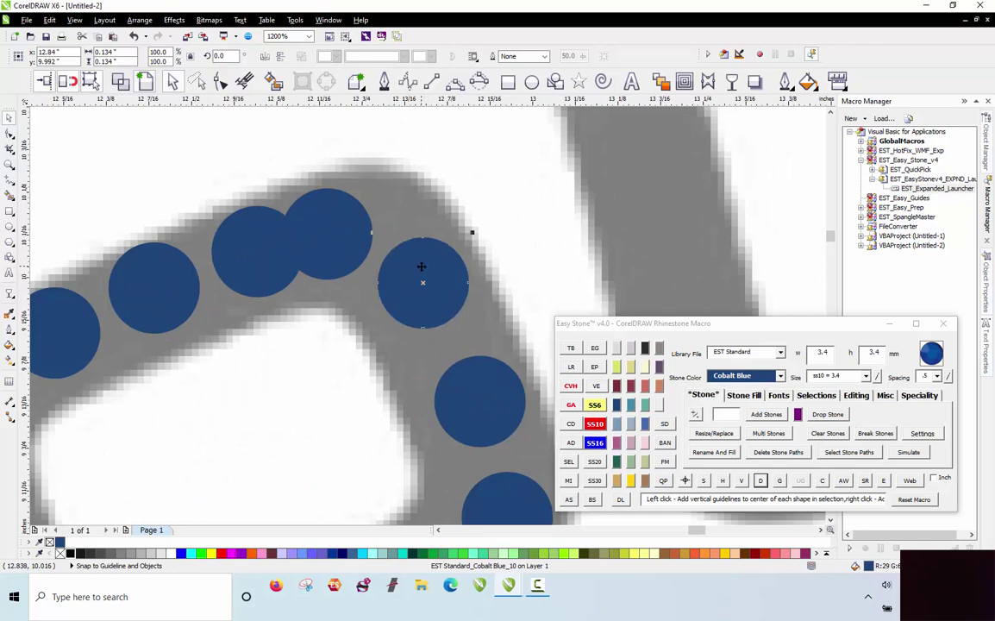
{"action": "left_click_drag", "start_coordinate": [351, 243], "coordinate": [355, 229]}
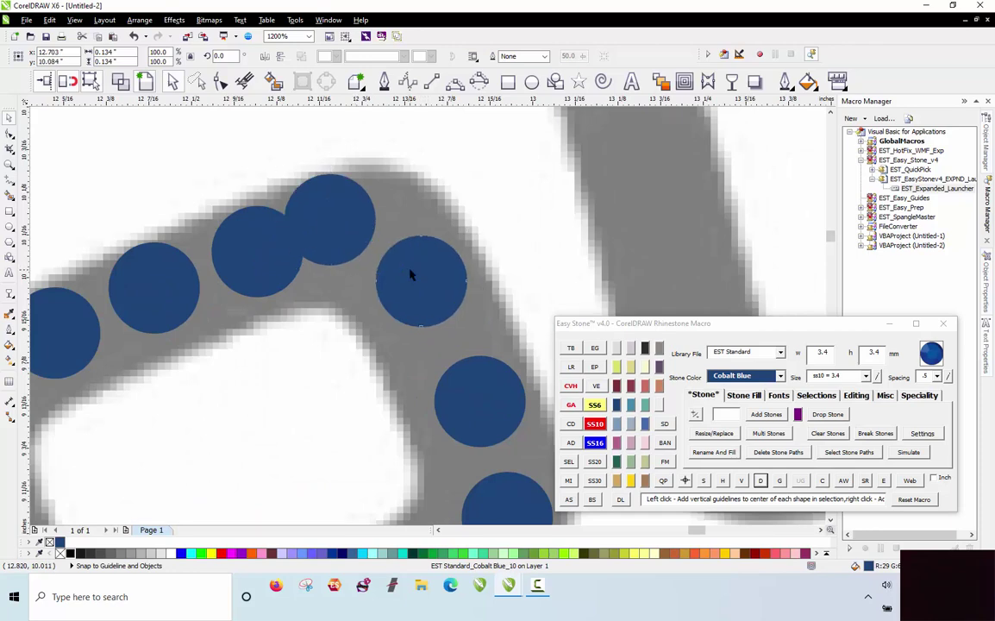
{"action": "left_click_drag", "start_coordinate": [411, 271], "coordinate": [359, 284]}
Reposition the stones at the O's lower-right and lower-left corners so they sit centered in the gray stroke.
{"action": "scroll", "coordinate": [209, 153], "scroll_direction": "down", "scroll_amount": 1}
{"action": "scroll", "coordinate": [258, 168], "scroll_direction": "down", "scroll_amount": 3}
{"action": "scroll", "coordinate": [304, 231], "scroll_direction": "up", "scroll_amount": 4}
{"action": "left_click_drag", "start_coordinate": [338, 407], "coordinate": [314, 368]}
{"action": "scroll", "coordinate": [420, 299], "scroll_direction": "down", "scroll_amount": 2}
{"action": "scroll", "coordinate": [311, 358], "scroll_direction": "up", "scroll_amount": 2}
{"action": "left_click_drag", "start_coordinate": [235, 342], "coordinate": [229, 336]}
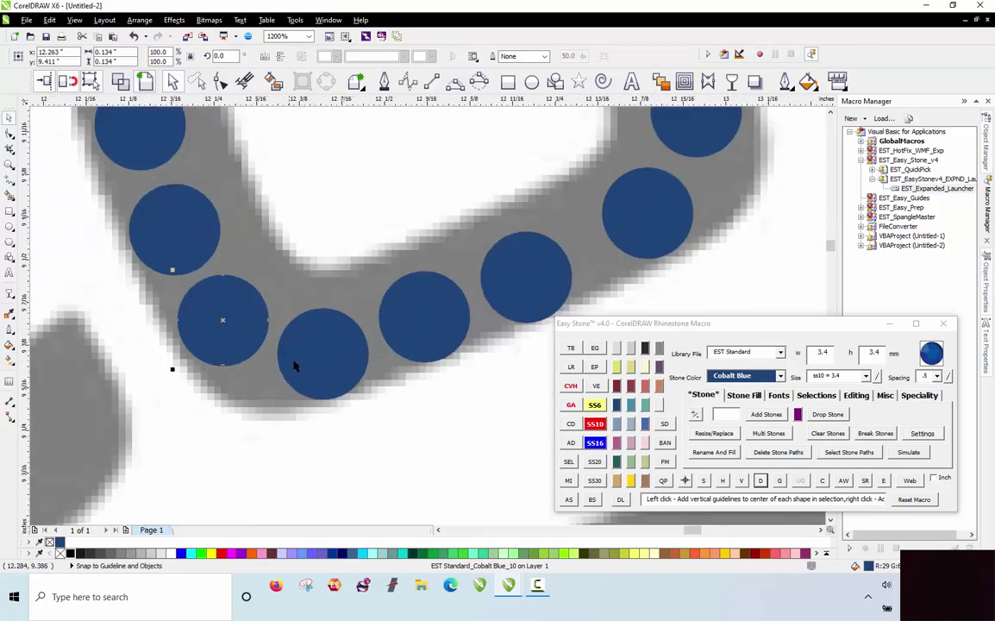
{"action": "left_click_drag", "start_coordinate": [302, 360], "coordinate": [302, 363]}
{"action": "scroll", "coordinate": [302, 364], "scroll_direction": "down", "scroll_amount": 1}
{"action": "left_click", "coordinate": [265, 416]}
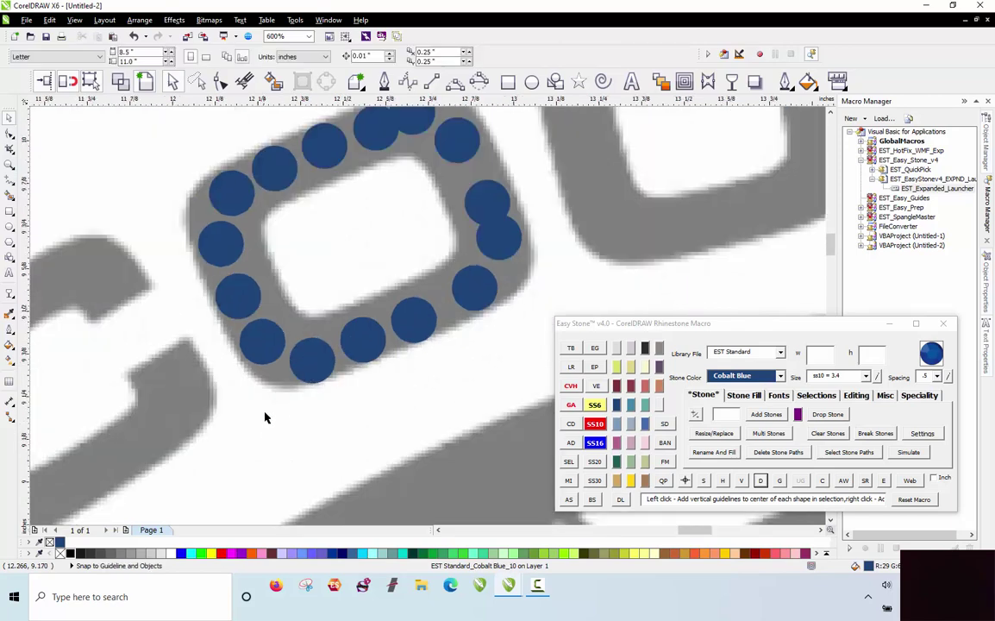
Select the six stones from the O's lower-left corner along its bottom stroke to the right side and respace them evenly.
{"action": "left_click", "coordinate": [272, 354]}
{"action": "left_click", "coordinate": [323, 374], "text": "shift"}
{"action": "left_click", "coordinate": [369, 347], "text": "shift"}
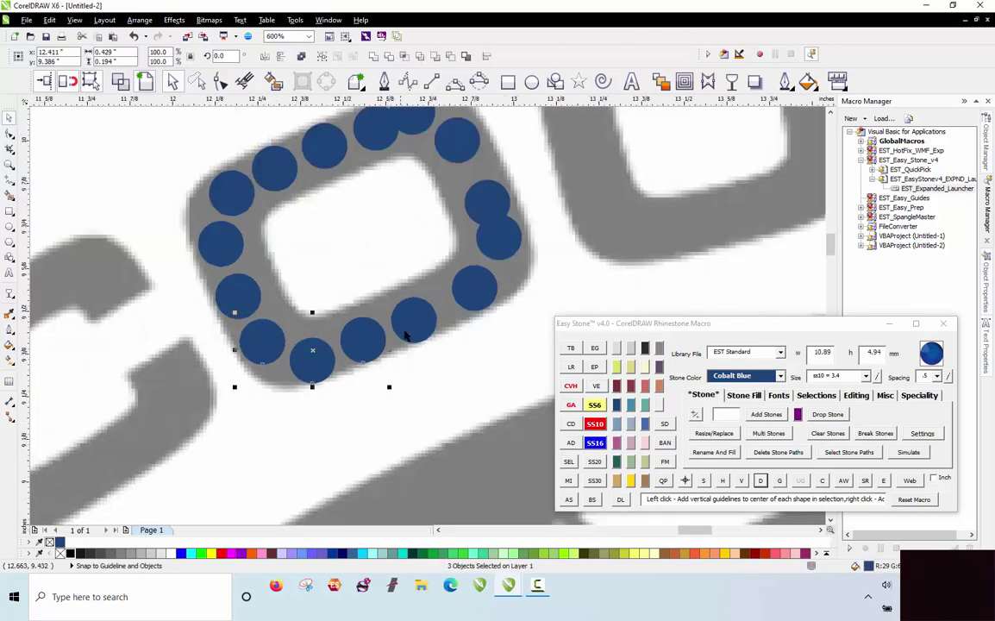
{"action": "left_click", "coordinate": [472, 289], "text": "shift"}
{"action": "left_click", "coordinate": [499, 235], "text": "shift"}
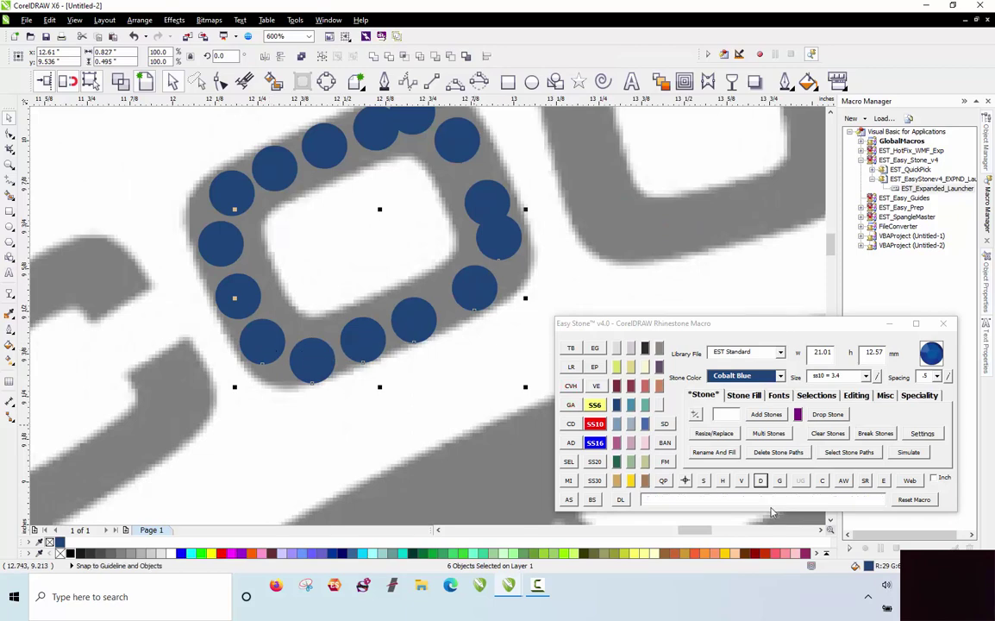
{"action": "left_click", "coordinate": [761, 481]}
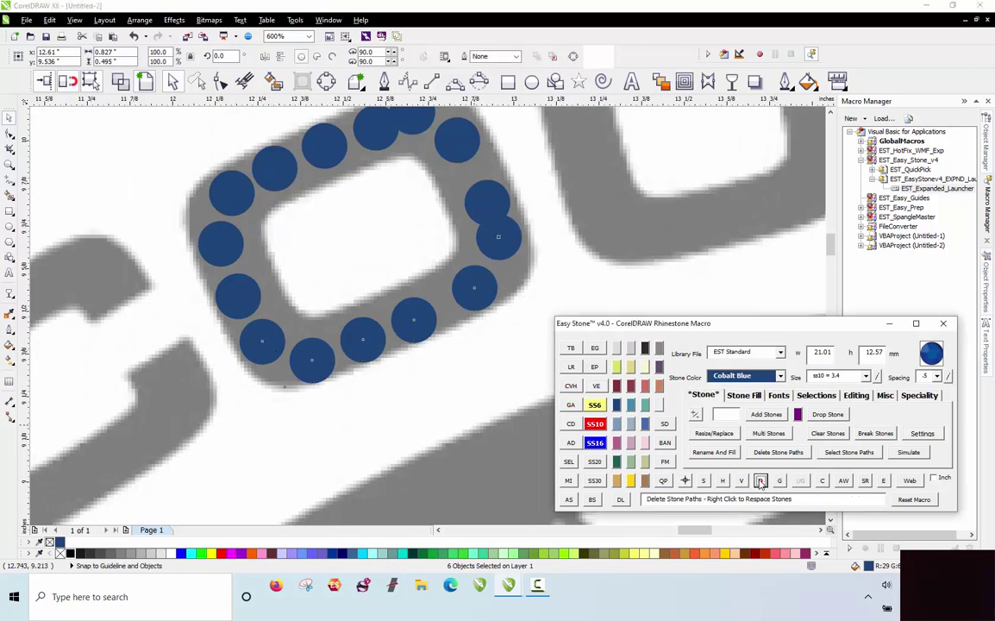
{"action": "left_click", "coordinate": [306, 420]}
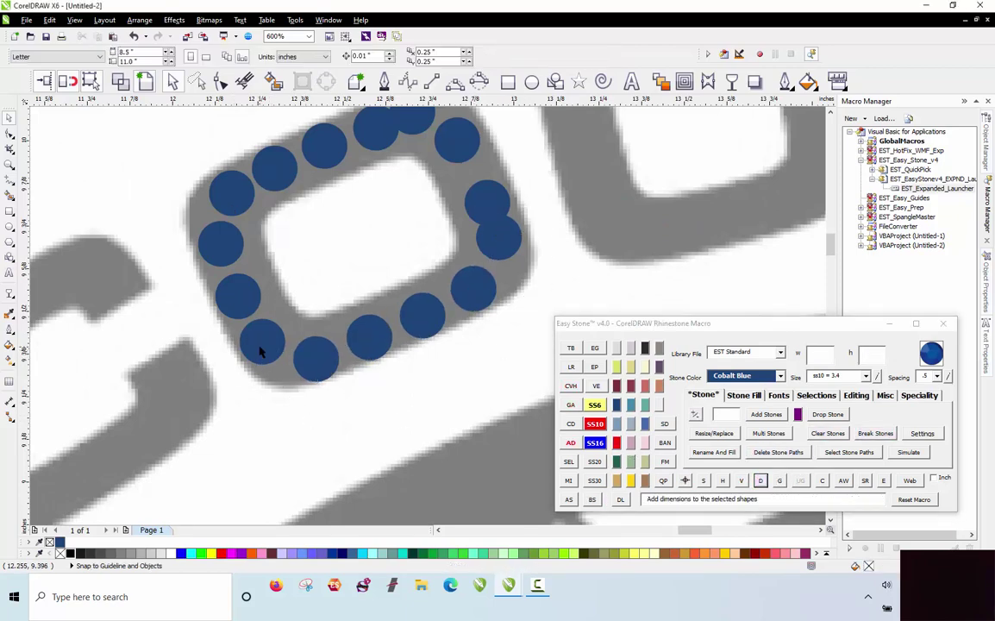
Select the eleven stones from the O's lower-left corner over its top to the right side and respace them evenly.
{"action": "left_click", "coordinate": [229, 256]}
{"action": "scroll", "coordinate": [220, 250], "scroll_direction": "down", "scroll_amount": 2}
{"action": "scroll", "coordinate": [243, 238], "scroll_direction": "up", "scroll_amount": 2}
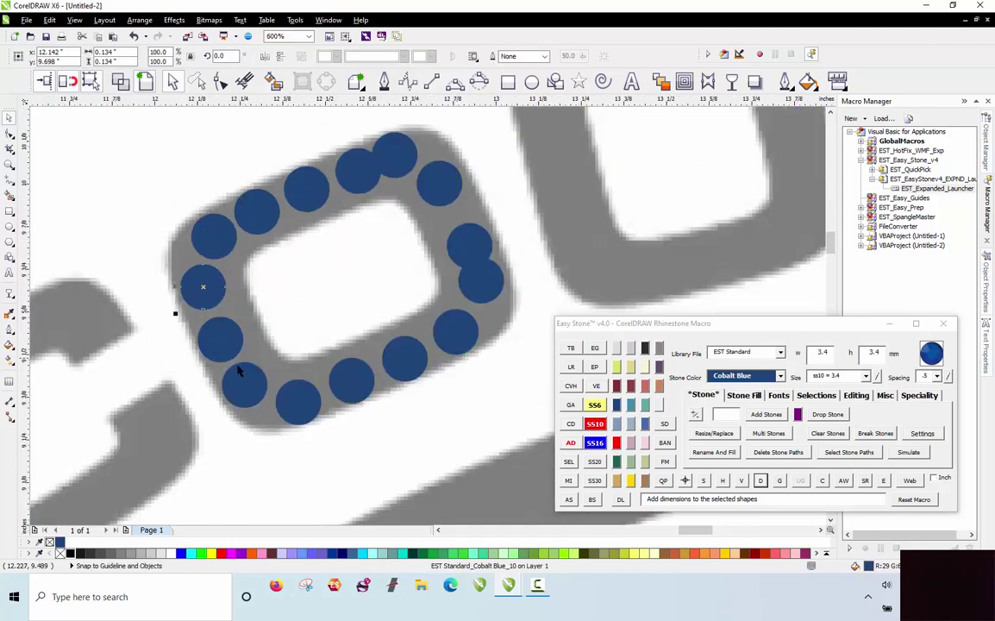
{"action": "left_click", "coordinate": [220, 341], "text": "shift"}
{"action": "left_click", "coordinate": [270, 211], "text": "shift"}
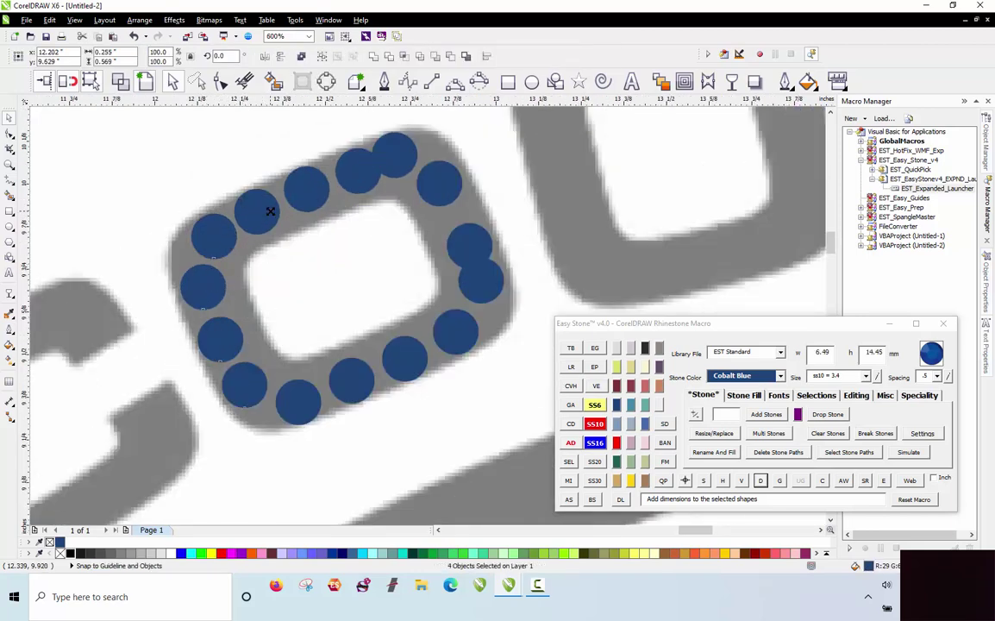
{"action": "left_click", "coordinate": [311, 191], "text": "shift"}
{"action": "left_click", "coordinate": [358, 169], "text": "shift"}
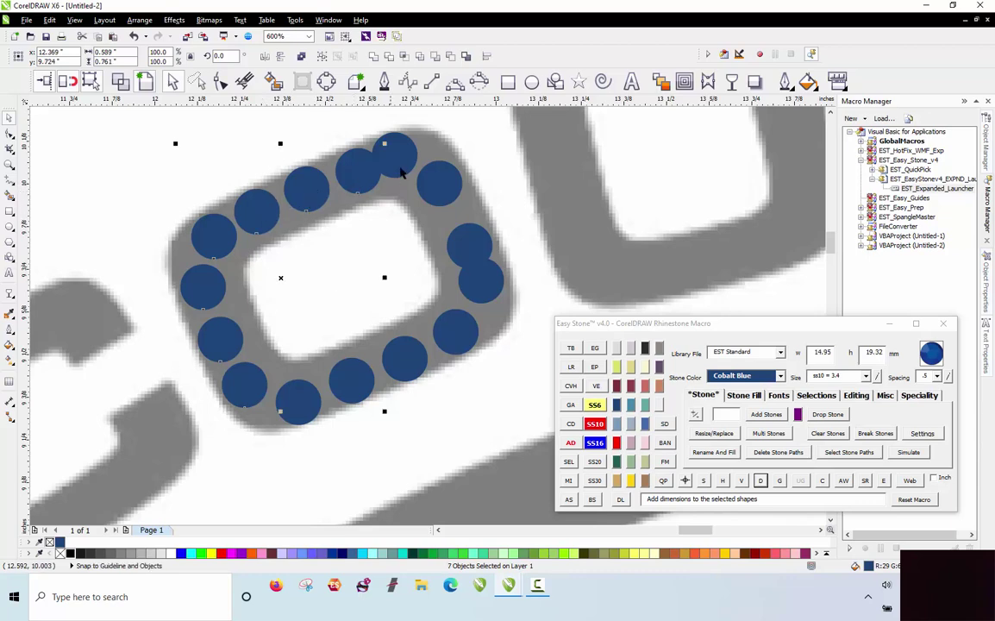
{"action": "left_click", "coordinate": [395, 157], "text": "shift"}
{"action": "left_click", "coordinate": [438, 188], "text": "shift"}
{"action": "left_click", "coordinate": [468, 248], "text": "shift"}
{"action": "left_click", "coordinate": [479, 277], "text": "shift"}
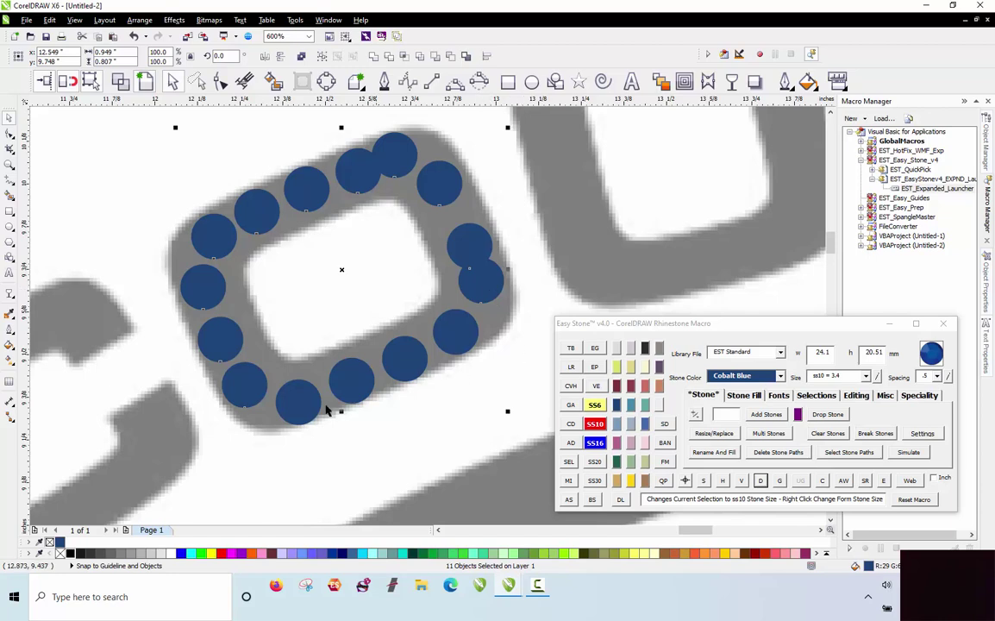
{"action": "left_click", "coordinate": [744, 484]}
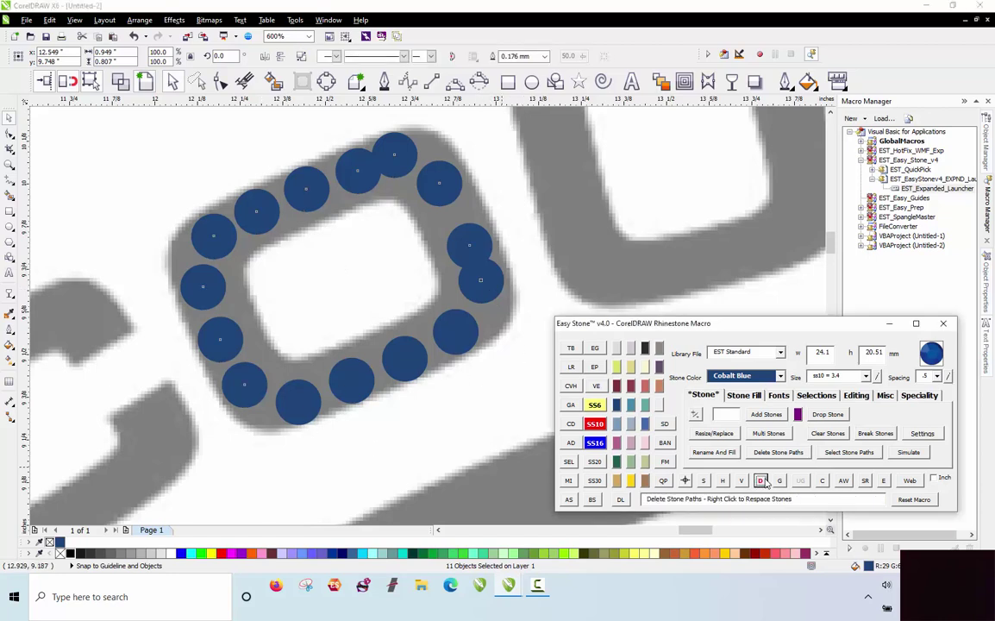
{"action": "right_click", "coordinate": [764, 483]}
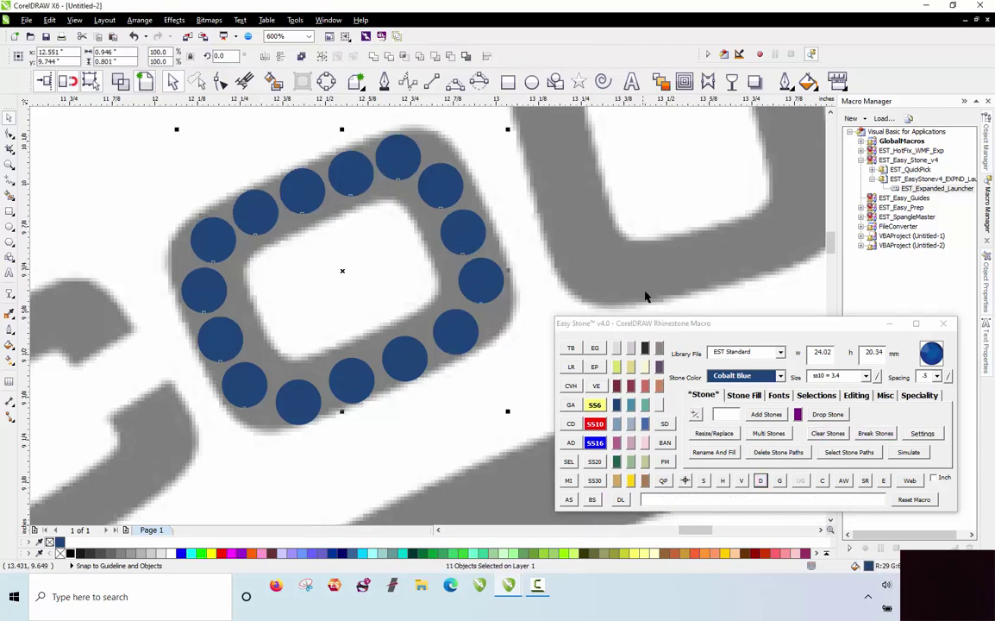
{"action": "key", "text": "Escape"}
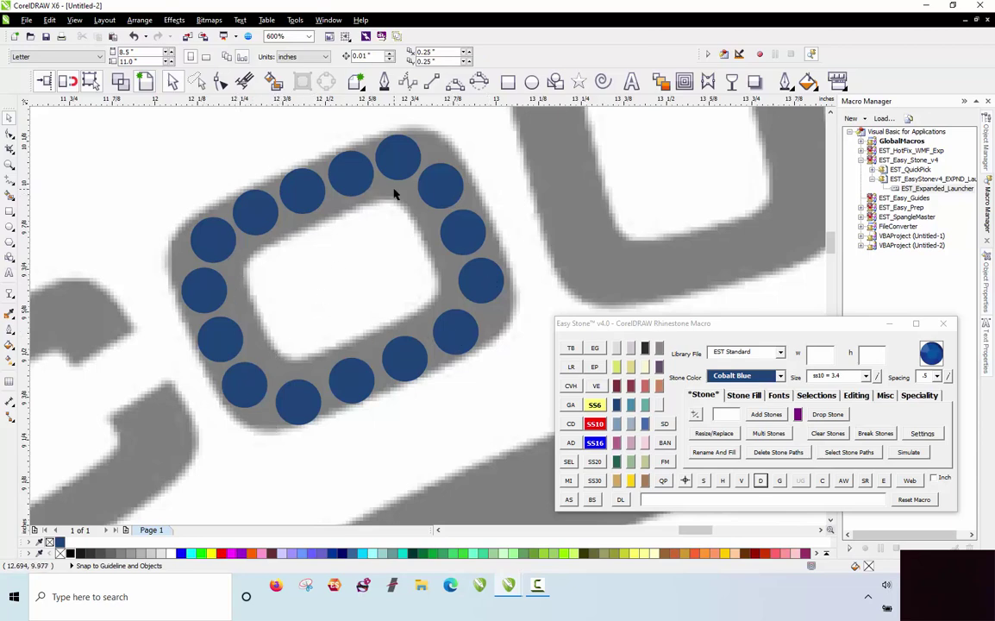
Select all 15 stones of the finished O and place a copy of the ring over the letter C.
{"action": "scroll", "coordinate": [394, 194], "scroll_direction": "down", "scroll_amount": 1}
{"action": "scroll", "coordinate": [379, 291], "scroll_direction": "down", "scroll_amount": 1}
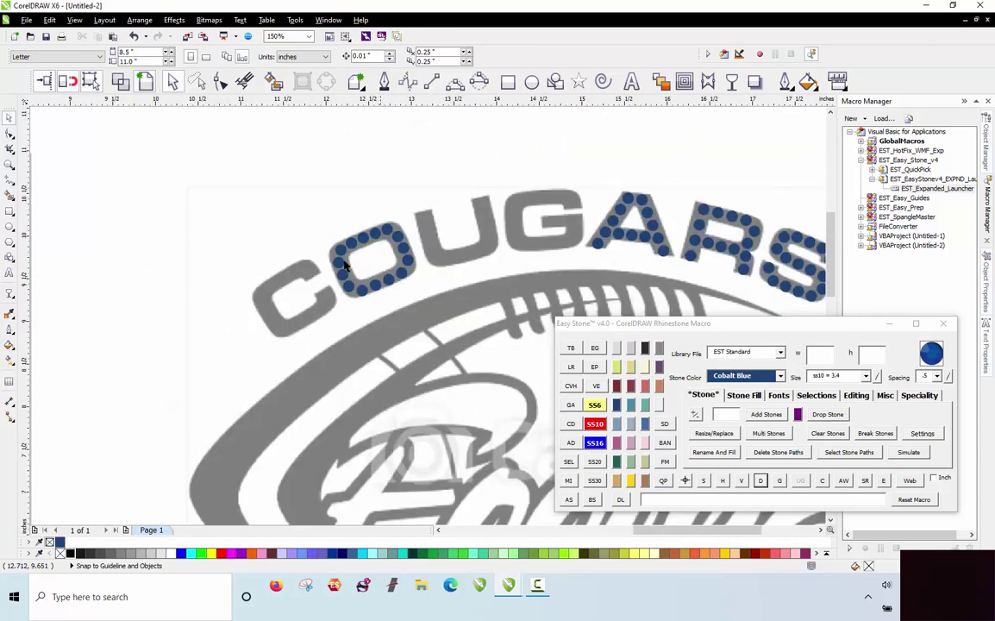
{"action": "scroll", "coordinate": [343, 266], "scroll_direction": "up", "scroll_amount": 1}
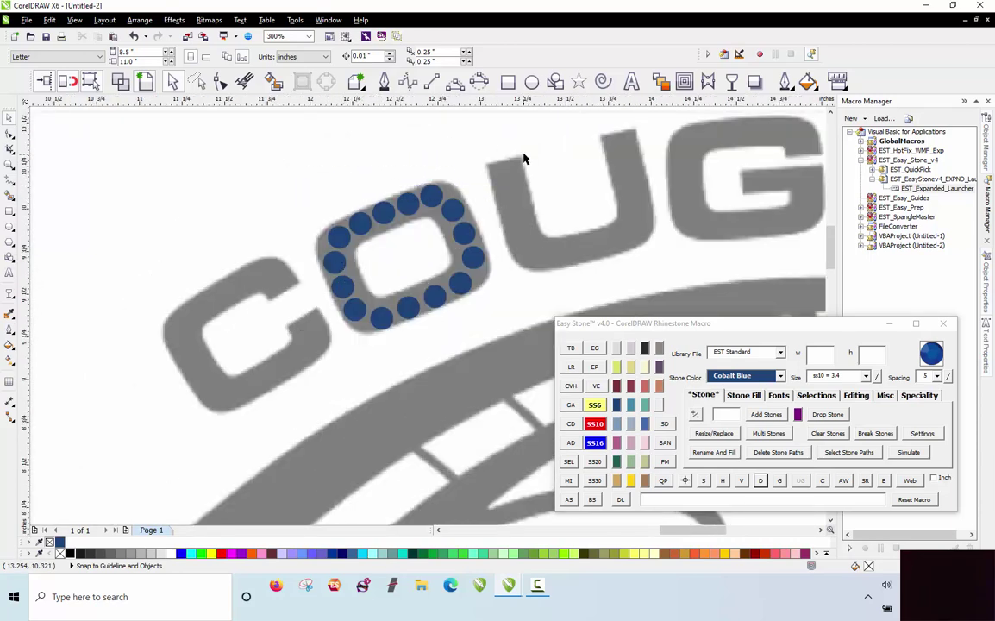
{"action": "left_click_drag", "start_coordinate": [525, 156], "coordinate": [308, 341]}
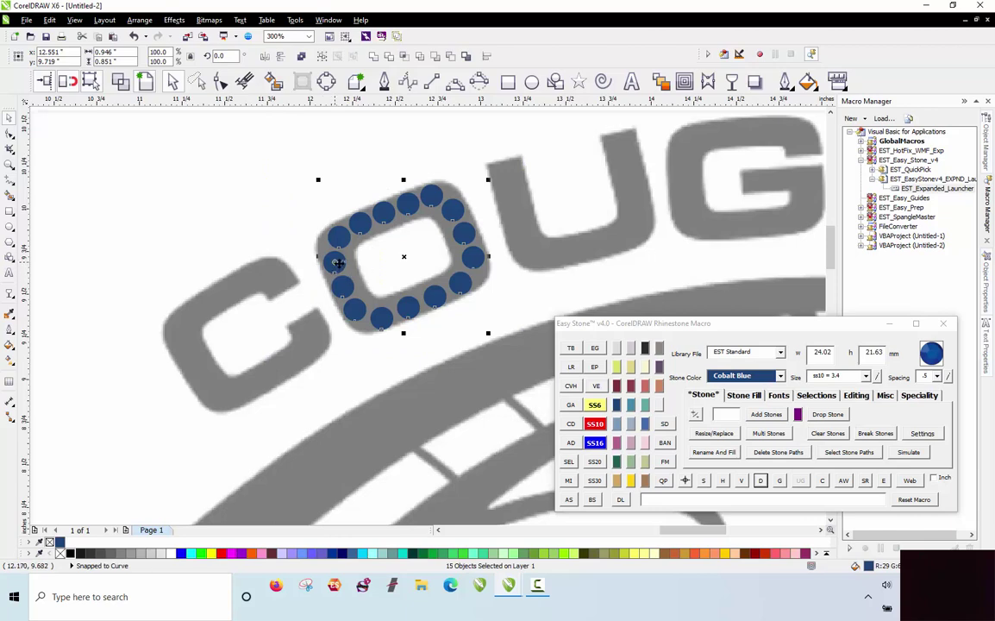
{"action": "left_click_drag", "start_coordinate": [333, 262], "coordinate": [183, 348]}
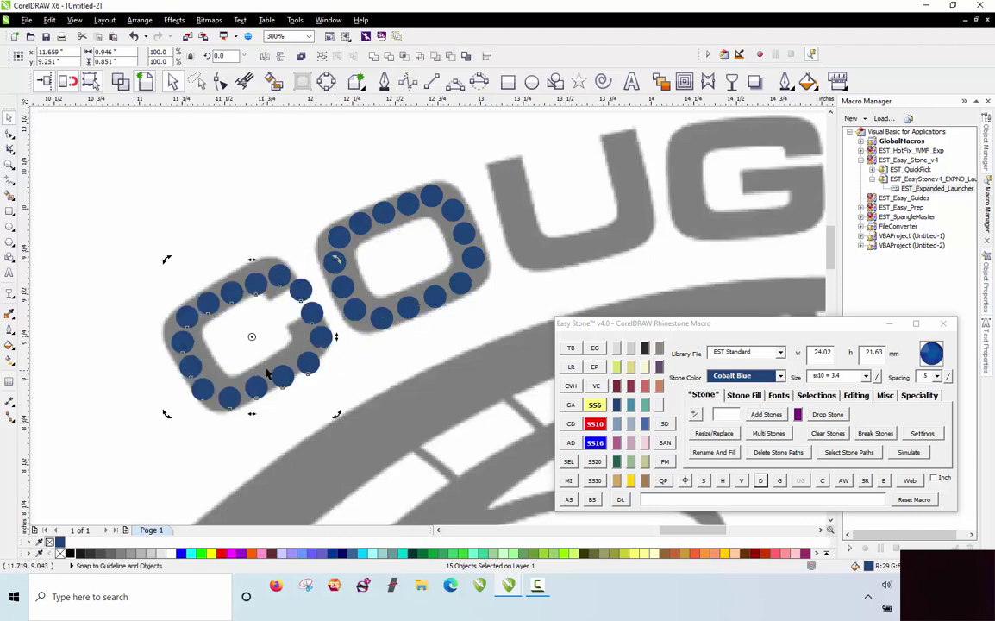
Rotate the copied stone ring 5.4 degrees and move it to line up with the C's outline.
{"action": "scroll", "coordinate": [259, 358], "scroll_direction": "up", "scroll_amount": 2}
{"action": "mouse_move", "coordinate": [404, 455]}
{"action": "left_mouse_down"}
{"action": "mouse_move", "coordinate": [413, 438]}
{"action": "mouse_move", "coordinate": [413, 454]}
{"action": "left_mouse_up"}
{"action": "scroll", "coordinate": [417, 436], "scroll_direction": "down", "scroll_amount": 2}
{"action": "scroll", "coordinate": [408, 437], "scroll_direction": "up", "scroll_amount": 2}
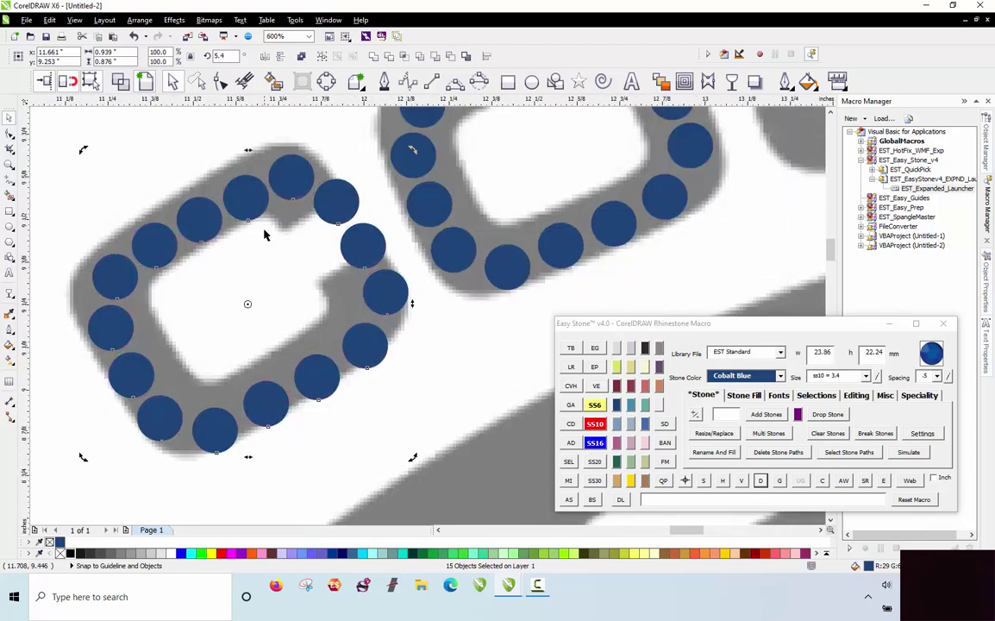
{"action": "left_click_drag", "start_coordinate": [253, 205], "coordinate": [246, 198]}
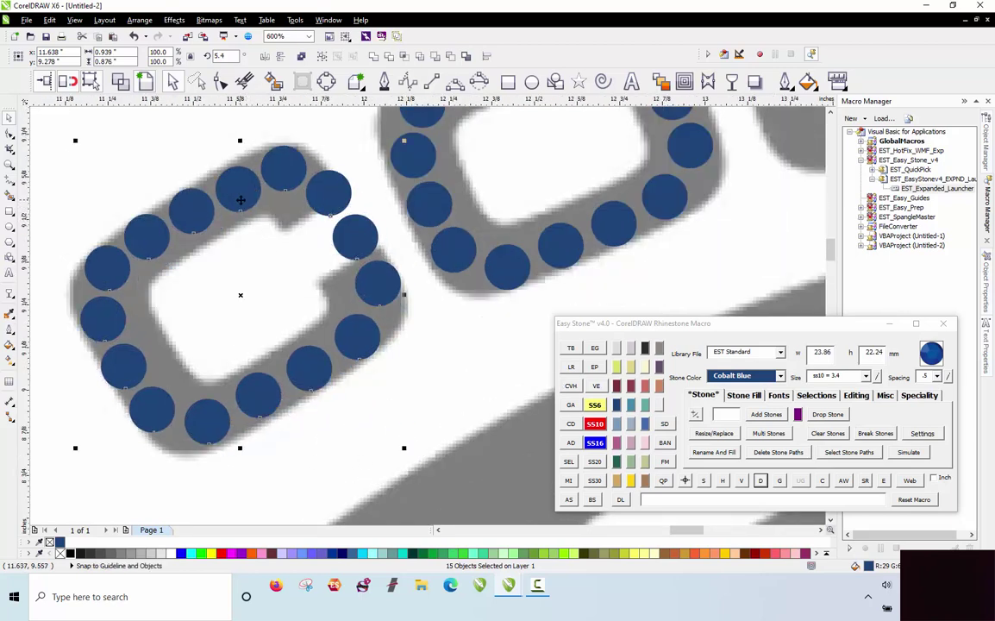
{"action": "left_click", "coordinate": [266, 263]}
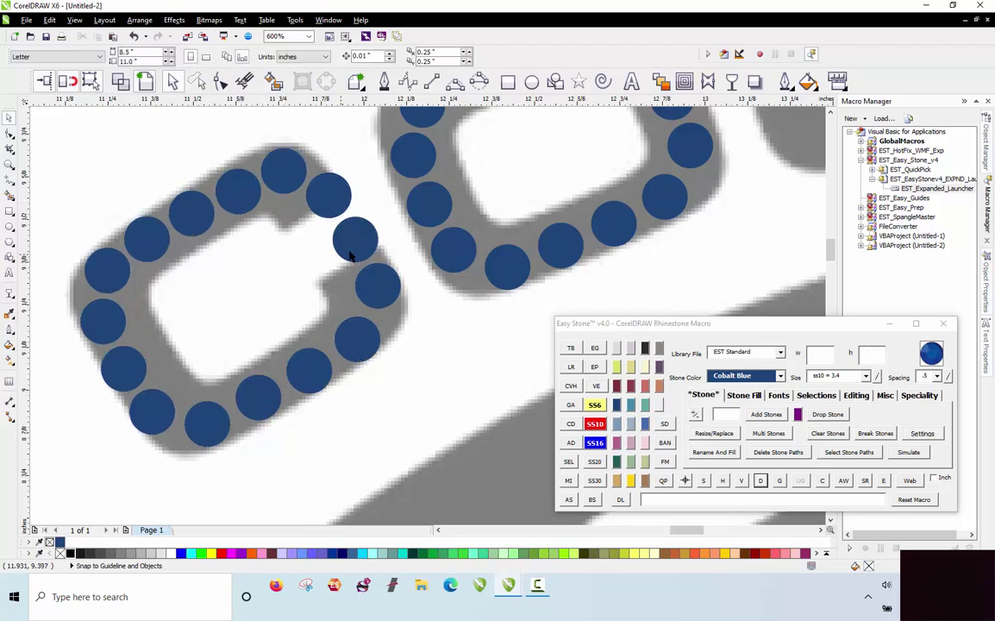
Delete the stone in the C's opening and the stone overhanging the end of its upper arm.
{"action": "left_click", "coordinate": [347, 246]}
{"action": "left_click", "coordinate": [278, 271]}
{"action": "scroll", "coordinate": [264, 285], "scroll_direction": "down", "scroll_amount": 2}
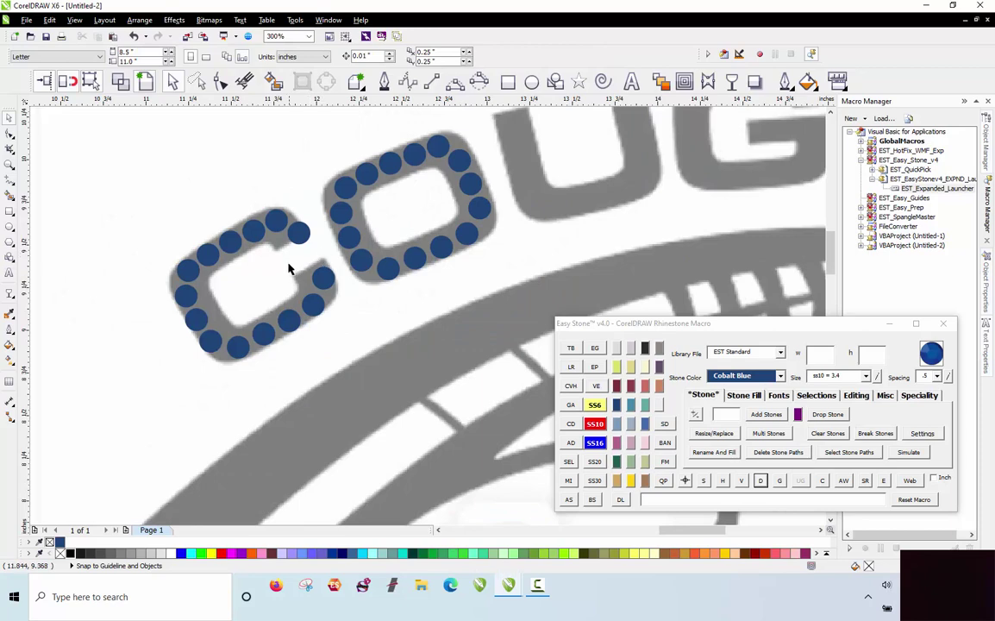
{"action": "scroll", "coordinate": [263, 248], "scroll_direction": "up", "scroll_amount": 2}
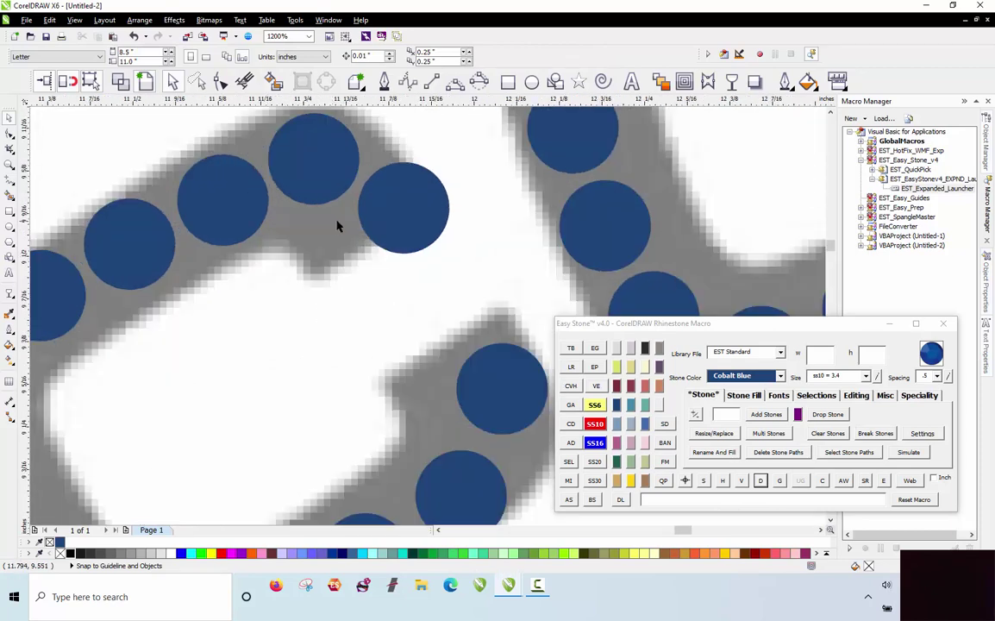
{"action": "left_click", "coordinate": [403, 207]}
{"action": "key", "text": "Delete"}
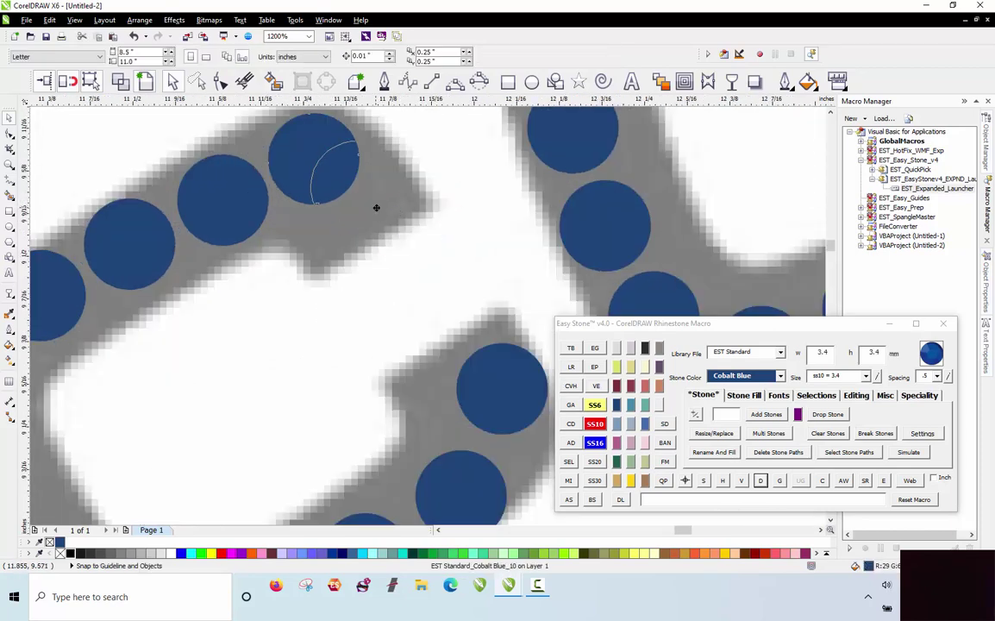
Move the last two stones of the C's upper arm toward its tip and adjust the end stone of the lower arm.
{"action": "left_click_drag", "start_coordinate": [381, 215], "coordinate": [382, 218]}
{"action": "left_click_drag", "start_coordinate": [247, 207], "coordinate": [284, 187]}
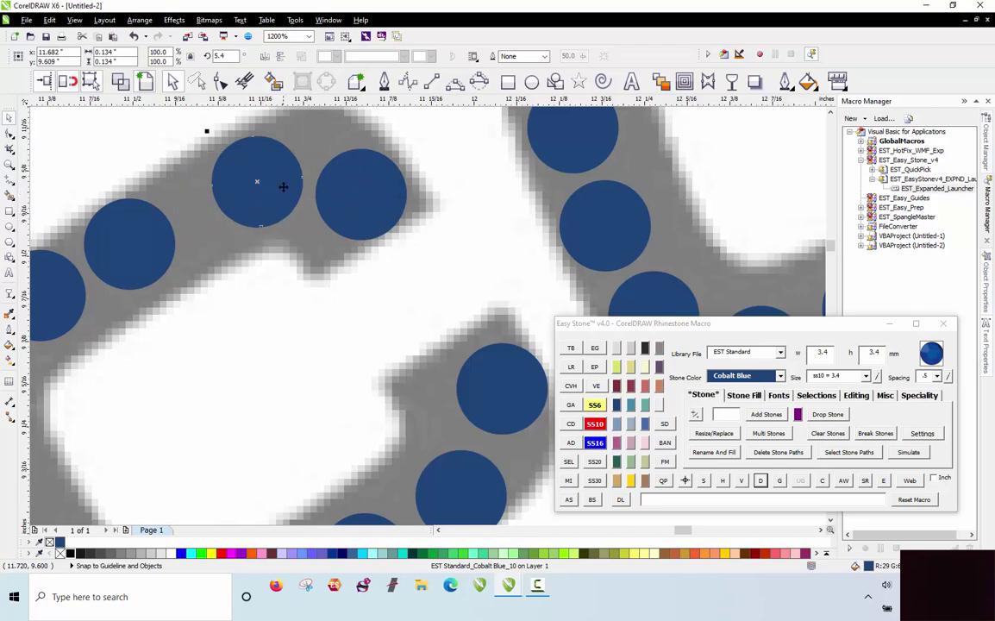
{"action": "scroll", "coordinate": [286, 185], "scroll_direction": "down", "scroll_amount": 1}
{"action": "left_click", "coordinate": [295, 241]}
{"action": "scroll", "coordinate": [414, 286], "scroll_direction": "up", "scroll_amount": 1}
{"action": "left_click_drag", "start_coordinate": [409, 288], "coordinate": [383, 283]}
{"action": "scroll", "coordinate": [395, 282], "scroll_direction": "down", "scroll_amount": 1}
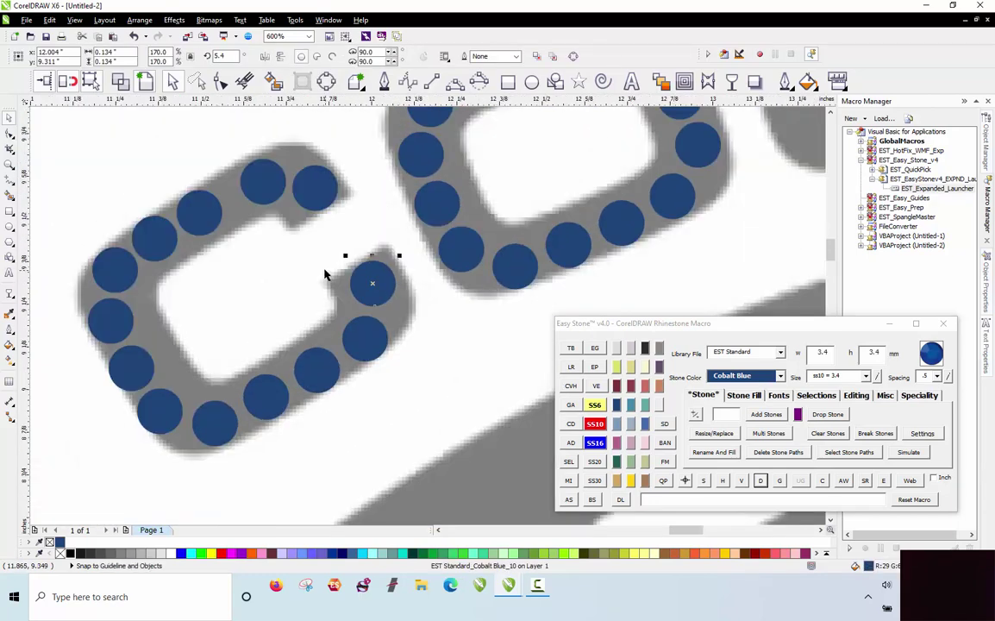
{"action": "left_click", "coordinate": [291, 245]}
{"action": "scroll", "coordinate": [287, 246], "scroll_direction": "down", "scroll_amount": 1}
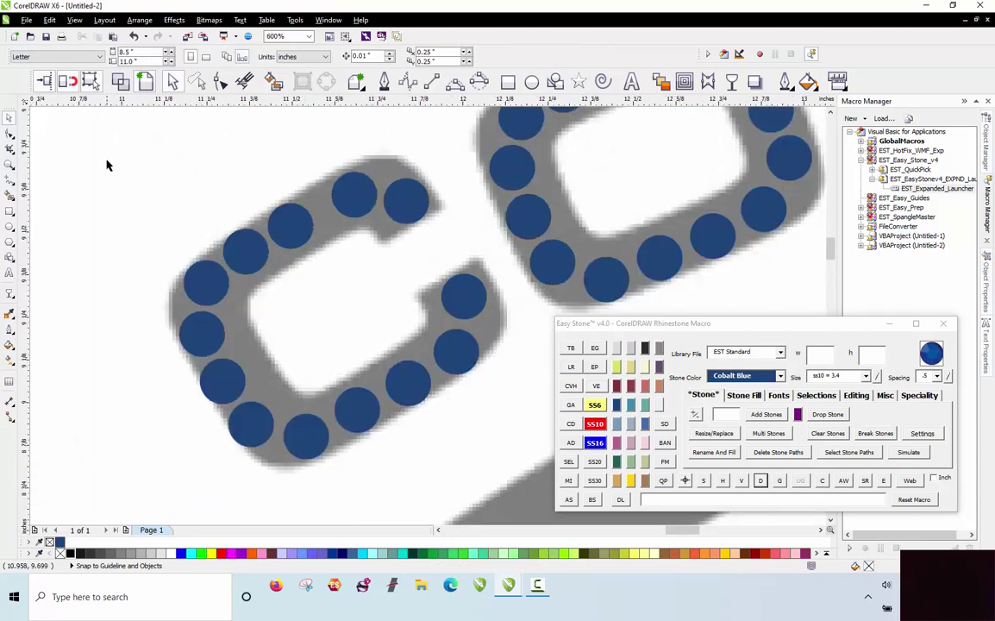
Select all 13 stones of the C and respace them evenly along the letter.
{"action": "left_click_drag", "start_coordinate": [107, 163], "coordinate": [441, 471]}
{"action": "left_click", "coordinate": [452, 358], "text": "shift"}
{"action": "left_click", "coordinate": [464, 303], "text": "shift"}
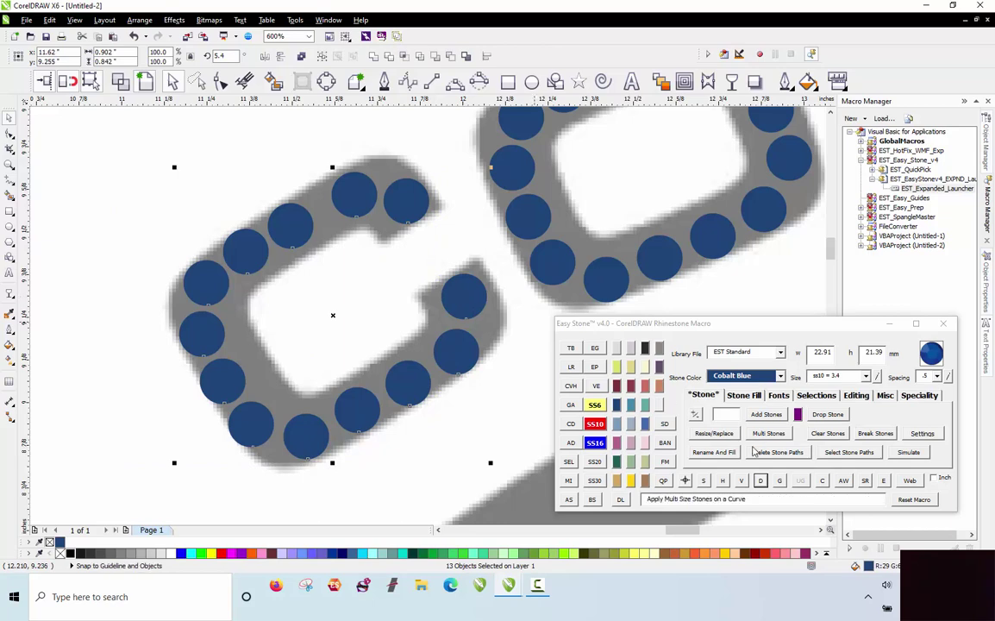
{"action": "left_click", "coordinate": [761, 481]}
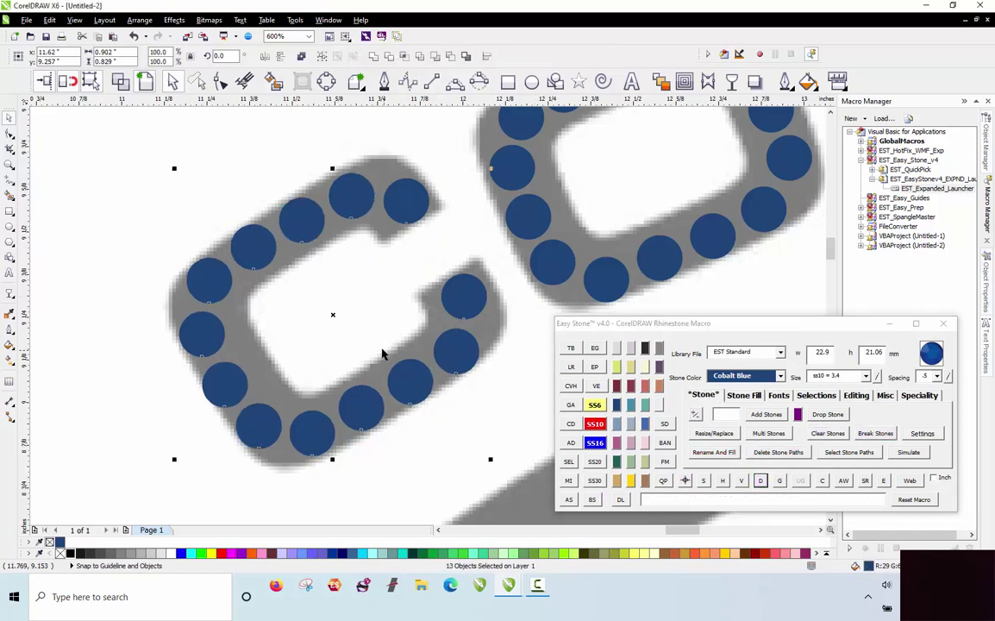
{"action": "left_click", "coordinate": [179, 318]}
Select the 15 stones of the O and place a copy of the ring over the letter G.
{"action": "scroll", "coordinate": [179, 318], "scroll_direction": "down", "scroll_amount": 2}
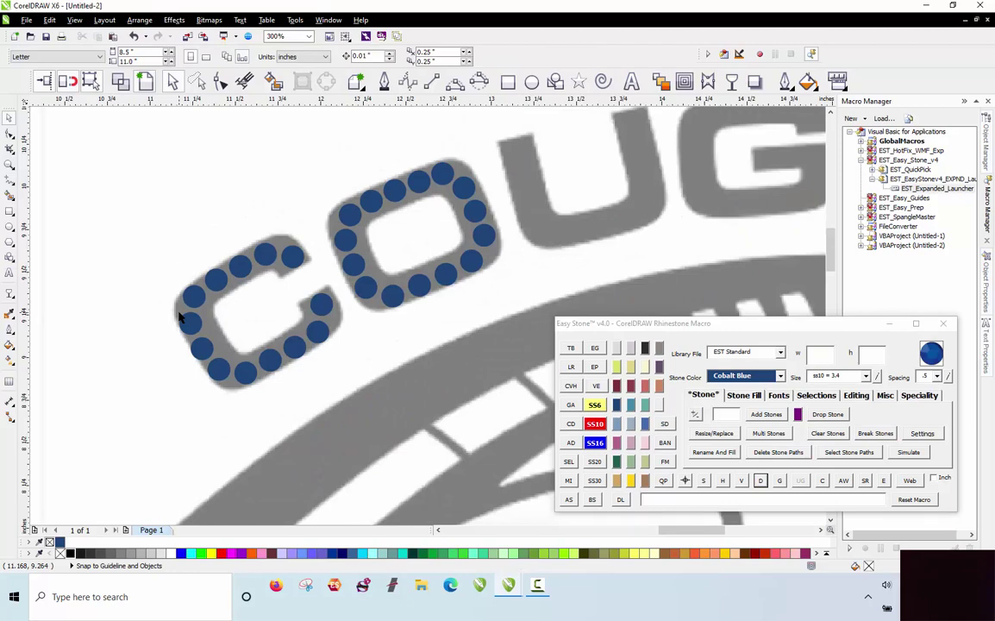
{"action": "scroll", "coordinate": [207, 331], "scroll_direction": "down", "scroll_amount": 2}
{"action": "scroll", "coordinate": [354, 282], "scroll_direction": "up", "scroll_amount": 2}
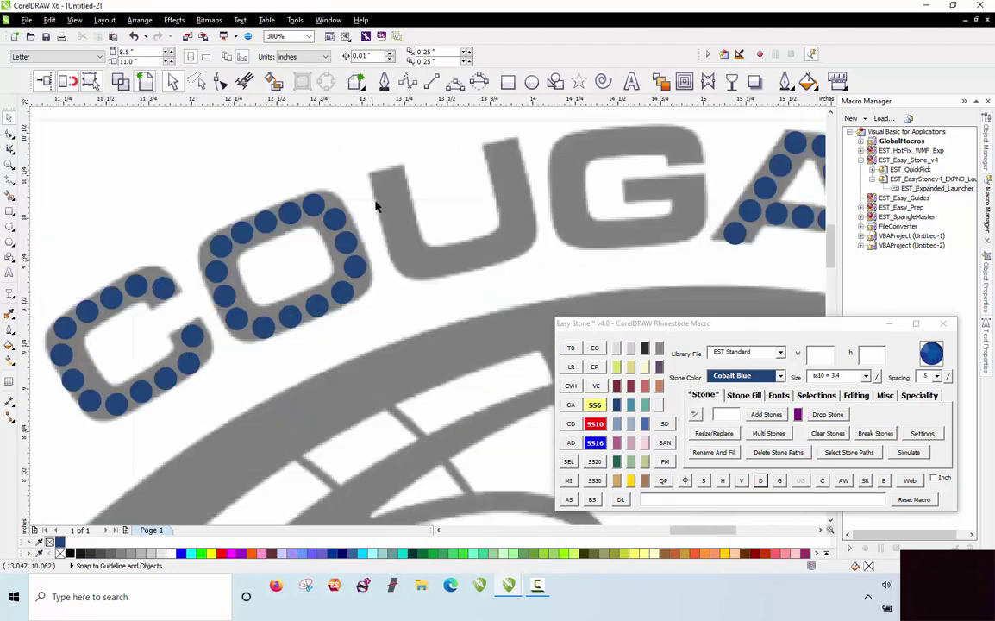
{"action": "left_click_drag", "start_coordinate": [394, 166], "coordinate": [205, 350]}
{"action": "scroll", "coordinate": [207, 349], "scroll_direction": "down", "scroll_amount": 2}
{"action": "scroll", "coordinate": [274, 245], "scroll_direction": "up", "scroll_amount": 2}
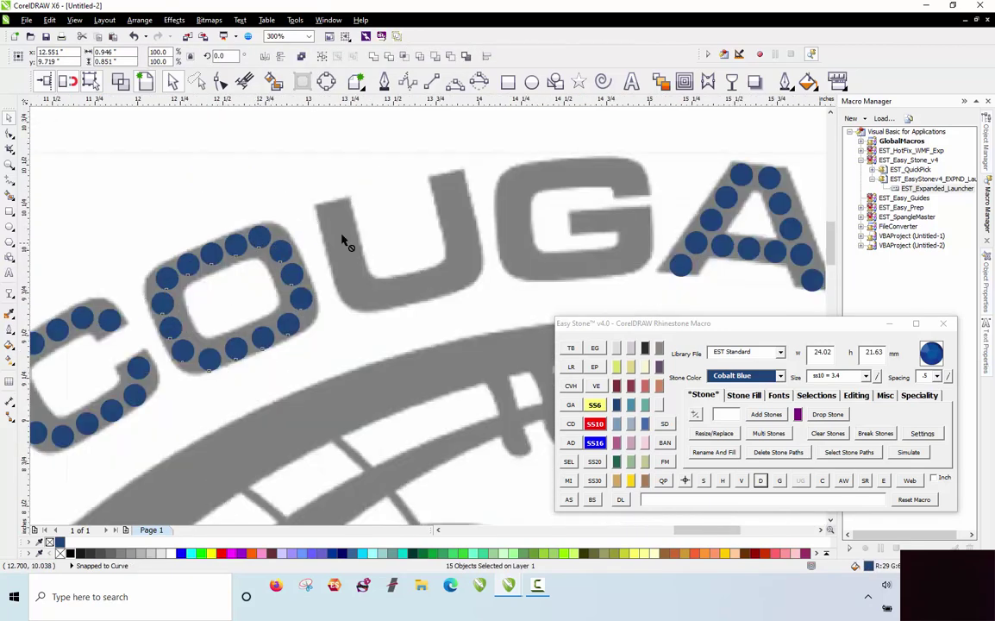
{"action": "left_click_drag", "start_coordinate": [342, 241], "coordinate": [580, 176]}
{"action": "right_click", "coordinate": [580, 176]}
{"action": "left_click", "coordinate": [583, 169]}
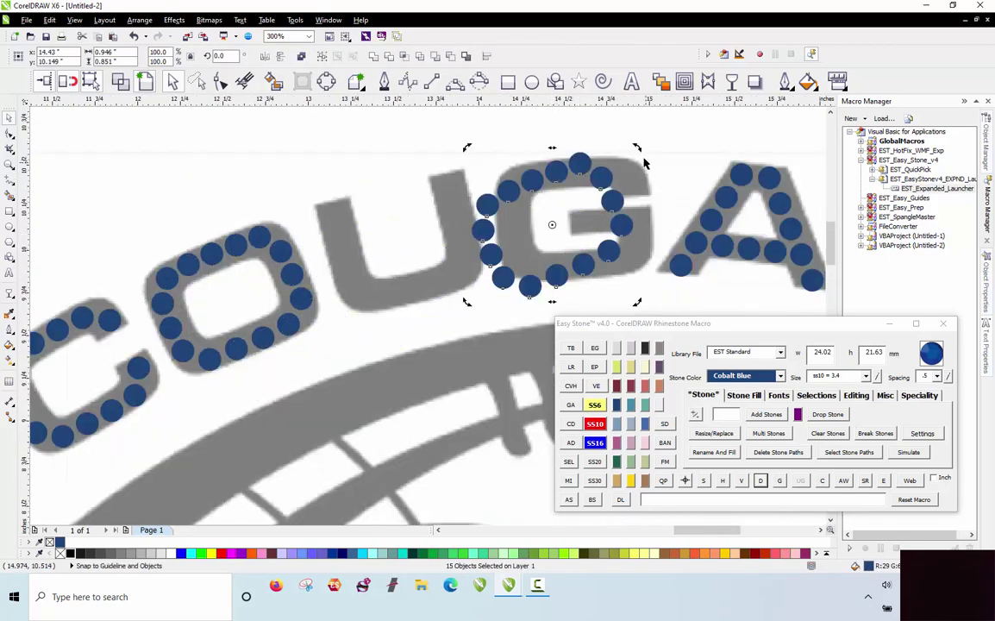
Rotate the copied stone ring to 342.2 degrees and line it up with the G's outline.
{"action": "mouse_move", "coordinate": [636, 149]}
{"action": "left_mouse_down"}
{"action": "mouse_move", "coordinate": [653, 183]}
{"action": "mouse_move", "coordinate": [649, 166]}
{"action": "left_mouse_up"}
{"action": "scroll", "coordinate": [607, 177], "scroll_direction": "up", "scroll_amount": 1}
{"action": "scroll", "coordinate": [507, 151], "scroll_direction": "down", "scroll_amount": 1}
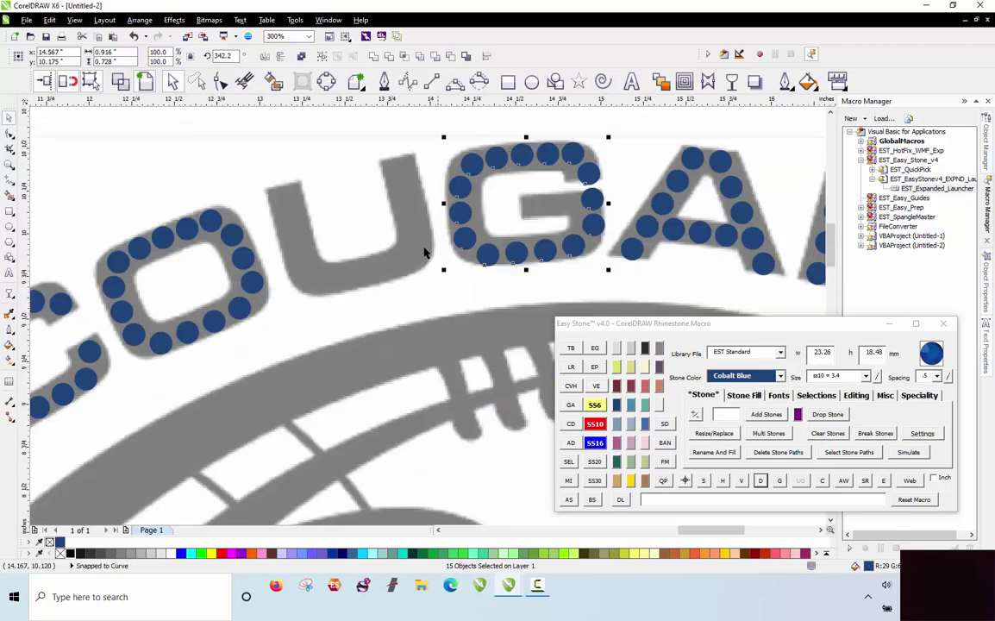
{"action": "key", "text": "Escape"}
Delete the stone overhanging the tip of the G's upper arm and shift the two neighbouring stones toward the tip.
{"action": "scroll", "coordinate": [595, 200], "scroll_direction": "up", "scroll_amount": 1}
{"action": "left_click", "coordinate": [595, 200]}
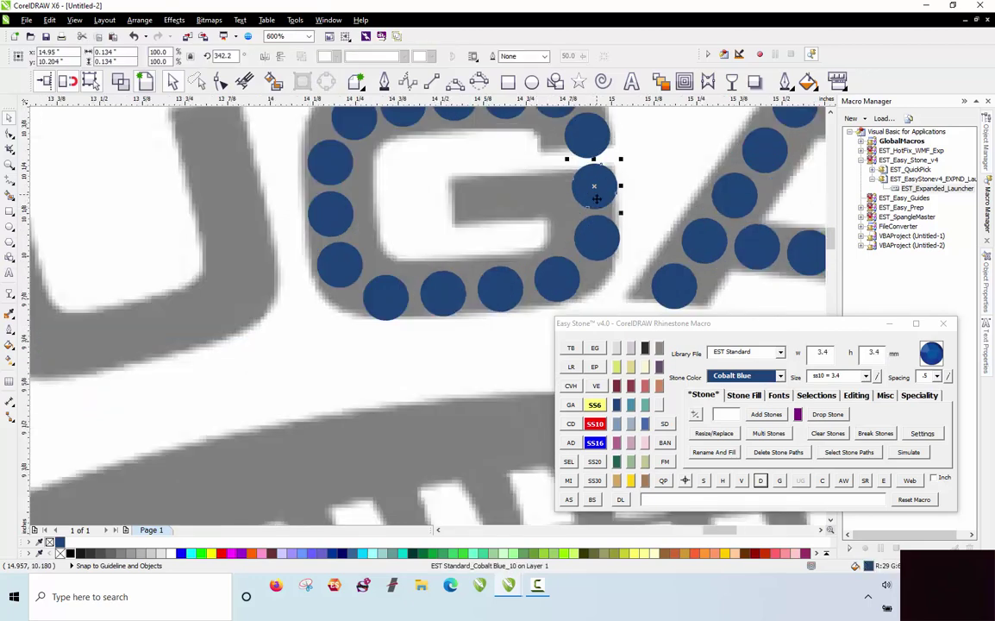
{"action": "scroll", "coordinate": [595, 194], "scroll_direction": "down", "scroll_amount": 1}
{"action": "scroll", "coordinate": [569, 207], "scroll_direction": "up", "scroll_amount": 1}
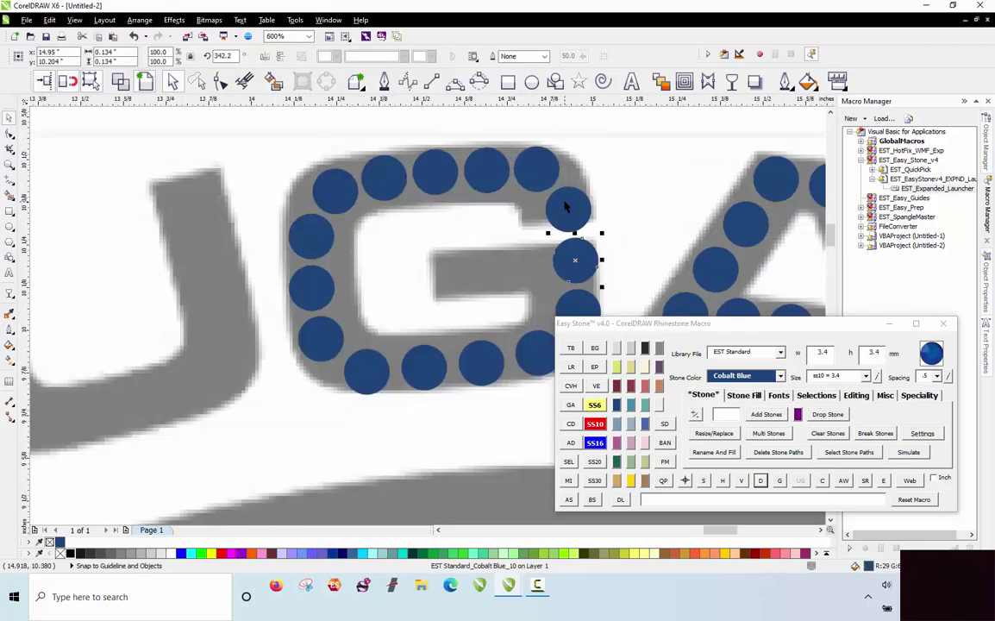
{"action": "key", "text": "Delete"}
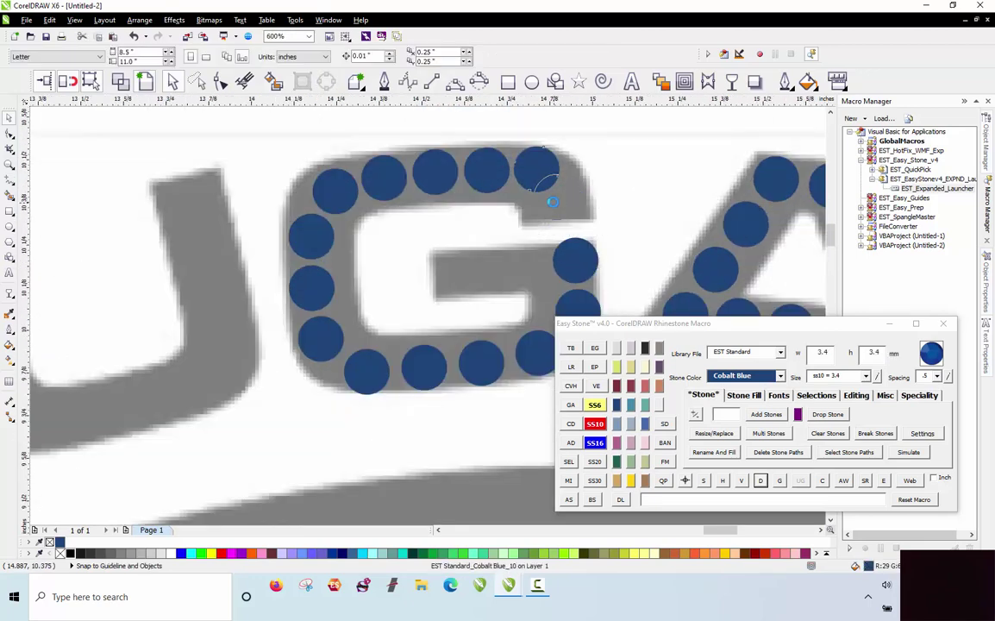
{"action": "left_click_drag", "start_coordinate": [553, 202], "coordinate": [559, 202]}
{"action": "left_click_drag", "start_coordinate": [509, 175], "coordinate": [517, 177]}
{"action": "scroll", "coordinate": [483, 181], "scroll_direction": "down", "scroll_amount": 1}
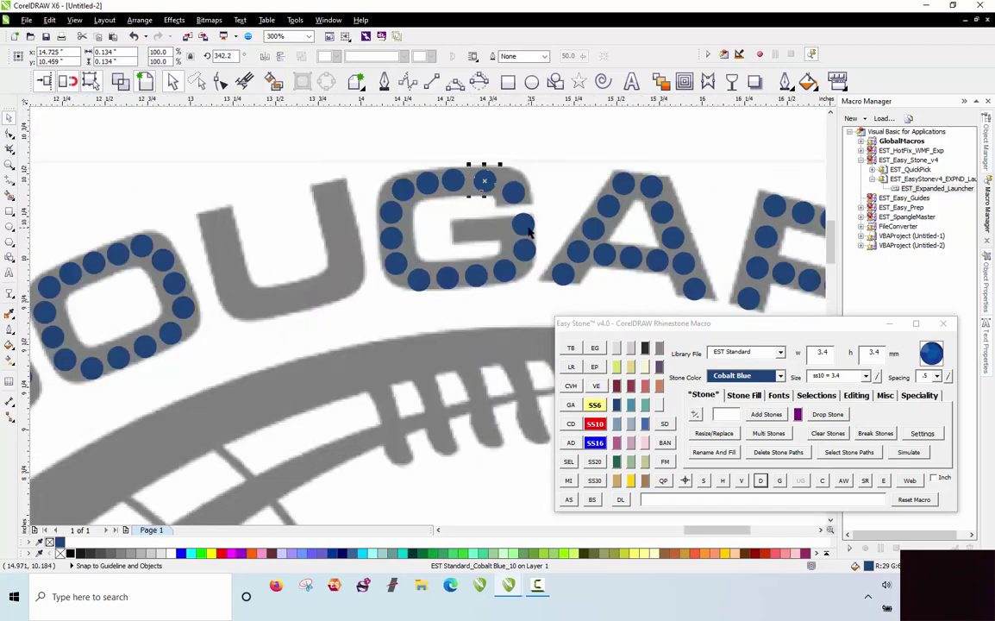
Move the two stones around the G's lower-right corner closer together along the letter's outline.
{"action": "scroll", "coordinate": [483, 181], "scroll_direction": "up", "scroll_amount": 1}
{"action": "scroll", "coordinate": [498, 322], "scroll_direction": "up", "scroll_amount": 2}
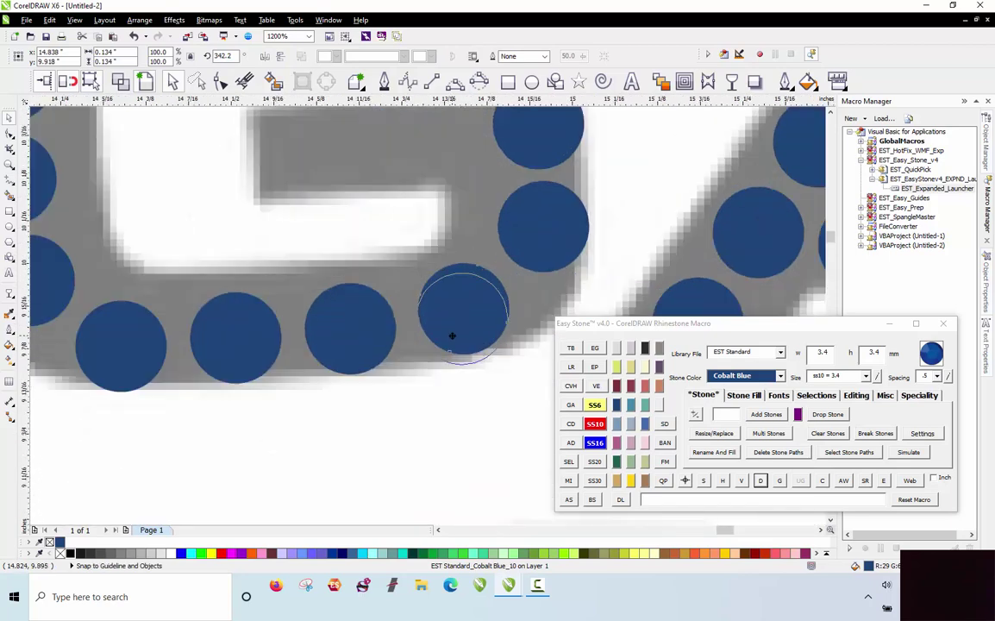
{"action": "left_click", "coordinate": [455, 335]}
{"action": "left_click_drag", "start_coordinate": [543, 252], "coordinate": [540, 259]}
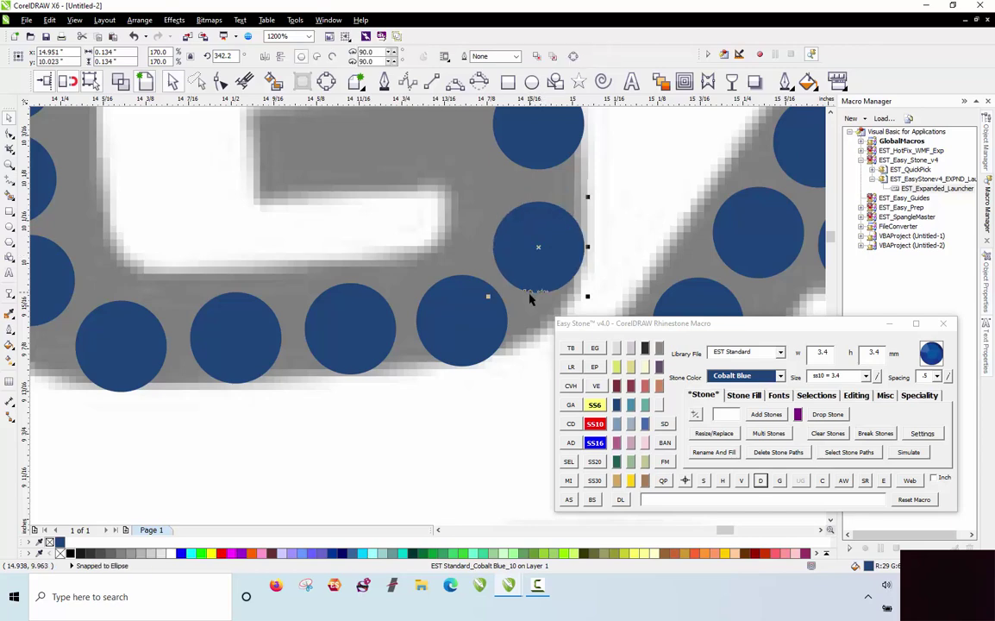
Place two copies of a stone along the G's inner crossbar.
{"action": "scroll", "coordinate": [531, 299], "scroll_direction": "down", "scroll_amount": 1}
{"action": "scroll", "coordinate": [545, 194], "scroll_direction": "up", "scroll_amount": 1}
{"action": "left_click_drag", "start_coordinate": [546, 221], "coordinate": [311, 272]}
{"action": "key", "text": "space"}
{"action": "scroll", "coordinate": [328, 249], "scroll_direction": "down", "scroll_amount": 1}
{"action": "left_click", "coordinate": [266, 258]}
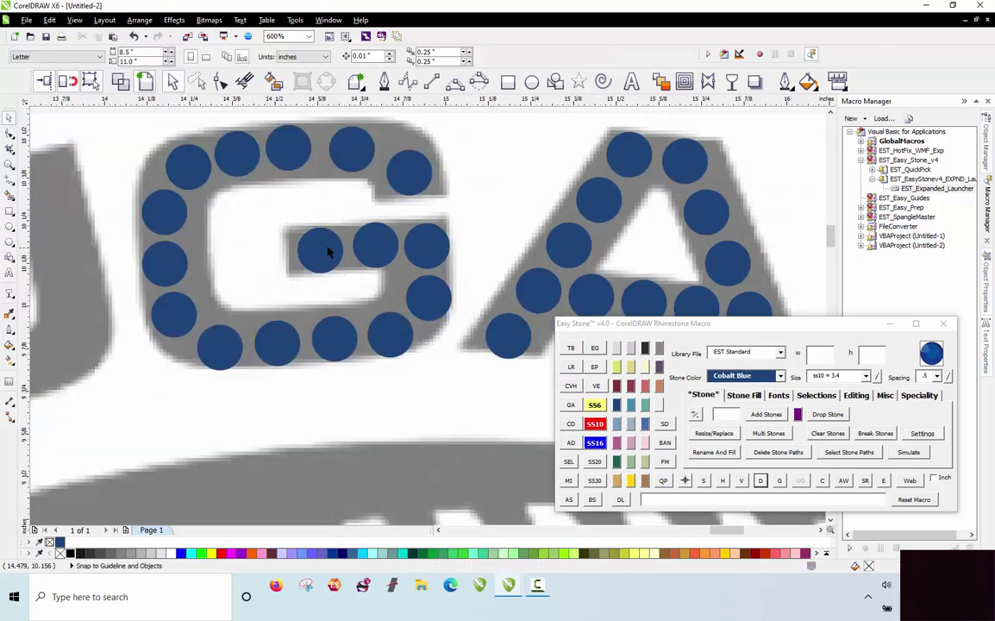
Nudge the next-to-last stone of the G's upper arm closer to the end stone.
{"action": "scroll", "coordinate": [328, 247], "scroll_direction": "down", "scroll_amount": 1}
{"action": "scroll", "coordinate": [320, 214], "scroll_direction": "up", "scroll_amount": 3}
{"action": "left_click", "coordinate": [432, 171]}
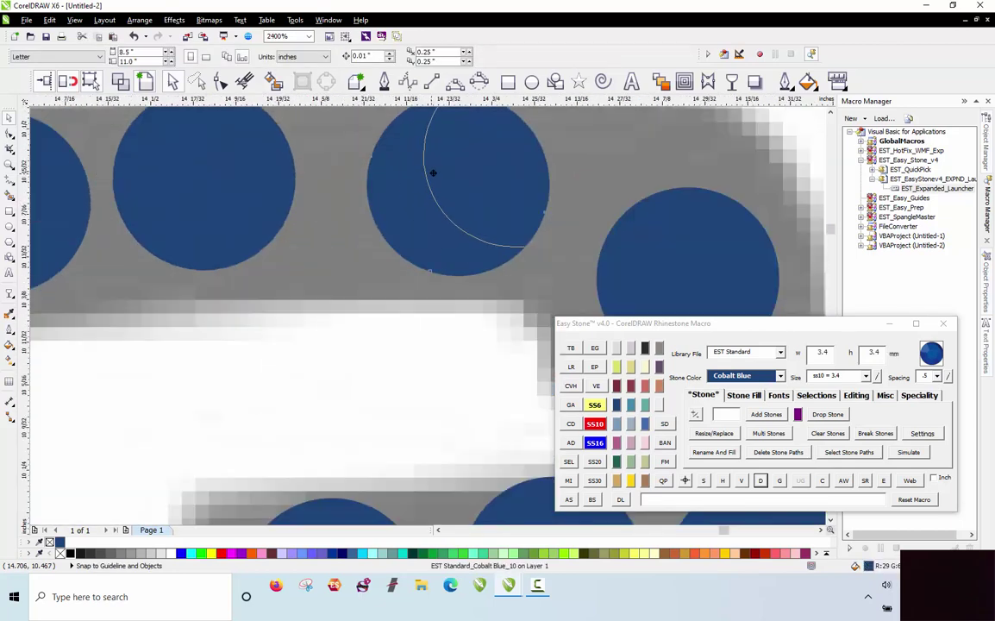
{"action": "scroll", "coordinate": [446, 271], "scroll_direction": "down", "scroll_amount": 1}
{"action": "left_click", "coordinate": [424, 211]}
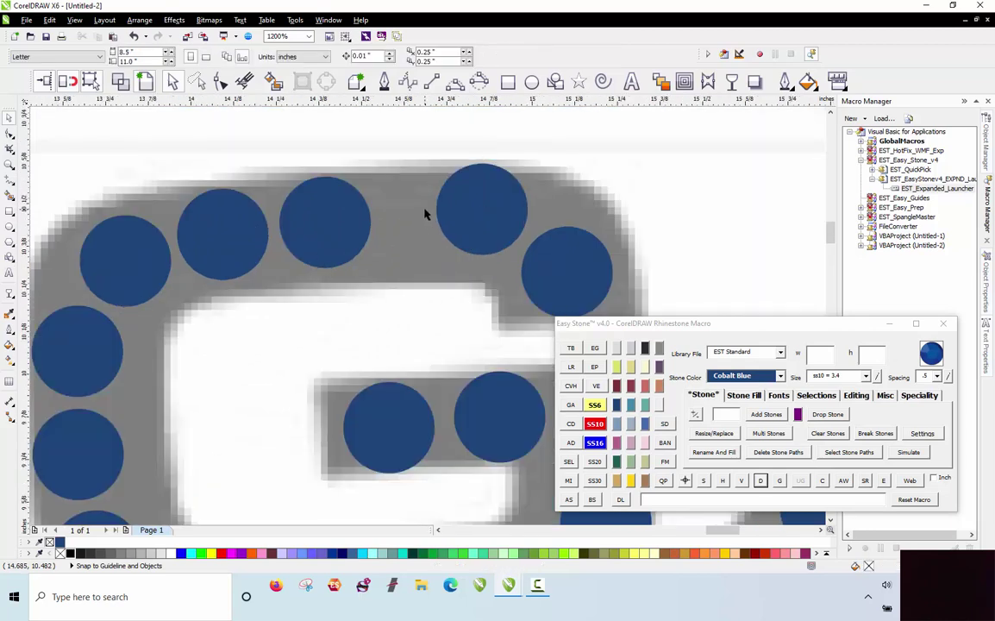
{"action": "scroll", "coordinate": [424, 211], "scroll_direction": "down", "scroll_amount": 1}
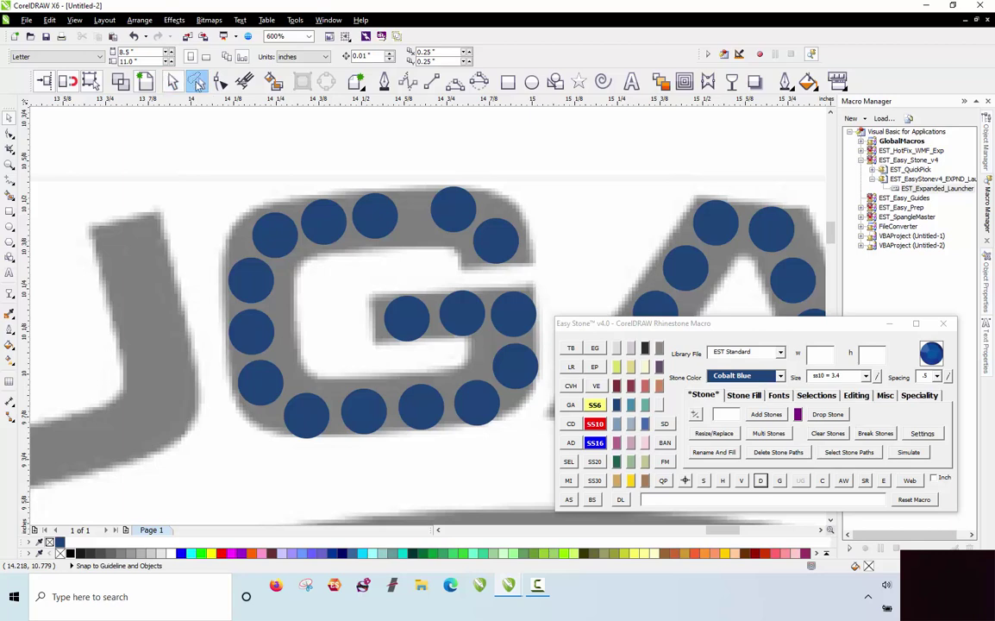
Freehand-select the 14 outer stones of the G without the two crossbar stones and respace them evenly.
{"action": "left_click", "coordinate": [196, 80]}
{"action": "mouse_move", "coordinate": [198, 176]}
{"action": "left_mouse_down"}
{"action": "mouse_move", "coordinate": [364, 151]}
{"action": "mouse_move", "coordinate": [558, 260]}
{"action": "mouse_move", "coordinate": [366, 284]}
{"action": "mouse_move", "coordinate": [424, 360]}
{"action": "mouse_move", "coordinate": [466, 323]}
{"action": "mouse_move", "coordinate": [547, 284]}
{"action": "mouse_move", "coordinate": [526, 428]}
{"action": "mouse_move", "coordinate": [229, 472]}
{"action": "mouse_move", "coordinate": [367, 377]}
{"action": "left_mouse_up"}
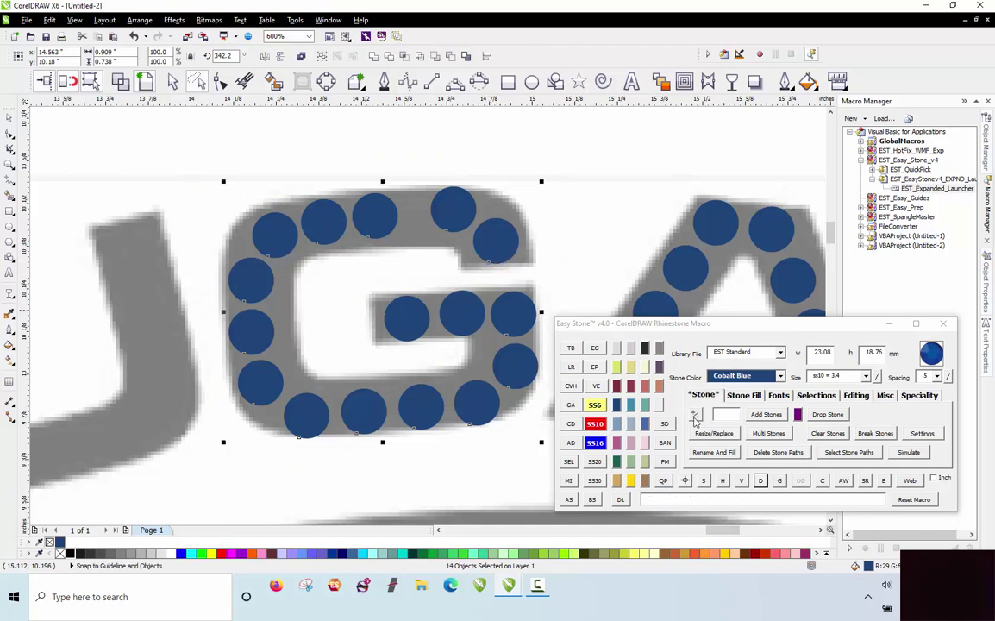
{"action": "left_click", "coordinate": [763, 481]}
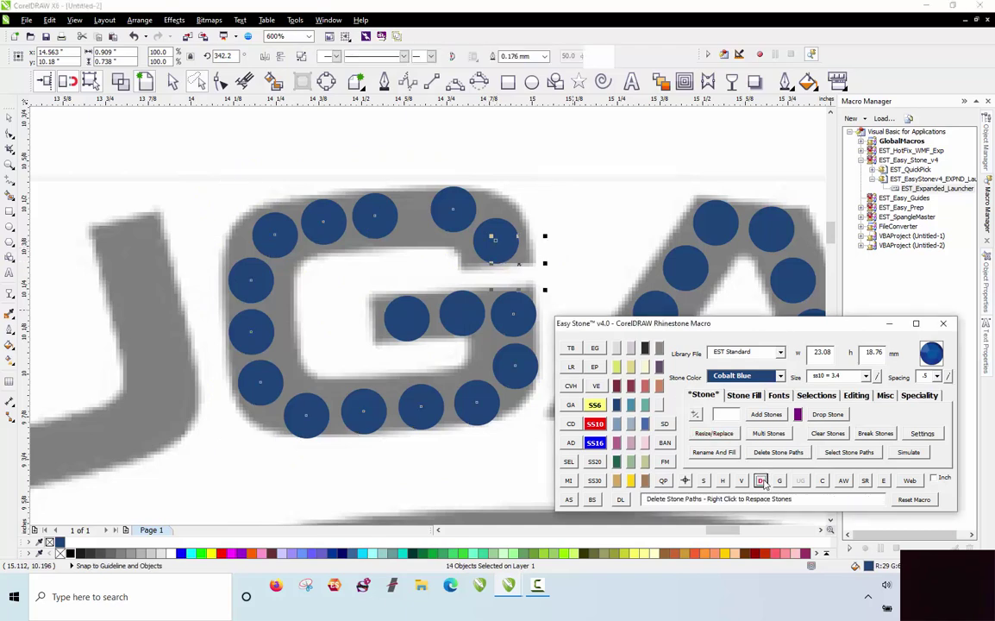
{"action": "left_click", "coordinate": [553, 200]}
{"action": "scroll", "coordinate": [548, 196], "scroll_direction": "down", "scroll_amount": 1}
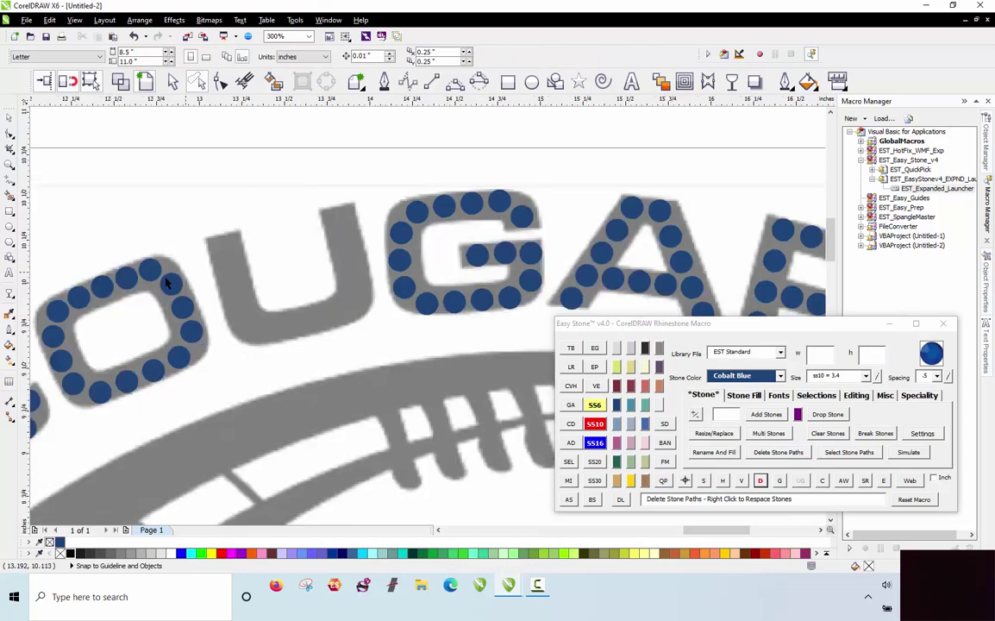
Place copies of an O stone down the left arm of the U and along its base.
{"action": "scroll", "coordinate": [136, 294], "scroll_direction": "up", "scroll_amount": 1}
{"action": "left_click_drag", "start_coordinate": [222, 283], "coordinate": [329, 203]}
{"action": "right_click", "coordinate": [328, 203]}
{"action": "mouse_move", "coordinate": [328, 204]}
{"action": "left_mouse_down"}
{"action": "mouse_move", "coordinate": [328, 250]}
{"action": "mouse_move", "coordinate": [378, 376]}
{"action": "mouse_move", "coordinate": [437, 390]}
{"action": "mouse_move", "coordinate": [506, 362]}
{"action": "mouse_move", "coordinate": [538, 334]}
{"action": "left_mouse_up"}
{"action": "scroll", "coordinate": [461, 319], "scroll_direction": "down", "scroll_amount": 1}
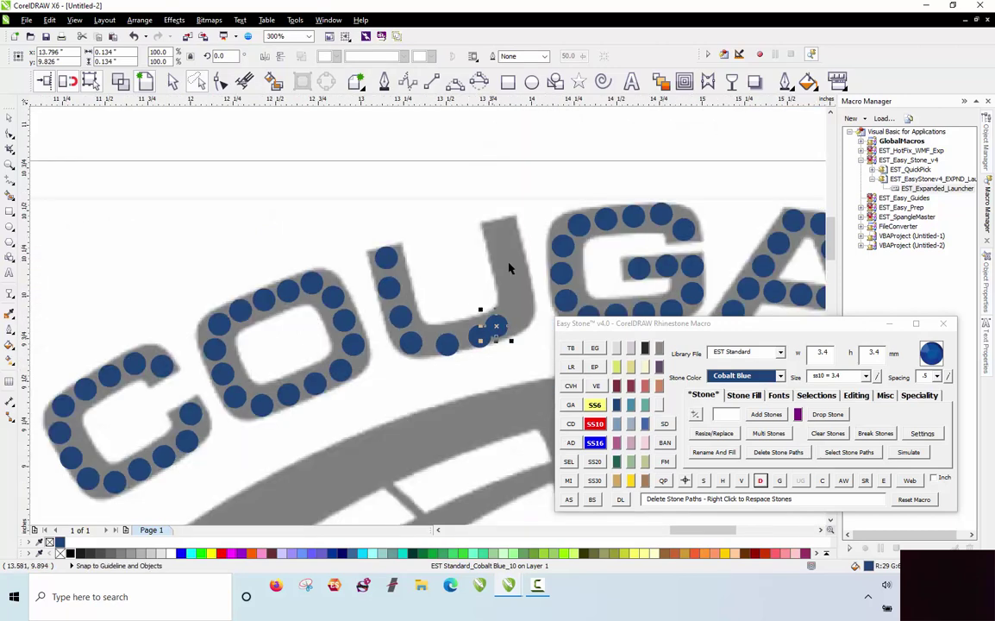
Place copies of a stone along the right arm of the U from its tip to the lower corner.
{"action": "scroll", "coordinate": [536, 230], "scroll_direction": "up", "scroll_amount": 1}
{"action": "mouse_move", "coordinate": [255, 286]}
{"action": "left_mouse_down"}
{"action": "mouse_move", "coordinate": [491, 249]}
{"action": "mouse_move", "coordinate": [468, 239]}
{"action": "mouse_move", "coordinate": [485, 229]}
{"action": "mouse_move", "coordinate": [515, 387]}
{"action": "left_mouse_up"}
{"action": "right_click", "coordinate": [470, 233]}
{"action": "key", "text": "space"}
{"action": "key", "text": "space"}
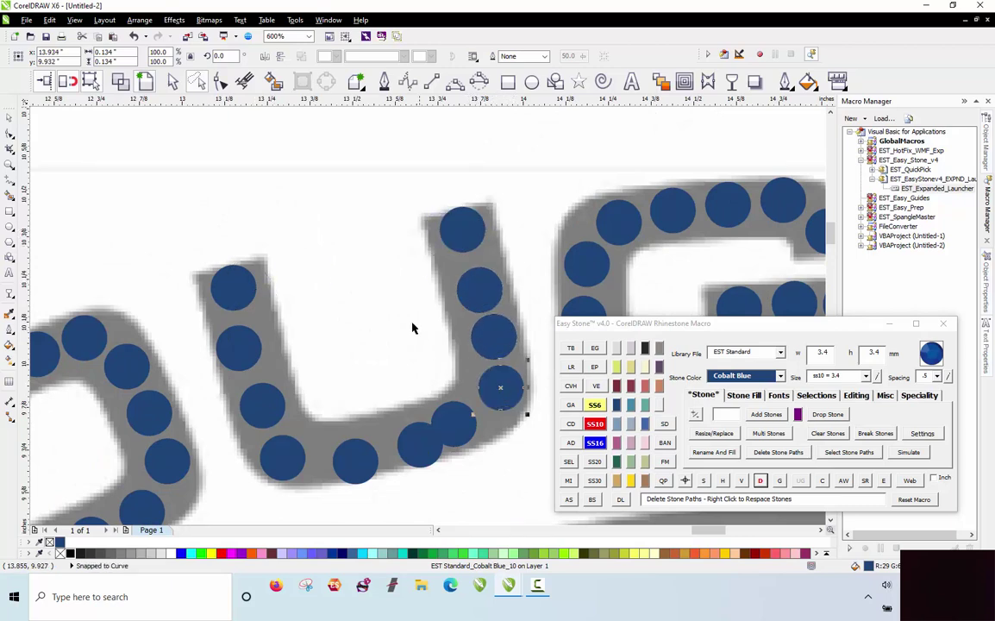
Center the top two stones within the left arm of the U.
{"action": "left_click", "coordinate": [374, 302]}
{"action": "scroll", "coordinate": [369, 299], "scroll_direction": "down", "scroll_amount": 1}
{"action": "scroll", "coordinate": [311, 317], "scroll_direction": "up", "scroll_amount": 2}
{"action": "left_click_drag", "start_coordinate": [302, 345], "coordinate": [313, 337]}
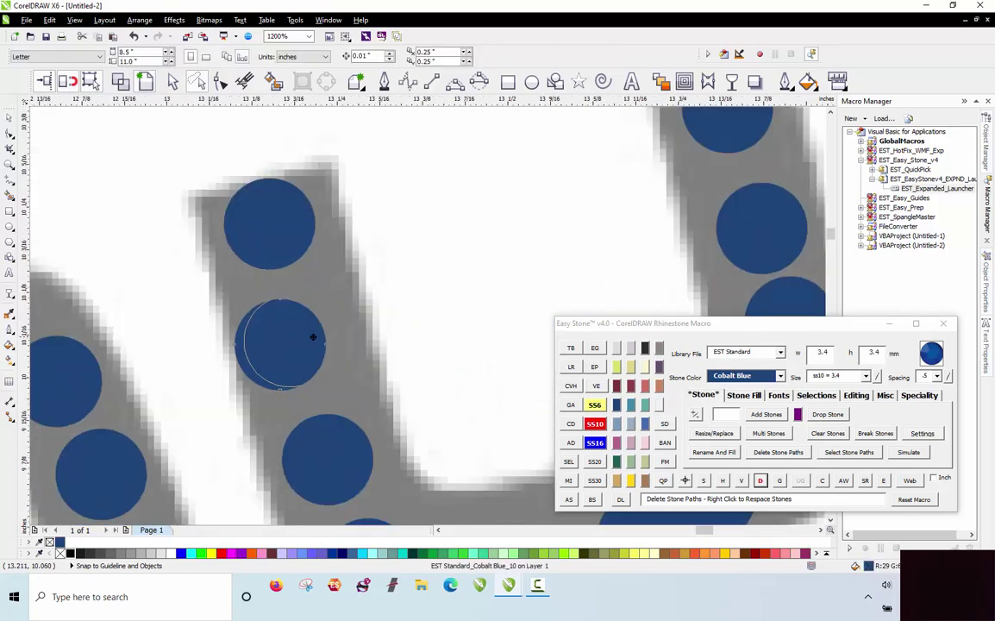
{"action": "left_click", "coordinate": [277, 244]}
{"action": "scroll", "coordinate": [278, 233], "scroll_direction": "down", "scroll_amount": 1}
{"action": "scroll", "coordinate": [285, 232], "scroll_direction": "up", "scroll_amount": 1}
{"action": "left_click_drag", "start_coordinate": [286, 234], "coordinate": [280, 233]}
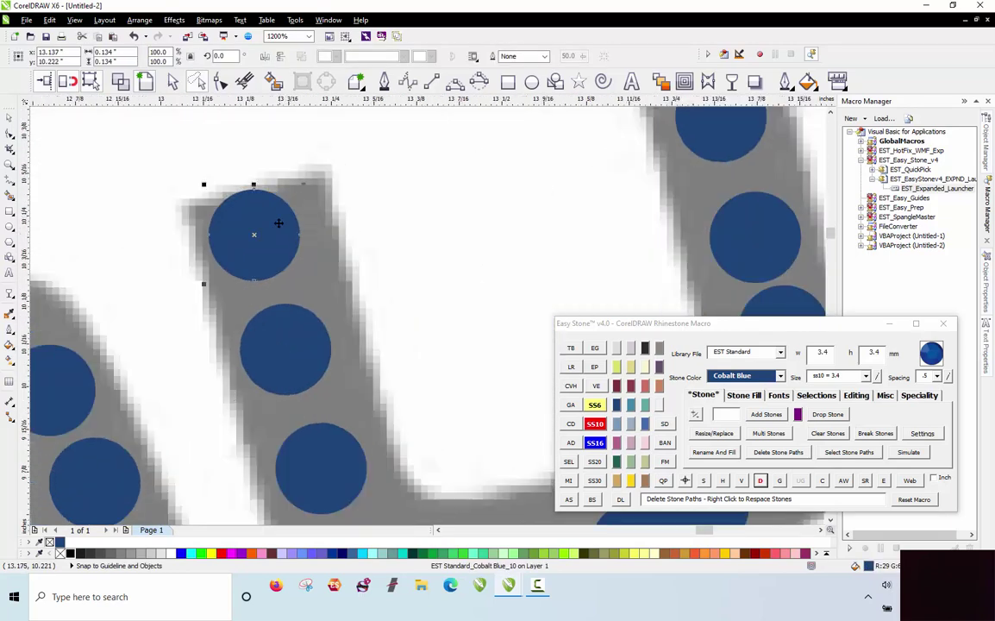
{"action": "scroll", "coordinate": [272, 217], "scroll_direction": "down", "scroll_amount": 2}
Select all 11 stones of the U and respace them evenly along the letter.
{"action": "left_click", "coordinate": [235, 182]}
{"action": "mouse_move", "coordinate": [326, 154]}
{"action": "left_mouse_down"}
{"action": "mouse_move", "coordinate": [420, 216]}
{"action": "mouse_move", "coordinate": [378, 338]}
{"action": "mouse_move", "coordinate": [251, 351]}
{"action": "mouse_move", "coordinate": [280, 239]}
{"action": "left_mouse_up"}
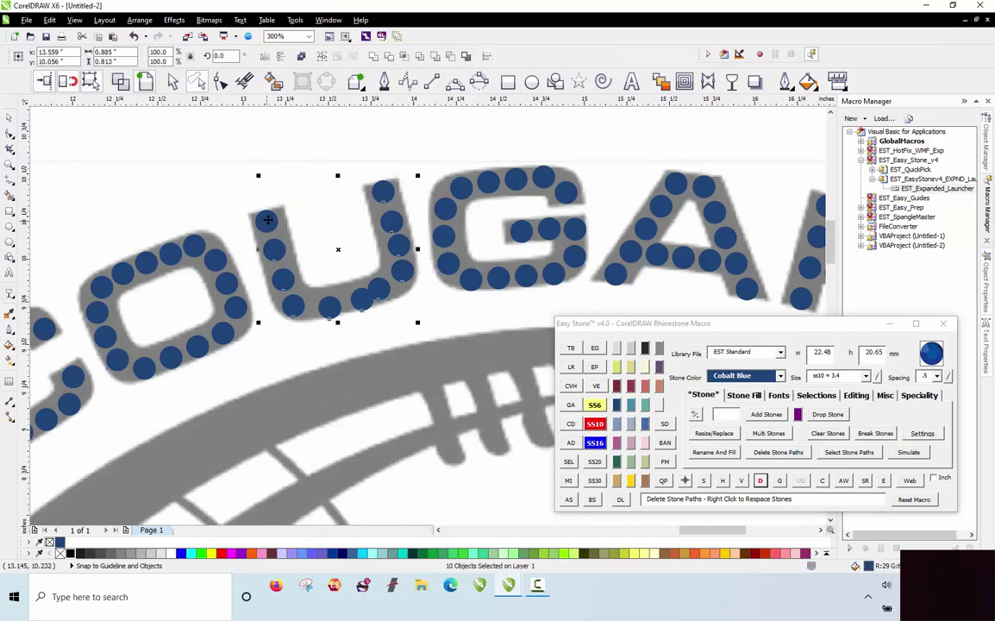
{"action": "left_click", "coordinate": [760, 480]}
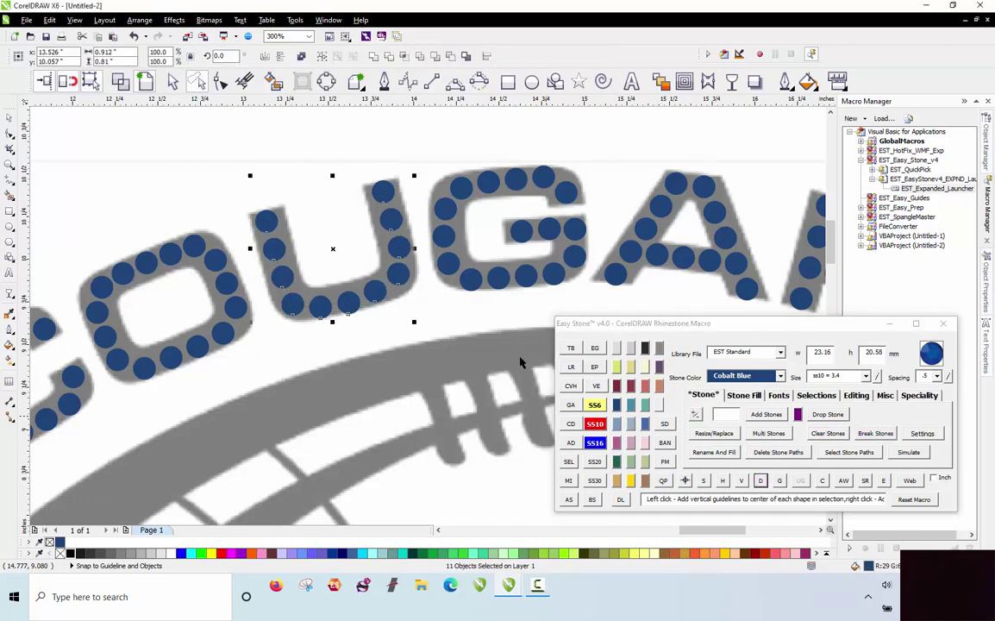
{"action": "key", "text": "Escape"}
Examine the COUGARS lettering, the Football script and the paw to decide where to begin stoning the script.
{"action": "scroll", "coordinate": [335, 273], "scroll_direction": "down", "scroll_amount": 2}
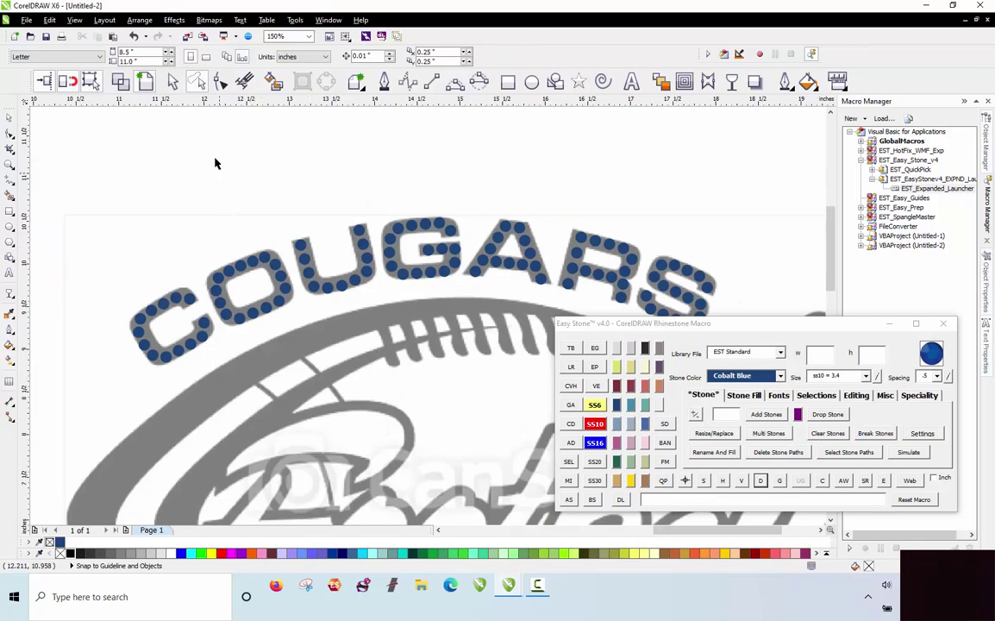
{"action": "scroll", "coordinate": [216, 163], "scroll_direction": "down", "scroll_amount": 1}
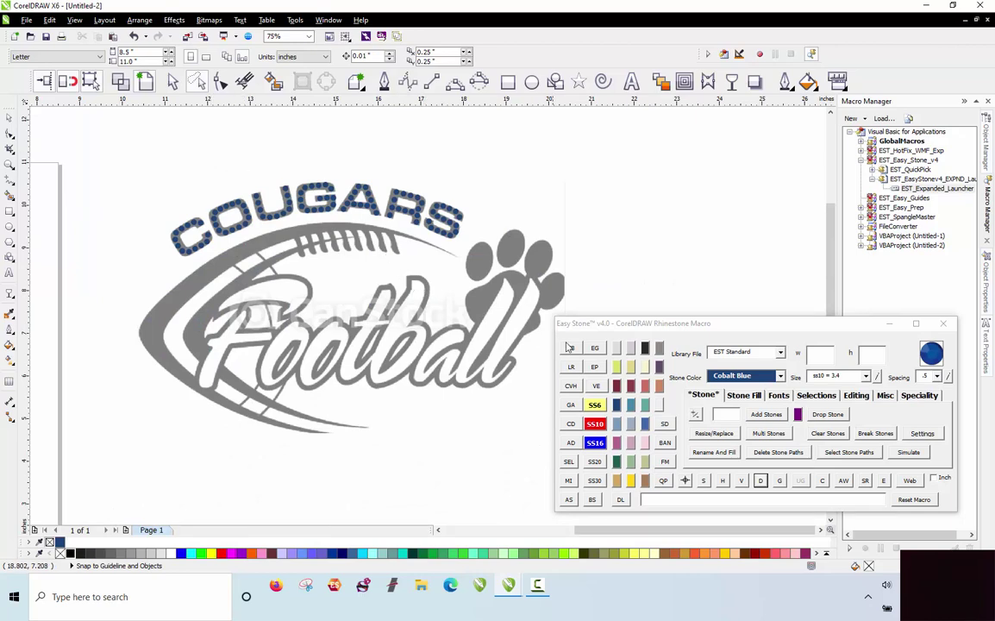
{"action": "scroll", "coordinate": [227, 366], "scroll_direction": "down", "scroll_amount": 2}
{"action": "scroll", "coordinate": [269, 342], "scroll_direction": "up", "scroll_amount": 2}
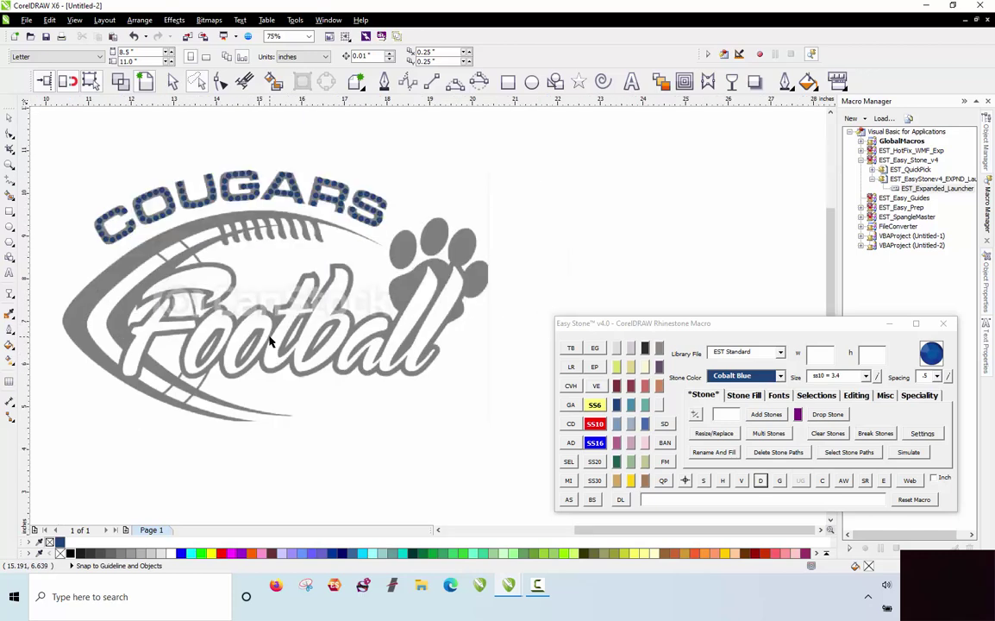
{"action": "scroll", "coordinate": [269, 343], "scroll_direction": "up", "scroll_amount": 2}
{"action": "scroll", "coordinate": [263, 335], "scroll_direction": "down", "scroll_amount": 2}
{"action": "scroll", "coordinate": [489, 289], "scroll_direction": "up", "scroll_amount": 2}
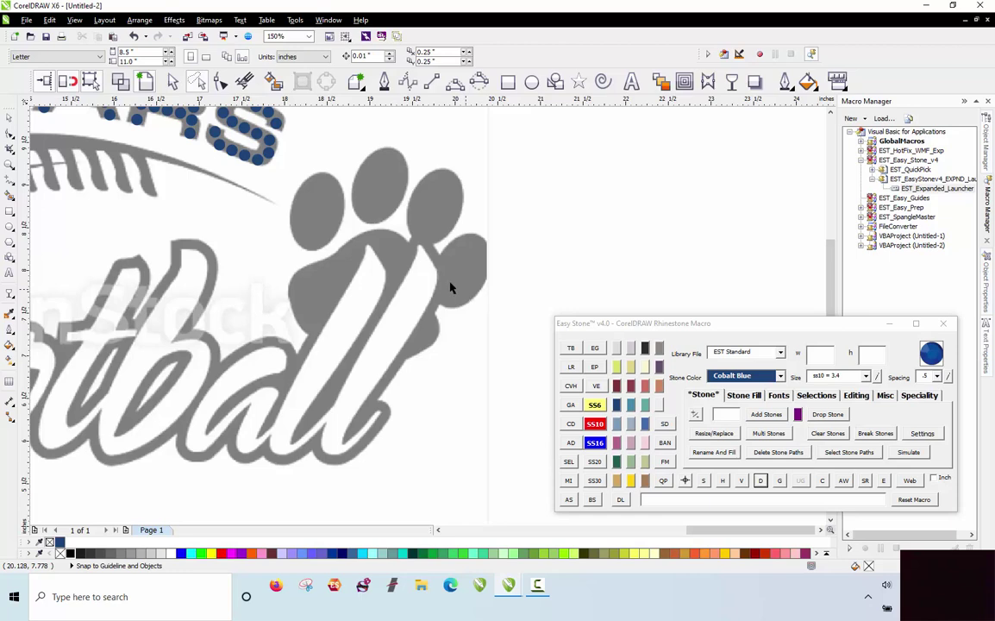
Copy an ss10 Cobalt Blue stone from COUGARS onto the outline junction at the base of Football's two final l's.
{"action": "right_click", "coordinate": [392, 264]}
{"action": "left_click_drag", "start_coordinate": [269, 155], "coordinate": [368, 299]}
{"action": "scroll", "coordinate": [403, 273], "scroll_direction": "up", "scroll_amount": 3}
{"action": "scroll", "coordinate": [377, 256], "scroll_direction": "down", "scroll_amount": 2}
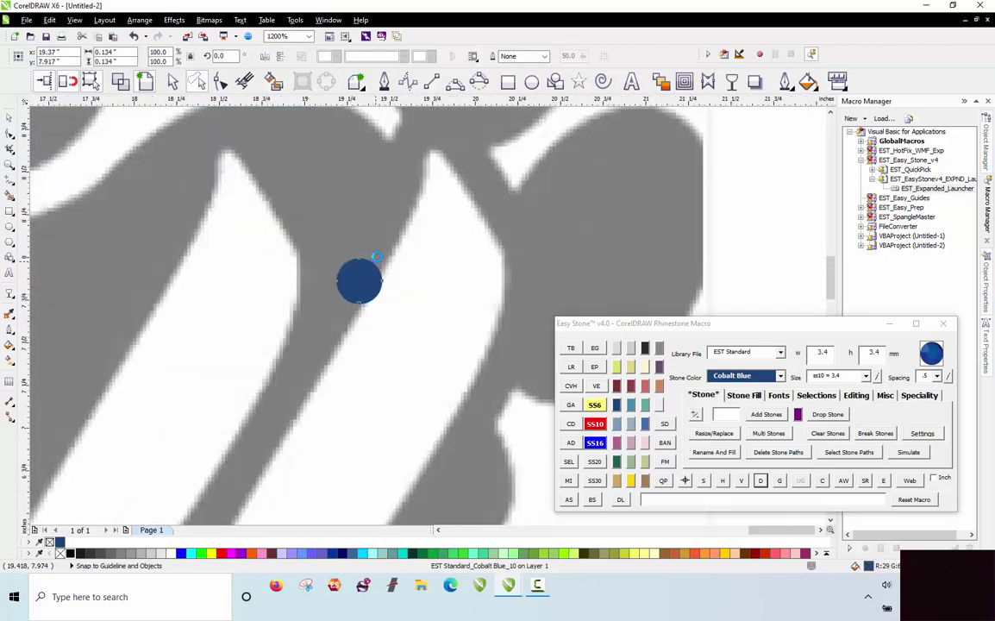
{"action": "scroll", "coordinate": [377, 263], "scroll_direction": "down", "scroll_amount": 3}
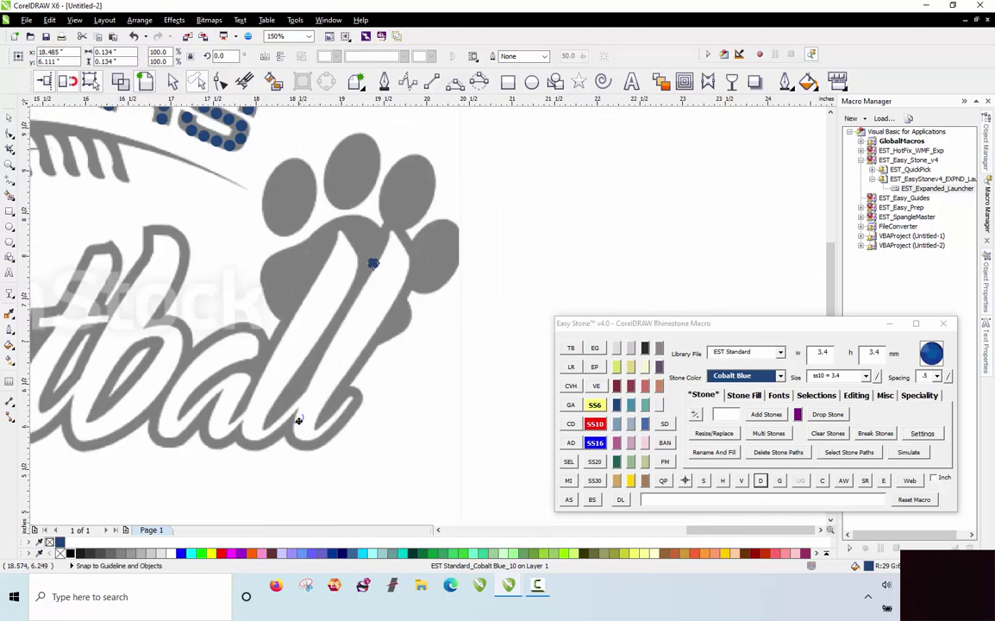
{"action": "scroll", "coordinate": [296, 440], "scroll_direction": "up", "scroll_amount": 3}
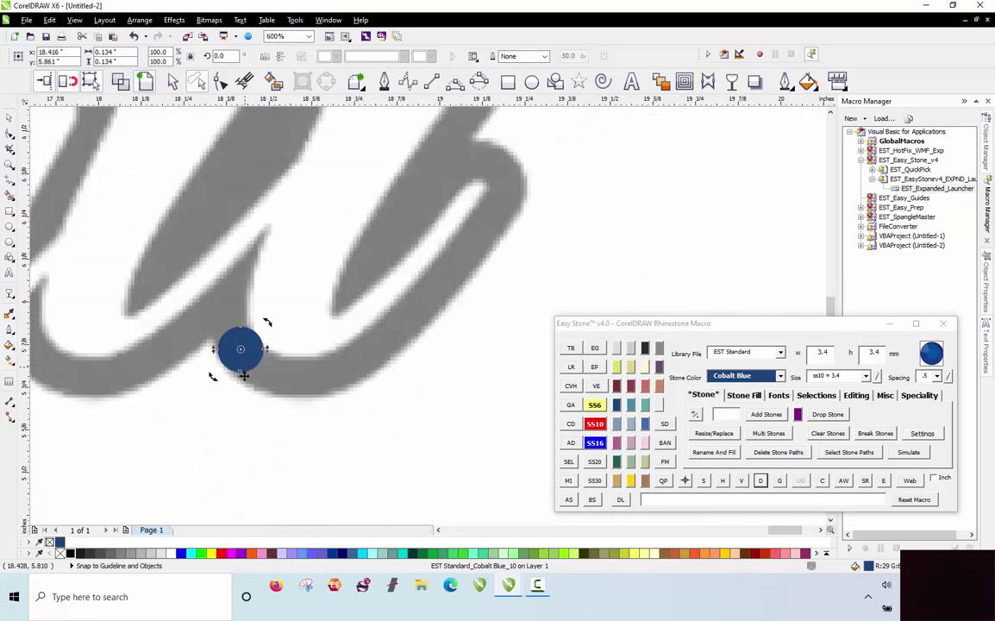
{"action": "left_click", "coordinate": [242, 416]}
{"action": "scroll", "coordinate": [256, 355], "scroll_direction": "up", "scroll_amount": 1}
{"action": "left_click_drag", "start_coordinate": [250, 352], "coordinate": [239, 353]}
{"action": "scroll", "coordinate": [217, 305], "scroll_direction": "down", "scroll_amount": 1}
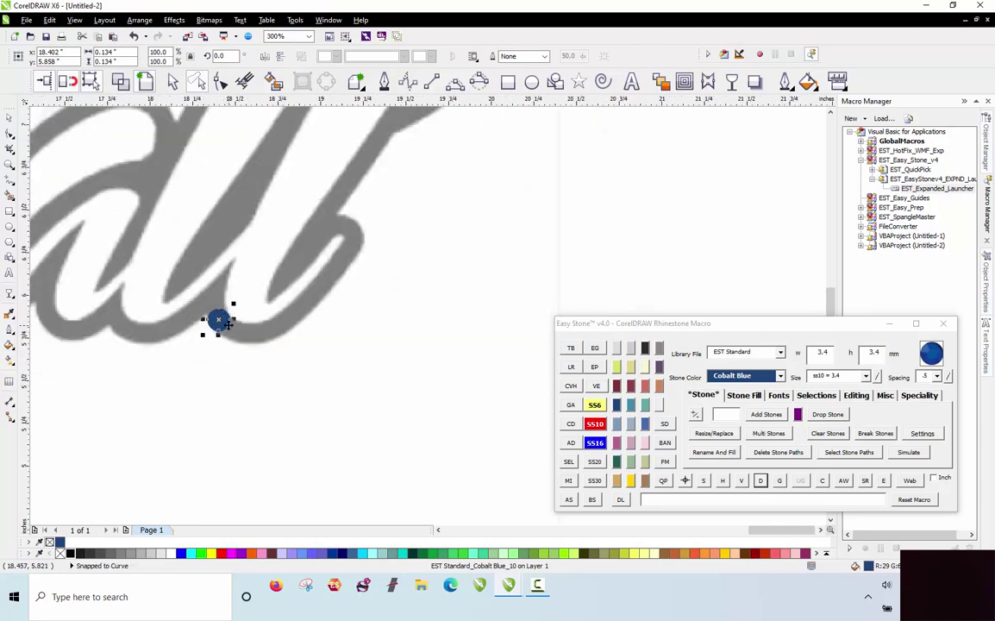
{"action": "scroll", "coordinate": [226, 320], "scroll_direction": "up", "scroll_amount": 1}
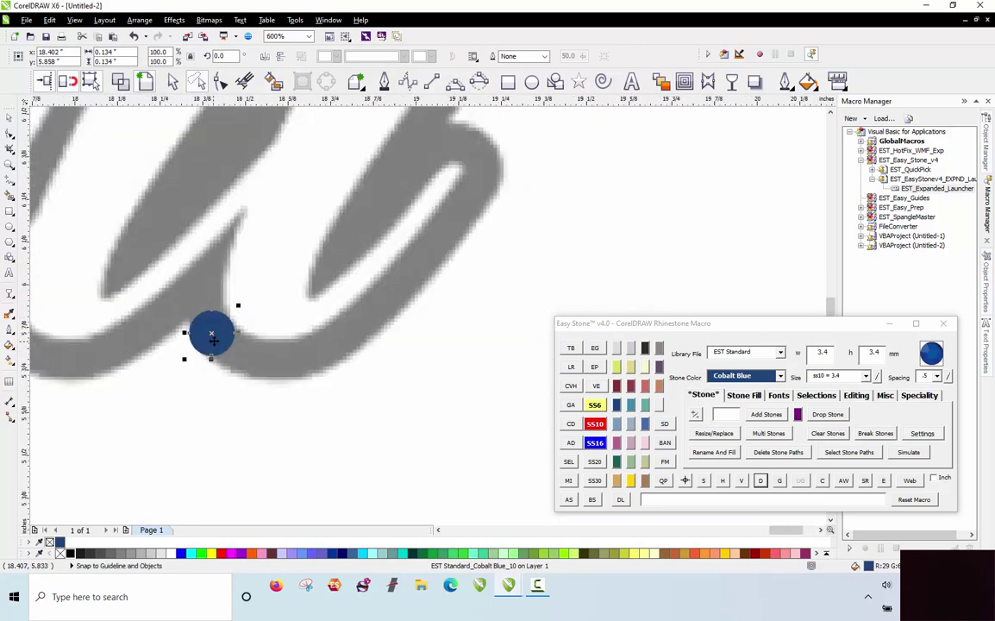
Place copies of the ss10 stone along the bottom curve of the last l and around its hooked tip.
{"action": "mouse_move", "coordinate": [212, 335]}
{"action": "left_mouse_down"}
{"action": "mouse_move", "coordinate": [254, 360]}
{"action": "mouse_move", "coordinate": [315, 363]}
{"action": "mouse_move", "coordinate": [407, 288]}
{"action": "mouse_move", "coordinate": [469, 197]}
{"action": "left_mouse_up"}
{"action": "key", "text": "space"}
{"action": "key", "text": "space"}
{"action": "key", "text": "space"}
{"action": "key", "text": "space"}
{"action": "key", "text": "space"}
{"action": "key", "text": "space"}
{"action": "mouse_move", "coordinate": [469, 197]}
{"action": "left_mouse_down"}
{"action": "mouse_move", "coordinate": [478, 138]}
{"action": "mouse_move", "coordinate": [421, 144]}
{"action": "mouse_move", "coordinate": [376, 190]}
{"action": "mouse_move", "coordinate": [393, 185]}
{"action": "left_mouse_up"}
{"action": "key", "text": "space"}
Continue the stones down the tapering inner edge of the last l's tail, using two ss6 Cobalt Blue stones for the narrow part.
{"action": "scroll", "coordinate": [389, 186], "scroll_direction": "up", "scroll_amount": 2}
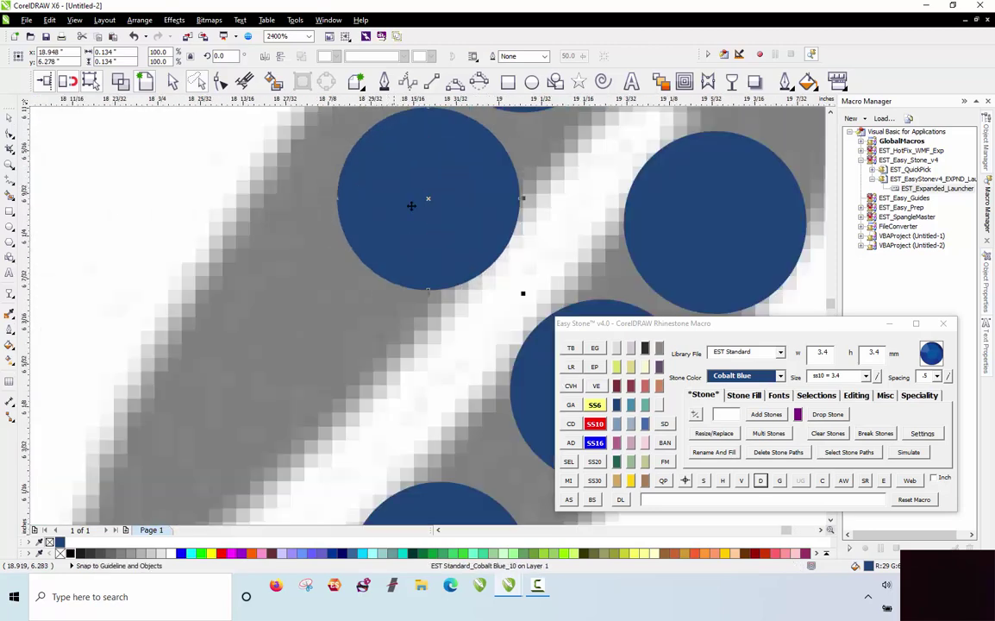
{"action": "left_click_drag", "start_coordinate": [451, 208], "coordinate": [333, 238]}
{"action": "scroll", "coordinate": [402, 188], "scroll_direction": "down", "scroll_amount": 2}
{"action": "scroll", "coordinate": [318, 244], "scroll_direction": "up", "scroll_amount": 1}
{"action": "left_click", "coordinate": [594, 404]}
{"action": "right_click", "coordinate": [287, 309]}
{"action": "left_click_drag", "start_coordinate": [299, 307], "coordinate": [278, 311]}
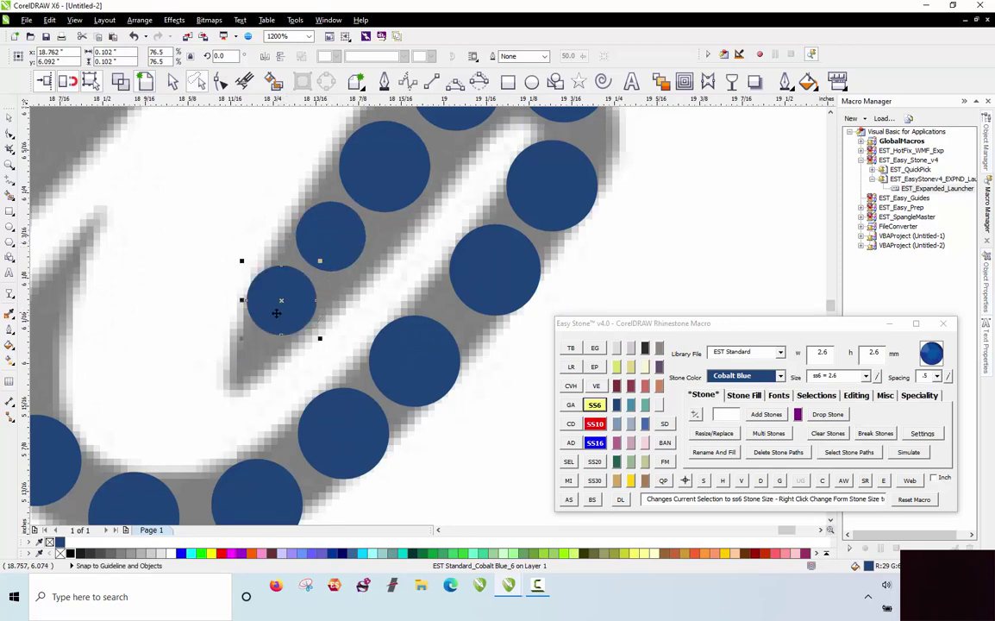
{"action": "scroll", "coordinate": [274, 316], "scroll_direction": "down", "scroll_amount": 1}
{"action": "left_click", "coordinate": [231, 347]}
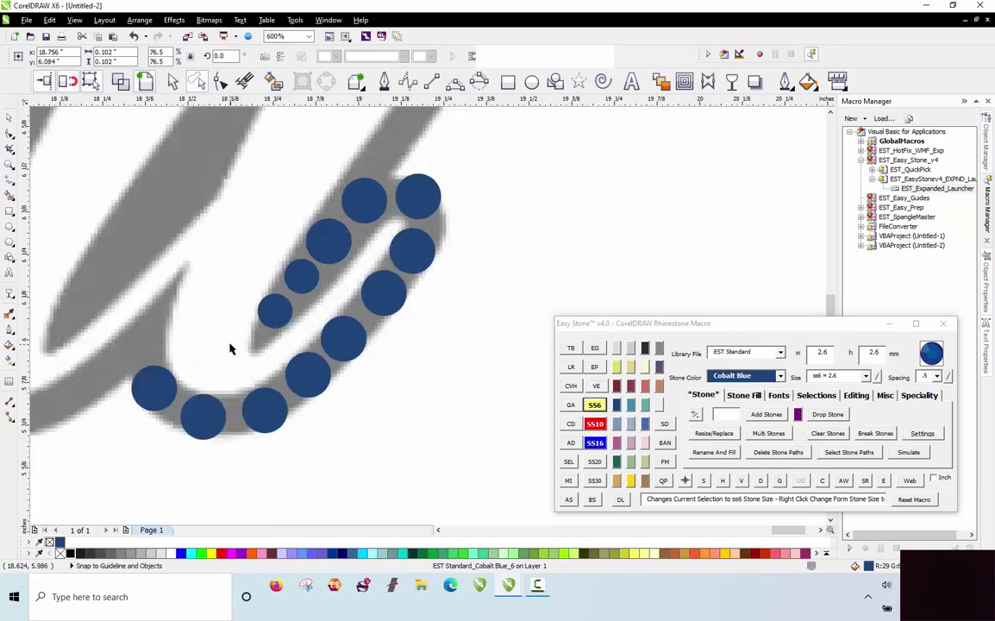
Examine the stoned tail of the last l against the whole Cougars Football design.
{"action": "scroll", "coordinate": [256, 310], "scroll_direction": "down", "scroll_amount": 1}
{"action": "scroll", "coordinate": [257, 311], "scroll_direction": "down", "scroll_amount": 1}
{"action": "scroll", "coordinate": [273, 270], "scroll_direction": "up", "scroll_amount": 1}
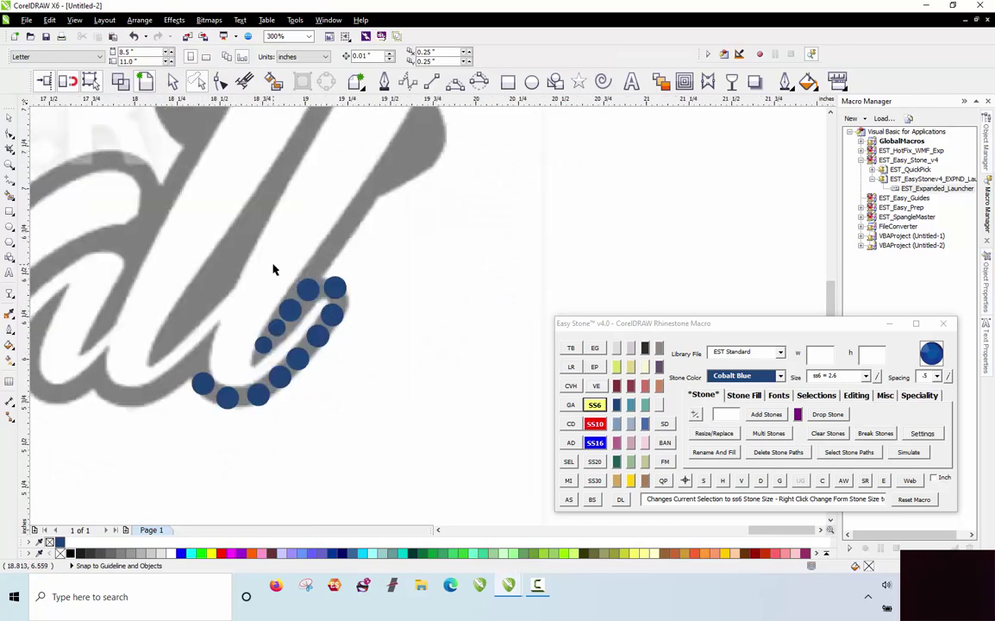
{"action": "scroll", "coordinate": [354, 263], "scroll_direction": "down", "scroll_amount": 2}
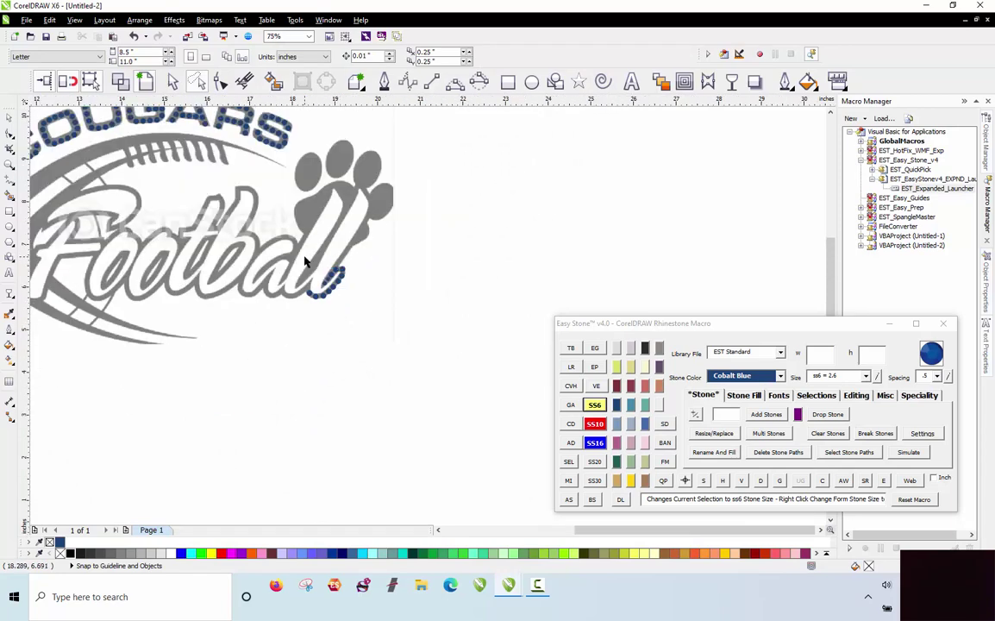
{"action": "scroll", "coordinate": [306, 261], "scroll_direction": "down", "scroll_amount": 1}
{"action": "scroll", "coordinate": [229, 249], "scroll_direction": "up", "scroll_amount": 1}
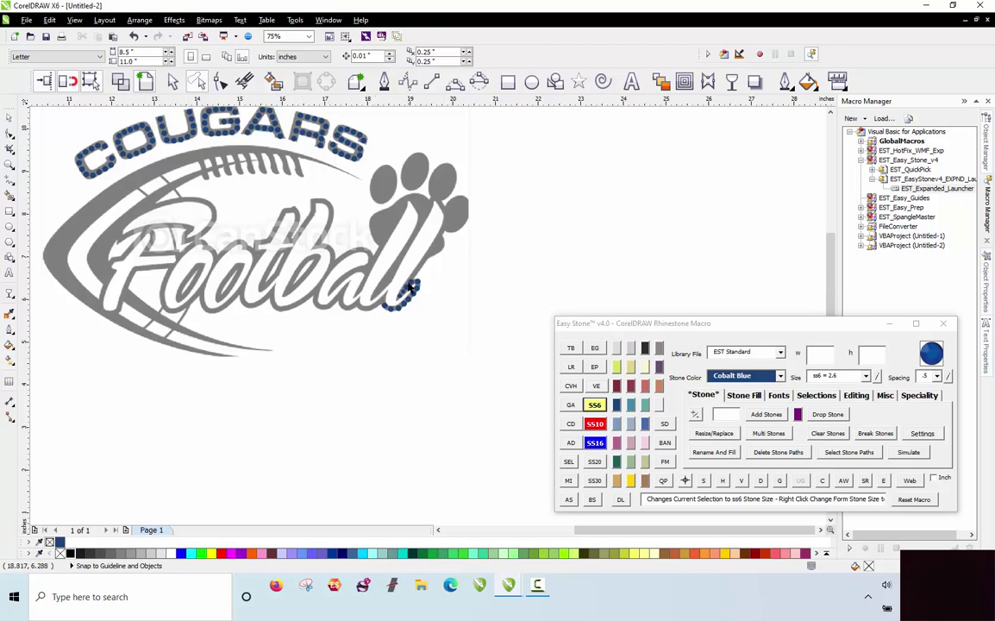
{"action": "scroll", "coordinate": [410, 289], "scroll_direction": "up", "scroll_amount": 2}
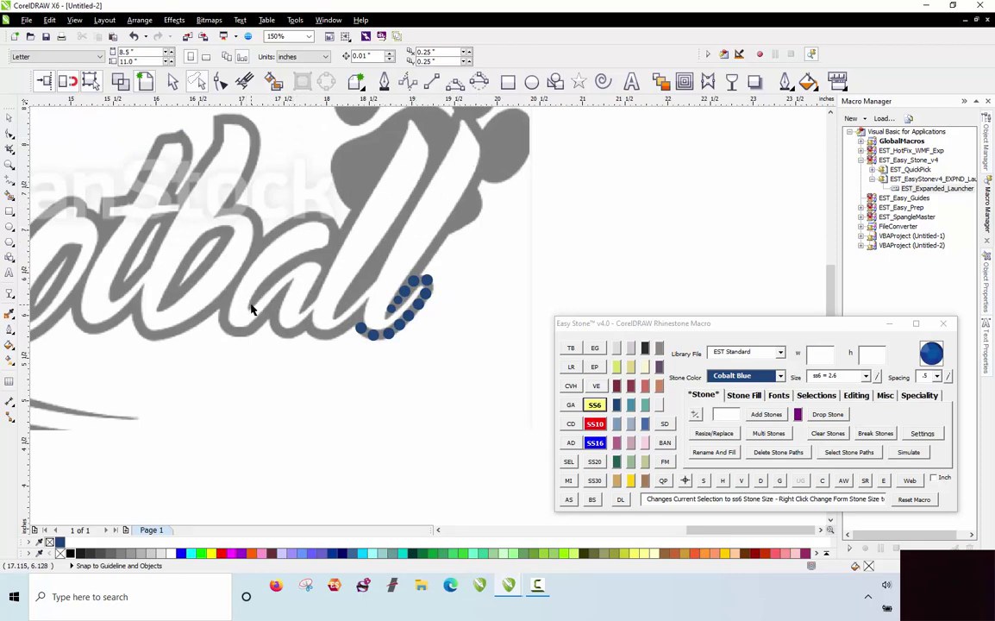
Try two ss6 Crystal stones in the white gap of the last l's tail and delete both.
{"action": "scroll", "coordinate": [432, 314], "scroll_direction": "up", "scroll_amount": 6}
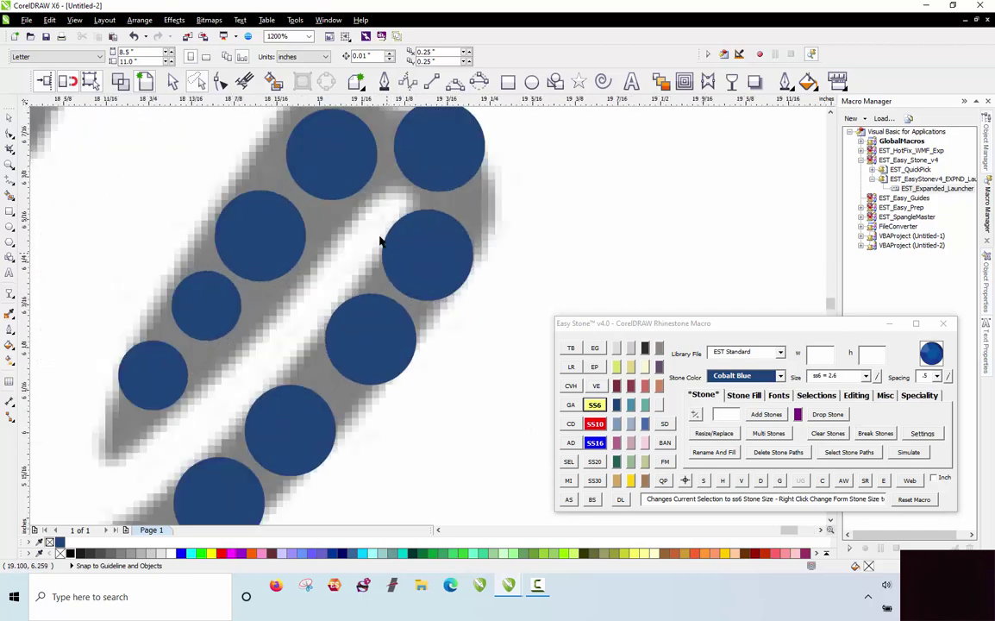
{"action": "left_click", "coordinate": [350, 241]}
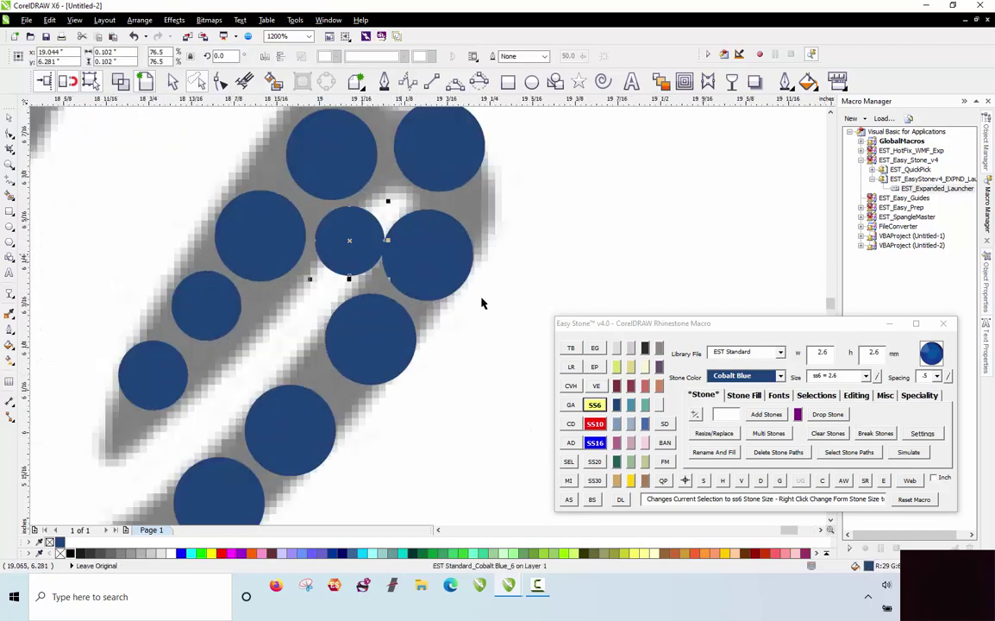
{"action": "left_click", "coordinate": [615, 347]}
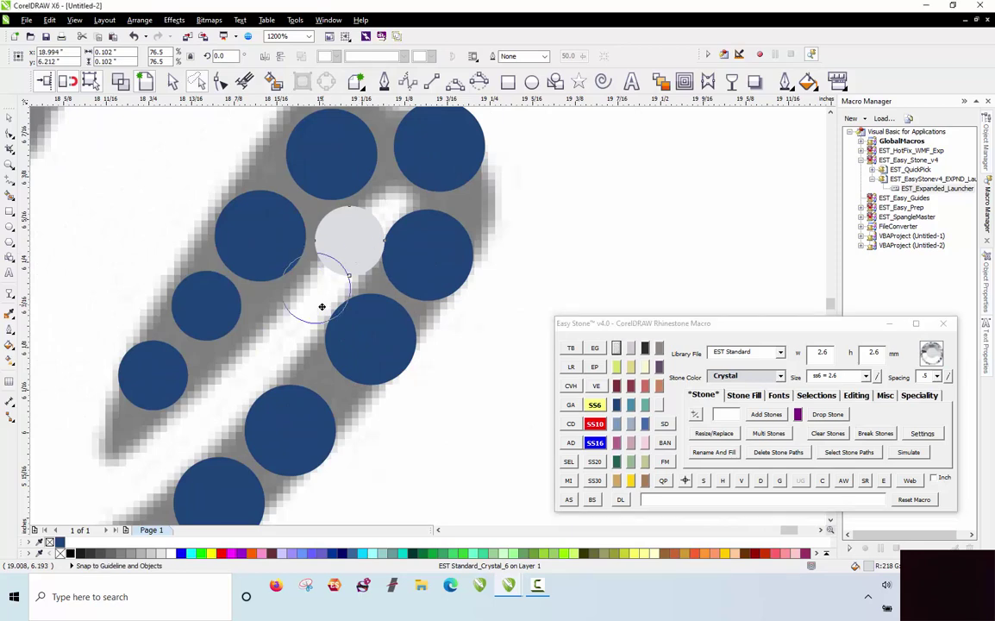
{"action": "left_click", "coordinate": [307, 298]}
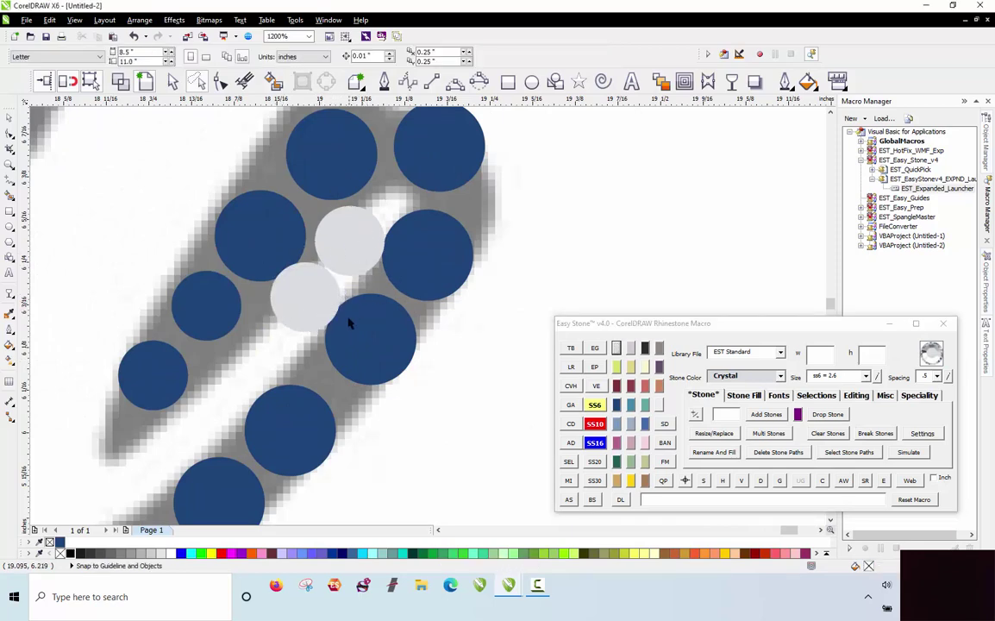
{"action": "left_click", "coordinate": [313, 309]}
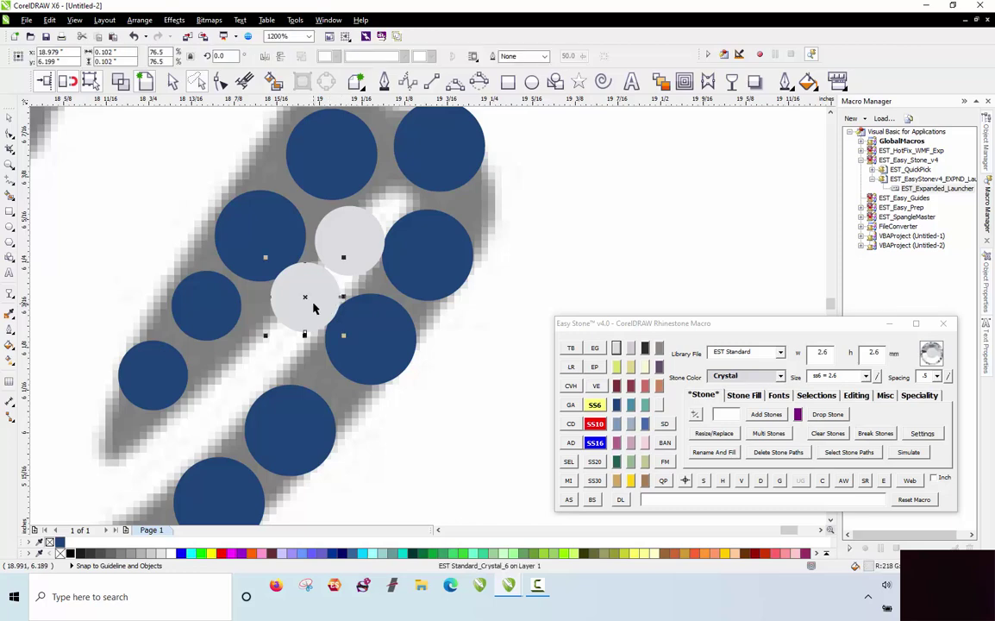
{"action": "key", "text": "Delete"}
{"action": "left_click", "coordinate": [344, 271]}
{"action": "key", "text": "Delete"}
{"action": "scroll", "coordinate": [289, 328], "scroll_direction": "down", "scroll_amount": 4}
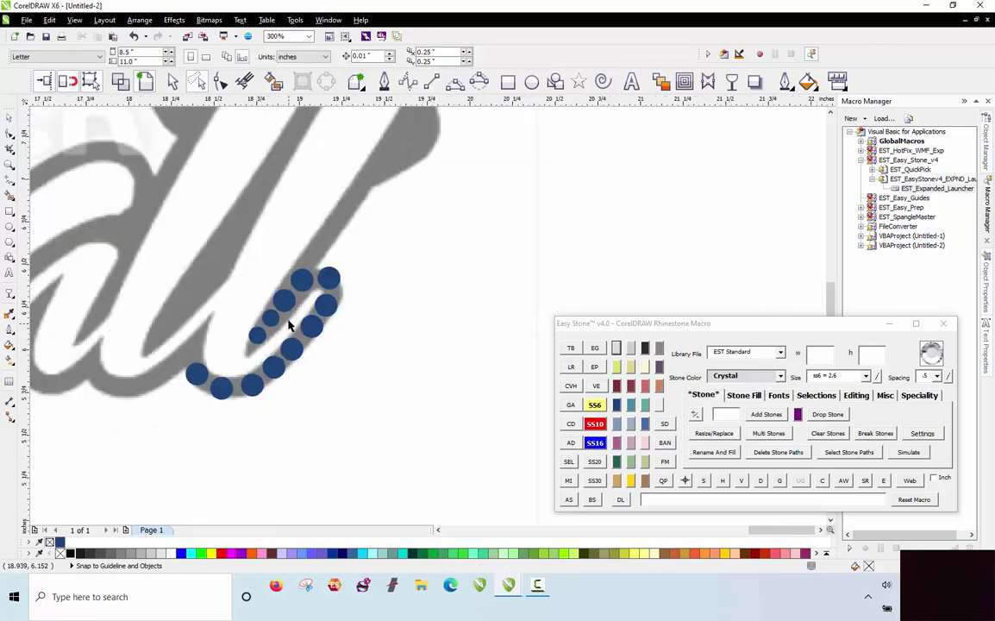
Place two copies of the ss10 Cobalt Blue stone up the stem of the last l from above its hooked tip.
{"action": "scroll", "coordinate": [291, 312], "scroll_direction": "up", "scroll_amount": 4}
{"action": "left_click", "coordinate": [292, 313]}
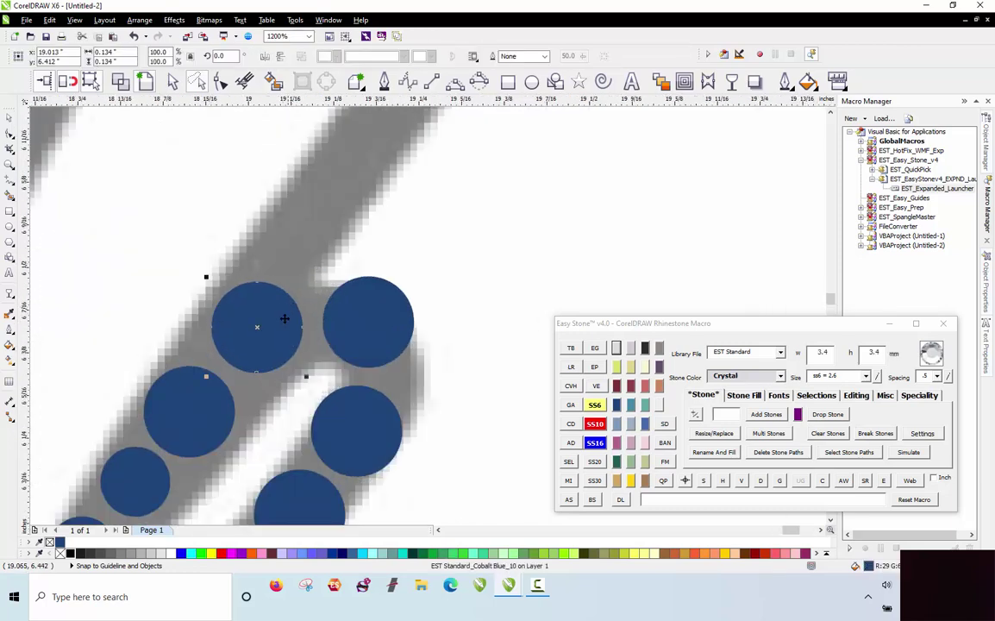
{"action": "left_click_drag", "start_coordinate": [284, 317], "coordinate": [400, 154]}
{"action": "scroll", "coordinate": [389, 222], "scroll_direction": "down", "scroll_amount": 5}
{"action": "left_click", "coordinate": [441, 221]}
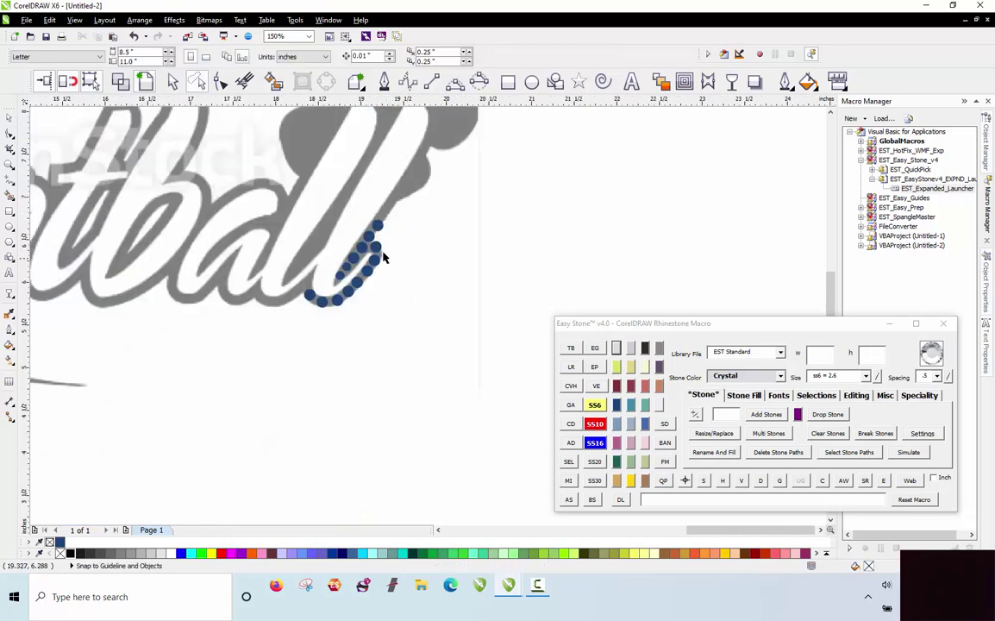
{"action": "scroll", "coordinate": [387, 251], "scroll_direction": "down", "scroll_amount": 1}
{"action": "scroll", "coordinate": [414, 157], "scroll_direction": "up", "scroll_amount": 1}
{"action": "scroll", "coordinate": [394, 303], "scroll_direction": "up", "scroll_amount": 1}
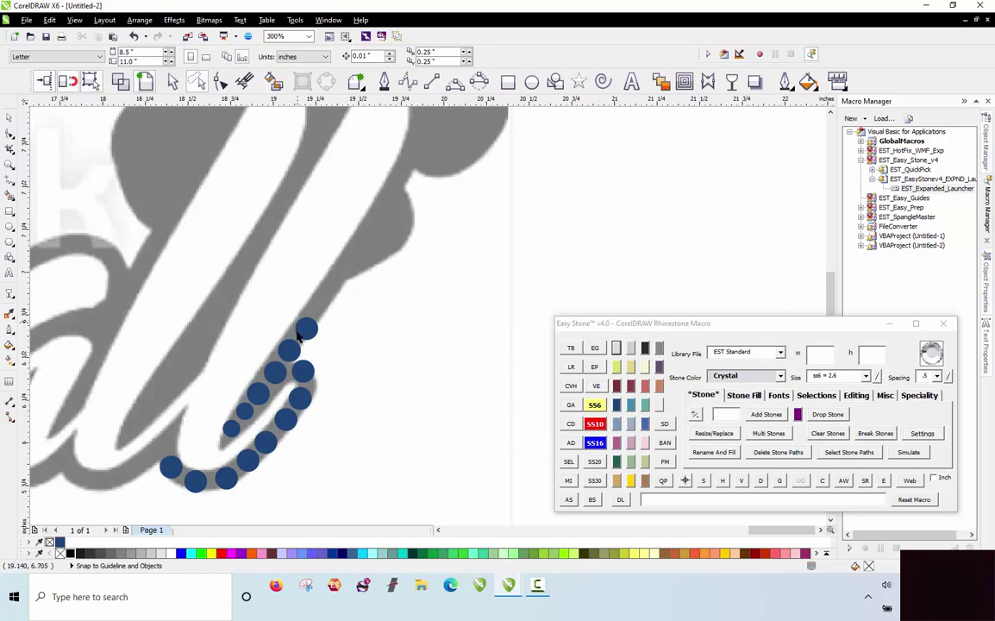
{"action": "scroll", "coordinate": [297, 338], "scroll_direction": "down", "scroll_amount": 1}
{"action": "scroll", "coordinate": [329, 262], "scroll_direction": "up", "scroll_amount": 1}
Copy the uppermost stem stone to the last l's outer edge beside the paw's outermost toe.
{"action": "left_click", "coordinate": [276, 414]}
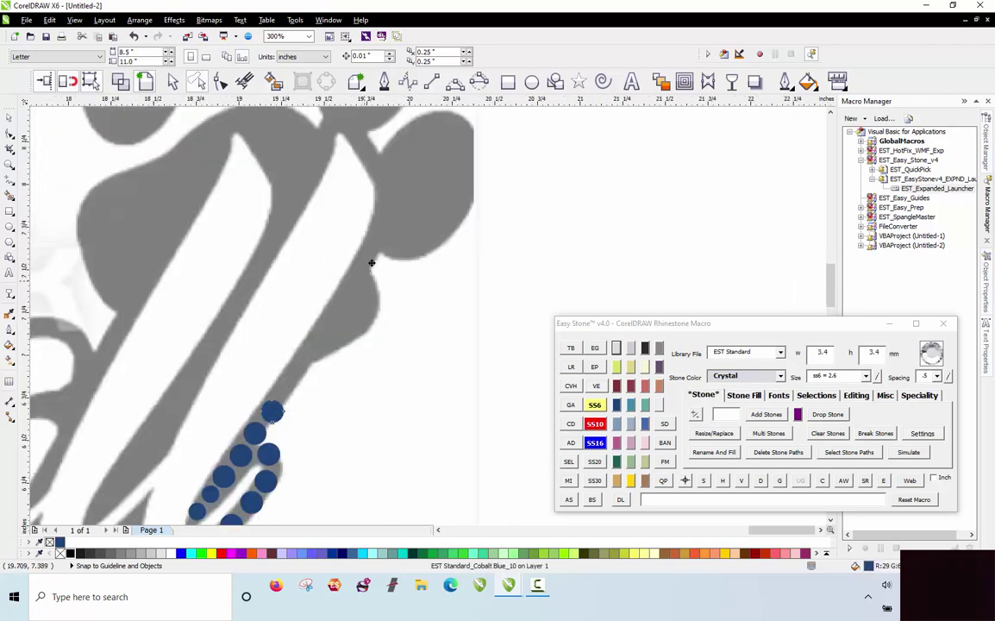
{"action": "left_click_drag", "start_coordinate": [372, 248], "coordinate": [372, 246]}
{"action": "scroll", "coordinate": [359, 268], "scroll_direction": "up", "scroll_amount": 1}
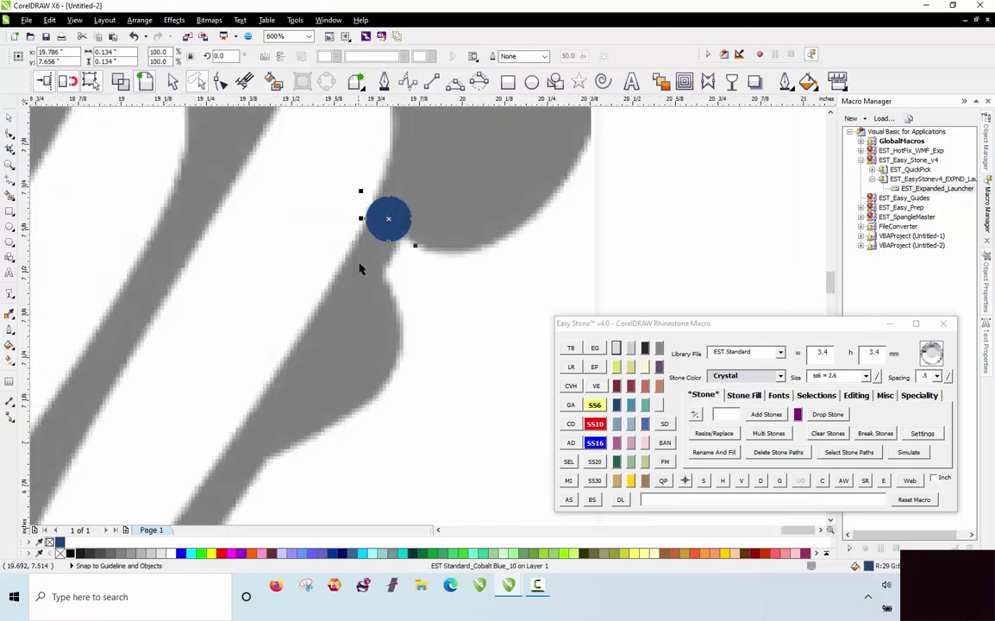
{"action": "scroll", "coordinate": [358, 268], "scroll_direction": "down", "scroll_amount": 1}
Fill the stem between its two end stones with evenly spaced stones along a path and remove the path.
{"action": "left_click", "coordinate": [276, 411], "text": "shift"}
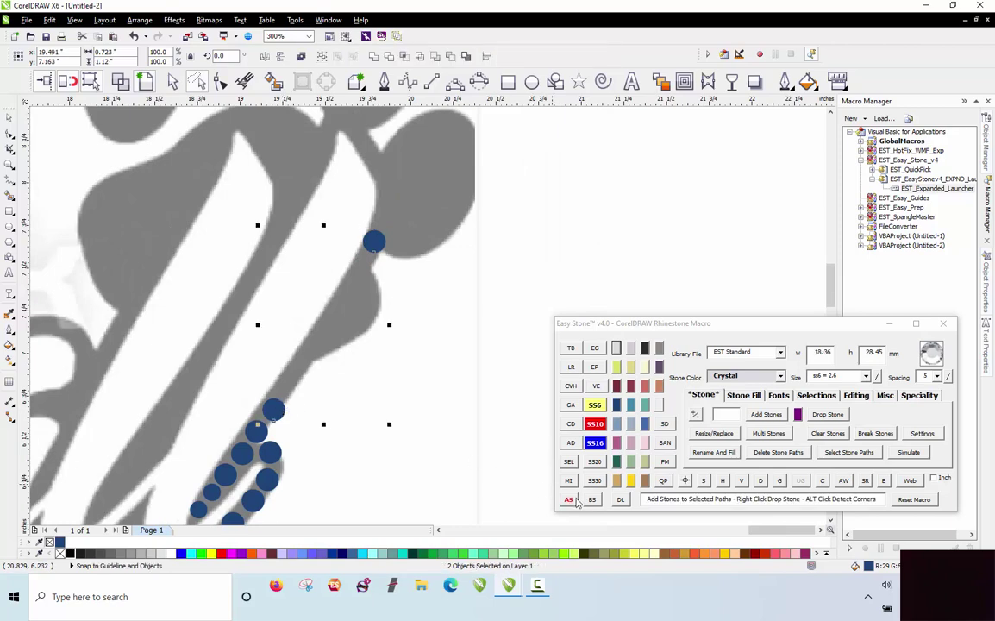
{"action": "left_click", "coordinate": [568, 499]}
{"action": "scroll", "coordinate": [319, 337], "scroll_direction": "up", "scroll_amount": 2}
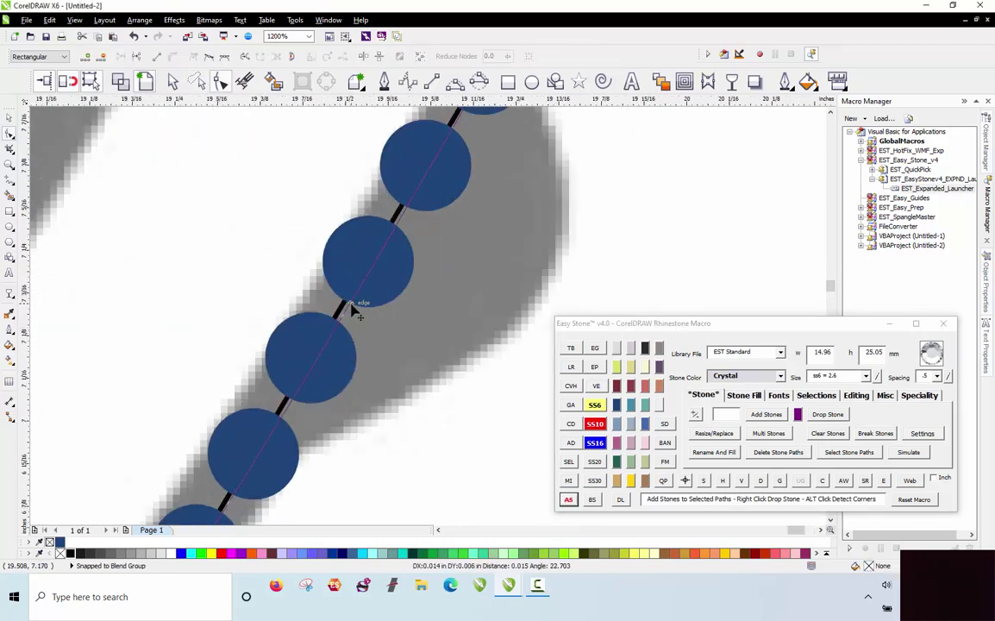
{"action": "scroll", "coordinate": [369, 284], "scroll_direction": "down", "scroll_amount": 2}
{"action": "left_click", "coordinate": [369, 285]}
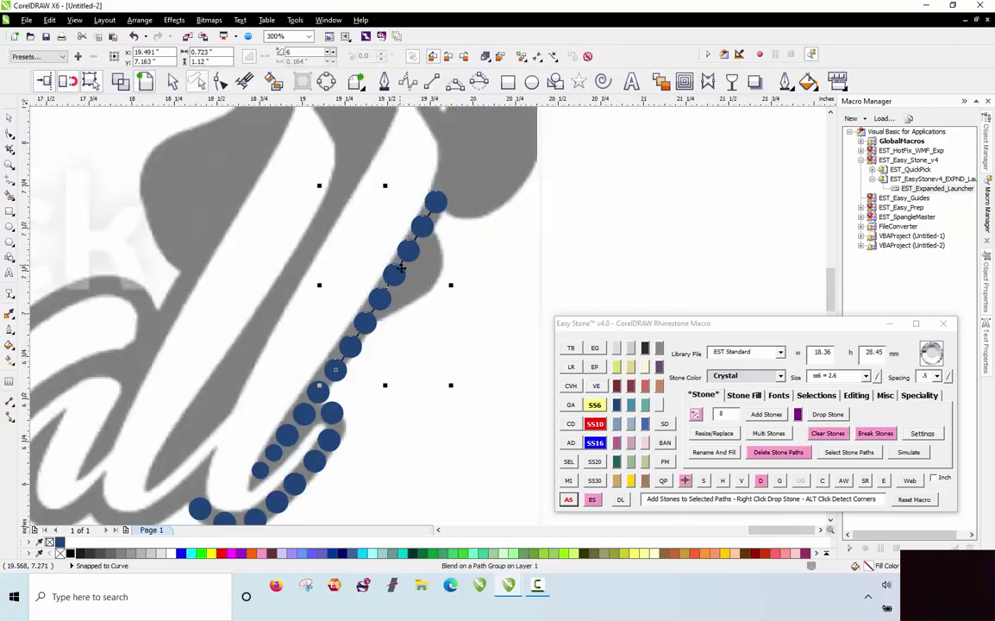
{"action": "left_click", "coordinate": [761, 481]}
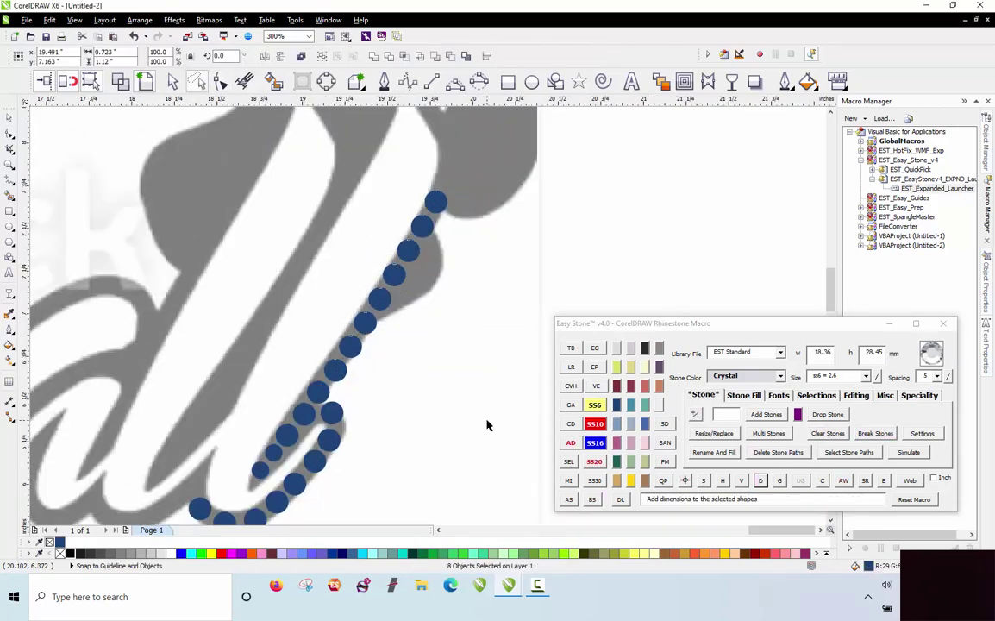
{"action": "left_click", "coordinate": [487, 421]}
Place three copies of the ss10 Cobalt Blue stone up the last l's outer edge, past the paw's outermost toe.
{"action": "scroll", "coordinate": [432, 319], "scroll_direction": "down", "scroll_amount": 1}
{"action": "scroll", "coordinate": [455, 205], "scroll_direction": "up", "scroll_amount": 1}
{"action": "scroll", "coordinate": [399, 314], "scroll_direction": "up", "scroll_amount": 1}
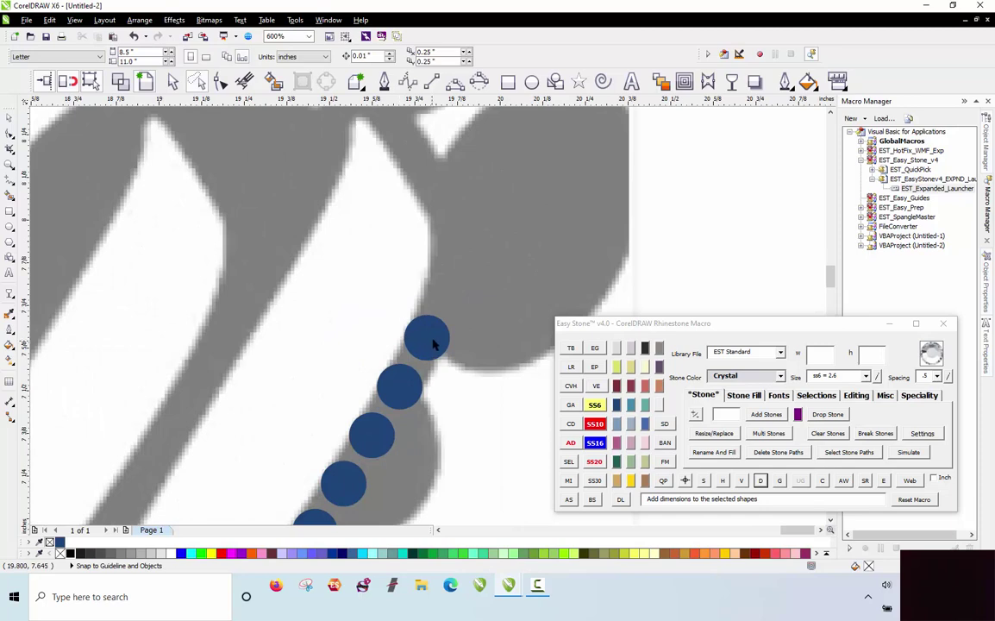
{"action": "left_click", "coordinate": [447, 289]}
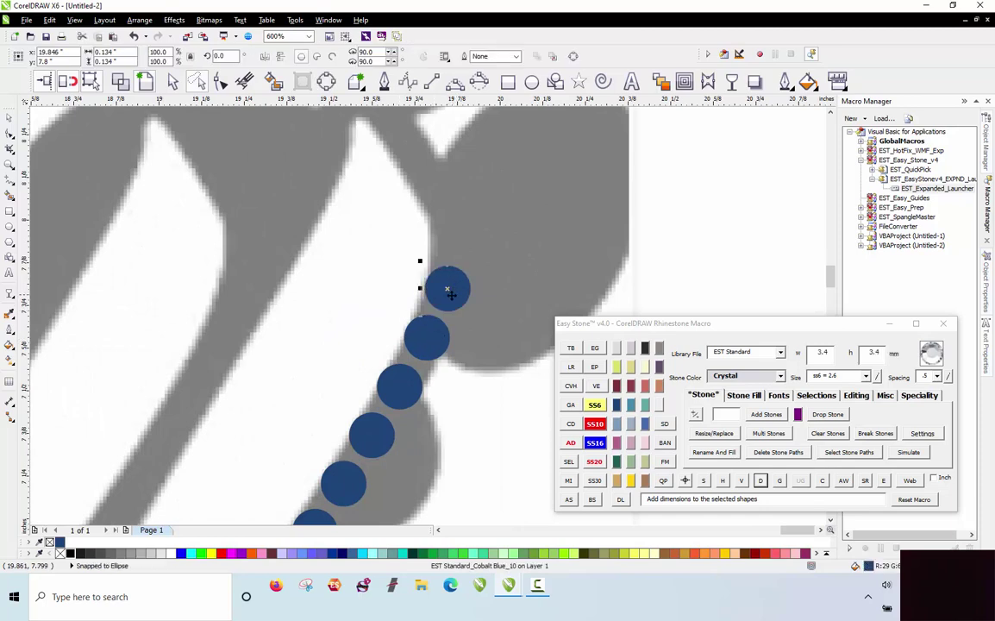
{"action": "left_click", "coordinate": [457, 235]}
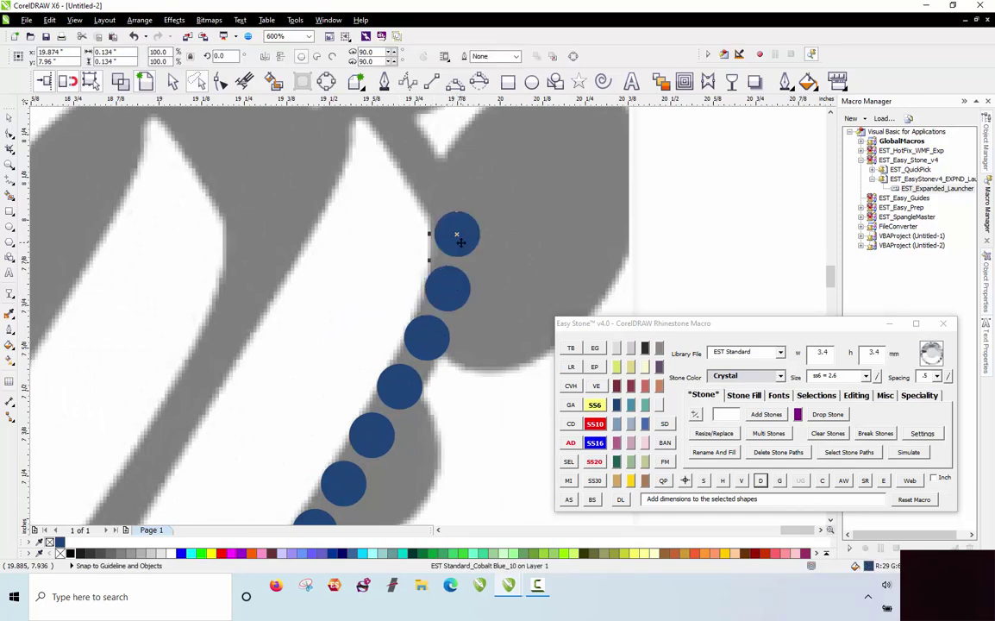
{"action": "left_click", "coordinate": [436, 181]}
Continue the ss10 Cobalt Blue copies around the top of the last l and onto its inner edge.
{"action": "scroll", "coordinate": [431, 207], "scroll_direction": "down", "scroll_amount": 1}
{"action": "scroll", "coordinate": [412, 159], "scroll_direction": "up", "scroll_amount": 1}
{"action": "scroll", "coordinate": [426, 219], "scroll_direction": "up", "scroll_amount": 1}
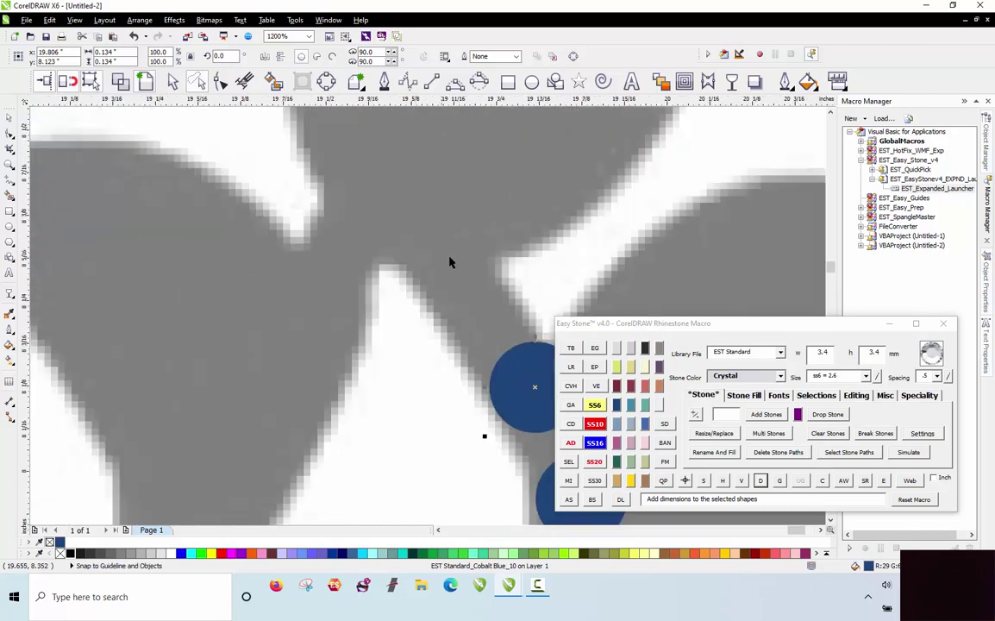
{"action": "left_click_drag", "start_coordinate": [517, 371], "coordinate": [468, 299]}
{"action": "left_click", "coordinate": [403, 221]}
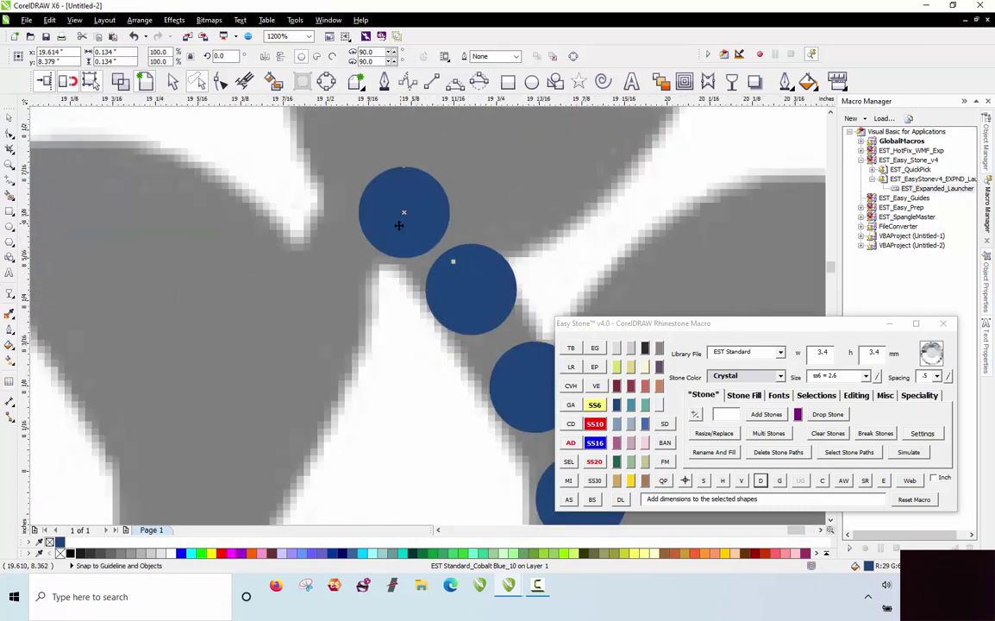
{"action": "left_click", "coordinate": [319, 290]}
{"action": "scroll", "coordinate": [380, 276], "scroll_direction": "down", "scroll_amount": 3}
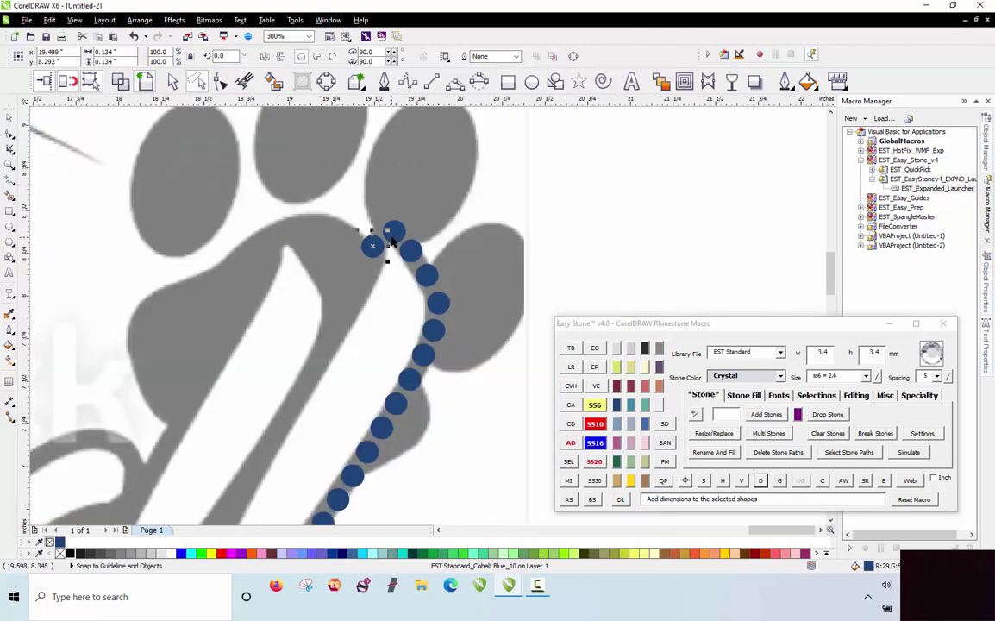
{"action": "scroll", "coordinate": [369, 372], "scroll_direction": "up", "scroll_amount": 2}
{"action": "scroll", "coordinate": [388, 388], "scroll_direction": "down", "scroll_amount": 2}
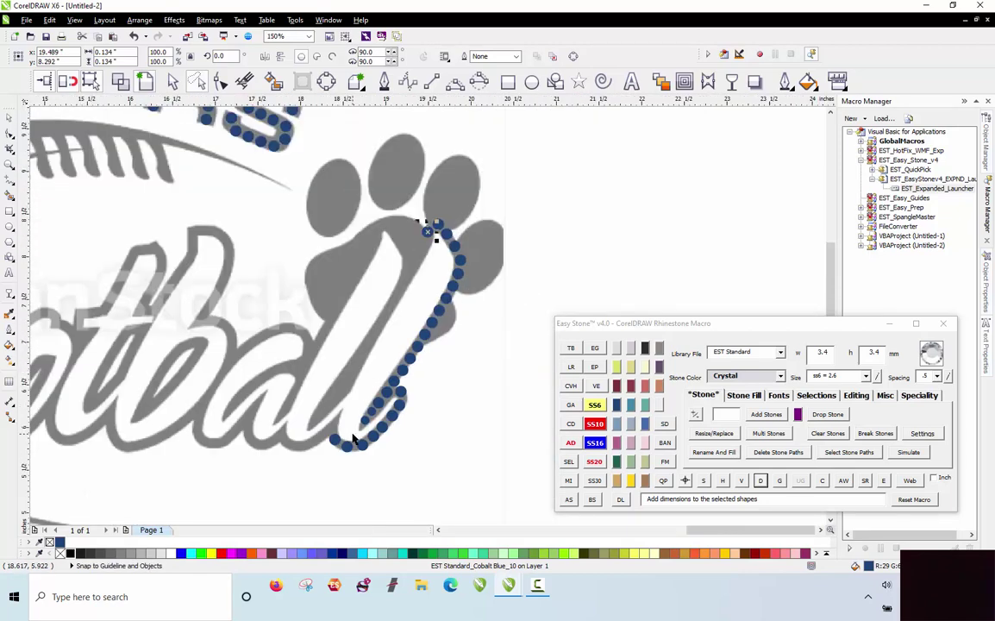
Place two ss6 Cobalt Blue stones in the narrow lower point of the gray stroke between the two l's.
{"action": "scroll", "coordinate": [410, 402], "scroll_direction": "up", "scroll_amount": 4}
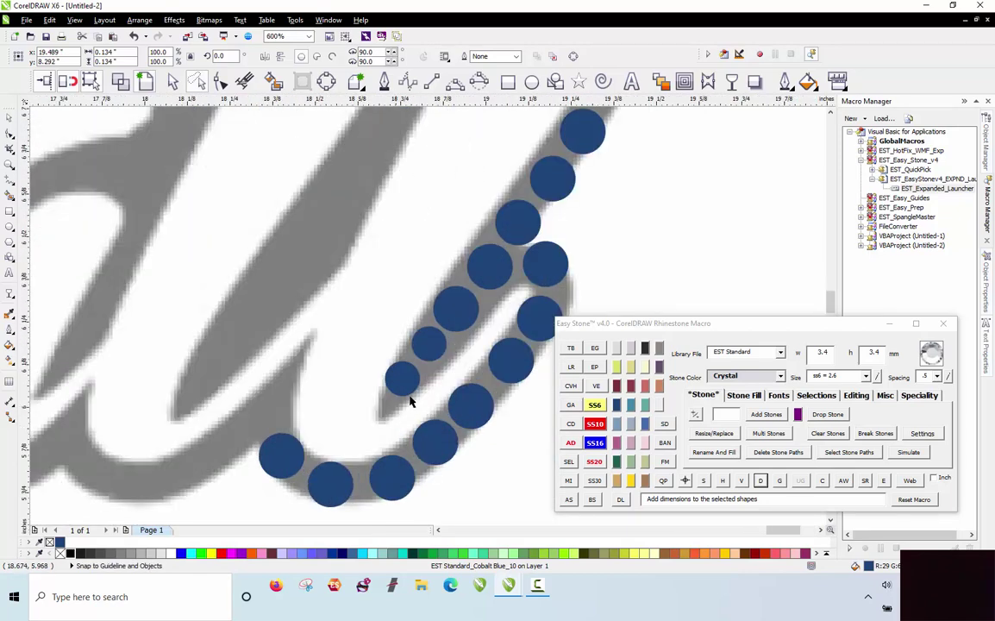
{"action": "left_click", "coordinate": [193, 400]}
{"action": "left_click", "coordinate": [228, 366]}
{"action": "scroll", "coordinate": [246, 376], "scroll_direction": "up", "scroll_amount": 2}
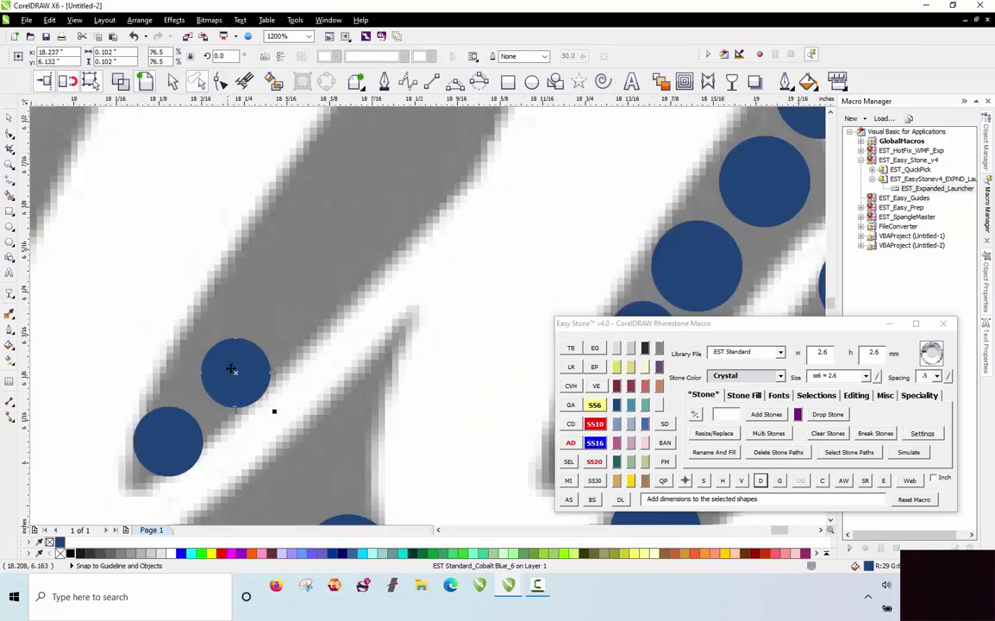
{"action": "left_click_drag", "start_coordinate": [248, 375], "coordinate": [227, 377]}
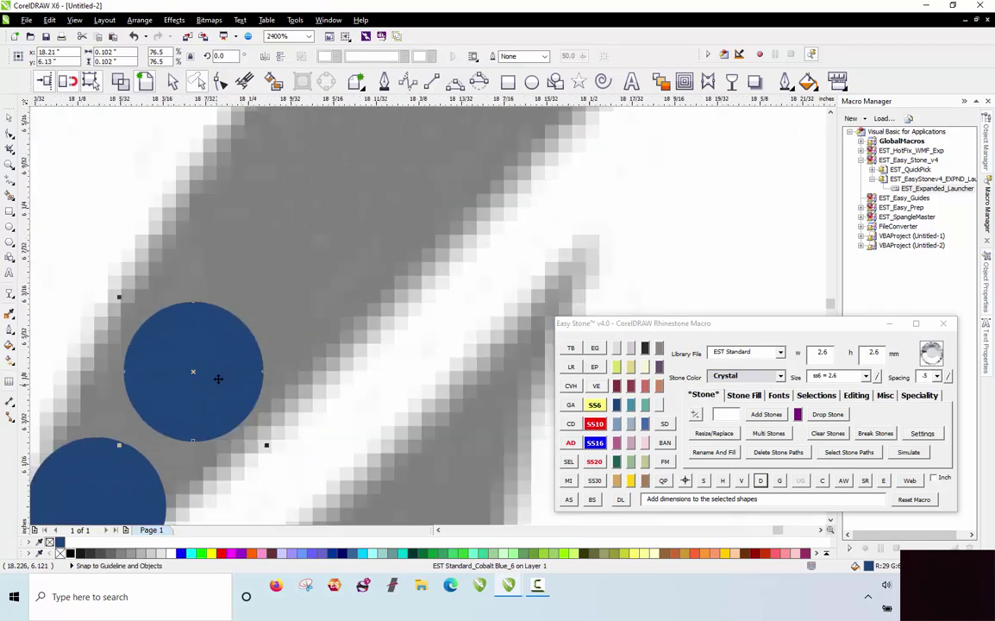
{"action": "scroll", "coordinate": [228, 367], "scroll_direction": "down", "scroll_amount": 2}
Copy ss10 Cobalt Blue stones above the two ss6 stones to start the row between the l's.
{"action": "left_click", "coordinate": [456, 312]}
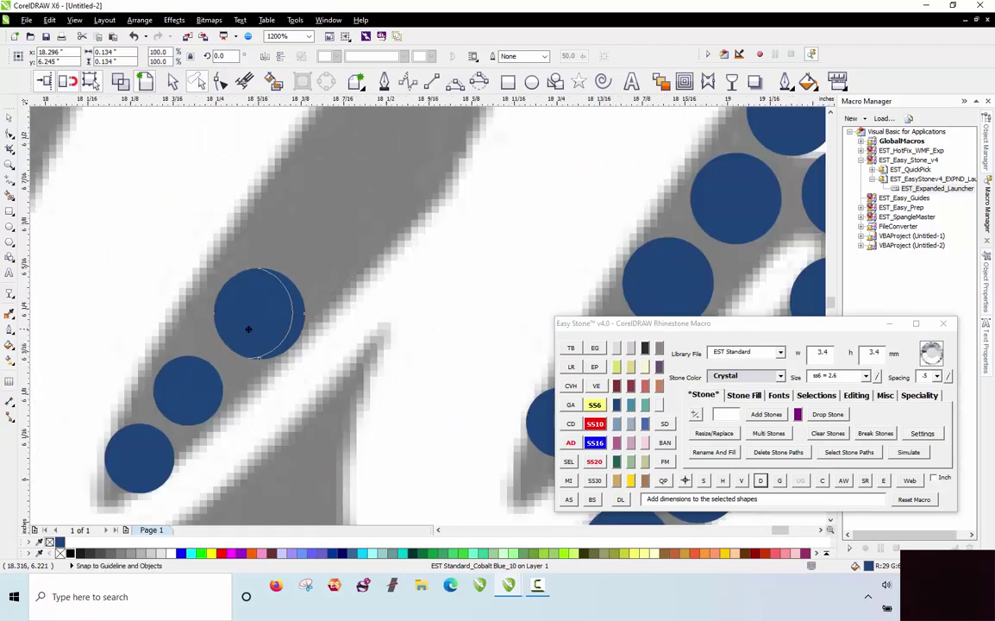
{"action": "left_click_drag", "start_coordinate": [250, 330], "coordinate": [237, 341]}
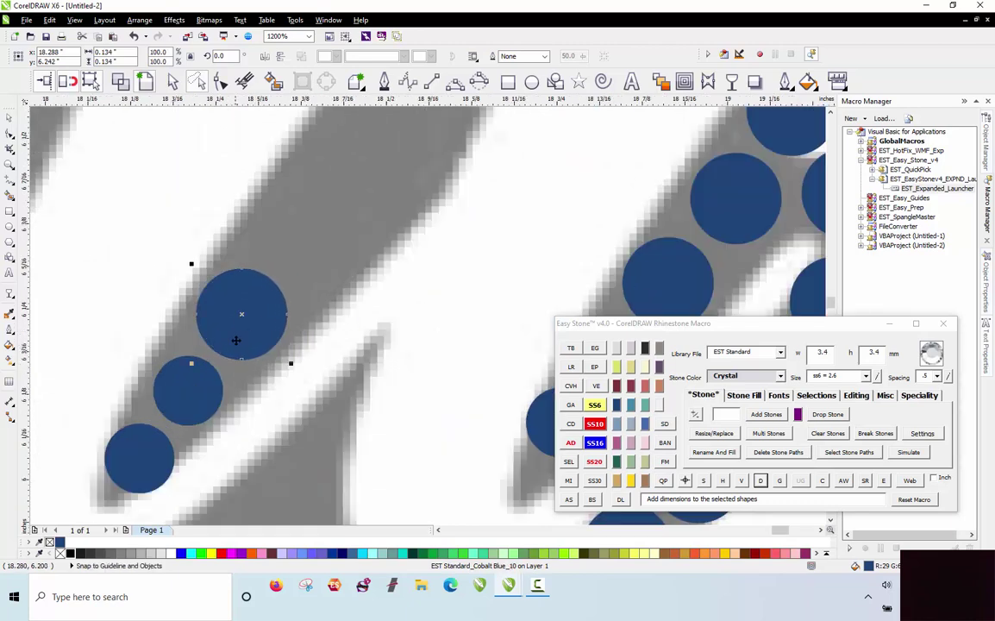
{"action": "right_click", "coordinate": [321, 252]}
{"action": "left_click_drag", "start_coordinate": [320, 248], "coordinate": [299, 272]}
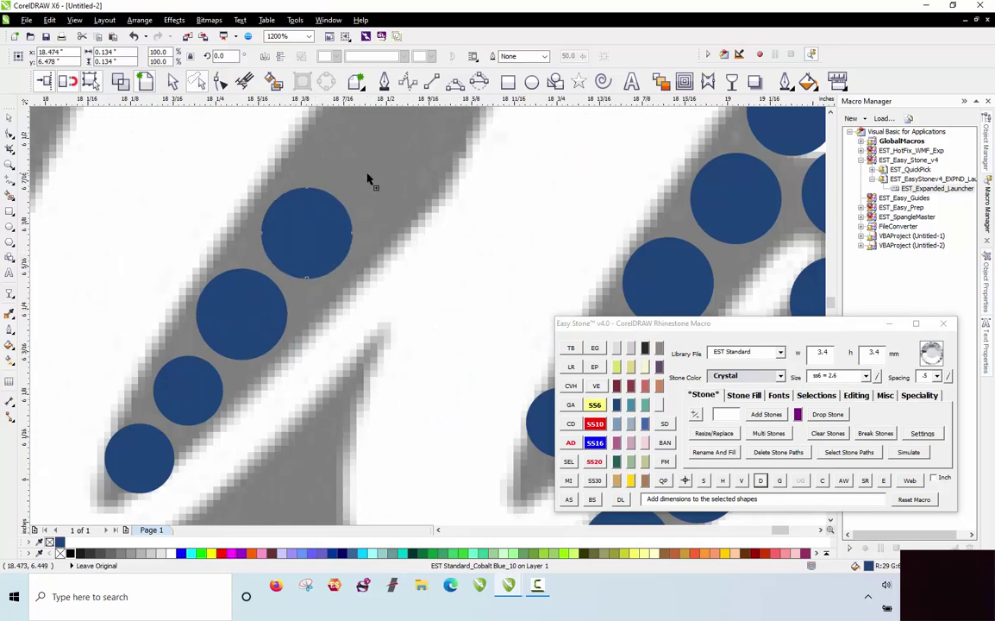
{"action": "scroll", "coordinate": [336, 244], "scroll_direction": "down", "scroll_amount": 5}
{"action": "scroll", "coordinate": [335, 244], "scroll_direction": "down", "scroll_amount": 5}
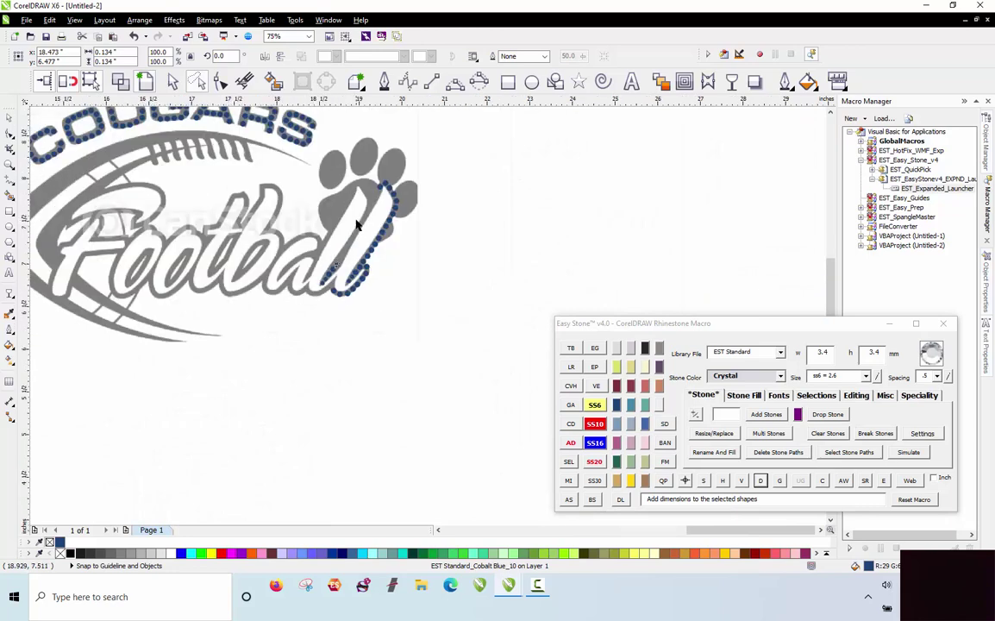
Extend the row between the two l's with evenly spaced ss10 Cobalt Blue copies up the gray stroke.
{"action": "scroll", "coordinate": [356, 223], "scroll_direction": "up", "scroll_amount": 3}
{"action": "scroll", "coordinate": [291, 386], "scroll_direction": "up", "scroll_amount": 1}
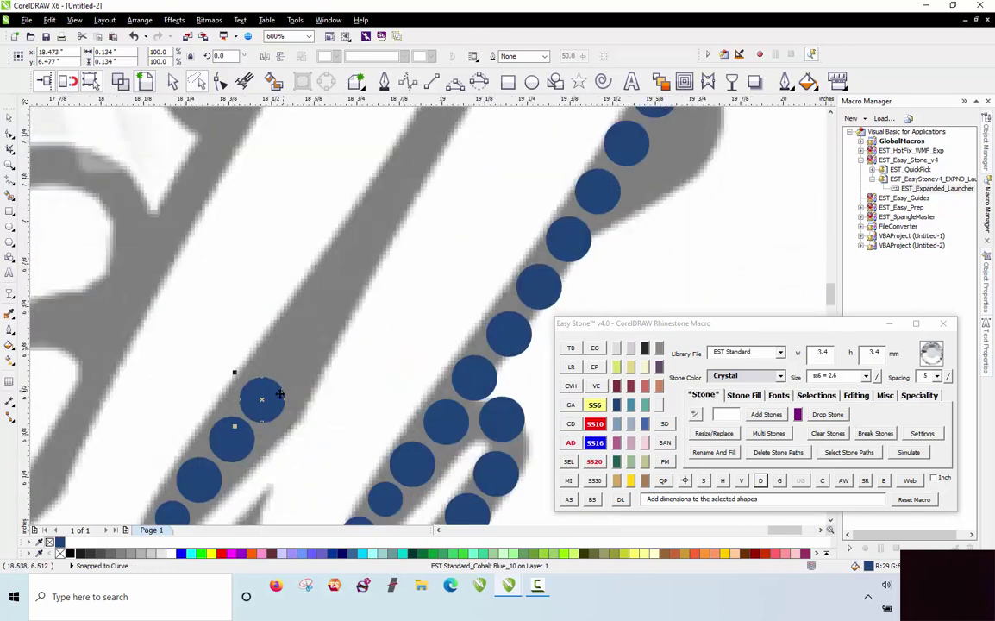
{"action": "left_click_drag", "start_coordinate": [309, 355], "coordinate": [396, 211]}
{"action": "key", "text": "space"}
{"action": "key", "text": "space"}
{"action": "scroll", "coordinate": [362, 285], "scroll_direction": "up", "scroll_amount": 1}
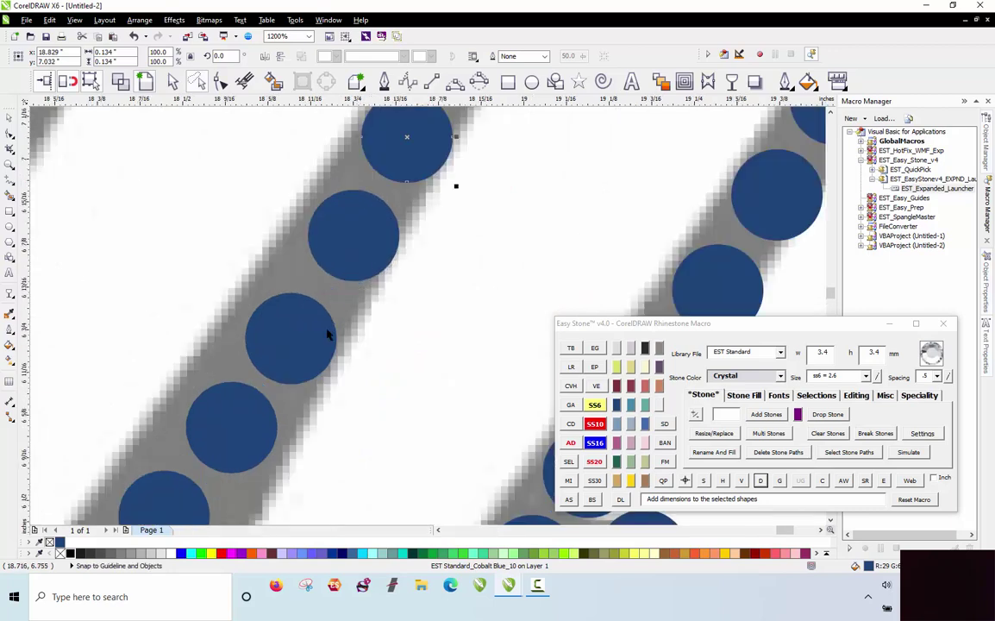
{"action": "scroll", "coordinate": [324, 325], "scroll_direction": "down", "scroll_amount": 3}
{"action": "key", "text": "Escape"}
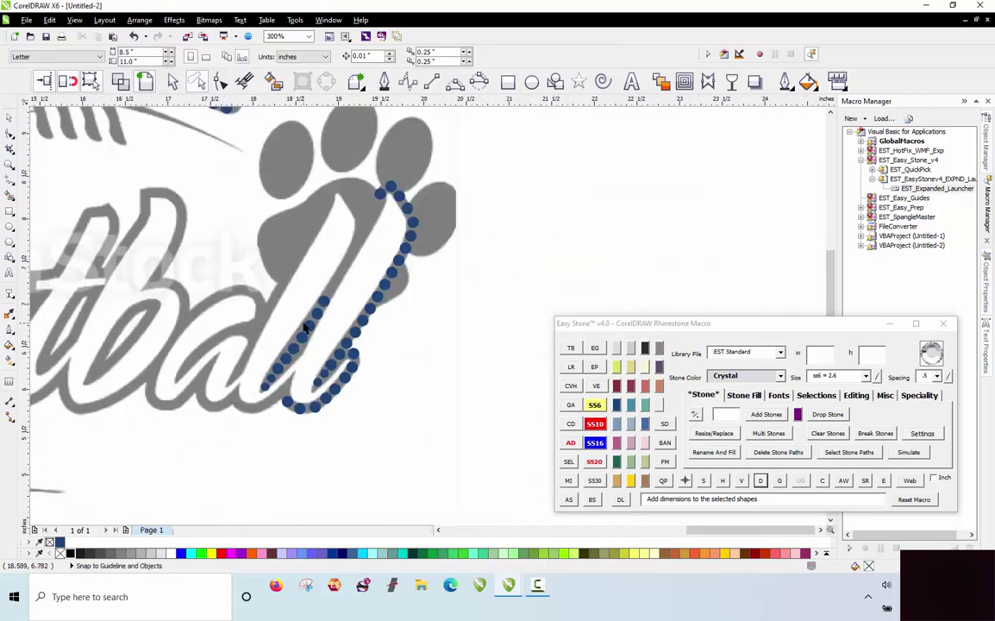
Copy the ss10 Cobalt Blue stone one position down the last l's inner edge, just below its top.
{"action": "scroll", "coordinate": [346, 226], "scroll_direction": "up", "scroll_amount": 2}
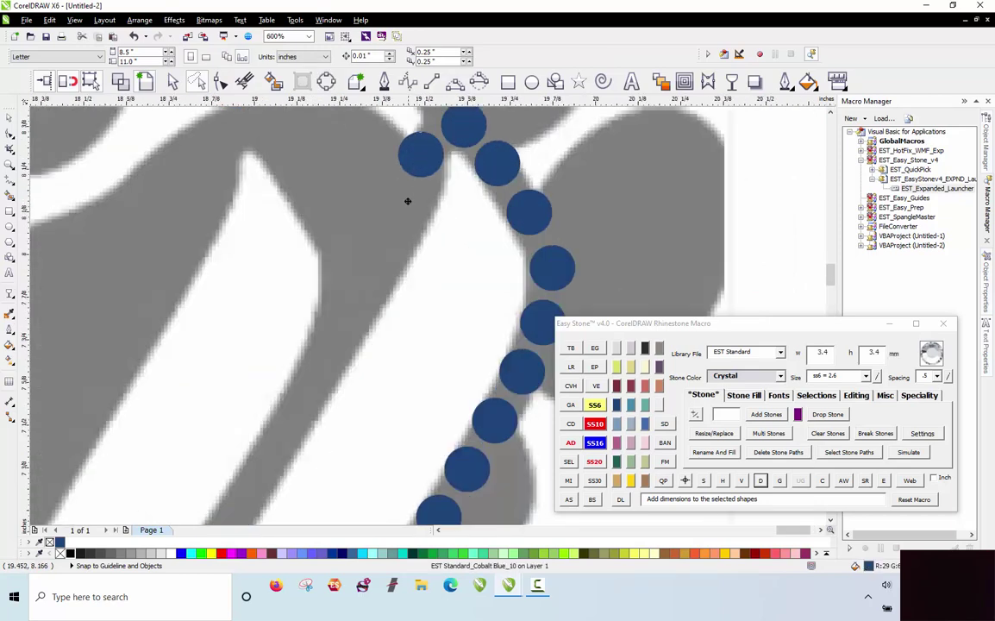
{"action": "left_click", "coordinate": [405, 211]}
{"action": "scroll", "coordinate": [411, 195], "scroll_direction": "up", "scroll_amount": 1}
{"action": "scroll", "coordinate": [413, 197], "scroll_direction": "down", "scroll_amount": 3}
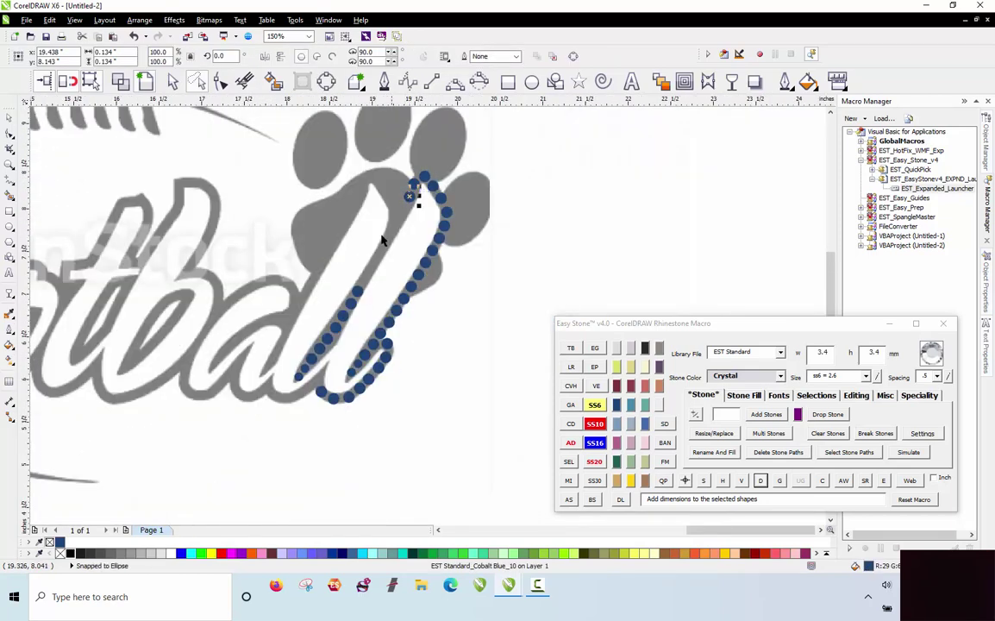
Fill the stroke between the l's with stones on a path joining its end stones, curve the path to fit, and remove it.
{"action": "scroll", "coordinate": [364, 274], "scroll_direction": "up", "scroll_amount": 1}
{"action": "left_click", "coordinate": [356, 311], "text": "shift"}
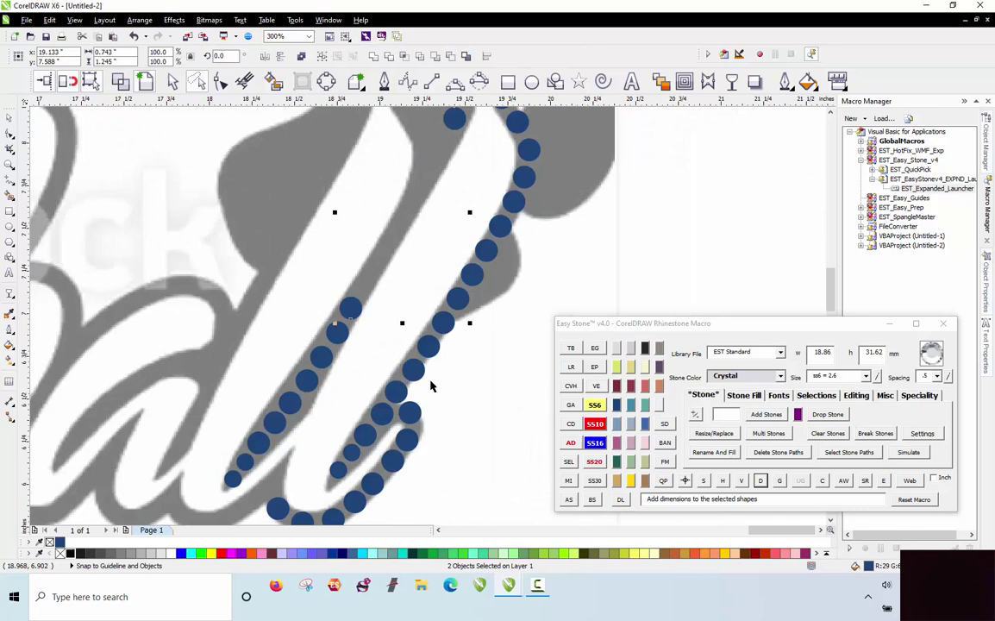
{"action": "left_click", "coordinate": [568, 500]}
{"action": "scroll", "coordinate": [412, 204], "scroll_direction": "up", "scroll_amount": 1}
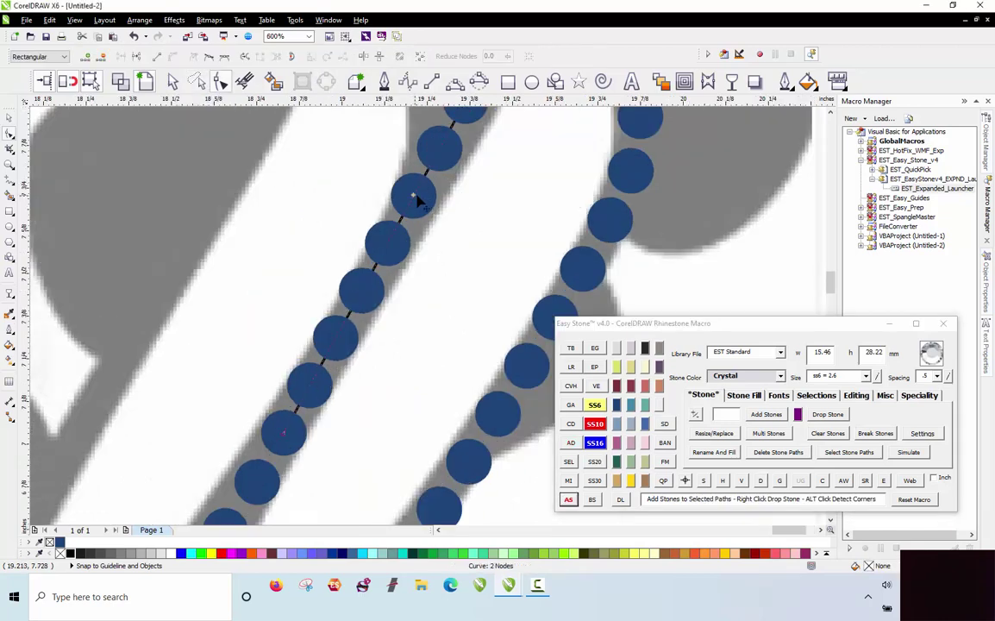
{"action": "left_click", "coordinate": [315, 221]}
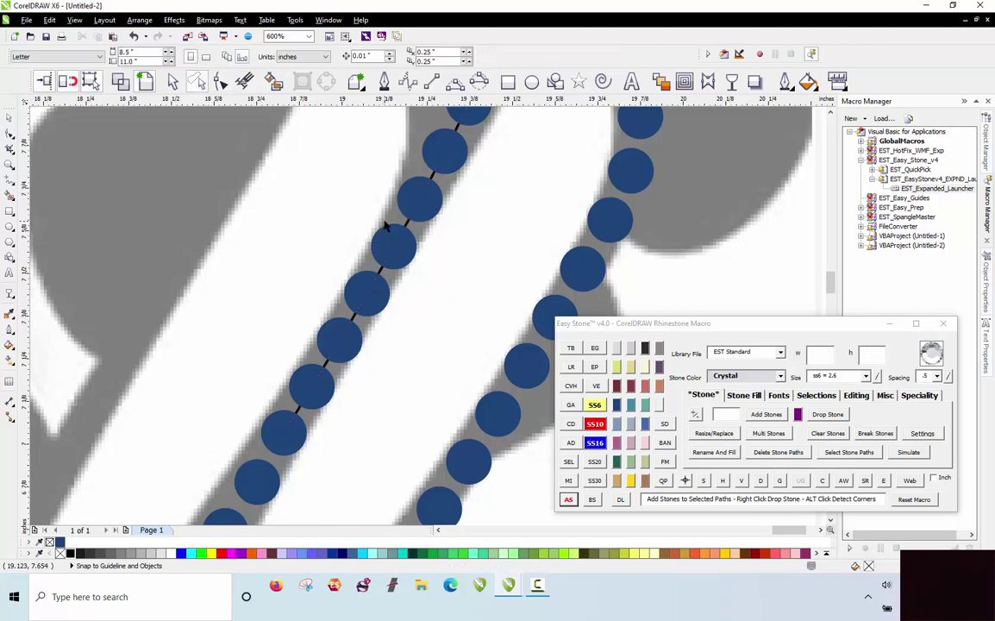
{"action": "scroll", "coordinate": [386, 226], "scroll_direction": "down", "scroll_amount": 2}
{"action": "left_click", "coordinate": [398, 220]}
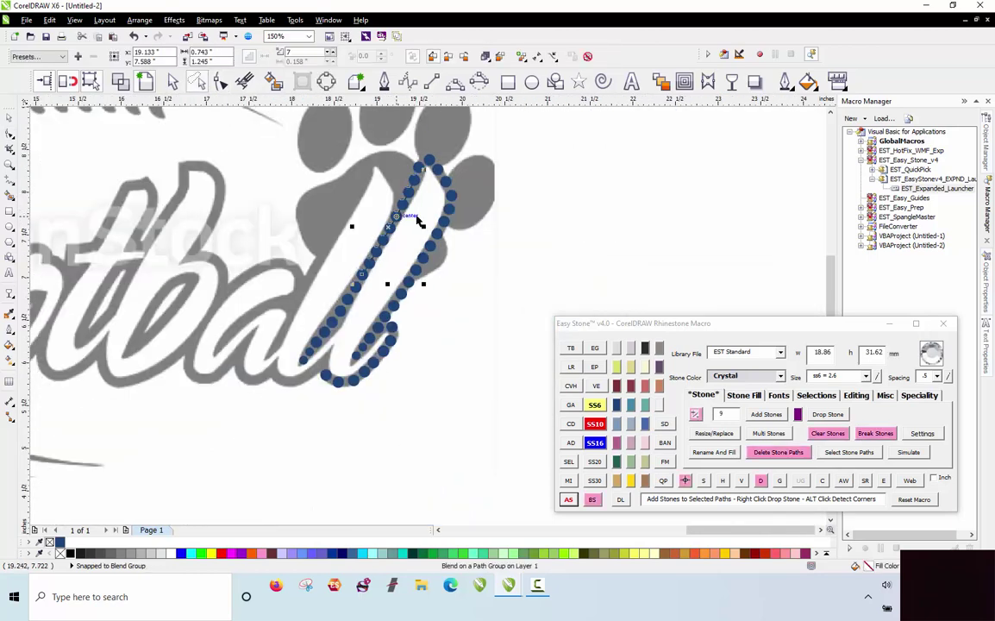
{"action": "left_click", "coordinate": [762, 481]}
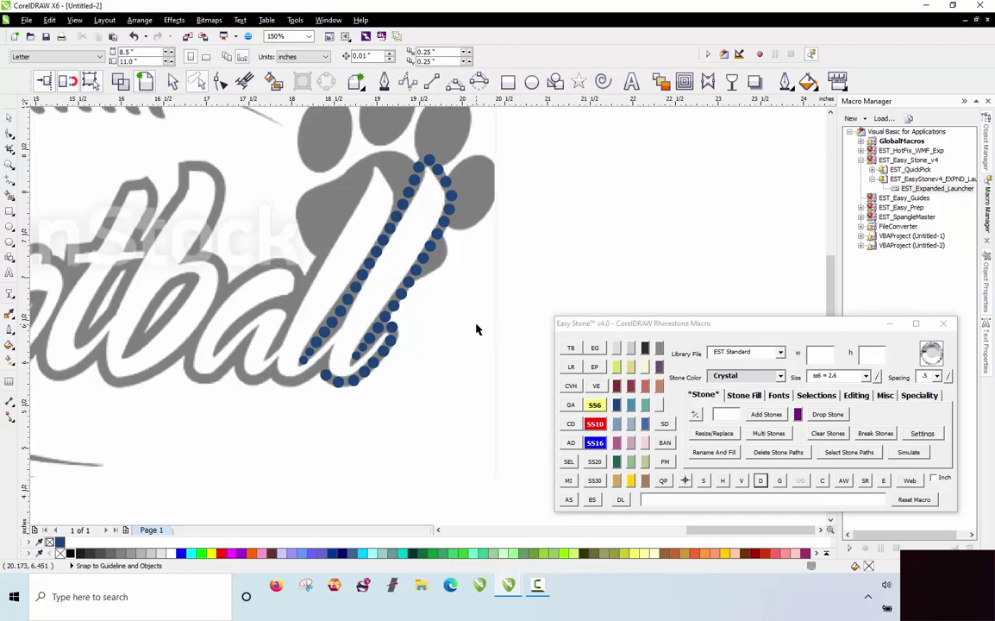
Place three ss6 Cobalt Blue copies at the junction of the two l's, two up the spike and one beside it.
{"action": "scroll", "coordinate": [319, 389], "scroll_direction": "up", "scroll_amount": 2}
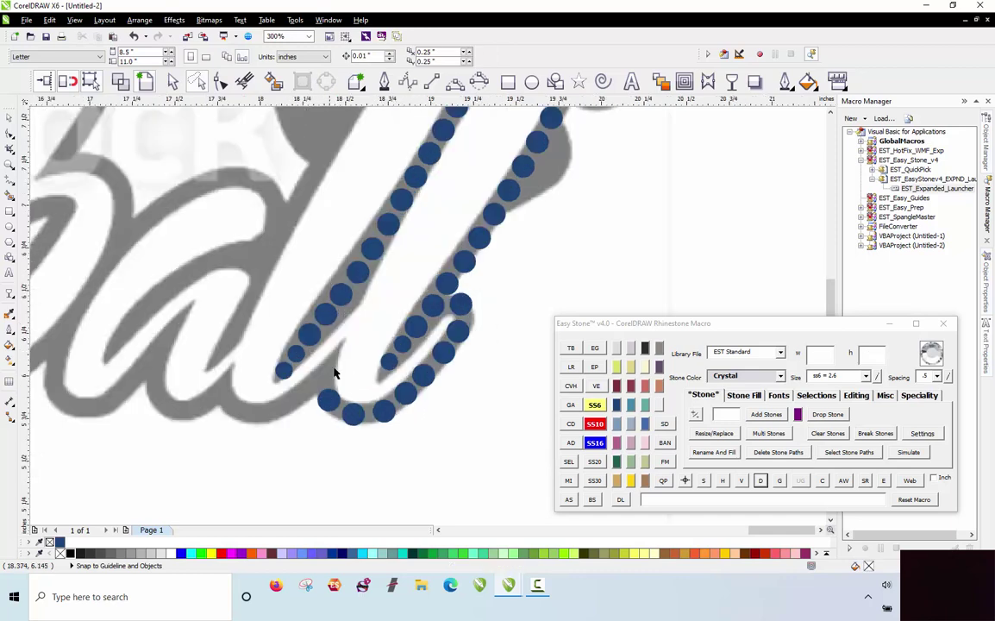
{"action": "left_click", "coordinate": [298, 353]}
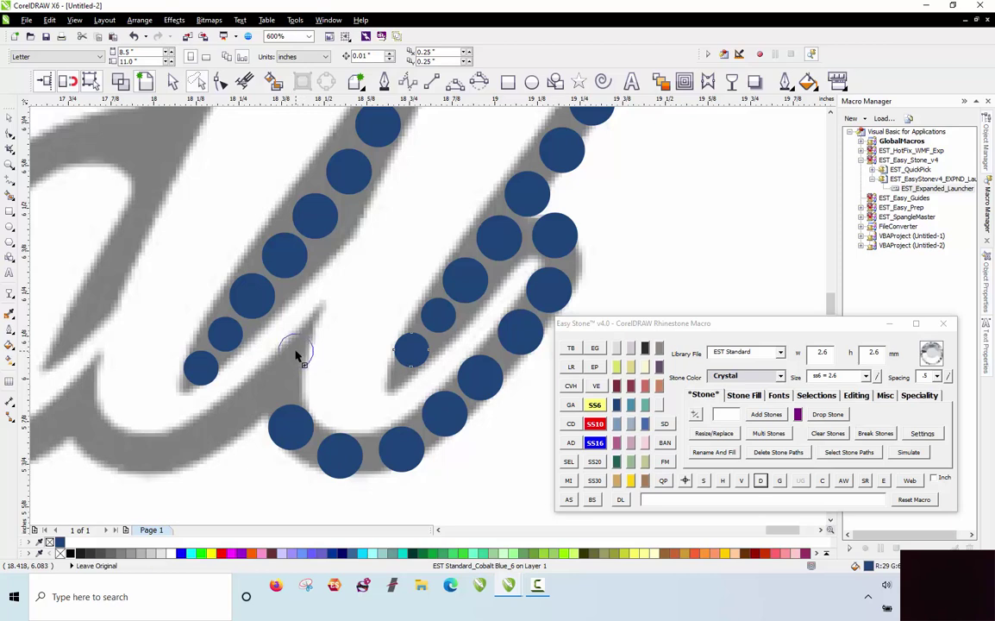
{"action": "scroll", "coordinate": [297, 358], "scroll_direction": "up", "scroll_amount": 1}
{"action": "left_click_drag", "start_coordinate": [308, 357], "coordinate": [294, 407]}
{"action": "right_click", "coordinate": [295, 407]}
{"action": "scroll", "coordinate": [309, 376], "scroll_direction": "down", "scroll_amount": 1}
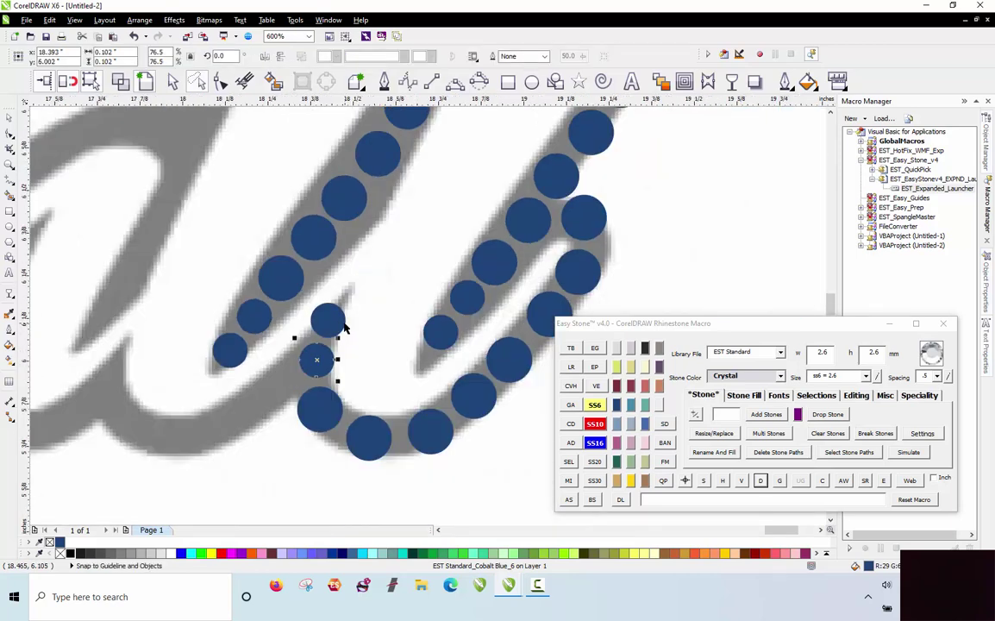
{"action": "scroll", "coordinate": [303, 355], "scroll_direction": "up", "scroll_amount": 1}
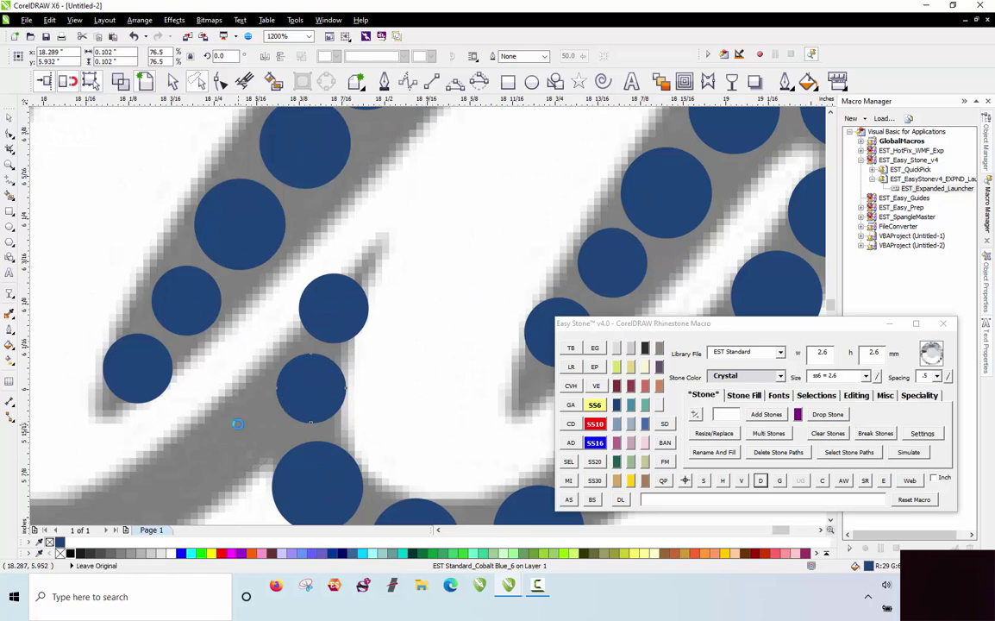
{"action": "scroll", "coordinate": [363, 380], "scroll_direction": "down", "scroll_amount": 1}
{"action": "scroll", "coordinate": [349, 394], "scroll_direction": "up", "scroll_amount": 2}
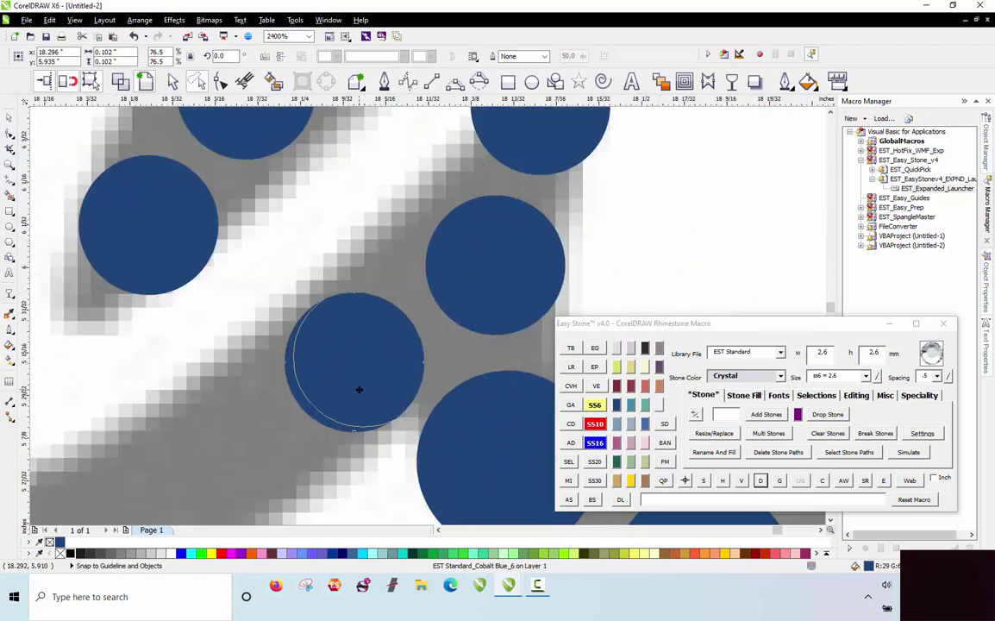
{"action": "scroll", "coordinate": [349, 394], "scroll_direction": "down", "scroll_amount": 3}
{"action": "scroll", "coordinate": [281, 415], "scroll_direction": "up", "scroll_amount": 1}
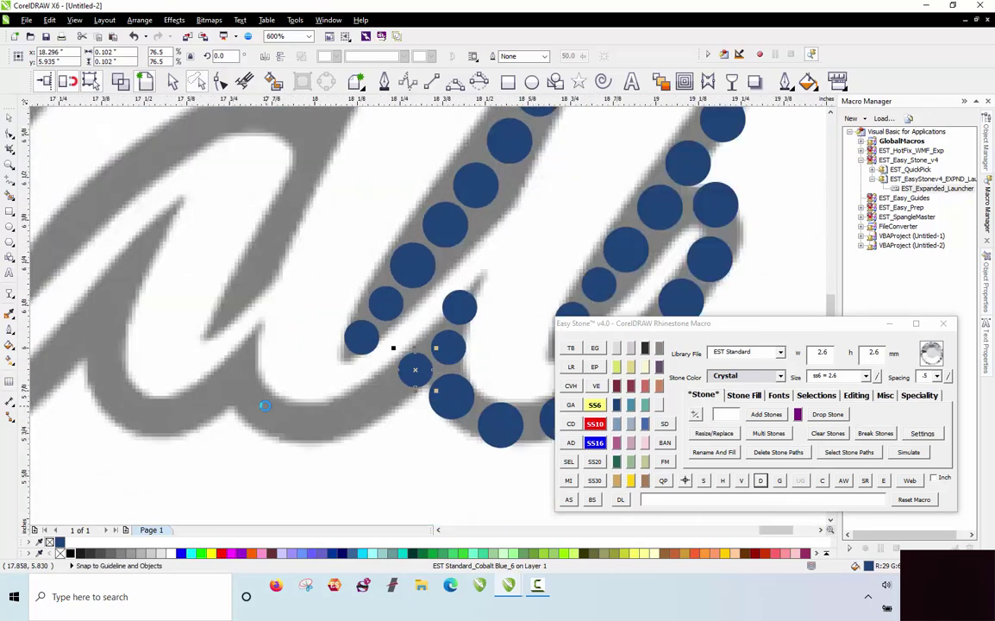
Place two ss6 Cobalt Blue copies at the junction where the a meets the first l.
{"action": "left_click_drag", "start_coordinate": [399, 380], "coordinate": [302, 372]}
{"action": "left_click_drag", "start_coordinate": [242, 373], "coordinate": [240, 369]}
{"action": "scroll", "coordinate": [240, 369], "scroll_direction": "up", "scroll_amount": 1}
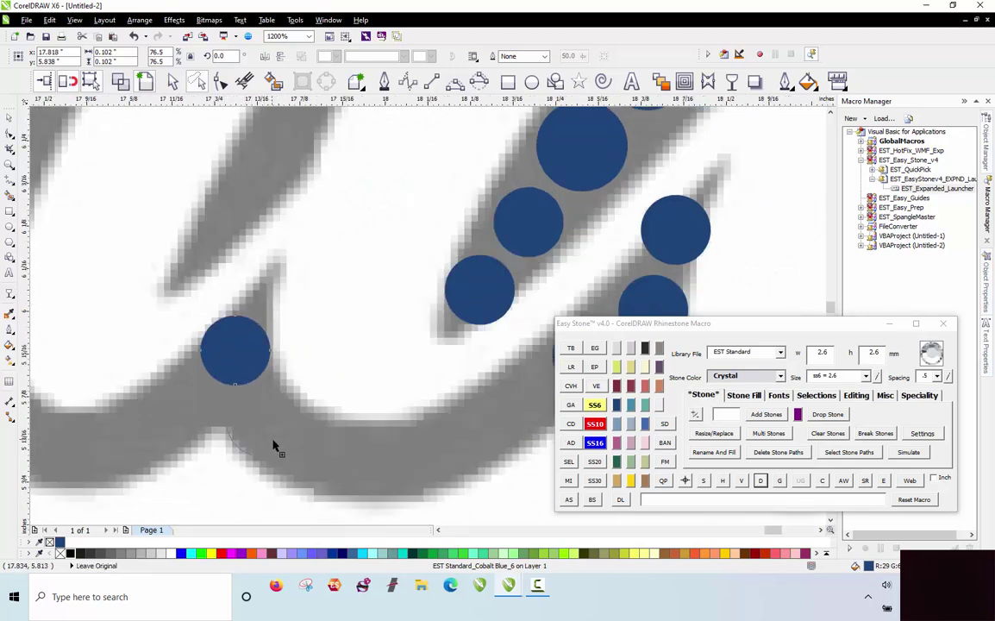
{"action": "left_click_drag", "start_coordinate": [278, 452], "coordinate": [280, 442]}
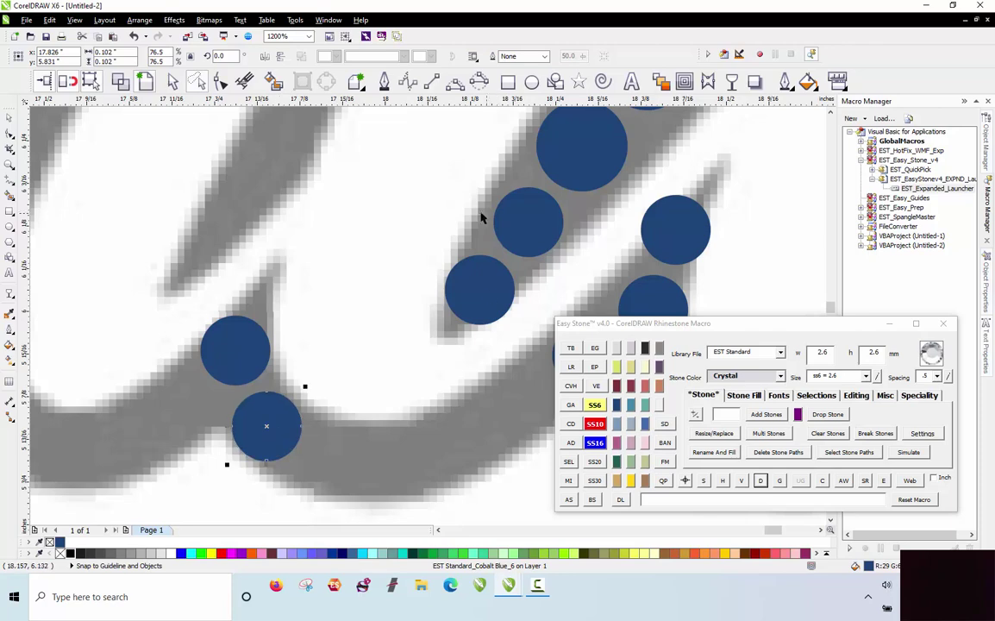
Place two ss10 Cobalt Blue stones along the first l's bottom curve and close the remaining gap with one ss6 stone.
{"action": "scroll", "coordinate": [481, 216], "scroll_direction": "down", "scroll_amount": 1}
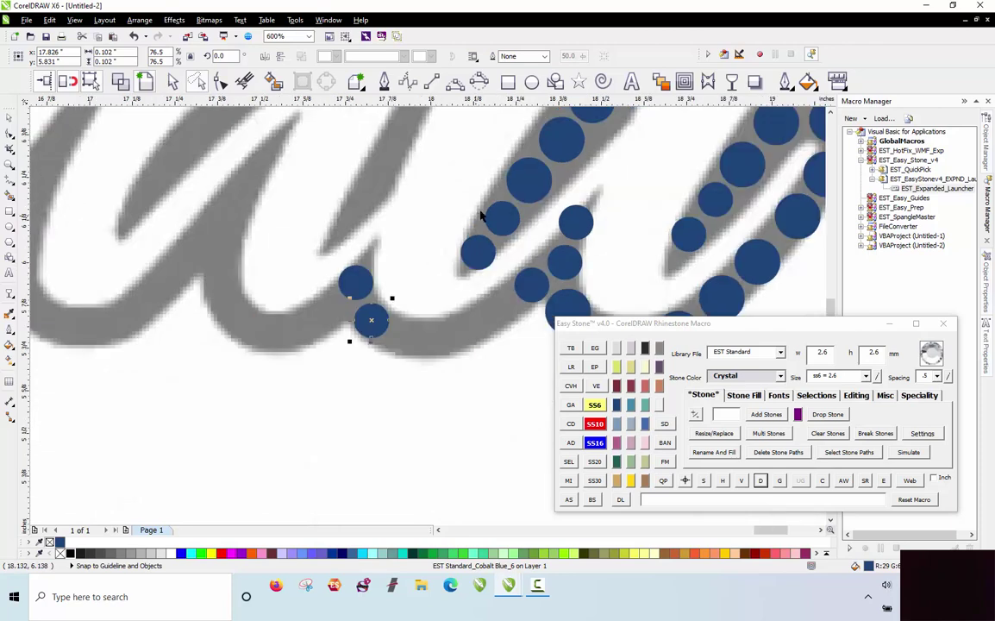
{"action": "left_click", "coordinate": [492, 315]}
{"action": "scroll", "coordinate": [504, 313], "scroll_direction": "up", "scroll_amount": 1}
{"action": "left_click_drag", "start_coordinate": [481, 316], "coordinate": [382, 373]}
{"action": "right_click", "coordinate": [392, 363]}
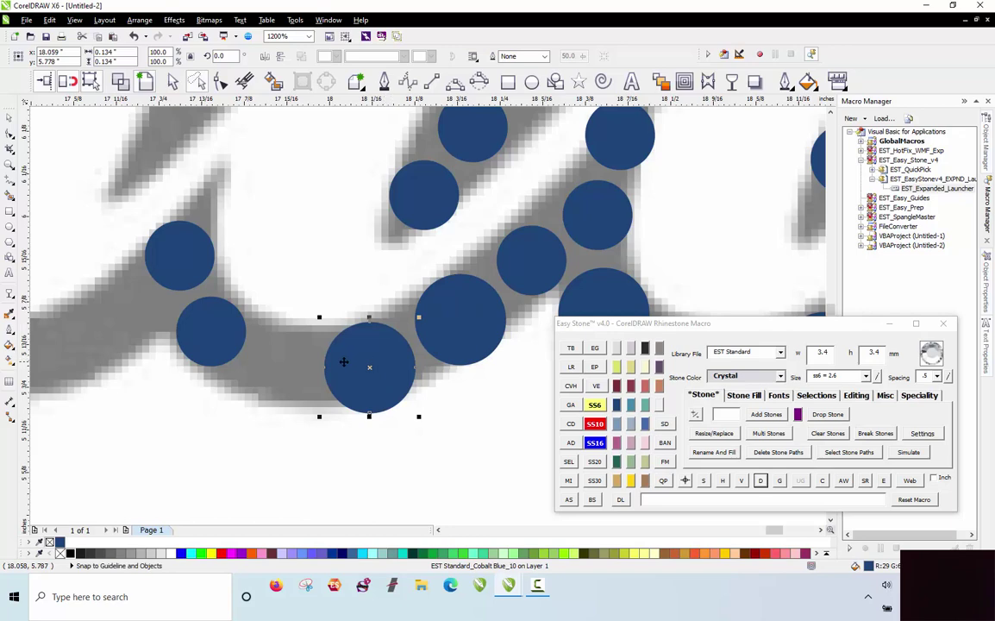
{"action": "left_click", "coordinate": [277, 368]}
{"action": "scroll", "coordinate": [377, 324], "scroll_direction": "down", "scroll_amount": 1}
{"action": "left_click", "coordinate": [335, 282]}
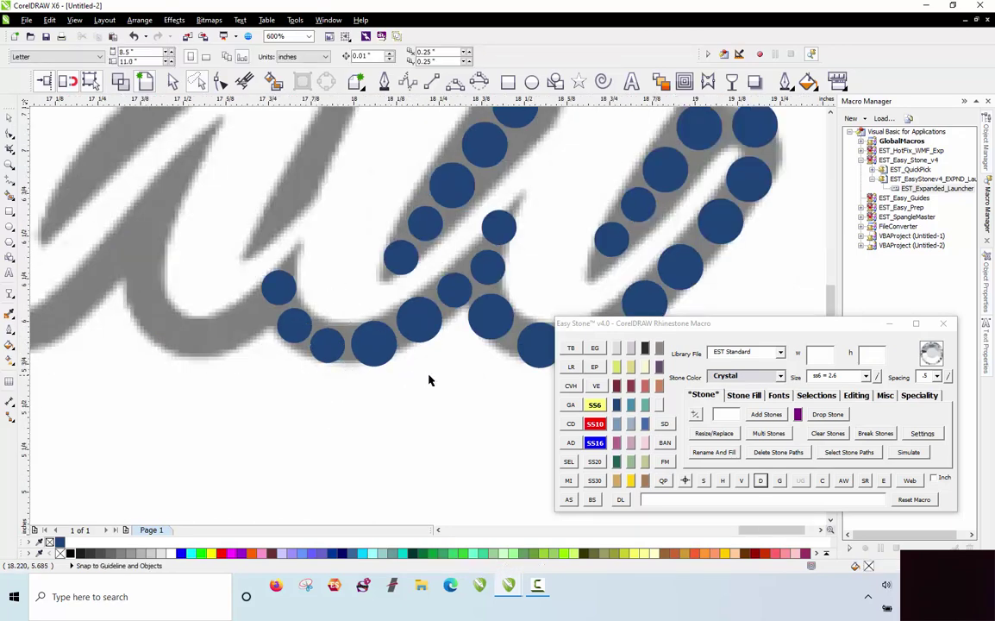
Place three ss10 Cobalt Blue copies along the bottom curve at the a's foot and one ss6 stone above them.
{"action": "scroll", "coordinate": [436, 373], "scroll_direction": "down", "scroll_amount": 1}
{"action": "scroll", "coordinate": [296, 324], "scroll_direction": "up", "scroll_amount": 1}
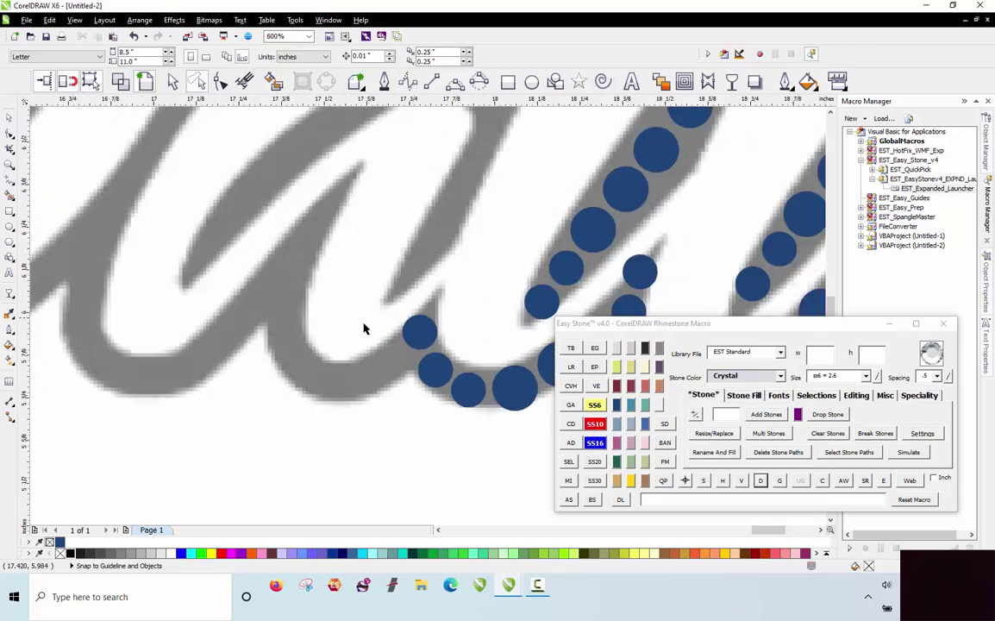
{"action": "left_click_drag", "start_coordinate": [479, 388], "coordinate": [191, 276]}
{"action": "scroll", "coordinate": [388, 361], "scroll_direction": "up", "scroll_amount": 1}
{"action": "key", "text": "space"}
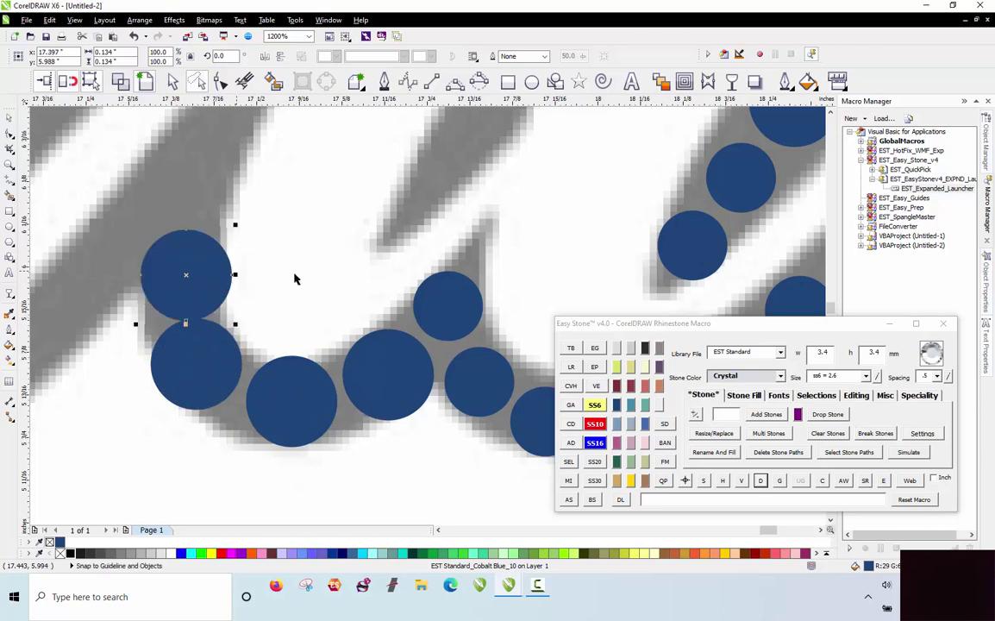
{"action": "left_click", "coordinate": [600, 406]}
{"action": "scroll", "coordinate": [382, 415], "scroll_direction": "down", "scroll_amount": 2}
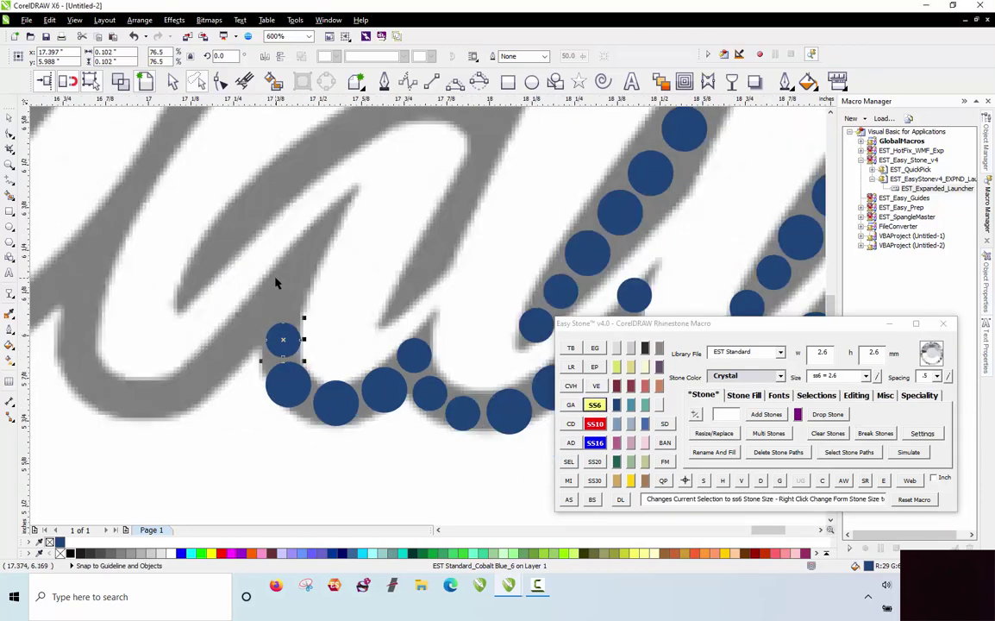
Place two ss6 Cobalt Blue copies up the a's inner spike, plus one ss10 and one ss6 stone at the junction below it.
{"action": "scroll", "coordinate": [276, 283], "scroll_direction": "up", "scroll_amount": 2}
{"action": "mouse_move", "coordinate": [360, 211]}
{"action": "left_mouse_down"}
{"action": "mouse_move", "coordinate": [386, 178]}
{"action": "mouse_move", "coordinate": [296, 293]}
{"action": "mouse_move", "coordinate": [292, 319]}
{"action": "left_mouse_up"}
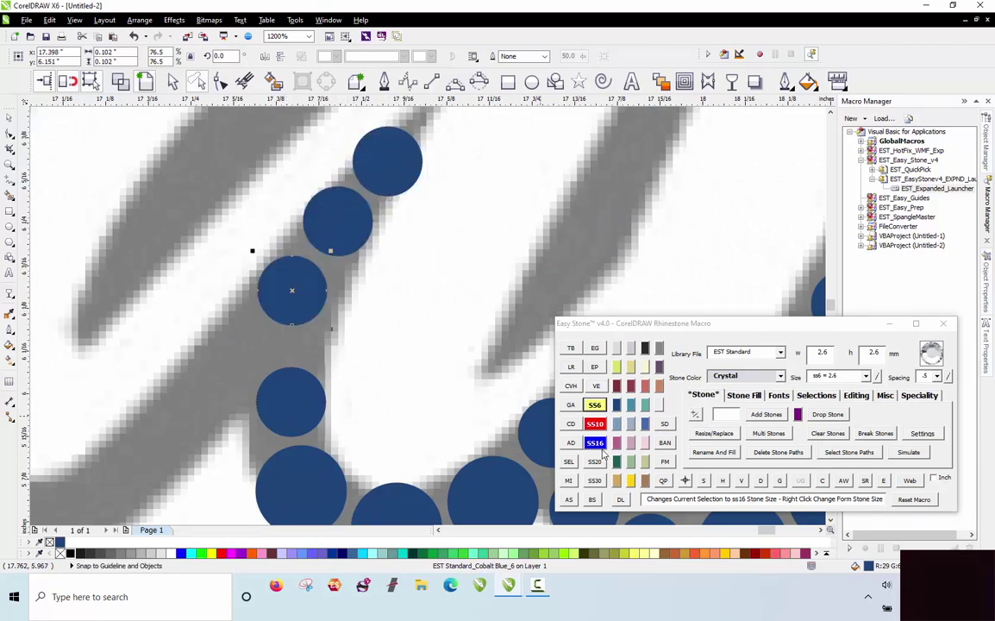
{"action": "left_click_drag", "start_coordinate": [324, 285], "coordinate": [320, 300]}
{"action": "left_click_drag", "start_coordinate": [338, 238], "coordinate": [233, 372]}
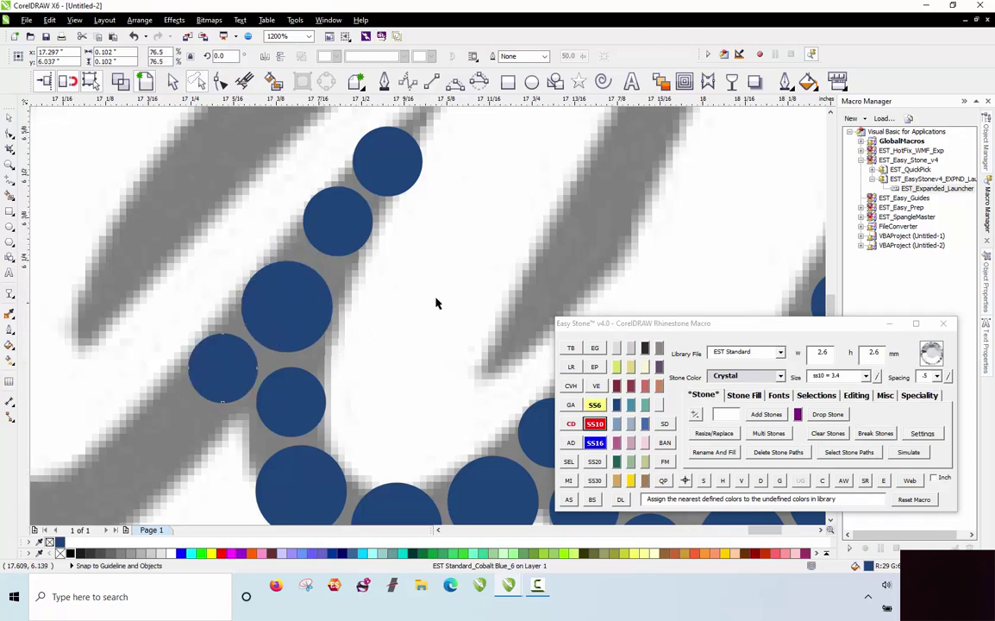
Line the bottom curve of the a's bowl with five ss10 Cobalt Blue stones, up to where the curve turns upward.
{"action": "scroll", "coordinate": [438, 305], "scroll_direction": "down", "scroll_amount": 1}
{"action": "scroll", "coordinate": [281, 356], "scroll_direction": "up", "scroll_amount": 1}
{"action": "left_click_drag", "start_coordinate": [402, 332], "coordinate": [320, 387]}
{"action": "scroll", "coordinate": [483, 356], "scroll_direction": "down", "scroll_amount": 1}
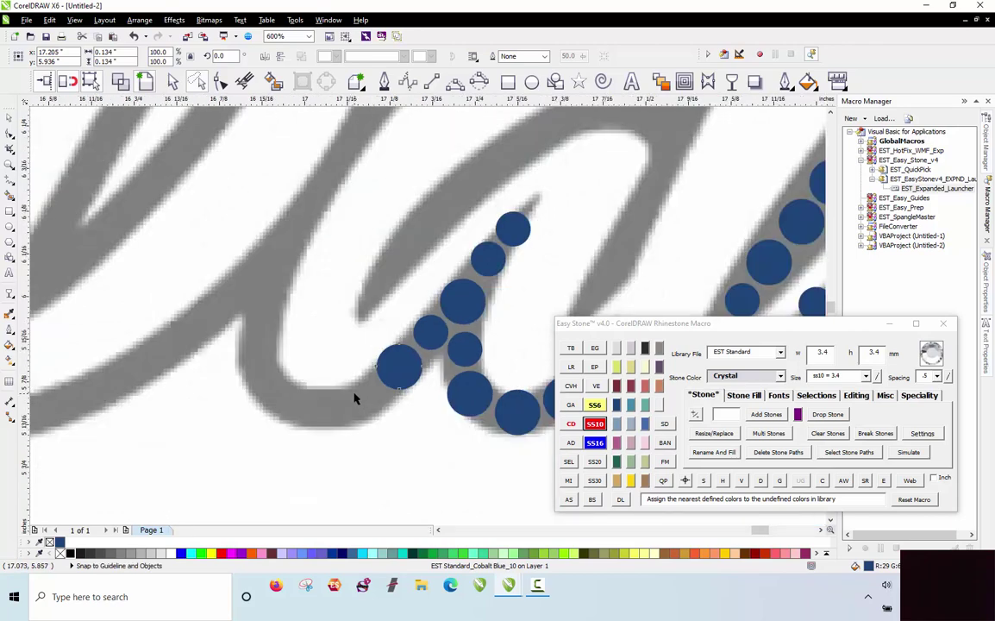
{"action": "scroll", "coordinate": [444, 351], "scroll_direction": "up", "scroll_amount": 2}
{"action": "scroll", "coordinate": [447, 356], "scroll_direction": "down", "scroll_amount": 1}
{"action": "left_click_drag", "start_coordinate": [472, 342], "coordinate": [389, 416]}
{"action": "left_click_drag", "start_coordinate": [392, 415], "coordinate": [283, 423]}
{"action": "left_click_drag", "start_coordinate": [283, 421], "coordinate": [207, 249]}
{"action": "scroll", "coordinate": [294, 428], "scroll_direction": "down", "scroll_amount": 5}
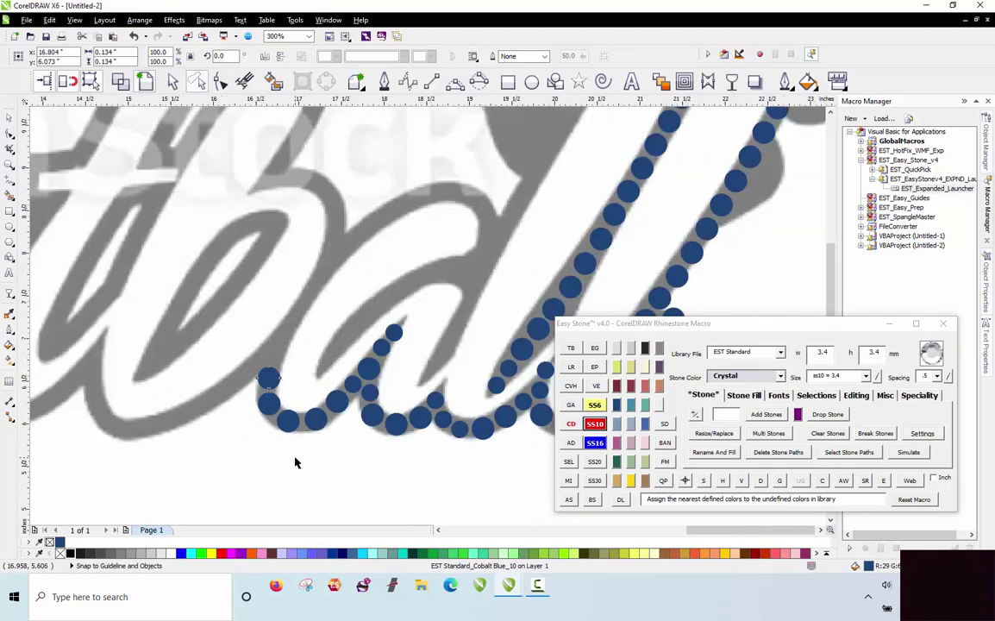
Continue up the outer stroke of the a's bowl with two ss10 and three ss6 Cobalt Blue stones.
{"action": "scroll", "coordinate": [277, 406], "scroll_direction": "up", "scroll_amount": 4}
{"action": "scroll", "coordinate": [303, 449], "scroll_direction": "up", "scroll_amount": 2}
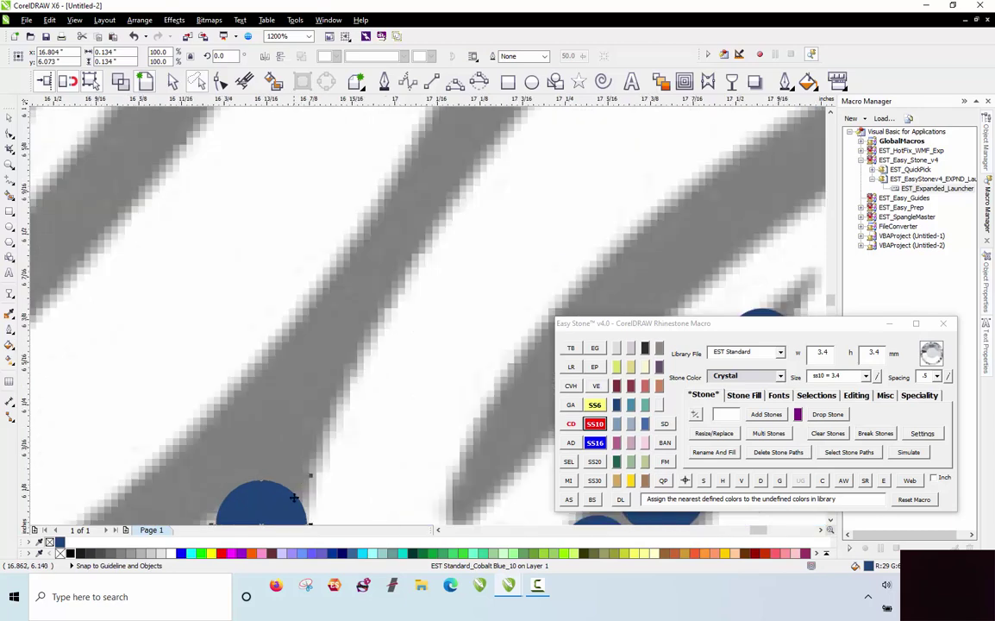
{"action": "left_click_drag", "start_coordinate": [276, 503], "coordinate": [422, 213]}
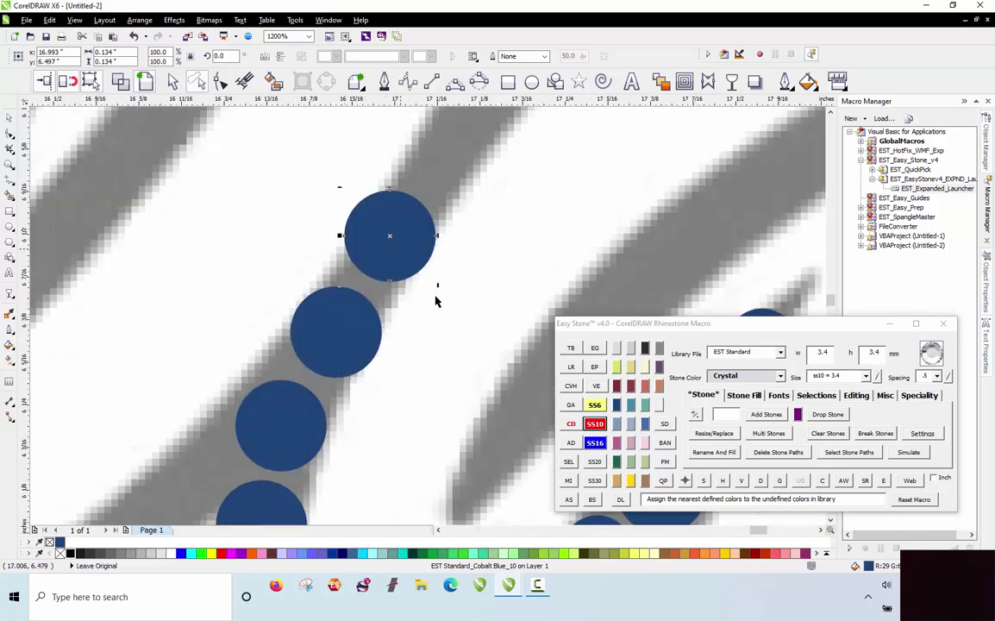
{"action": "left_click", "coordinate": [595, 405]}
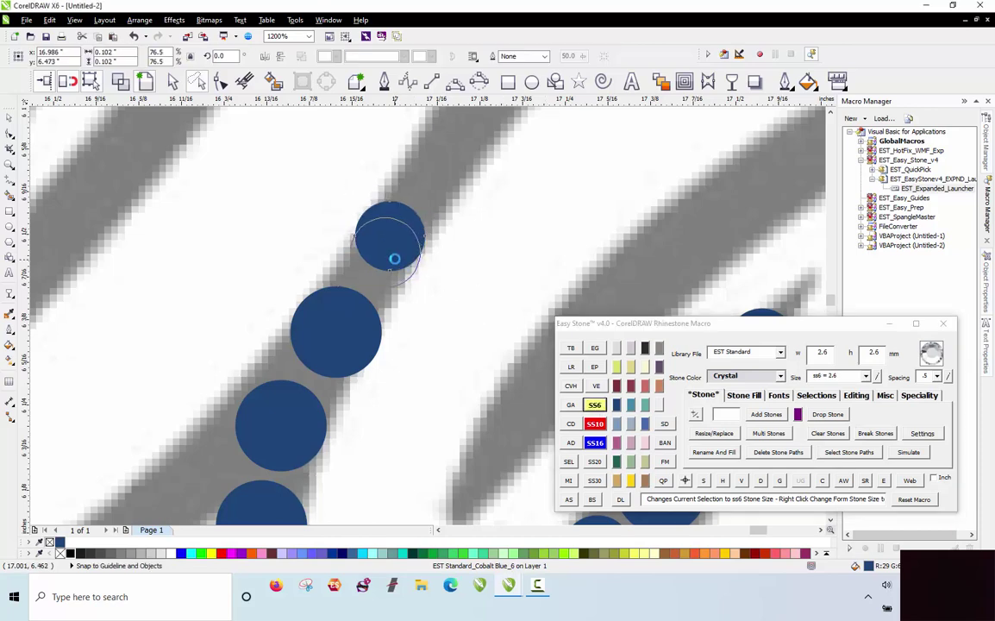
{"action": "scroll", "coordinate": [371, 230], "scroll_direction": "down", "scroll_amount": 2}
{"action": "scroll", "coordinate": [338, 310], "scroll_direction": "up", "scroll_amount": 2}
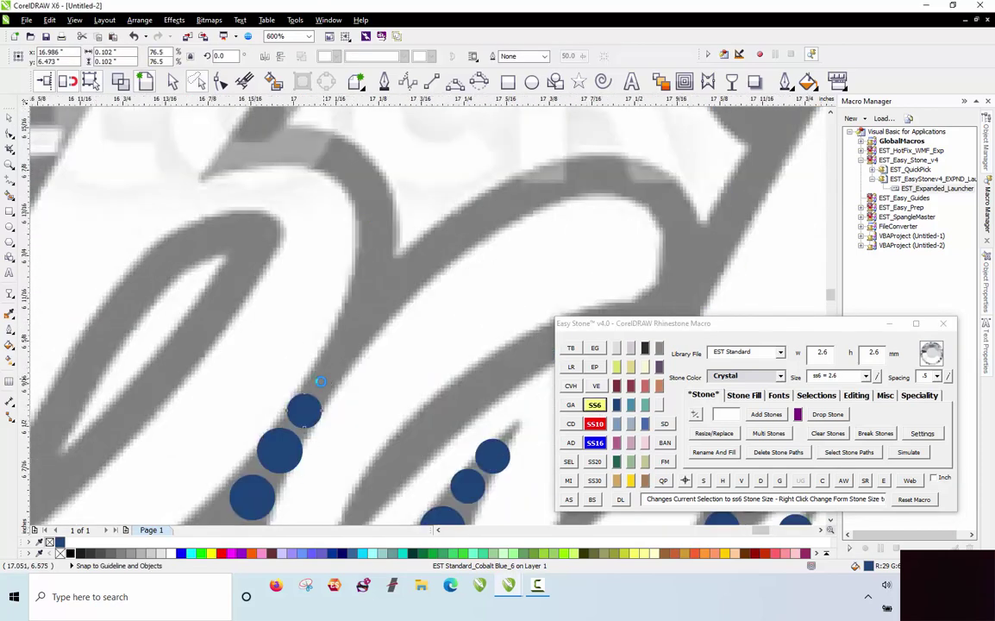
{"action": "left_click_drag", "start_coordinate": [285, 442], "coordinate": [384, 299]}
{"action": "scroll", "coordinate": [350, 340], "scroll_direction": "down", "scroll_amount": 1}
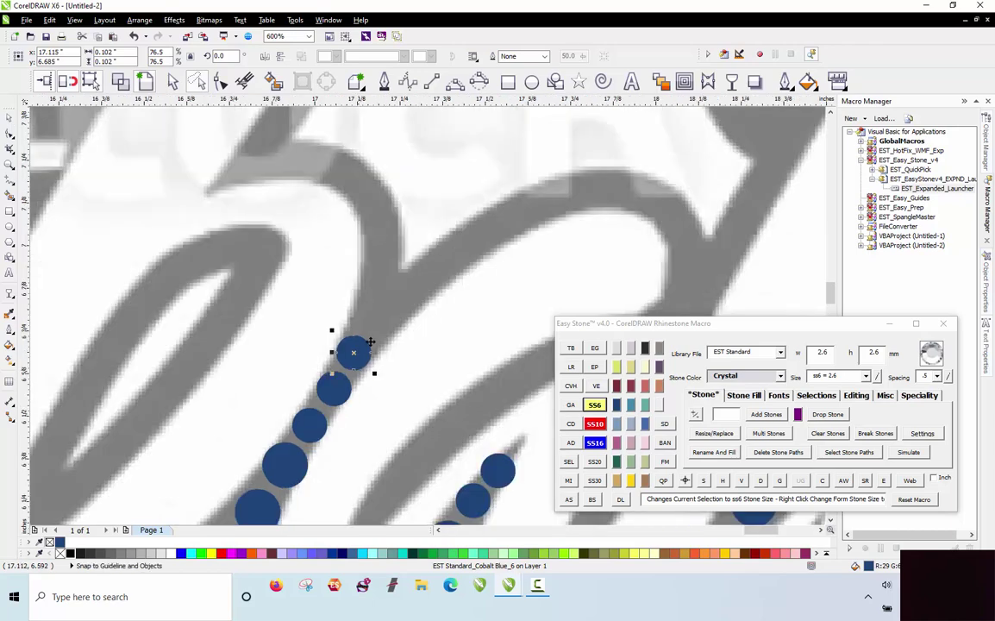
Place an ss10 Cobalt Blue stone at the fork atop the stroke and an ss6 stone starting the a's arch.
{"action": "scroll", "coordinate": [376, 330], "scroll_direction": "up", "scroll_amount": 1}
{"action": "scroll", "coordinate": [362, 345], "scroll_direction": "down", "scroll_amount": 1}
{"action": "left_click_drag", "start_coordinate": [285, 480], "coordinate": [388, 326]}
{"action": "scroll", "coordinate": [395, 300], "scroll_direction": "up", "scroll_amount": 1}
{"action": "left_click", "coordinate": [312, 412]}
{"action": "mouse_move", "coordinate": [445, 284]}
{"action": "left_mouse_down"}
{"action": "mouse_move", "coordinate": [444, 271]}
{"action": "mouse_move", "coordinate": [446, 279]}
{"action": "left_mouse_up"}
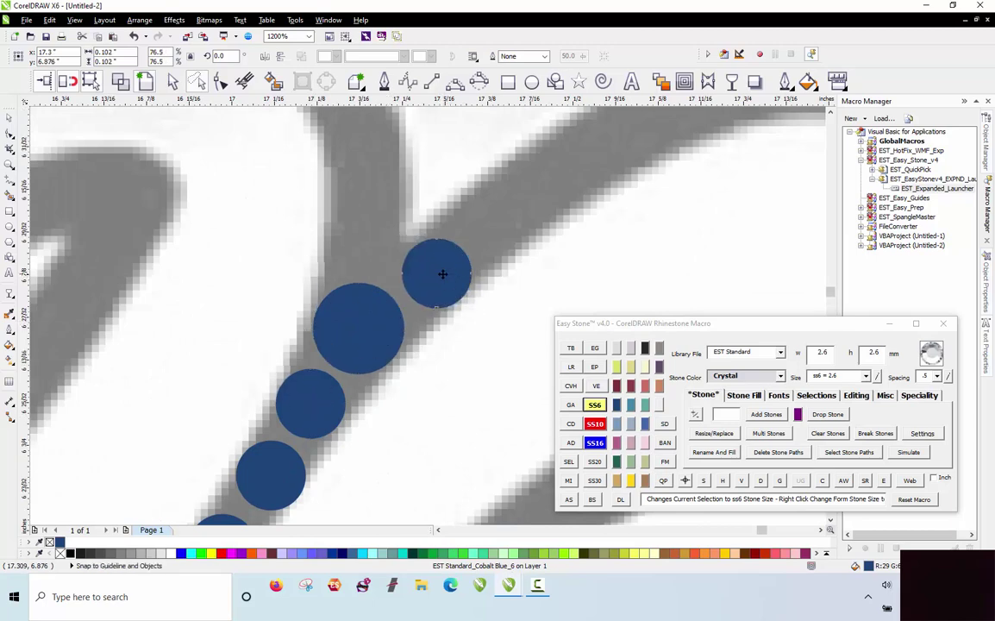
Place ss6 stones on both branches of the fork between the b and the a, and copy an ss10 stone onto the a's upper arch.
{"action": "scroll", "coordinate": [443, 273], "scroll_direction": "up", "scroll_amount": 2}
{"action": "scroll", "coordinate": [437, 314], "scroll_direction": "down", "scroll_amount": 2}
{"action": "left_click_drag", "start_coordinate": [360, 278], "coordinate": [365, 280]}
{"action": "scroll", "coordinate": [388, 277], "scroll_direction": "up", "scroll_amount": 2}
{"action": "scroll", "coordinate": [344, 322], "scroll_direction": "down", "scroll_amount": 2}
{"action": "left_click_drag", "start_coordinate": [353, 377], "coordinate": [498, 252]}
{"action": "scroll", "coordinate": [499, 252], "scroll_direction": "down", "scroll_amount": 2}
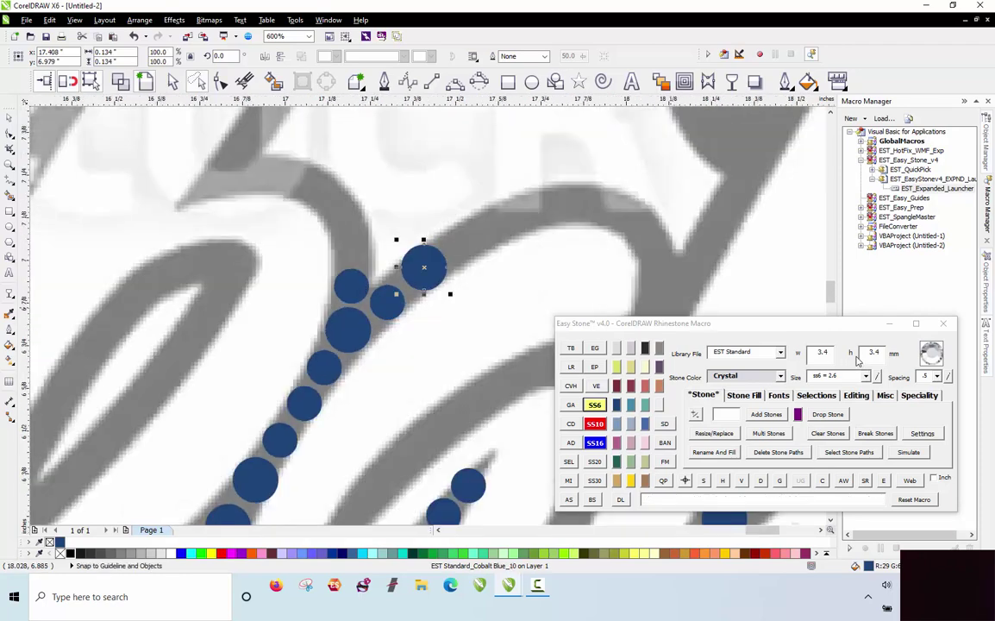
Shift the new ss10 stone at the start of the a's upper arch closer to the neighbouring ss6 stone.
{"action": "scroll", "coordinate": [478, 259], "scroll_direction": "up", "scroll_amount": 4}
{"action": "left_click_drag", "start_coordinate": [336, 309], "coordinate": [322, 324]}
{"action": "scroll", "coordinate": [266, 295], "scroll_direction": "down", "scroll_amount": 5}
{"action": "key", "text": "Escape"}
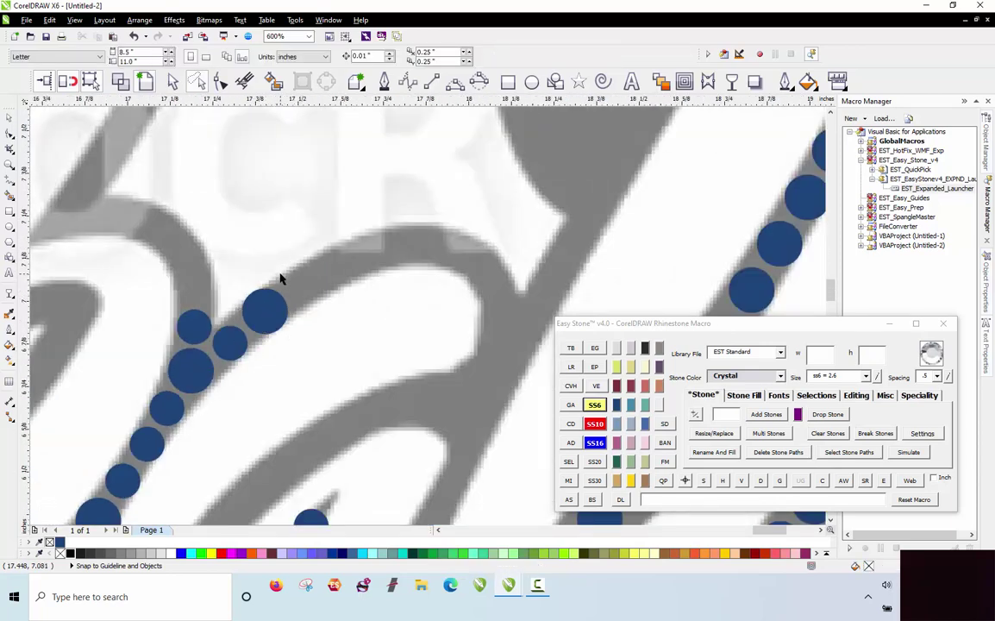
Place two ss6 stones at the tapered lower end of the a's inner curve.
{"action": "scroll", "coordinate": [280, 277], "scroll_direction": "down", "scroll_amount": 1}
{"action": "scroll", "coordinate": [253, 437], "scroll_direction": "up", "scroll_amount": 2}
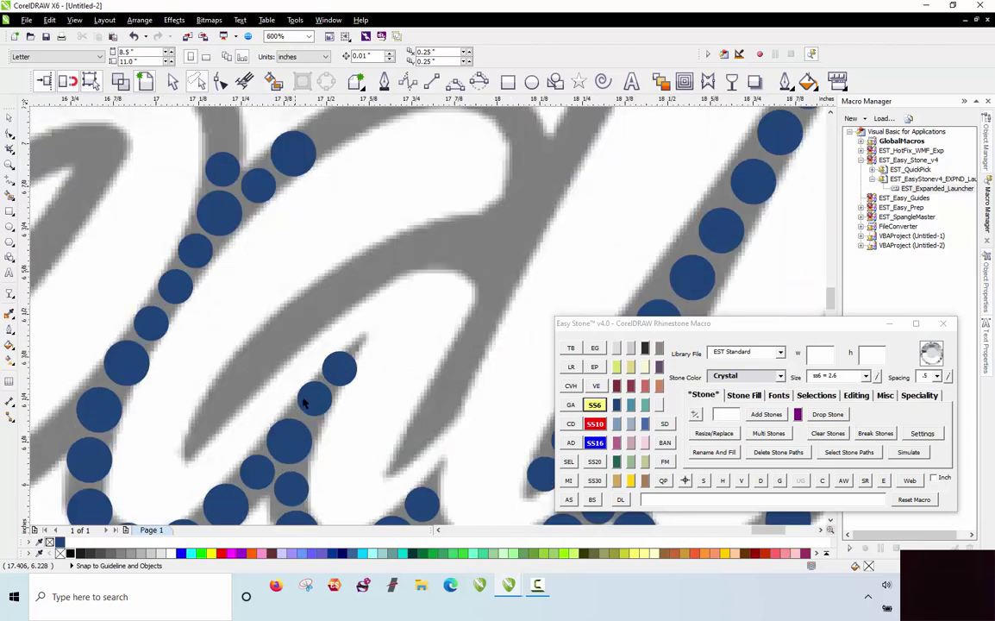
{"action": "left_click", "coordinate": [196, 435]}
{"action": "scroll", "coordinate": [196, 434], "scroll_direction": "up", "scroll_amount": 1}
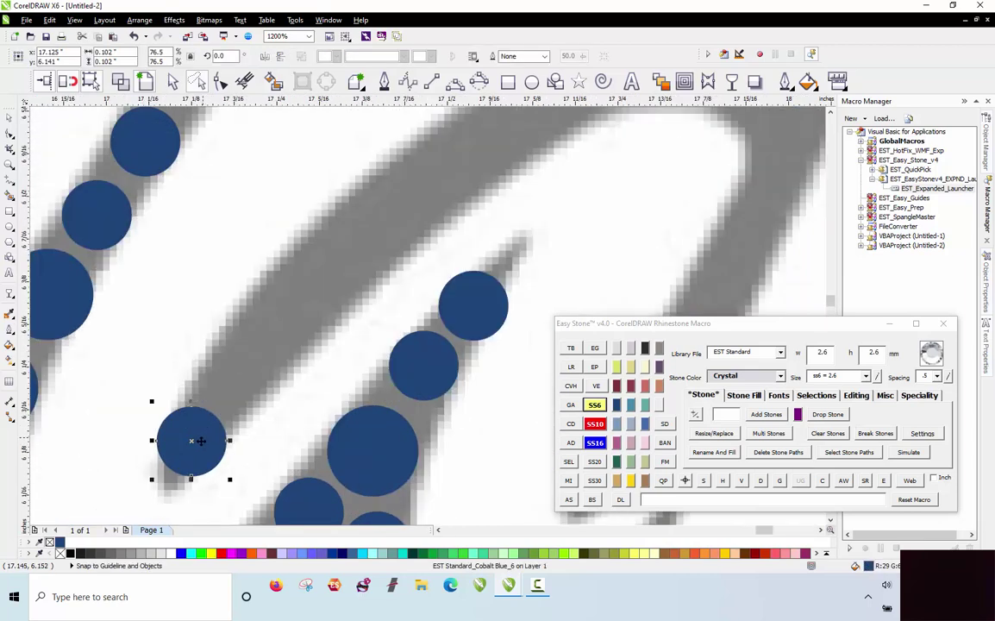
{"action": "left_click_drag", "start_coordinate": [196, 442], "coordinate": [244, 376]}
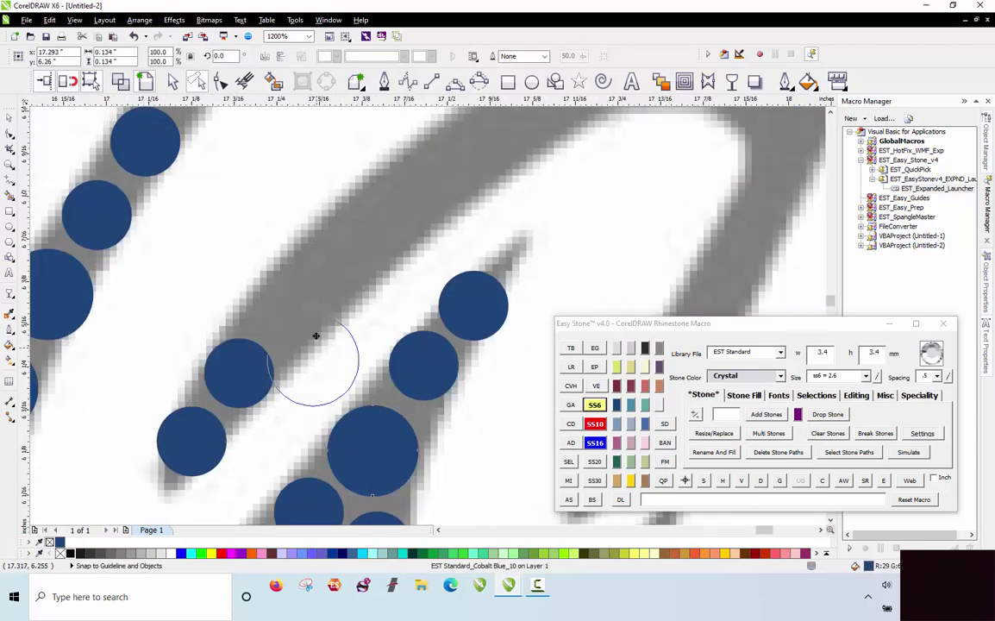
Continue the a's inner curve with five evenly spaced ss10 stones up to its bend.
{"action": "left_click", "coordinate": [309, 303]}
{"action": "left_click_drag", "start_coordinate": [317, 313], "coordinate": [464, 209]}
{"action": "scroll", "coordinate": [323, 297], "scroll_direction": "down", "scroll_amount": 1}
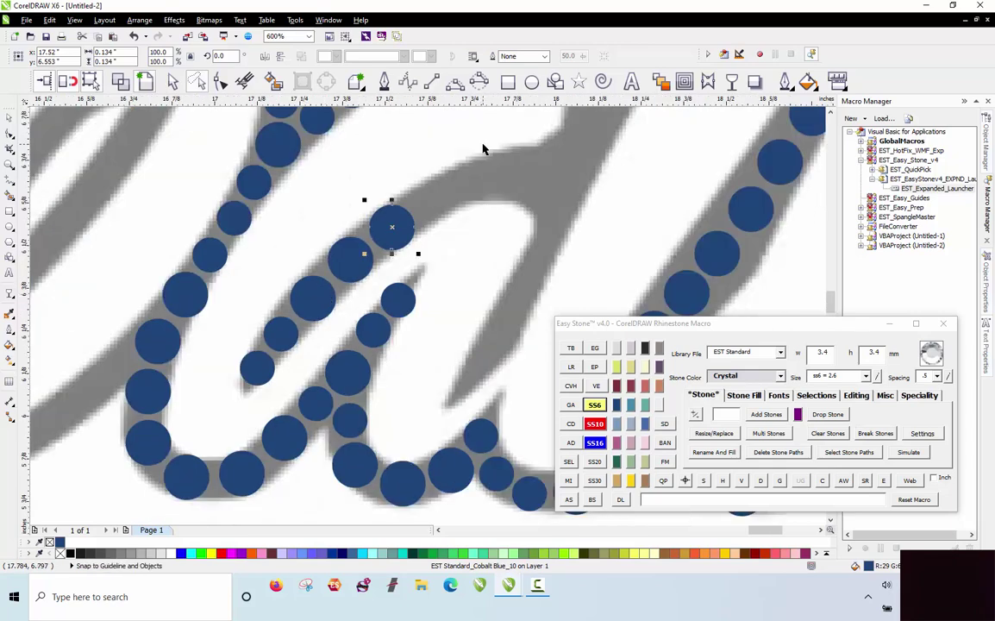
{"action": "scroll", "coordinate": [483, 149], "scroll_direction": "up", "scroll_amount": 1}
{"action": "left_click_drag", "start_coordinate": [291, 323], "coordinate": [479, 226]}
{"action": "scroll", "coordinate": [355, 256], "scroll_direction": "down", "scroll_amount": 2}
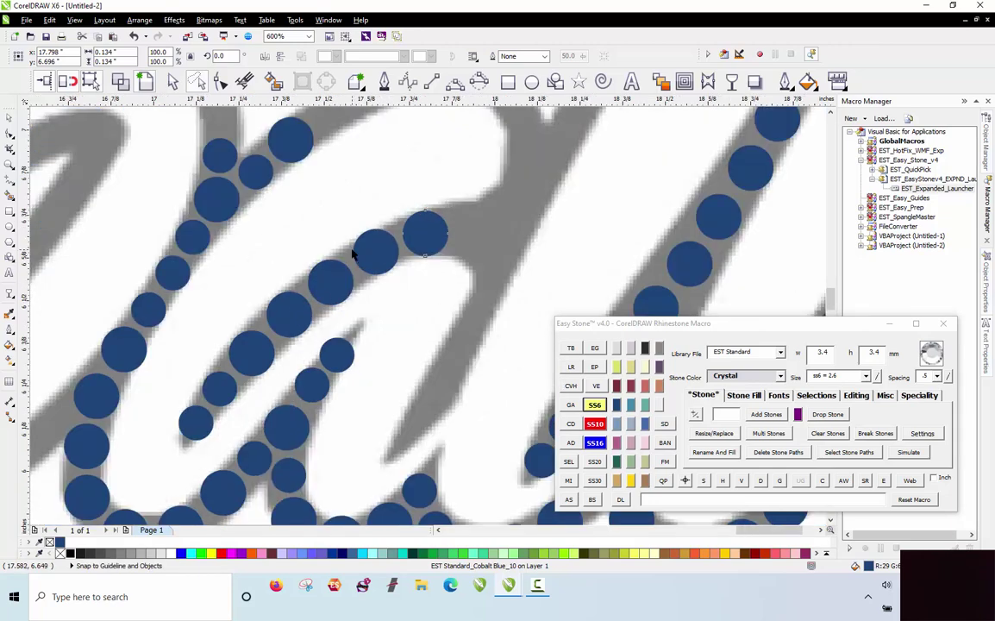
Place five ss6 stones up the narrow right leg of the a, starting at its pointed lower end.
{"action": "scroll", "coordinate": [389, 250], "scroll_direction": "up", "scroll_amount": 1}
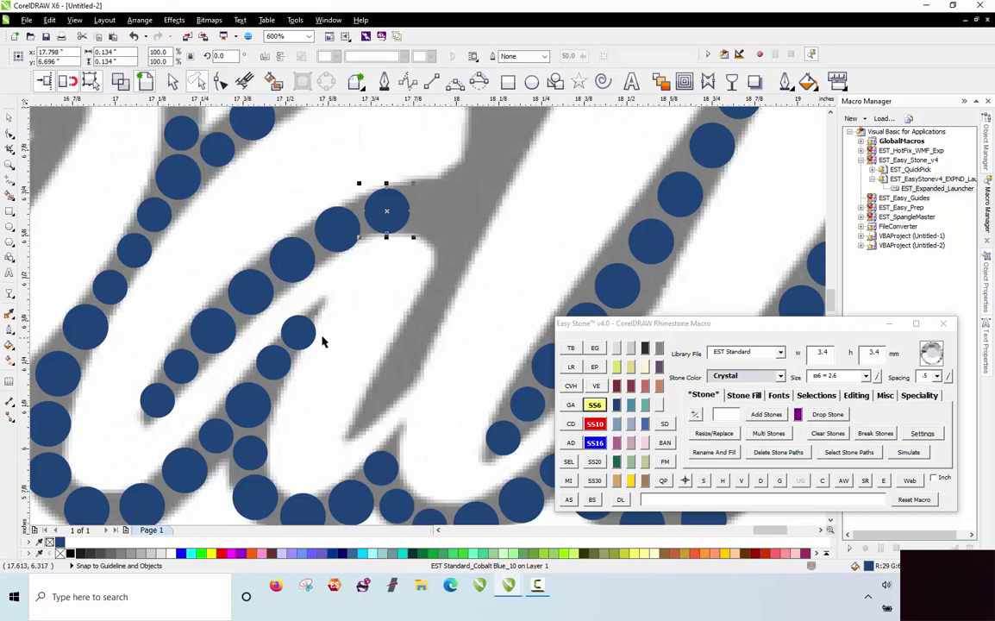
{"action": "left_click_drag", "start_coordinate": [306, 336], "coordinate": [416, 335]}
{"action": "scroll", "coordinate": [375, 419], "scroll_direction": "up", "scroll_amount": 1}
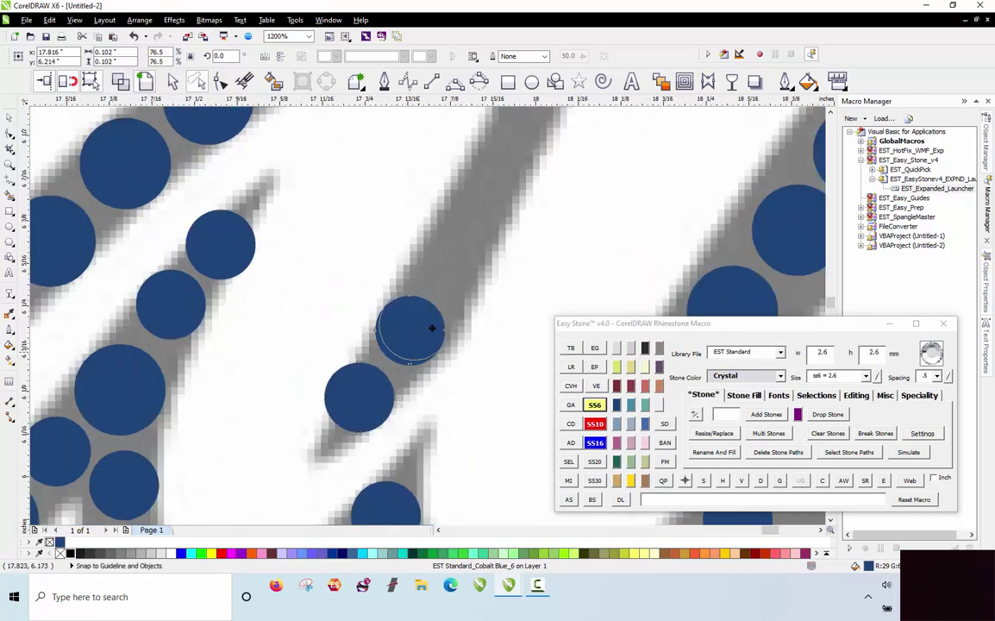
{"action": "mouse_move", "coordinate": [458, 278]}
{"action": "left_mouse_down"}
{"action": "mouse_move", "coordinate": [456, 292]}
{"action": "mouse_move", "coordinate": [460, 278]}
{"action": "left_mouse_up"}
{"action": "scroll", "coordinate": [407, 321], "scroll_direction": "down", "scroll_amount": 1}
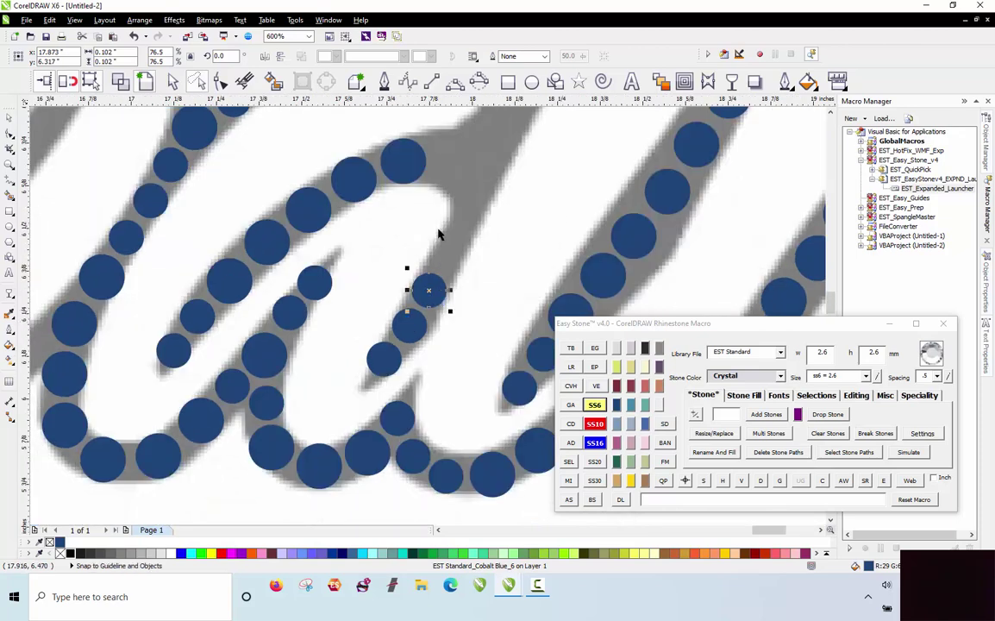
{"action": "scroll", "coordinate": [420, 166], "scroll_direction": "up", "scroll_amount": 1}
{"action": "left_click_drag", "start_coordinate": [444, 400], "coordinate": [483, 327]}
{"action": "left_click", "coordinate": [382, 329]}
{"action": "scroll", "coordinate": [382, 328], "scroll_direction": "down", "scroll_amount": 1}
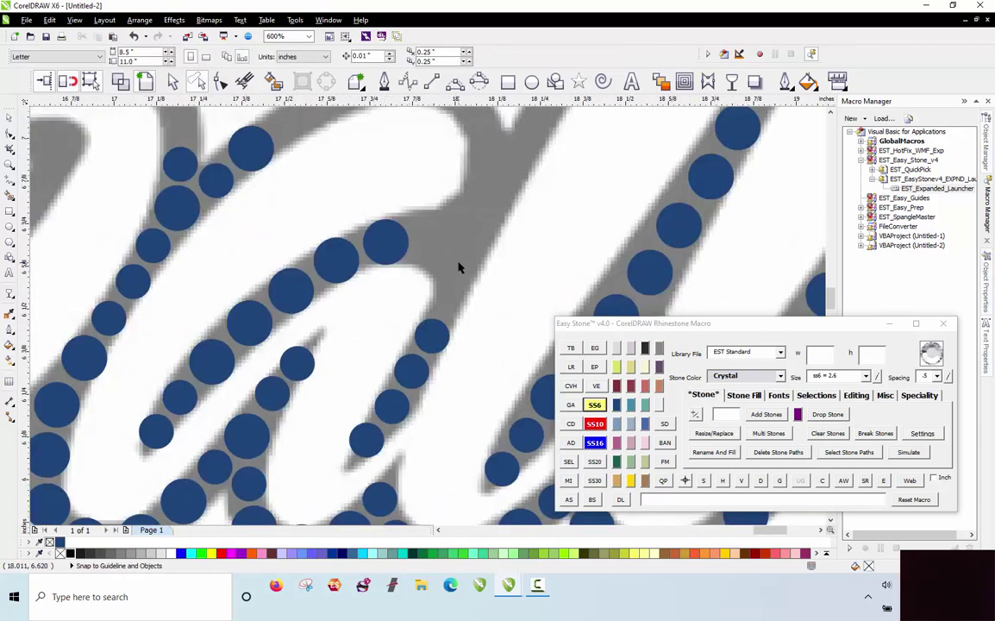
{"action": "scroll", "coordinate": [460, 269], "scroll_direction": "up", "scroll_amount": 1}
{"action": "left_click_drag", "start_coordinate": [420, 376], "coordinate": [452, 304]}
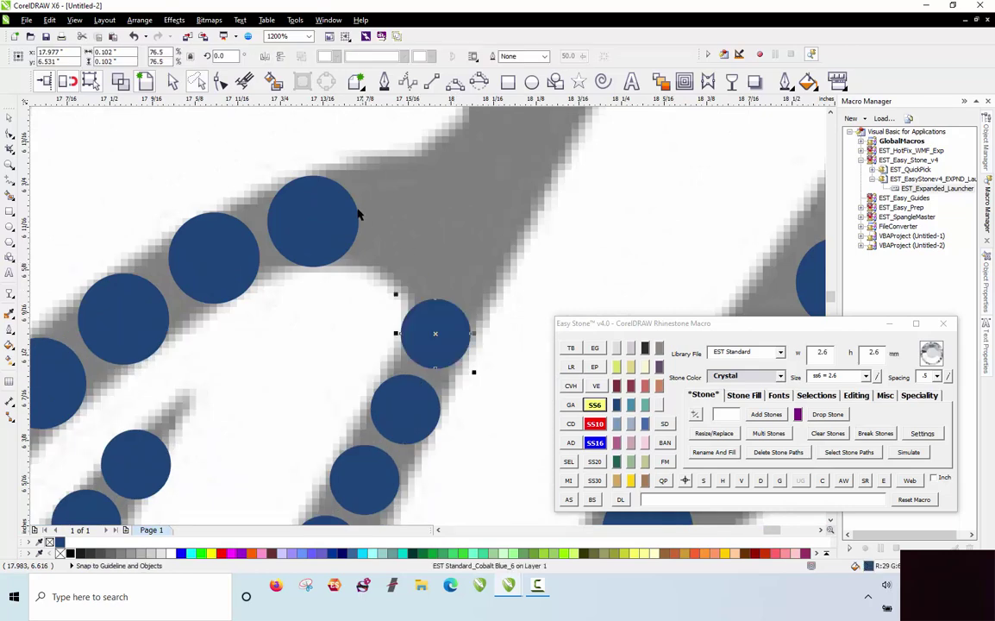
Extend the a's inner curve with an ss10 stone and add an ss6 stone above the right leg, adjusting both for even gaps.
{"action": "left_click_drag", "start_coordinate": [355, 204], "coordinate": [413, 236]}
{"action": "scroll", "coordinate": [333, 189], "scroll_direction": "down", "scroll_amount": 3}
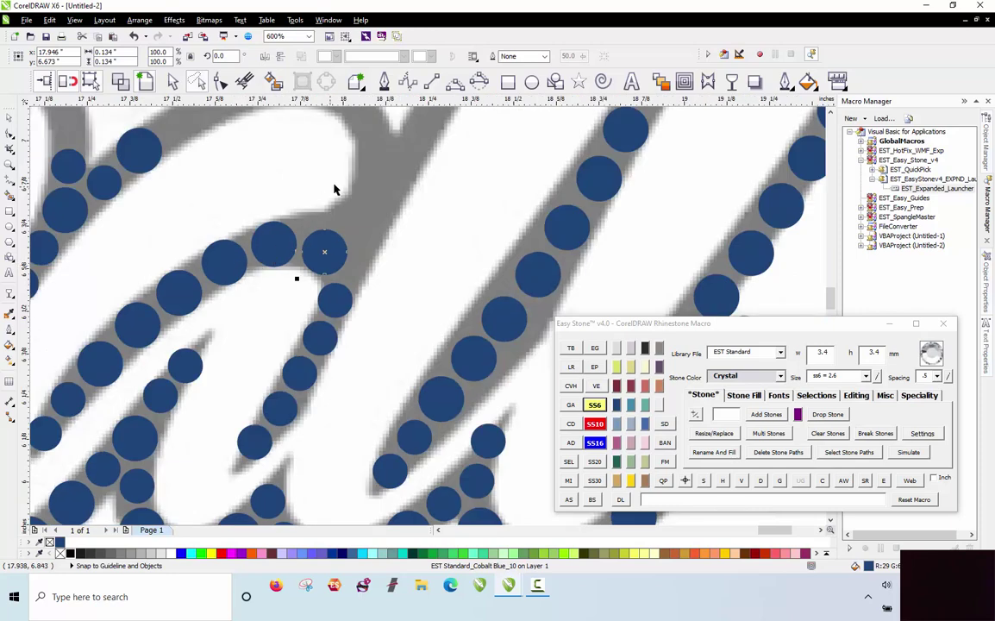
{"action": "scroll", "coordinate": [363, 338], "scroll_direction": "up", "scroll_amount": 3}
{"action": "left_click_drag", "start_coordinate": [342, 330], "coordinate": [342, 293]}
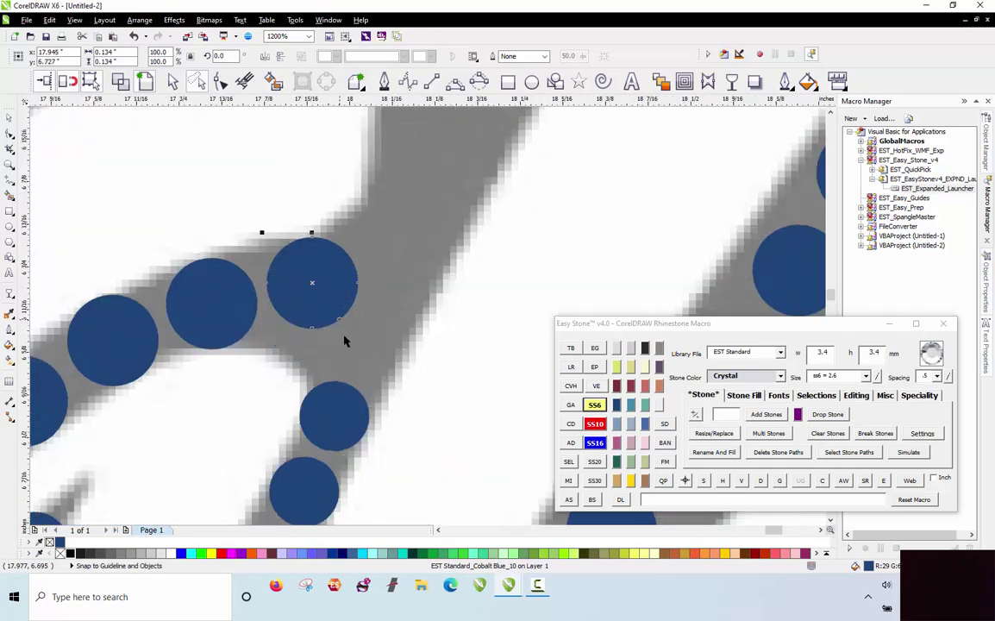
{"action": "left_click_drag", "start_coordinate": [338, 407], "coordinate": [389, 338]}
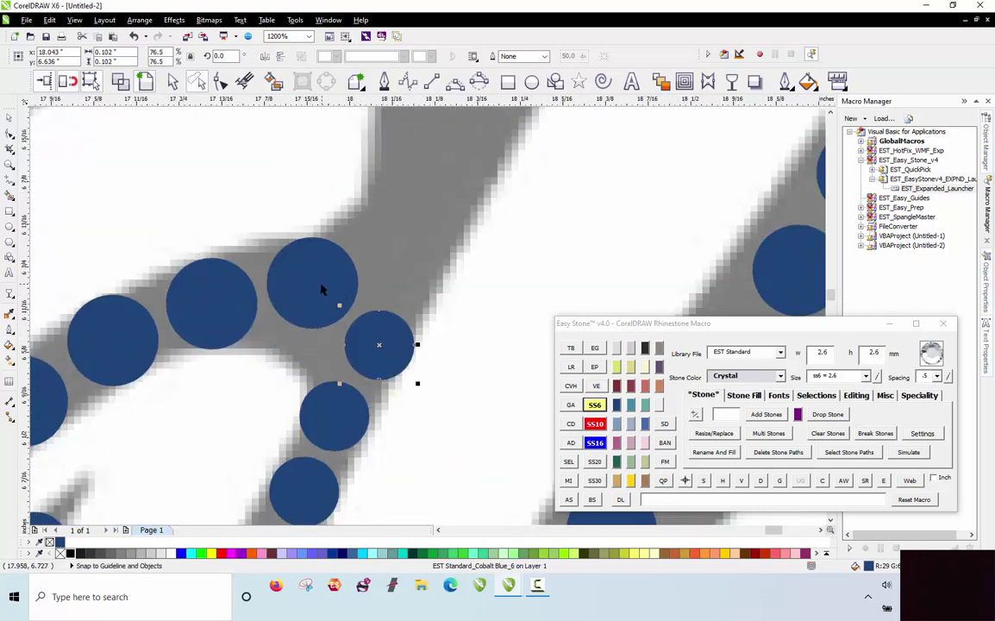
{"action": "left_click", "coordinate": [320, 290]}
{"action": "left_click_drag", "start_coordinate": [338, 311], "coordinate": [336, 302]}
Copy the ss6 stone up into the junction of the inner curve and right leg, resize the copy to ss10 and adjust the spacing.
{"action": "left_click_drag", "start_coordinate": [355, 350], "coordinate": [423, 284]}
{"action": "left_click", "coordinate": [600, 426]}
{"action": "left_click_drag", "start_coordinate": [400, 344], "coordinate": [400, 337]}
{"action": "scroll", "coordinate": [335, 238], "scroll_direction": "down", "scroll_amount": 2}
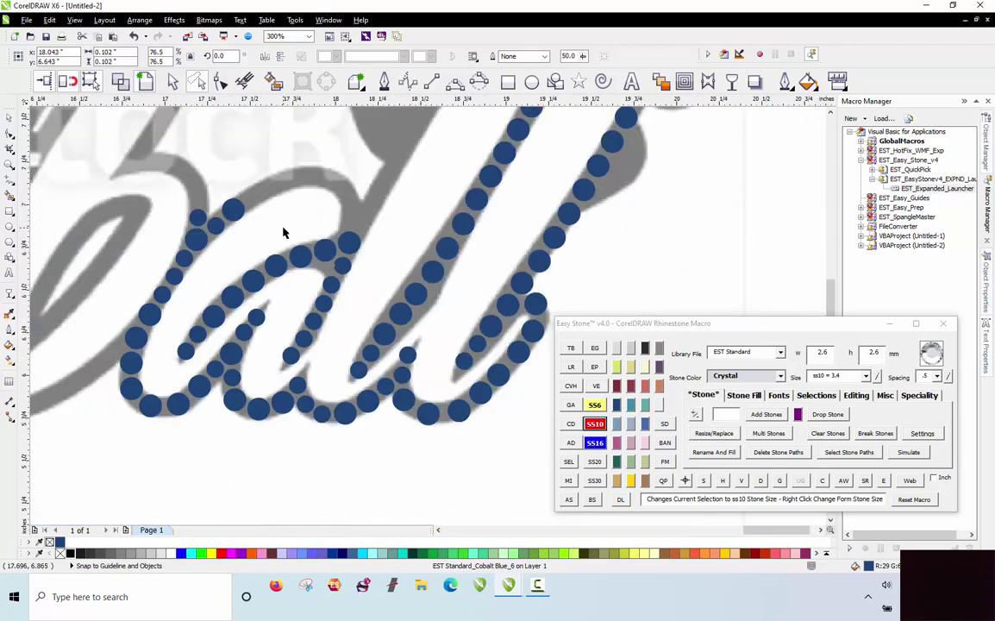
{"action": "key", "text": "Escape"}
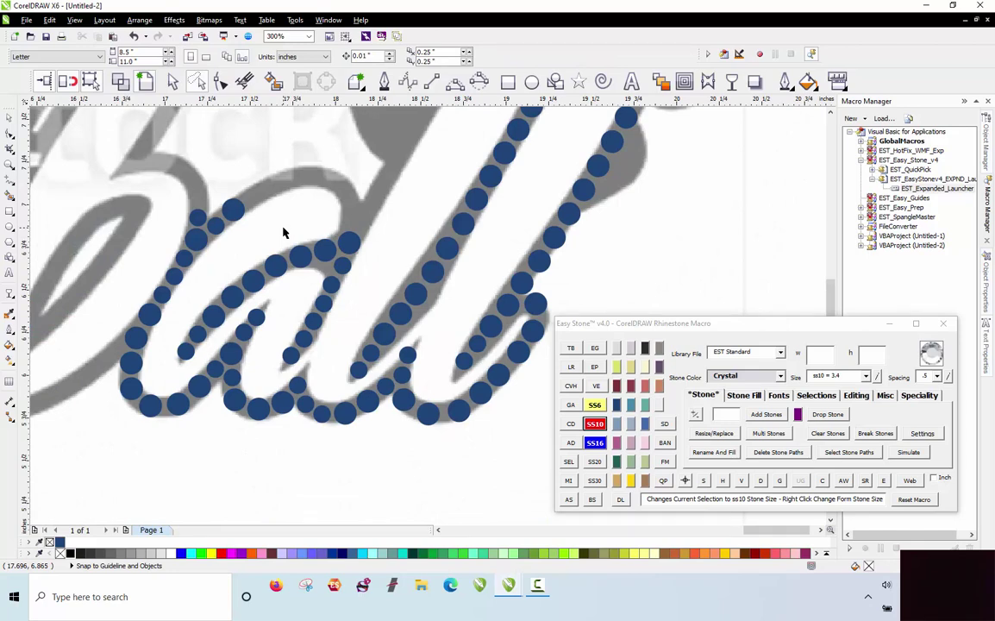
Add five ss10 stones along the a's upper arch, ending where it turns down toward the junction.
{"action": "scroll", "coordinate": [285, 198], "scroll_direction": "up", "scroll_amount": 2}
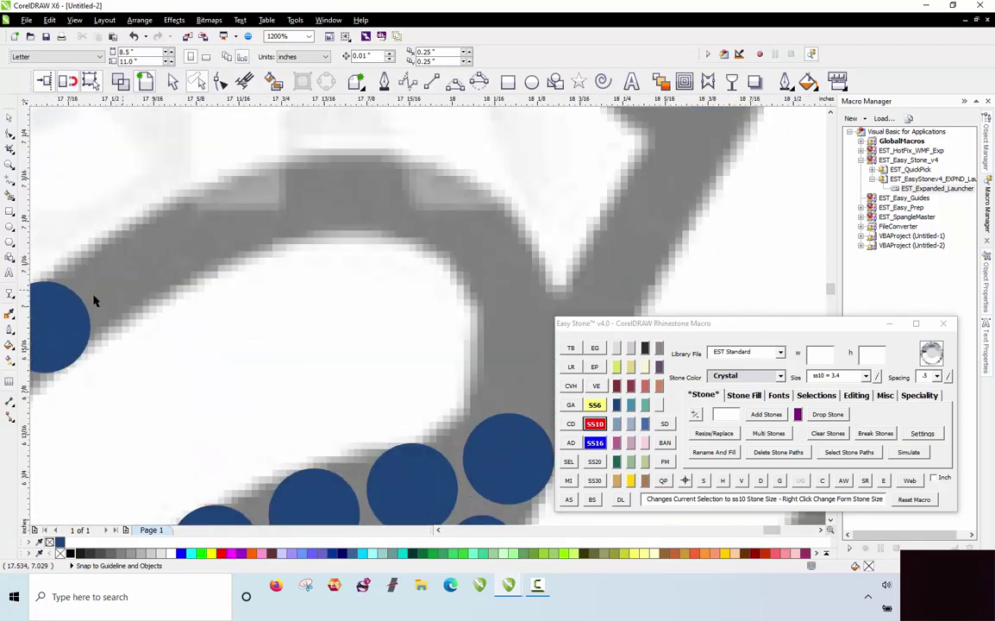
{"action": "mouse_move", "coordinate": [86, 294]}
{"action": "left_mouse_down"}
{"action": "mouse_move", "coordinate": [258, 199]}
{"action": "mouse_move", "coordinate": [366, 177]}
{"action": "mouse_move", "coordinate": [473, 195]}
{"action": "mouse_move", "coordinate": [543, 266]}
{"action": "mouse_move", "coordinate": [536, 275]}
{"action": "left_mouse_up"}
{"action": "key", "text": "space"}
{"action": "key", "text": "space"}
{"action": "key", "text": "space"}
{"action": "key", "text": "space"}
{"action": "scroll", "coordinate": [391, 222], "scroll_direction": "down", "scroll_amount": 1}
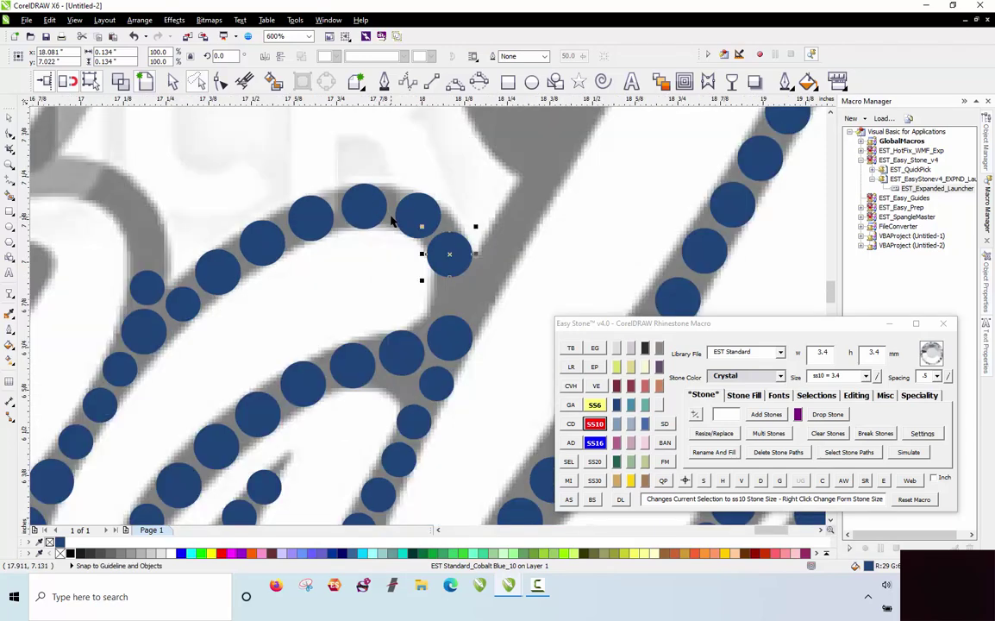
Copy an ss6 stone from the right leg into the gap between the arch's last ss10 stone and the junction stone.
{"action": "scroll", "coordinate": [461, 267], "scroll_direction": "up", "scroll_amount": 2}
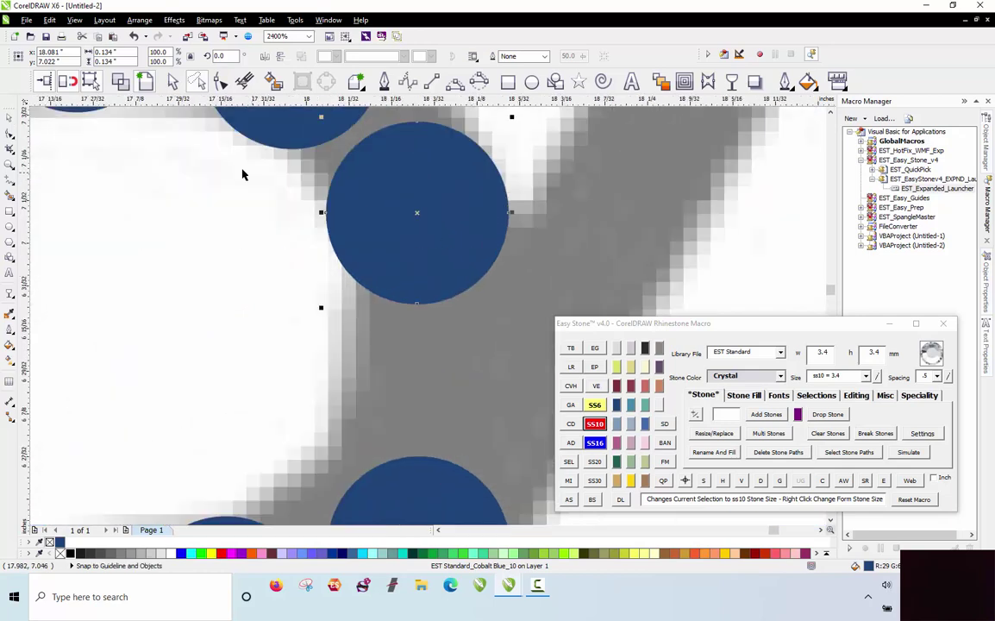
{"action": "scroll", "coordinate": [242, 175], "scroll_direction": "down", "scroll_amount": 1}
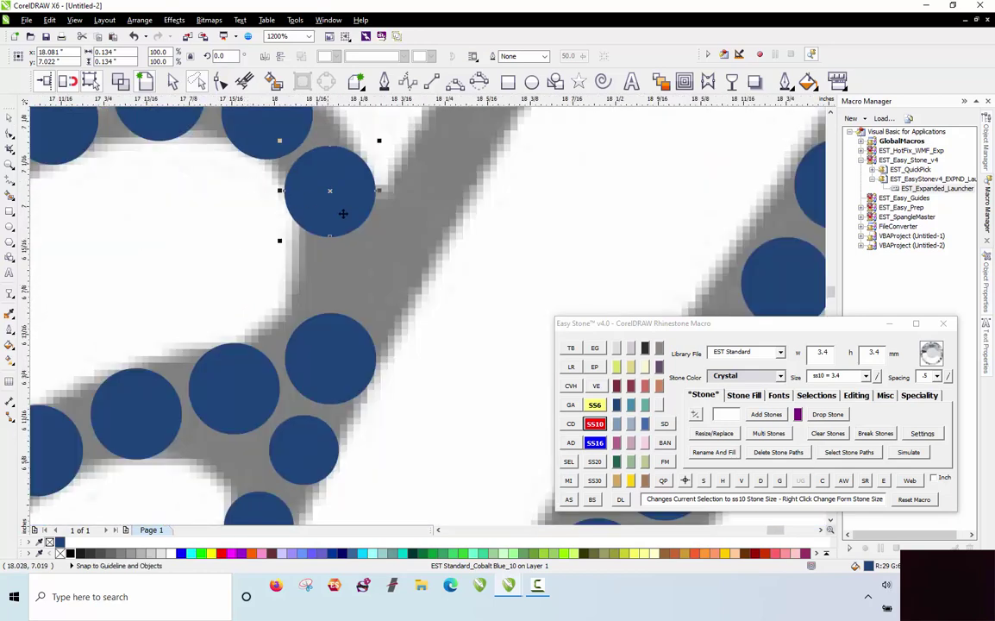
{"action": "left_click", "coordinate": [303, 447]}
{"action": "scroll", "coordinate": [382, 268], "scroll_direction": "up", "scroll_amount": 1}
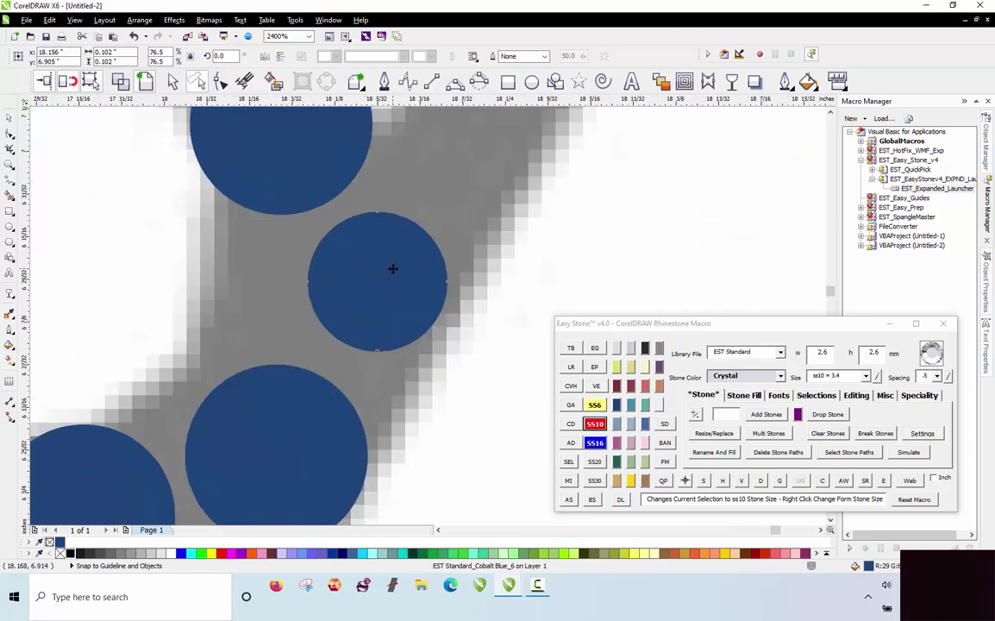
{"action": "scroll", "coordinate": [380, 281], "scroll_direction": "down", "scroll_amount": 3}
{"action": "key", "text": "Escape"}
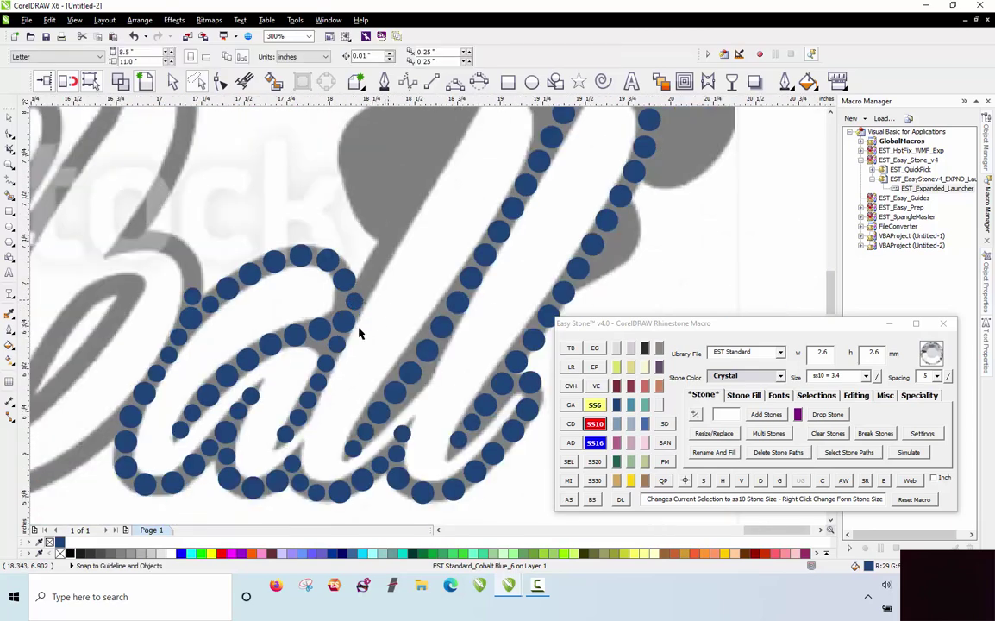
Copy an ss10 stone from the l onto the start of the stroke rising from the a's junction.
{"action": "scroll", "coordinate": [382, 282], "scroll_direction": "down", "scroll_amount": 2}
{"action": "scroll", "coordinate": [395, 271], "scroll_direction": "up", "scroll_amount": 3}
{"action": "scroll", "coordinate": [314, 388], "scroll_direction": "up", "scroll_amount": 1}
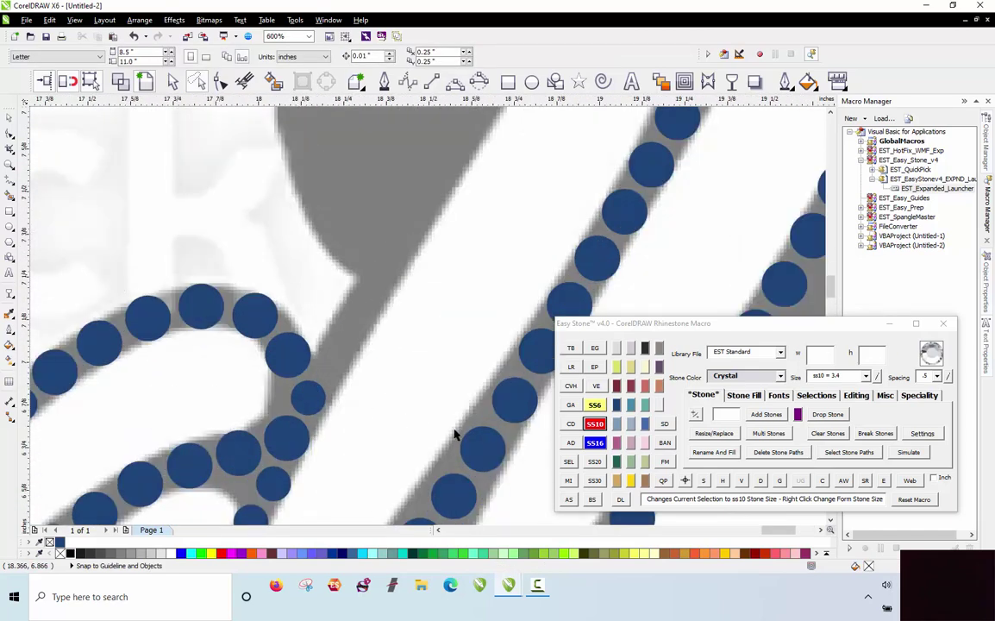
{"action": "left_click_drag", "start_coordinate": [487, 440], "coordinate": [343, 370]}
{"action": "right_click", "coordinate": [349, 356]}
Resize the last stone of the a's upper arch to ss6 and move it slightly down between its neighbours.
{"action": "scroll", "coordinate": [343, 349], "scroll_direction": "up", "scroll_amount": 2}
{"action": "left_click", "coordinate": [151, 352]}
{"action": "scroll", "coordinate": [348, 277], "scroll_direction": "down", "scroll_amount": 1}
{"action": "scroll", "coordinate": [164, 335], "scroll_direction": "up", "scroll_amount": 1}
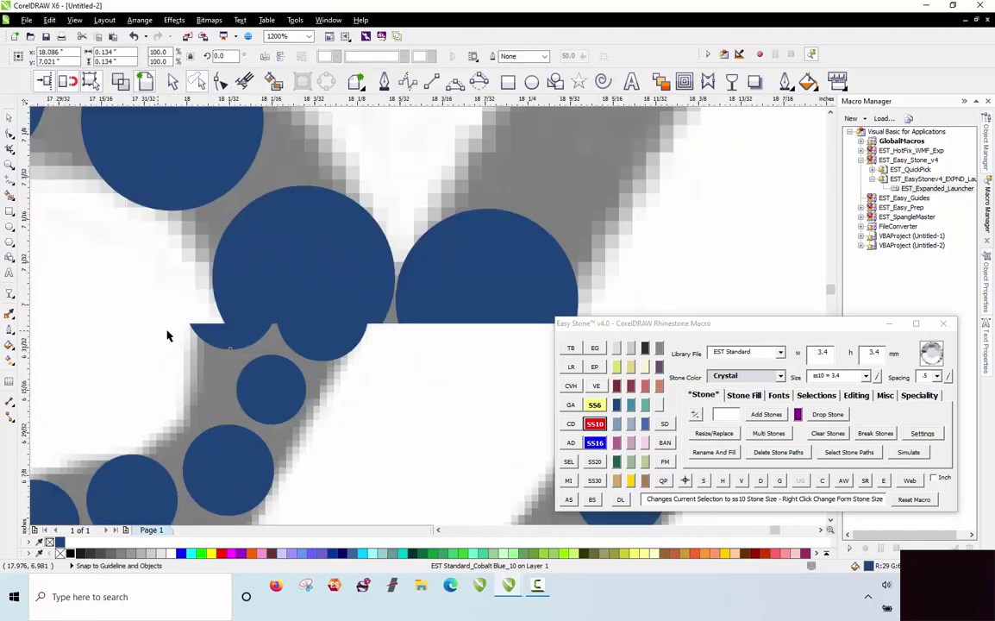
{"action": "left_click", "coordinate": [595, 413]}
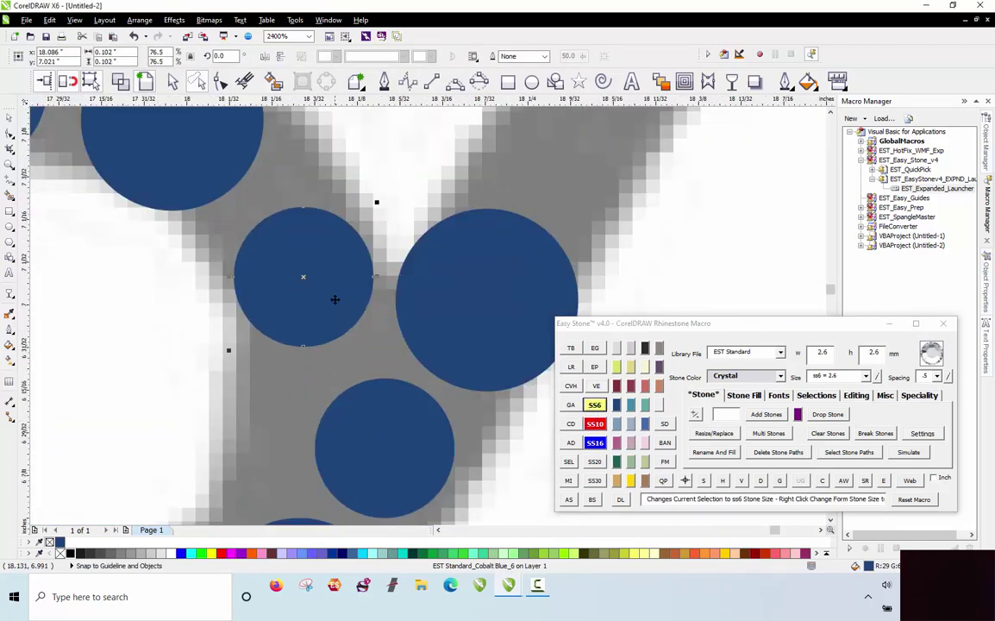
{"action": "left_click_drag", "start_coordinate": [336, 300], "coordinate": [336, 326]}
{"action": "scroll", "coordinate": [336, 327], "scroll_direction": "down", "scroll_amount": 2}
{"action": "scroll", "coordinate": [290, 359], "scroll_direction": "down", "scroll_amount": 2}
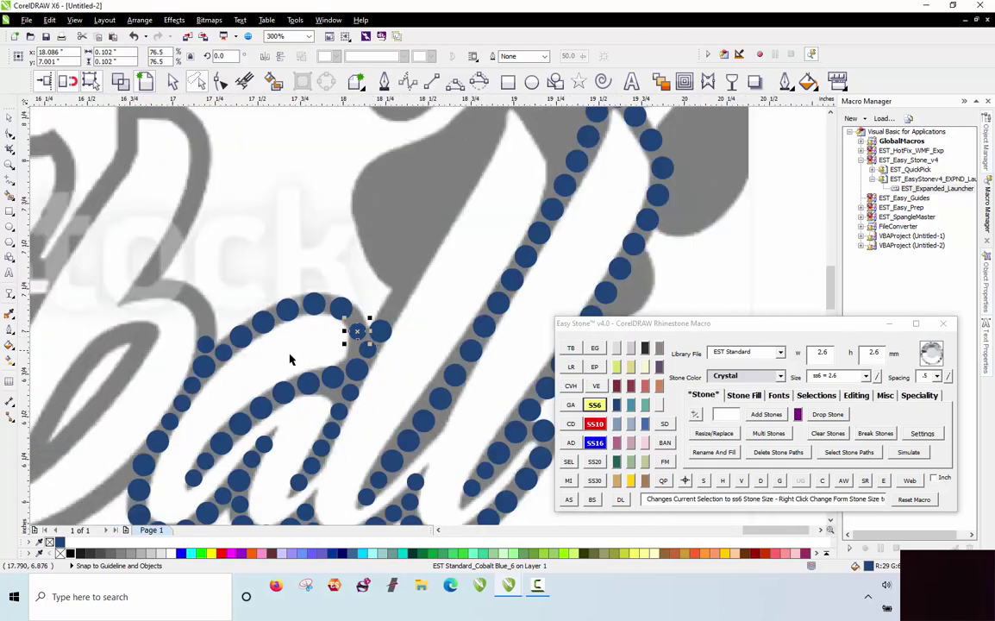
Select the eight stones along the a's upper arch, from the junction's ss6 to the fork's ss6, and distribute them evenly.
{"action": "scroll", "coordinate": [282, 367], "scroll_direction": "up", "scroll_amount": 1}
{"action": "left_click", "coordinate": [344, 341]}
{"action": "scroll", "coordinate": [344, 341], "scroll_direction": "up", "scroll_amount": 1}
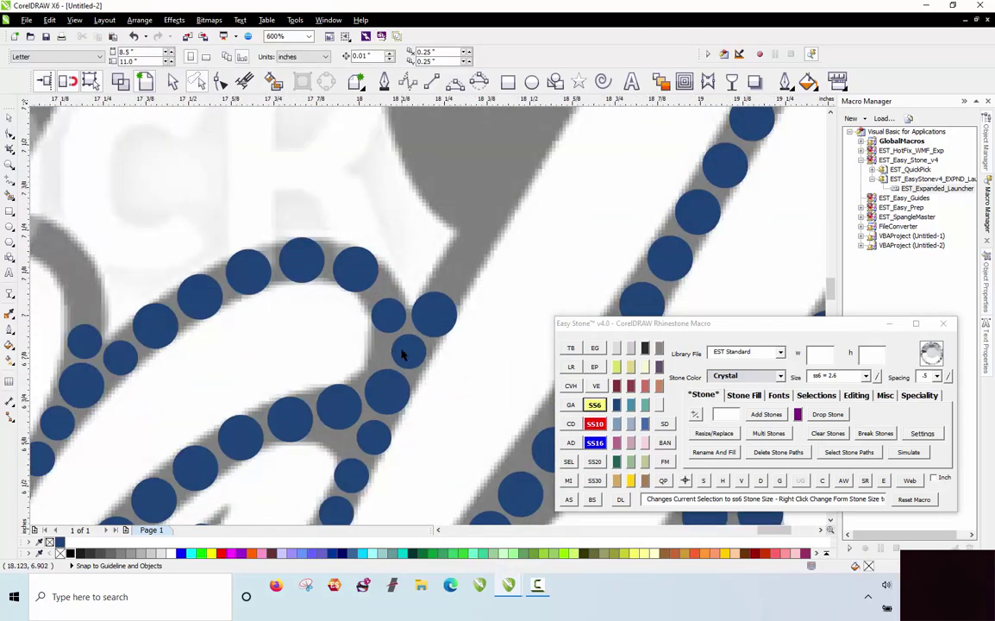
{"action": "left_click", "coordinate": [404, 349]}
{"action": "left_click", "coordinate": [386, 322], "text": "shift"}
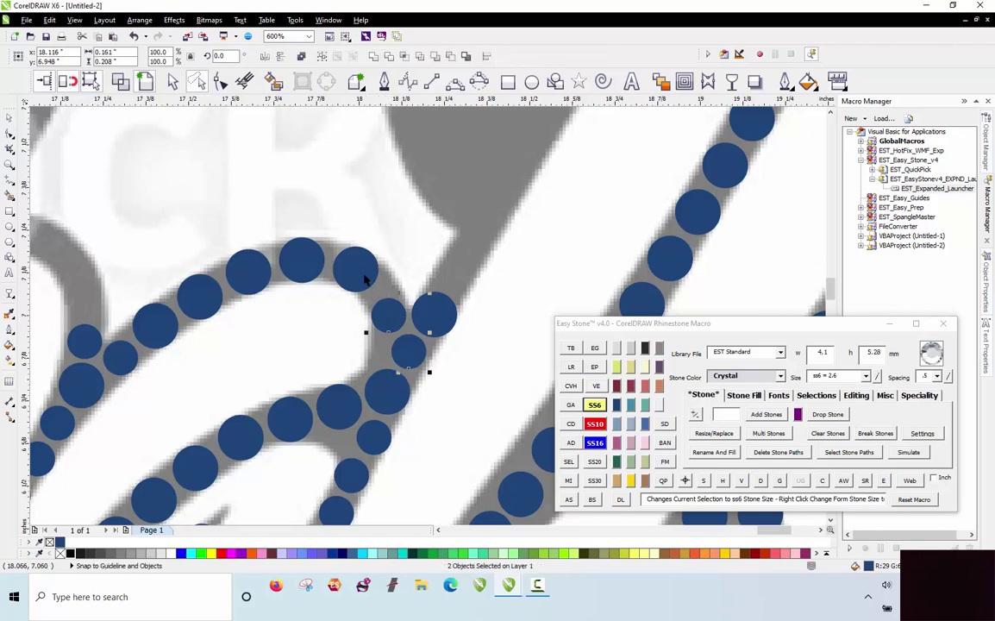
{"action": "left_click", "coordinate": [251, 278], "text": "shift"}
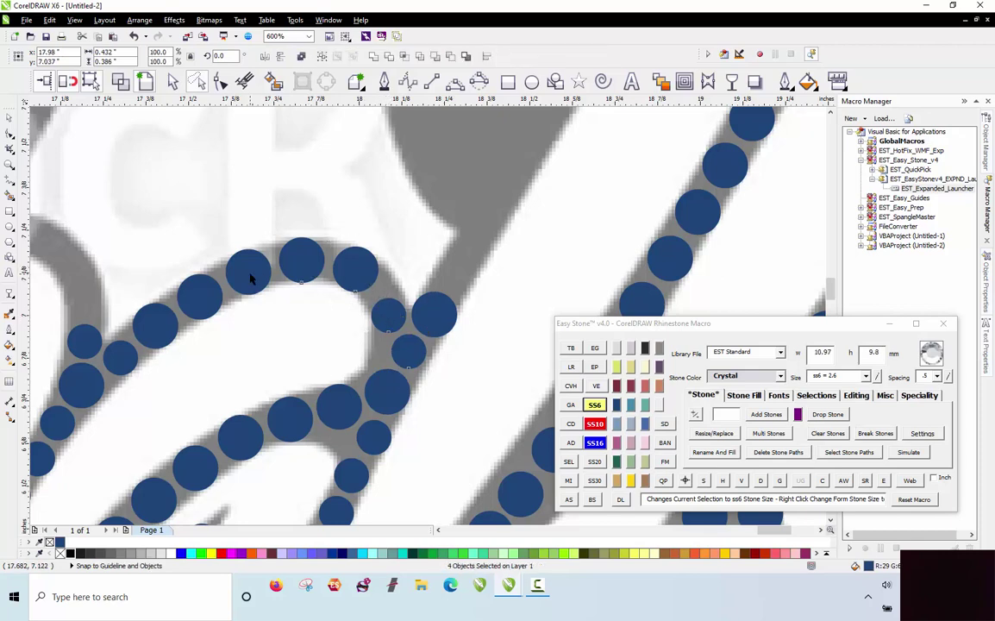
{"action": "left_click", "coordinate": [131, 357], "text": "shift"}
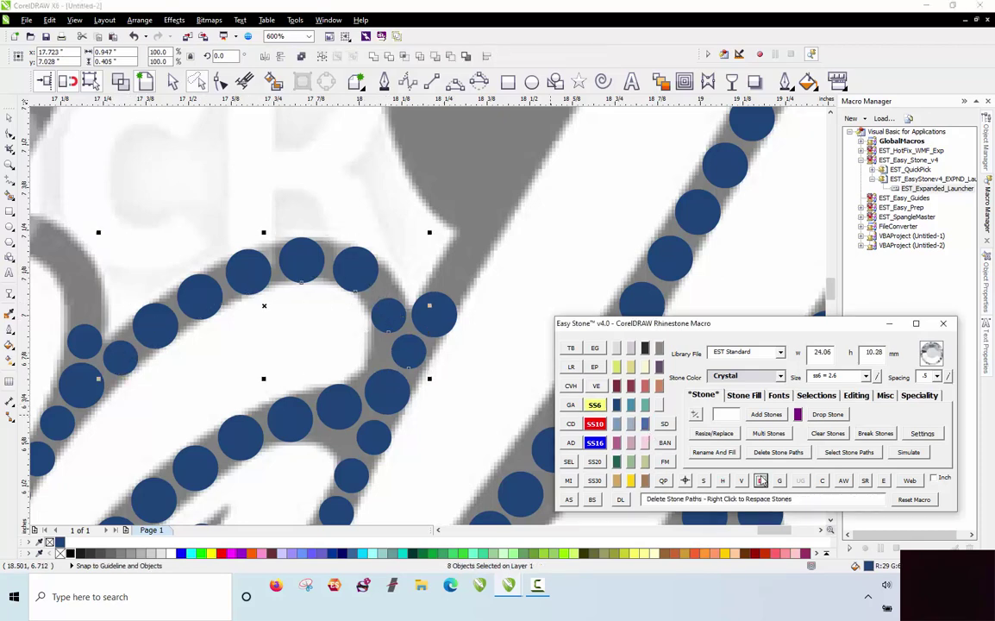
{"action": "right_click", "coordinate": [761, 480]}
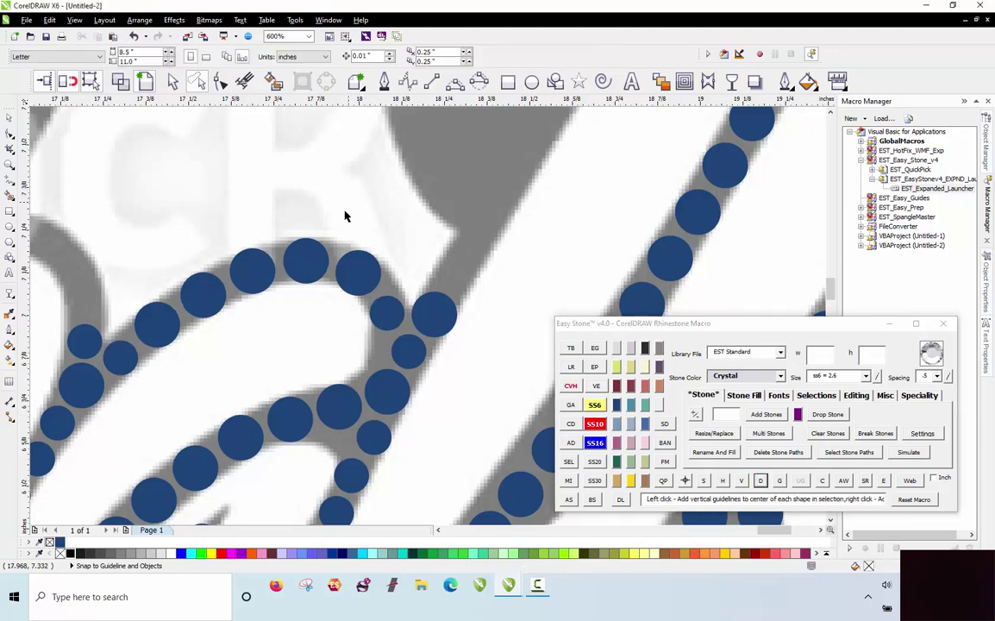
{"action": "scroll", "coordinate": [345, 216], "scroll_direction": "down", "scroll_amount": 4}
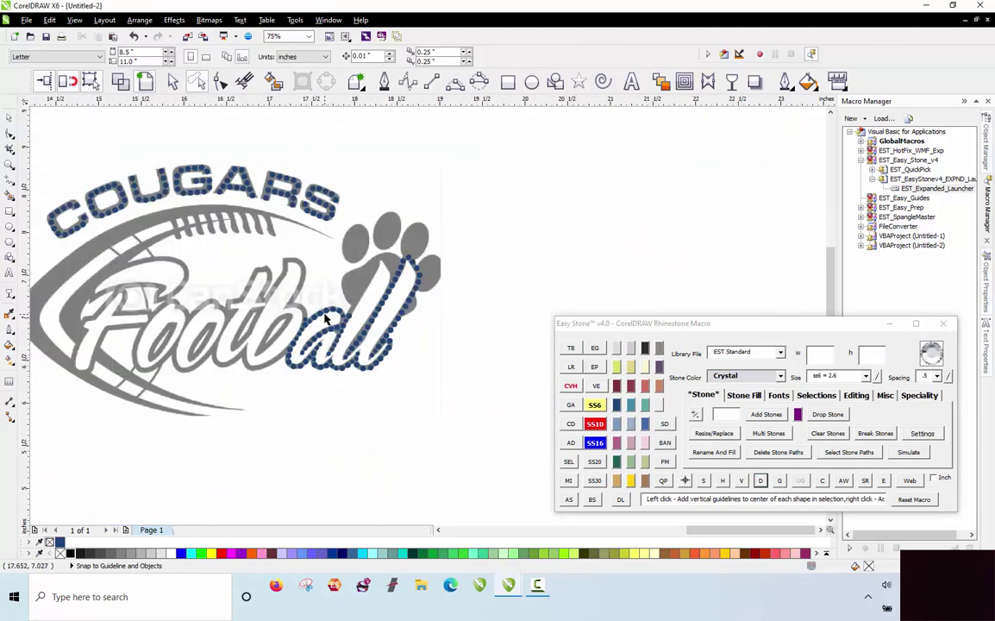
{"action": "scroll", "coordinate": [324, 319], "scroll_direction": "up", "scroll_amount": 1}
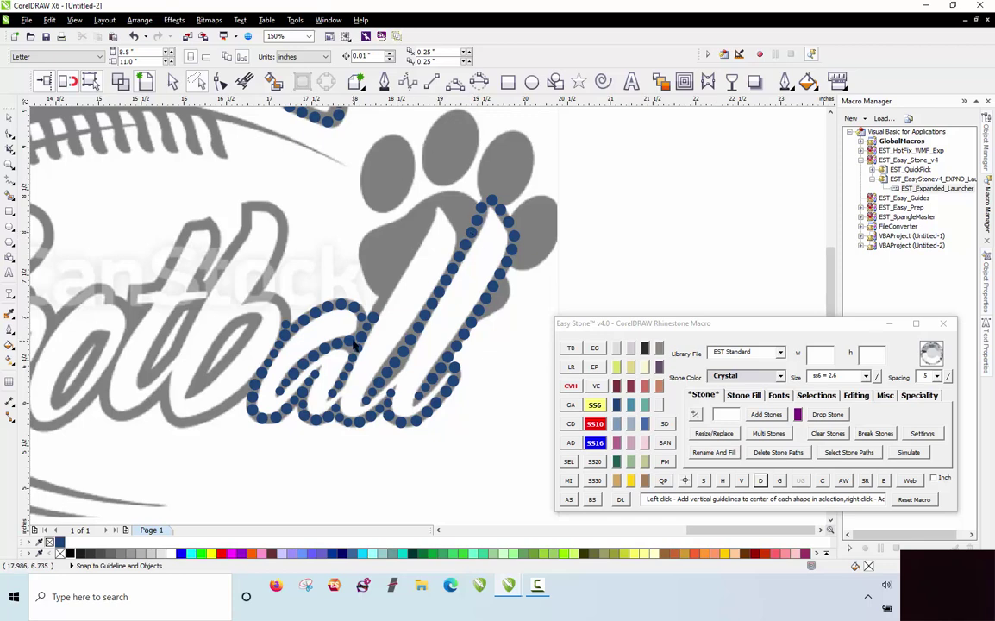
{"action": "scroll", "coordinate": [477, 207], "scroll_direction": "up", "scroll_amount": 4}
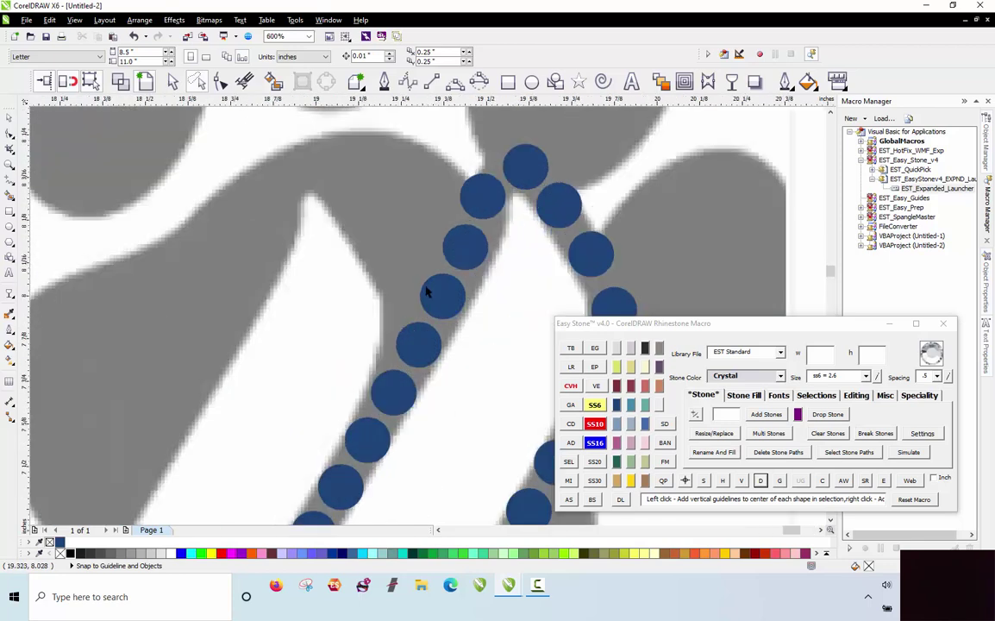
Copy an ss6 stone onto the fork where the left l's right edge meets the right l.
{"action": "scroll", "coordinate": [410, 333], "scroll_direction": "down", "scroll_amount": 2}
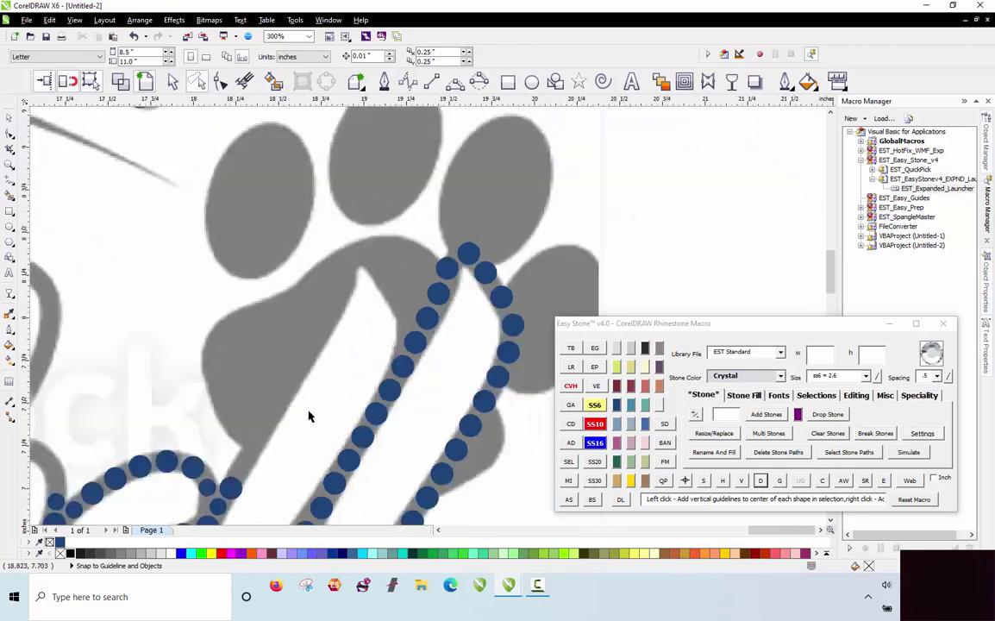
{"action": "left_click", "coordinate": [407, 364]}
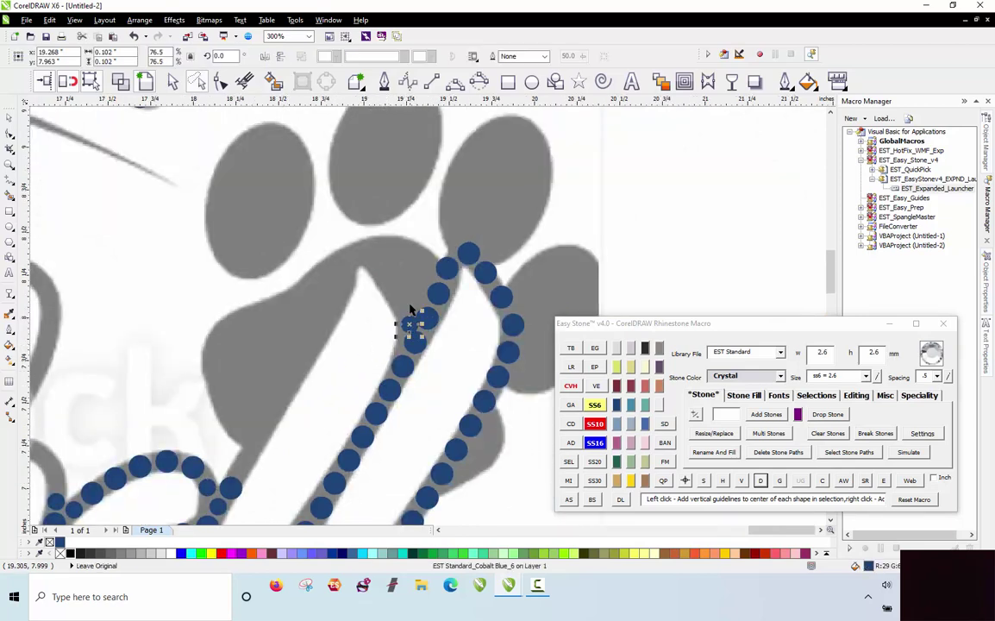
{"action": "scroll", "coordinate": [411, 360], "scroll_direction": "up", "scroll_amount": 2}
{"action": "left_click_drag", "start_coordinate": [400, 401], "coordinate": [395, 388]}
Copy five ss10 stones from the fork up the left l's right edge, over its tip and onto its left edge.
{"action": "left_click_drag", "start_coordinate": [439, 467], "coordinate": [377, 298]}
{"action": "right_click", "coordinate": [377, 298]}
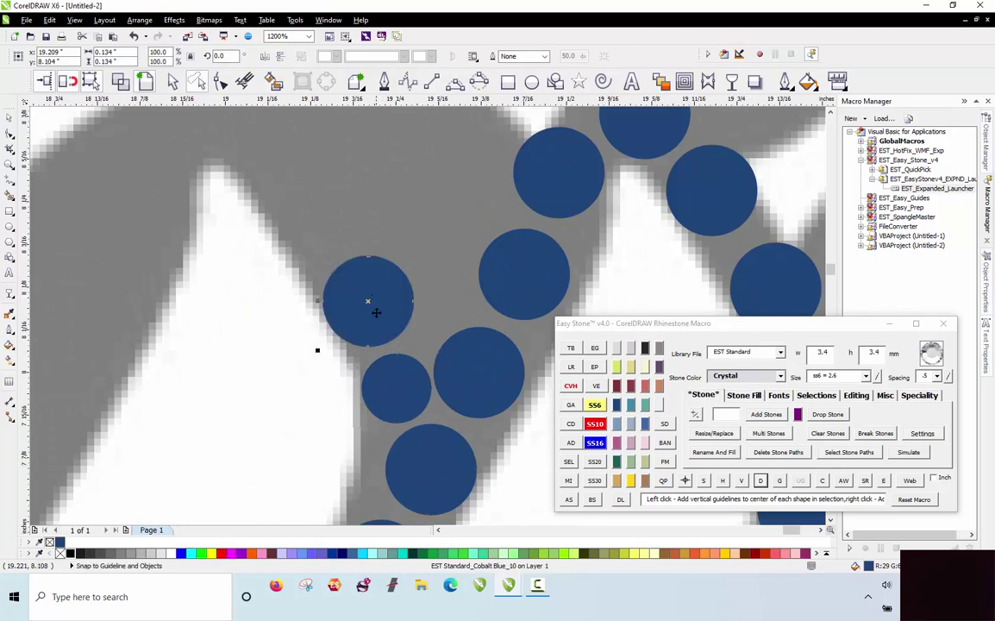
{"action": "right_click", "coordinate": [333, 222]}
{"action": "left_click_drag", "start_coordinate": [346, 234], "coordinate": [333, 222]}
{"action": "scroll", "coordinate": [355, 245], "scroll_direction": "down", "scroll_amount": 1}
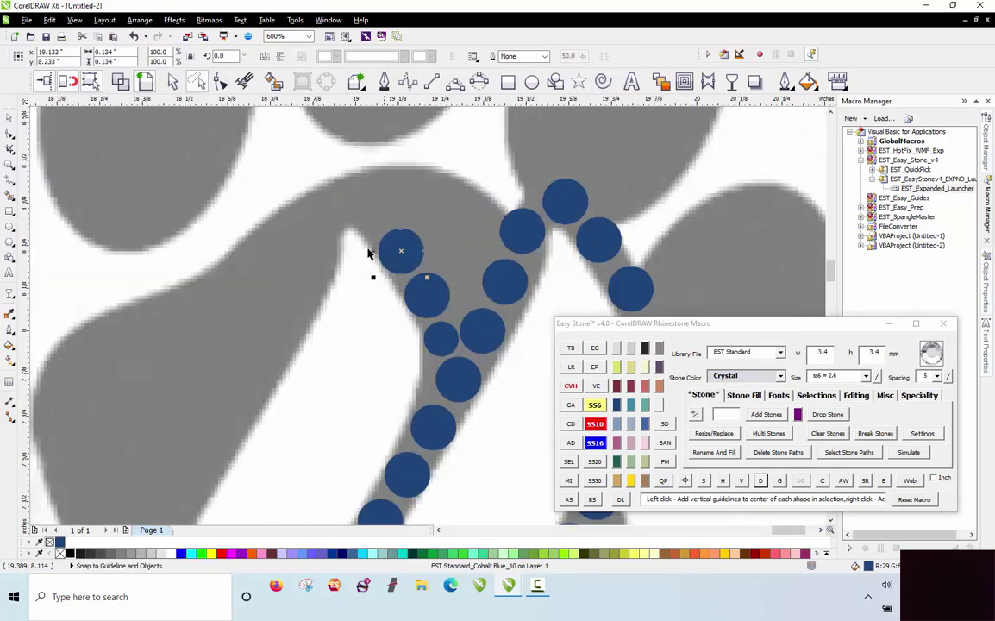
{"action": "scroll", "coordinate": [370, 245], "scroll_direction": "up", "scroll_amount": 1}
{"action": "left_click_drag", "start_coordinate": [432, 267], "coordinate": [366, 187]}
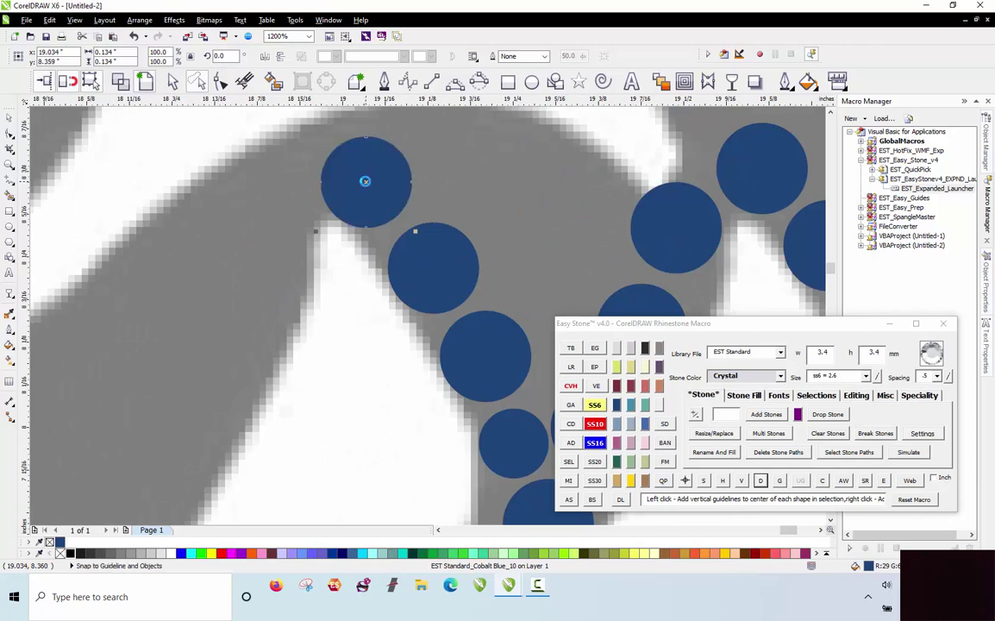
{"action": "left_click", "coordinate": [269, 200]}
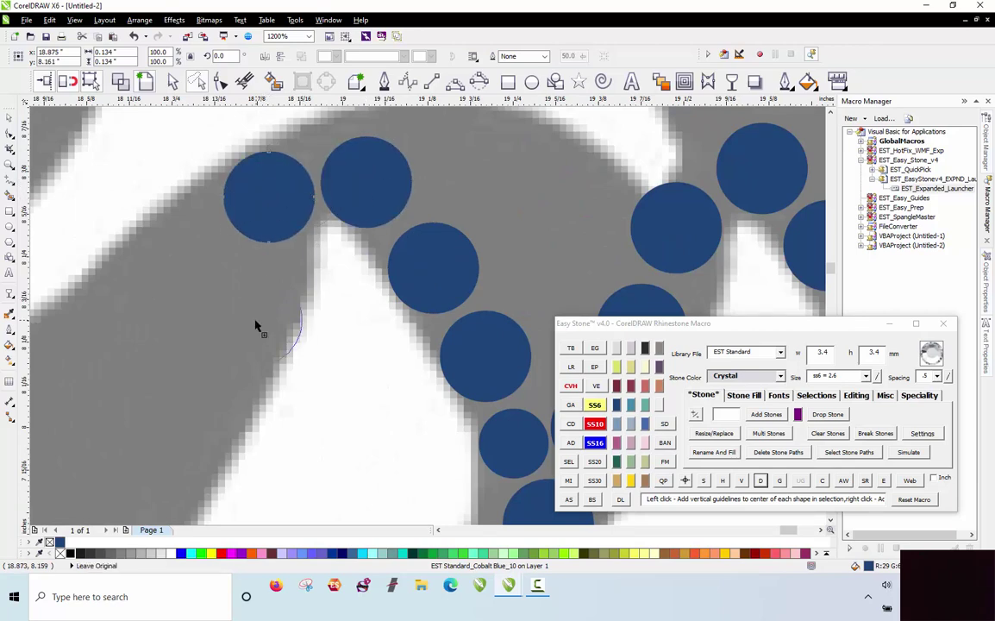
{"action": "scroll", "coordinate": [276, 256], "scroll_direction": "down", "scroll_amount": 2}
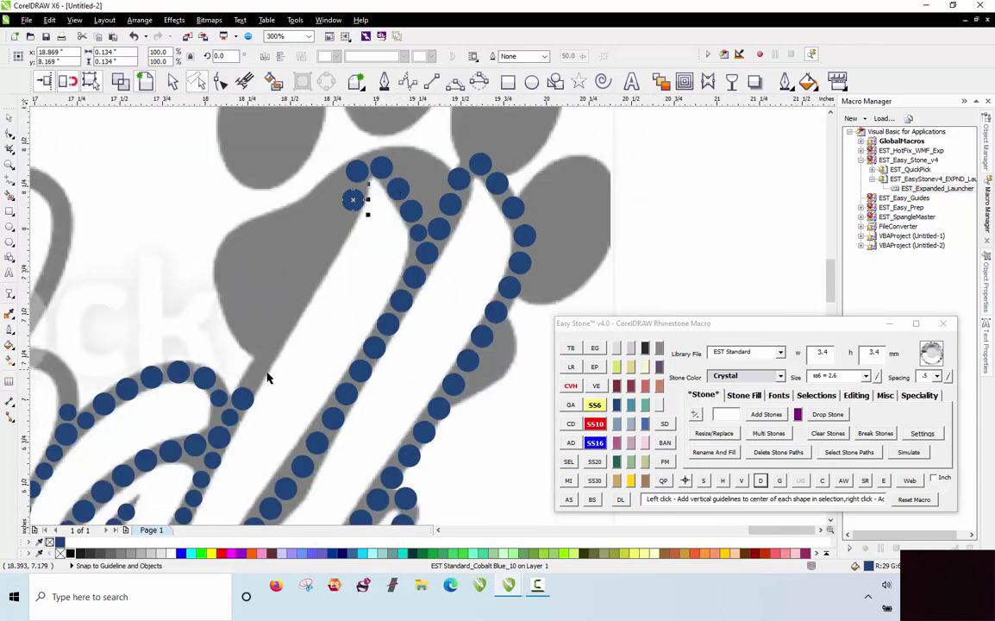
Fill the left l's left edge with stones between its two end ss10 stones, bending the path slightly to follow the outline and removing it.
{"action": "scroll", "coordinate": [267, 373], "scroll_direction": "up", "scroll_amount": 1}
{"action": "scroll", "coordinate": [251, 397], "scroll_direction": "down", "scroll_amount": 1}
{"action": "left_click", "coordinate": [233, 412]}
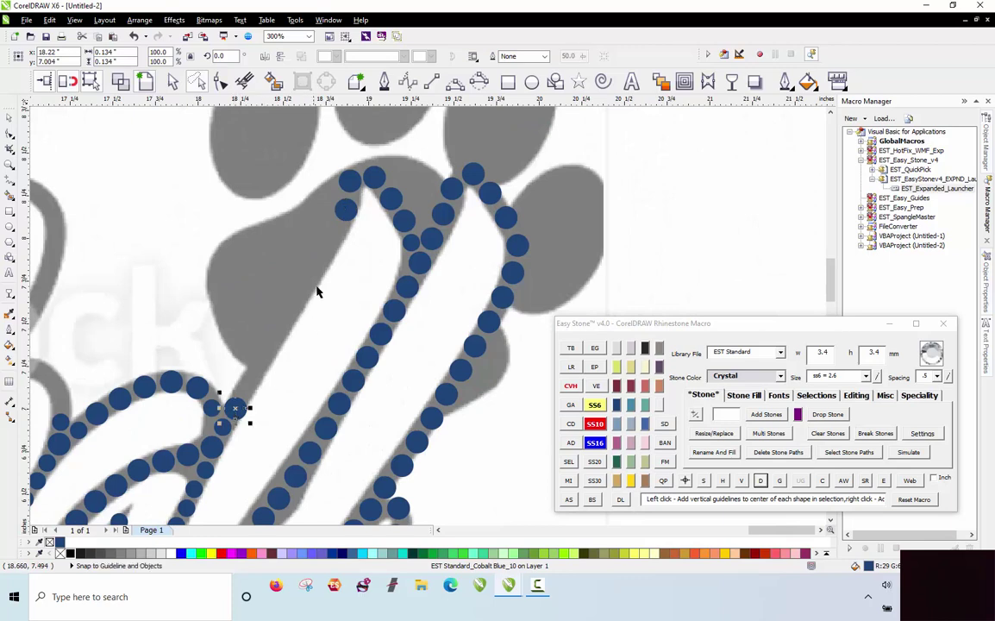
{"action": "left_click", "coordinate": [349, 207], "text": "shift"}
{"action": "left_click", "coordinate": [568, 499]}
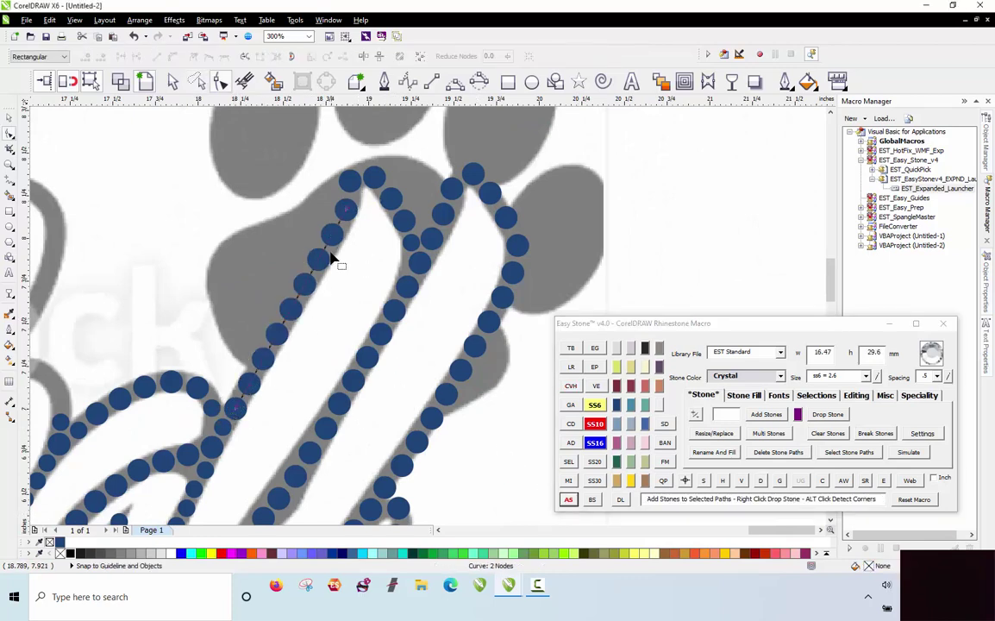
{"action": "scroll", "coordinate": [316, 254], "scroll_direction": "up", "scroll_amount": 1}
{"action": "left_click_drag", "start_coordinate": [322, 268], "coordinate": [333, 266]}
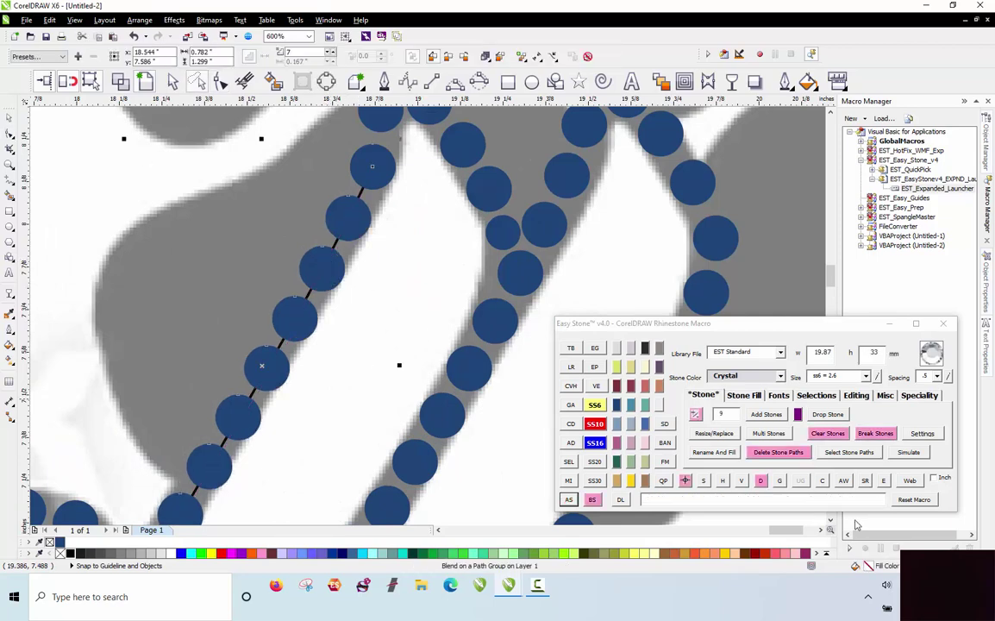
{"action": "left_click", "coordinate": [761, 481]}
{"action": "left_click", "coordinate": [419, 327]}
{"action": "scroll", "coordinate": [415, 319], "scroll_direction": "down", "scroll_amount": 1}
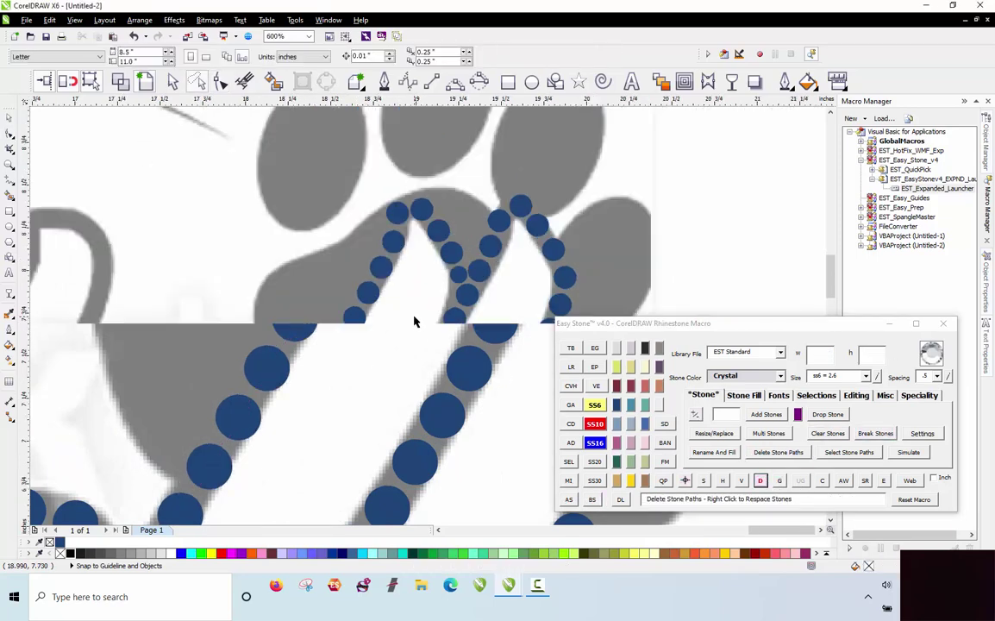
Select the eleven stones along the left l's left edge, from its tip to the a's junction ss6, and distribute them evenly.
{"action": "left_click", "coordinate": [402, 219]}
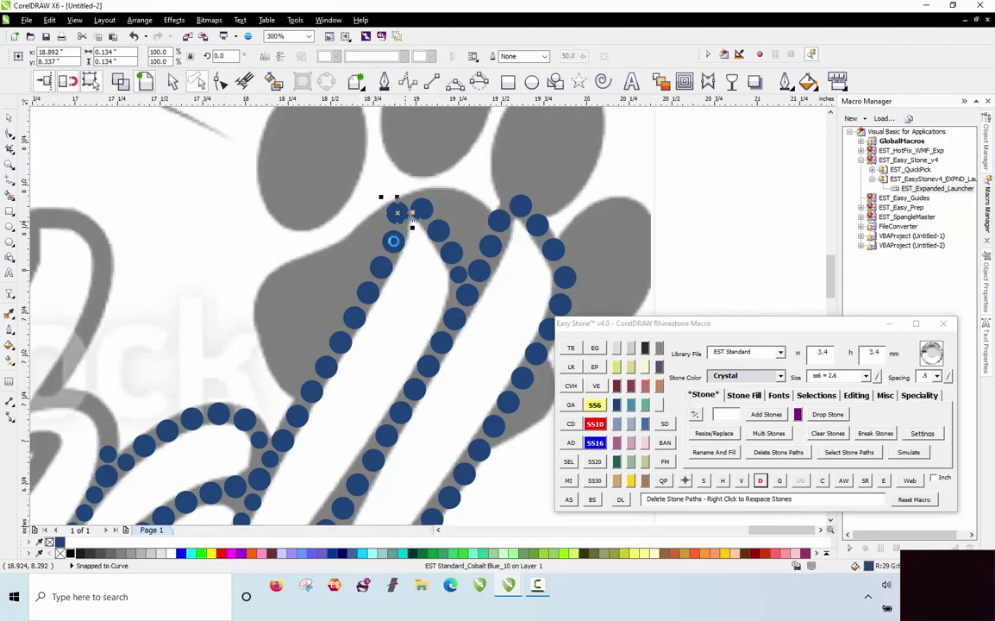
{"action": "left_click", "coordinate": [393, 242], "text": "shift"}
{"action": "left_click", "coordinate": [370, 295], "text": "shift"}
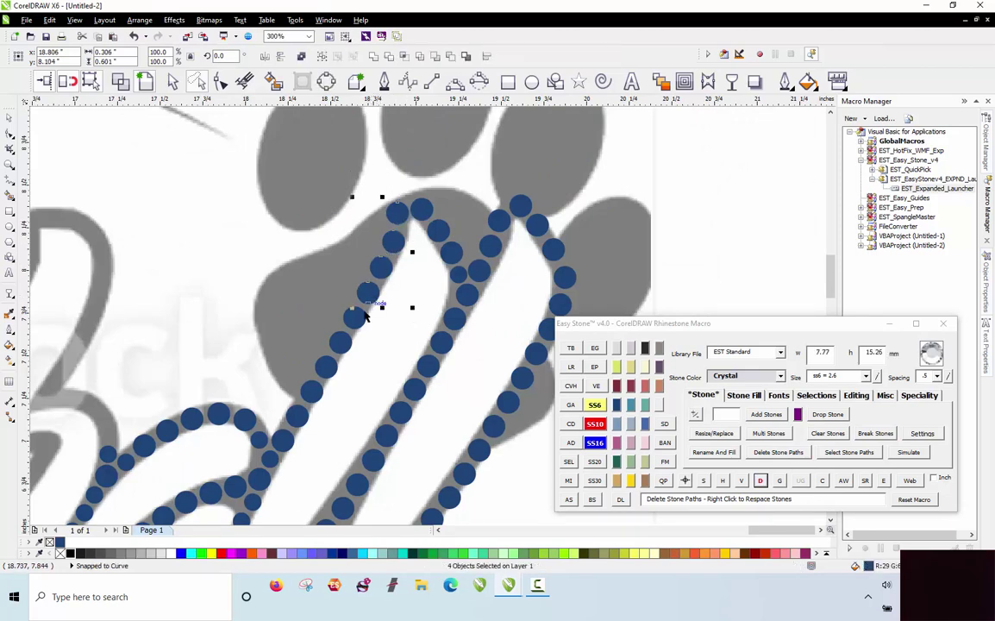
{"action": "left_click", "coordinate": [352, 320], "text": "shift"}
{"action": "left_click", "coordinate": [339, 345], "text": "shift"}
{"action": "left_click", "coordinate": [325, 370], "text": "shift"}
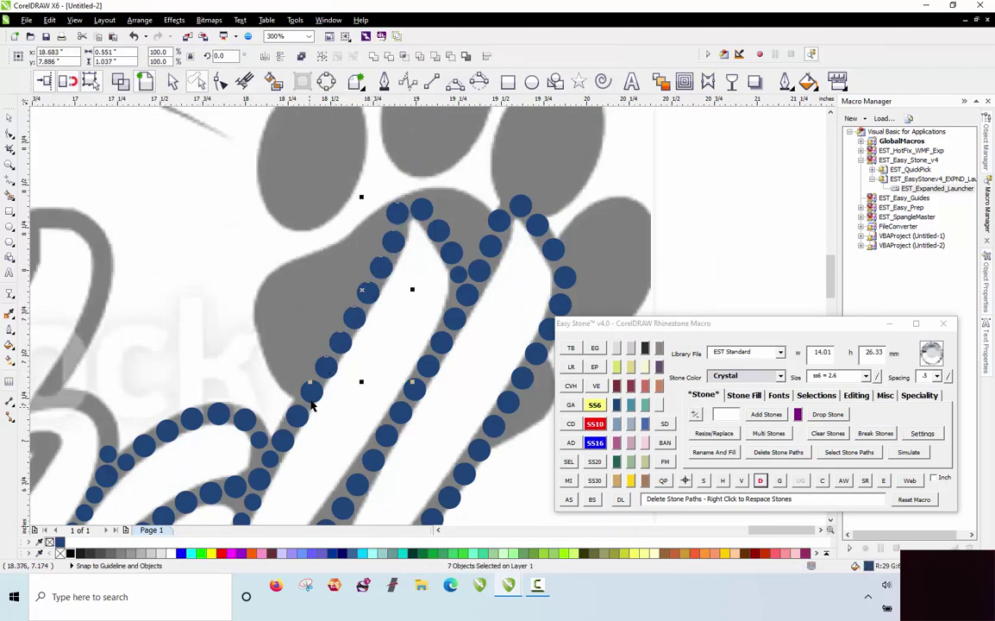
{"action": "left_click", "coordinate": [297, 417], "text": "shift"}
{"action": "left_click", "coordinate": [282, 440], "text": "shift"}
{"action": "left_click", "coordinate": [270, 459], "text": "shift"}
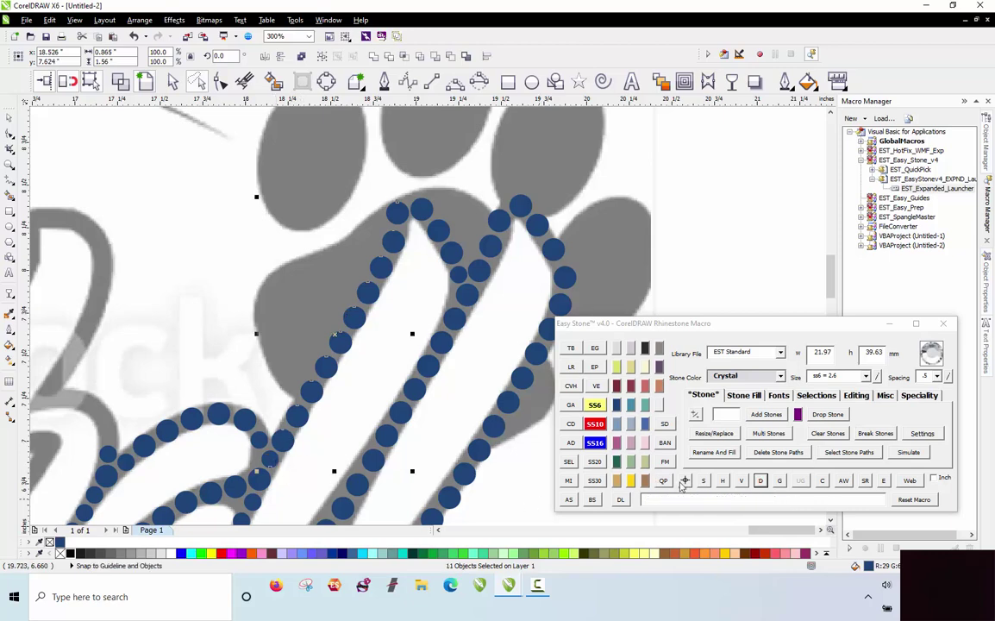
{"action": "left_click", "coordinate": [739, 483]}
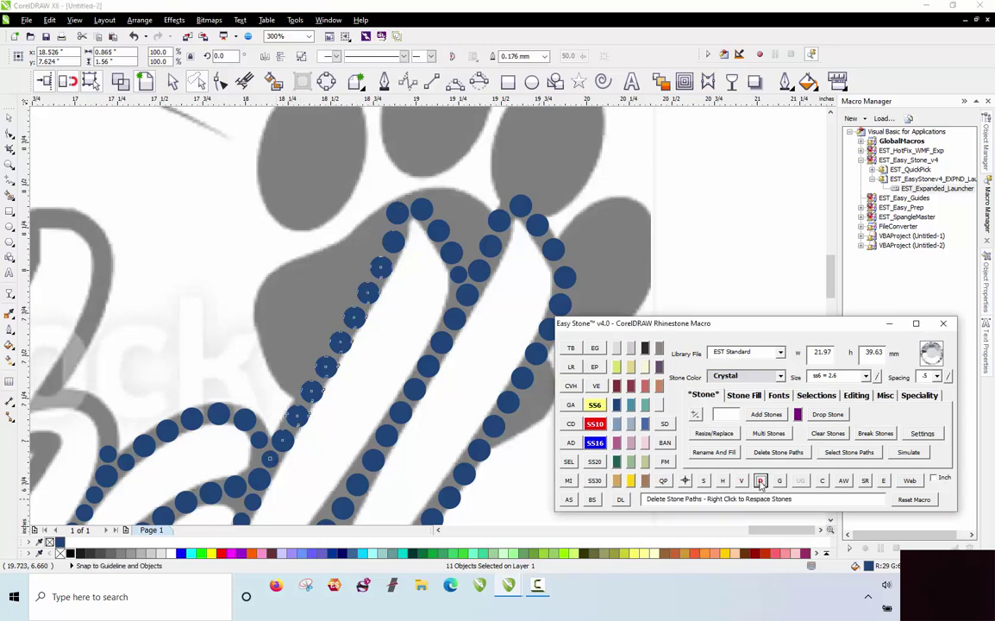
{"action": "left_click", "coordinate": [760, 483]}
Copy an ss6 stone and an ss10 stone onto the b's bottom stroke where it joins the a.
{"action": "scroll", "coordinate": [389, 210], "scroll_direction": "down", "scroll_amount": 2}
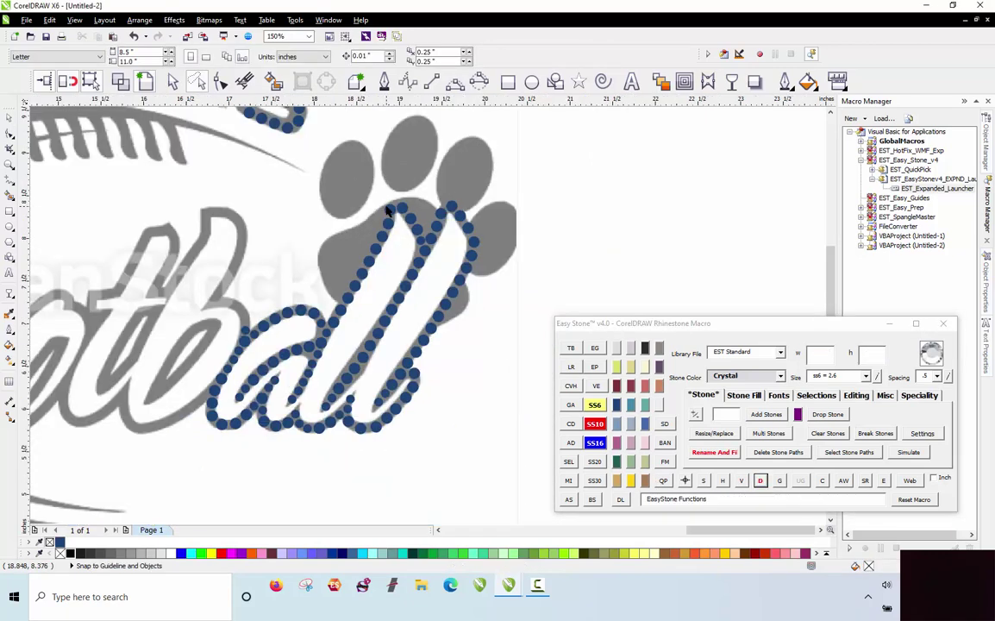
{"action": "scroll", "coordinate": [177, 344], "scroll_direction": "down", "scroll_amount": 2}
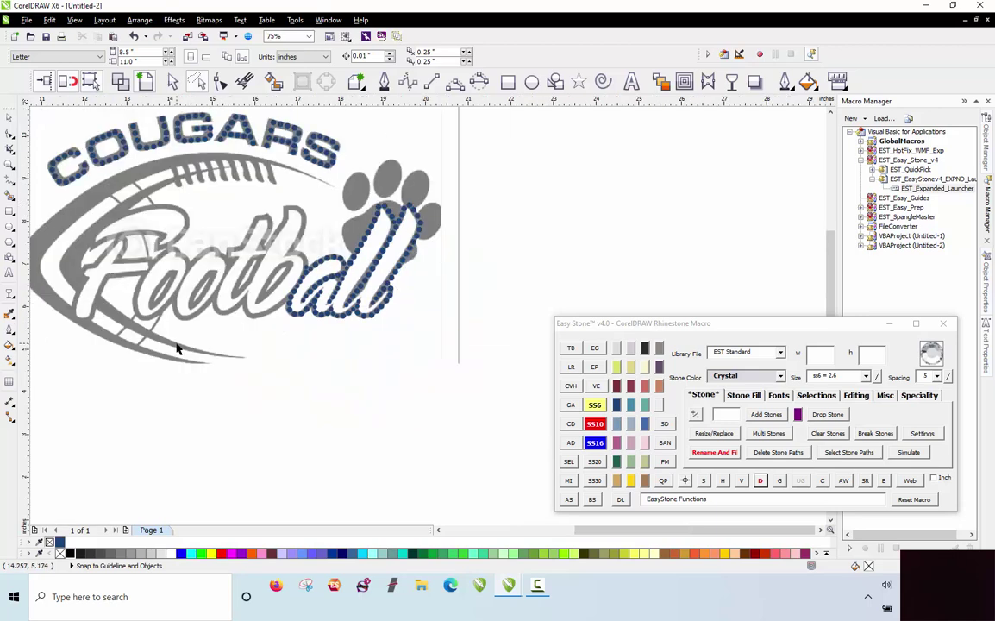
{"action": "scroll", "coordinate": [322, 249], "scroll_direction": "up", "scroll_amount": 4}
{"action": "scroll", "coordinate": [404, 294], "scroll_direction": "up", "scroll_amount": 1}
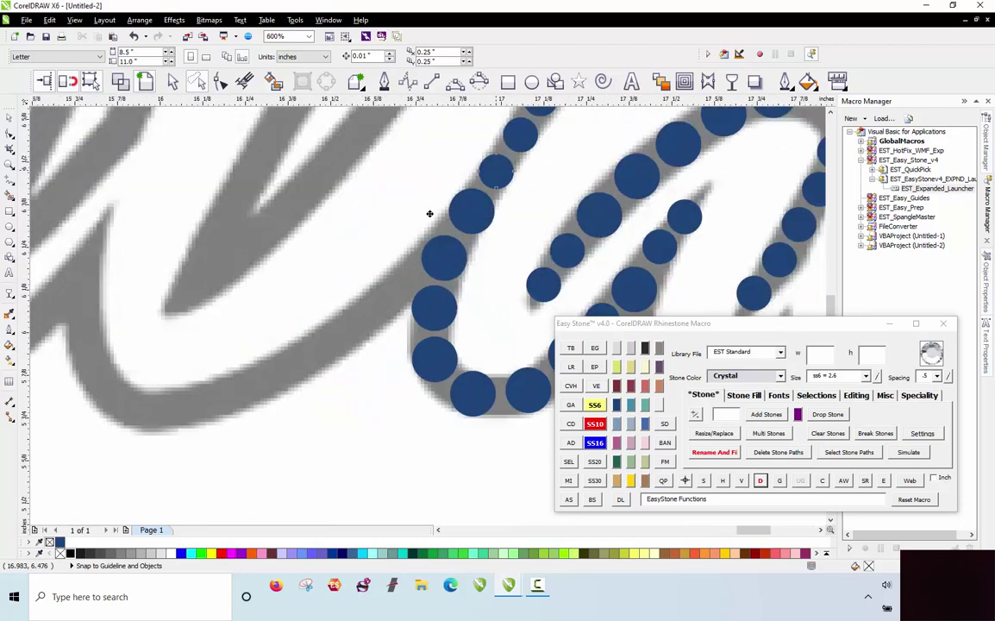
{"action": "left_click_drag", "start_coordinate": [430, 213], "coordinate": [414, 260]}
{"action": "scroll", "coordinate": [400, 304], "scroll_direction": "up", "scroll_amount": 1}
{"action": "left_click_drag", "start_coordinate": [483, 323], "coordinate": [358, 334]}
{"action": "scroll", "coordinate": [537, 269], "scroll_direction": "down", "scroll_amount": 2}
{"action": "scroll", "coordinate": [426, 244], "scroll_direction": "up", "scroll_amount": 1}
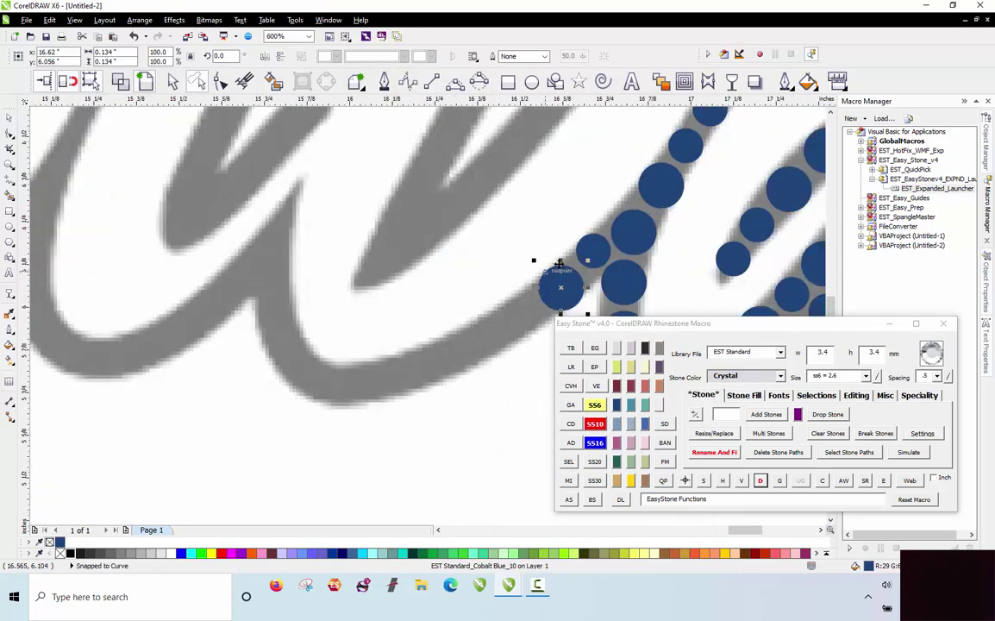
Copy ss6 stones to the b's inner tip and down its lower left edge, resizing the one at the fork to ss10.
{"action": "mouse_move", "coordinate": [593, 253]}
{"action": "left_mouse_down"}
{"action": "mouse_move", "coordinate": [306, 223]}
{"action": "mouse_move", "coordinate": [259, 207]}
{"action": "mouse_move", "coordinate": [275, 204]}
{"action": "mouse_move", "coordinate": [263, 288]}
{"action": "mouse_move", "coordinate": [231, 263]}
{"action": "mouse_move", "coordinate": [162, 287]}
{"action": "mouse_move", "coordinate": [414, 247]}
{"action": "left_mouse_up"}
{"action": "scroll", "coordinate": [274, 204], "scroll_direction": "up", "scroll_amount": 1}
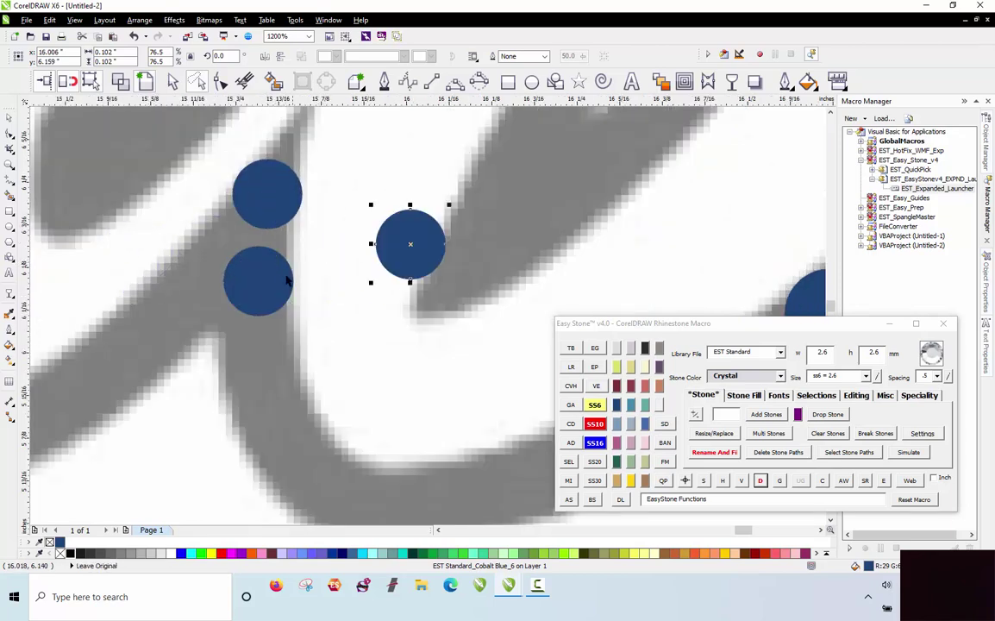
{"action": "left_click_drag", "start_coordinate": [273, 282], "coordinate": [252, 288]}
{"action": "left_click", "coordinate": [595, 424]}
{"action": "left_click_drag", "start_coordinate": [411, 247], "coordinate": [254, 371]}
{"action": "right_click", "coordinate": [256, 371]}
Copy two ss10 stones around the b's lower left curve, below the ss6 under the fork.
{"action": "scroll", "coordinate": [238, 284], "scroll_direction": "down", "scroll_amount": 2}
{"action": "scroll", "coordinate": [215, 272], "scroll_direction": "up", "scroll_amount": 2}
{"action": "left_click_drag", "start_coordinate": [202, 263], "coordinate": [343, 496]}
{"action": "right_click", "coordinate": [343, 496]}
{"action": "scroll", "coordinate": [174, 371], "scroll_direction": "down", "scroll_amount": 1}
{"action": "scroll", "coordinate": [491, 319], "scroll_direction": "up", "scroll_amount": 2}
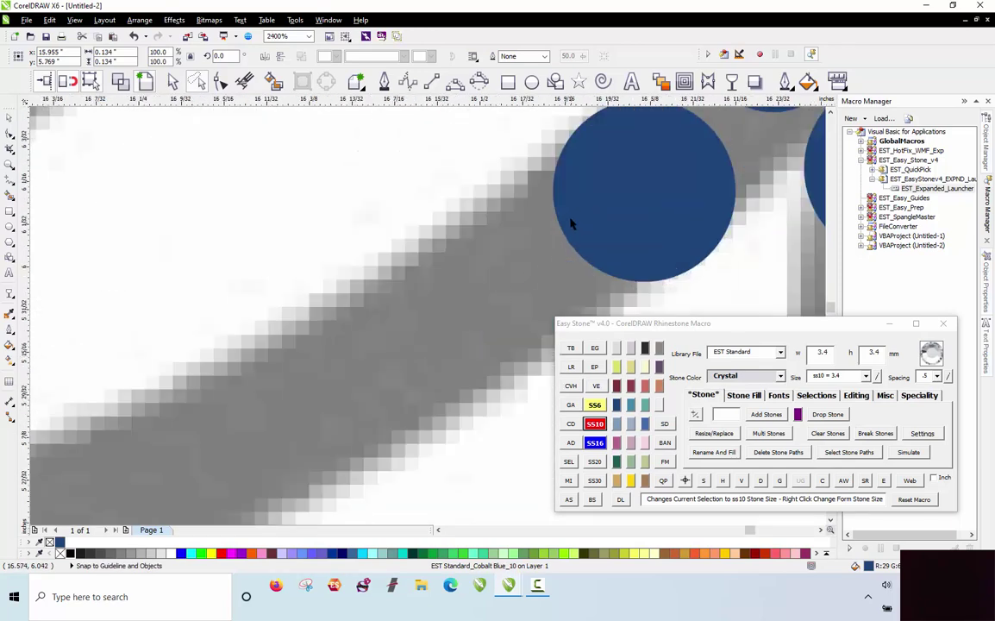
Copy four ss10 stones along the b's bottom stroke, from the a's junction down to the lower left curve.
{"action": "scroll", "coordinate": [570, 224], "scroll_direction": "down", "scroll_amount": 1}
{"action": "mouse_move", "coordinate": [533, 261]}
{"action": "left_mouse_down"}
{"action": "mouse_move", "coordinate": [321, 379]}
{"action": "mouse_move", "coordinate": [240, 400]}
{"action": "left_mouse_up"}
{"action": "key", "text": "space"}
{"action": "key", "text": "space"}
{"action": "key", "text": "space"}
{"action": "key", "text": "space"}
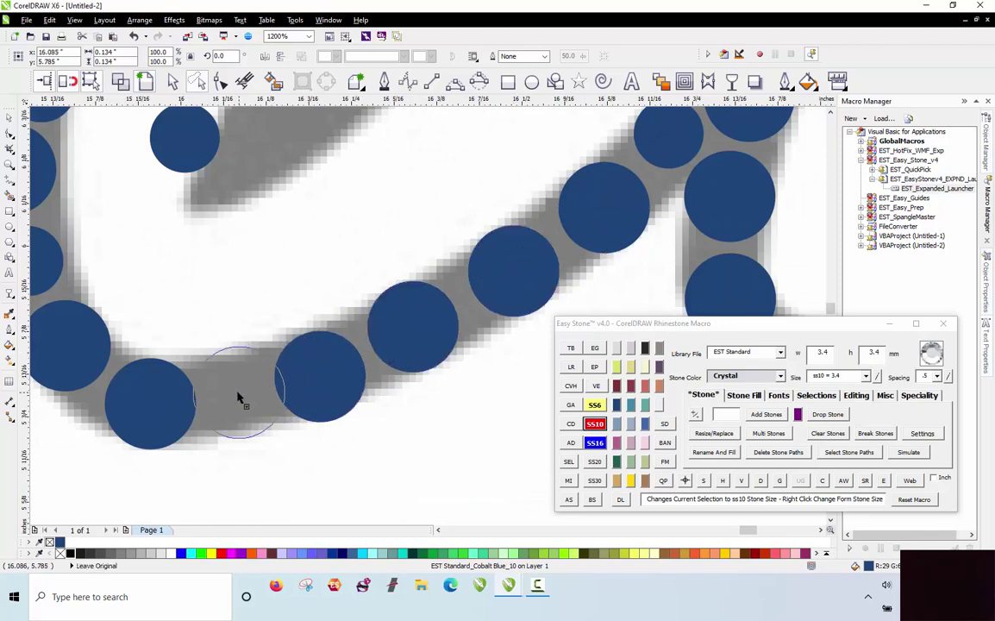
{"action": "scroll", "coordinate": [240, 400], "scroll_direction": "down", "scroll_amount": 1}
{"action": "left_click", "coordinate": [243, 318]}
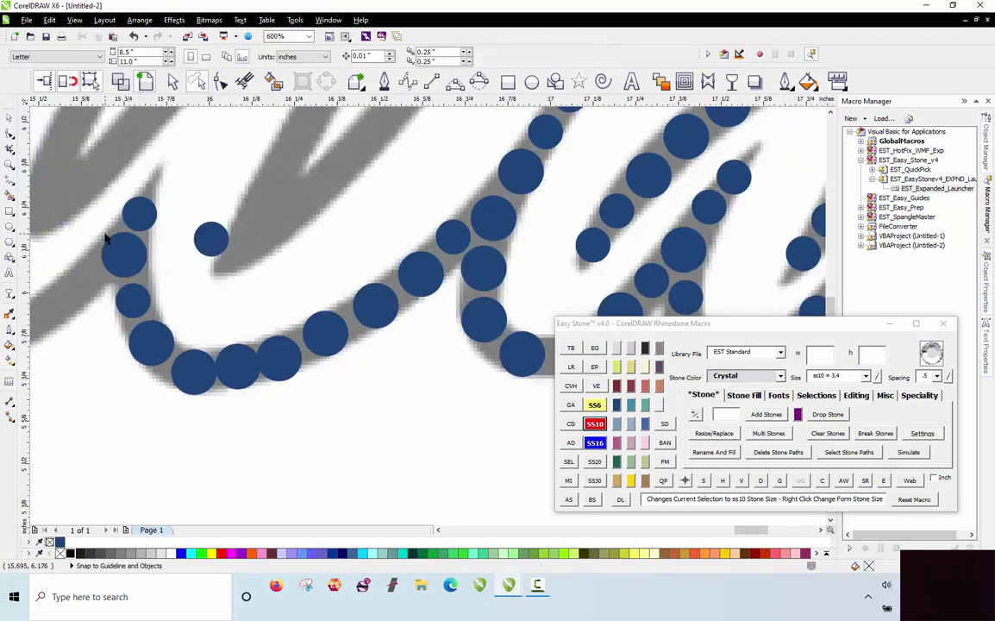
Select the eleven stones around the b's bottom curve, from the left tip's ss6 to the a's junction ss6, and distribute them evenly.
{"action": "mouse_move", "coordinate": [269, 269]}
{"action": "left_mouse_down"}
{"action": "mouse_move", "coordinate": [489, 177]}
{"action": "mouse_move", "coordinate": [473, 278]}
{"action": "mouse_move", "coordinate": [138, 470]}
{"action": "mouse_move", "coordinate": [84, 341]}
{"action": "left_mouse_up"}
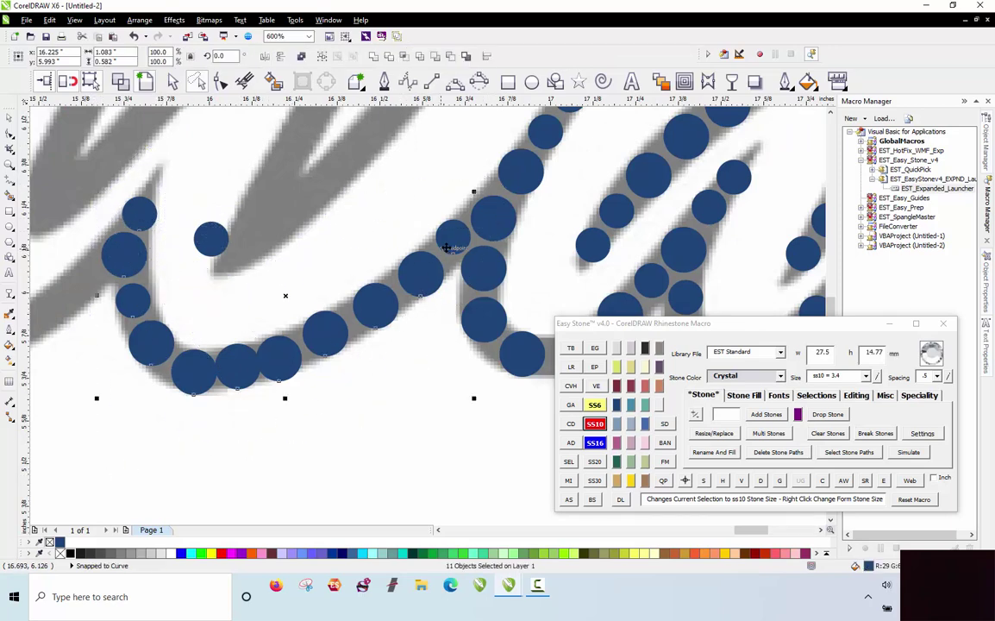
{"action": "left_click", "coordinate": [763, 481]}
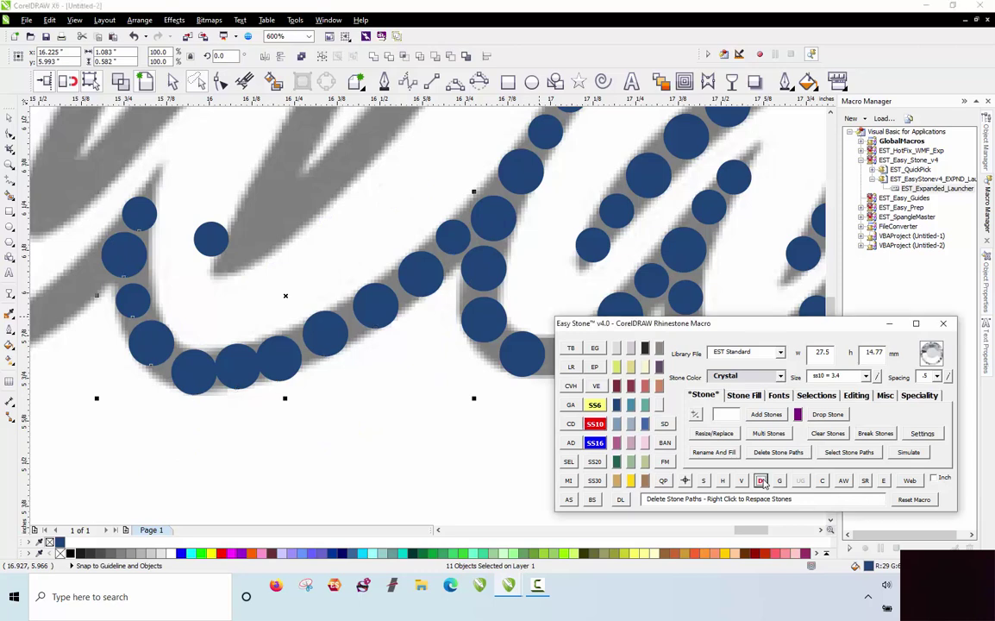
{"action": "left_click", "coordinate": [330, 459]}
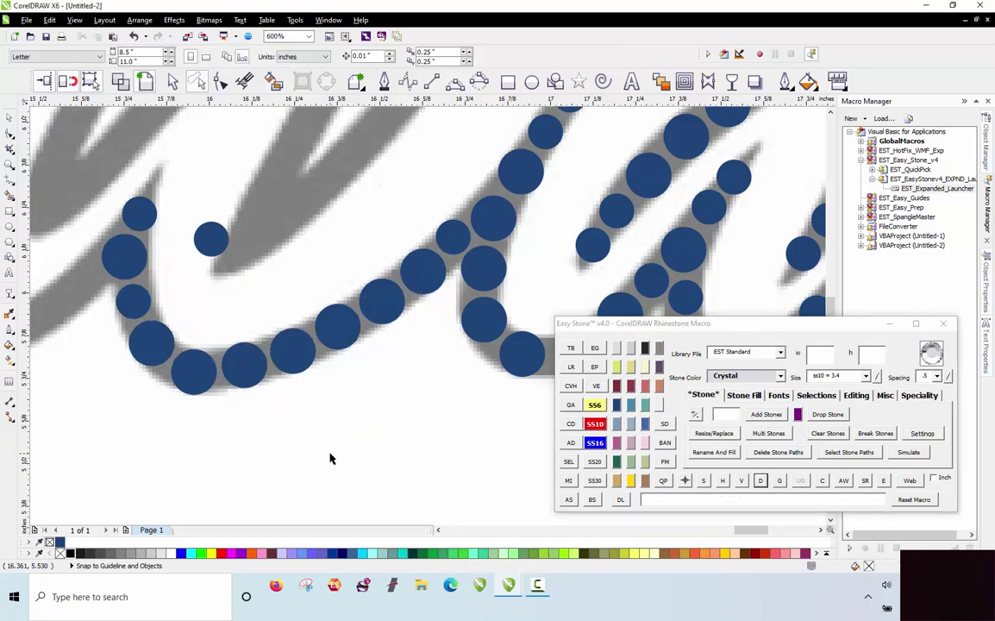
Move the loose ss6 stone into the lower tip of the b's inner loop and copy an ss10 stone just above it.
{"action": "left_click", "coordinate": [222, 257]}
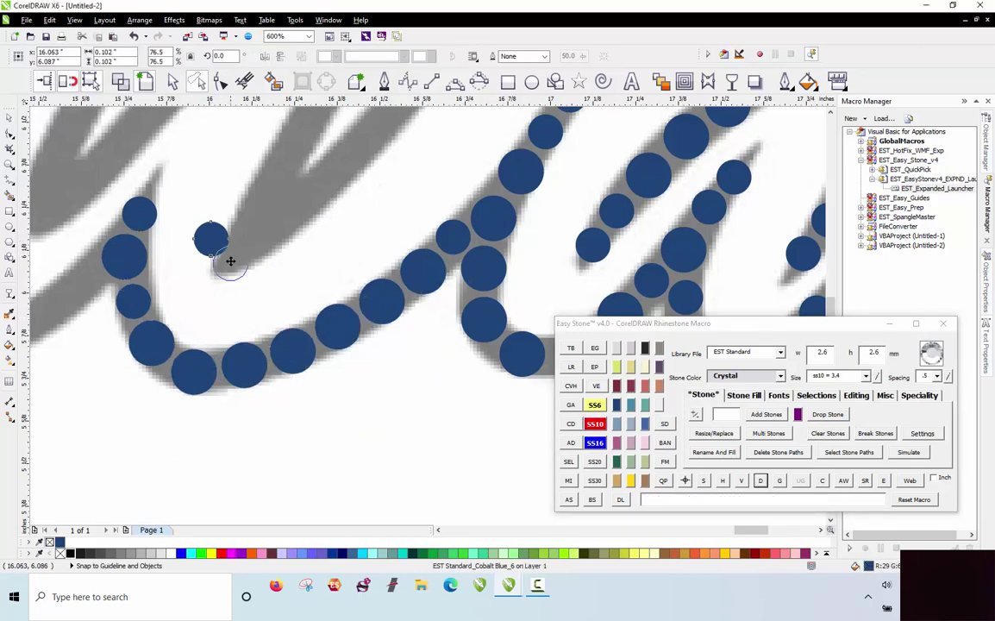
{"action": "left_click_drag", "start_coordinate": [231, 261], "coordinate": [230, 261]}
{"action": "scroll", "coordinate": [239, 217], "scroll_direction": "up", "scroll_amount": 1}
{"action": "left_click_drag", "start_coordinate": [450, 441], "coordinate": [295, 235]}
Copy an ss6 stone onto each branch above the inner loop's ss10 stone, nudging the ss10 down between them.
{"action": "right_click", "coordinate": [313, 245]}
{"action": "left_click_drag", "start_coordinate": [264, 297], "coordinate": [368, 212]}
{"action": "scroll", "coordinate": [350, 153], "scroll_direction": "up", "scroll_amount": 1}
{"action": "left_click_drag", "start_coordinate": [247, 271], "coordinate": [251, 292]}
{"action": "left_click_drag", "start_coordinate": [371, 251], "coordinate": [226, 162]}
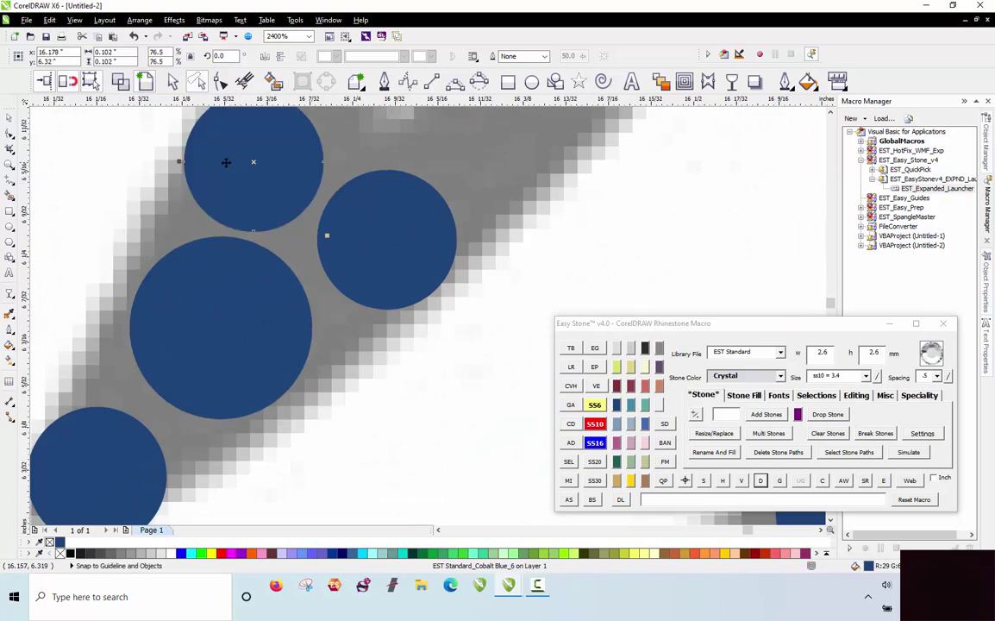
{"action": "scroll", "coordinate": [226, 162], "scroll_direction": "down", "scroll_amount": 1}
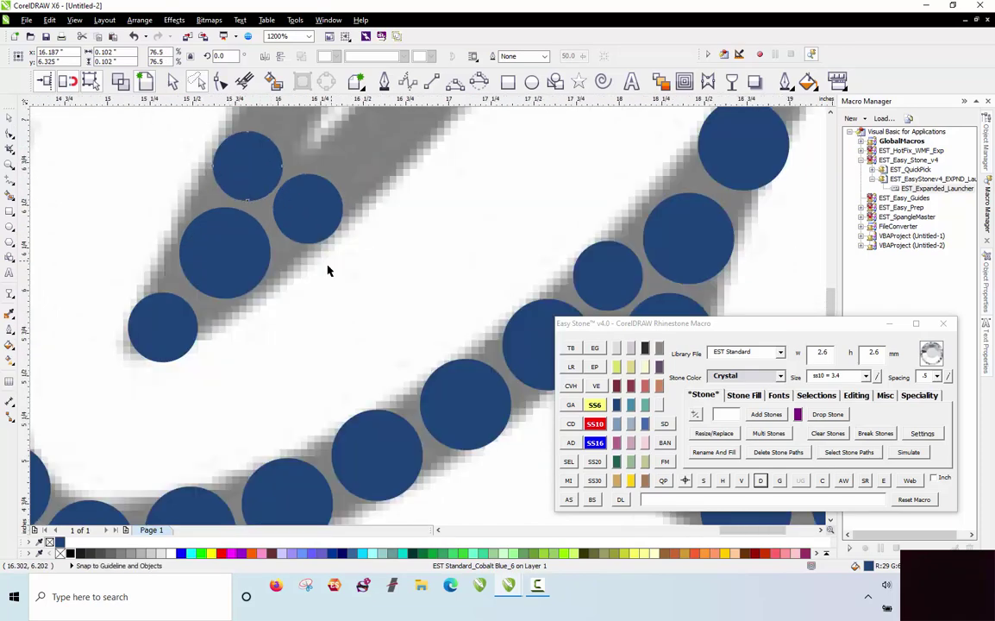
{"action": "scroll", "coordinate": [317, 333], "scroll_direction": "down", "scroll_amount": 4}
{"action": "left_click", "coordinate": [315, 345]}
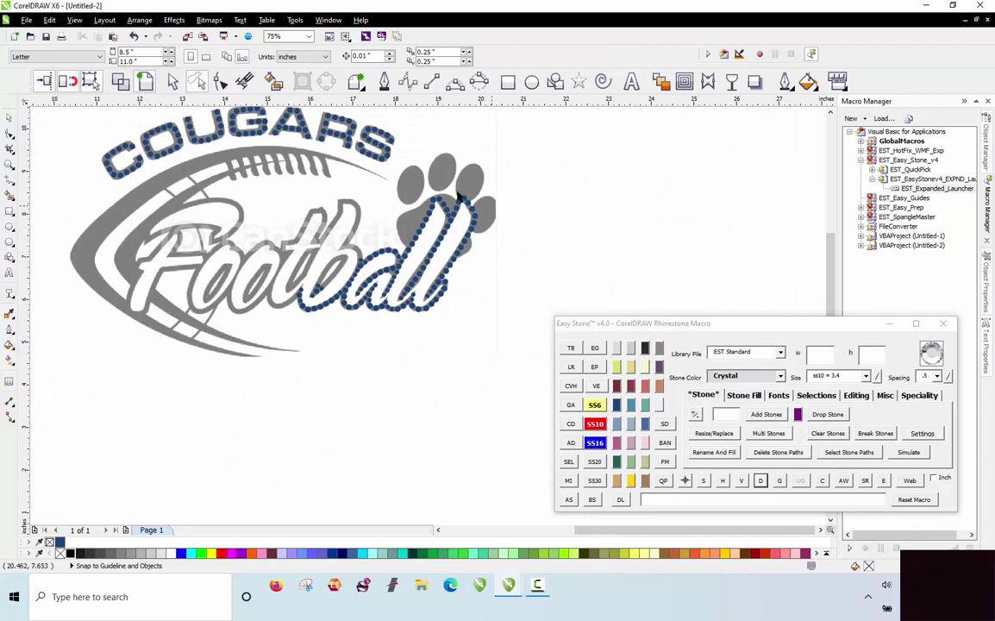
Copy three ss10 stones up the right side of the b's inner loop, starting beside the right branch's ss6.
{"action": "scroll", "coordinate": [291, 230], "scroll_direction": "up", "scroll_amount": 3}
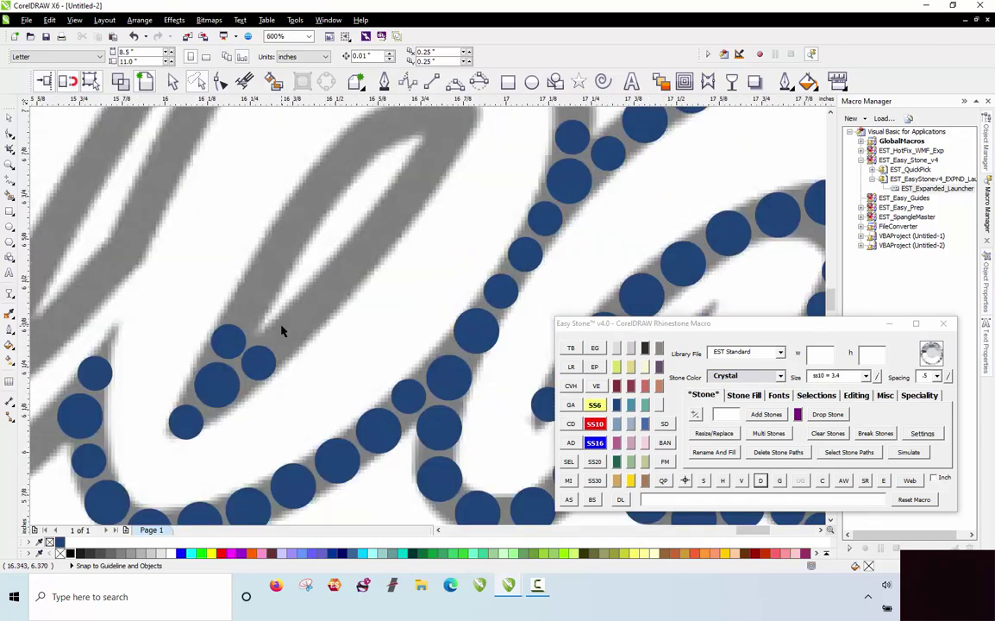
{"action": "scroll", "coordinate": [282, 330], "scroll_direction": "up", "scroll_amount": 1}
{"action": "mouse_move", "coordinate": [147, 403]}
{"action": "left_mouse_down"}
{"action": "mouse_move", "coordinate": [309, 355]}
{"action": "mouse_move", "coordinate": [307, 345]}
{"action": "mouse_move", "coordinate": [382, 283]}
{"action": "left_mouse_up"}
{"action": "left_click_drag", "start_coordinate": [381, 283], "coordinate": [441, 202]}
{"action": "scroll", "coordinate": [409, 274], "scroll_direction": "down", "scroll_amount": 2}
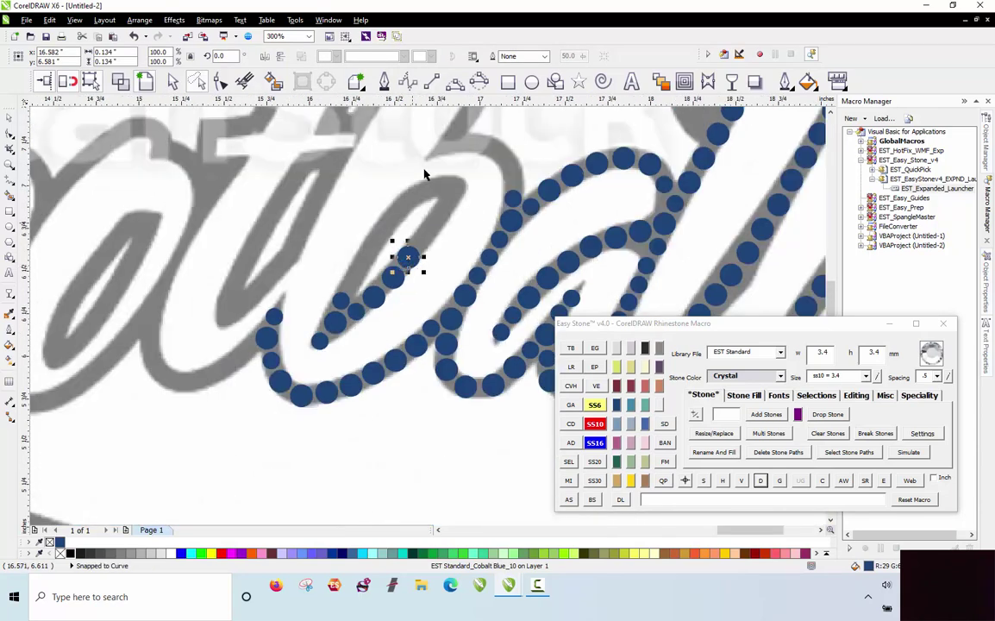
Copy five more ss10 stones up the rest of the inner loop's right side and over its top.
{"action": "scroll", "coordinate": [417, 233], "scroll_direction": "up", "scroll_amount": 2}
{"action": "scroll", "coordinate": [379, 332], "scroll_direction": "down", "scroll_amount": 1}
{"action": "mouse_move", "coordinate": [359, 437]}
{"action": "left_mouse_down"}
{"action": "mouse_move", "coordinate": [489, 289]}
{"action": "mouse_move", "coordinate": [537, 178]}
{"action": "mouse_move", "coordinate": [422, 177]}
{"action": "mouse_move", "coordinate": [331, 238]}
{"action": "left_mouse_up"}
{"action": "scroll", "coordinate": [363, 440], "scroll_direction": "up", "scroll_amount": 1}
{"action": "scroll", "coordinate": [491, 160], "scroll_direction": "down", "scroll_amount": 1}
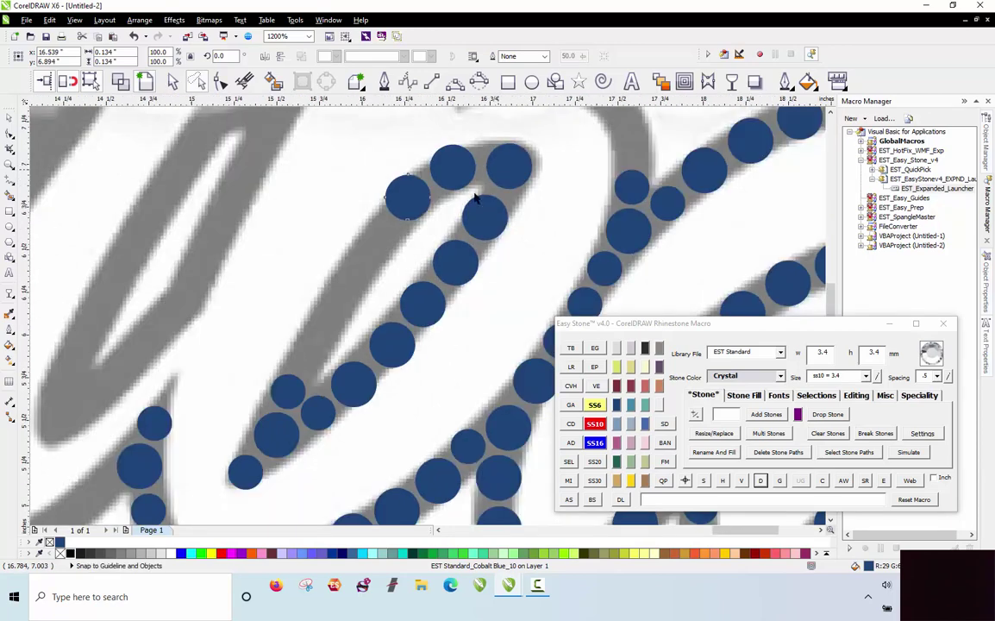
Adjust the stones at the inner loop's top and copy three ss10 stones down its left side to the branch's ss6.
{"action": "scroll", "coordinate": [472, 194], "scroll_direction": "down", "scroll_amount": 1}
{"action": "scroll", "coordinate": [461, 177], "scroll_direction": "up", "scroll_amount": 1}
{"action": "mouse_move", "coordinate": [464, 173]}
{"action": "left_mouse_down"}
{"action": "mouse_move", "coordinate": [371, 304]}
{"action": "mouse_move", "coordinate": [367, 328]}
{"action": "mouse_move", "coordinate": [427, 233]}
{"action": "mouse_move", "coordinate": [393, 245]}
{"action": "mouse_move", "coordinate": [424, 166]}
{"action": "left_mouse_up"}
{"action": "scroll", "coordinate": [370, 317], "scroll_direction": "up", "scroll_amount": 1}
{"action": "scroll", "coordinate": [455, 156], "scroll_direction": "down", "scroll_amount": 1}
{"action": "scroll", "coordinate": [426, 202], "scroll_direction": "up", "scroll_amount": 1}
{"action": "right_click", "coordinate": [396, 245]}
{"action": "scroll", "coordinate": [393, 245], "scroll_direction": "down", "scroll_amount": 2}
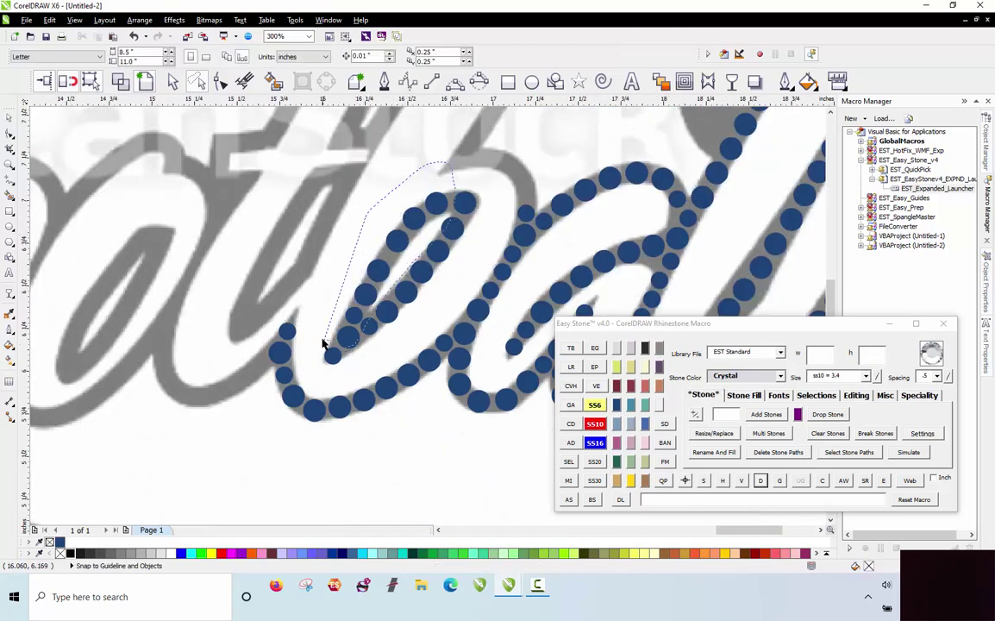
Evenly distribute the stones along the left side and the right side of the b's inner loop.
{"action": "left_click_drag", "start_coordinate": [323, 343], "coordinate": [332, 346]}
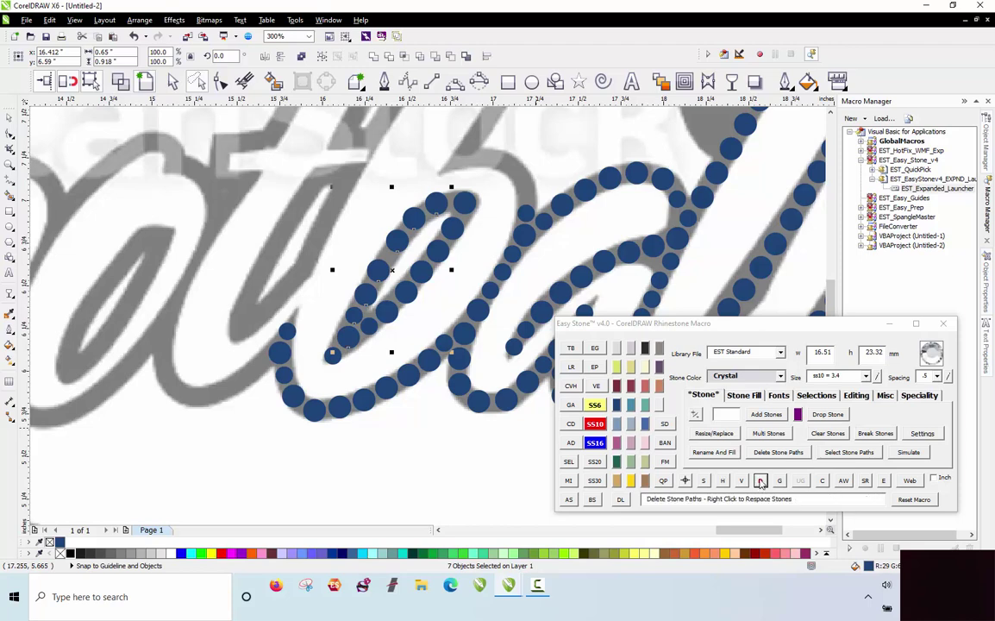
{"action": "left_click", "coordinate": [722, 480]}
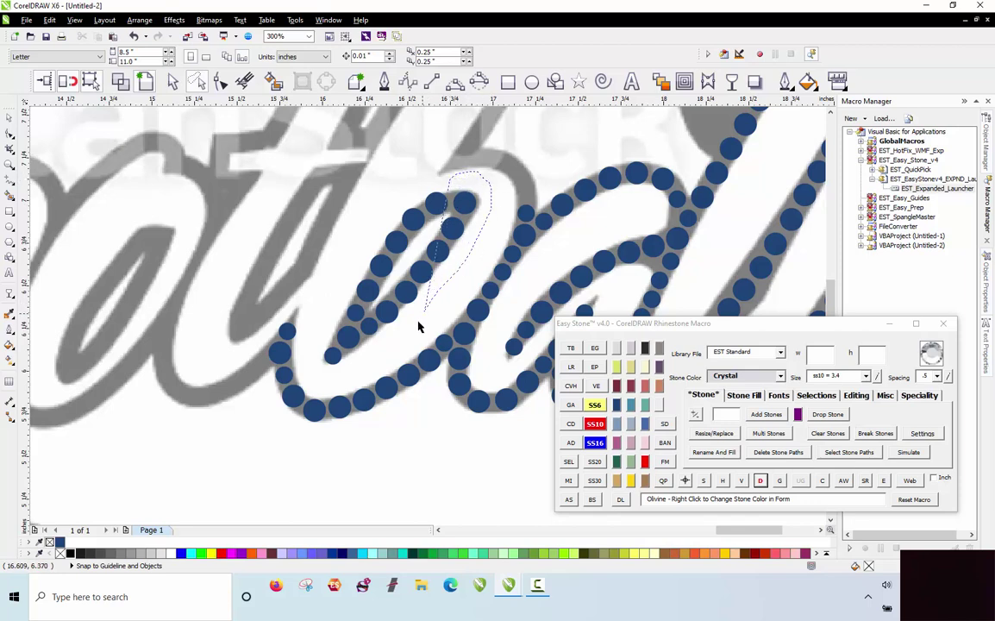
{"action": "left_click_drag", "start_coordinate": [353, 324], "coordinate": [352, 332]}
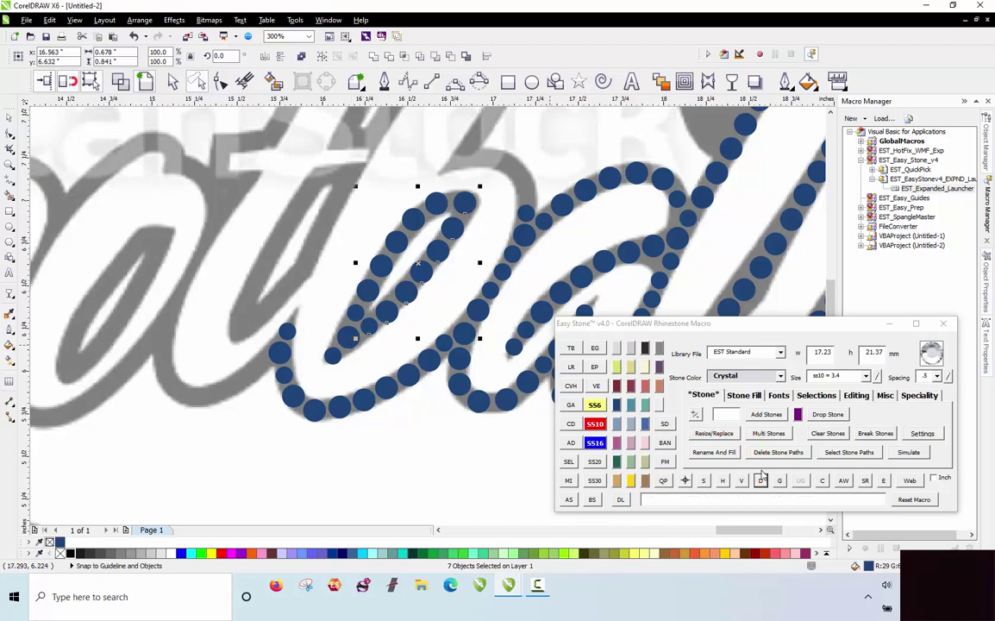
{"action": "left_click", "coordinate": [760, 481]}
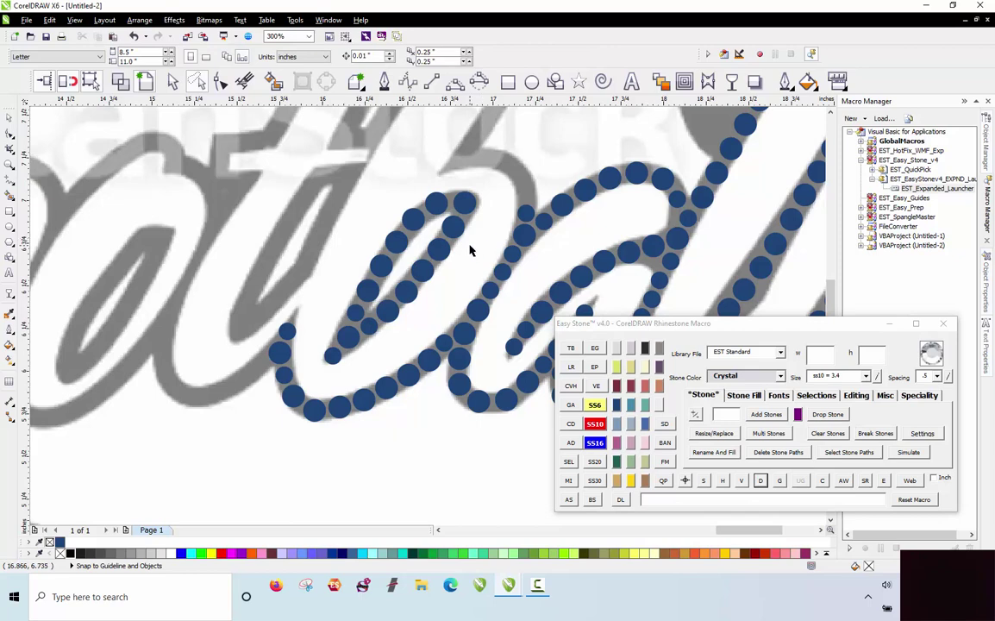
Place an ss10 stone above the ss6 on the b's right branch and nudge both stones to even their gaps.
{"action": "scroll", "coordinate": [466, 256], "scroll_direction": "down", "scroll_amount": 1}
{"action": "scroll", "coordinate": [495, 204], "scroll_direction": "up", "scroll_amount": 2}
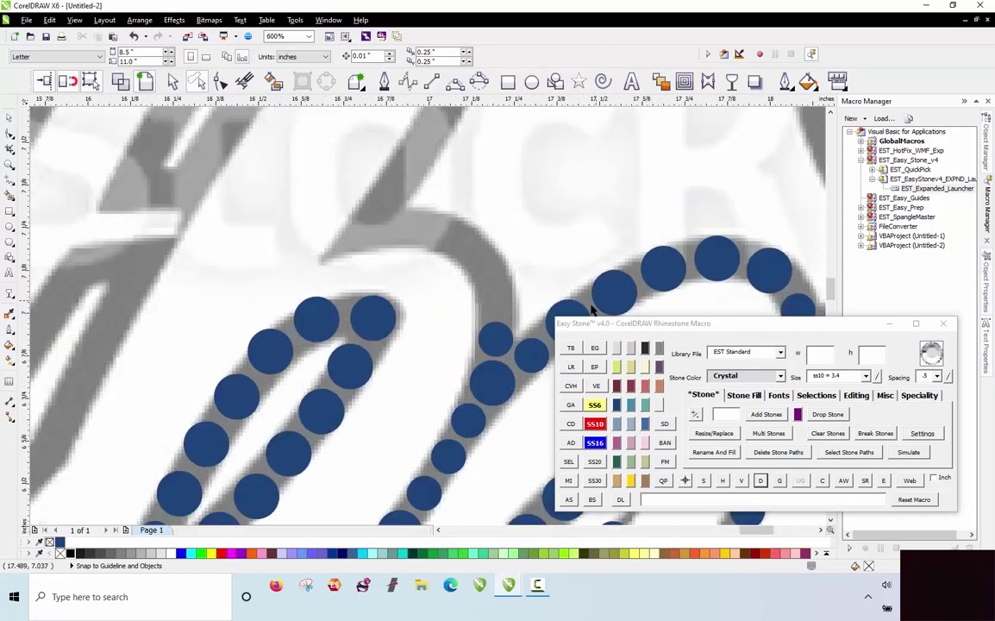
{"action": "left_click", "coordinate": [504, 333]}
{"action": "scroll", "coordinate": [508, 330], "scroll_direction": "up", "scroll_amount": 1}
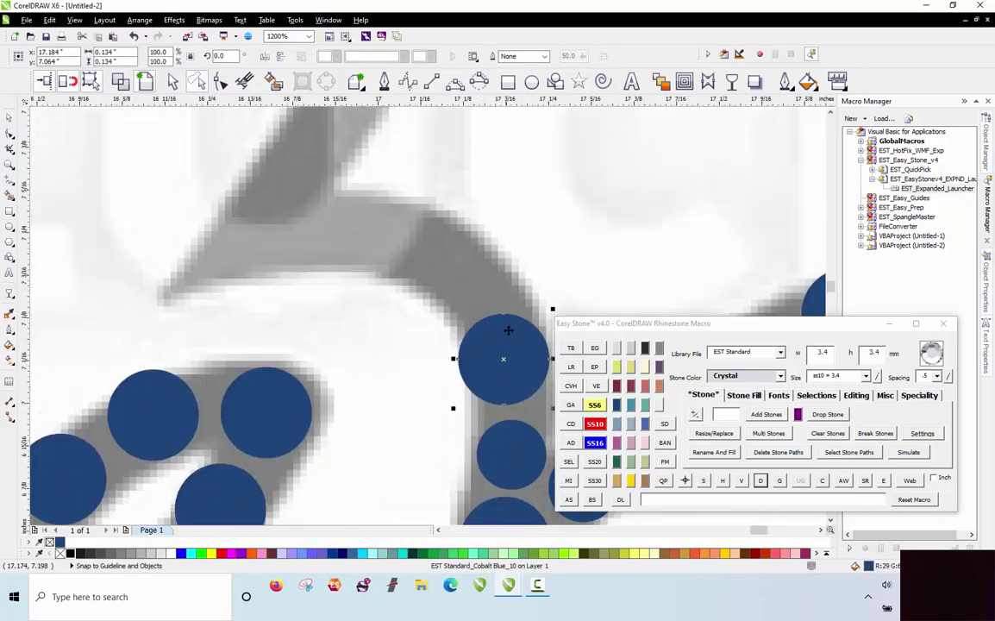
{"action": "left_click_drag", "start_coordinate": [513, 359], "coordinate": [518, 358]}
{"action": "scroll", "coordinate": [354, 319], "scroll_direction": "down", "scroll_amount": 1}
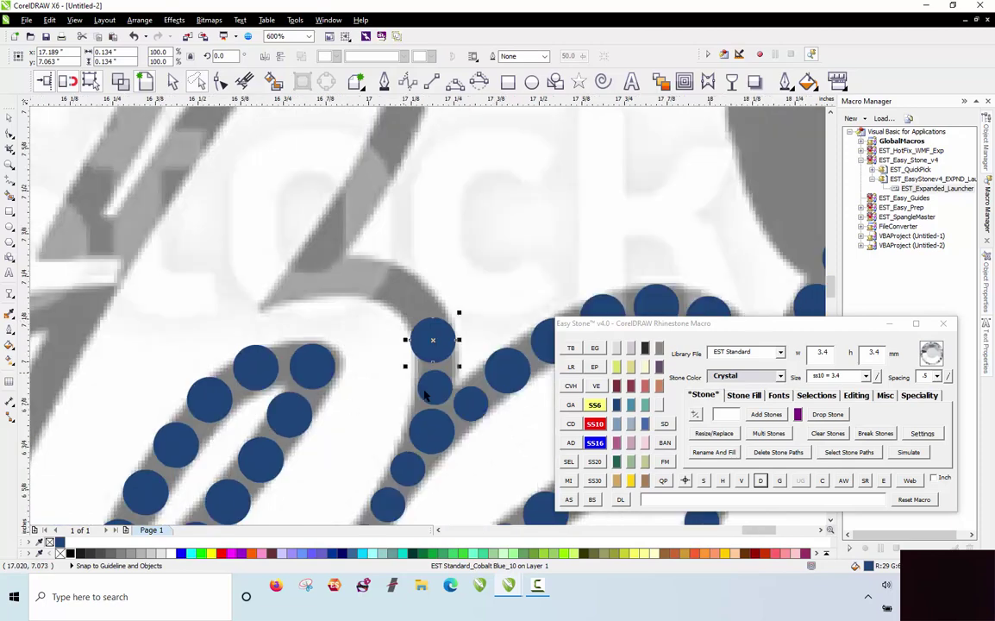
{"action": "scroll", "coordinate": [431, 381], "scroll_direction": "up", "scroll_amount": 1}
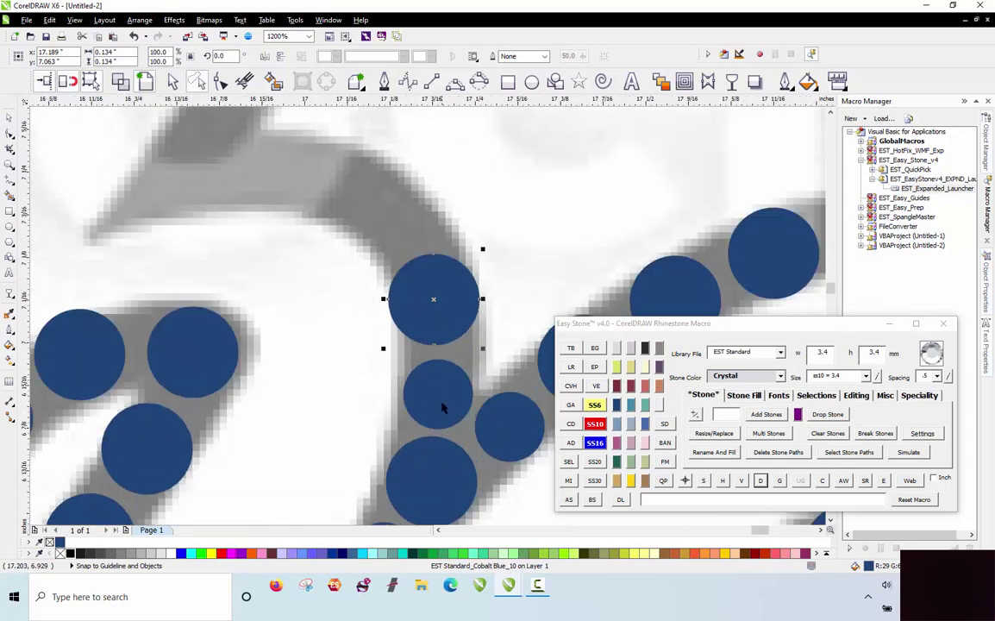
{"action": "scroll", "coordinate": [442, 407], "scroll_direction": "up", "scroll_amount": 1}
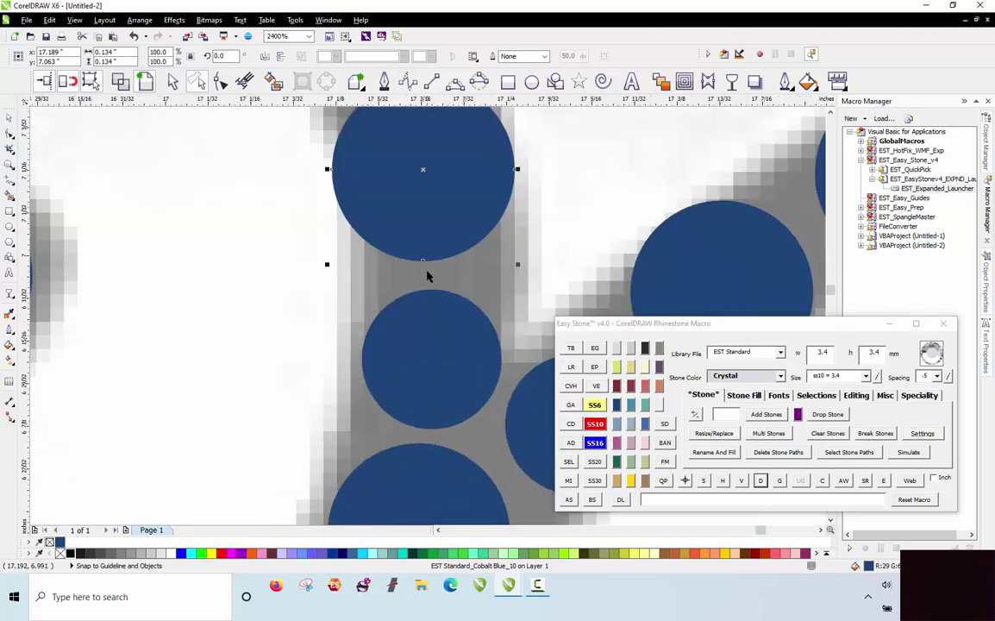
{"action": "left_click_drag", "start_coordinate": [440, 333], "coordinate": [437, 323]}
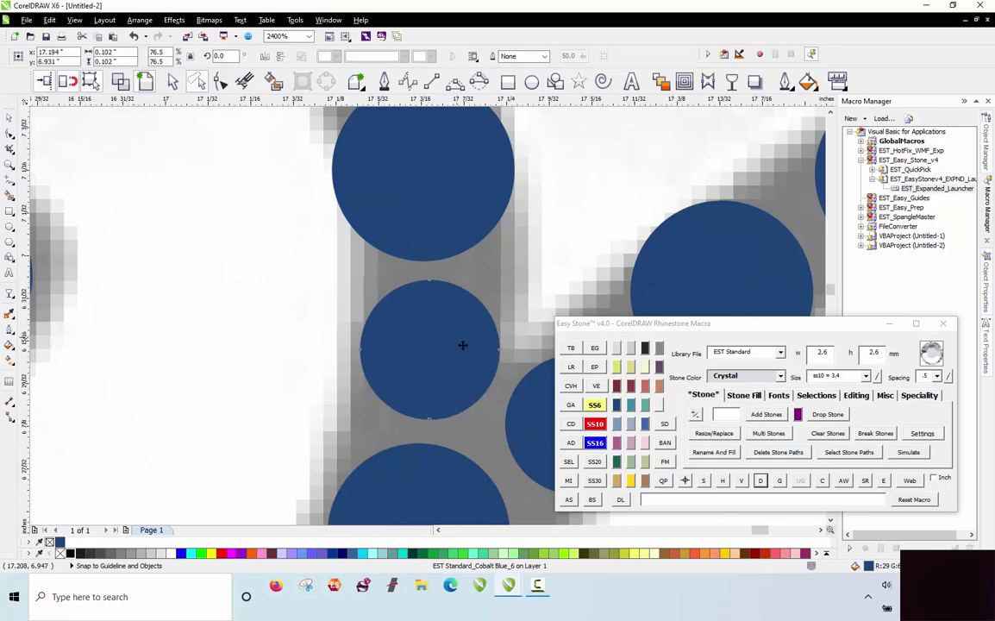
Copy ss6 stones to the b's arch tip and the stem's base, and two ss10 stones along the arch.
{"action": "scroll", "coordinate": [462, 345], "scroll_direction": "down", "scroll_amount": 3}
{"action": "scroll", "coordinate": [431, 311], "scroll_direction": "up", "scroll_amount": 1}
{"action": "left_click_drag", "start_coordinate": [493, 394], "coordinate": [356, 297]}
{"action": "scroll", "coordinate": [487, 319], "scroll_direction": "up", "scroll_amount": 2}
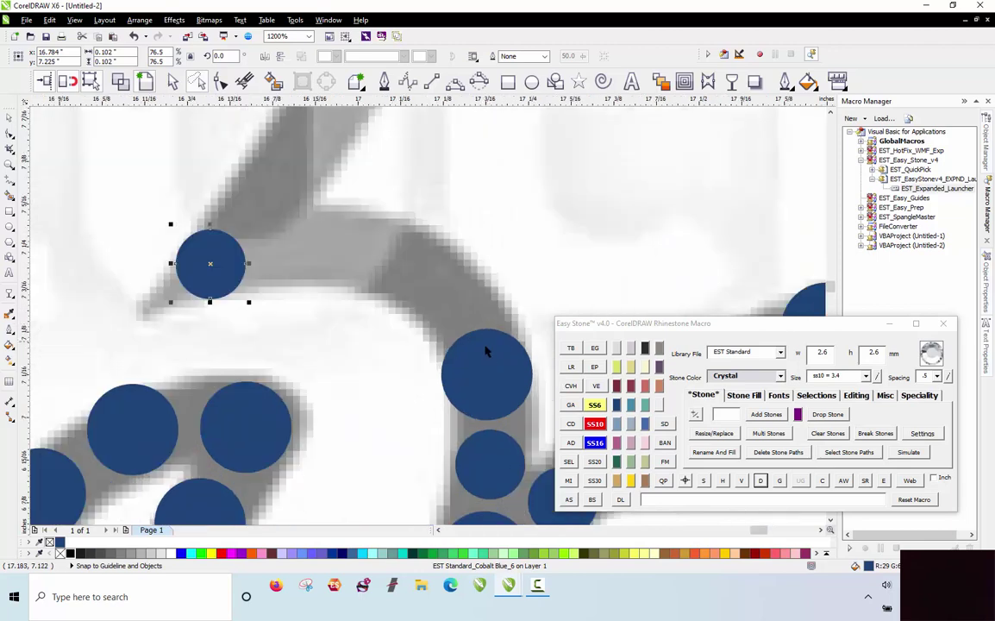
{"action": "left_click_drag", "start_coordinate": [486, 349], "coordinate": [324, 254]}
{"action": "left_click_drag", "start_coordinate": [236, 242], "coordinate": [255, 184]}
{"action": "scroll", "coordinate": [229, 189], "scroll_direction": "down", "scroll_amount": 2}
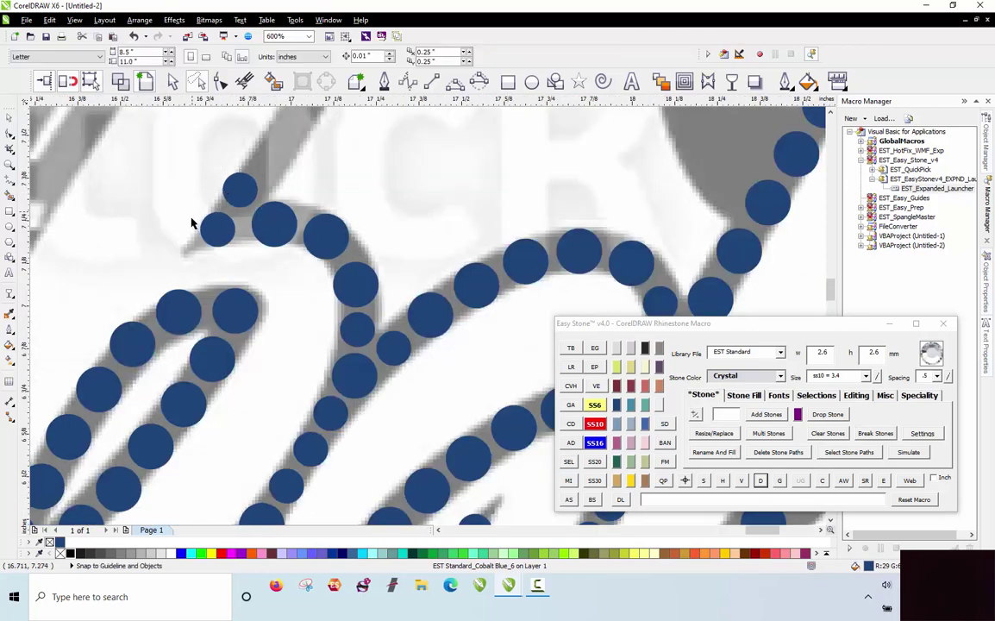
Select the six arch stones from the tip's ss6 to the ss10 at the junction and distribute them evenly.
{"action": "left_click", "coordinate": [215, 229], "text": "shift"}
{"action": "left_click", "coordinate": [289, 223], "text": "shift"}
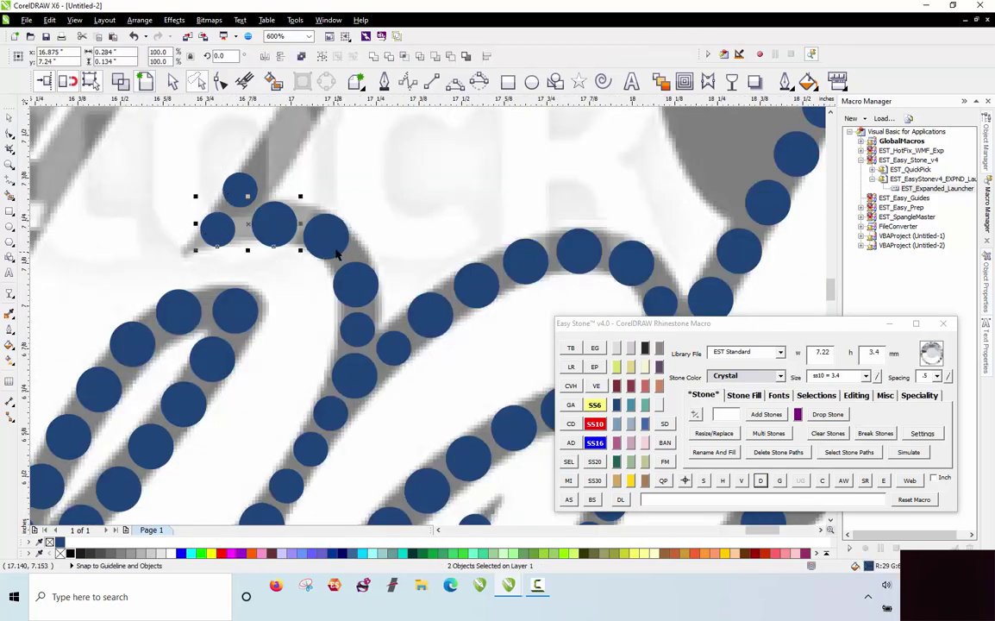
{"action": "left_click", "coordinate": [355, 283], "text": "shift"}
{"action": "left_click", "coordinate": [357, 329], "text": "shift"}
{"action": "left_click", "coordinate": [355, 372], "text": "shift"}
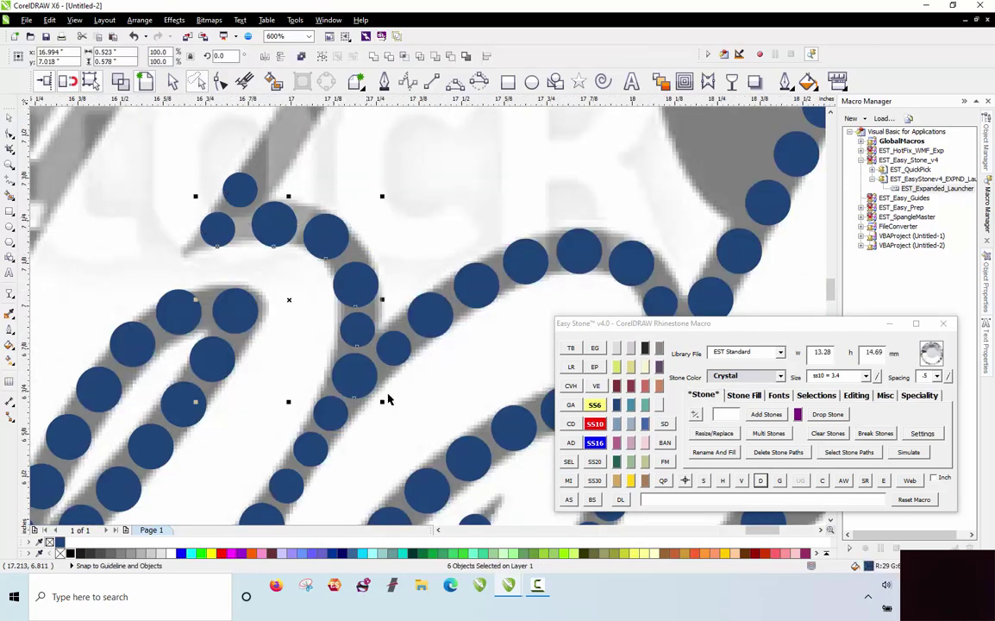
{"action": "left_click", "coordinate": [739, 480]}
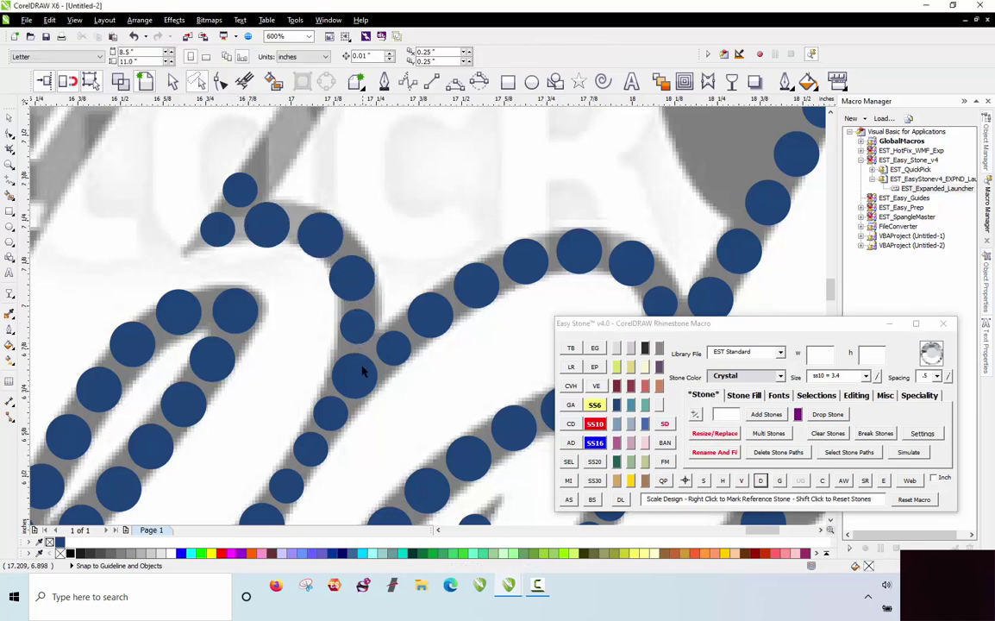
Copy four ss10 stones from the arch up the lower part of the b's stem.
{"action": "scroll", "coordinate": [247, 307], "scroll_direction": "down", "scroll_amount": 1}
{"action": "scroll", "coordinate": [260, 233], "scroll_direction": "up", "scroll_amount": 2}
{"action": "scroll", "coordinate": [286, 306], "scroll_direction": "down", "scroll_amount": 2}
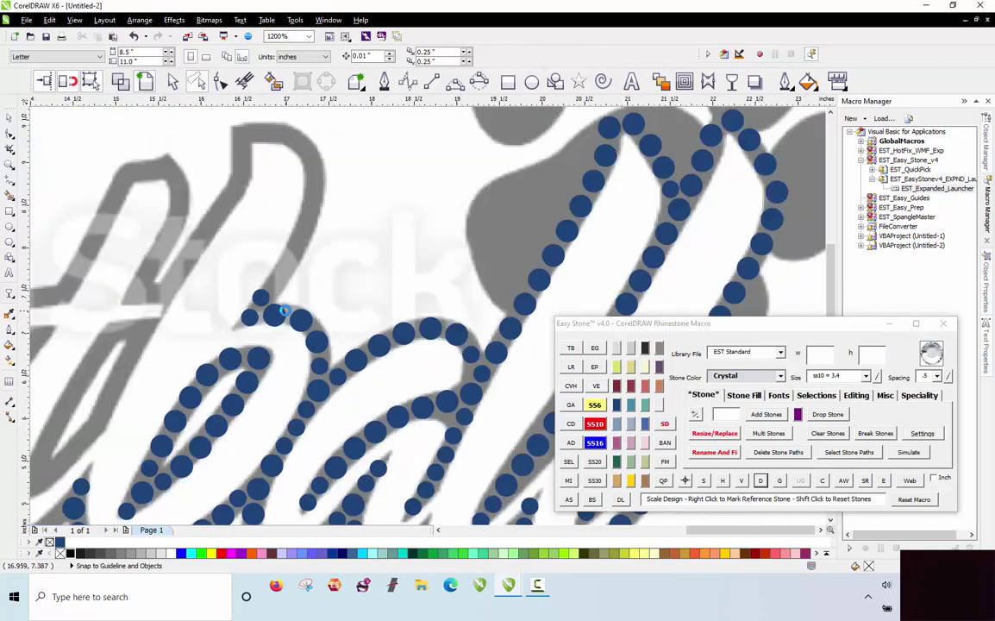
{"action": "scroll", "coordinate": [264, 249], "scroll_direction": "up", "scroll_amount": 2}
{"action": "scroll", "coordinate": [280, 293], "scroll_direction": "down", "scroll_amount": 2}
{"action": "scroll", "coordinate": [280, 293], "scroll_direction": "up", "scroll_amount": 2}
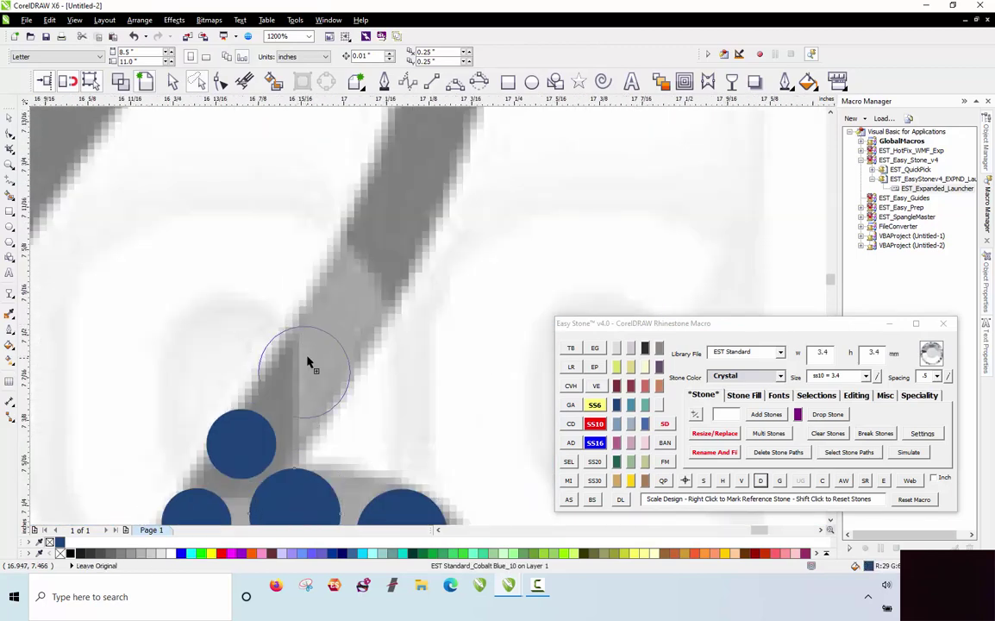
{"action": "left_click", "coordinate": [307, 363]}
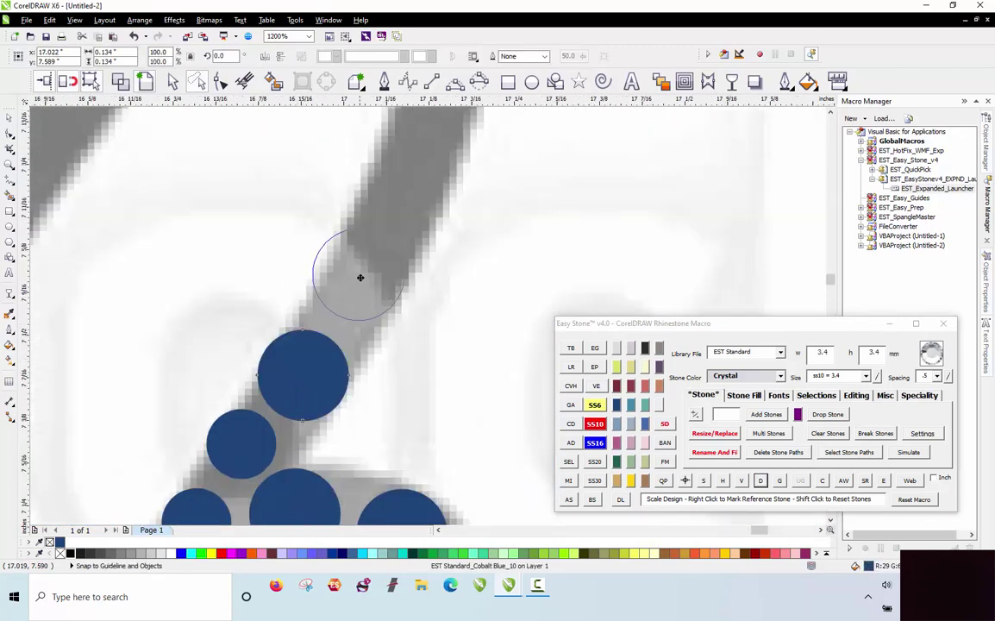
{"action": "left_click", "coordinate": [360, 278]}
{"action": "left_click", "coordinate": [397, 201]}
{"action": "left_click", "coordinate": [428, 136]}
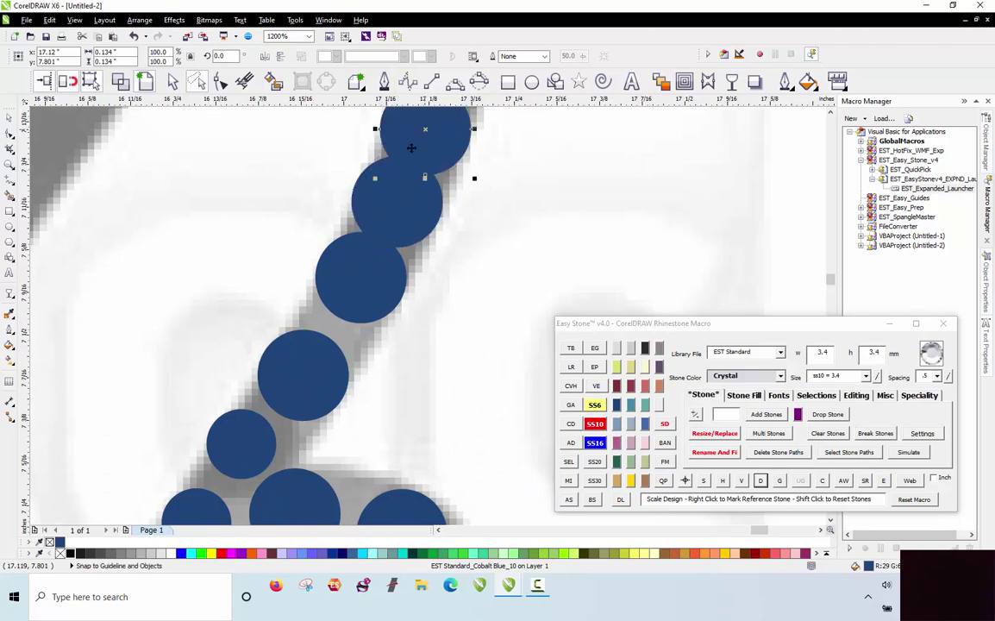
Copy five more ss10 stones up the b's stem, around its top curve and into the top-left corner.
{"action": "scroll", "coordinate": [435, 339], "scroll_direction": "down", "scroll_amount": 2}
{"action": "scroll", "coordinate": [417, 246], "scroll_direction": "up", "scroll_amount": 1}
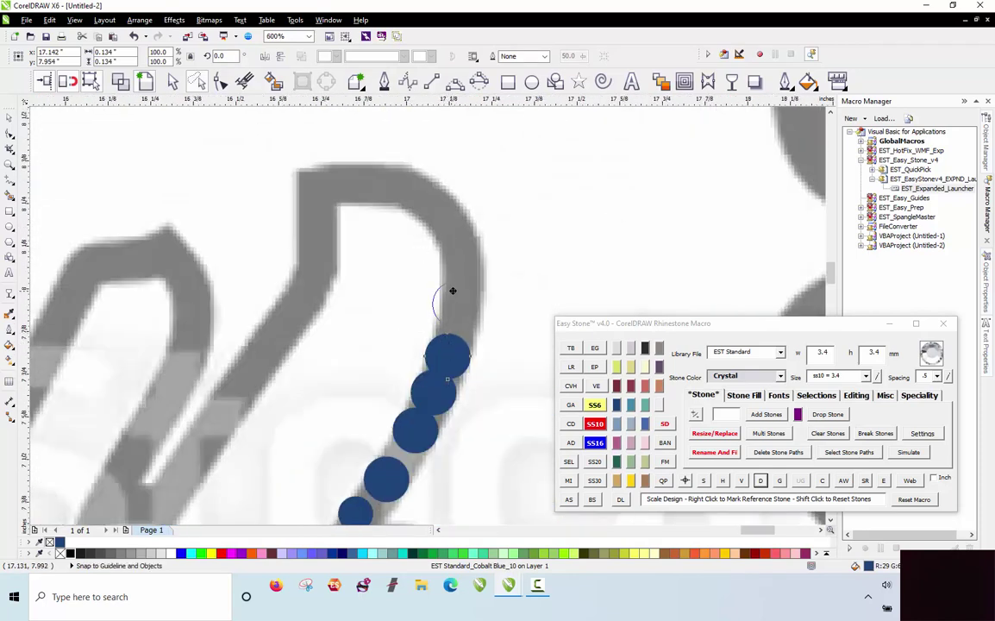
{"action": "left_click", "coordinate": [455, 289]}
{"action": "left_click", "coordinate": [457, 239]}
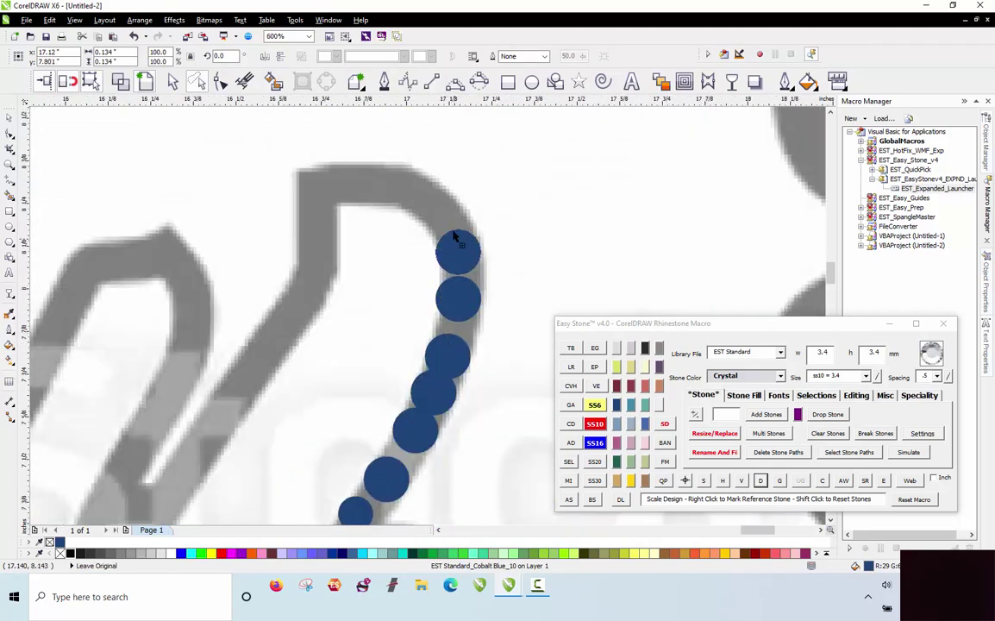
{"action": "left_click", "coordinate": [428, 193]}
{"action": "left_click", "coordinate": [377, 175]}
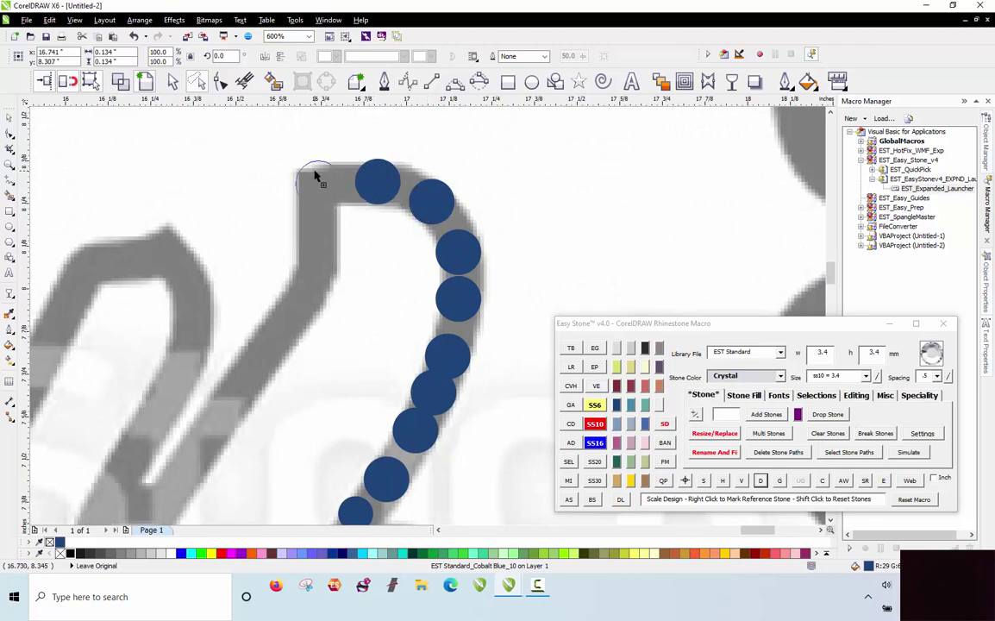
{"action": "left_click", "coordinate": [317, 176]}
{"action": "scroll", "coordinate": [273, 184], "scroll_direction": "down", "scroll_amount": 1}
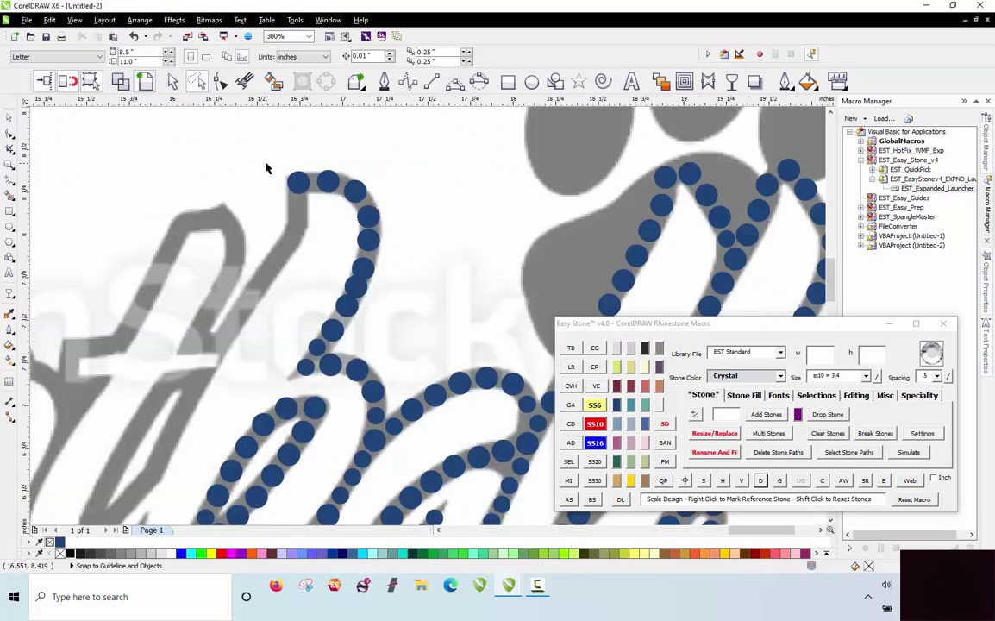
Distribute the stones evenly along the b's stem, from the top-left corner down to the arch tip's ss6.
{"action": "left_click_drag", "start_coordinate": [324, 386], "coordinate": [278, 377]}
{"action": "left_click", "coordinate": [761, 480]}
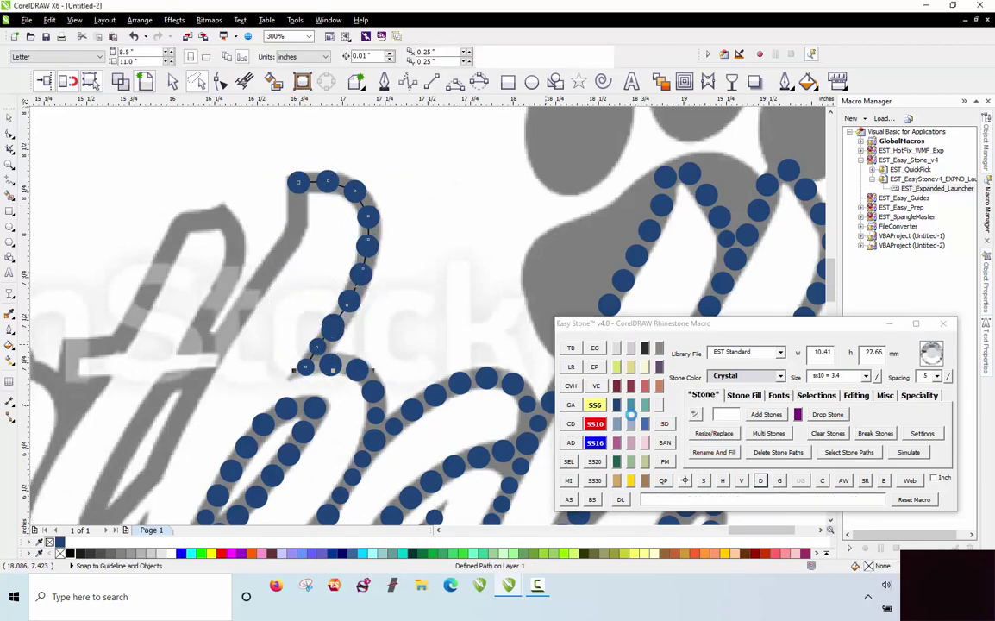
{"action": "mouse_move", "coordinate": [252, 162]}
{"action": "left_mouse_down"}
{"action": "mouse_move", "coordinate": [413, 217]}
{"action": "mouse_move", "coordinate": [377, 326]}
{"action": "mouse_move", "coordinate": [348, 362]}
{"action": "mouse_move", "coordinate": [266, 397]}
{"action": "left_mouse_up"}
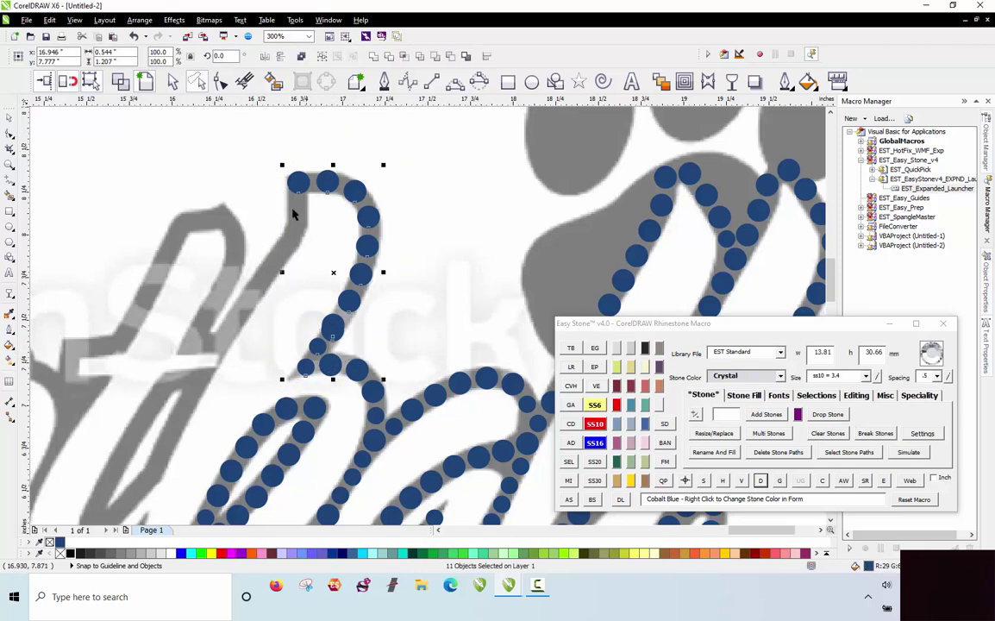
{"action": "left_click", "coordinate": [761, 481]}
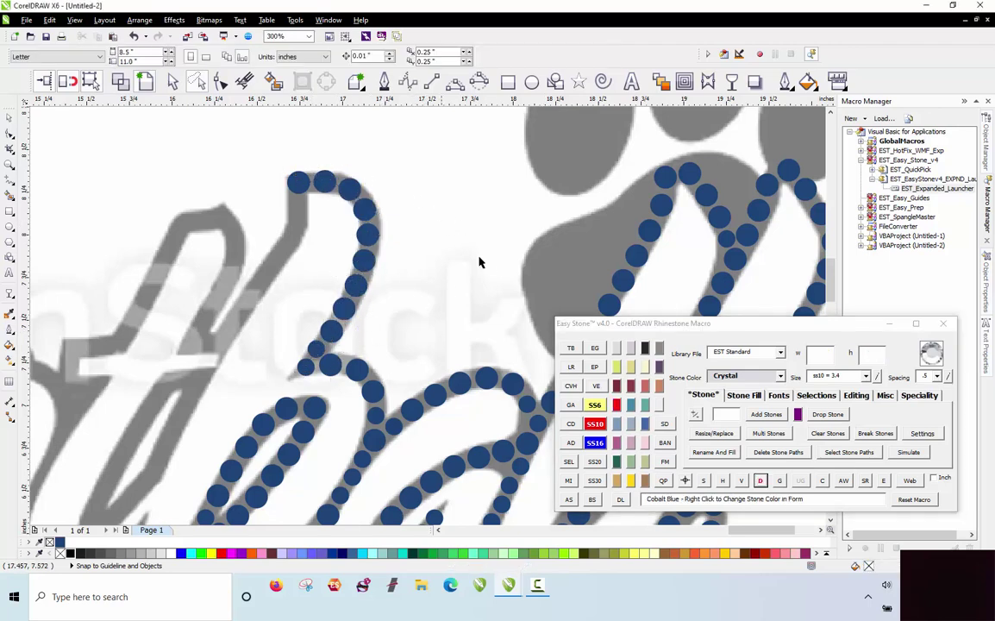
Copy two ss6 stones onto the thin stroke above the junction at the left end of the bottom curve before the b.
{"action": "scroll", "coordinate": [480, 262], "scroll_direction": "down", "scroll_amount": 2}
{"action": "scroll", "coordinate": [306, 338], "scroll_direction": "up", "scroll_amount": 2}
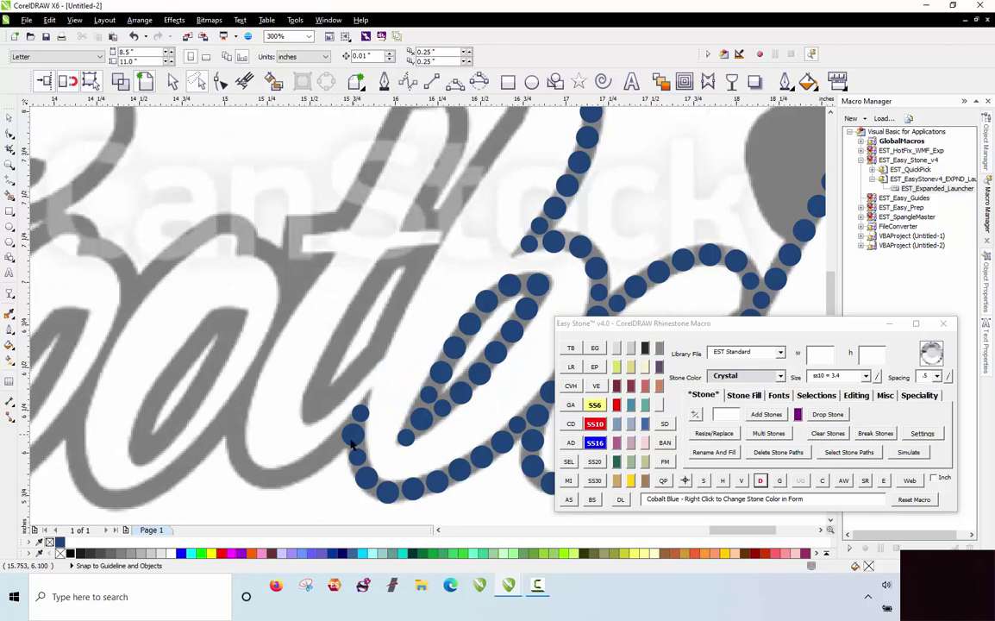
{"action": "scroll", "coordinate": [115, 526], "scroll_direction": "up", "scroll_amount": 1}
{"action": "scroll", "coordinate": [245, 280], "scroll_direction": "down", "scroll_amount": 1}
{"action": "scroll", "coordinate": [400, 295], "scroll_direction": "up", "scroll_amount": 1}
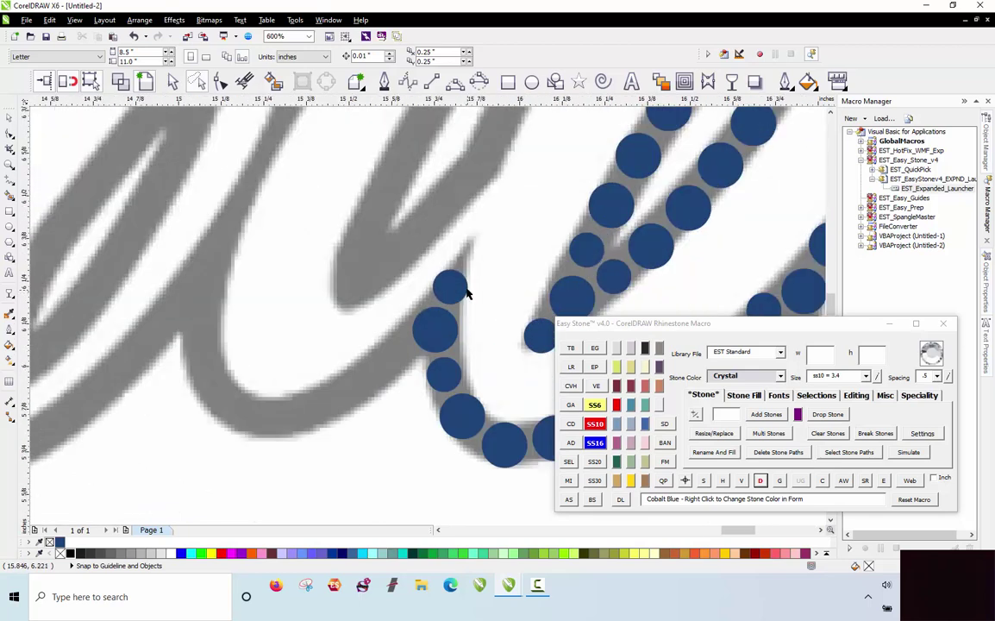
{"action": "left_click_drag", "start_coordinate": [447, 288], "coordinate": [215, 270]}
{"action": "scroll", "coordinate": [211, 245], "scroll_direction": "up", "scroll_amount": 1}
{"action": "right_click", "coordinate": [216, 271]}
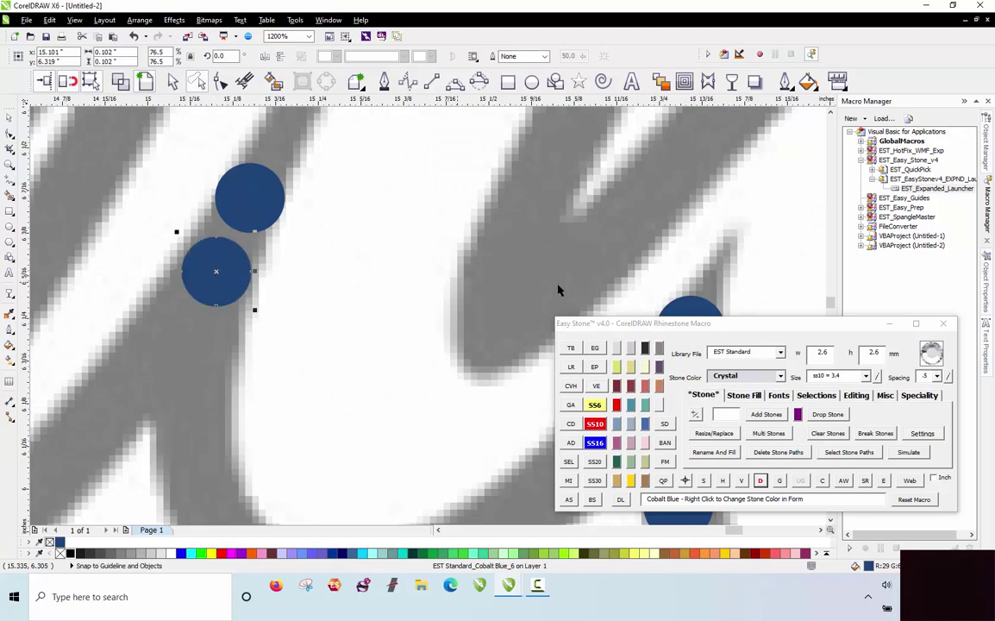
Copy an ss10 stone onto the junction below the two ss6 stones and an ss6 beneath it, resizing that last copy to ss10.
{"action": "scroll", "coordinate": [450, 233], "scroll_direction": "down", "scroll_amount": 1}
{"action": "left_click_drag", "start_coordinate": [552, 309], "coordinate": [346, 296]}
{"action": "right_click", "coordinate": [318, 283]}
{"action": "scroll", "coordinate": [319, 282], "scroll_direction": "up", "scroll_amount": 1}
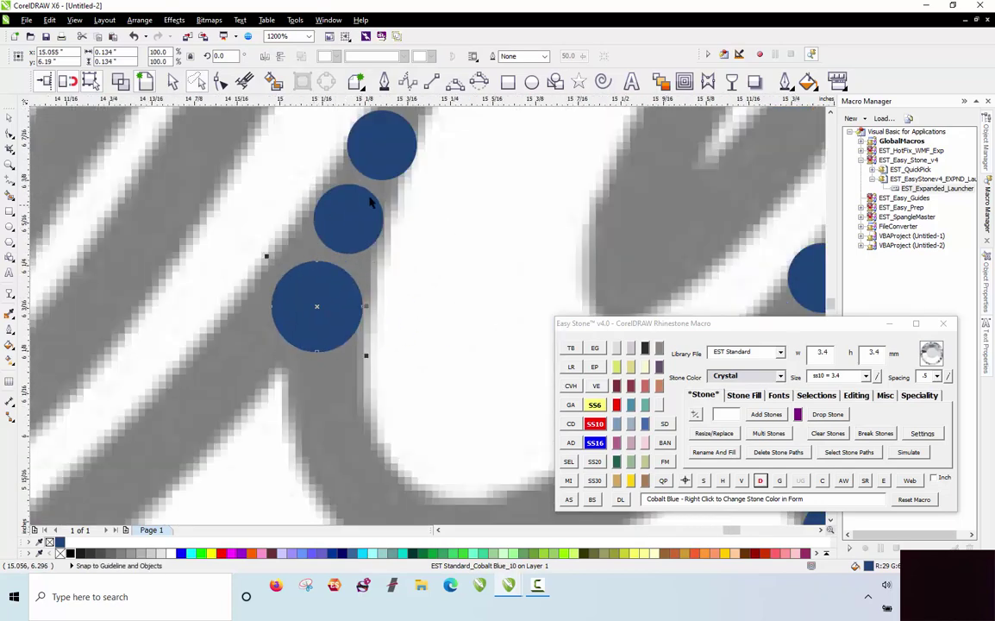
{"action": "left_click_drag", "start_coordinate": [363, 206], "coordinate": [327, 405]}
{"action": "right_click", "coordinate": [340, 380]}
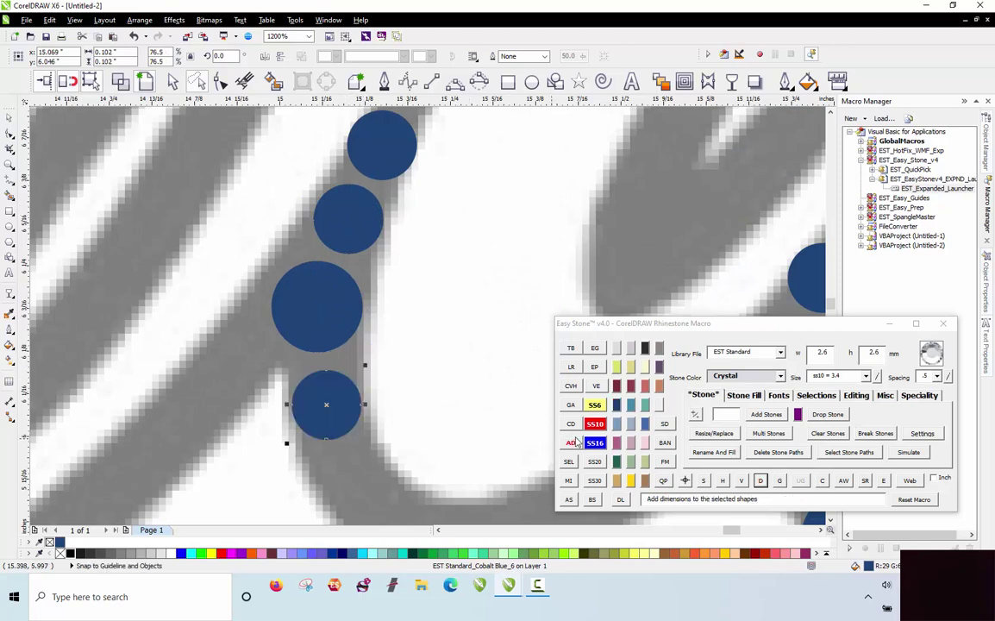
{"action": "left_click", "coordinate": [595, 423]}
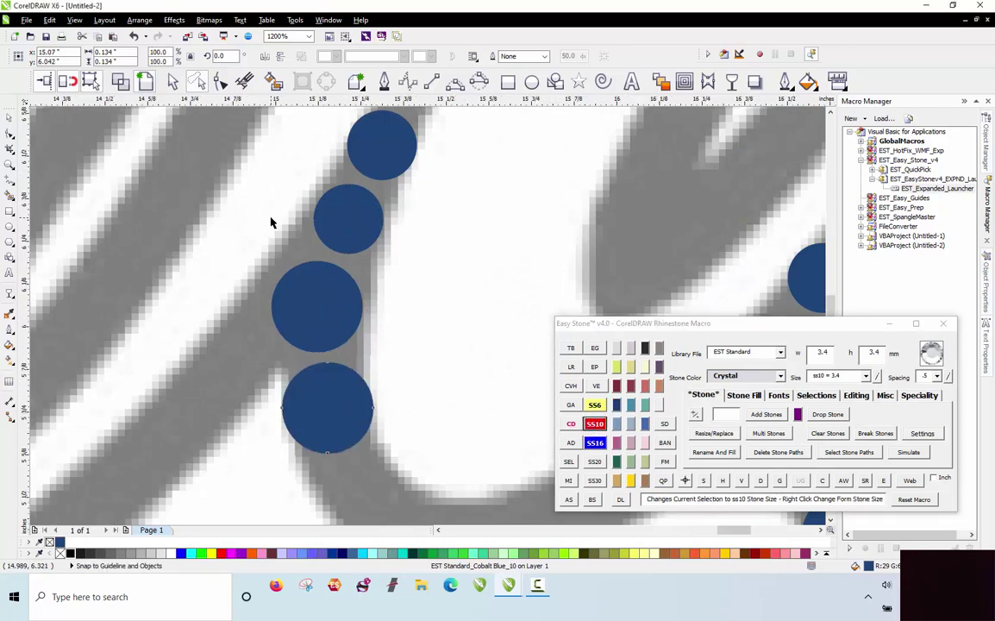
{"action": "scroll", "coordinate": [271, 220], "scroll_direction": "down", "scroll_amount": 1}
{"action": "scroll", "coordinate": [447, 335], "scroll_direction": "up", "scroll_amount": 1}
{"action": "scroll", "coordinate": [298, 225], "scroll_direction": "down", "scroll_amount": 1}
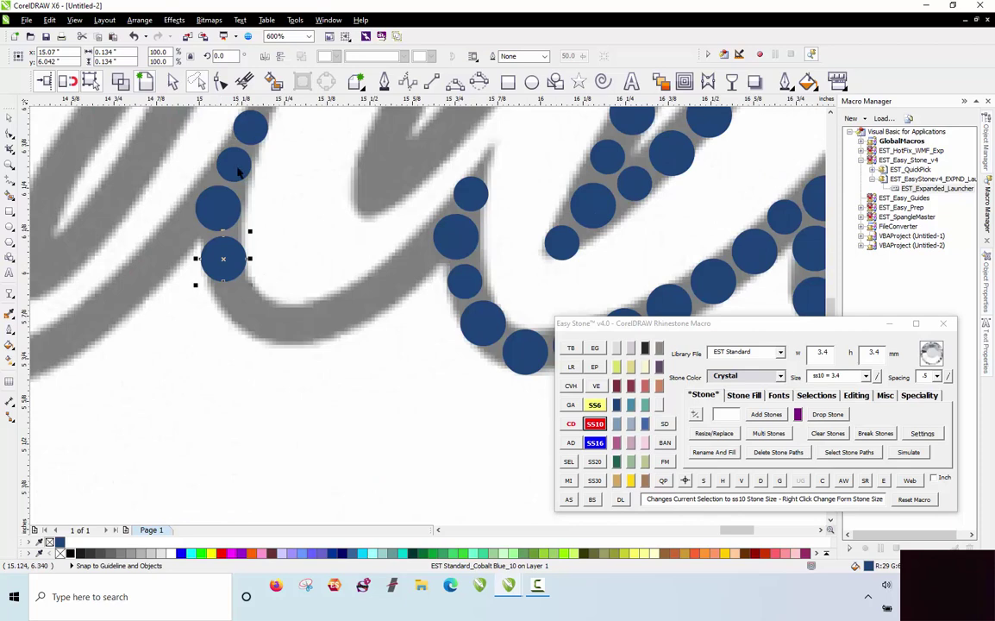
{"action": "scroll", "coordinate": [229, 242], "scroll_direction": "up", "scroll_amount": 1}
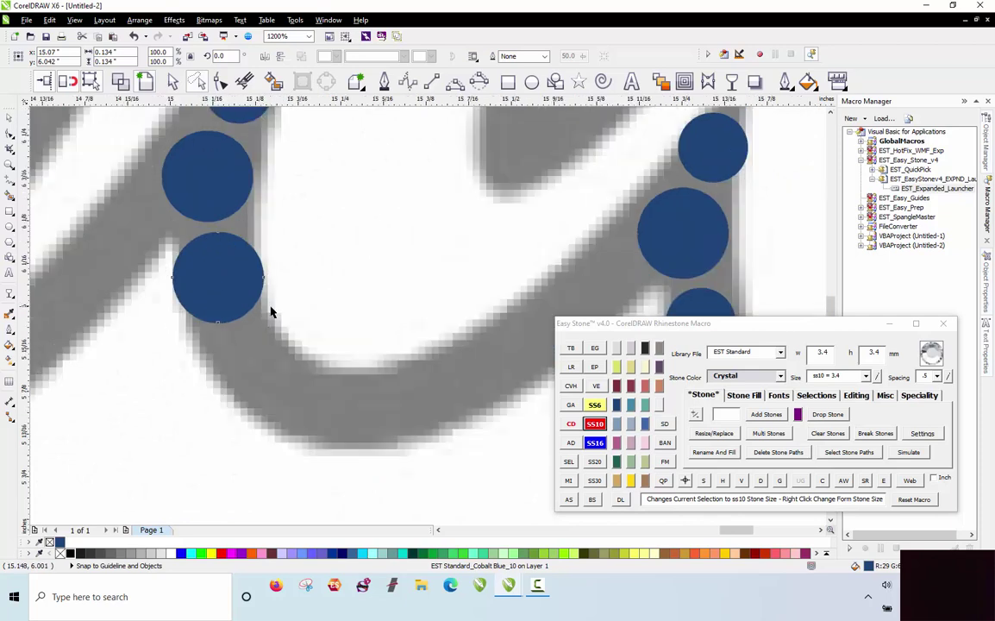
{"action": "scroll", "coordinate": [271, 312], "scroll_direction": "down", "scroll_amount": 1}
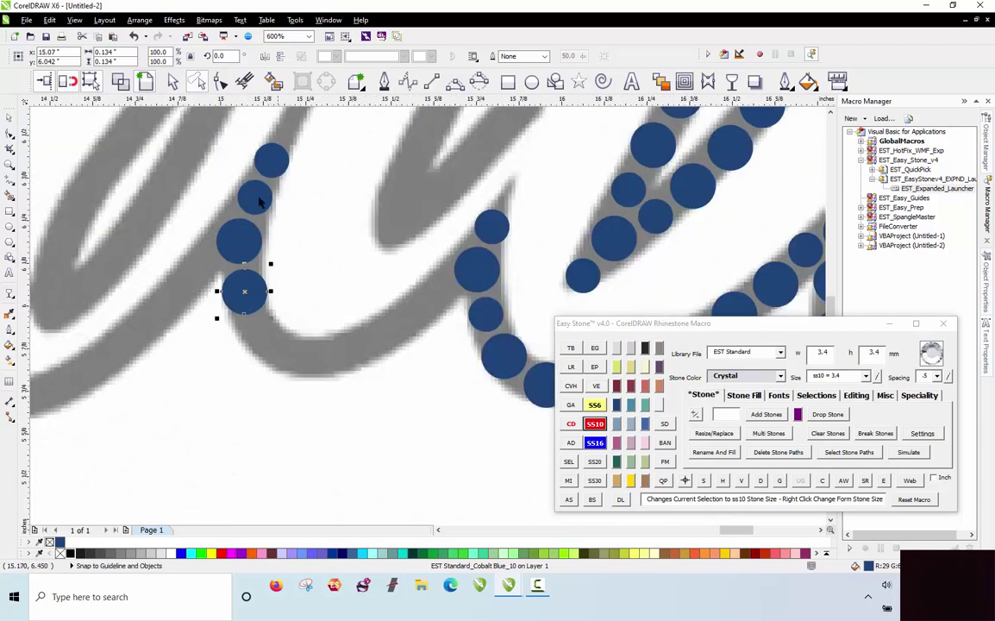
Copy four ss10 stones around the bottom curve before the b, from the lower end of the thin stroke towards the junction.
{"action": "left_click", "coordinate": [265, 341]}
{"action": "left_click", "coordinate": [299, 356]}
{"action": "left_click", "coordinate": [352, 354]}
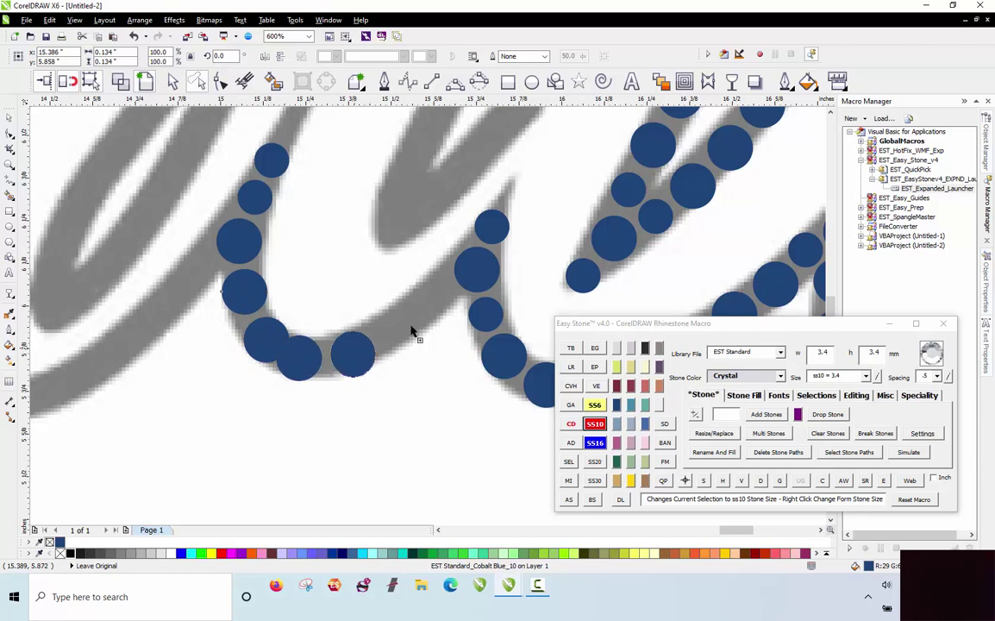
{"action": "left_click_drag", "start_coordinate": [420, 285], "coordinate": [422, 305]}
{"action": "scroll", "coordinate": [399, 265], "scroll_direction": "down", "scroll_amount": 1}
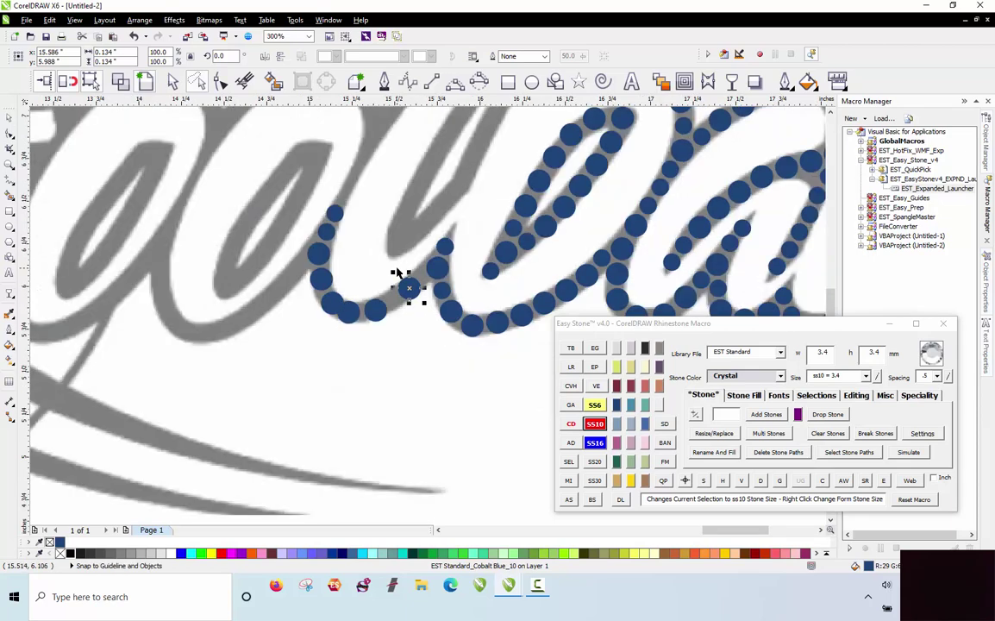
Distribute the bottom curve's stones evenly between the ss6 stones at its two upper ends and delete the stone path.
{"action": "left_click", "coordinate": [396, 164]}
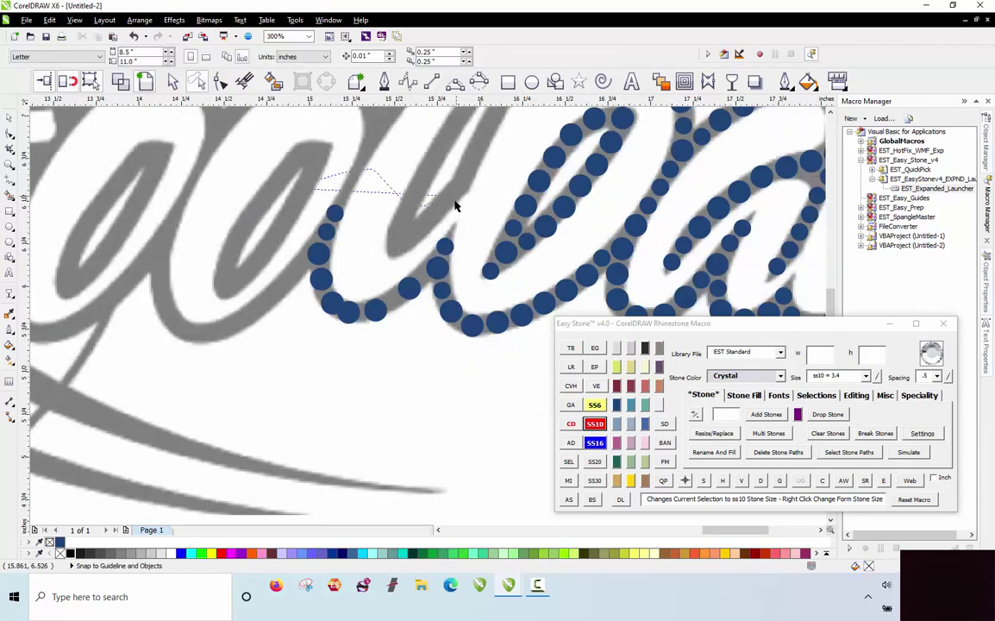
{"action": "mouse_move", "coordinate": [442, 293]}
{"action": "left_mouse_down"}
{"action": "mouse_move", "coordinate": [269, 328]}
{"action": "mouse_move", "coordinate": [422, 317]}
{"action": "left_mouse_up"}
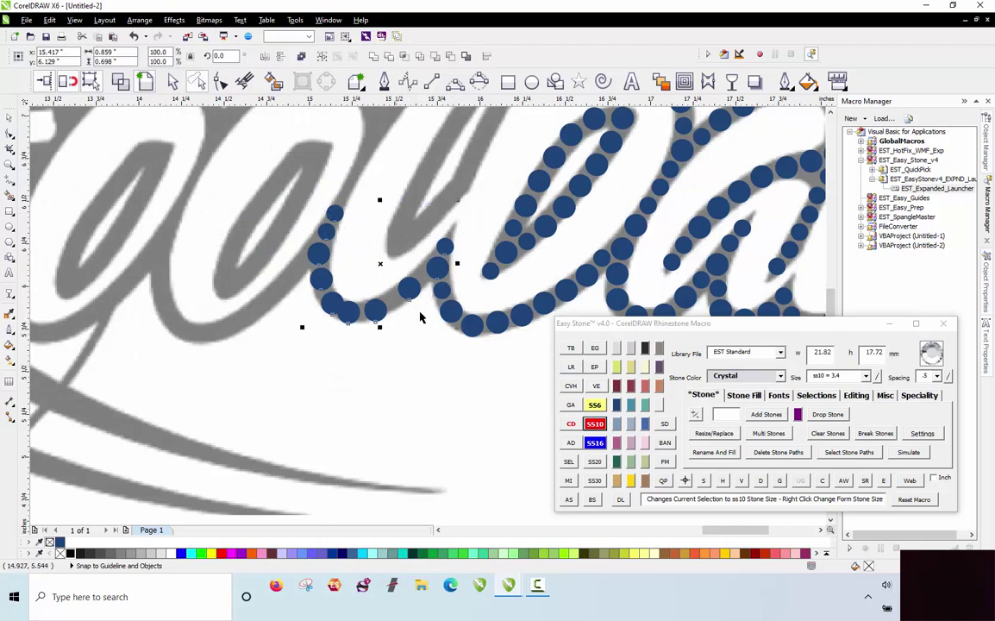
{"action": "left_click", "coordinate": [444, 248], "text": "shift"}
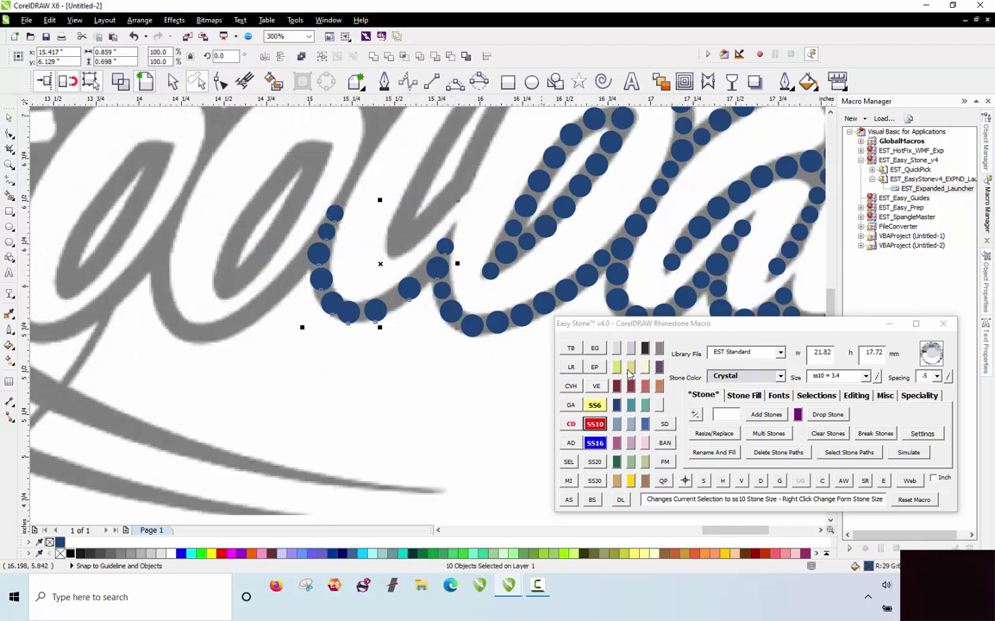
{"action": "left_click", "coordinate": [761, 481]}
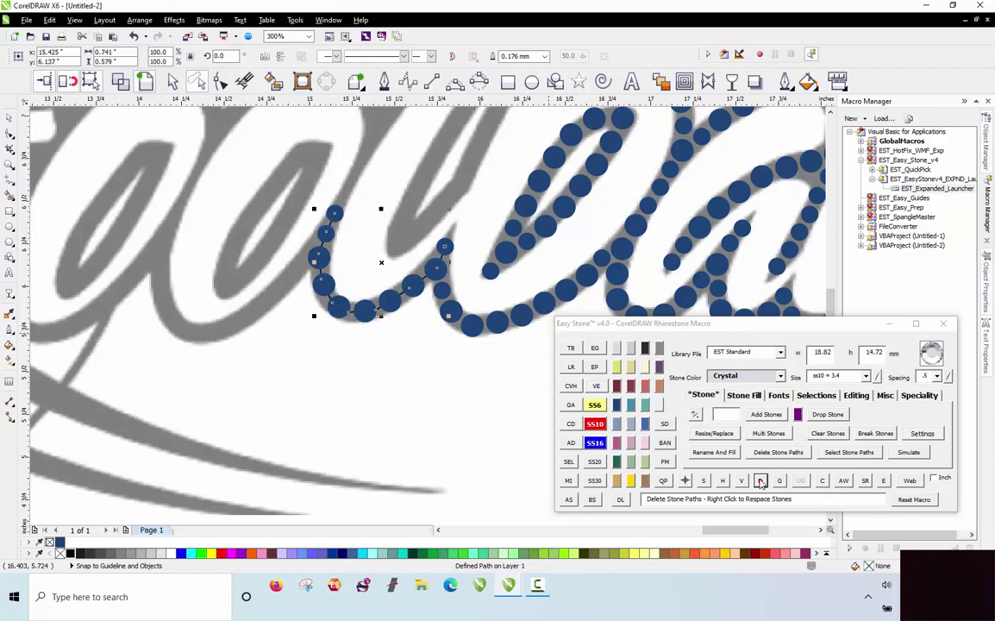
{"action": "left_click", "coordinate": [760, 482]}
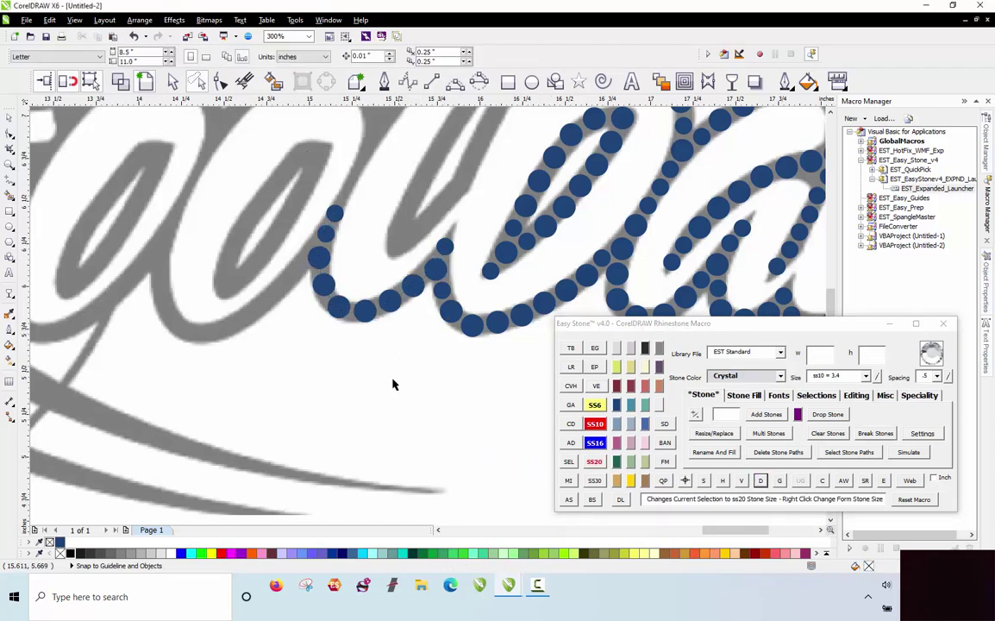
Copy three ss6 stones up the thin stroke and add one more stone where it widens, resized to ss10.
{"action": "scroll", "coordinate": [372, 374], "scroll_direction": "down", "scroll_amount": 2}
{"action": "scroll", "coordinate": [344, 323], "scroll_direction": "up", "scroll_amount": 4}
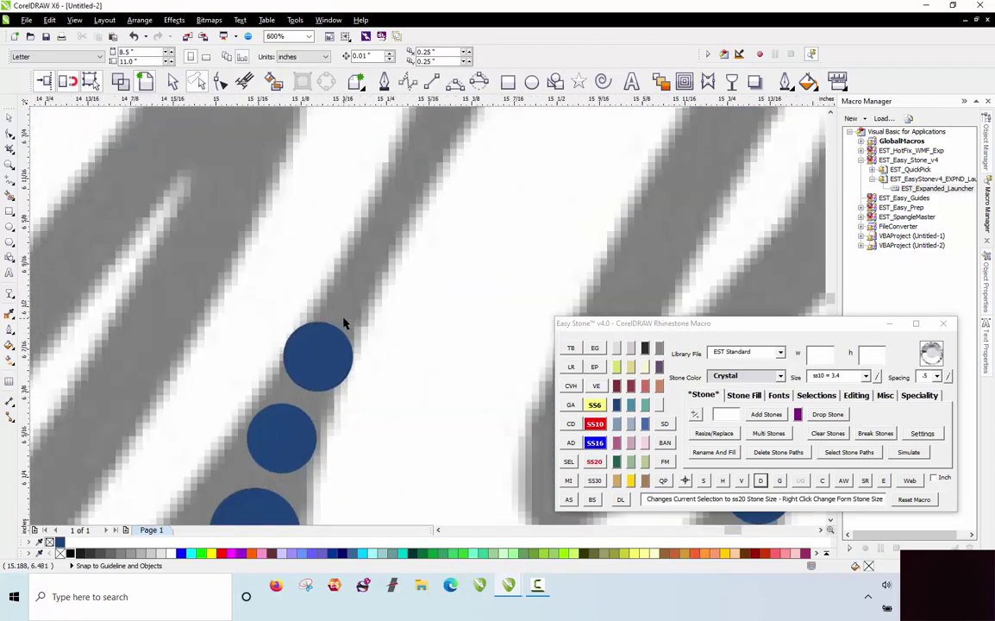
{"action": "left_click", "coordinate": [380, 269]}
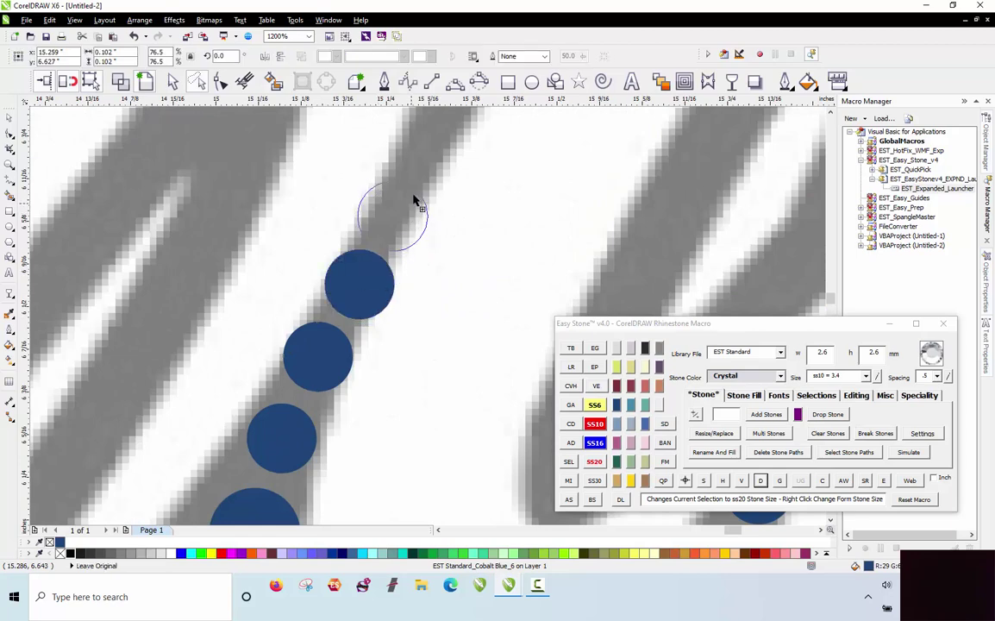
{"action": "left_click", "coordinate": [416, 200]}
{"action": "left_click", "coordinate": [433, 138]}
{"action": "scroll", "coordinate": [373, 262], "scroll_direction": "down", "scroll_amount": 2}
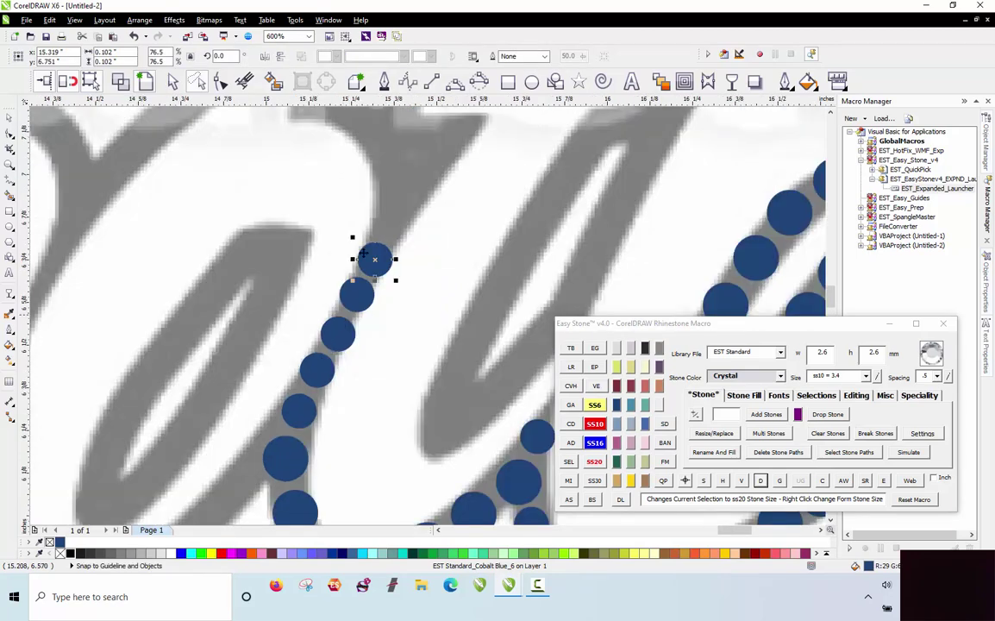
{"action": "scroll", "coordinate": [386, 192], "scroll_direction": "up", "scroll_amount": 2}
{"action": "scroll", "coordinate": [386, 192], "scroll_direction": "up", "scroll_amount": 2}
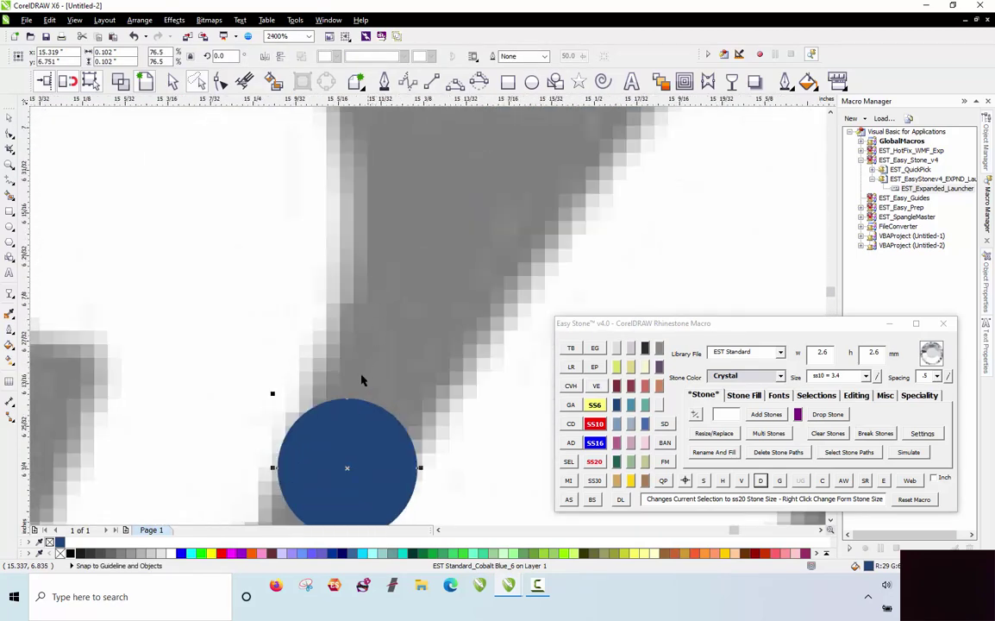
{"action": "left_click", "coordinate": [421, 299]}
{"action": "left_click", "coordinate": [570, 425]}
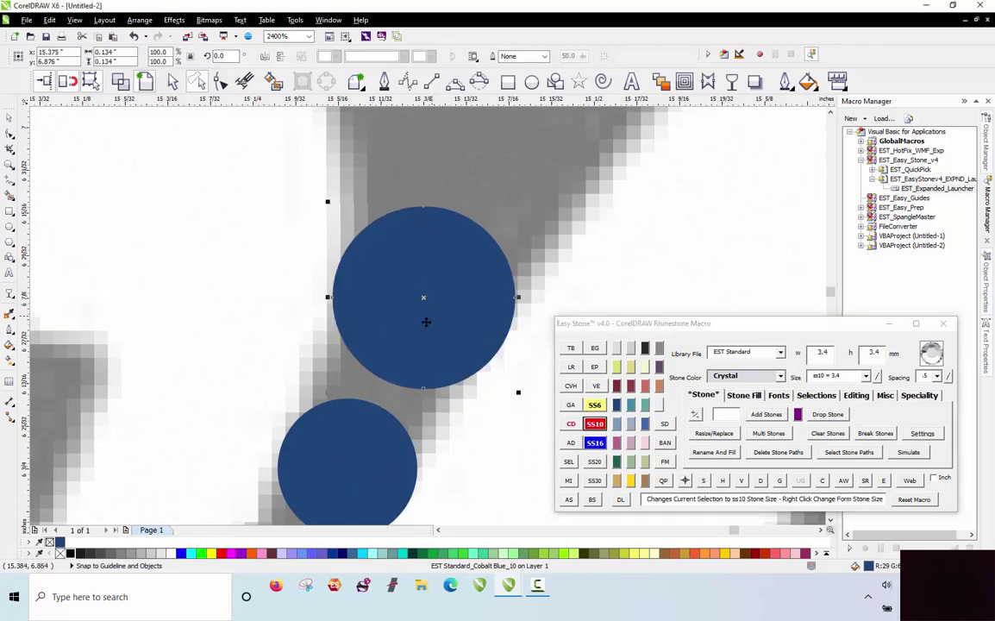
Copy an ss10 stone up the widening's slanted right edge and place another copy in its upper-right corner, resized to ss6.
{"action": "scroll", "coordinate": [333, 341], "scroll_direction": "down", "scroll_amount": 6}
{"action": "left_click", "coordinate": [351, 312]}
{"action": "scroll", "coordinate": [384, 316], "scroll_direction": "up", "scroll_amount": 2}
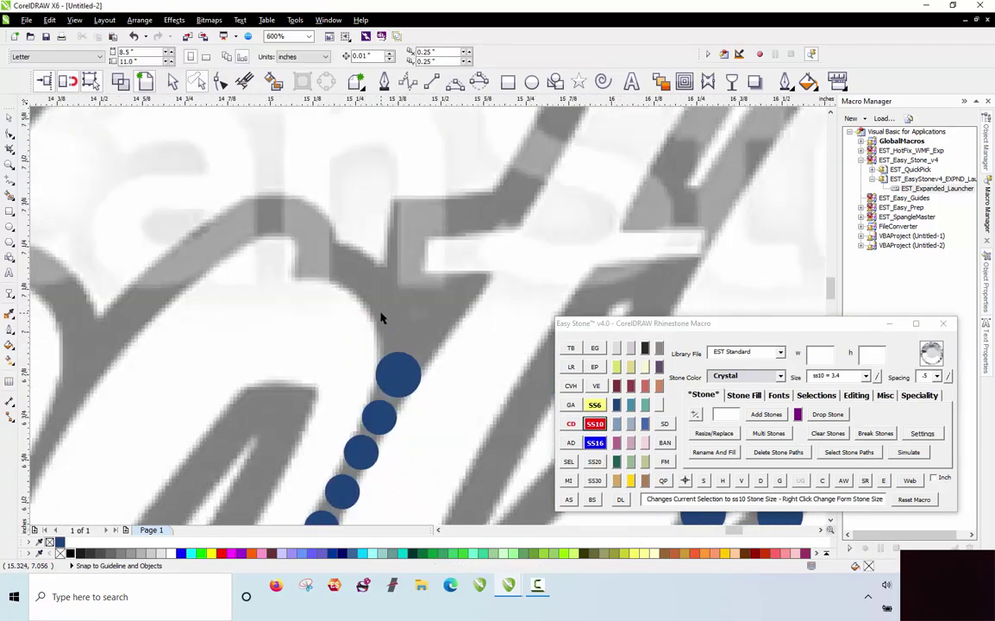
{"action": "scroll", "coordinate": [382, 319], "scroll_direction": "up", "scroll_amount": 2}
{"action": "left_click", "coordinate": [413, 436]}
{"action": "left_click_drag", "start_coordinate": [489, 350], "coordinate": [463, 338]}
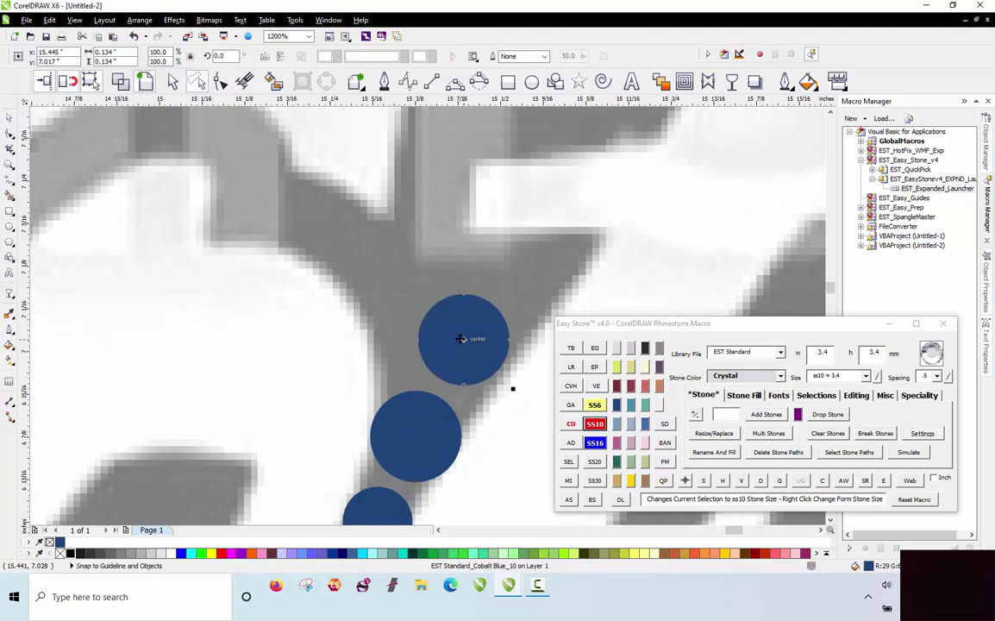
{"action": "left_click", "coordinate": [595, 405]}
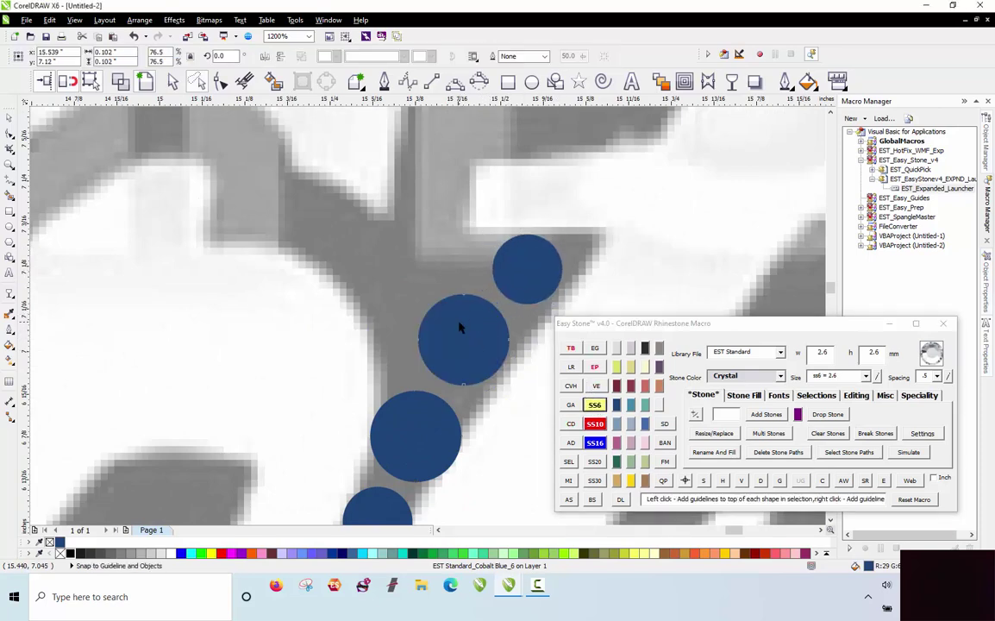
Fill the rest of the widened junction with an ss6 on its left edge, an ss10 at its upper left and an ss6 between the corners.
{"action": "left_click_drag", "start_coordinate": [459, 328], "coordinate": [470, 336]}
{"action": "left_click_drag", "start_coordinate": [548, 280], "coordinate": [406, 351]}
{"action": "left_click_drag", "start_coordinate": [466, 375], "coordinate": [353, 269]}
{"action": "left_click_drag", "start_coordinate": [394, 333], "coordinate": [450, 252]}
{"action": "scroll", "coordinate": [422, 295], "scroll_direction": "down", "scroll_amount": 1}
{"action": "scroll", "coordinate": [401, 267], "scroll_direction": "up", "scroll_amount": 1}
{"action": "scroll", "coordinate": [467, 318], "scroll_direction": "down", "scroll_amount": 1}
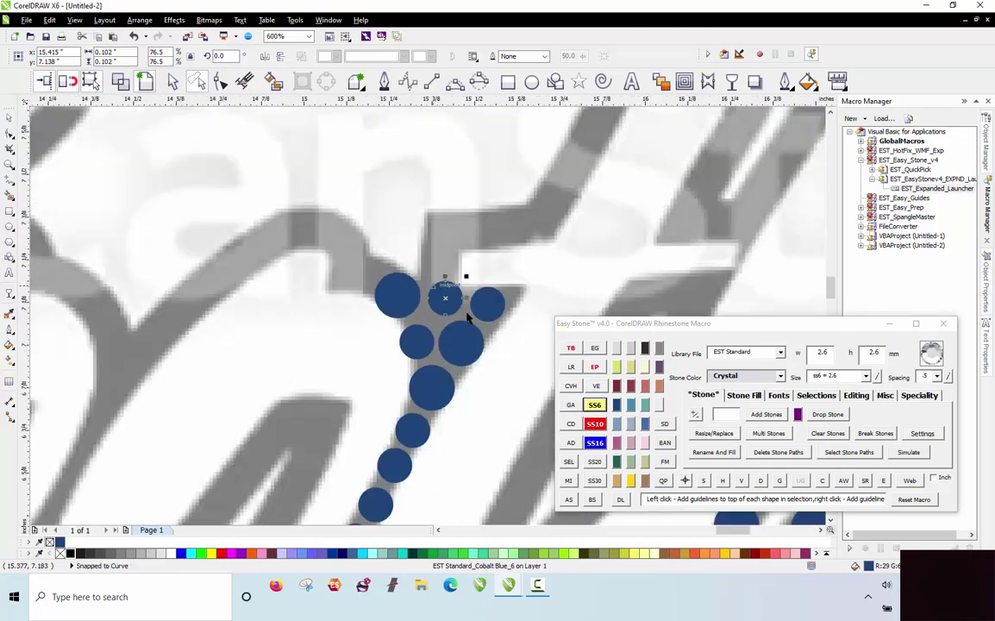
Copy three ss6 stones onto the arch left of the junction and two ss6 stones up the short vertical stroke above it.
{"action": "scroll", "coordinate": [364, 279], "scroll_direction": "up", "scroll_amount": 1}
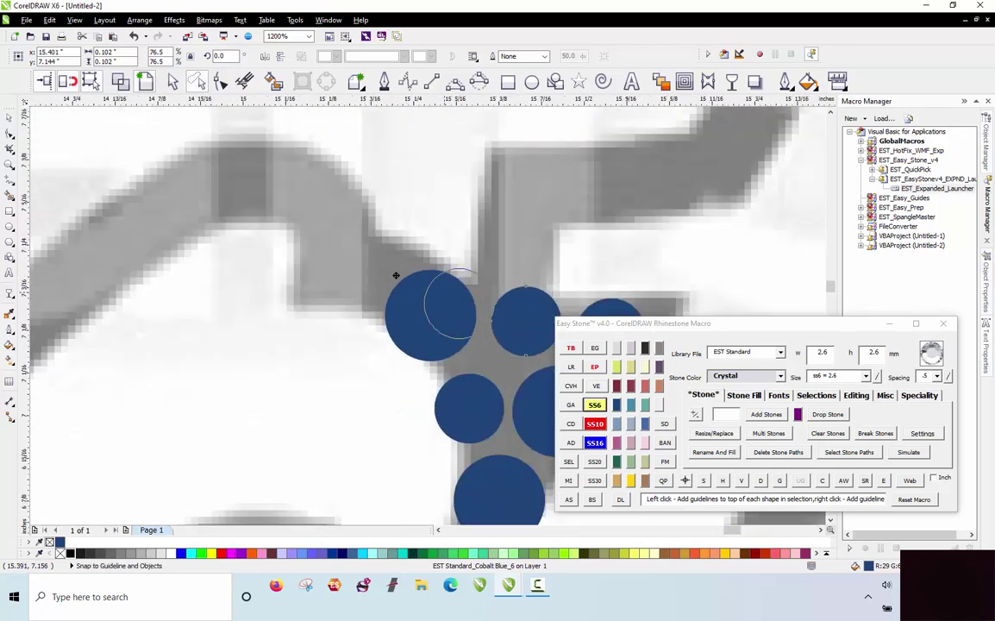
{"action": "left_click_drag", "start_coordinate": [395, 275], "coordinate": [291, 210]}
{"action": "left_click_drag", "start_coordinate": [293, 205], "coordinate": [216, 176]}
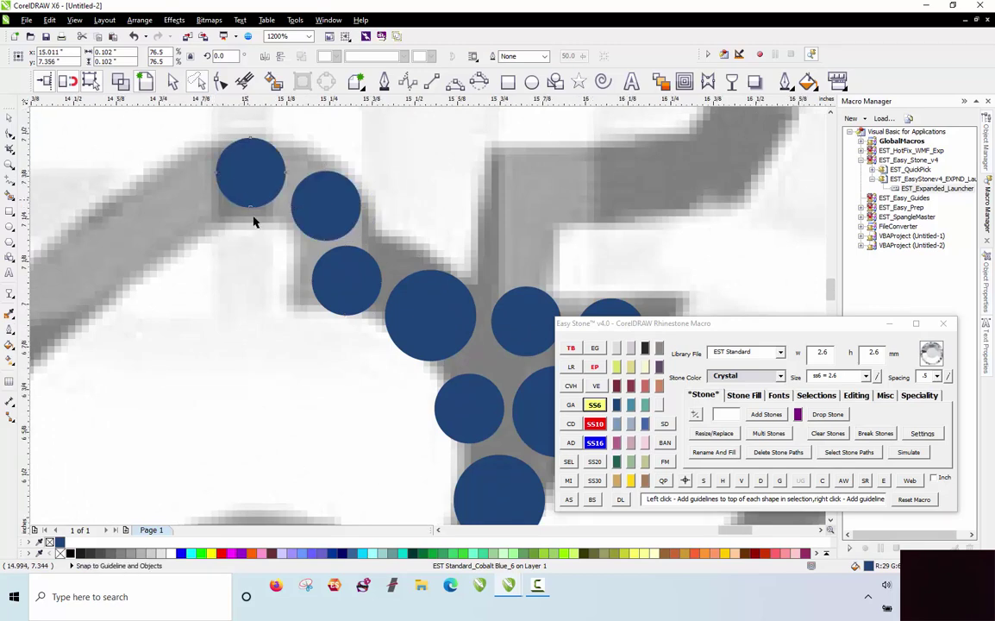
{"action": "scroll", "coordinate": [254, 221], "scroll_direction": "down", "scroll_amount": 1}
{"action": "scroll", "coordinate": [367, 213], "scroll_direction": "up", "scroll_amount": 1}
{"action": "left_click_drag", "start_coordinate": [388, 213], "coordinate": [394, 206]}
{"action": "mouse_move", "coordinate": [394, 213]}
{"action": "left_mouse_down"}
{"action": "mouse_move", "coordinate": [398, 138]}
{"action": "mouse_move", "coordinate": [392, 206]}
{"action": "left_mouse_up"}
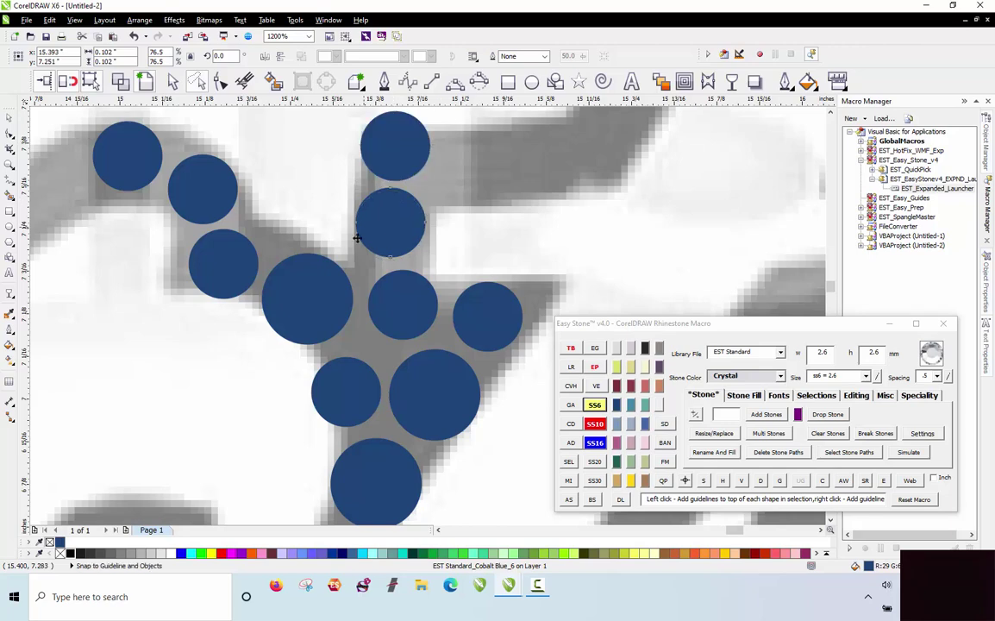
Copy two ss10 stones along the short horizontal stroke, to the right of the ss6 at the vertical stroke's top.
{"action": "left_click_drag", "start_coordinate": [291, 291], "coordinate": [467, 155]}
{"action": "scroll", "coordinate": [428, 250], "scroll_direction": "down", "scroll_amount": 2}
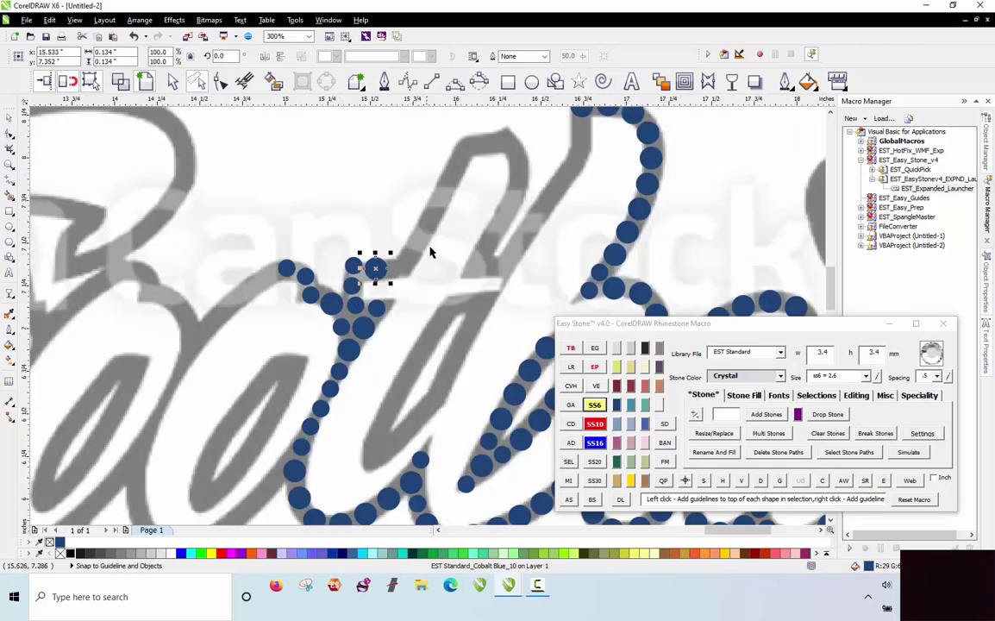
{"action": "scroll", "coordinate": [355, 296], "scroll_direction": "up", "scroll_amount": 2}
{"action": "left_click_drag", "start_coordinate": [296, 317], "coordinate": [396, 310]}
{"action": "scroll", "coordinate": [363, 336], "scroll_direction": "down", "scroll_amount": 2}
{"action": "left_click", "coordinate": [380, 277]}
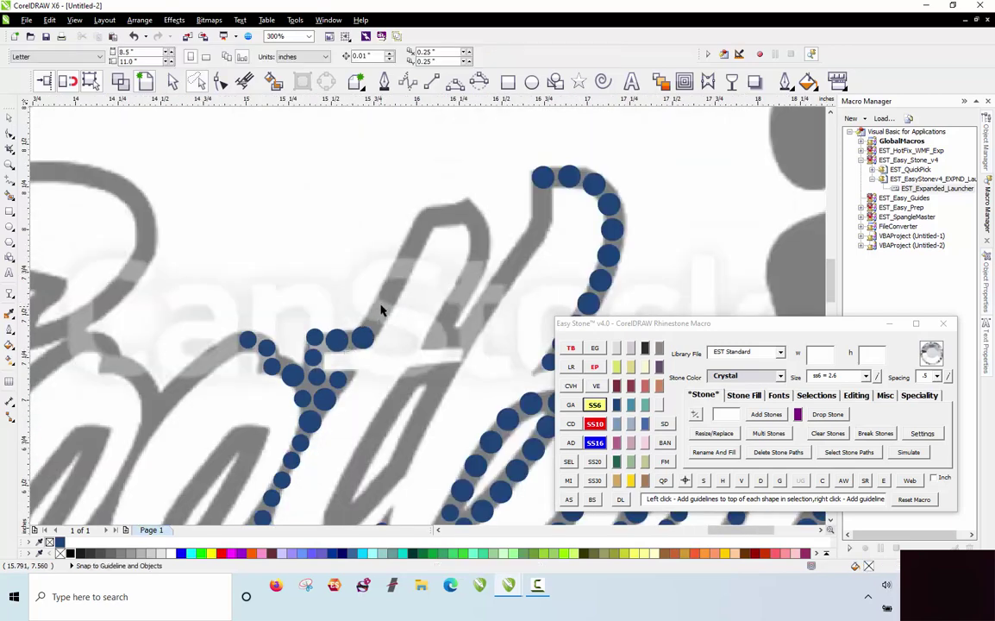
Copy four ss10 stones from the lower tip of the narrow loop before the b up along its right side.
{"action": "scroll", "coordinate": [382, 302], "scroll_direction": "down", "scroll_amount": 2}
{"action": "scroll", "coordinate": [391, 327], "scroll_direction": "up", "scroll_amount": 4}
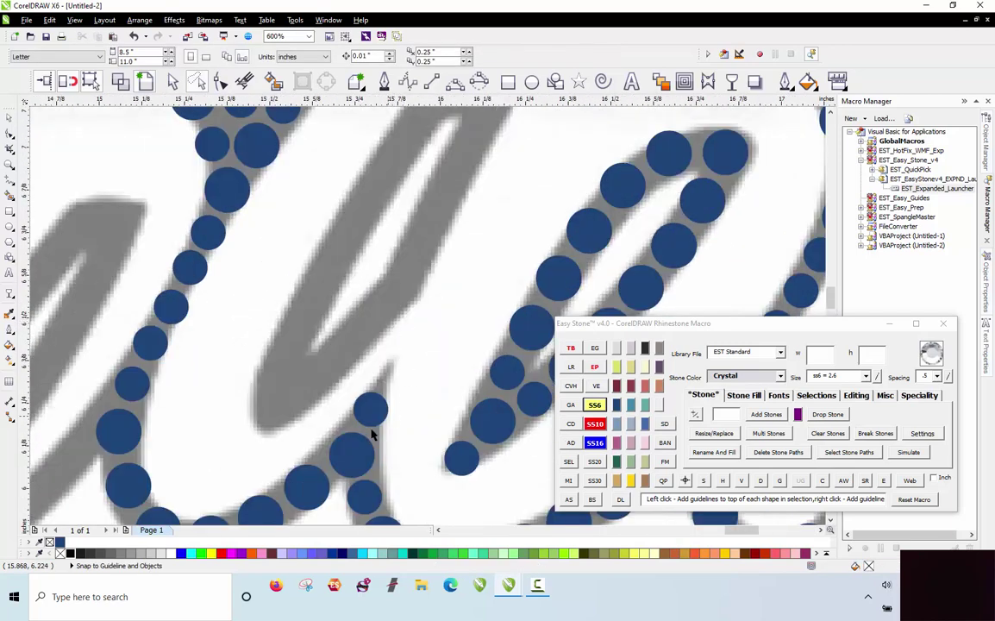
{"action": "left_click", "coordinate": [276, 405]}
{"action": "scroll", "coordinate": [275, 418], "scroll_direction": "up", "scroll_amount": 1}
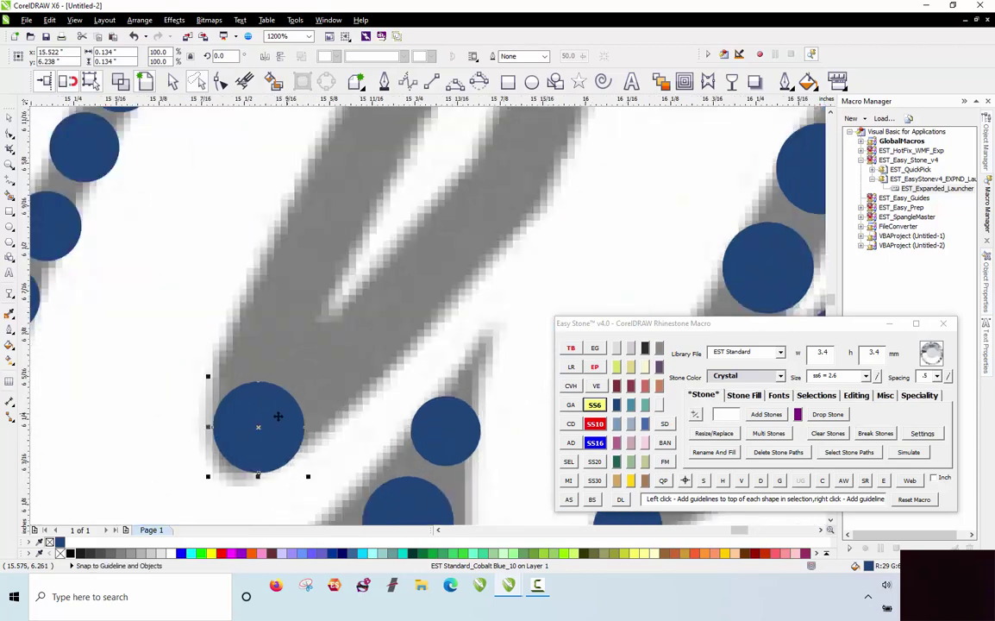
{"action": "left_click_drag", "start_coordinate": [276, 417], "coordinate": [518, 193]}
{"action": "right_click", "coordinate": [380, 346]}
{"action": "right_click", "coordinate": [458, 265]}
{"action": "scroll", "coordinate": [342, 388], "scroll_direction": "down", "scroll_amount": 2}
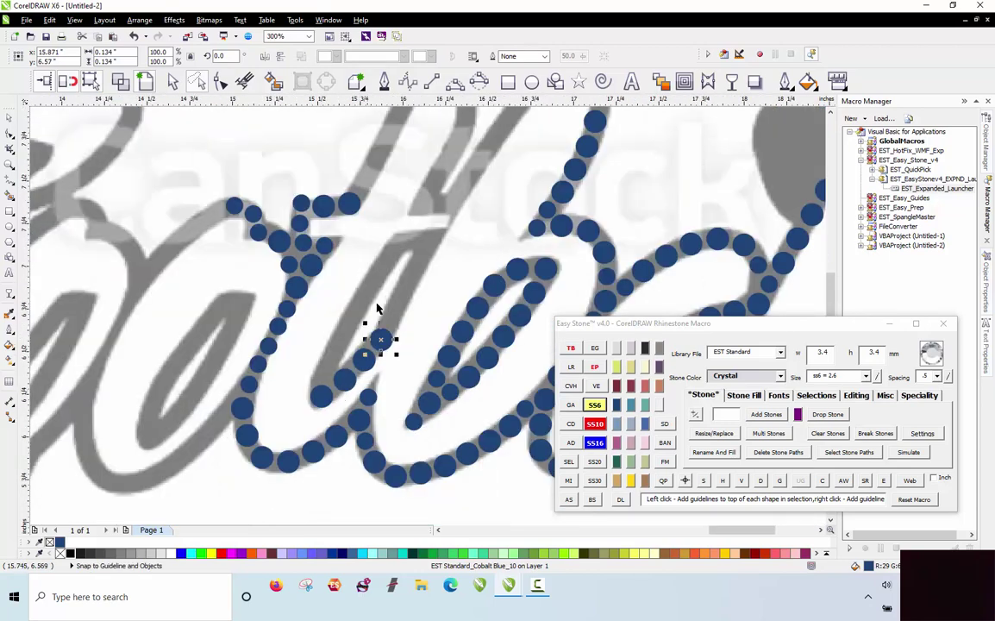
Copy four ss10 stones from the narrow loop's upper-right corner down its right side to meet the lower stones.
{"action": "scroll", "coordinate": [377, 307], "scroll_direction": "up", "scroll_amount": 1}
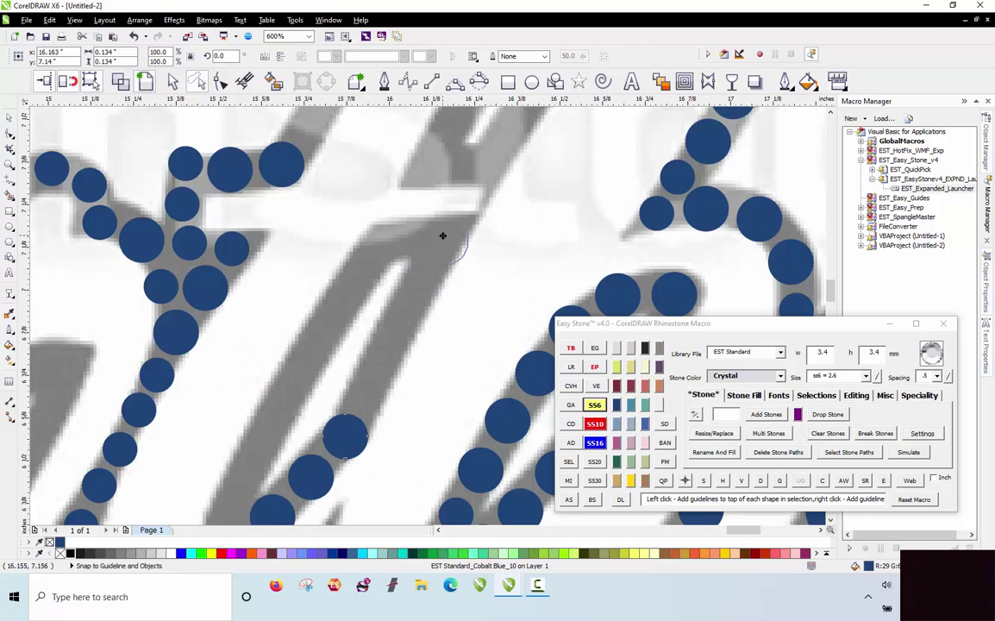
{"action": "left_click_drag", "start_coordinate": [442, 235], "coordinate": [441, 233]}
{"action": "left_click_drag", "start_coordinate": [417, 285], "coordinate": [416, 286]}
{"action": "left_click_drag", "start_coordinate": [416, 285], "coordinate": [392, 342]}
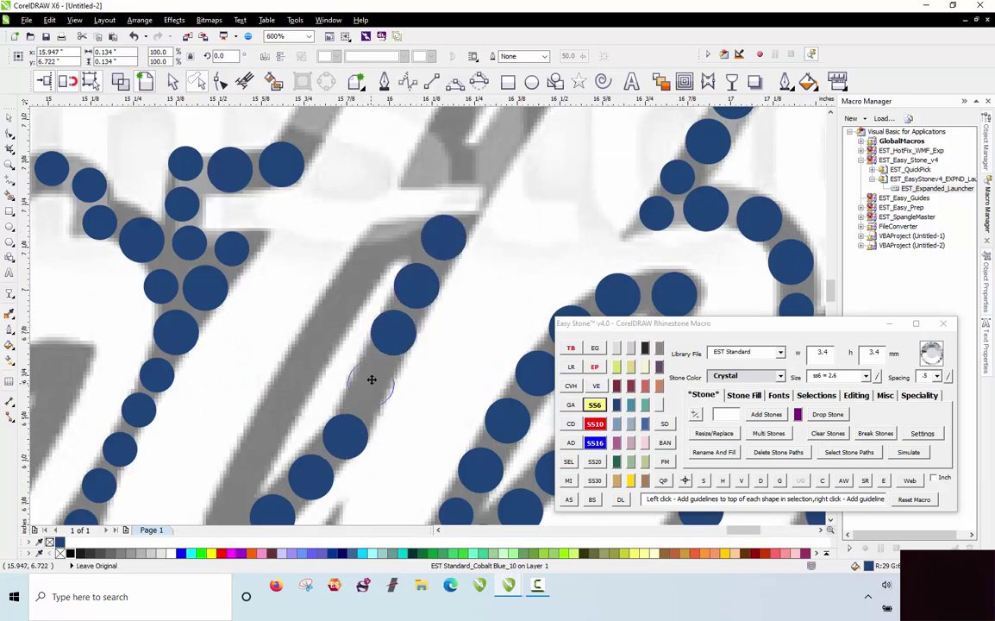
{"action": "left_click_drag", "start_coordinate": [372, 379], "coordinate": [369, 383]}
Distribute the stones evenly along the narrow loop's right side, from the upper-right corner to the lower tip.
{"action": "left_click", "coordinate": [360, 213]}
{"action": "scroll", "coordinate": [360, 213], "scroll_direction": "down", "scroll_amount": 1}
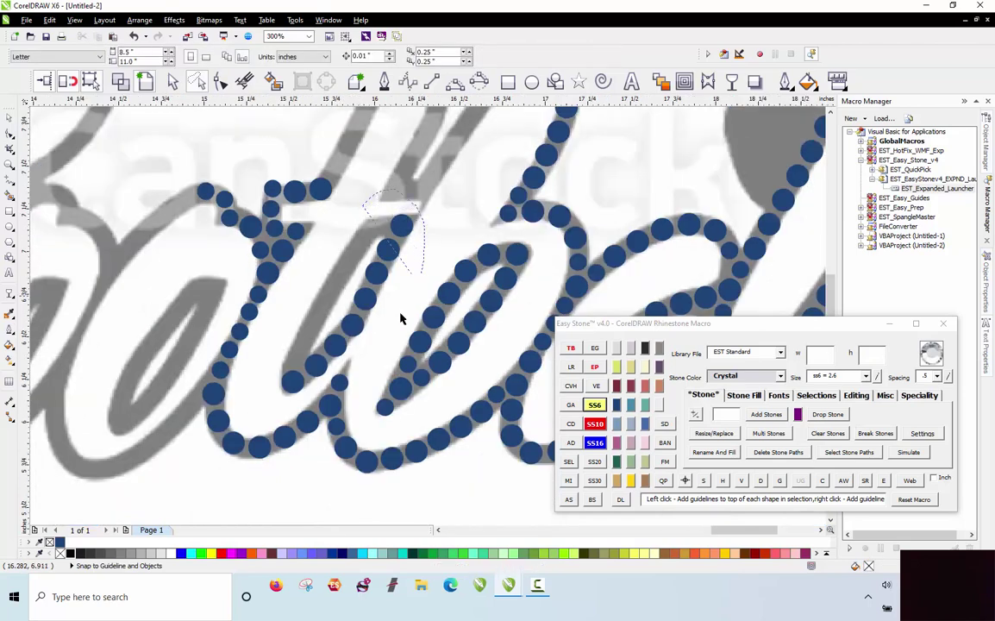
{"action": "left_click_drag", "start_coordinate": [256, 410], "coordinate": [260, 405]}
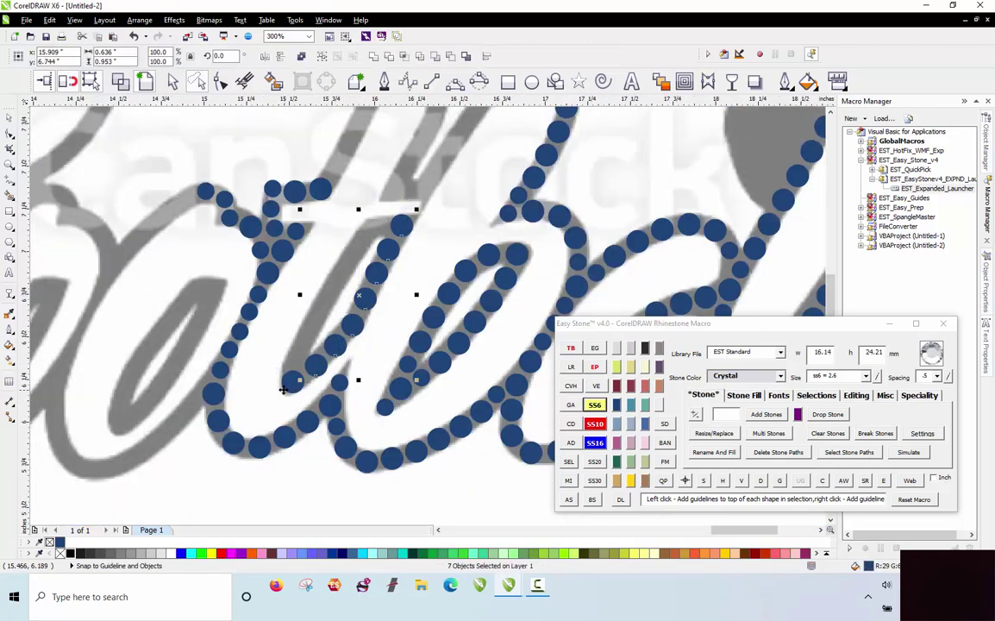
{"action": "left_click", "coordinate": [759, 482]}
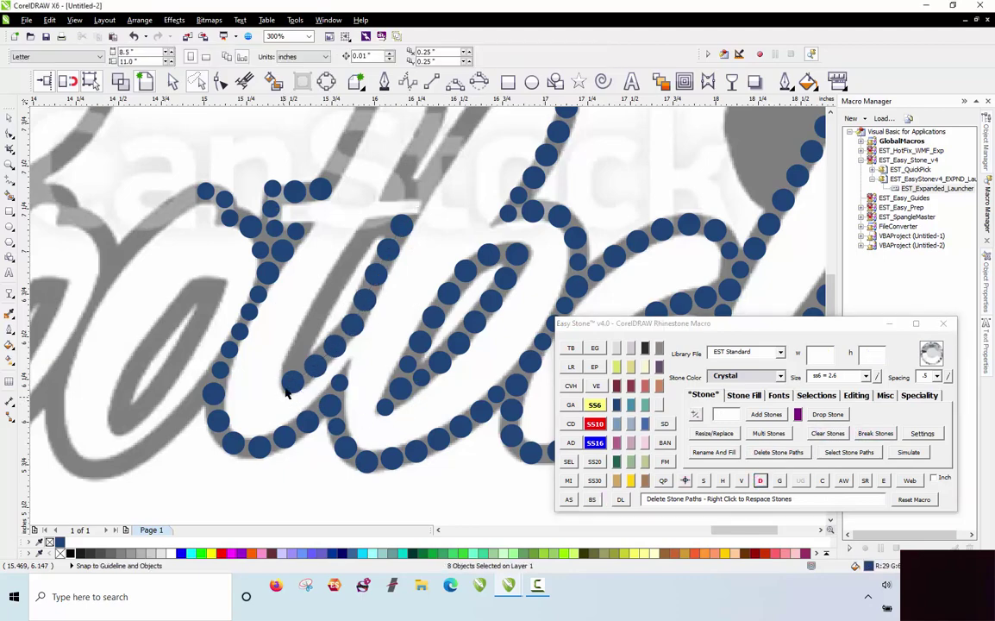
Copy a stone above the loop's lower tip, resize it to ss6, and place a second ss6 farther up the left side.
{"action": "scroll", "coordinate": [296, 368], "scroll_direction": "up", "scroll_amount": 1}
{"action": "scroll", "coordinate": [296, 368], "scroll_direction": "up", "scroll_amount": 1}
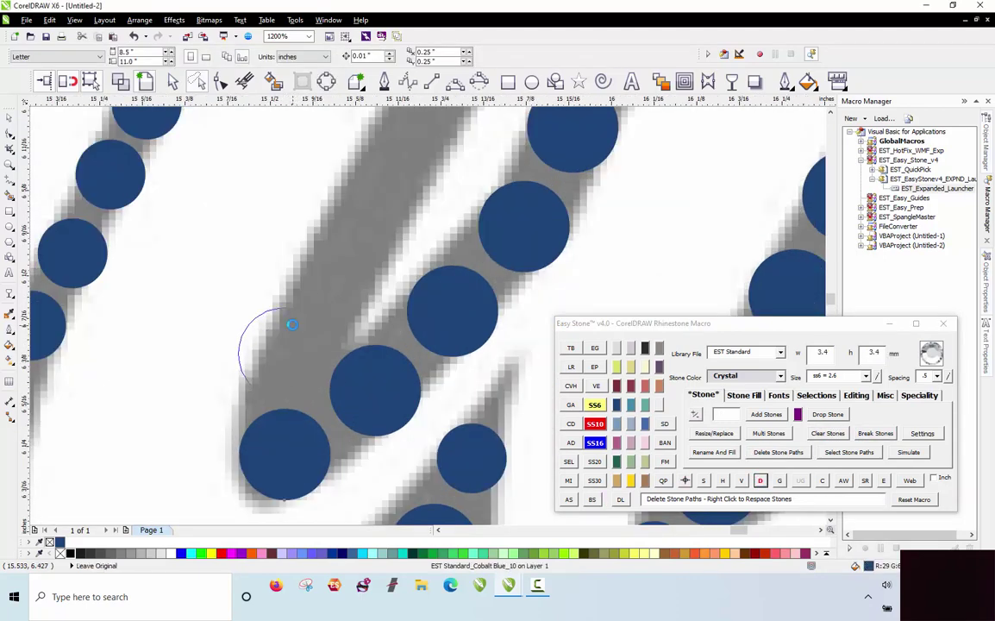
{"action": "left_click", "coordinate": [283, 354]}
{"action": "left_click", "coordinate": [595, 405]}
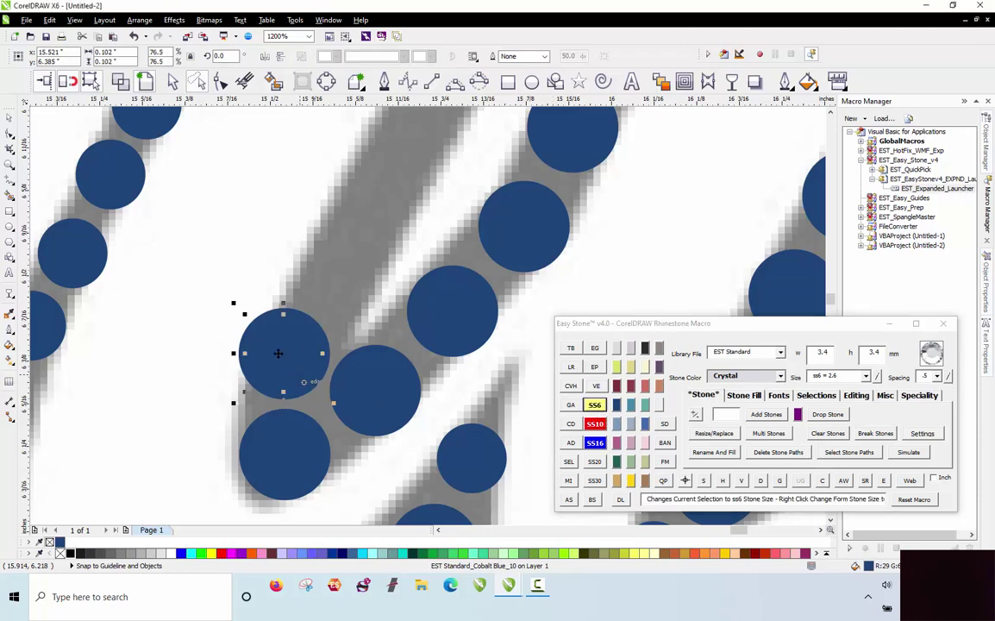
{"action": "left_click_drag", "start_coordinate": [300, 359], "coordinate": [333, 304]}
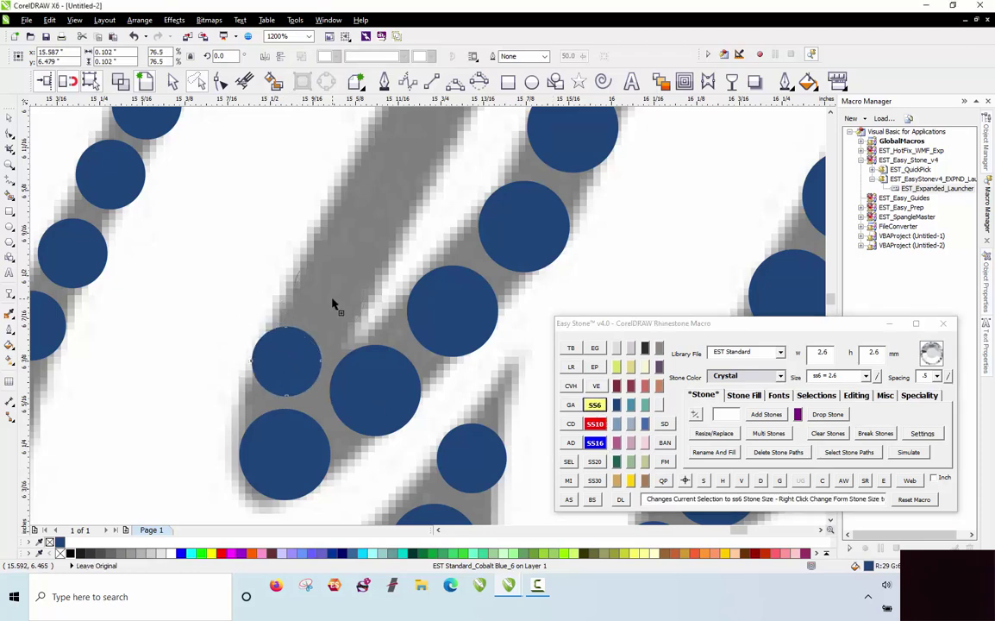
{"action": "scroll", "coordinate": [235, 336], "scroll_direction": "down", "scroll_amount": 1}
{"action": "scroll", "coordinate": [312, 260], "scroll_direction": "up", "scroll_amount": 1}
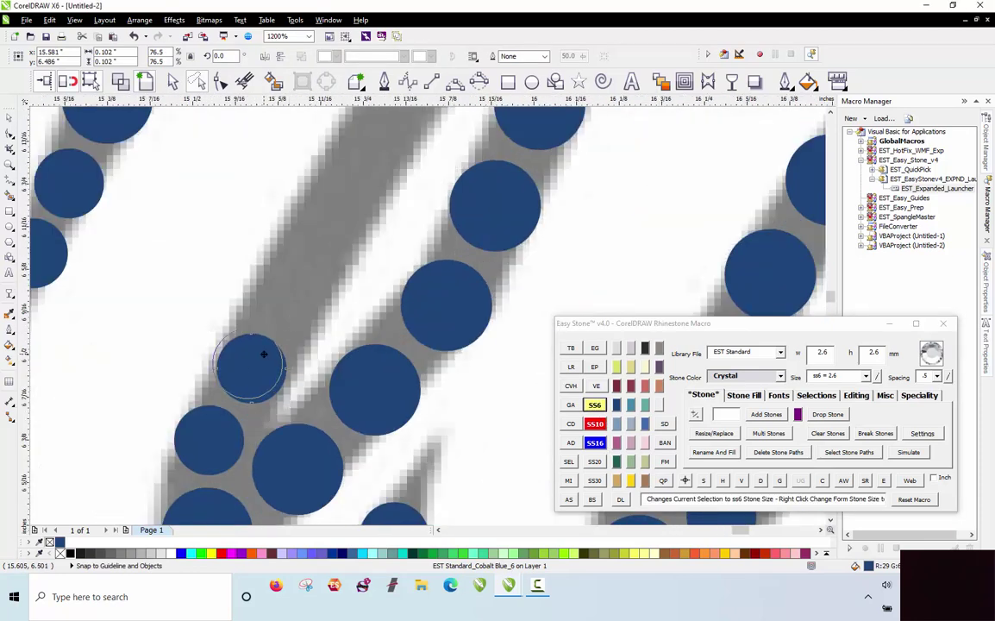
{"action": "scroll", "coordinate": [263, 369], "scroll_direction": "down", "scroll_amount": 2}
{"action": "key", "text": "Escape"}
{"action": "scroll", "coordinate": [230, 423], "scroll_direction": "up", "scroll_amount": 1}
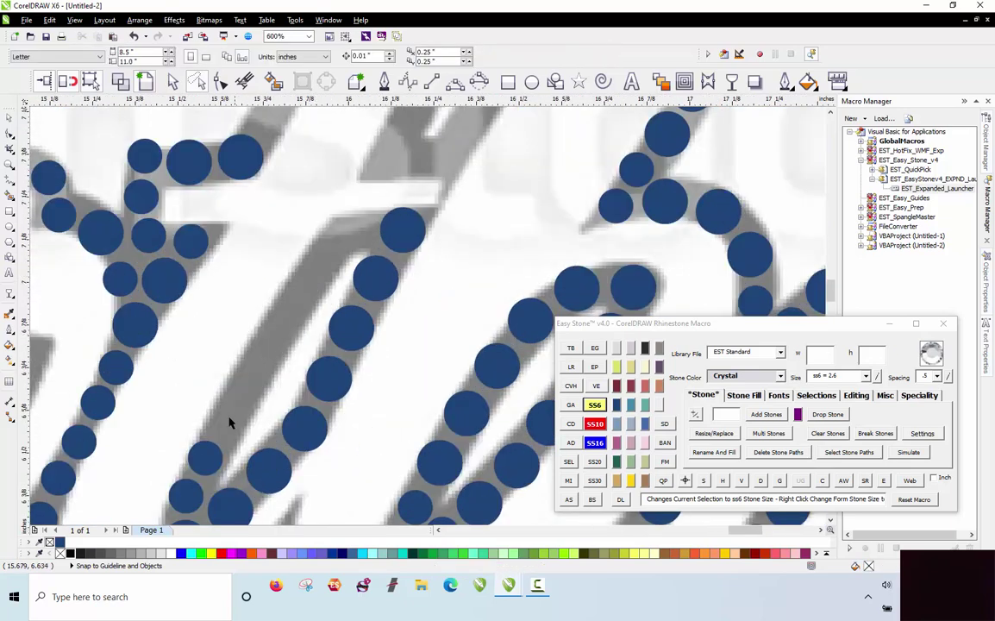
Copy two ss6 stones onto the upper end of the loop's left side, beside the top-right ss10.
{"action": "left_click_drag", "start_coordinate": [213, 455], "coordinate": [254, 326]}
{"action": "scroll", "coordinate": [363, 228], "scroll_direction": "up", "scroll_amount": 2}
{"action": "scroll", "coordinate": [341, 237], "scroll_direction": "down", "scroll_amount": 2}
{"action": "scroll", "coordinate": [295, 302], "scroll_direction": "down", "scroll_amount": 1}
{"action": "scroll", "coordinate": [263, 339], "scroll_direction": "up", "scroll_amount": 1}
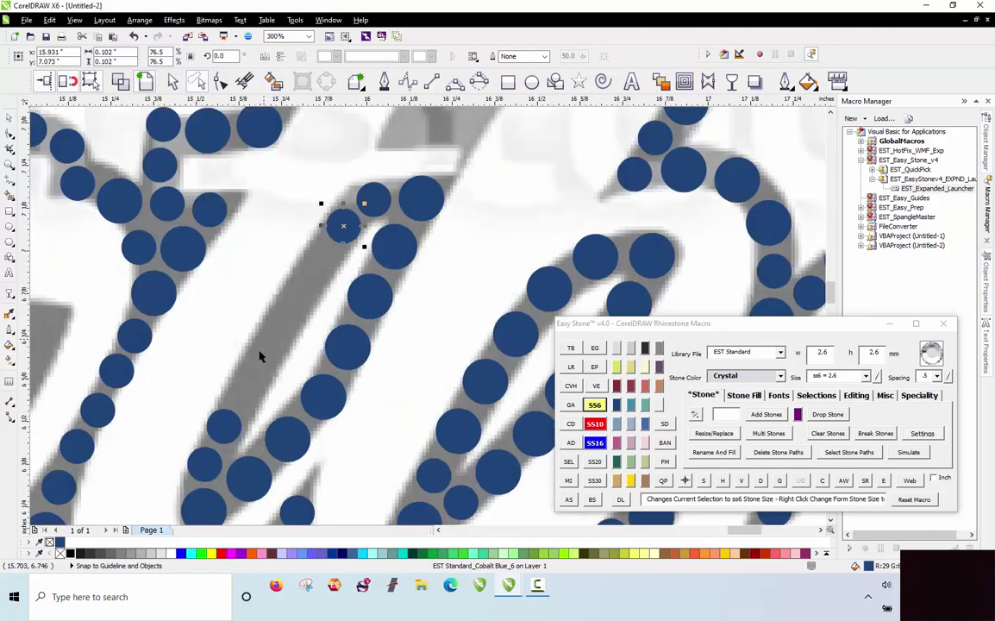
Fill the narrow loop's left side with ss6 stones between its upper and lower stones, and delete the stone path.
{"action": "left_click", "coordinate": [568, 500]}
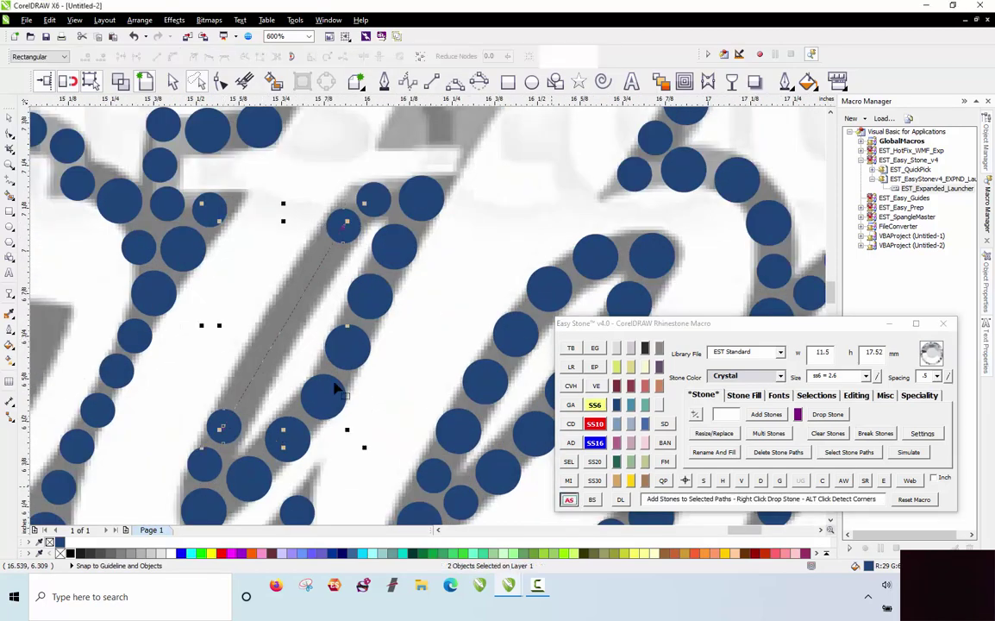
{"action": "scroll", "coordinate": [316, 324], "scroll_direction": "up", "scroll_amount": 1}
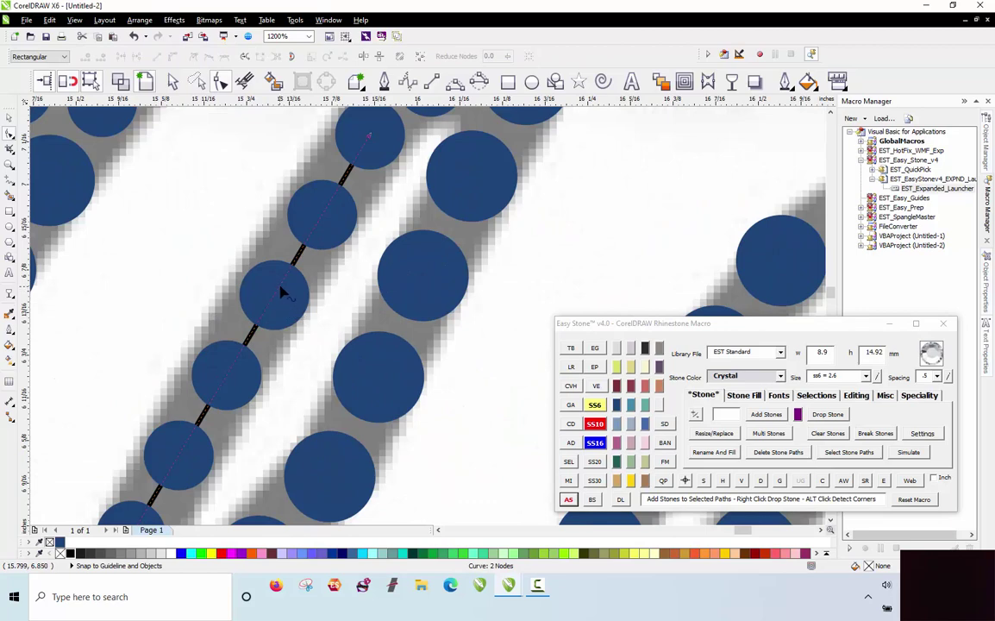
{"action": "scroll", "coordinate": [285, 277], "scroll_direction": "down", "scroll_amount": 1}
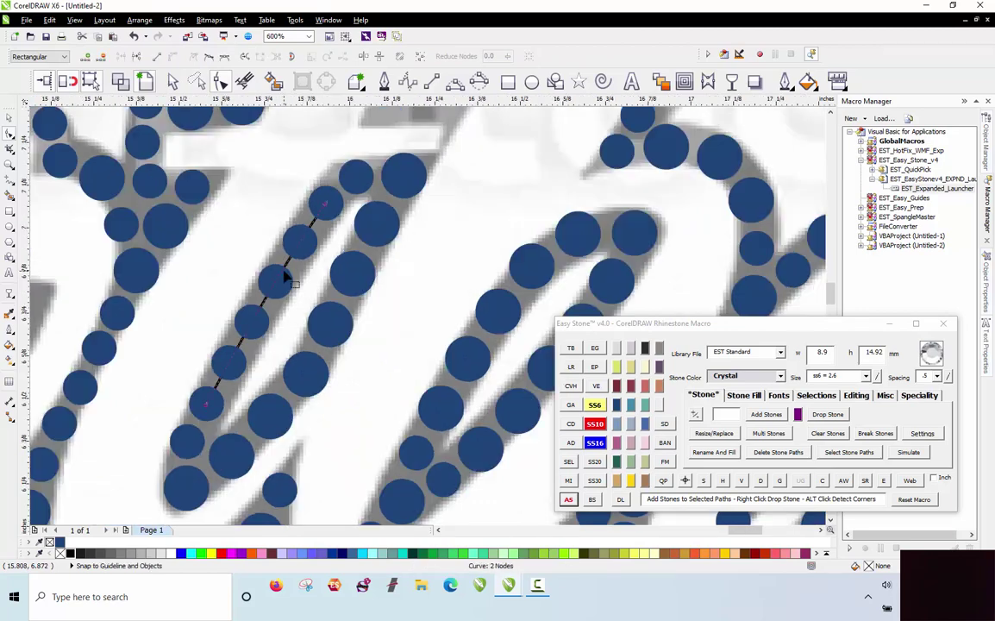
{"action": "key", "text": "space"}
{"action": "left_click", "coordinate": [266, 276]}
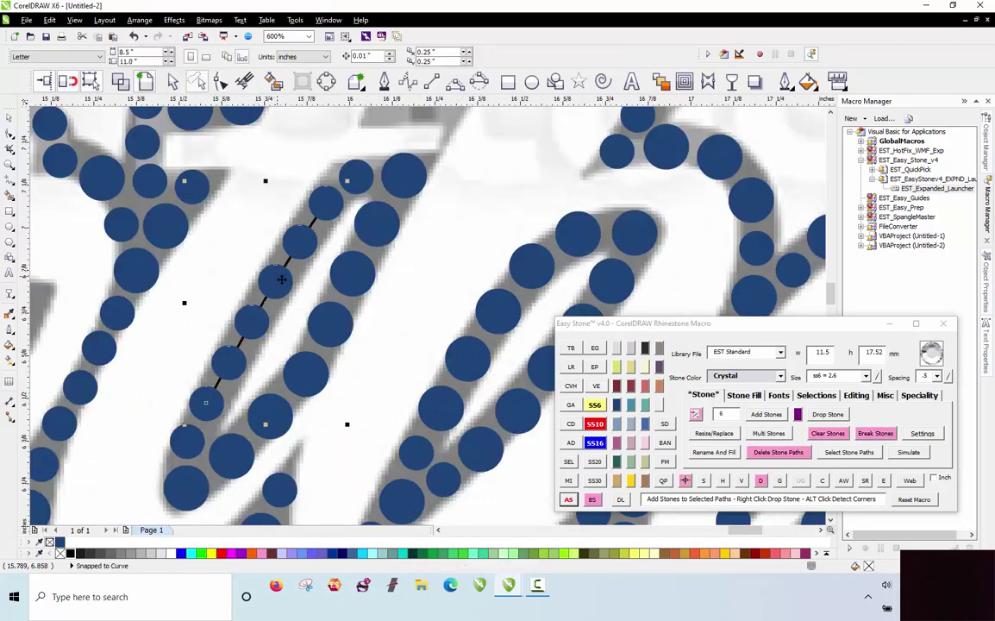
{"action": "left_click", "coordinate": [779, 454]}
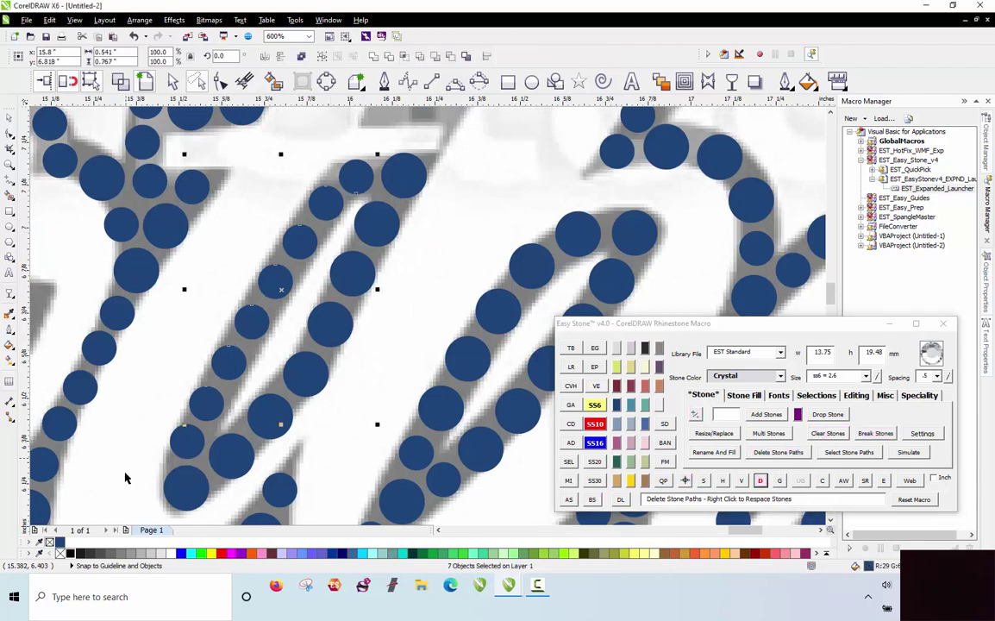
Respace the stones evenly along the narrow loop's left side, including the ss10 stone at its lower tip.
{"action": "left_click", "coordinate": [177, 450], "text": "shift"}
{"action": "left_click", "coordinate": [188, 489], "text": "shift"}
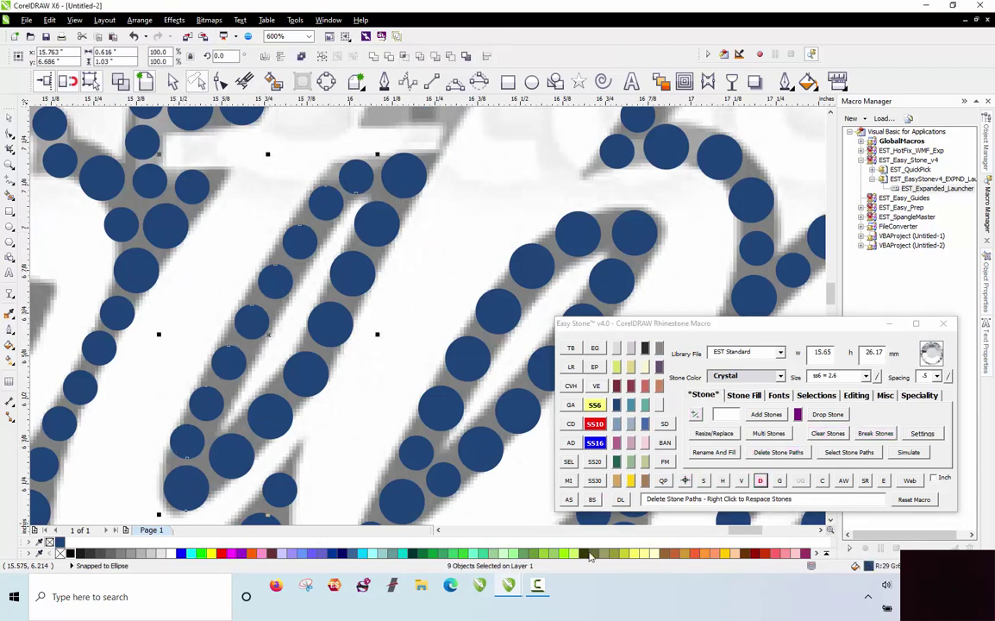
{"action": "left_click", "coordinate": [762, 481]}
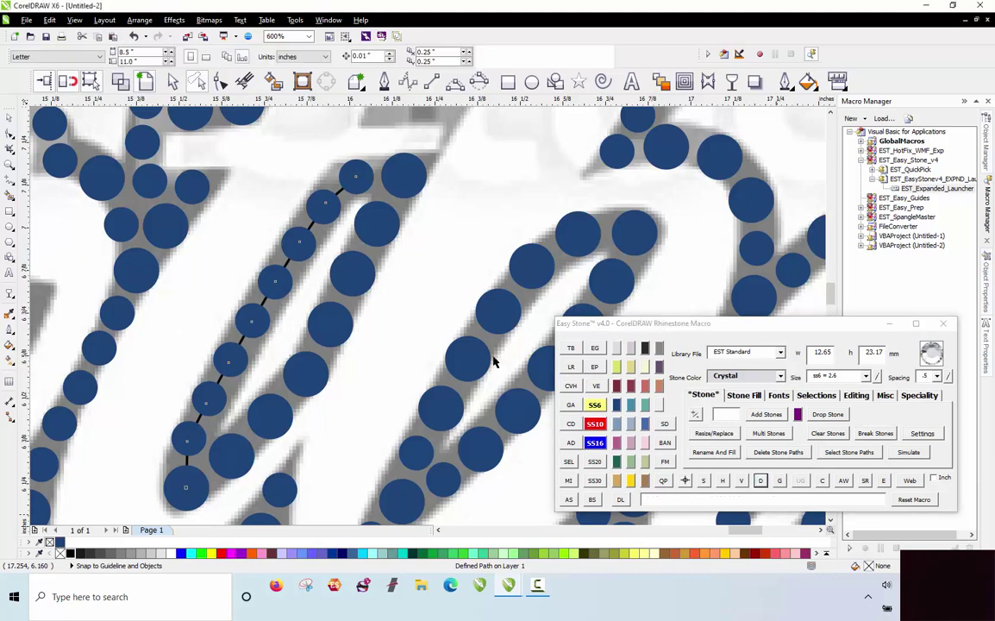
{"action": "scroll", "coordinate": [465, 349], "scroll_direction": "down", "scroll_amount": 2}
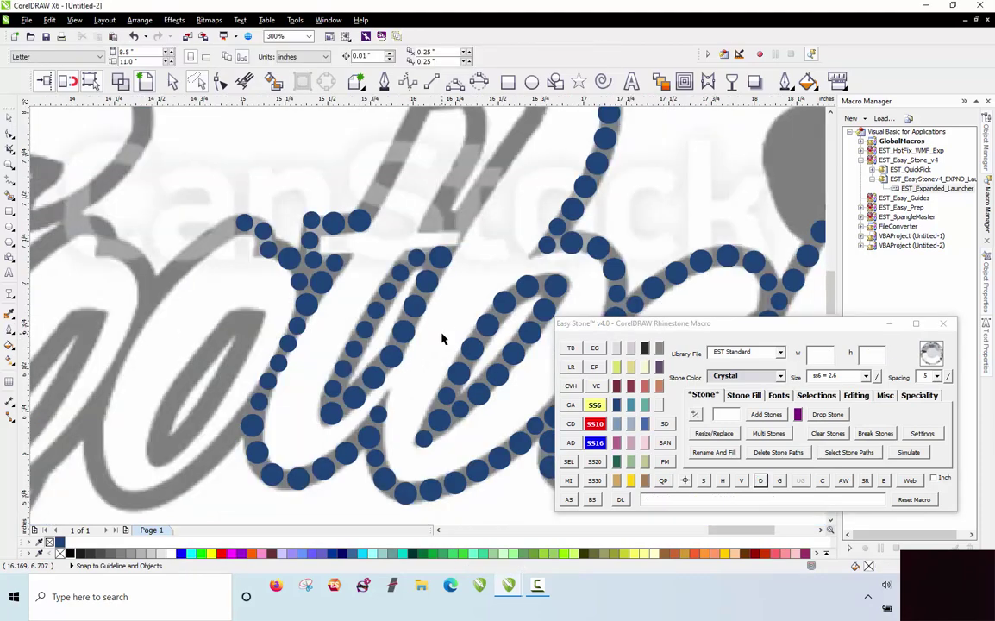
Copy three ss10 stones down the left side of the script b's ascender from its upper-left corner.
{"action": "scroll", "coordinate": [352, 326], "scroll_direction": "down", "scroll_amount": 2}
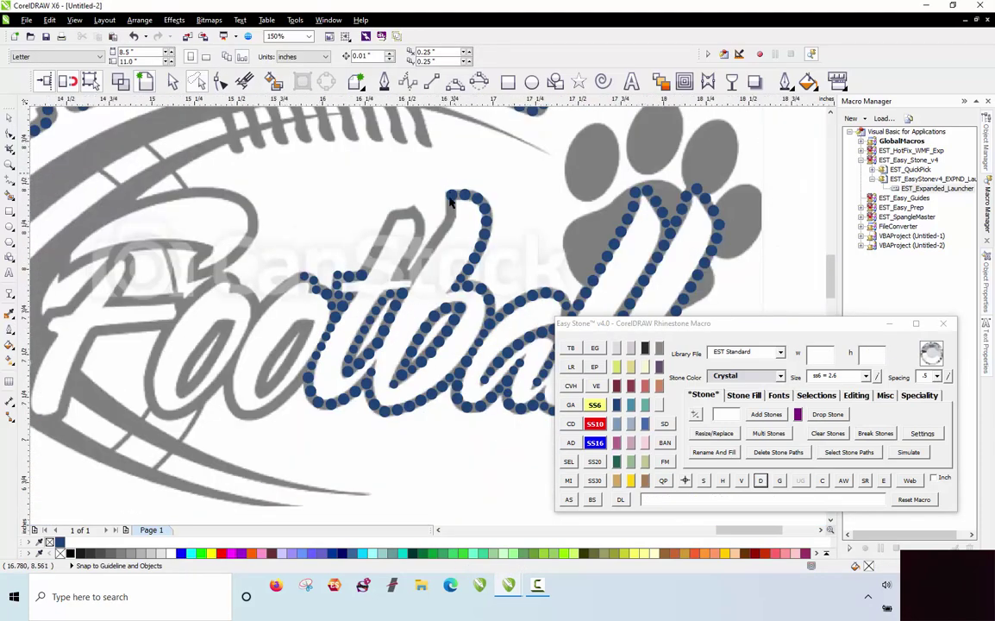
{"action": "scroll", "coordinate": [459, 223], "scroll_direction": "up", "scroll_amount": 3}
{"action": "mouse_move", "coordinate": [434, 248]}
{"action": "left_mouse_down"}
{"action": "mouse_move", "coordinate": [427, 311]}
{"action": "mouse_move", "coordinate": [390, 360]}
{"action": "left_mouse_up"}
{"action": "key", "text": "space"}
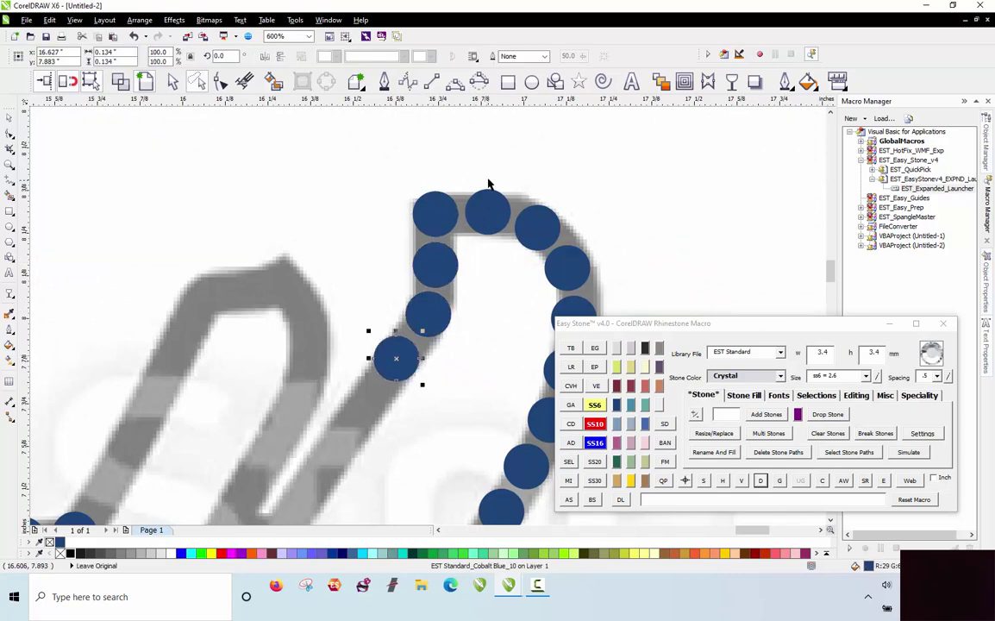
Copy an ss10 stone to the lower end of the b ascender's left side and fill the stretch above with evenly spaced ss10 stones.
{"action": "scroll", "coordinate": [488, 181], "scroll_direction": "down", "scroll_amount": 2}
{"action": "left_click", "coordinate": [467, 269]}
{"action": "scroll", "coordinate": [464, 230], "scroll_direction": "up", "scroll_amount": 1}
{"action": "scroll", "coordinate": [464, 230], "scroll_direction": "up", "scroll_amount": 1}
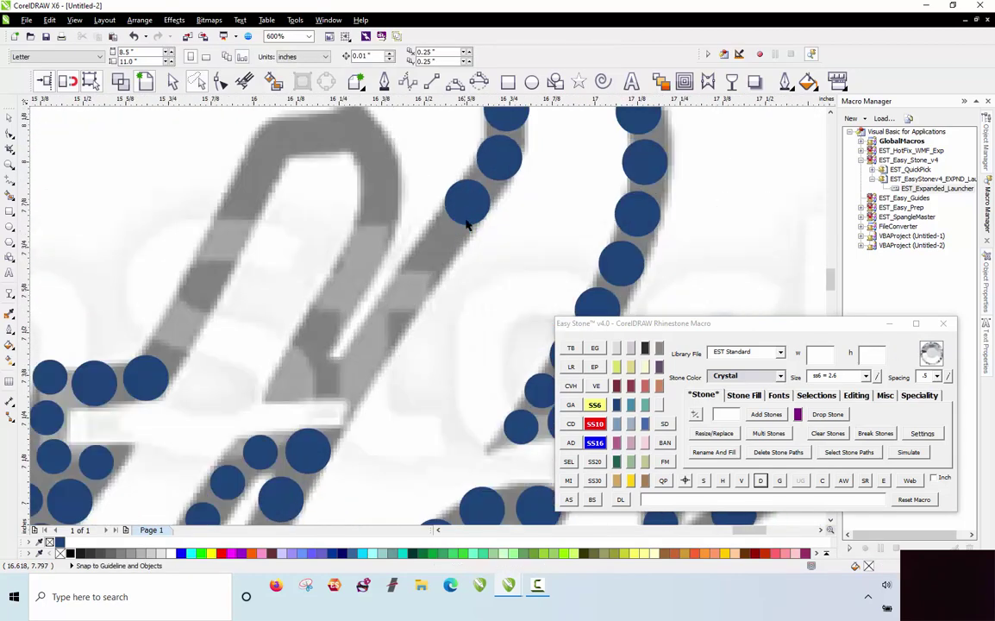
{"action": "left_click_drag", "start_coordinate": [466, 212], "coordinate": [354, 380]}
{"action": "right_click", "coordinate": [353, 371]}
{"action": "left_click", "coordinate": [476, 221], "text": "shift"}
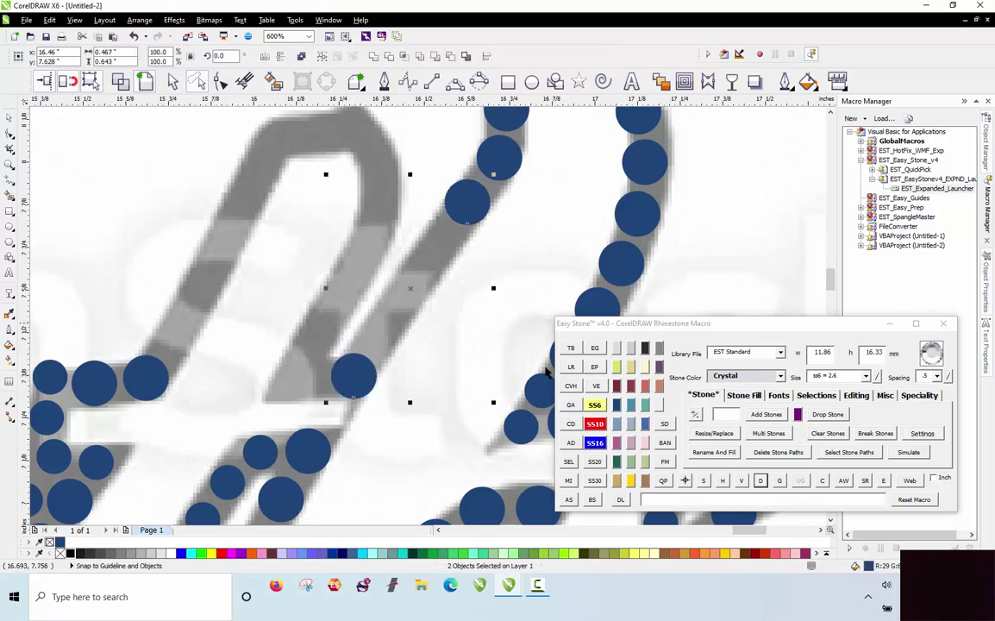
{"action": "left_click", "coordinate": [592, 499]}
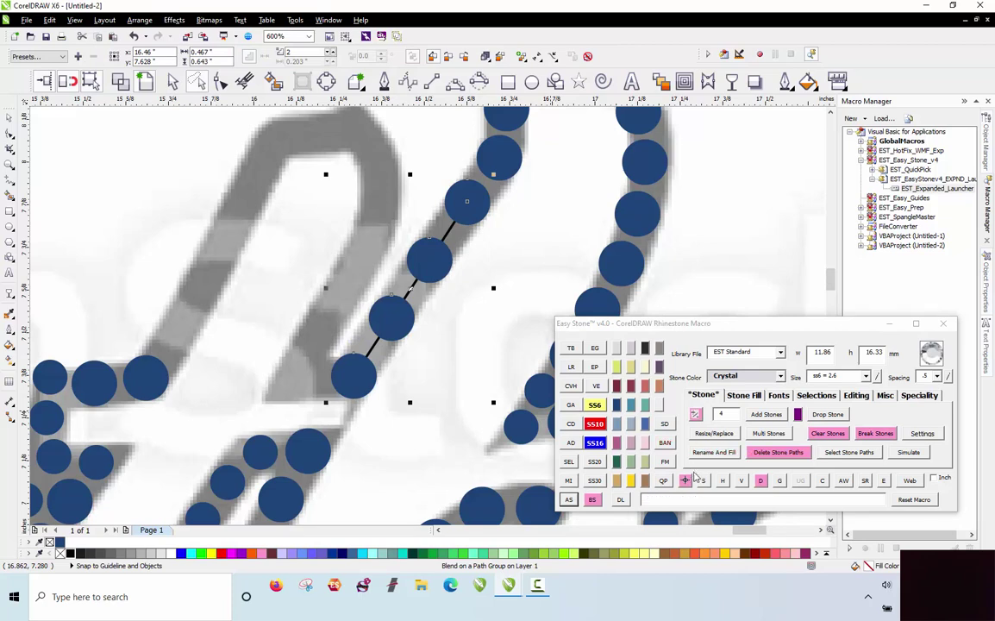
{"action": "left_click", "coordinate": [778, 452]}
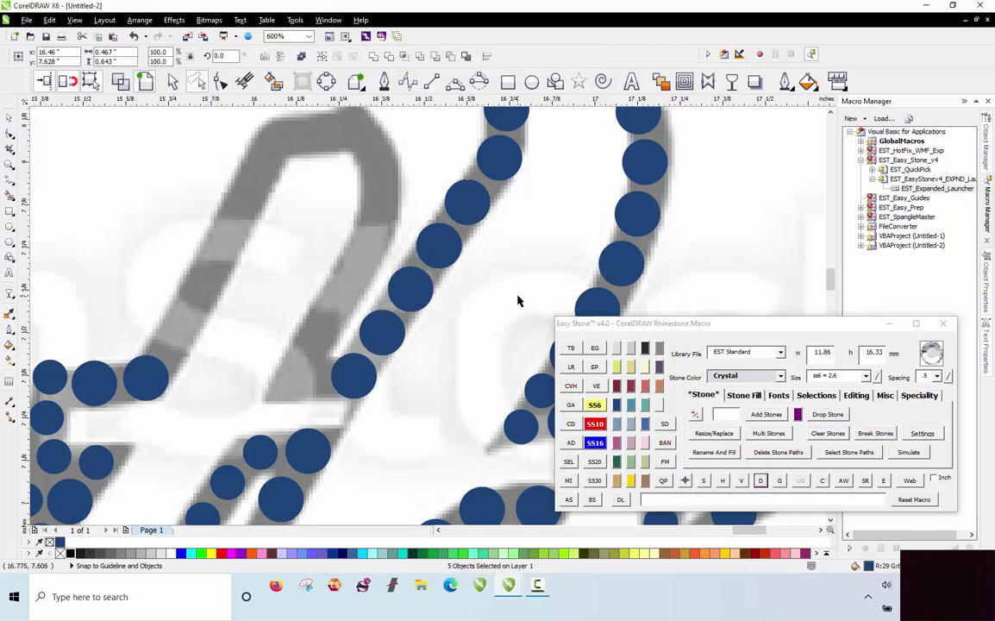
Respace the whole run of stones evenly down the left side of the b's ascender.
{"action": "left_click", "coordinate": [519, 301]}
{"action": "scroll", "coordinate": [393, 342], "scroll_direction": "down", "scroll_amount": 1}
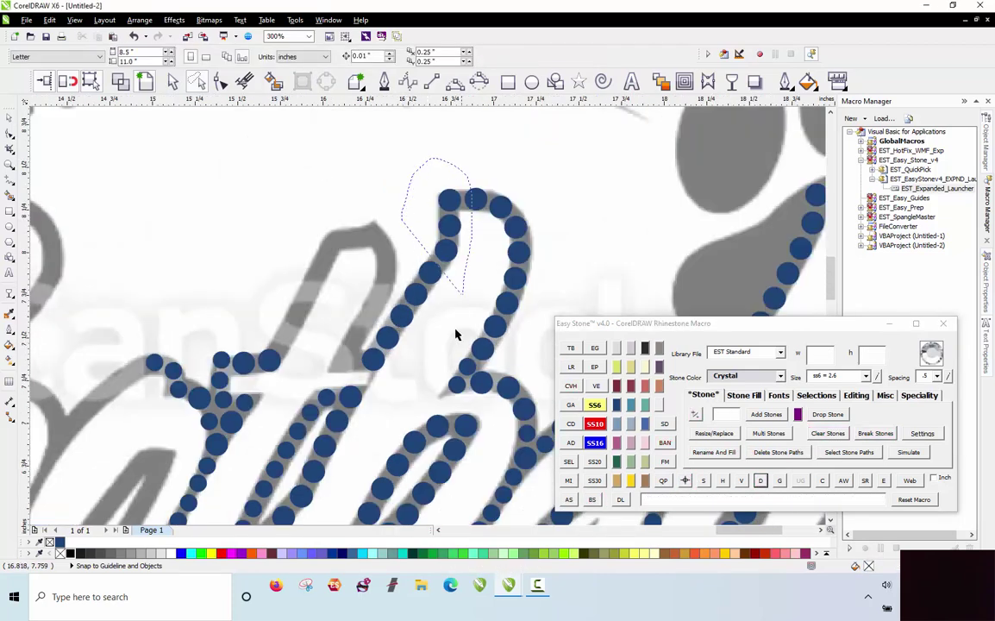
{"action": "left_click_drag", "start_coordinate": [337, 368], "coordinate": [377, 356]}
{"action": "scroll", "coordinate": [377, 359], "scroll_direction": "up", "scroll_amount": 1}
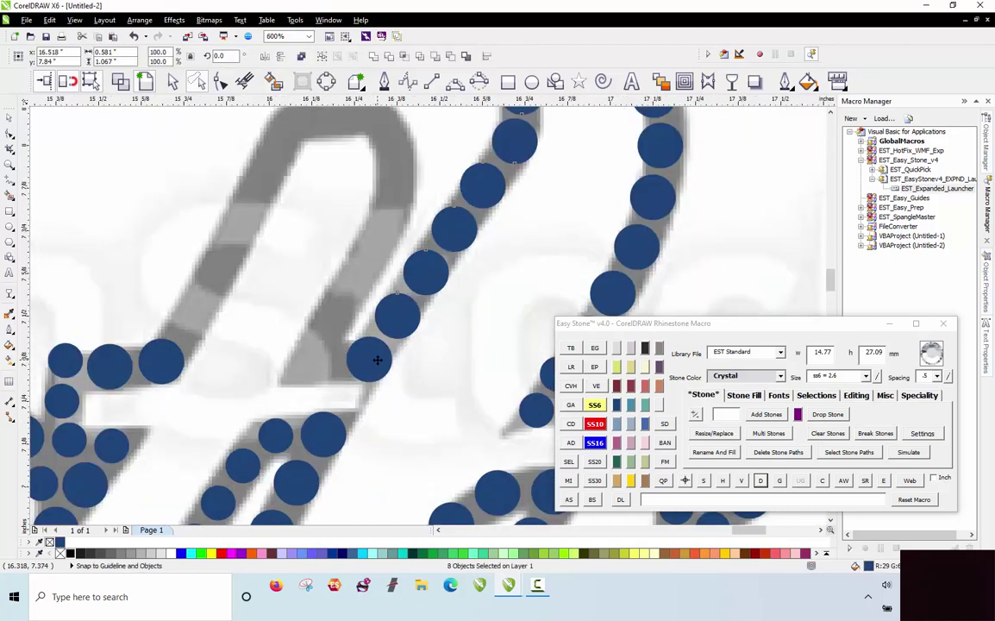
{"action": "left_click", "coordinate": [760, 481]}
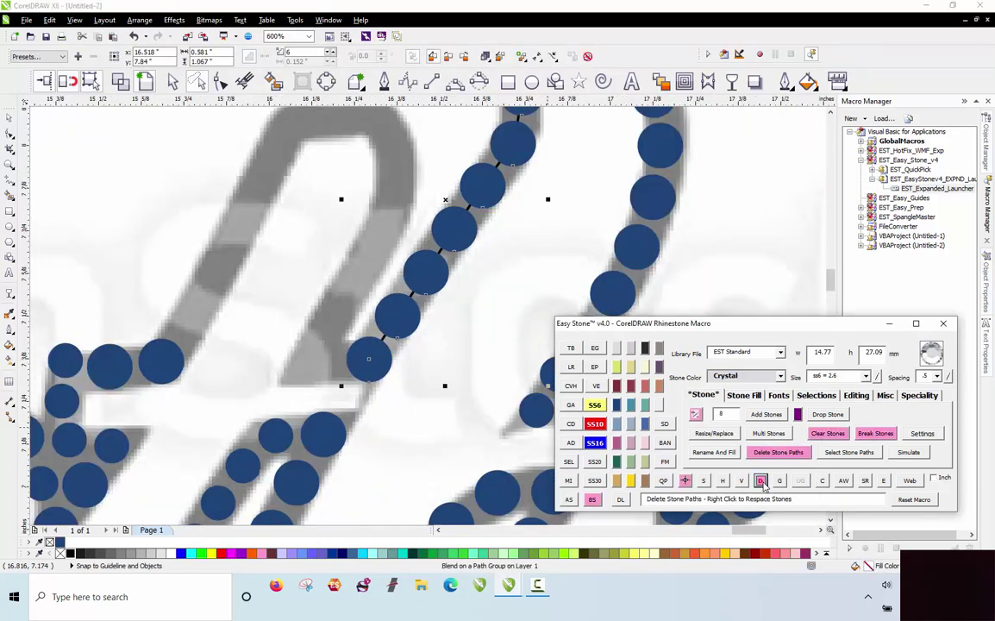
{"action": "left_click", "coordinate": [455, 349]}
Copy an ss10 stone into the lower corner of the t's upper stem, and place an ss6 stone above it.
{"action": "scroll", "coordinate": [350, 356], "scroll_direction": "up", "scroll_amount": 1}
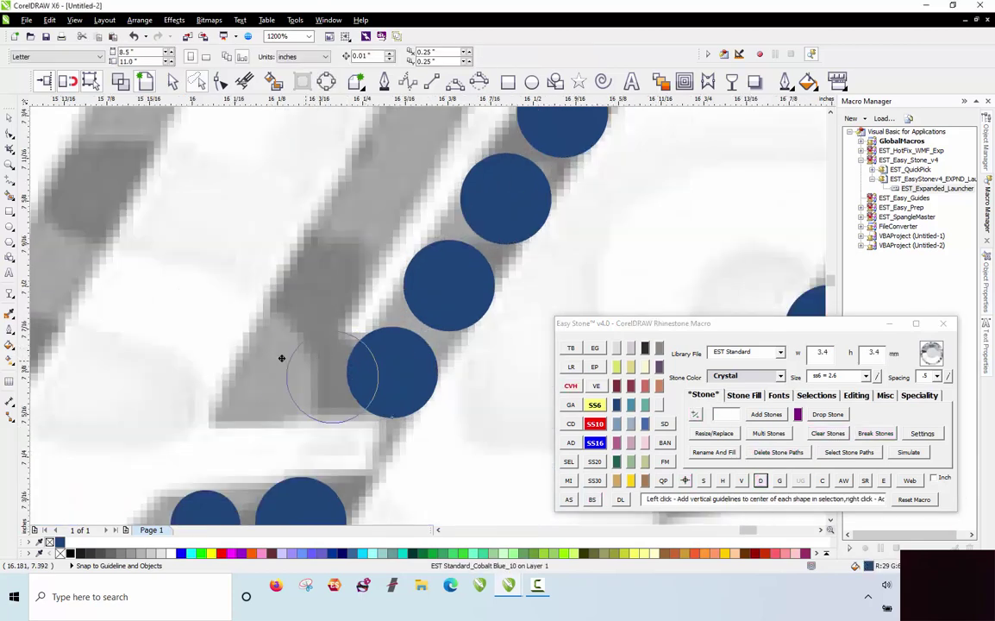
{"action": "left_click", "coordinate": [252, 369]}
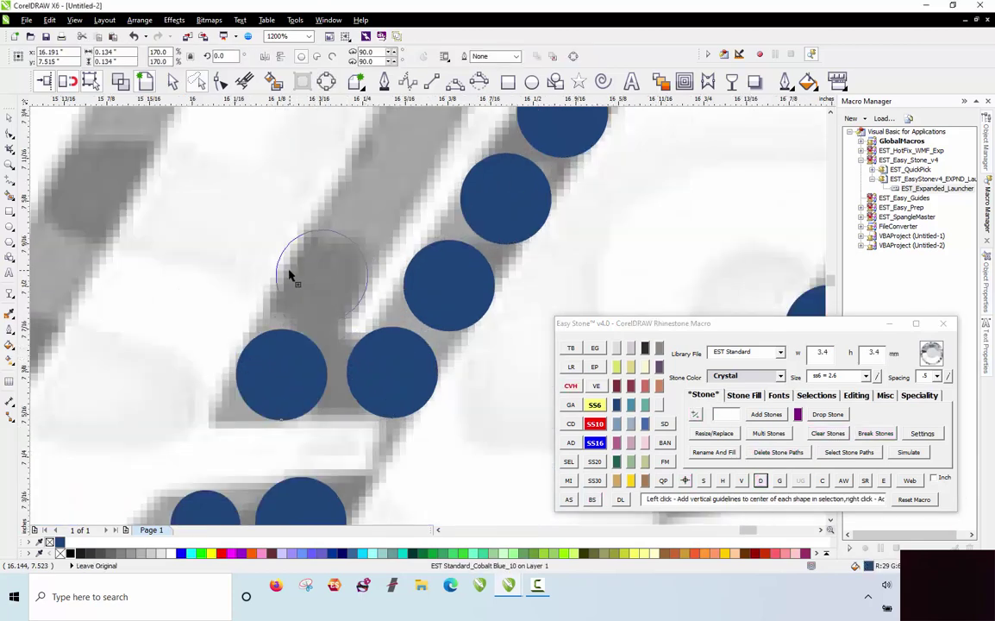
{"action": "left_click", "coordinate": [290, 271]}
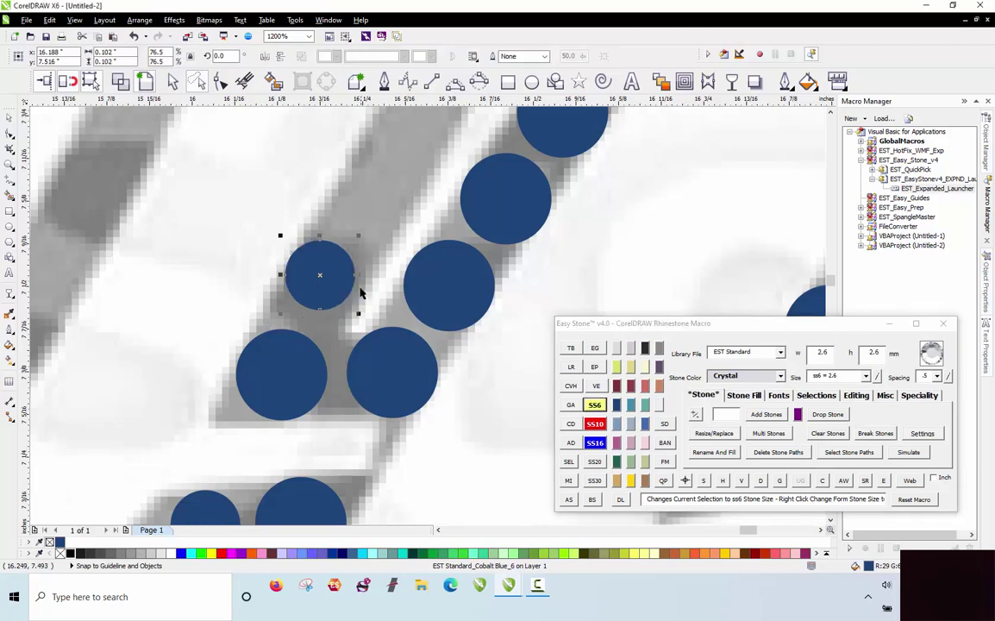
Copy three ss6 stones up the right side of the t's upper stem.
{"action": "left_click_drag", "start_coordinate": [337, 286], "coordinate": [367, 221]}
{"action": "right_click", "coordinate": [363, 223]}
{"action": "scroll", "coordinate": [324, 302], "scroll_direction": "down", "scroll_amount": 1}
{"action": "scroll", "coordinate": [354, 201], "scroll_direction": "up", "scroll_amount": 1}
{"action": "left_click_drag", "start_coordinate": [334, 310], "coordinate": [394, 165]}
{"action": "right_click", "coordinate": [373, 239]}
{"action": "right_click", "coordinate": [389, 192]}
{"action": "scroll", "coordinate": [390, 259], "scroll_direction": "down", "scroll_amount": 1}
{"action": "left_click", "coordinate": [346, 227]}
{"action": "scroll", "coordinate": [393, 300], "scroll_direction": "down", "scroll_amount": 1}
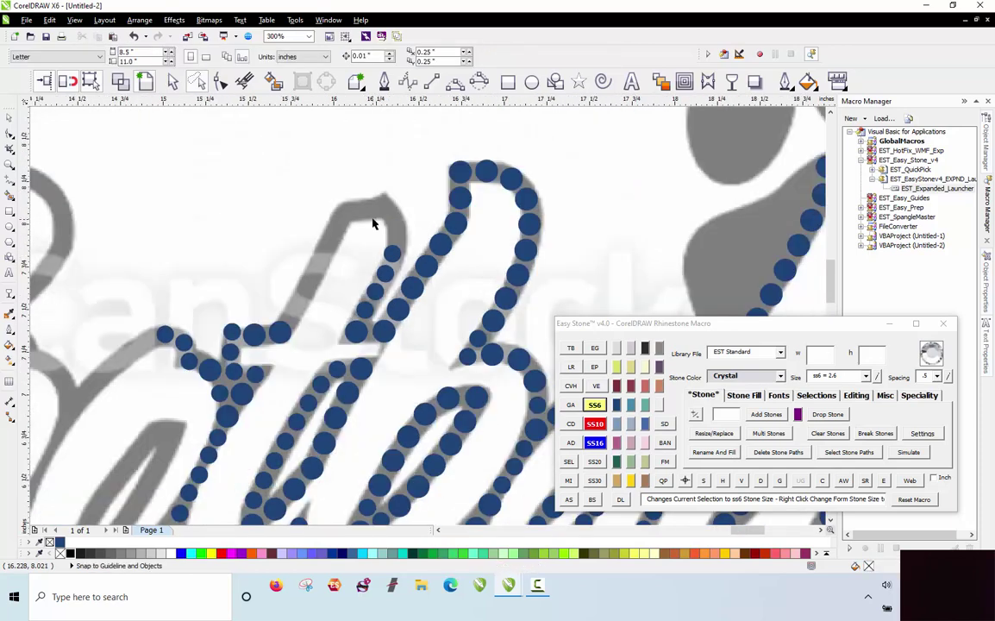
Place an ss10 stone above the ss6 run and copy ss10 stones around the top of the t's stem to its left shoulder.
{"action": "scroll", "coordinate": [374, 222], "scroll_direction": "up", "scroll_amount": 1}
{"action": "left_click", "coordinate": [429, 244]}
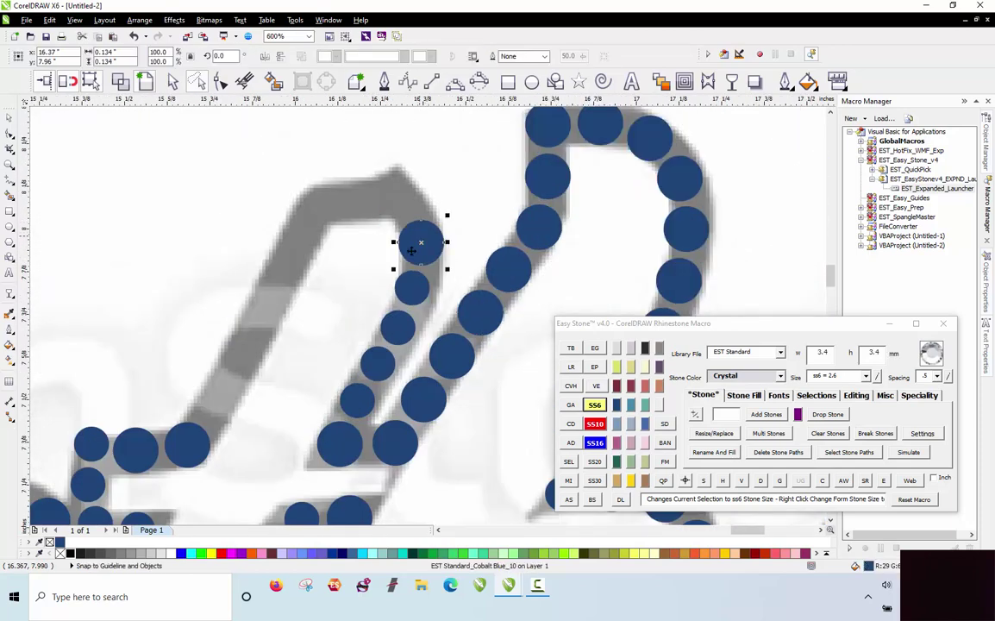
{"action": "scroll", "coordinate": [400, 189], "scroll_direction": "up", "scroll_amount": 1}
{"action": "left_click_drag", "start_coordinate": [430, 274], "coordinate": [407, 225]}
{"action": "left_click_drag", "start_coordinate": [406, 224], "coordinate": [213, 289]}
{"action": "scroll", "coordinate": [411, 212], "scroll_direction": "down", "scroll_amount": 2}
{"action": "scroll", "coordinate": [389, 215], "scroll_direction": "down", "scroll_amount": 3}
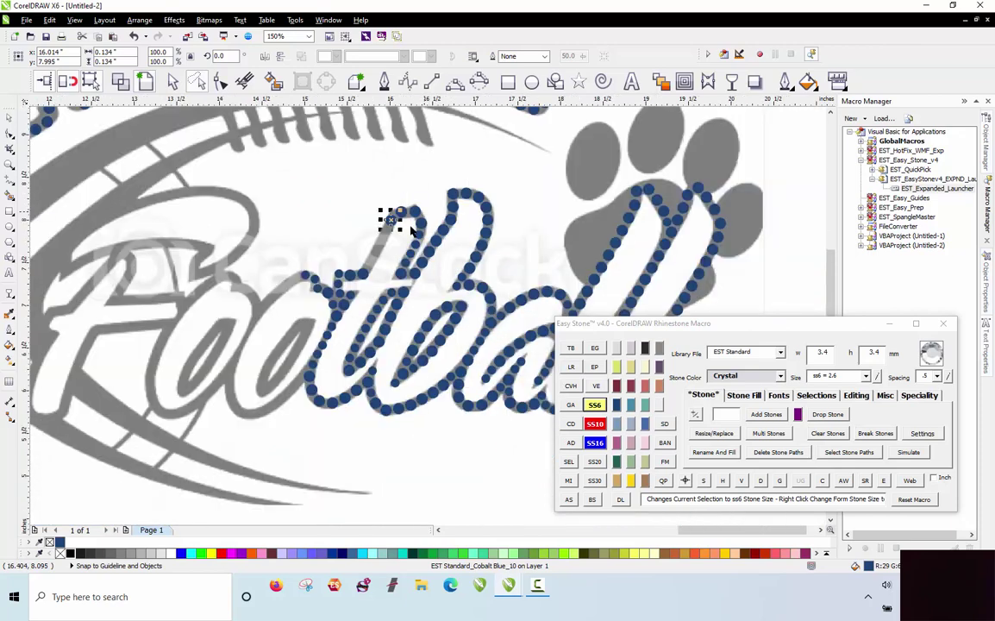
Copy ss10 stones down the left side of the t's upper stem toward the crossbar.
{"action": "scroll", "coordinate": [373, 236], "scroll_direction": "up", "scroll_amount": 2}
{"action": "left_click_drag", "start_coordinate": [430, 192], "coordinate": [338, 397]}
{"action": "key", "text": "space"}
{"action": "key", "text": "space"}
{"action": "key", "text": "space"}
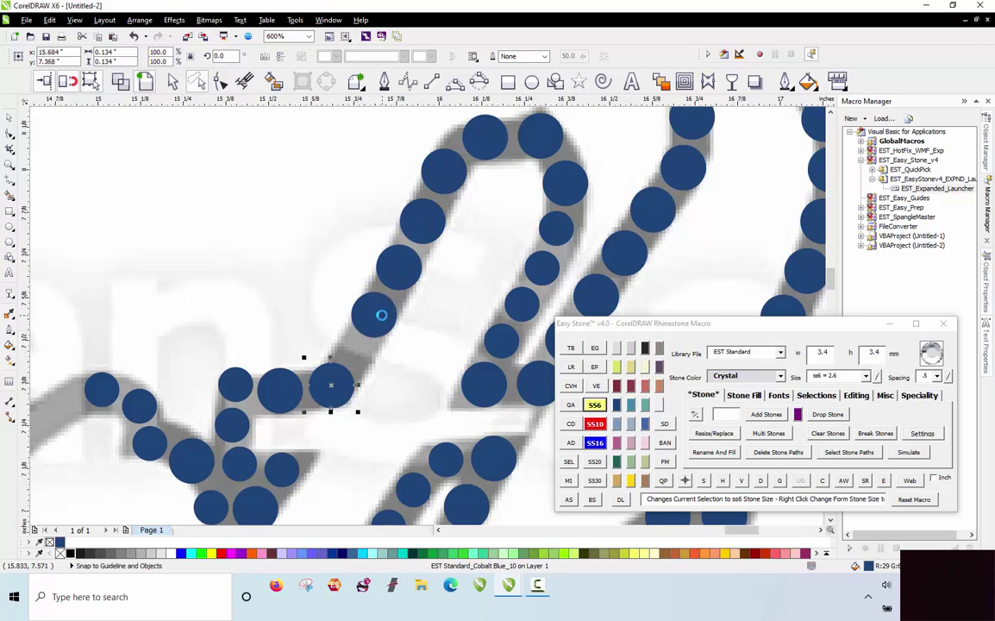
Select the stones around the t's upper stem, from the crossbar to the lower right corner, and respace them evenly.
{"action": "left_click", "coordinate": [409, 268], "text": "shift"}
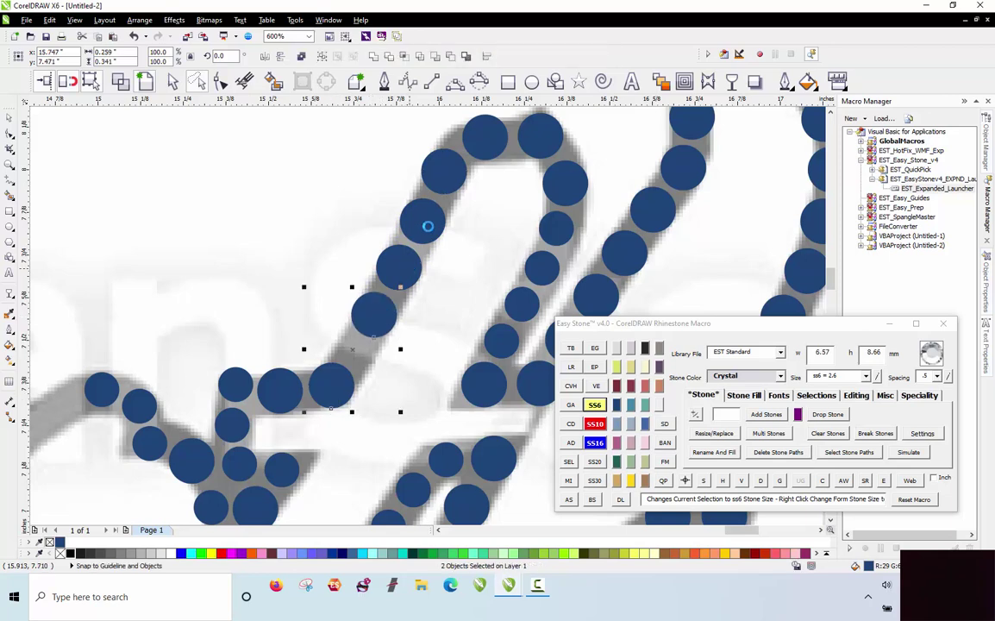
{"action": "left_click", "coordinate": [430, 227], "text": "shift"}
{"action": "left_click", "coordinate": [446, 173], "text": "shift"}
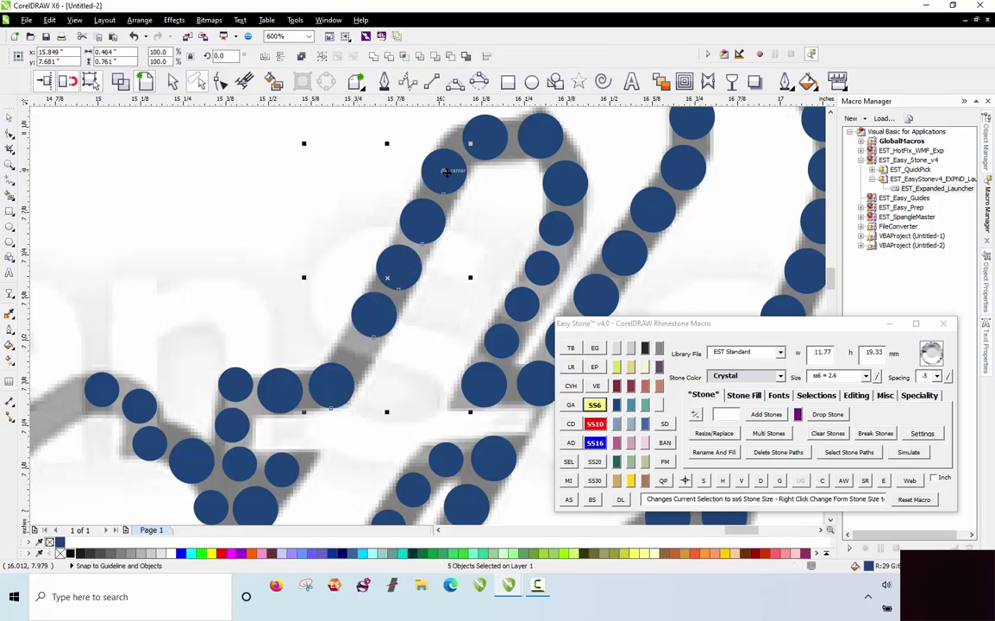
{"action": "left_click", "coordinate": [495, 148], "text": "shift"}
{"action": "left_click", "coordinate": [545, 134], "text": "shift"}
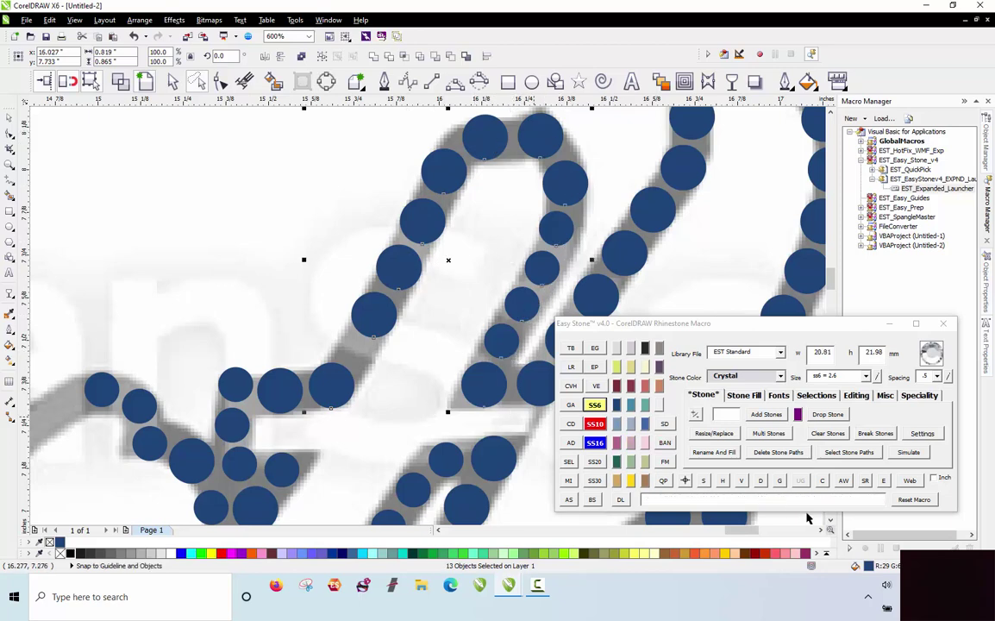
{"action": "right_click", "coordinate": [760, 480]}
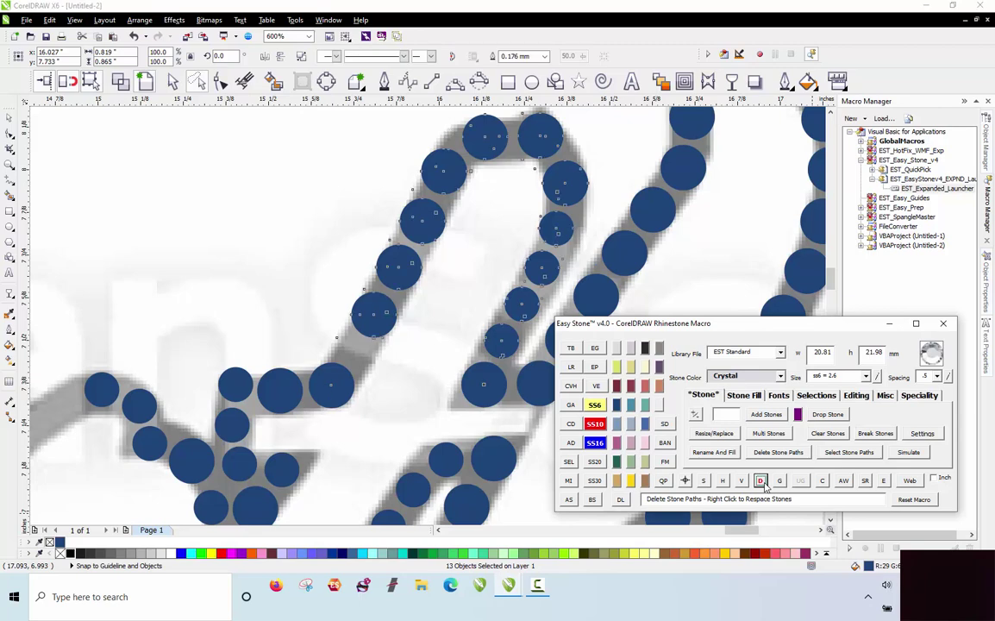
{"action": "scroll", "coordinate": [358, 204], "scroll_direction": "down", "scroll_amount": 2}
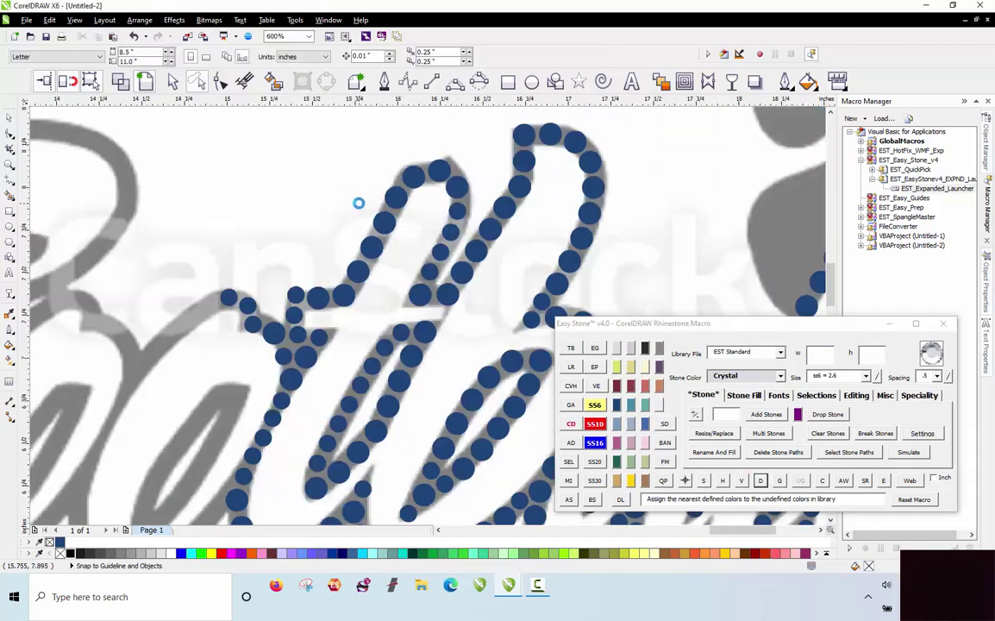
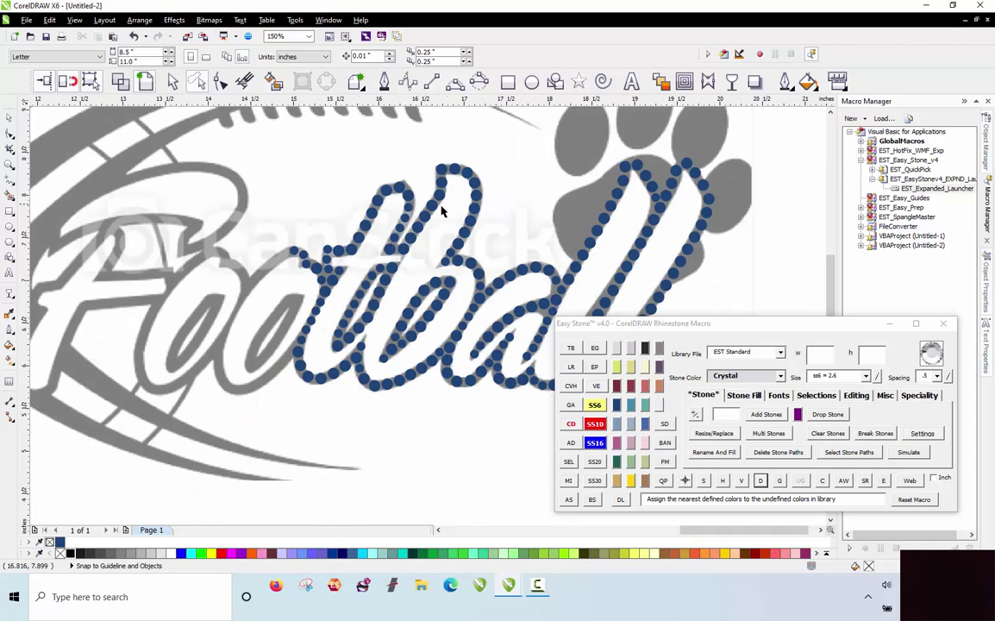
Copy an ss6 stone into the gap at the junction where the script a meets the first l.
{"action": "scroll", "coordinate": [235, 284], "scroll_direction": "down", "scroll_amount": 1}
{"action": "scroll", "coordinate": [401, 283], "scroll_direction": "up", "scroll_amount": 5}
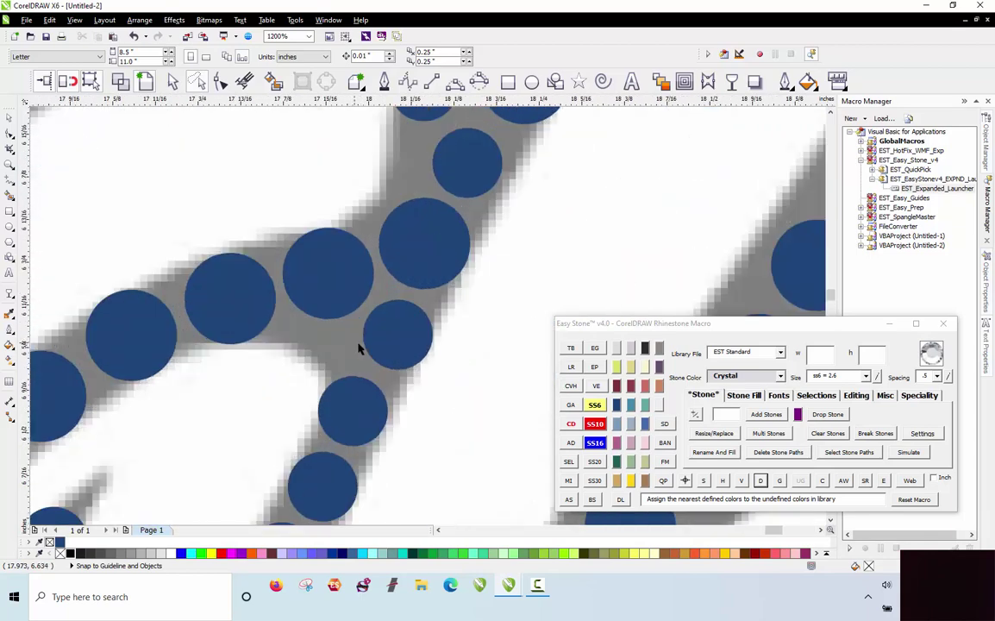
{"action": "left_click_drag", "start_coordinate": [413, 338], "coordinate": [248, 346]}
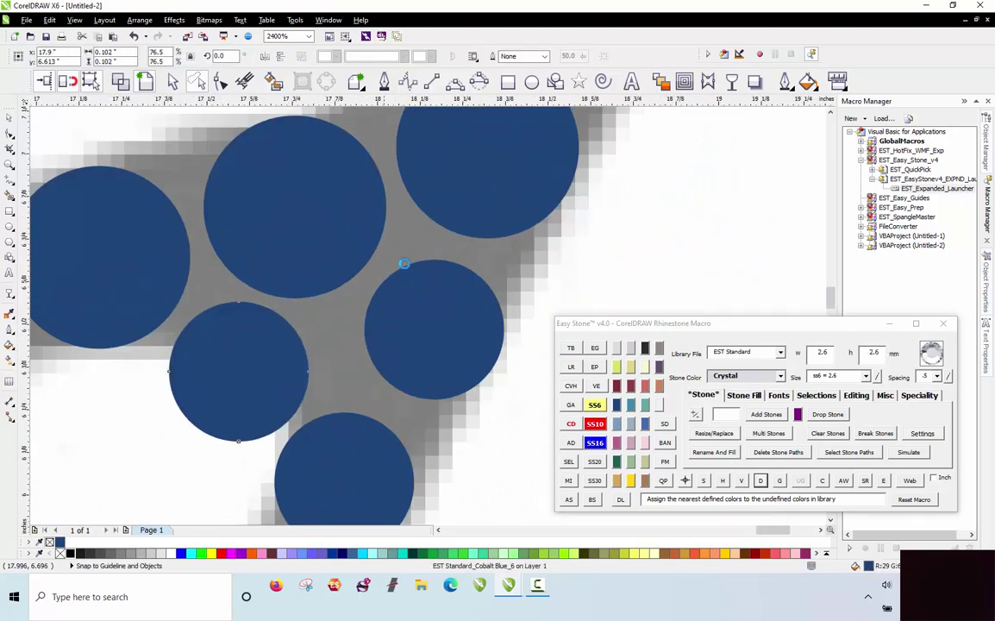
{"action": "scroll", "coordinate": [407, 261], "scroll_direction": "down", "scroll_amount": 4}
{"action": "left_click", "coordinate": [453, 260]}
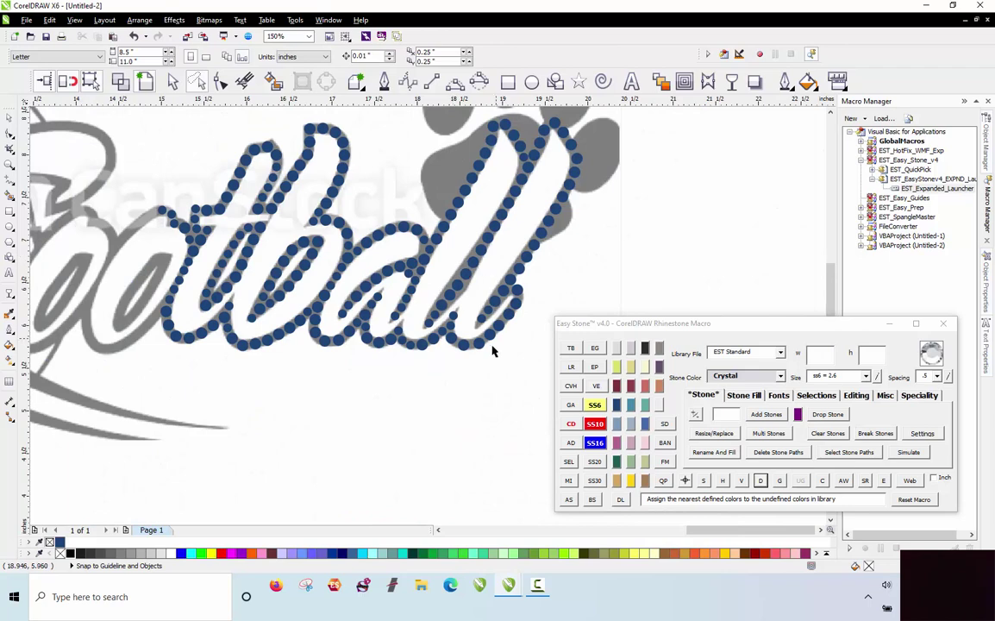
Copy an ss6 stone to the second o's lower right where it meets the t, resize it to ss10 and adjust its position.
{"action": "scroll", "coordinate": [492, 354], "scroll_direction": "down", "scroll_amount": 2}
{"action": "scroll", "coordinate": [323, 323], "scroll_direction": "up", "scroll_amount": 4}
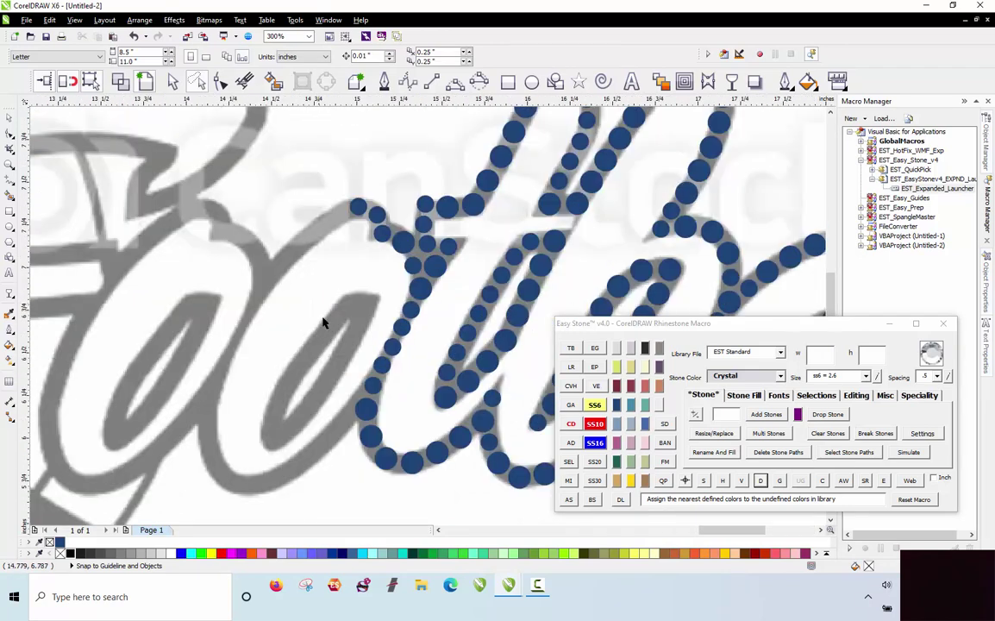
{"action": "scroll", "coordinate": [348, 460], "scroll_direction": "up", "scroll_amount": 1}
{"action": "left_click_drag", "start_coordinate": [401, 310], "coordinate": [344, 379]}
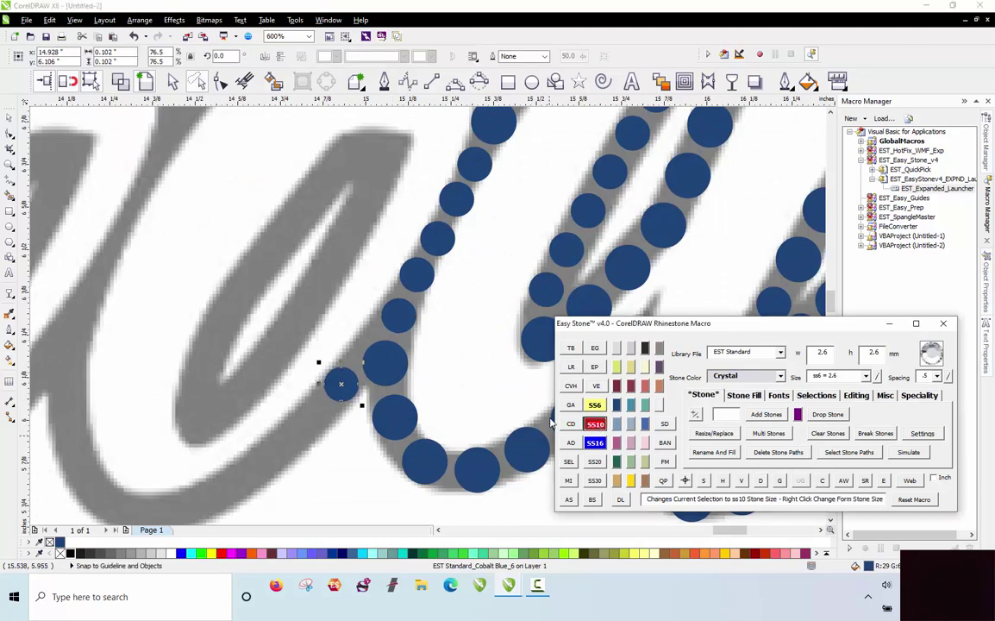
{"action": "left_click", "coordinate": [595, 424]}
{"action": "scroll", "coordinate": [364, 407], "scroll_direction": "up", "scroll_amount": 1}
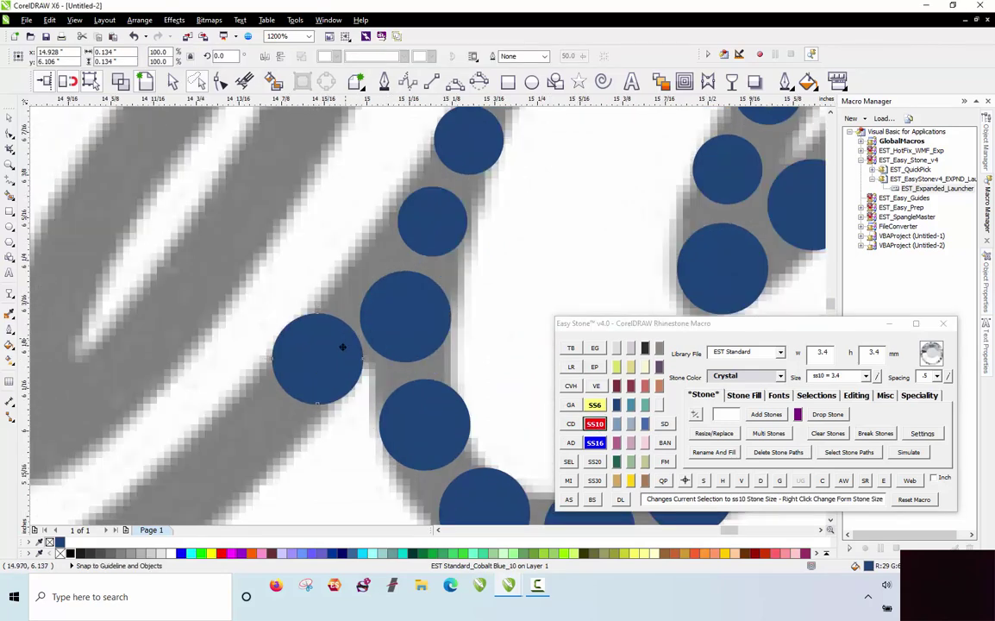
{"action": "left_click_drag", "start_coordinate": [342, 347], "coordinate": [350, 362]}
{"action": "scroll", "coordinate": [418, 323], "scroll_direction": "down", "scroll_amount": 2}
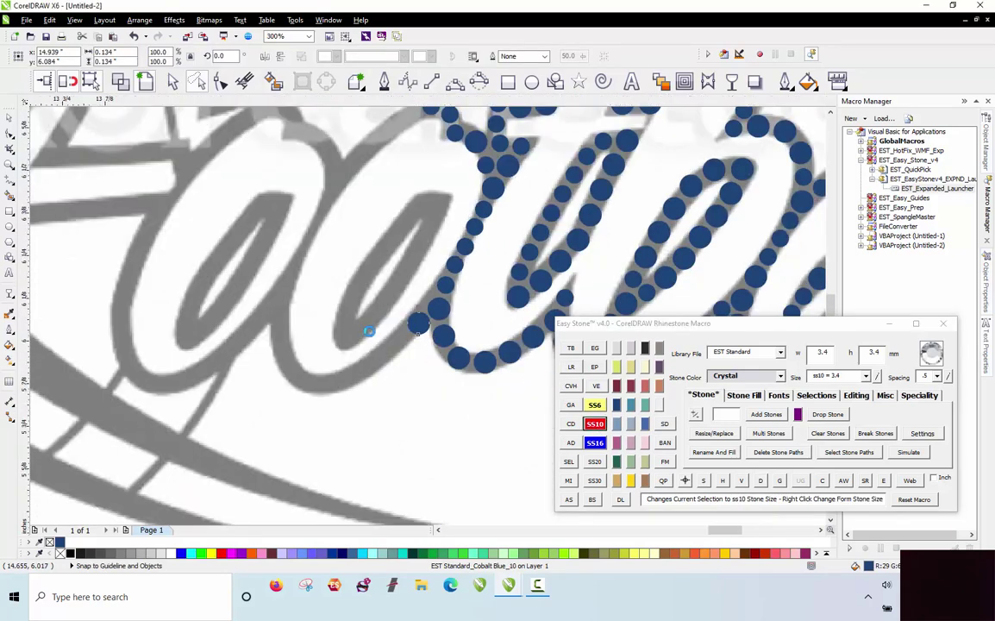
Copy two ss6 stones onto the second o's lower left side, just above its junction with the first o.
{"action": "scroll", "coordinate": [368, 331], "scroll_direction": "up", "scroll_amount": 1}
{"action": "left_click", "coordinate": [523, 248]}
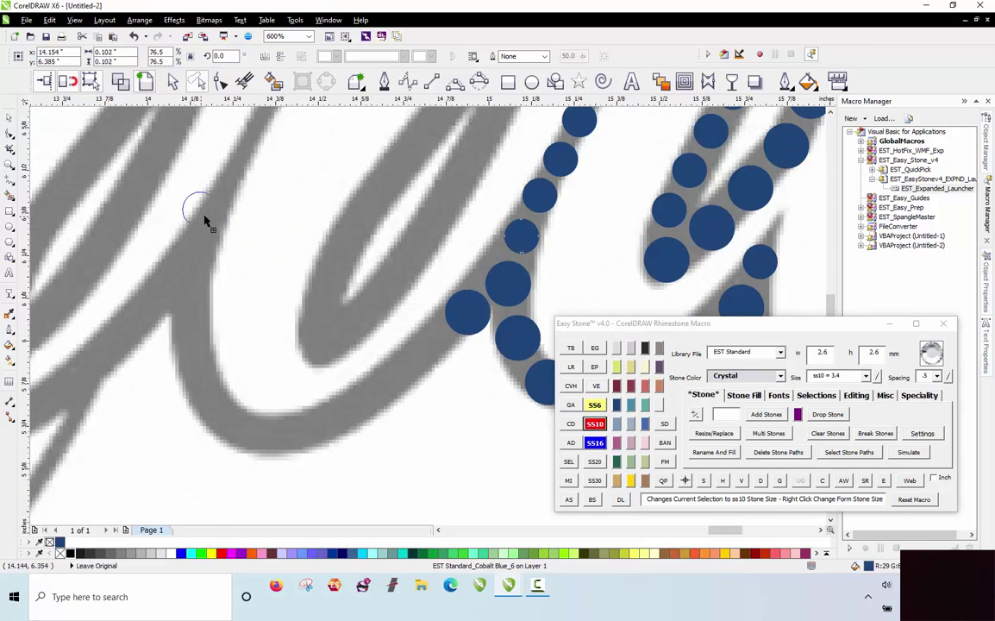
{"action": "left_click_drag", "start_coordinate": [218, 220], "coordinate": [185, 285]}
{"action": "scroll", "coordinate": [213, 217], "scroll_direction": "up", "scroll_amount": 1}
{"action": "scroll", "coordinate": [216, 259], "scroll_direction": "down", "scroll_amount": 1}
{"action": "left_click", "coordinate": [423, 340]}
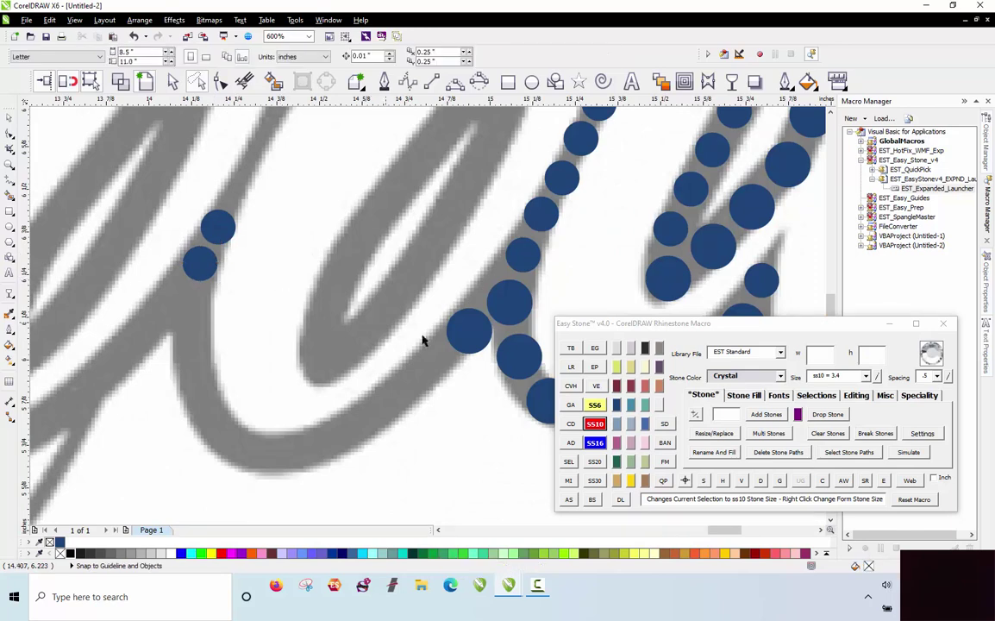
Copy ss10 stones down the second o's left side and around its bottom curve to the stone beside the t.
{"action": "left_click_drag", "start_coordinate": [460, 336], "coordinate": [228, 369]}
{"action": "scroll", "coordinate": [188, 284], "scroll_direction": "up", "scroll_amount": 1}
{"action": "scroll", "coordinate": [205, 310], "scroll_direction": "down", "scroll_amount": 1}
{"action": "right_click", "coordinate": [216, 320]}
{"action": "right_click", "coordinate": [232, 373]}
{"action": "right_click", "coordinate": [255, 418]}
{"action": "left_click_drag", "start_coordinate": [229, 369], "coordinate": [369, 405]}
{"action": "right_click", "coordinate": [263, 418]}
{"action": "right_click", "coordinate": [313, 421]}
{"action": "scroll", "coordinate": [450, 336], "scroll_direction": "up", "scroll_amount": 1}
{"action": "right_click", "coordinate": [370, 404]}
{"action": "left_click_drag", "start_coordinate": [369, 404], "coordinate": [271, 476]}
{"action": "right_click", "coordinate": [271, 476]}
{"action": "scroll", "coordinate": [299, 346], "scroll_direction": "down", "scroll_amount": 2}
{"action": "key", "text": "Escape"}
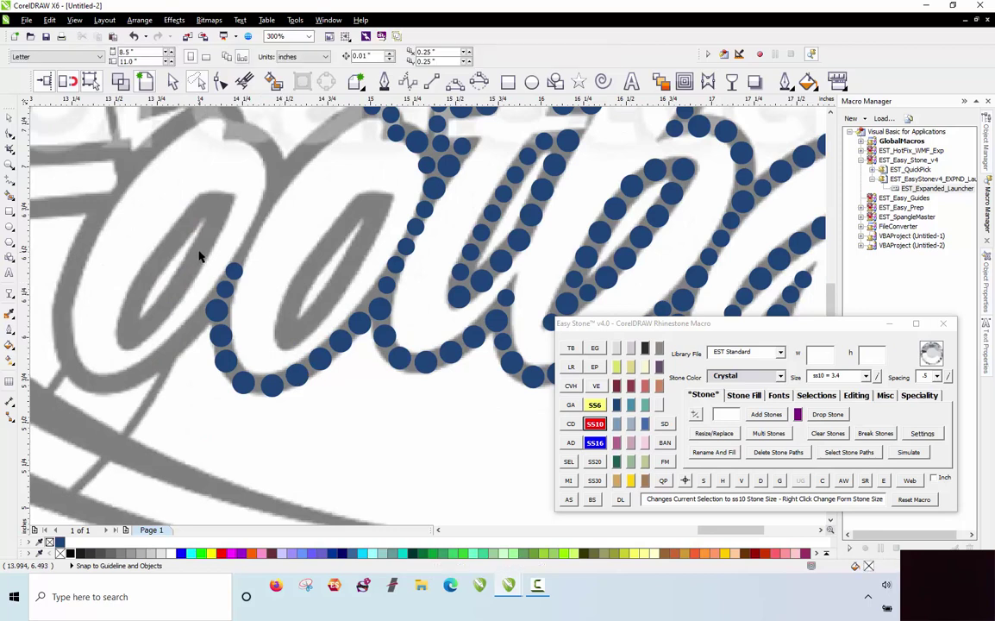
Select the stones around the second o's bottom curve, from the ss6 pair to the t, and respace them evenly.
{"action": "left_click_drag", "start_coordinate": [241, 465], "coordinate": [250, 458]}
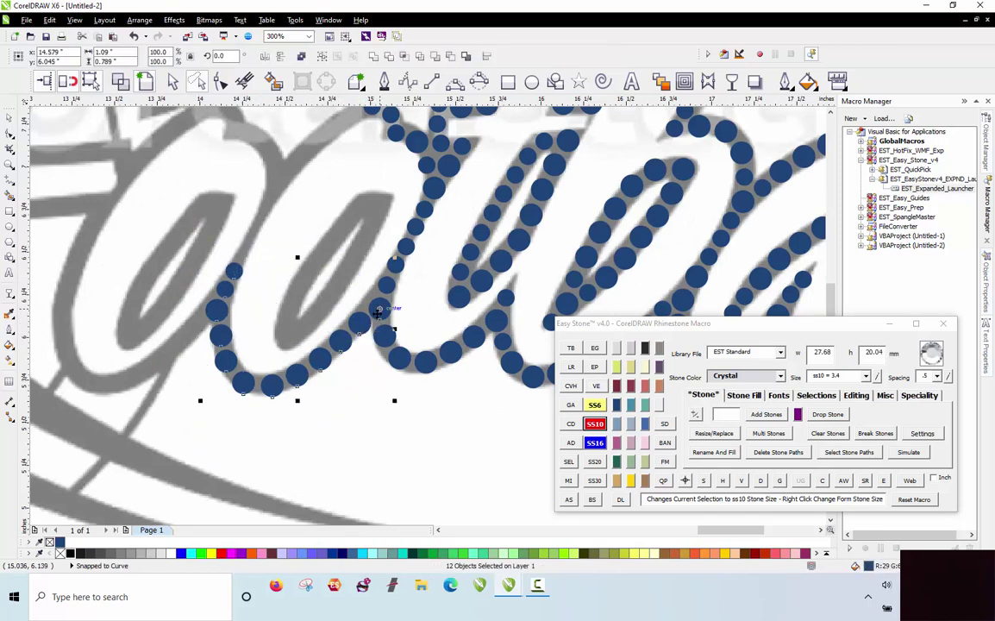
{"action": "left_click", "coordinate": [761, 480]}
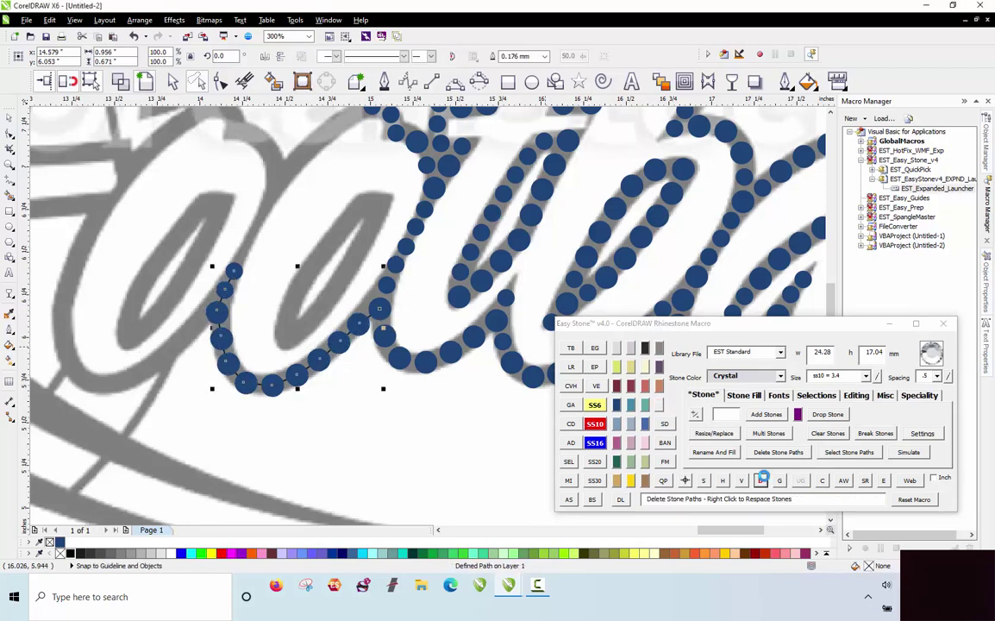
{"action": "left_click", "coordinate": [337, 415]}
{"action": "scroll", "coordinate": [390, 365], "scroll_direction": "down", "scroll_amount": 2}
Copy an ss10 stone to the first o's lower right, beside its junction with the second o.
{"action": "scroll", "coordinate": [289, 341], "scroll_direction": "up", "scroll_amount": 4}
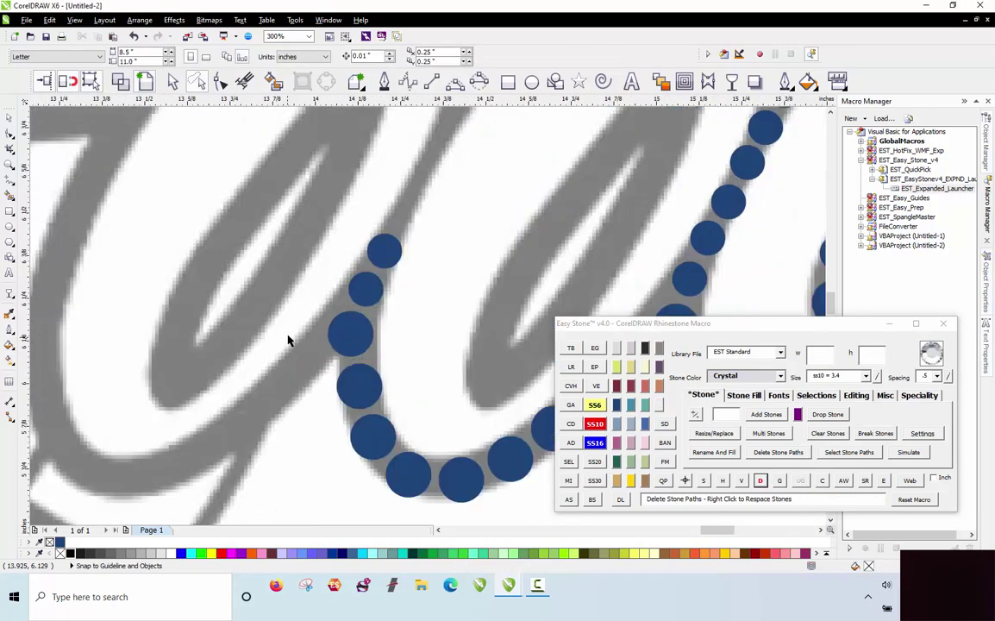
{"action": "scroll", "coordinate": [336, 340], "scroll_direction": "up", "scroll_amount": 1}
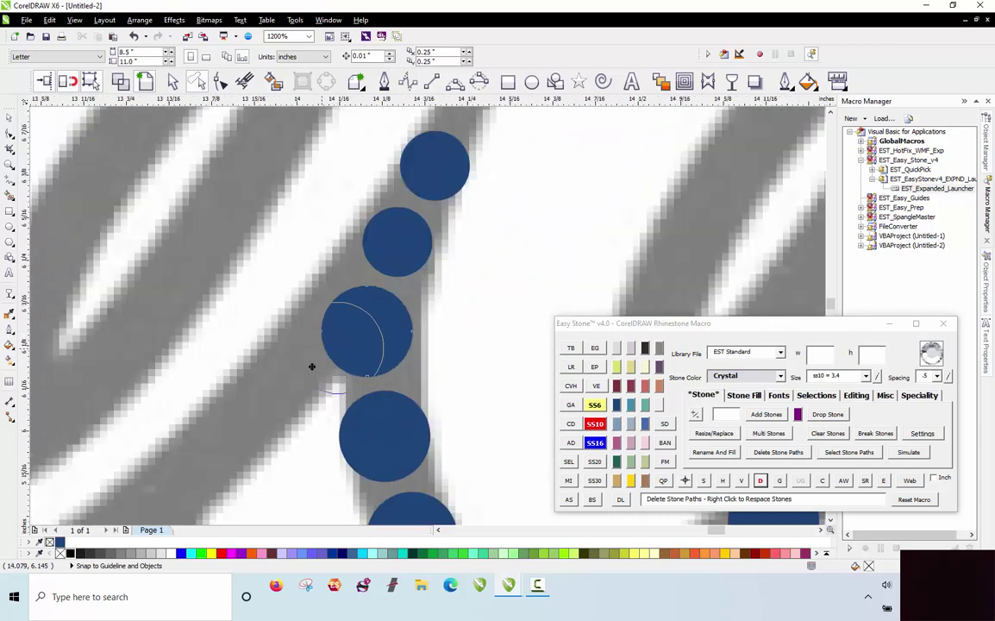
{"action": "left_click_drag", "start_coordinate": [311, 367], "coordinate": [264, 404]}
{"action": "scroll", "coordinate": [449, 264], "scroll_direction": "down", "scroll_amount": 2}
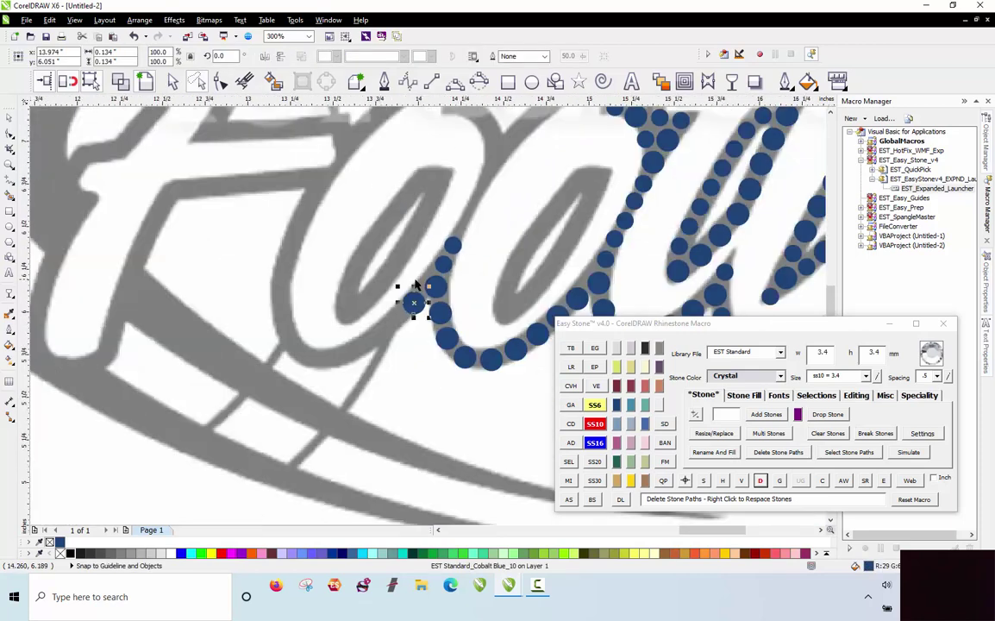
{"action": "scroll", "coordinate": [353, 304], "scroll_direction": "down", "scroll_amount": 2}
{"action": "scroll", "coordinate": [375, 237], "scroll_direction": "up", "scroll_amount": 2}
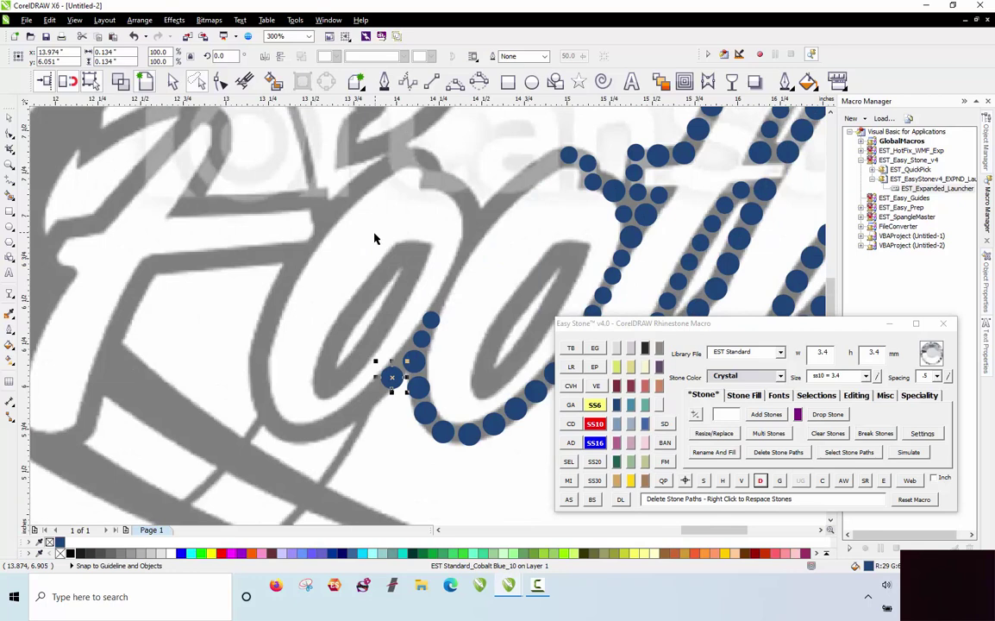
Copy stones over the top of the second o, placing ss10 stones down its upper left slope.
{"action": "scroll", "coordinate": [589, 159], "scroll_direction": "up", "scroll_amount": 2}
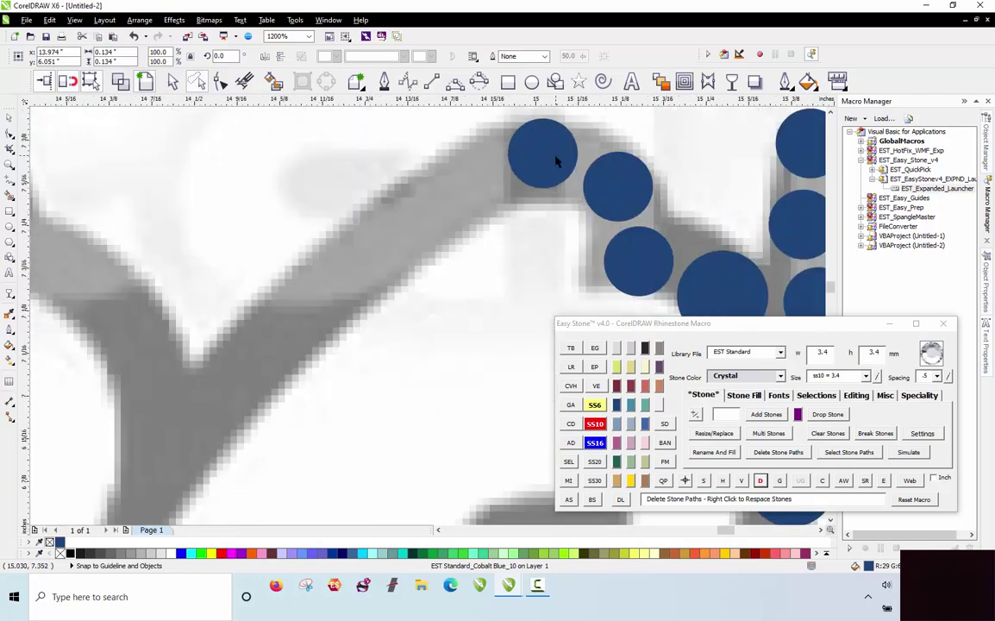
{"action": "left_click_drag", "start_coordinate": [698, 271], "coordinate": [270, 326]}
{"action": "scroll", "coordinate": [317, 258], "scroll_direction": "down", "scroll_amount": 2}
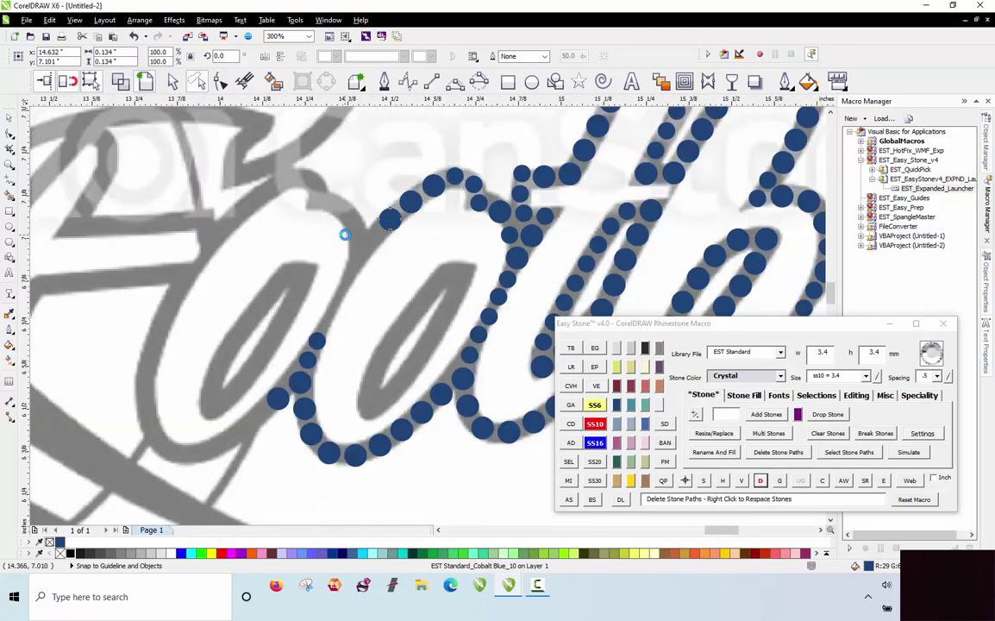
Copy ss6 stones up the second o's left side to the upper junction with the first o.
{"action": "scroll", "coordinate": [344, 231], "scroll_direction": "up", "scroll_amount": 2}
{"action": "scroll", "coordinate": [304, 347], "scroll_direction": "down", "scroll_amount": 2}
{"action": "scroll", "coordinate": [322, 416], "scroll_direction": "up", "scroll_amount": 2}
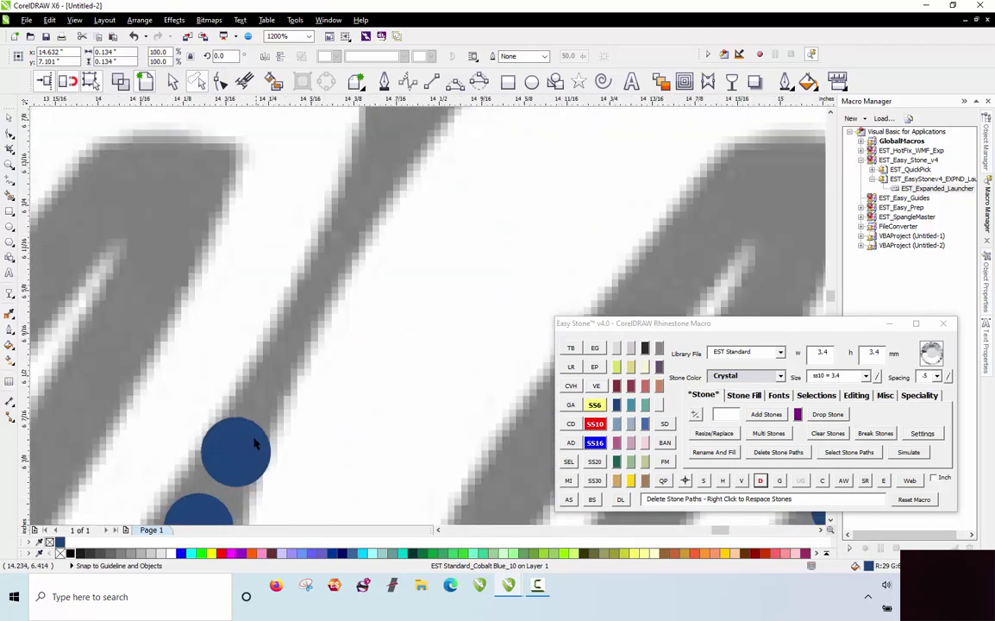
{"action": "mouse_move", "coordinate": [246, 441]}
{"action": "left_mouse_down"}
{"action": "mouse_move", "coordinate": [299, 375]}
{"action": "mouse_move", "coordinate": [290, 368]}
{"action": "mouse_move", "coordinate": [309, 311]}
{"action": "mouse_move", "coordinate": [362, 250]}
{"action": "mouse_move", "coordinate": [402, 142]}
{"action": "left_mouse_up"}
{"action": "scroll", "coordinate": [337, 250], "scroll_direction": "down", "scroll_amount": 2}
{"action": "scroll", "coordinate": [409, 148], "scroll_direction": "up", "scroll_amount": 2}
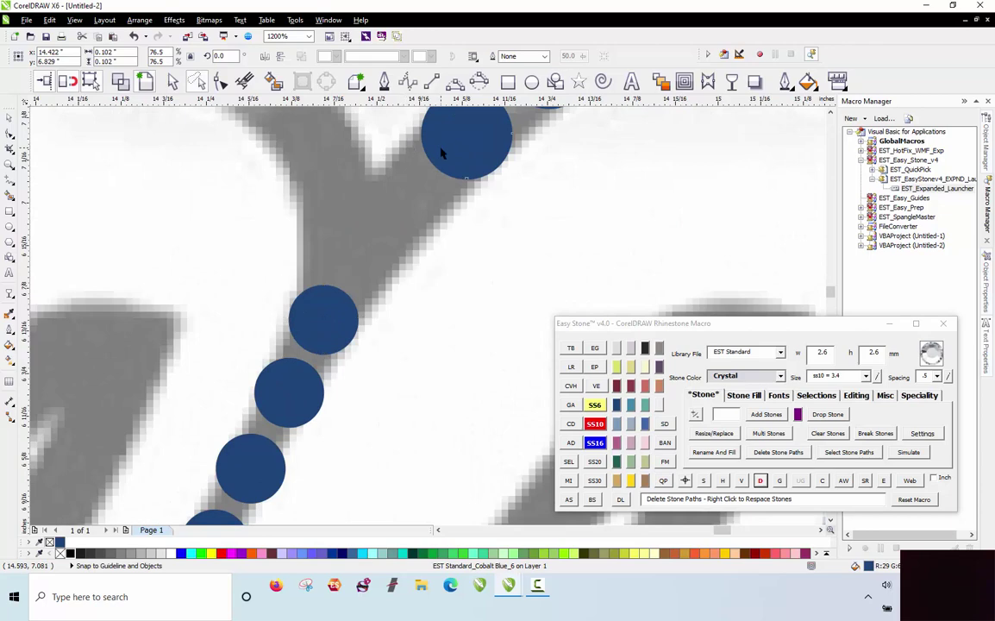
Select the stones along the second o's left side and top, including the ss10 stone at the lower junction, and respace them evenly.
{"action": "scroll", "coordinate": [345, 240], "scroll_direction": "down", "scroll_amount": 4}
{"action": "left_click", "coordinate": [317, 244]}
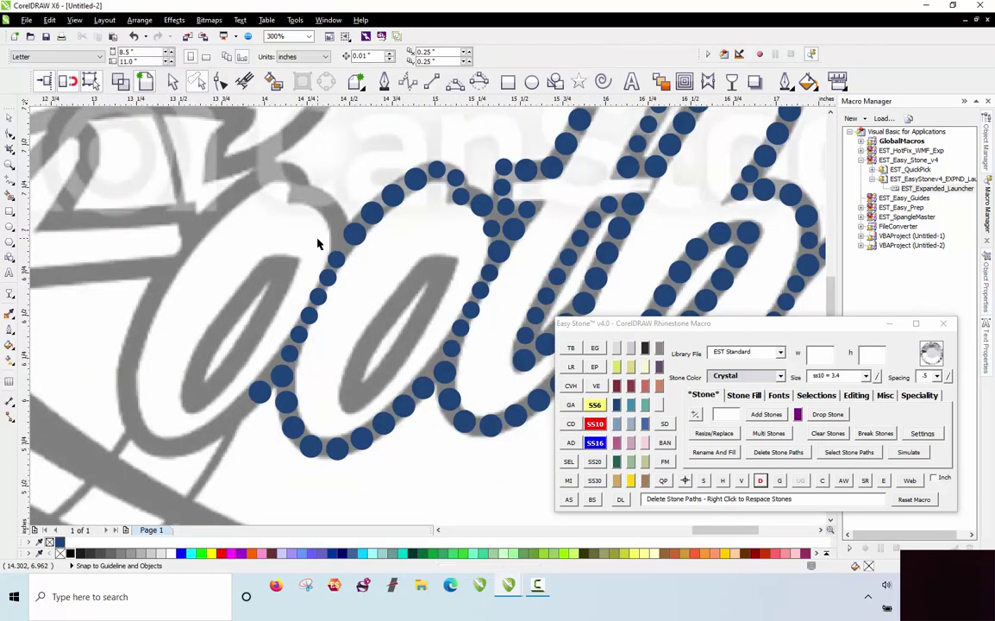
{"action": "mouse_move", "coordinate": [326, 195]}
{"action": "left_mouse_down"}
{"action": "mouse_move", "coordinate": [404, 138]}
{"action": "mouse_move", "coordinate": [455, 140]}
{"action": "left_mouse_up"}
{"action": "left_click_drag", "start_coordinate": [243, 366], "coordinate": [268, 396]}
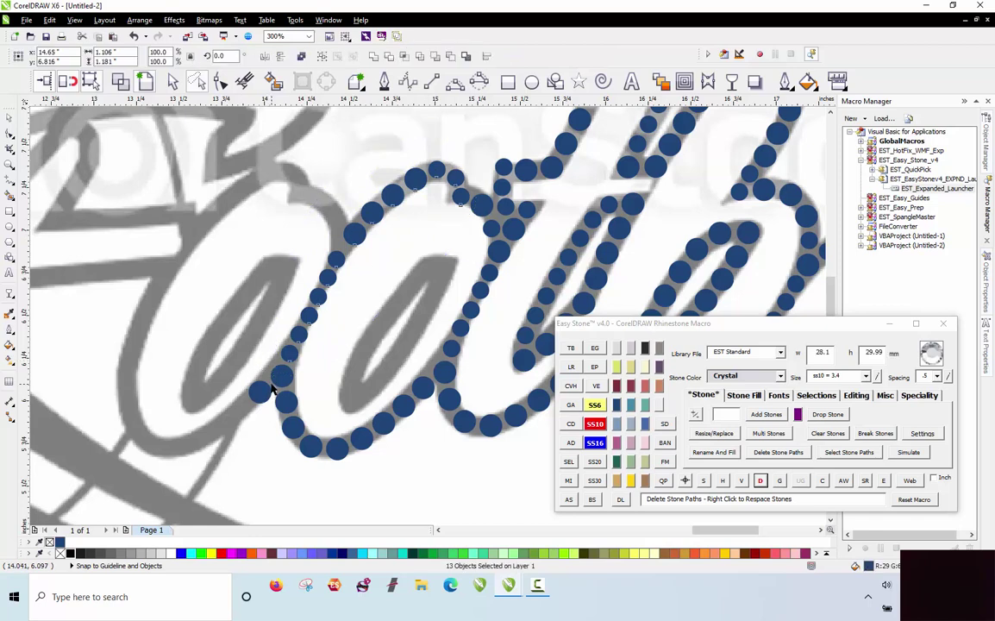
{"action": "left_click", "coordinate": [258, 391], "text": "shift"}
{"action": "left_click", "coordinate": [760, 481]}
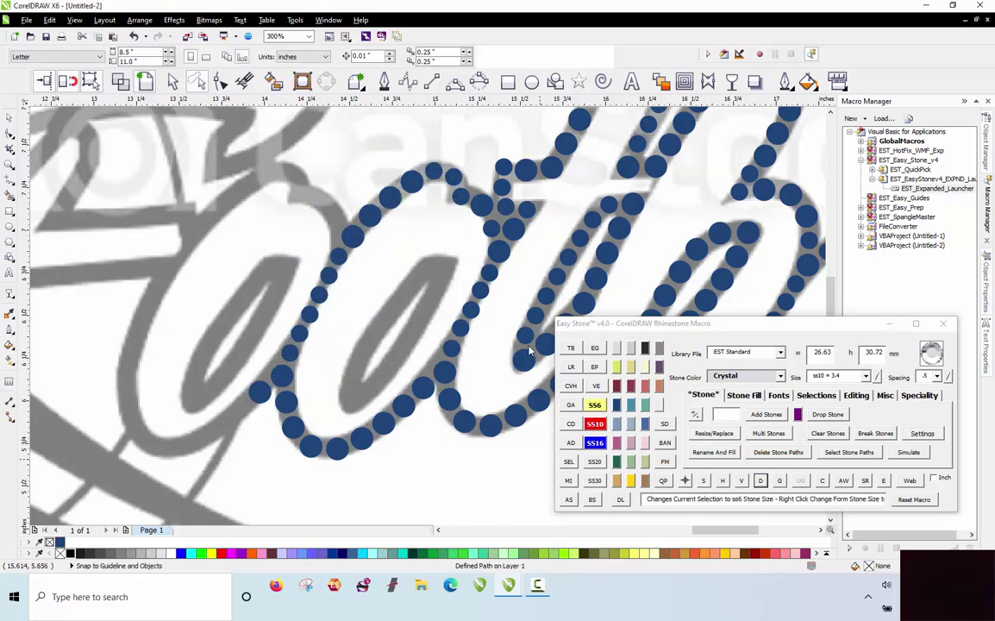
Copy an ss6 stone into the upper junction of the two o's, resize the adjacent ss10 stone to ss6 and reposition both.
{"action": "scroll", "coordinate": [391, 247], "scroll_direction": "up", "scroll_amount": 4}
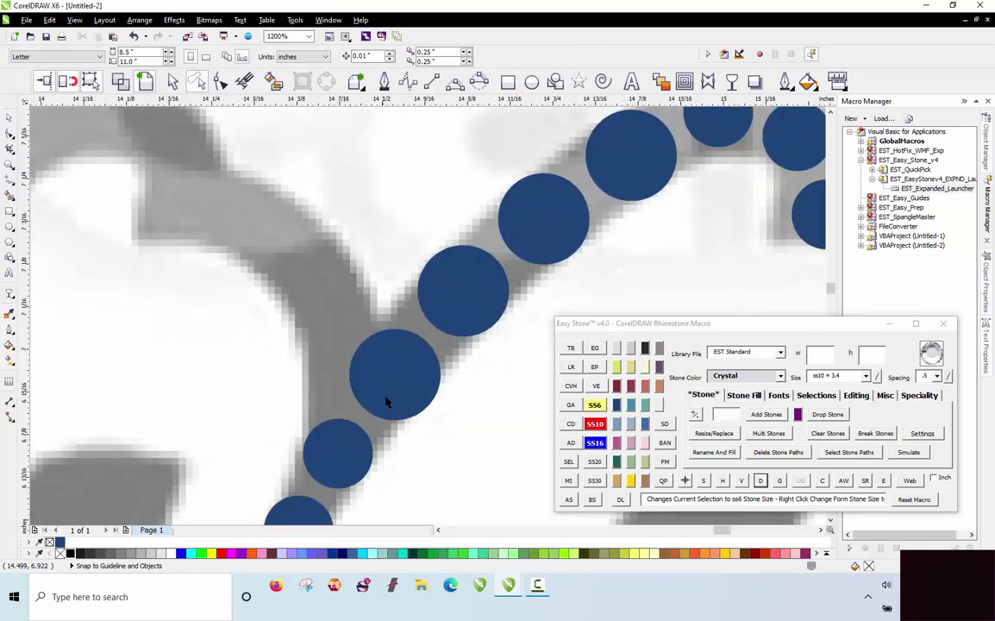
{"action": "left_click", "coordinate": [386, 402]}
{"action": "left_click", "coordinate": [337, 440]}
{"action": "left_click_drag", "start_coordinate": [336, 448], "coordinate": [340, 374]}
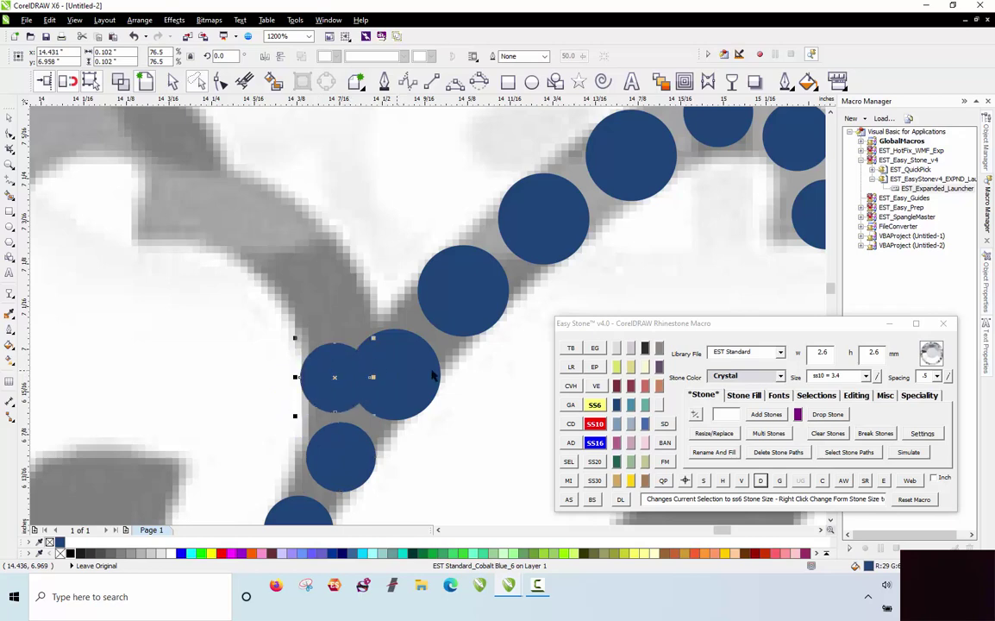
{"action": "left_click", "coordinate": [595, 405]}
{"action": "scroll", "coordinate": [355, 397], "scroll_direction": "up", "scroll_amount": 1}
{"action": "left_click_drag", "start_coordinate": [328, 391], "coordinate": [317, 386]}
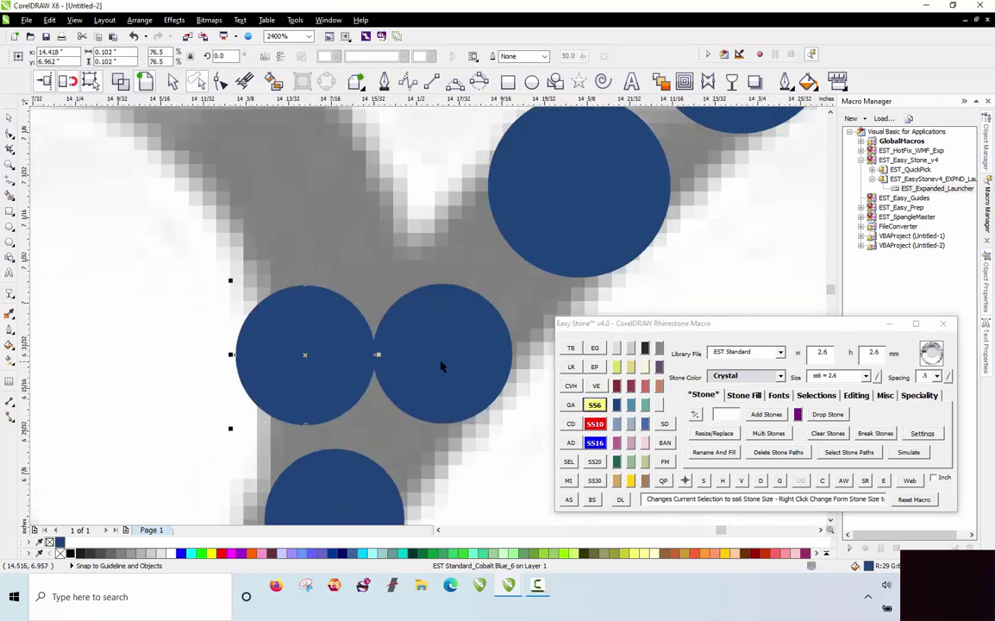
{"action": "left_click_drag", "start_coordinate": [443, 366], "coordinate": [452, 400]}
{"action": "scroll", "coordinate": [330, 329], "scroll_direction": "down", "scroll_amount": 1}
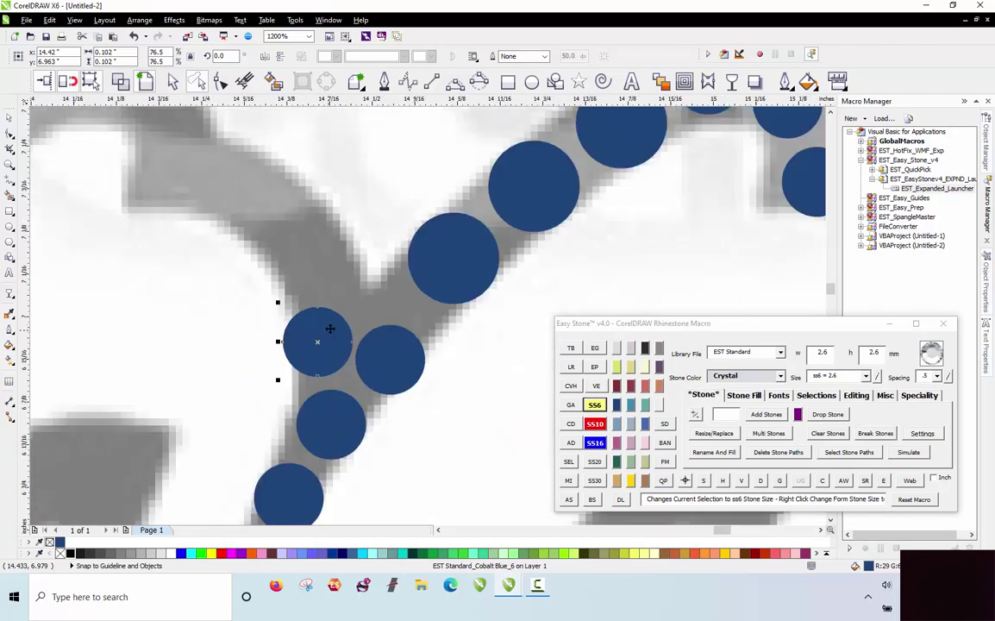
{"action": "left_click_drag", "start_coordinate": [431, 276], "coordinate": [431, 287]}
Copy ss6 stones from the upper junction along the first o's upper right curve.
{"action": "left_click_drag", "start_coordinate": [335, 336], "coordinate": [268, 217]}
{"action": "right_click", "coordinate": [325, 258]}
{"action": "right_click", "coordinate": [268, 216]}
{"action": "scroll", "coordinate": [191, 221], "scroll_direction": "down", "scroll_amount": 2}
{"action": "scroll", "coordinate": [253, 240], "scroll_direction": "up", "scroll_amount": 2}
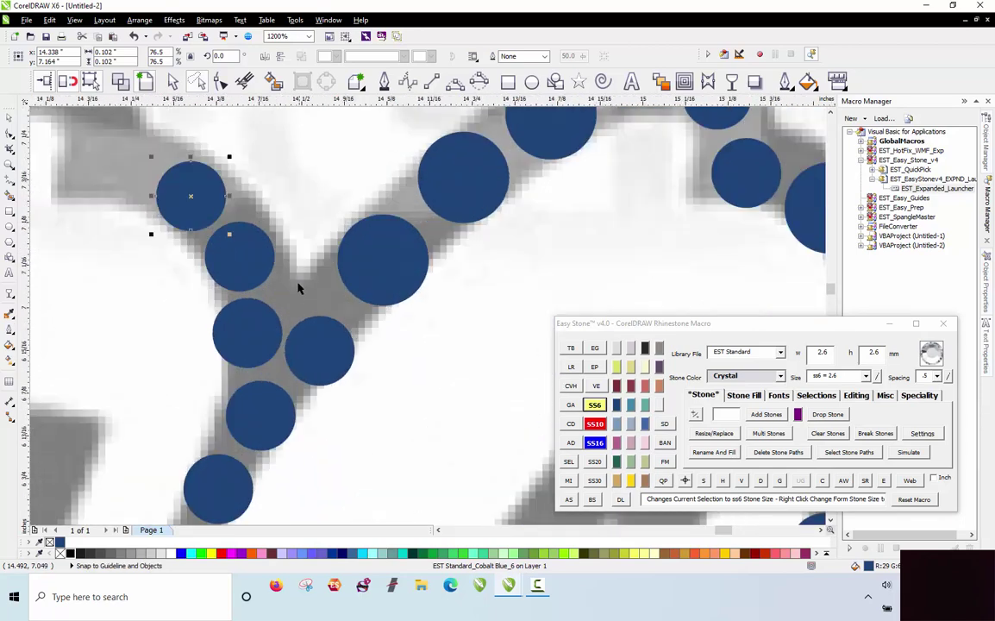
Select the seven stones across the second o's top arch, from the junction to its right shoulder, and respace them evenly.
{"action": "scroll", "coordinate": [295, 280], "scroll_direction": "down", "scroll_amount": 1}
{"action": "left_click", "coordinate": [302, 312]}
{"action": "left_click", "coordinate": [338, 270], "text": "shift"}
{"action": "left_click", "coordinate": [379, 226], "text": "shift"}
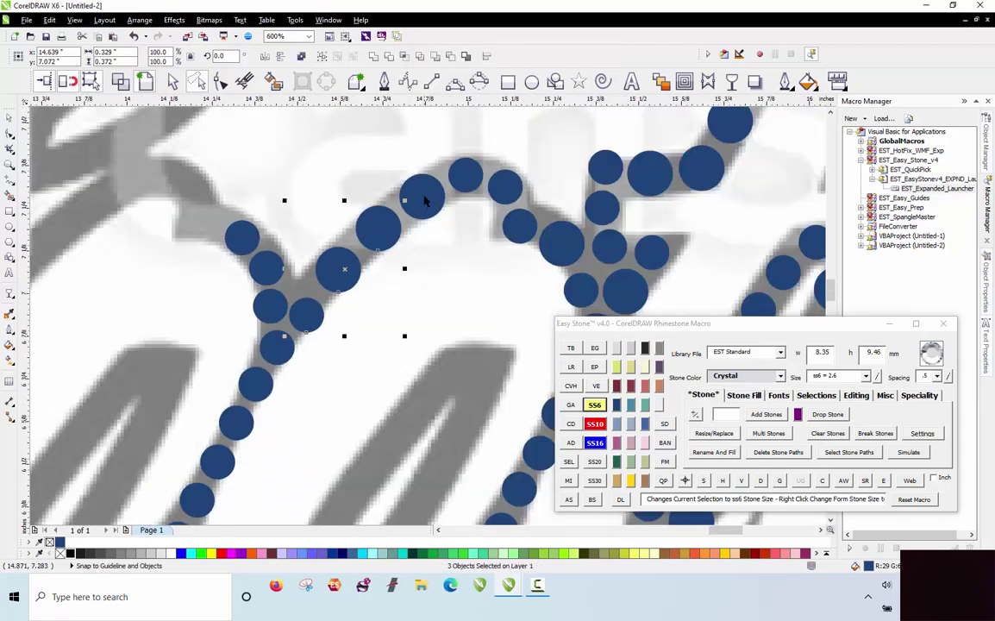
{"action": "left_click", "coordinate": [463, 177], "text": "shift"}
{"action": "left_click", "coordinate": [505, 187], "text": "shift"}
{"action": "left_click", "coordinate": [522, 225], "text": "shift"}
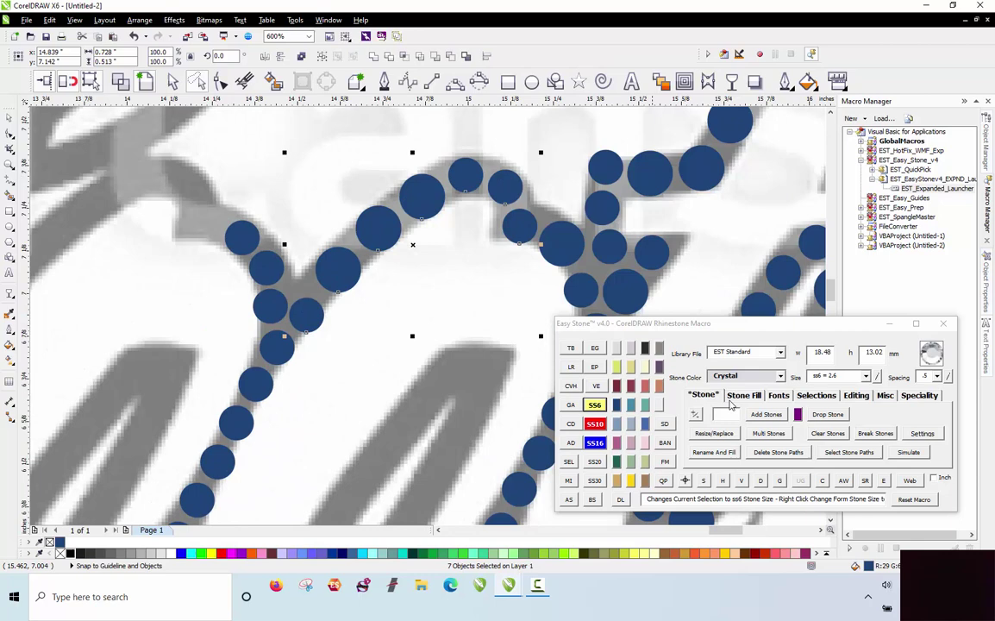
{"action": "right_click", "coordinate": [762, 482]}
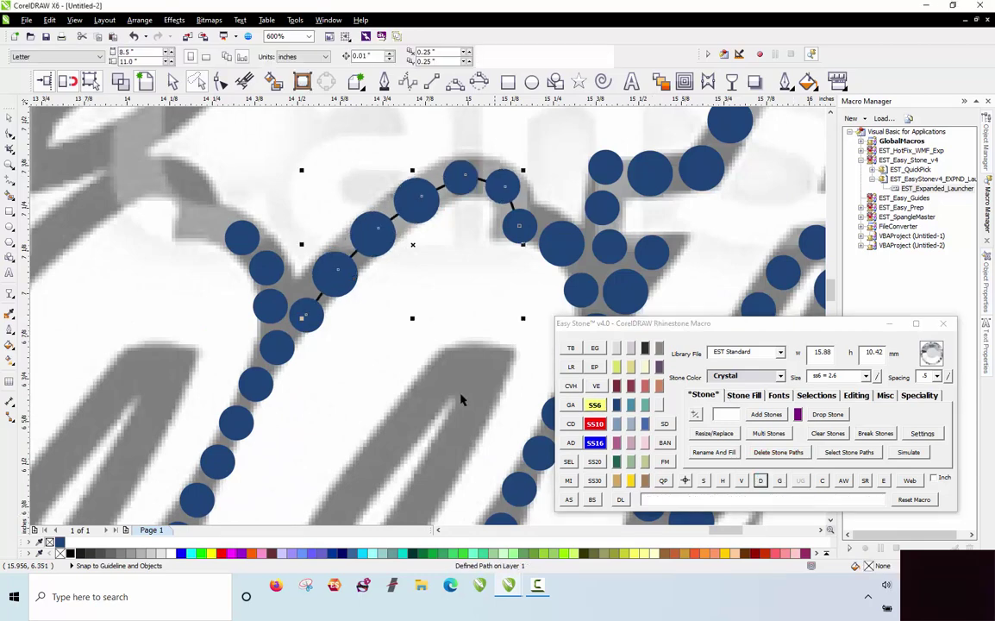
Copy three more ss6 stones around the notch and onto the top of the first o.
{"action": "scroll", "coordinate": [391, 259], "scroll_direction": "down", "scroll_amount": 2}
{"action": "scroll", "coordinate": [422, 259], "scroll_direction": "up", "scroll_amount": 4}
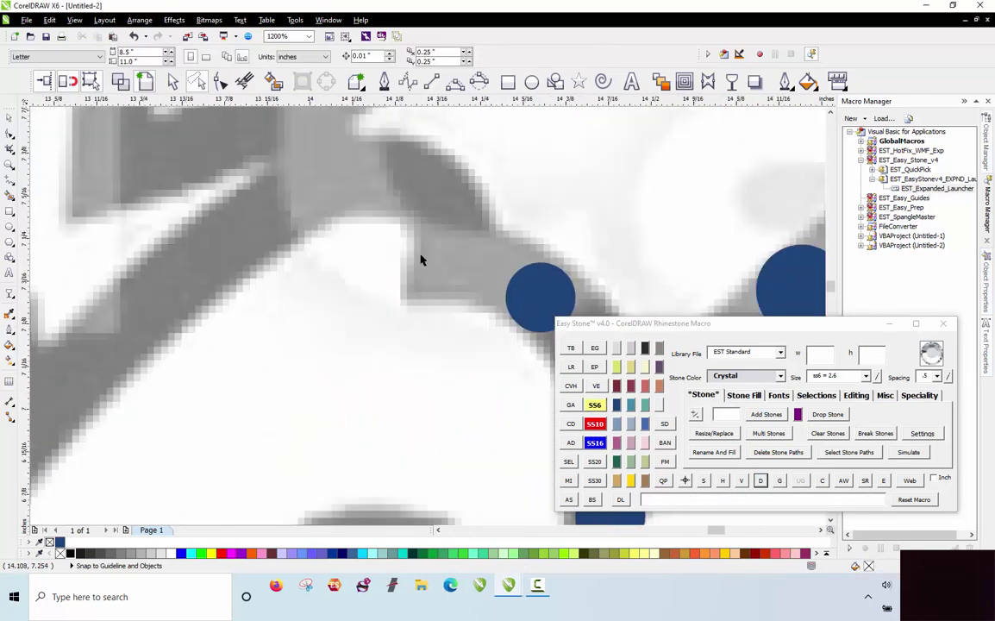
{"action": "left_click", "coordinate": [457, 270]}
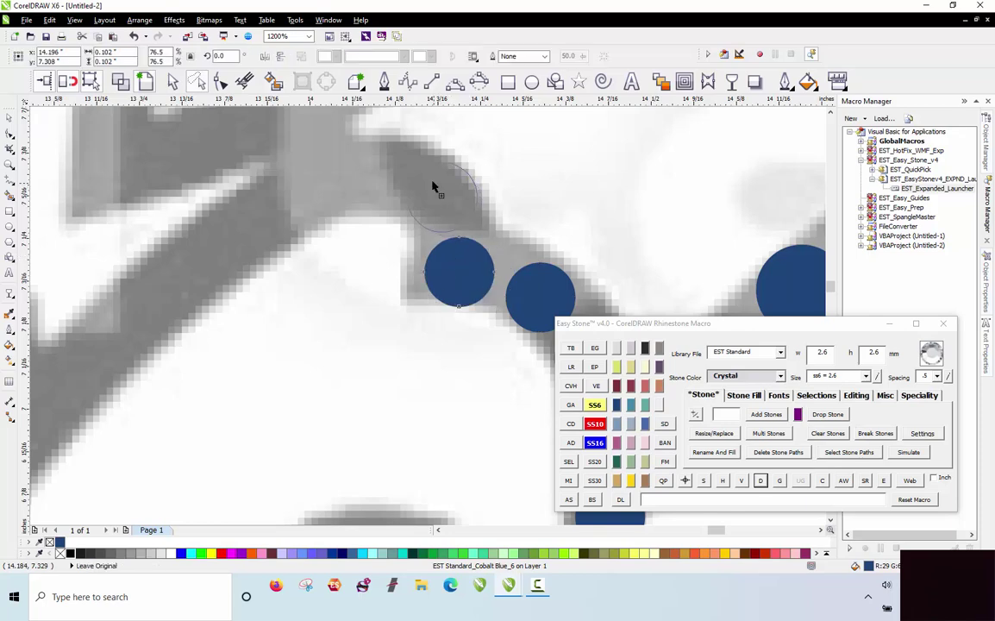
{"action": "left_click", "coordinate": [440, 191]}
{"action": "left_click", "coordinate": [361, 174]}
{"action": "scroll", "coordinate": [355, 233], "scroll_direction": "down", "scroll_amount": 2}
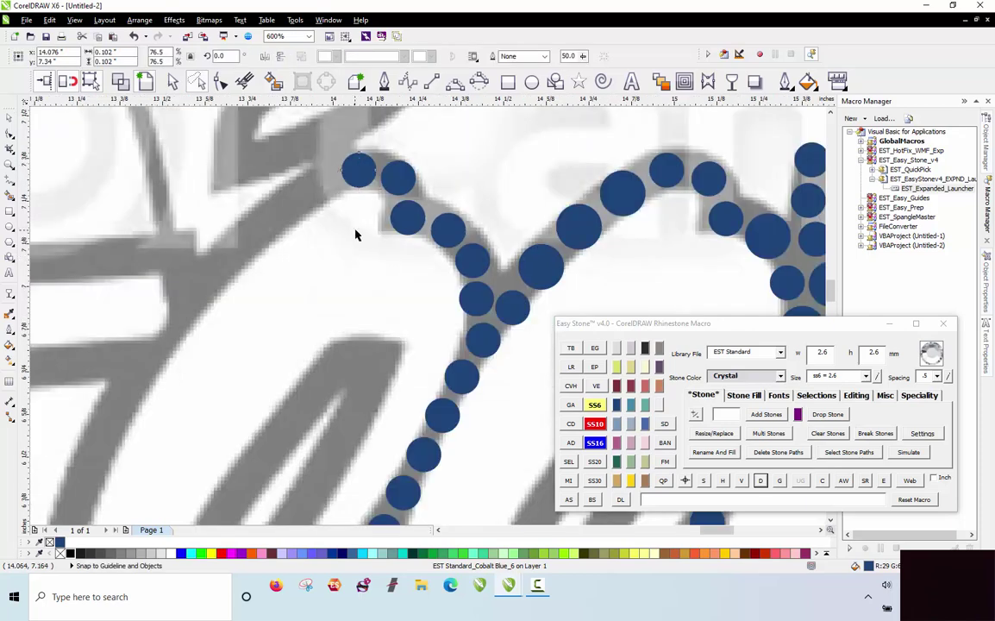
Copy ss10 stones down the first o's upper left slope to the F's crossbar and adjust their spacing.
{"action": "left_click", "coordinate": [314, 184]}
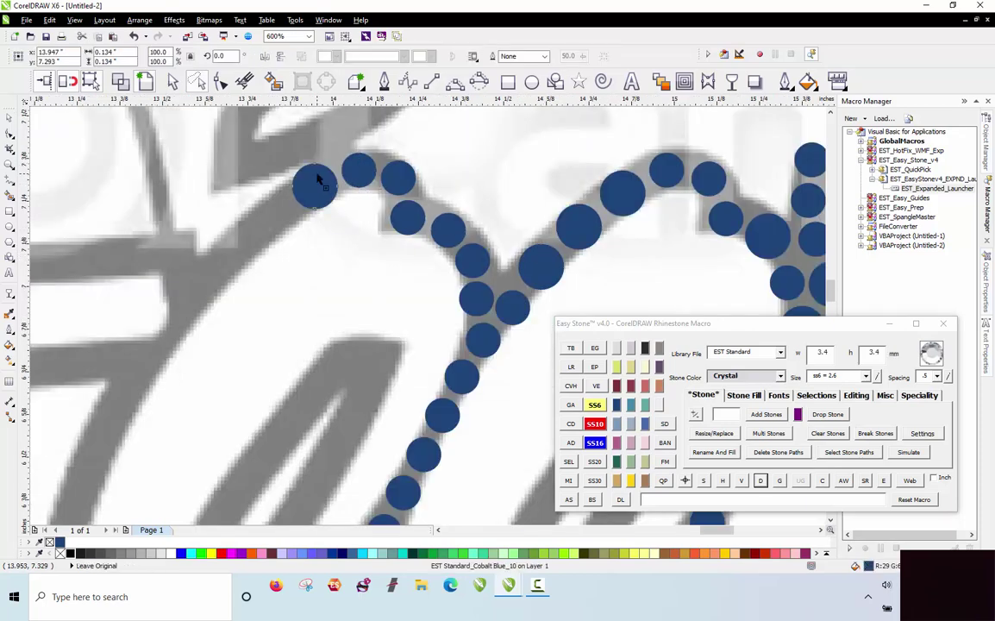
{"action": "left_click", "coordinate": [266, 222]}
{"action": "scroll", "coordinate": [368, 172], "scroll_direction": "down", "scroll_amount": 2}
{"action": "scroll", "coordinate": [345, 196], "scroll_direction": "up", "scroll_amount": 4}
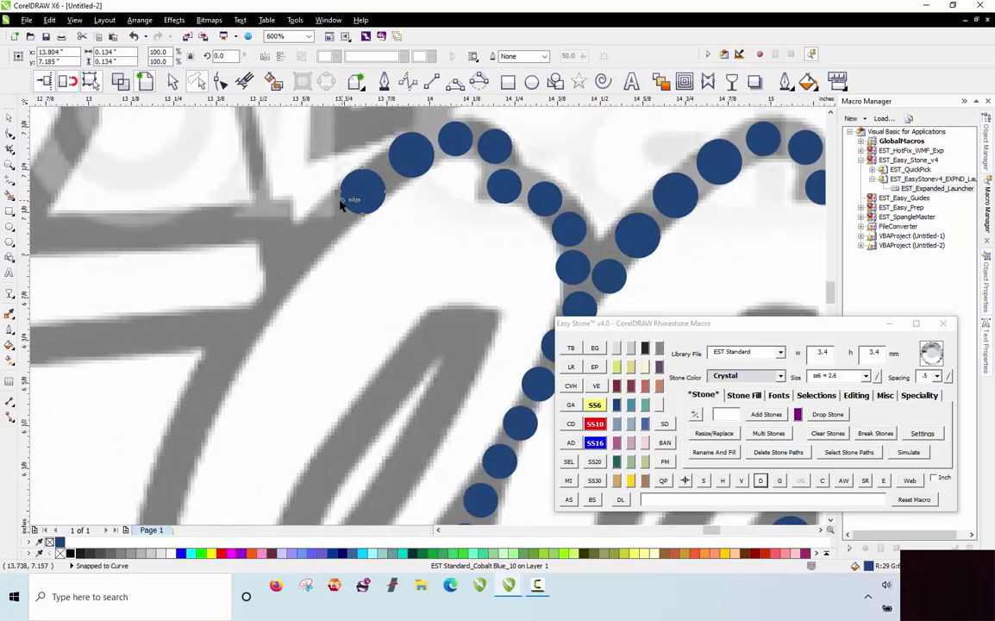
{"action": "left_click_drag", "start_coordinate": [358, 189], "coordinate": [368, 179]}
{"action": "left_click", "coordinate": [295, 249]}
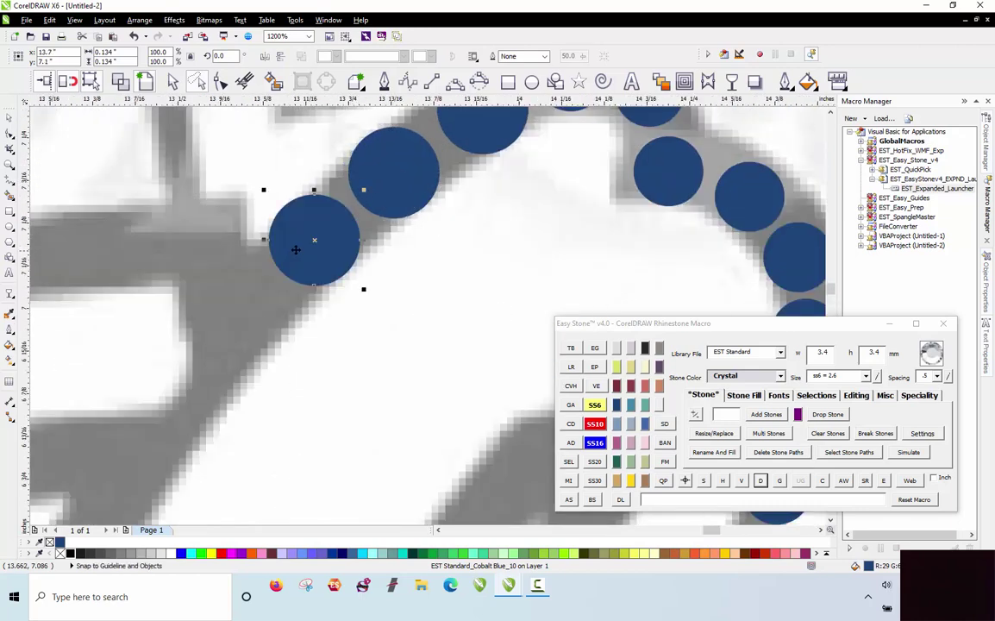
{"action": "scroll", "coordinate": [306, 263], "scroll_direction": "down", "scroll_amount": 3}
{"action": "key", "text": "Escape"}
{"action": "scroll", "coordinate": [278, 229], "scroll_direction": "down", "scroll_amount": 1}
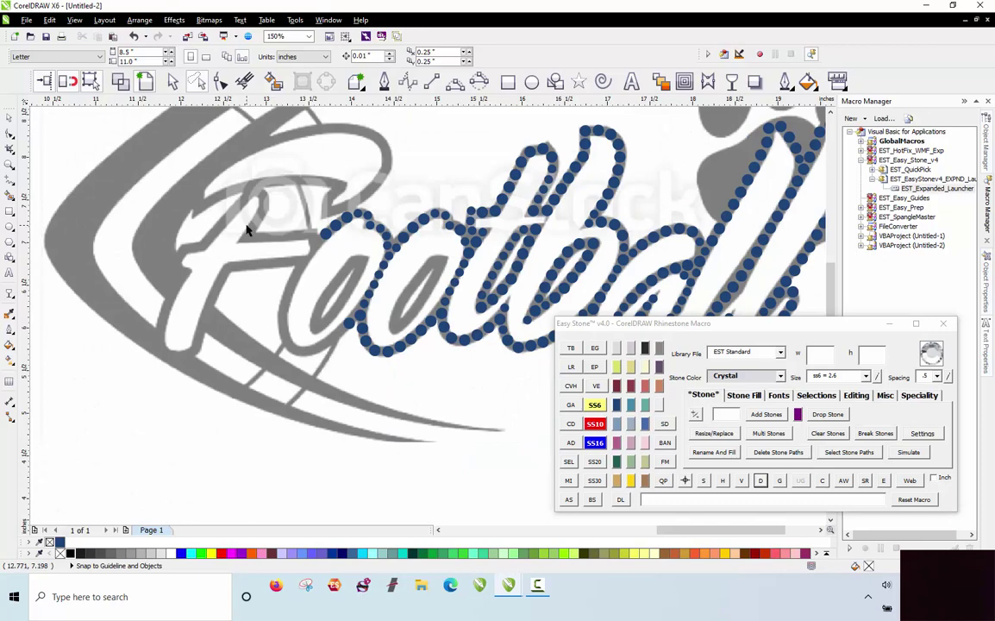
Copy stones down the first o's left slope past the F's crossbar, placing one ss6 stone at the narrow spot between the ss10 stones.
{"action": "scroll", "coordinate": [297, 238], "scroll_direction": "up", "scroll_amount": 5}
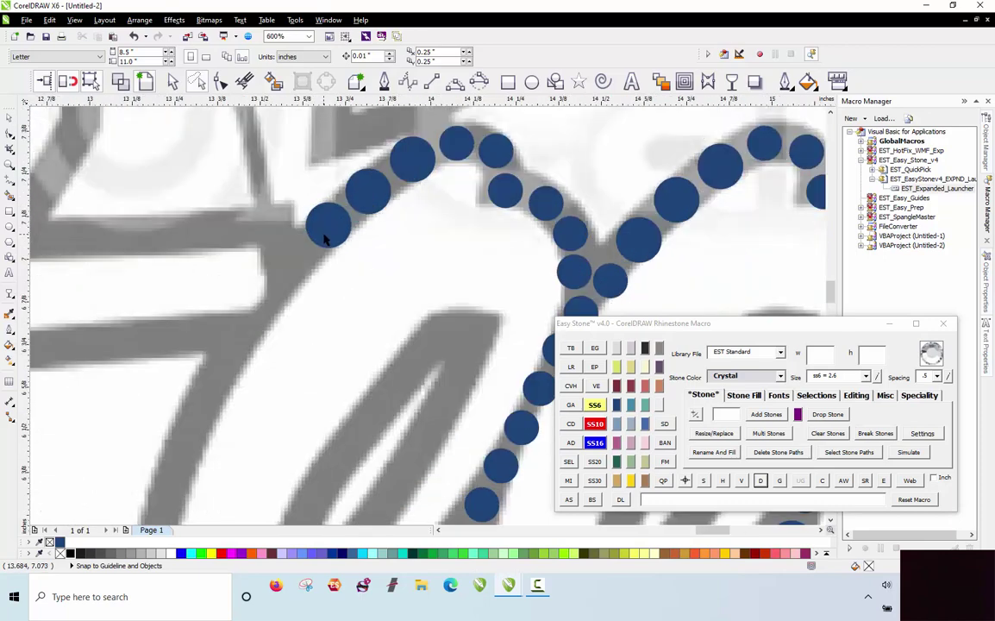
{"action": "left_click_drag", "start_coordinate": [327, 231], "coordinate": [189, 382]}
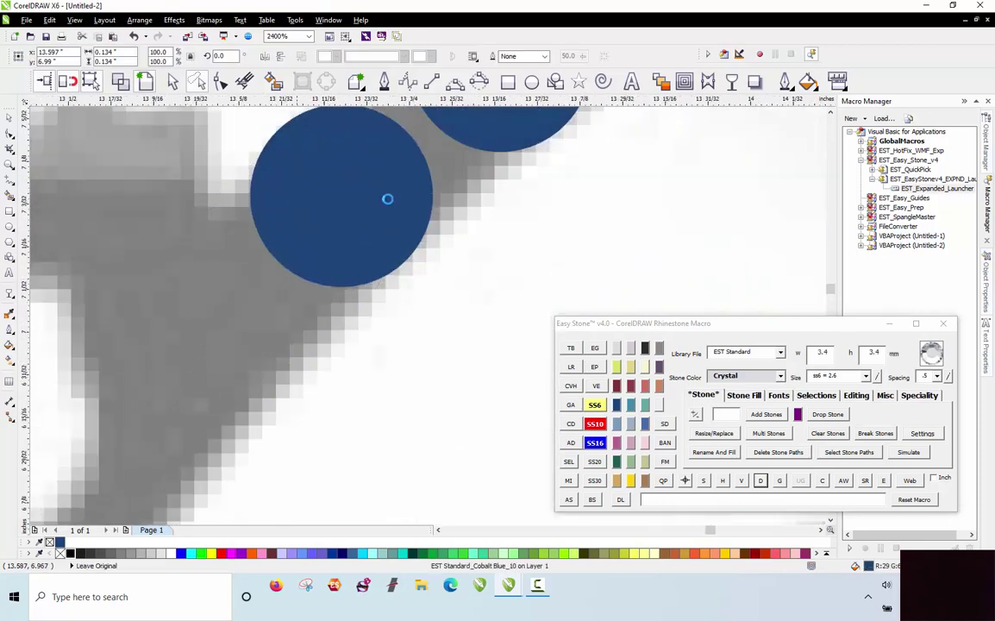
{"action": "scroll", "coordinate": [393, 198], "scroll_direction": "down", "scroll_amount": 2}
{"action": "scroll", "coordinate": [336, 258], "scroll_direction": "up", "scroll_amount": 1}
{"action": "left_click_drag", "start_coordinate": [376, 236], "coordinate": [374, 238]}
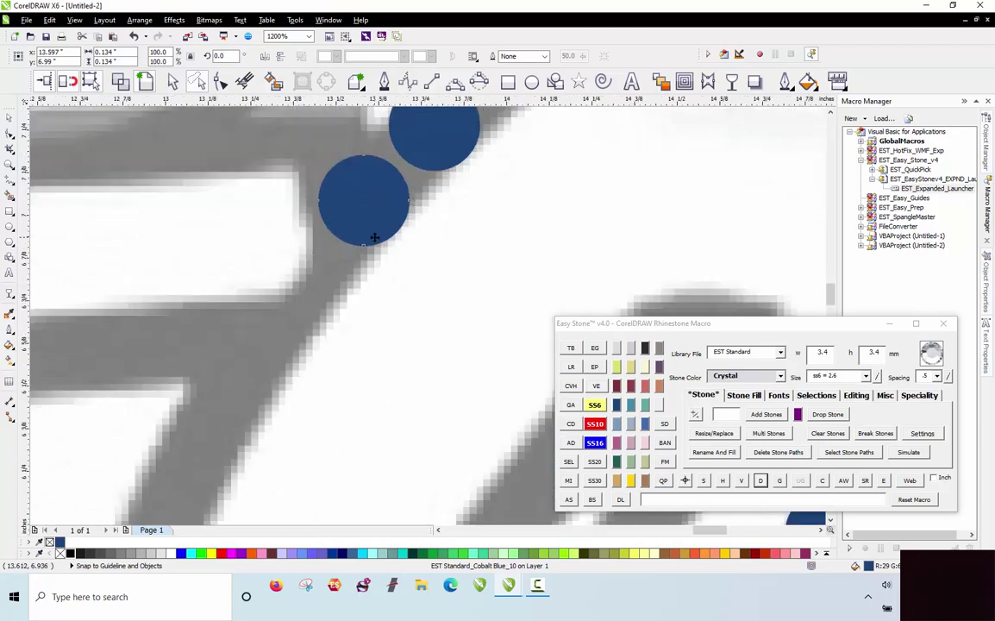
{"action": "scroll", "coordinate": [374, 237], "scroll_direction": "down", "scroll_amount": 1}
{"action": "left_click_drag", "start_coordinate": [573, 145], "coordinate": [343, 264]}
{"action": "scroll", "coordinate": [344, 264], "scroll_direction": "up", "scroll_amount": 1}
{"action": "left_click_drag", "start_coordinate": [395, 185], "coordinate": [298, 309]}
{"action": "left_click_drag", "start_coordinate": [297, 311], "coordinate": [244, 412]}
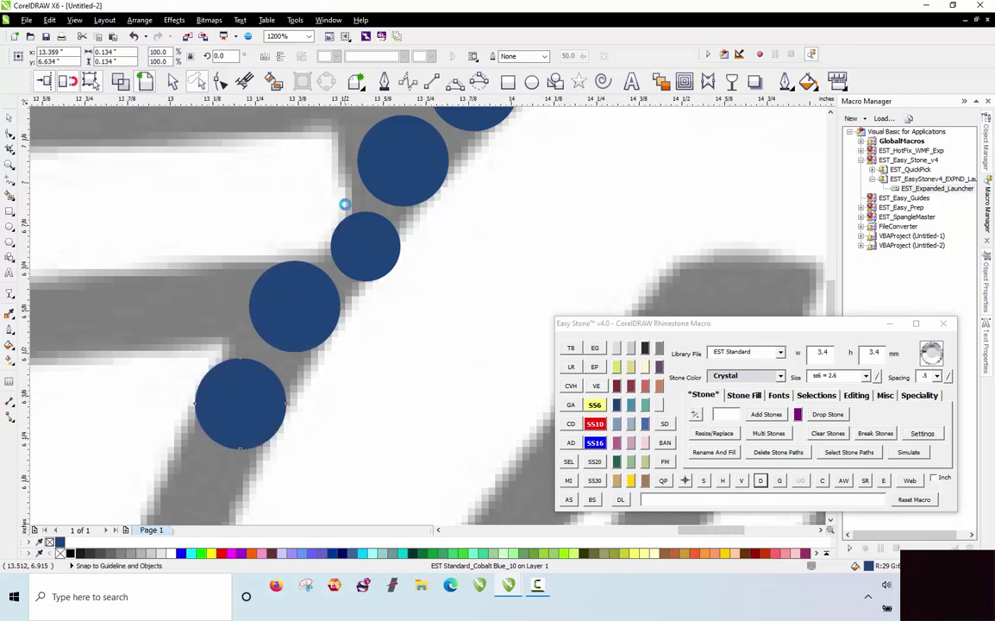
Copy ss10 stones down the first o's left side, around its base and up toward the junction with the second o.
{"action": "scroll", "coordinate": [344, 204], "scroll_direction": "down", "scroll_amount": 2}
{"action": "scroll", "coordinate": [321, 325], "scroll_direction": "up", "scroll_amount": 1}
{"action": "scroll", "coordinate": [228, 157], "scroll_direction": "down", "scroll_amount": 1}
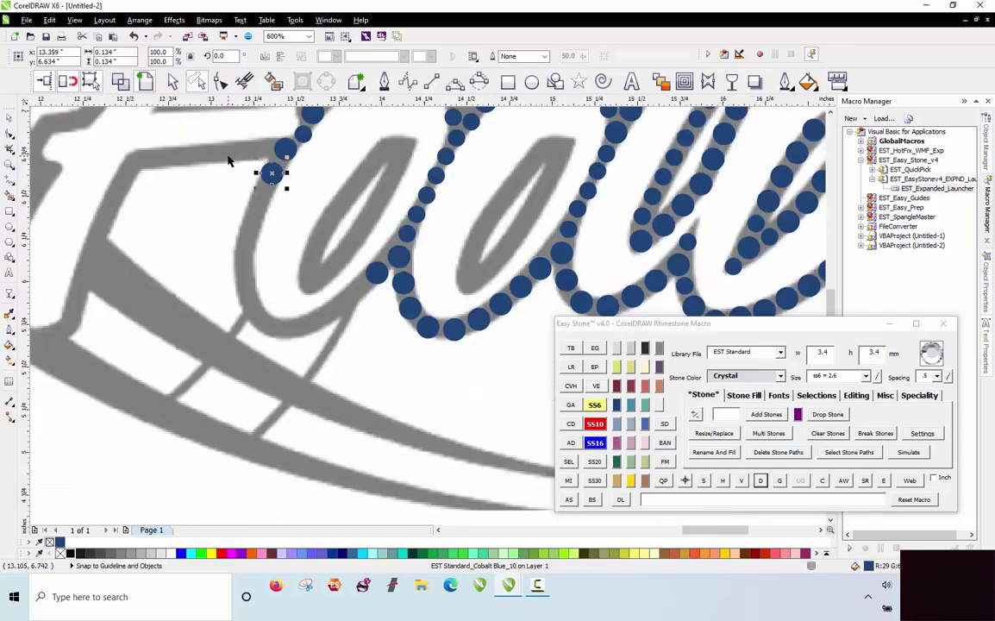
{"action": "scroll", "coordinate": [266, 176], "scroll_direction": "up", "scroll_amount": 1}
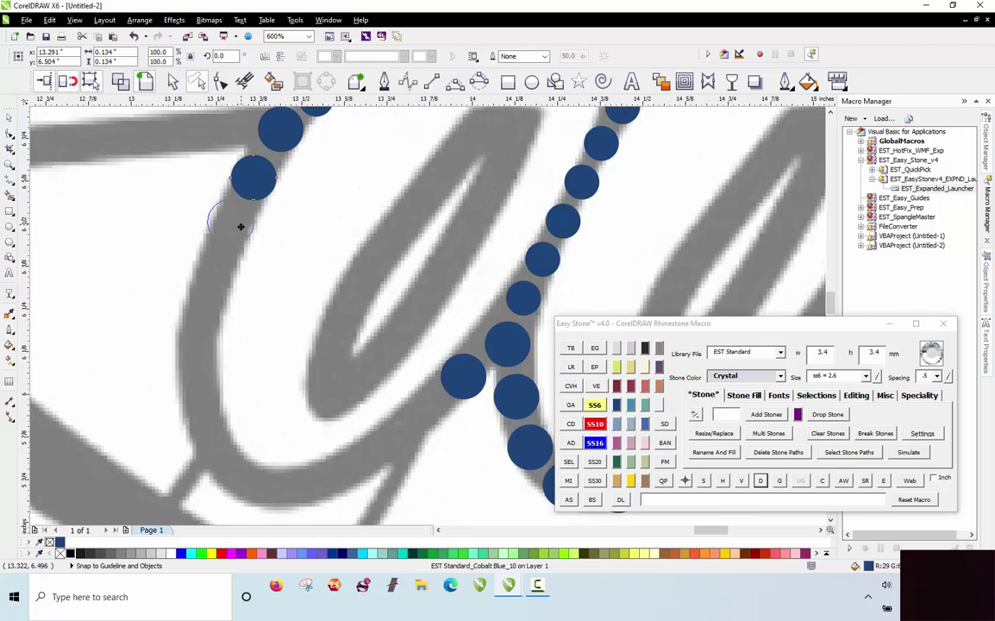
{"action": "left_click_drag", "start_coordinate": [239, 232], "coordinate": [239, 232]}
{"action": "left_click_drag", "start_coordinate": [237, 233], "coordinate": [223, 295]}
{"action": "left_click_drag", "start_coordinate": [222, 295], "coordinate": [211, 368]}
{"action": "left_click_drag", "start_coordinate": [212, 368], "coordinate": [236, 471]}
{"action": "left_click_drag", "start_coordinate": [236, 471], "coordinate": [285, 491]}
{"action": "left_click_drag", "start_coordinate": [285, 492], "coordinate": [349, 485]}
{"action": "left_click_drag", "start_coordinate": [349, 485], "coordinate": [403, 453]}
{"action": "left_click_drag", "start_coordinate": [403, 453], "coordinate": [439, 417]}
{"action": "scroll", "coordinate": [329, 326], "scroll_direction": "down", "scroll_amount": 2}
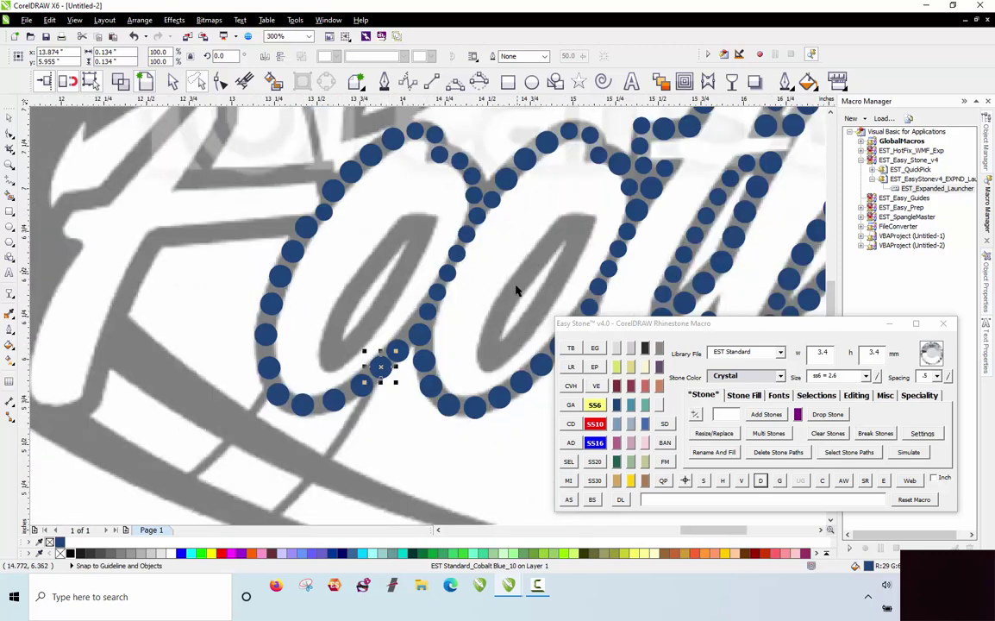
Select the 14 ss10 stones along the first o's left side and base, through the junction stone, and respace them evenly.
{"action": "left_click", "coordinate": [268, 221]}
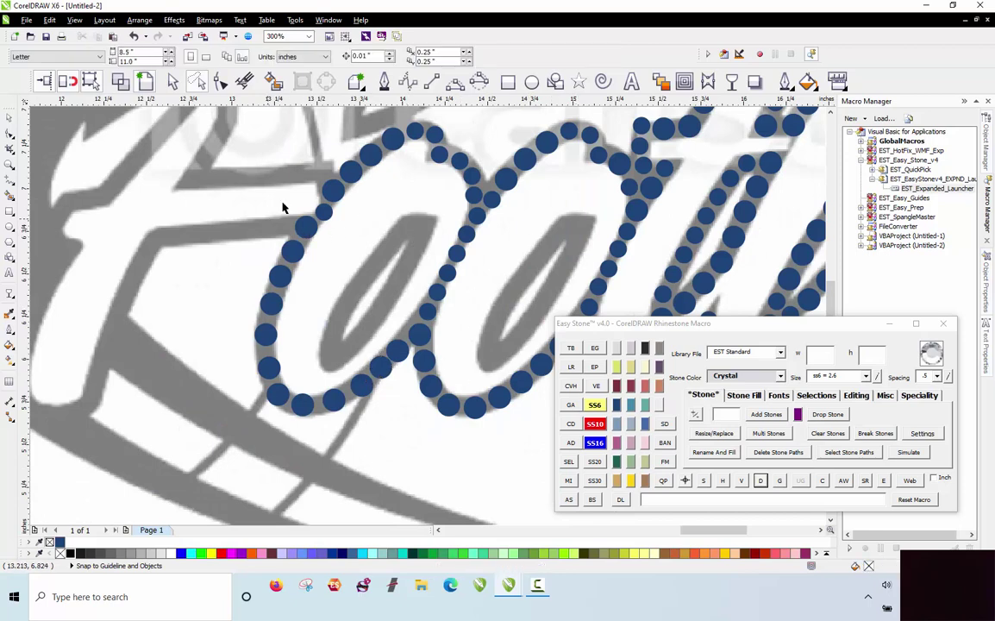
{"action": "mouse_move", "coordinate": [428, 360]}
{"action": "left_mouse_down"}
{"action": "mouse_move", "coordinate": [229, 471]}
{"action": "mouse_move", "coordinate": [373, 416]}
{"action": "left_mouse_up"}
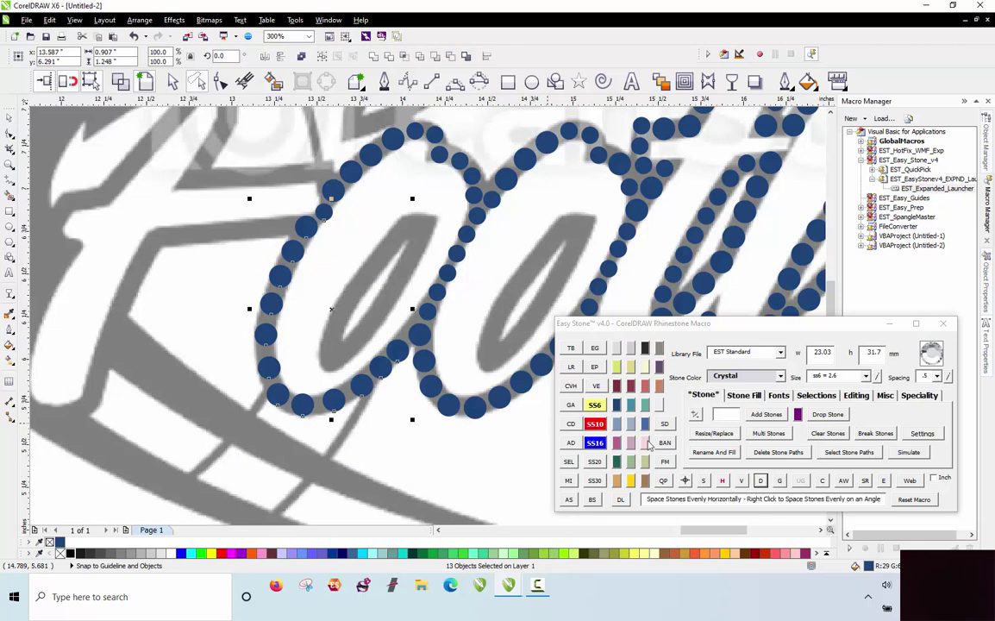
{"action": "left_click", "coordinate": [417, 341], "text": "shift"}
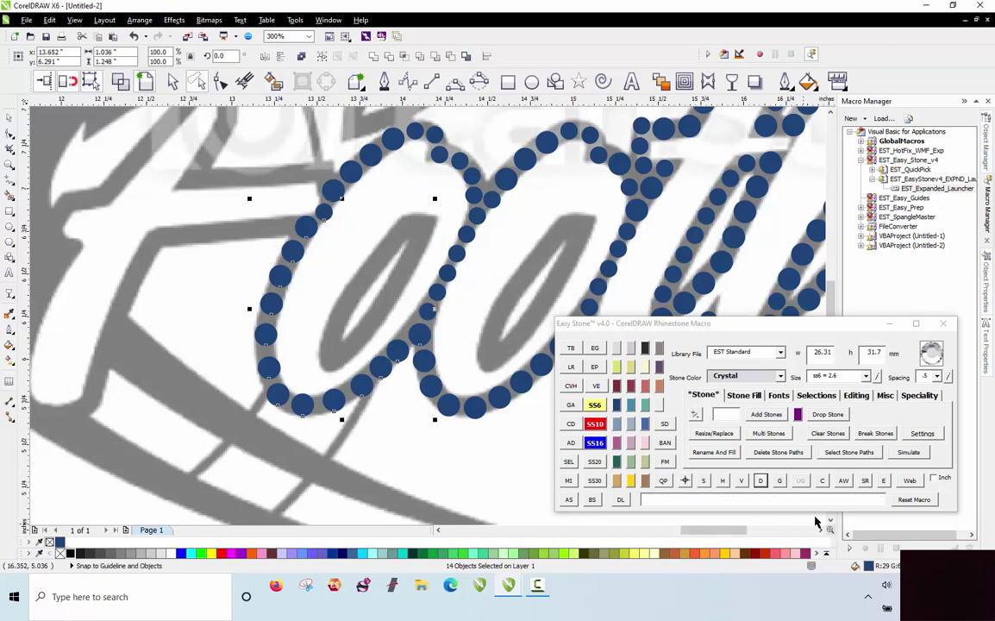
{"action": "left_click", "coordinate": [760, 480]}
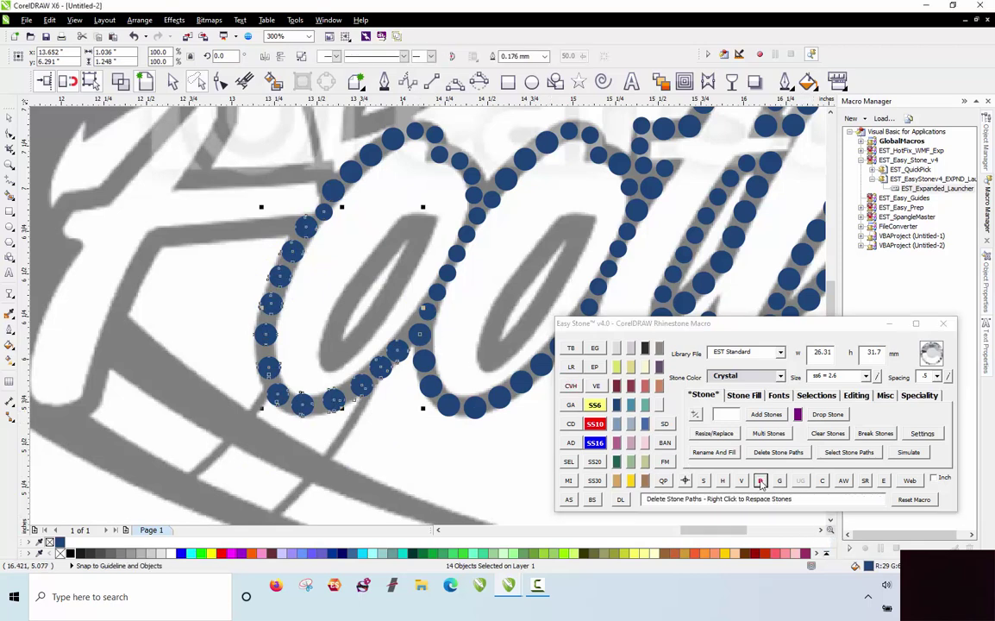
Copy three ss6 stones onto the top of the first o's inner loop and change the lower one to ss10.
{"action": "scroll", "coordinate": [439, 284], "scroll_direction": "up", "scroll_amount": 2}
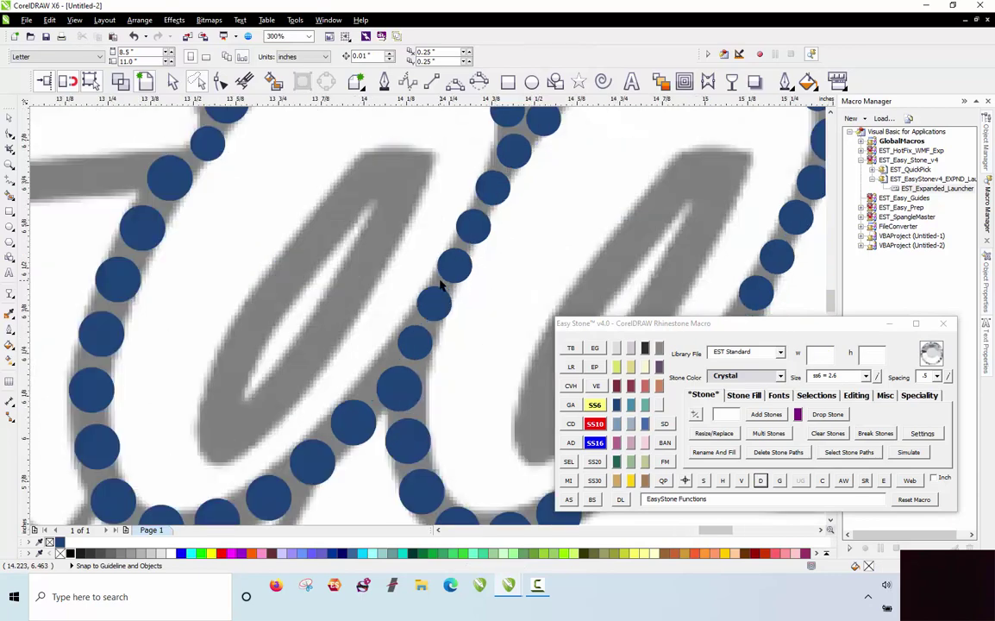
{"action": "left_click", "coordinate": [457, 264]}
{"action": "left_click", "coordinate": [414, 166]}
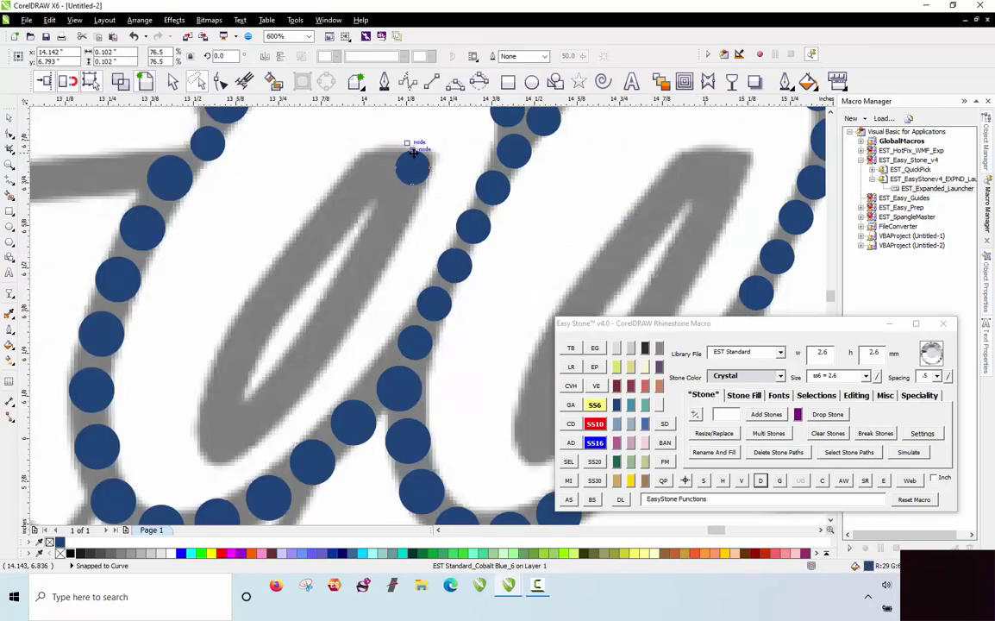
{"action": "scroll", "coordinate": [414, 169], "scroll_direction": "up", "scroll_amount": 2}
{"action": "left_click", "coordinate": [336, 174]}
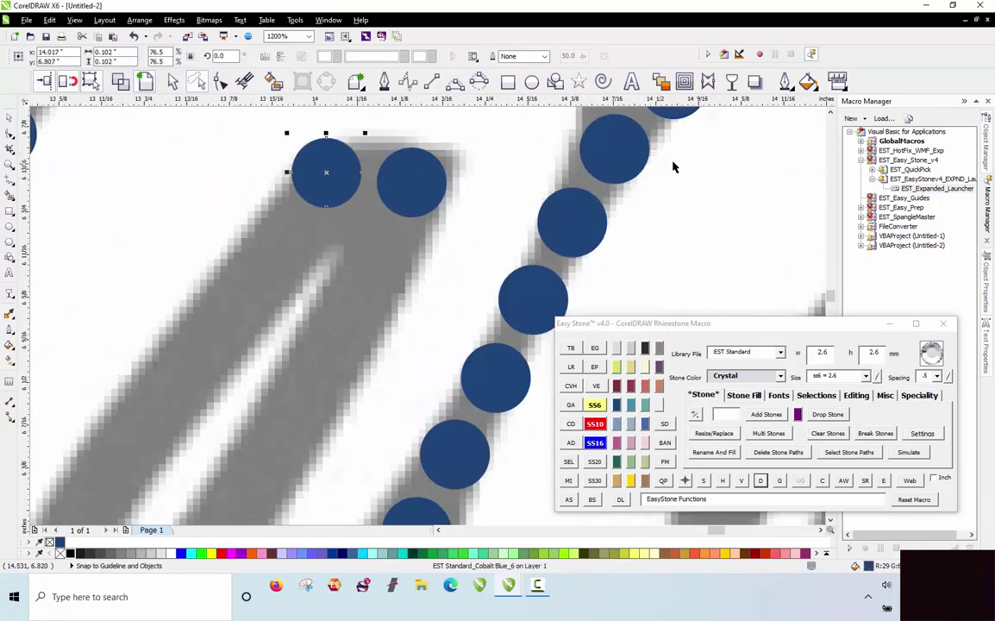
{"action": "left_click", "coordinate": [395, 267]}
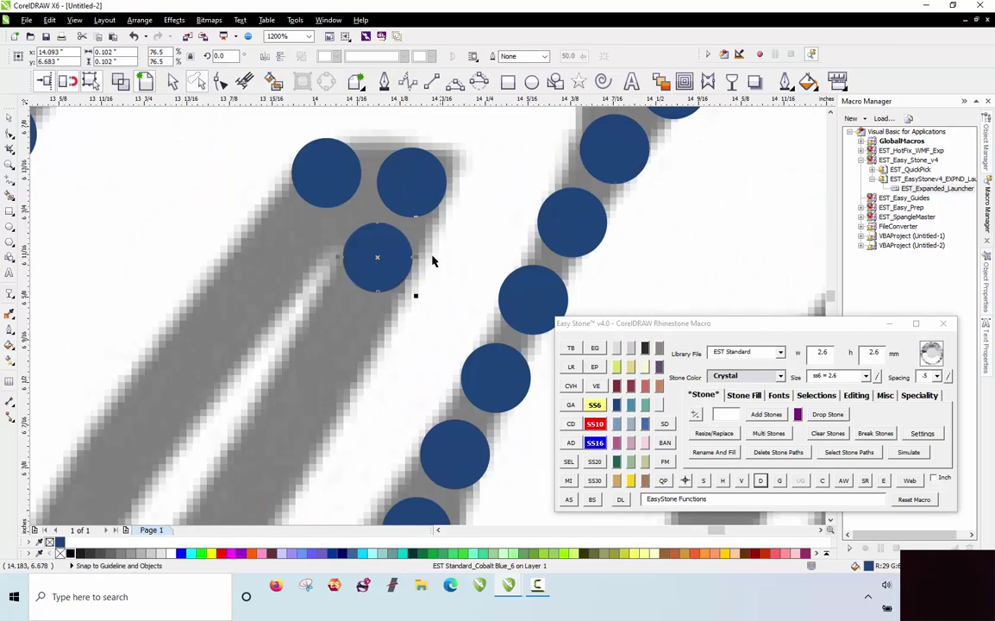
{"action": "left_click", "coordinate": [595, 423]}
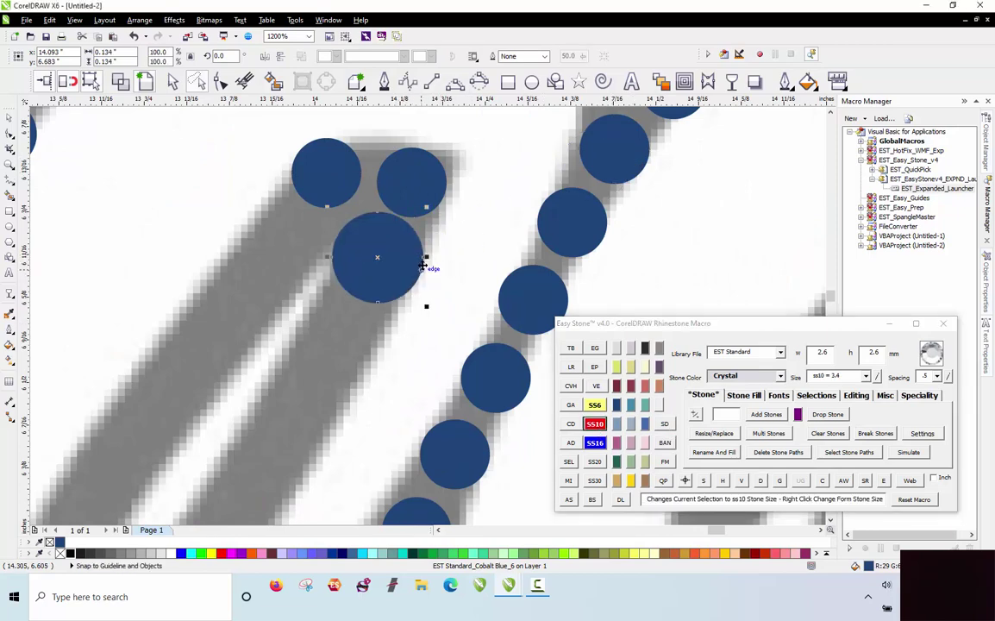
Copy ss10 stones down the left side of the first o's inner loop, around its bottom and up the right side.
{"action": "left_click", "coordinate": [296, 244]}
{"action": "scroll", "coordinate": [475, 191], "scroll_direction": "down", "scroll_amount": 2}
{"action": "scroll", "coordinate": [477, 191], "scroll_direction": "down", "scroll_amount": 1}
{"action": "scroll", "coordinate": [429, 211], "scroll_direction": "up", "scroll_amount": 1}
{"action": "mouse_move", "coordinate": [402, 214]}
{"action": "left_mouse_down"}
{"action": "mouse_move", "coordinate": [286, 381]}
{"action": "mouse_move", "coordinate": [282, 450]}
{"action": "mouse_move", "coordinate": [369, 399]}
{"action": "mouse_move", "coordinate": [428, 289]}
{"action": "left_mouse_up"}
{"action": "key", "text": "space"}
{"action": "key", "text": "space"}
{"action": "key", "text": "space"}
{"action": "key", "text": "space"}
{"action": "key", "text": "space"}
{"action": "key", "text": "space"}
{"action": "key", "text": "space"}
{"action": "key", "text": "space"}
{"action": "left_click", "coordinate": [362, 202]}
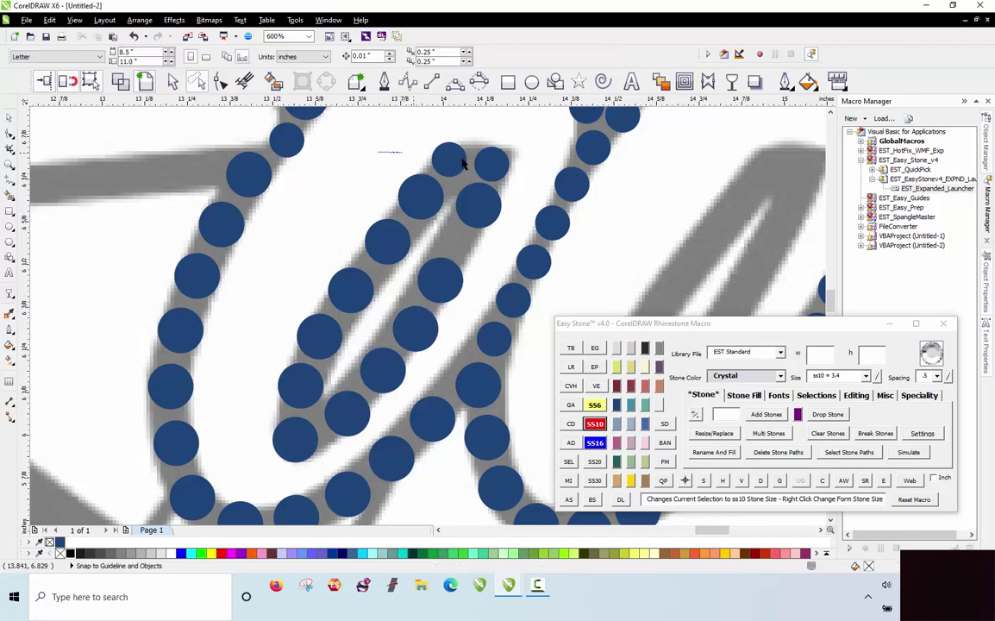
Try respacing the ss10 stones of the first o's inner loop and undo the result.
{"action": "mouse_move", "coordinate": [429, 390]}
{"action": "left_mouse_down"}
{"action": "mouse_move", "coordinate": [367, 442]}
{"action": "mouse_move", "coordinate": [269, 476]}
{"action": "mouse_move", "coordinate": [231, 469]}
{"action": "left_mouse_up"}
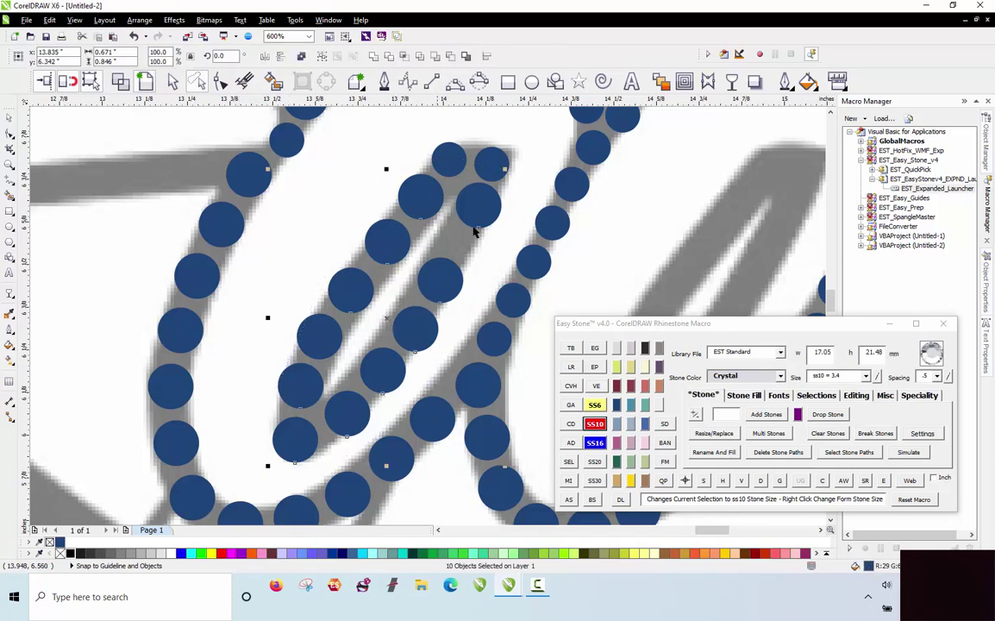
{"action": "left_click", "coordinate": [761, 481]}
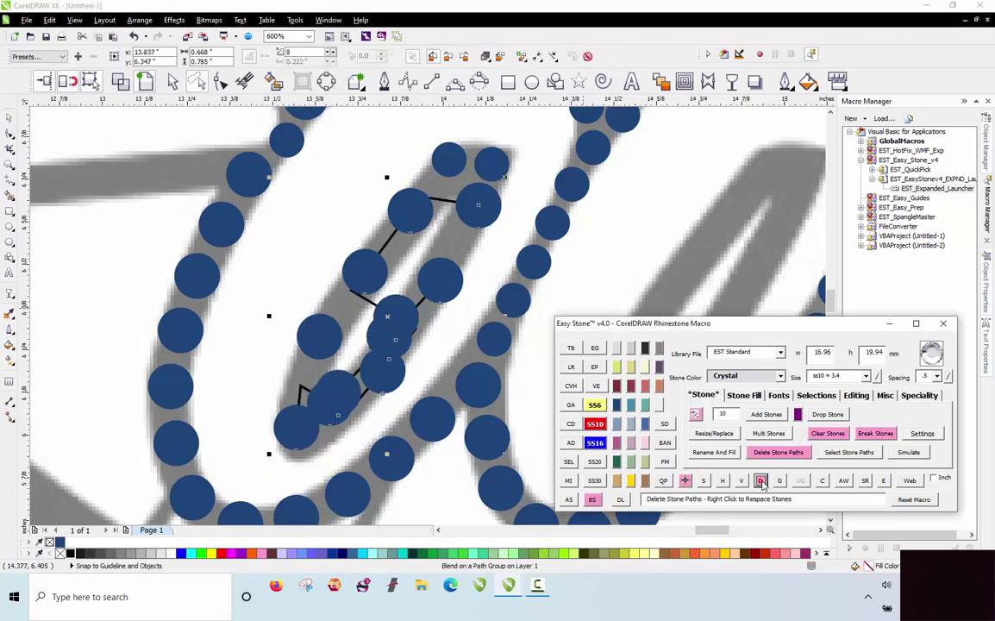
{"action": "left_click", "coordinate": [619, 262]}
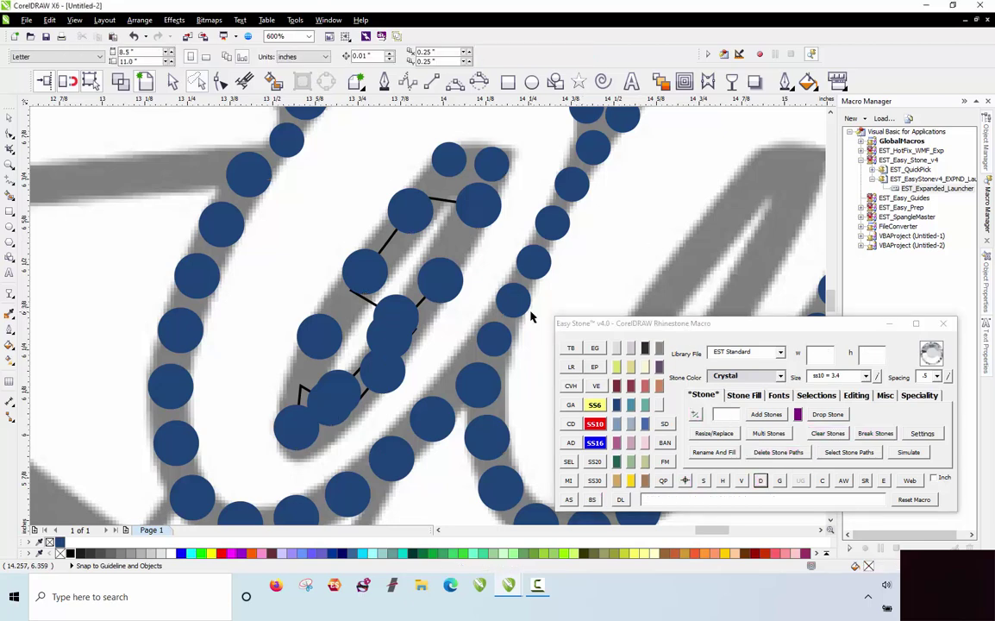
{"action": "key", "text": "ctrl+z"}
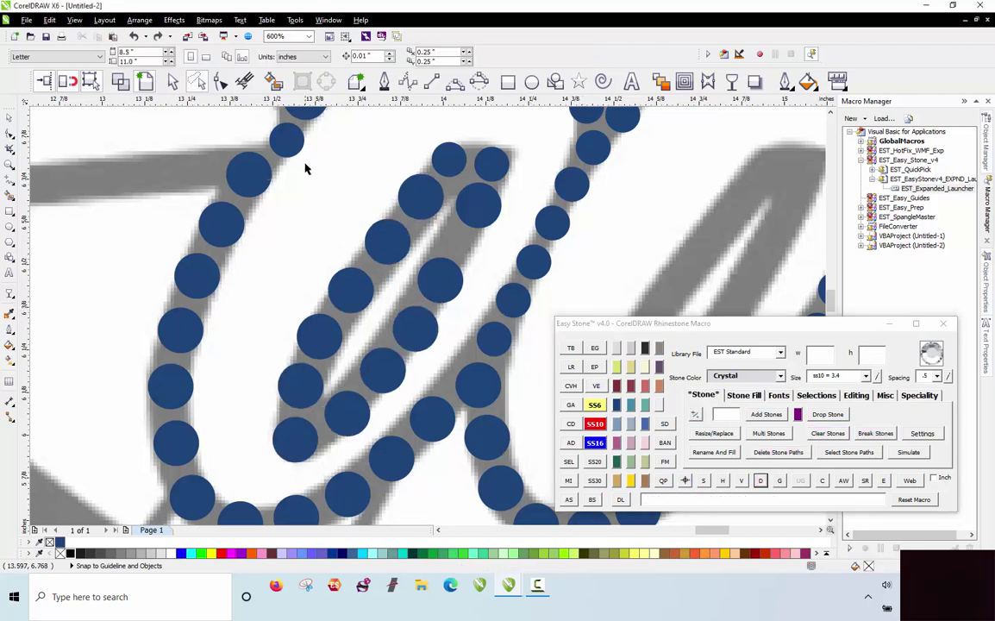
Reselect the ss10 stones in order around the first o's inner loop, respace them evenly and delete the stone path.
{"action": "mouse_move", "coordinate": [471, 113]}
{"action": "left_mouse_down"}
{"action": "mouse_move", "coordinate": [509, 126]}
{"action": "mouse_move", "coordinate": [519, 192]}
{"action": "left_mouse_up"}
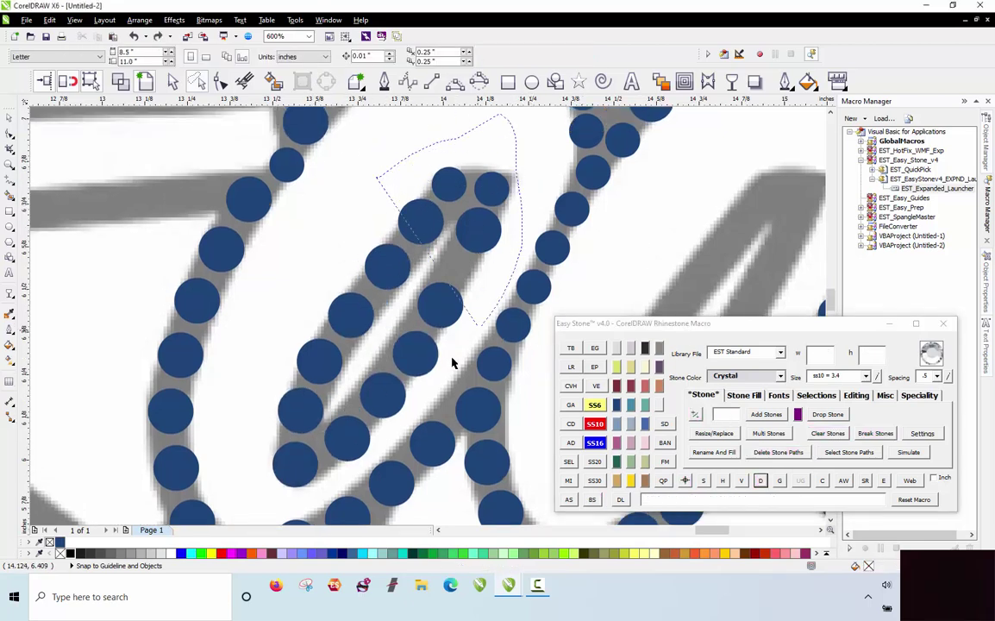
{"action": "mouse_move", "coordinate": [452, 363]}
{"action": "left_mouse_down"}
{"action": "mouse_move", "coordinate": [367, 471]}
{"action": "mouse_move", "coordinate": [251, 493]}
{"action": "mouse_move", "coordinate": [389, 260]}
{"action": "left_mouse_up"}
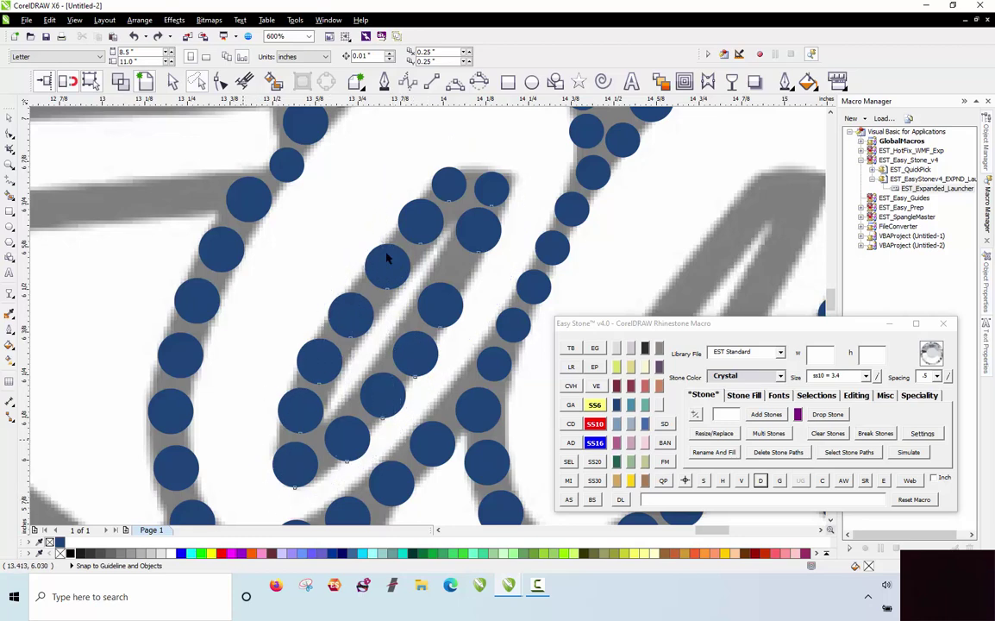
{"action": "left_click", "coordinate": [453, 182], "text": "shift"}
{"action": "left_click", "coordinate": [493, 189], "text": "shift"}
{"action": "left_click", "coordinate": [491, 230], "text": "shift"}
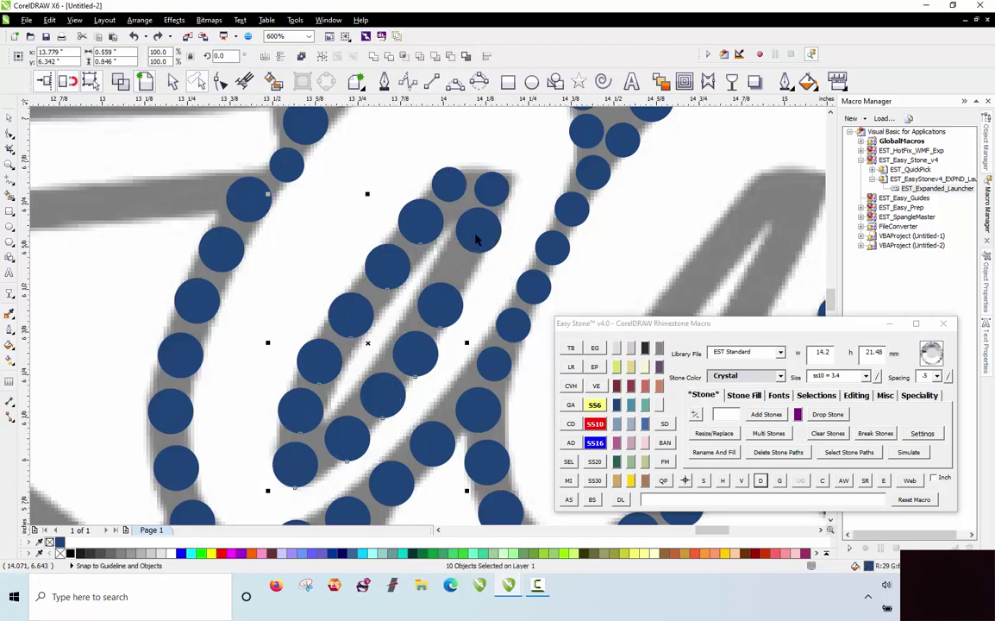
{"action": "left_click", "coordinate": [761, 481]}
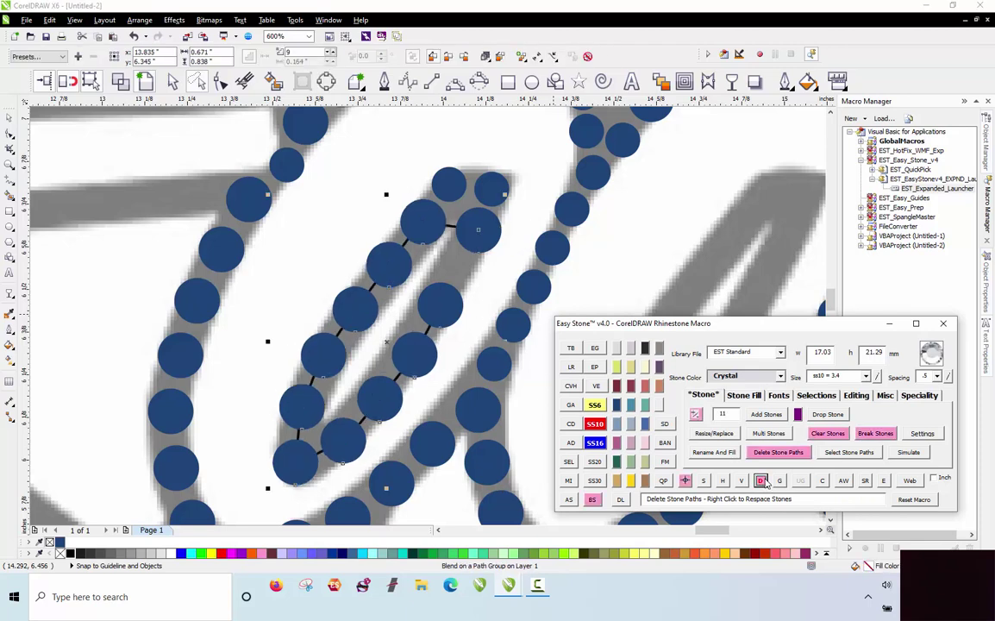
{"action": "left_click", "coordinate": [763, 481]}
{"action": "left_click", "coordinate": [474, 299]}
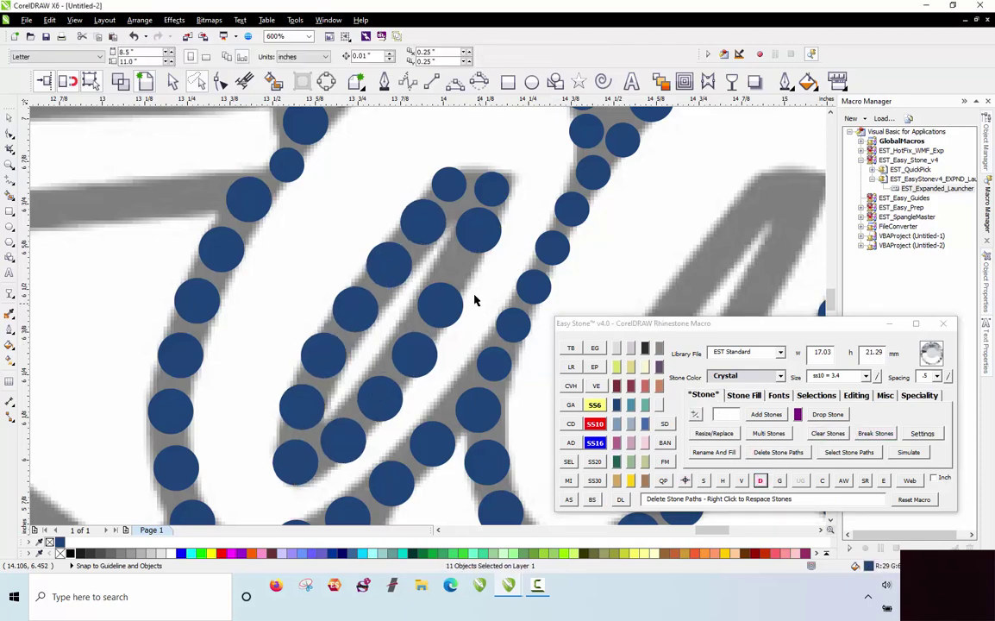
Try respacing the 11 ss10 stones of the first o's inner loop again in wireframe view and undo the result.
{"action": "scroll", "coordinate": [461, 268], "scroll_direction": "up", "scroll_amount": 1}
{"action": "scroll", "coordinate": [466, 278], "scroll_direction": "down", "scroll_amount": 1}
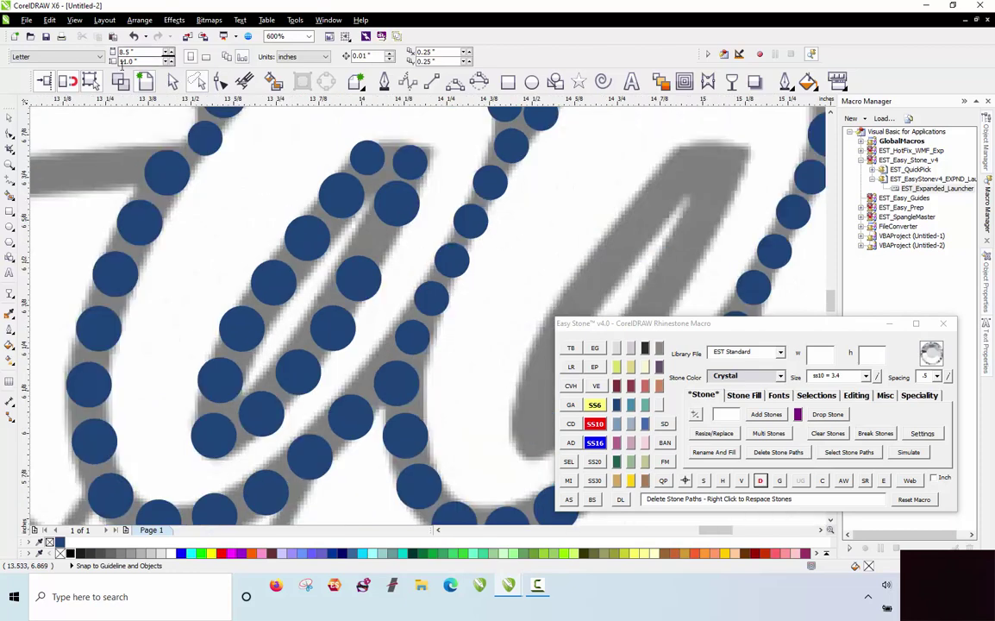
{"action": "scroll", "coordinate": [319, 249], "scroll_direction": "down", "scroll_amount": 1}
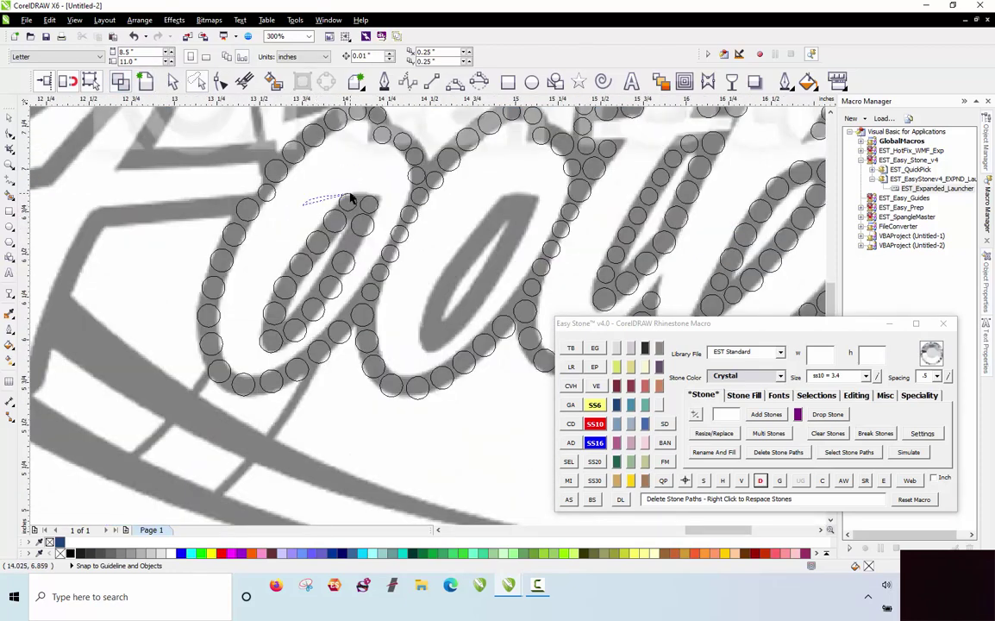
{"action": "mouse_move", "coordinate": [303, 361]}
{"action": "left_mouse_down"}
{"action": "mouse_move", "coordinate": [231, 355]}
{"action": "mouse_move", "coordinate": [301, 275]}
{"action": "mouse_move", "coordinate": [320, 216]}
{"action": "left_mouse_up"}
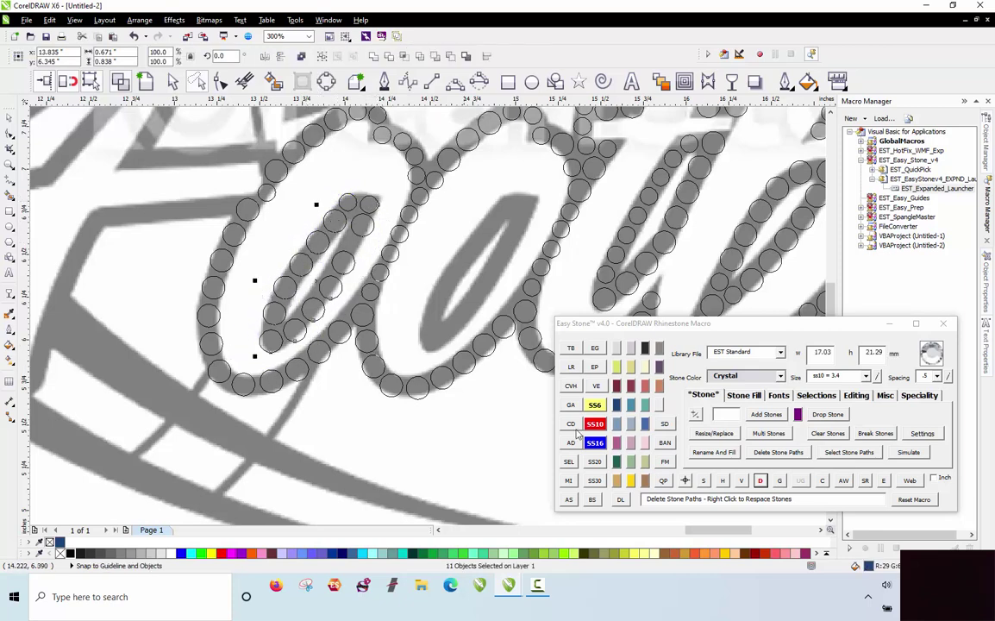
{"action": "left_click", "coordinate": [761, 481]}
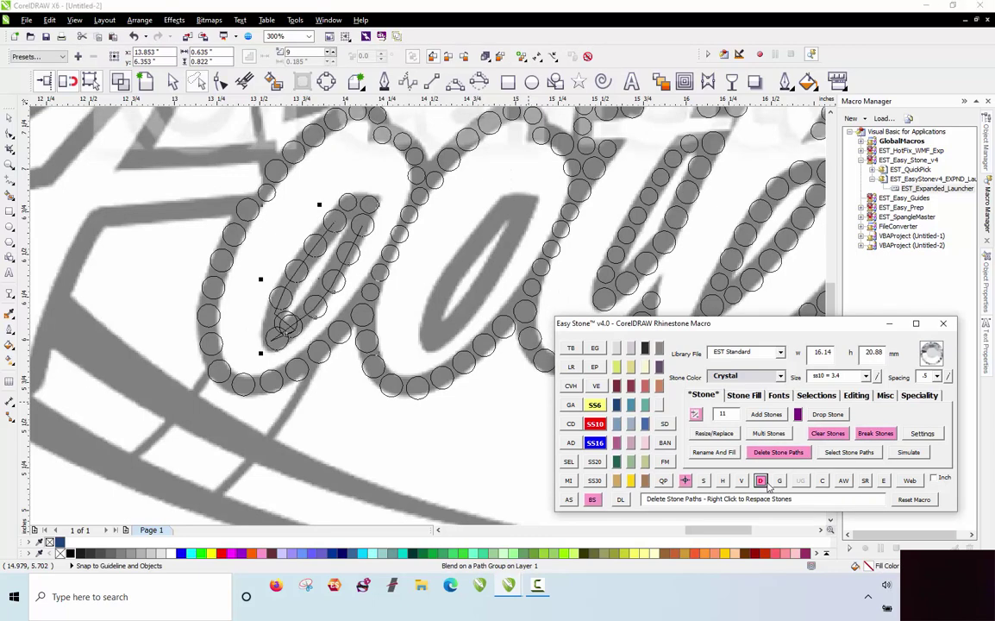
{"action": "left_click", "coordinate": [765, 483]}
{"action": "left_click", "coordinate": [394, 419]}
{"action": "scroll", "coordinate": [270, 305], "scroll_direction": "up", "scroll_amount": 1}
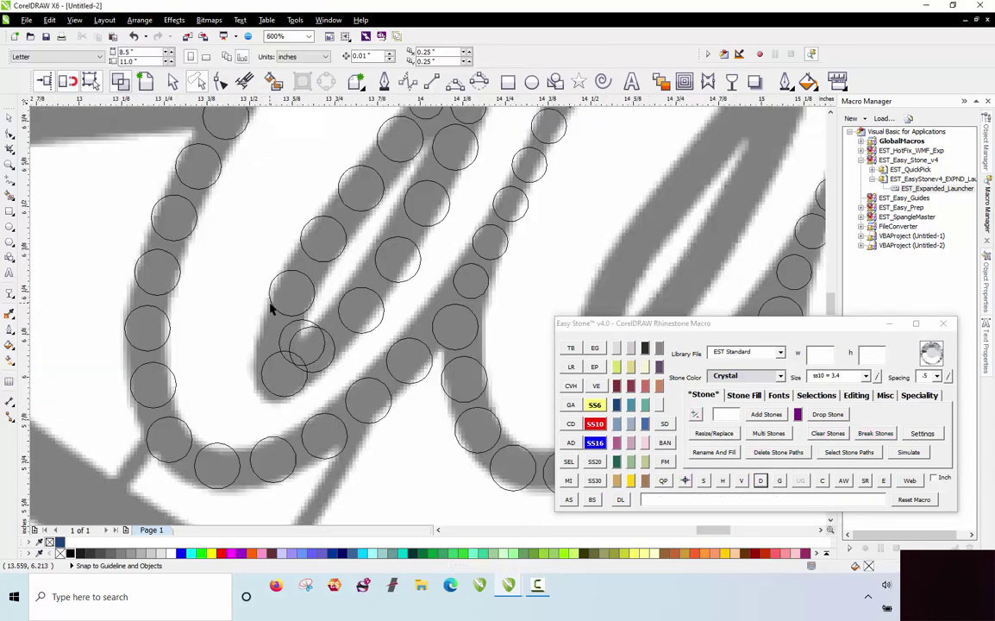
{"action": "scroll", "coordinate": [272, 316], "scroll_direction": "up", "scroll_amount": 1}
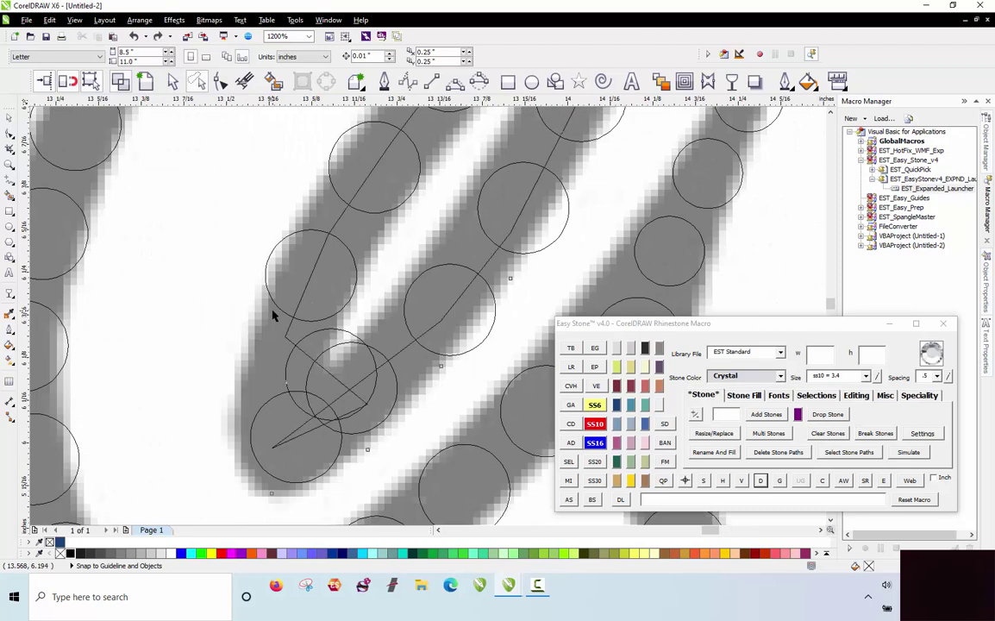
{"action": "scroll", "coordinate": [273, 316], "scroll_direction": "down", "scroll_amount": 1}
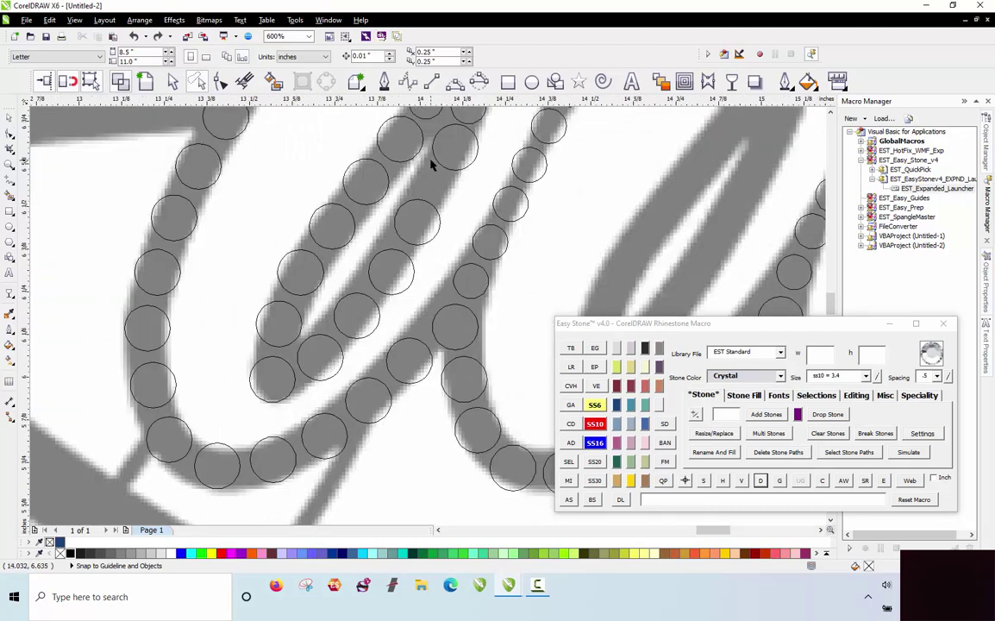
Select the stones down the right side of the first o's inner loop in order, respace them evenly and delete the stone path.
{"action": "left_click", "coordinate": [475, 117]}
{"action": "left_click", "coordinate": [466, 149], "text": "shift"}
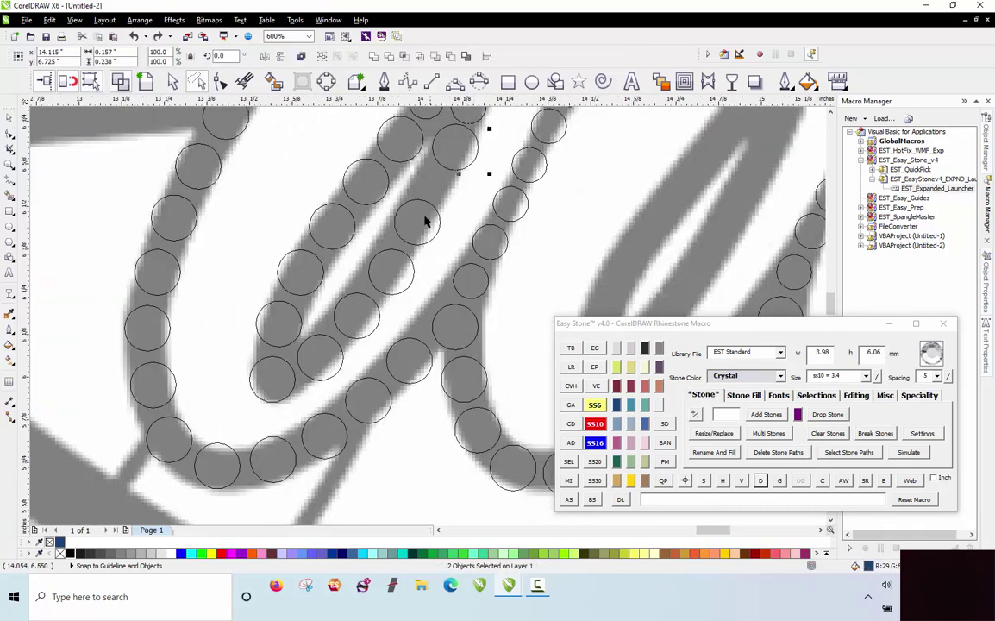
{"action": "left_click", "coordinate": [400, 272], "text": "shift"}
{"action": "left_click", "coordinate": [369, 317], "text": "shift"}
{"action": "left_click", "coordinate": [333, 359], "text": "shift"}
{"action": "left_click", "coordinate": [285, 382], "text": "shift"}
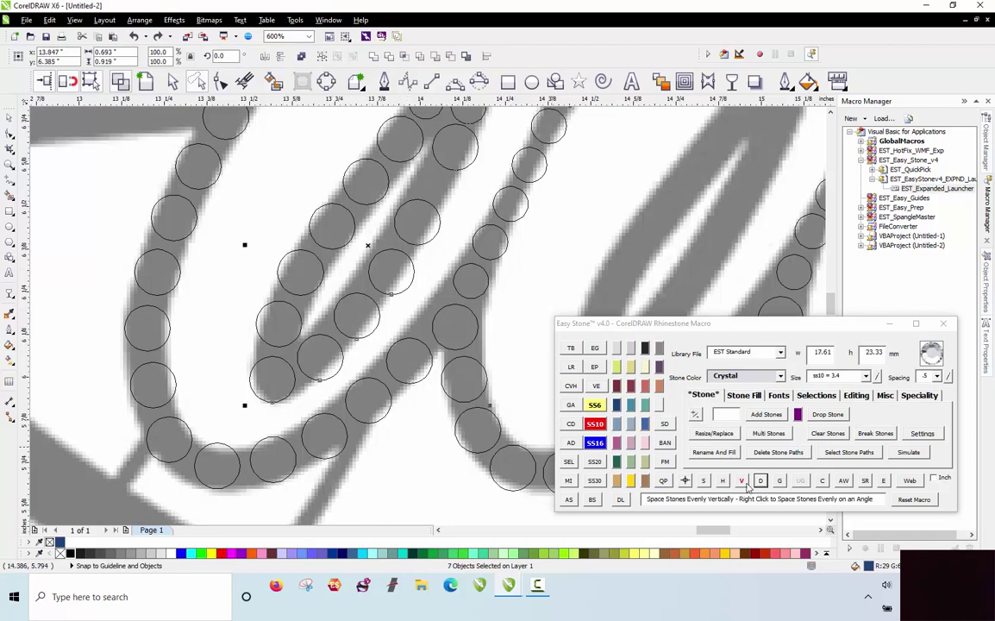
{"action": "right_click", "coordinate": [760, 483]}
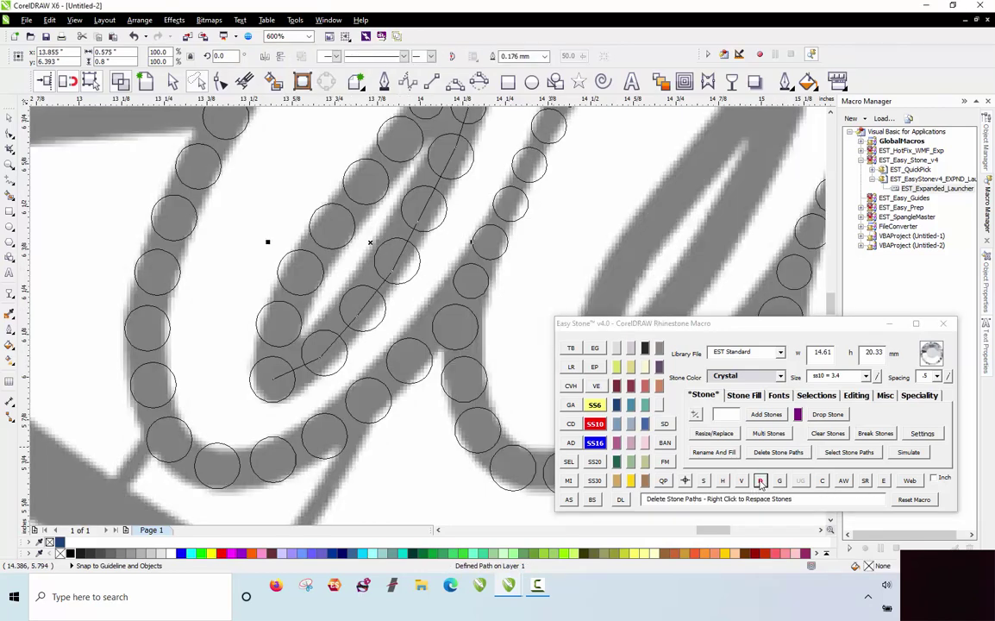
{"action": "left_click", "coordinate": [389, 373]}
{"action": "scroll", "coordinate": [348, 277], "scroll_direction": "down", "scroll_amount": 2}
{"action": "scroll", "coordinate": [382, 237], "scroll_direction": "up", "scroll_amount": 1}
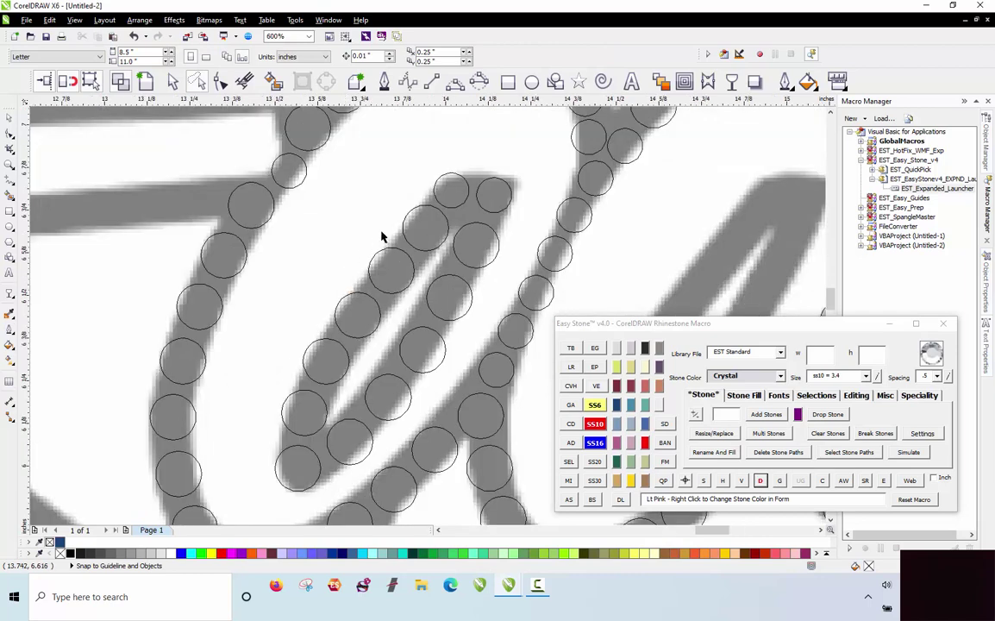
Select the seven stones down the left side of the first o's inner loop, respace them evenly and delete the stone path.
{"action": "left_click", "coordinate": [454, 190]}
{"action": "left_click", "coordinate": [430, 224], "text": "shift"}
{"action": "left_click", "coordinate": [391, 271], "text": "shift"}
{"action": "left_click", "coordinate": [361, 312], "text": "shift"}
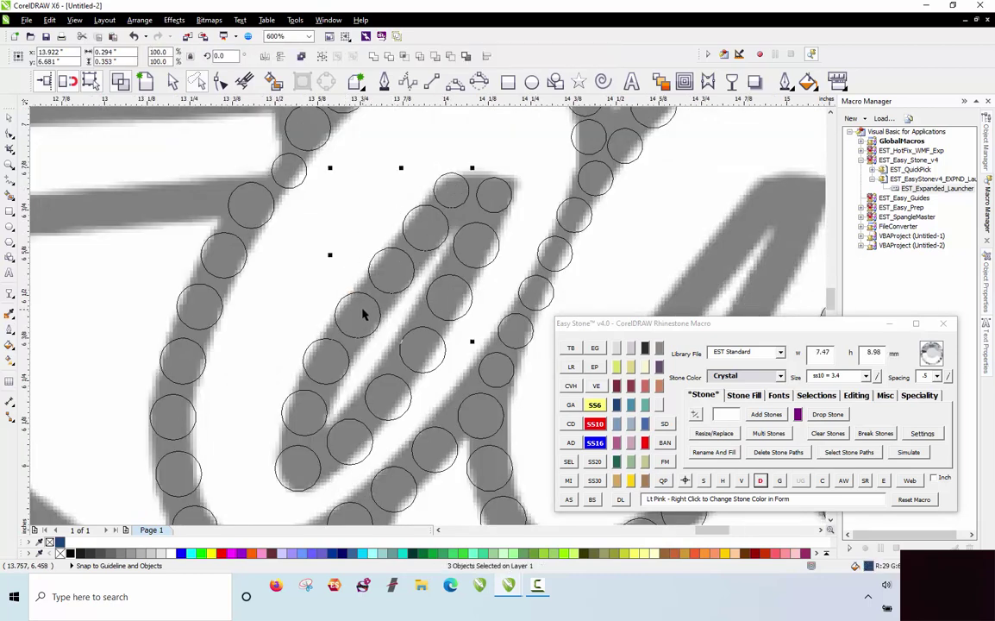
{"action": "left_click", "coordinate": [328, 360], "text": "shift"}
{"action": "left_click", "coordinate": [283, 406], "text": "shift"}
{"action": "left_click", "coordinate": [281, 459], "text": "shift"}
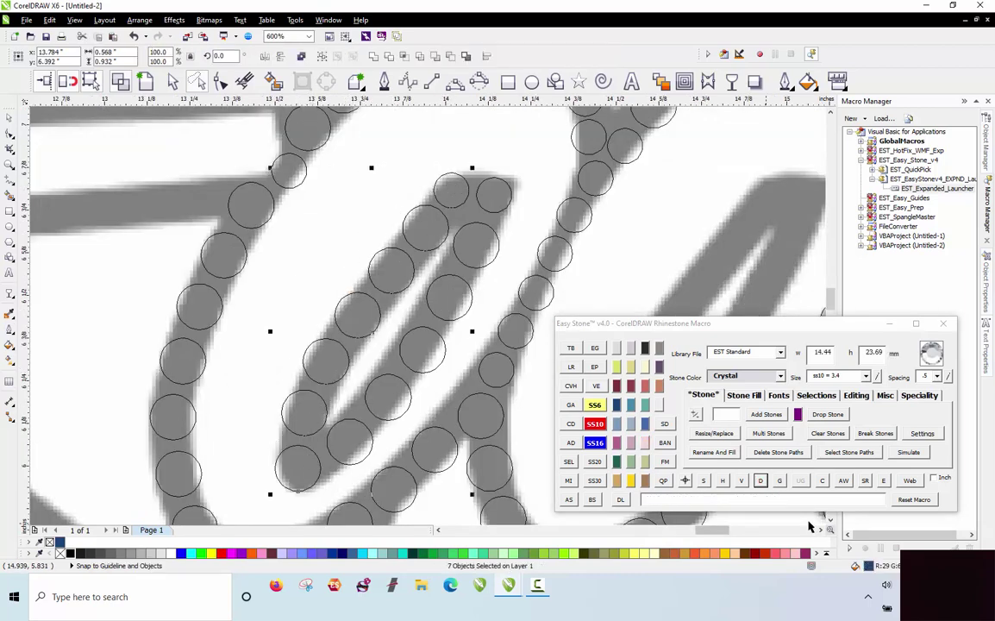
{"action": "left_click", "coordinate": [761, 485]}
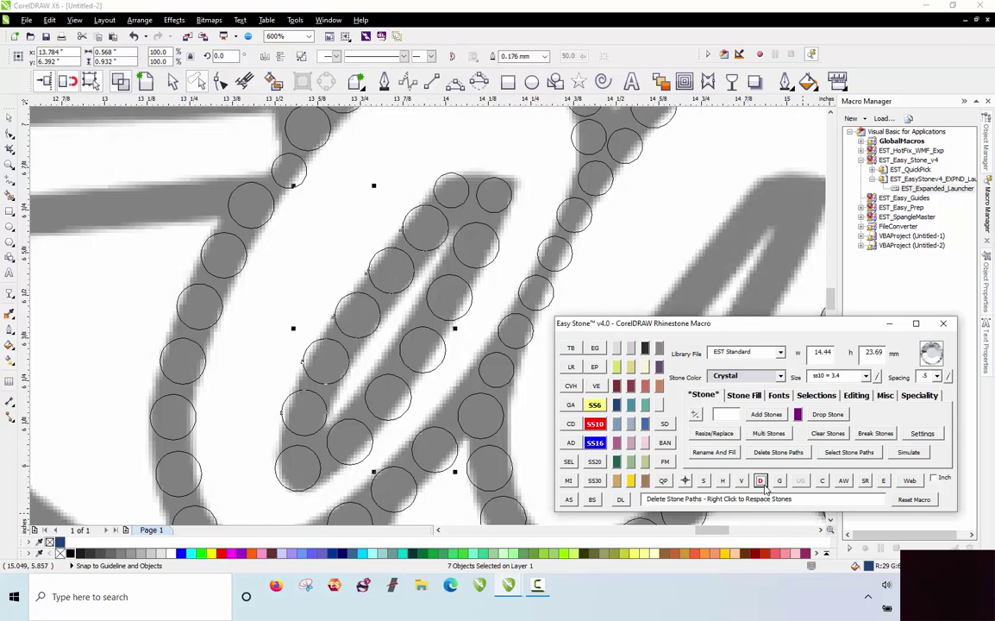
{"action": "left_click", "coordinate": [421, 173]}
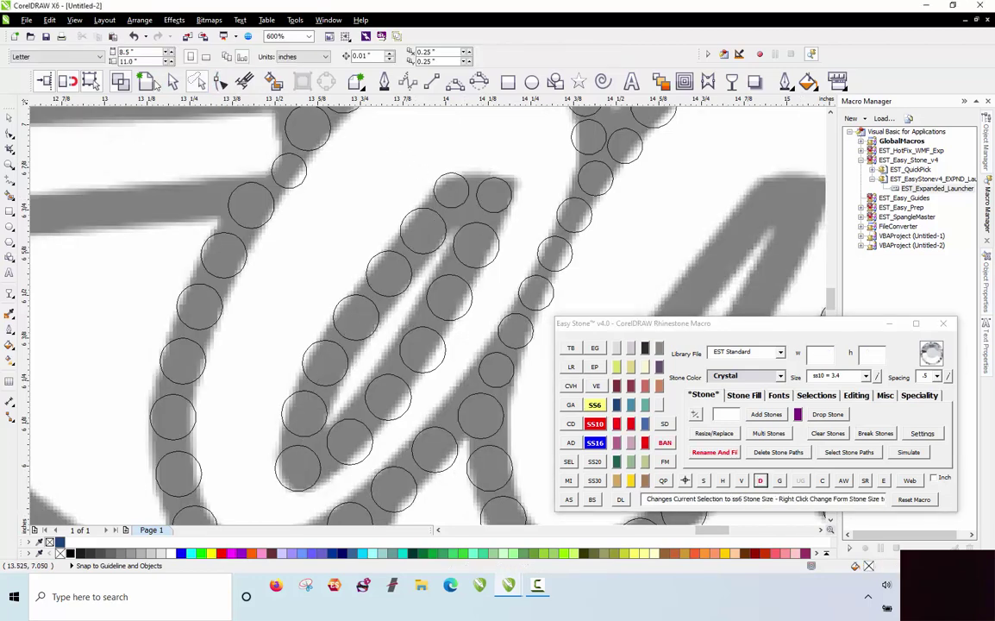
Leave wireframe view and copy all the first o's inner loop stones onto the second o's inner loop.
{"action": "scroll", "coordinate": [308, 225], "scroll_direction": "down", "scroll_amount": 4}
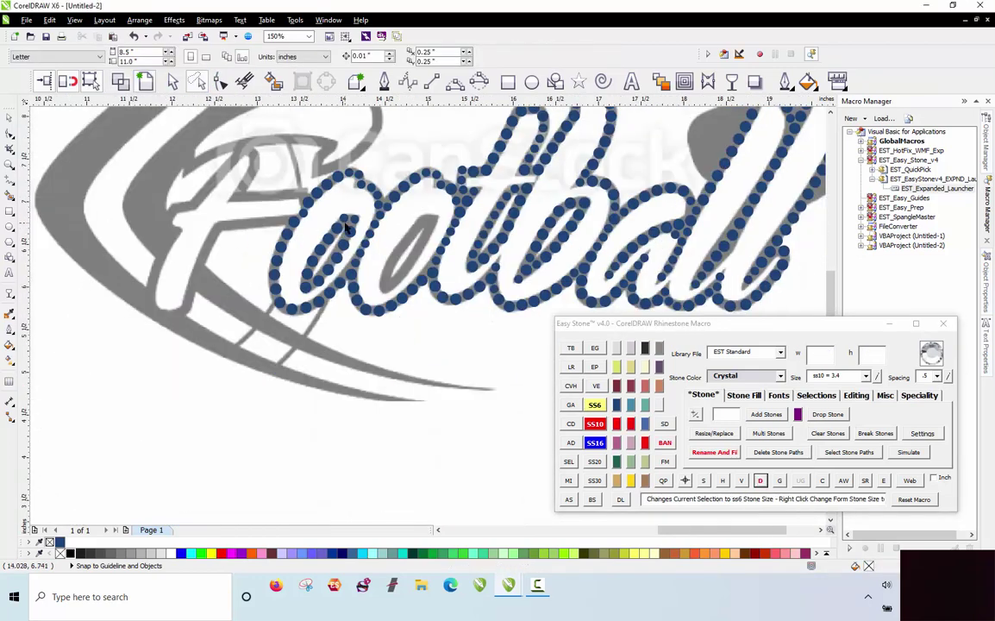
{"action": "scroll", "coordinate": [364, 256], "scroll_direction": "up", "scroll_amount": 2}
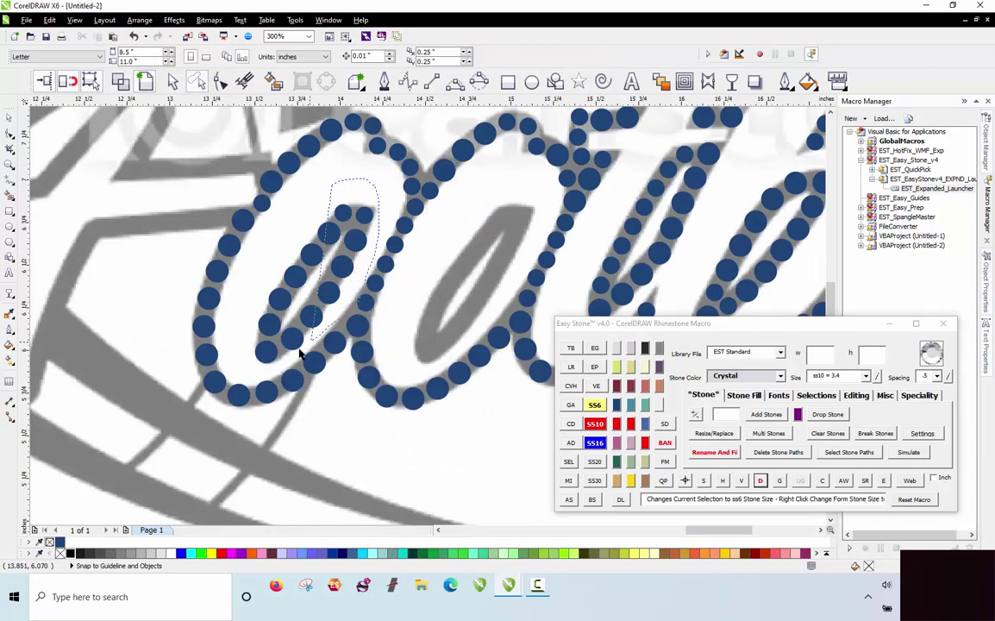
{"action": "mouse_move", "coordinate": [242, 378]}
{"action": "left_mouse_down"}
{"action": "mouse_move", "coordinate": [259, 297]}
{"action": "mouse_move", "coordinate": [465, 274]}
{"action": "mouse_move", "coordinate": [446, 280]}
{"action": "mouse_move", "coordinate": [458, 280]}
{"action": "mouse_move", "coordinate": [449, 266]}
{"action": "left_mouse_up"}
{"action": "left_click", "coordinate": [446, 235]}
{"action": "scroll", "coordinate": [446, 234], "scroll_direction": "down", "scroll_amount": 3}
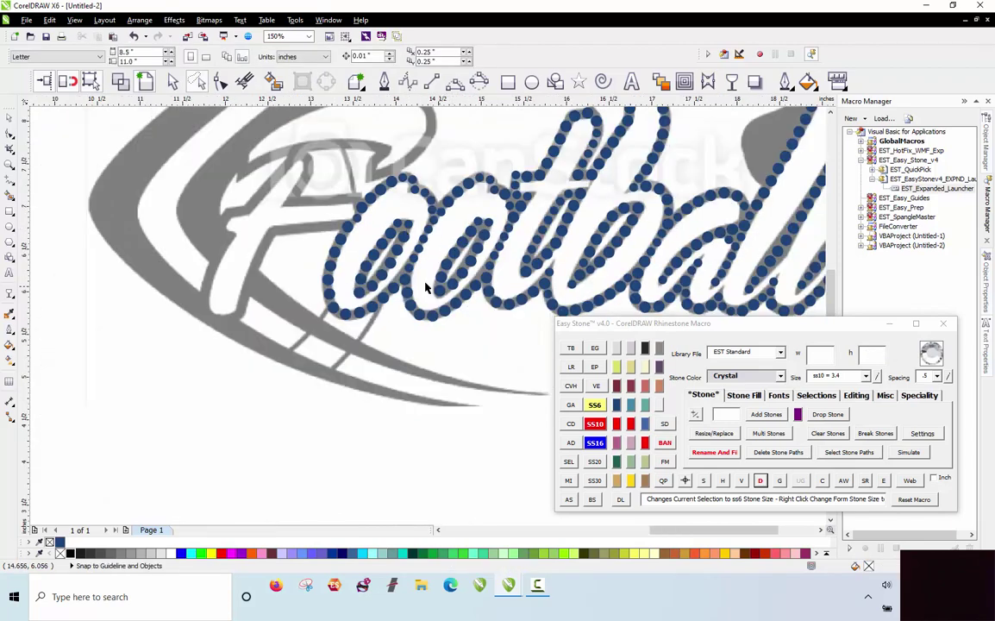
Copy an ss6 stone into the gap in the t's crossbar outline, beside its main stem, and clear the selection.
{"action": "scroll", "coordinate": [425, 288], "scroll_direction": "down", "scroll_amount": 1}
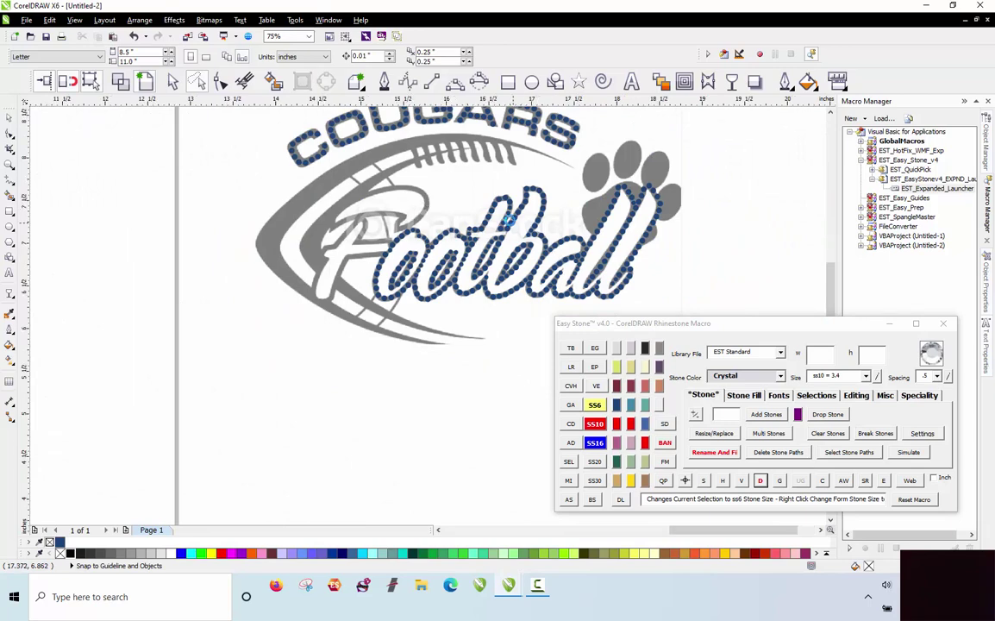
{"action": "scroll", "coordinate": [525, 229], "scroll_direction": "up", "scroll_amount": 1}
{"action": "scroll", "coordinate": [504, 227], "scroll_direction": "down", "scroll_amount": 1}
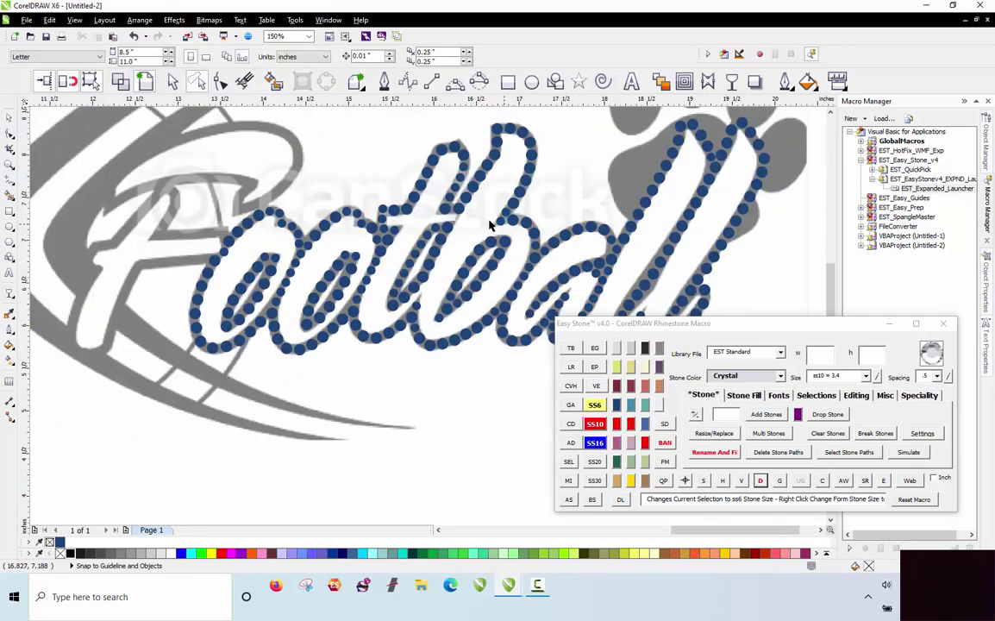
{"action": "scroll", "coordinate": [488, 224], "scroll_direction": "up", "scroll_amount": 2}
{"action": "left_click_drag", "start_coordinate": [470, 149], "coordinate": [496, 230]}
{"action": "scroll", "coordinate": [483, 215], "scroll_direction": "down", "scroll_amount": 1}
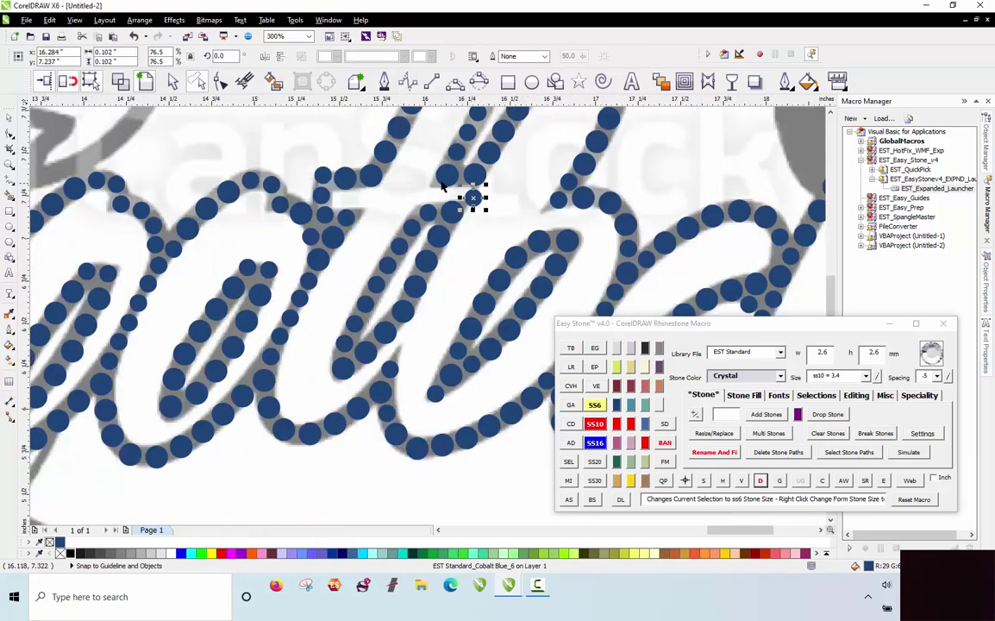
{"action": "left_click", "coordinate": [394, 199]}
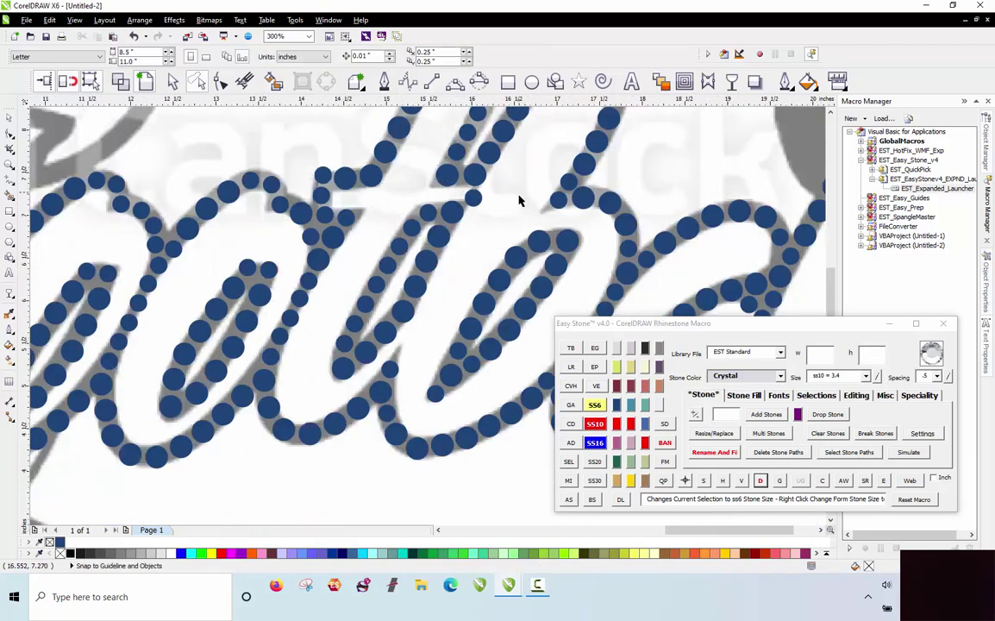
Copy an ss10 stone from the first o to the end of the F crossbar's upper outline and resize it to ss6.
{"action": "scroll", "coordinate": [458, 209], "scroll_direction": "down", "scroll_amount": 2}
{"action": "scroll", "coordinate": [446, 239], "scroll_direction": "up", "scroll_amount": 1}
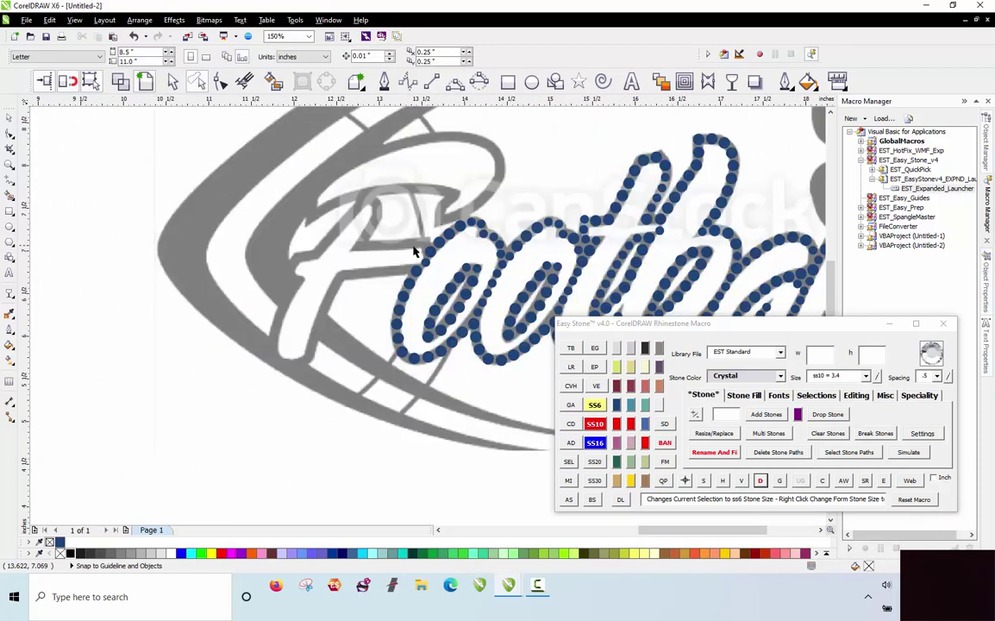
{"action": "scroll", "coordinate": [390, 250], "scroll_direction": "up", "scroll_amount": 3}
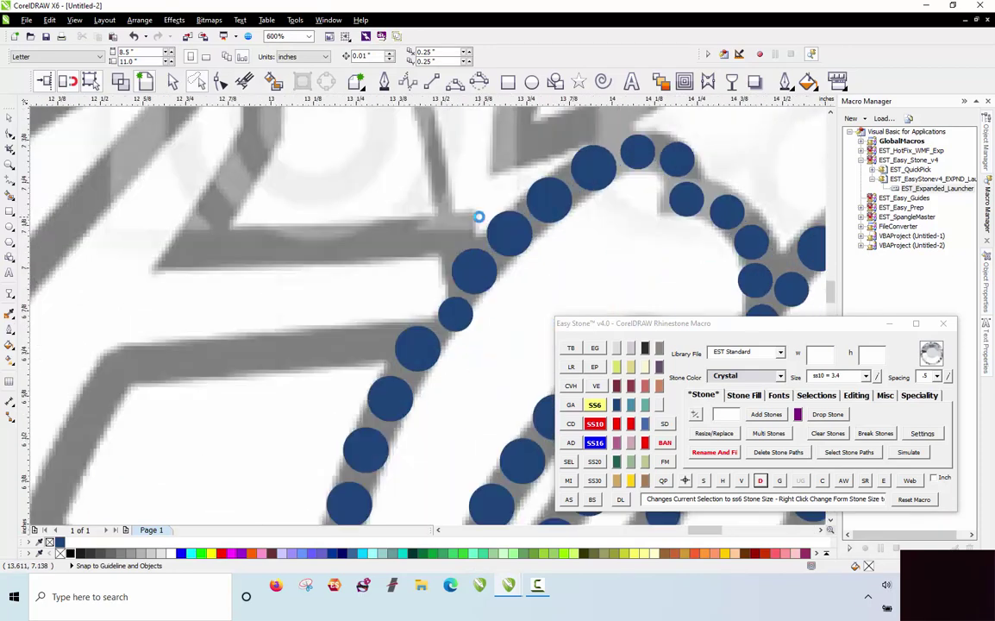
{"action": "left_click_drag", "start_coordinate": [468, 308], "coordinate": [422, 222]}
{"action": "right_click", "coordinate": [423, 224]}
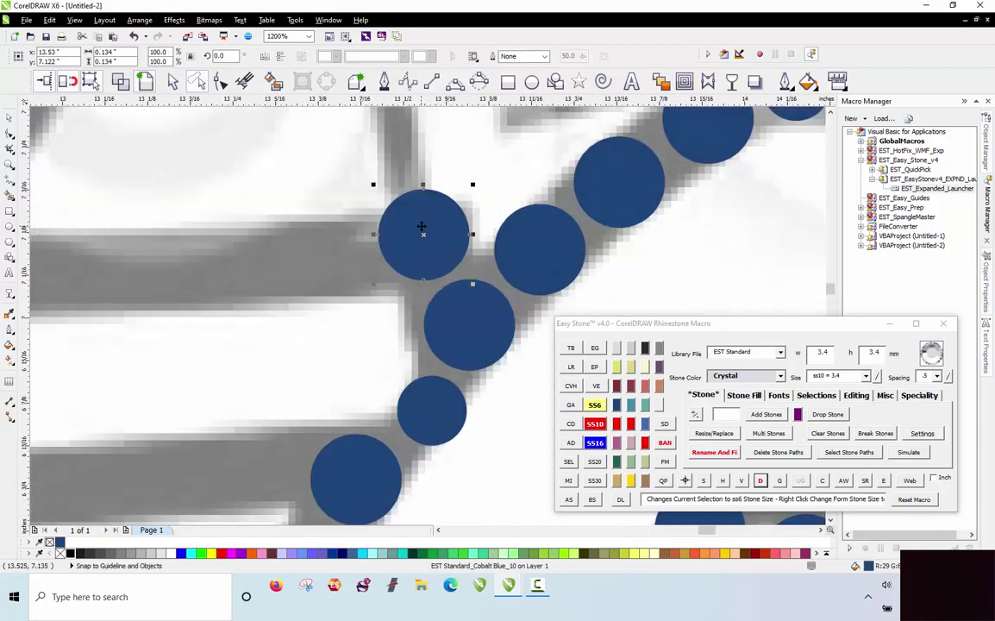
{"action": "left_click", "coordinate": [423, 231]}
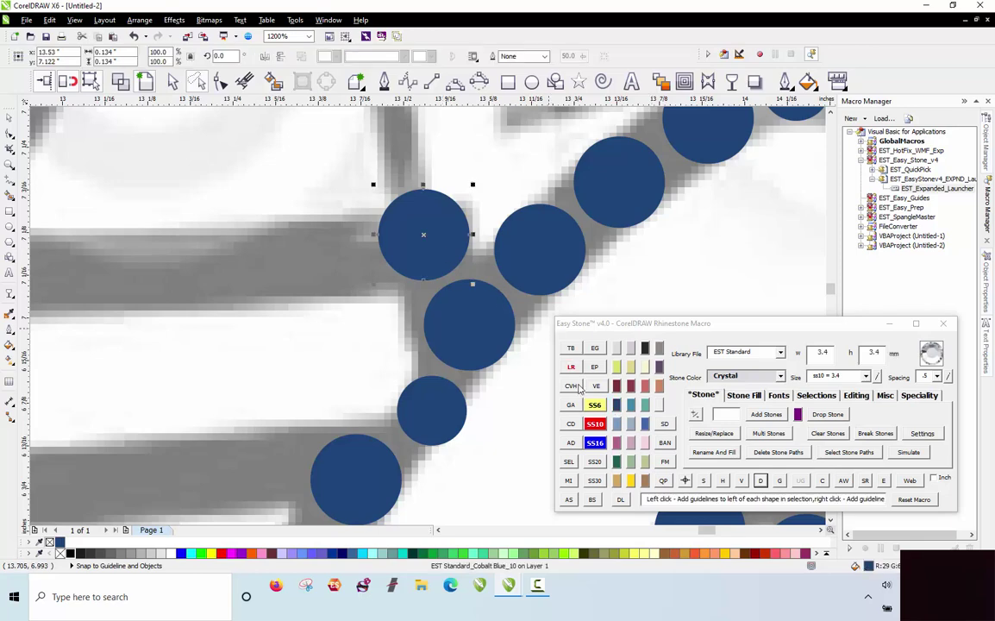
{"action": "left_click", "coordinate": [593, 407]}
Copy ss10 stones along the upper outline of the F's crossbar, from its far left corner towards the ss6 end stone.
{"action": "left_click_drag", "start_coordinate": [436, 238], "coordinate": [191, 251]}
{"action": "scroll", "coordinate": [476, 230], "scroll_direction": "down", "scroll_amount": 1}
{"action": "right_click", "coordinate": [398, 244]}
{"action": "left_click_drag", "start_coordinate": [192, 252], "coordinate": [247, 252]}
{"action": "right_click", "coordinate": [247, 253]}
{"action": "left_click_drag", "start_coordinate": [247, 253], "coordinate": [353, 242]}
{"action": "right_click", "coordinate": [304, 250]}
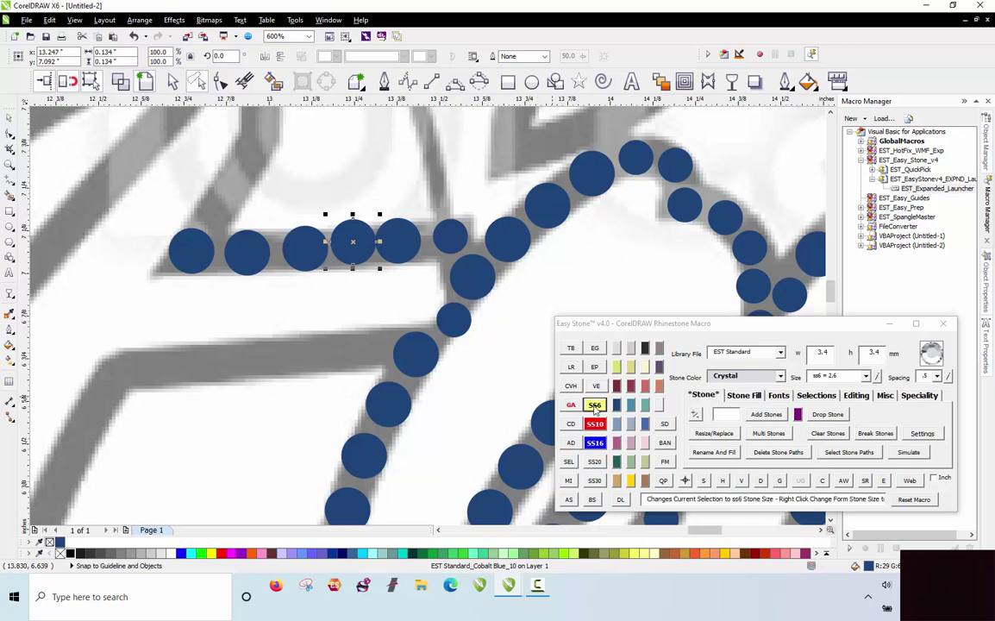
Resize the two ss10 stones nearest the ss6 end stone on the F crossbar's upper outline to ss6 and adjust their spacing.
{"action": "left_click", "coordinate": [595, 404]}
{"action": "scroll", "coordinate": [395, 239], "scroll_direction": "up", "scroll_amount": 2}
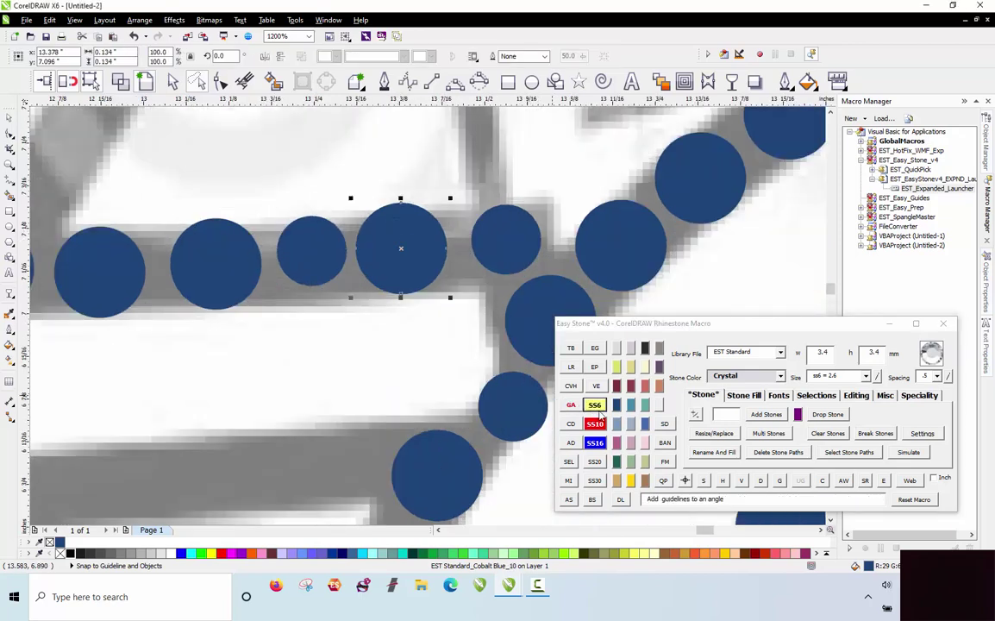
{"action": "left_click_drag", "start_coordinate": [416, 262], "coordinate": [445, 265]}
{"action": "scroll", "coordinate": [446, 265], "scroll_direction": "down", "scroll_amount": 1}
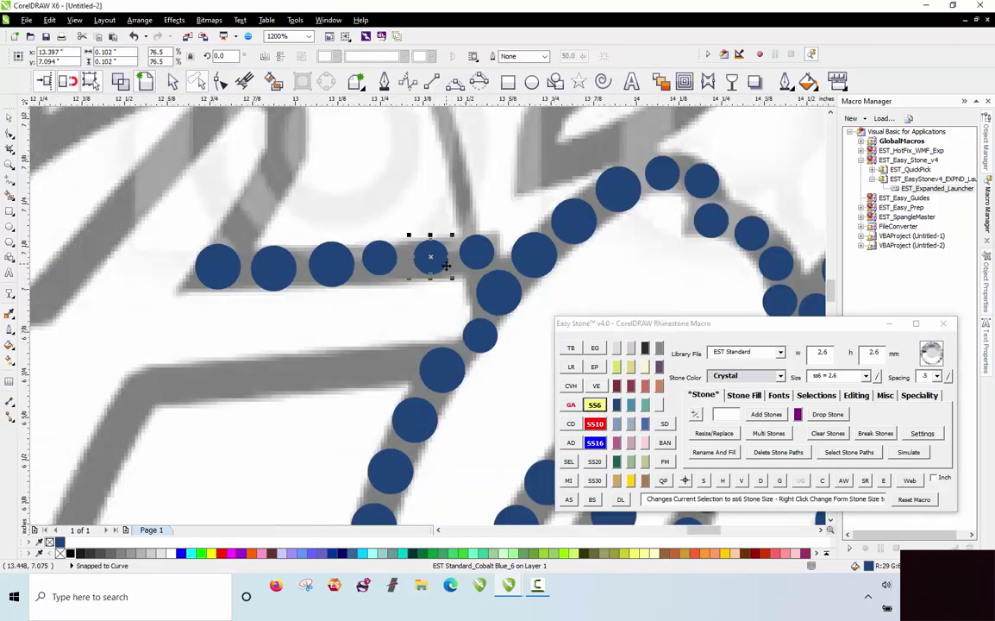
{"action": "left_click", "coordinate": [353, 323]}
Set the fourth stone from the left on the F crossbar's upper outline to ss10 and recentre it on the line.
{"action": "left_click", "coordinate": [219, 257]}
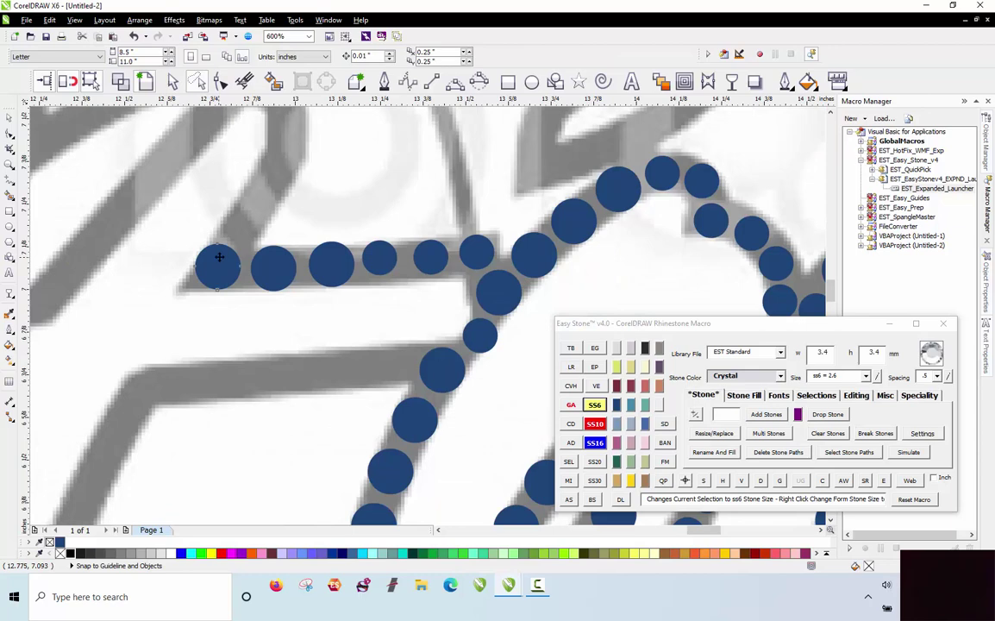
{"action": "left_click", "coordinate": [379, 258]}
{"action": "left_click", "coordinate": [595, 423]}
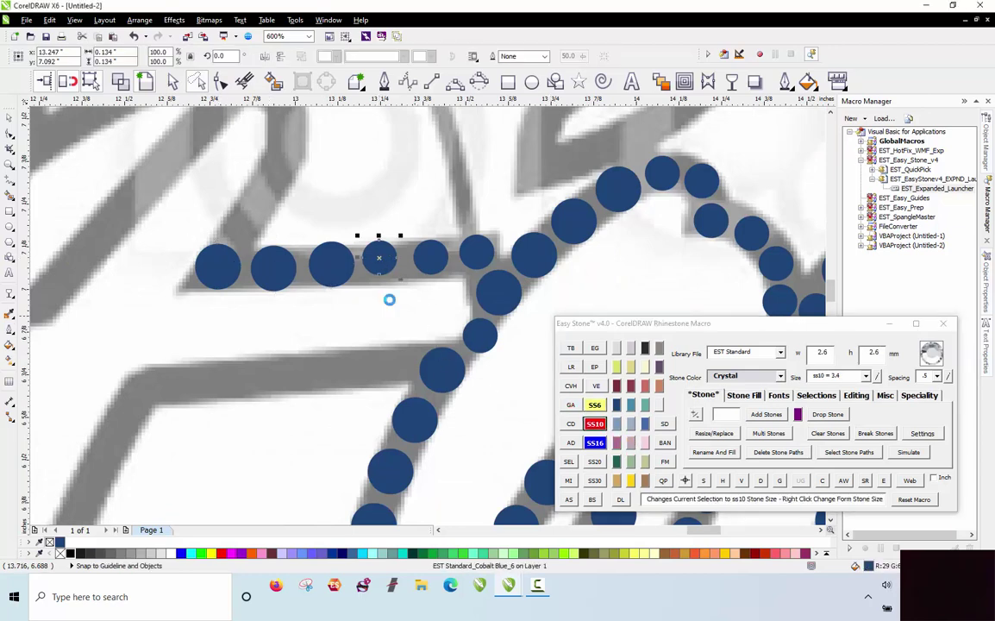
{"action": "scroll", "coordinate": [385, 252], "scroll_direction": "up", "scroll_amount": 2}
{"action": "left_click", "coordinate": [388, 254]}
{"action": "scroll", "coordinate": [390, 258], "scroll_direction": "down", "scroll_amount": 2}
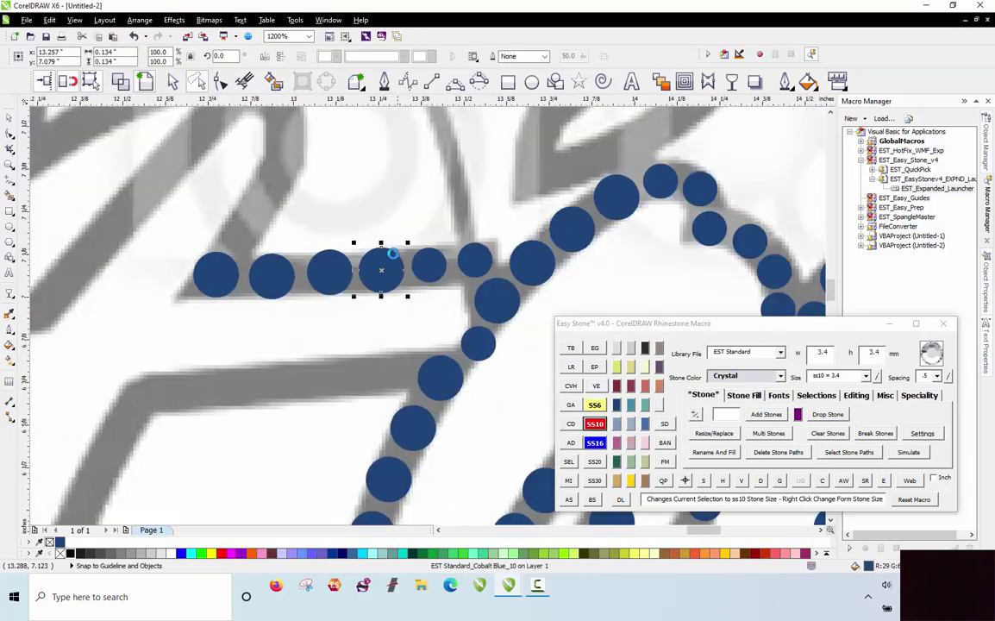
{"action": "left_click", "coordinate": [337, 334]}
Select the F crossbar's upper outline stones through to the adjoining o stone, respace them evenly and delete the stone path.
{"action": "left_click", "coordinate": [214, 276]}
{"action": "left_click", "coordinate": [271, 274], "text": "shift"}
{"action": "left_click", "coordinate": [329, 275], "text": "shift"}
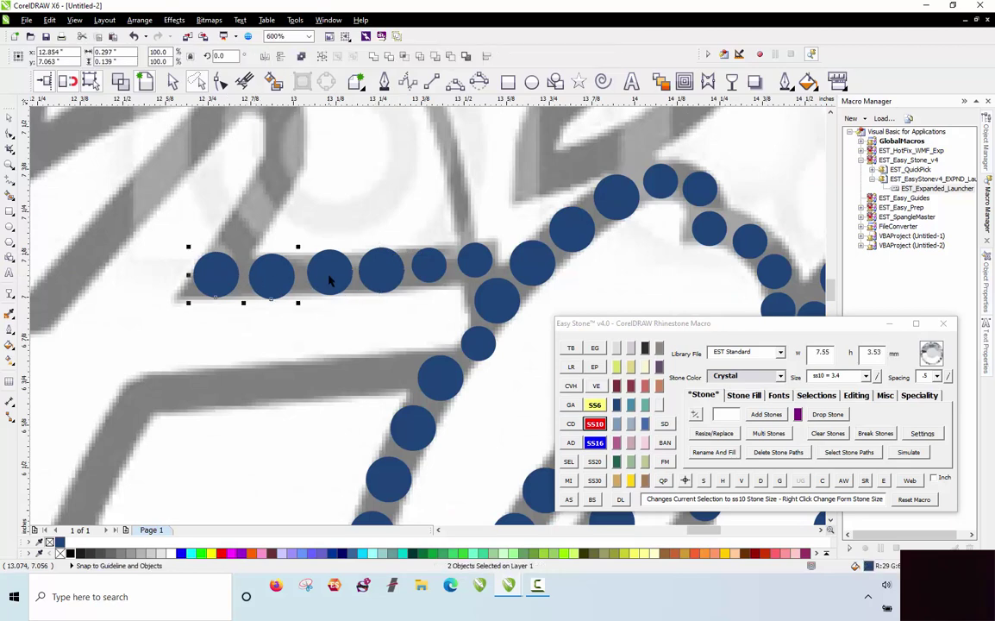
{"action": "left_click", "coordinate": [380, 272], "text": "shift"}
{"action": "left_click", "coordinate": [429, 265], "text": "shift"}
{"action": "left_click", "coordinate": [473, 261], "text": "shift"}
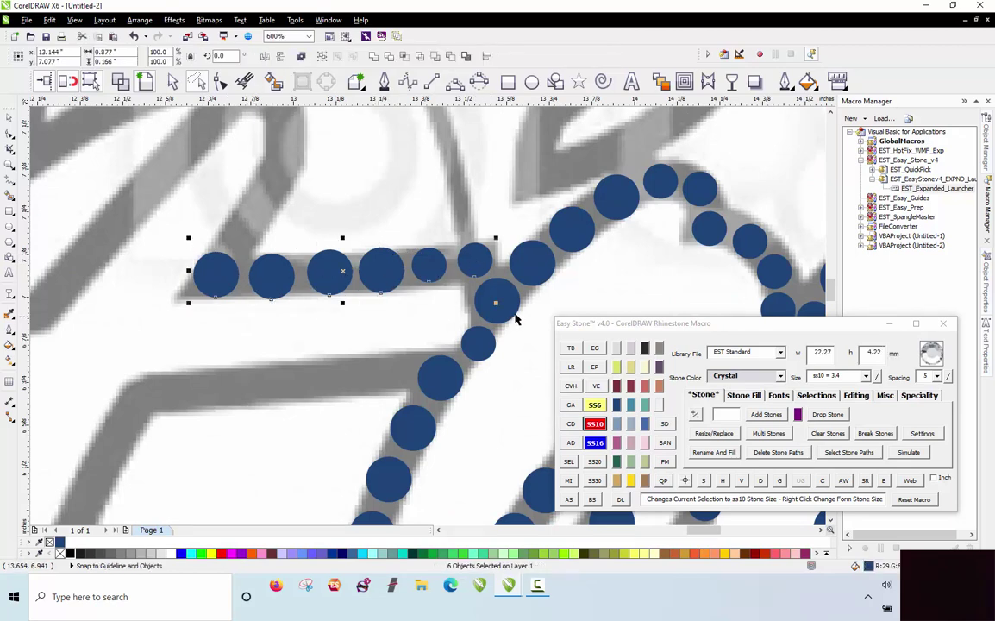
{"action": "left_click", "coordinate": [760, 481]}
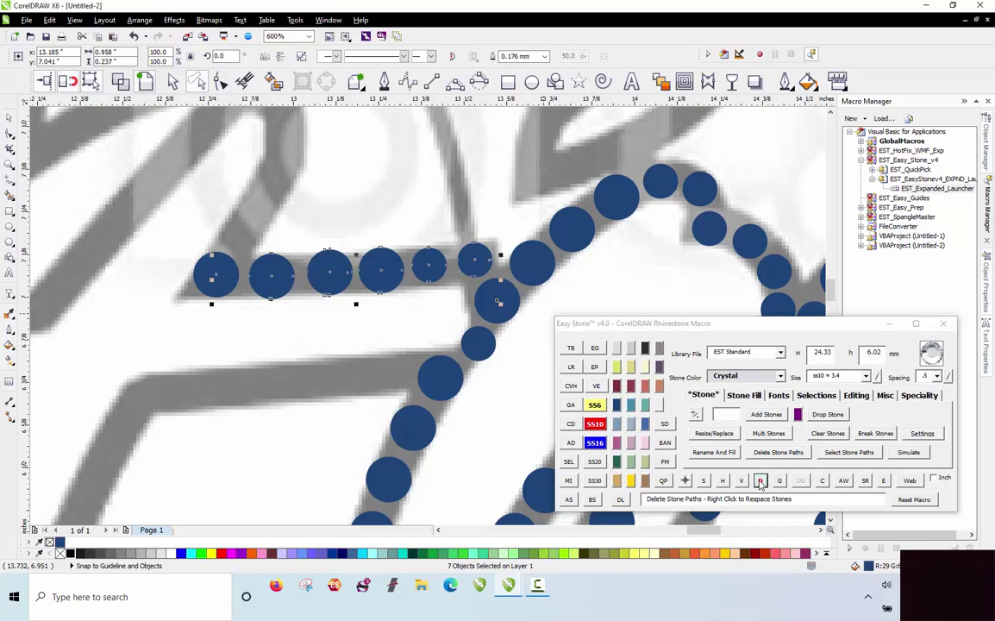
Copy ss10 stones along the lower outline of the F's crossbar, from its left corner to the first o.
{"action": "scroll", "coordinate": [449, 337], "scroll_direction": "down", "scroll_amount": 2}
{"action": "scroll", "coordinate": [513, 351], "scroll_direction": "up", "scroll_amount": 2}
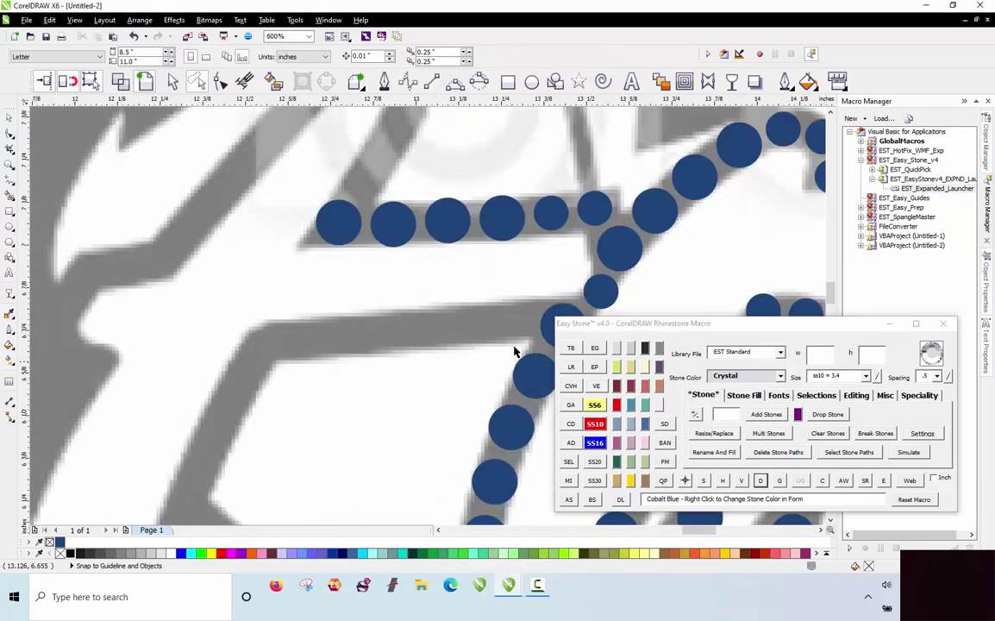
{"action": "scroll", "coordinate": [478, 306], "scroll_direction": "down", "scroll_amount": 2}
{"action": "scroll", "coordinate": [433, 295], "scroll_direction": "up", "scroll_amount": 2}
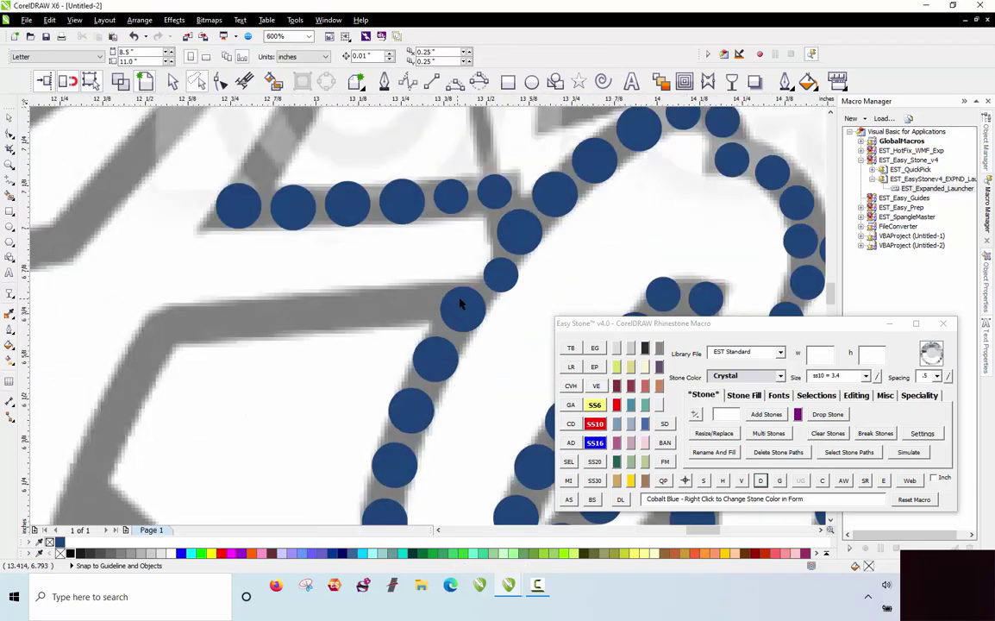
{"action": "left_click_drag", "start_coordinate": [405, 297], "coordinate": [168, 319]}
{"action": "key", "text": "space"}
{"action": "key", "text": "space"}
{"action": "key", "text": "space"}
Select the six ss10 stones along the F crossbar's lower outline, respace them evenly and delete the stone path.
{"action": "left_click", "coordinate": [238, 322], "text": "shift"}
{"action": "left_click", "coordinate": [296, 317], "text": "shift"}
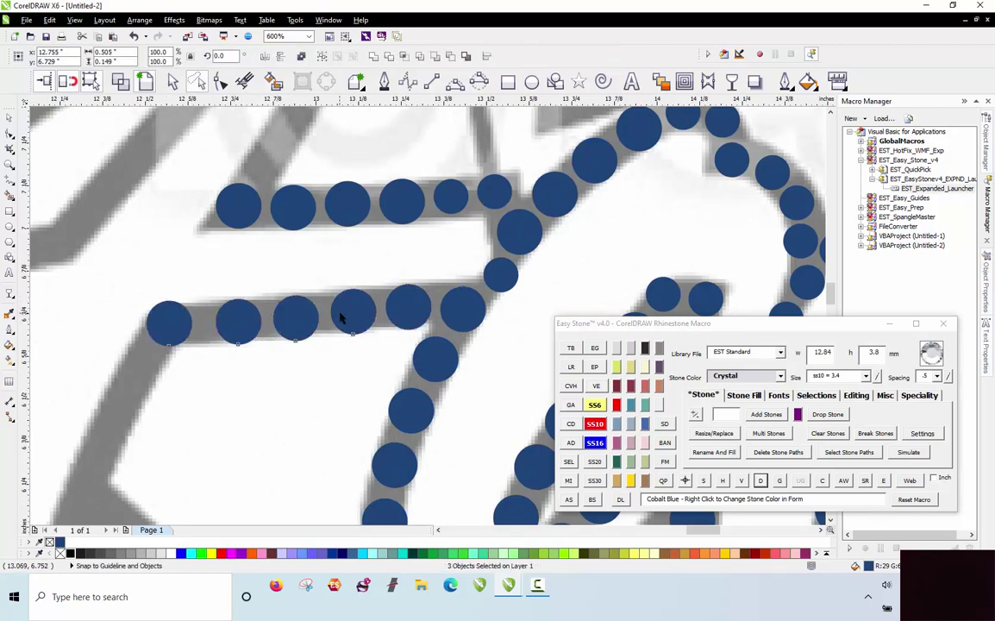
{"action": "left_click", "coordinate": [354, 311], "text": "shift"}
{"action": "left_click", "coordinate": [408, 308], "text": "shift"}
{"action": "left_click", "coordinate": [455, 311], "text": "shift"}
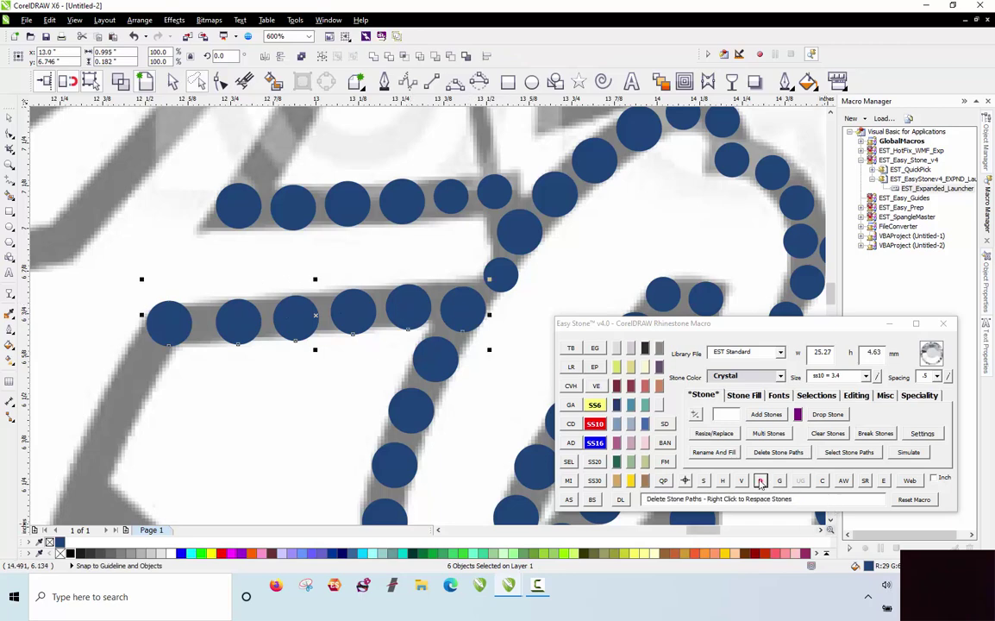
{"action": "left_click", "coordinate": [696, 415]}
{"action": "left_click", "coordinate": [771, 453]}
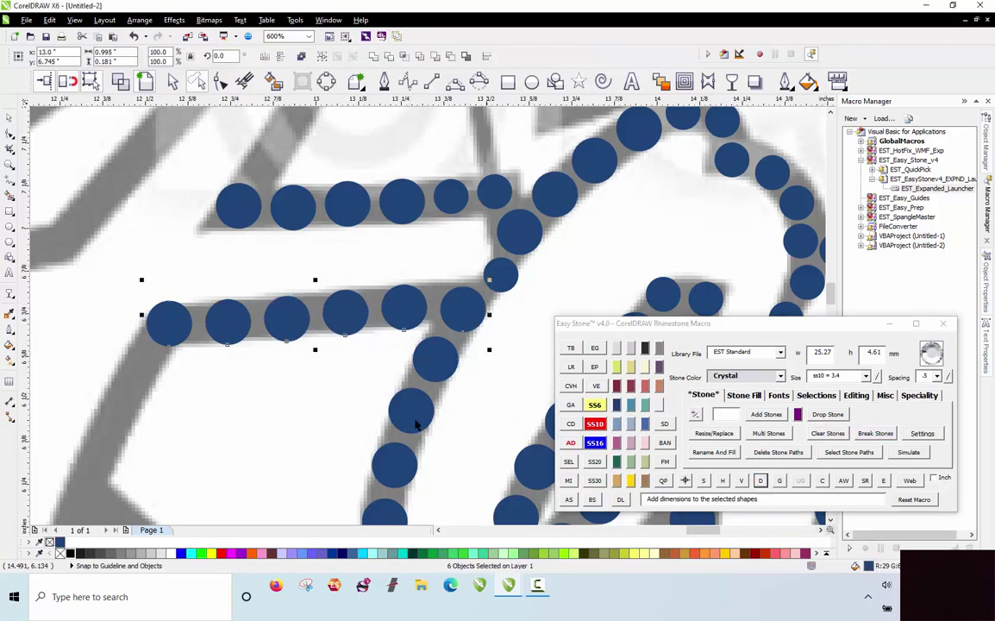
{"action": "left_click", "coordinate": [299, 383]}
Copy an ss10 stone to the base of the F's stem and add a stone path joining it to the crossbar's lower left corner stone.
{"action": "scroll", "coordinate": [450, 262], "scroll_direction": "down", "scroll_amount": 2}
{"action": "scroll", "coordinate": [368, 292], "scroll_direction": "up", "scroll_amount": 2}
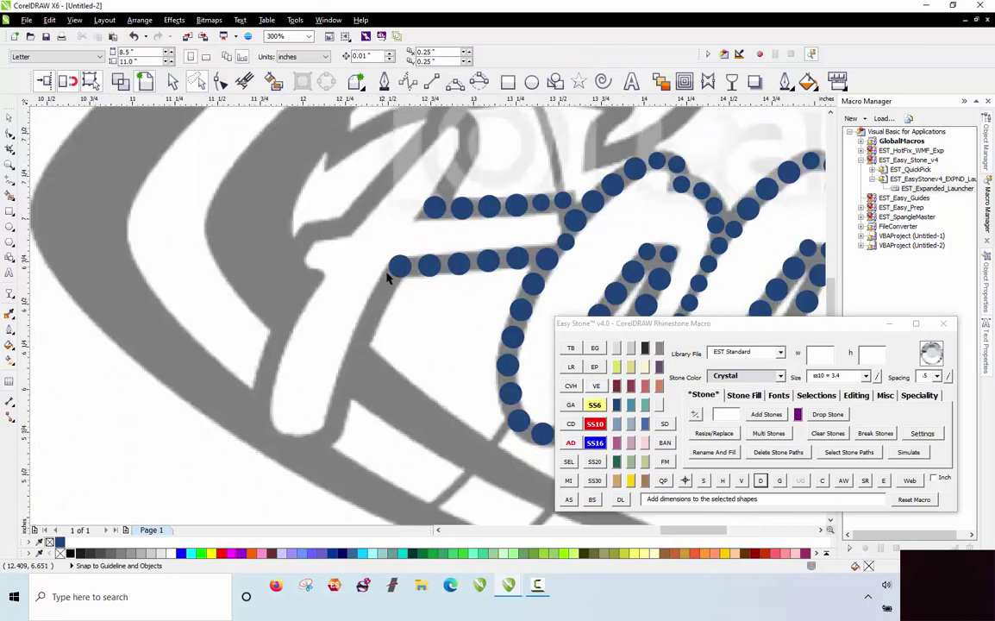
{"action": "left_click_drag", "start_coordinate": [372, 307], "coordinate": [350, 420]}
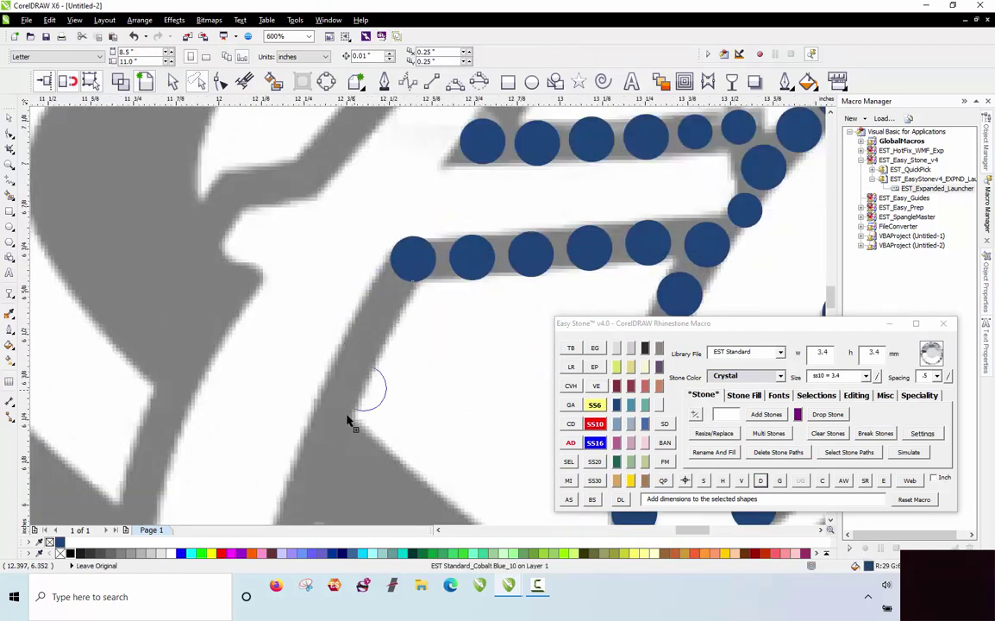
{"action": "left_click_drag", "start_coordinate": [339, 376], "coordinate": [349, 406]}
{"action": "scroll", "coordinate": [476, 191], "scroll_direction": "down", "scroll_amount": 1}
{"action": "scroll", "coordinate": [409, 340], "scroll_direction": "up", "scroll_amount": 1}
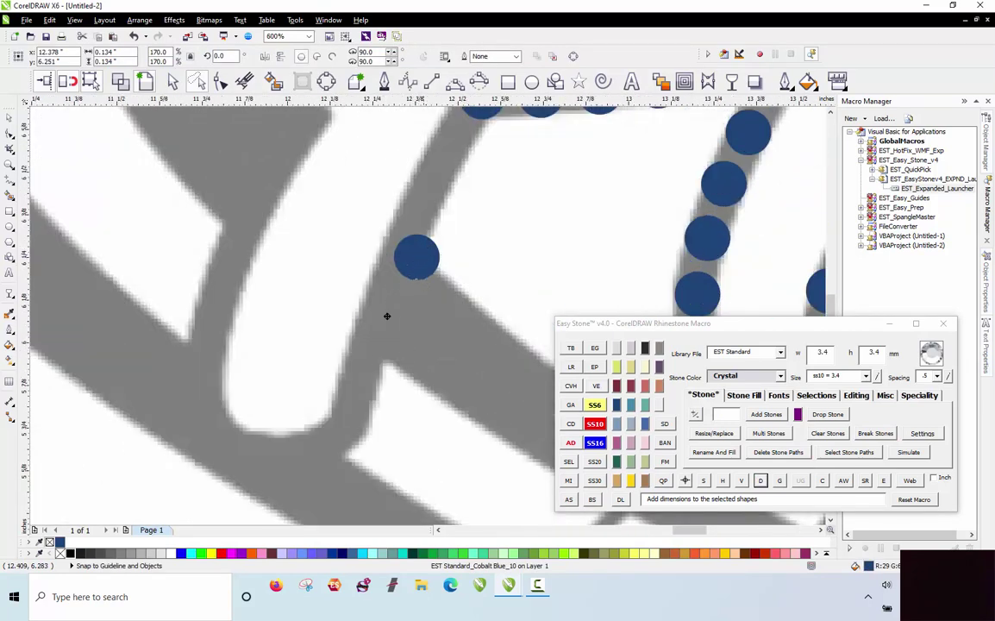
{"action": "left_click_drag", "start_coordinate": [358, 407], "coordinate": [324, 363]}
{"action": "scroll", "coordinate": [417, 319], "scroll_direction": "down", "scroll_amount": 1}
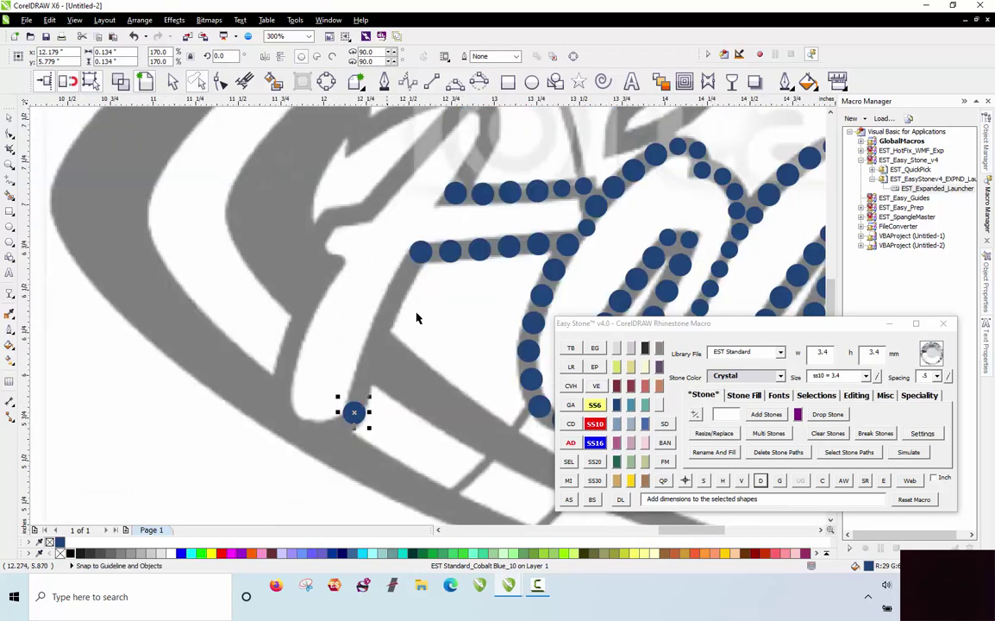
{"action": "left_click", "coordinate": [419, 254], "text": "shift"}
{"action": "left_click", "coordinate": [569, 499]}
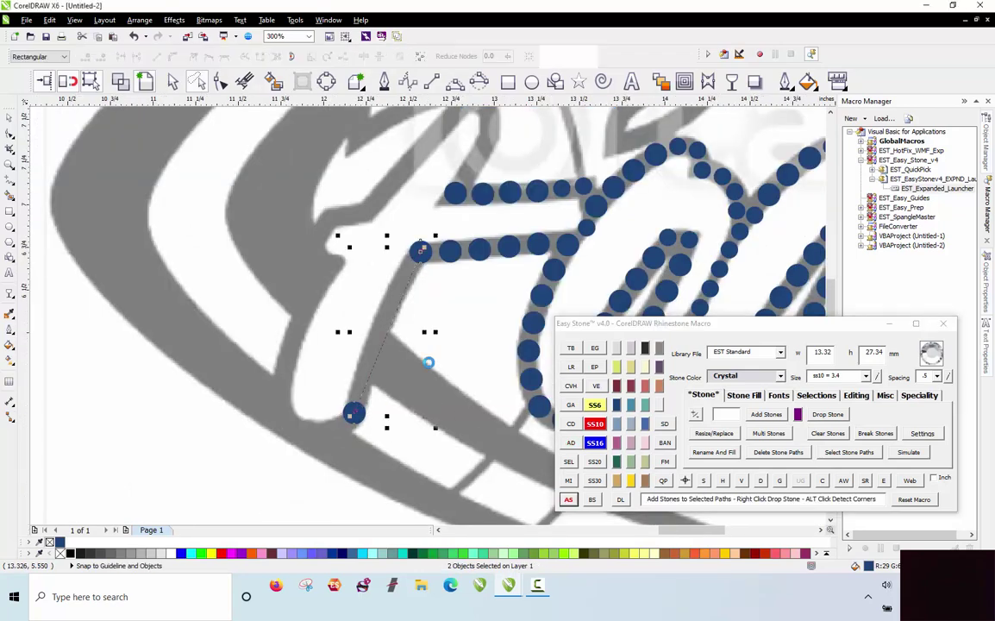
Bend the stone path to follow the right outline of the F's stem and delete the path, keeping its stones.
{"action": "scroll", "coordinate": [395, 331], "scroll_direction": "up", "scroll_amount": 2}
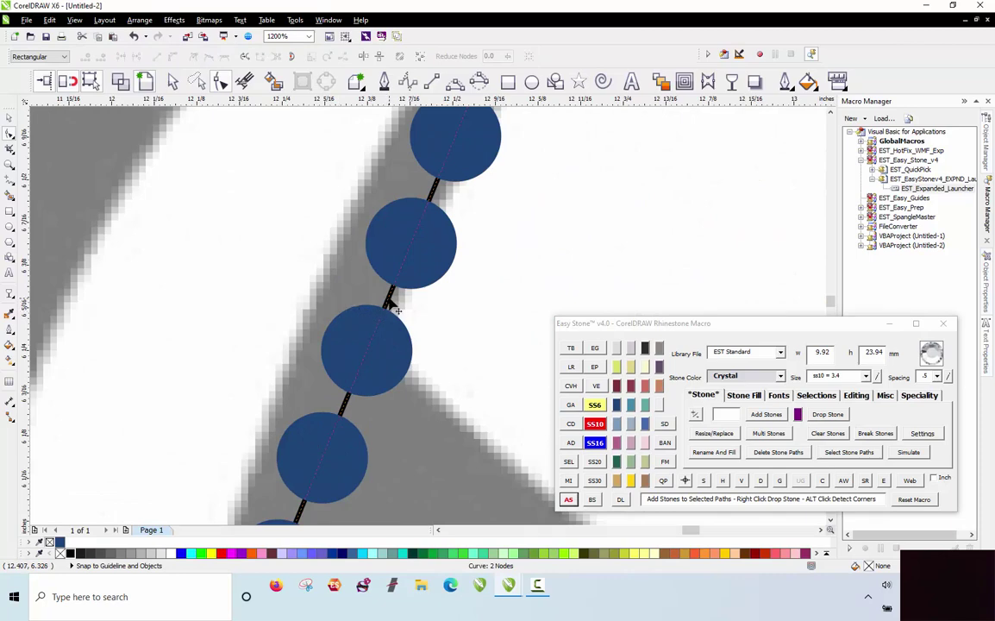
{"action": "left_click_drag", "start_coordinate": [388, 301], "coordinate": [372, 277]}
{"action": "scroll", "coordinate": [372, 280], "scroll_direction": "down", "scroll_amount": 1}
{"action": "key", "text": "space"}
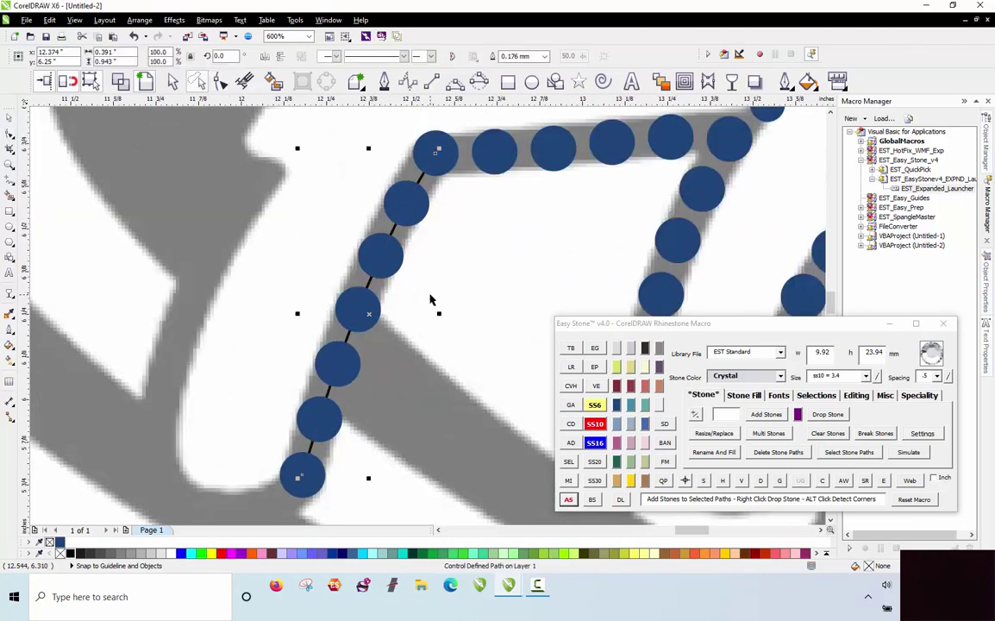
{"action": "left_click", "coordinate": [431, 299]}
{"action": "left_click", "coordinate": [385, 252]}
{"action": "scroll", "coordinate": [487, 235], "scroll_direction": "down", "scroll_amount": 1}
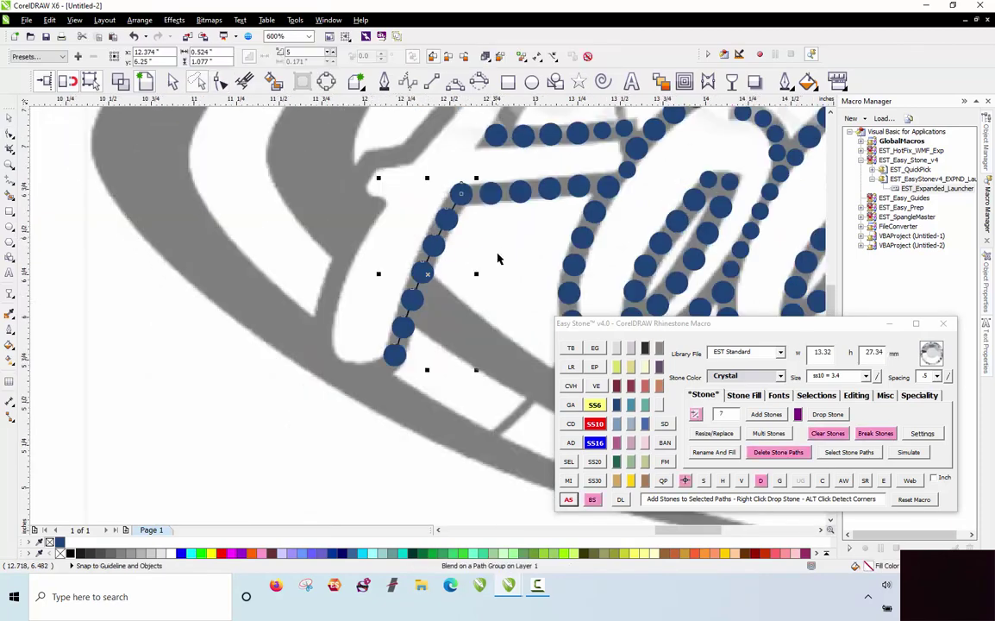
{"action": "left_click", "coordinate": [761, 481]}
{"action": "left_click", "coordinate": [433, 373]}
Copy an ss10 stone to the upper end of the F stem's left outline and add a stone path to the stem's bottom stone.
{"action": "scroll", "coordinate": [422, 161], "scroll_direction": "up", "scroll_amount": 1}
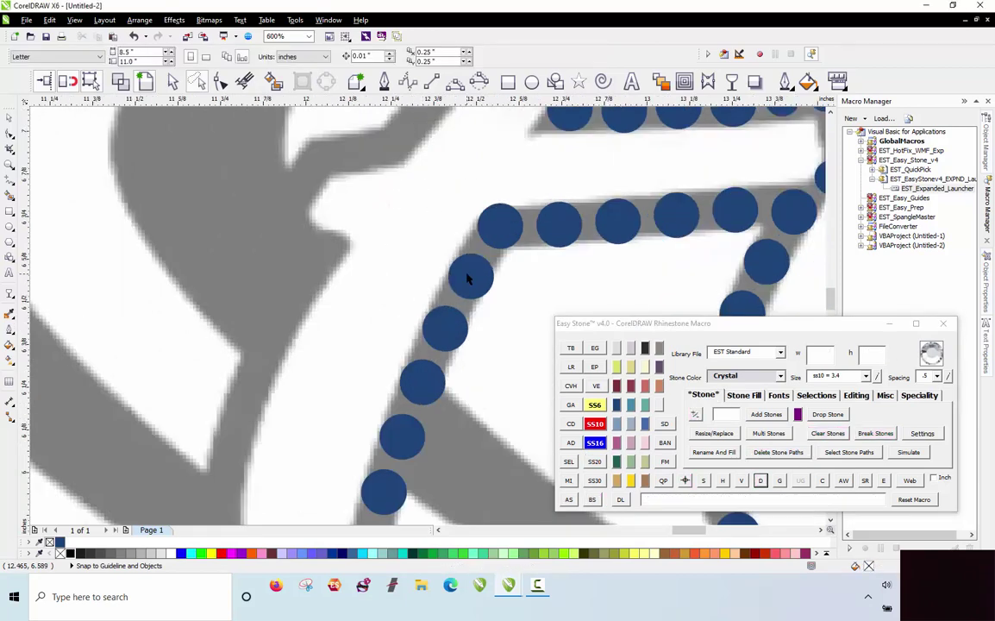
{"action": "left_click_drag", "start_coordinate": [467, 278], "coordinate": [325, 257]}
{"action": "scroll", "coordinate": [325, 224], "scroll_direction": "down", "scroll_amount": 1}
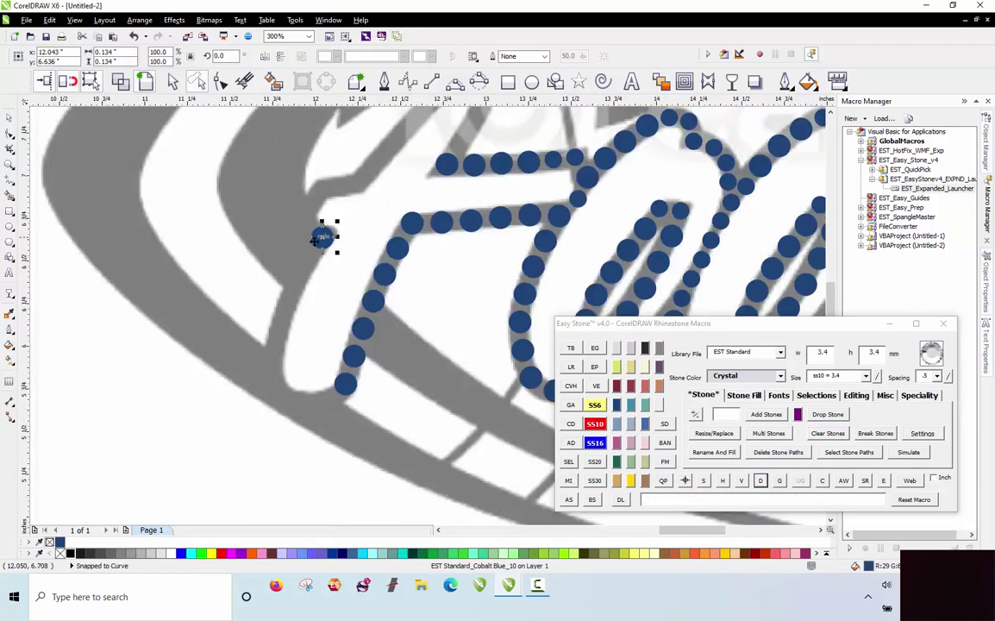
{"action": "left_click", "coordinate": [351, 387], "text": "shift"}
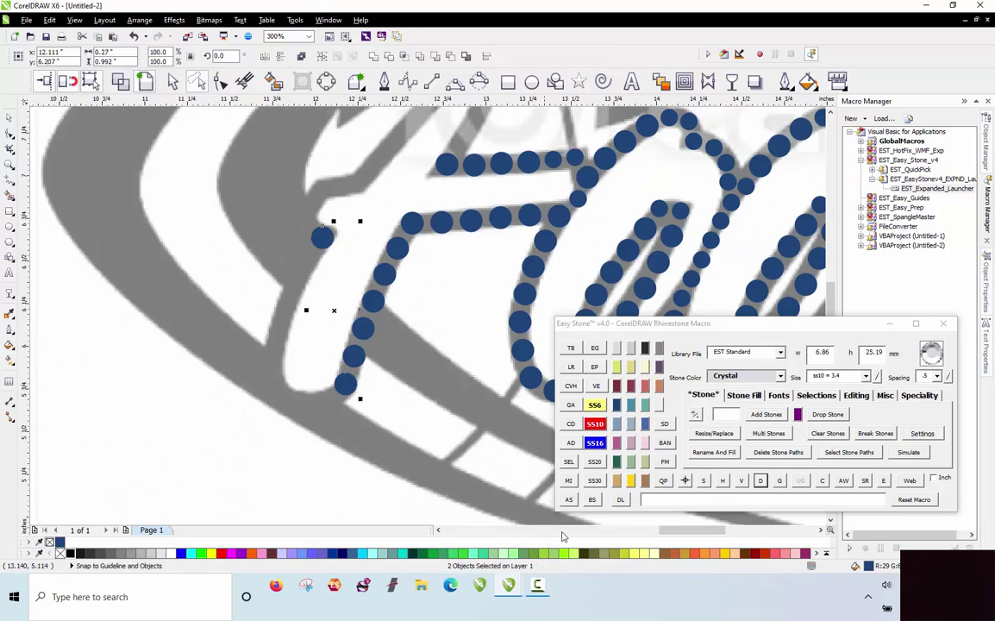
{"action": "left_click", "coordinate": [569, 500]}
Bend the stone path down the F stem's left outline and around its rounded base.
{"action": "key", "text": "F10"}
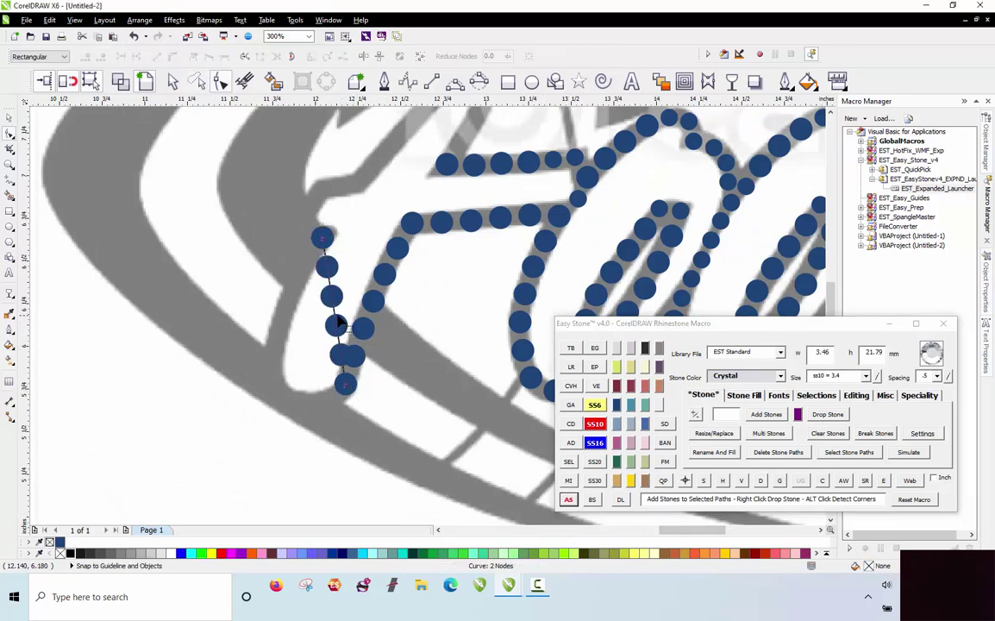
{"action": "left_click_drag", "start_coordinate": [338, 324], "coordinate": [280, 378]}
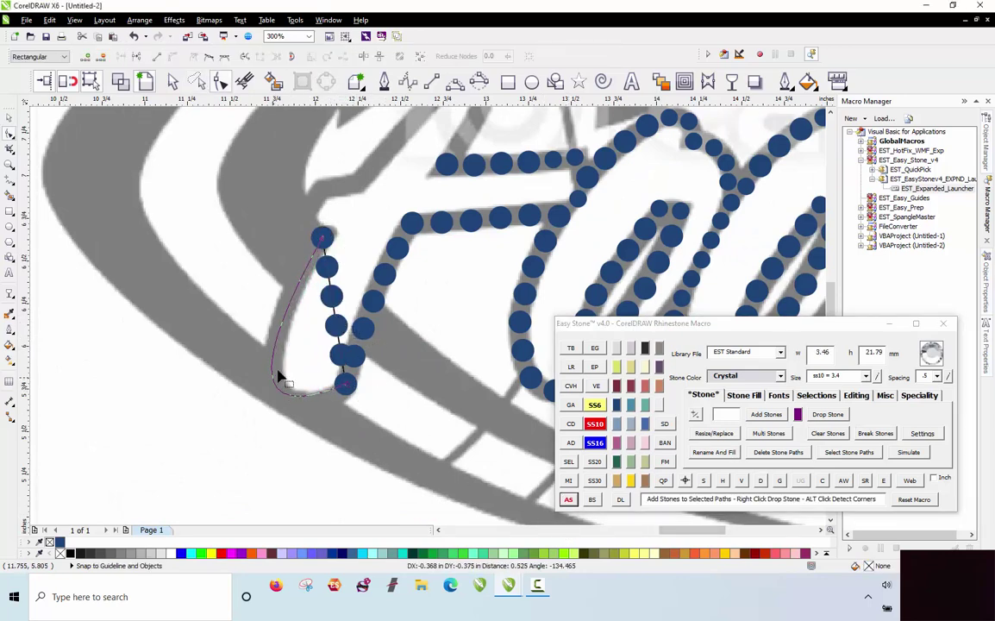
{"action": "key", "text": "space"}
{"action": "left_click", "coordinate": [227, 372]}
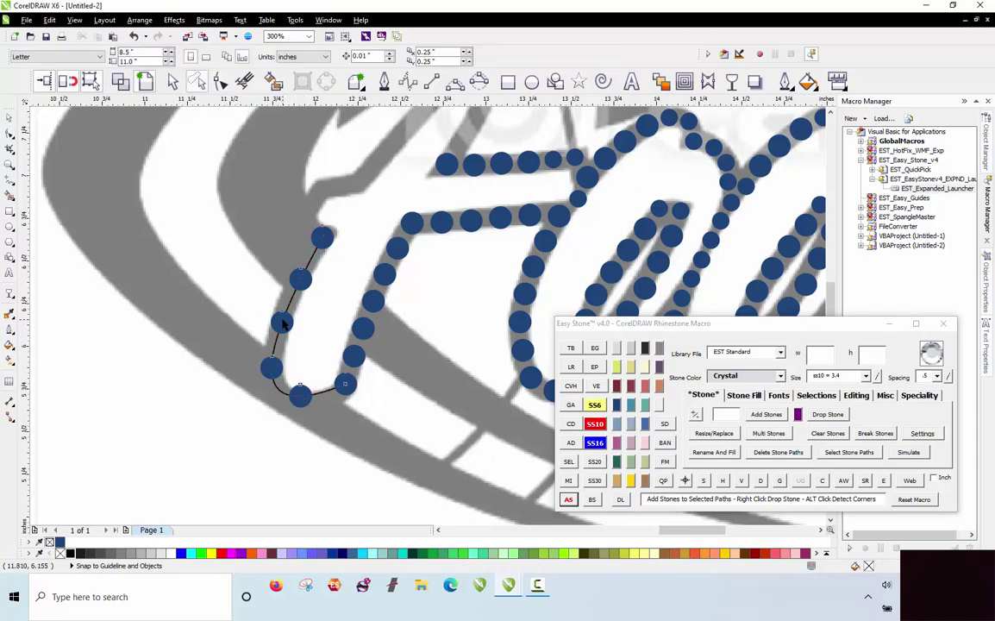
Set the left stem path to 10 stones and delete the stone path.
{"action": "left_click", "coordinate": [283, 322]}
{"action": "left_click", "coordinate": [686, 481]}
{"action": "left_click", "coordinate": [686, 481]}
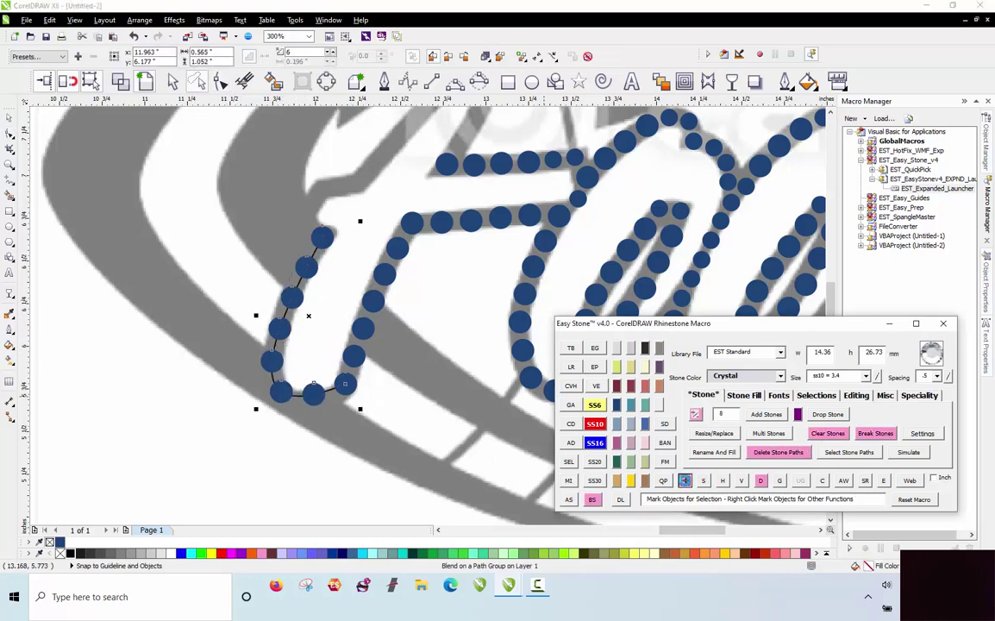
{"action": "left_click", "coordinate": [685, 481]}
{"action": "left_click", "coordinate": [686, 481]}
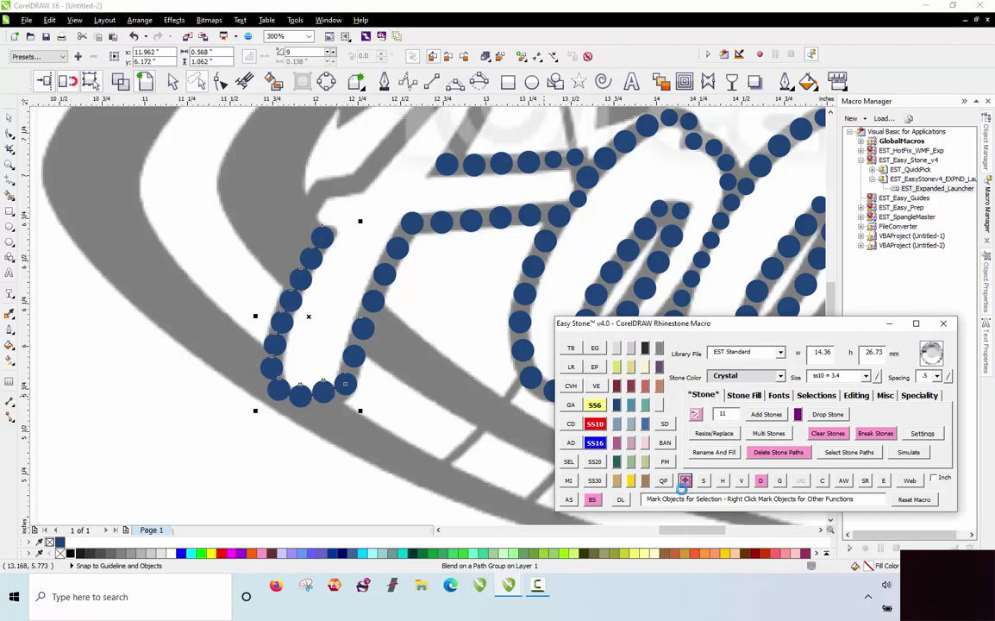
{"action": "left_click", "coordinate": [686, 481]}
{"action": "right_click", "coordinate": [685, 481]}
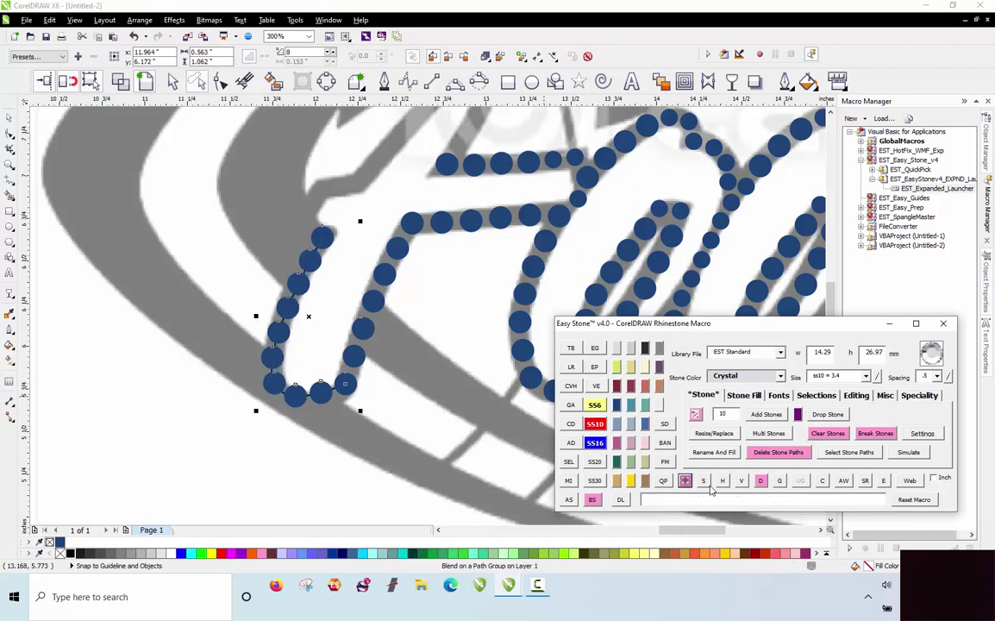
Add the right outline stones of the F's stem to the selection, respace them all evenly and delete the stone path.
{"action": "left_click", "coordinate": [360, 369]}
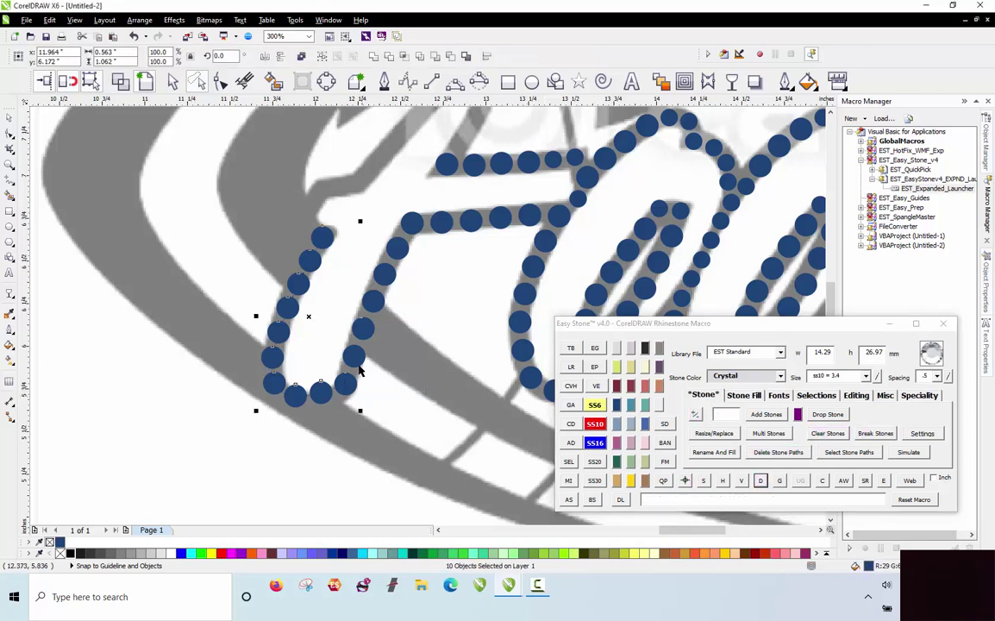
{"action": "left_click", "coordinate": [359, 364], "text": "shift"}
{"action": "left_click", "coordinate": [365, 336], "text": "shift"}
{"action": "left_click", "coordinate": [375, 306], "text": "shift"}
{"action": "left_click", "coordinate": [414, 222], "text": "shift"}
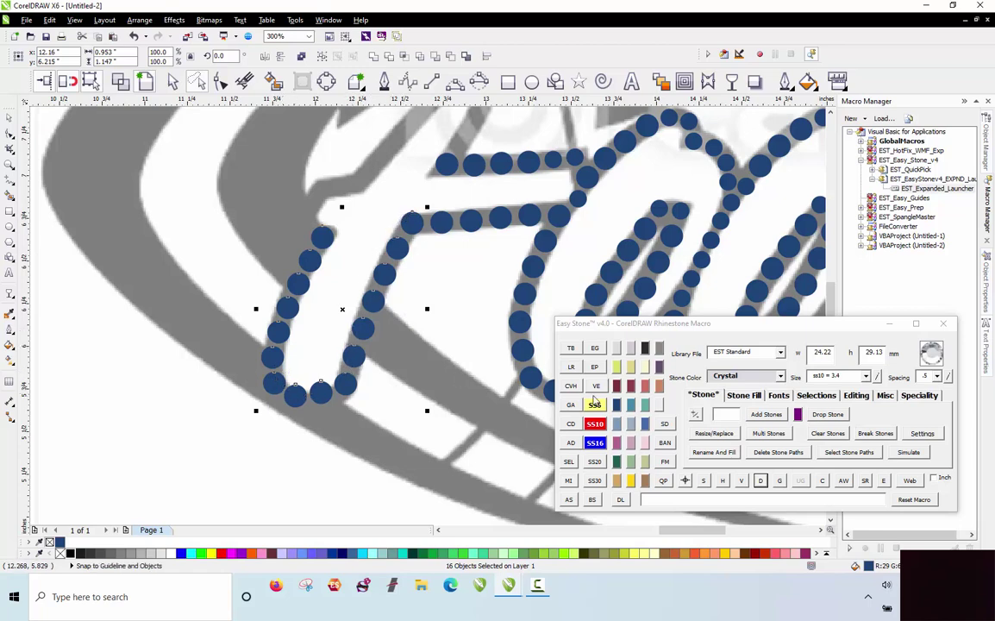
{"action": "left_click", "coordinate": [761, 481]}
{"action": "right_click", "coordinate": [762, 483]}
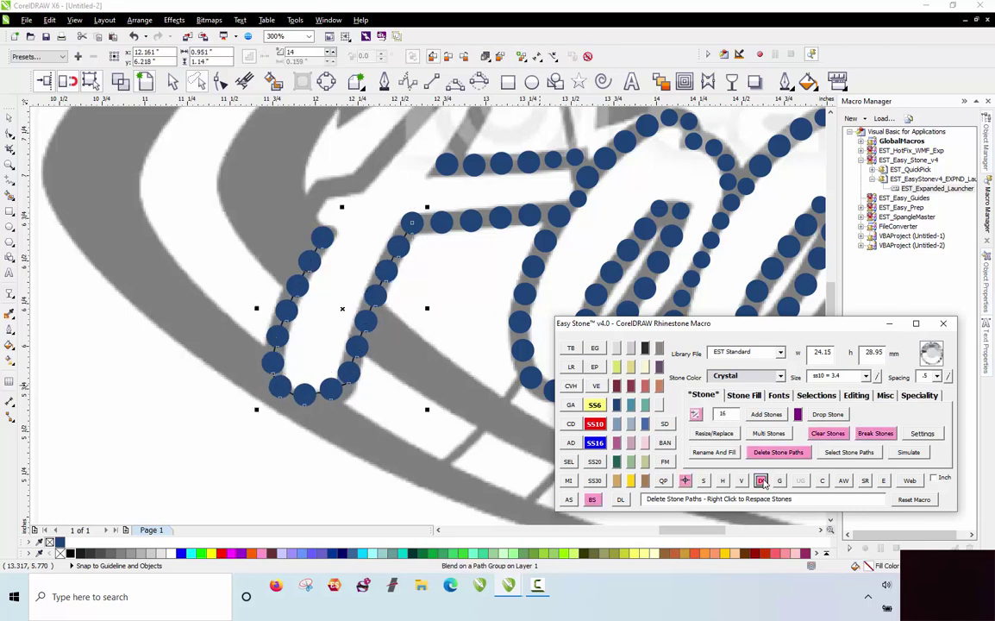
{"action": "left_click", "coordinate": [763, 483]}
{"action": "left_click", "coordinate": [483, 480]}
Nudge the stones around the F stem's rounded base so they sit centred on the outline.
{"action": "scroll", "coordinate": [350, 413], "scroll_direction": "up", "scroll_amount": 2}
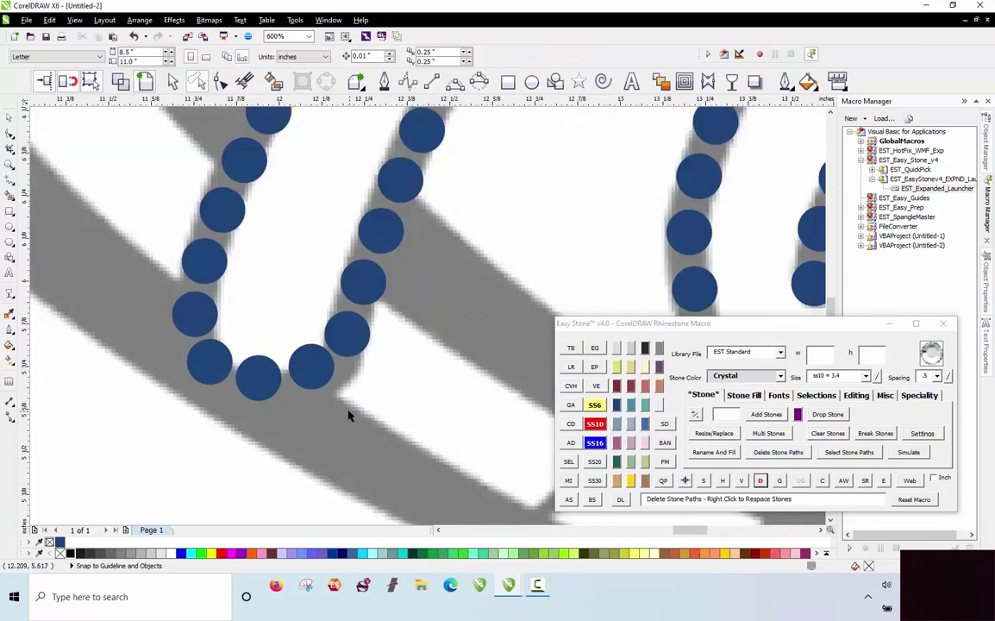
{"action": "scroll", "coordinate": [310, 366], "scroll_direction": "up", "scroll_amount": 1}
{"action": "left_click_drag", "start_coordinate": [272, 313], "coordinate": [285, 361]}
{"action": "scroll", "coordinate": [384, 329], "scroll_direction": "down", "scroll_amount": 1}
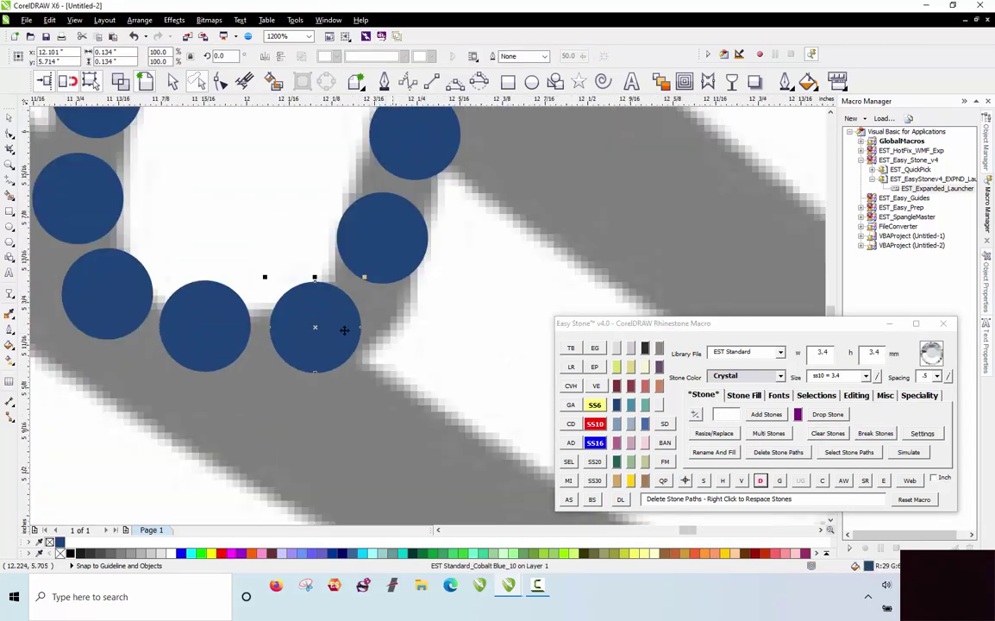
{"action": "left_click_drag", "start_coordinate": [227, 332], "coordinate": [218, 354]}
{"action": "scroll", "coordinate": [323, 401], "scroll_direction": "down", "scroll_amount": 1}
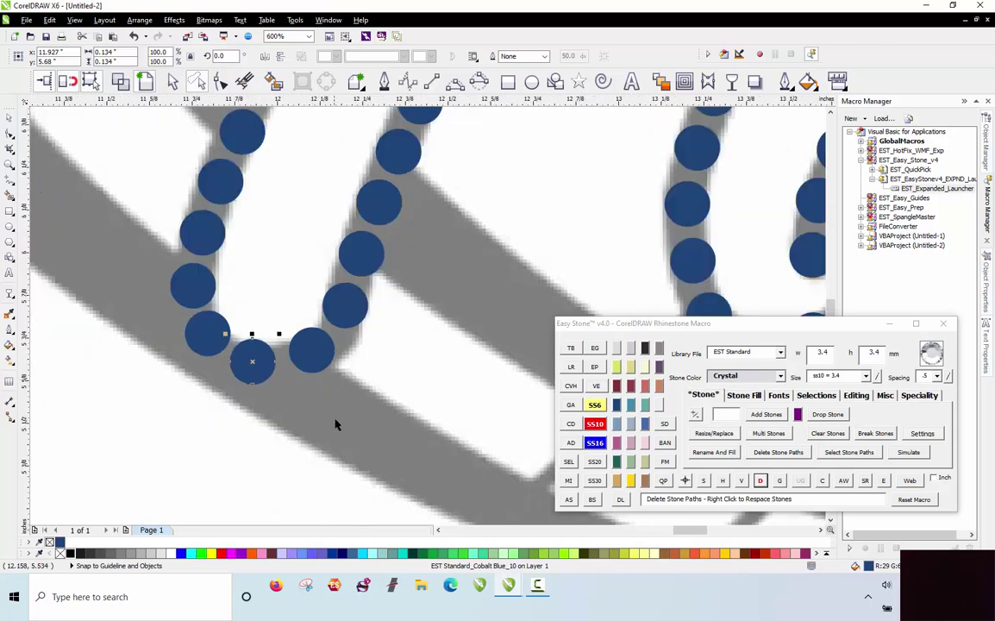
{"action": "scroll", "coordinate": [173, 289], "scroll_direction": "up", "scroll_amount": 2}
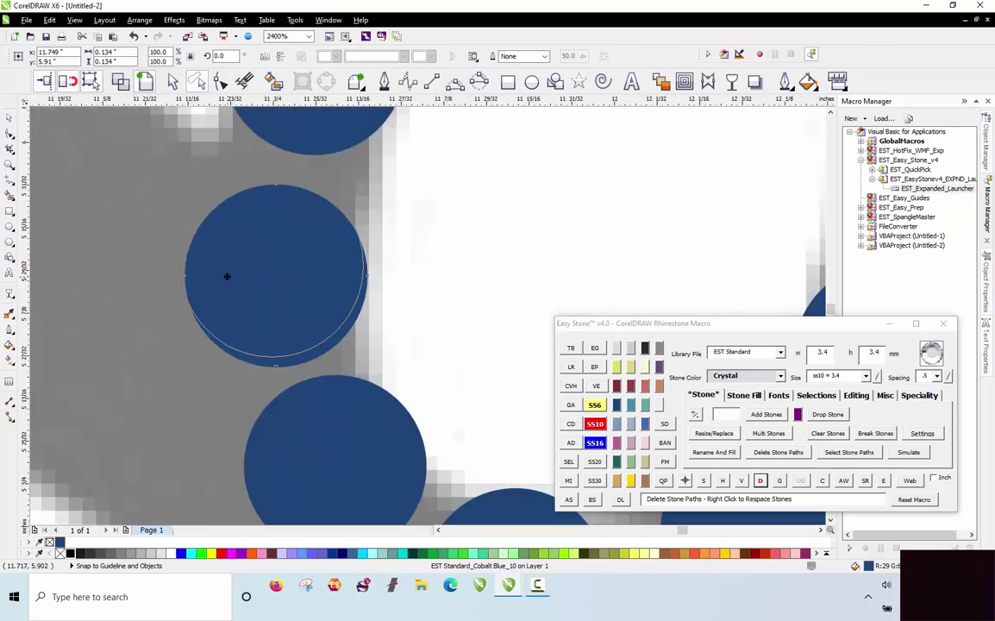
{"action": "scroll", "coordinate": [213, 299], "scroll_direction": "down", "scroll_amount": 4}
{"action": "left_click", "coordinate": [251, 230]}
Copy five ss6 stones from the top of the F's left stem outline around the notch and along the short ledge.
{"action": "scroll", "coordinate": [244, 228], "scroll_direction": "up", "scroll_amount": 2}
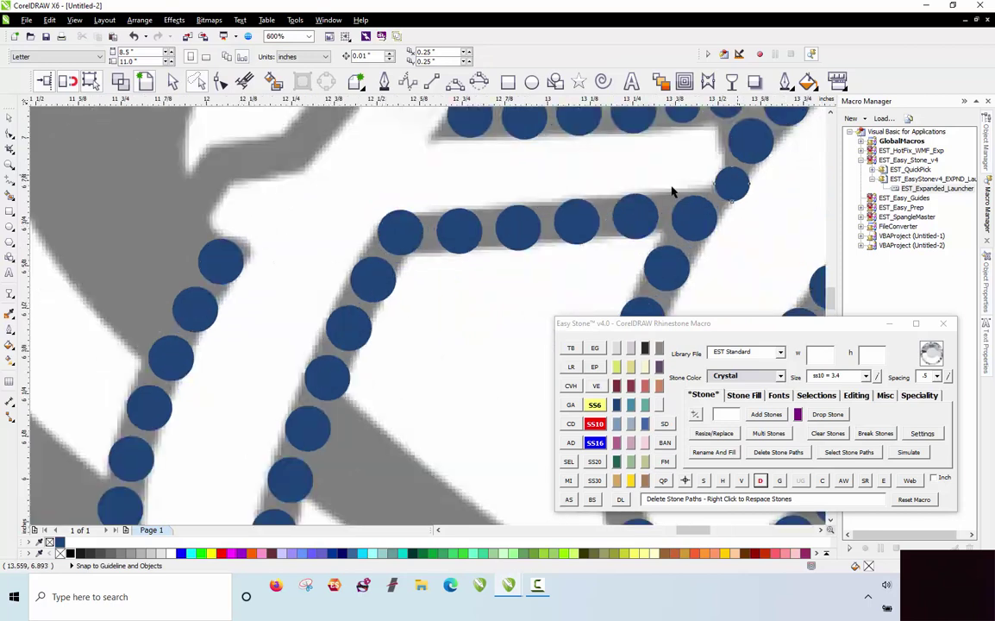
{"action": "right_click", "coordinate": [196, 227]}
{"action": "mouse_move", "coordinate": [673, 192]}
{"action": "left_mouse_down"}
{"action": "mouse_move", "coordinate": [196, 226]}
{"action": "mouse_move", "coordinate": [188, 215]}
{"action": "left_mouse_up"}
{"action": "scroll", "coordinate": [189, 216], "scroll_direction": "up", "scroll_amount": 1}
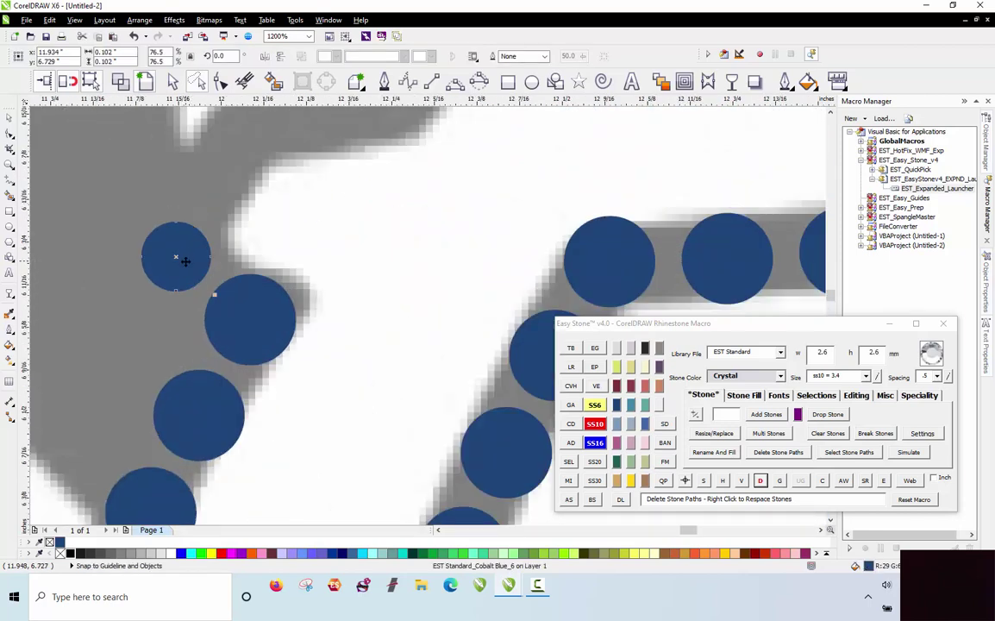
{"action": "scroll", "coordinate": [212, 181], "scroll_direction": "down", "scroll_amount": 1}
{"action": "scroll", "coordinate": [207, 216], "scroll_direction": "up", "scroll_amount": 1}
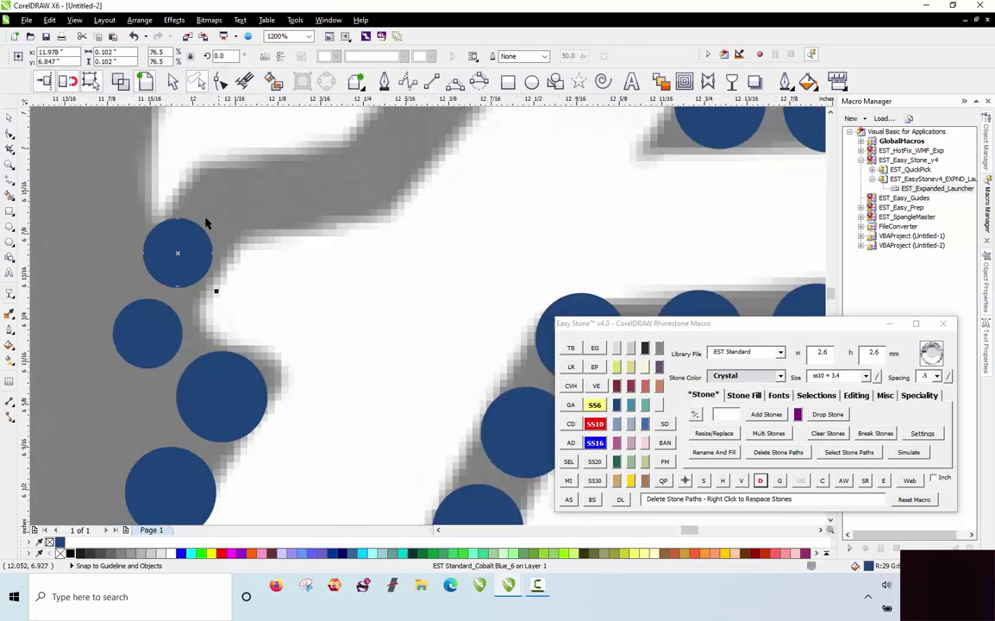
{"action": "right_click", "coordinate": [207, 182]}
{"action": "left_click_drag", "start_coordinate": [207, 183], "coordinate": [207, 183]}
{"action": "left_click_drag", "start_coordinate": [207, 183], "coordinate": [287, 186]}
{"action": "right_click", "coordinate": [287, 187]}
{"action": "scroll", "coordinate": [228, 261], "scroll_direction": "down", "scroll_amount": 1}
{"action": "scroll", "coordinate": [218, 293], "scroll_direction": "down", "scroll_amount": 1}
{"action": "scroll", "coordinate": [266, 236], "scroll_direction": "up", "scroll_amount": 2}
Copy an ss10 stone to the start of the F's diagonal outline beside the last ss6 stone and centre it on the line.
{"action": "left_click_drag", "start_coordinate": [192, 301], "coordinate": [273, 264]}
{"action": "right_click", "coordinate": [242, 305]}
{"action": "right_click", "coordinate": [274, 264]}
{"action": "scroll", "coordinate": [274, 263], "scroll_direction": "down", "scroll_amount": 1}
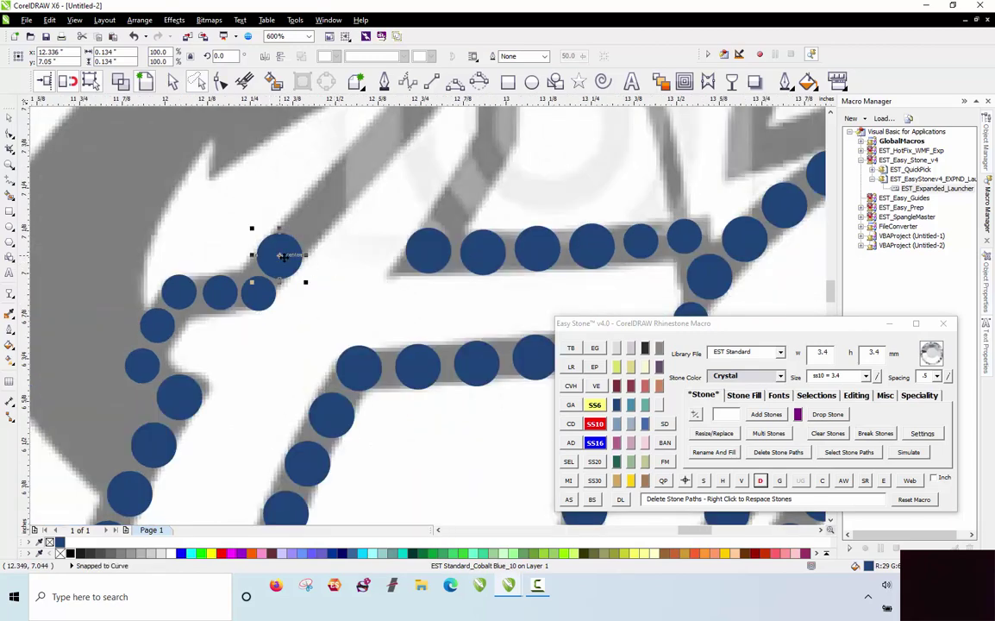
{"action": "scroll", "coordinate": [283, 256], "scroll_direction": "up", "scroll_amount": 2}
{"action": "scroll", "coordinate": [315, 250], "scroll_direction": "down", "scroll_amount": 3}
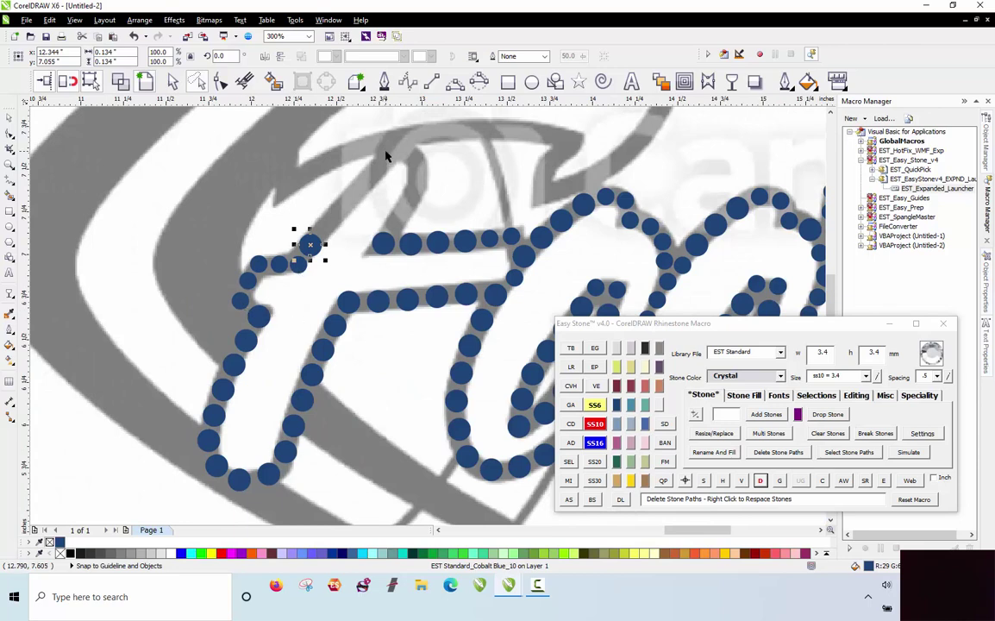
Copy ss10 stones up the F's diagonal outline, over its upper tip and onto the right side of the loop.
{"action": "scroll", "coordinate": [386, 156], "scroll_direction": "up", "scroll_amount": 1}
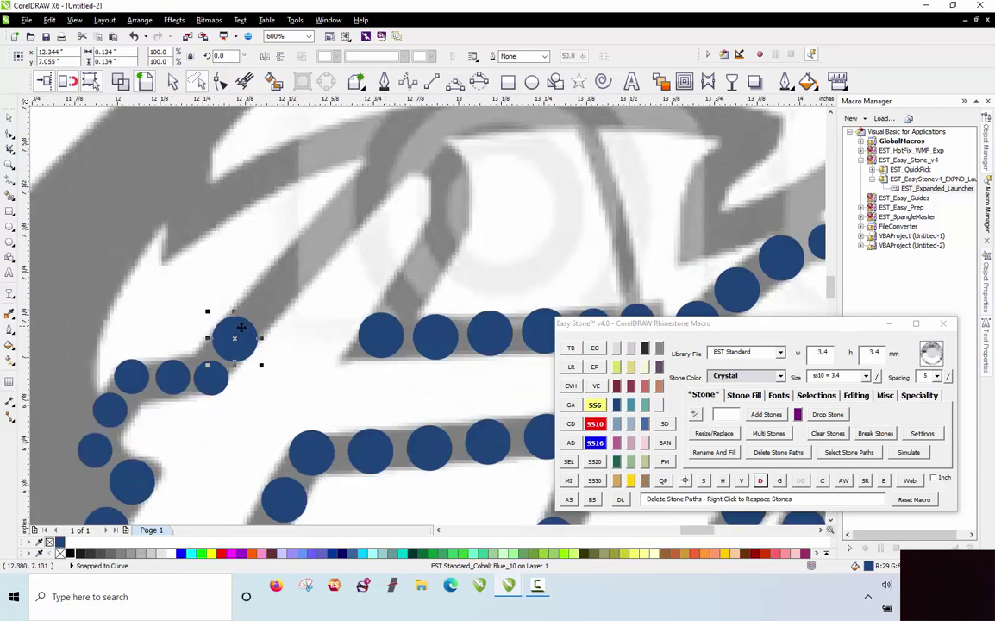
{"action": "left_click_drag", "start_coordinate": [241, 327], "coordinate": [279, 287]}
{"action": "right_click", "coordinate": [279, 287]}
{"action": "mouse_move", "coordinate": [280, 287]}
{"action": "left_mouse_down"}
{"action": "mouse_move", "coordinate": [390, 162]}
{"action": "mouse_move", "coordinate": [454, 148]}
{"action": "mouse_move", "coordinate": [451, 215]}
{"action": "left_mouse_up"}
{"action": "right_click", "coordinate": [311, 249]}
{"action": "right_click", "coordinate": [352, 224]}
{"action": "right_click", "coordinate": [367, 182]}
{"action": "right_click", "coordinate": [391, 163]}
{"action": "right_click", "coordinate": [447, 155]}
{"action": "right_click", "coordinate": [452, 215]}
Fill the gap between the F's upper loop and the crossbar with two ss6 stones centred on the outline.
{"action": "left_click_drag", "start_coordinate": [452, 215], "coordinate": [434, 260]}
{"action": "left_click_drag", "start_coordinate": [421, 299], "coordinate": [353, 290]}
{"action": "scroll", "coordinate": [451, 284], "scroll_direction": "up", "scroll_amount": 2}
{"action": "right_click", "coordinate": [413, 224]}
{"action": "scroll", "coordinate": [353, 290], "scroll_direction": "down", "scroll_amount": 1}
{"action": "left_click", "coordinate": [317, 279]}
{"action": "scroll", "coordinate": [457, 253], "scroll_direction": "down", "scroll_amount": 1}
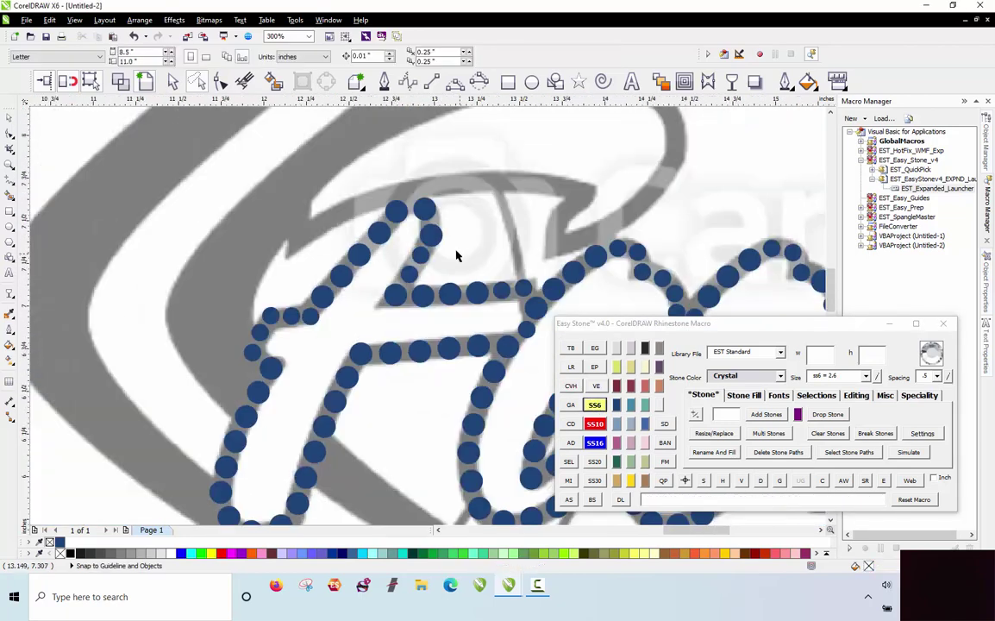
Select the ten stones along the F's diagonal and upper loop, respace them evenly and delete the stone path.
{"action": "scroll", "coordinate": [335, 218], "scroll_direction": "down", "scroll_amount": 1}
{"action": "scroll", "coordinate": [329, 259], "scroll_direction": "up", "scroll_amount": 1}
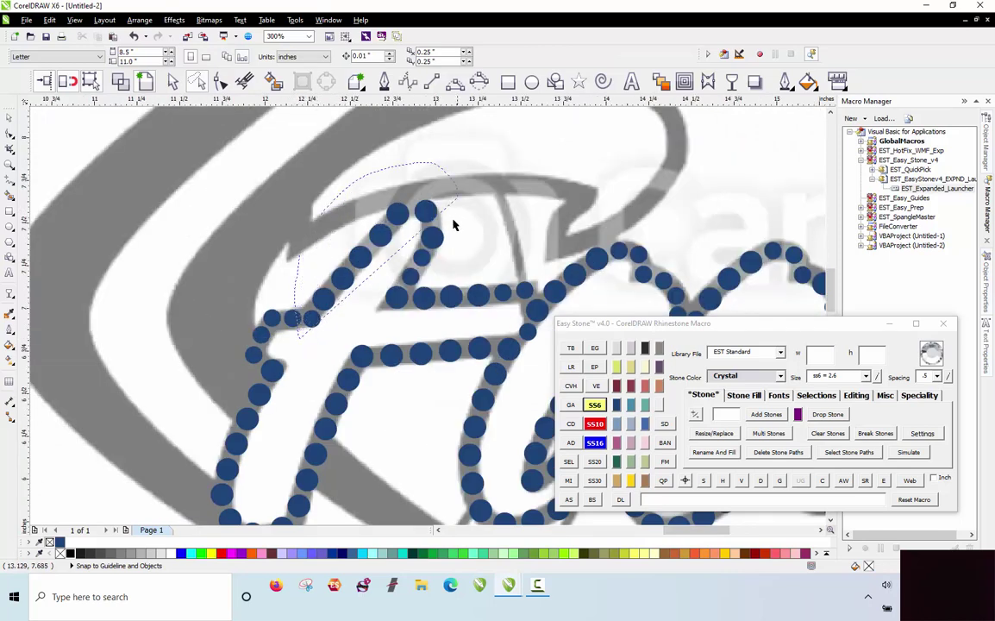
{"action": "mouse_move", "coordinate": [411, 323]}
{"action": "left_mouse_down"}
{"action": "mouse_move", "coordinate": [395, 333]}
{"action": "mouse_move", "coordinate": [398, 303]}
{"action": "left_mouse_up"}
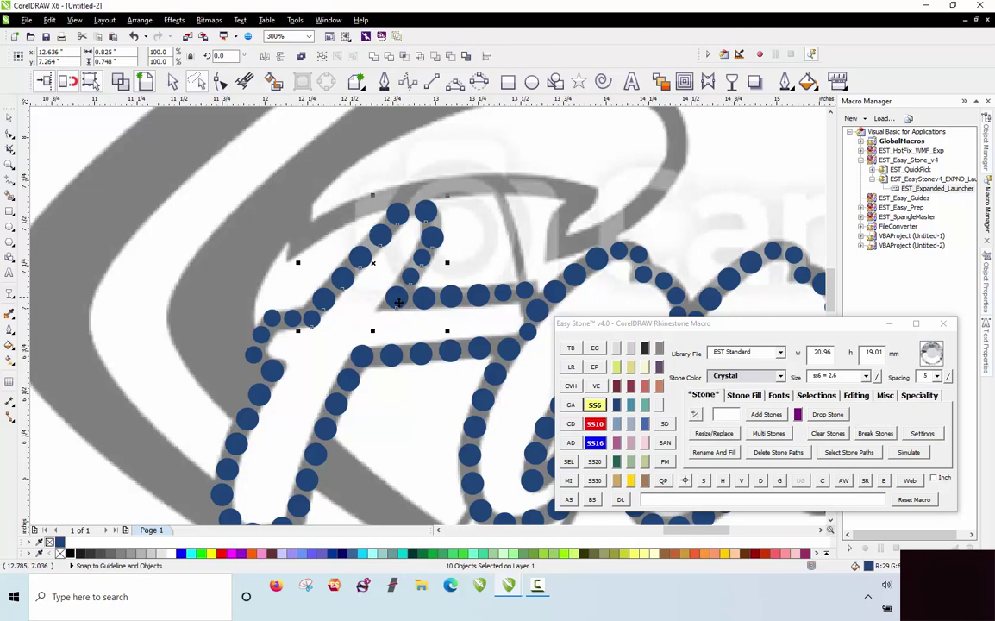
{"action": "left_click", "coordinate": [759, 481]}
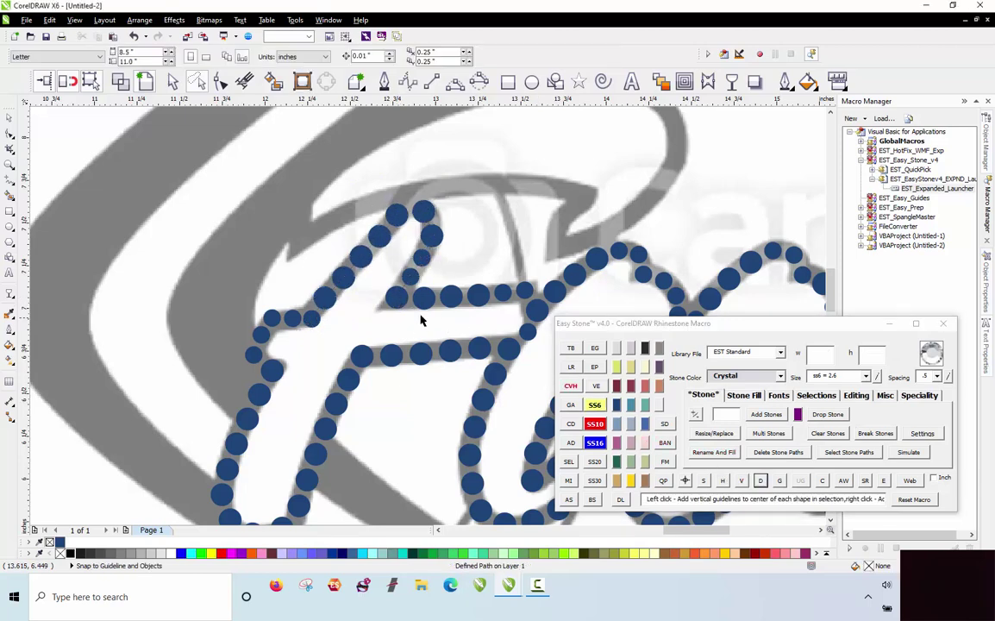
{"action": "scroll", "coordinate": [332, 226], "scroll_direction": "up", "scroll_amount": 2}
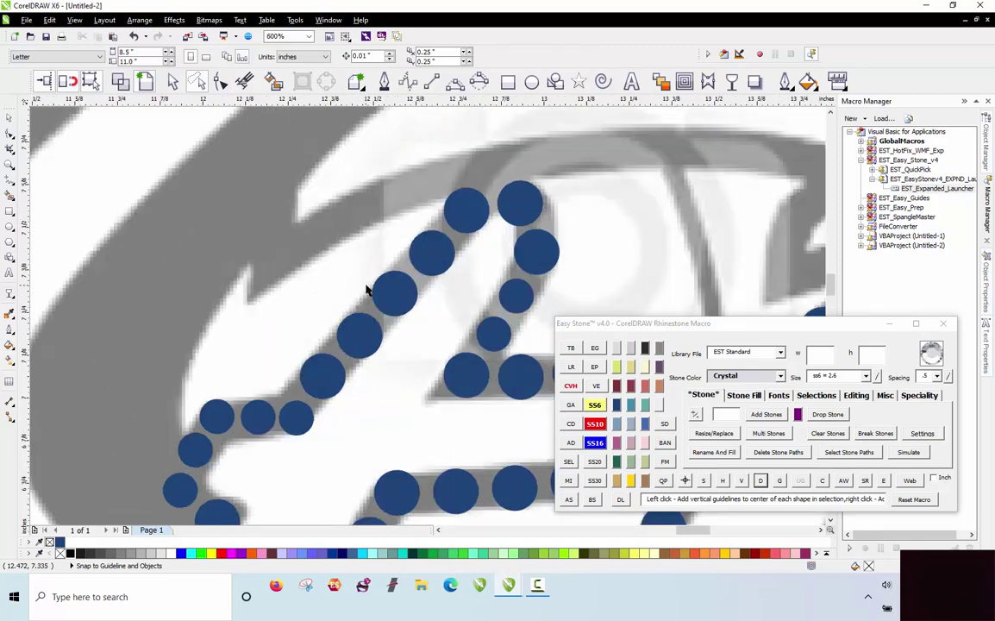
Copy ss10 stones to both ends of the F's upper arched stroke and add a run of stones between them.
{"action": "left_click_drag", "start_coordinate": [379, 290], "coordinate": [267, 251]}
{"action": "scroll", "coordinate": [266, 251], "scroll_direction": "down", "scroll_amount": 2}
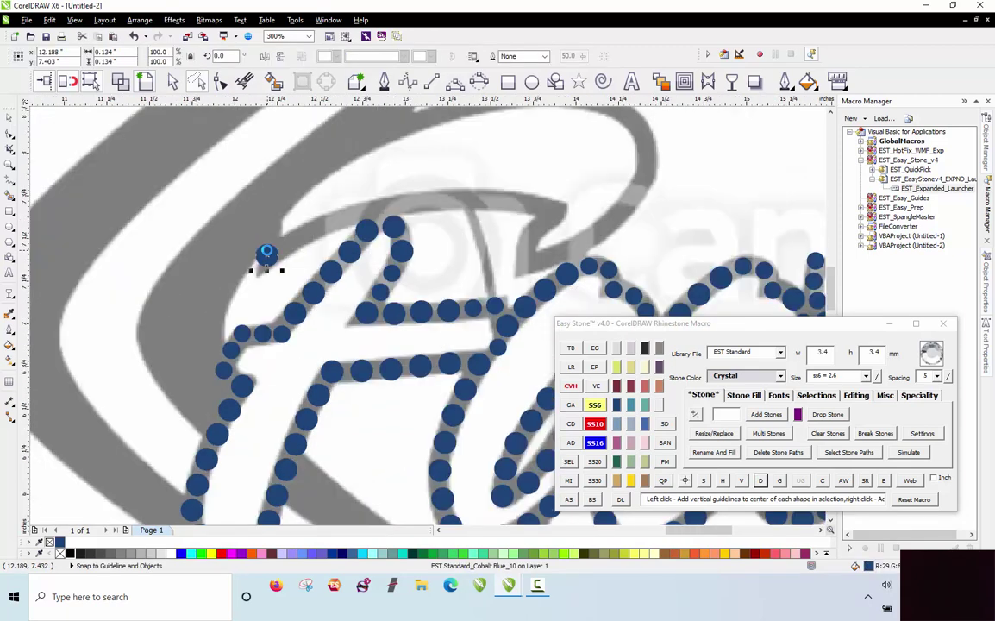
{"action": "left_click_drag", "start_coordinate": [548, 211], "coordinate": [554, 209]}
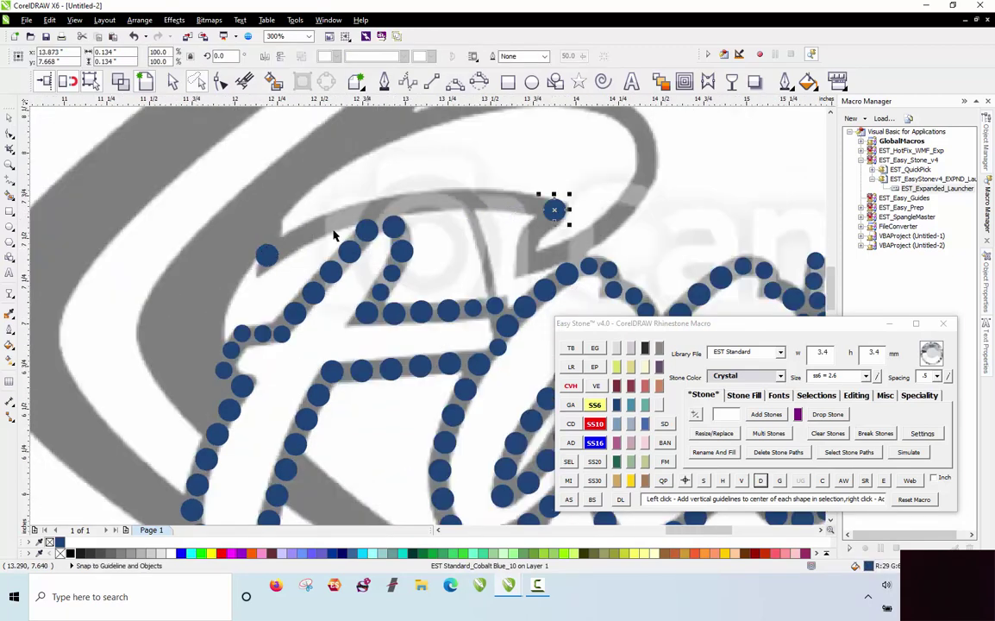
{"action": "left_click", "coordinate": [267, 255], "text": "shift"}
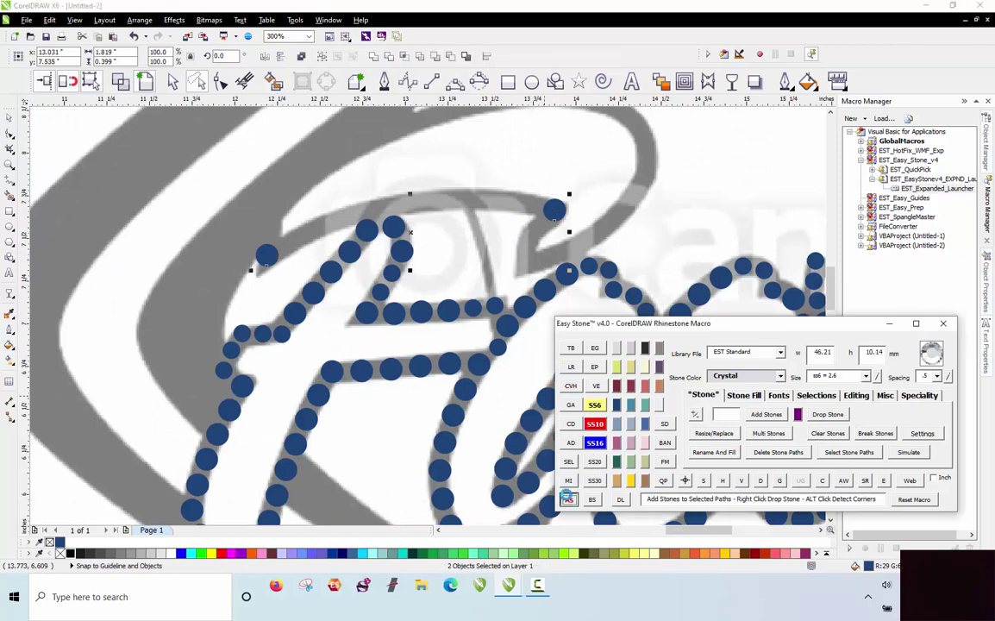
{"action": "left_click", "coordinate": [569, 499]}
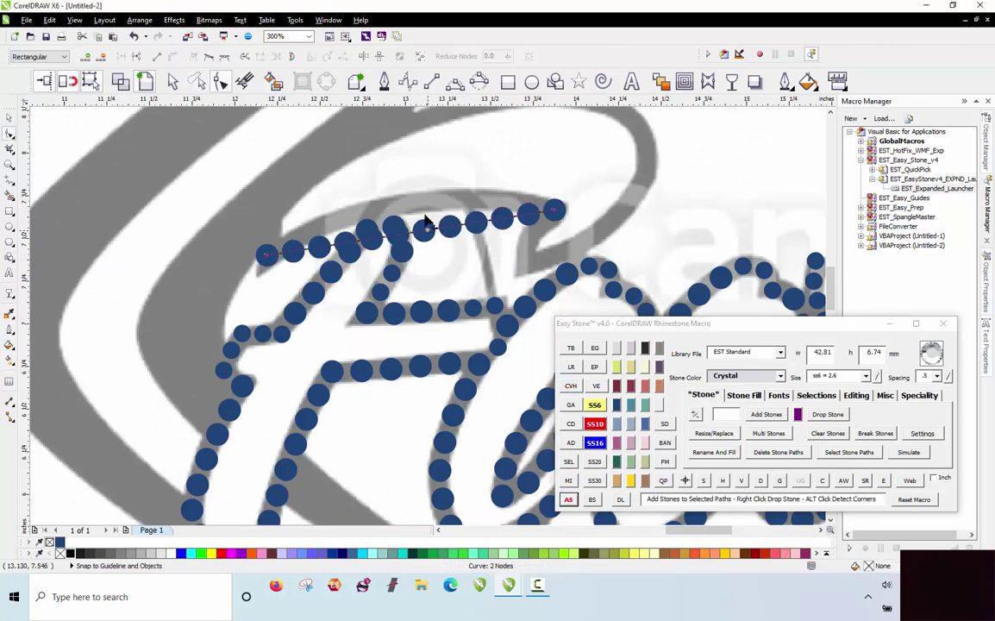
Bend the stone path along the F's upper arch and delete the path, leaving separate stones.
{"action": "left_click_drag", "start_coordinate": [426, 222], "coordinate": [422, 203]}
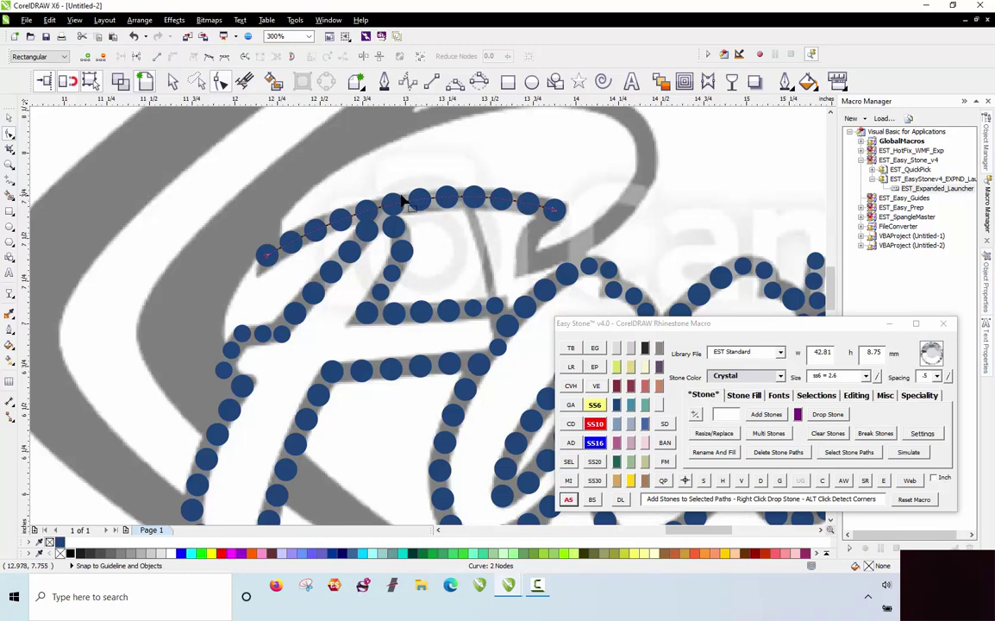
{"action": "scroll", "coordinate": [401, 200], "scroll_direction": "up", "scroll_amount": 2}
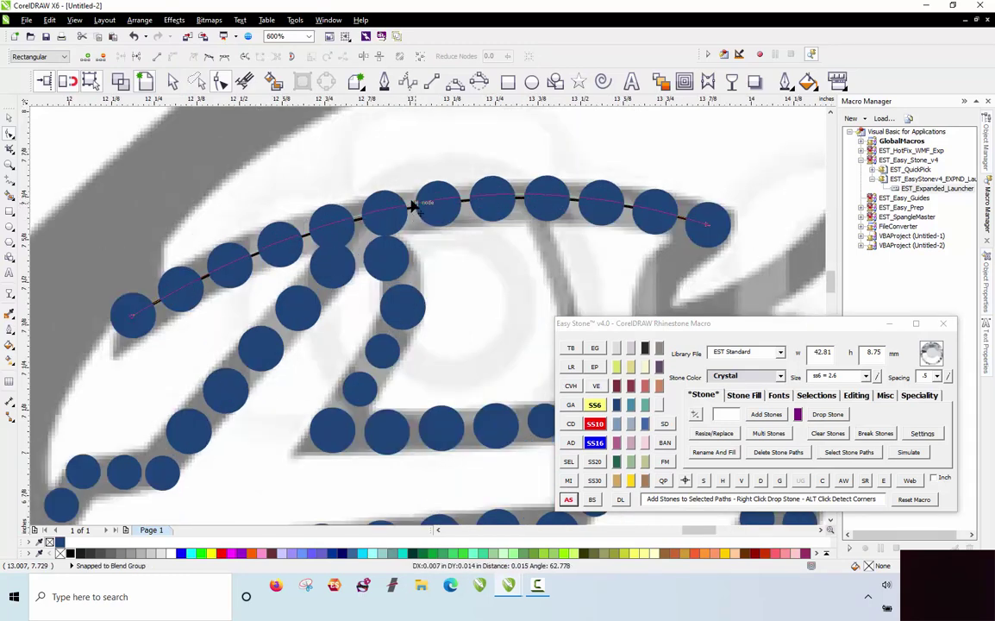
{"action": "left_click_drag", "start_coordinate": [413, 208], "coordinate": [410, 212]}
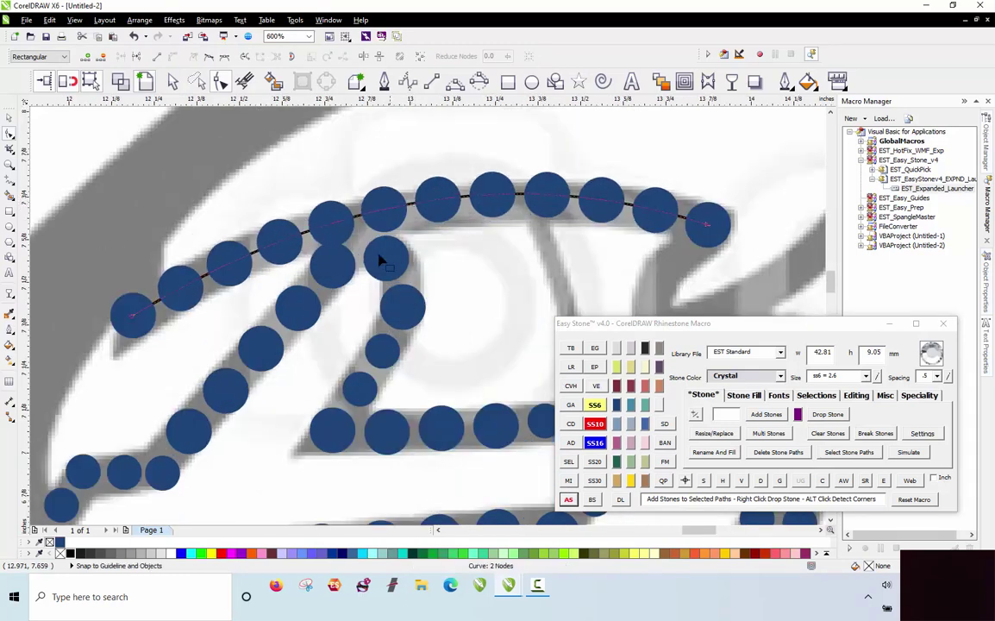
{"action": "scroll", "coordinate": [368, 222], "scroll_direction": "down", "scroll_amount": 1}
{"action": "key", "text": "space"}
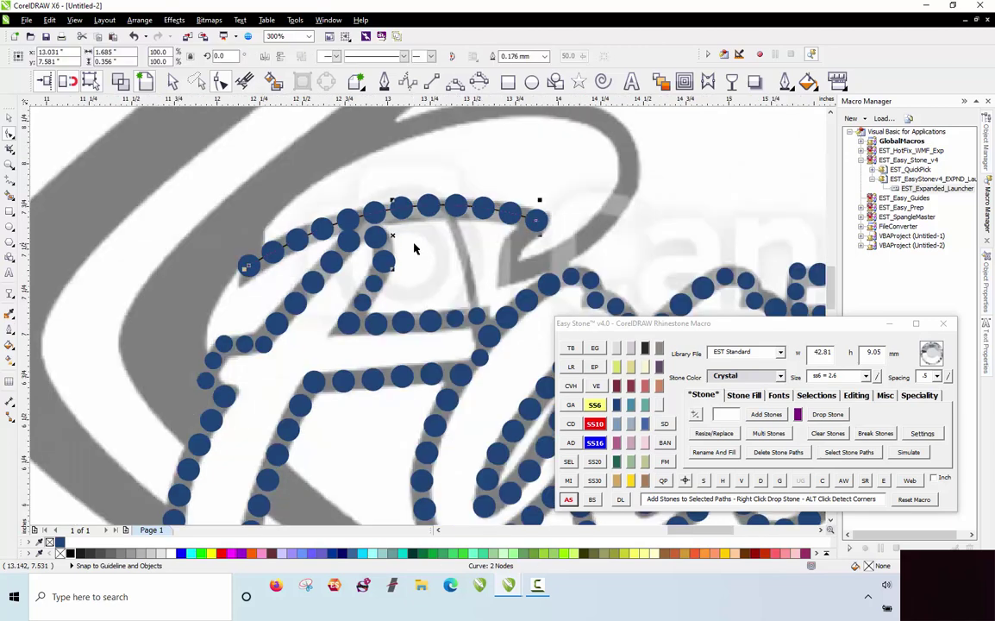
{"action": "left_click", "coordinate": [414, 245]}
{"action": "left_click", "coordinate": [431, 207]}
{"action": "left_click", "coordinate": [758, 483]}
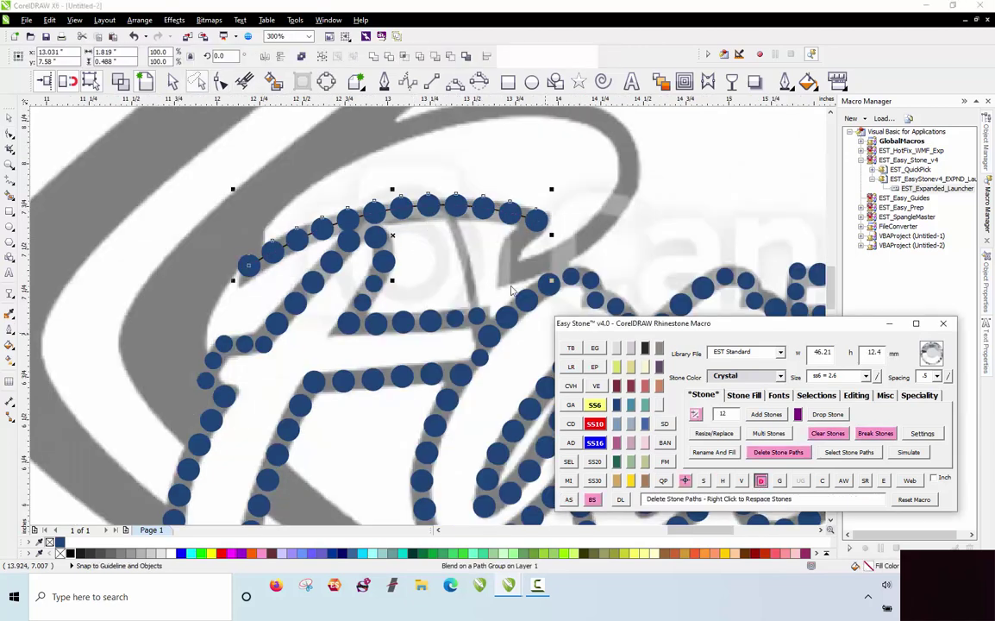
Nudge the ss10 stones at the top of the F's diagonal and loop to clear the overlaps beneath the arch.
{"action": "scroll", "coordinate": [378, 262], "scroll_direction": "up", "scroll_amount": 4}
{"action": "left_click", "coordinate": [385, 345]}
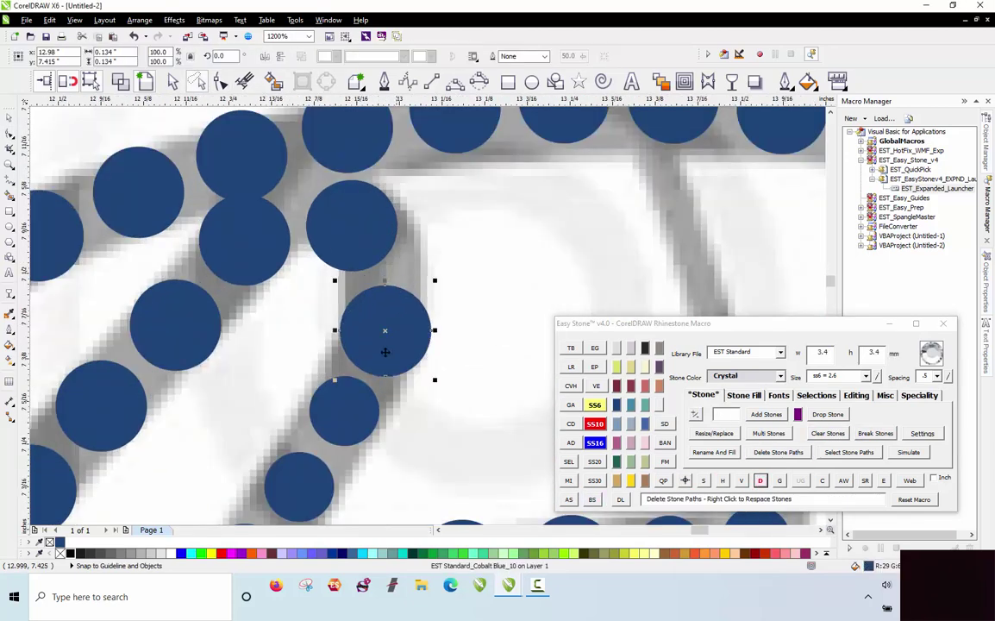
{"action": "left_click_drag", "start_coordinate": [342, 209], "coordinate": [353, 228]}
{"action": "mouse_move", "coordinate": [251, 222]}
{"action": "left_mouse_down"}
{"action": "mouse_move", "coordinate": [259, 228]}
{"action": "mouse_move", "coordinate": [241, 223]}
{"action": "left_mouse_up"}
{"action": "scroll", "coordinate": [240, 217], "scroll_direction": "down", "scroll_amount": 1}
{"action": "scroll", "coordinate": [326, 234], "scroll_direction": "up", "scroll_amount": 1}
{"action": "left_click_drag", "start_coordinate": [318, 303], "coordinate": [327, 310]}
{"action": "left_click_drag", "start_coordinate": [296, 242], "coordinate": [299, 233]}
{"action": "left_click_drag", "start_coordinate": [321, 309], "coordinate": [320, 305]}
{"action": "left_click", "coordinate": [328, 251]}
{"action": "scroll", "coordinate": [328, 250], "scroll_direction": "down", "scroll_amount": 2}
{"action": "scroll", "coordinate": [328, 220], "scroll_direction": "up", "scroll_amount": 2}
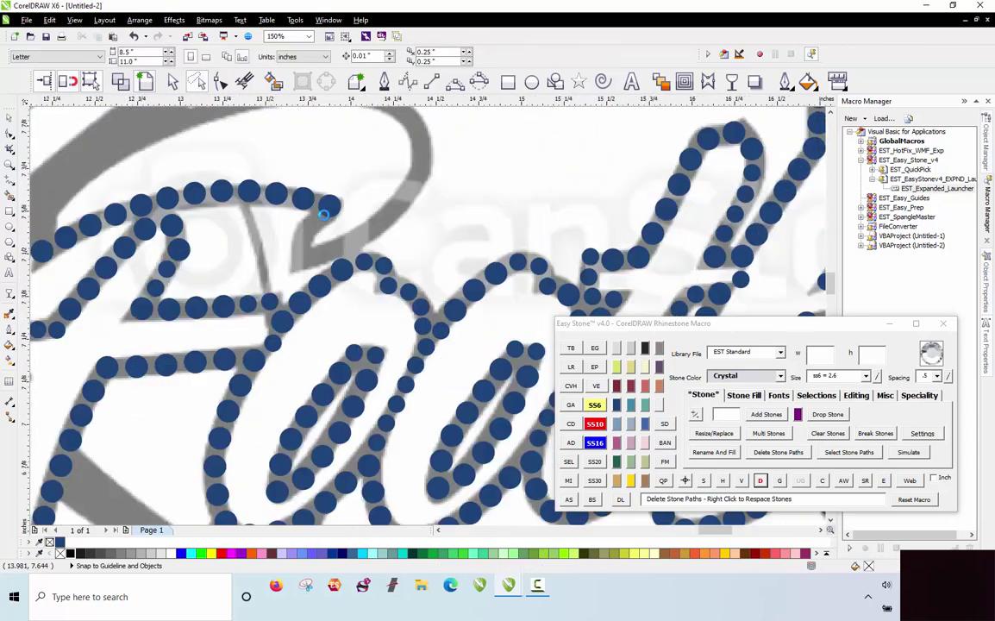
Outline the hook below the arch's right end with ss6 and ss10 stones, ending with an ss10 on the outer loop.
{"action": "left_click_drag", "start_coordinate": [328, 220], "coordinate": [287, 266]}
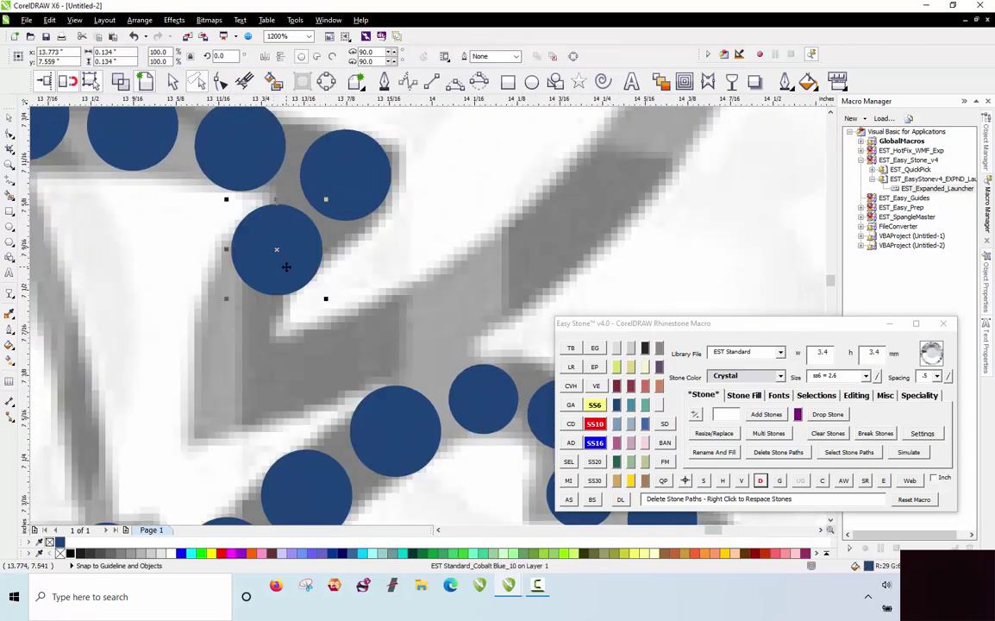
{"action": "left_click_drag", "start_coordinate": [480, 404], "coordinate": [228, 335]}
{"action": "left_click_drag", "start_coordinate": [229, 335], "coordinate": [452, 308]}
{"action": "left_click_drag", "start_coordinate": [336, 189], "coordinate": [516, 271]}
{"action": "scroll", "coordinate": [452, 255], "scroll_direction": "down", "scroll_amount": 1}
{"action": "scroll", "coordinate": [445, 339], "scroll_direction": "down", "scroll_amount": 3}
{"action": "scroll", "coordinate": [376, 277], "scroll_direction": "up", "scroll_amount": 1}
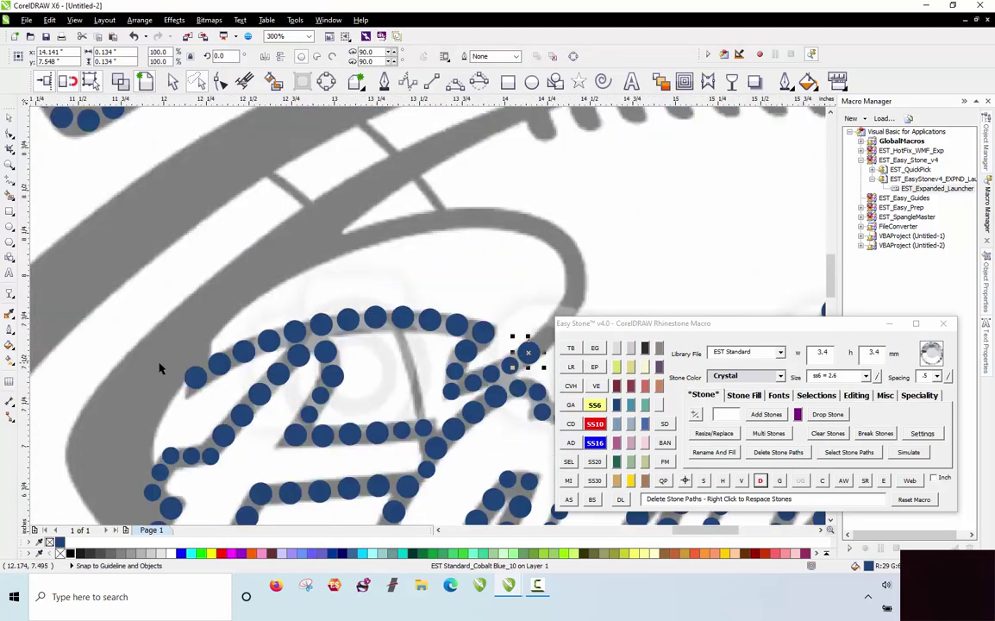
Copy two ss10 stones upward from the arch's left end to the start of the F's outer loop.
{"action": "scroll", "coordinate": [207, 378], "scroll_direction": "up", "scroll_amount": 2}
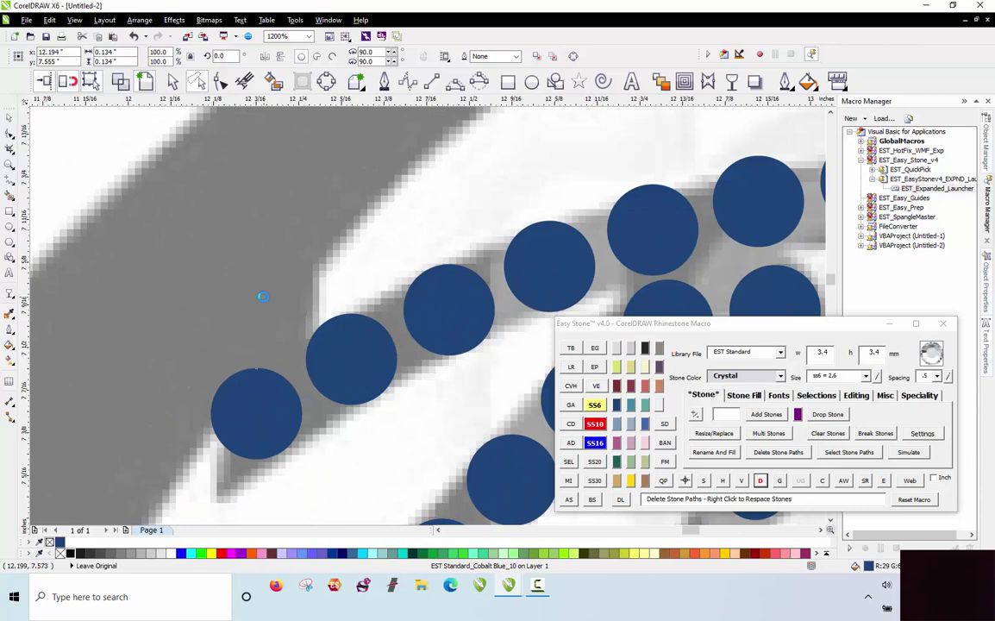
{"action": "left_click_drag", "start_coordinate": [263, 299], "coordinate": [311, 213]}
{"action": "scroll", "coordinate": [283, 234], "scroll_direction": "down", "scroll_amount": 1}
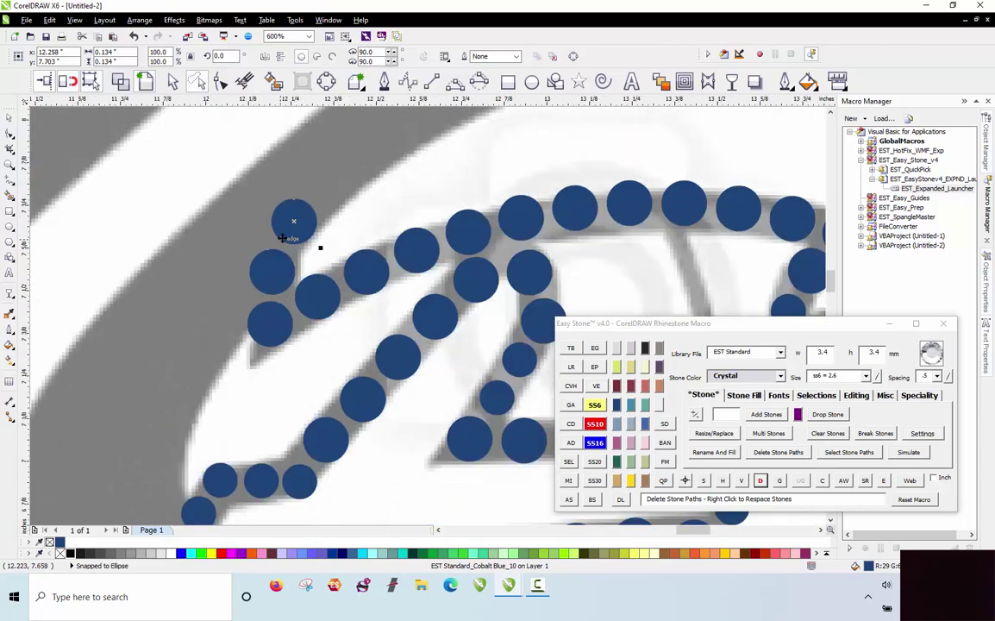
{"action": "scroll", "coordinate": [281, 238], "scroll_direction": "down", "scroll_amount": 2}
{"action": "scroll", "coordinate": [480, 219], "scroll_direction": "up", "scroll_amount": 1}
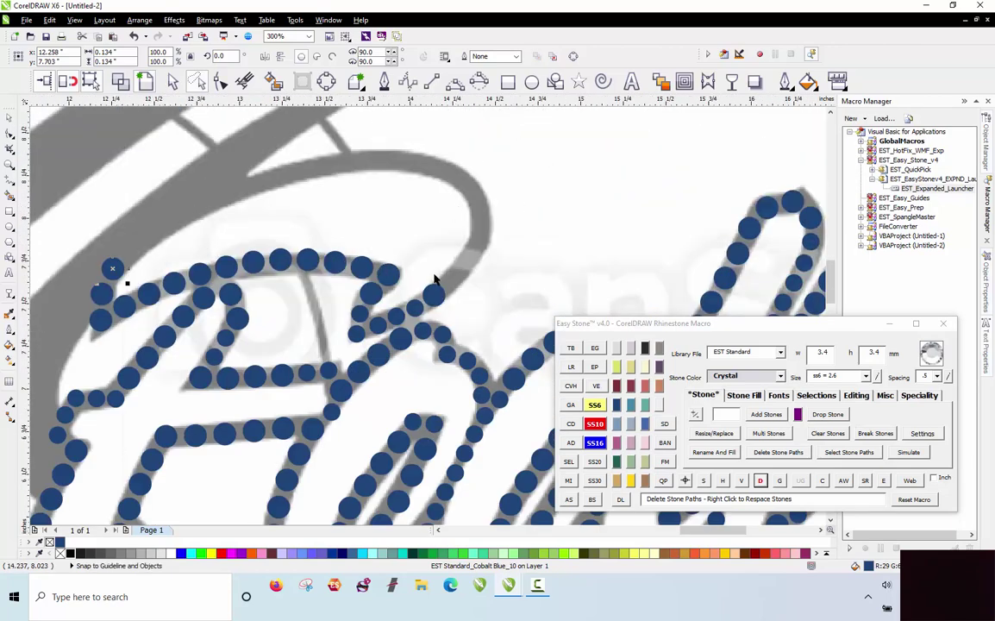
Add stones between the outer loop's two end stones and bend their path around the loop outline.
{"action": "left_click", "coordinate": [569, 499]}
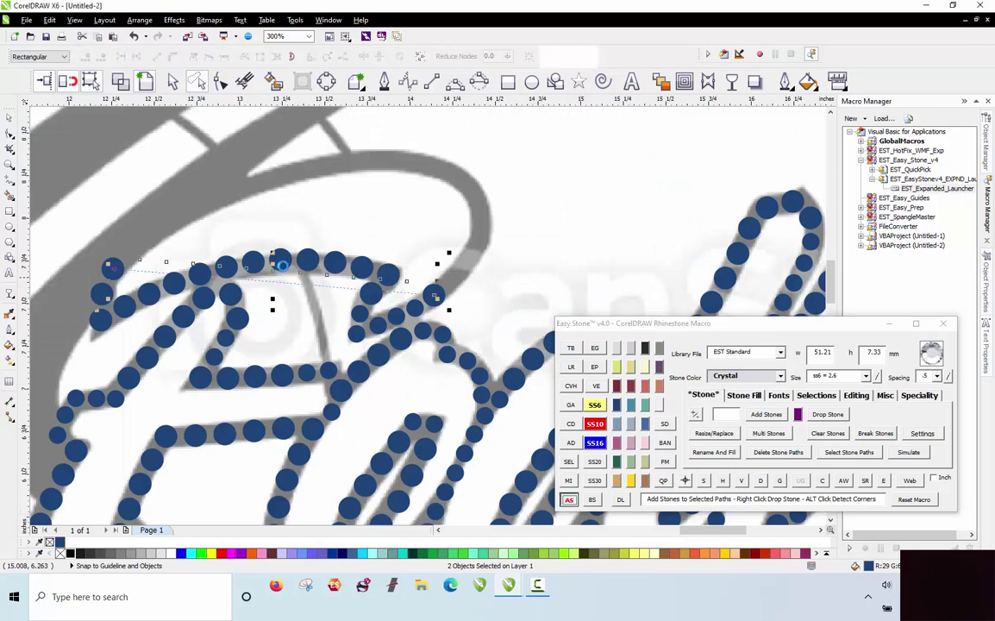
{"action": "left_click_drag", "start_coordinate": [280, 274], "coordinate": [383, 168]}
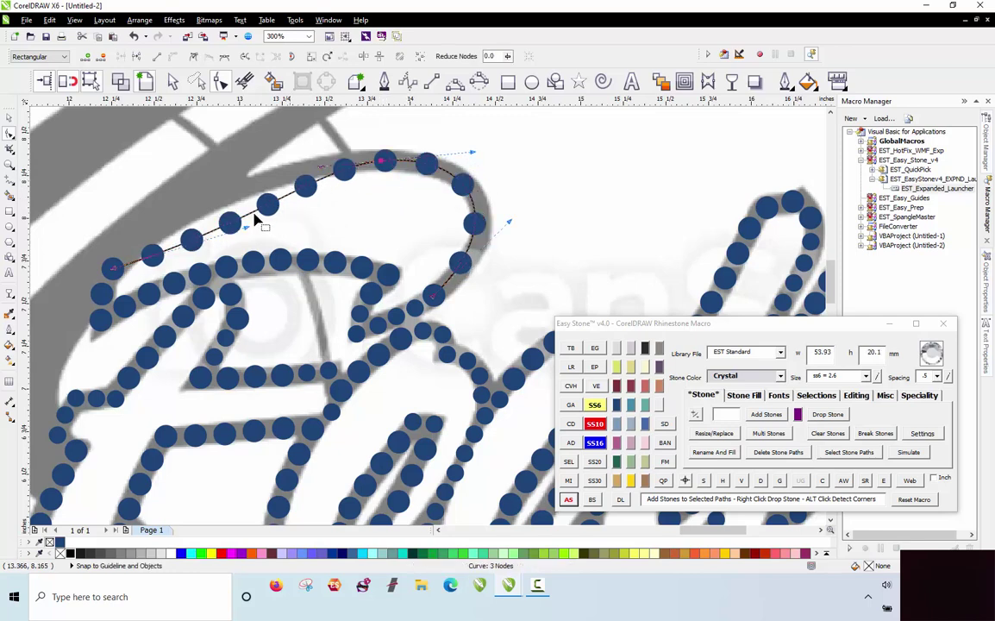
{"action": "left_click_drag", "start_coordinate": [248, 235], "coordinate": [212, 189]}
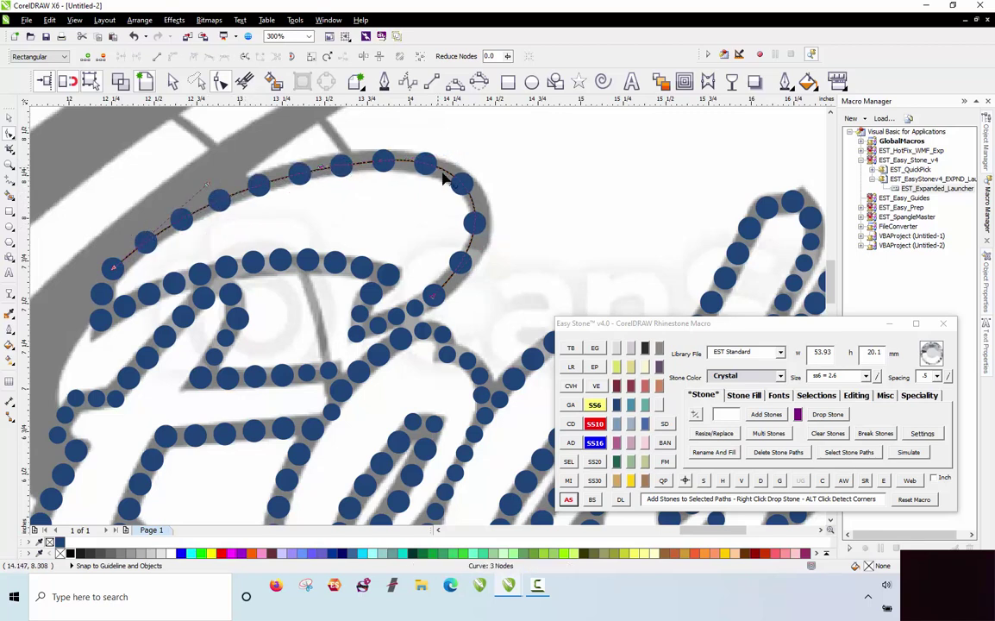
{"action": "left_click_drag", "start_coordinate": [472, 244], "coordinate": [482, 244]}
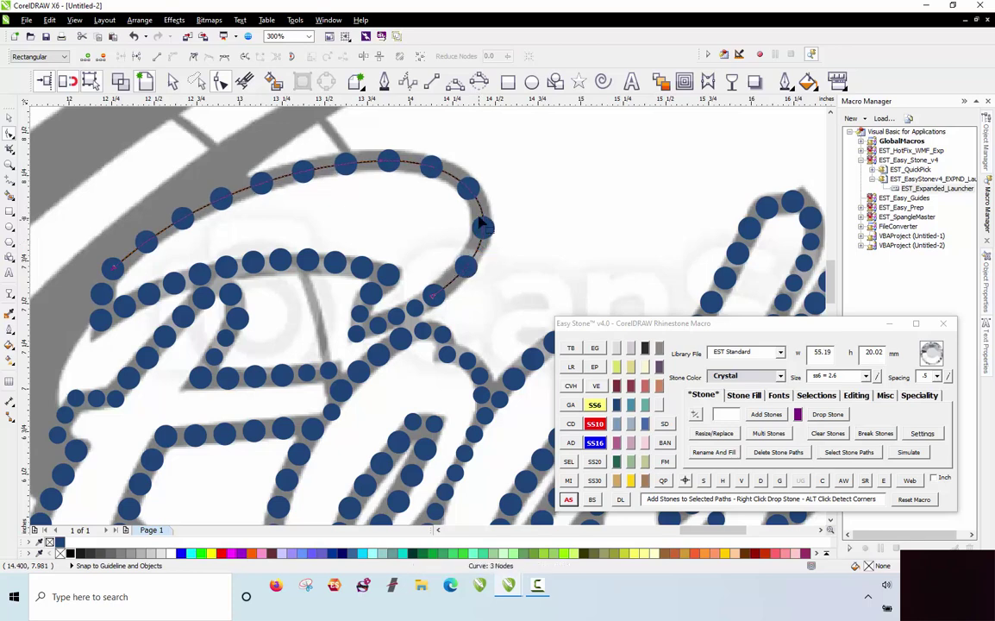
Increase the outer loop to 20 stones and delete the stone path.
{"action": "key", "text": "space"}
{"action": "left_click", "coordinate": [510, 195]}
{"action": "left_click", "coordinate": [459, 197]}
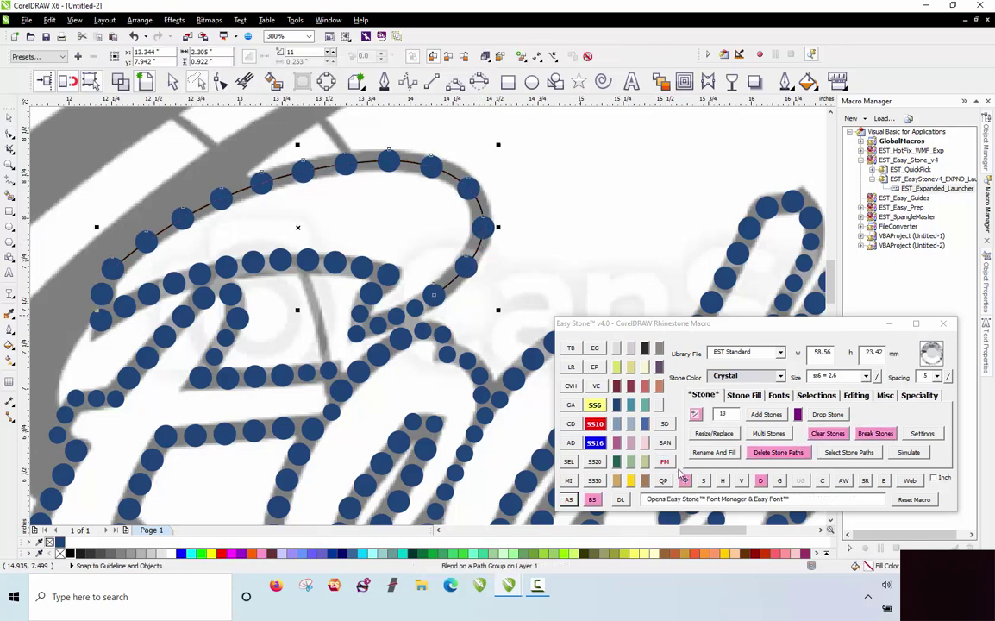
{"action": "left_click", "coordinate": [686, 481]}
{"action": "left_click", "coordinate": [686, 481]}
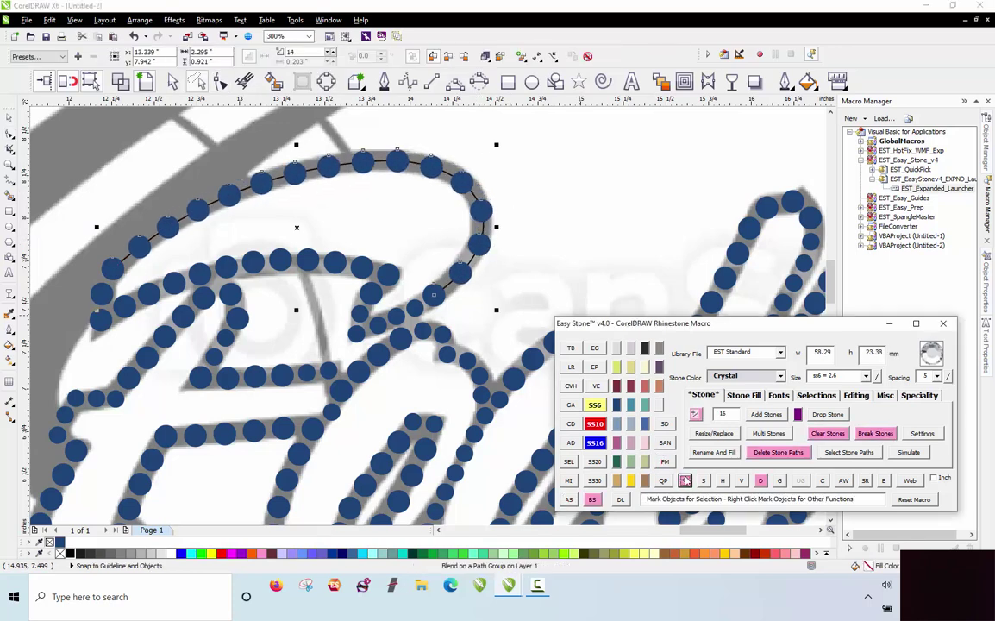
{"action": "left_click", "coordinate": [686, 481]}
{"action": "left_click", "coordinate": [686, 481]}
{"action": "left_click", "coordinate": [685, 481]}
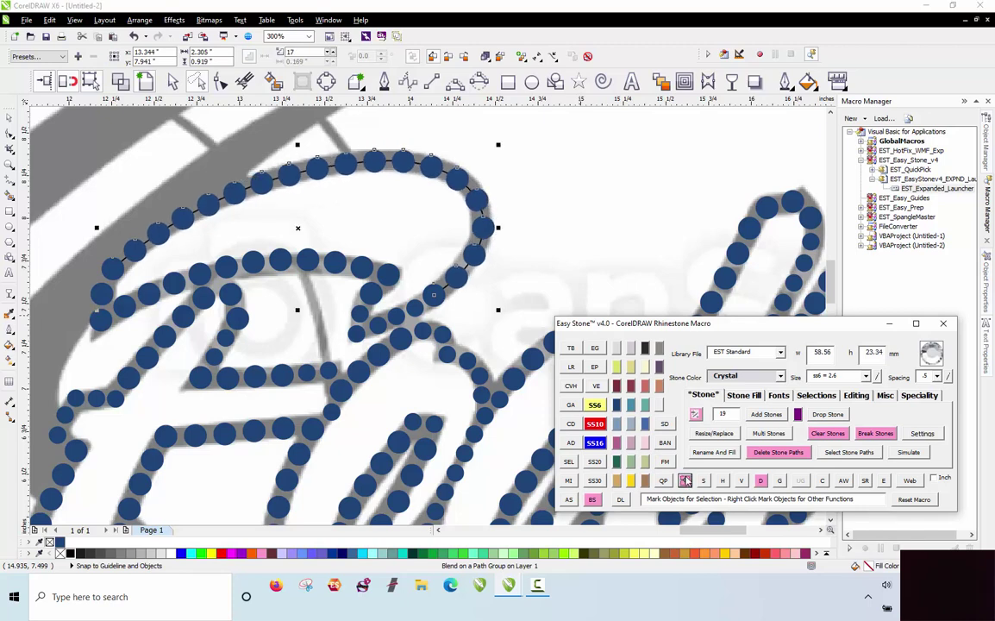
{"action": "left_click", "coordinate": [685, 481]}
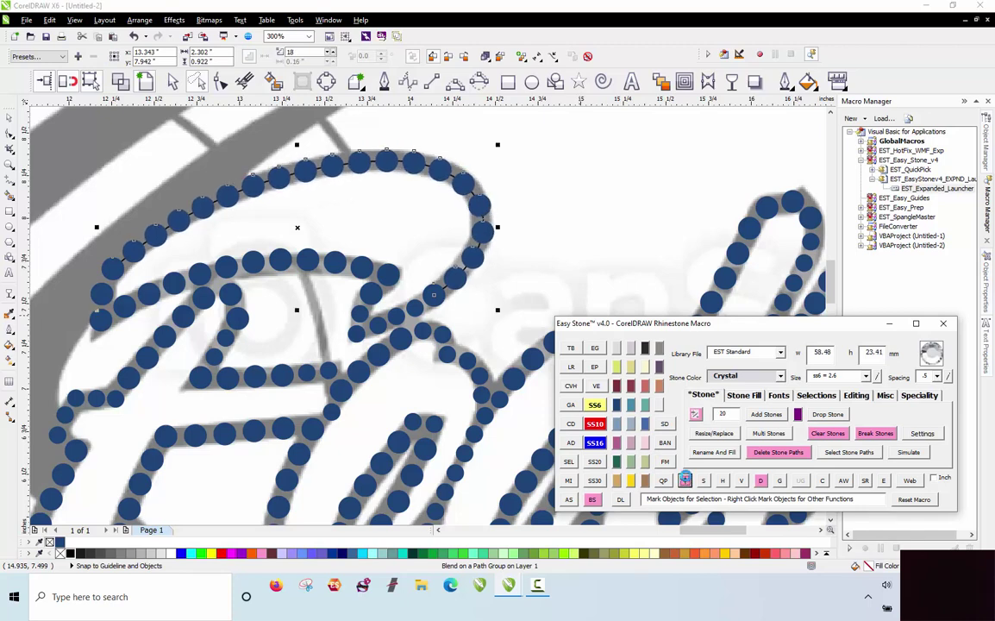
{"action": "left_click", "coordinate": [761, 481]}
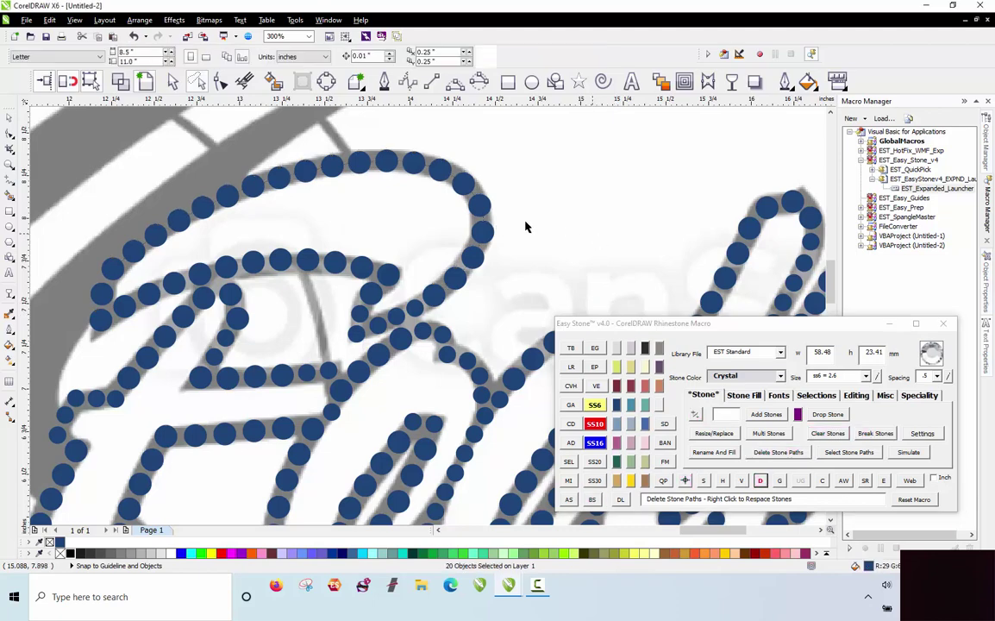
Select all the stones, copy them below the original artwork and add a weedbox around the copy.
{"action": "key", "text": "F3"}
{"action": "key", "text": "F3"}
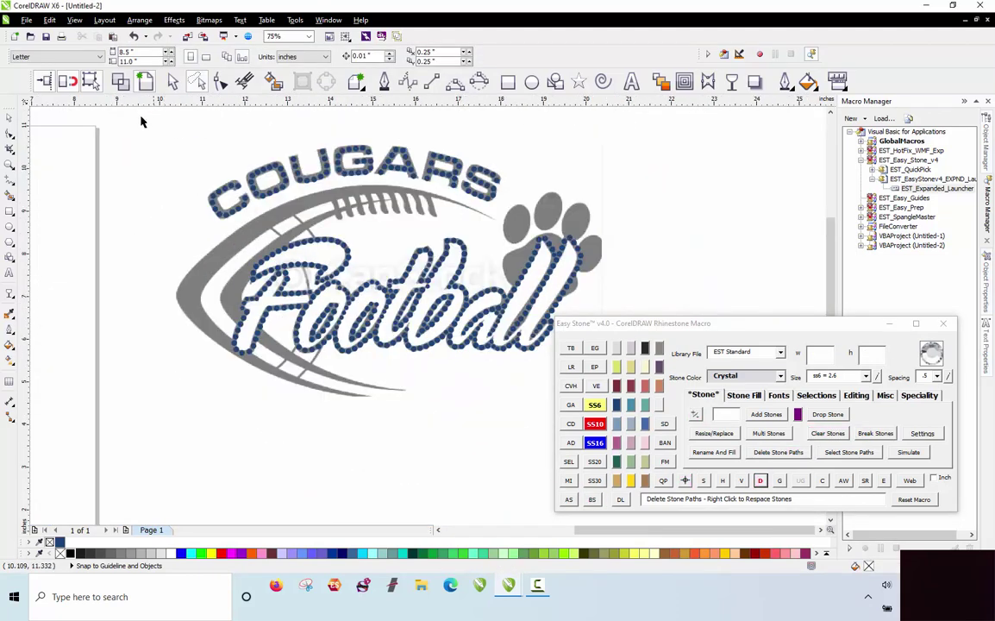
{"action": "key", "text": "F3"}
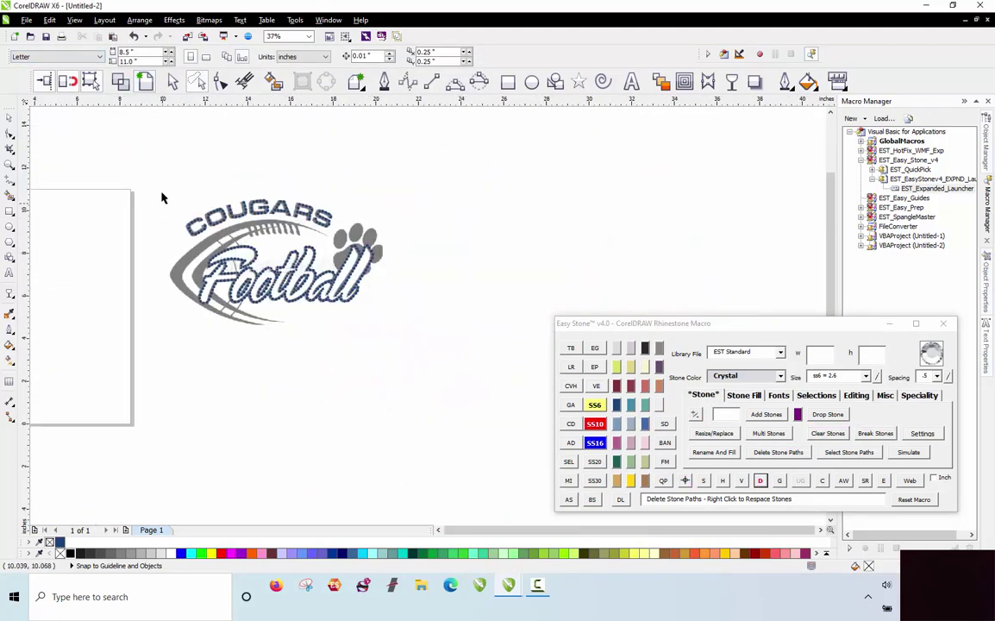
{"action": "left_click_drag", "start_coordinate": [150, 172], "coordinate": [422, 357]}
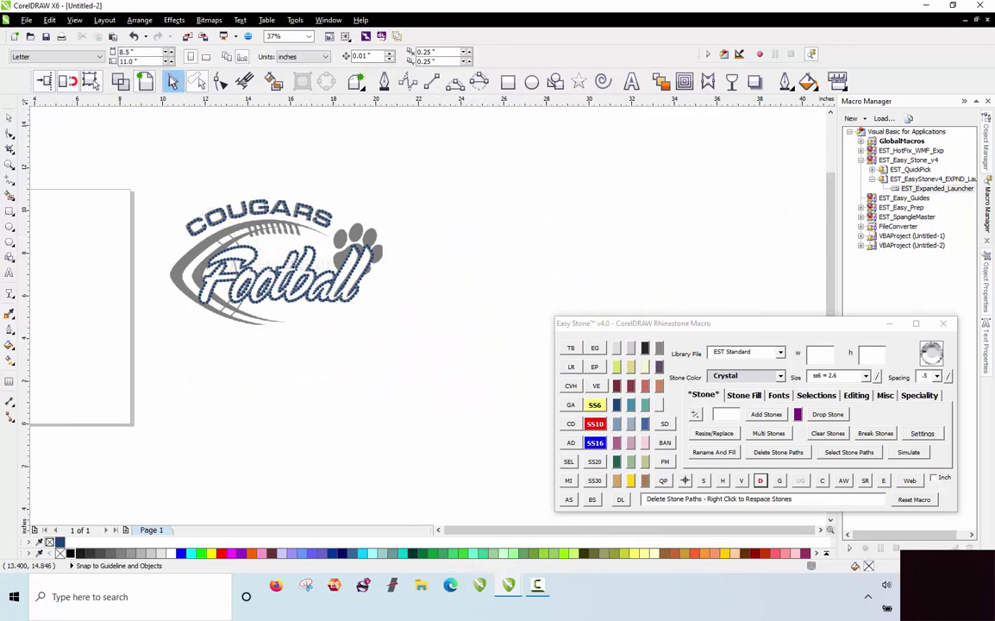
{"action": "left_click", "coordinate": [172, 81]}
{"action": "left_click_drag", "start_coordinate": [157, 174], "coordinate": [436, 344]}
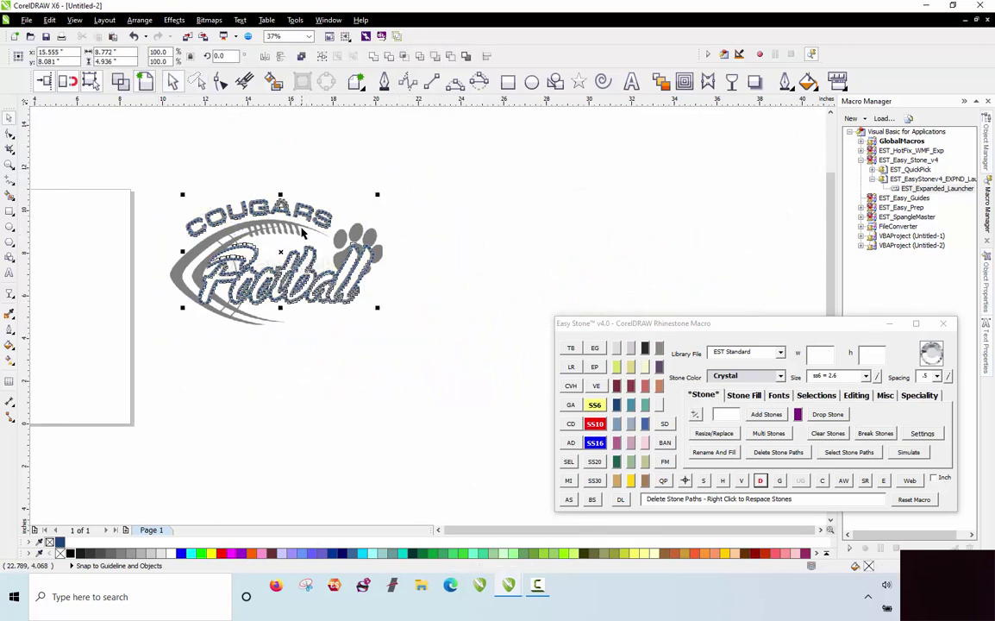
{"action": "key", "text": "F3"}
{"action": "left_click_drag", "start_coordinate": [325, 276], "coordinate": [347, 376]}
{"action": "right_click", "coordinate": [355, 374]}
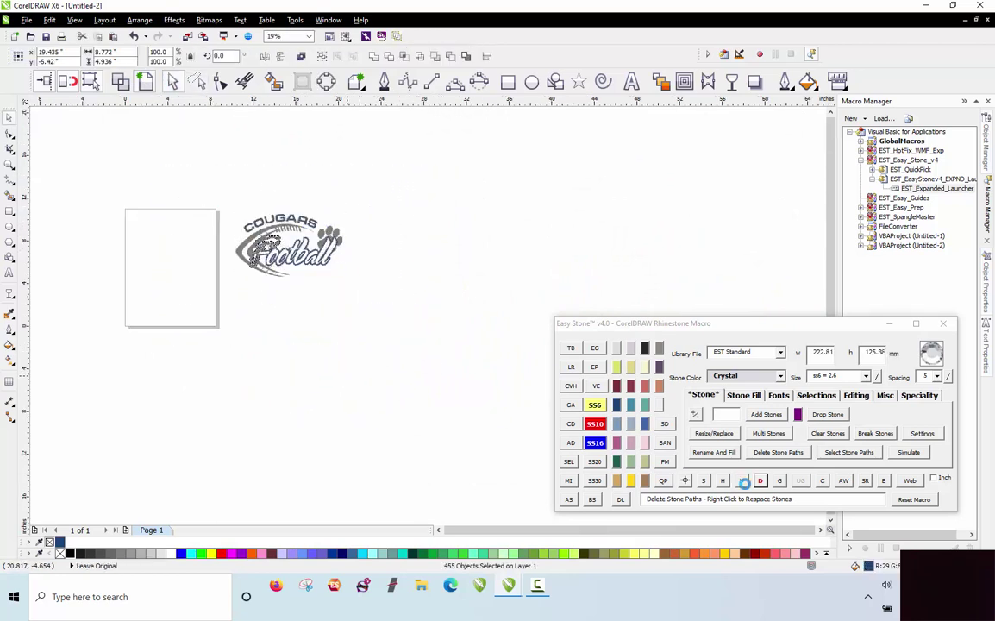
{"action": "left_click", "coordinate": [842, 481]}
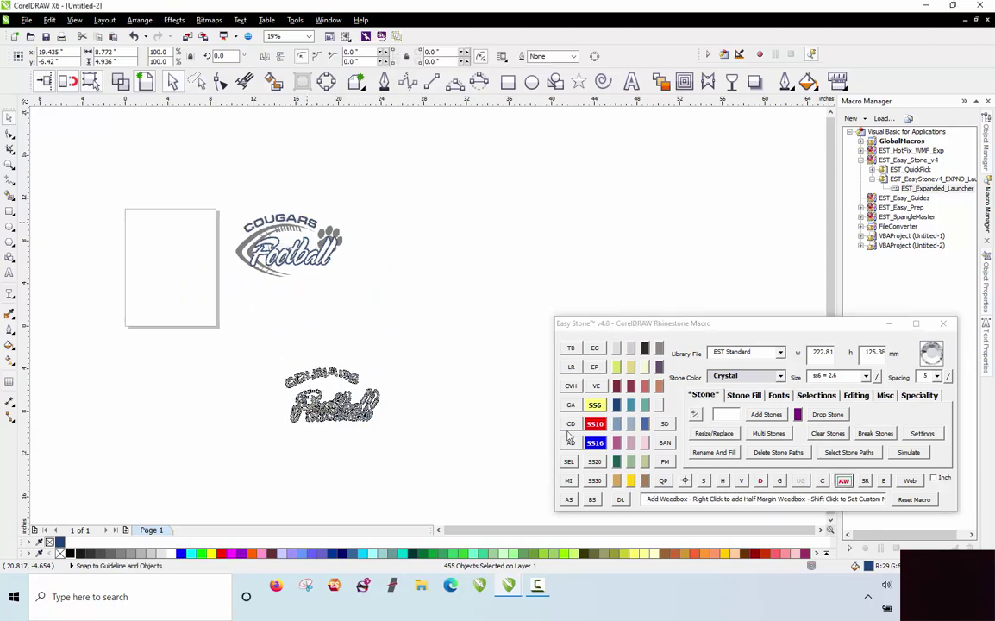
Examine the copied stones on their black background and the paw print behind the last letters of Football.
{"action": "scroll", "coordinate": [289, 420], "scroll_direction": "up", "scroll_amount": 1}
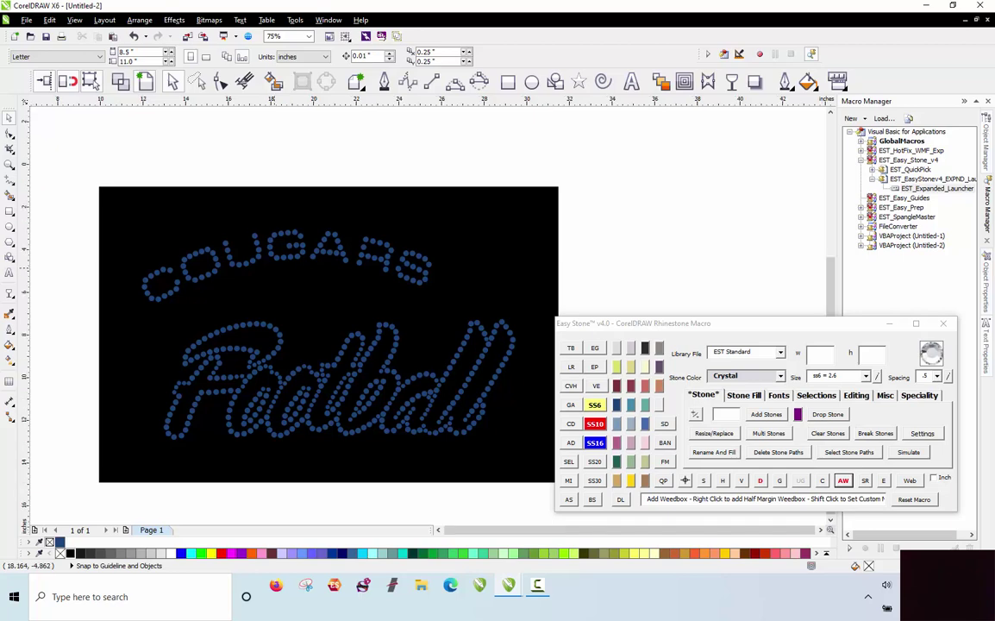
{"action": "scroll", "coordinate": [263, 267], "scroll_direction": "down", "scroll_amount": 2}
{"action": "left_click_drag", "start_coordinate": [192, 220], "coordinate": [385, 355]}
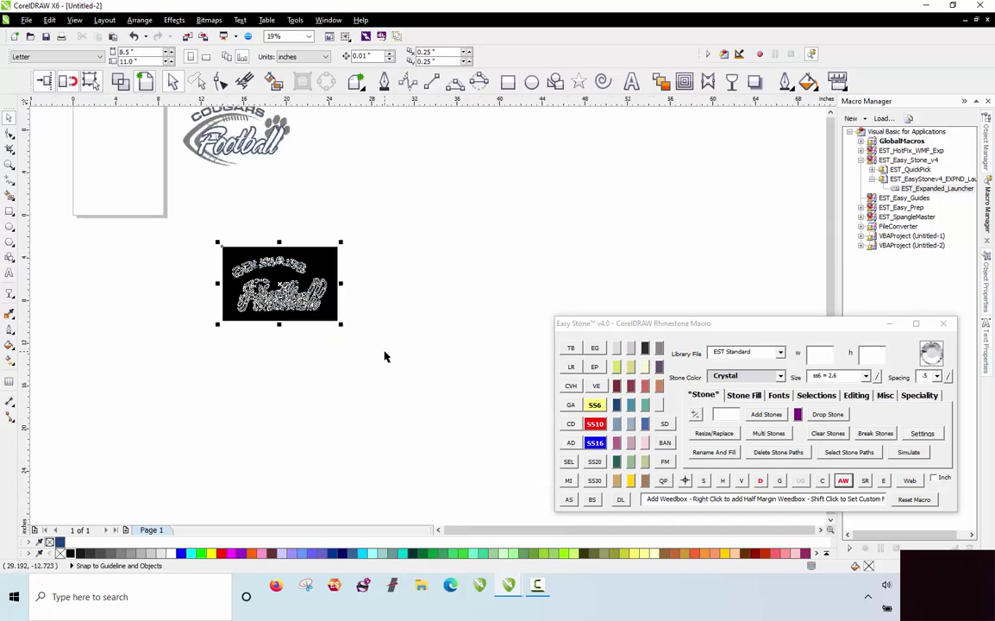
{"action": "scroll", "coordinate": [276, 139], "scroll_direction": "up", "scroll_amount": 6}
{"action": "key", "text": "Escape"}
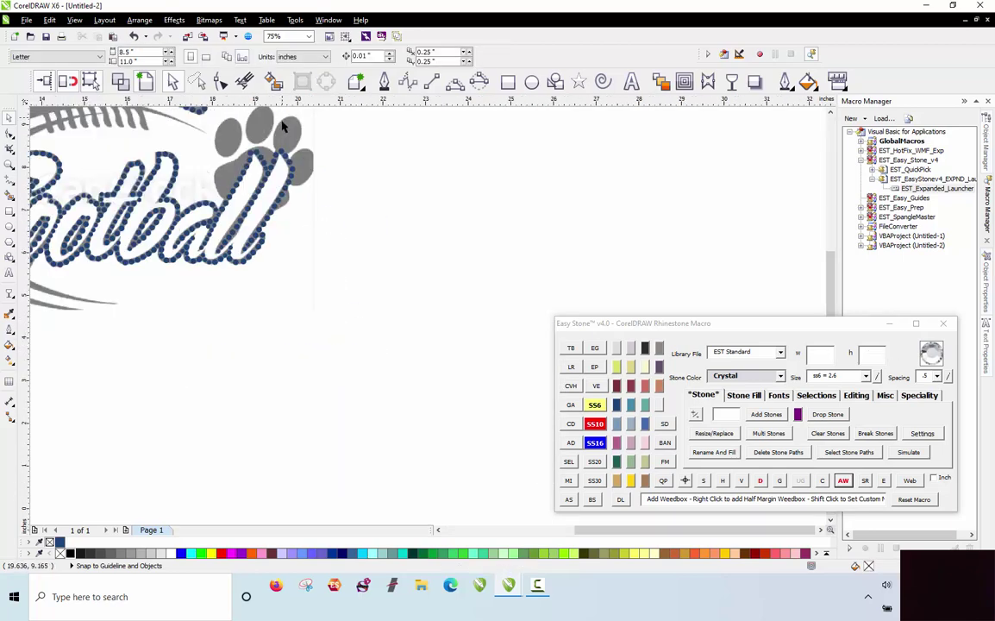
{"action": "scroll", "coordinate": [284, 251], "scroll_direction": "down", "scroll_amount": 2}
{"action": "scroll", "coordinate": [298, 257], "scroll_direction": "up", "scroll_amount": 3}
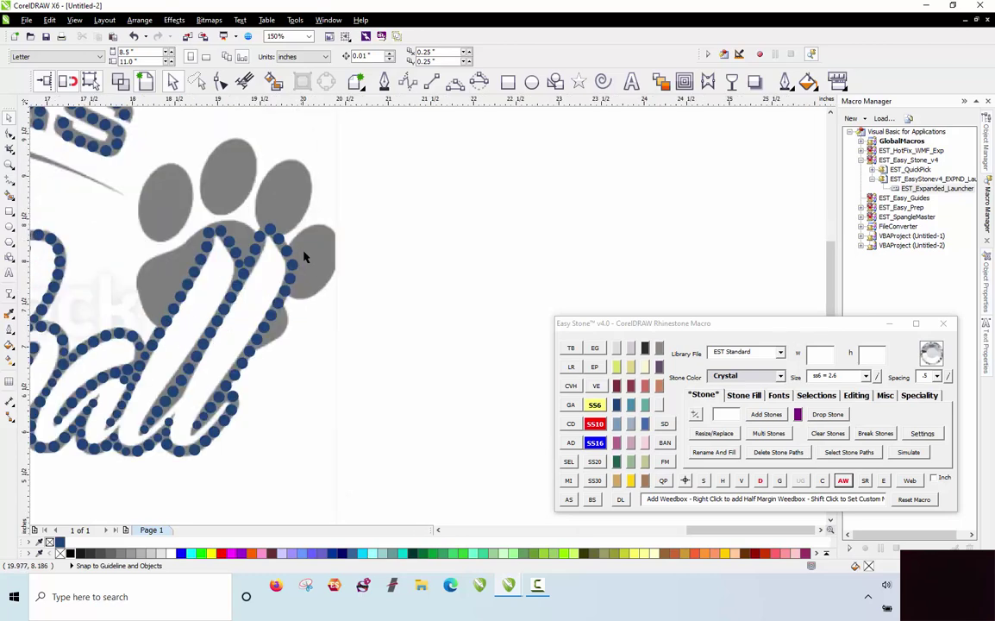
Place two cobalt blue ss6 stones at the lower tip of the paw pad sliver beside Football's last letter.
{"action": "scroll", "coordinate": [303, 263], "scroll_direction": "down", "scroll_amount": 1}
{"action": "scroll", "coordinate": [244, 388], "scroll_direction": "up", "scroll_amount": 6}
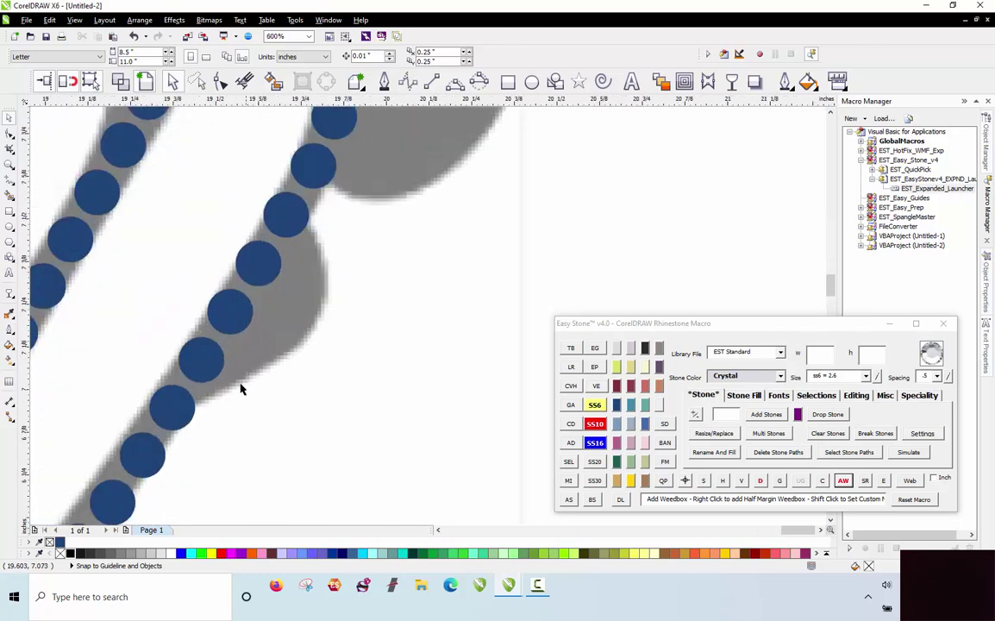
{"action": "scroll", "coordinate": [233, 389], "scroll_direction": "down", "scroll_amount": 2}
{"action": "scroll", "coordinate": [237, 387], "scroll_direction": "up", "scroll_amount": 2}
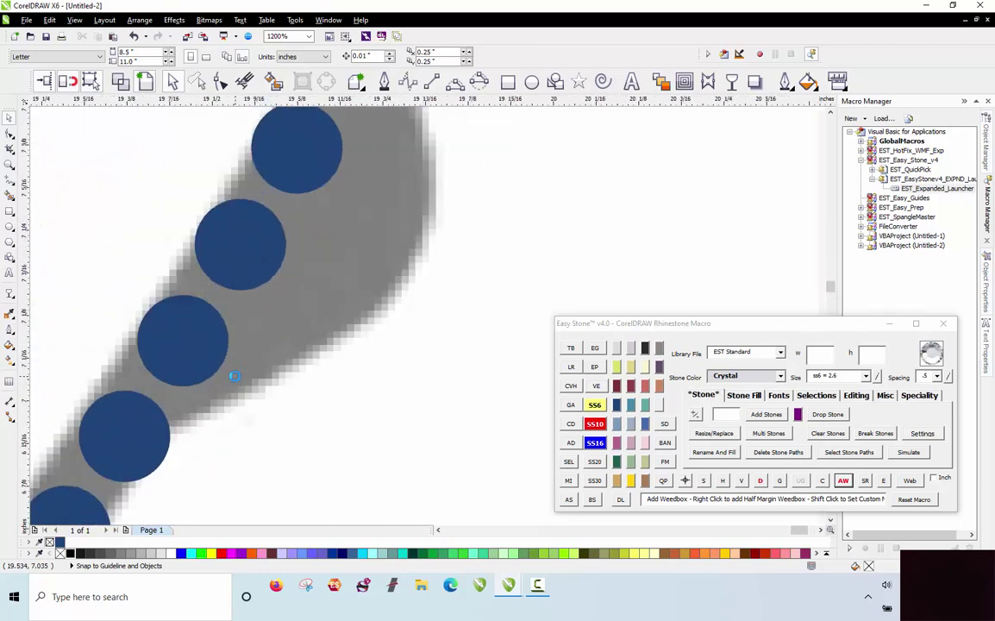
{"action": "right_click", "coordinate": [244, 405]}
{"action": "left_click_drag", "start_coordinate": [209, 343], "coordinate": [321, 340]}
{"action": "left_click", "coordinate": [600, 408]}
{"action": "scroll", "coordinate": [231, 395], "scroll_direction": "up", "scroll_amount": 1}
{"action": "scroll", "coordinate": [300, 341], "scroll_direction": "down", "scroll_amount": 1}
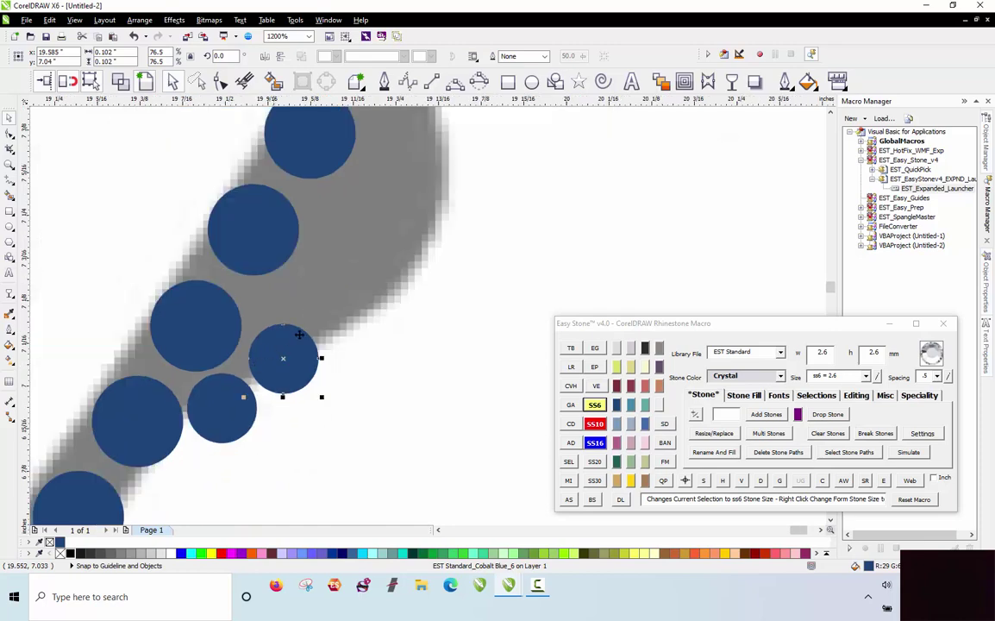
Fill the rest of the paw pad sliver with two ss10 stone copies and one ss6 stone at its upper end.
{"action": "left_click_drag", "start_coordinate": [283, 242], "coordinate": [352, 287]}
{"action": "scroll", "coordinate": [324, 386], "scroll_direction": "down", "scroll_amount": 1}
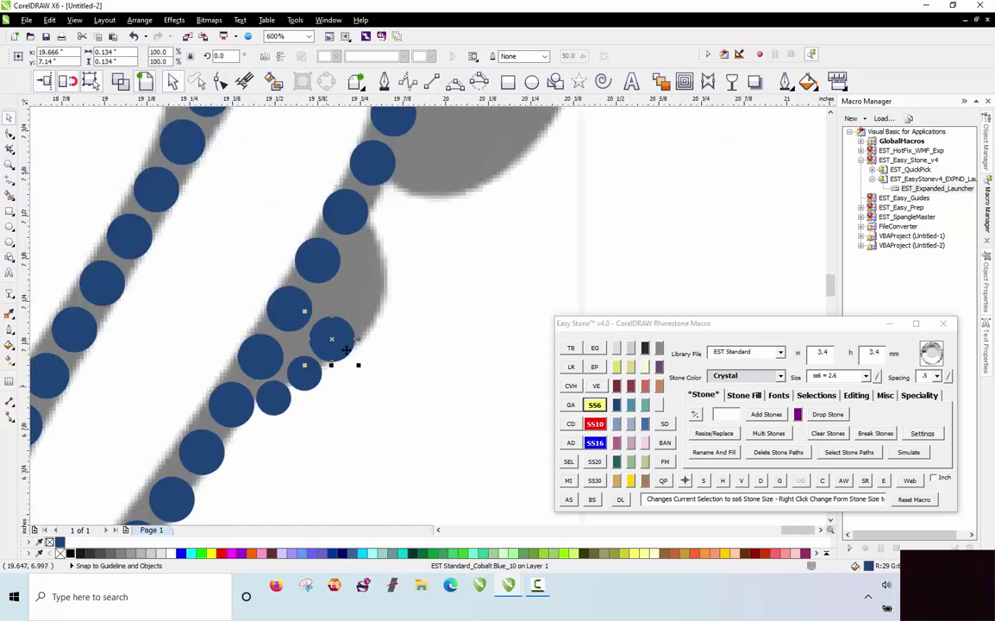
{"action": "scroll", "coordinate": [354, 275], "scroll_direction": "up", "scroll_amount": 1}
{"action": "left_click_drag", "start_coordinate": [342, 328], "coordinate": [359, 311]}
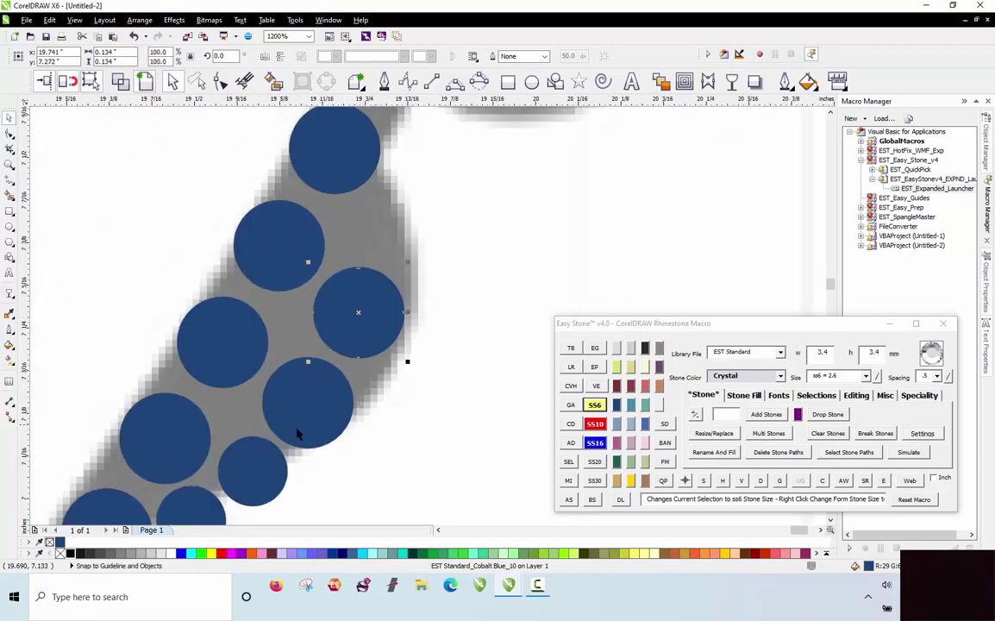
{"action": "left_click", "coordinate": [376, 219]}
{"action": "scroll", "coordinate": [380, 220], "scroll_direction": "up", "scroll_amount": 1}
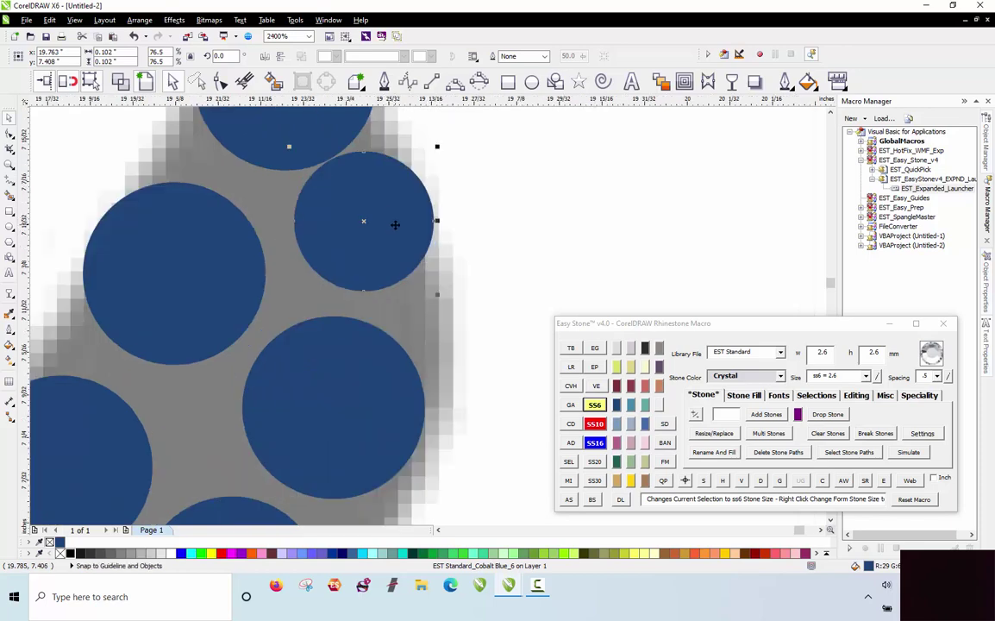
{"action": "scroll", "coordinate": [367, 228], "scroll_direction": "down", "scroll_amount": 2}
{"action": "left_click", "coordinate": [429, 229]}
{"action": "scroll", "coordinate": [306, 446], "scroll_direction": "down", "scroll_amount": 1}
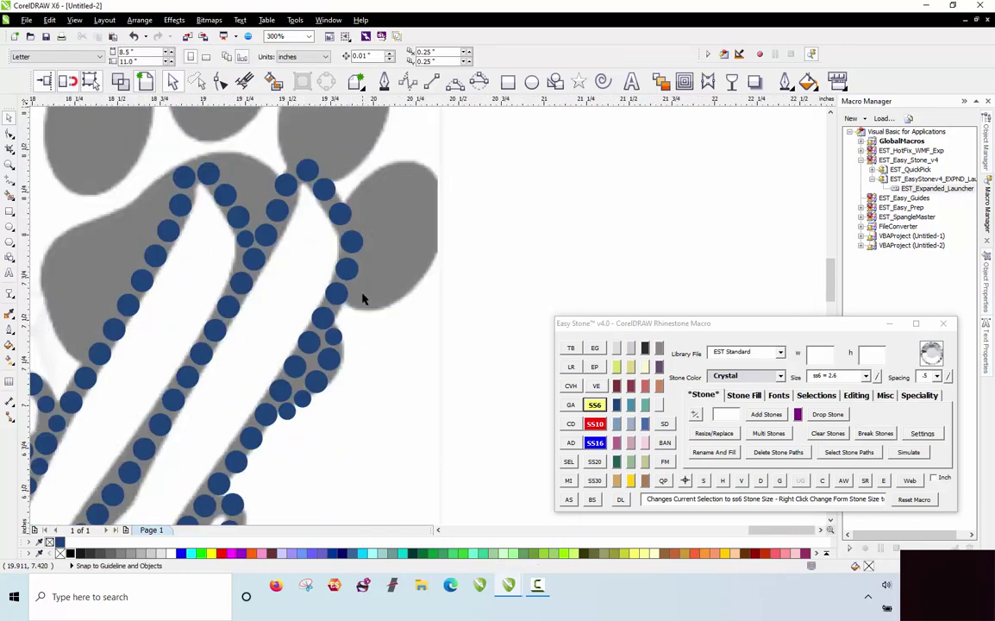
Place three copies of the SS10 cobalt blue stone along the lower edge of the rightmost grey toe pad.
{"action": "scroll", "coordinate": [362, 296], "scroll_direction": "up", "scroll_amount": 1}
{"action": "scroll", "coordinate": [355, 322], "scroll_direction": "up", "scroll_amount": 1}
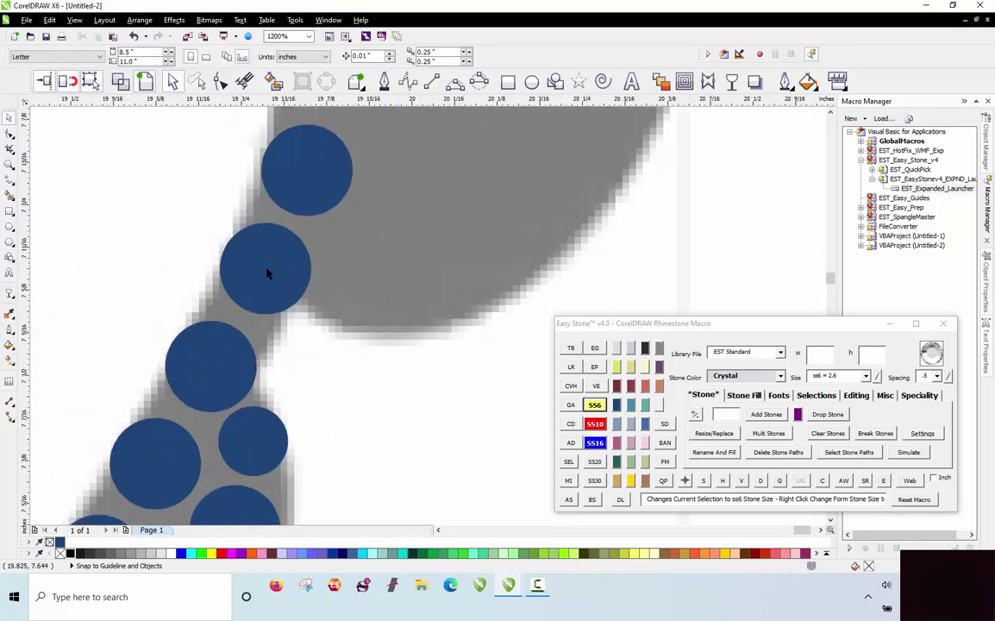
{"action": "left_click", "coordinate": [362, 309]}
{"action": "left_click", "coordinate": [464, 293]}
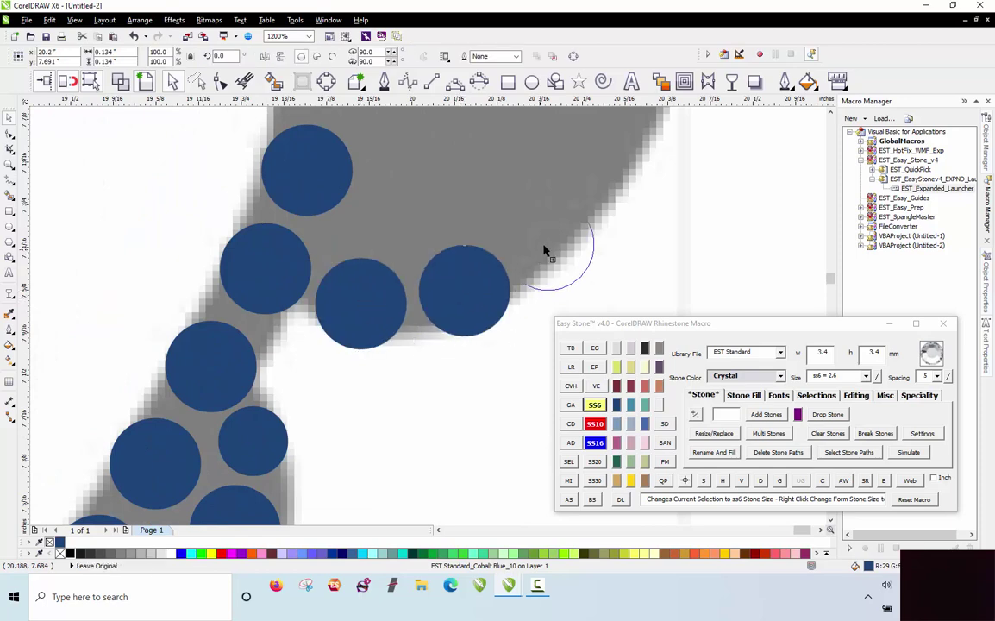
{"action": "left_click", "coordinate": [550, 242]}
{"action": "scroll", "coordinate": [372, 353], "scroll_direction": "down", "scroll_amount": 2}
{"action": "scroll", "coordinate": [422, 322], "scroll_direction": "up", "scroll_amount": 1}
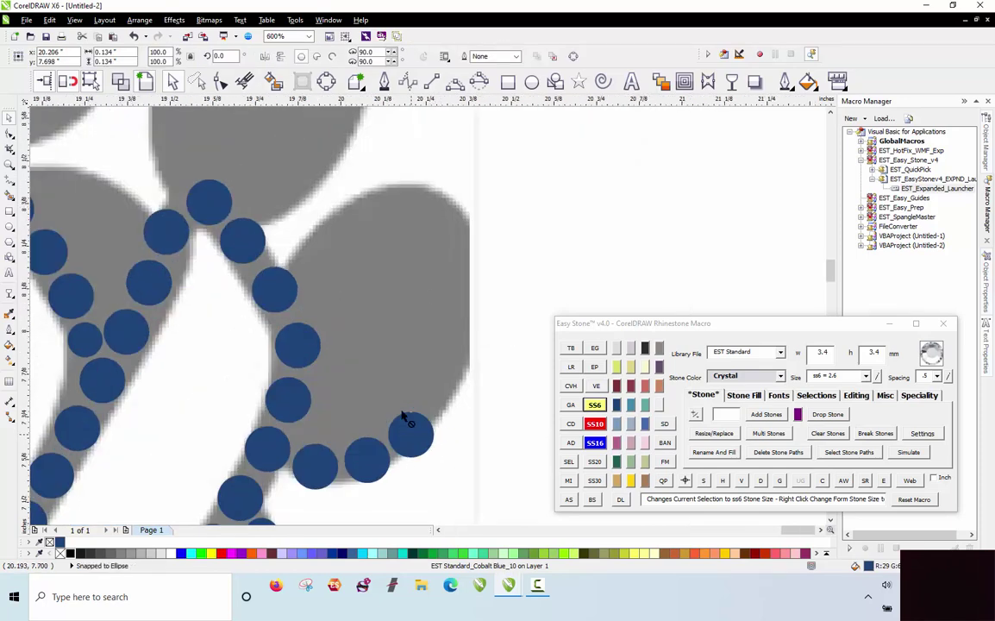
Copy four SS10 stones along the rightmost toe pad's upper edge and reposition the topmost one for even gaps.
{"action": "scroll", "coordinate": [303, 239], "scroll_direction": "up", "scroll_amount": 1}
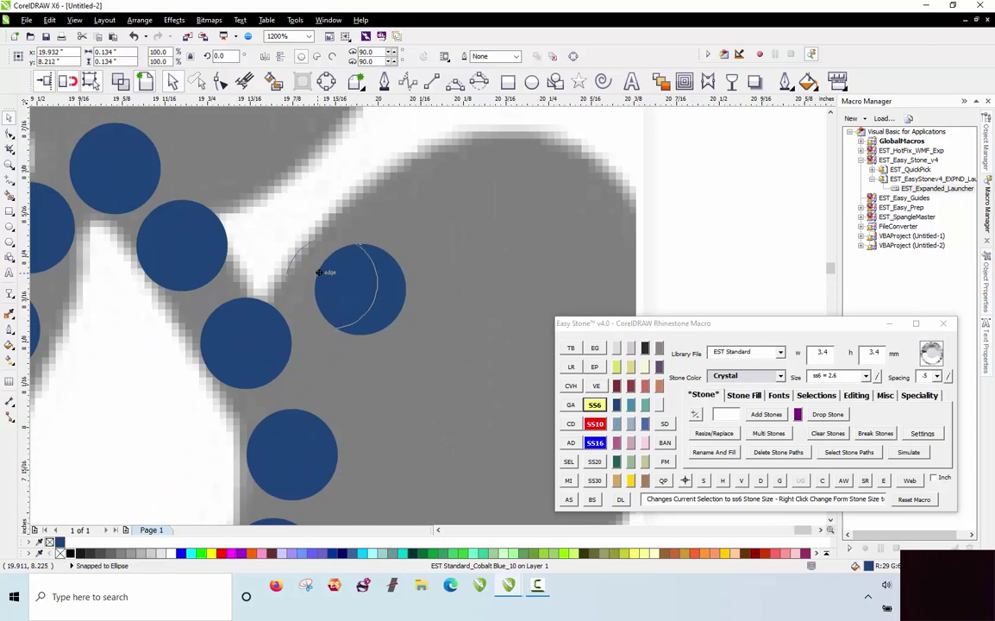
{"action": "left_click", "coordinate": [312, 276]}
{"action": "left_click", "coordinate": [383, 204]}
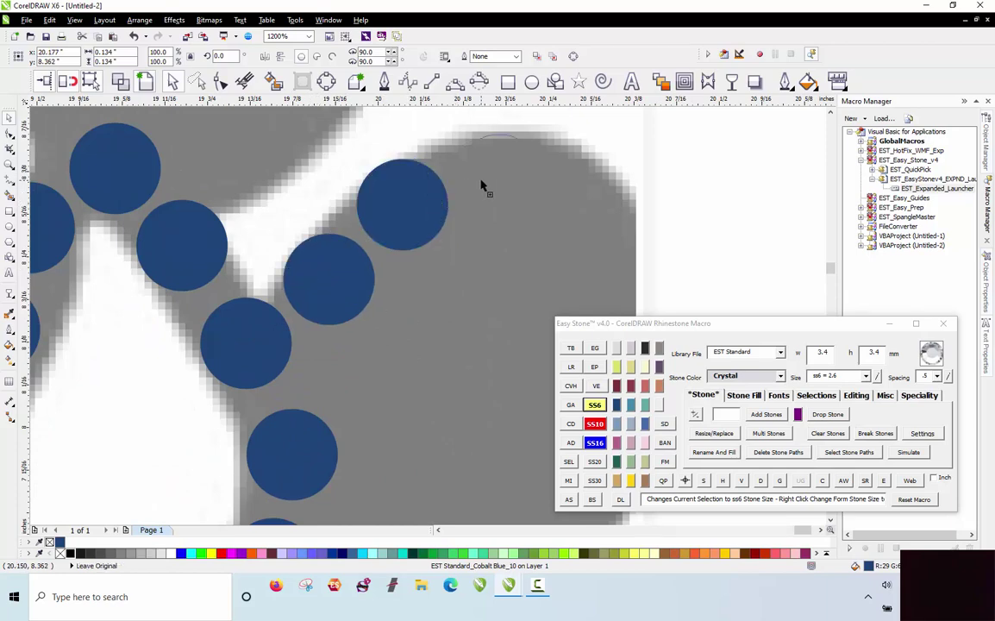
{"action": "left_click", "coordinate": [507, 169]}
{"action": "left_click", "coordinate": [572, 209]}
{"action": "scroll", "coordinate": [380, 167], "scroll_direction": "down", "scroll_amount": 1}
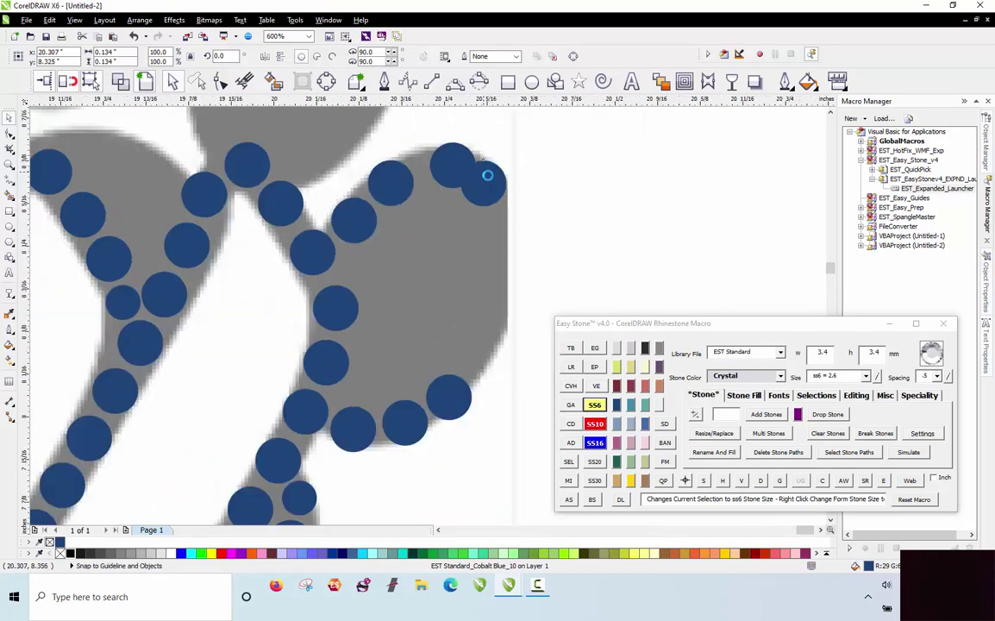
{"action": "scroll", "coordinate": [489, 173], "scroll_direction": "up", "scroll_amount": 1}
{"action": "left_click", "coordinate": [403, 156]}
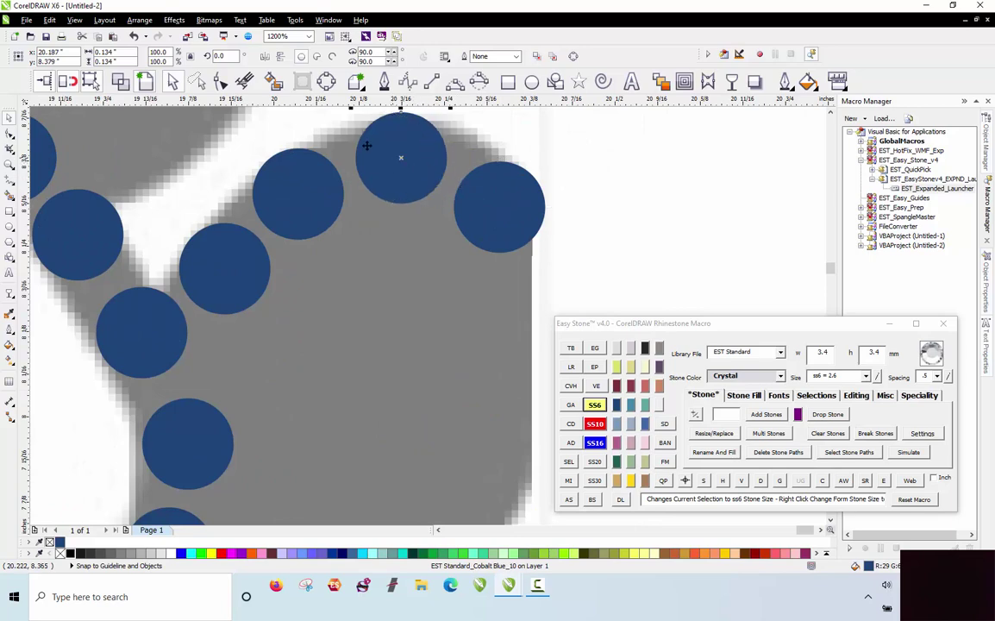
Add three SS10 stones down the rightmost toe pad's outer edge and delete the stray copy outside the shape.
{"action": "scroll", "coordinate": [406, 160], "scroll_direction": "down", "scroll_amount": 1}
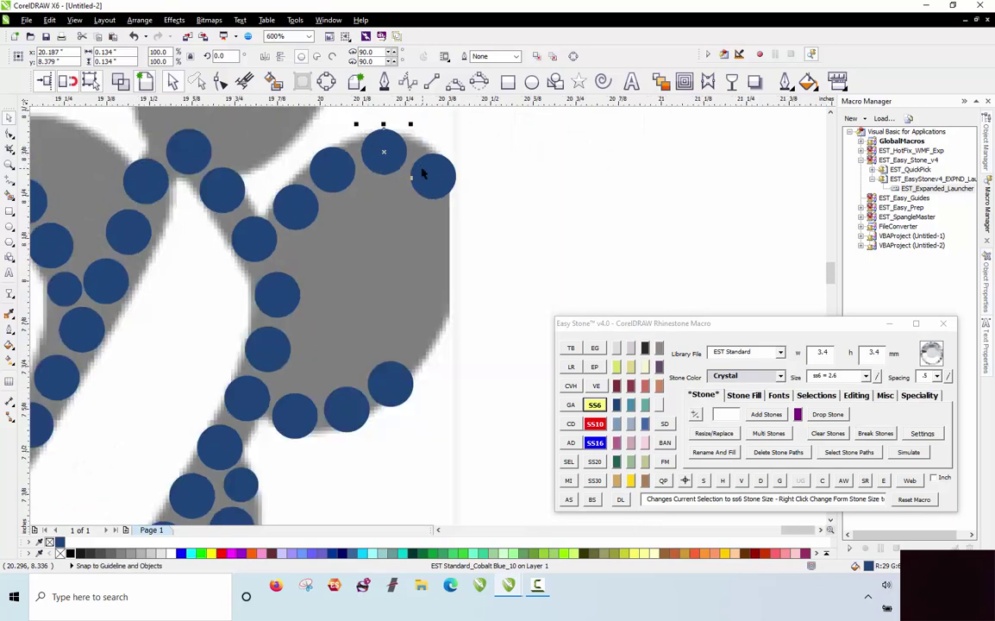
{"action": "left_click", "coordinate": [454, 234]}
{"action": "left_click", "coordinate": [454, 285]}
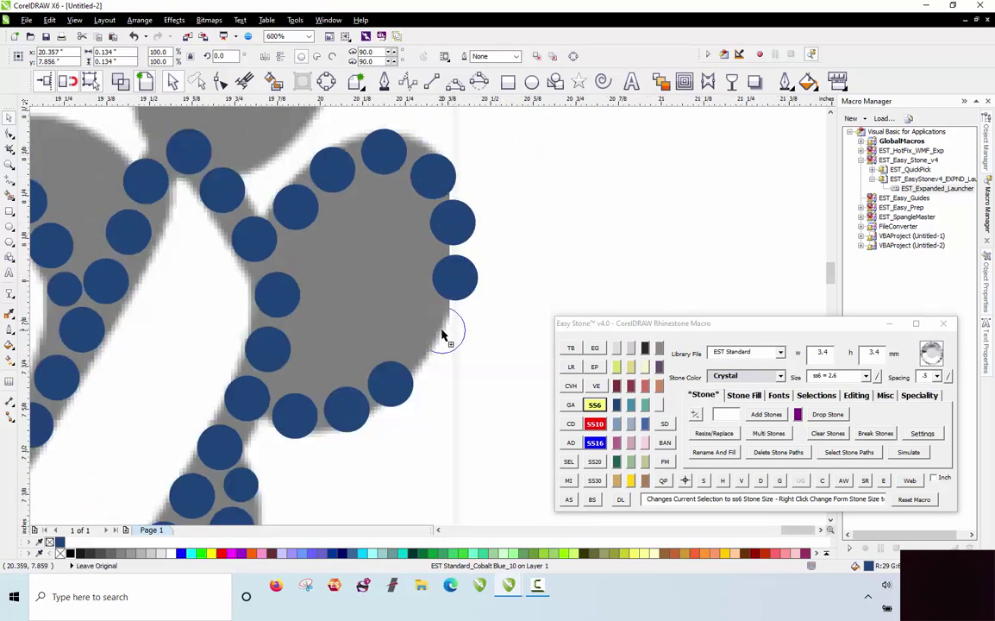
{"action": "left_click", "coordinate": [442, 335]}
{"action": "left_click", "coordinate": [472, 409]}
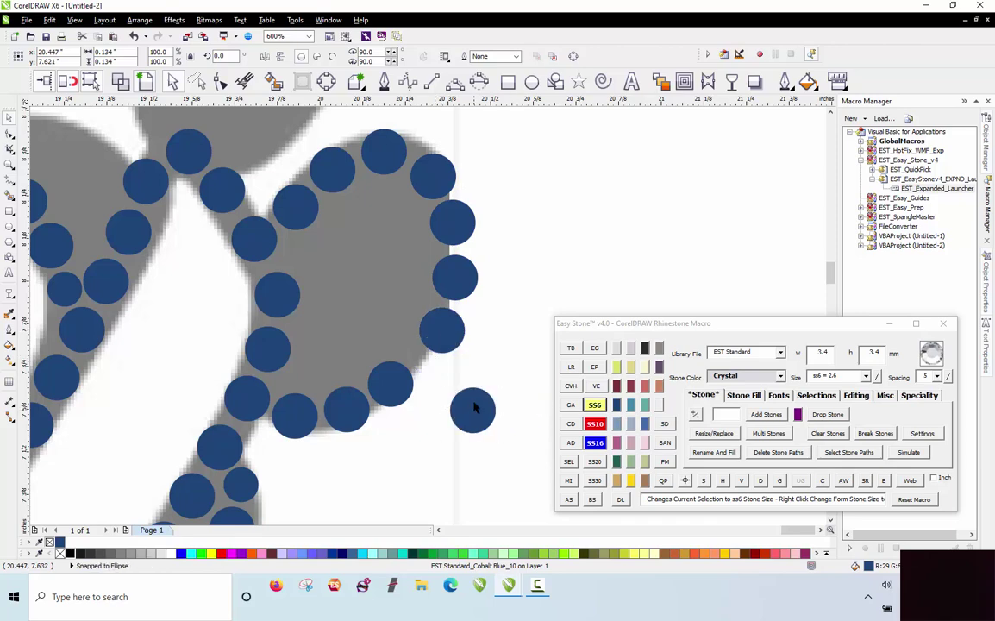
{"action": "key", "text": "Delete"}
{"action": "scroll", "coordinate": [296, 231], "scroll_direction": "down", "scroll_amount": 2}
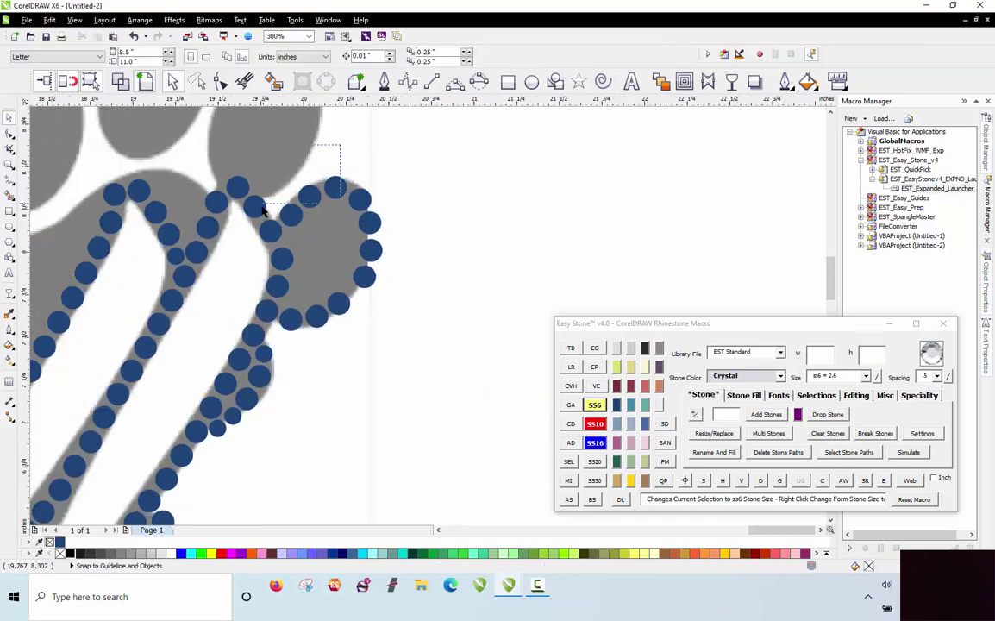
Freehand-select the rightmost toe pad's outer outline stones, respace them evenly and delete the stone path.
{"action": "key", "text": "Escape"}
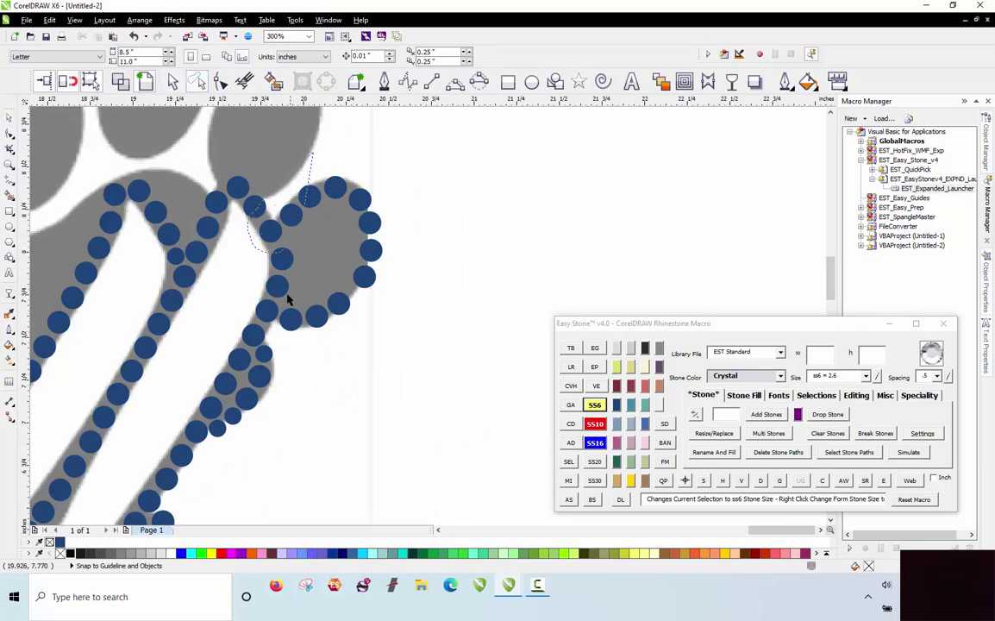
{"action": "mouse_move", "coordinate": [284, 345]}
{"action": "left_mouse_down"}
{"action": "mouse_move", "coordinate": [448, 205]}
{"action": "mouse_move", "coordinate": [260, 288]}
{"action": "mouse_move", "coordinate": [279, 319]}
{"action": "left_mouse_up"}
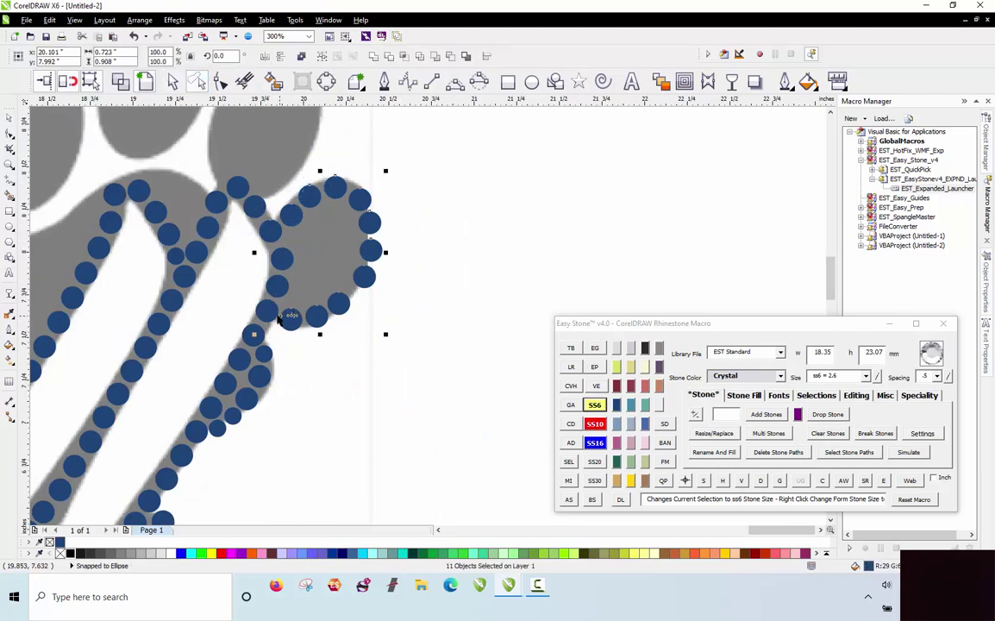
{"action": "left_click", "coordinate": [760, 481]}
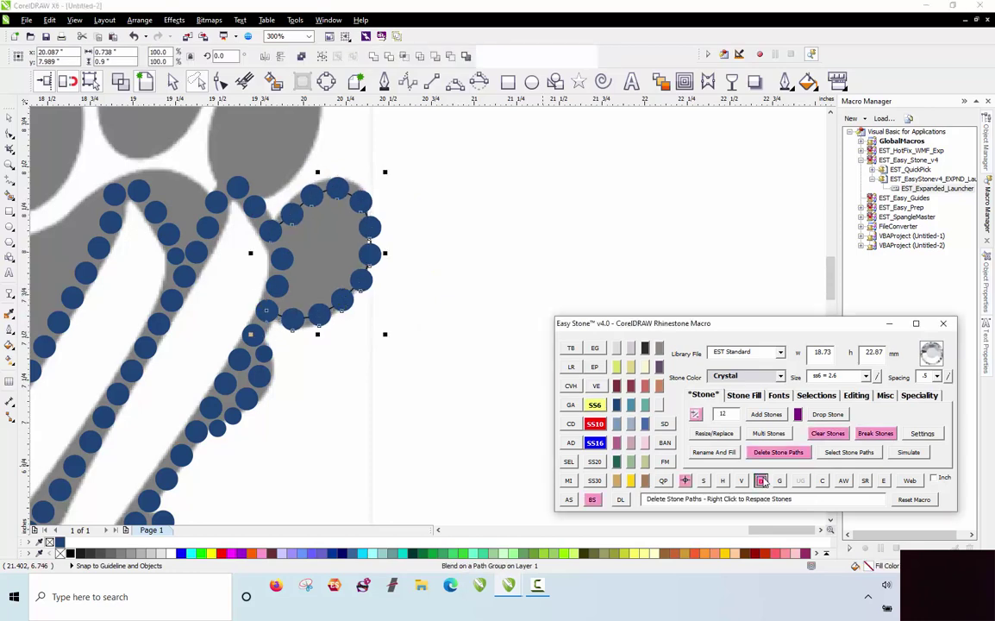
{"action": "left_click", "coordinate": [411, 362]}
Copy SS10 stones inside the rightmost toe pad as a second row following its lower and outer outline.
{"action": "scroll", "coordinate": [263, 323], "scroll_direction": "up", "scroll_amount": 3}
{"action": "left_click", "coordinate": [265, 326]}
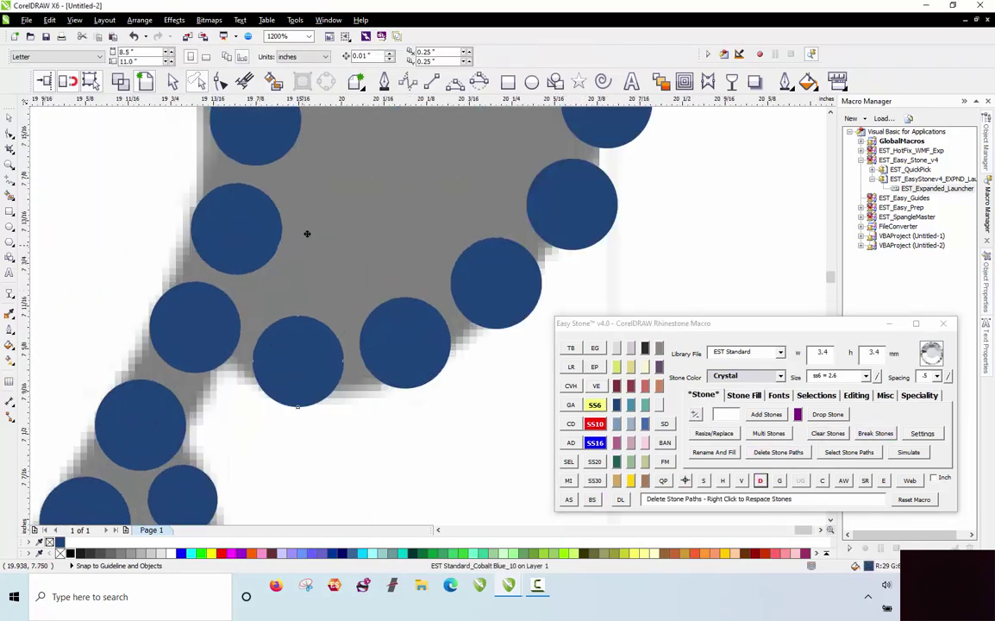
{"action": "left_click", "coordinate": [326, 250]}
{"action": "left_click_drag", "start_coordinate": [335, 250], "coordinate": [338, 251]}
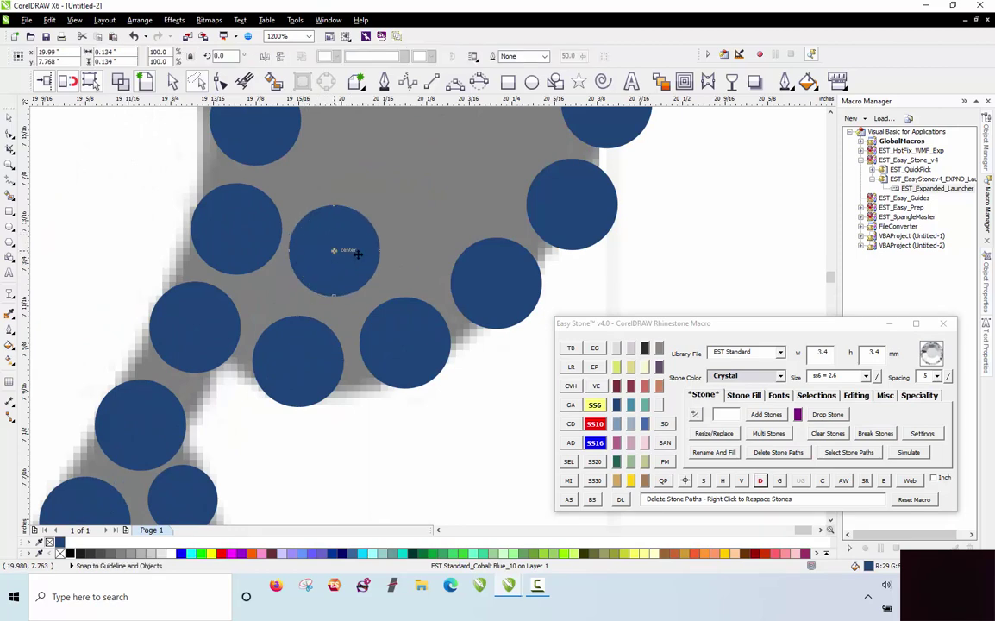
{"action": "scroll", "coordinate": [344, 253], "scroll_direction": "up", "scroll_amount": 1}
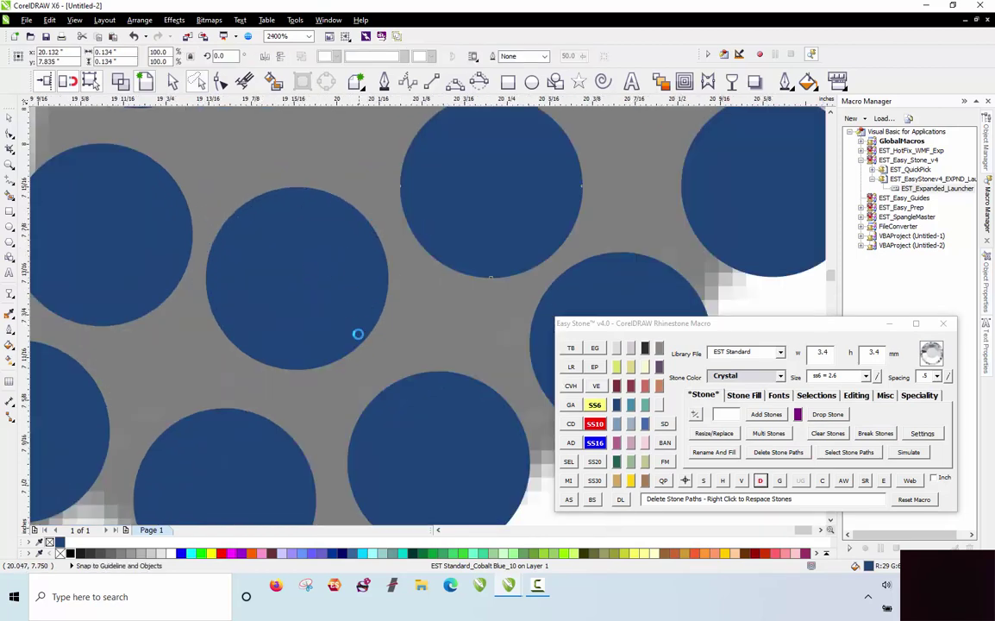
{"action": "scroll", "coordinate": [359, 338], "scroll_direction": "down", "scroll_amount": 2}
{"action": "scroll", "coordinate": [420, 215], "scroll_direction": "up", "scroll_amount": 1}
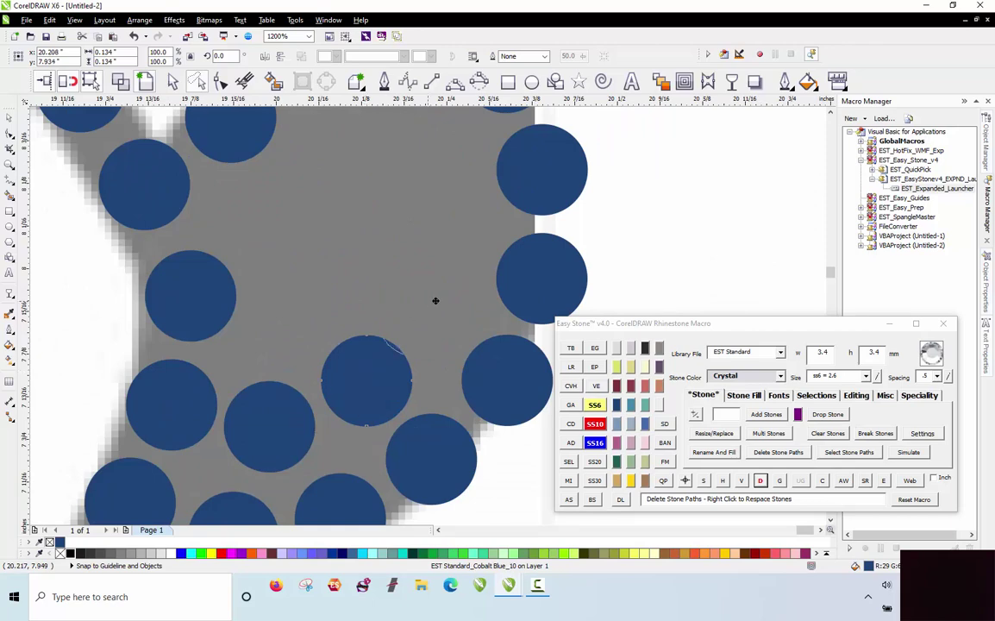
{"action": "left_click_drag", "start_coordinate": [444, 299], "coordinate": [436, 310]}
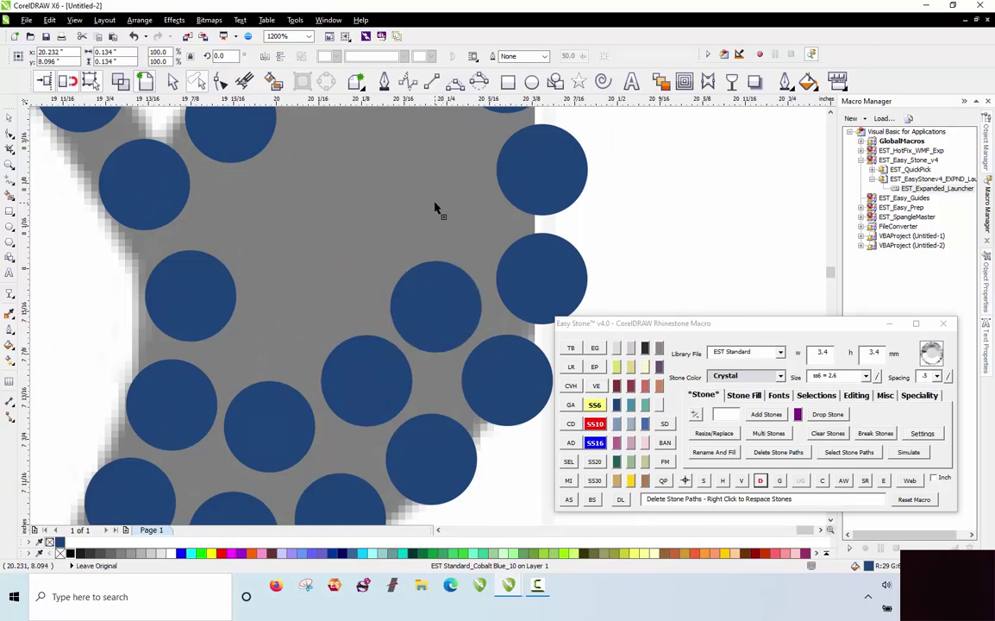
Fill the upper interior of the rightmost toe pad with an SS6 stone near the top and two SS10 stones beside it.
{"action": "scroll", "coordinate": [435, 213], "scroll_direction": "down", "scroll_amount": 1}
{"action": "scroll", "coordinate": [405, 220], "scroll_direction": "up", "scroll_amount": 1}
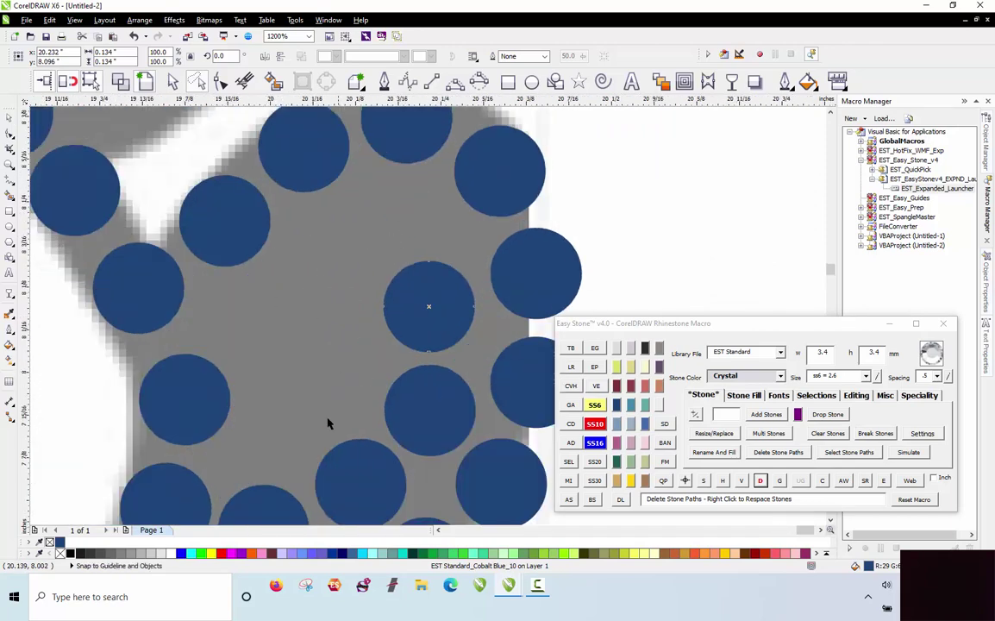
{"action": "left_click_drag", "start_coordinate": [416, 294], "coordinate": [440, 224]}
{"action": "left_click", "coordinate": [595, 405]}
{"action": "left_click_drag", "start_coordinate": [435, 300], "coordinate": [338, 259]}
{"action": "left_click_drag", "start_coordinate": [268, 329], "coordinate": [255, 330]}
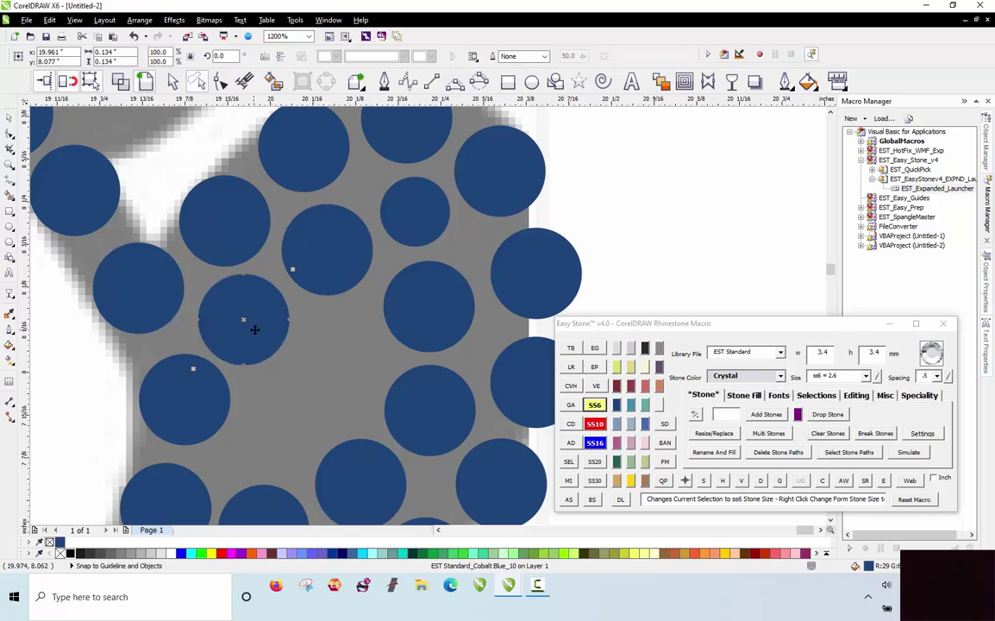
Fill the rightmost toe pad's remaining gaps with an SS6 stone near the inner edge and an SS10 stone in the centre.
{"action": "left_click", "coordinate": [416, 216]}
{"action": "left_click_drag", "start_coordinate": [417, 213], "coordinate": [247, 446]}
{"action": "scroll", "coordinate": [291, 422], "scroll_direction": "up", "scroll_amount": 1}
{"action": "scroll", "coordinate": [256, 439], "scroll_direction": "down", "scroll_amount": 1}
{"action": "right_click", "coordinate": [309, 378]}
{"action": "left_click_drag", "start_coordinate": [374, 335], "coordinate": [302, 379]}
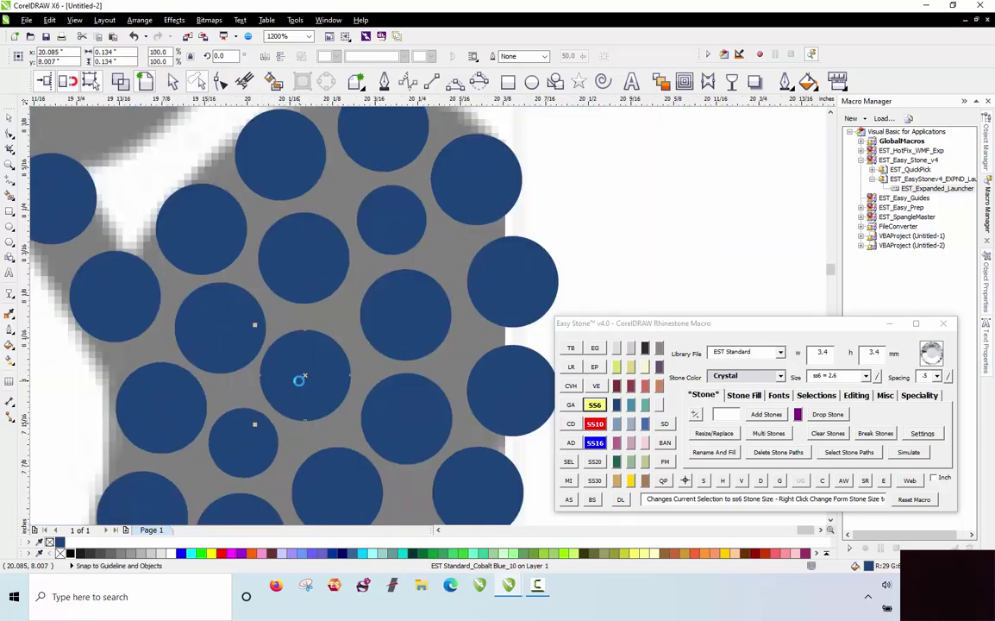
{"action": "scroll", "coordinate": [321, 378], "scroll_direction": "up", "scroll_amount": 1}
{"action": "scroll", "coordinate": [340, 376], "scroll_direction": "down", "scroll_amount": 2}
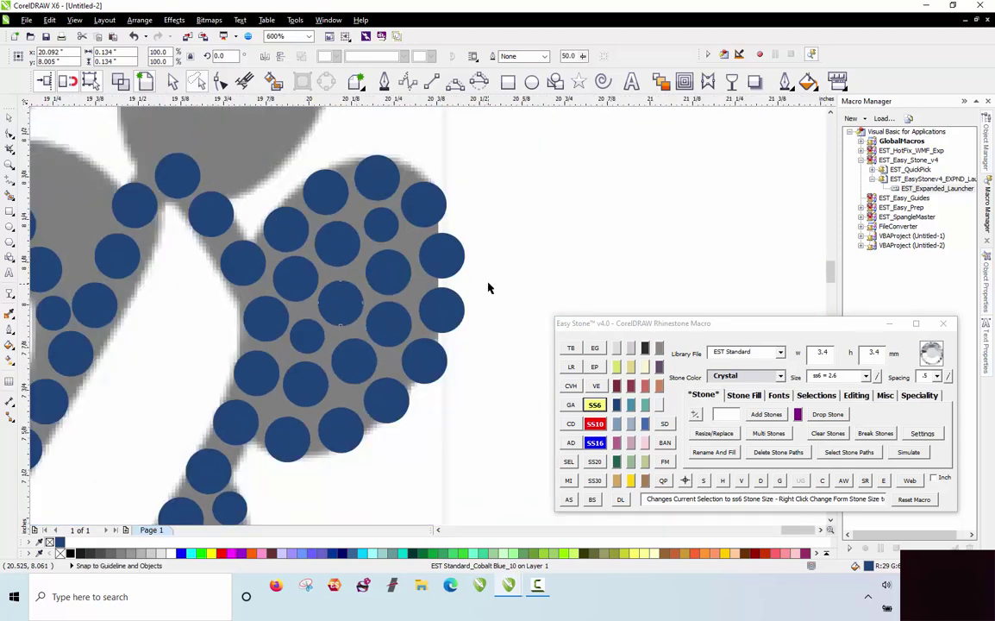
{"action": "left_click", "coordinate": [488, 287]}
{"action": "scroll", "coordinate": [484, 290], "scroll_direction": "down", "scroll_amount": 1}
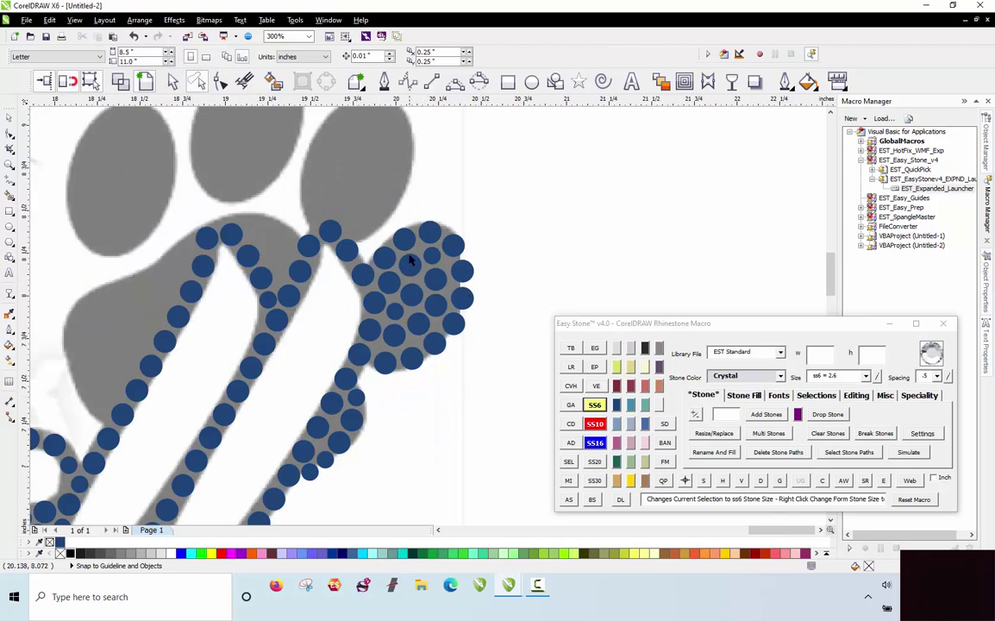
Copy three SS10 stones along the lower outer edge of the second toe pad from the right.
{"action": "scroll", "coordinate": [410, 261], "scroll_direction": "up", "scroll_amount": 2}
{"action": "left_click_drag", "start_coordinate": [397, 317], "coordinate": [353, 149]}
{"action": "key", "text": "space"}
{"action": "scroll", "coordinate": [352, 148], "scroll_direction": "down", "scroll_amount": 3}
{"action": "scroll", "coordinate": [372, 348], "scroll_direction": "up", "scroll_amount": 2}
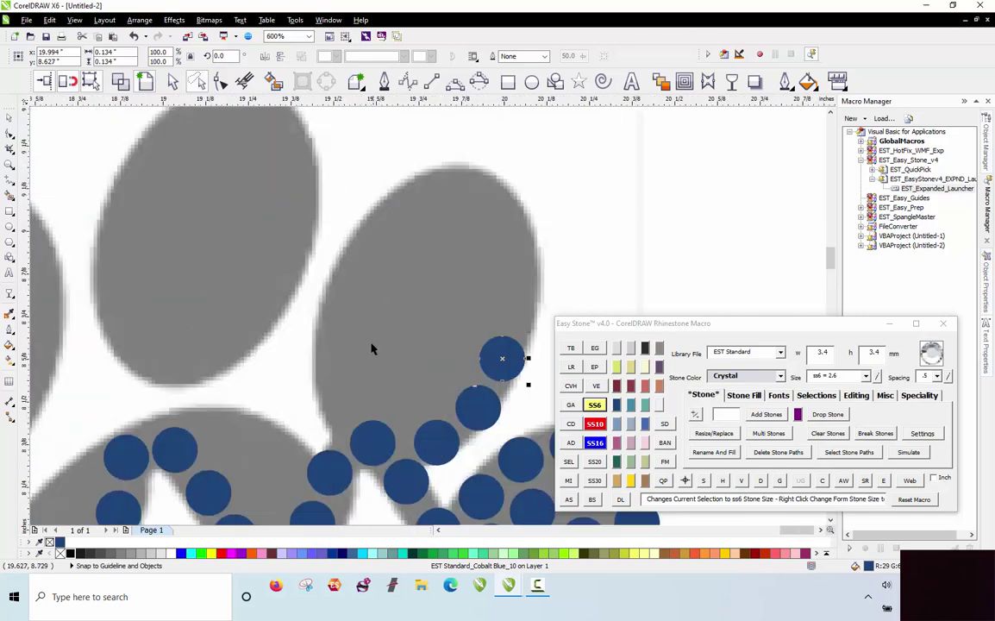
Place three SS10 stones up the inner edge of the second toe pad and nudge the middle one onto the outline.
{"action": "scroll", "coordinate": [359, 437], "scroll_direction": "up", "scroll_amount": 1}
{"action": "left_click_drag", "start_coordinate": [362, 436], "coordinate": [315, 196]}
{"action": "key", "text": "space"}
{"action": "key", "text": "space"}
{"action": "scroll", "coordinate": [303, 304], "scroll_direction": "up", "scroll_amount": 1}
{"action": "left_click_drag", "start_coordinate": [324, 313], "coordinate": [314, 306]}
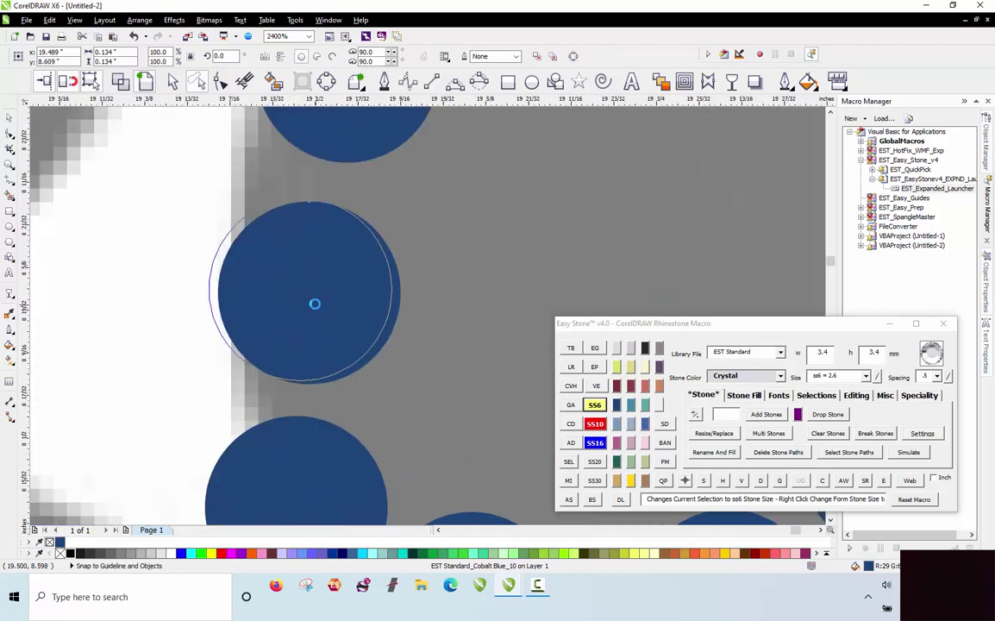
{"action": "scroll", "coordinate": [318, 338], "scroll_direction": "down", "scroll_amount": 2}
{"action": "scroll", "coordinate": [378, 272], "scroll_direction": "down", "scroll_amount": 1}
{"action": "scroll", "coordinate": [362, 280], "scroll_direction": "up", "scroll_amount": 1}
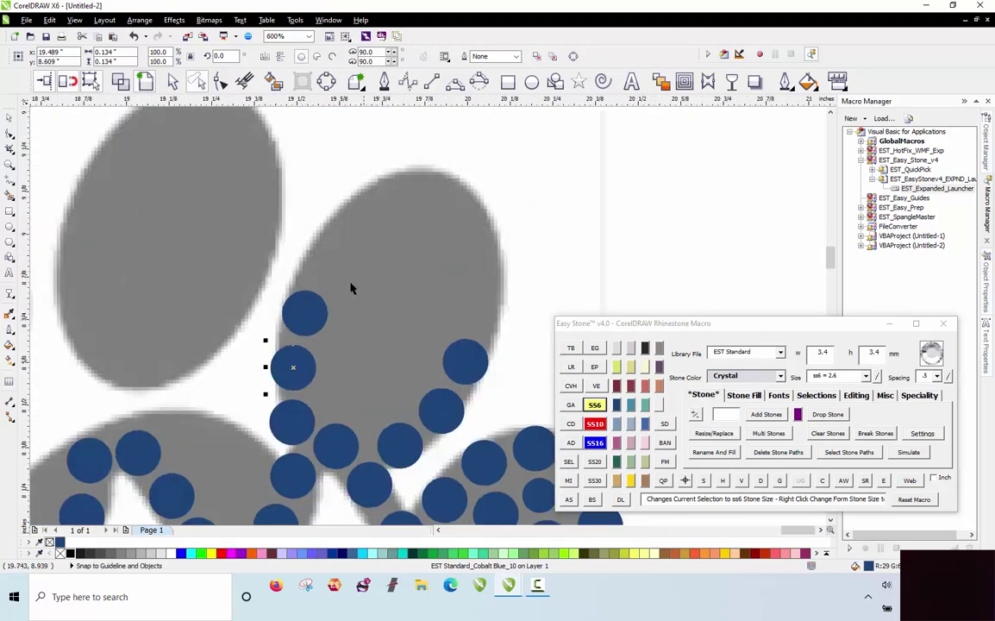
Copy SS10 stones around the top and down the outer side of the second toe pad to close its outline.
{"action": "left_click_drag", "start_coordinate": [328, 263], "coordinate": [489, 307]}
{"action": "key", "text": "space"}
{"action": "key", "text": "space"}
{"action": "key", "text": "space"}
{"action": "key", "text": "space"}
{"action": "left_click", "coordinate": [520, 234]}
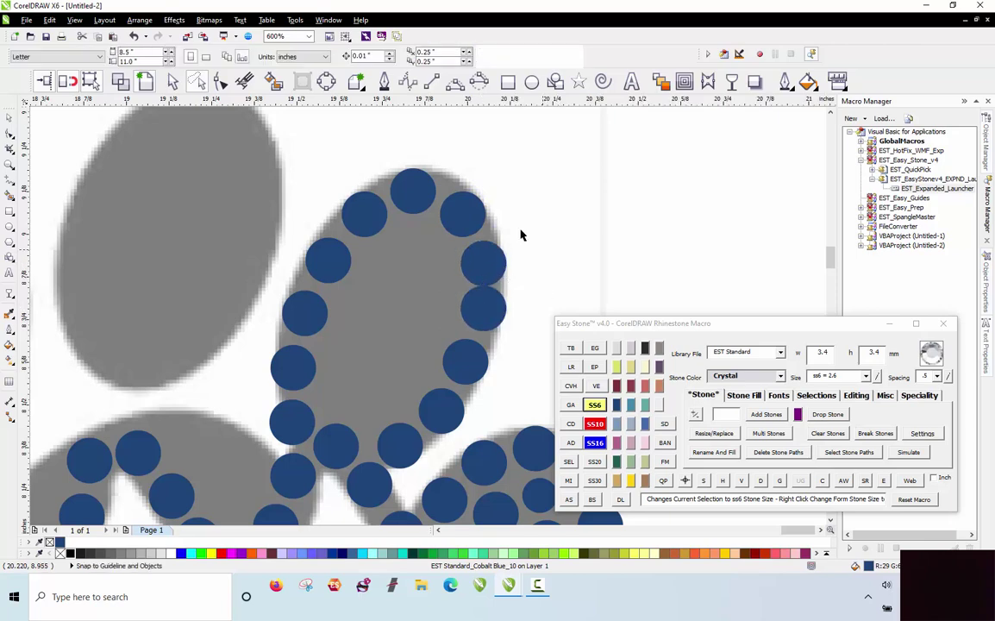
Freehand-select the second toe pad's outline stones, respace them evenly and delete the stone path.
{"action": "mouse_move", "coordinate": [297, 166]}
{"action": "left_mouse_down"}
{"action": "mouse_move", "coordinate": [323, 155]}
{"action": "mouse_move", "coordinate": [470, 140]}
{"action": "mouse_move", "coordinate": [513, 193]}
{"action": "mouse_move", "coordinate": [508, 332]}
{"action": "left_mouse_up"}
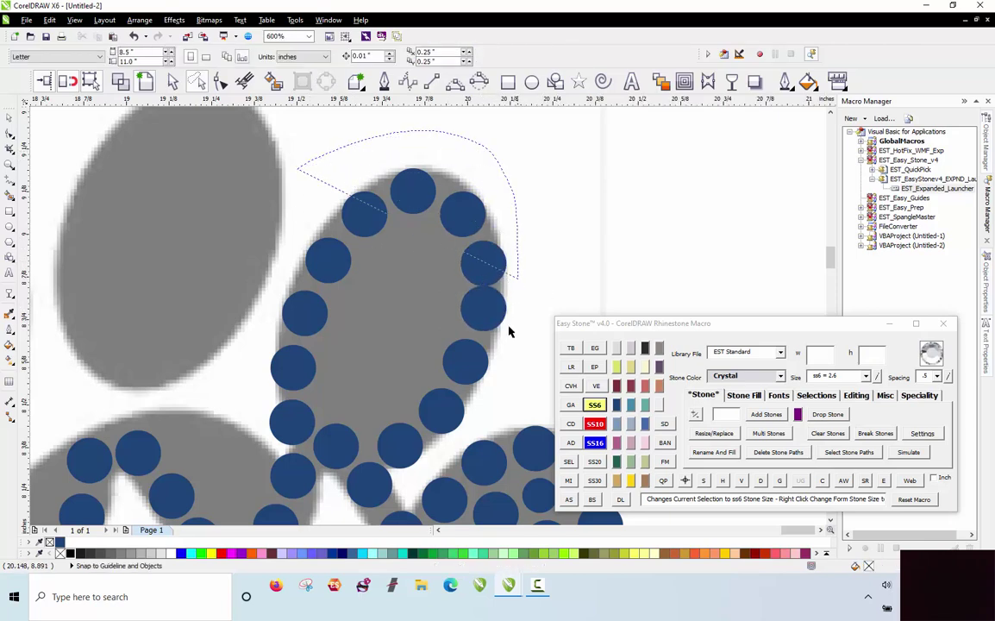
{"action": "mouse_move", "coordinate": [294, 421]}
{"action": "left_mouse_down"}
{"action": "mouse_move", "coordinate": [197, 394]}
{"action": "mouse_move", "coordinate": [276, 445]}
{"action": "left_mouse_up"}
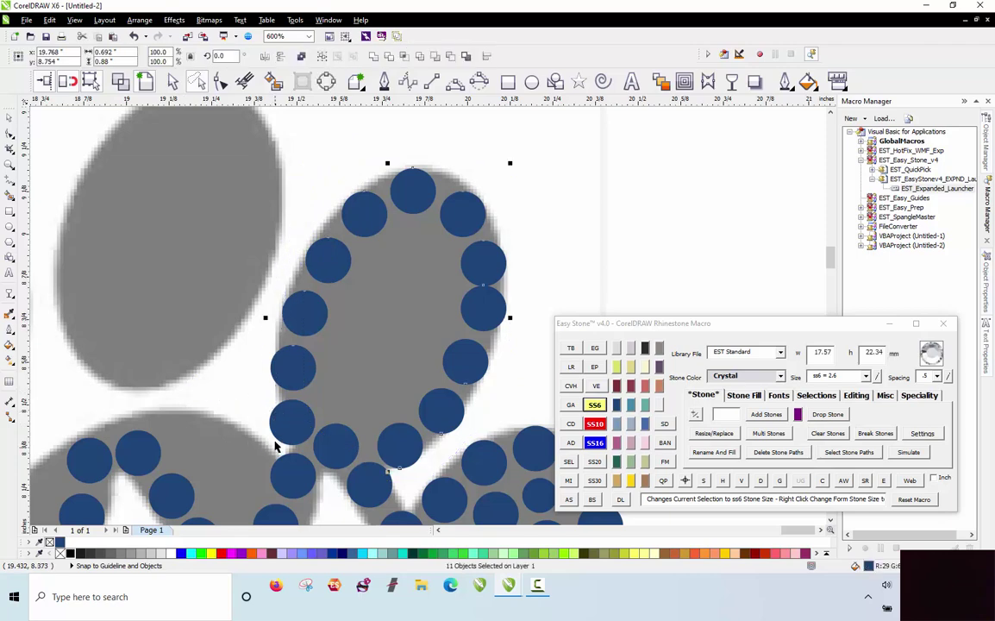
{"action": "left_click", "coordinate": [760, 480]}
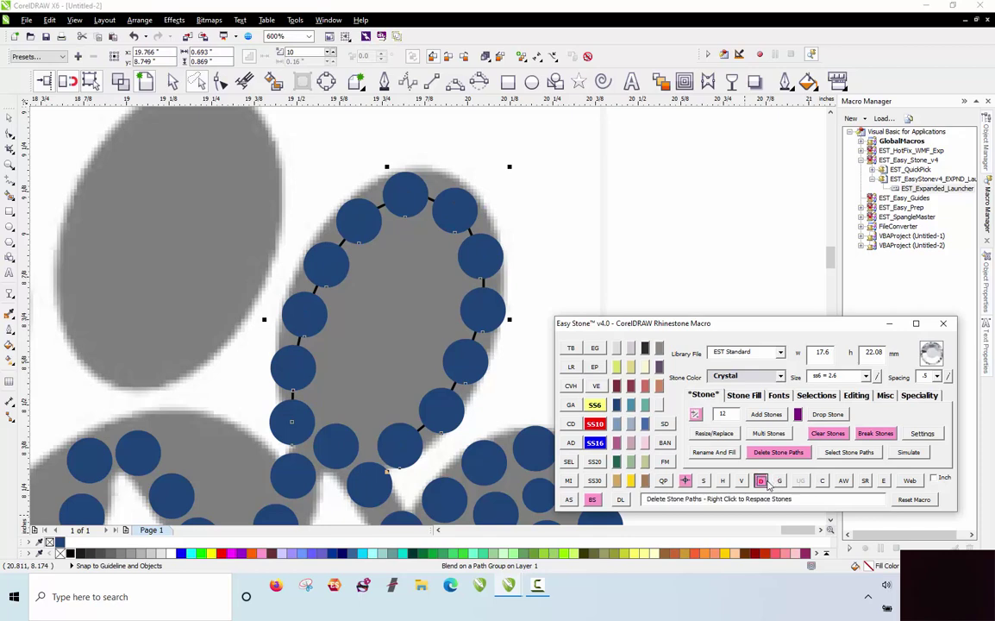
{"action": "left_click", "coordinate": [761, 480]}
{"action": "left_click", "coordinate": [611, 229]}
Copy two SS6 stones into the lower interior of the second toe pad, just above its bottom outline stones.
{"action": "scroll", "coordinate": [394, 188], "scroll_direction": "down", "scroll_amount": 1}
{"action": "scroll", "coordinate": [356, 393], "scroll_direction": "up", "scroll_amount": 2}
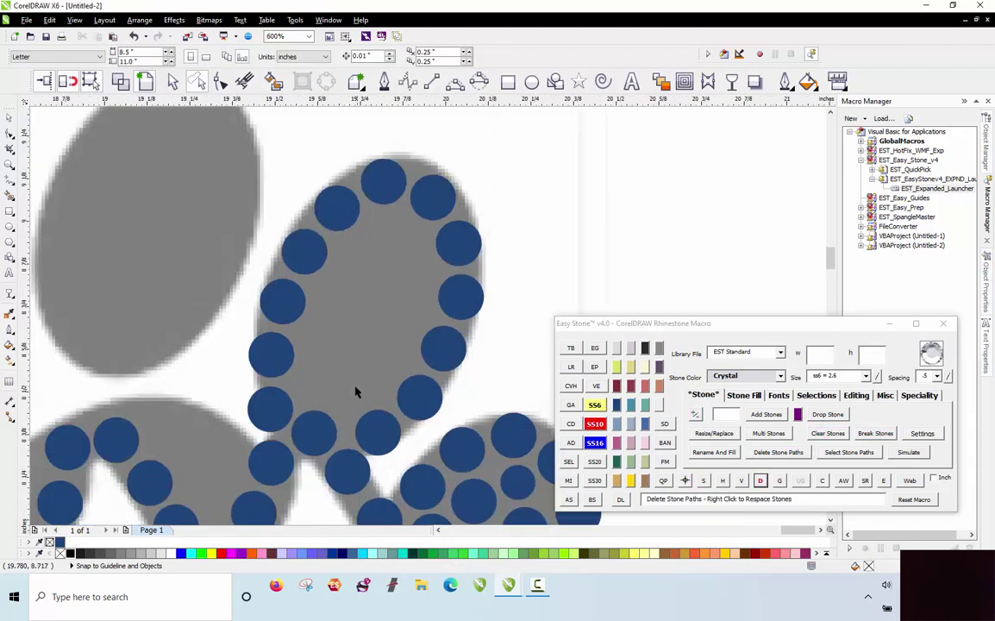
{"action": "scroll", "coordinate": [311, 323], "scroll_direction": "down", "scroll_amount": 1}
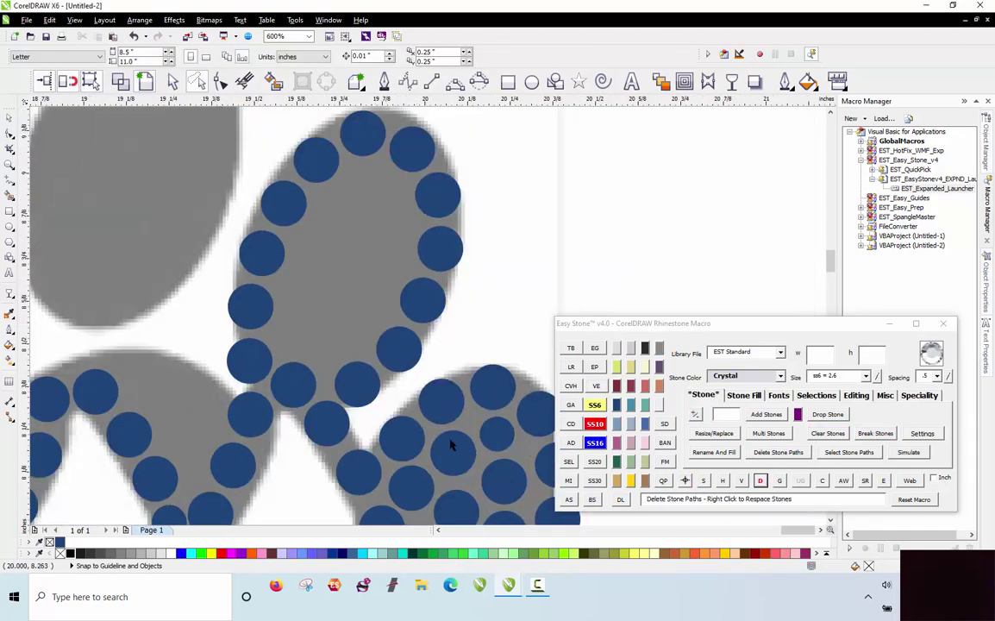
{"action": "left_click", "coordinate": [329, 348]}
{"action": "scroll", "coordinate": [329, 348], "scroll_direction": "up", "scroll_amount": 2}
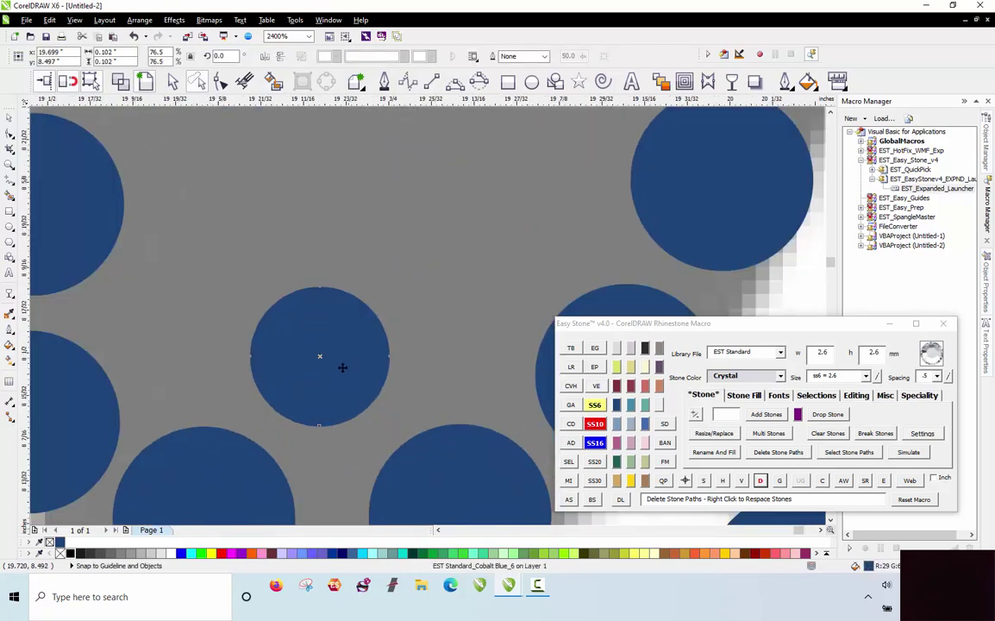
{"action": "left_click_drag", "start_coordinate": [357, 384], "coordinate": [360, 387]}
{"action": "left_click_drag", "start_coordinate": [360, 387], "coordinate": [212, 325]}
{"action": "right_click", "coordinate": [216, 332]}
Place two SS10 stones inside the second toe pad above the row of SS6 stones.
{"action": "scroll", "coordinate": [212, 339], "scroll_direction": "down", "scroll_amount": 1}
{"action": "left_click_drag", "start_coordinate": [315, 409], "coordinate": [324, 263]}
{"action": "right_click", "coordinate": [313, 269]}
{"action": "left_click_drag", "start_coordinate": [331, 283], "coordinate": [250, 257]}
{"action": "right_click", "coordinate": [234, 240]}
{"action": "scroll", "coordinate": [238, 233], "scroll_direction": "up", "scroll_amount": 1}
{"action": "scroll", "coordinate": [252, 341], "scroll_direction": "down", "scroll_amount": 3}
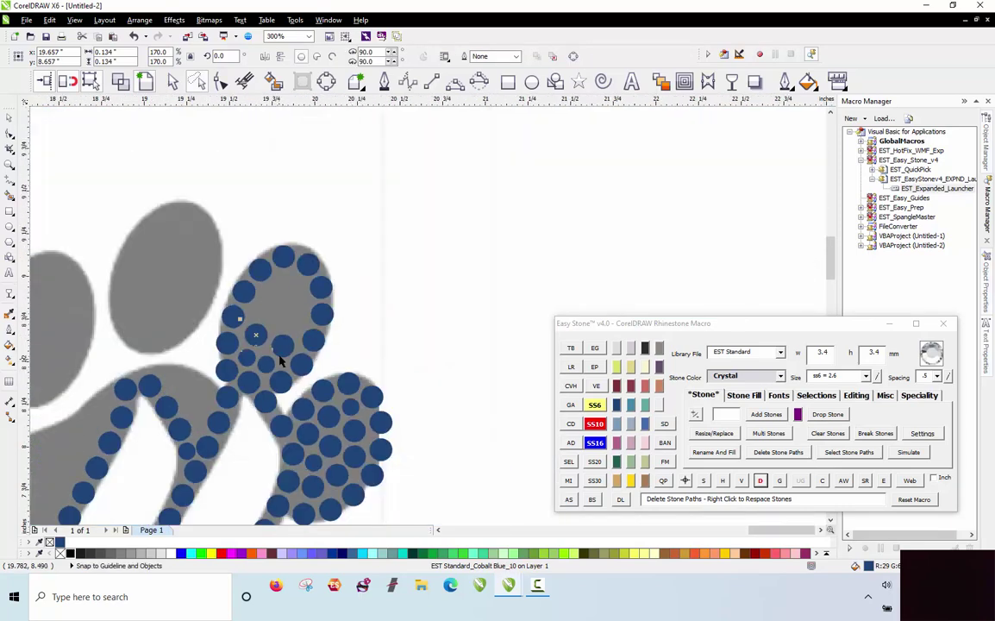
Copy more SS10 stones up the second toe pad's interior in two columns and nudge them into even gaps.
{"action": "scroll", "coordinate": [280, 325], "scroll_direction": "up", "scroll_amount": 2}
{"action": "left_click_drag", "start_coordinate": [341, 313], "coordinate": [344, 329]}
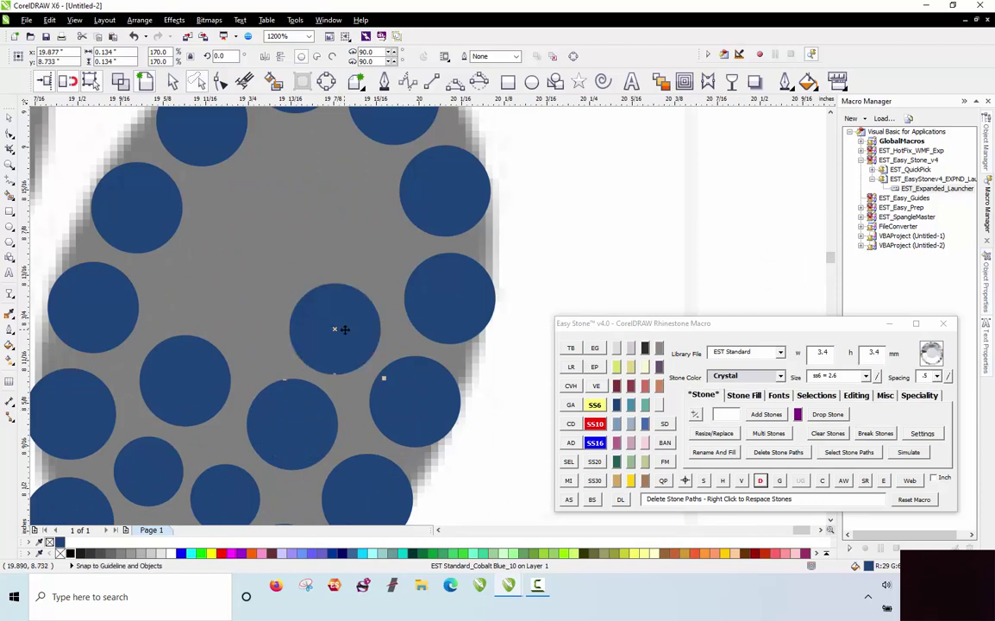
{"action": "left_click_drag", "start_coordinate": [349, 234], "coordinate": [351, 231]}
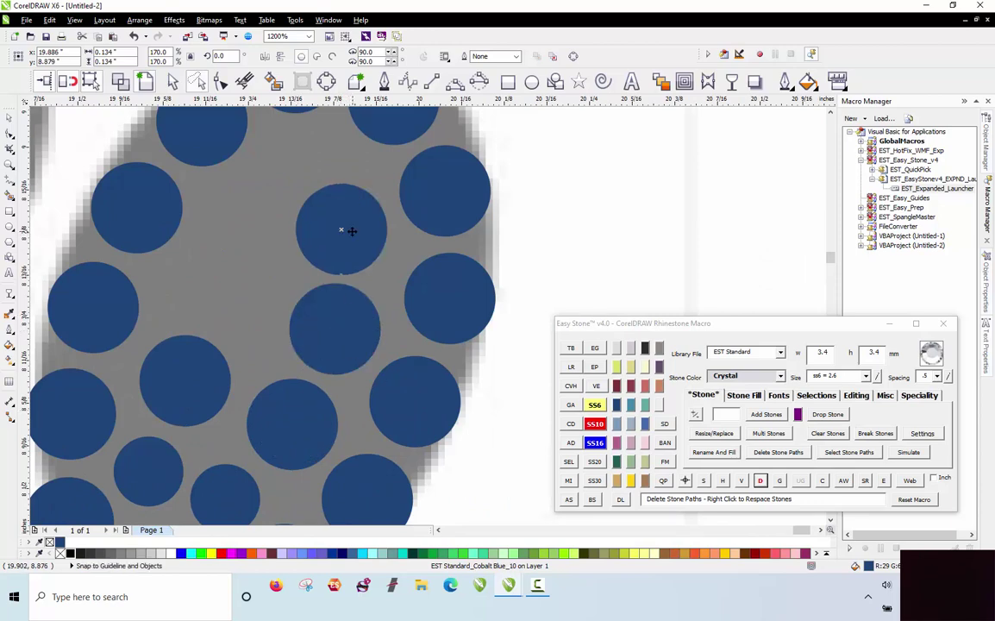
{"action": "left_click_drag", "start_coordinate": [246, 281], "coordinate": [241, 284]}
{"action": "left_click_drag", "start_coordinate": [171, 274], "coordinate": [182, 275]}
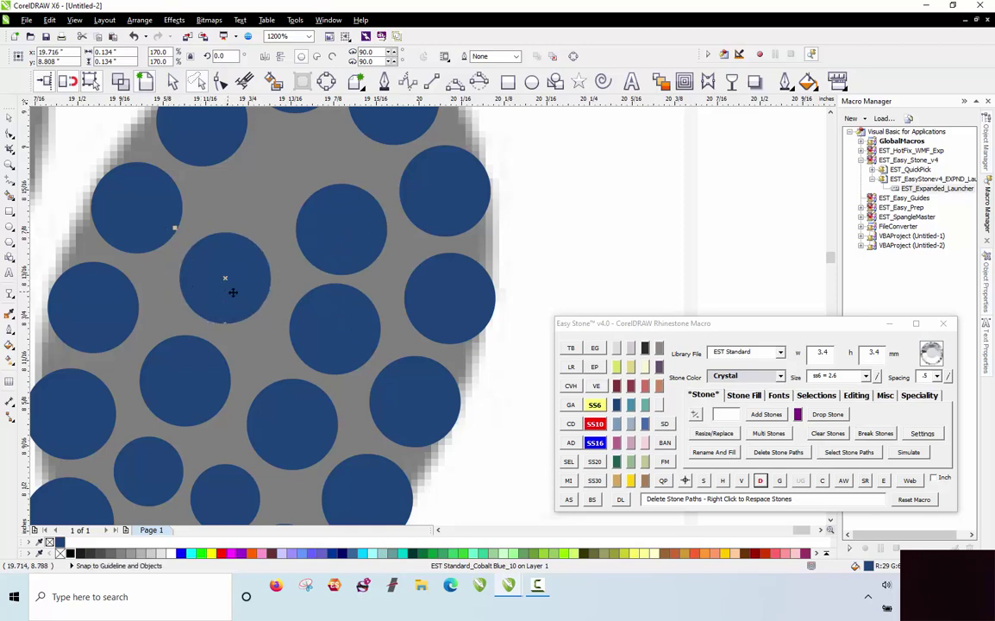
{"action": "left_click_drag", "start_coordinate": [234, 295], "coordinate": [231, 298]}
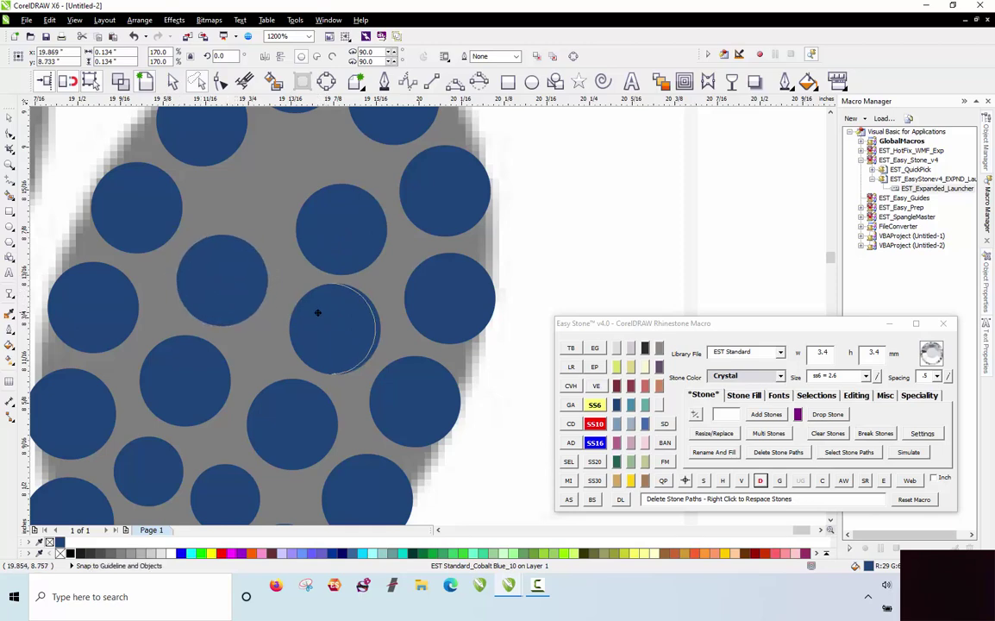
{"action": "left_click_drag", "start_coordinate": [318, 312], "coordinate": [316, 312]}
Copy two SS6 stones into the remaining gap at the upper end of the second toe pad's interior.
{"action": "scroll", "coordinate": [293, 244], "scroll_direction": "down", "scroll_amount": 2}
{"action": "scroll", "coordinate": [259, 330], "scroll_direction": "down", "scroll_amount": 1}
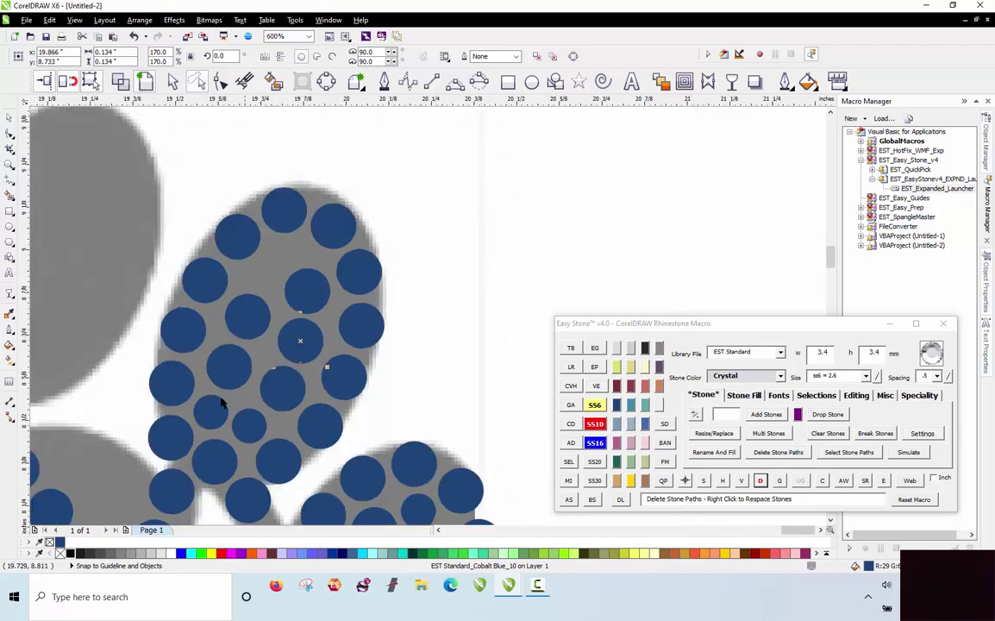
{"action": "left_click_drag", "start_coordinate": [211, 411], "coordinate": [198, 328]}
{"action": "scroll", "coordinate": [290, 245], "scroll_direction": "up", "scroll_amount": 2}
{"action": "scroll", "coordinate": [220, 280], "scroll_direction": "down", "scroll_amount": 2}
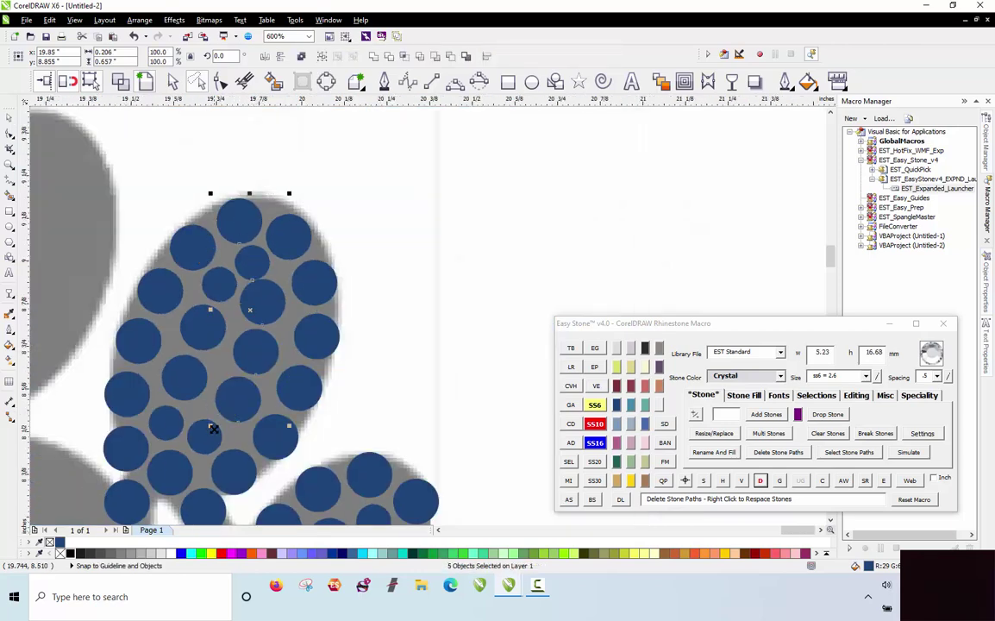
Respace the stones of the second toe pad's two inner columns evenly, one column at a time.
{"action": "left_click", "coordinate": [163, 475], "text": "shift"}
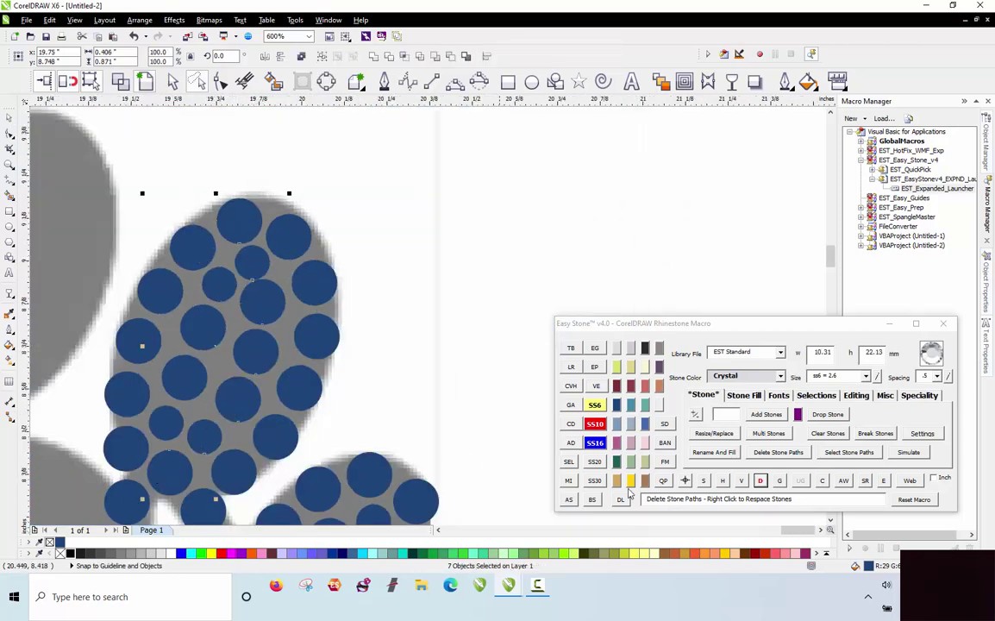
{"action": "left_click", "coordinate": [759, 481]}
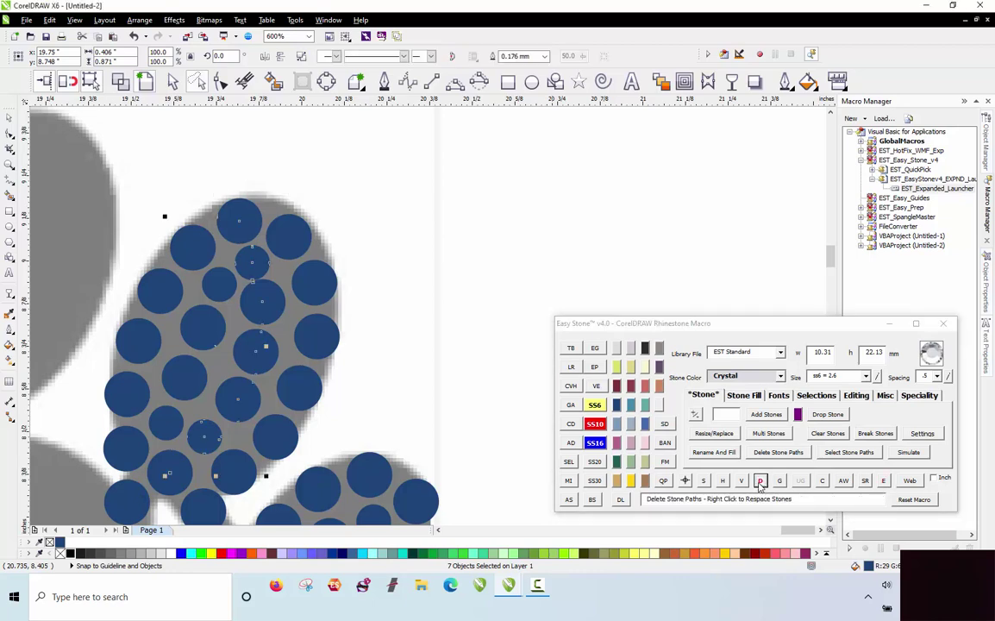
{"action": "left_click", "coordinate": [250, 264]}
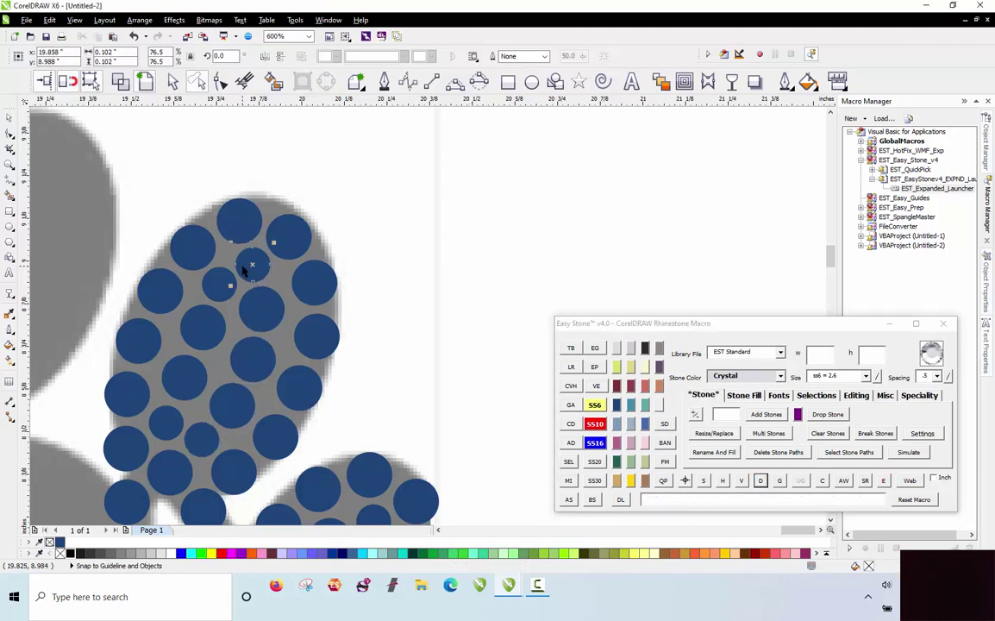
{"action": "left_click", "coordinate": [221, 284], "text": "shift"}
{"action": "left_click", "coordinate": [197, 328], "text": "shift"}
{"action": "left_click", "coordinate": [181, 386], "text": "shift"}
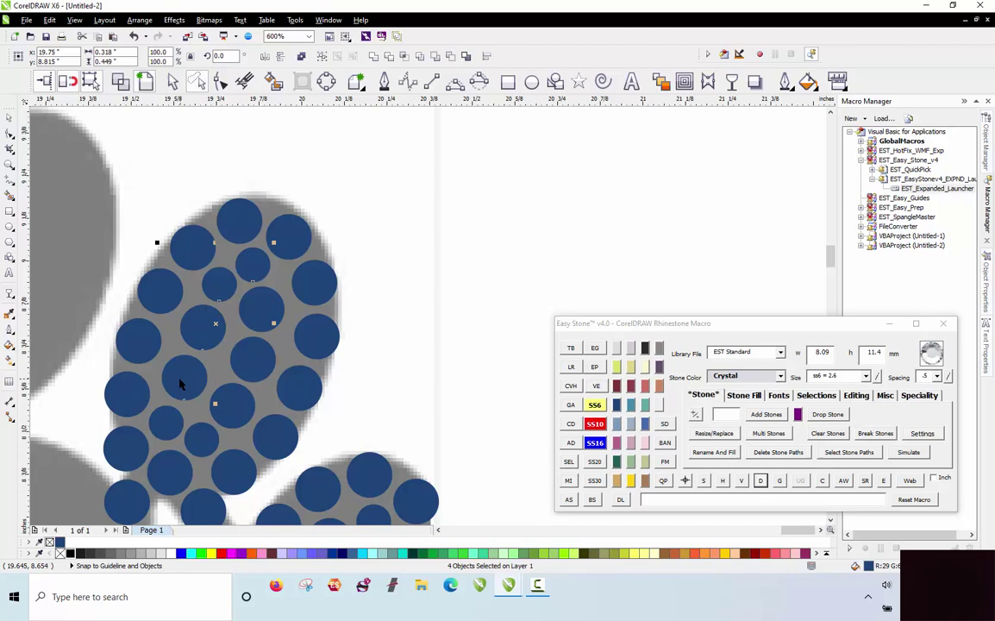
{"action": "left_click", "coordinate": [166, 423], "text": "shift"}
{"action": "left_click", "coordinate": [760, 480]}
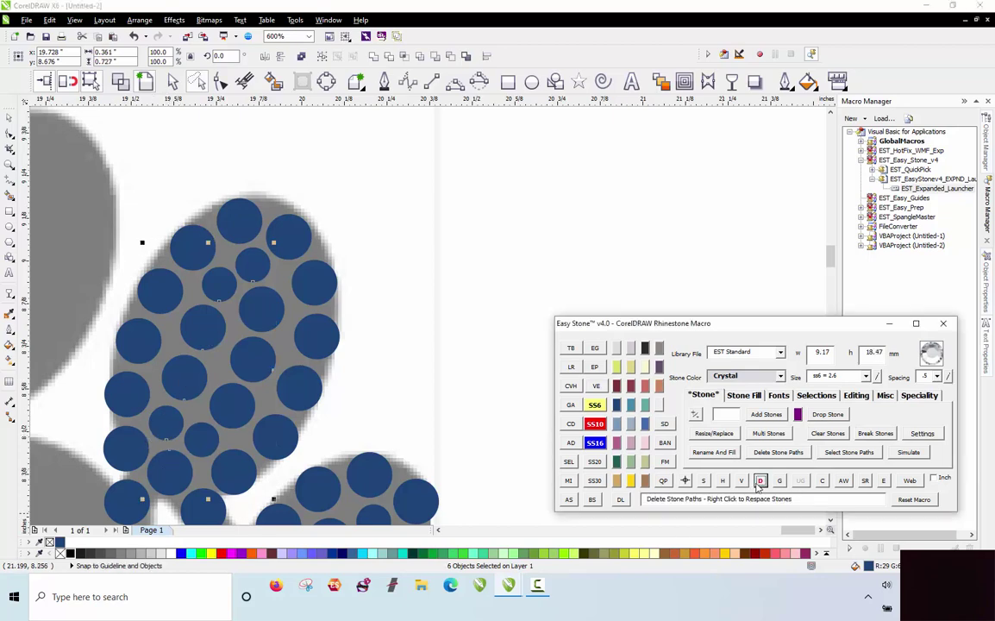
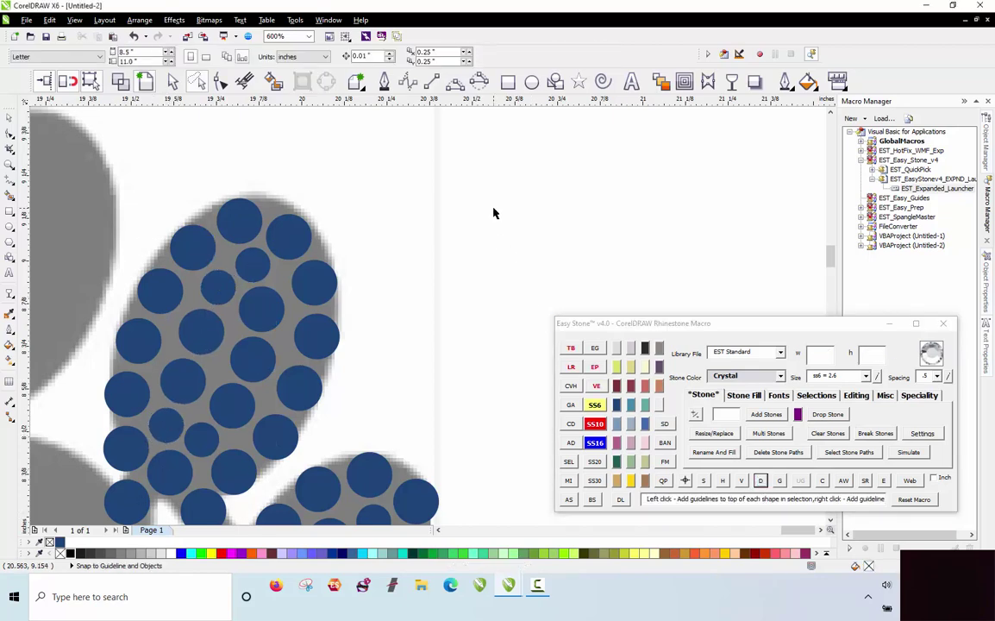
Copy three SS6 stones into the main pad's upper part, in the gap between the SS10 stones of the lettering strokes.
{"action": "scroll", "coordinate": [493, 215], "scroll_direction": "down", "scroll_amount": 1}
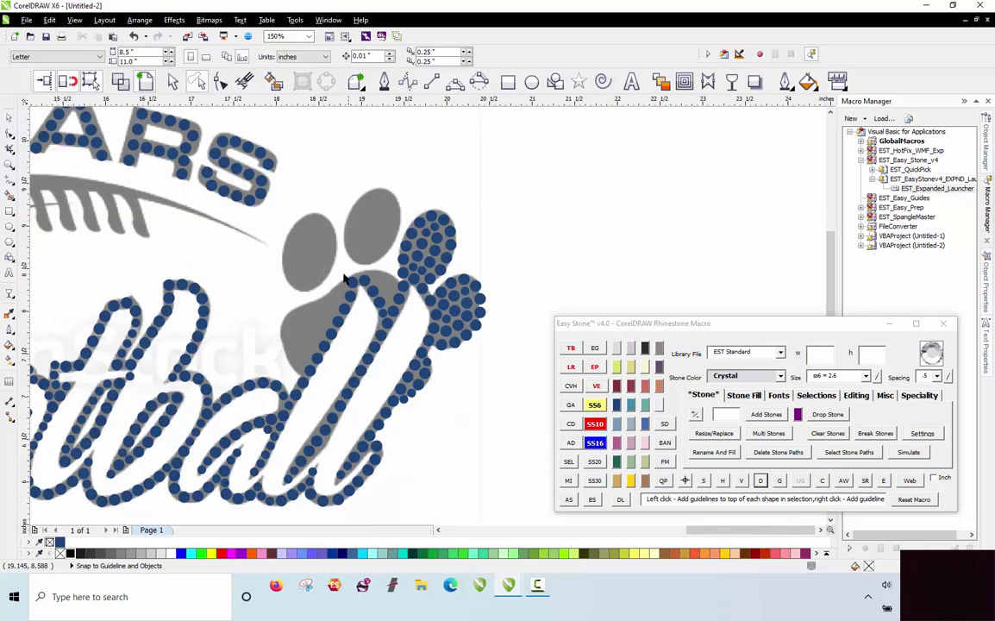
{"action": "scroll", "coordinate": [343, 278], "scroll_direction": "up", "scroll_amount": 2}
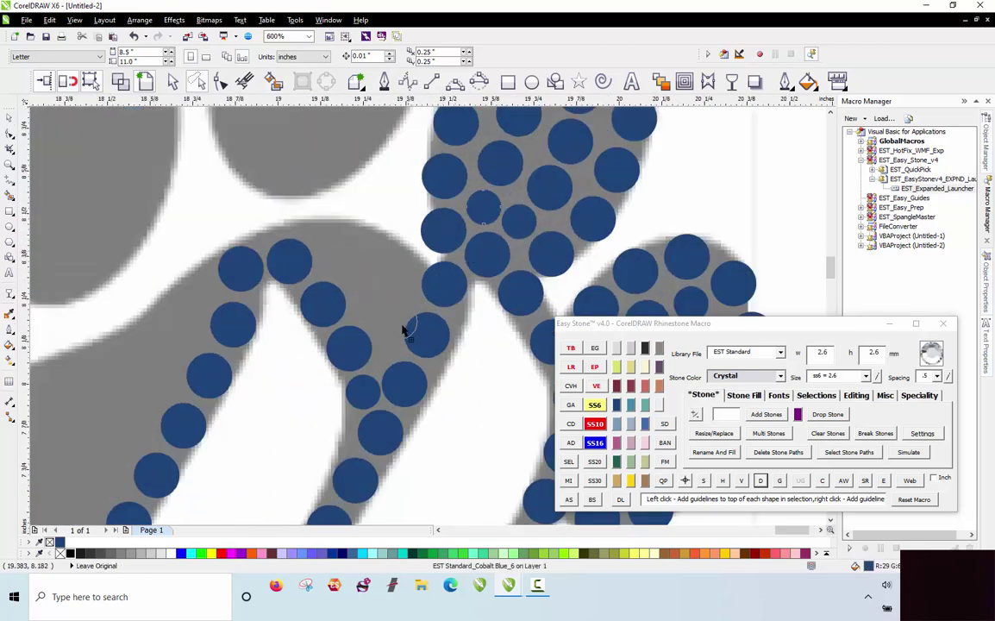
{"action": "left_click", "coordinate": [383, 337]}
{"action": "scroll", "coordinate": [389, 340], "scroll_direction": "up", "scroll_amount": 2}
{"action": "left_click_drag", "start_coordinate": [378, 309], "coordinate": [256, 226]}
{"action": "scroll", "coordinate": [363, 341], "scroll_direction": "down", "scroll_amount": 2}
{"action": "scroll", "coordinate": [361, 317], "scroll_direction": "up", "scroll_amount": 2}
{"action": "scroll", "coordinate": [326, 244], "scroll_direction": "down", "scroll_amount": 1}
{"action": "scroll", "coordinate": [326, 243], "scroll_direction": "up", "scroll_amount": 1}
{"action": "left_click_drag", "start_coordinate": [251, 275], "coordinate": [242, 275]}
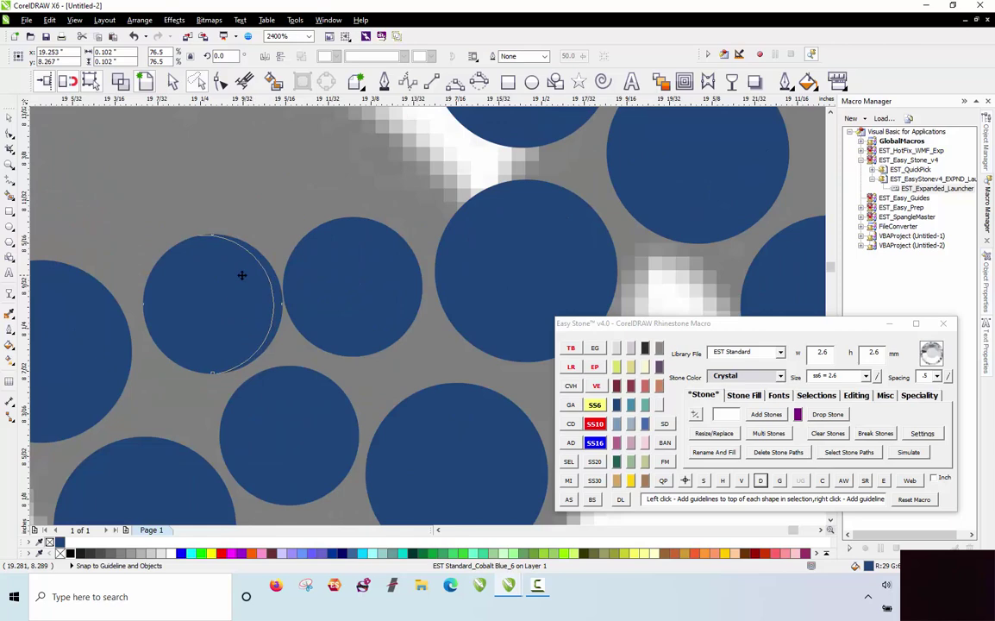
{"action": "scroll", "coordinate": [282, 315], "scroll_direction": "down", "scroll_amount": 2}
{"action": "scroll", "coordinate": [275, 283], "scroll_direction": "up", "scroll_amount": 1}
Copy two SS10 stones along the main pad's upper edge and move the left one inward.
{"action": "left_click_drag", "start_coordinate": [382, 266], "coordinate": [243, 269]}
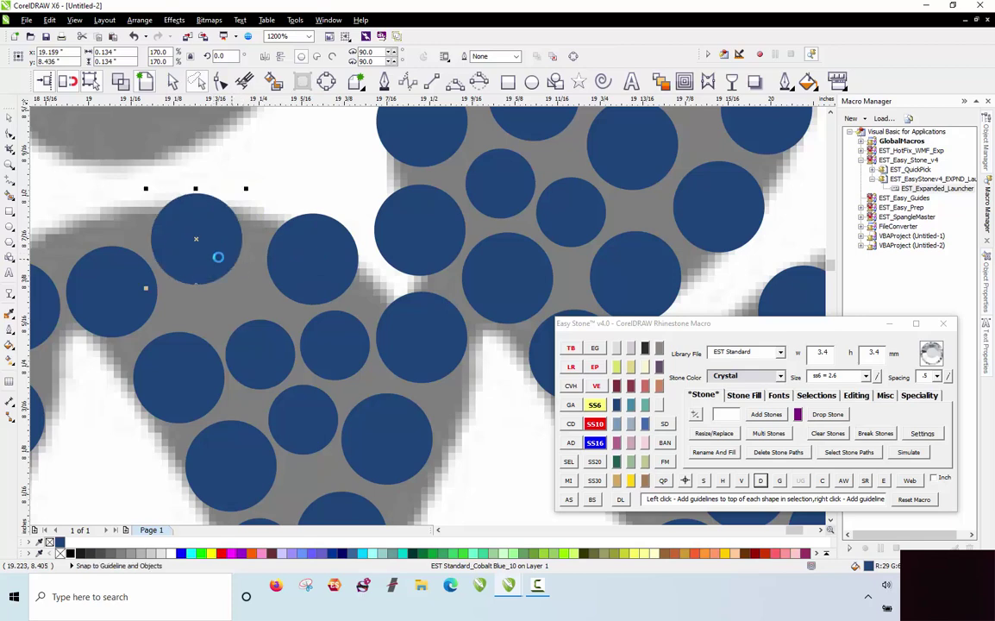
{"action": "left_click", "coordinate": [316, 188]}
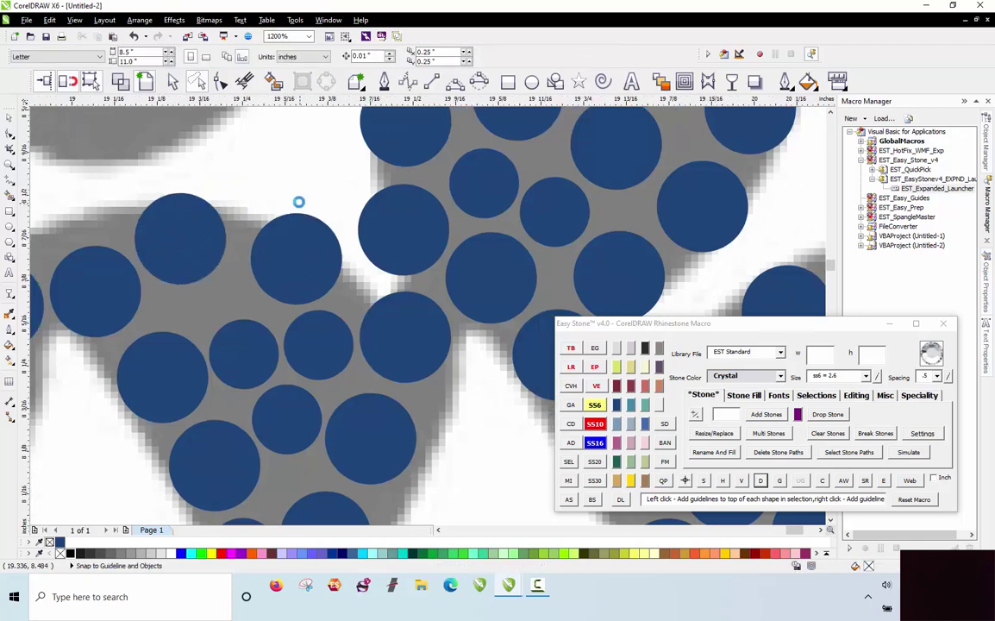
{"action": "scroll", "coordinate": [304, 222], "scroll_direction": "down", "scroll_amount": 2}
{"action": "scroll", "coordinate": [267, 219], "scroll_direction": "up", "scroll_amount": 2}
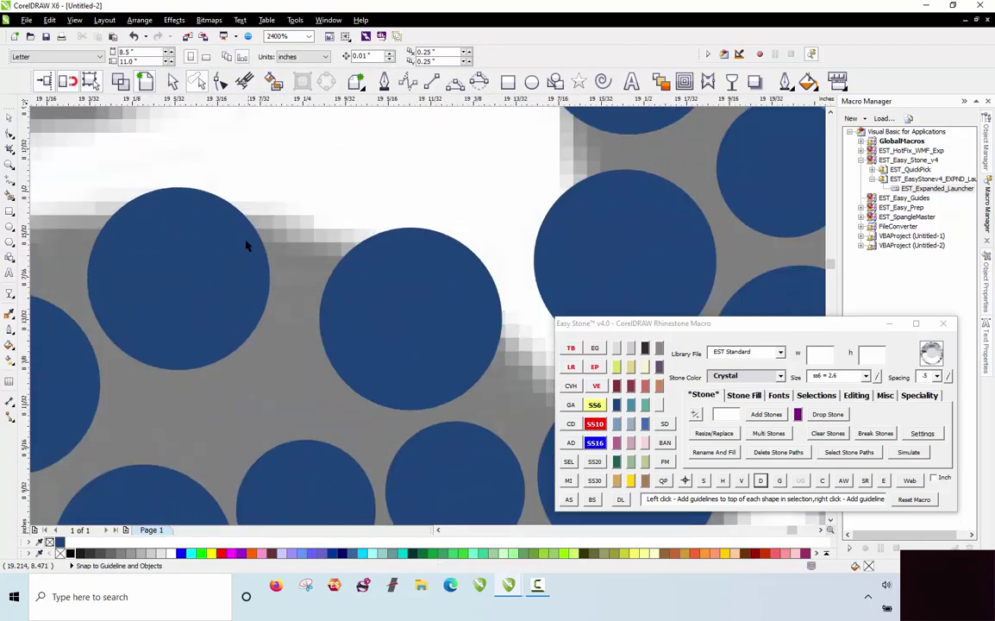
{"action": "left_click_drag", "start_coordinate": [221, 263], "coordinate": [251, 334]}
{"action": "scroll", "coordinate": [289, 312], "scroll_direction": "down", "scroll_amount": 2}
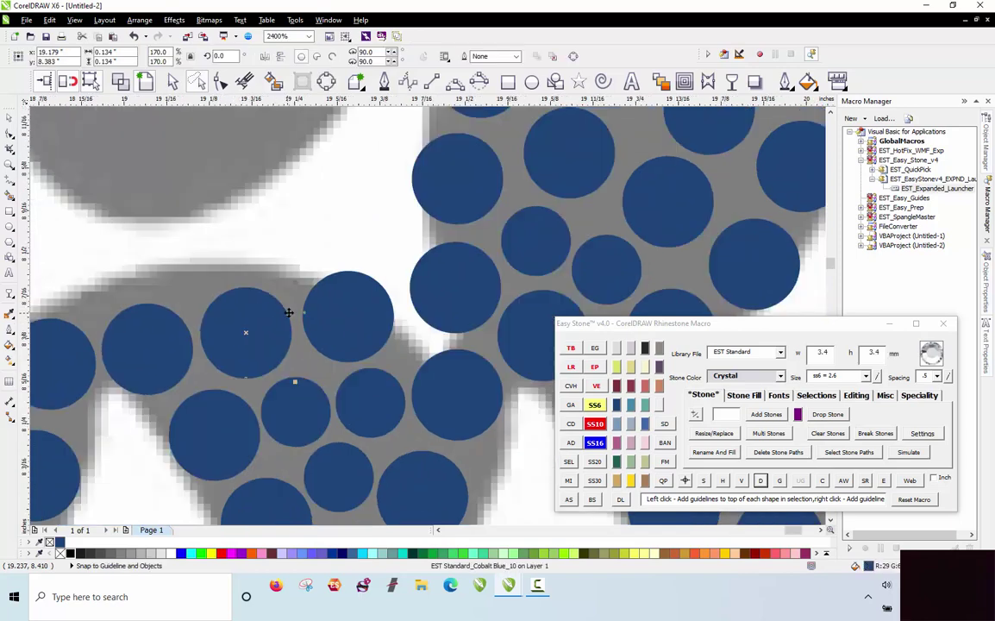
Resize the inward-moved stone to SS6 and place SS6 copies along the main pad's upper edge above it.
{"action": "left_click", "coordinate": [595, 405]}
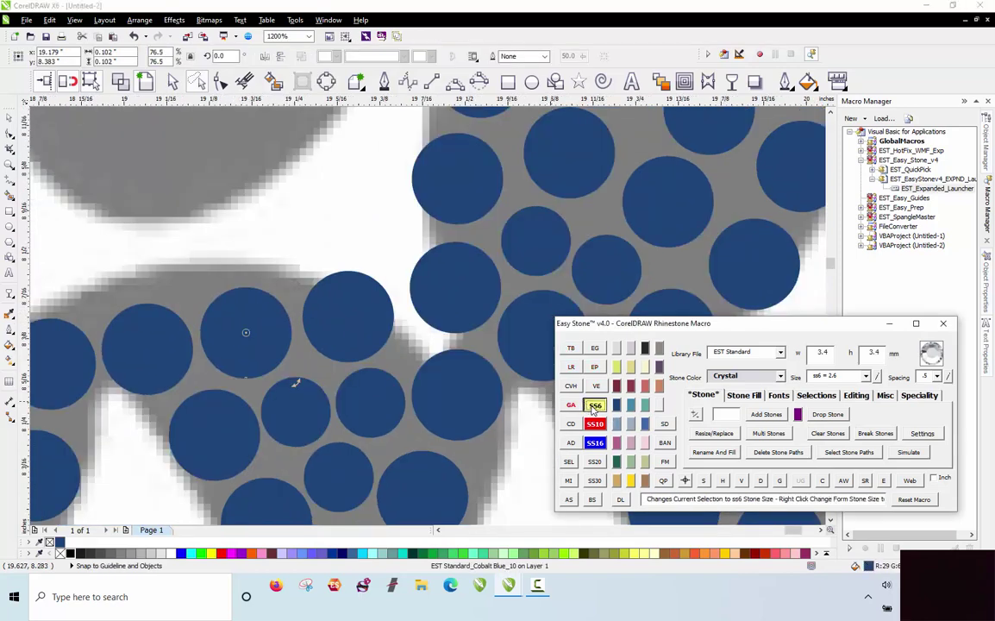
{"action": "left_click_drag", "start_coordinate": [264, 346], "coordinate": [189, 236]}
{"action": "scroll", "coordinate": [221, 318], "scroll_direction": "up", "scroll_amount": 2}
{"action": "left_click_drag", "start_coordinate": [300, 239], "coordinate": [295, 245]}
{"action": "scroll", "coordinate": [363, 239], "scroll_direction": "down", "scroll_amount": 2}
{"action": "scroll", "coordinate": [370, 240], "scroll_direction": "down", "scroll_amount": 1}
{"action": "left_click", "coordinate": [382, 211]}
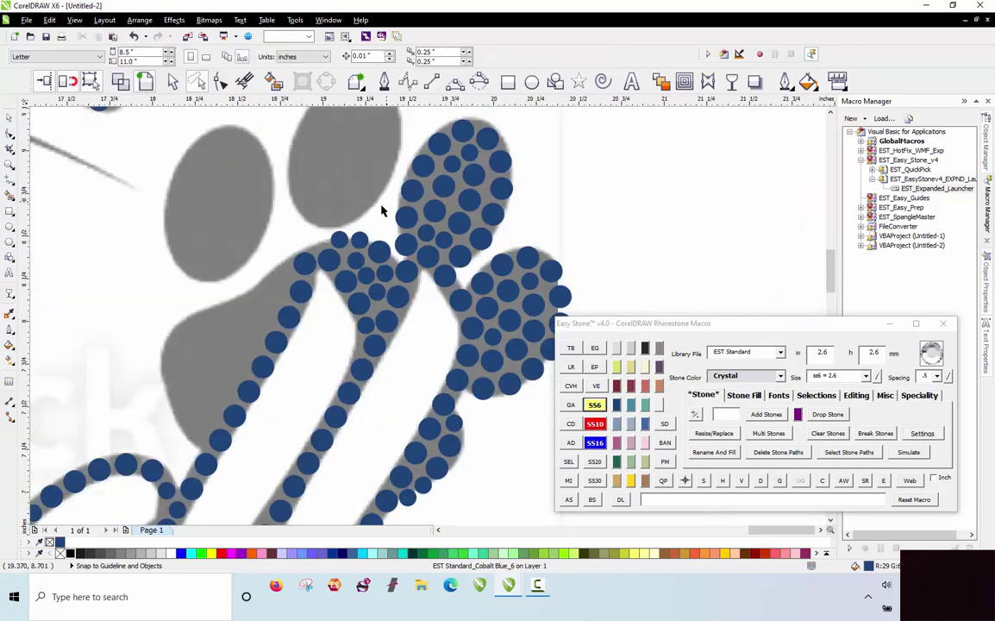
Resize the SS10 stone at the peak between the lettering strokes to SS6 and adjust the spacing around it.
{"action": "scroll", "coordinate": [274, 265], "scroll_direction": "up", "scroll_amount": 2}
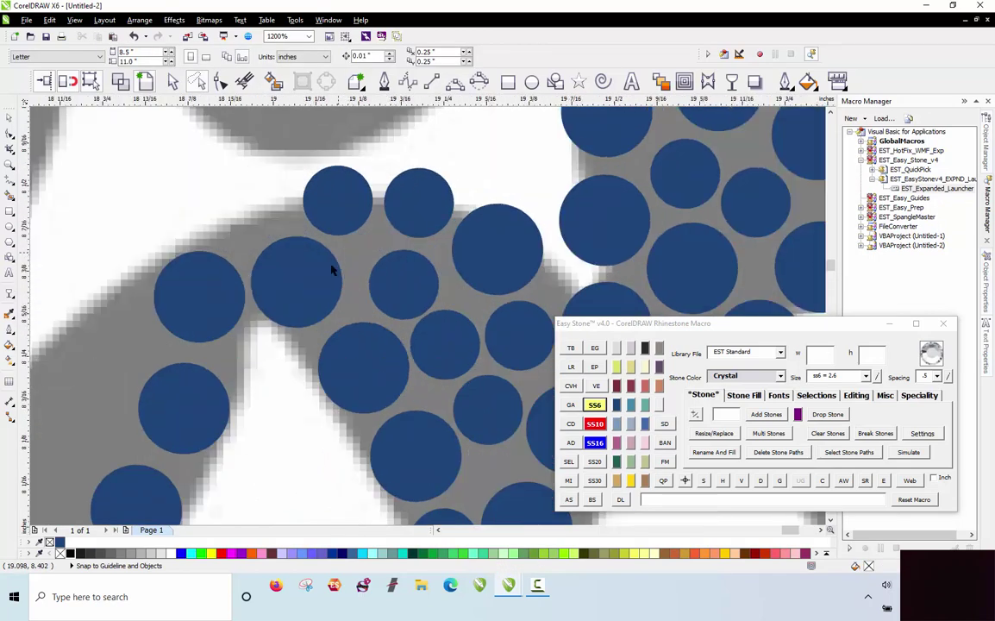
{"action": "left_click", "coordinate": [292, 264]}
{"action": "left_click", "coordinate": [595, 406]}
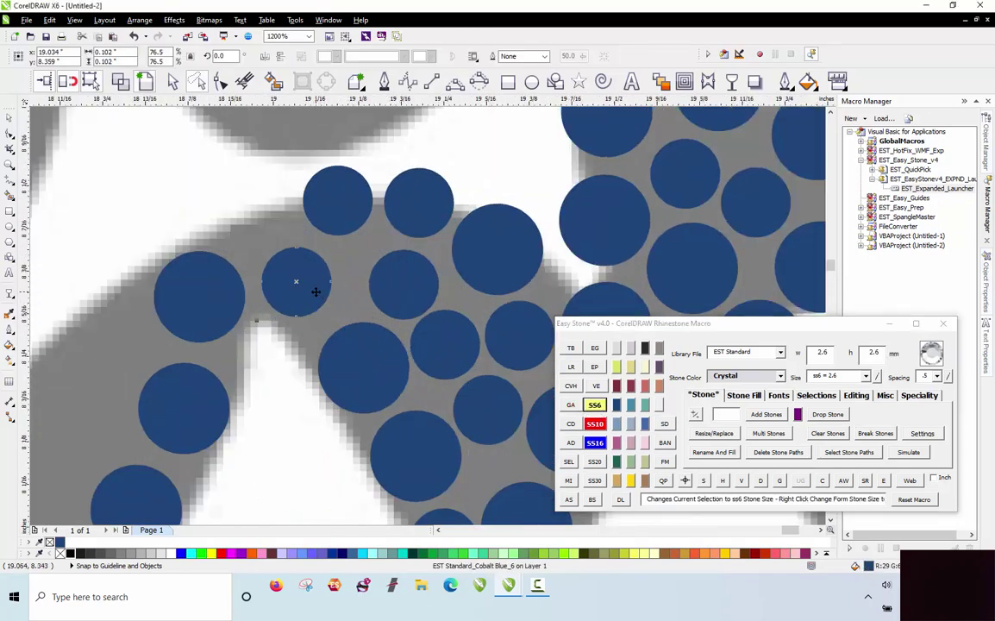
{"action": "left_click_drag", "start_coordinate": [316, 290], "coordinate": [327, 305]}
{"action": "scroll", "coordinate": [373, 273], "scroll_direction": "up", "scroll_amount": 1}
{"action": "left_click_drag", "start_coordinate": [422, 296], "coordinate": [390, 291]}
{"action": "scroll", "coordinate": [391, 291], "scroll_direction": "down", "scroll_amount": 1}
Copy another SS6 stone along the main pad's upper edge toward the left and nudge the neighbouring stones into place.
{"action": "scroll", "coordinate": [328, 252], "scroll_direction": "up", "scroll_amount": 1}
{"action": "left_click_drag", "start_coordinate": [285, 196], "coordinate": [178, 240]}
{"action": "left_click_drag", "start_coordinate": [353, 189], "coordinate": [353, 195]}
{"action": "left_click_drag", "start_coordinate": [242, 228], "coordinate": [236, 222]}
{"action": "scroll", "coordinate": [247, 204], "scroll_direction": "down", "scroll_amount": 1}
{"action": "scroll", "coordinate": [287, 218], "scroll_direction": "down", "scroll_amount": 1}
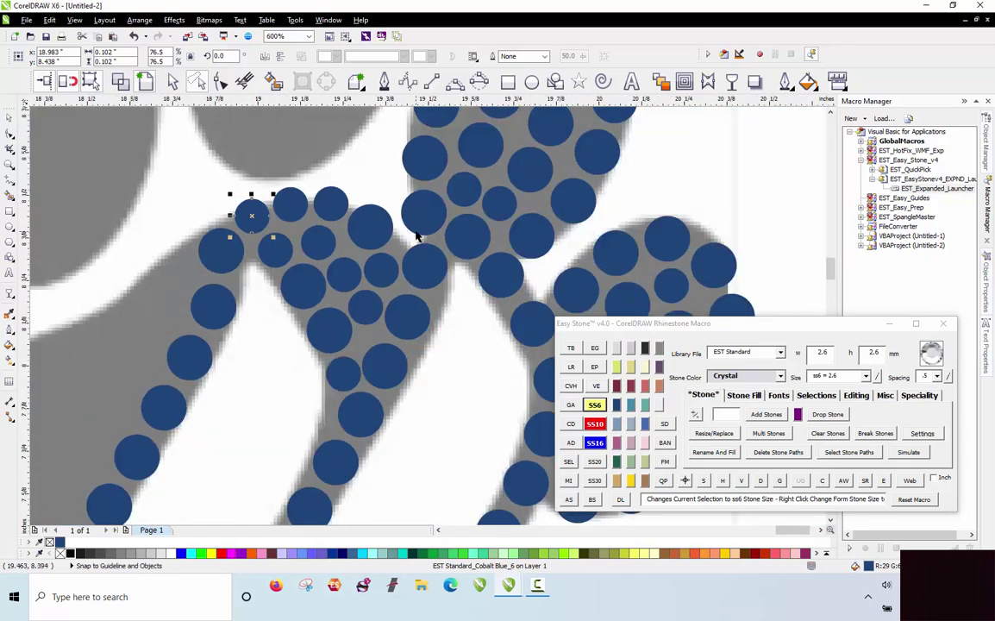
{"action": "left_click", "coordinate": [347, 187]}
Copy two SS10 stones down the main pad's upper left edge.
{"action": "scroll", "coordinate": [363, 219], "scroll_direction": "up", "scroll_amount": 2}
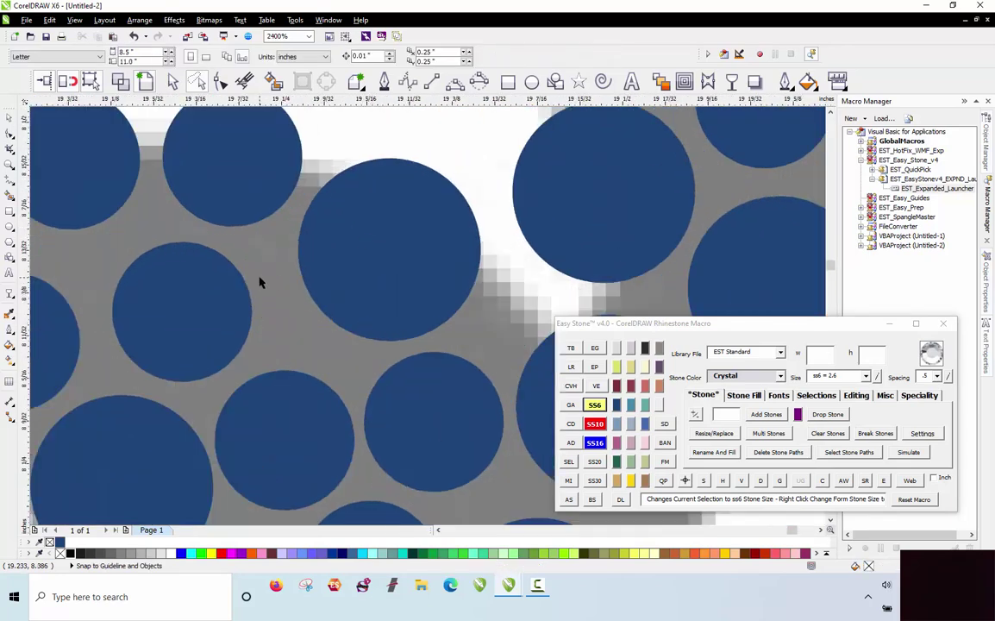
{"action": "left_click", "coordinate": [357, 246]}
{"action": "scroll", "coordinate": [358, 244], "scroll_direction": "down", "scroll_amount": 3}
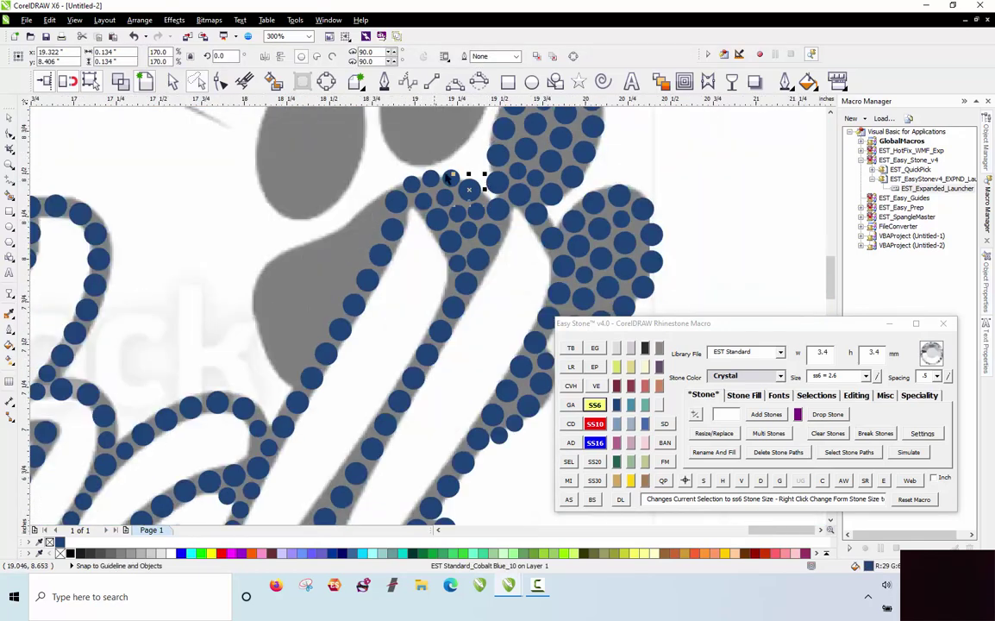
{"action": "scroll", "coordinate": [362, 191], "scroll_direction": "up", "scroll_amount": 2}
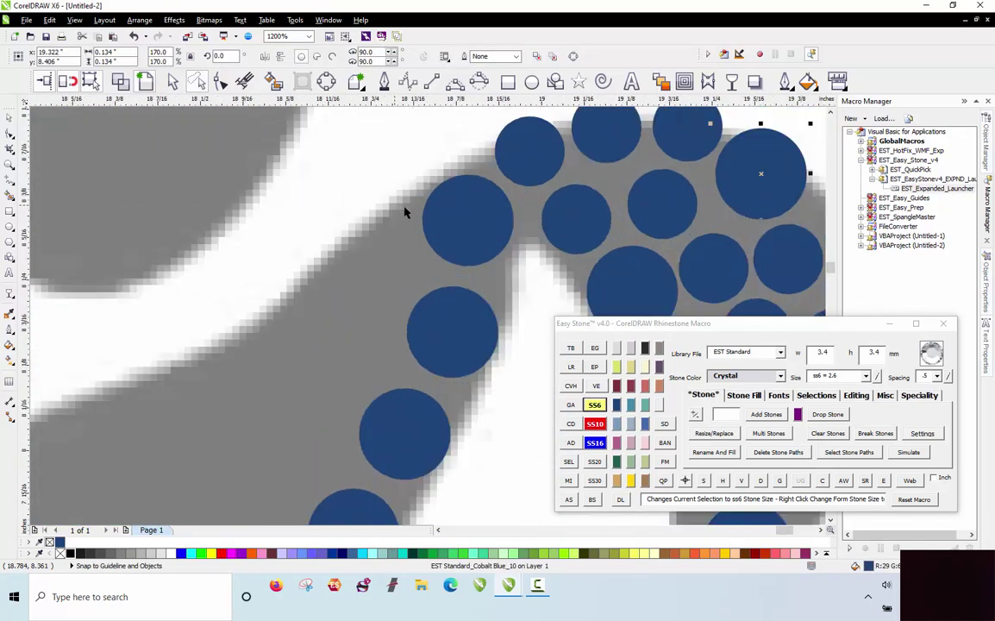
{"action": "left_click_drag", "start_coordinate": [390, 238], "coordinate": [275, 323]}
{"action": "scroll", "coordinate": [276, 323], "scroll_direction": "down", "scroll_amount": 1}
{"action": "scroll", "coordinate": [345, 308], "scroll_direction": "up", "scroll_amount": 2}
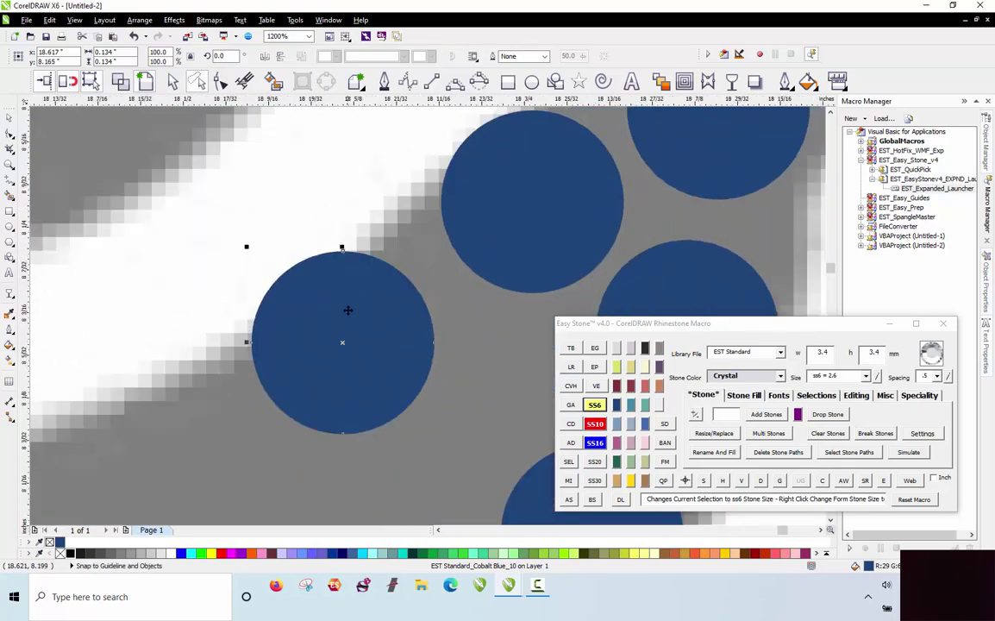
Resize the last edge stone to SS6 and move it inward, continuing the pad's edge with one SS6 and one SS10 stone.
{"action": "left_click", "coordinate": [599, 407]}
{"action": "left_click_drag", "start_coordinate": [343, 344], "coordinate": [463, 380]}
{"action": "scroll", "coordinate": [427, 356], "scroll_direction": "down", "scroll_amount": 1}
{"action": "scroll", "coordinate": [454, 343], "scroll_direction": "up", "scroll_amount": 1}
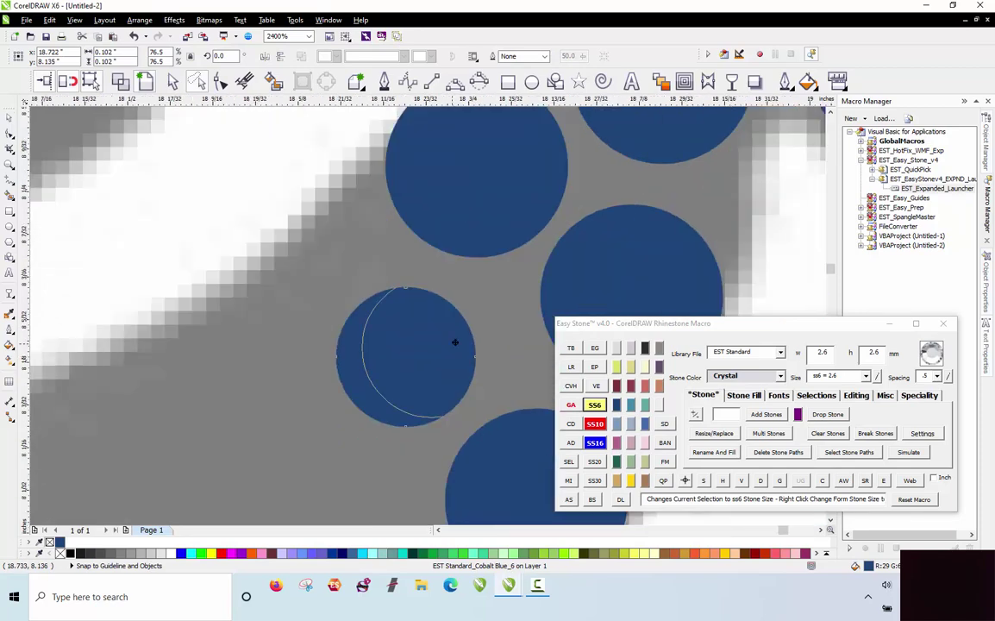
{"action": "left_click_drag", "start_coordinate": [463, 339], "coordinate": [331, 245]}
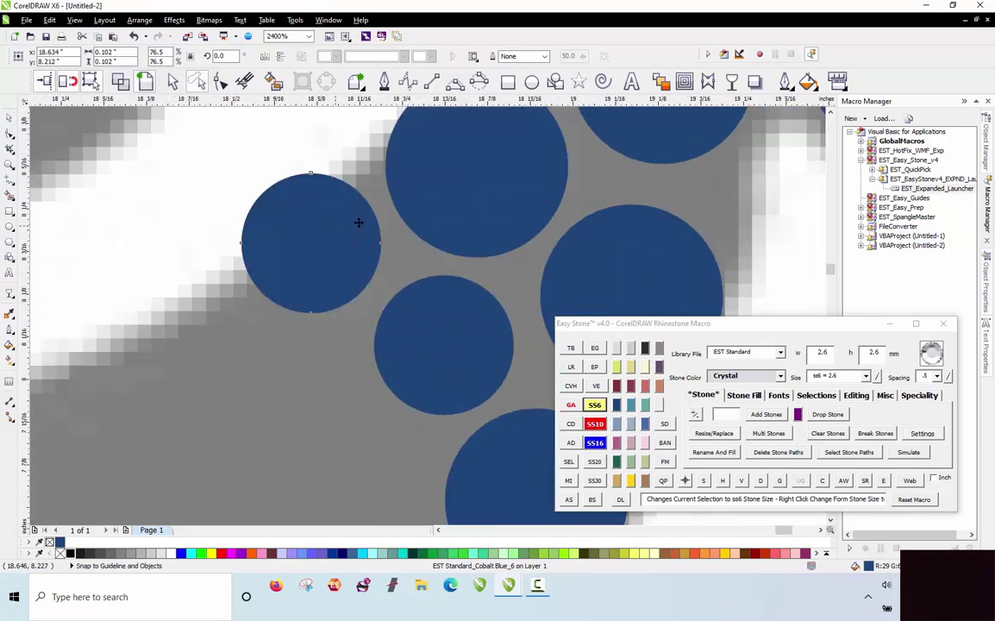
{"action": "scroll", "coordinate": [358, 222], "scroll_direction": "down", "scroll_amount": 1}
{"action": "left_click_drag", "start_coordinate": [406, 206], "coordinate": [255, 299]}
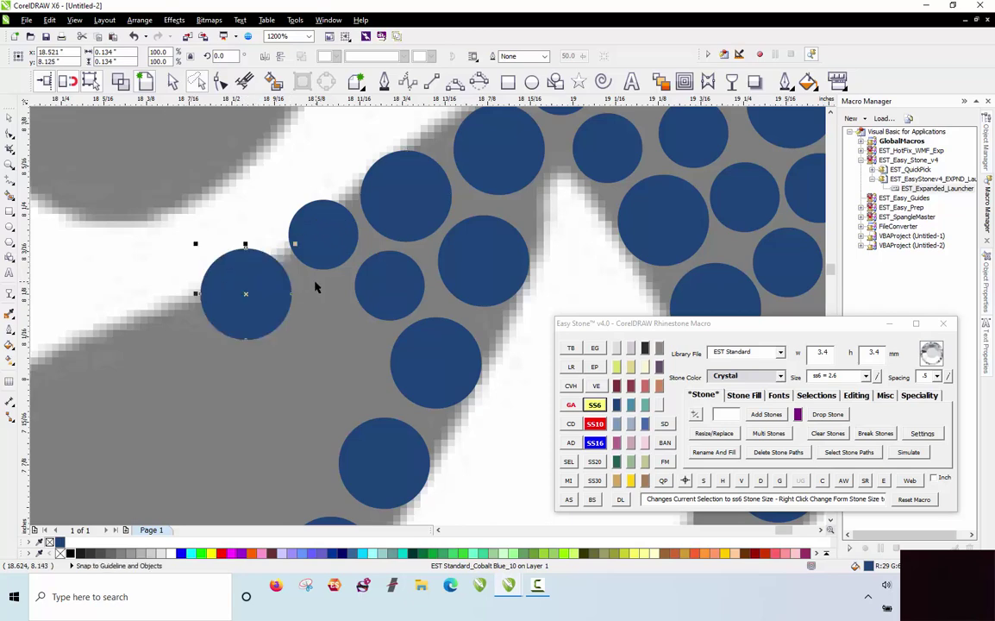
Place an SS6 stone at the main pad's lower tip and copy three SS10 stones up its left outer edge.
{"action": "scroll", "coordinate": [398, 263], "scroll_direction": "down", "scroll_amount": 2}
{"action": "scroll", "coordinate": [332, 388], "scroll_direction": "up", "scroll_amount": 2}
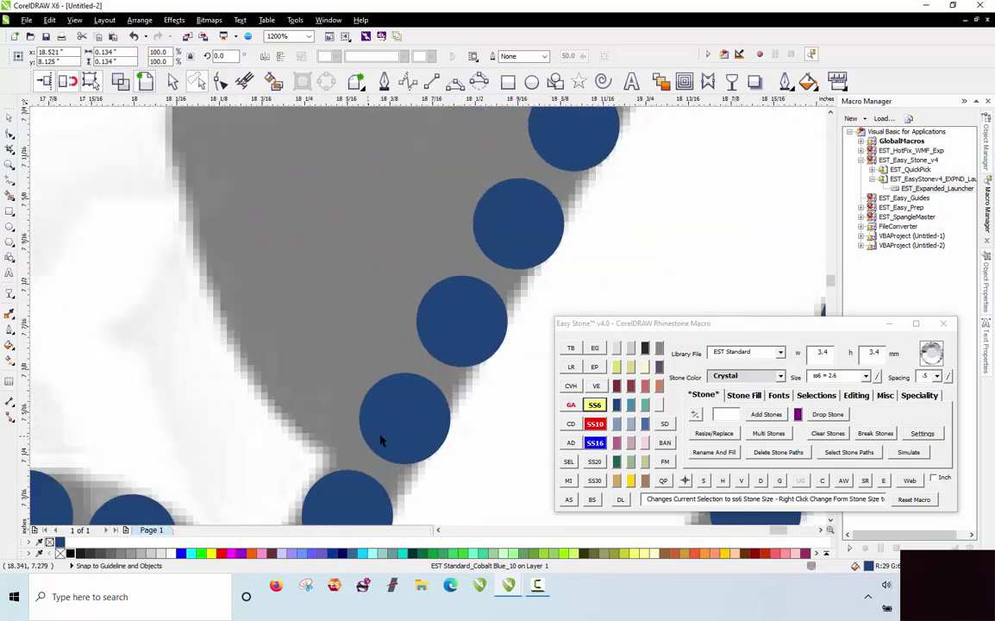
{"action": "left_click_drag", "start_coordinate": [399, 427], "coordinate": [339, 427]}
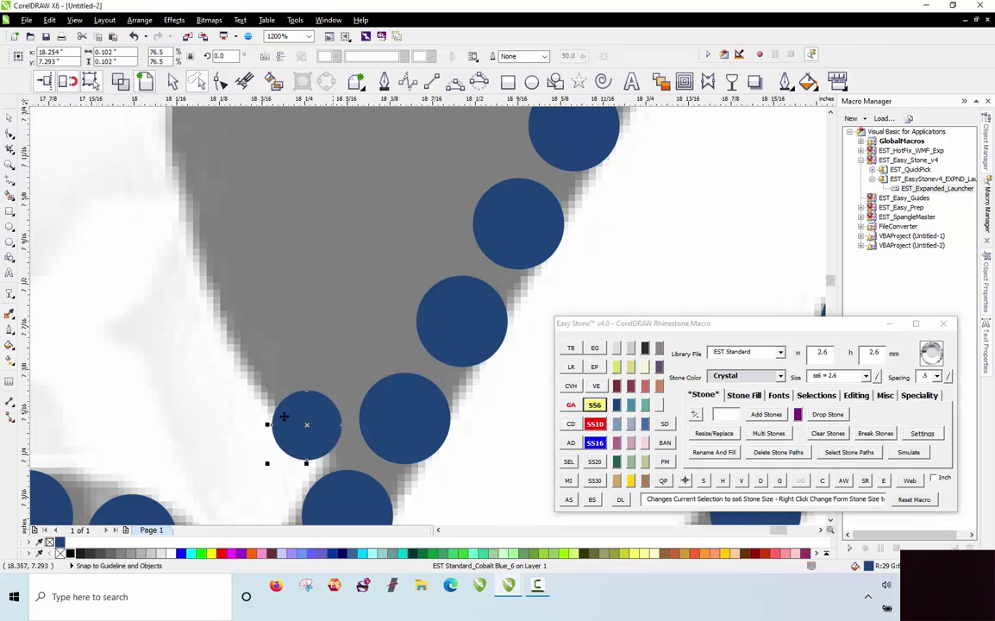
{"action": "left_click_drag", "start_coordinate": [400, 422], "coordinate": [254, 349]}
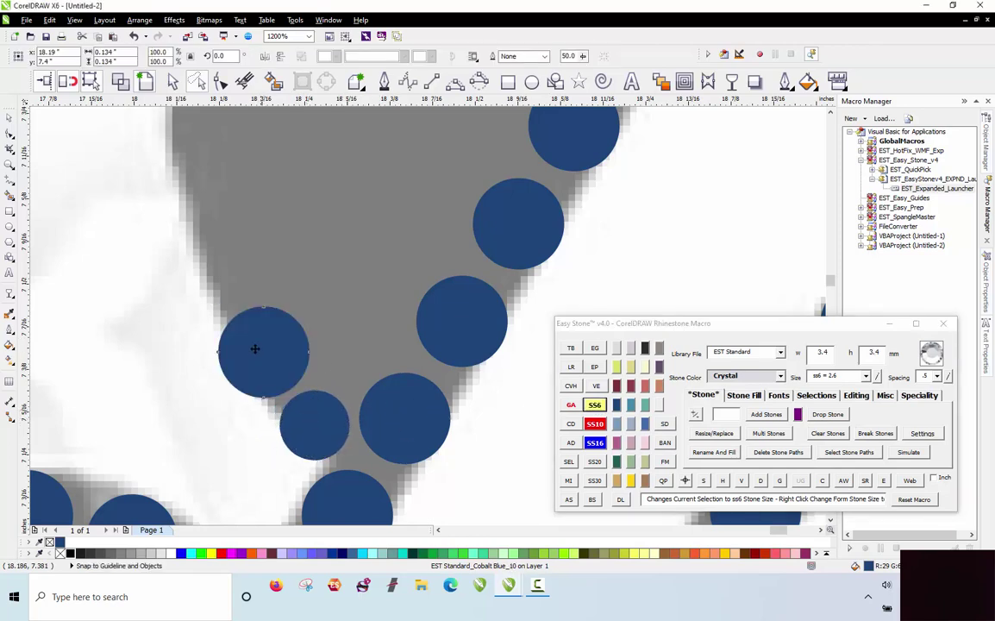
{"action": "left_click", "coordinate": [220, 254]}
{"action": "left_click", "coordinate": [201, 151]}
{"action": "scroll", "coordinate": [246, 259], "scroll_direction": "down", "scroll_amount": 3}
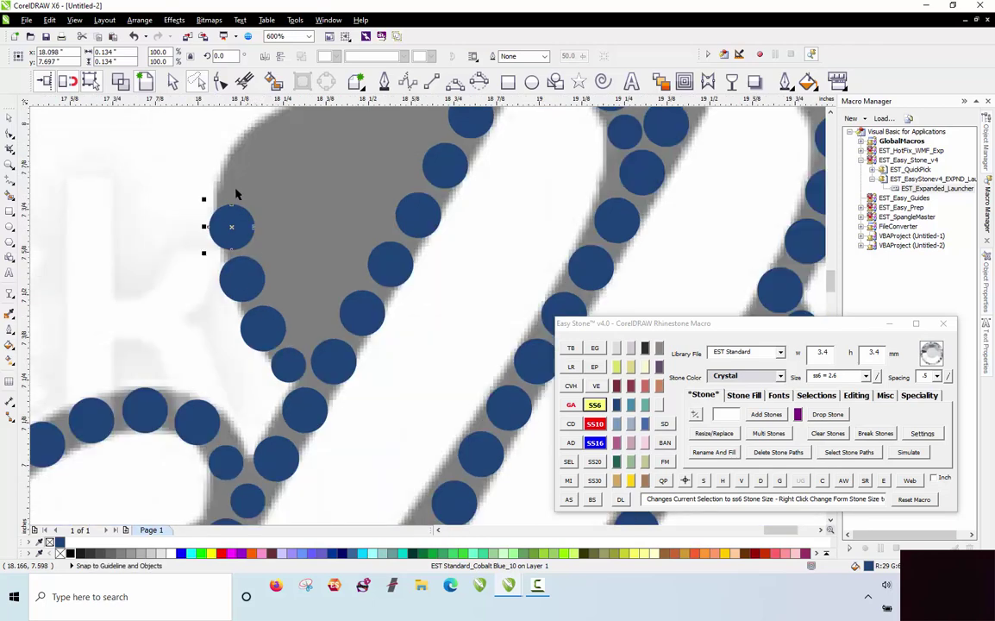
Copy three SS10 stones down the main pad's upper left edge to close the remaining gap in its outline.
{"action": "scroll", "coordinate": [363, 177], "scroll_direction": "up", "scroll_amount": 3}
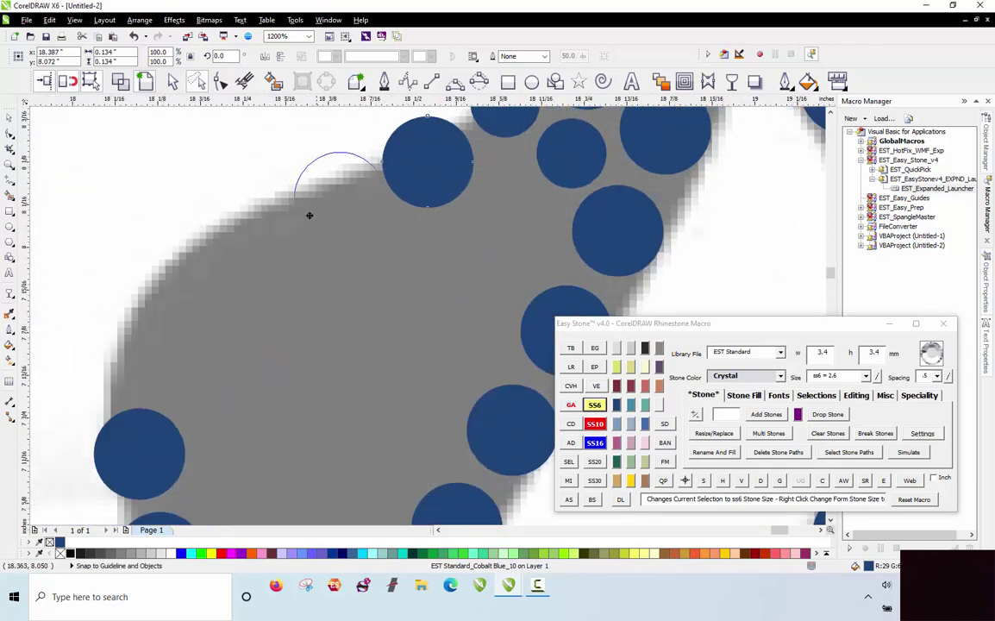
{"action": "left_click", "coordinate": [259, 237]}
{"action": "left_click", "coordinate": [164, 336]}
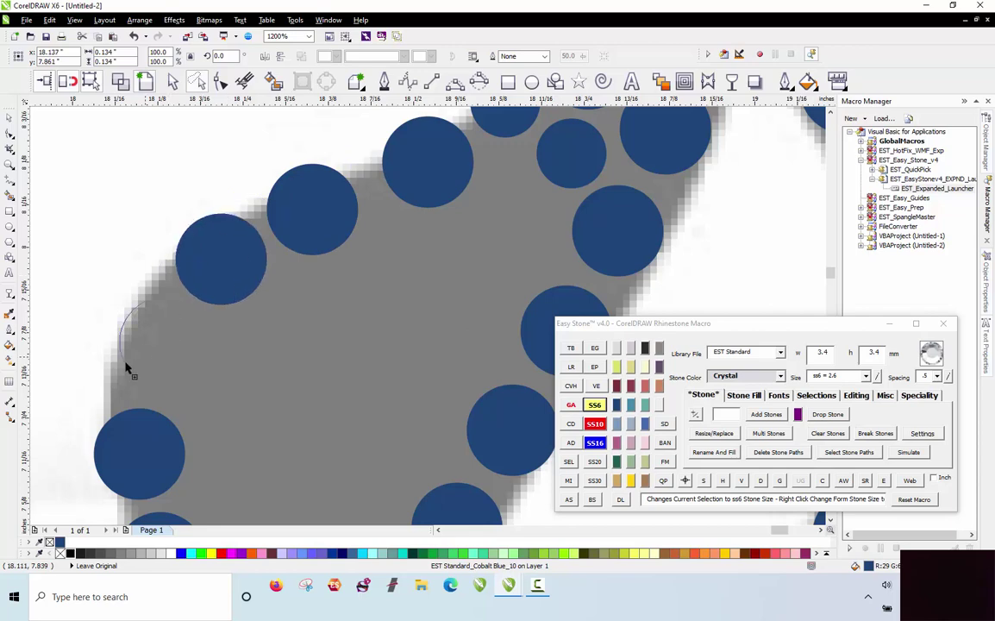
{"action": "left_click", "coordinate": [136, 343]}
{"action": "scroll", "coordinate": [151, 259], "scroll_direction": "down", "scroll_amount": 3}
{"action": "left_click", "coordinate": [146, 235]}
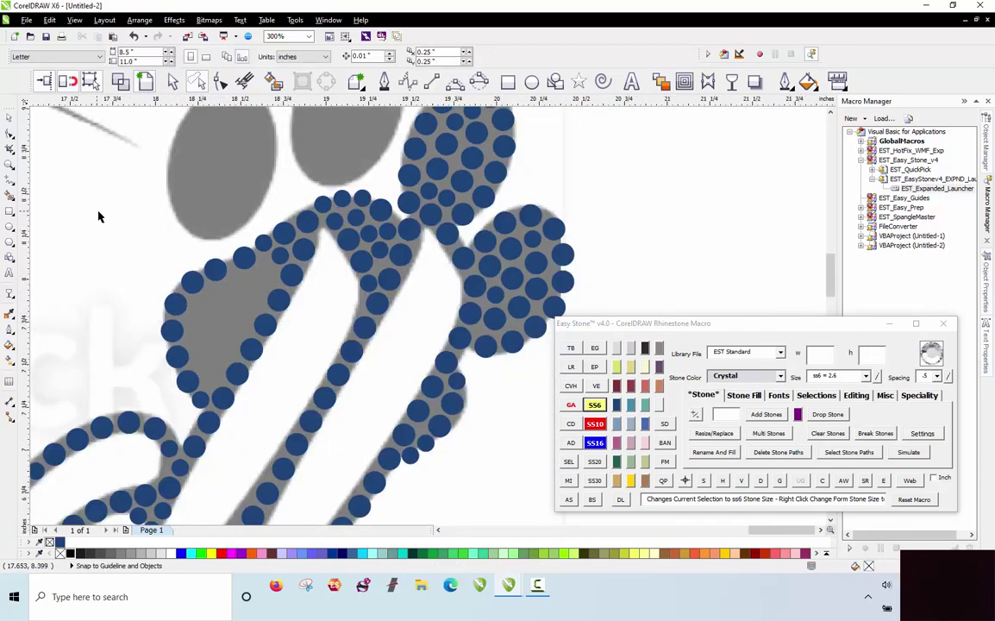
Select the stones along the main pad's left edge and respace them evenly.
{"action": "mouse_move", "coordinate": [273, 206]}
{"action": "left_mouse_down"}
{"action": "mouse_move", "coordinate": [279, 255]}
{"action": "mouse_move", "coordinate": [233, 365]}
{"action": "left_mouse_up"}
{"action": "left_click_drag", "start_coordinate": [188, 428], "coordinate": [183, 369]}
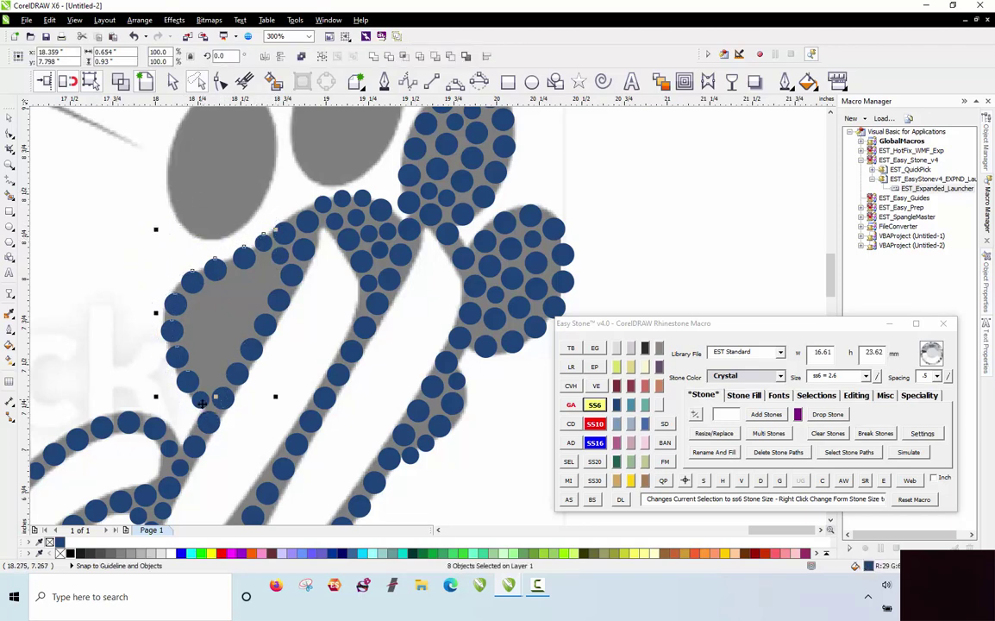
{"action": "left_click", "coordinate": [759, 481]}
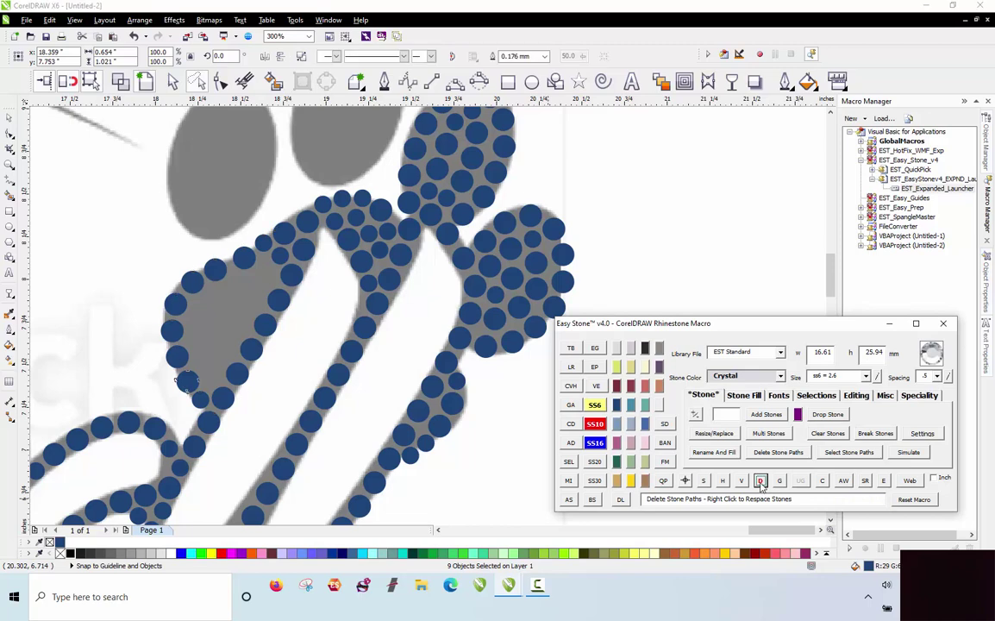
Place two SS10 stones and one SS6 stone inside the upper part of the main pad's unfilled area.
{"action": "scroll", "coordinate": [318, 304], "scroll_direction": "up", "scroll_amount": 4}
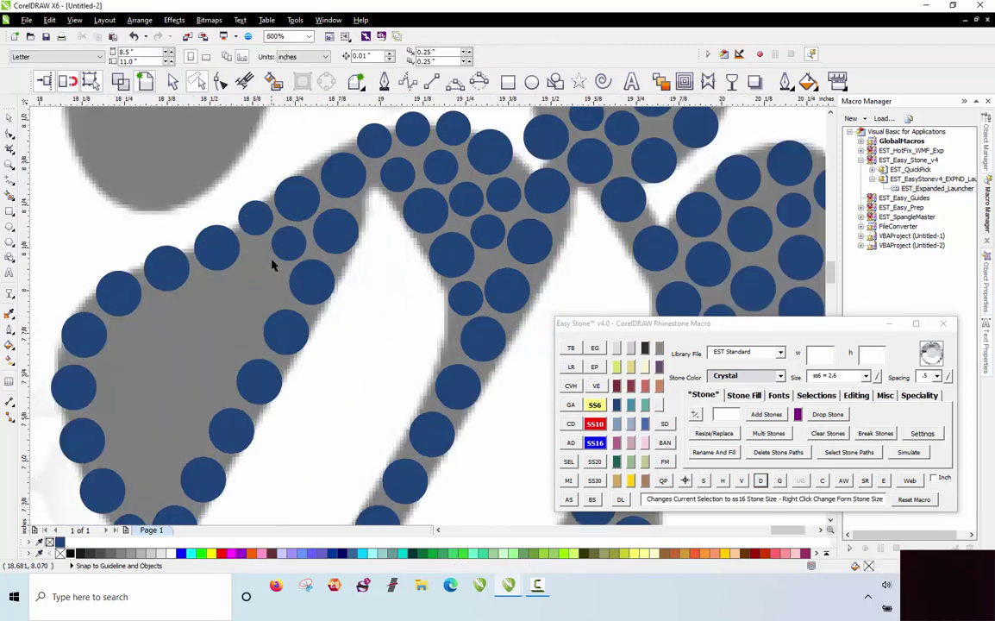
{"action": "left_click", "coordinate": [248, 285]}
{"action": "scroll", "coordinate": [249, 285], "scroll_direction": "up", "scroll_amount": 2}
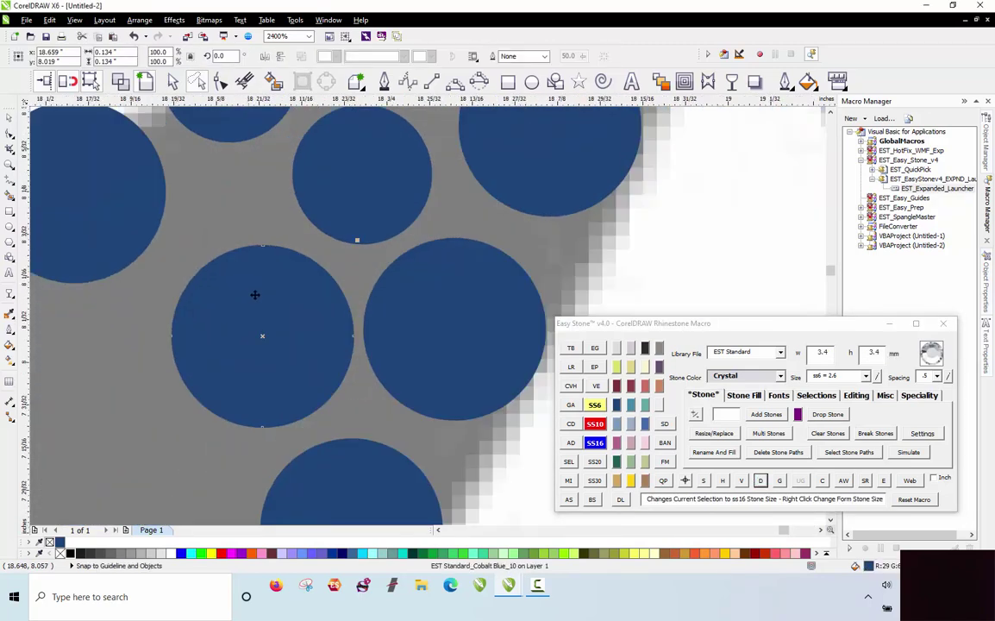
{"action": "scroll", "coordinate": [296, 231], "scroll_direction": "down", "scroll_amount": 2}
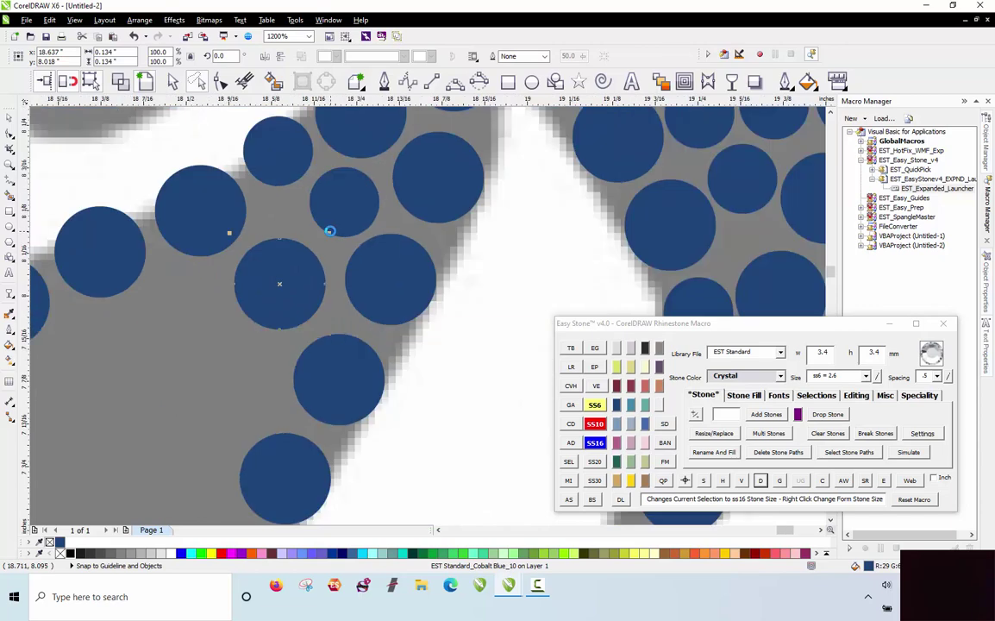
{"action": "left_click", "coordinate": [242, 384]}
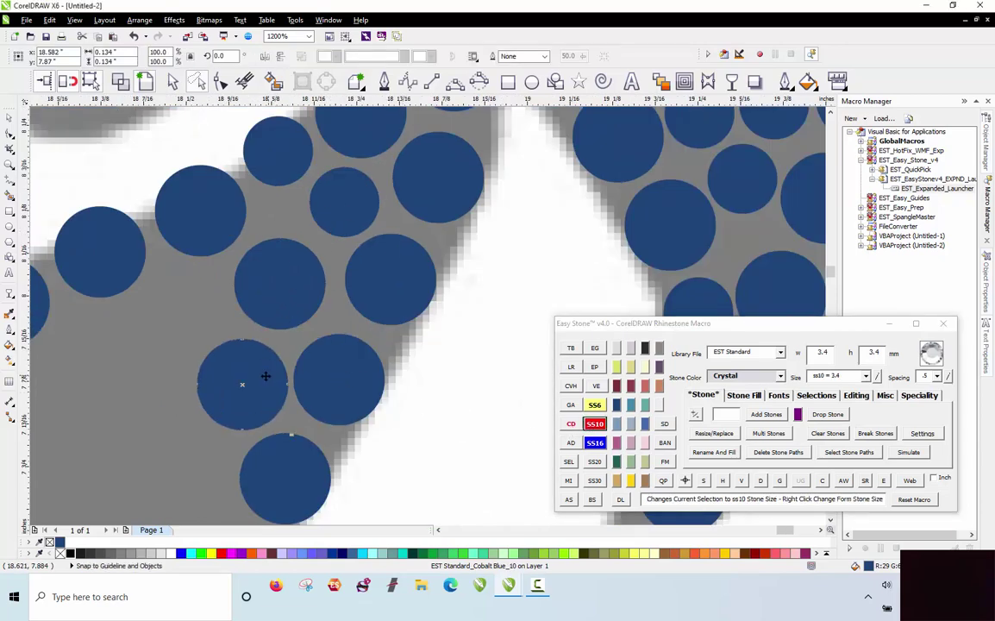
{"action": "left_click_drag", "start_coordinate": [262, 365], "coordinate": [203, 299]}
{"action": "left_click", "coordinate": [596, 405]}
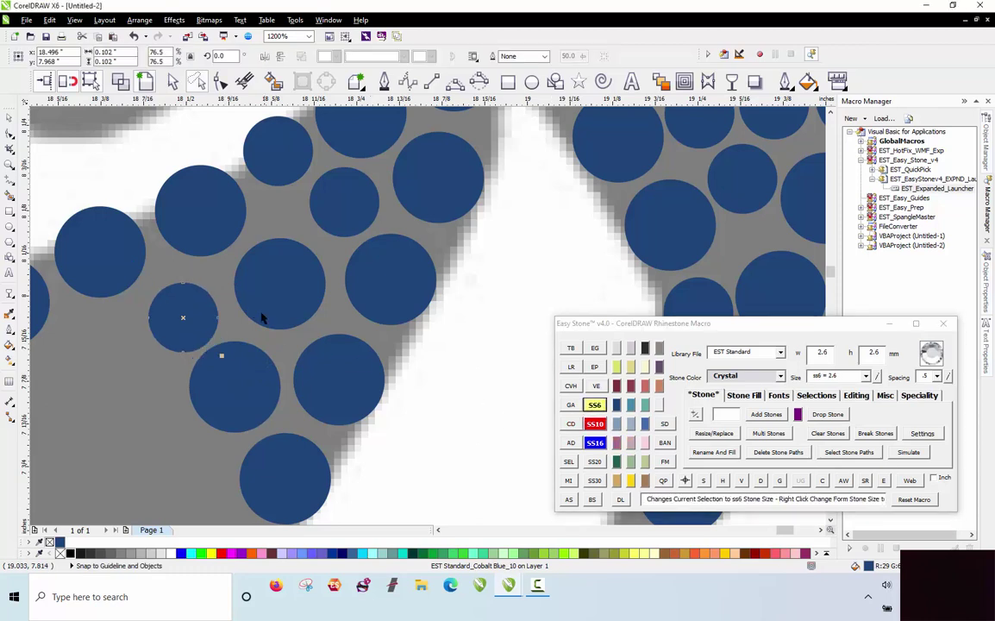
{"action": "scroll", "coordinate": [327, 233], "scroll_direction": "down", "scroll_amount": 1}
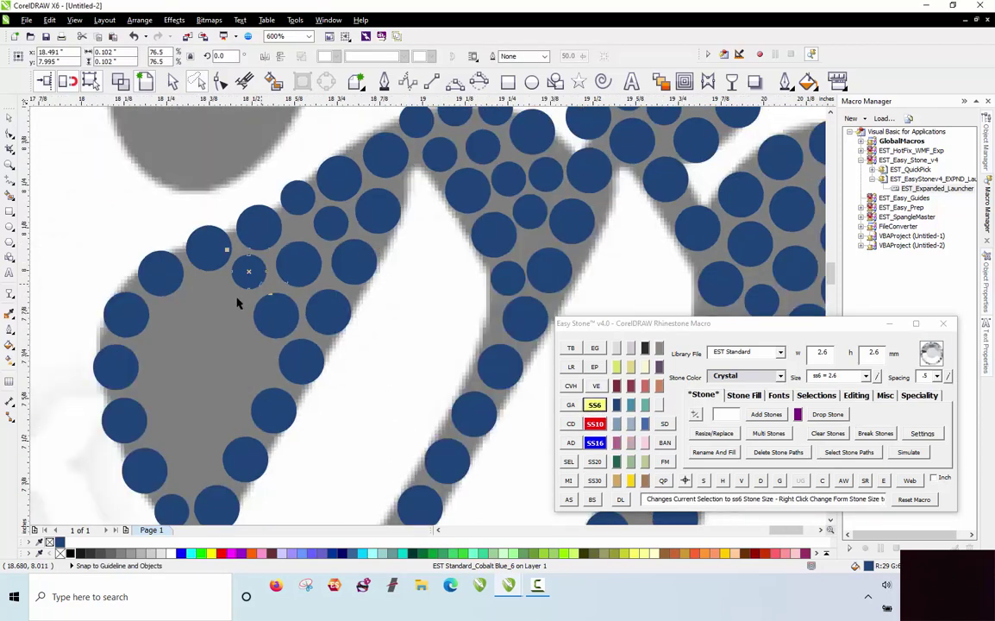
Fill the area above the main pad's lower tip with two SS10 stones and one SS6 stone.
{"action": "scroll", "coordinate": [180, 493], "scroll_direction": "up", "scroll_amount": 1}
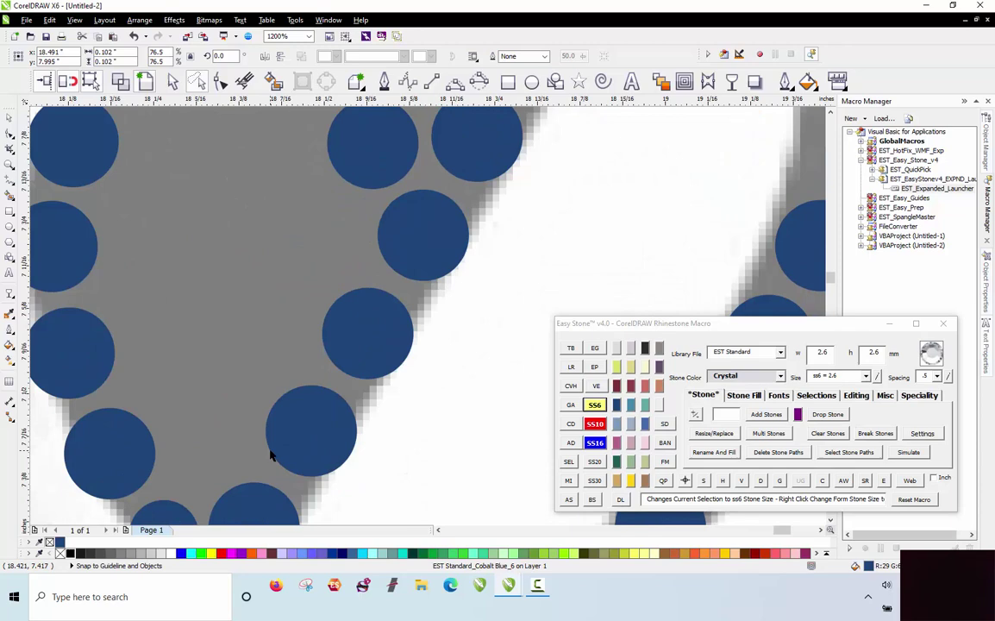
{"action": "left_click", "coordinate": [182, 460]}
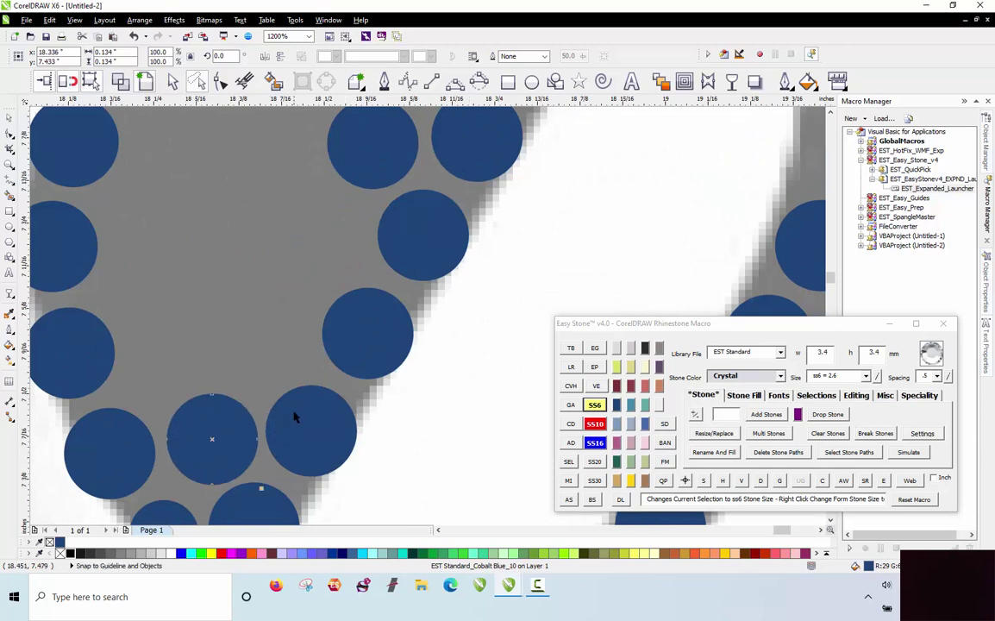
{"action": "left_click", "coordinate": [240, 330]}
{"action": "scroll", "coordinate": [238, 329], "scroll_direction": "up", "scroll_amount": 1}
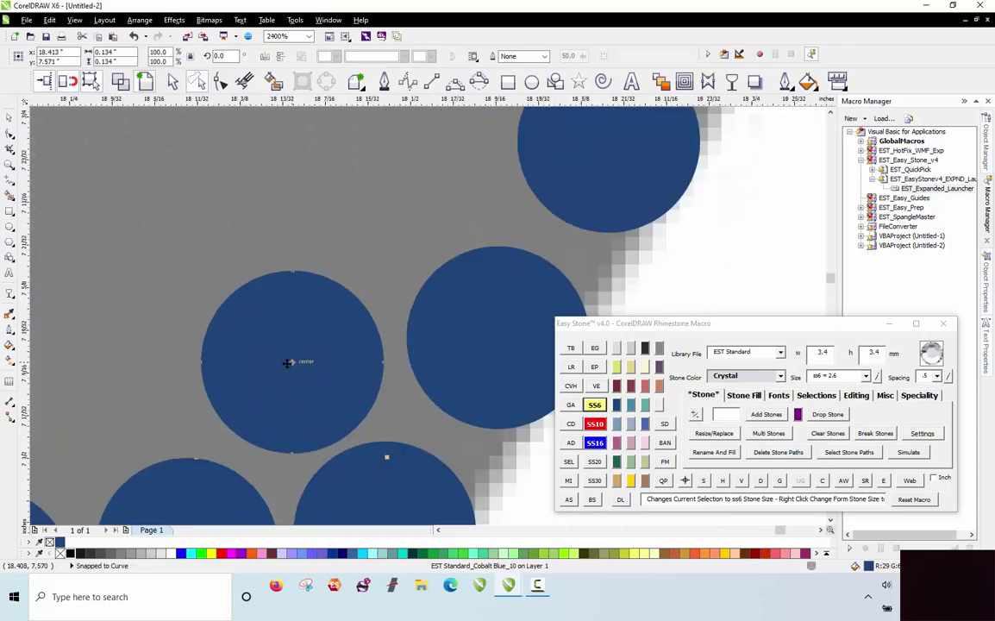
{"action": "scroll", "coordinate": [322, 277], "scroll_direction": "down", "scroll_amount": 1}
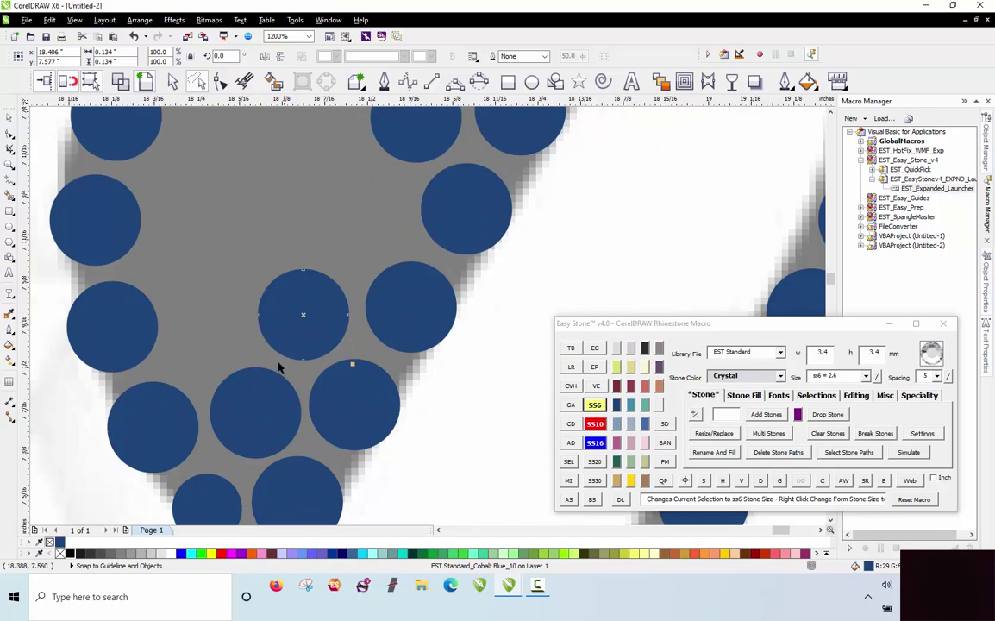
{"action": "left_click", "coordinate": [209, 334]}
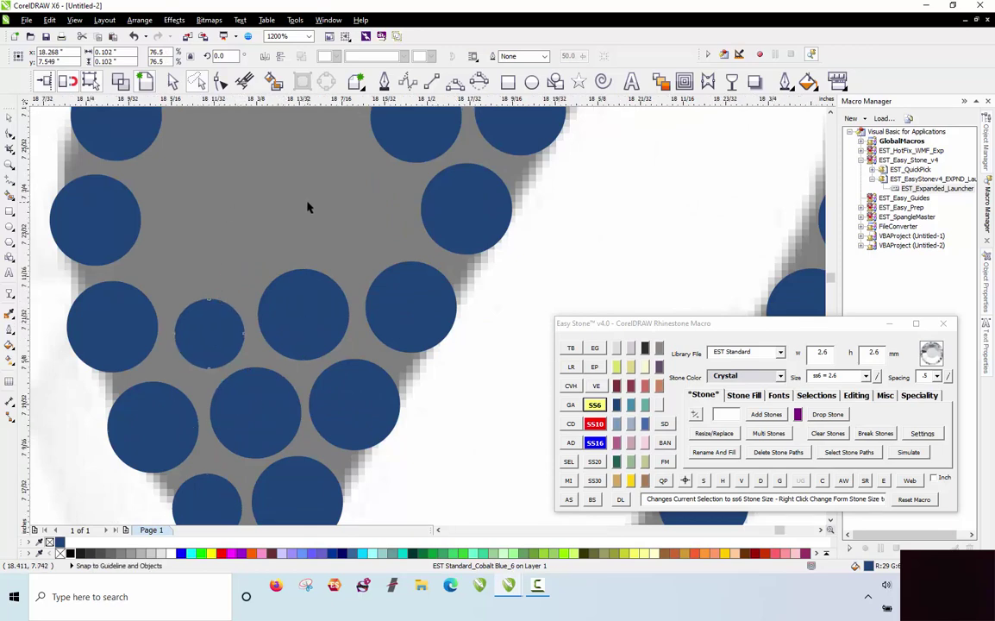
Copy an SS10 stone up the inner row beside the main pad's right edge, closing the row's gap.
{"action": "scroll", "coordinate": [306, 207], "scroll_direction": "up", "scroll_amount": 1}
{"action": "left_click", "coordinate": [329, 433]}
{"action": "left_click_drag", "start_coordinate": [328, 433], "coordinate": [438, 229]}
{"action": "scroll", "coordinate": [469, 229], "scroll_direction": "down", "scroll_amount": 2}
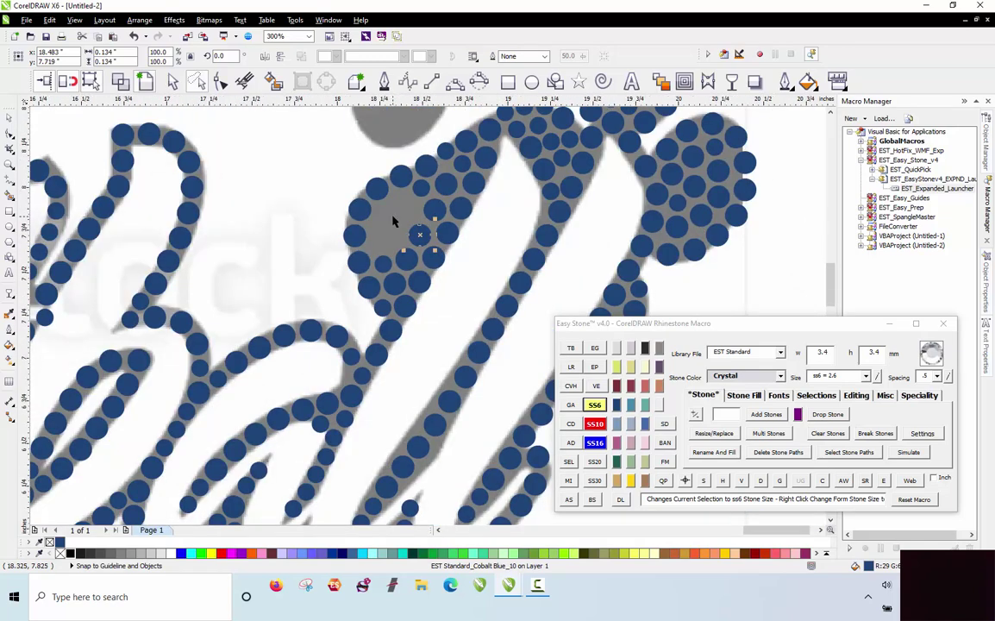
Copy two SS6 stones into the main pad's lower middle and left interior, fitting them between the neighbouring stones.
{"action": "scroll", "coordinate": [393, 222], "scroll_direction": "up", "scroll_amount": 2}
{"action": "left_click_drag", "start_coordinate": [349, 393], "coordinate": [316, 322]}
{"action": "scroll", "coordinate": [340, 300], "scroll_direction": "up", "scroll_amount": 1}
{"action": "left_click_drag", "start_coordinate": [441, 315], "coordinate": [435, 304]}
{"action": "scroll", "coordinate": [378, 355], "scroll_direction": "down", "scroll_amount": 1}
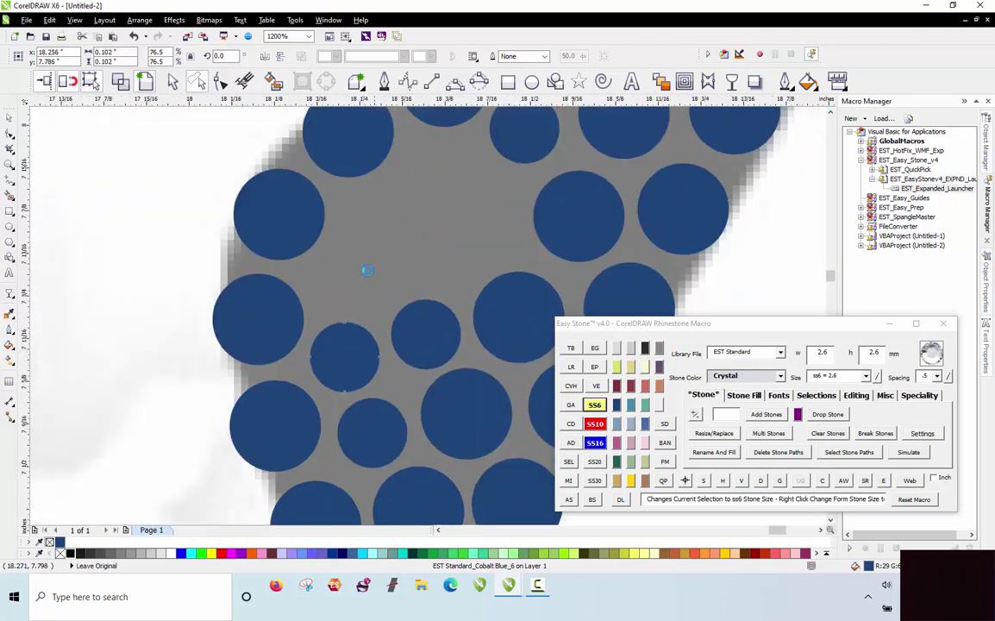
Nudge the last SS6 stone outward and copy two more SS6 stones up the curved inner left row.
{"action": "scroll", "coordinate": [385, 288], "scroll_direction": "down", "scroll_amount": 1}
{"action": "scroll", "coordinate": [317, 335], "scroll_direction": "up", "scroll_amount": 2}
{"action": "left_click_drag", "start_coordinate": [318, 335], "coordinate": [296, 332]}
{"action": "scroll", "coordinate": [296, 329], "scroll_direction": "down", "scroll_amount": 1}
{"action": "scroll", "coordinate": [430, 204], "scroll_direction": "up", "scroll_amount": 1}
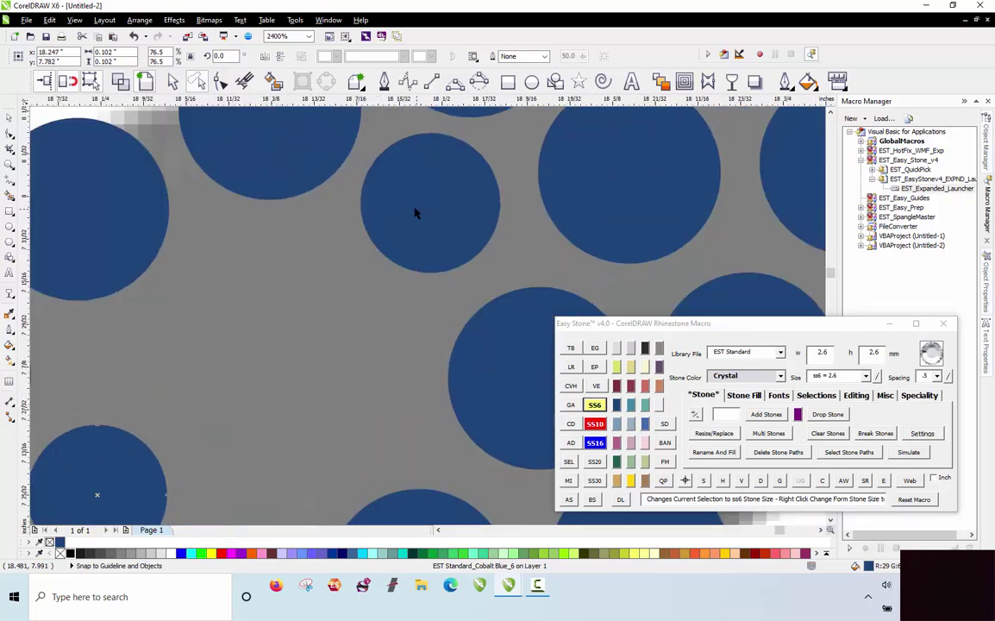
{"action": "left_click", "coordinate": [276, 288]}
{"action": "scroll", "coordinate": [276, 273], "scroll_direction": "down", "scroll_amount": 2}
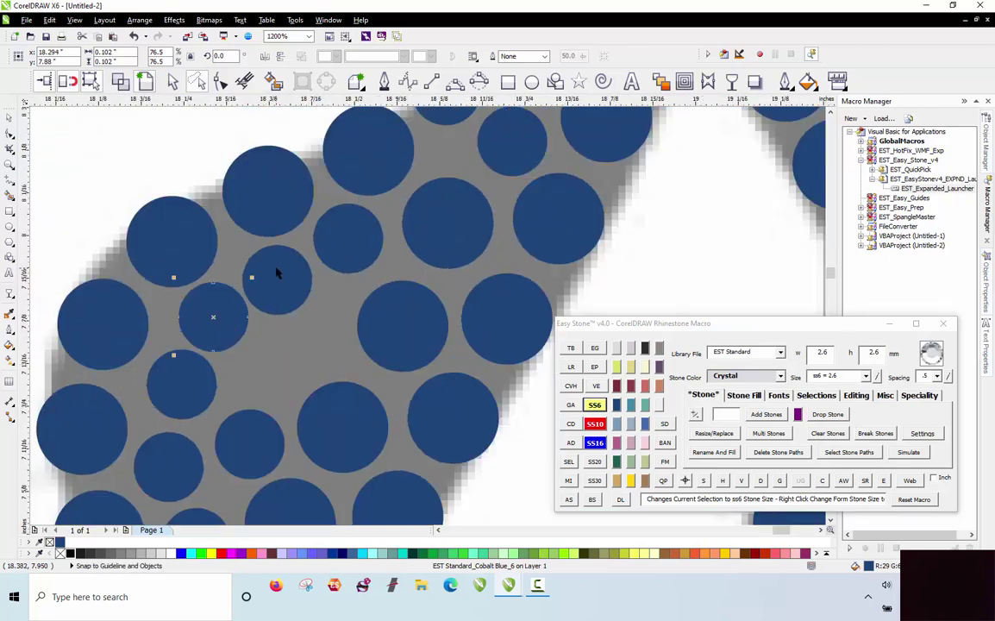
Select the inner row of stones from the lower tip around the left curve to the upper SS10 stone and respace them.
{"action": "left_click", "coordinate": [251, 333]}
{"action": "left_click", "coordinate": [283, 481]}
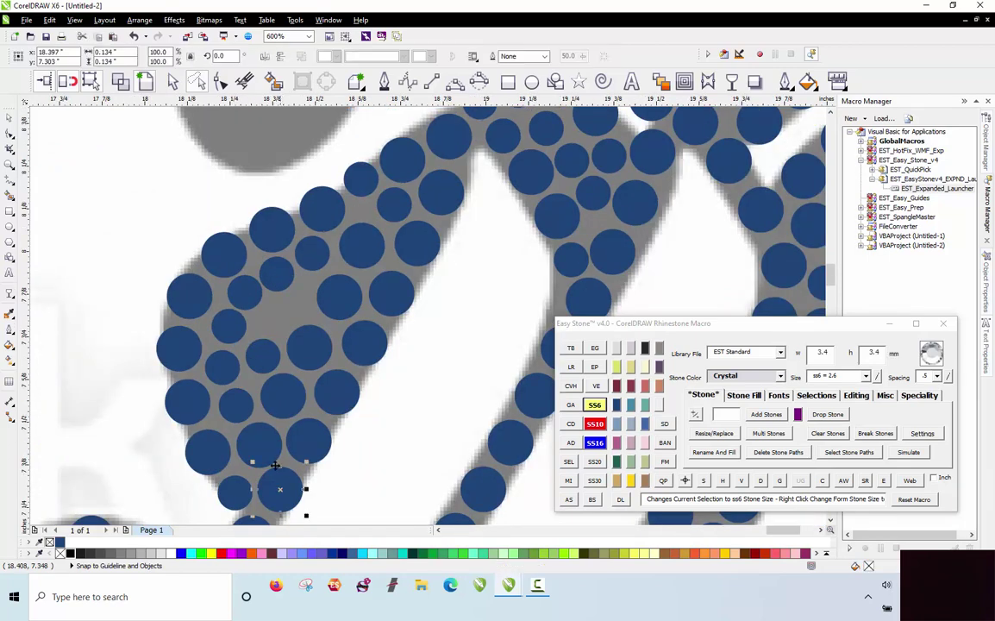
{"action": "left_click", "coordinate": [261, 442], "text": "shift"}
{"action": "left_click", "coordinate": [240, 403], "text": "shift"}
{"action": "left_click", "coordinate": [230, 372], "text": "shift"}
{"action": "left_click", "coordinate": [231, 332], "text": "shift"}
{"action": "left_click", "coordinate": [245, 301], "text": "shift"}
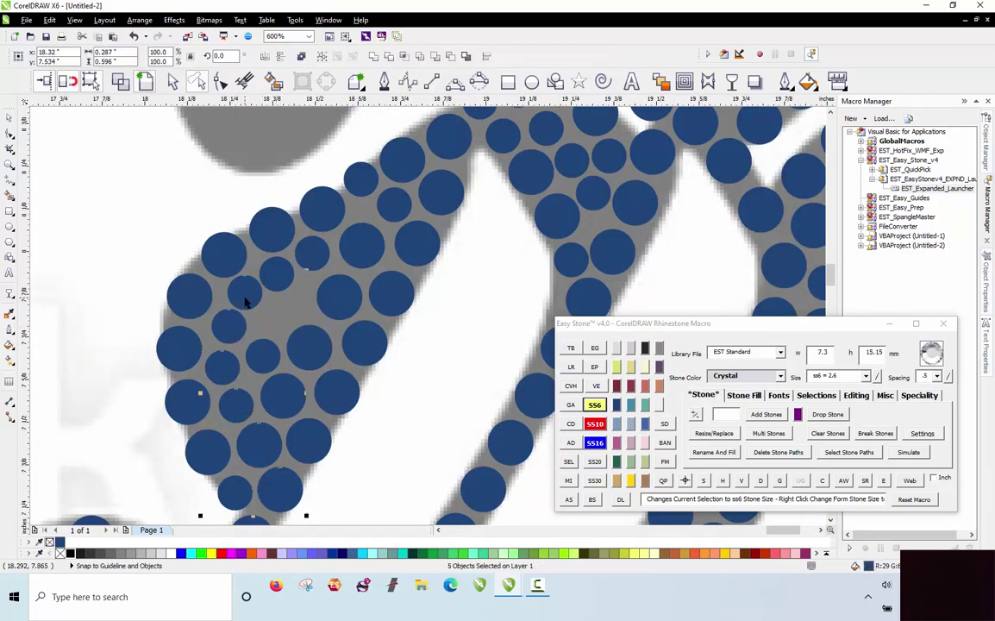
{"action": "left_click", "coordinate": [314, 261], "text": "shift"}
{"action": "left_click", "coordinate": [356, 257], "text": "shift"}
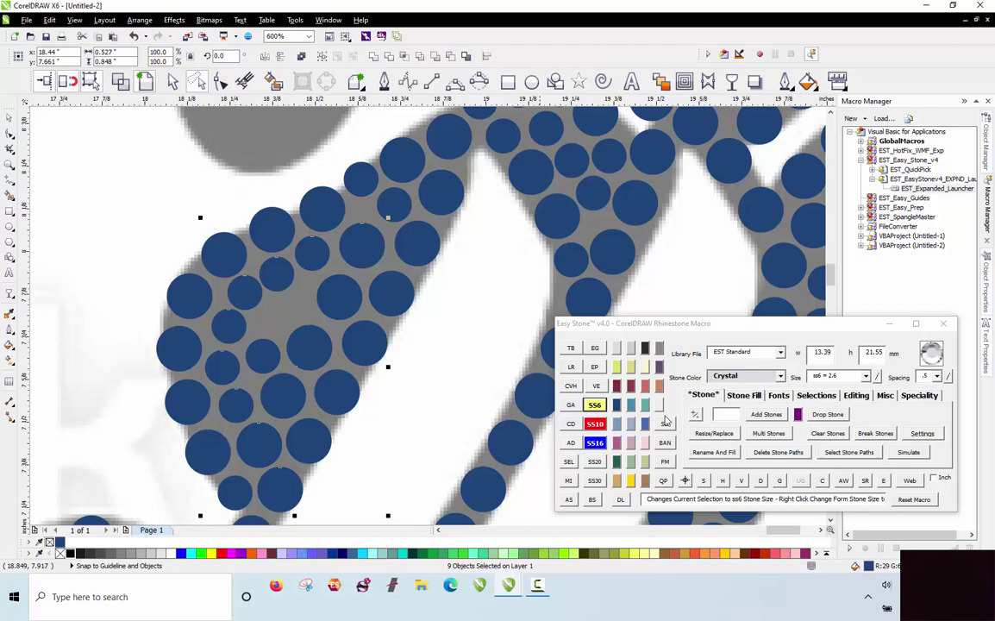
{"action": "left_click", "coordinate": [763, 481]}
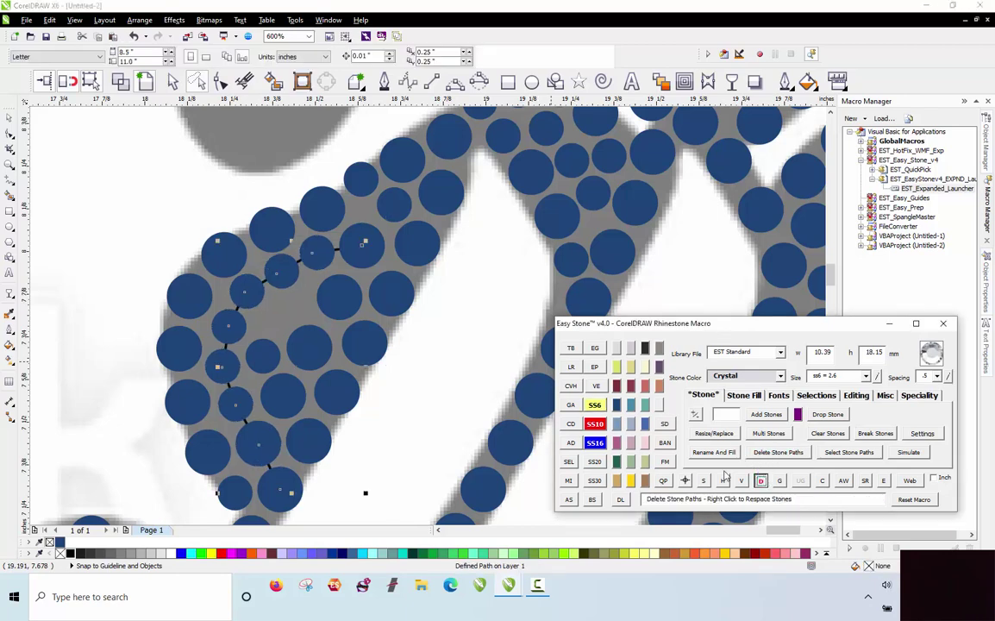
Nudge the SS10 stone in the pad's middle and copy an SS6 stone into the open space above it.
{"action": "scroll", "coordinate": [271, 338], "scroll_direction": "up", "scroll_amount": 2}
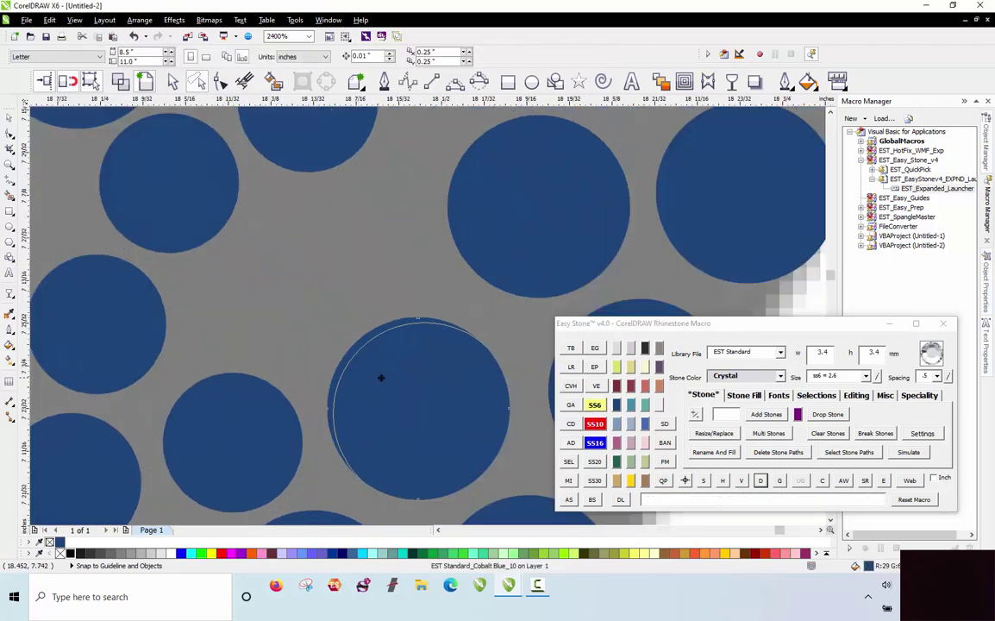
{"action": "left_click", "coordinate": [366, 383]}
{"action": "left_click", "coordinate": [233, 384]}
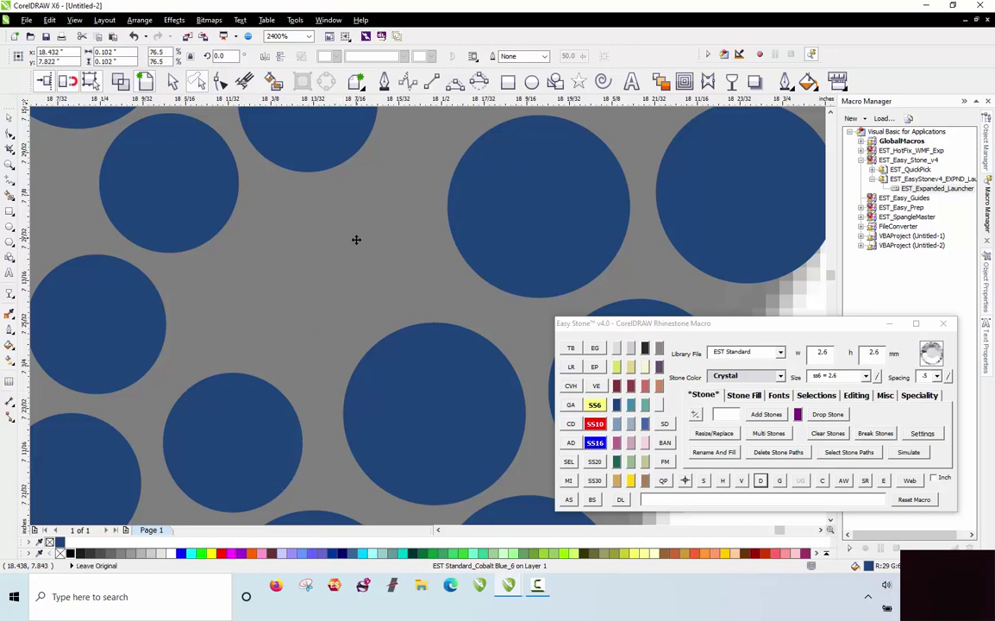
{"action": "left_click_drag", "start_coordinate": [359, 244], "coordinate": [374, 220]}
{"action": "scroll", "coordinate": [370, 226], "scroll_direction": "down", "scroll_amount": 1}
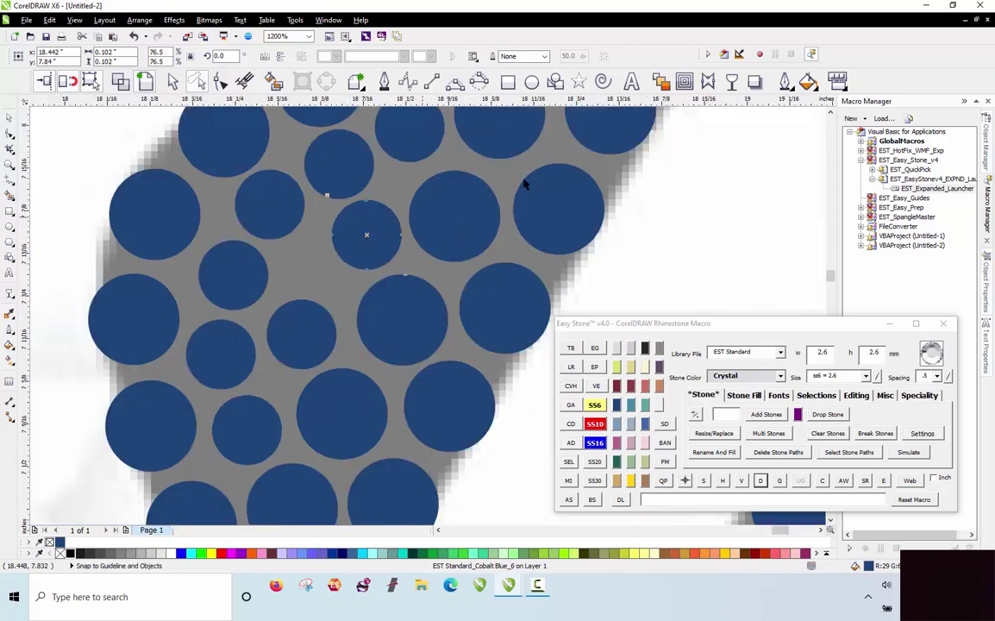
Resize the SS10 stone beside the new stone to SS6, move it toward the right edge and shift the new stone after it.
{"action": "scroll", "coordinate": [524, 182], "scroll_direction": "up", "scroll_amount": 1}
{"action": "left_click", "coordinate": [478, 239]}
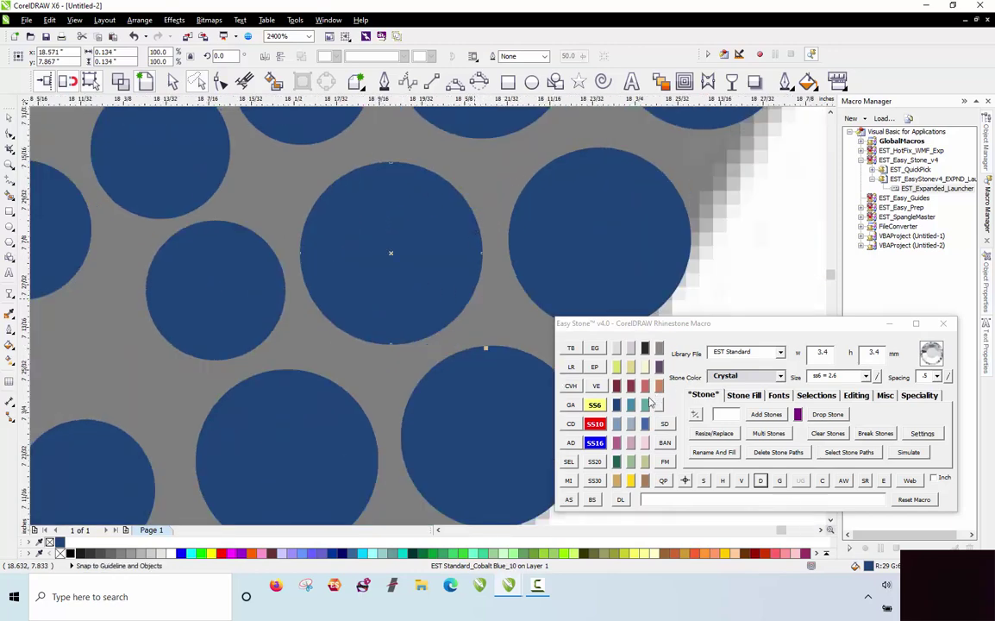
{"action": "left_click", "coordinate": [595, 406]}
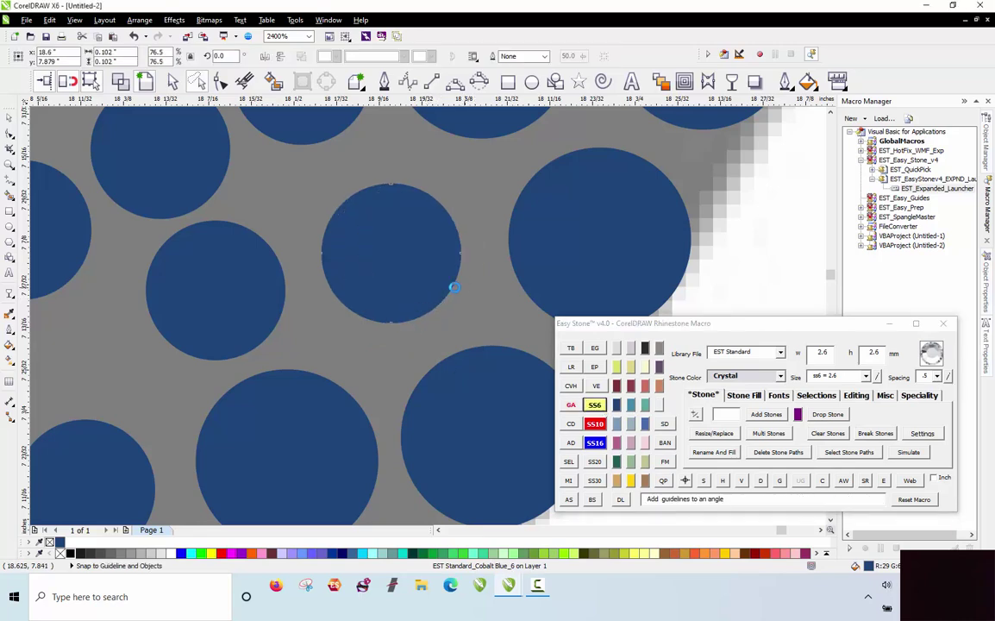
{"action": "left_click_drag", "start_coordinate": [260, 311], "coordinate": [315, 284]}
{"action": "scroll", "coordinate": [447, 205], "scroll_direction": "down", "scroll_amount": 1}
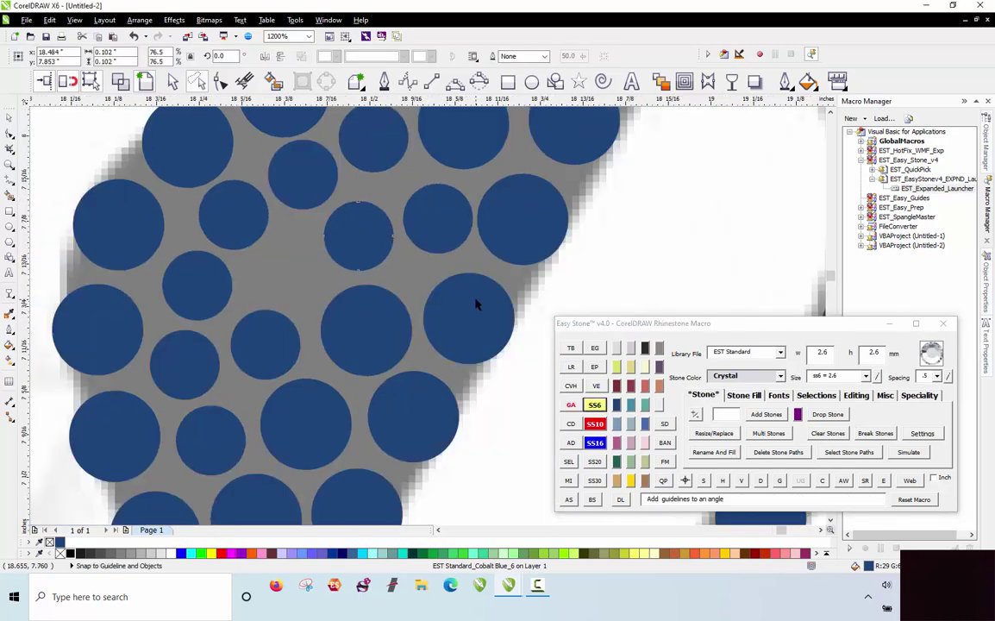
Adjust the two central SS6 stones and copy another SS6 stone into the remaining gap to their left.
{"action": "scroll", "coordinate": [476, 301], "scroll_direction": "up", "scroll_amount": 1}
{"action": "left_click_drag", "start_coordinate": [478, 303], "coordinate": [480, 291]}
{"action": "left_click_drag", "start_coordinate": [430, 181], "coordinate": [410, 187]}
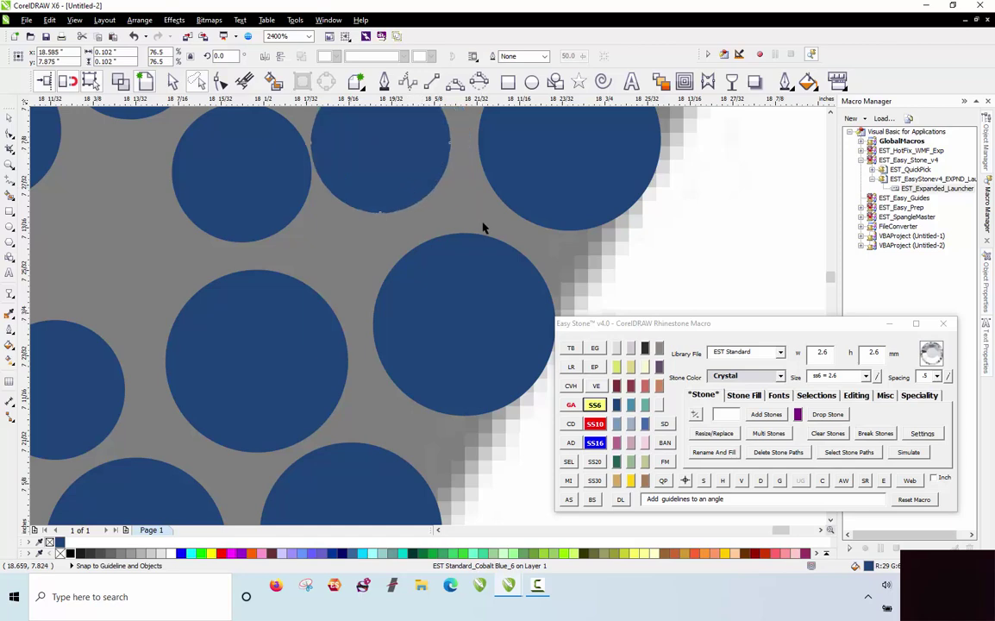
{"action": "scroll", "coordinate": [332, 204], "scroll_direction": "down", "scroll_amount": 1}
{"action": "scroll", "coordinate": [349, 206], "scroll_direction": "up", "scroll_amount": 1}
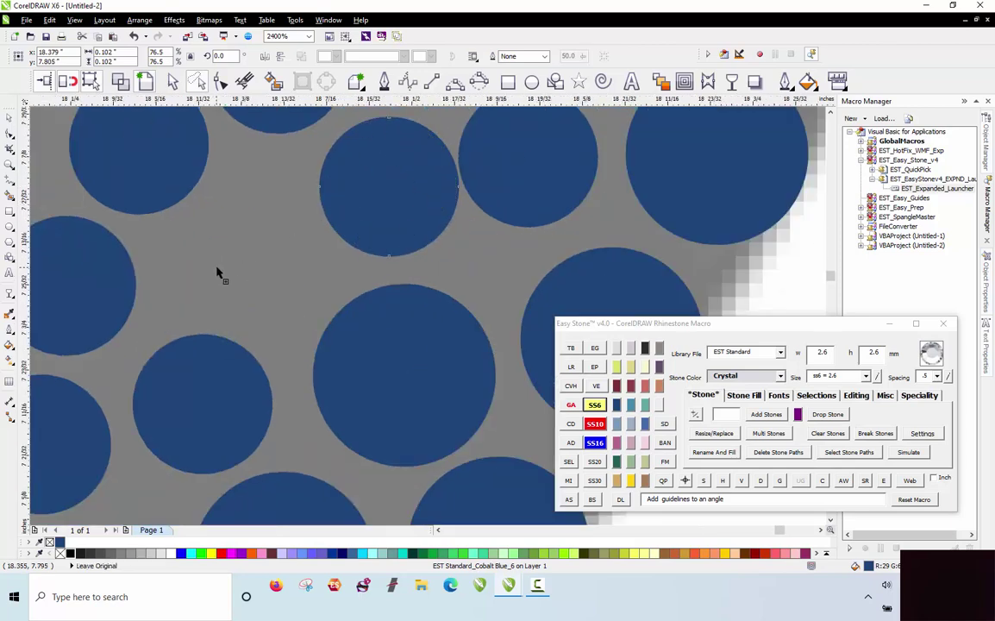
{"action": "left_click_drag", "start_coordinate": [217, 274], "coordinate": [240, 249]}
{"action": "scroll", "coordinate": [233, 263], "scroll_direction": "down", "scroll_amount": 1}
{"action": "scroll", "coordinate": [364, 200], "scroll_direction": "up", "scroll_amount": 1}
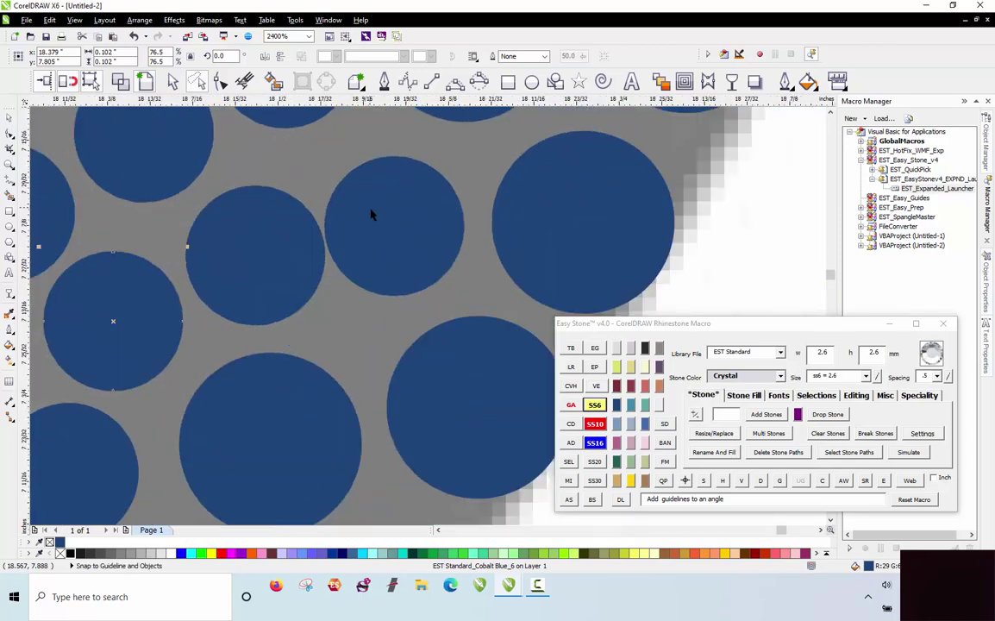
Nudge the two SS6 stones in the pad's middle to even out their spacing.
{"action": "left_click_drag", "start_coordinate": [395, 216], "coordinate": [403, 203]}
{"action": "left_click_drag", "start_coordinate": [290, 235], "coordinate": [291, 241]}
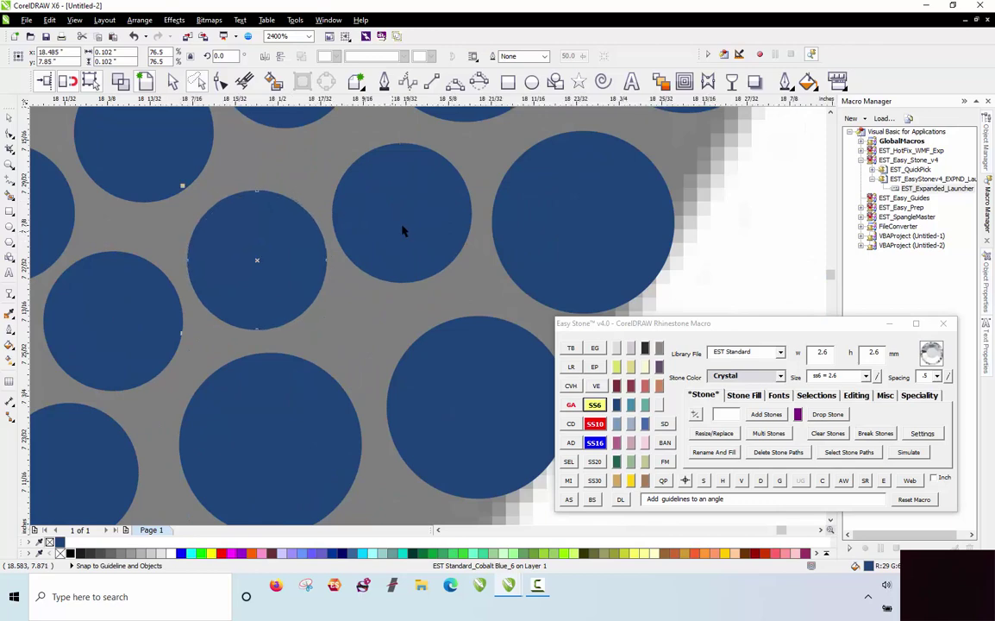
{"action": "left_click_drag", "start_coordinate": [402, 231], "coordinate": [406, 225]}
{"action": "scroll", "coordinate": [405, 226], "scroll_direction": "up", "scroll_amount": 1}
{"action": "scroll", "coordinate": [344, 246], "scroll_direction": "down", "scroll_amount": 1}
{"action": "scroll", "coordinate": [328, 259], "scroll_direction": "down", "scroll_amount": 2}
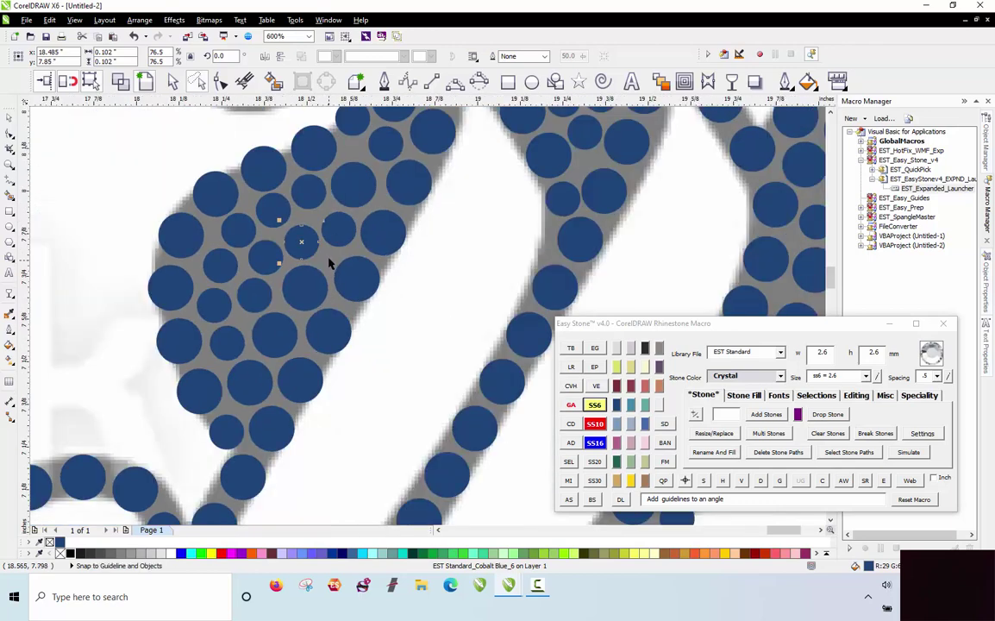
Check the stone spacing in the filled pad and examine the paw's two unfilled toes.
{"action": "scroll", "coordinate": [282, 200], "scroll_direction": "up", "scroll_amount": 2}
{"action": "scroll", "coordinate": [284, 207], "scroll_direction": "down", "scroll_amount": 5}
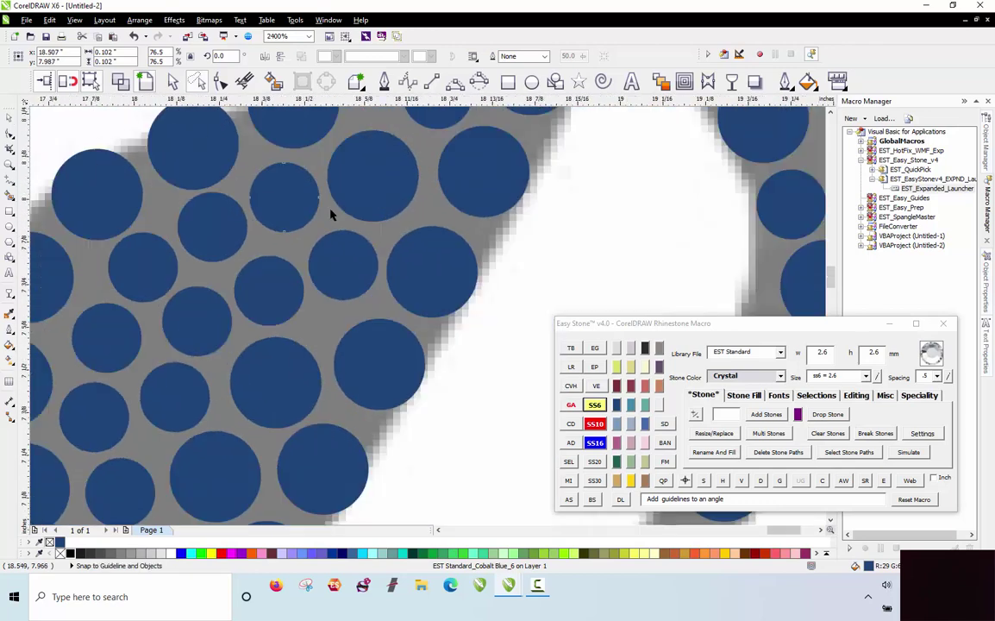
{"action": "left_click", "coordinate": [249, 187]}
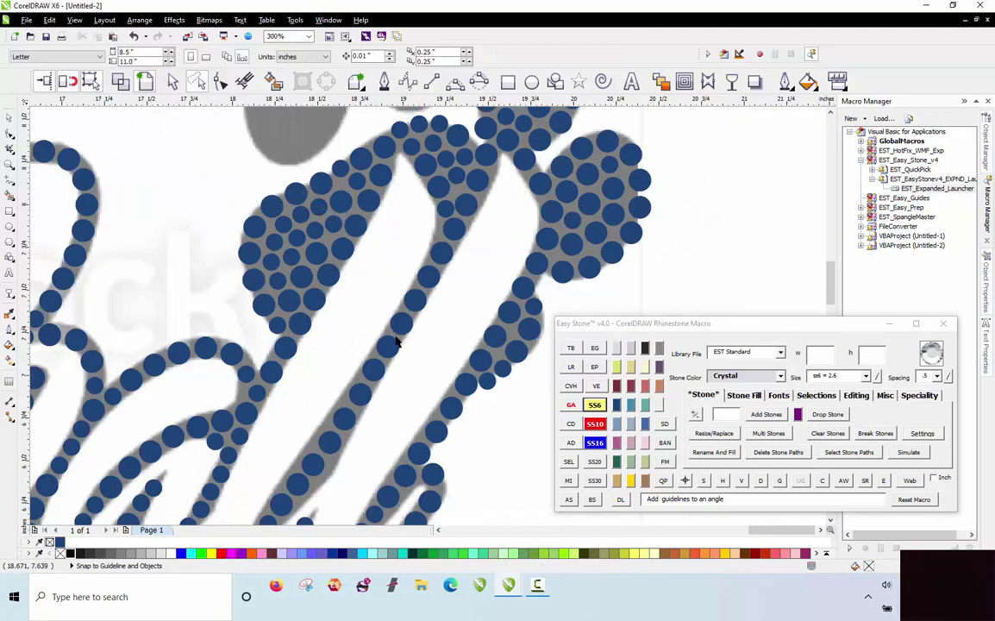
{"action": "scroll", "coordinate": [382, 332], "scroll_direction": "down", "scroll_amount": 3}
{"action": "scroll", "coordinate": [312, 237], "scroll_direction": "up", "scroll_amount": 2}
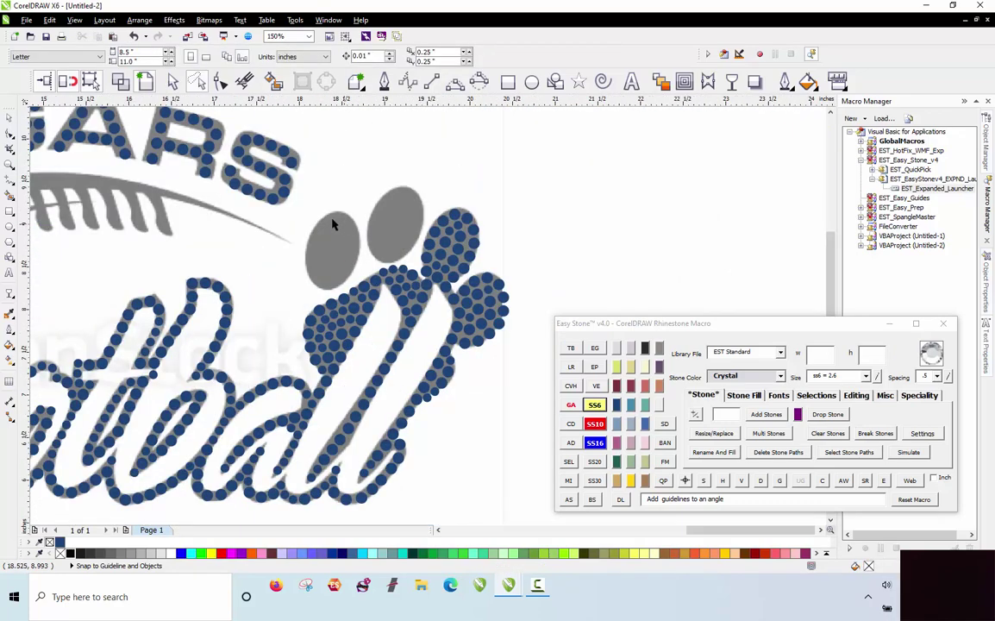
{"action": "scroll", "coordinate": [344, 203], "scroll_direction": "up", "scroll_amount": 1}
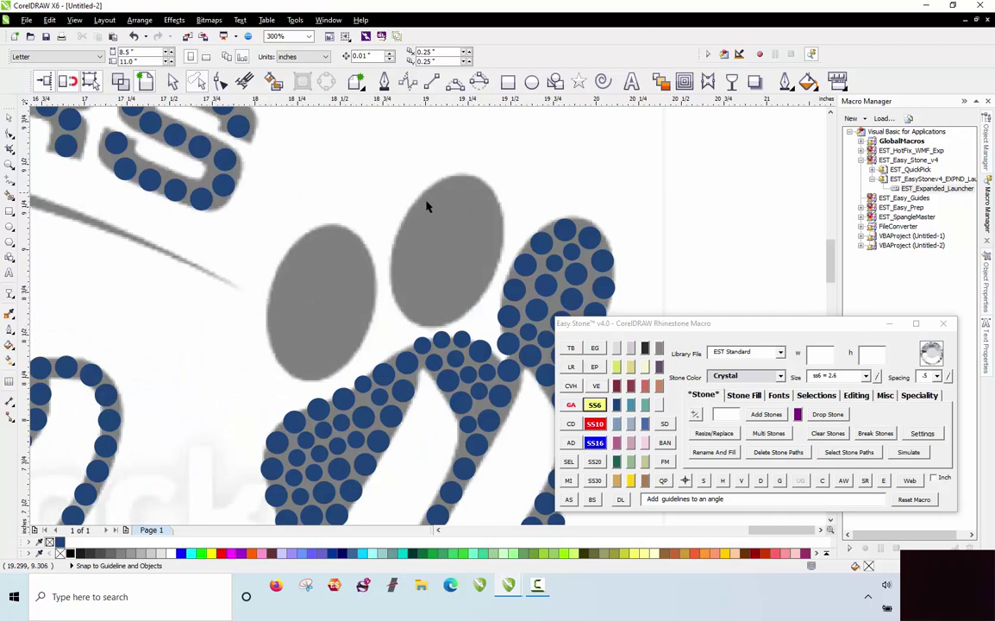
{"action": "scroll", "coordinate": [533, 244], "scroll_direction": "down", "scroll_amount": 1}
{"action": "scroll", "coordinate": [463, 244], "scroll_direction": "up", "scroll_amount": 1}
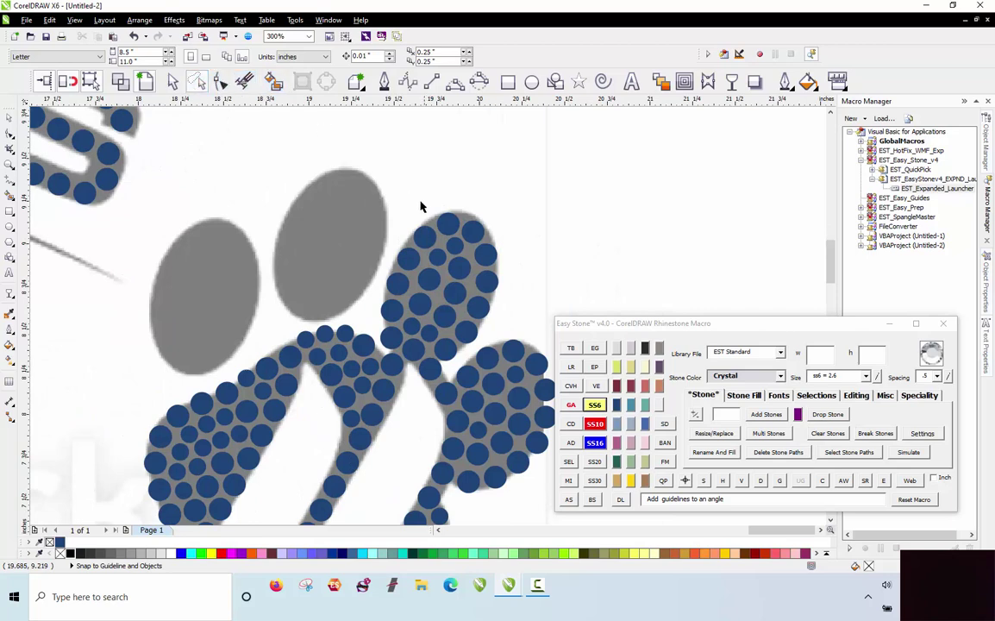
Copy all the stones of the filled upper toe onto the empty toe to its left.
{"action": "mouse_move", "coordinate": [403, 187]}
{"action": "left_mouse_down"}
{"action": "mouse_move", "coordinate": [527, 197]}
{"action": "mouse_move", "coordinate": [532, 281]}
{"action": "mouse_move", "coordinate": [487, 334]}
{"action": "left_mouse_up"}
{"action": "mouse_move", "coordinate": [416, 386]}
{"action": "left_mouse_down"}
{"action": "mouse_move", "coordinate": [369, 348]}
{"action": "mouse_move", "coordinate": [416, 274]}
{"action": "left_mouse_up"}
{"action": "left_click_drag", "start_coordinate": [456, 229], "coordinate": [343, 184]}
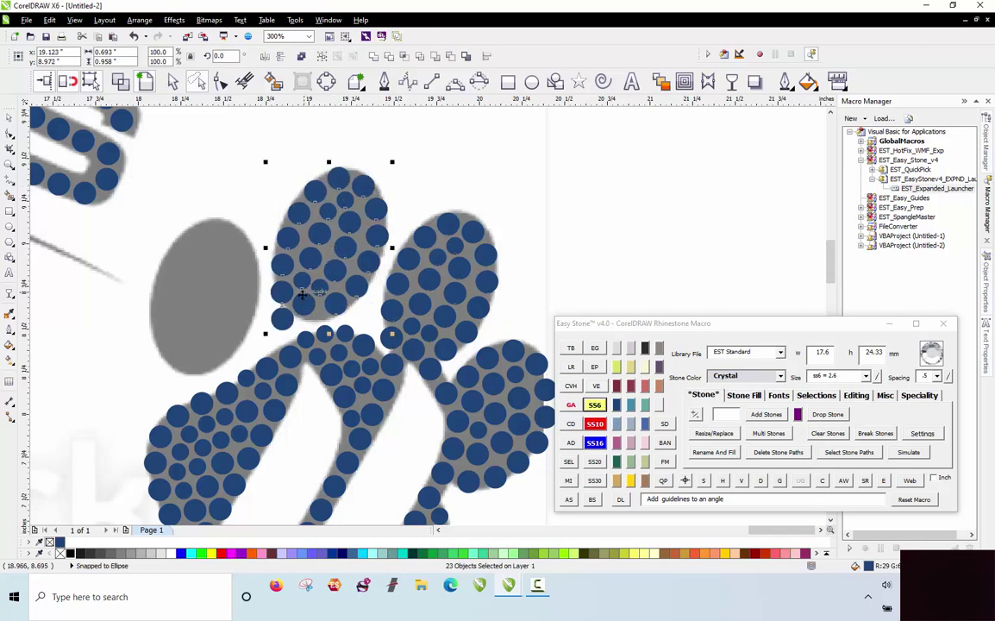
{"action": "key", "text": "Escape"}
Shift the SS10 stones at the copied toe's lower end so they lie inside the grey outline.
{"action": "scroll", "coordinate": [304, 294], "scroll_direction": "up", "scroll_amount": 4}
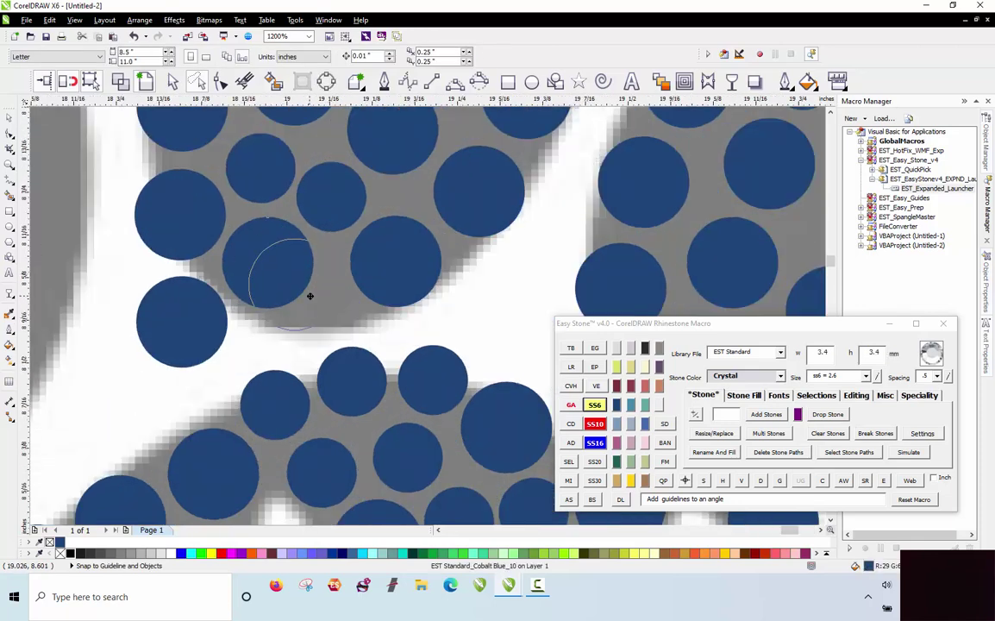
{"action": "left_click_drag", "start_coordinate": [309, 296], "coordinate": [322, 298]}
{"action": "left_click_drag", "start_coordinate": [222, 312], "coordinate": [310, 315]}
{"action": "scroll", "coordinate": [300, 289], "scroll_direction": "down", "scroll_amount": 2}
{"action": "scroll", "coordinate": [274, 289], "scroll_direction": "up", "scroll_amount": 2}
{"action": "right_click", "coordinate": [306, 314]}
{"action": "scroll", "coordinate": [315, 306], "scroll_direction": "down", "scroll_amount": 1}
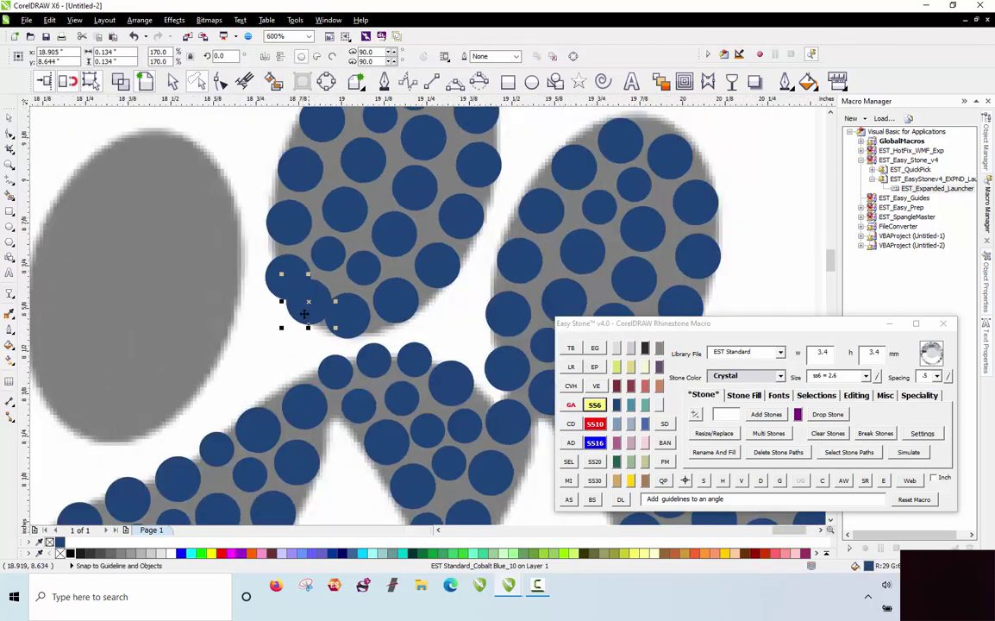
{"action": "left_click", "coordinate": [260, 339]}
{"action": "scroll", "coordinate": [260, 336], "scroll_direction": "down", "scroll_amount": 1}
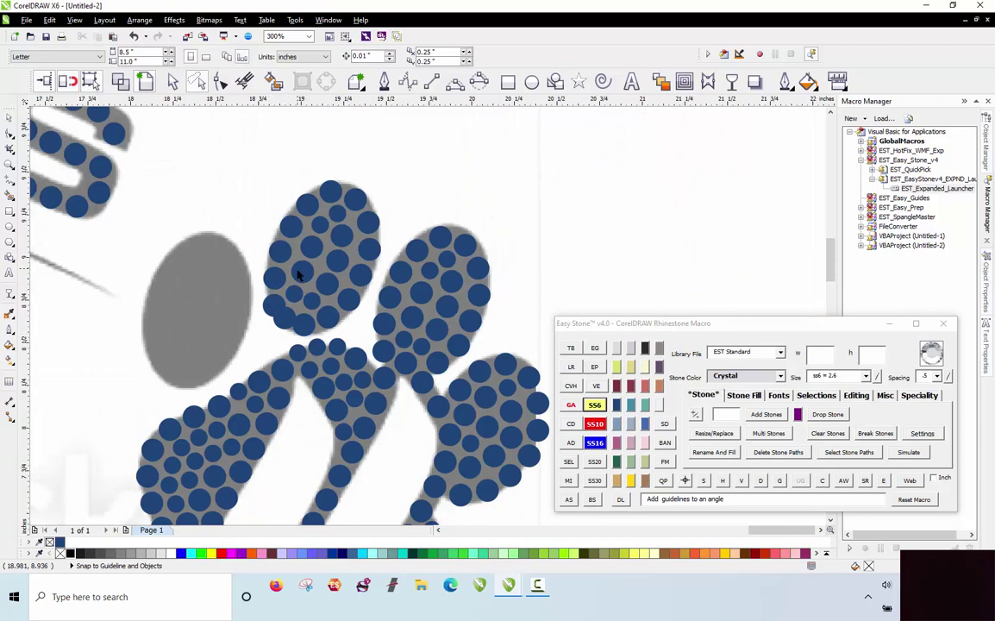
Select the fourteen SS10 stones around the copied toe's outline and distribute them evenly with the macro.
{"action": "scroll", "coordinate": [343, 228], "scroll_direction": "up", "scroll_amount": 1}
{"action": "left_click", "coordinate": [321, 160]}
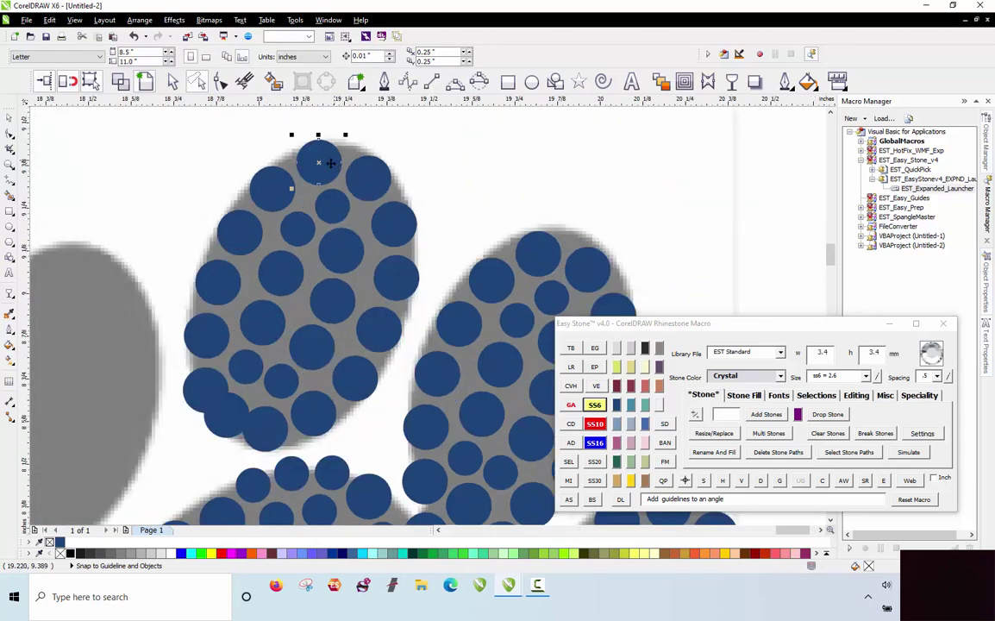
{"action": "left_click", "coordinate": [277, 193], "text": "shift"}
{"action": "left_click", "coordinate": [230, 252], "text": "shift"}
{"action": "left_click", "coordinate": [197, 314], "text": "shift"}
{"action": "left_click", "coordinate": [205, 373], "text": "shift"}
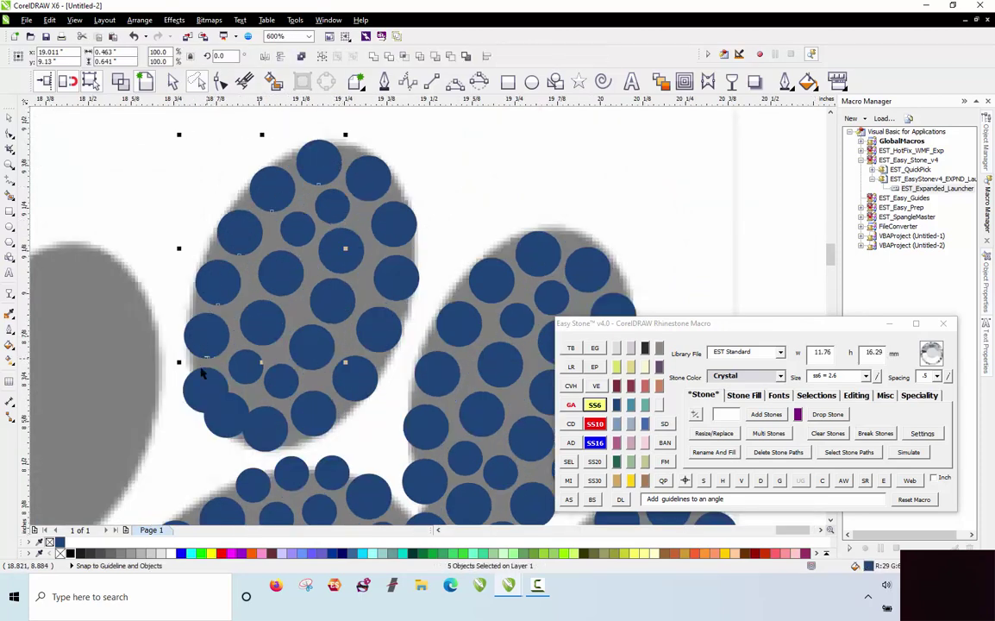
{"action": "left_click", "coordinate": [207, 420], "text": "shift"}
{"action": "left_click", "coordinate": [226, 424], "text": "shift"}
{"action": "left_click", "coordinate": [264, 431], "text": "shift"}
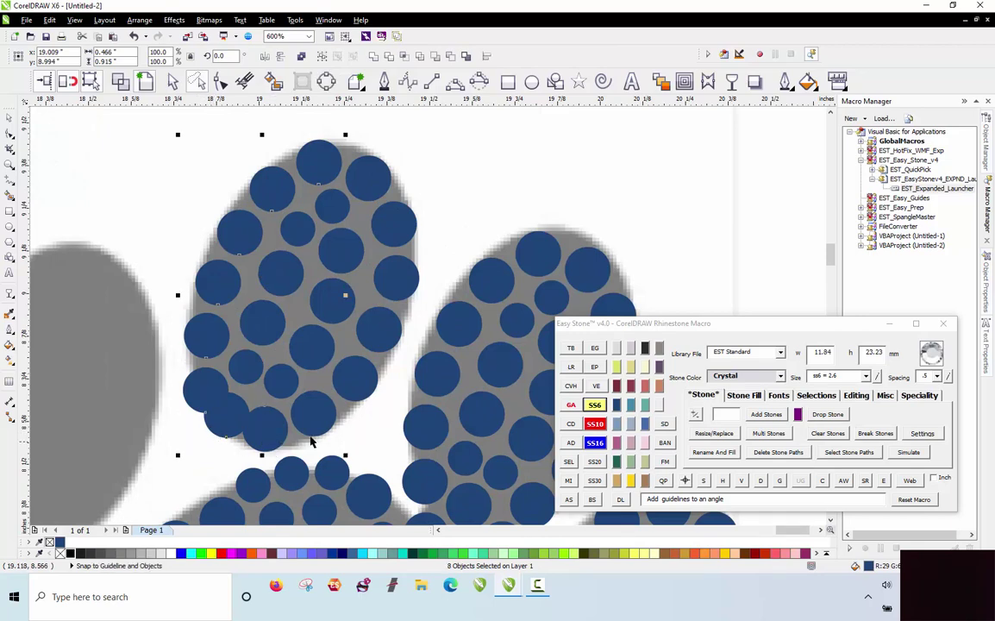
{"action": "left_click", "coordinate": [380, 332], "text": "shift"}
{"action": "left_click", "coordinate": [397, 280], "text": "shift"}
{"action": "left_click", "coordinate": [400, 226], "text": "shift"}
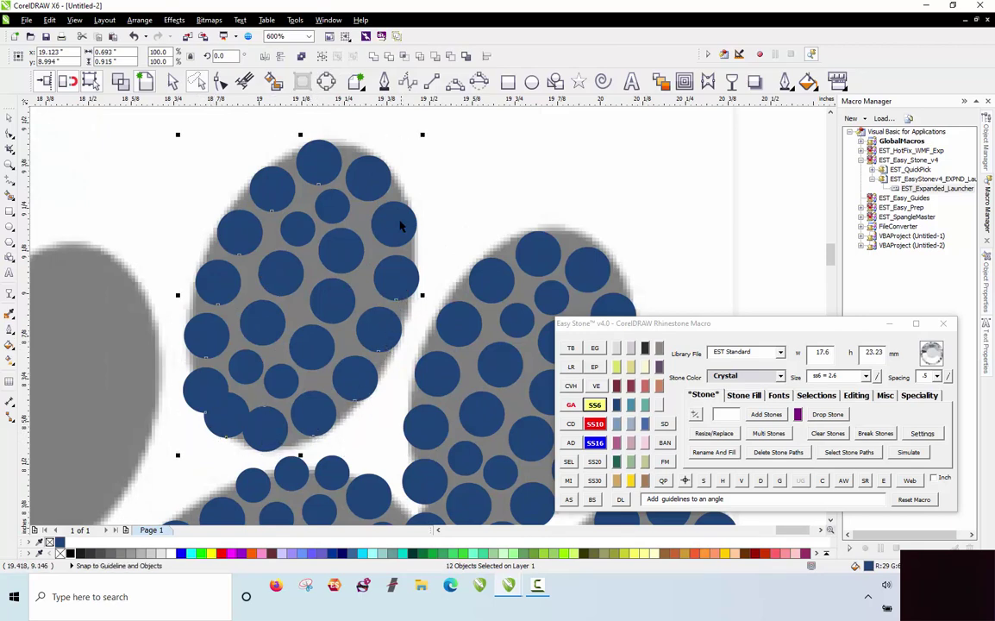
{"action": "right_click", "coordinate": [758, 485]}
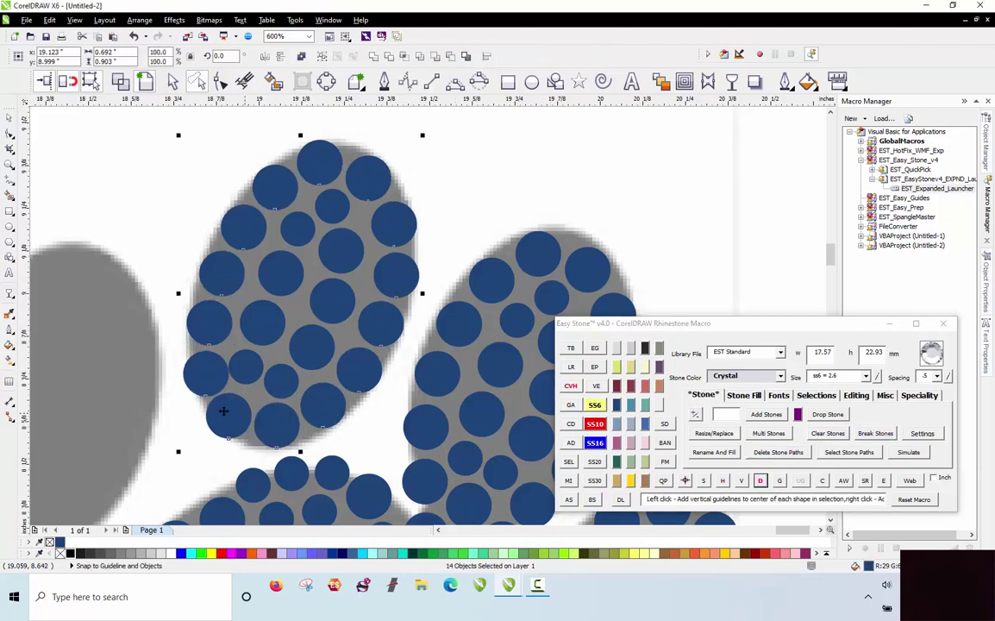
Nudge the SS10 stones along the toe's lower edge to follow the grey outline with even gaps.
{"action": "scroll", "coordinate": [222, 411], "scroll_direction": "up", "scroll_amount": 2}
{"action": "left_click", "coordinate": [138, 367]}
{"action": "left_click_drag", "start_coordinate": [179, 369], "coordinate": [169, 369]}
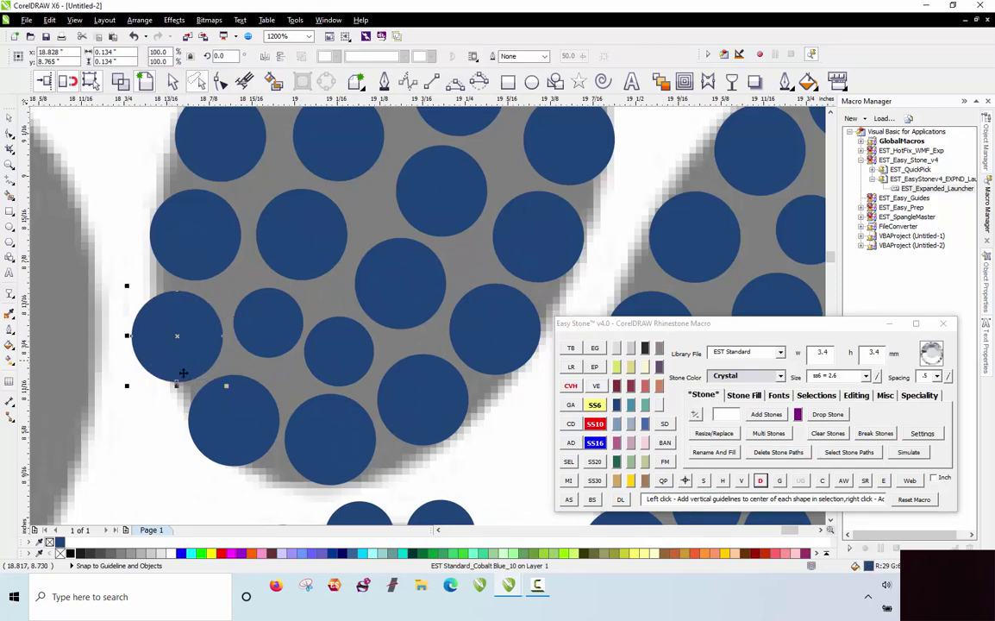
{"action": "left_click_drag", "start_coordinate": [224, 388], "coordinate": [220, 400]}
{"action": "left_click_drag", "start_coordinate": [304, 424], "coordinate": [345, 433]}
{"action": "left_click_drag", "start_coordinate": [420, 413], "coordinate": [415, 417]}
{"action": "scroll", "coordinate": [415, 416], "scroll_direction": "down", "scroll_amount": 4}
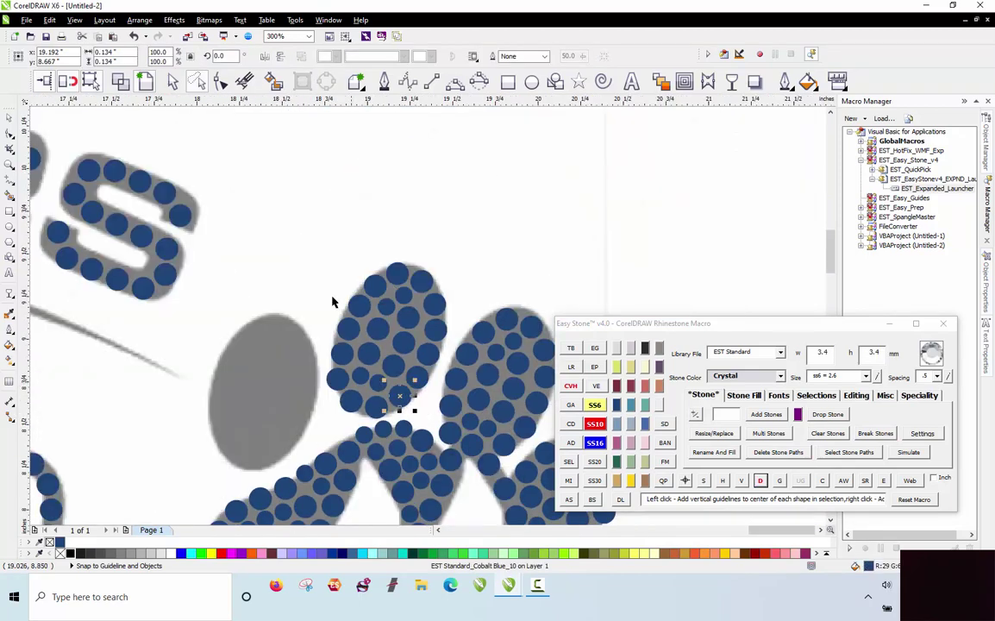
Nudge the SS10 stone on the toe's left edge just above the lower curve to align it with the outline.
{"action": "left_click", "coordinate": [330, 290]}
{"action": "scroll", "coordinate": [343, 392], "scroll_direction": "up", "scroll_amount": 4}
{"action": "left_click", "coordinate": [349, 327]}
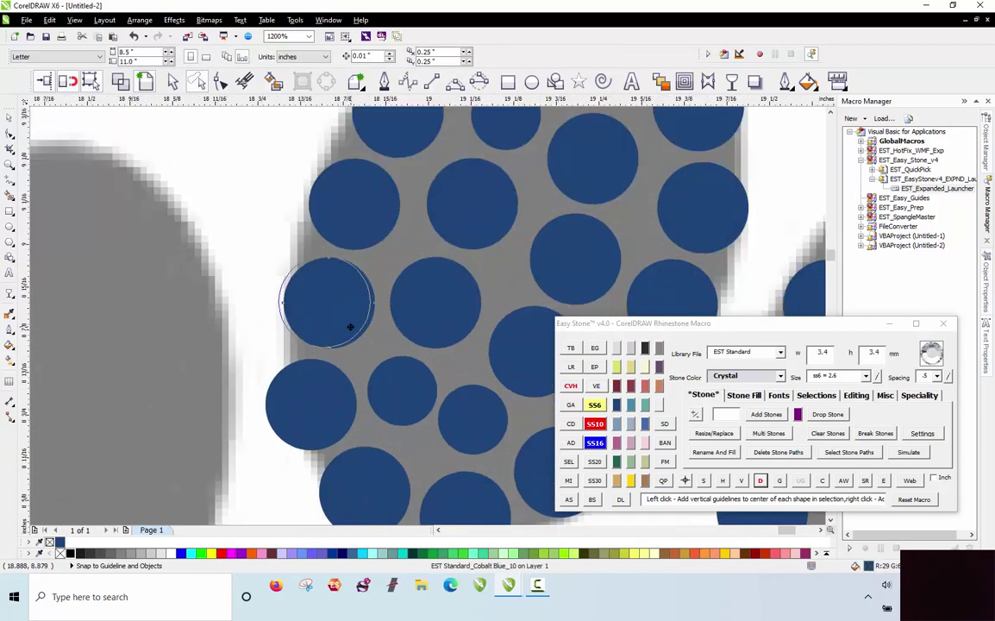
{"action": "scroll", "coordinate": [315, 348], "scroll_direction": "down", "scroll_amount": 2}
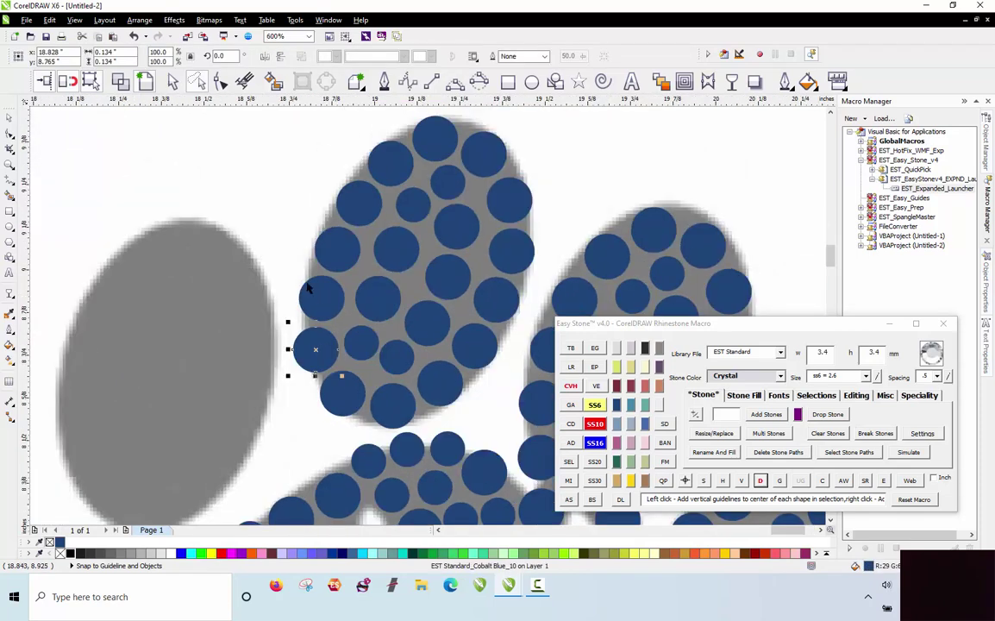
{"action": "left_click", "coordinate": [296, 247]}
{"action": "scroll", "coordinate": [318, 220], "scroll_direction": "down", "scroll_amount": 2}
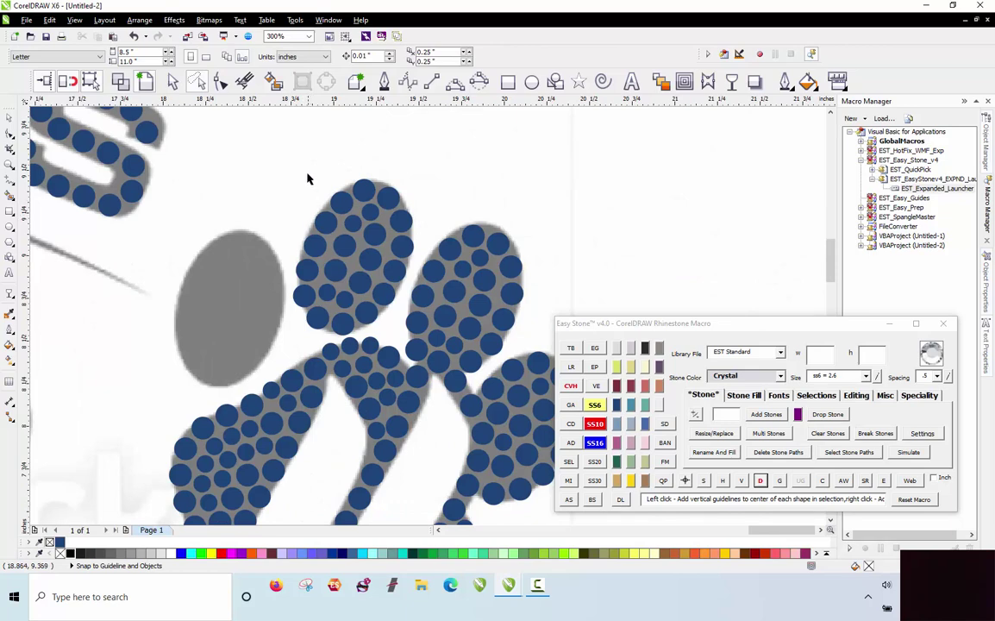
Copy the adjusted toe's stones onto the remaining empty toe and rotate the copy 180 degrees.
{"action": "left_click_drag", "start_coordinate": [392, 153], "coordinate": [418, 203]}
{"action": "left_click_drag", "start_coordinate": [328, 354], "coordinate": [326, 349]}
{"action": "left_click_drag", "start_coordinate": [351, 222], "coordinate": [234, 271]}
{"action": "left_click_drag", "start_coordinate": [293, 225], "coordinate": [179, 365]}
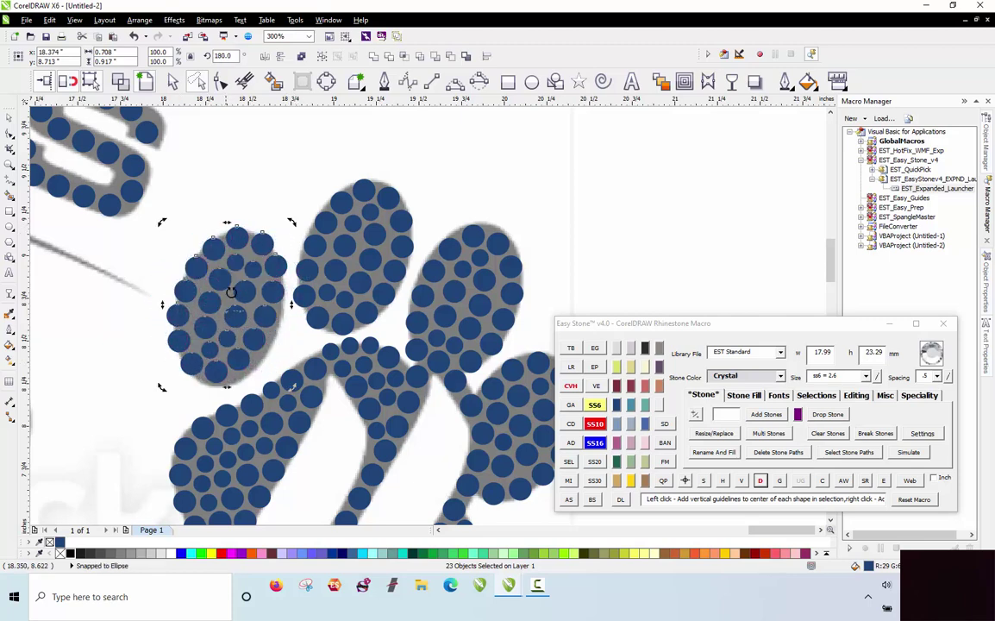
{"action": "left_click", "coordinate": [247, 337]}
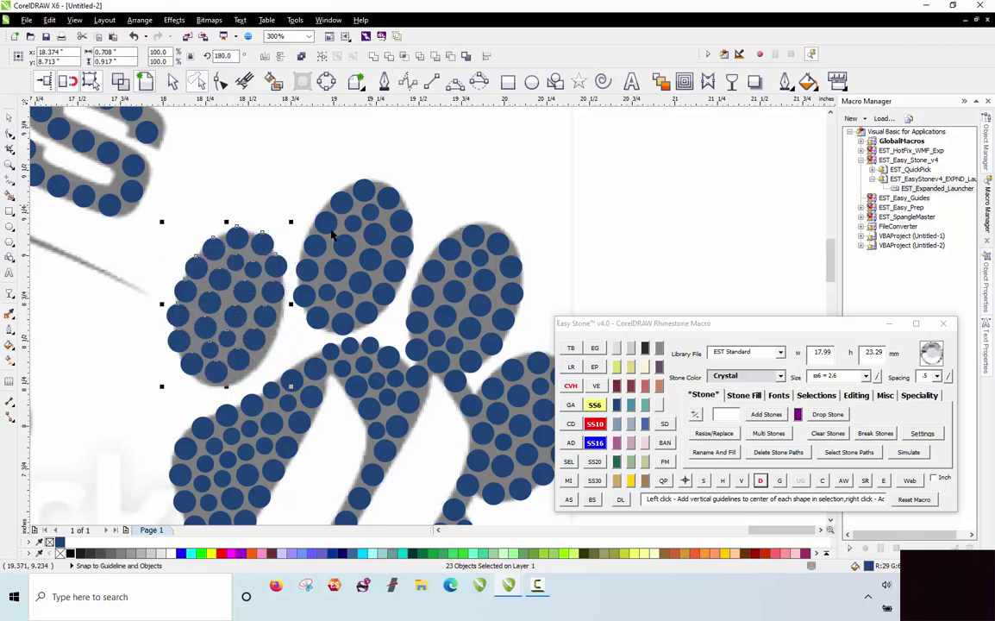
Rotate the leftmost toe's stones to 188.6 degrees and shift them to fit within its grey outline.
{"action": "scroll", "coordinate": [252, 357], "scroll_direction": "up", "scroll_amount": 2}
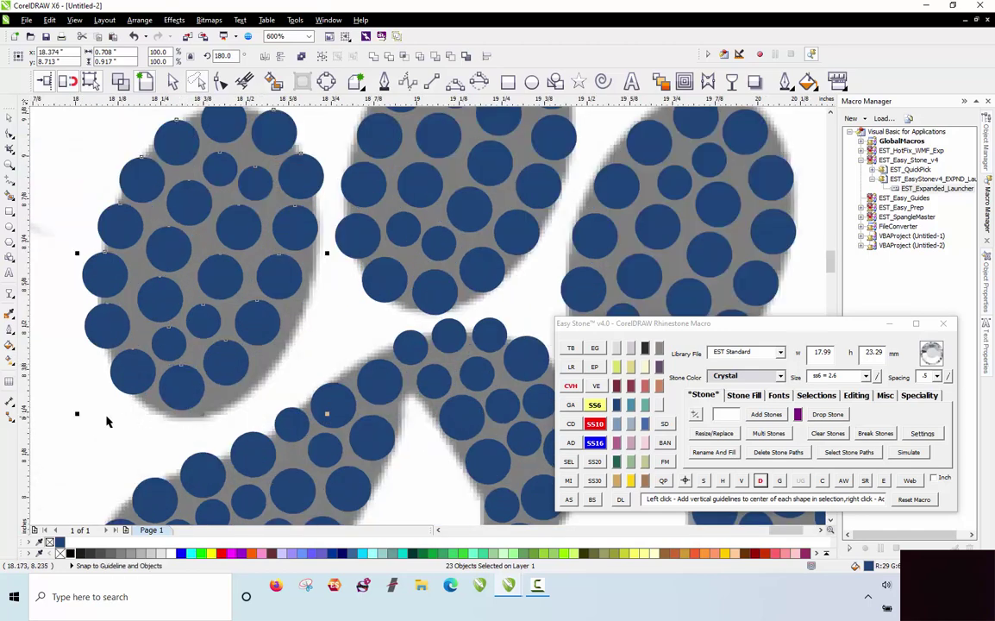
{"action": "left_click", "coordinate": [170, 393]}
{"action": "left_click_drag", "start_coordinate": [78, 417], "coordinate": [89, 430]}
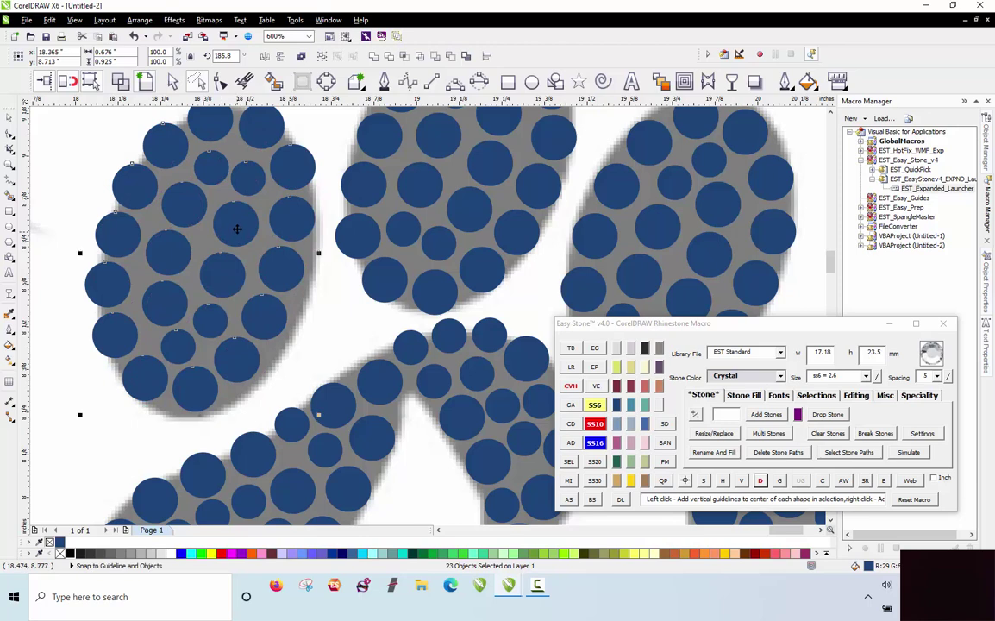
{"action": "left_click_drag", "start_coordinate": [235, 234], "coordinate": [240, 230]}
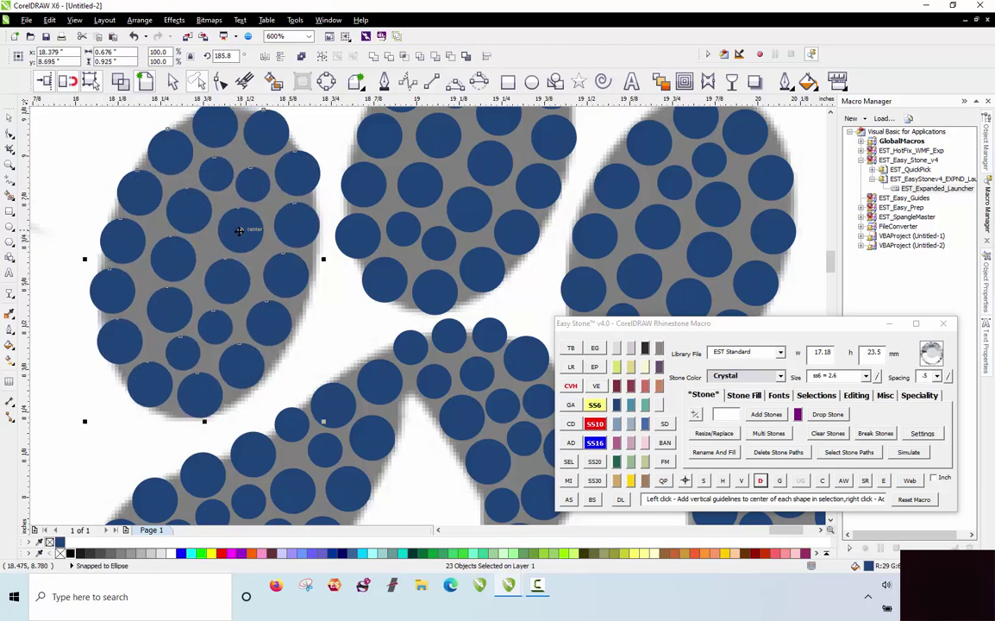
{"action": "left_click_drag", "start_coordinate": [226, 283], "coordinate": [231, 288]}
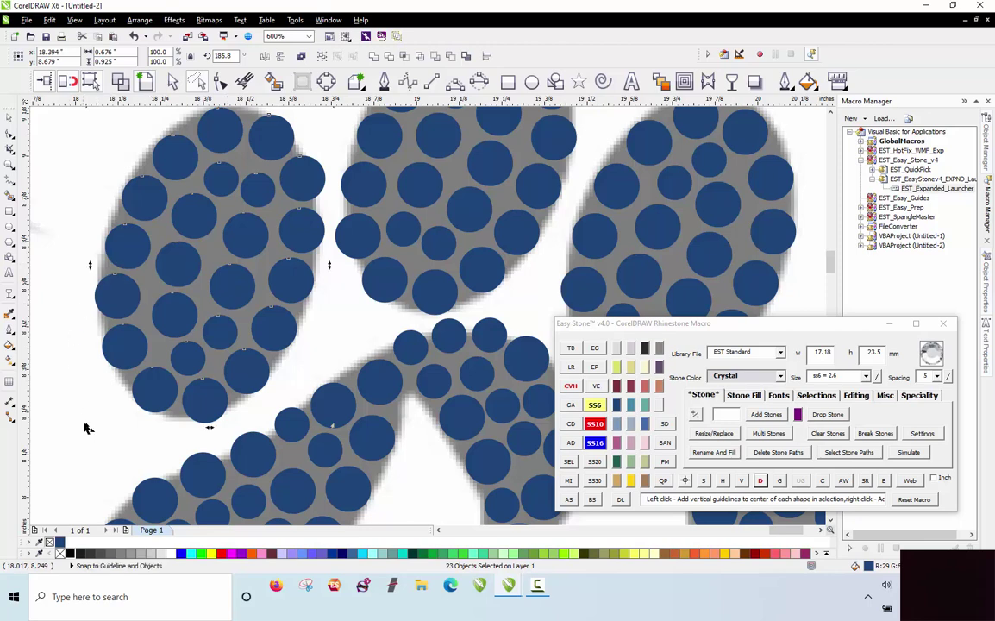
{"action": "left_click_drag", "start_coordinate": [87, 426], "coordinate": [92, 429]}
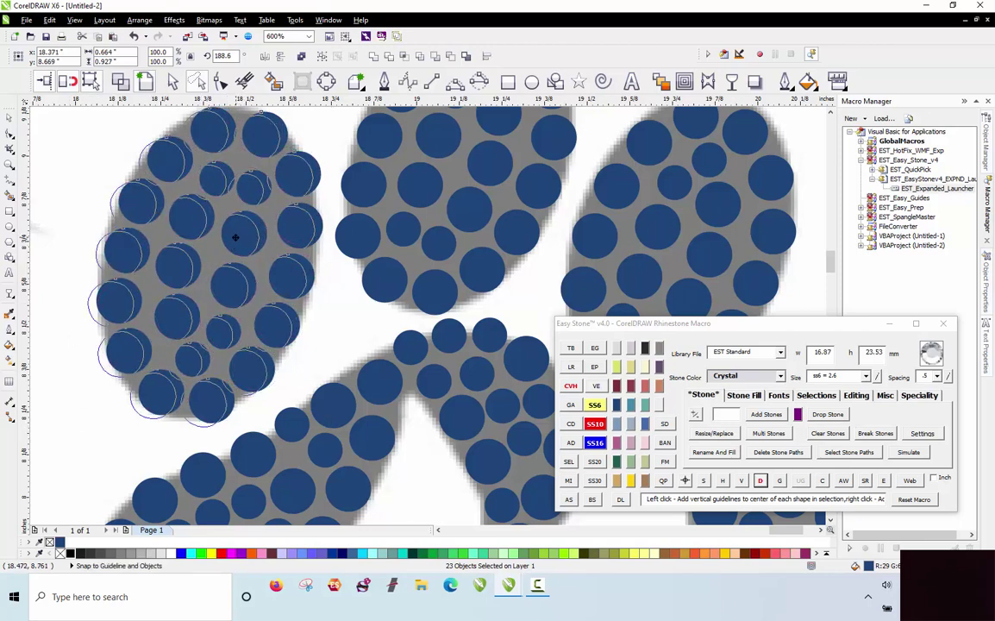
{"action": "scroll", "coordinate": [241, 233], "scroll_direction": "down", "scroll_amount": 6}
{"action": "left_click", "coordinate": [467, 222]}
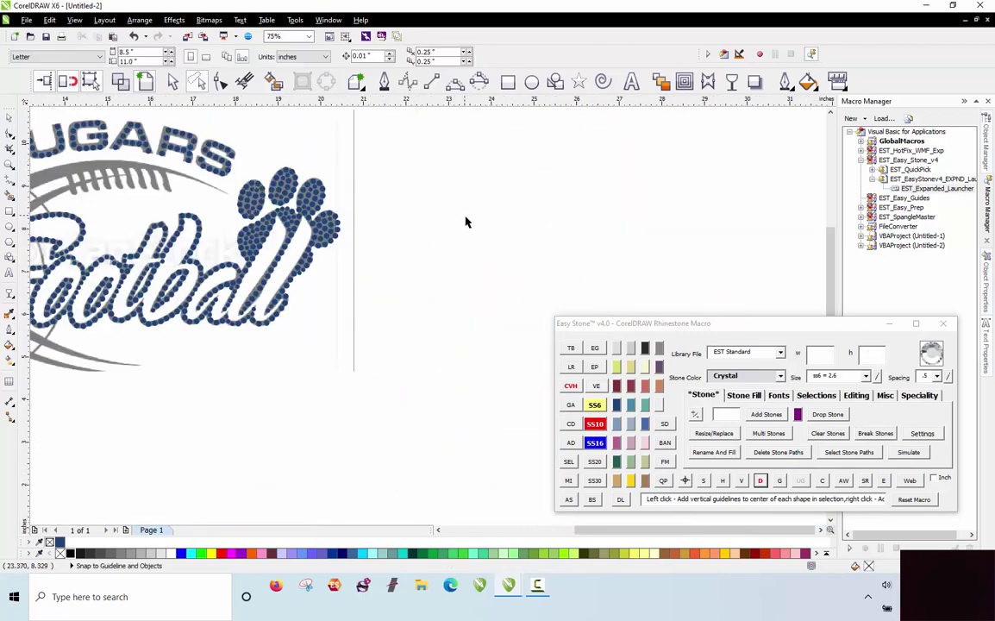
Copy all the rhinestones of the Cougars Football design to the blank area below the artwork.
{"action": "scroll", "coordinate": [404, 179], "scroll_direction": "down", "scroll_amount": 2}
{"action": "left_click", "coordinate": [172, 81]}
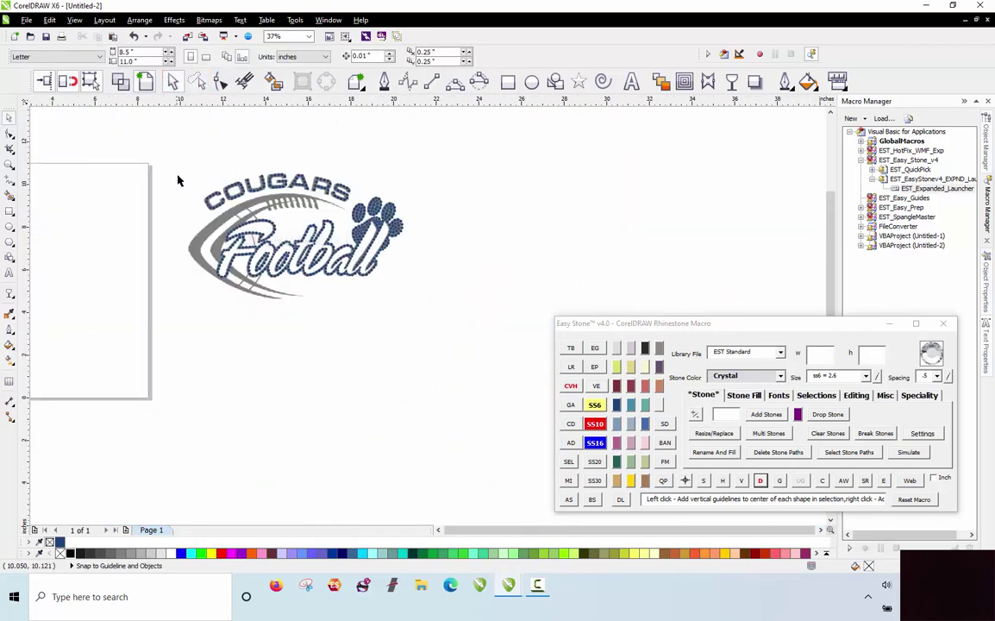
{"action": "left_click_drag", "start_coordinate": [178, 153], "coordinate": [469, 344]}
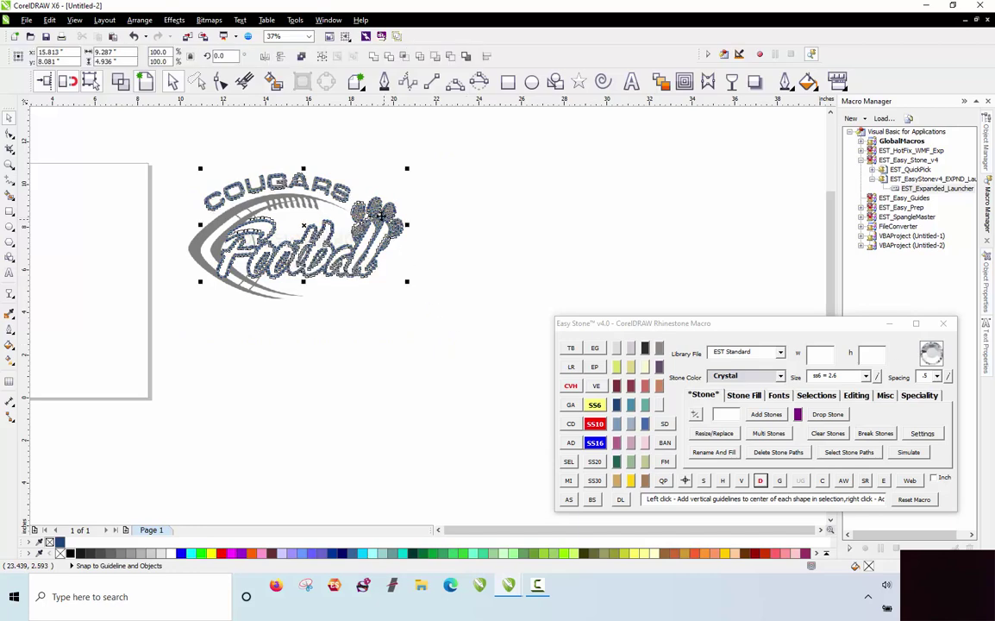
{"action": "left_click_drag", "start_coordinate": [393, 405], "coordinate": [408, 420]}
{"action": "right_click", "coordinate": [409, 420]}
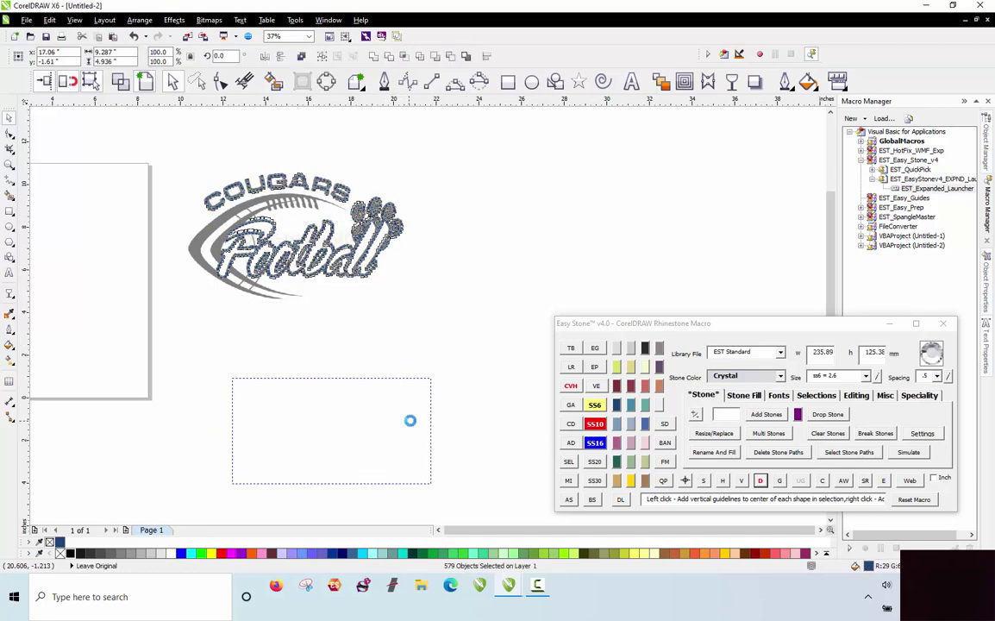
Add a weedbox behind the copied rhinestones and inspect the design on the black background.
{"action": "left_click", "coordinate": [843, 481]}
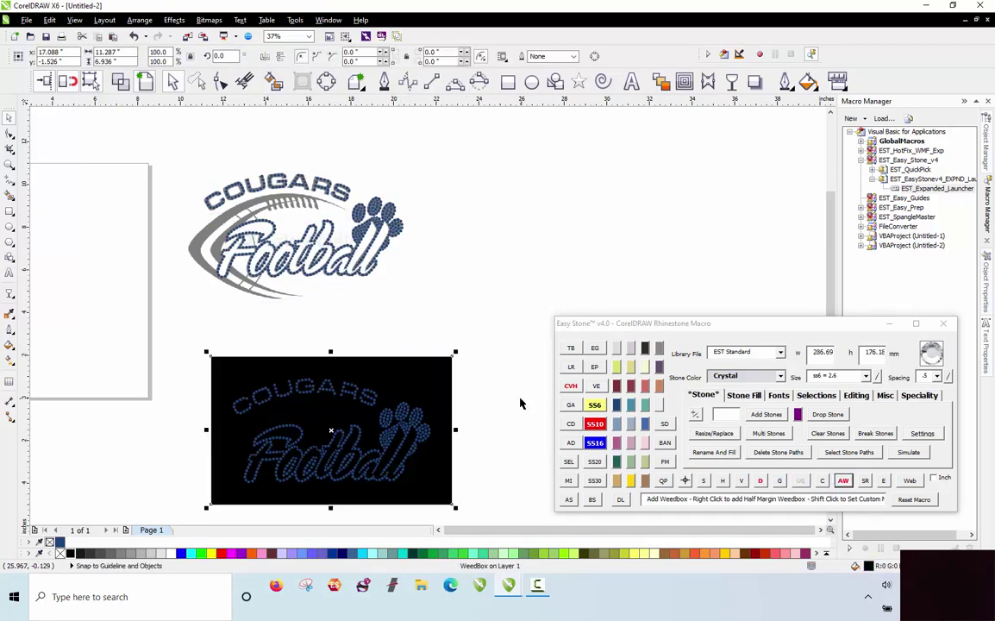
{"action": "scroll", "coordinate": [368, 467], "scroll_direction": "up", "scroll_amount": 1}
{"action": "scroll", "coordinate": [283, 286], "scroll_direction": "down", "scroll_amount": 1}
{"action": "scroll", "coordinate": [311, 319], "scroll_direction": "up", "scroll_amount": 1}
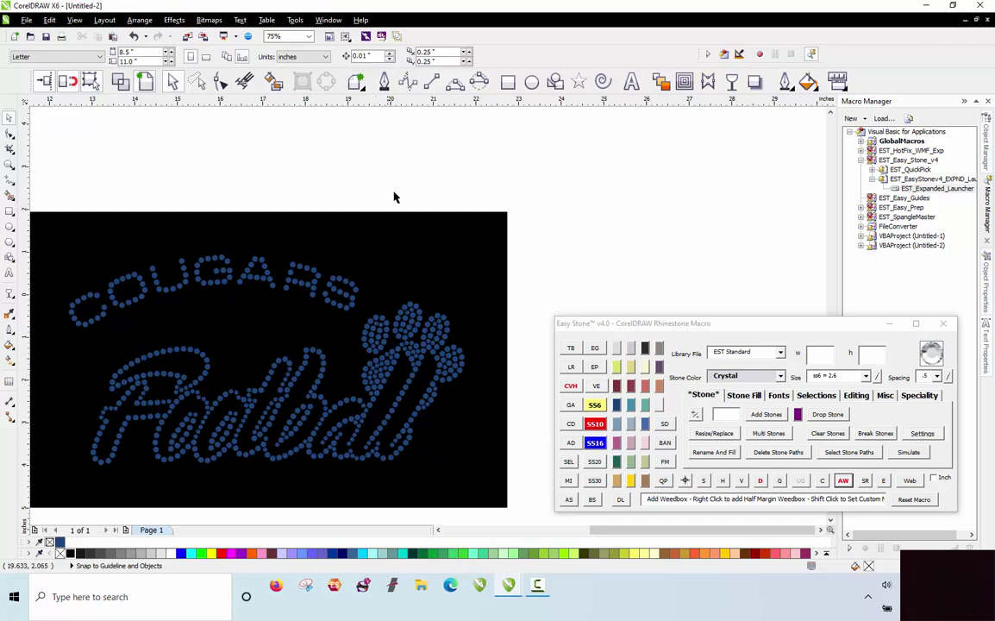
{"action": "scroll", "coordinate": [393, 198], "scroll_direction": "down", "scroll_amount": 1}
Delete the copied rhinestone design together with its black weedbox and return to the original artwork.
{"action": "mouse_move", "coordinate": [467, 183]}
{"action": "left_mouse_down"}
{"action": "mouse_move", "coordinate": [186, 349]}
{"action": "mouse_move", "coordinate": [177, 396]}
{"action": "left_mouse_up"}
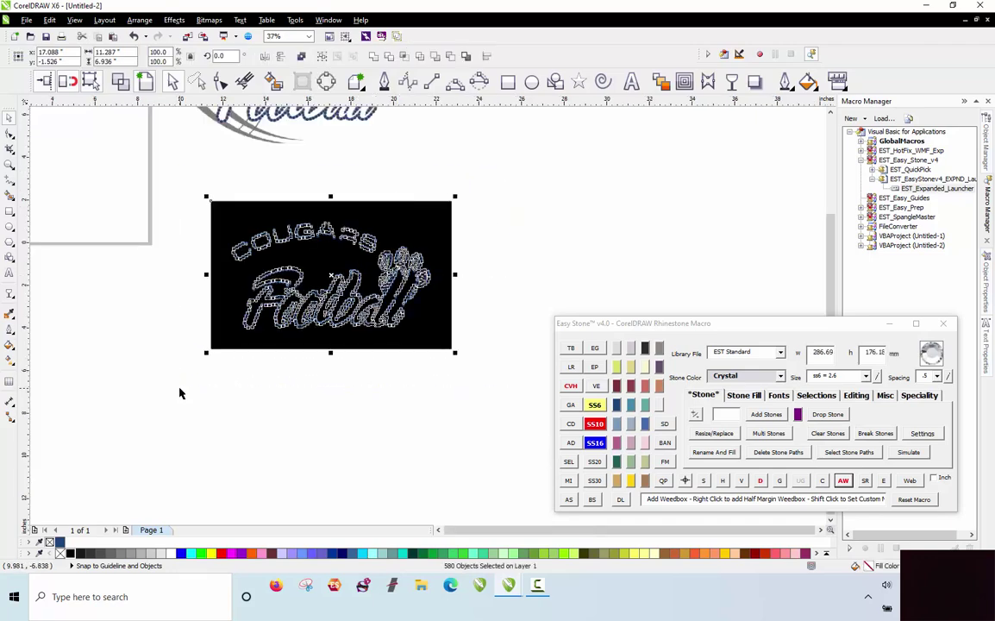
{"action": "key", "text": "Delete"}
{"action": "scroll", "coordinate": [216, 385], "scroll_direction": "down", "scroll_amount": 1}
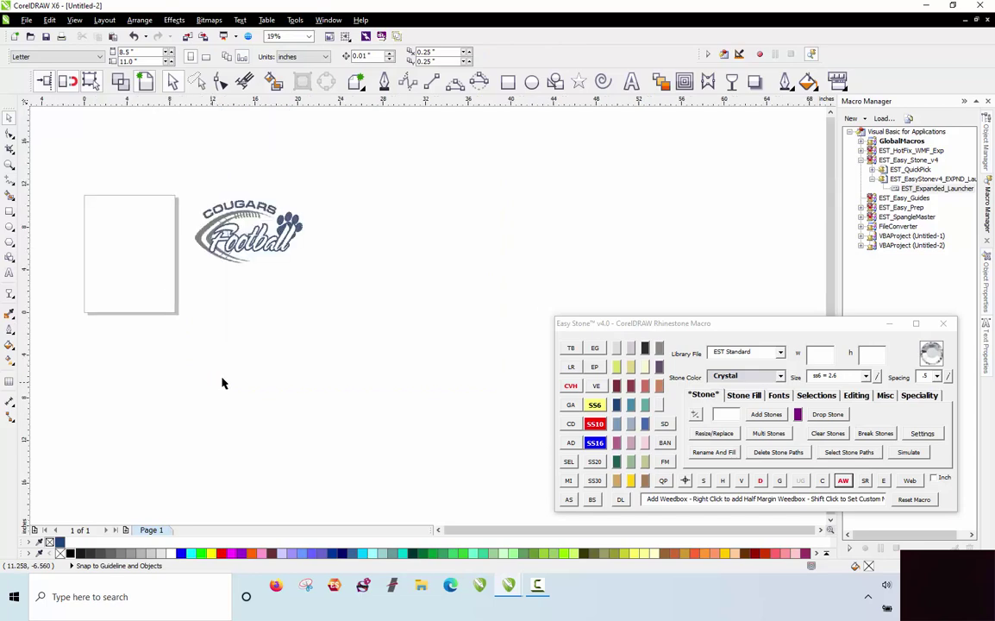
{"action": "scroll", "coordinate": [197, 221], "scroll_direction": "up", "scroll_amount": 2}
{"action": "scroll", "coordinate": [310, 223], "scroll_direction": "up", "scroll_amount": 1}
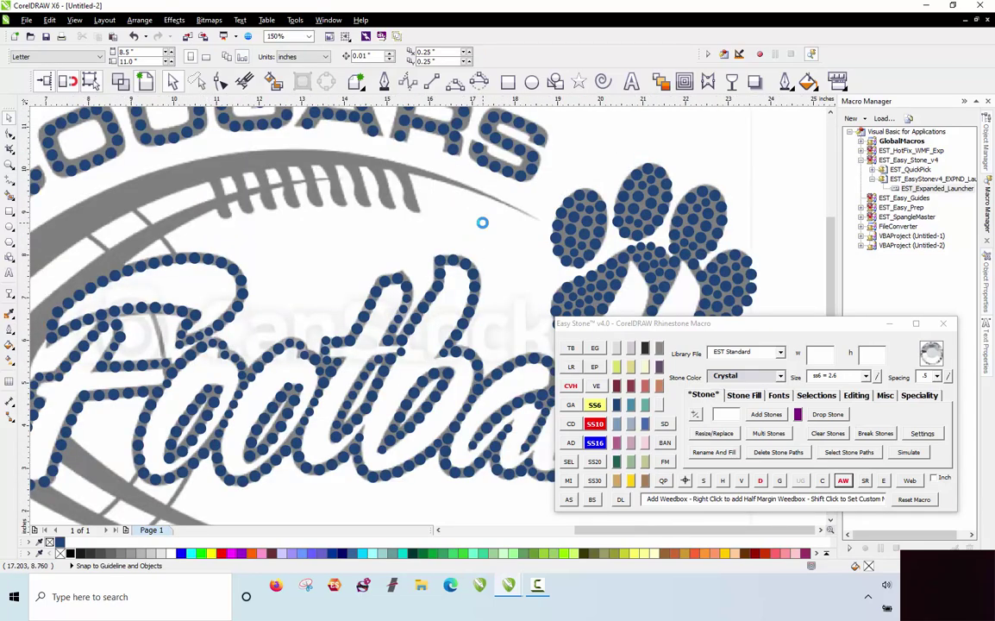
Copy an SS6 stone from the Football lettering to the pointed end of the inner grey band beneath it.
{"action": "scroll", "coordinate": [482, 222], "scroll_direction": "down", "scroll_amount": 1}
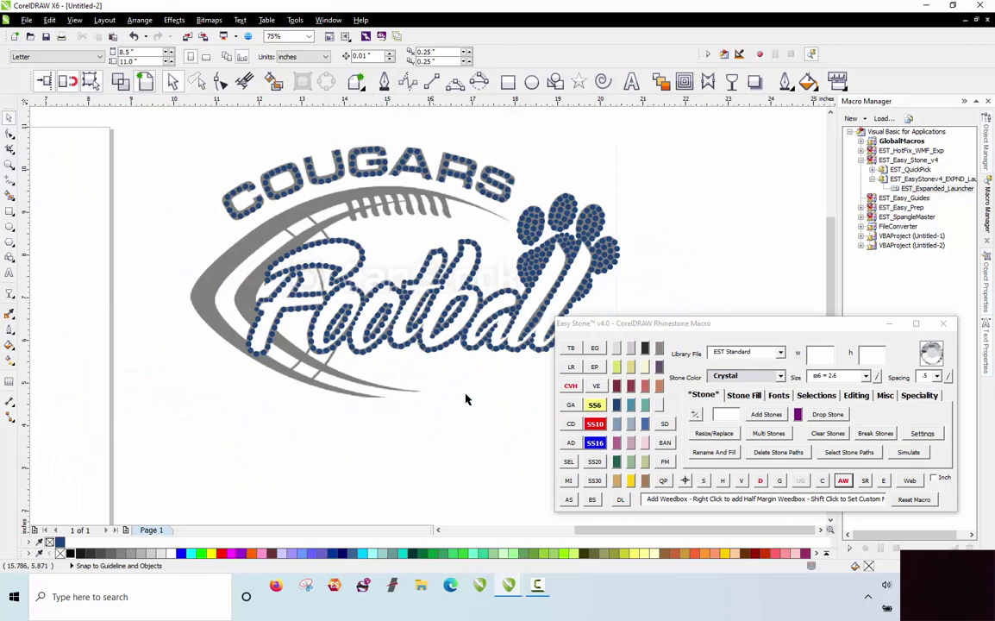
{"action": "scroll", "coordinate": [466, 399], "scroll_direction": "up", "scroll_amount": 5}
{"action": "left_click_drag", "start_coordinate": [534, 228], "coordinate": [293, 457]}
{"action": "left_click", "coordinate": [406, 377]}
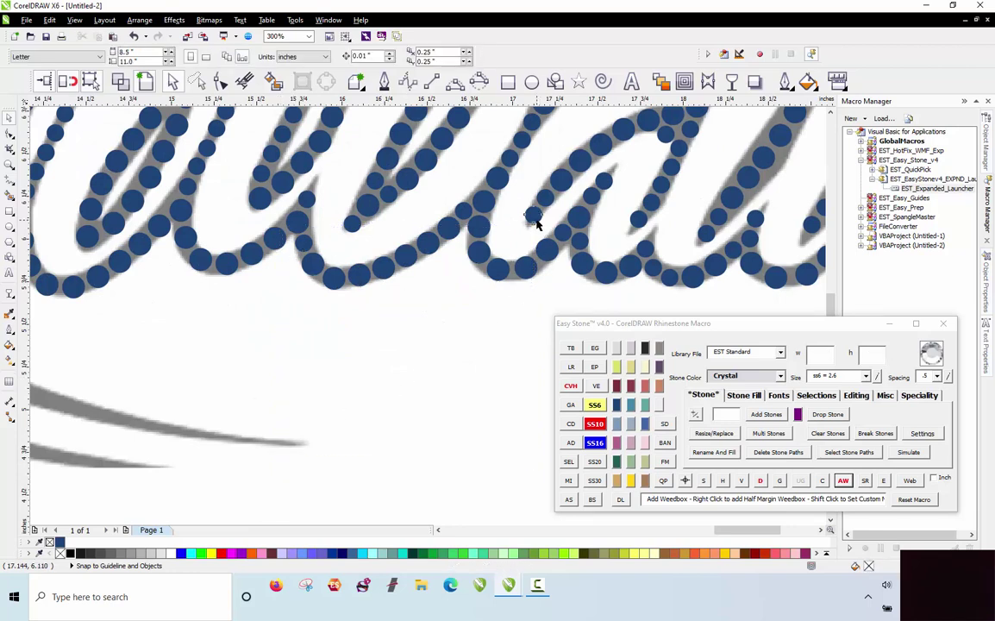
{"action": "left_click_drag", "start_coordinate": [536, 223], "coordinate": [296, 446]}
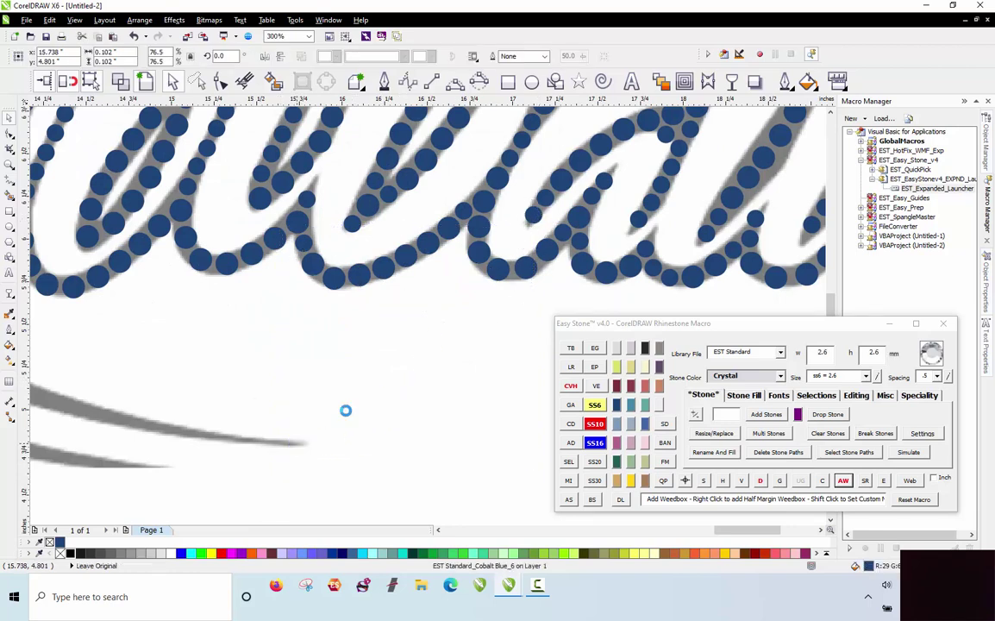
Copy the SS6 stone farther up the inner lower band, where the grey stroke starts to widen.
{"action": "scroll", "coordinate": [346, 411], "scroll_direction": "down", "scroll_amount": 1}
{"action": "scroll", "coordinate": [355, 388], "scroll_direction": "up", "scroll_amount": 1}
{"action": "left_click_drag", "start_coordinate": [399, 424], "coordinate": [175, 396]}
{"action": "scroll", "coordinate": [174, 393], "scroll_direction": "up", "scroll_amount": 1}
{"action": "scroll", "coordinate": [176, 395], "scroll_direction": "up", "scroll_amount": 1}
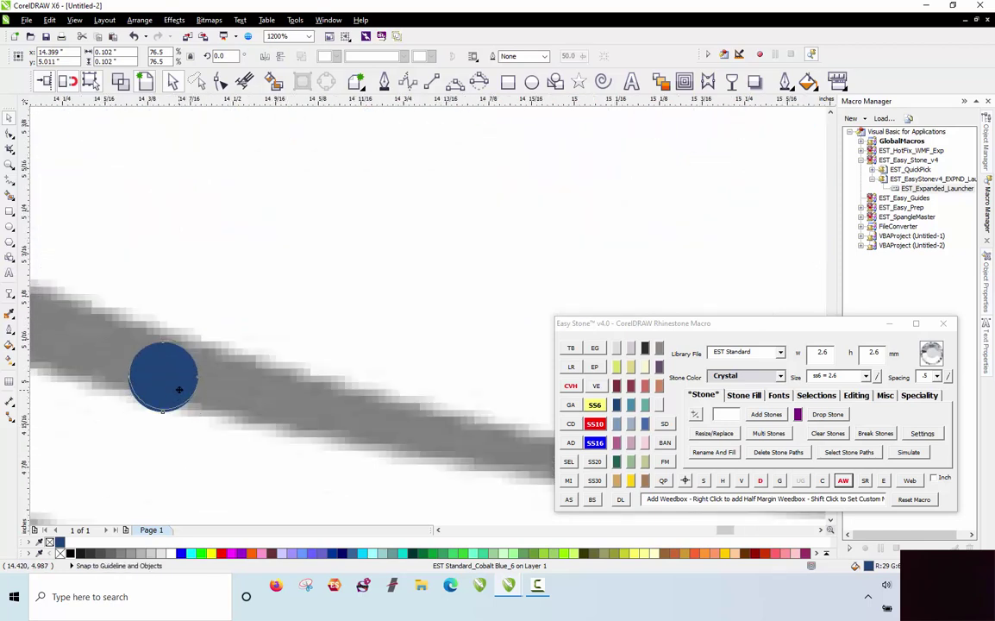
{"action": "scroll", "coordinate": [176, 336], "scroll_direction": "down", "scroll_amount": 1}
{"action": "scroll", "coordinate": [176, 342], "scroll_direction": "down", "scroll_amount": 1}
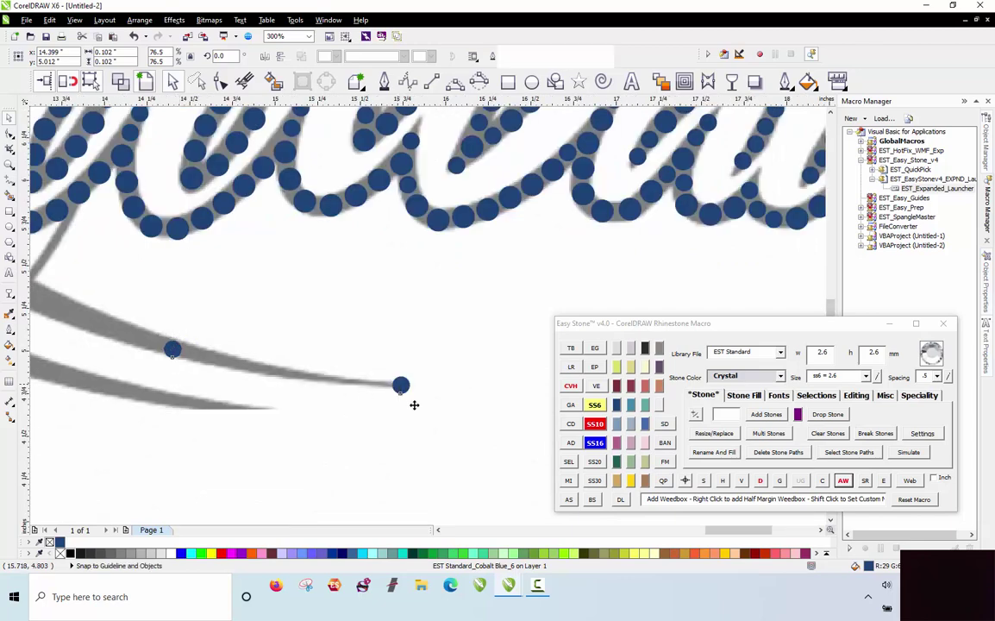
Add SS6 stones between the two placed stones and bend their path to follow the grey band.
{"action": "left_click", "coordinate": [393, 384]}
{"action": "left_click", "coordinate": [568, 500]}
{"action": "scroll", "coordinate": [301, 363], "scroll_direction": "up", "scroll_amount": 2}
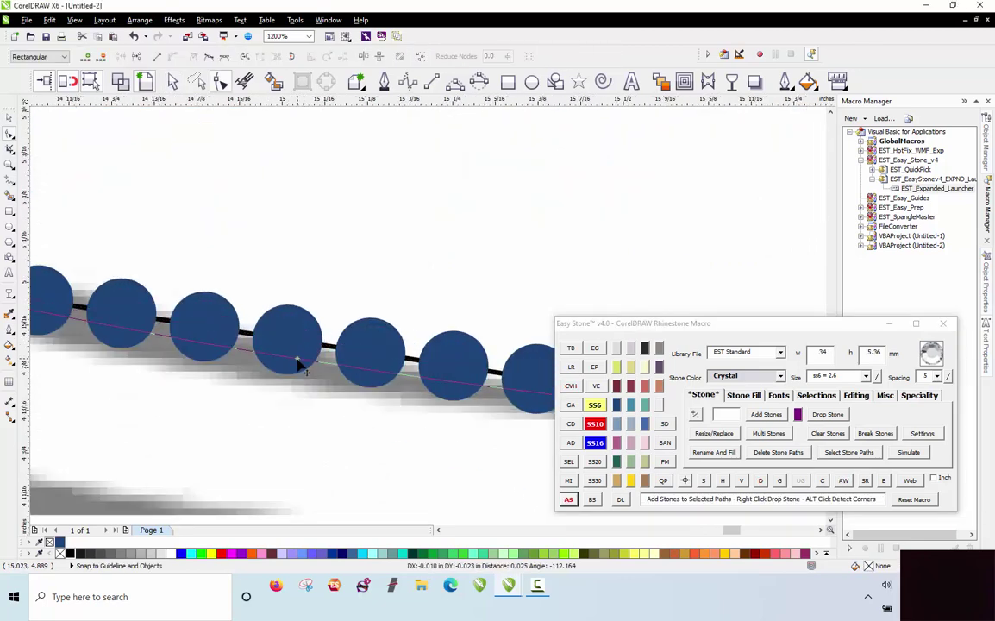
{"action": "scroll", "coordinate": [305, 361], "scroll_direction": "down", "scroll_amount": 2}
{"action": "left_click", "coordinate": [333, 295]}
{"action": "scroll", "coordinate": [293, 363], "scroll_direction": "up", "scroll_amount": 1}
{"action": "left_click", "coordinate": [295, 359]}
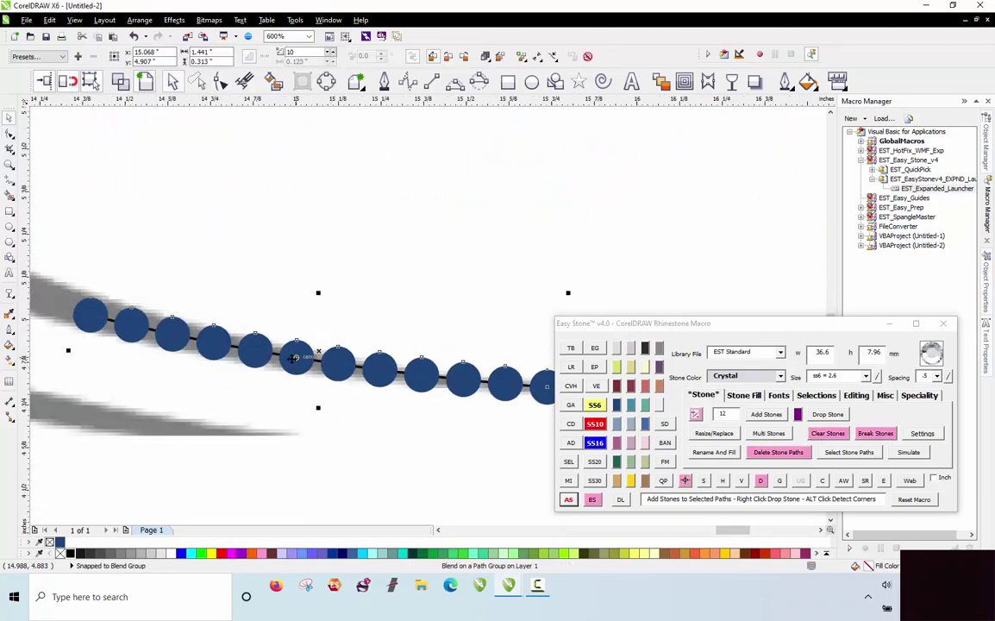
Undo the deletion of the new SS6 row and remove only its stone path.
{"action": "key", "text": "Delete"}
{"action": "scroll", "coordinate": [403, 370], "scroll_direction": "down", "scroll_amount": 1}
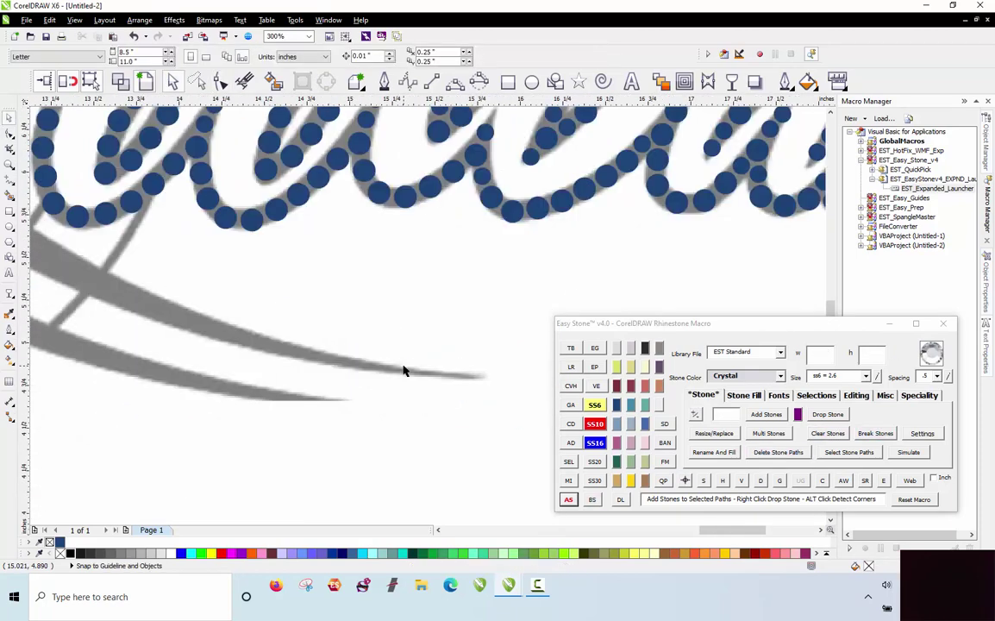
{"action": "key", "text": "ctrl+z"}
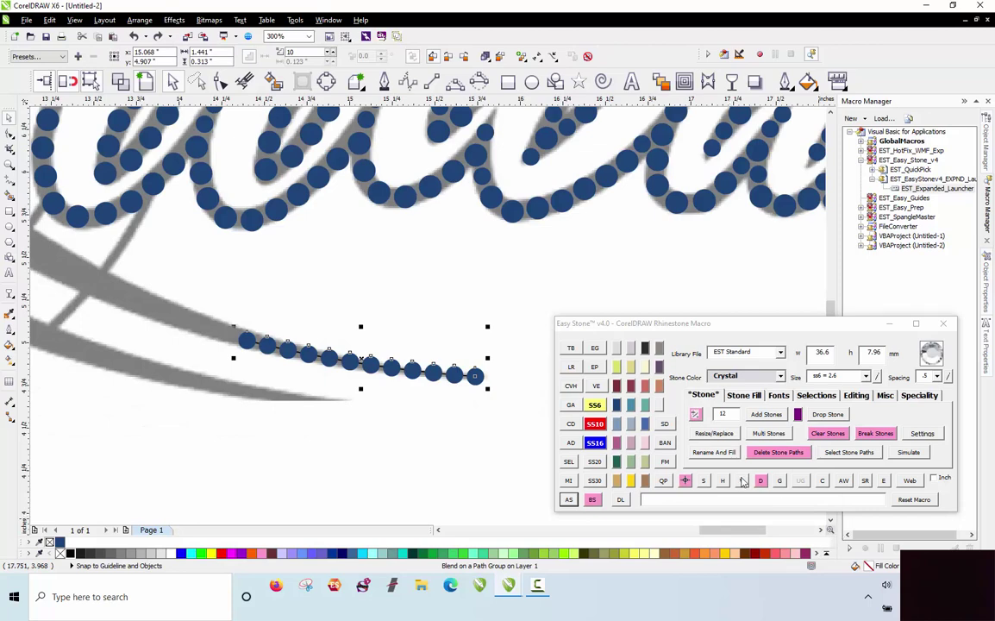
{"action": "left_click", "coordinate": [482, 462]}
{"action": "scroll", "coordinate": [467, 445], "scroll_direction": "down", "scroll_amount": 1}
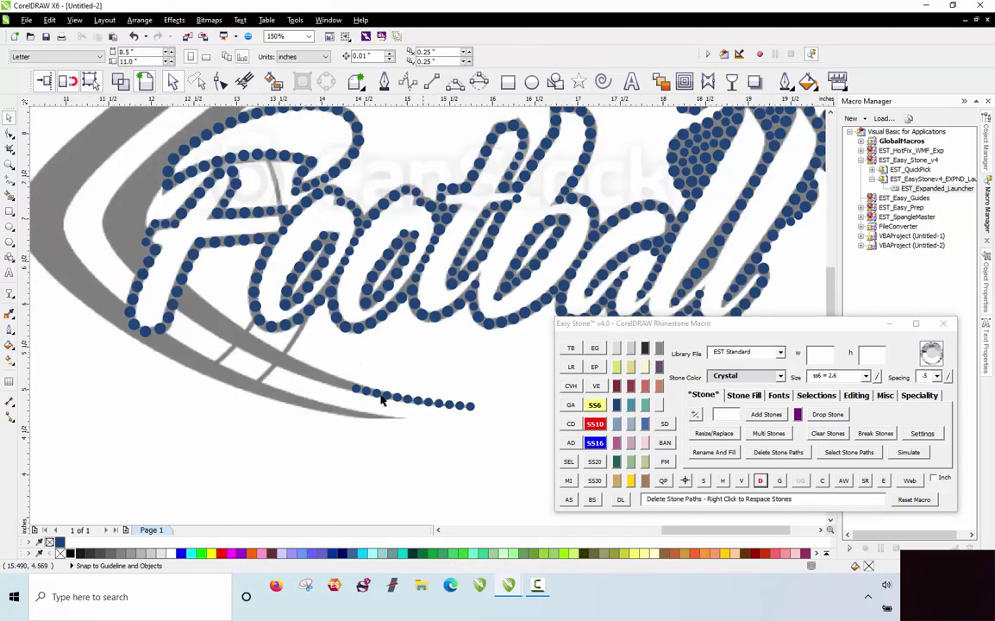
Copy an SS10 stone onto the band directly beside the upper end of the SS6 row.
{"action": "scroll", "coordinate": [382, 398], "scroll_direction": "up", "scroll_amount": 2}
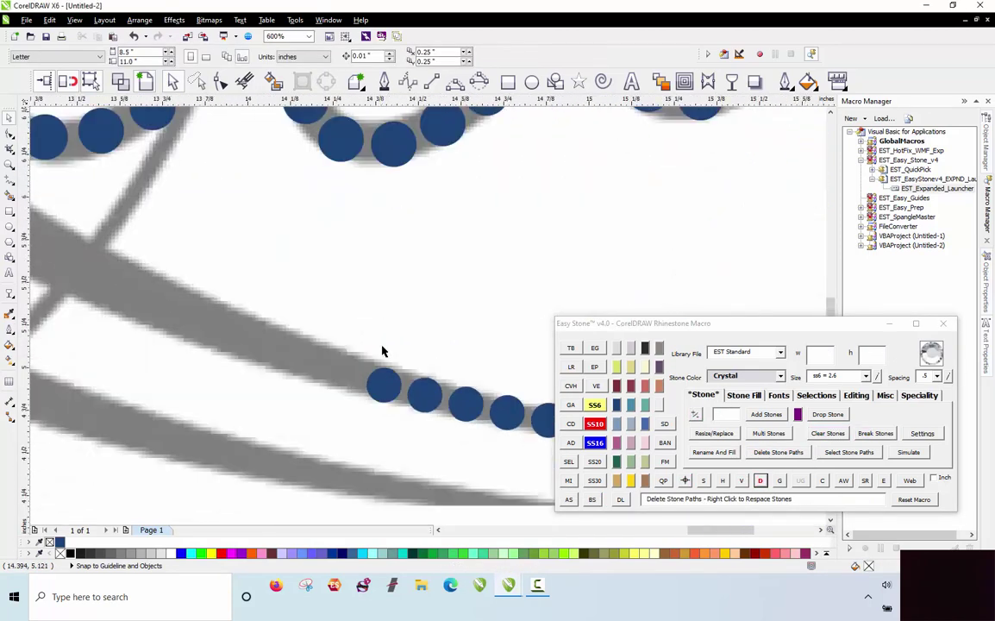
{"action": "scroll", "coordinate": [382, 351], "scroll_direction": "down", "scroll_amount": 1}
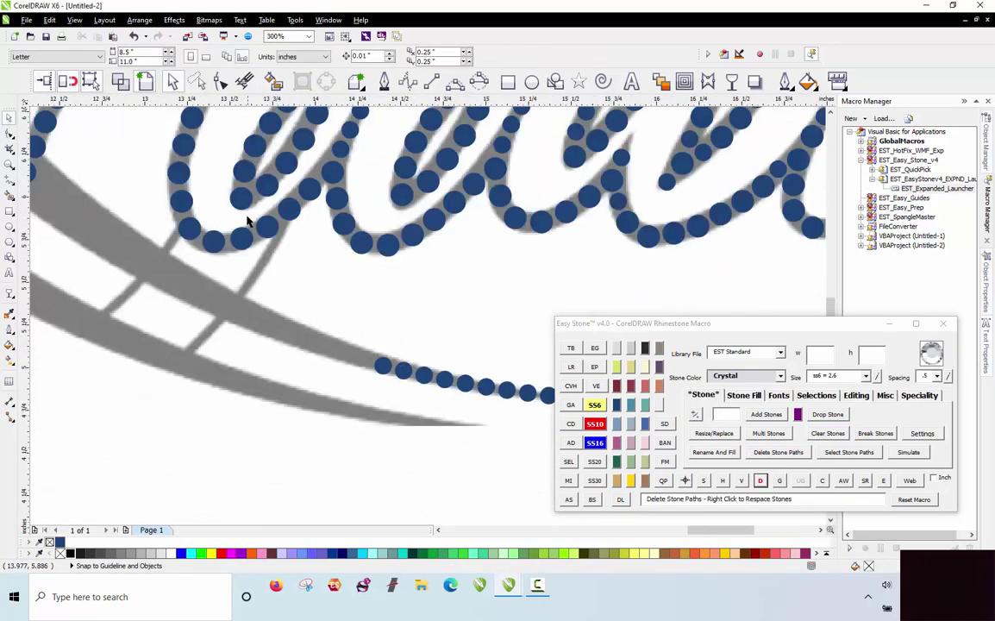
{"action": "left_click", "coordinate": [356, 360]}
{"action": "scroll", "coordinate": [356, 359], "scroll_direction": "up", "scroll_amount": 2}
{"action": "left_click_drag", "start_coordinate": [380, 394], "coordinate": [391, 380]}
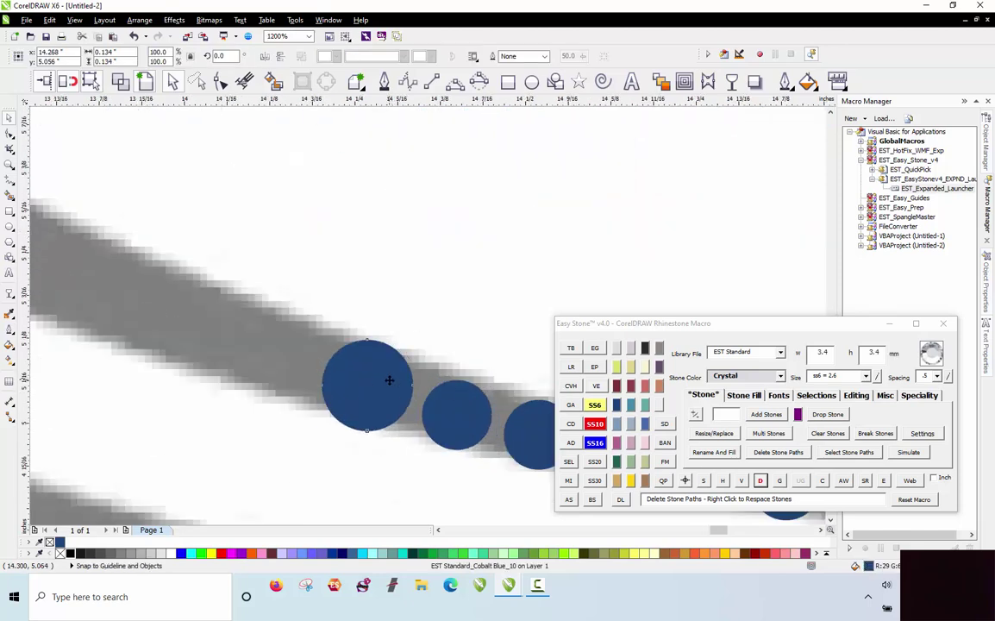
{"action": "left_click", "coordinate": [392, 382]}
{"action": "scroll", "coordinate": [404, 386], "scroll_direction": "down", "scroll_amount": 2}
{"action": "key", "text": "Delete"}
{"action": "scroll", "coordinate": [389, 401], "scroll_direction": "down", "scroll_amount": 2}
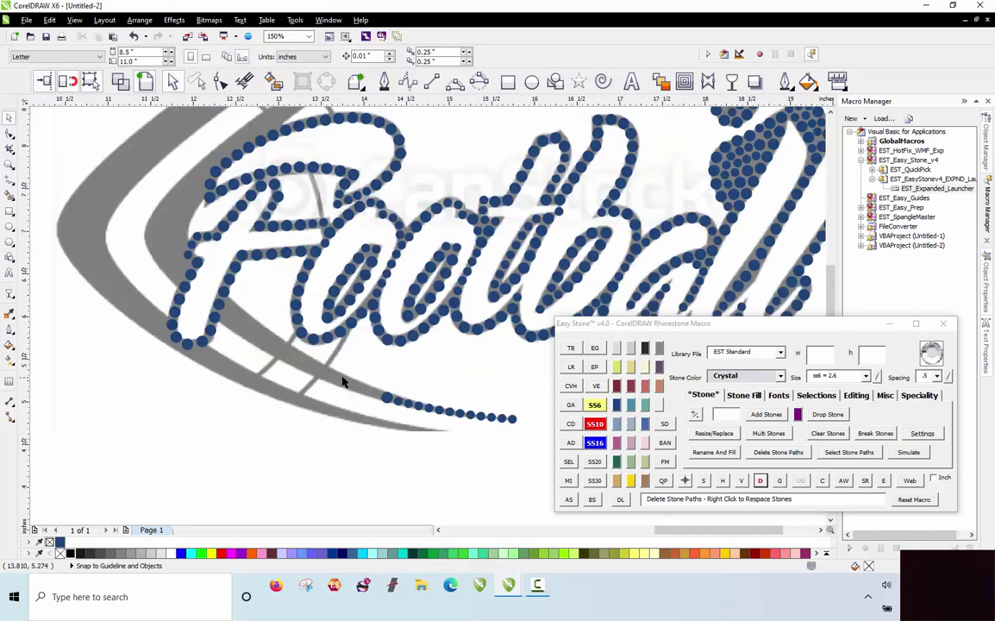
Copy the SS10 stone to the band's upper end, on its lower edge beside the F's stem.
{"action": "scroll", "coordinate": [343, 388], "scroll_direction": "up", "scroll_amount": 2}
{"action": "left_click", "coordinate": [424, 420]}
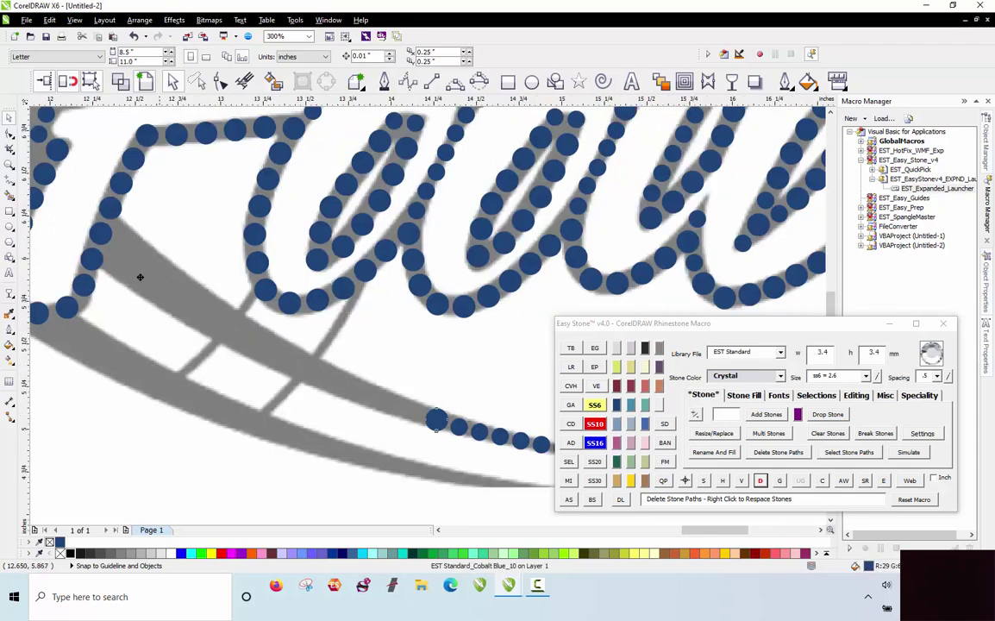
{"action": "scroll", "coordinate": [146, 289], "scroll_direction": "up", "scroll_amount": 2}
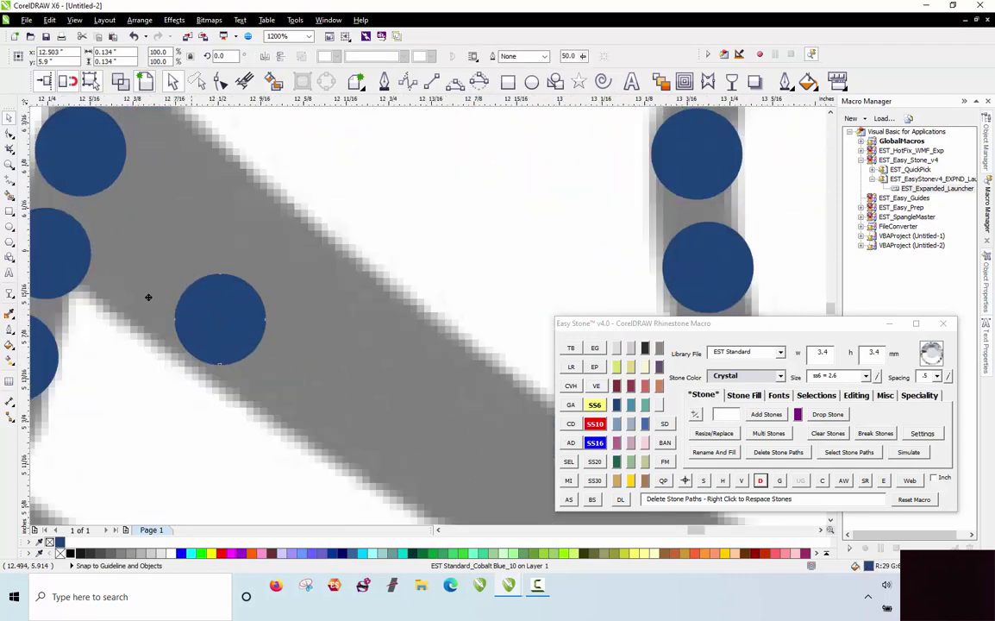
{"action": "left_click_drag", "start_coordinate": [148, 298], "coordinate": [138, 269]}
{"action": "scroll", "coordinate": [138, 269], "scroll_direction": "down", "scroll_amount": 2}
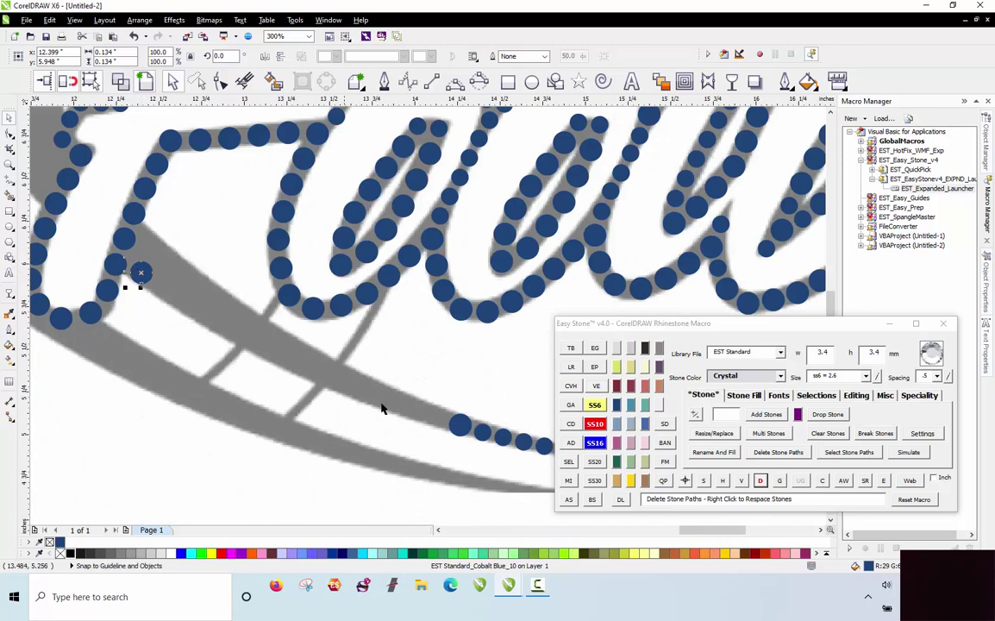
Fill between the two SS10 stones along the band's curved lower edge and delete the stone path.
{"action": "left_click", "coordinate": [457, 423], "text": "shift"}
{"action": "left_click", "coordinate": [568, 500]}
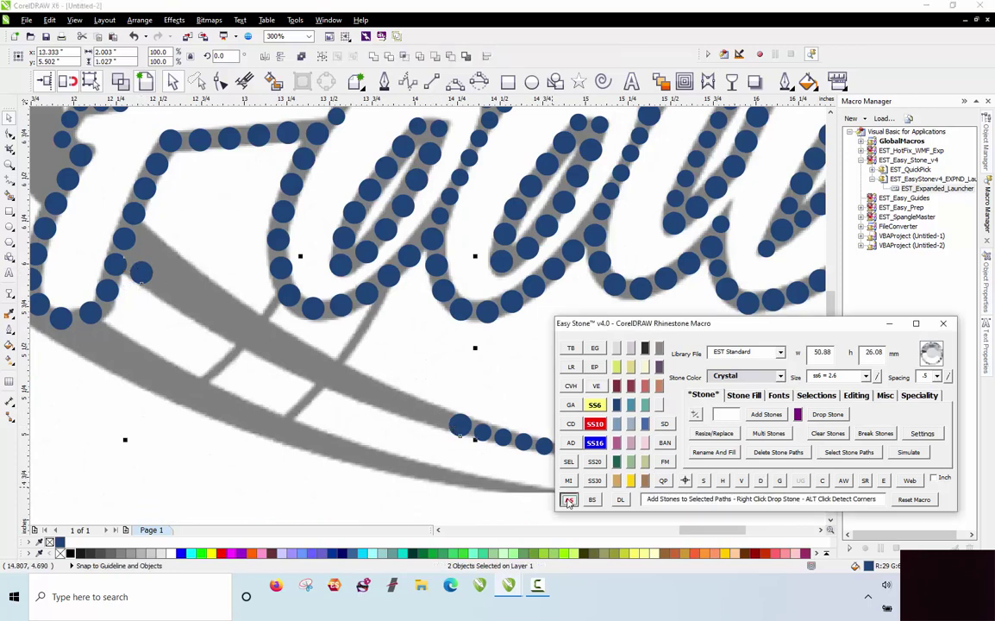
{"action": "left_click_drag", "start_coordinate": [296, 347], "coordinate": [284, 364]}
{"action": "key", "text": "space"}
{"action": "left_click", "coordinate": [270, 379]}
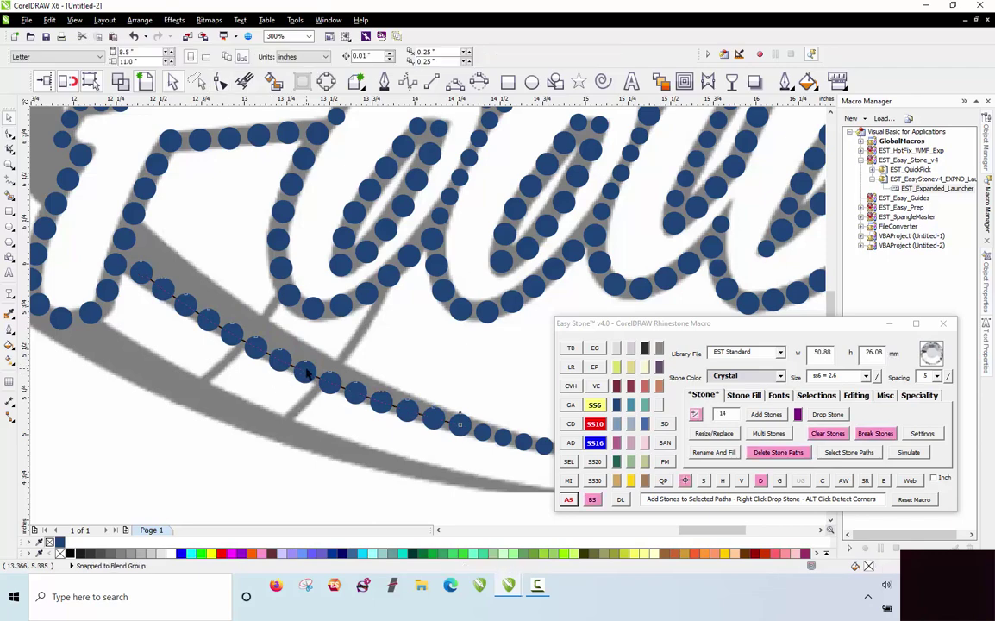
{"action": "left_click", "coordinate": [426, 359]}
Copy an SS10 stone above the start of the new row, against the band's upper edge by the F.
{"action": "scroll", "coordinate": [425, 358], "scroll_direction": "down", "scroll_amount": 3}
{"action": "scroll", "coordinate": [275, 291], "scroll_direction": "up", "scroll_amount": 3}
{"action": "scroll", "coordinate": [275, 292], "scroll_direction": "up", "scroll_amount": 4}
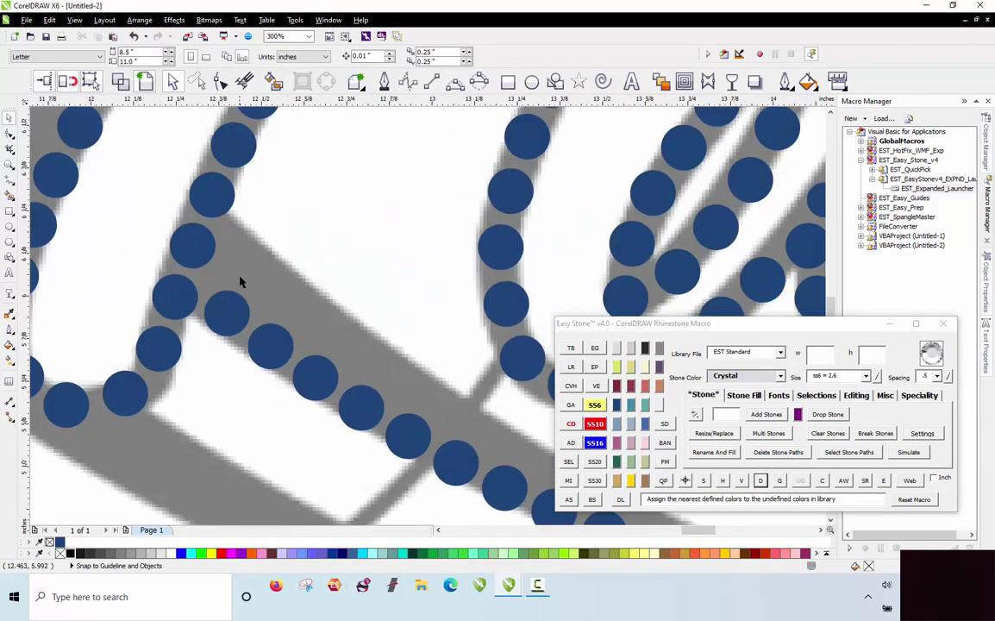
{"action": "left_click_drag", "start_coordinate": [265, 258], "coordinate": [263, 270]}
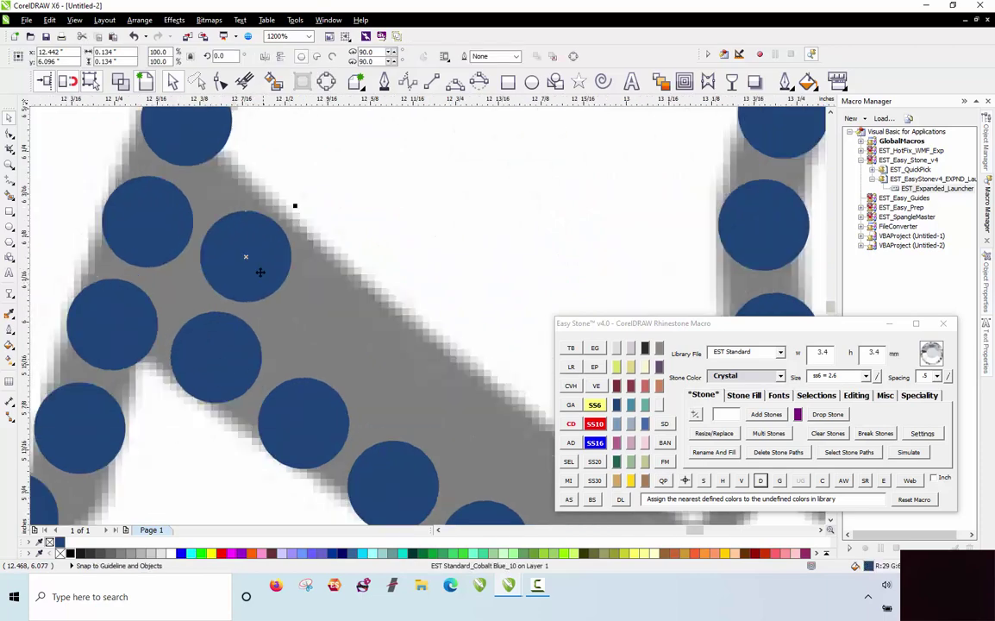
{"action": "scroll", "coordinate": [259, 277], "scroll_direction": "down", "scroll_amount": 4}
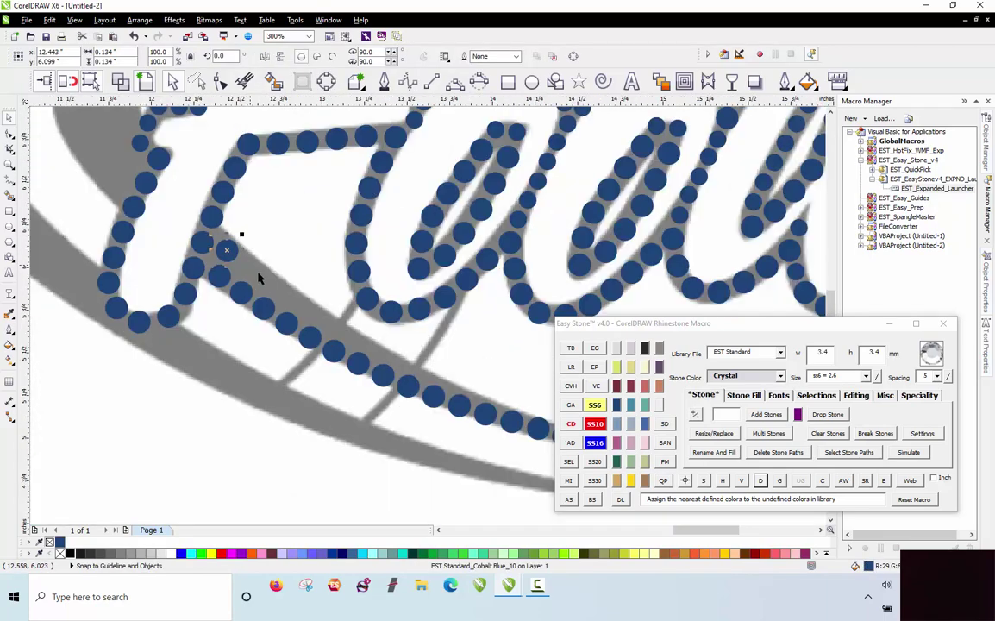
Copy an SS6 stone to the band's upper edge just before the right-hand cross stripe.
{"action": "scroll", "coordinate": [285, 364], "scroll_direction": "down", "scroll_amount": 1}
{"action": "scroll", "coordinate": [262, 300], "scroll_direction": "up", "scroll_amount": 3}
{"action": "scroll", "coordinate": [402, 406], "scroll_direction": "down", "scroll_amount": 1}
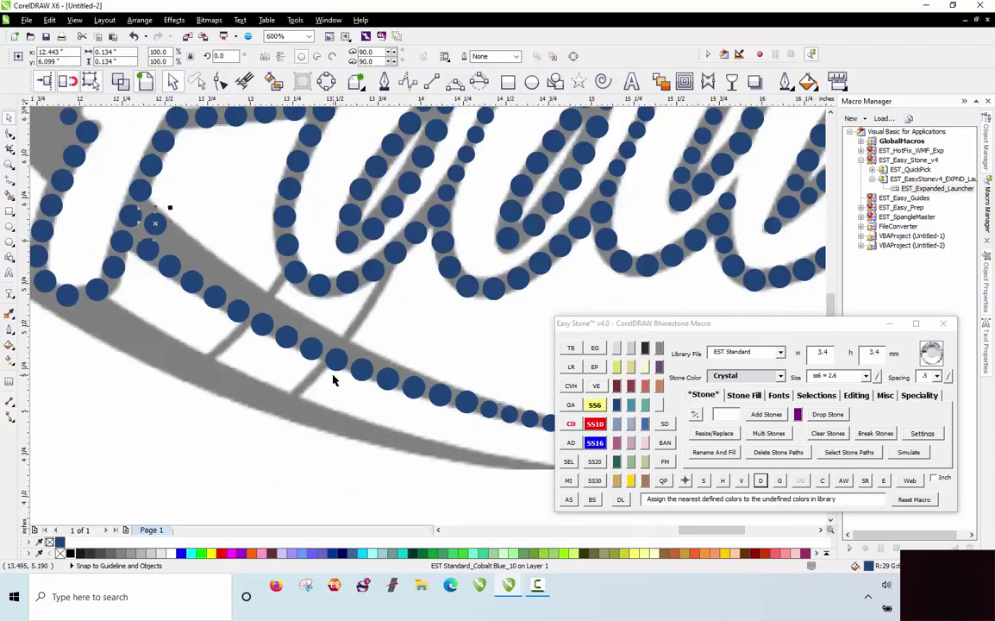
{"action": "scroll", "coordinate": [446, 424], "scroll_direction": "up", "scroll_amount": 2}
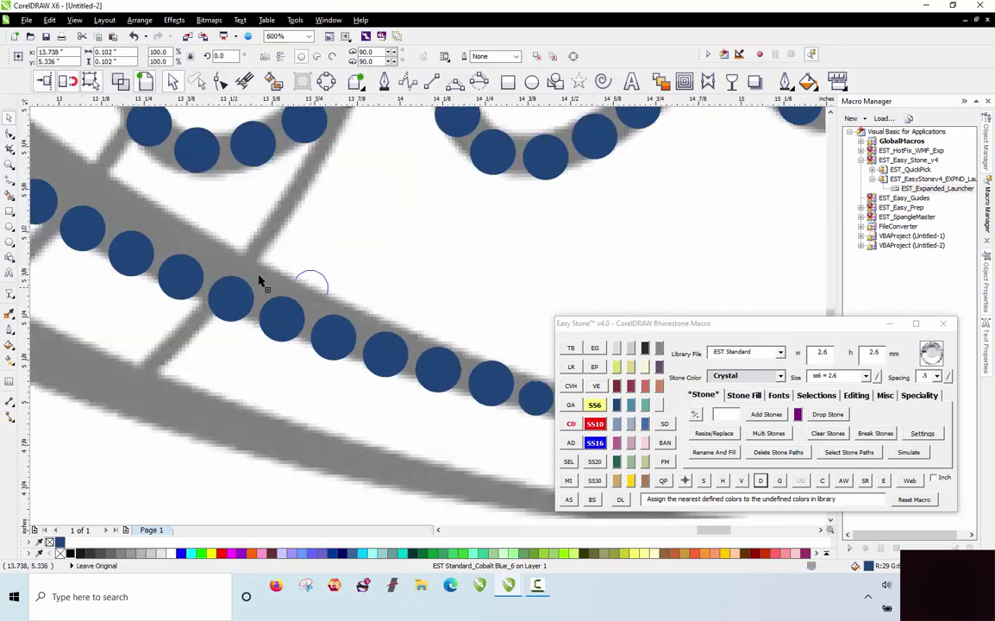
{"action": "left_click", "coordinate": [204, 249]}
{"action": "scroll", "coordinate": [183, 274], "scroll_direction": "up", "scroll_amount": 2}
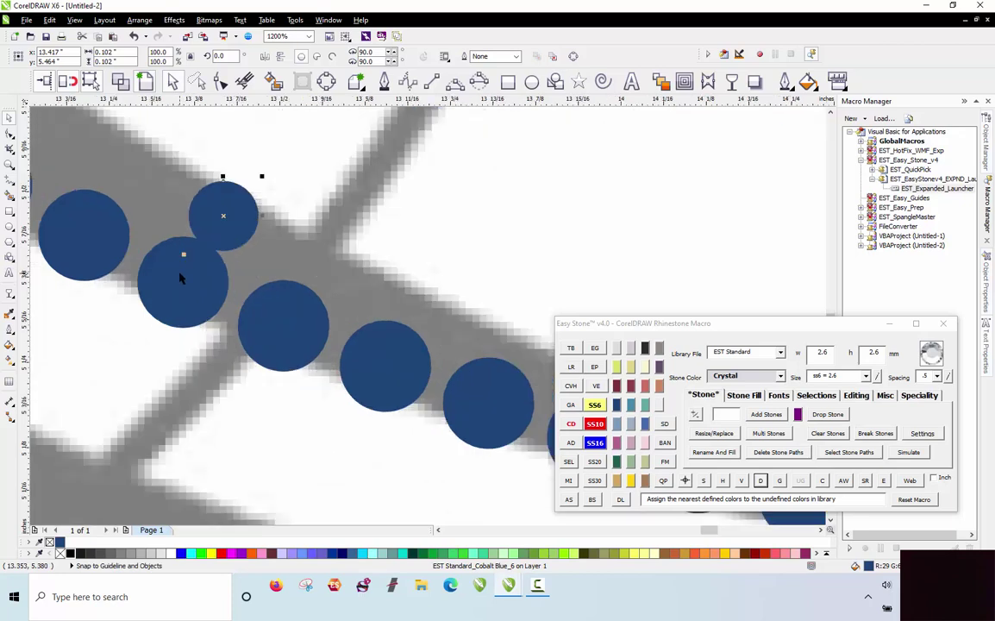
Resize the SS10 stone below the new stone to SS6 and shift both stones to fit without overlapping.
{"action": "left_click", "coordinate": [181, 277]}
{"action": "scroll", "coordinate": [181, 277], "scroll_direction": "up", "scroll_amount": 2}
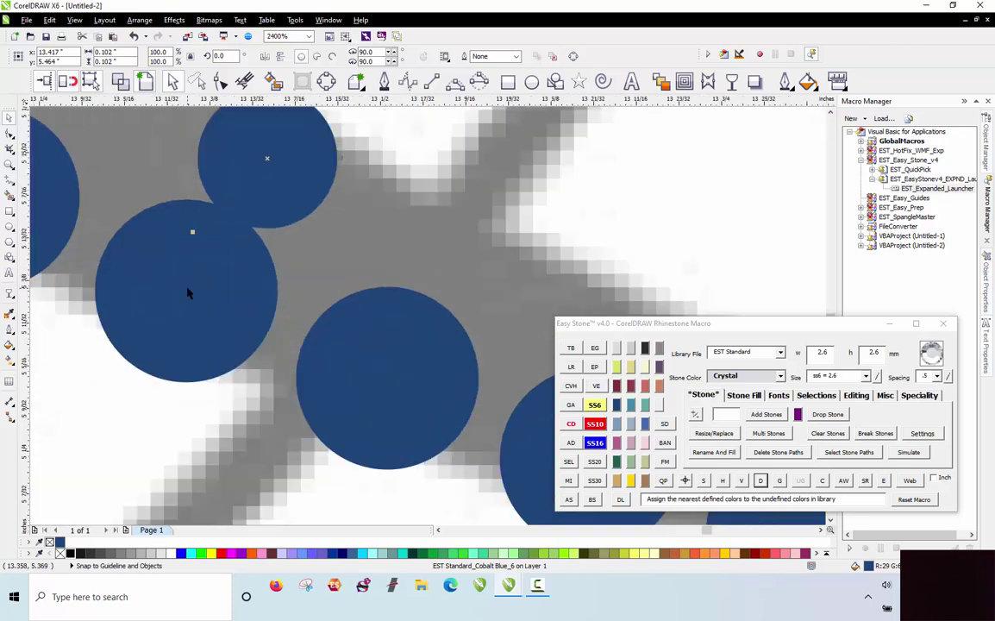
{"action": "left_click", "coordinate": [569, 405]}
{"action": "left_click_drag", "start_coordinate": [228, 318], "coordinate": [229, 320]}
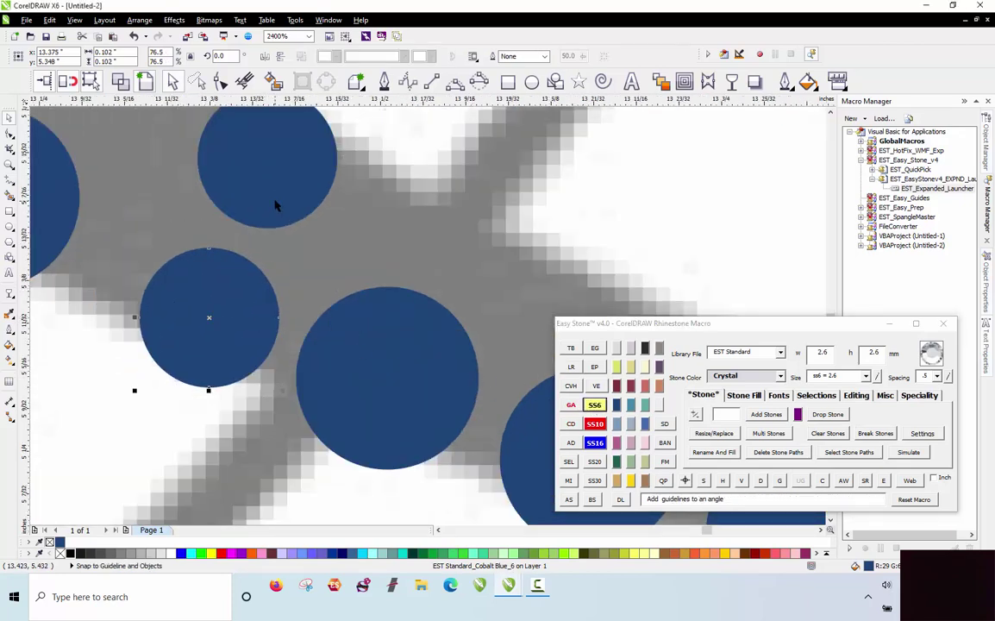
{"action": "left_click_drag", "start_coordinate": [275, 201], "coordinate": [310, 235]}
{"action": "left_click", "coordinate": [233, 308]}
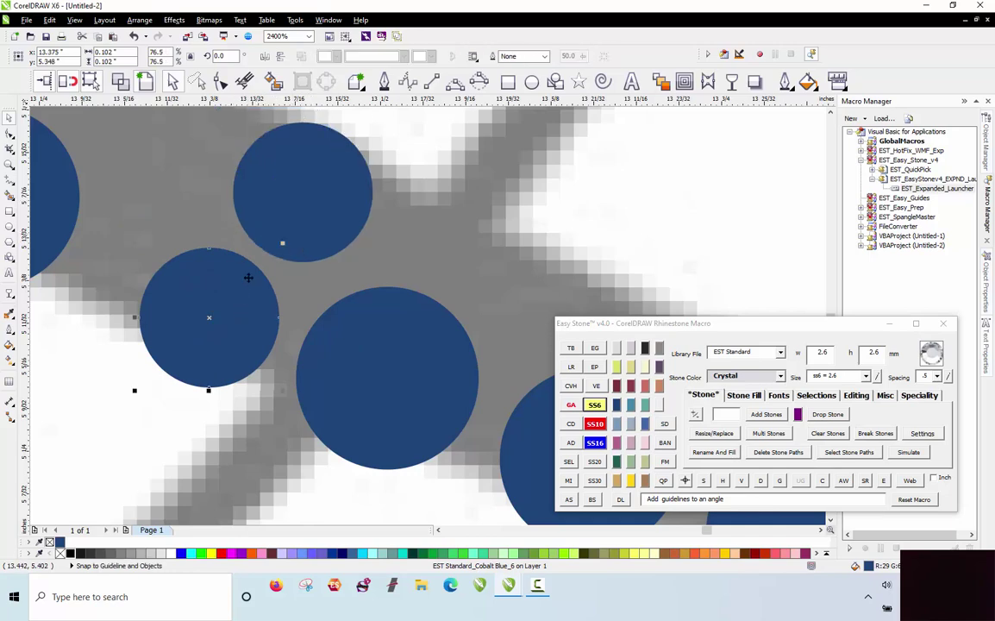
{"action": "left_click_drag", "start_coordinate": [245, 287], "coordinate": [242, 293]}
{"action": "left_click_drag", "start_coordinate": [302, 228], "coordinate": [306, 234]}
Resize the next SS10 stone up the lower row to SS6 and move it beside the neighbouring SS6 stone.
{"action": "scroll", "coordinate": [355, 334], "scroll_direction": "down", "scroll_amount": 1}
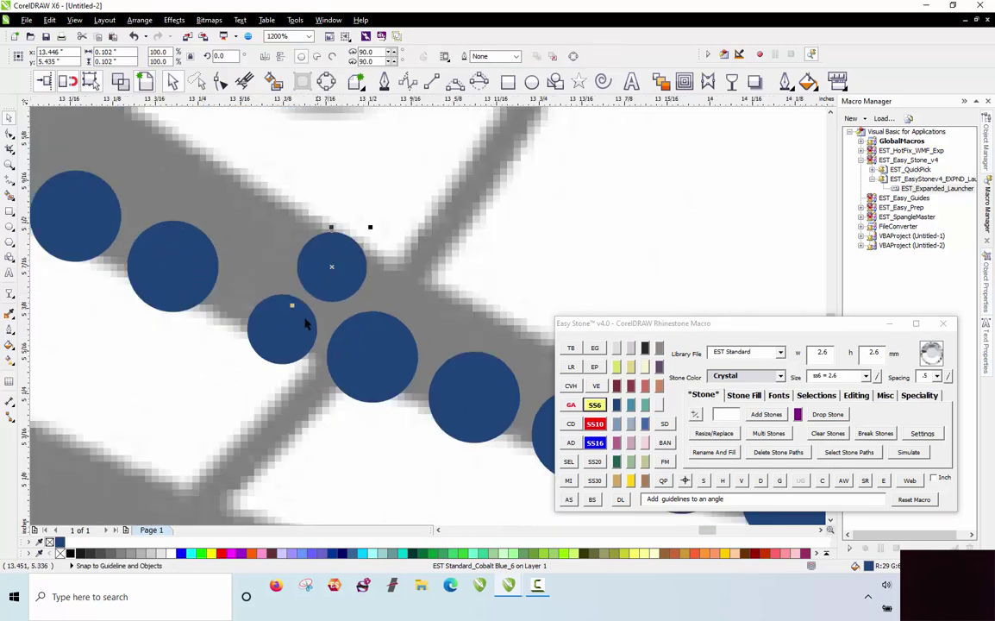
{"action": "scroll", "coordinate": [304, 326], "scroll_direction": "down", "scroll_amount": 1}
{"action": "scroll", "coordinate": [249, 305], "scroll_direction": "up", "scroll_amount": 1}
{"action": "left_click", "coordinate": [250, 305]}
{"action": "left_click", "coordinate": [573, 405]}
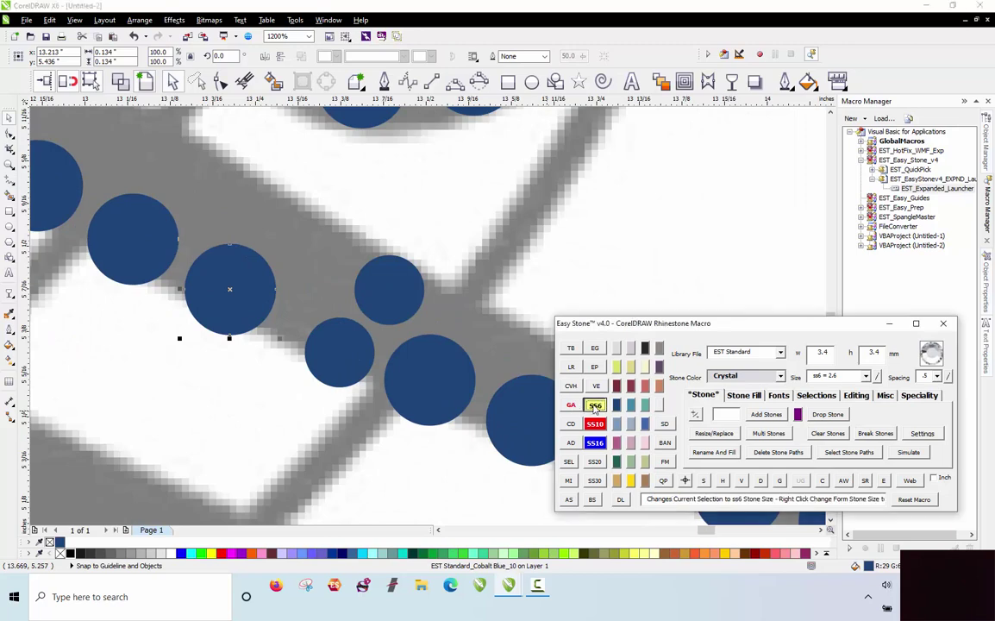
{"action": "left_click_drag", "start_coordinate": [246, 291], "coordinate": [280, 313]}
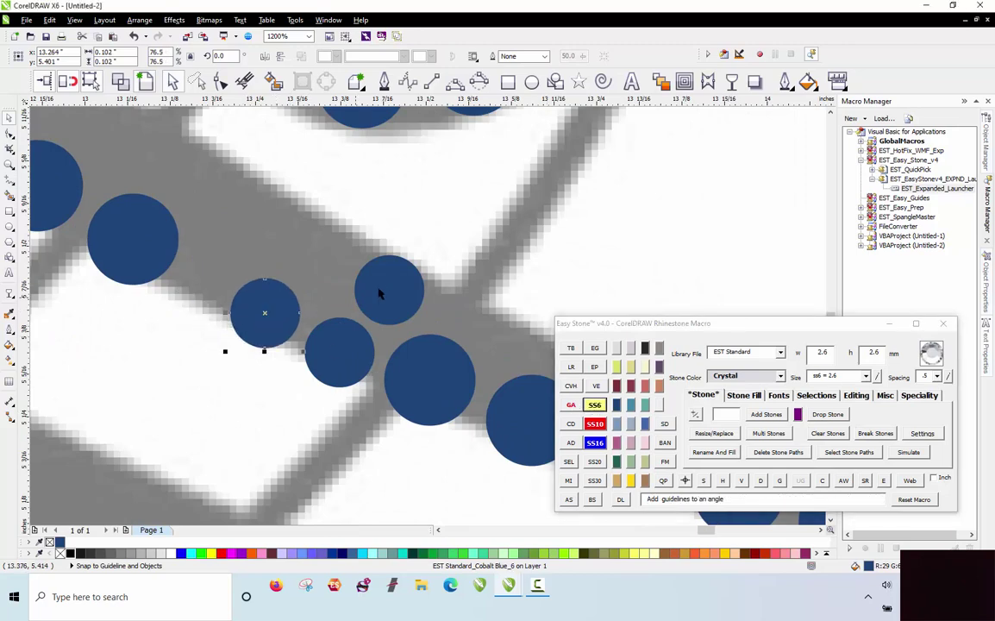
Copy the upper-edge SS6 stone one place farther up the band, above the lower row's SS6 stones.
{"action": "left_click_drag", "start_coordinate": [385, 281], "coordinate": [309, 242]}
{"action": "right_click", "coordinate": [309, 242]}
{"action": "scroll", "coordinate": [300, 258], "scroll_direction": "down", "scroll_amount": 1}
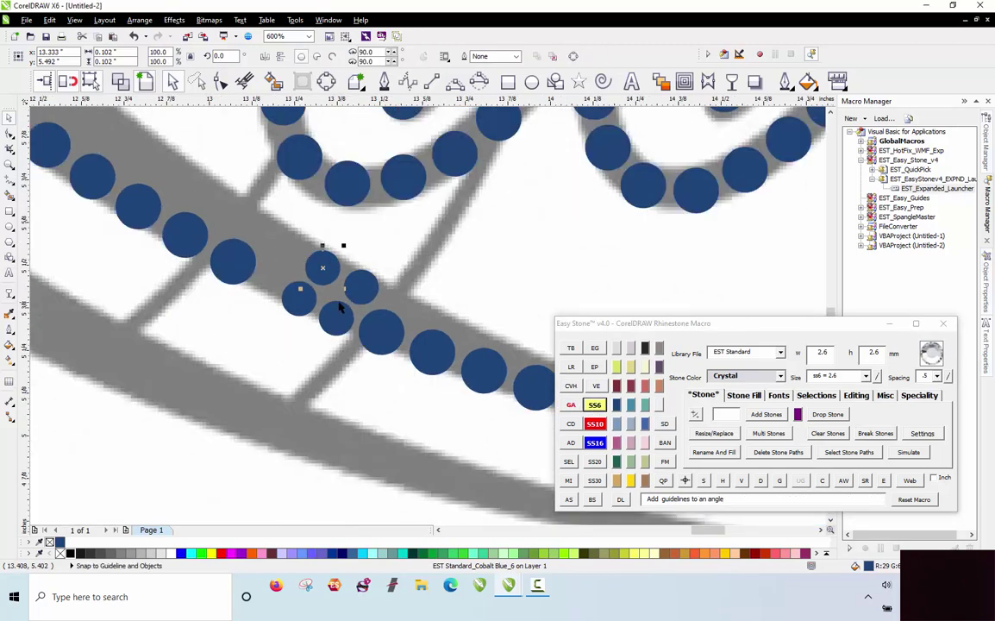
{"action": "scroll", "coordinate": [300, 289], "scroll_direction": "down", "scroll_amount": 1}
{"action": "scroll", "coordinate": [324, 285], "scroll_direction": "up", "scroll_amount": 2}
{"action": "scroll", "coordinate": [317, 307], "scroll_direction": "down", "scroll_amount": 2}
{"action": "scroll", "coordinate": [285, 355], "scroll_direction": "up", "scroll_amount": 1}
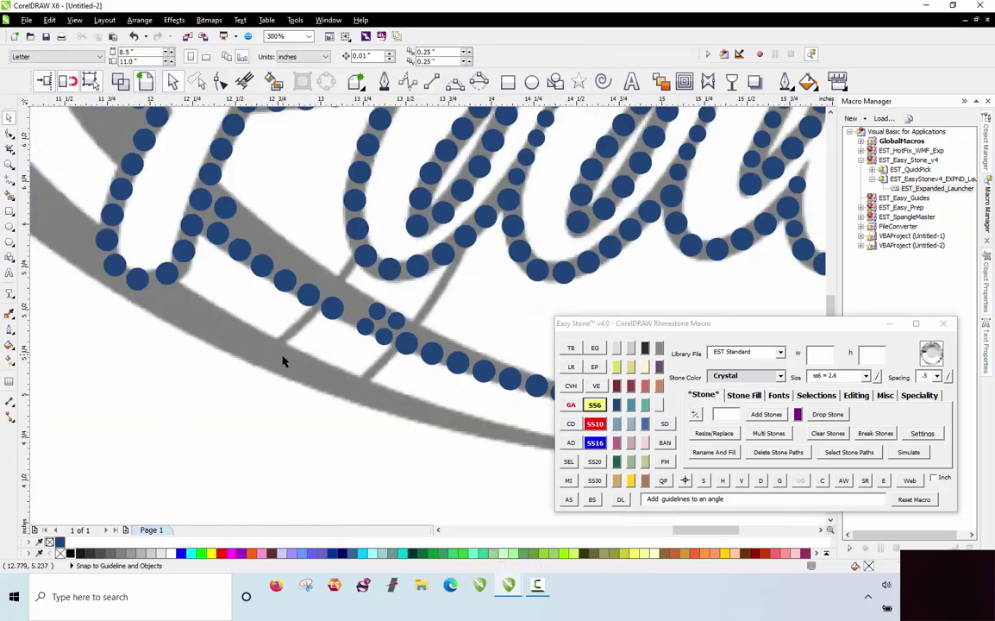
Copy two more SS10 stones down the band's upper edge from the one beside the F.
{"action": "scroll", "coordinate": [285, 289], "scroll_direction": "down", "scroll_amount": 2}
{"action": "scroll", "coordinate": [217, 316], "scroll_direction": "up", "scroll_amount": 4}
{"action": "left_click_drag", "start_coordinate": [157, 270], "coordinate": [161, 262]}
{"action": "right_click", "coordinate": [243, 316]}
{"action": "left_click_drag", "start_coordinate": [231, 309], "coordinate": [324, 383]}
{"action": "right_click", "coordinate": [324, 383]}
{"action": "scroll", "coordinate": [199, 300], "scroll_direction": "down", "scroll_amount": 1}
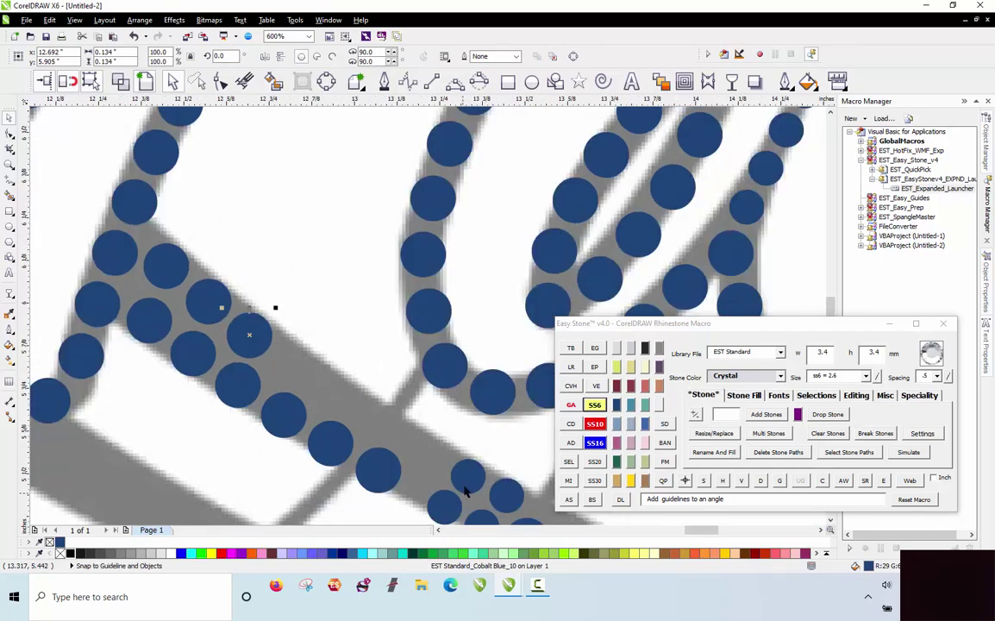
Copy three more SS6 stones up the band's upper edge towards the SS10 stones coming from the F.
{"action": "scroll", "coordinate": [464, 490], "scroll_direction": "up", "scroll_amount": 1}
{"action": "left_click_drag", "start_coordinate": [456, 461], "coordinate": [247, 329]}
{"action": "right_click", "coordinate": [334, 380]}
{"action": "right_click", "coordinate": [253, 333]}
{"action": "scroll", "coordinate": [366, 384], "scroll_direction": "down", "scroll_amount": 1}
{"action": "scroll", "coordinate": [259, 311], "scroll_direction": "up", "scroll_amount": 1}
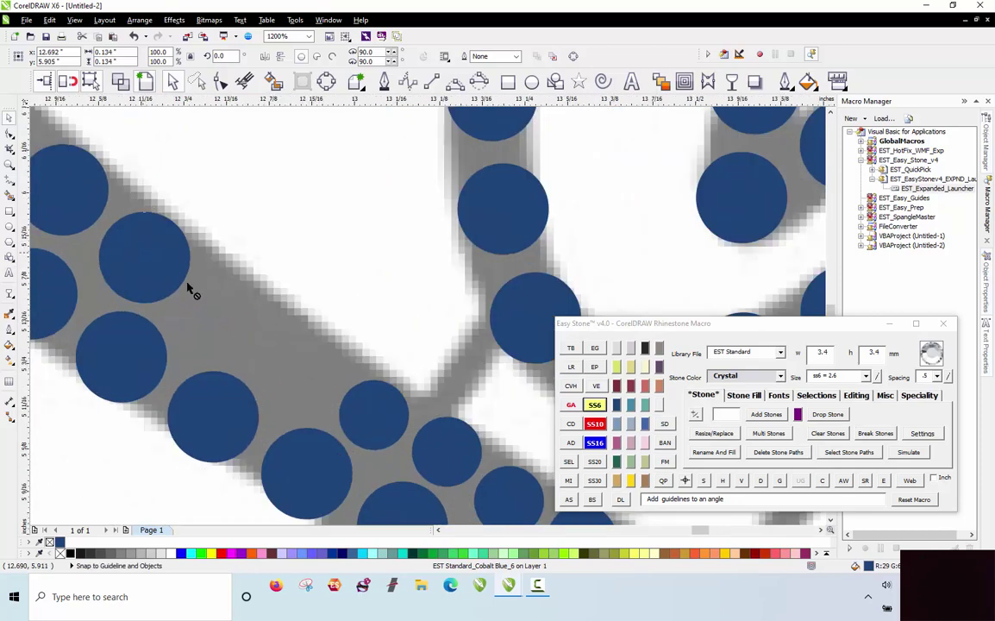
Copy one more SS10 stone and one more SS6 stone into the remaining gap in the band's upper row.
{"action": "left_click_drag", "start_coordinate": [191, 289], "coordinate": [230, 317]}
{"action": "mouse_move", "coordinate": [382, 419]}
{"action": "left_mouse_down"}
{"action": "mouse_move", "coordinate": [335, 390]}
{"action": "mouse_move", "coordinate": [328, 372]}
{"action": "left_mouse_up"}
{"action": "right_click", "coordinate": [328, 372]}
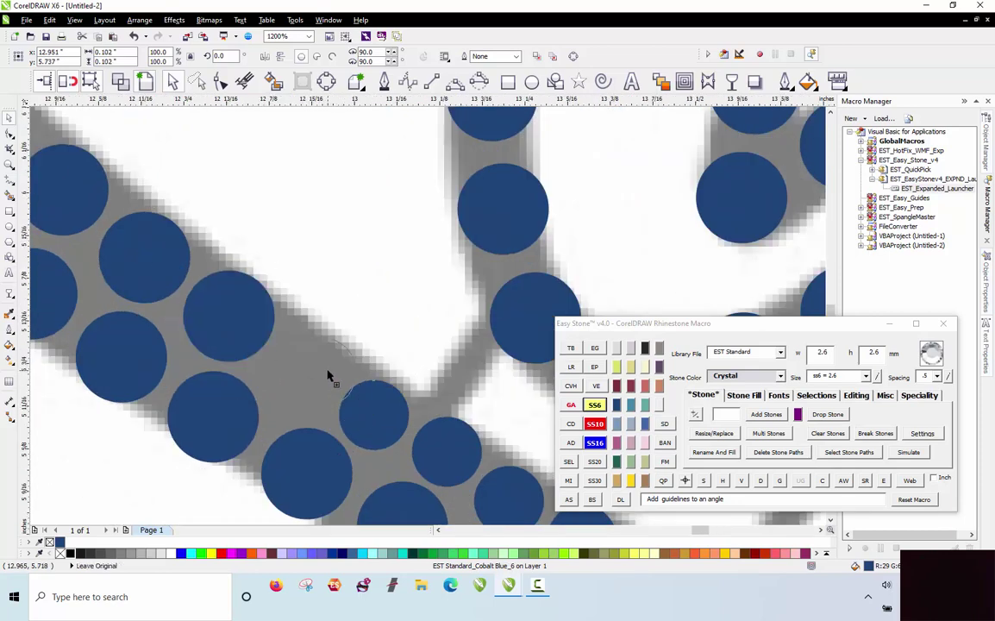
Nudge the newest SS10 stone and the second SS6 stone in the upper row to even out their gaps.
{"action": "scroll", "coordinate": [246, 329], "scroll_direction": "up", "scroll_amount": 1}
{"action": "left_click_drag", "start_coordinate": [245, 330], "coordinate": [246, 323]}
{"action": "scroll", "coordinate": [272, 304], "scroll_direction": "down", "scroll_amount": 2}
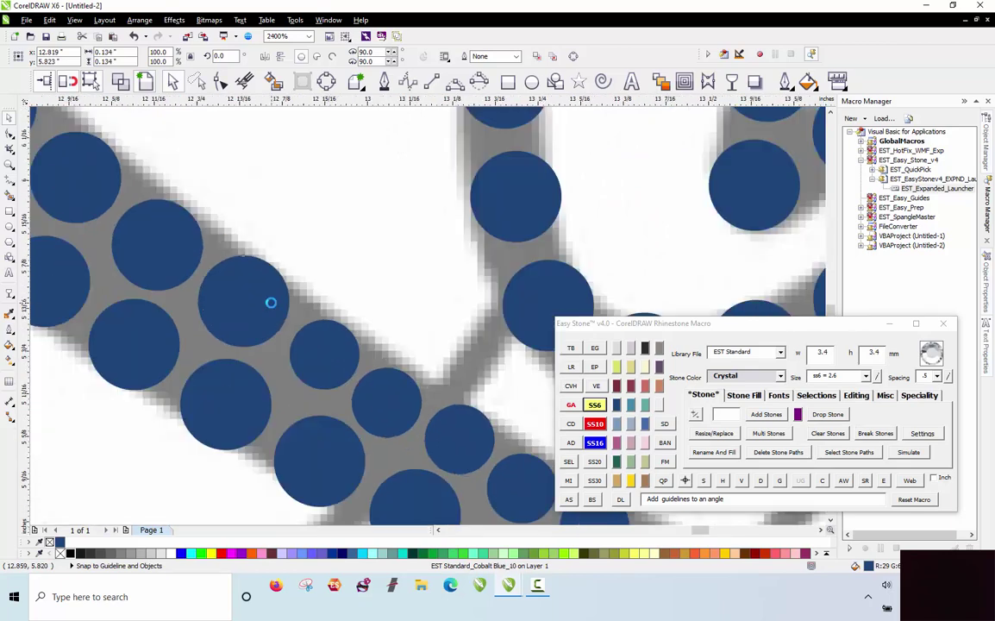
{"action": "scroll", "coordinate": [325, 362], "scroll_direction": "up", "scroll_amount": 2}
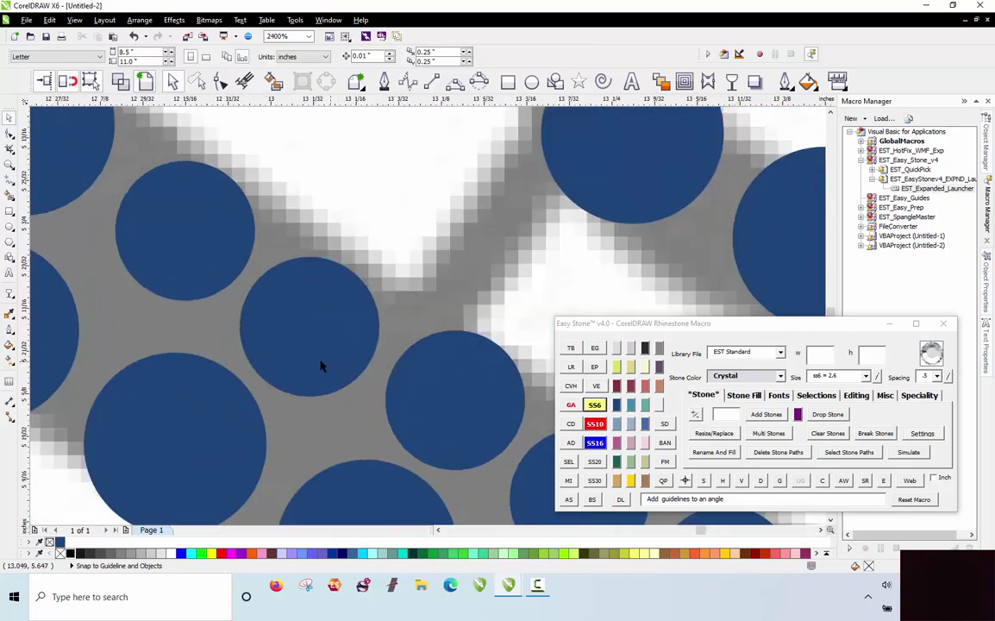
{"action": "left_click_drag", "start_coordinate": [325, 362], "coordinate": [319, 324]}
{"action": "scroll", "coordinate": [319, 323], "scroll_direction": "down", "scroll_amount": 2}
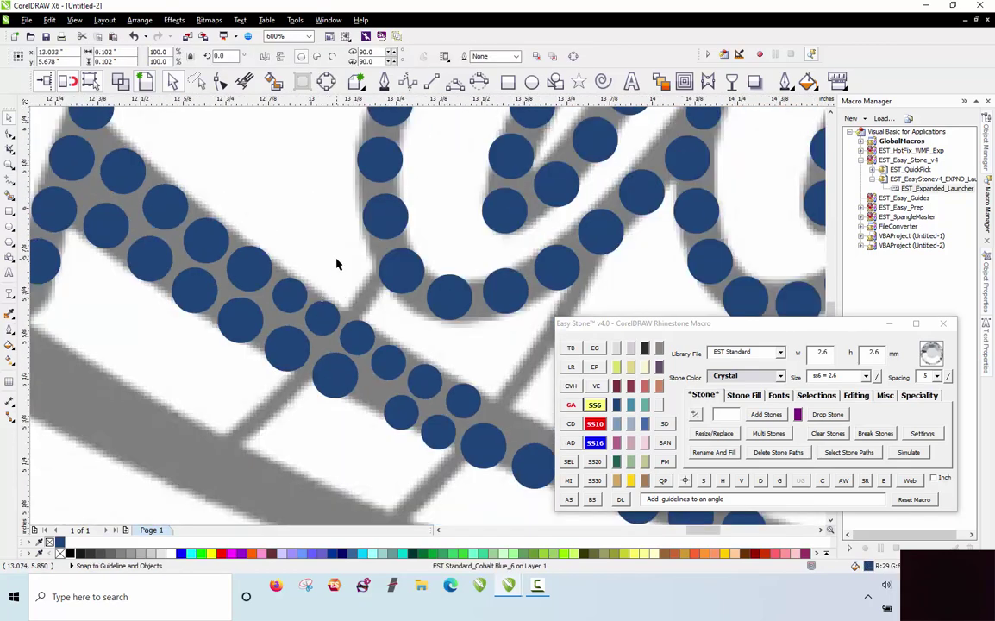
{"action": "left_click", "coordinate": [336, 264]}
Select the band's lower row of 13 stones below the F and respace them evenly along their path.
{"action": "scroll", "coordinate": [247, 314], "scroll_direction": "down", "scroll_amount": 1}
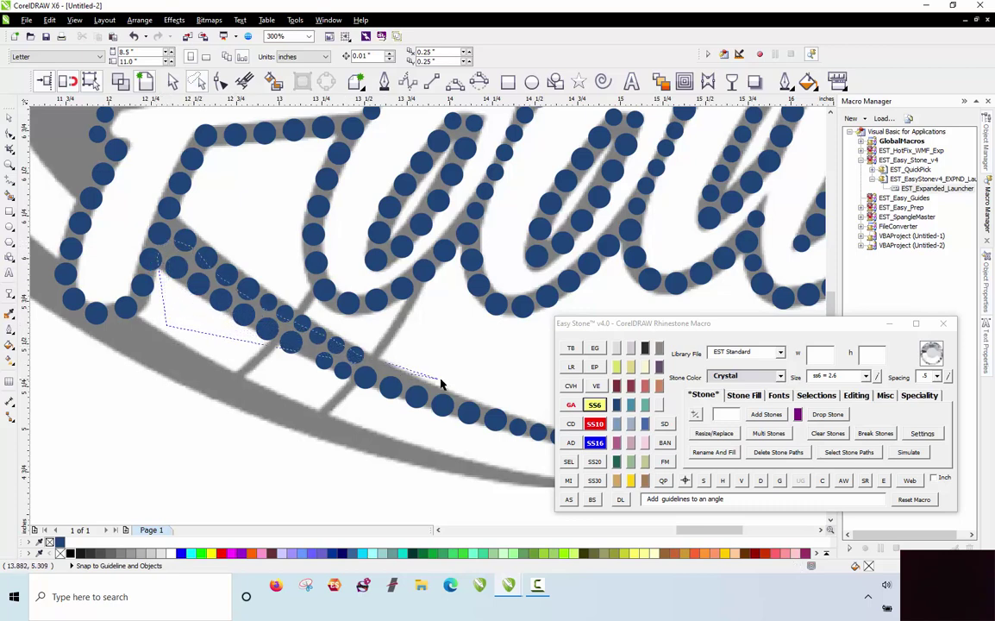
{"action": "mouse_move", "coordinate": [494, 418]}
{"action": "left_mouse_down"}
{"action": "mouse_move", "coordinate": [476, 457]}
{"action": "mouse_move", "coordinate": [467, 418]}
{"action": "left_mouse_up"}
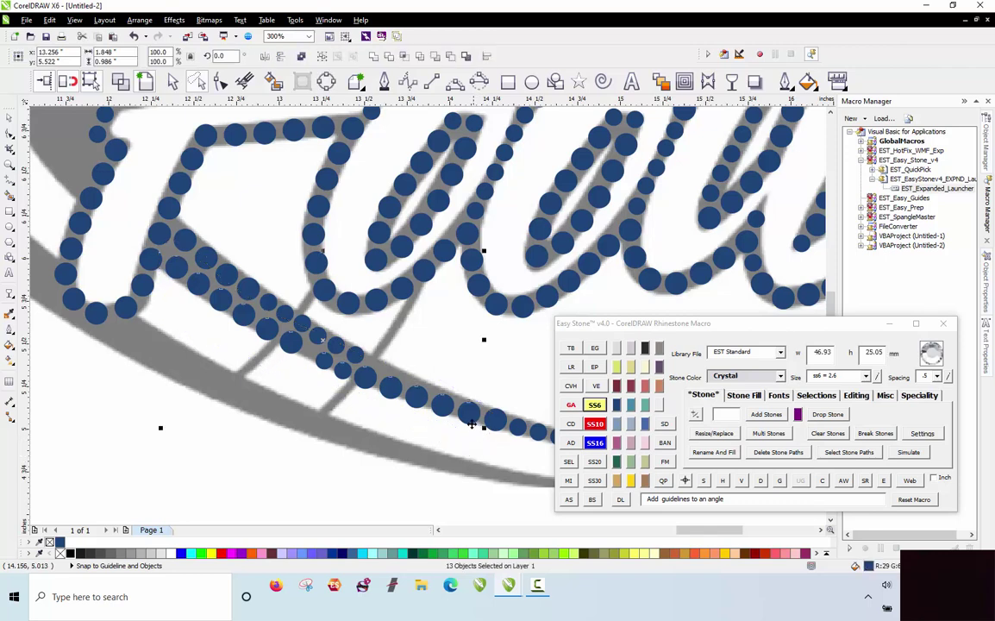
{"action": "left_click", "coordinate": [761, 481]}
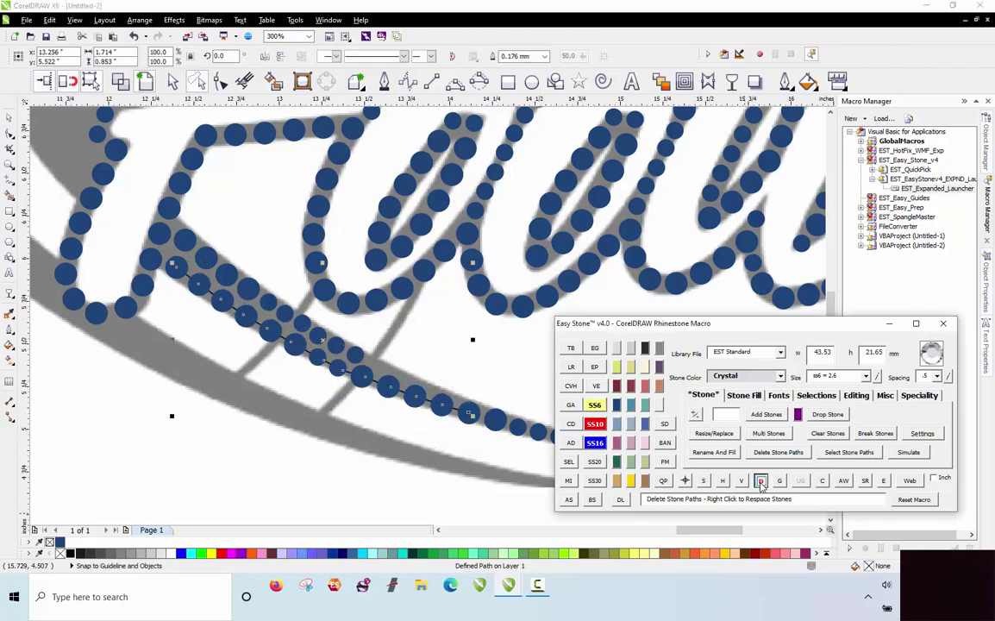
{"action": "left_click", "coordinate": [276, 243]}
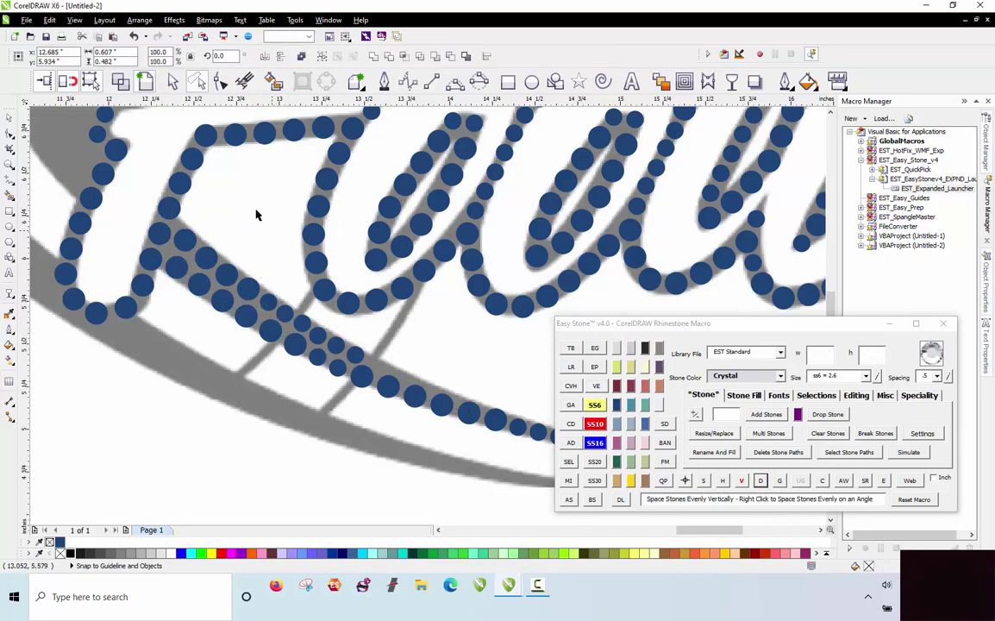
Select the 10 stones of the band's upper row, starting beside the F, and respace them evenly.
{"action": "left_click_drag", "start_coordinate": [251, 192], "coordinate": [176, 225]}
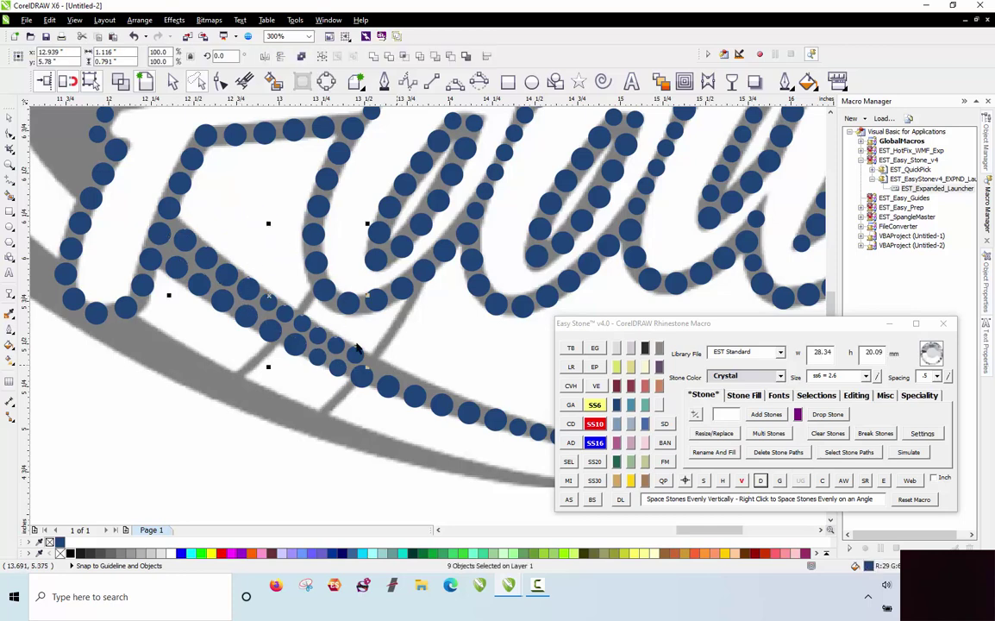
{"action": "scroll", "coordinate": [138, 211], "scroll_direction": "up", "scroll_amount": 3}
{"action": "left_click", "coordinate": [251, 274], "text": "shift"}
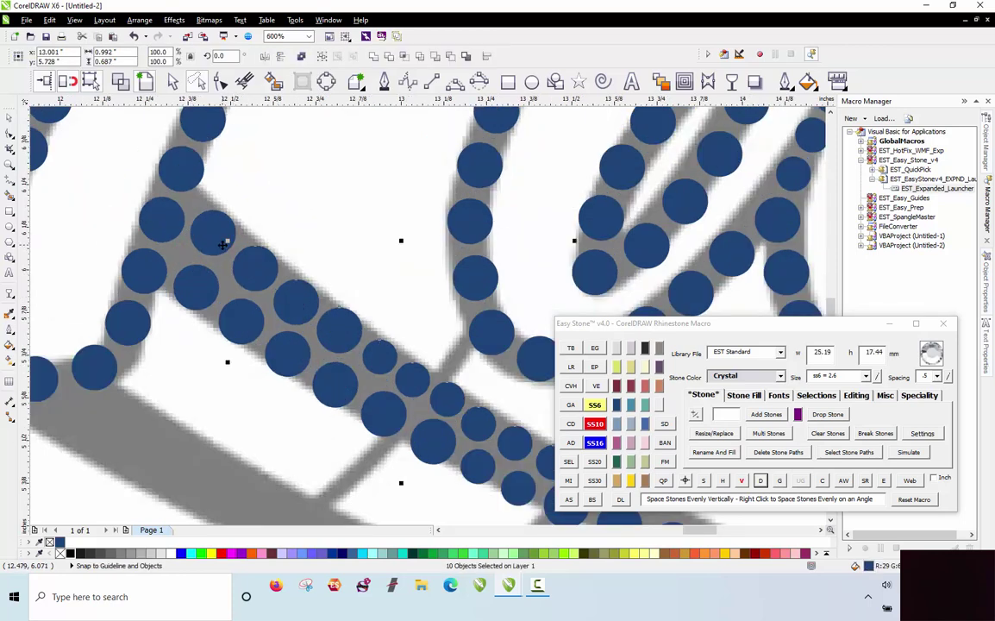
{"action": "left_click", "coordinate": [761, 481]}
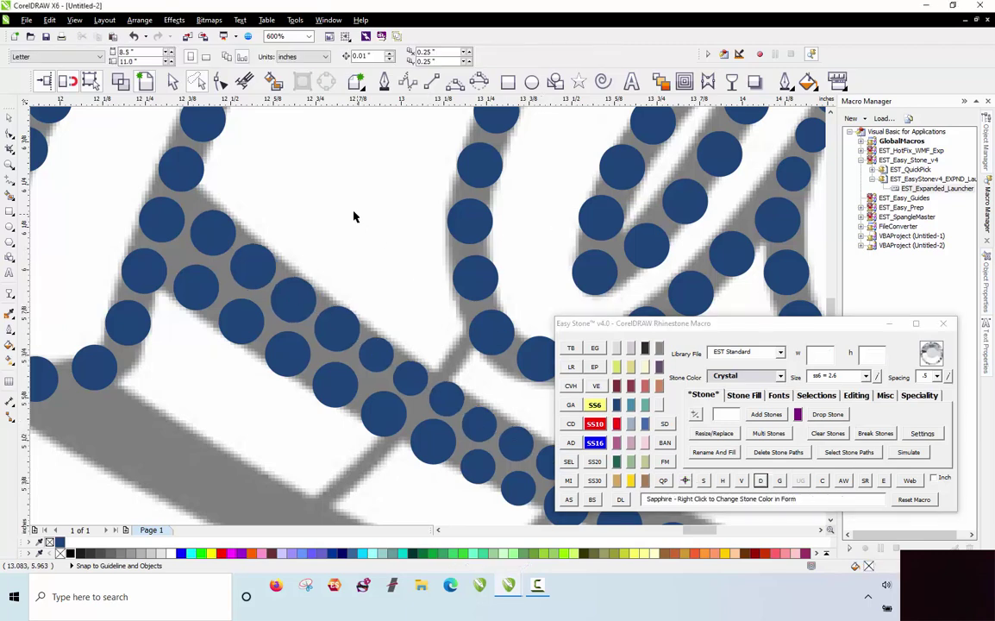
{"action": "scroll", "coordinate": [369, 264], "scroll_direction": "down", "scroll_amount": 2}
{"action": "scroll", "coordinate": [369, 336], "scroll_direction": "down", "scroll_amount": 2}
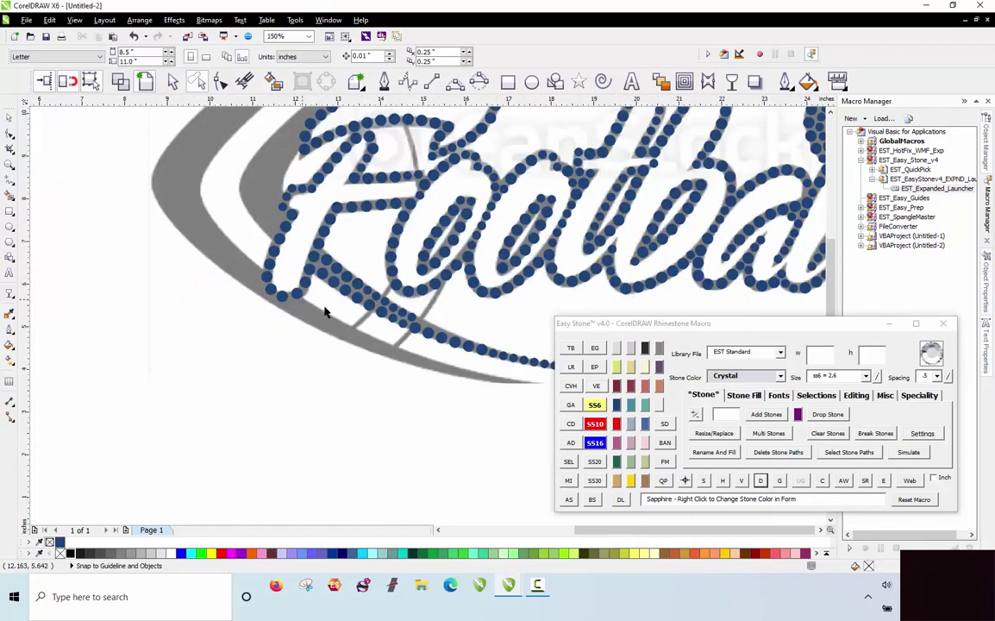
Try moving the SS10 stone just after the lower row's SS6 stones closer to the next SS10 stone.
{"action": "scroll", "coordinate": [250, 319], "scroll_direction": "up", "scroll_amount": 6}
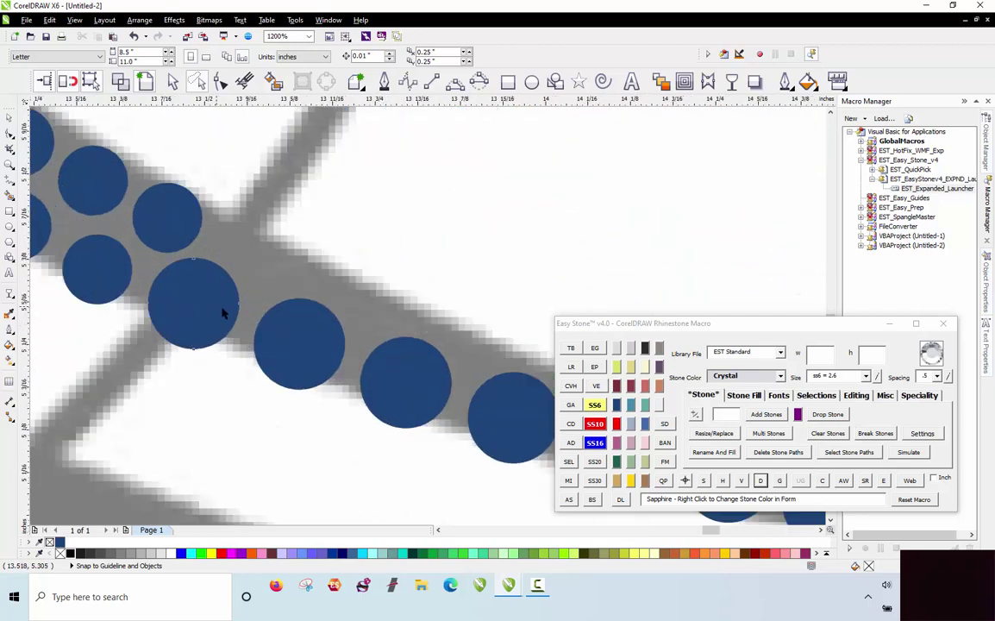
{"action": "left_click_drag", "start_coordinate": [222, 312], "coordinate": [221, 308]}
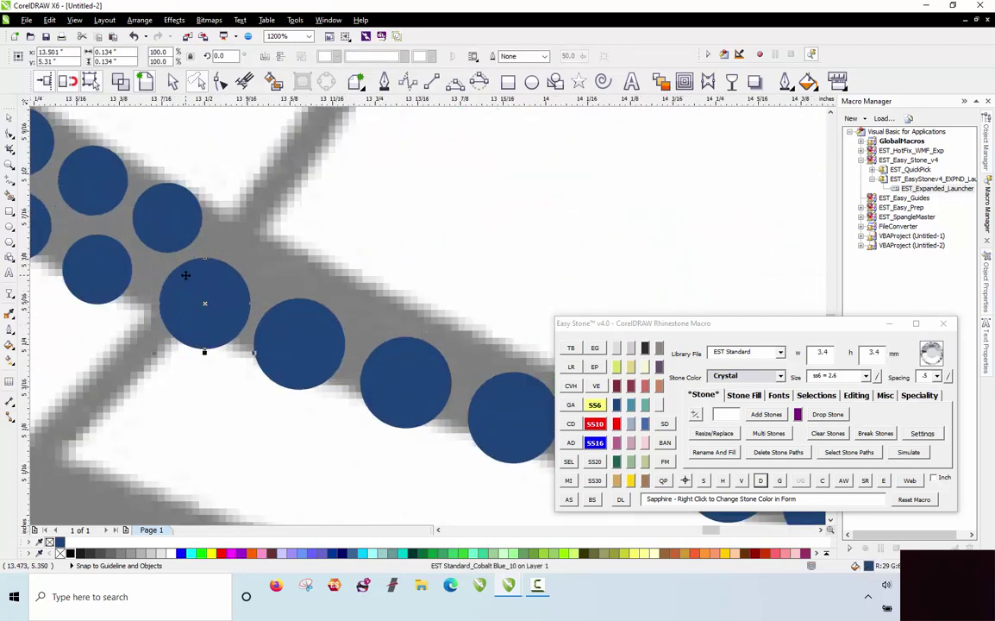
{"action": "key", "text": "Left"}
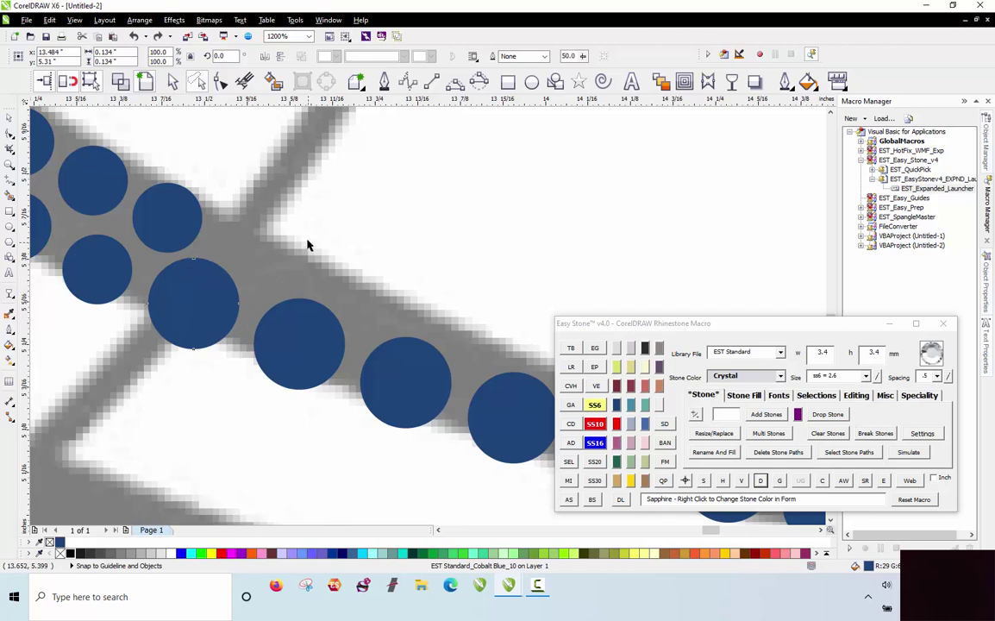
{"action": "left_click", "coordinate": [307, 245]}
Copy three SS10 stones into the outer football band just below the base of the F.
{"action": "scroll", "coordinate": [261, 266], "scroll_direction": "down", "scroll_amount": 3}
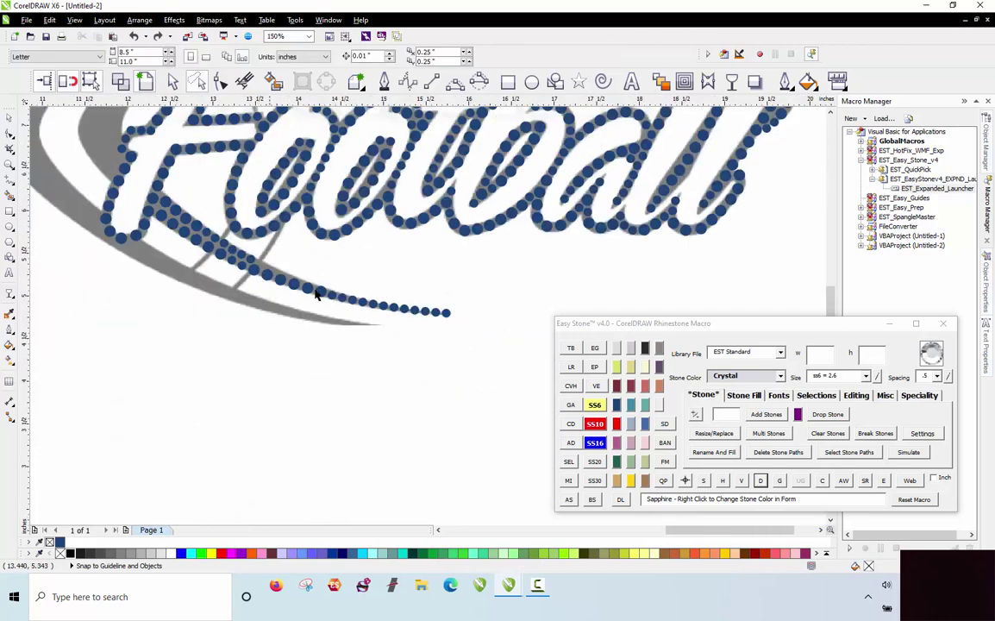
{"action": "scroll", "coordinate": [284, 246], "scroll_direction": "up", "scroll_amount": 1}
{"action": "scroll", "coordinate": [301, 271], "scroll_direction": "down", "scroll_amount": 3}
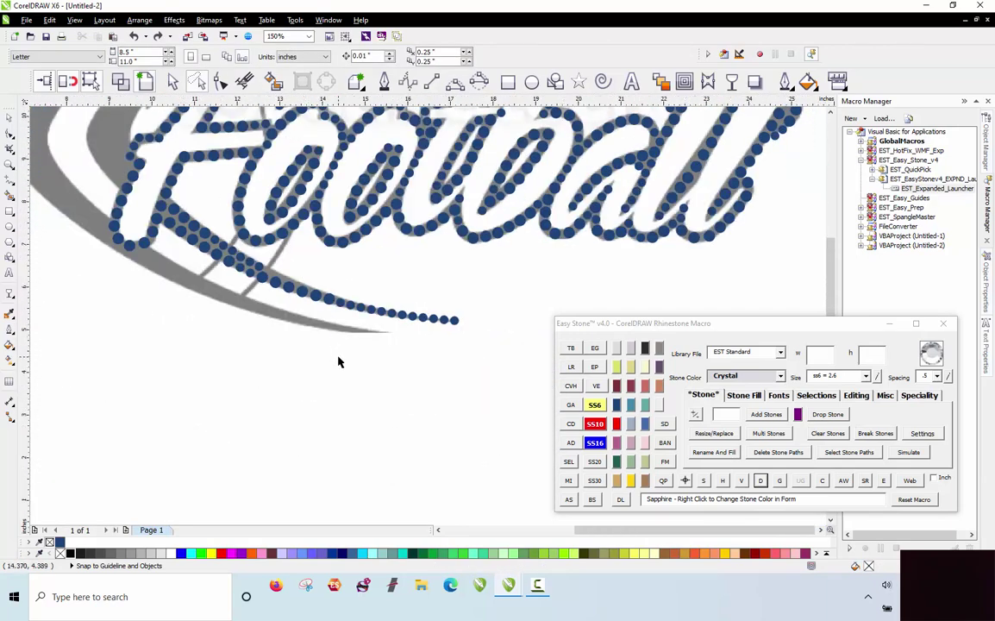
{"action": "scroll", "coordinate": [349, 346], "scroll_direction": "up", "scroll_amount": 1}
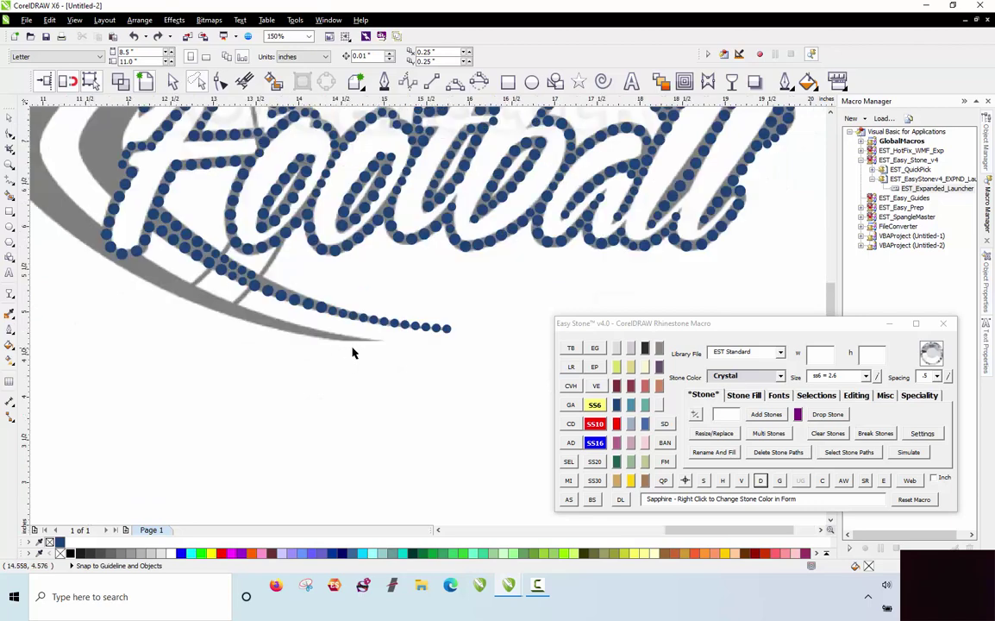
{"action": "scroll", "coordinate": [128, 257], "scroll_direction": "up", "scroll_amount": 2}
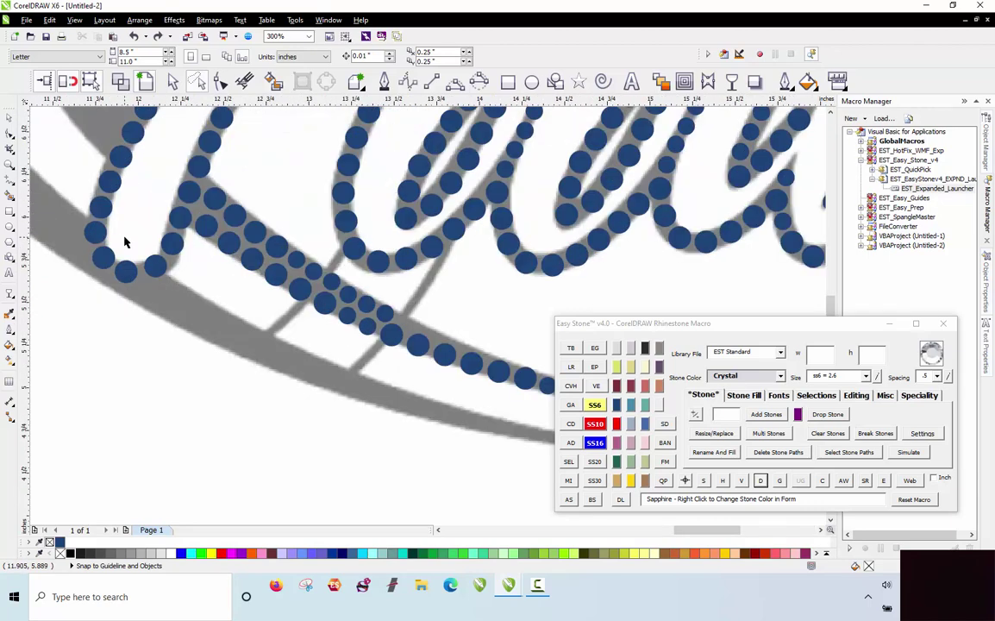
{"action": "left_click_drag", "start_coordinate": [188, 295], "coordinate": [151, 354]}
{"action": "scroll", "coordinate": [145, 338], "scroll_direction": "up", "scroll_amount": 1}
{"action": "left_click_drag", "start_coordinate": [152, 355], "coordinate": [269, 326]}
{"action": "left_click_drag", "start_coordinate": [176, 362], "coordinate": [259, 433]}
{"action": "left_click", "coordinate": [284, 378]}
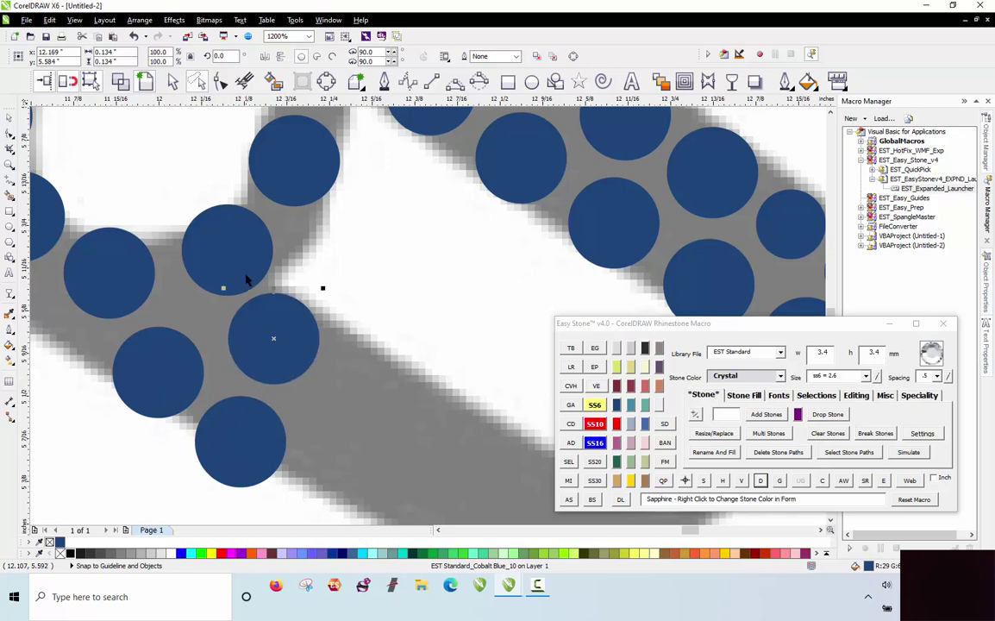
Shift the lowest new SS10 stone inside the outer band and resize the upper-edge stone beside it to SS6.
{"action": "scroll", "coordinate": [250, 280], "scroll_direction": "down", "scroll_amount": 2}
{"action": "scroll", "coordinate": [296, 326], "scroll_direction": "up", "scroll_amount": 2}
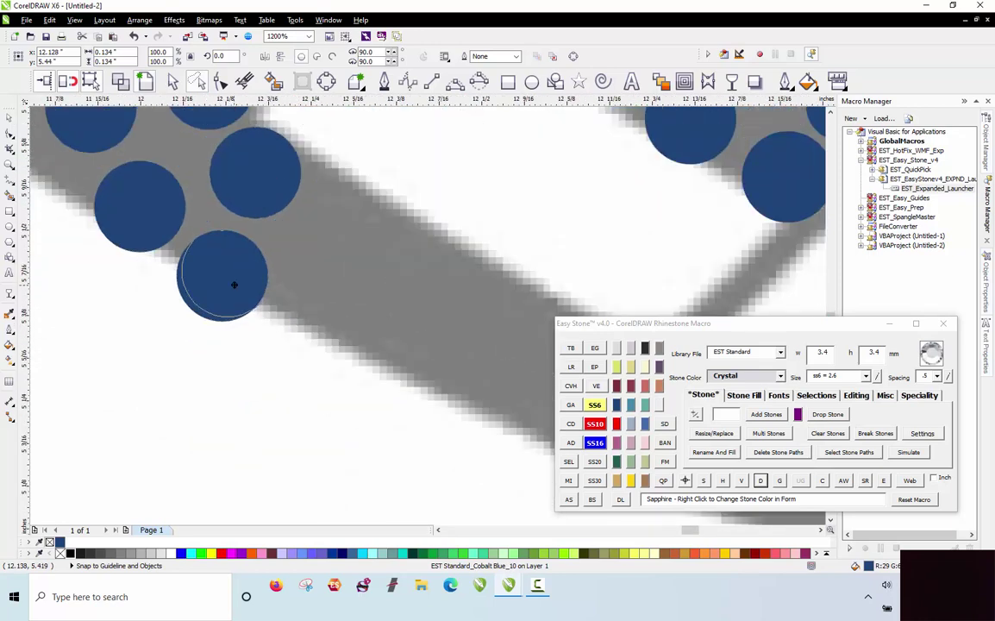
{"action": "left_click_drag", "start_coordinate": [234, 285], "coordinate": [239, 278]}
{"action": "left_click", "coordinate": [594, 403]}
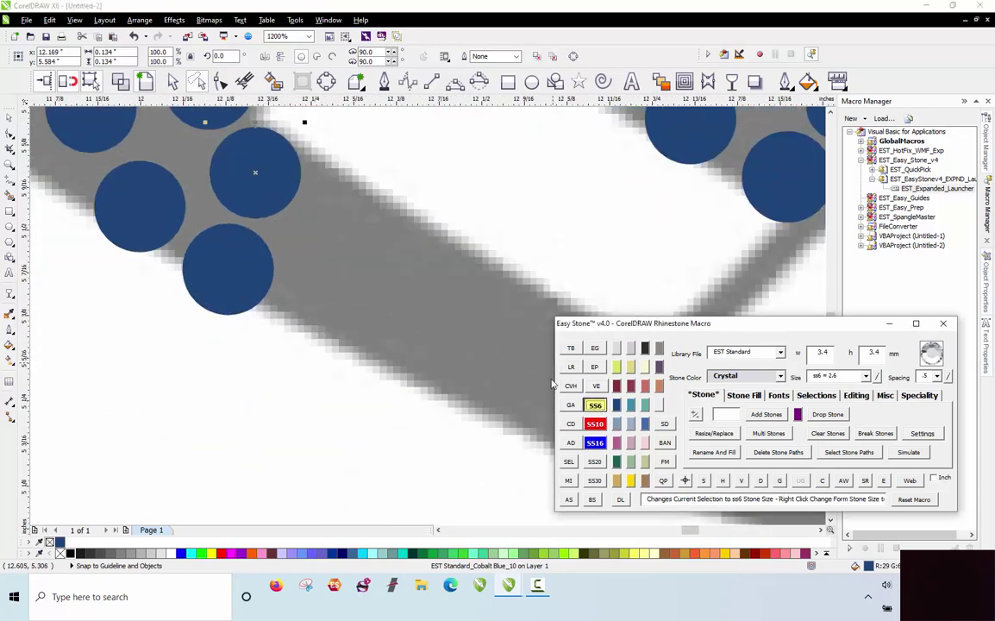
{"action": "left_click", "coordinate": [278, 187]}
{"action": "left_click", "coordinate": [587, 403]}
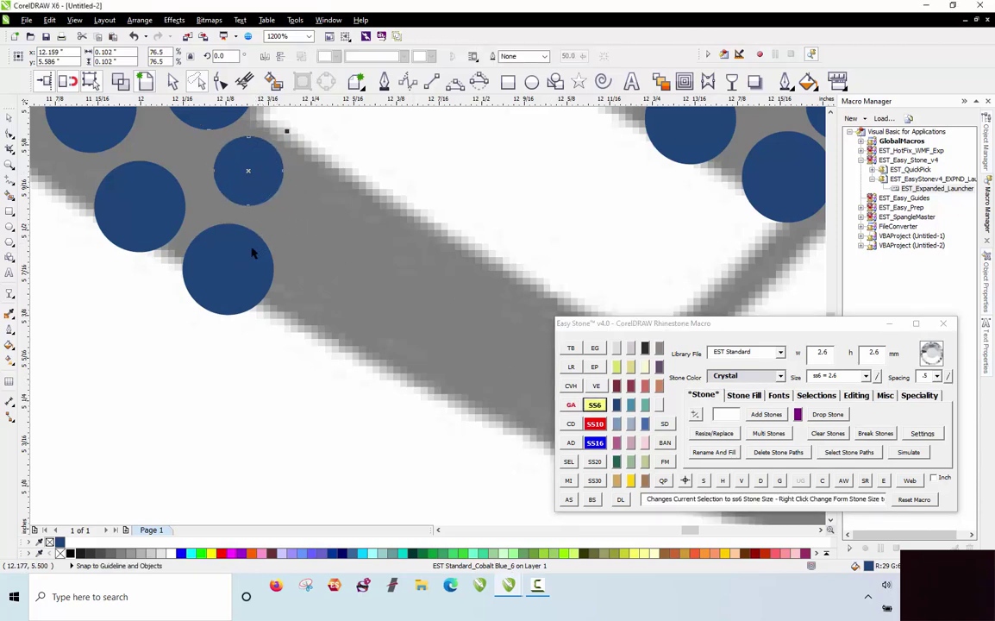
Copy the SS10 and SS6 stones one place down the outer band and resize the copied SS6 stone to SS10.
{"action": "left_click_drag", "start_coordinate": [254, 251], "coordinate": [345, 296]}
{"action": "left_click_drag", "start_coordinate": [255, 179], "coordinate": [329, 229]}
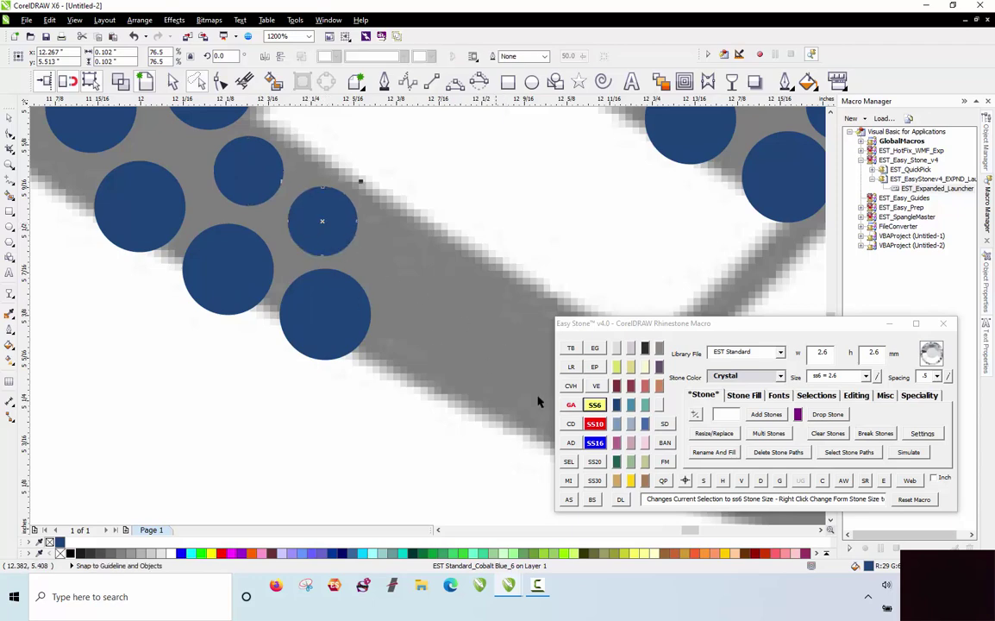
{"action": "left_click", "coordinate": [595, 423]}
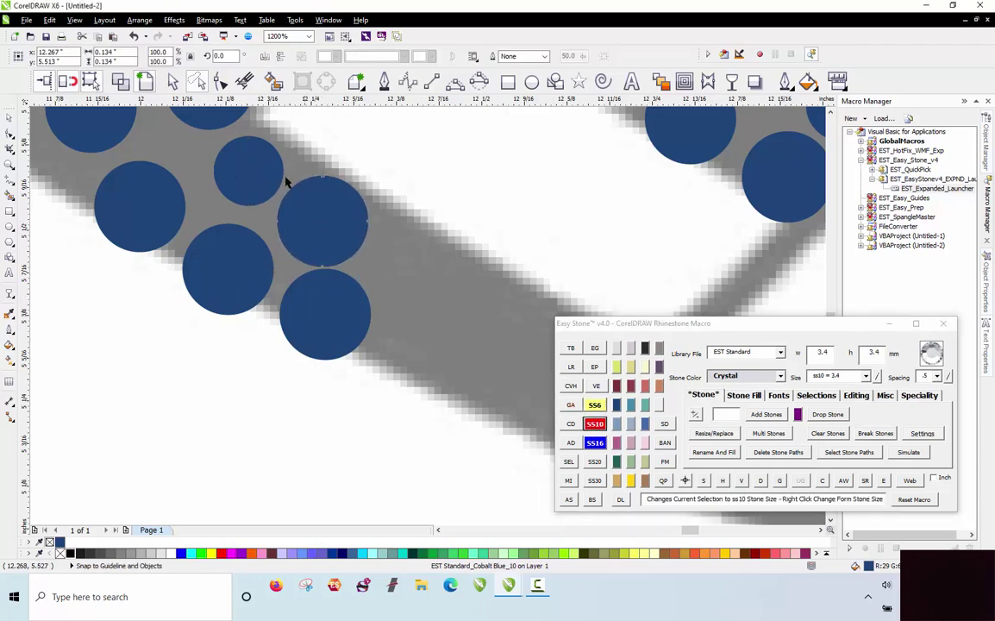
Adjust the positions of the SS6 stone and the newest SS10 pair to fit the outer band without overlapping.
{"action": "left_click_drag", "start_coordinate": [258, 163], "coordinate": [251, 158]}
{"action": "left_click_drag", "start_coordinate": [326, 197], "coordinate": [330, 189]}
{"action": "scroll", "coordinate": [275, 152], "scroll_direction": "down", "scroll_amount": 1}
{"action": "scroll", "coordinate": [303, 224], "scroll_direction": "up", "scroll_amount": 1}
{"action": "left_click_drag", "start_coordinate": [309, 229], "coordinate": [306, 236]}
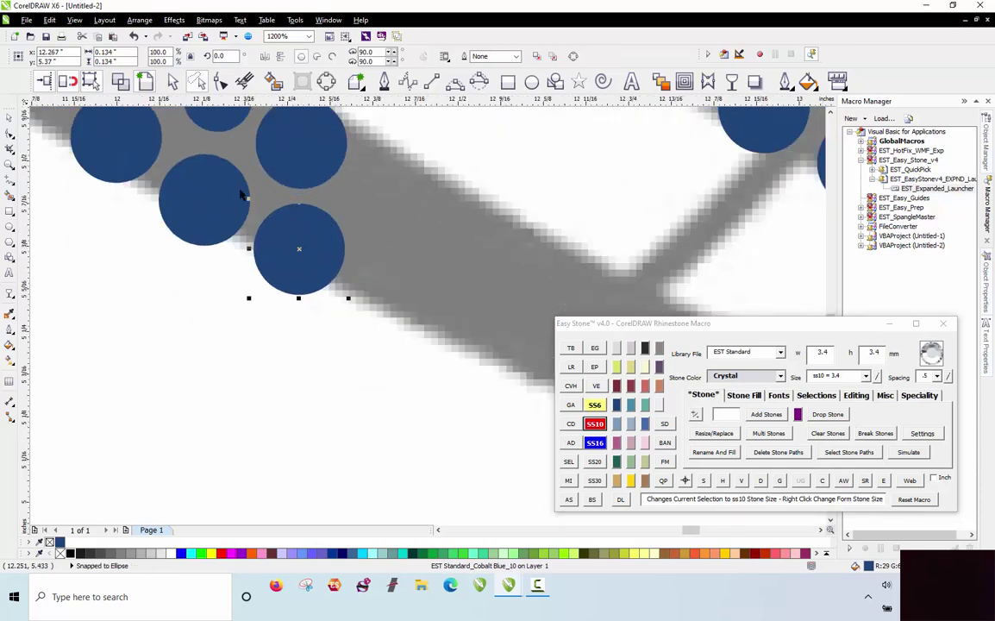
Copy an SS6 stone from the inner band's end to the outer band's tip and another farther up that band.
{"action": "scroll", "coordinate": [232, 226], "scroll_direction": "down", "scroll_amount": 2}
{"action": "scroll", "coordinate": [280, 240], "scroll_direction": "down", "scroll_amount": 1}
{"action": "scroll", "coordinate": [382, 270], "scroll_direction": "up", "scroll_amount": 1}
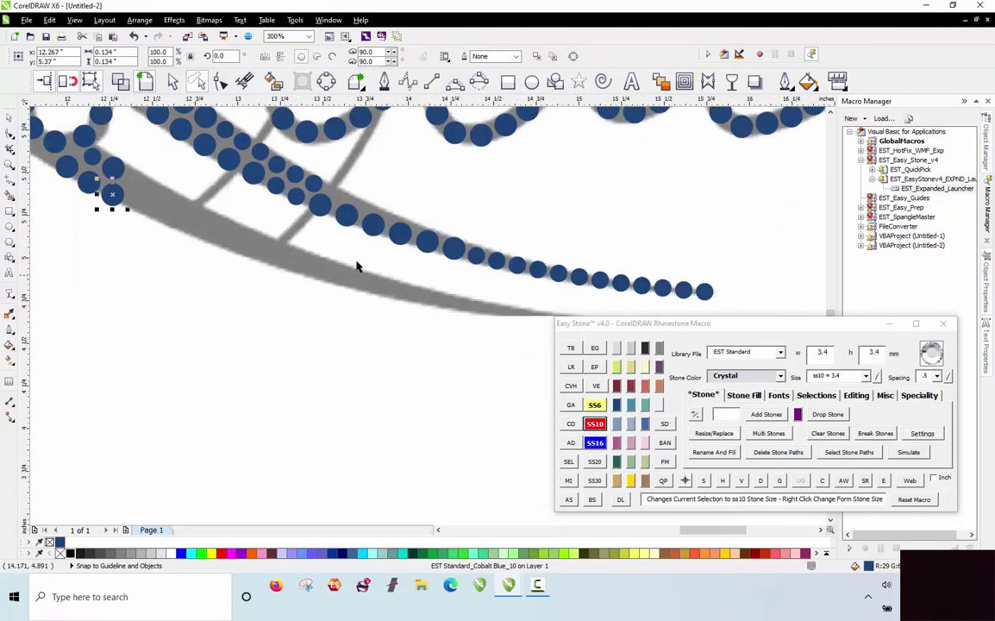
{"action": "scroll", "coordinate": [357, 266], "scroll_direction": "down", "scroll_amount": 1}
{"action": "scroll", "coordinate": [500, 284], "scroll_direction": "up", "scroll_amount": 2}
{"action": "left_click", "coordinate": [529, 269]}
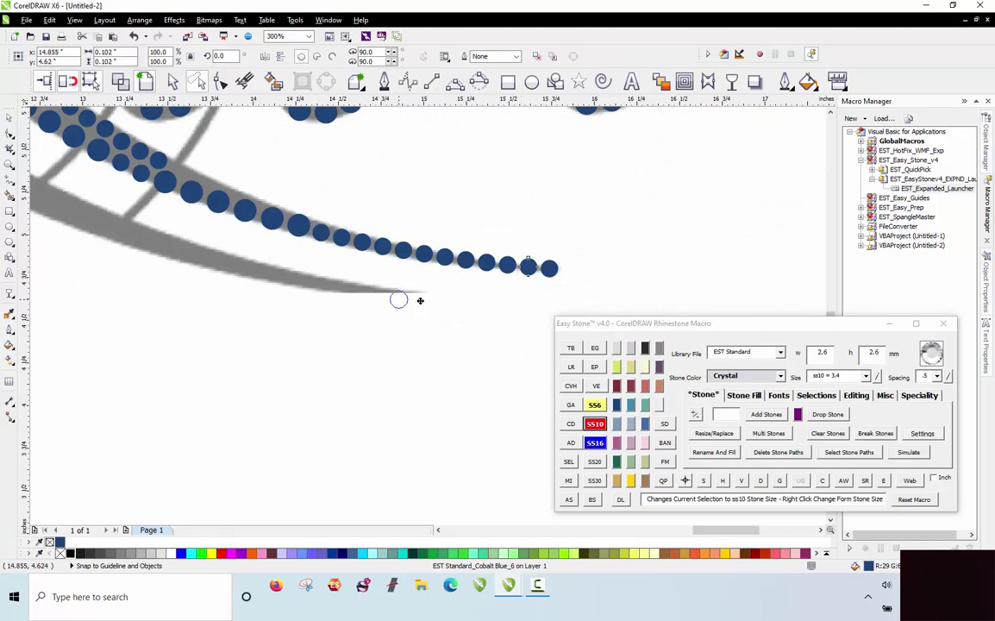
{"action": "left_click_drag", "start_coordinate": [420, 291], "coordinate": [419, 291]}
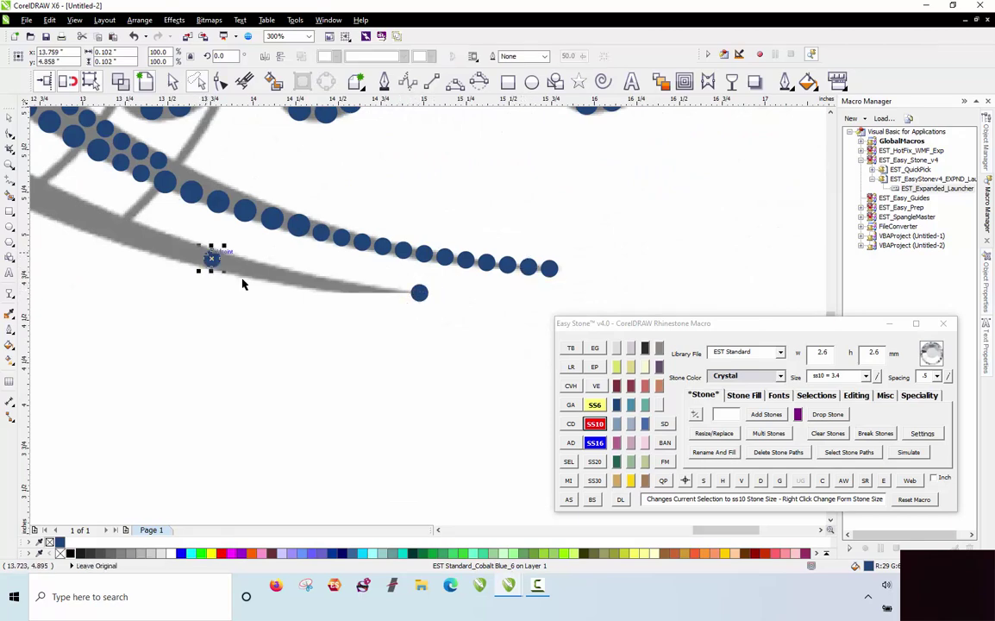
Add SS6 stones along a path between the two copied stones and curve the path to follow the outer band.
{"action": "left_click", "coordinate": [419, 292], "text": "shift"}
{"action": "left_click", "coordinate": [569, 499]}
{"action": "scroll", "coordinate": [316, 284], "scroll_direction": "up", "scroll_amount": 4}
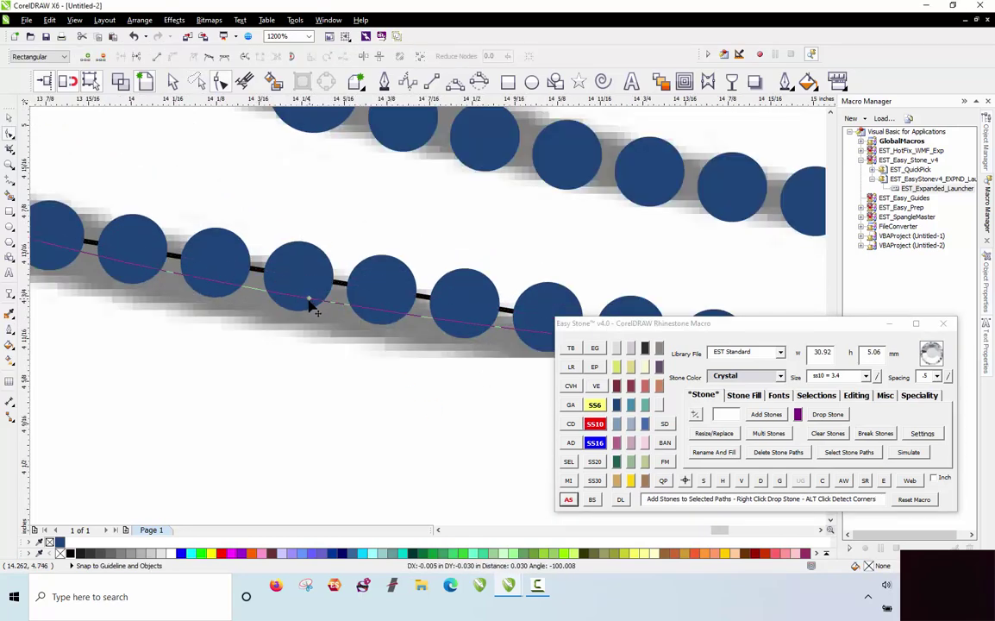
{"action": "scroll", "coordinate": [311, 285], "scroll_direction": "down", "scroll_amount": 2}
{"action": "key", "text": "Escape"}
Delete the stone path beneath the new SS6 row, keeping its stones.
{"action": "left_click", "coordinate": [307, 277]}
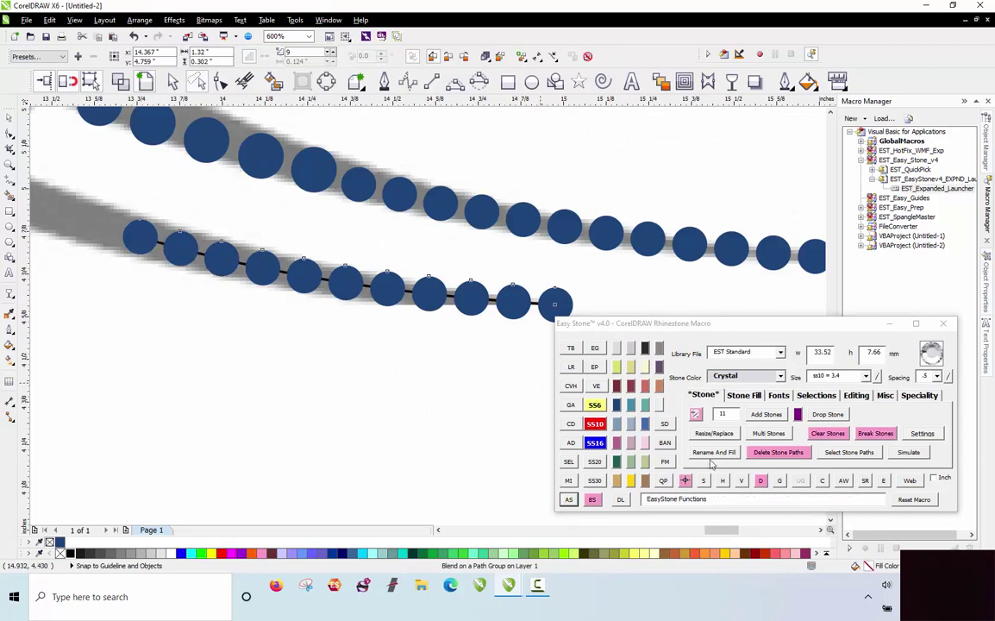
{"action": "left_click", "coordinate": [760, 481]}
{"action": "key", "text": "Escape"}
{"action": "scroll", "coordinate": [422, 401], "scroll_direction": "down", "scroll_amount": 2}
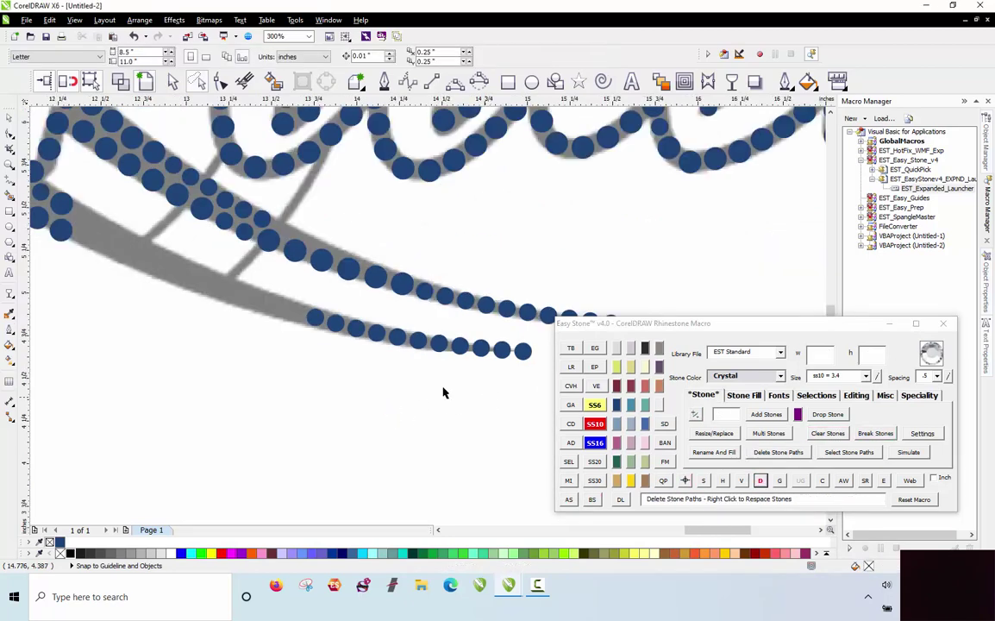
Copy an SS10 stone from the inner band to the wider end of the outer band's SS6 row.
{"action": "scroll", "coordinate": [319, 259], "scroll_direction": "up", "scroll_amount": 2}
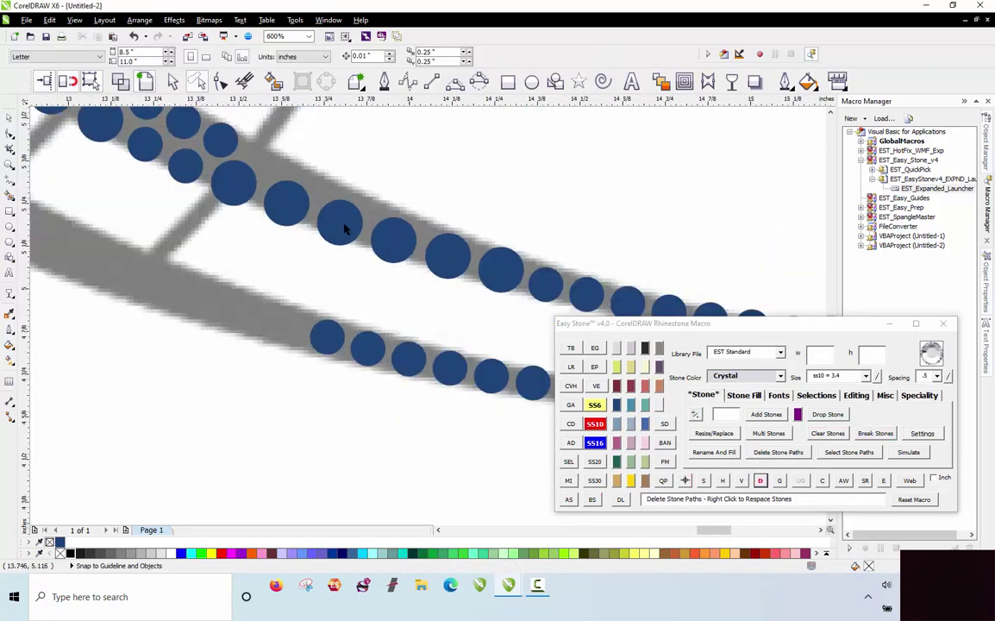
{"action": "left_click", "coordinate": [277, 309]}
{"action": "scroll", "coordinate": [277, 307], "scroll_direction": "up", "scroll_amount": 2}
{"action": "scroll", "coordinate": [273, 351], "scroll_direction": "down", "scroll_amount": 4}
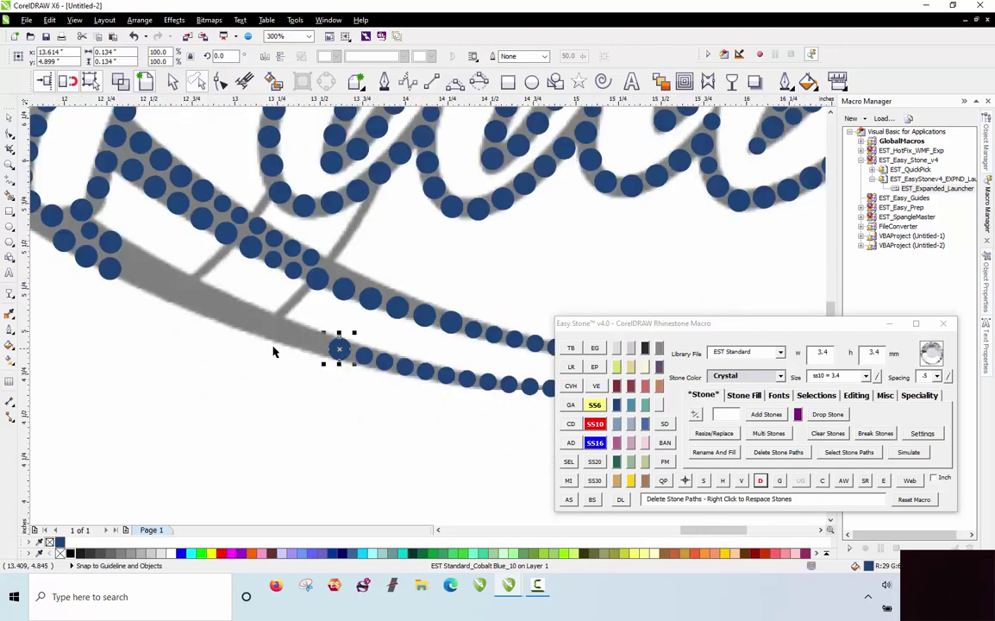
Add SS10 stones along a path between the two SS10 stones on the outer band and curve the path to follow its lower edge.
{"action": "left_click", "coordinate": [112, 269], "text": "shift"}
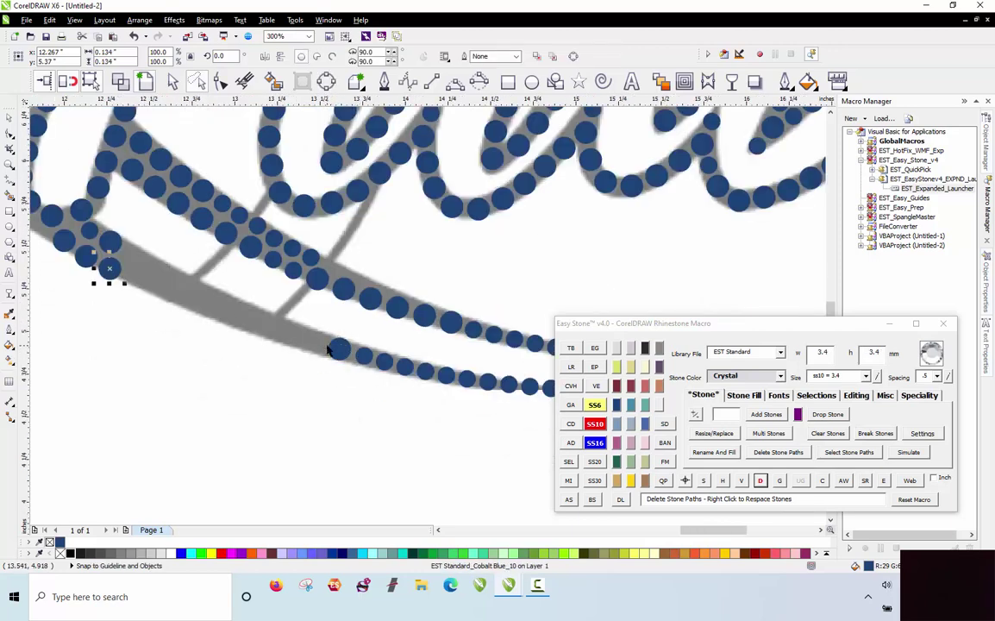
{"action": "left_click", "coordinate": [568, 499]}
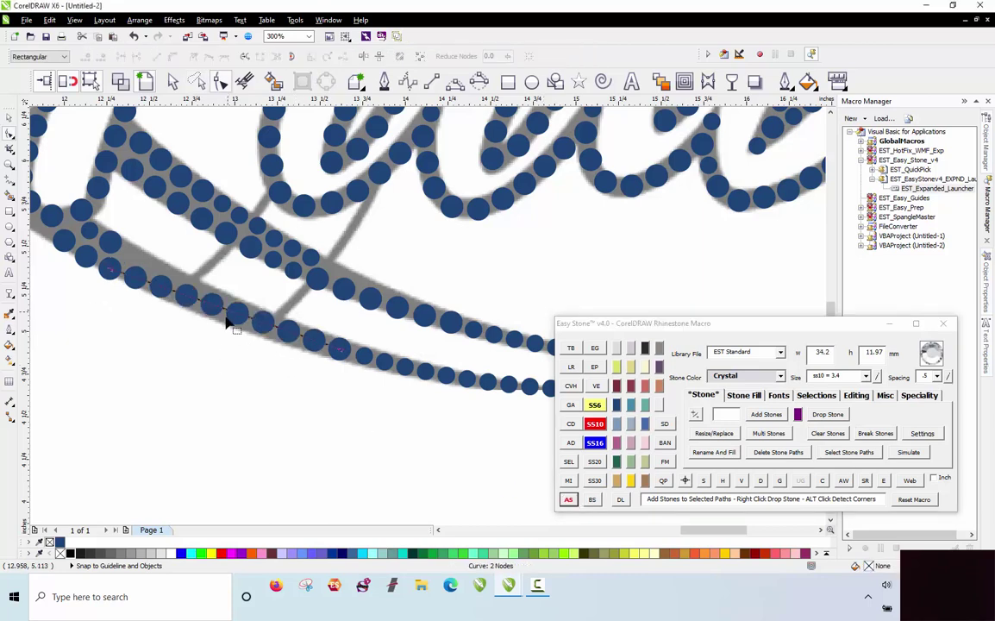
{"action": "scroll", "coordinate": [221, 316], "scroll_direction": "up", "scroll_amount": 2}
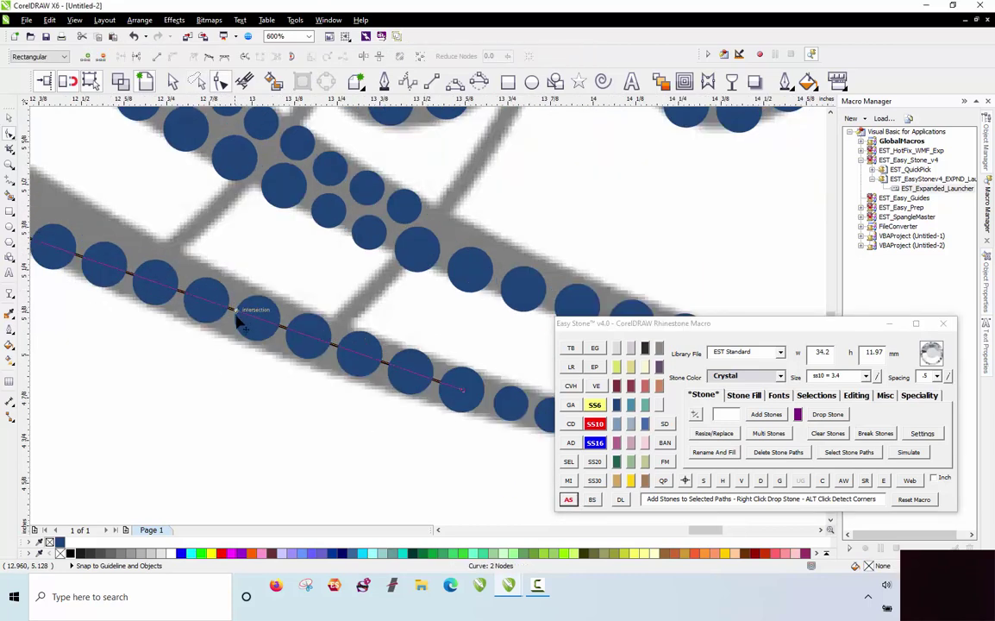
{"action": "left_click_drag", "start_coordinate": [239, 318], "coordinate": [238, 373]}
{"action": "left_click", "coordinate": [217, 410]}
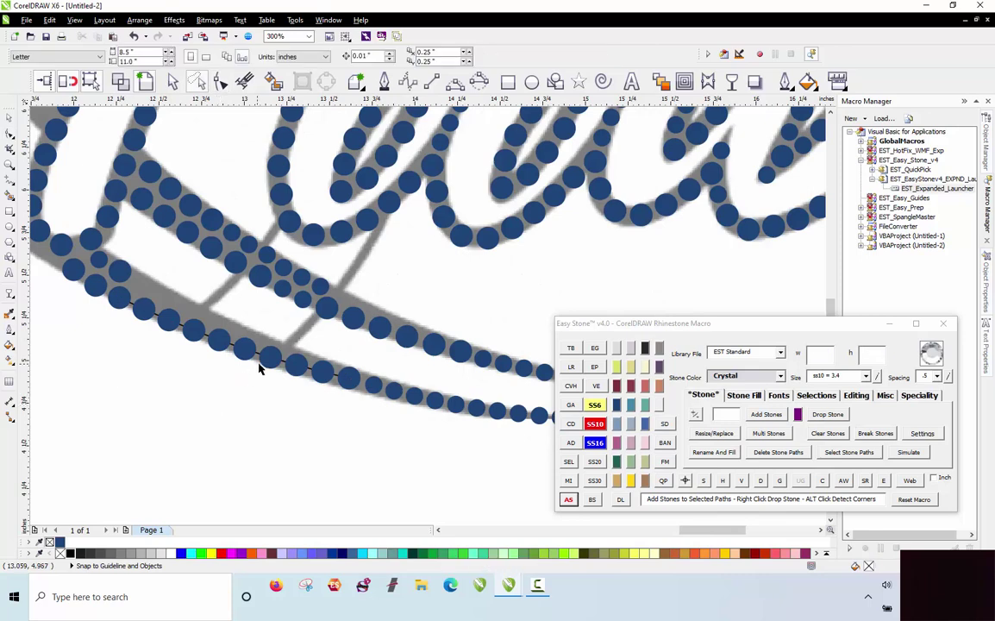
Delete the stone path beneath the new SS10 row, keeping its stones.
{"action": "left_click", "coordinate": [263, 367]}
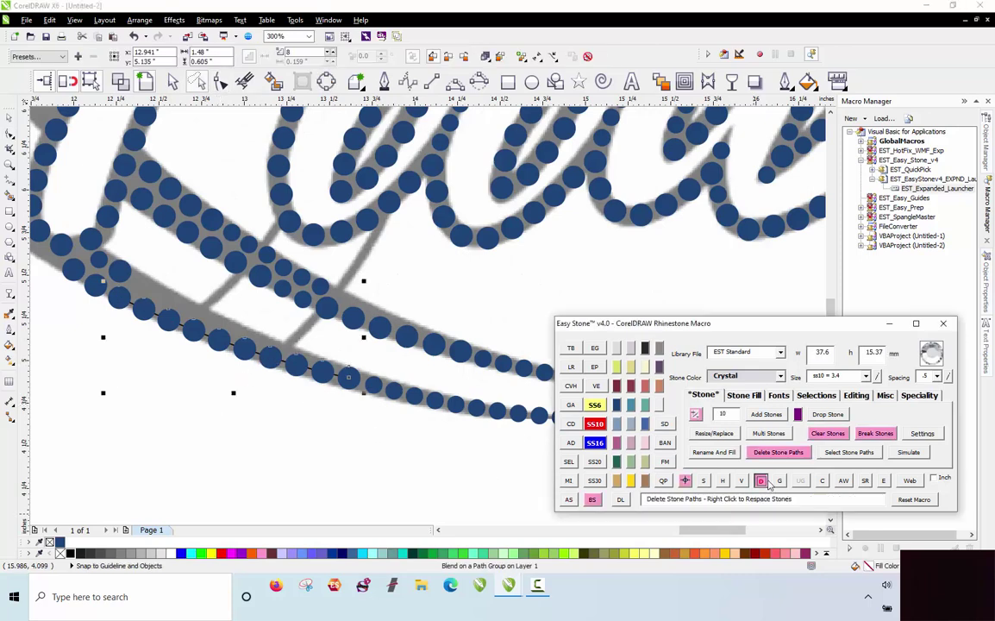
{"action": "left_click", "coordinate": [406, 465]}
{"action": "scroll", "coordinate": [226, 368], "scroll_direction": "down", "scroll_amount": 1}
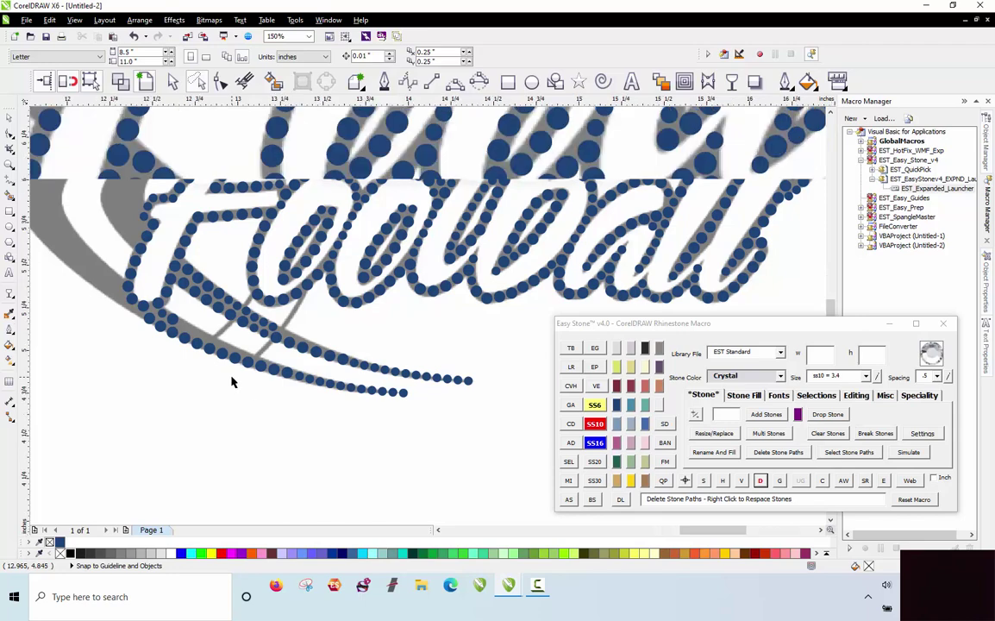
Draw a three-point curve about 75.6 mm wide and 22.2 mm high along the outer band's lower stone row, ending at the SS6 tip.
{"action": "scroll", "coordinate": [207, 266], "scroll_direction": "up", "scroll_amount": 1}
{"action": "scroll", "coordinate": [207, 266], "scroll_direction": "down", "scroll_amount": 1}
{"action": "scroll", "coordinate": [208, 274], "scroll_direction": "up", "scroll_amount": 1}
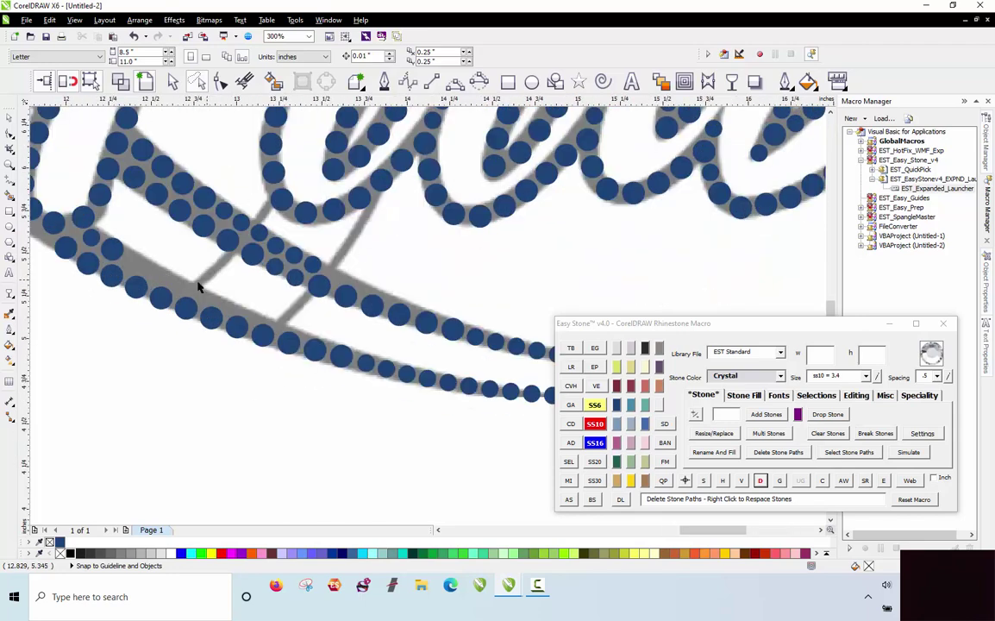
{"action": "scroll", "coordinate": [154, 285], "scroll_direction": "down", "scroll_amount": 1}
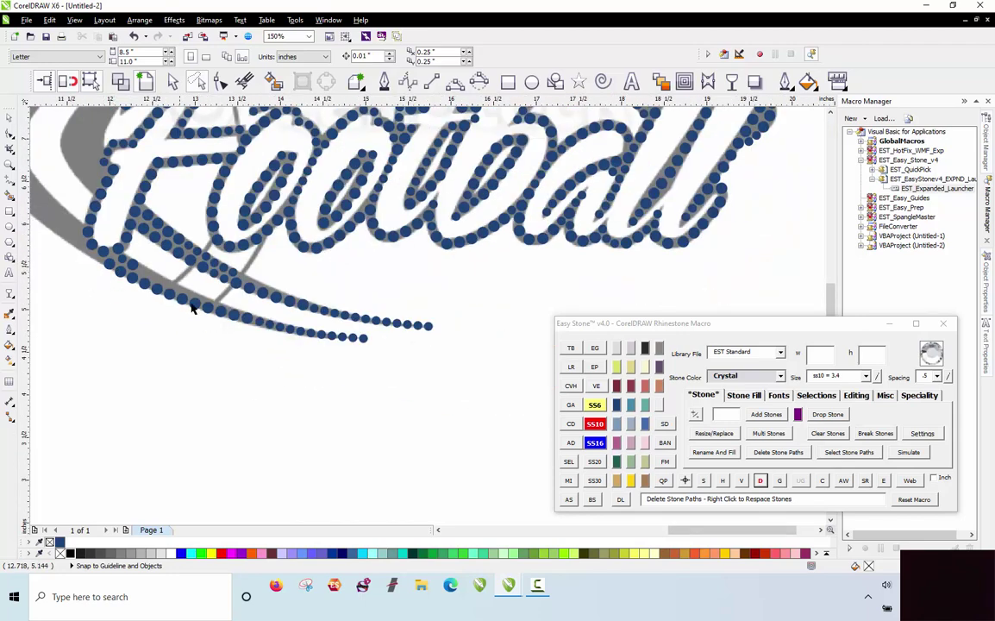
{"action": "scroll", "coordinate": [275, 339], "scroll_direction": "up", "scroll_amount": 2}
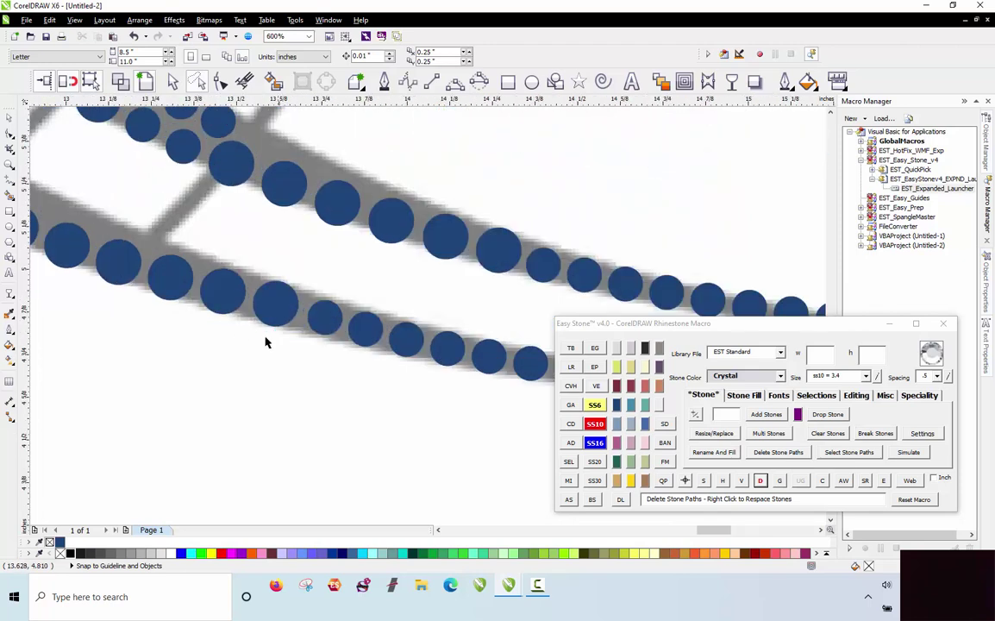
{"action": "scroll", "coordinate": [302, 312], "scroll_direction": "down", "scroll_amount": 2}
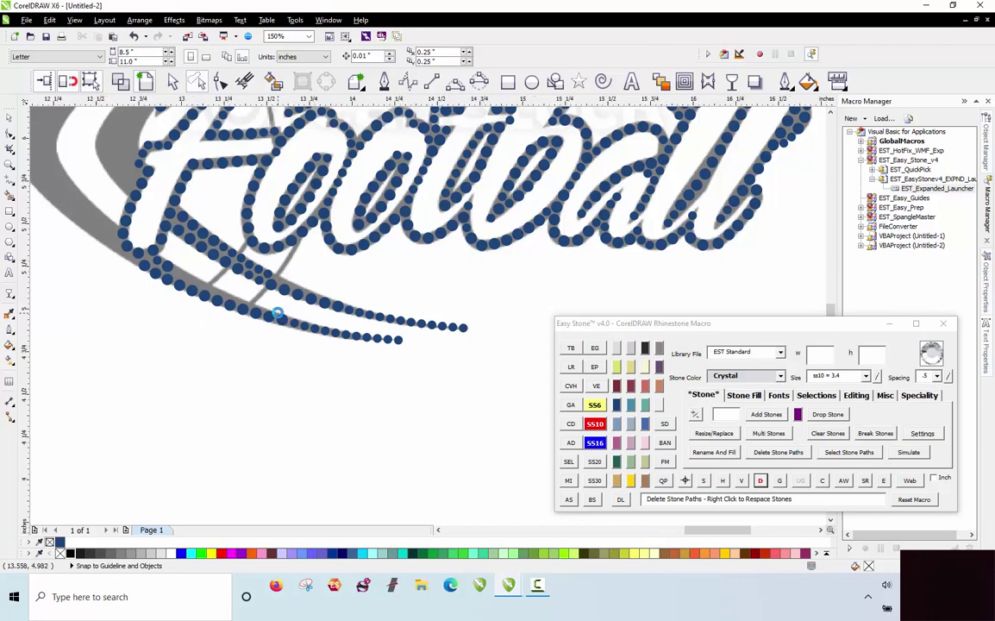
{"action": "scroll", "coordinate": [285, 324], "scroll_direction": "up", "scroll_amount": 2}
{"action": "scroll", "coordinate": [336, 369], "scroll_direction": "down", "scroll_amount": 2}
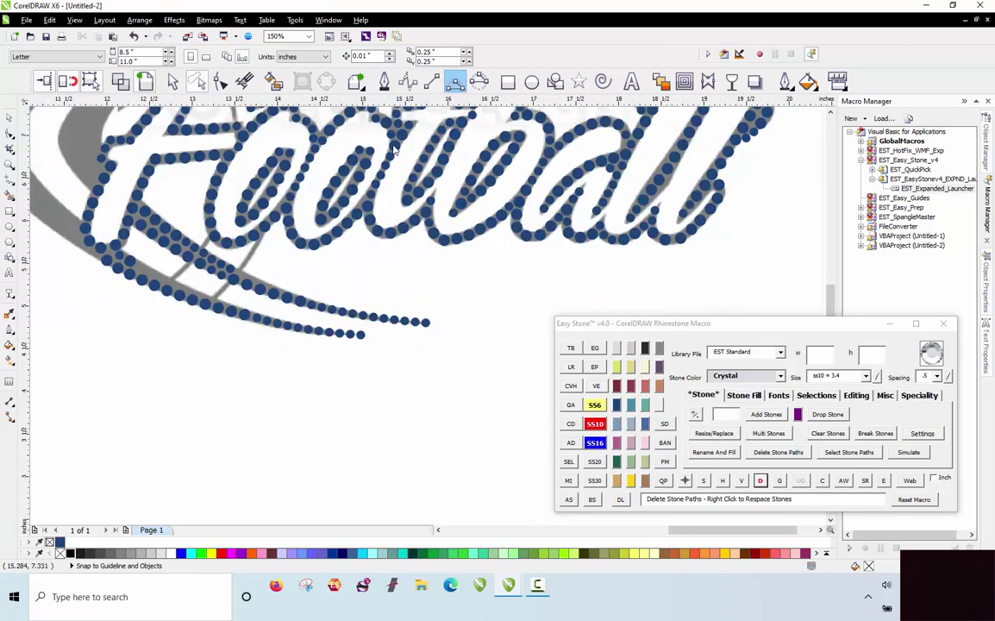
{"action": "key", "text": "F5"}
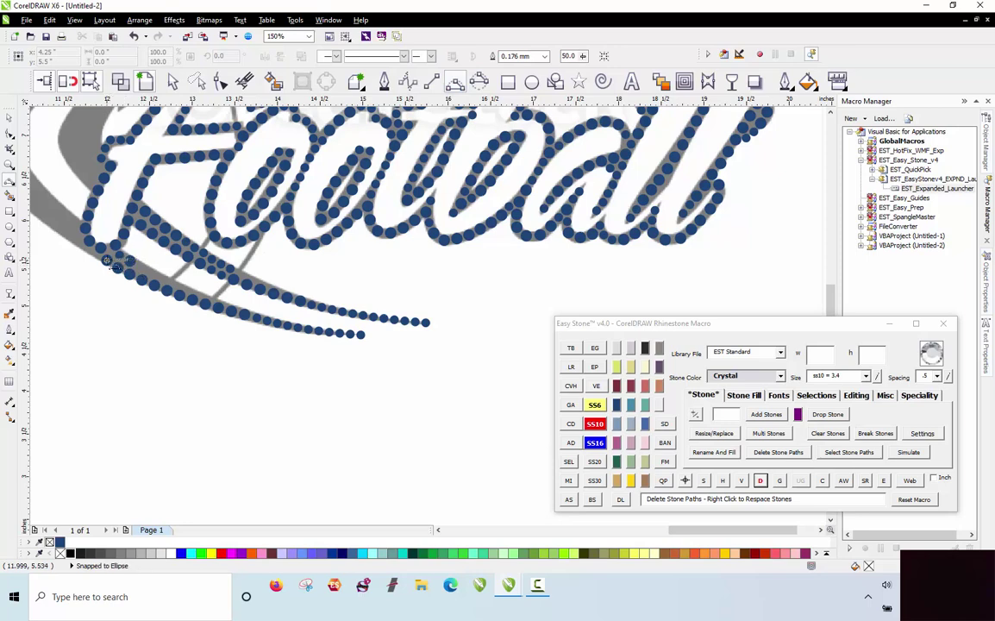
{"action": "left_click_drag", "start_coordinate": [203, 309], "coordinate": [361, 335]}
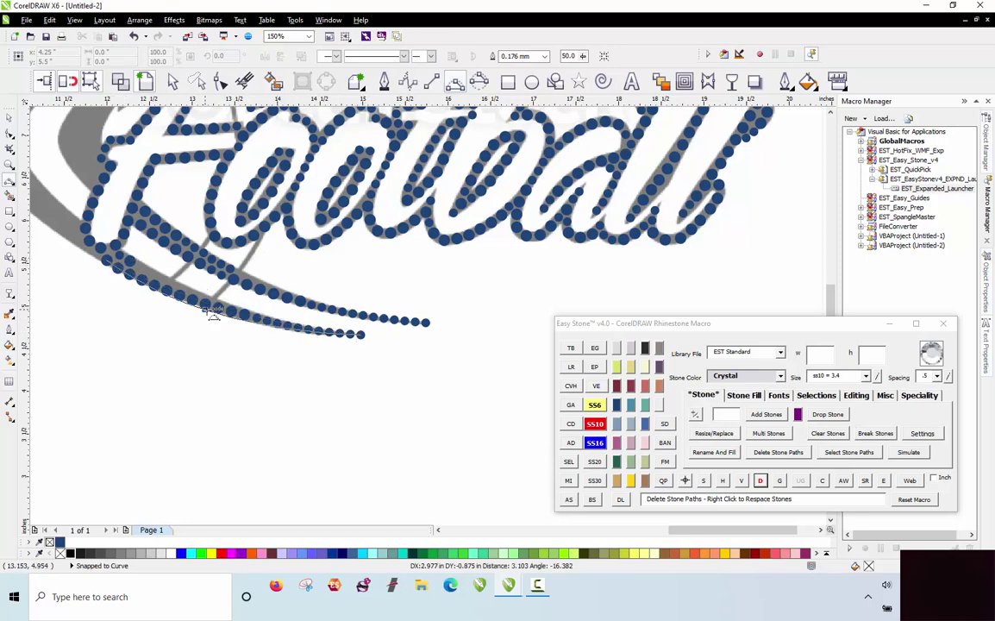
{"action": "left_click", "coordinate": [216, 314]}
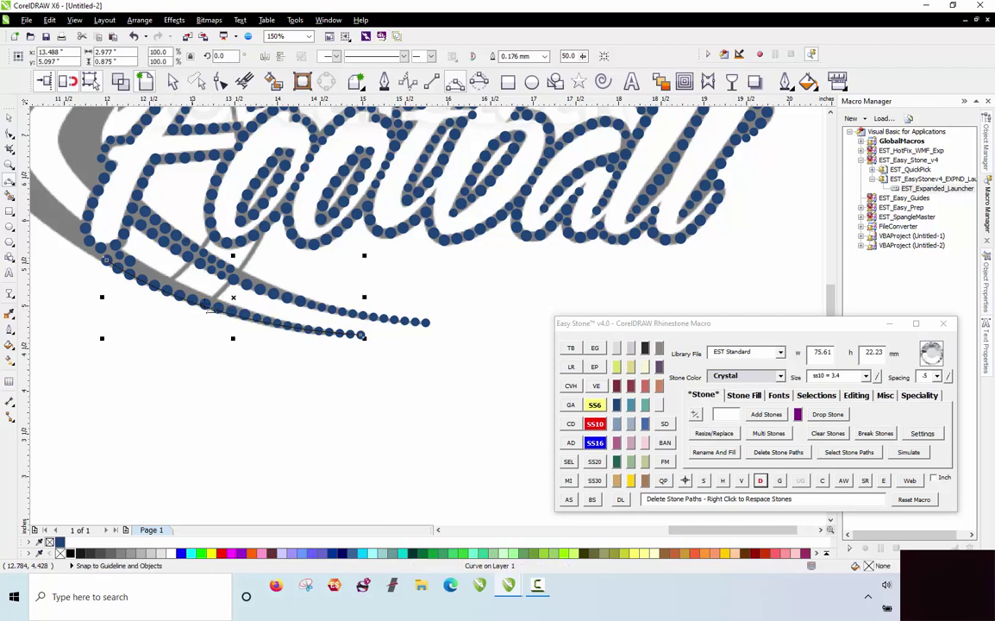
Align the outer band's lower row of stones to the drawn curve and delete the guide curve.
{"action": "scroll", "coordinate": [214, 309], "scroll_direction": "up", "scroll_amount": 2}
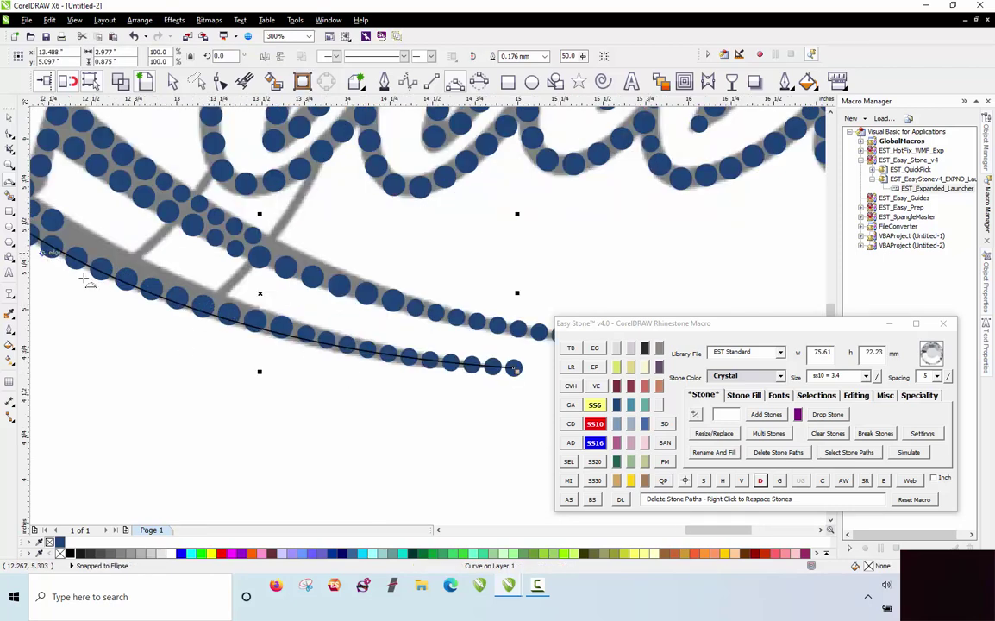
{"action": "left_click", "coordinate": [761, 482]}
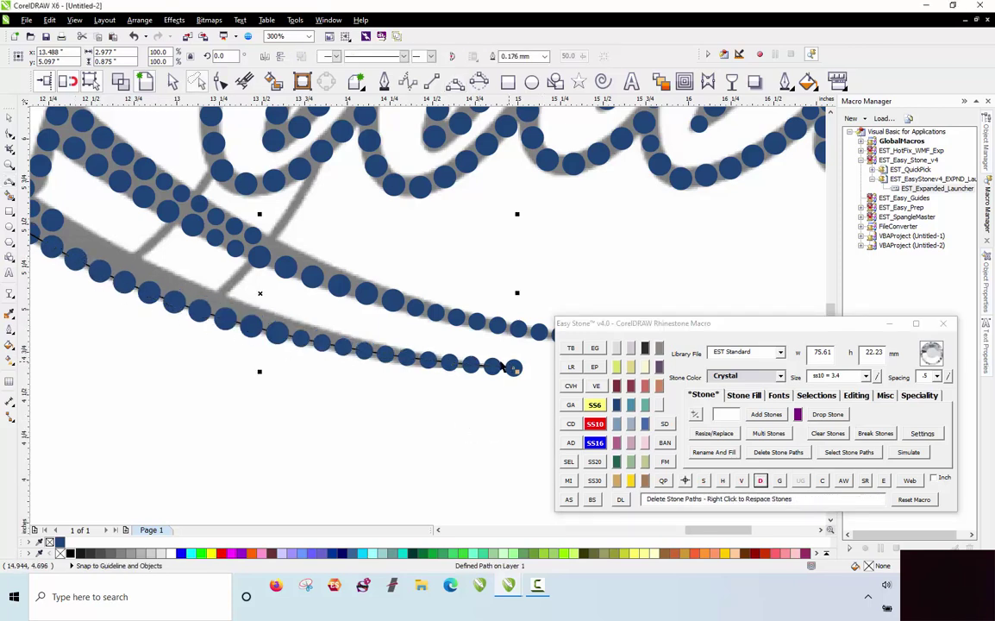
{"action": "left_click", "coordinate": [385, 410]}
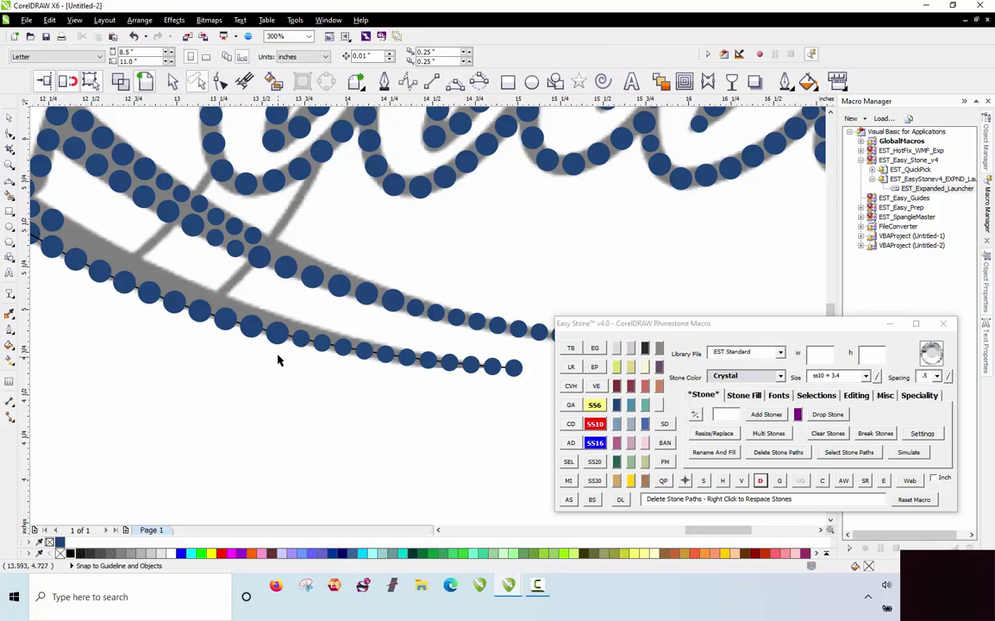
{"action": "scroll", "coordinate": [287, 342], "scroll_direction": "up", "scroll_amount": 2}
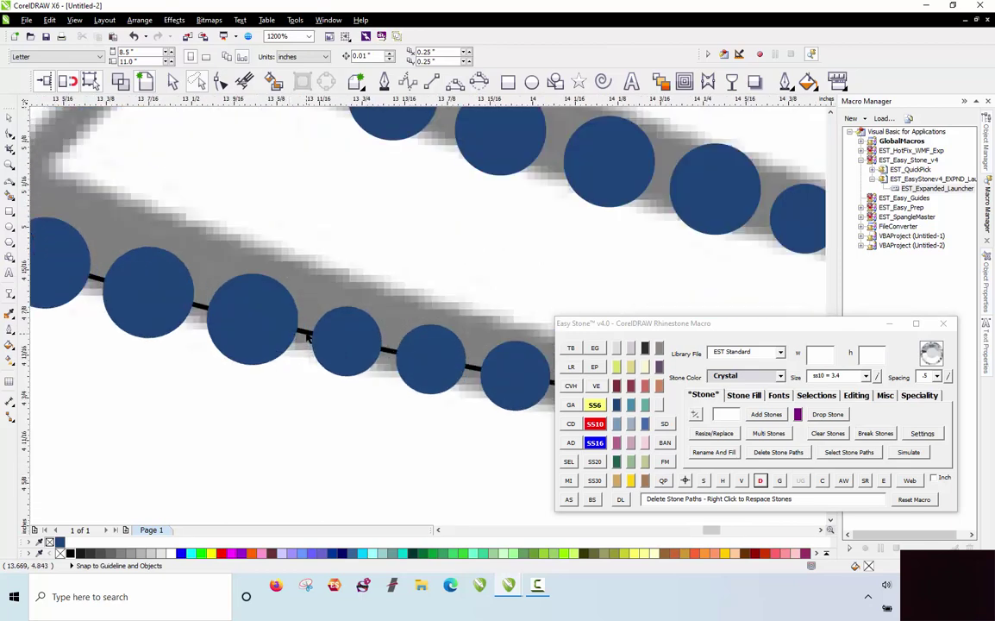
{"action": "left_click", "coordinate": [306, 332]}
{"action": "key", "text": "Escape"}
{"action": "scroll", "coordinate": [329, 304], "scroll_direction": "down", "scroll_amount": 3}
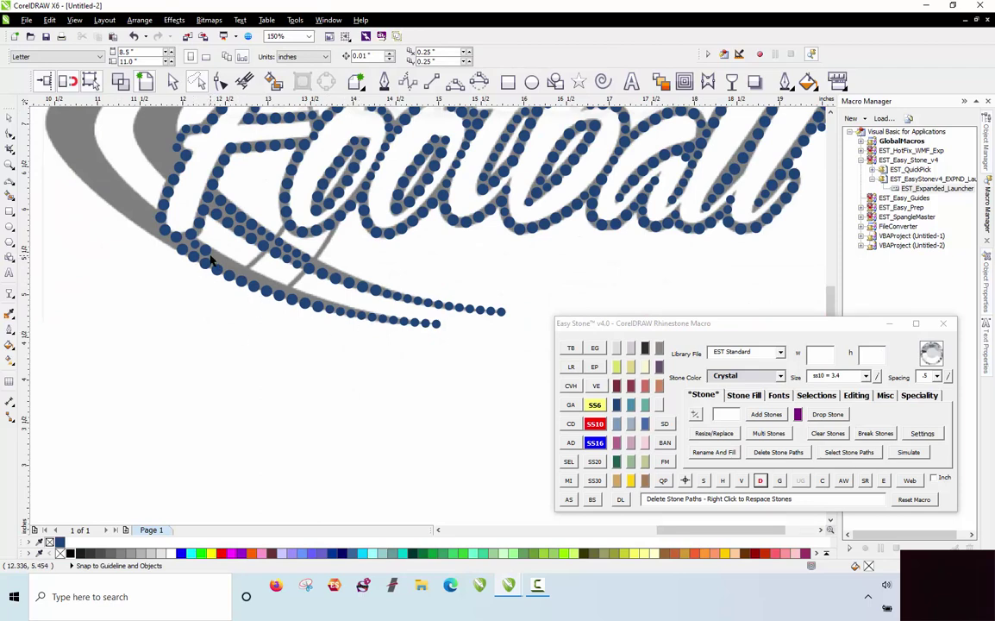
Copy the upper-row SS10 stone twice along the outer band's upper edge toward the first lace line.
{"action": "scroll", "coordinate": [211, 261], "scroll_direction": "up", "scroll_amount": 3}
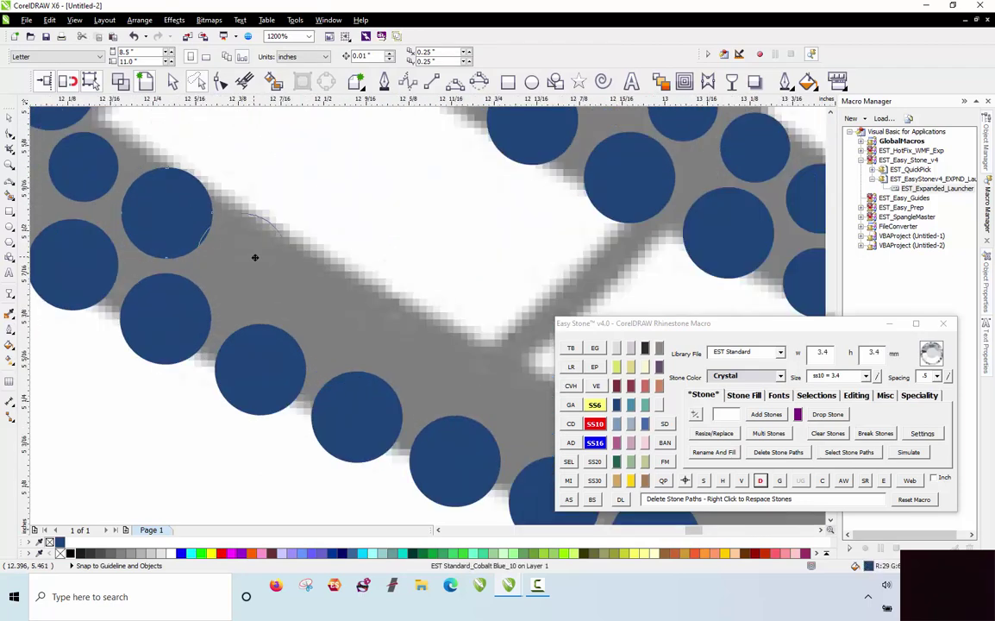
{"action": "left_click", "coordinate": [260, 264]}
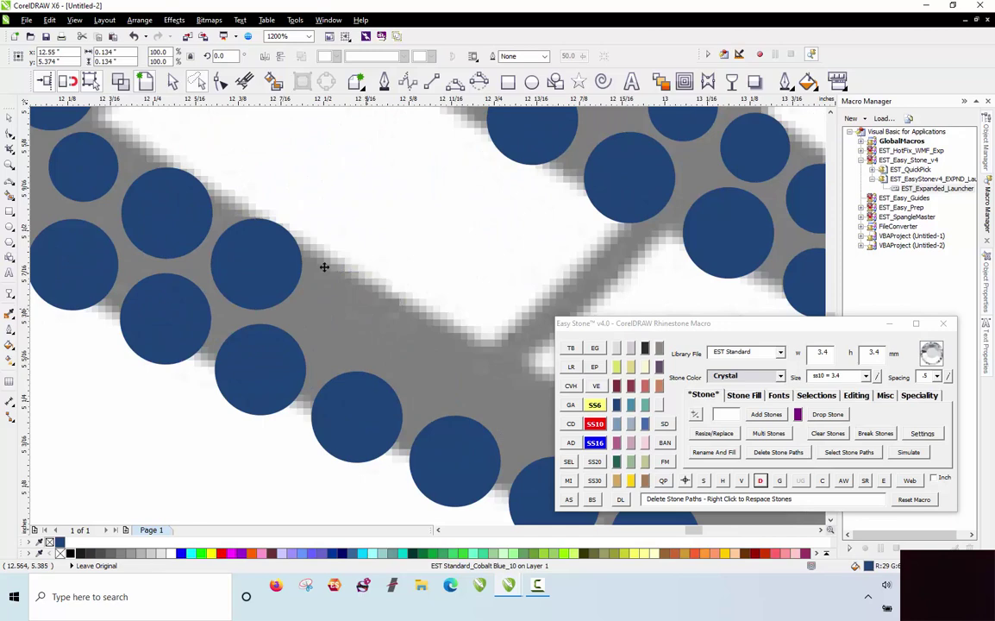
{"action": "scroll", "coordinate": [296, 266], "scroll_direction": "down", "scroll_amount": 1}
{"action": "scroll", "coordinate": [338, 294], "scroll_direction": "up", "scroll_amount": 1}
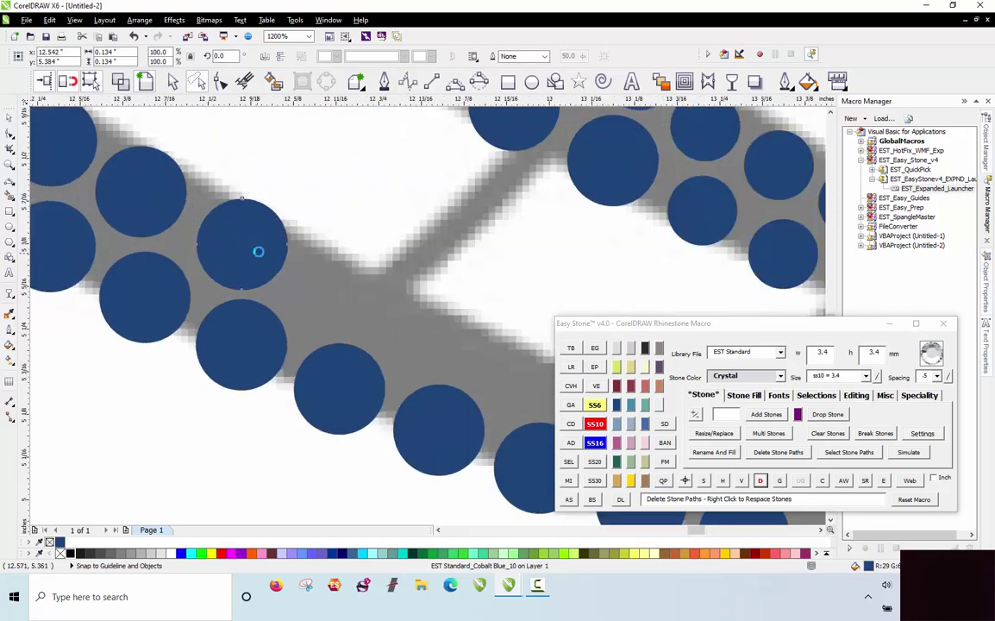
{"action": "left_click_drag", "start_coordinate": [259, 251], "coordinate": [343, 291]}
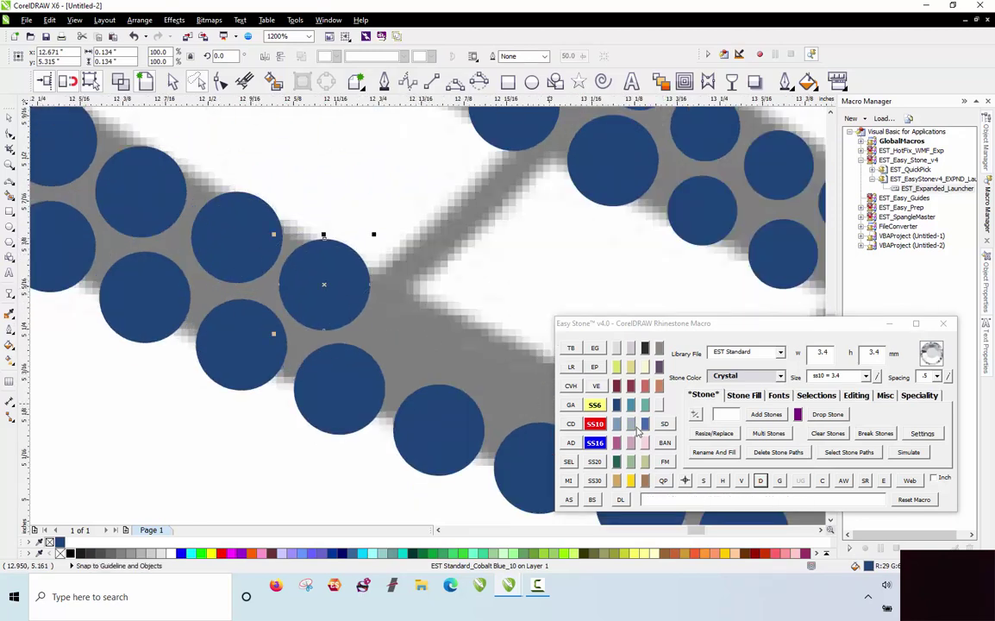
Change the SS10 copy nearest the first lace line to SS6 and adjust its position within the outer band.
{"action": "left_click", "coordinate": [595, 425]}
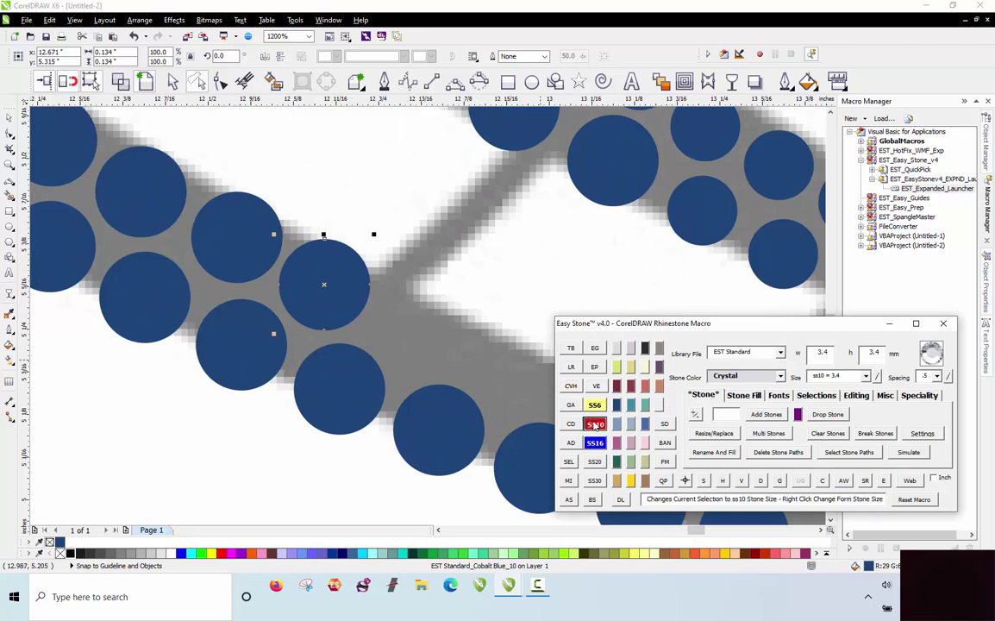
{"action": "left_click", "coordinate": [595, 404]}
{"action": "scroll", "coordinate": [333, 235], "scroll_direction": "up", "scroll_amount": 1}
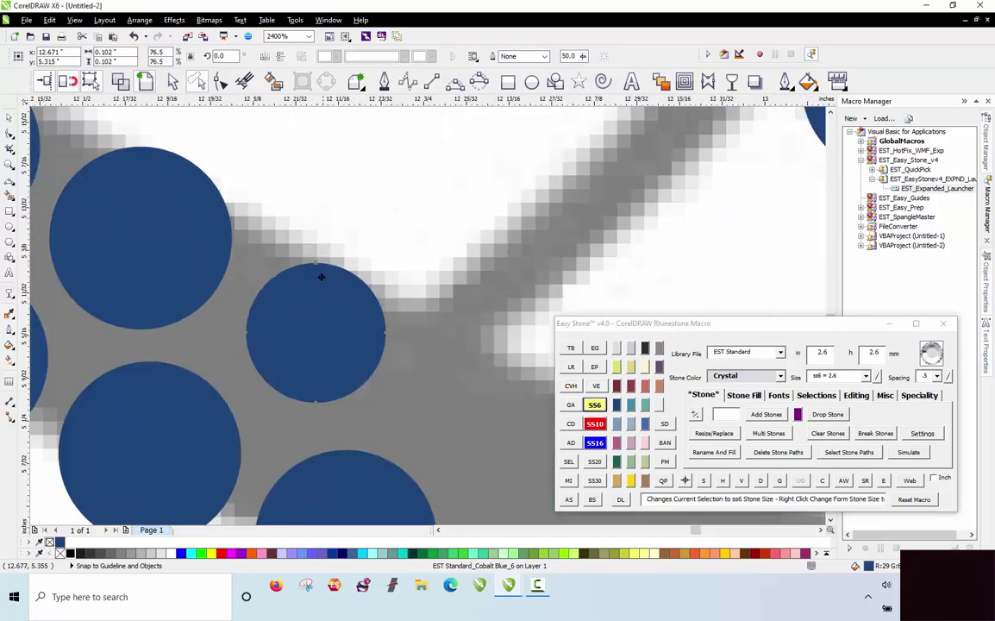
{"action": "scroll", "coordinate": [229, 207], "scroll_direction": "down", "scroll_amount": 2}
{"action": "scroll", "coordinate": [388, 314], "scroll_direction": "down", "scroll_amount": 1}
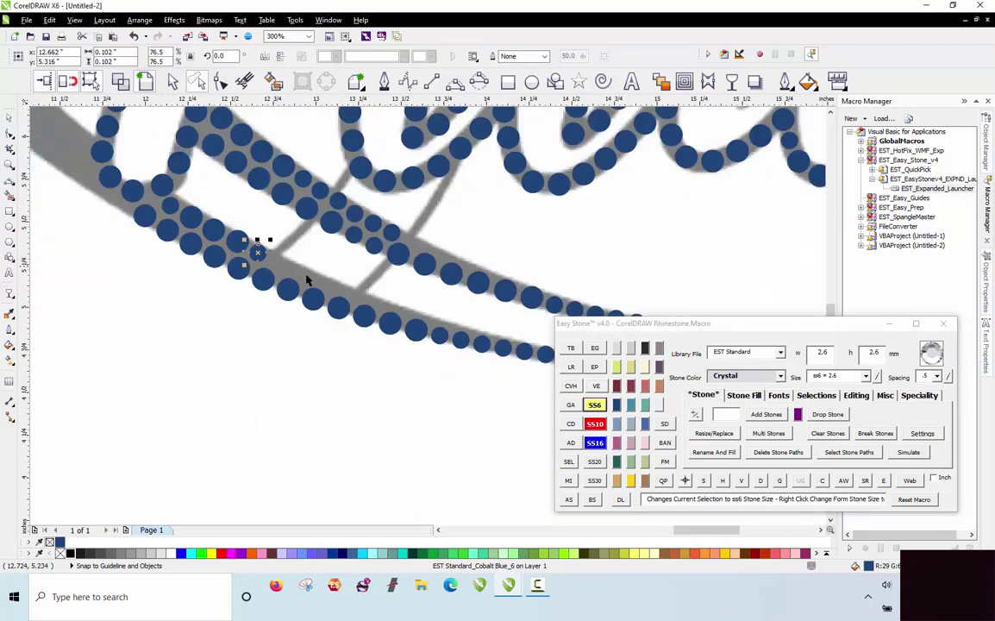
Change the lower-row SS10 stone near the second lace line to SS6 and place a copy above it at the band's upper edge.
{"action": "scroll", "coordinate": [382, 308], "scroll_direction": "up", "scroll_amount": 1}
{"action": "scroll", "coordinate": [345, 311], "scroll_direction": "up", "scroll_amount": 1}
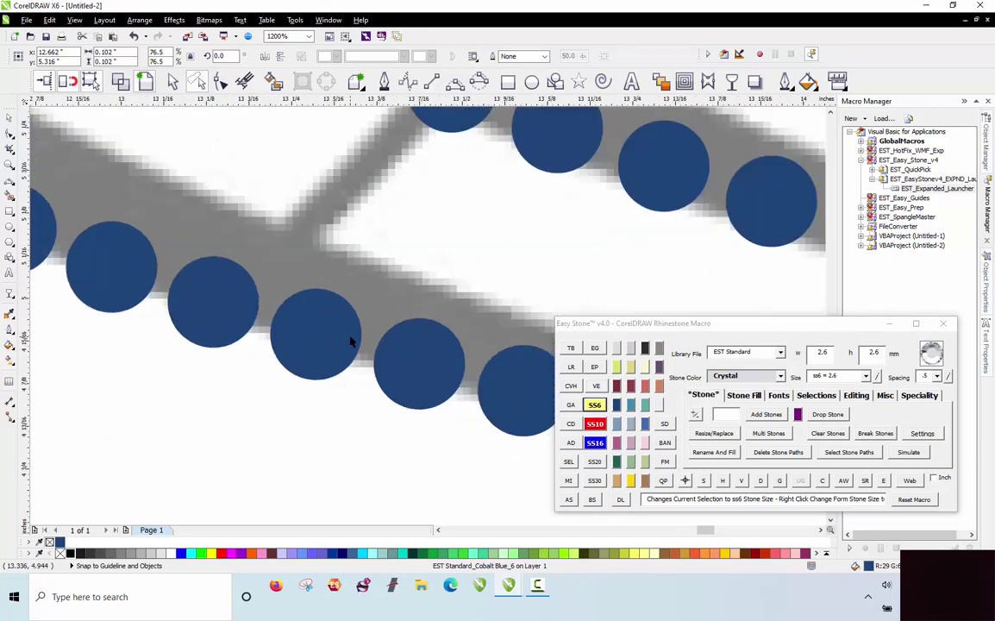
{"action": "left_click", "coordinate": [350, 341]}
{"action": "left_click", "coordinate": [595, 406]}
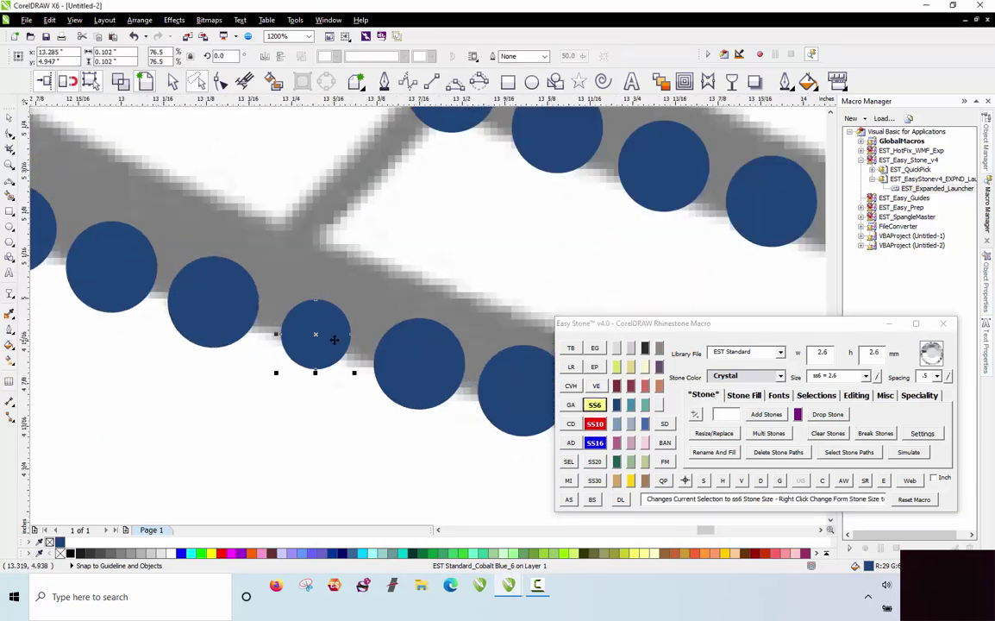
{"action": "left_click_drag", "start_coordinate": [334, 340], "coordinate": [393, 287]}
{"action": "right_click", "coordinate": [392, 287]}
{"action": "scroll", "coordinate": [338, 350], "scroll_direction": "up", "scroll_amount": 1}
{"action": "left_click_drag", "start_coordinate": [344, 352], "coordinate": [342, 353]}
{"action": "scroll", "coordinate": [341, 336], "scroll_direction": "down", "scroll_amount": 2}
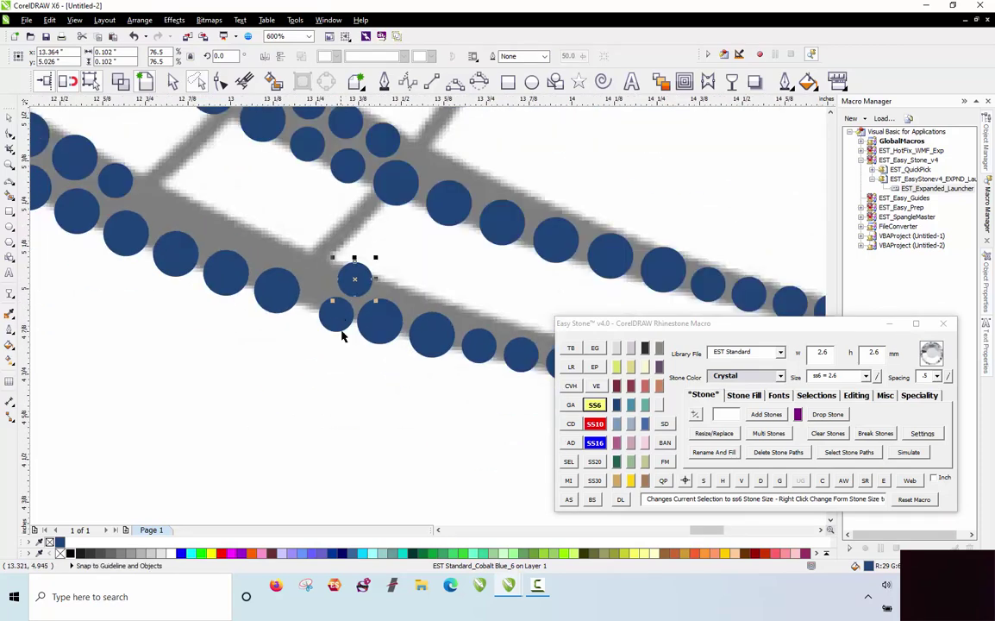
{"action": "left_click", "coordinate": [337, 377]}
Change the next lower-row SS10 stone to SS6, move it beside the previous SS6 stone, and copy it farther up the row.
{"action": "scroll", "coordinate": [324, 207], "scroll_direction": "down", "scroll_amount": 1}
{"action": "scroll", "coordinate": [345, 185], "scroll_direction": "up", "scroll_amount": 1}
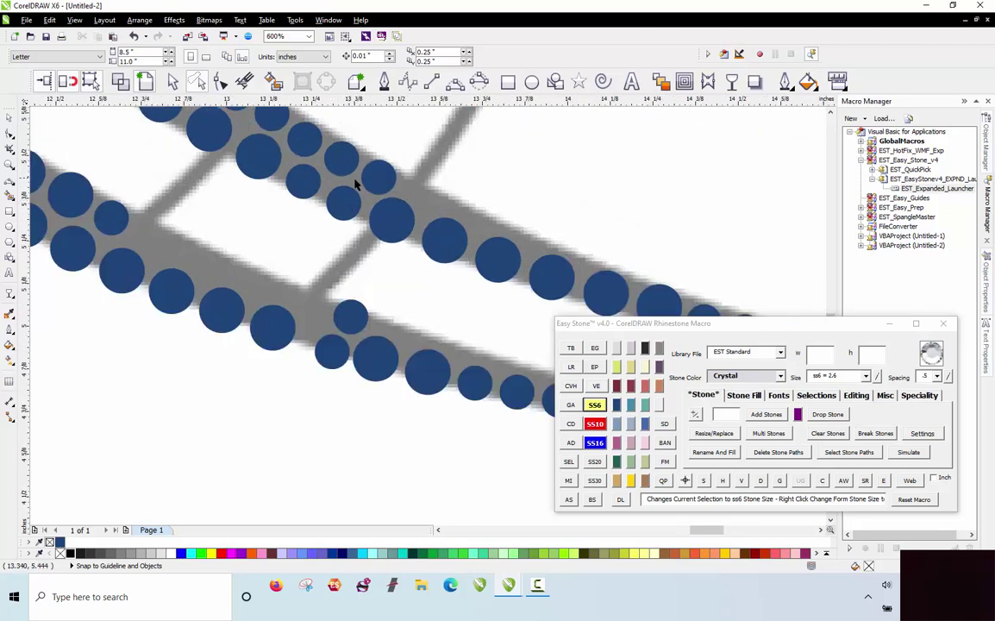
{"action": "scroll", "coordinate": [306, 328], "scroll_direction": "up", "scroll_amount": 1}
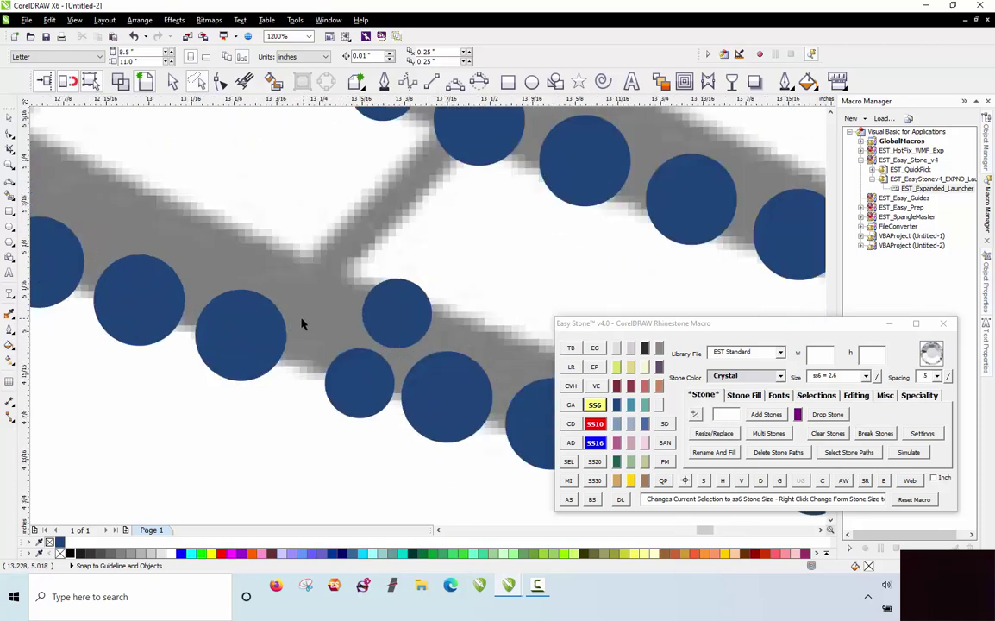
{"action": "left_click", "coordinate": [265, 347]}
{"action": "left_click", "coordinate": [595, 406]}
{"action": "left_click_drag", "start_coordinate": [263, 353], "coordinate": [306, 372]}
{"action": "left_click_drag", "start_coordinate": [300, 369], "coordinate": [218, 336]}
{"action": "right_click", "coordinate": [231, 347]}
Place three more SS6 stones along the outer band's upper edge, running past the second lace line toward the first.
{"action": "key", "text": "space"}
{"action": "left_click_drag", "start_coordinate": [296, 280], "coordinate": [146, 216]}
{"action": "key", "text": "space"}
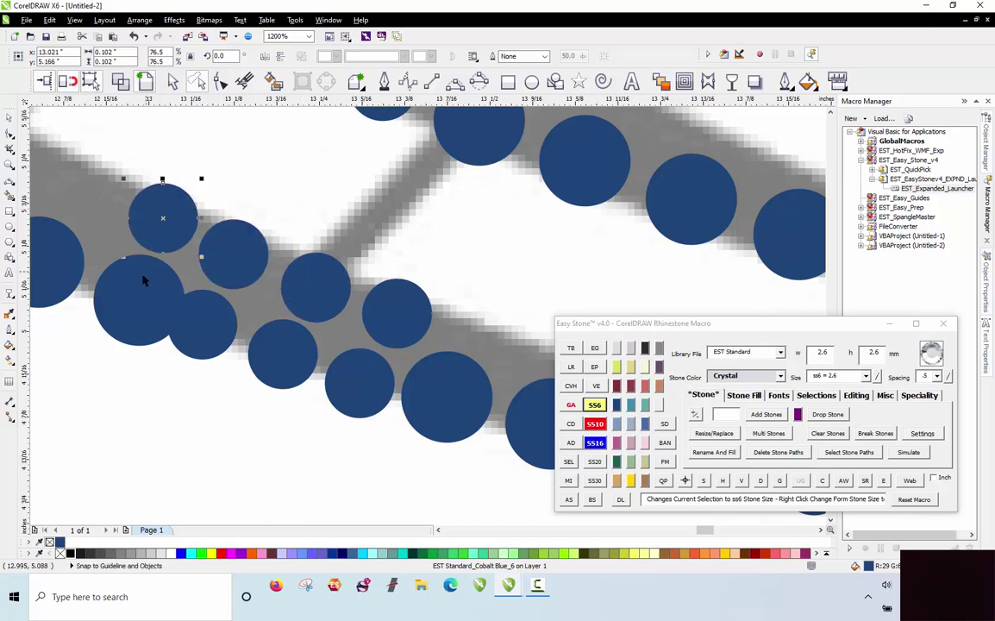
Change the SS10 stone overlapping the lower SS6 row to SS6 and shift it away from its neighbour to even the spacing.
{"action": "left_click", "coordinate": [144, 280]}
{"action": "left_click", "coordinate": [593, 405]}
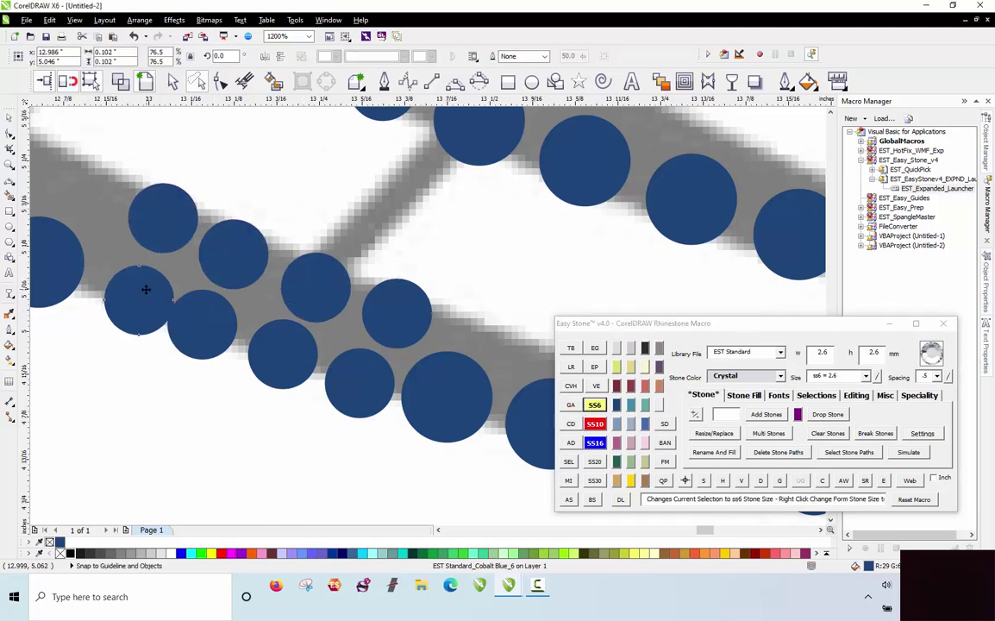
{"action": "left_click_drag", "start_coordinate": [139, 291], "coordinate": [134, 290]}
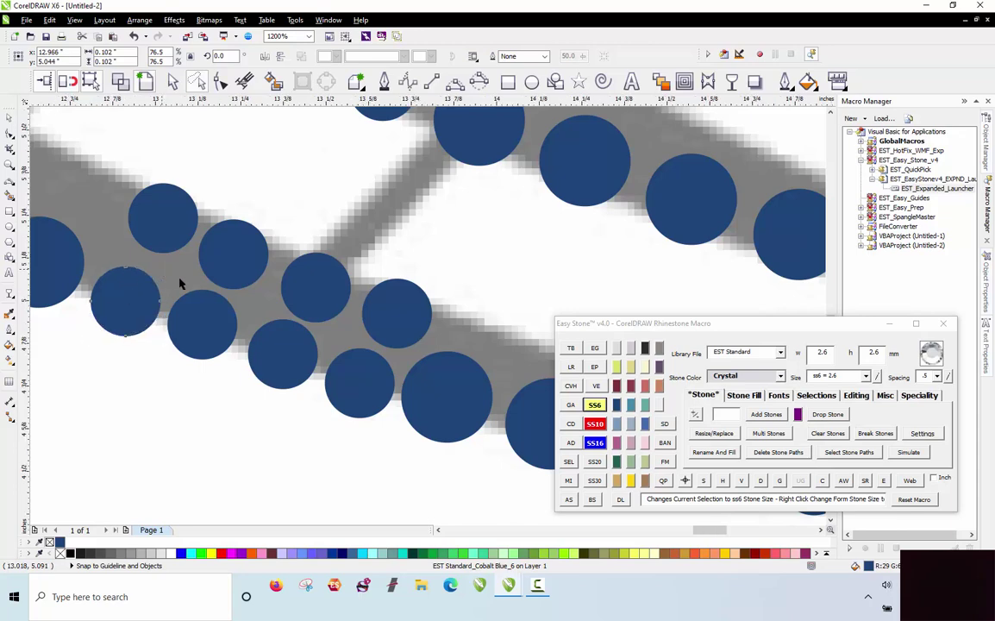
{"action": "scroll", "coordinate": [164, 271], "scroll_direction": "down", "scroll_amount": 1}
{"action": "left_click", "coordinate": [133, 376]}
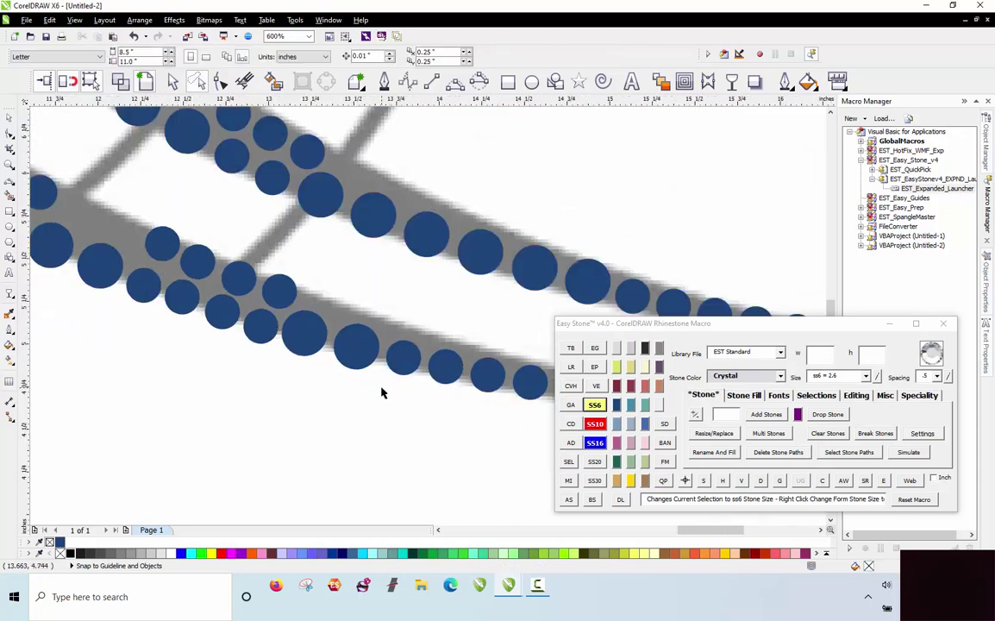
Nudge the two SS10 stones that follow the lower SS6 row past the second lace line to even their spacing.
{"action": "scroll", "coordinate": [382, 395], "scroll_direction": "down", "scroll_amount": 1}
{"action": "scroll", "coordinate": [355, 355], "scroll_direction": "up", "scroll_amount": 2}
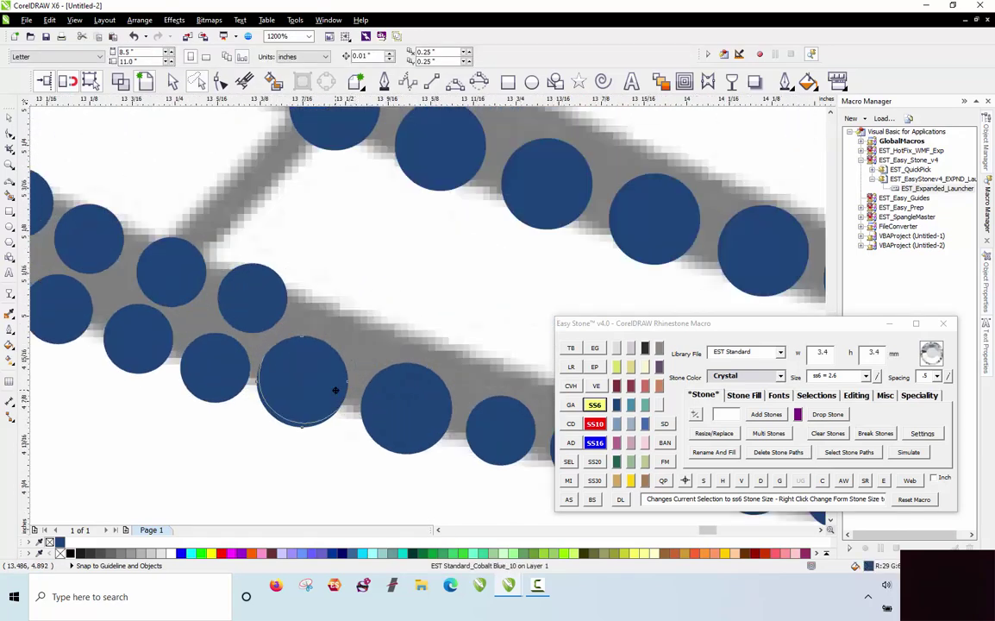
{"action": "left_click", "coordinate": [335, 398]}
{"action": "scroll", "coordinate": [336, 395], "scroll_direction": "down", "scroll_amount": 1}
{"action": "left_click", "coordinate": [420, 385]}
{"action": "scroll", "coordinate": [296, 328], "scroll_direction": "down", "scroll_amount": 1}
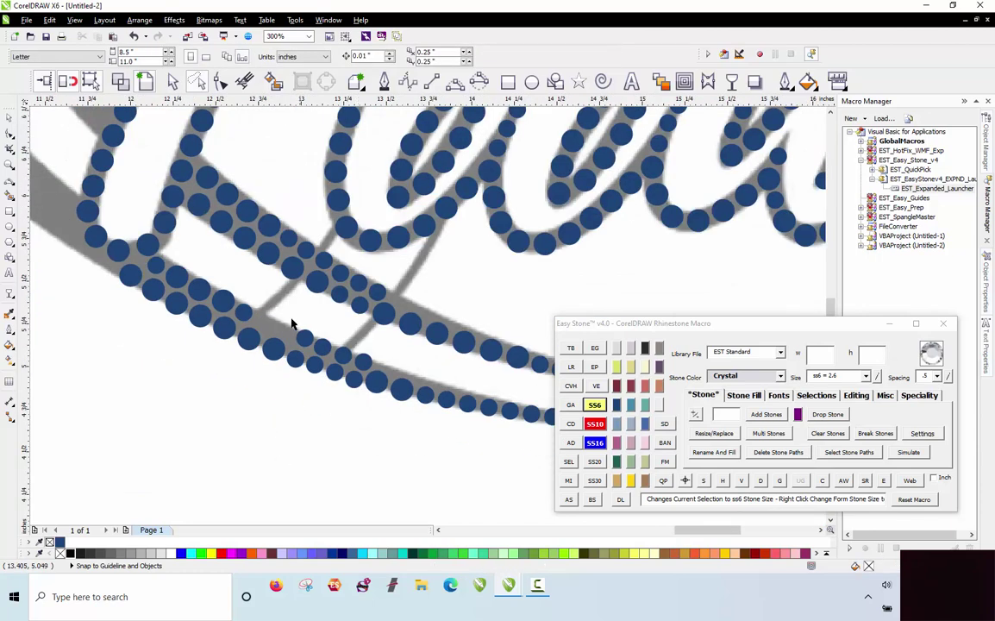
Fill the gap in the outer band's upper row beside the first lace line with SS6 stones.
{"action": "scroll", "coordinate": [284, 351], "scroll_direction": "up", "scroll_amount": 2}
{"action": "left_click_drag", "start_coordinate": [359, 367], "coordinate": [197, 318]}
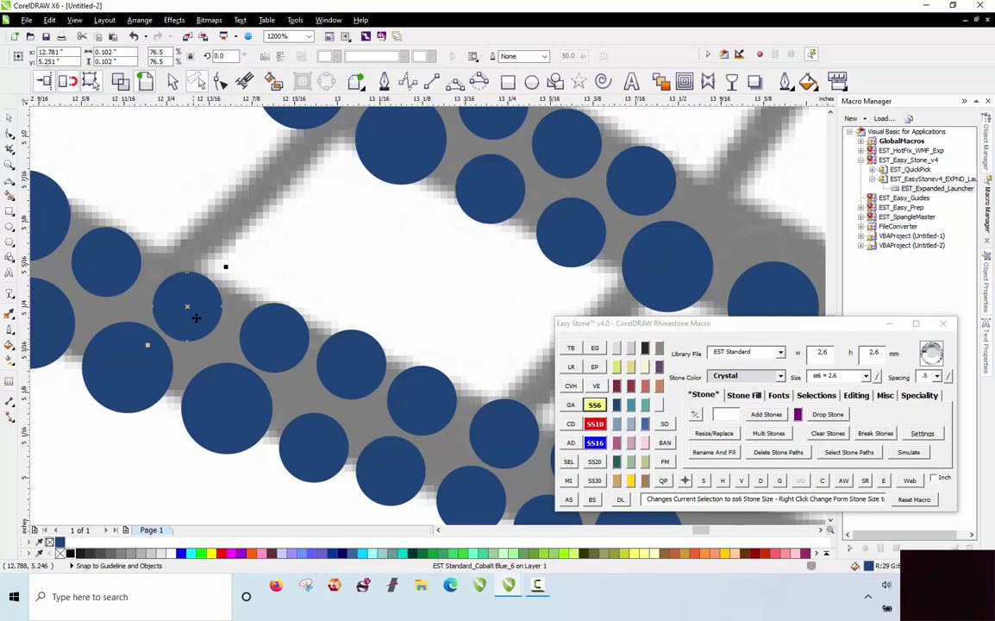
{"action": "scroll", "coordinate": [234, 315], "scroll_direction": "down", "scroll_amount": 2}
{"action": "left_click", "coordinate": [241, 286]}
Respace the outer band's whole upper row, from the SS6 stone below the lettering to the last SS6 stone past the second lace line.
{"action": "left_click", "coordinate": [111, 249]}
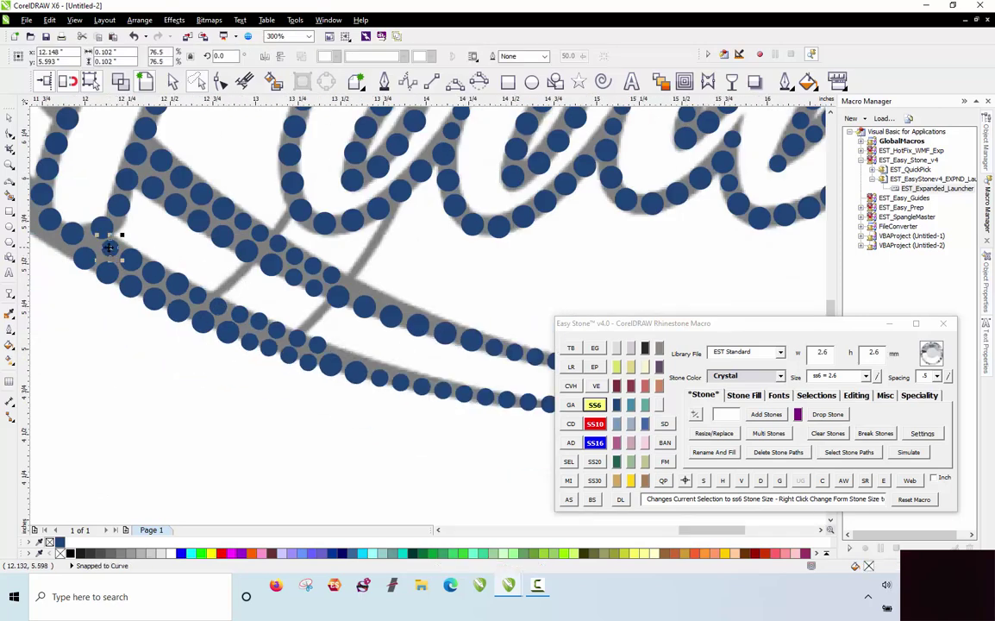
{"action": "left_click", "coordinate": [134, 260], "text": "shift"}
{"action": "scroll", "coordinate": [159, 279], "scroll_direction": "up", "scroll_amount": 1}
{"action": "left_click", "coordinate": [153, 272], "text": "shift"}
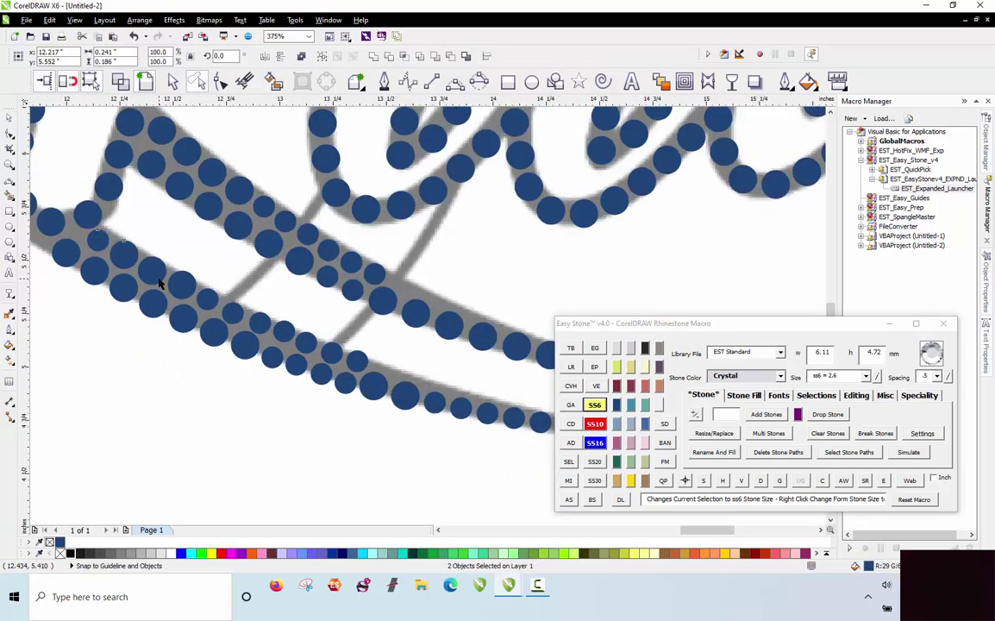
{"action": "left_click", "coordinate": [182, 285], "text": "shift"}
{"action": "left_click", "coordinate": [208, 300], "text": "shift"}
{"action": "left_click", "coordinate": [235, 308], "text": "shift"}
{"action": "left_click", "coordinate": [261, 323], "text": "shift"}
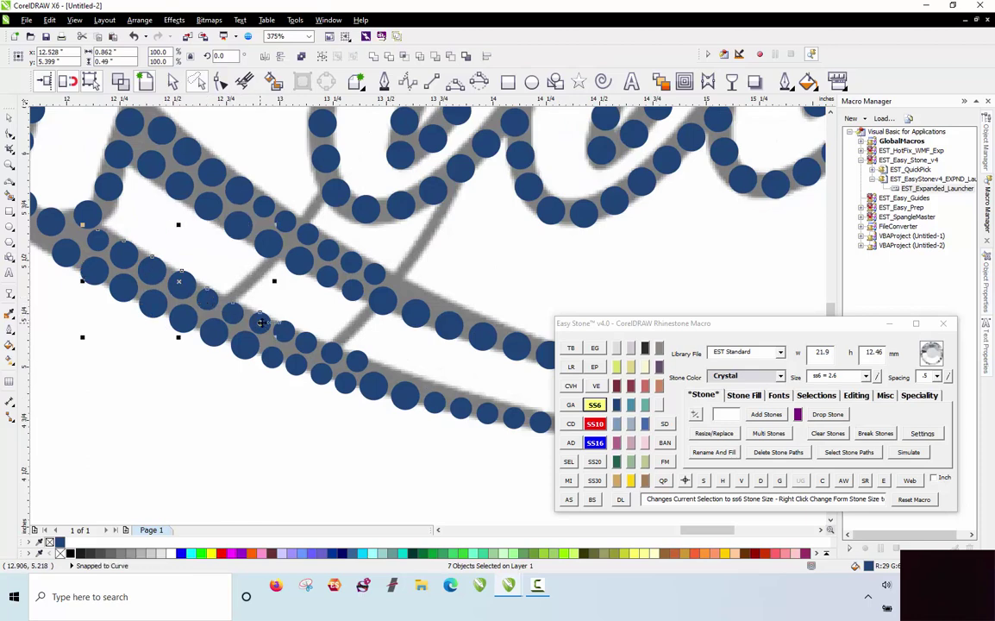
{"action": "left_click", "coordinate": [285, 330], "text": "shift"}
{"action": "left_click", "coordinate": [306, 344], "text": "shift"}
{"action": "left_click", "coordinate": [332, 354], "text": "shift"}
{"action": "left_click", "coordinate": [357, 361], "text": "shift"}
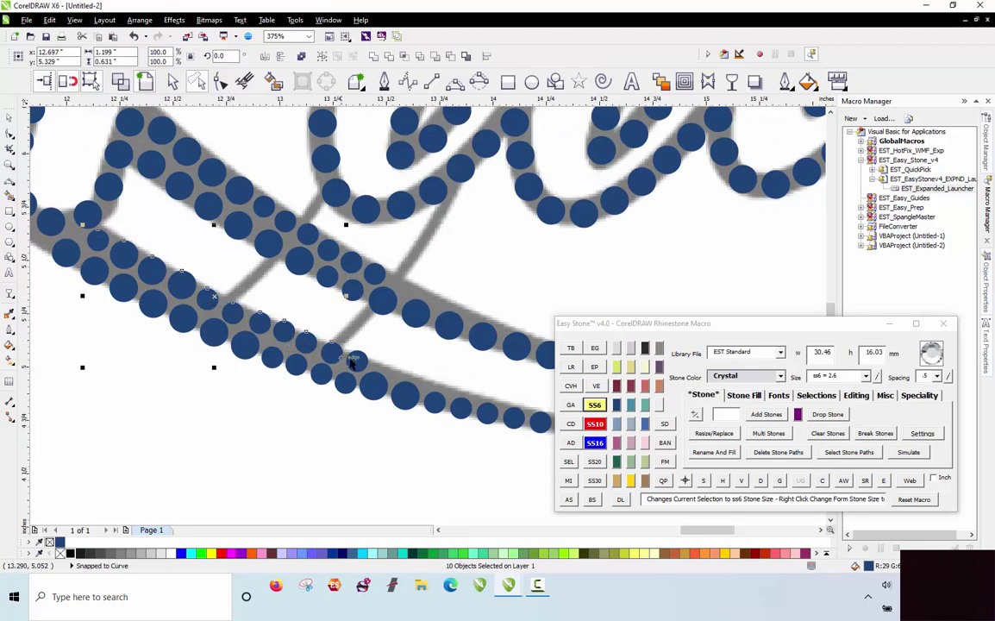
{"action": "left_click", "coordinate": [761, 483]}
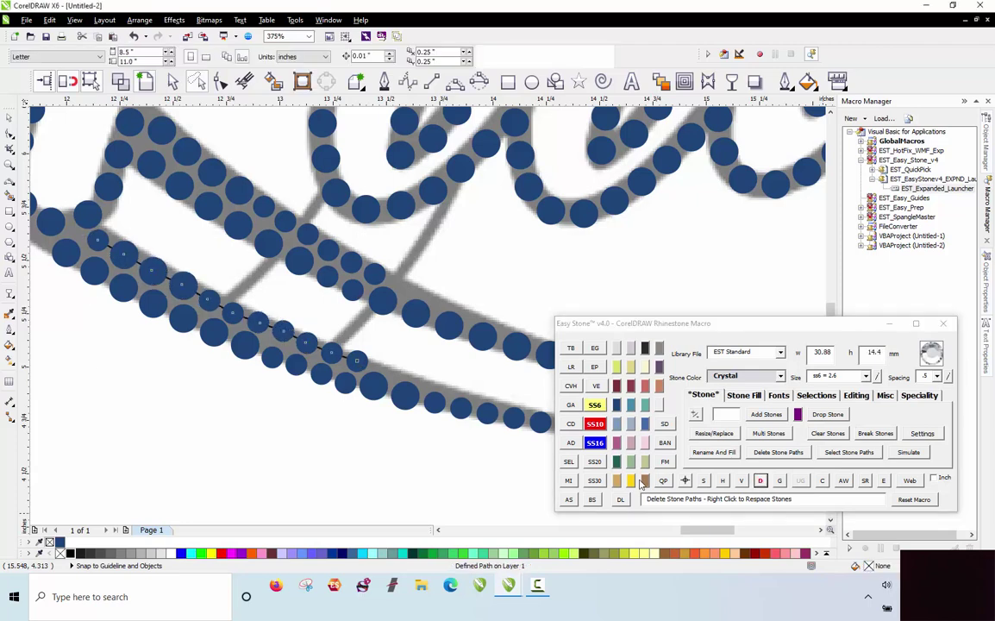
Nudge an upper-row SS6 stone between the lace lines and change the lower row's last SS10 stone before the SS6 run to SS6.
{"action": "scroll", "coordinate": [277, 343], "scroll_direction": "up", "scroll_amount": 2}
{"action": "scroll", "coordinate": [277, 344], "scroll_direction": "up", "scroll_amount": 2}
{"action": "left_click", "coordinate": [316, 316]}
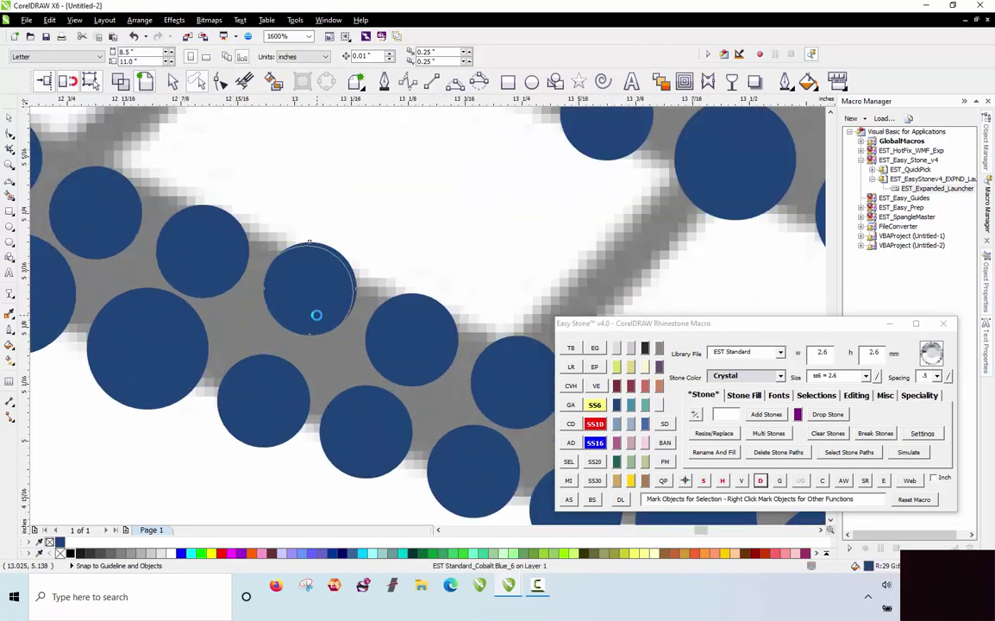
{"action": "left_click", "coordinate": [171, 362]}
{"action": "left_click", "coordinate": [595, 404]}
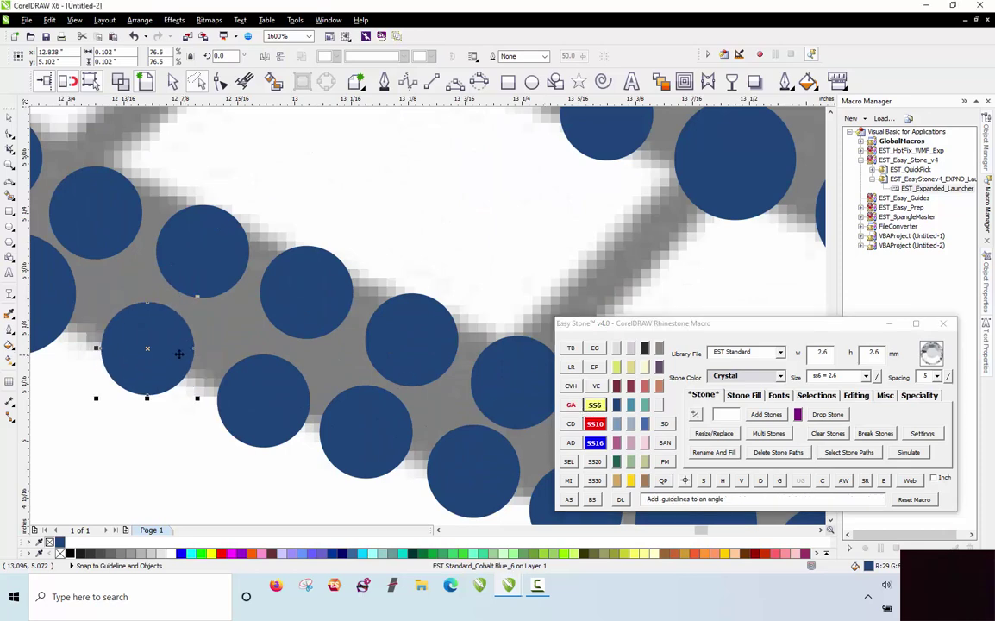
{"action": "scroll", "coordinate": [231, 444], "scroll_direction": "down", "scroll_amount": 4}
{"action": "left_click", "coordinate": [244, 437]}
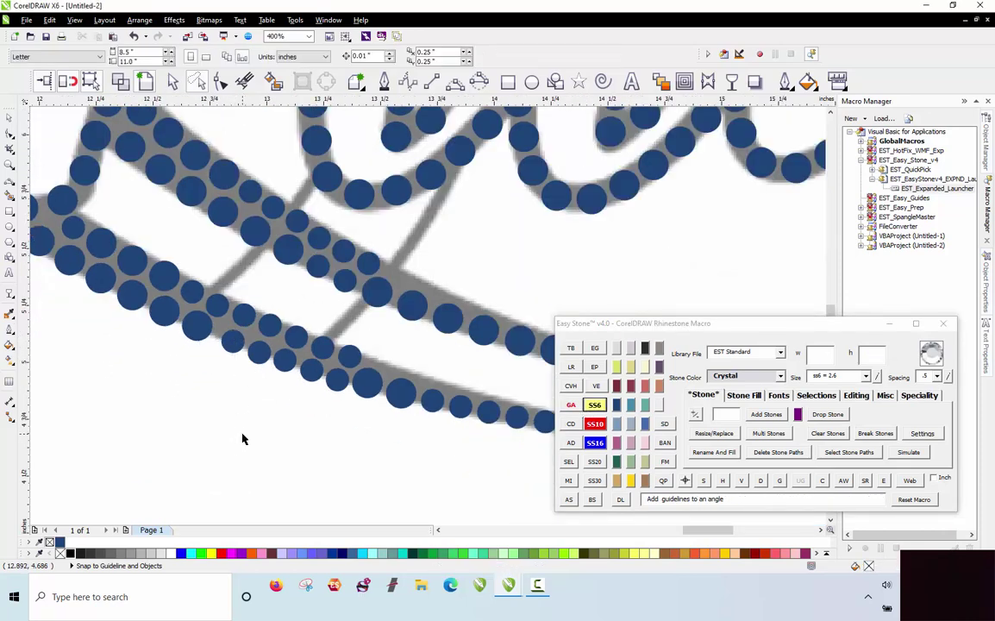
Respace the outer band's lower row of stones, from below the lettering to past the second lace line.
{"action": "scroll", "coordinate": [222, 410], "scroll_direction": "down", "scroll_amount": 2}
{"action": "scroll", "coordinate": [208, 391], "scroll_direction": "up", "scroll_amount": 2}
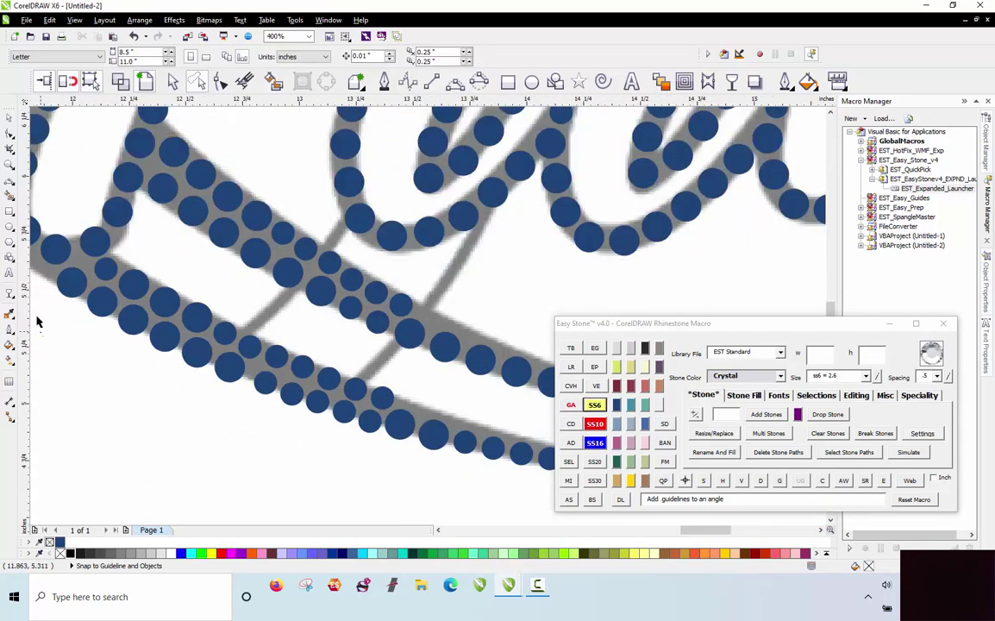
{"action": "left_click_drag", "start_coordinate": [37, 322], "coordinate": [40, 274]}
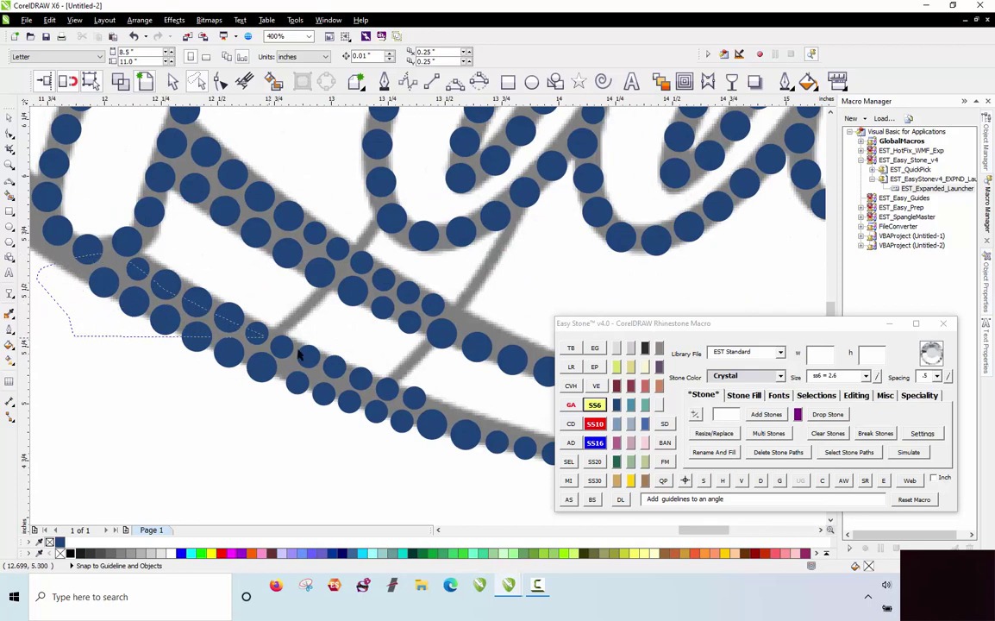
{"action": "mouse_move", "coordinate": [298, 354]}
{"action": "left_mouse_down"}
{"action": "mouse_move", "coordinate": [450, 411]}
{"action": "mouse_move", "coordinate": [458, 439]}
{"action": "mouse_move", "coordinate": [441, 474]}
{"action": "mouse_move", "coordinate": [403, 502]}
{"action": "mouse_move", "coordinate": [436, 455]}
{"action": "left_mouse_up"}
{"action": "left_click", "coordinate": [760, 481]}
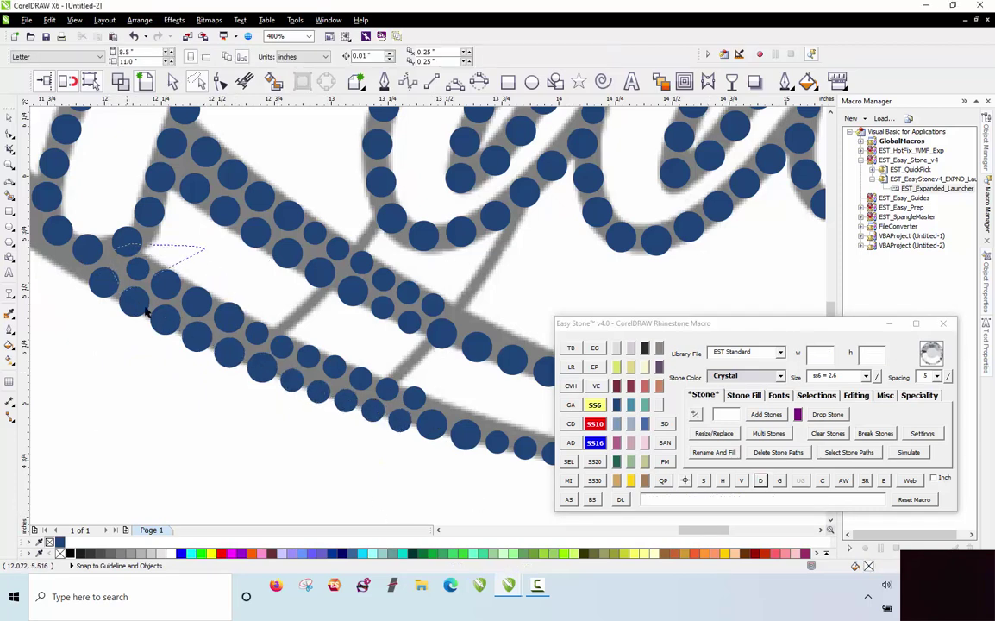
Respace the outer band's upper row of eleven stones again.
{"action": "mouse_move", "coordinate": [388, 414]}
{"action": "left_mouse_down"}
{"action": "mouse_move", "coordinate": [435, 417]}
{"action": "mouse_move", "coordinate": [461, 389]}
{"action": "mouse_move", "coordinate": [411, 399]}
{"action": "left_mouse_up"}
{"action": "left_click", "coordinate": [413, 399], "text": "shift"}
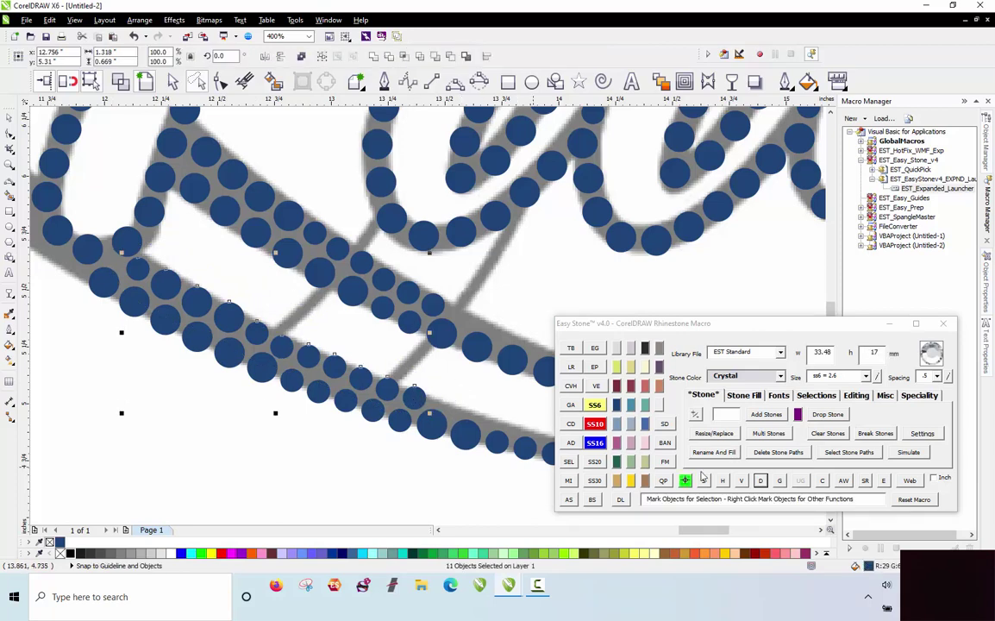
{"action": "left_click", "coordinate": [760, 480]}
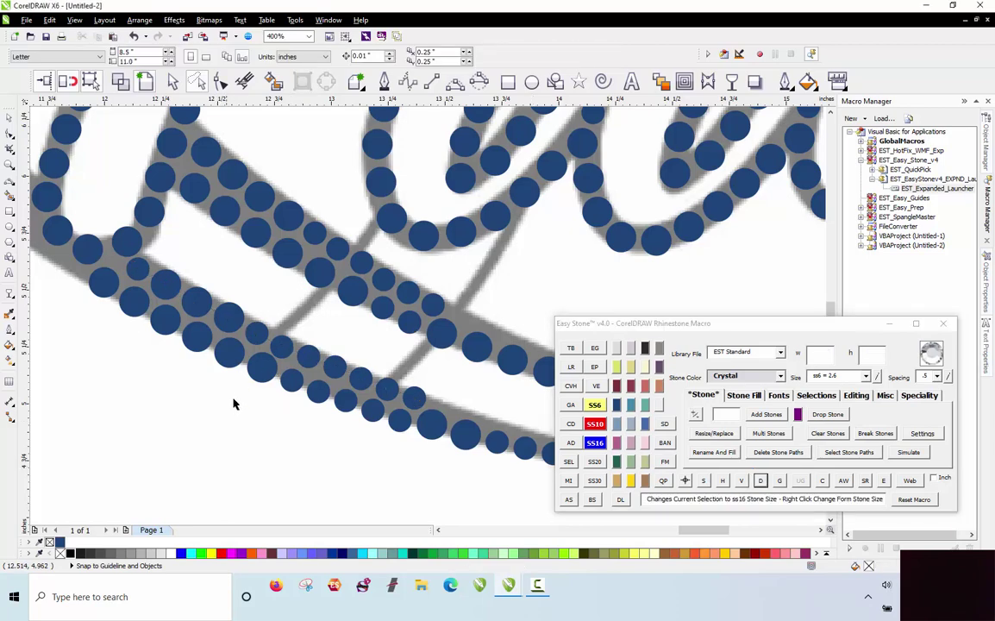
Copy SS6 stones along the first lace line, one between the inner band and the lettering and two between the two bands.
{"action": "scroll", "coordinate": [233, 404], "scroll_direction": "down", "scroll_amount": 2}
{"action": "scroll", "coordinate": [250, 380], "scroll_direction": "up", "scroll_amount": 5}
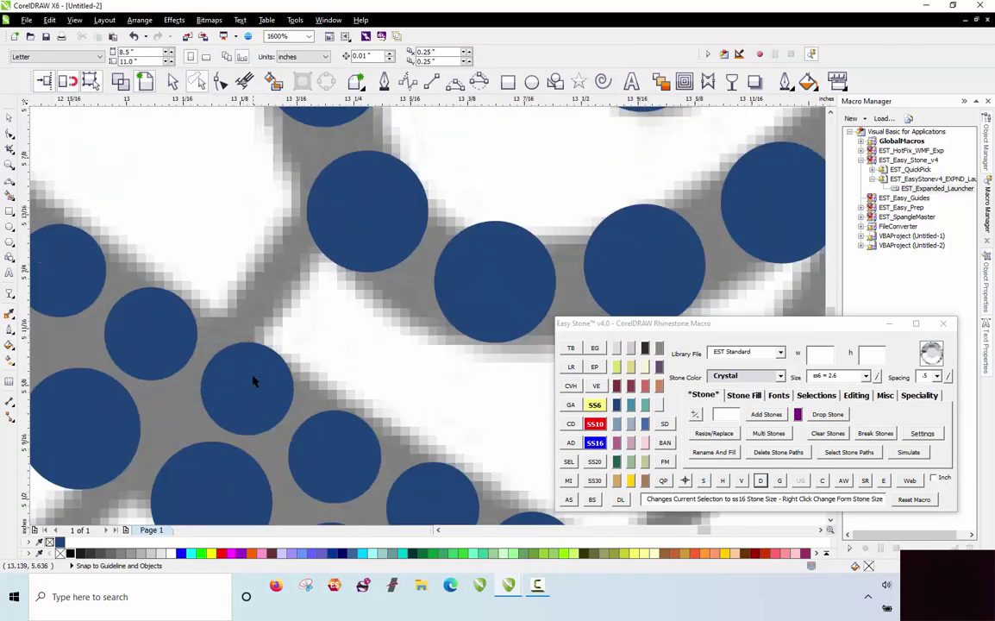
{"action": "left_click_drag", "start_coordinate": [253, 380], "coordinate": [261, 269]}
{"action": "scroll", "coordinate": [349, 250], "scroll_direction": "down", "scroll_amount": 4}
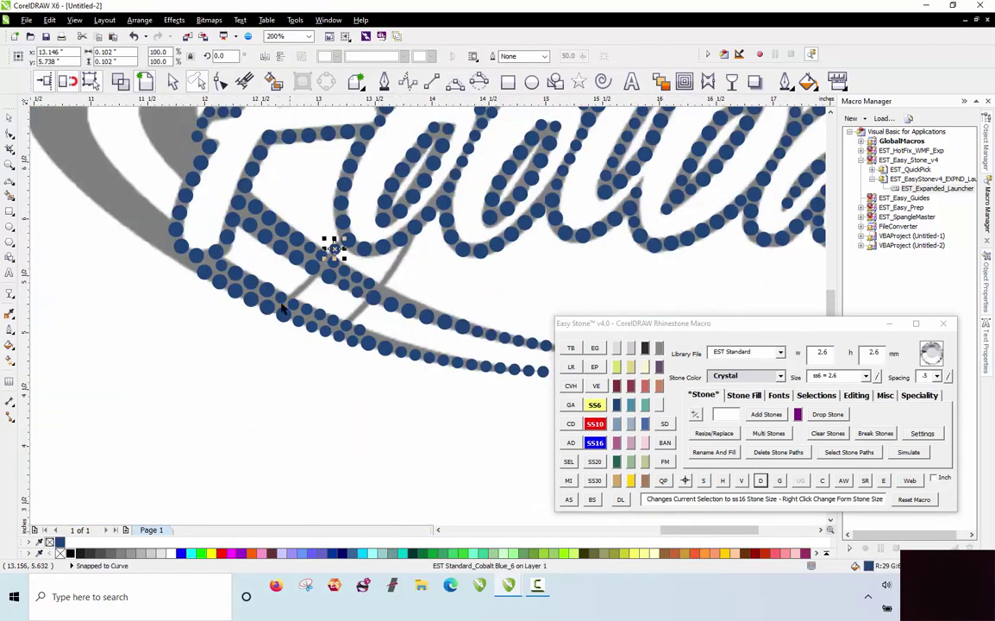
{"action": "scroll", "coordinate": [282, 309], "scroll_direction": "up", "scroll_amount": 1}
{"action": "scroll", "coordinate": [319, 251], "scroll_direction": "up", "scroll_amount": 1}
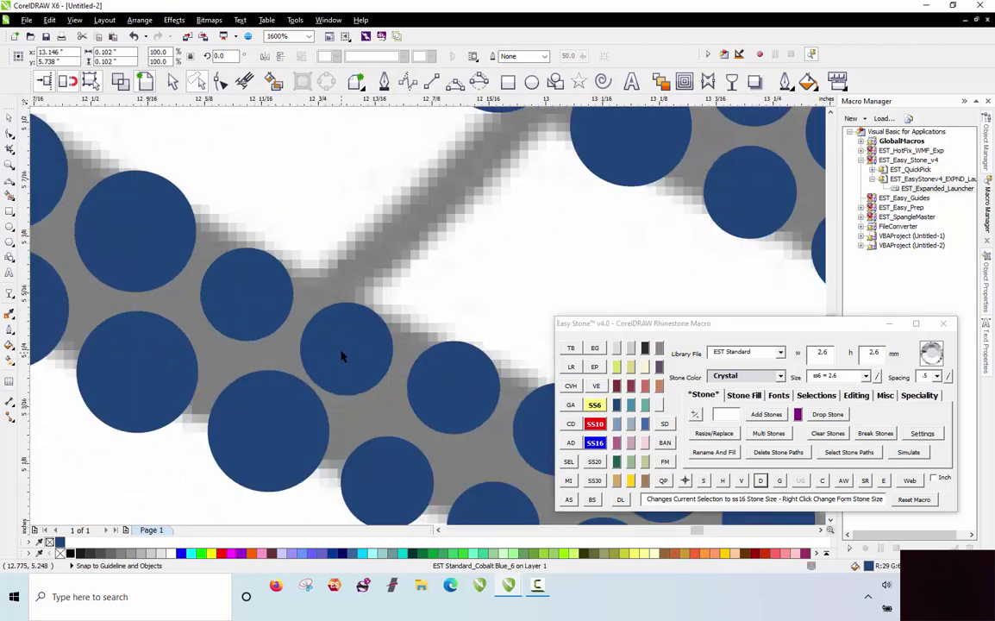
{"action": "left_click_drag", "start_coordinate": [339, 355], "coordinate": [372, 256]}
{"action": "left_click_drag", "start_coordinate": [374, 259], "coordinate": [462, 184]}
{"action": "scroll", "coordinate": [190, 273], "scroll_direction": "down", "scroll_amount": 3}
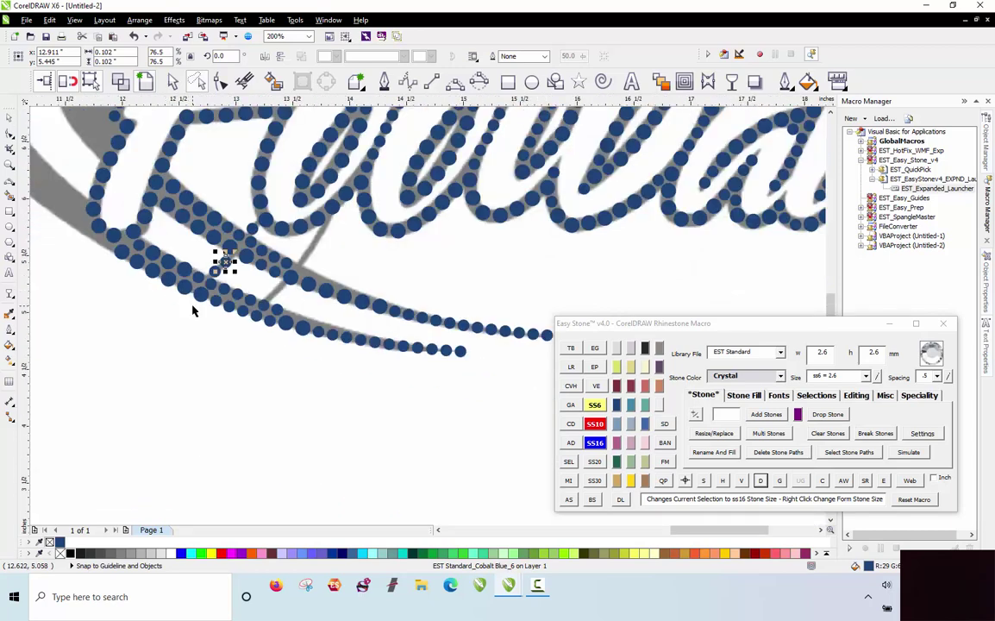
Copy two SS6 stones onto the second lace line between the outer and inner bands.
{"action": "scroll", "coordinate": [198, 302], "scroll_direction": "up", "scroll_amount": 3}
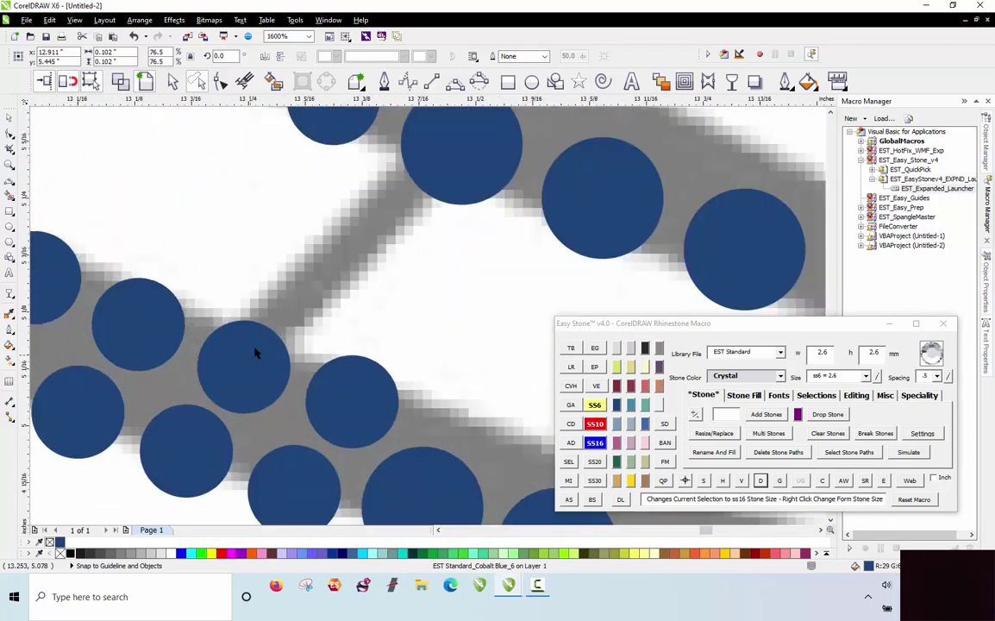
{"action": "left_click_drag", "start_coordinate": [256, 353], "coordinate": [329, 290]}
{"action": "key", "text": "space"}
{"action": "scroll", "coordinate": [349, 291], "scroll_direction": "down", "scroll_amount": 1}
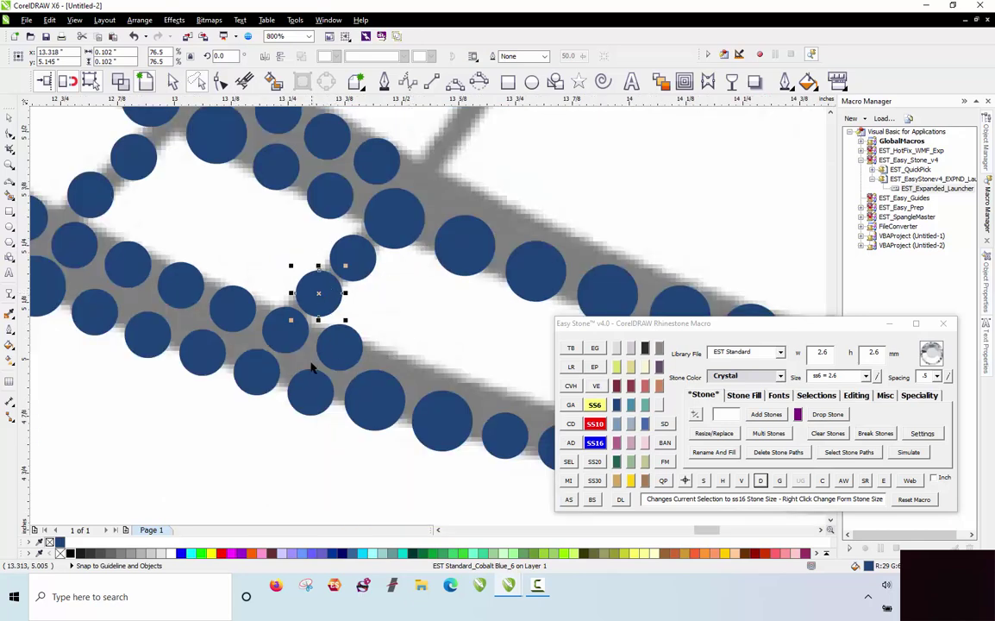
Place an SS6 stone on the inner band's upper edge at the base of the second lace line's upper section.
{"action": "scroll", "coordinate": [312, 367], "scroll_direction": "down", "scroll_amount": 1}
{"action": "scroll", "coordinate": [324, 364], "scroll_direction": "up", "scroll_amount": 3}
{"action": "left_click_drag", "start_coordinate": [385, 318], "coordinate": [395, 302]}
{"action": "left_click_drag", "start_coordinate": [325, 394], "coordinate": [361, 357]}
{"action": "scroll", "coordinate": [324, 406], "scroll_direction": "down", "scroll_amount": 2}
{"action": "scroll", "coordinate": [318, 406], "scroll_direction": "down", "scroll_amount": 1}
{"action": "scroll", "coordinate": [291, 444], "scroll_direction": "up", "scroll_amount": 1}
{"action": "scroll", "coordinate": [312, 373], "scroll_direction": "down", "scroll_amount": 2}
{"action": "scroll", "coordinate": [330, 369], "scroll_direction": "up", "scroll_amount": 1}
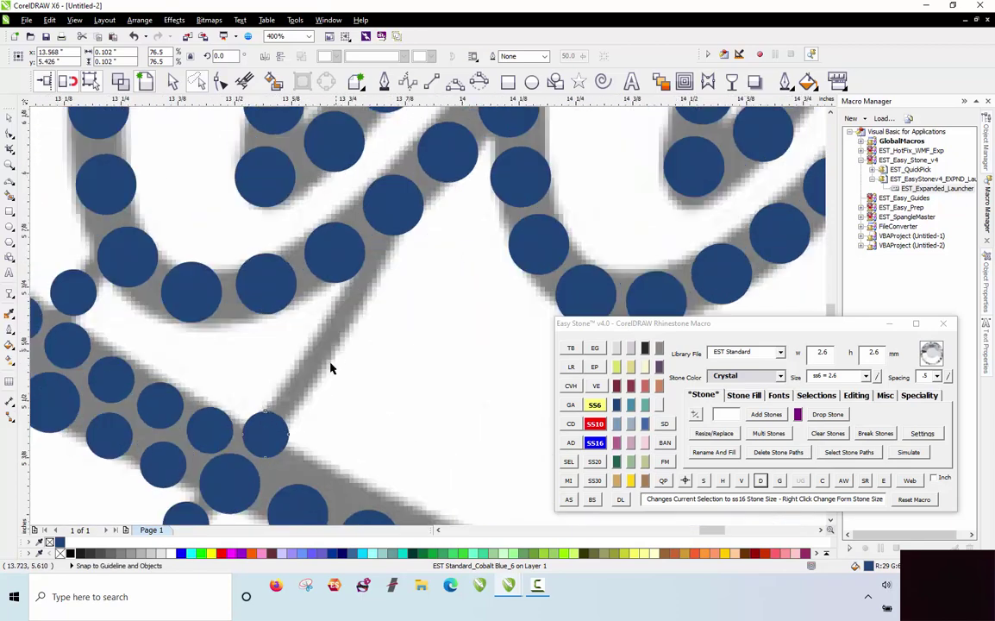
Place three more SS6 stones up the second lace line, from the inner band toward the lettering.
{"action": "left_click_drag", "start_coordinate": [272, 425], "coordinate": [345, 356]}
{"action": "left_click_drag", "start_coordinate": [370, 298], "coordinate": [294, 393]}
{"action": "key", "text": "space"}
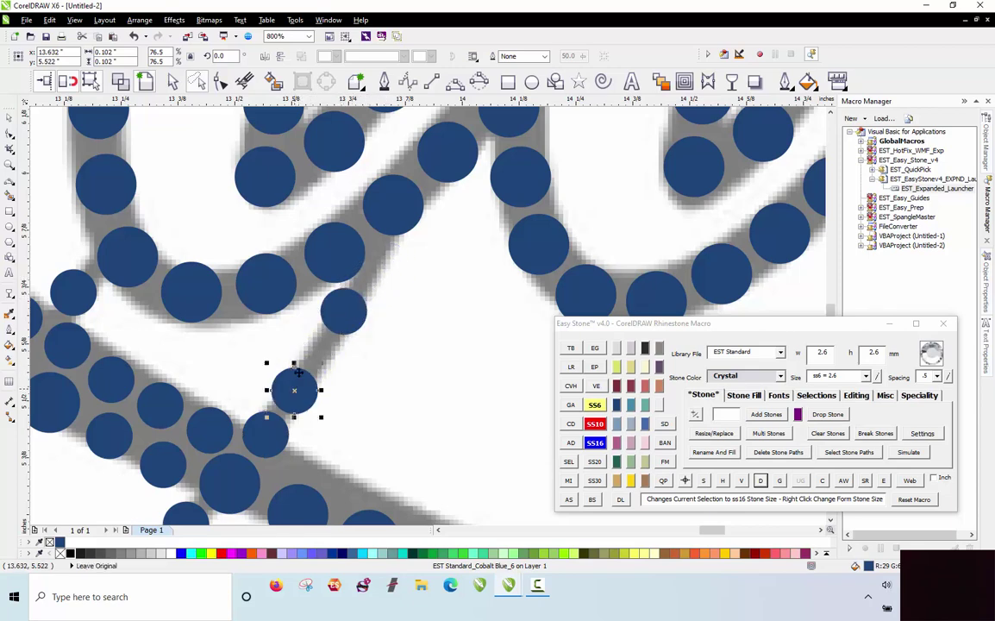
{"action": "scroll", "coordinate": [342, 326], "scroll_direction": "up", "scroll_amount": 1}
{"action": "left_click_drag", "start_coordinate": [244, 481], "coordinate": [369, 305]}
{"action": "right_click", "coordinate": [368, 304]}
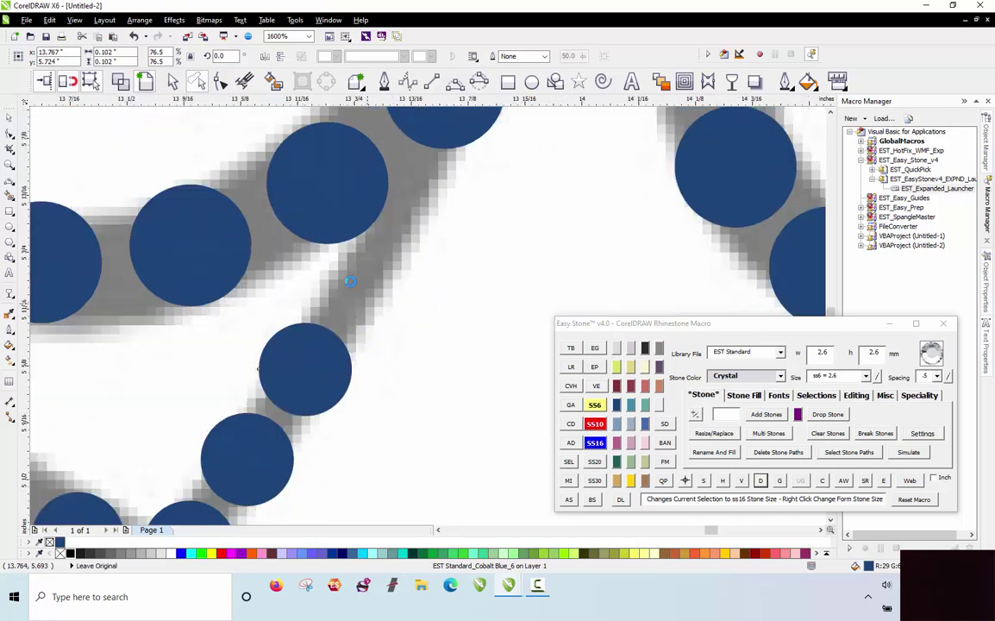
Change the letter's SS10 stone beside the lace line's top to SS6, shift it upward, and add another SS6 stone joining the lace line to the letter.
{"action": "left_click", "coordinate": [352, 228]}
{"action": "left_click", "coordinate": [594, 405]}
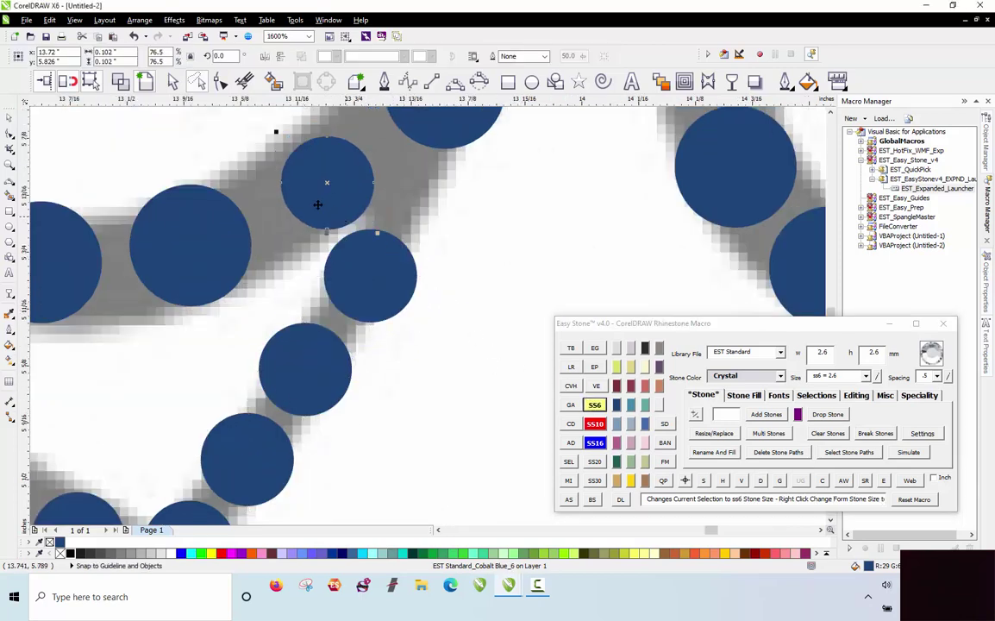
{"action": "left_click_drag", "start_coordinate": [317, 204], "coordinate": [341, 170]}
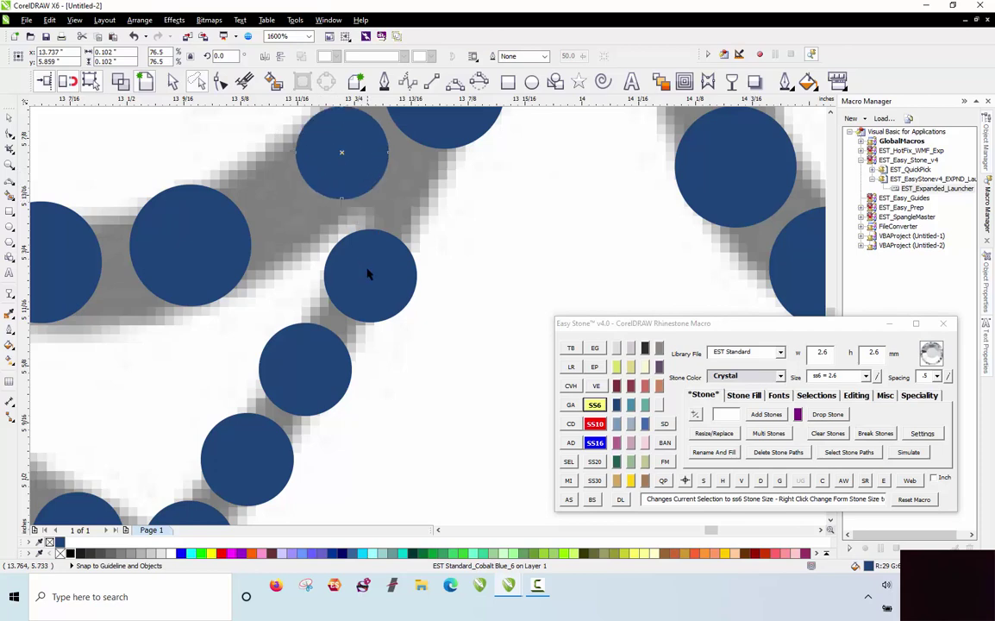
{"action": "left_click_drag", "start_coordinate": [367, 275], "coordinate": [416, 200]}
{"action": "right_click", "coordinate": [415, 200]}
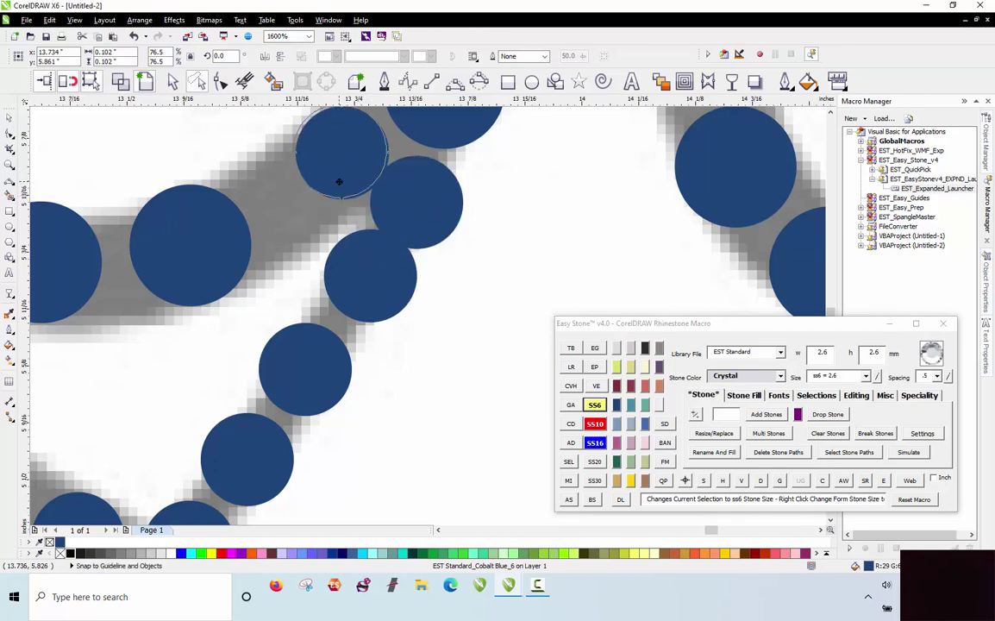
Respace the second lace line's stones between the letter's SS10 stone and the inner band's SS10 stone.
{"action": "scroll", "coordinate": [306, 204], "scroll_direction": "down", "scroll_amount": 1}
{"action": "left_click", "coordinate": [395, 156]}
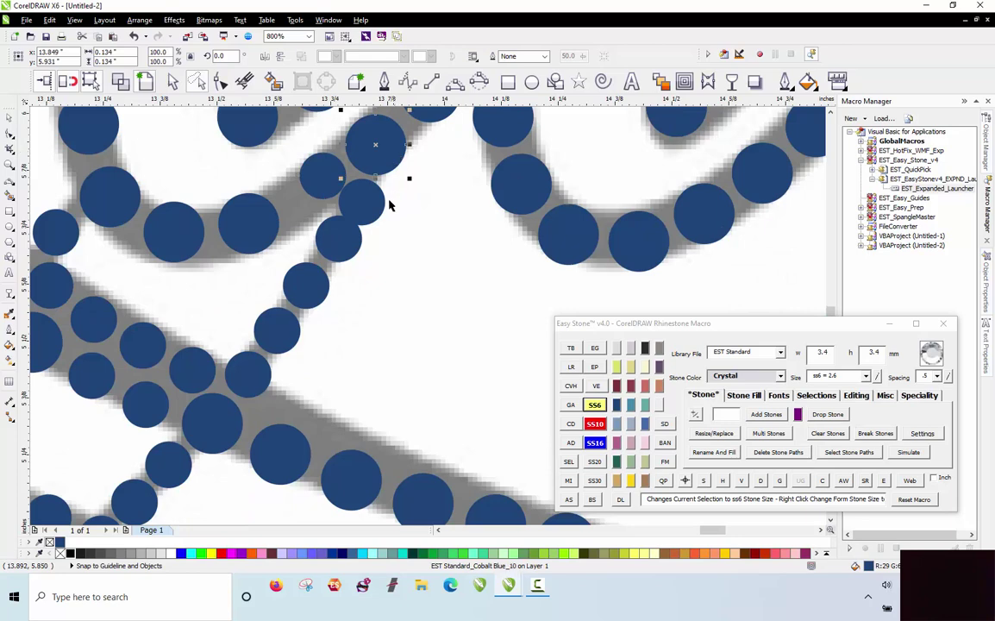
{"action": "left_click", "coordinate": [378, 206], "text": "shift"}
{"action": "left_click", "coordinate": [348, 246], "text": "shift"}
{"action": "left_click", "coordinate": [315, 289], "text": "shift"}
{"action": "left_click", "coordinate": [277, 343], "text": "shift"}
{"action": "left_click", "coordinate": [248, 377], "text": "shift"}
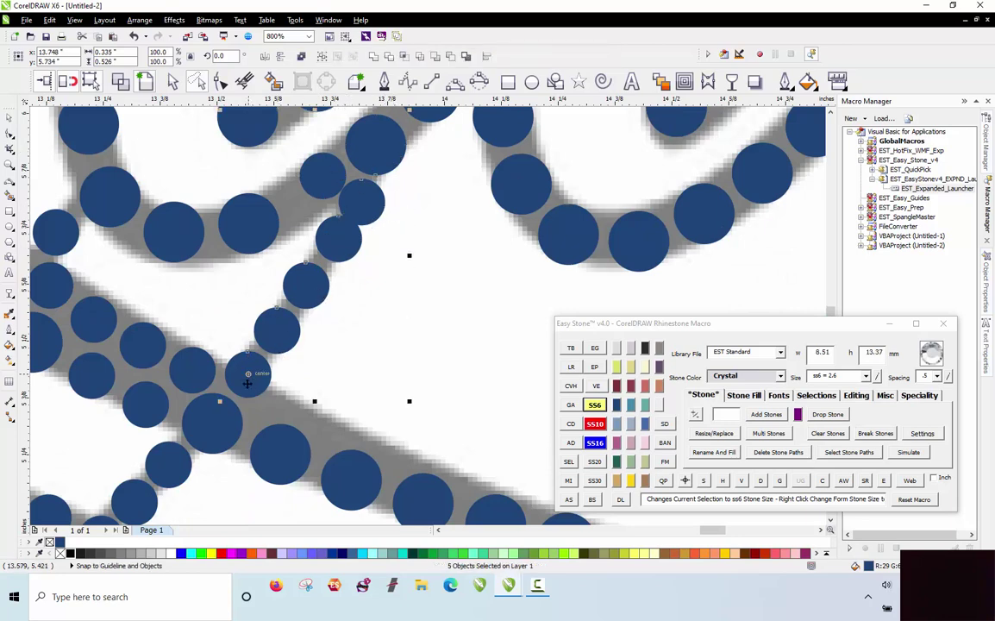
{"action": "left_click", "coordinate": [214, 421], "text": "shift"}
{"action": "right_click", "coordinate": [760, 483]}
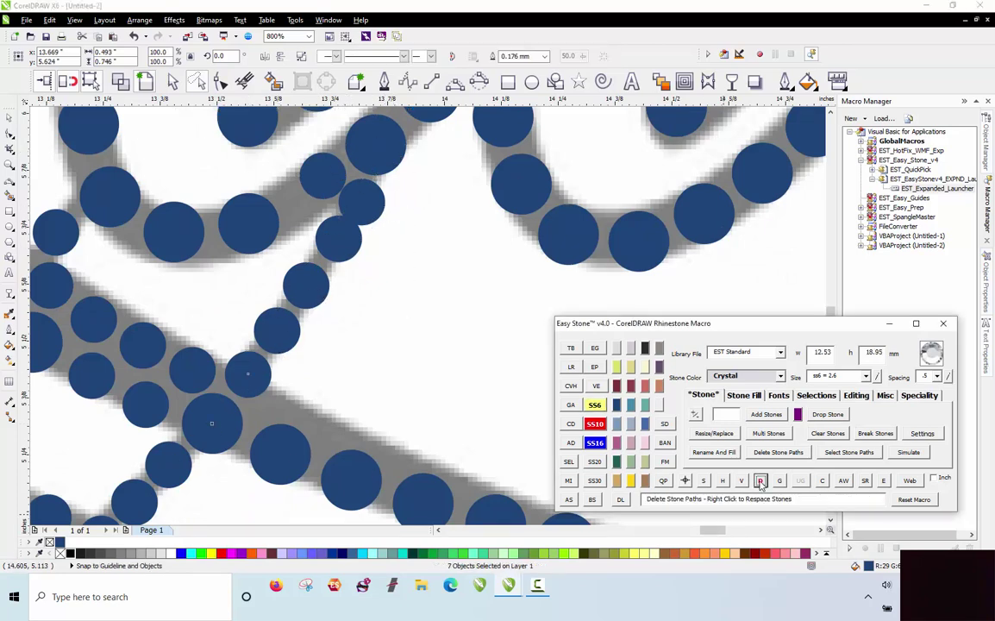
Nudge the letter's SS6 stone beside the lace line's top slightly upward, away from its neighbours.
{"action": "scroll", "coordinate": [432, 328], "scroll_direction": "down", "scroll_amount": 1}
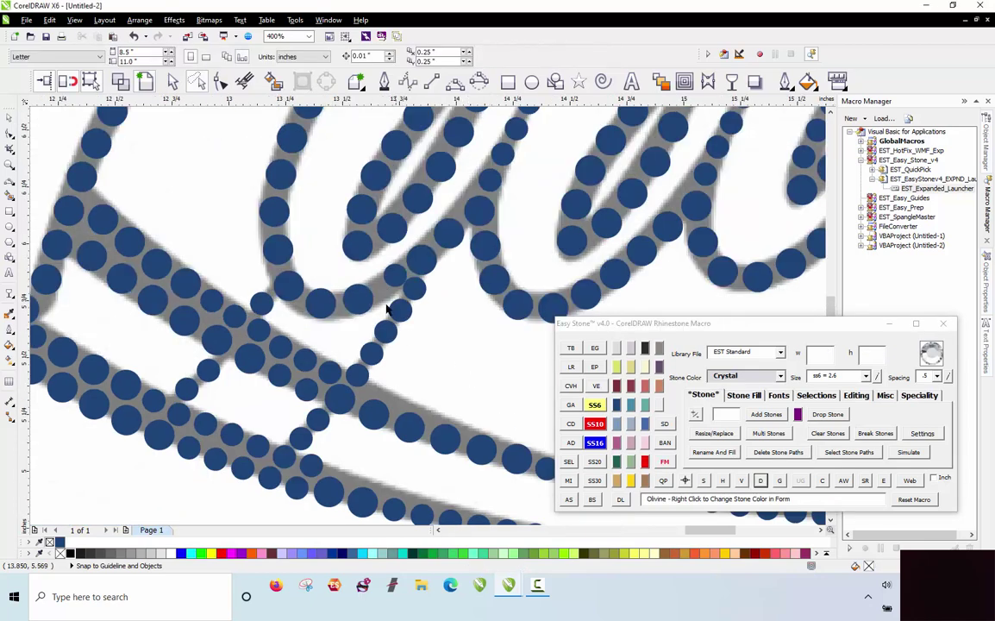
{"action": "scroll", "coordinate": [409, 279], "scroll_direction": "up", "scroll_amount": 2}
{"action": "left_click", "coordinate": [421, 287]}
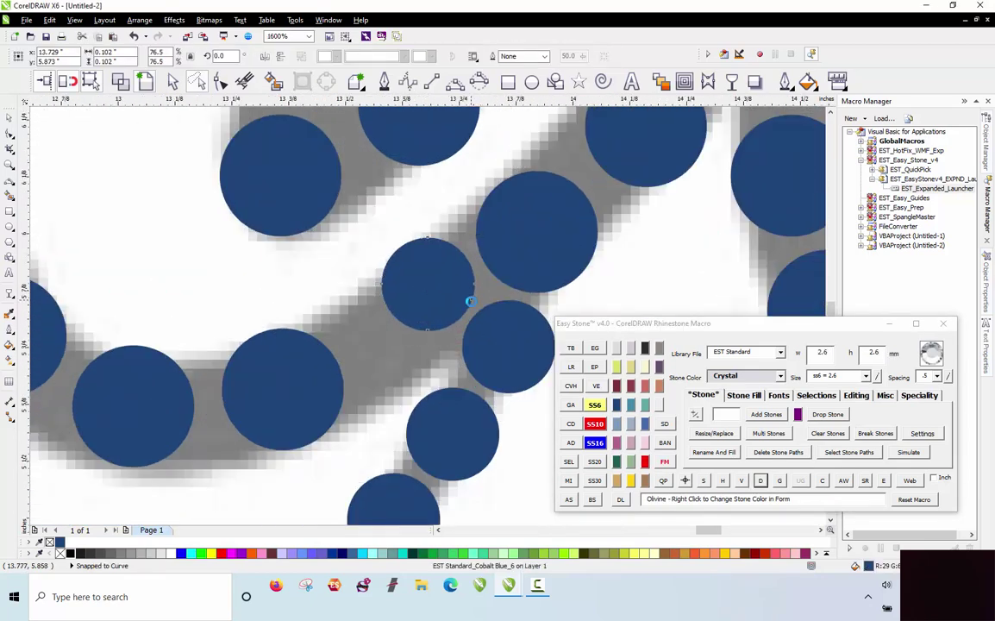
{"action": "scroll", "coordinate": [466, 294], "scroll_direction": "down", "scroll_amount": 1}
{"action": "scroll", "coordinate": [336, 444], "scroll_direction": "down", "scroll_amount": 1}
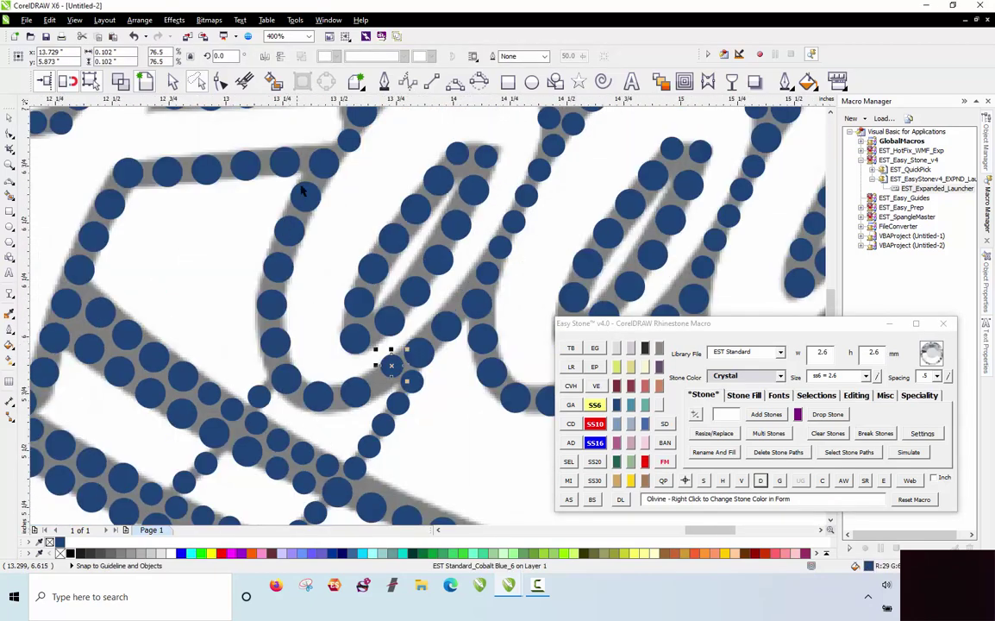
Respace the stones around the first "o" outline, from its upper junction down the outer curve to the SS10 stone past the lace line.
{"action": "left_click", "coordinate": [323, 165]}
{"action": "left_click", "coordinate": [306, 198], "text": "shift"}
{"action": "left_click", "coordinate": [290, 234], "text": "shift"}
{"action": "left_click", "coordinate": [279, 269], "text": "shift"}
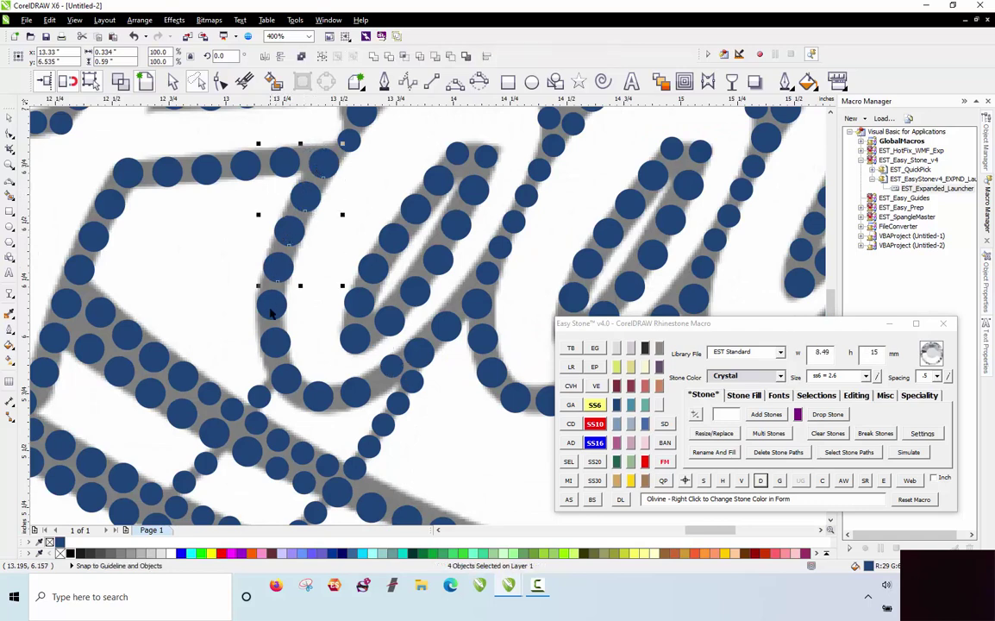
{"action": "left_click", "coordinate": [270, 306], "text": "shift"}
{"action": "left_click", "coordinate": [275, 343], "text": "shift"}
{"action": "left_click", "coordinate": [358, 394], "text": "shift"}
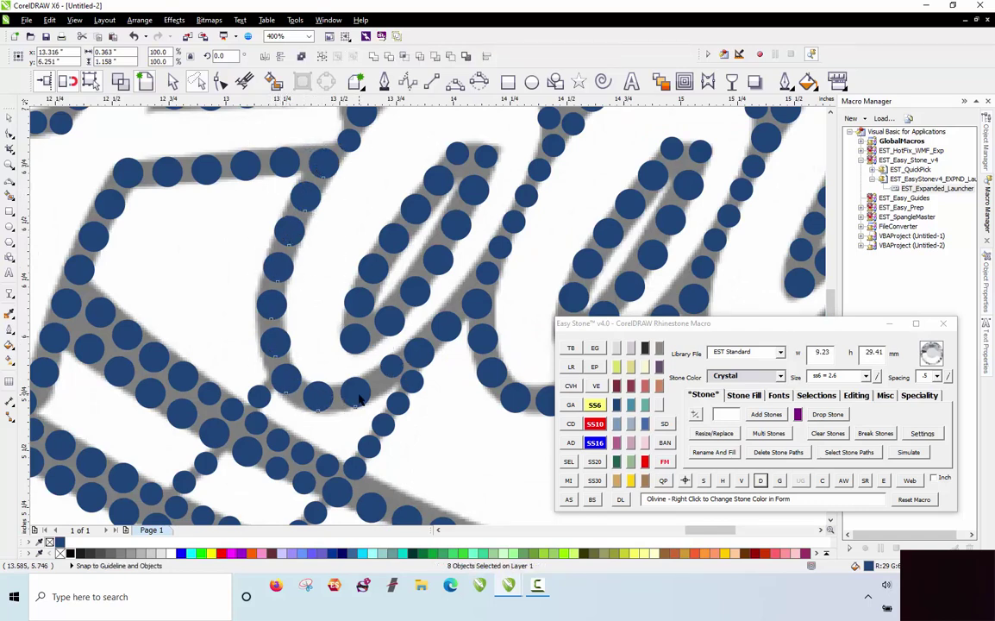
{"action": "left_click", "coordinate": [392, 369], "text": "shift"}
{"action": "left_click", "coordinate": [418, 352], "text": "shift"}
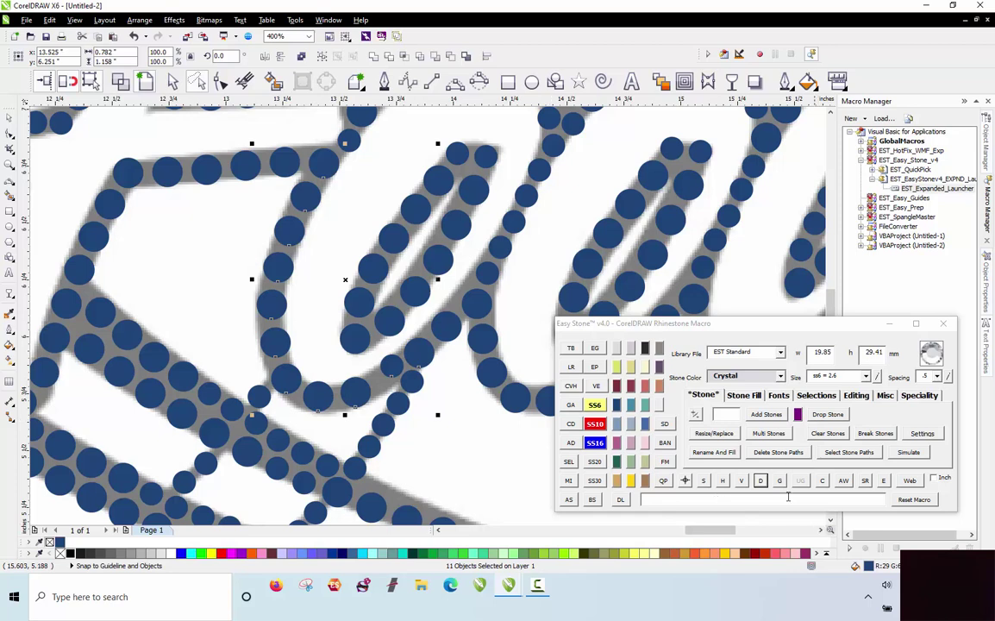
{"action": "left_click", "coordinate": [760, 481]}
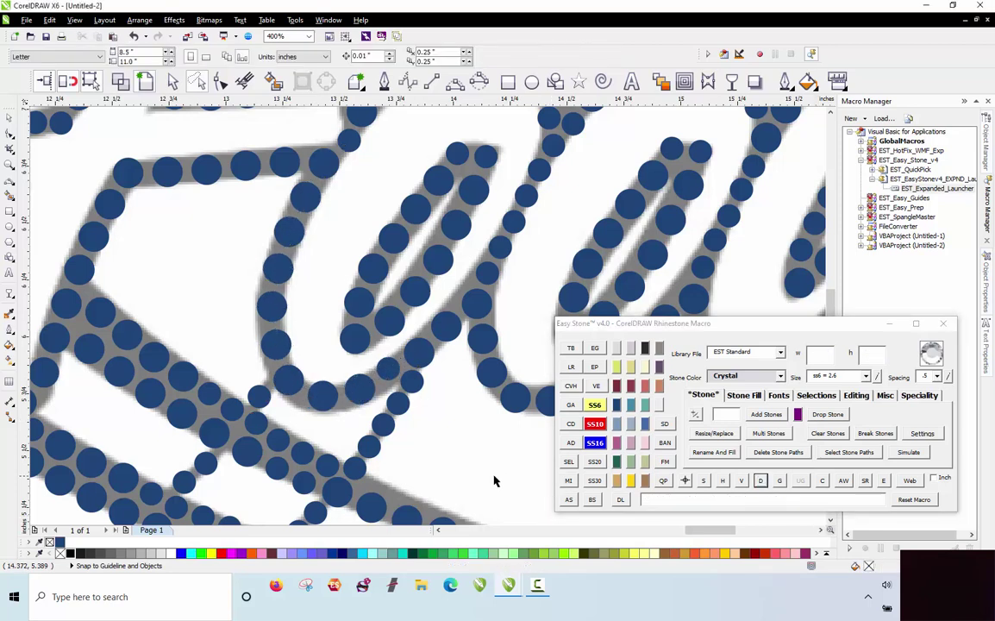
Place four SS6 stones down the thin curved line inside the "F", between its upper bar and the bar below.
{"action": "scroll", "coordinate": [362, 375], "scroll_direction": "down", "scroll_amount": 2}
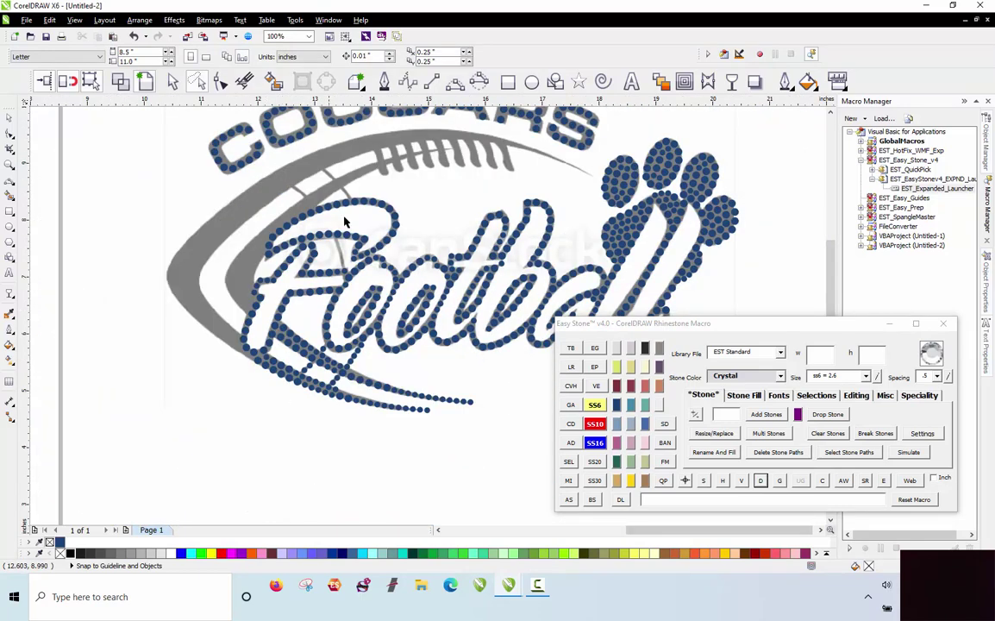
{"action": "scroll", "coordinate": [344, 223], "scroll_direction": "up", "scroll_amount": 5}
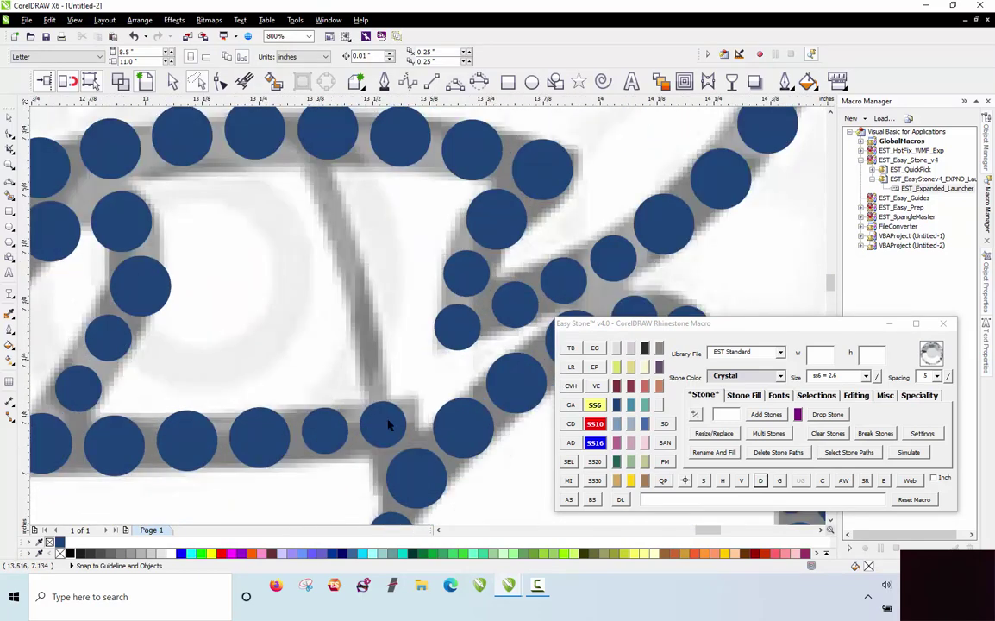
{"action": "left_click", "coordinate": [326, 187]}
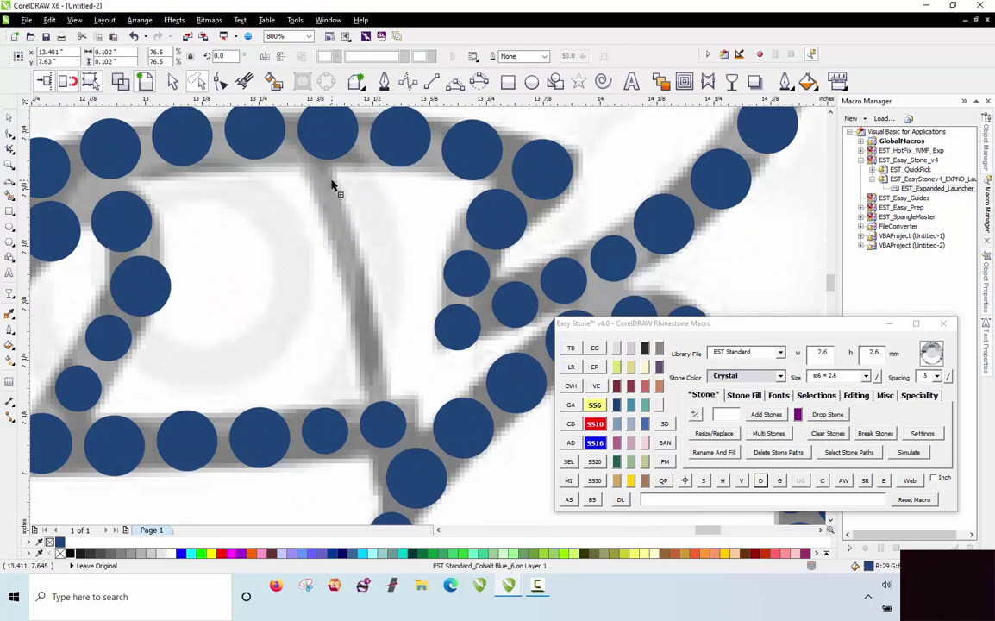
{"action": "left_click", "coordinate": [346, 239]}
{"action": "left_click", "coordinate": [360, 303]}
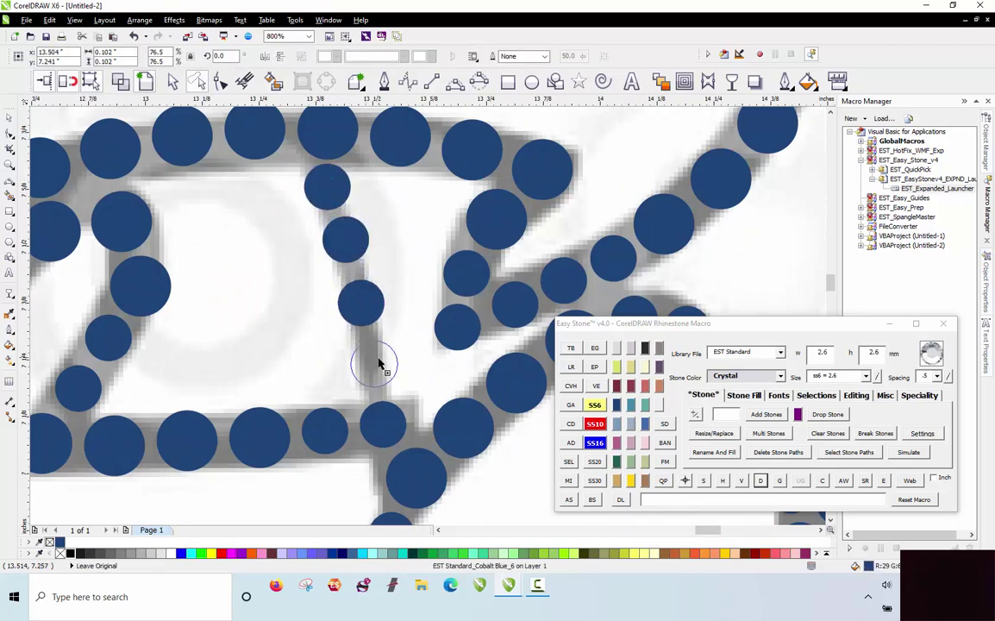
{"action": "left_click", "coordinate": [378, 363]}
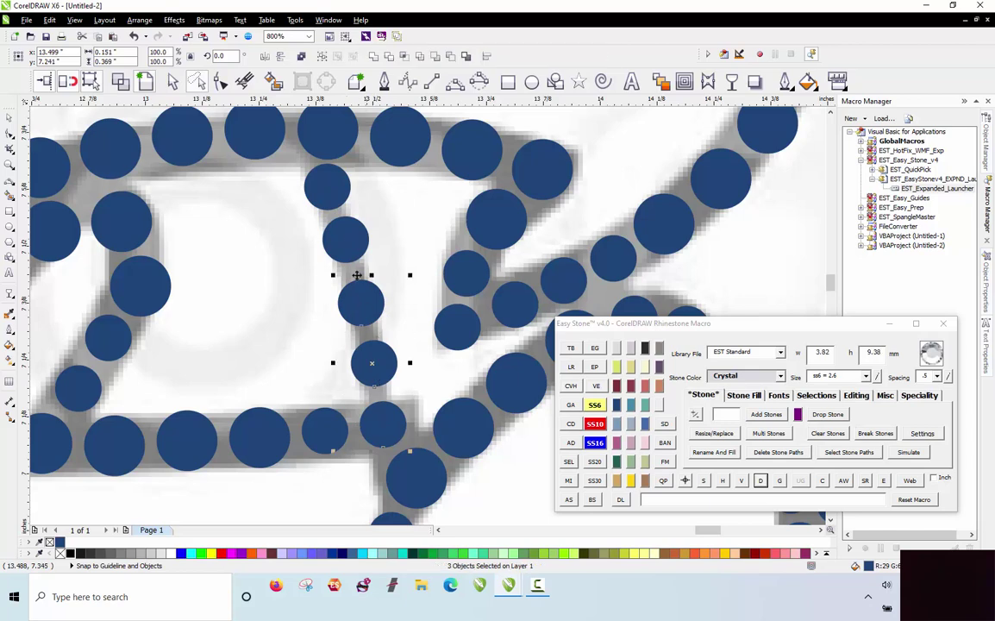
Respace the thin line's SS6 stones evenly between the SS10 stone above and the SS6 stone at its lower end.
{"action": "left_click", "coordinate": [333, 196], "text": "shift"}
{"action": "left_click", "coordinate": [329, 142], "text": "shift"}
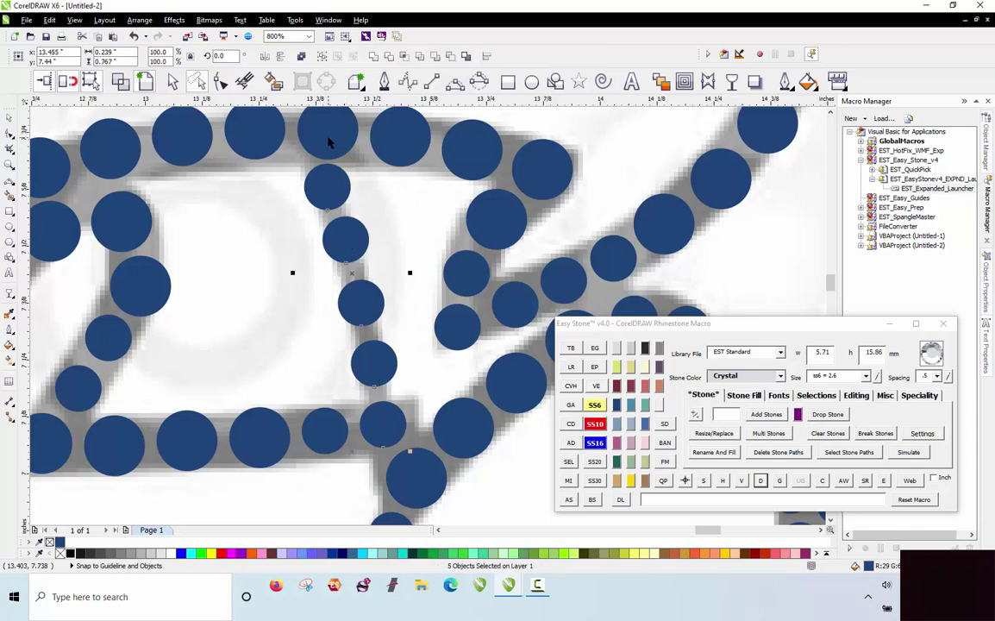
{"action": "right_click", "coordinate": [760, 481]}
{"action": "scroll", "coordinate": [366, 339], "scroll_direction": "down", "scroll_amount": 2}
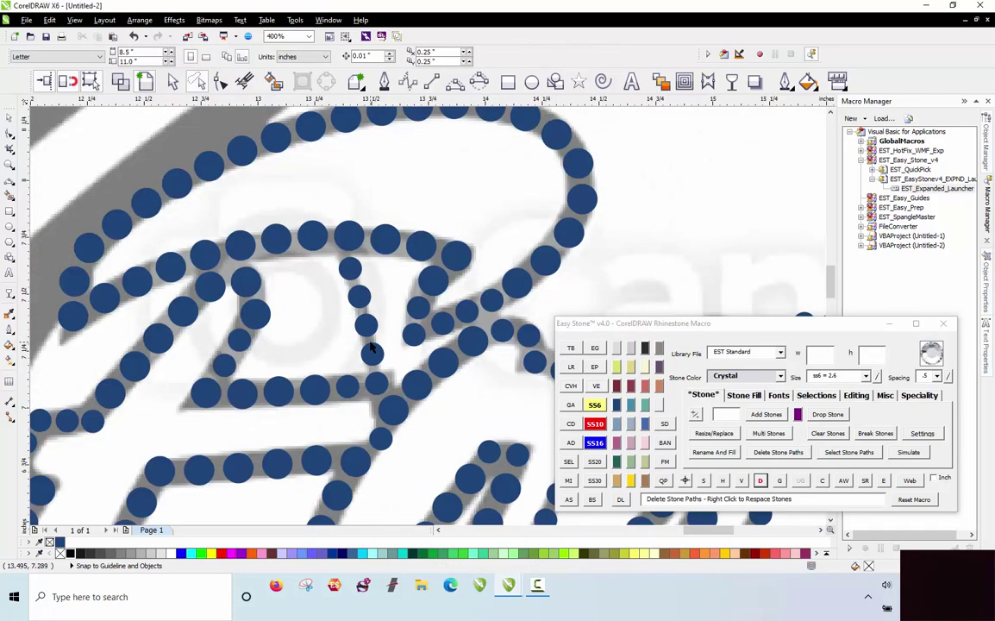
{"action": "scroll", "coordinate": [318, 324], "scroll_direction": "down", "scroll_amount": 1}
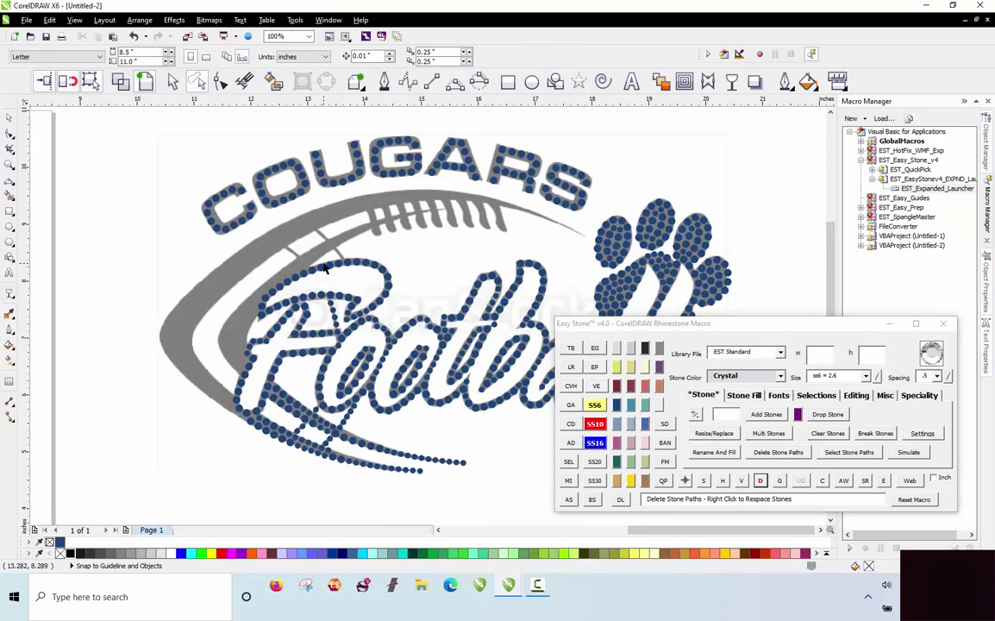
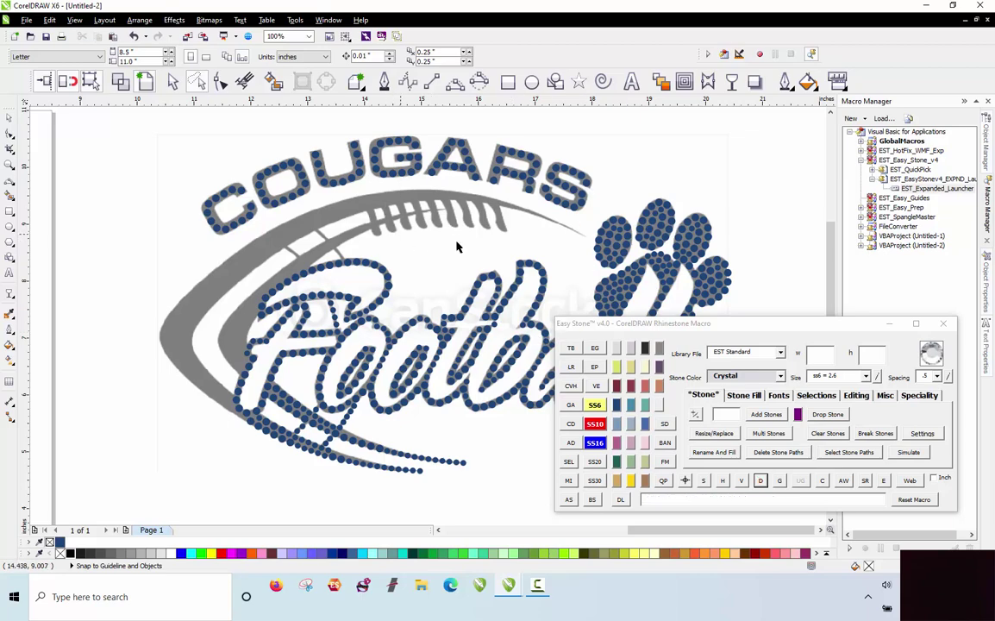
Place an SS6 stone at the tip of the football's thin upper tail and another where the tail meets the last lace stitch.
{"action": "scroll", "coordinate": [605, 224], "scroll_direction": "up", "scroll_amount": 4}
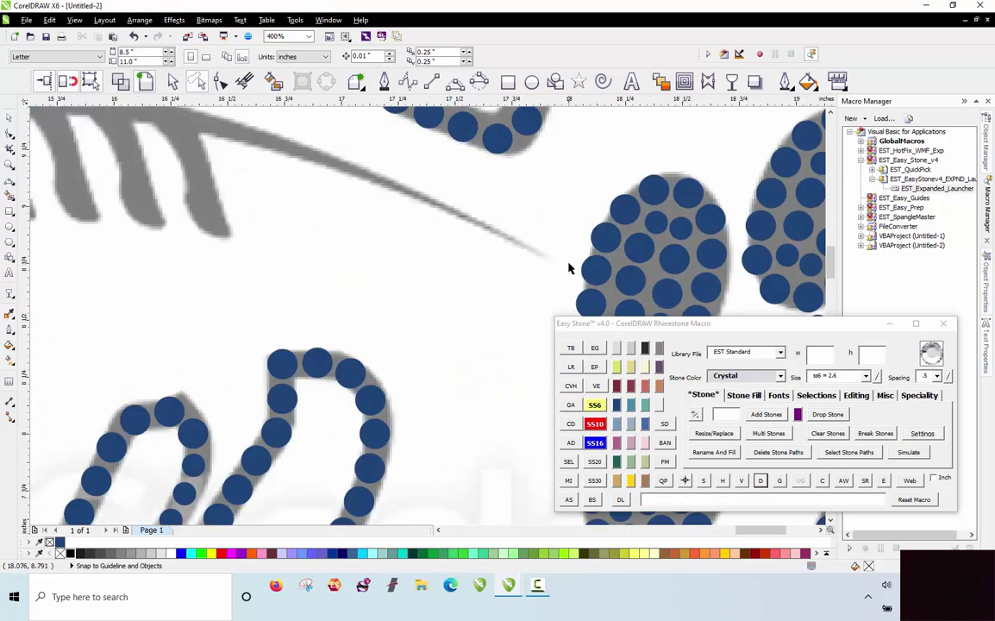
{"action": "scroll", "coordinate": [561, 252], "scroll_direction": "up", "scroll_amount": 4}
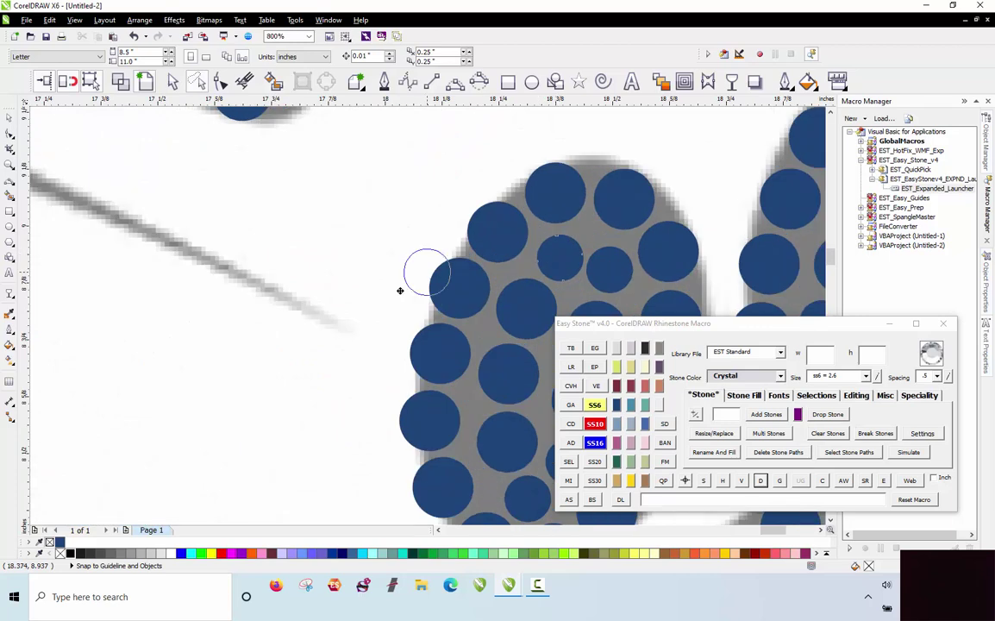
{"action": "left_click_drag", "start_coordinate": [322, 311], "coordinate": [327, 312]}
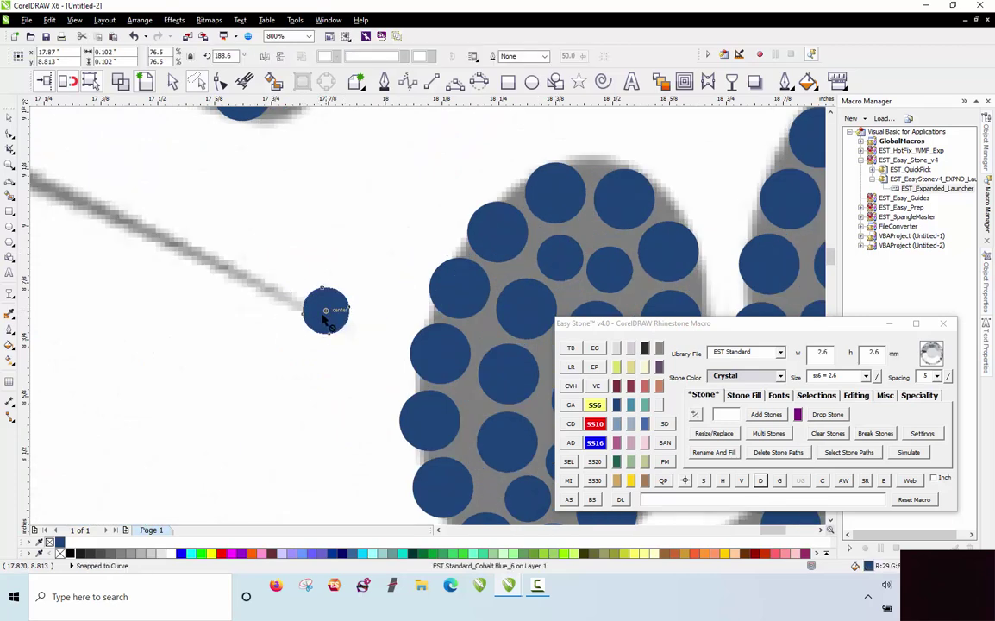
{"action": "scroll", "coordinate": [329, 306], "scroll_direction": "up", "scroll_amount": 1}
{"action": "scroll", "coordinate": [329, 306], "scroll_direction": "down", "scroll_amount": 3}
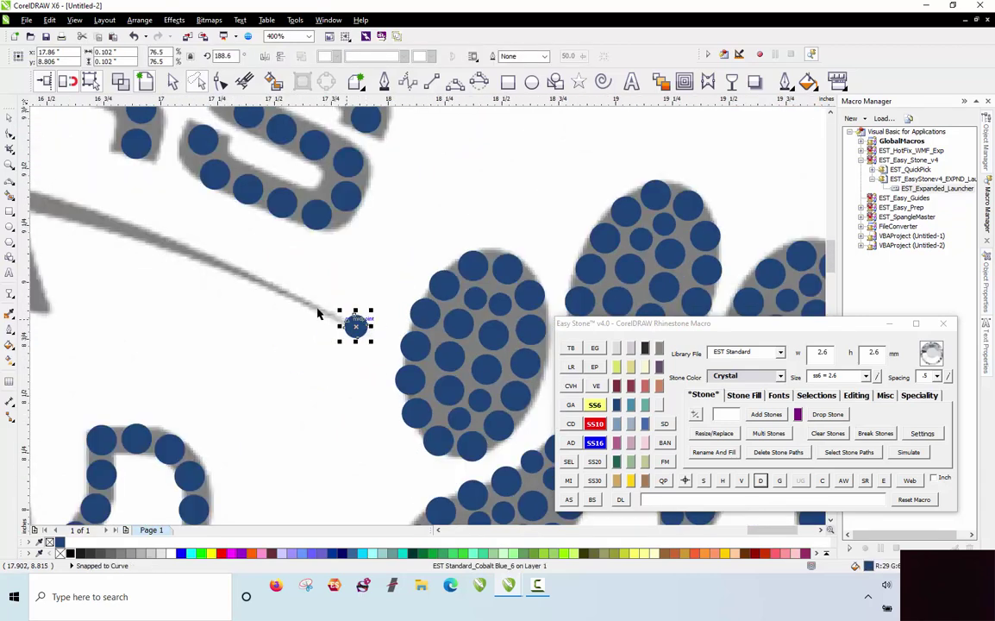
{"action": "scroll", "coordinate": [379, 345], "scroll_direction": "up", "scroll_amount": 1}
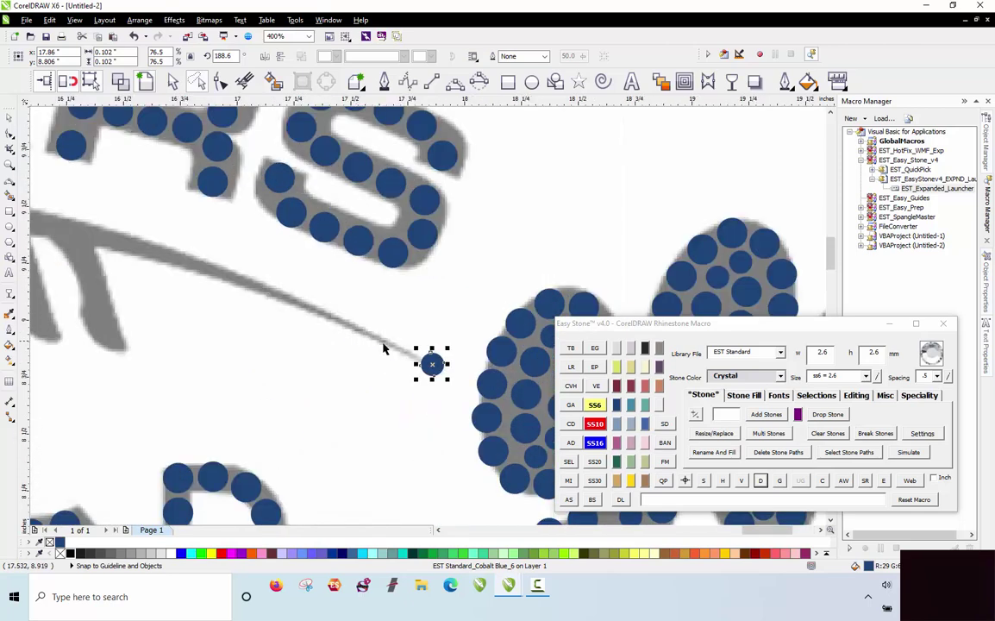
{"action": "left_click_drag", "start_coordinate": [425, 361], "coordinate": [188, 275]}
{"action": "left_click_drag", "start_coordinate": [113, 251], "coordinate": [104, 244]}
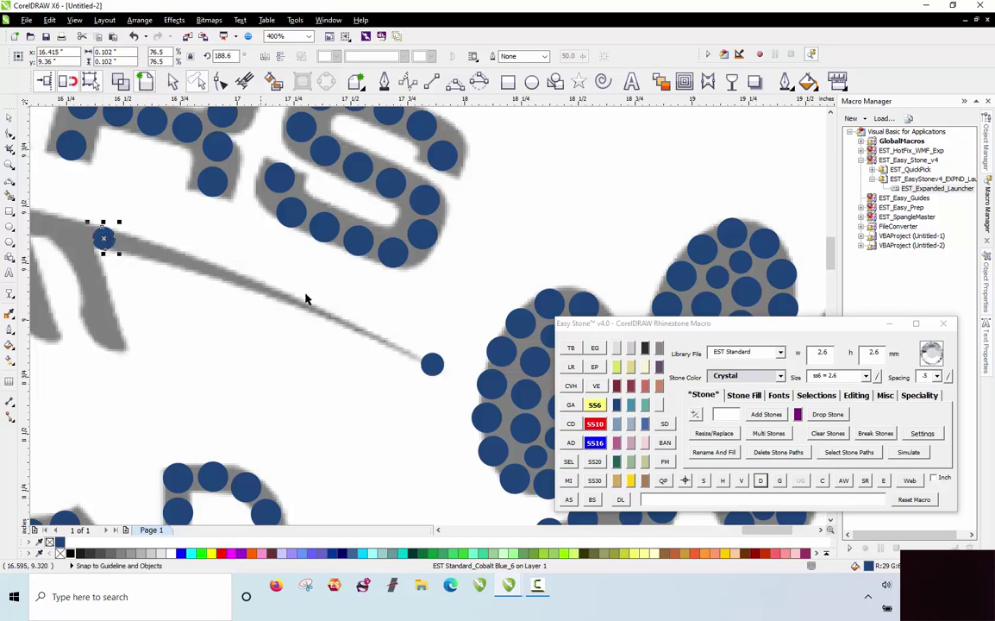
Fill the tail between its two end stones with SS6 stones on a path bent to the artwork's curve, and delete the stone path.
{"action": "left_click", "coordinate": [427, 364], "text": "shift"}
{"action": "left_click", "coordinate": [568, 499]}
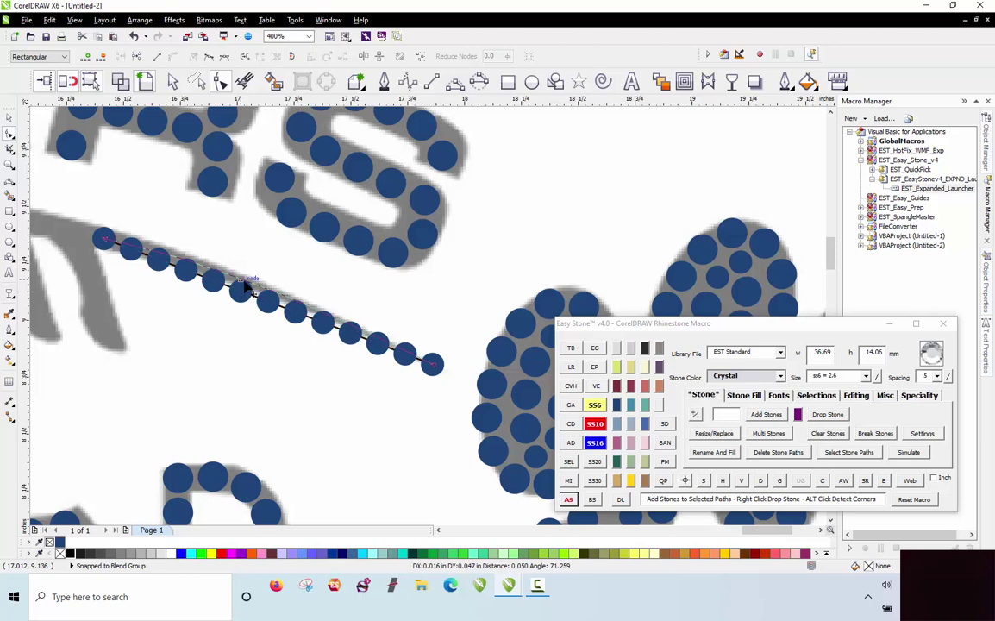
{"action": "scroll", "coordinate": [231, 302], "scroll_direction": "up", "scroll_amount": 1}
{"action": "scroll", "coordinate": [270, 259], "scroll_direction": "up", "scroll_amount": 1}
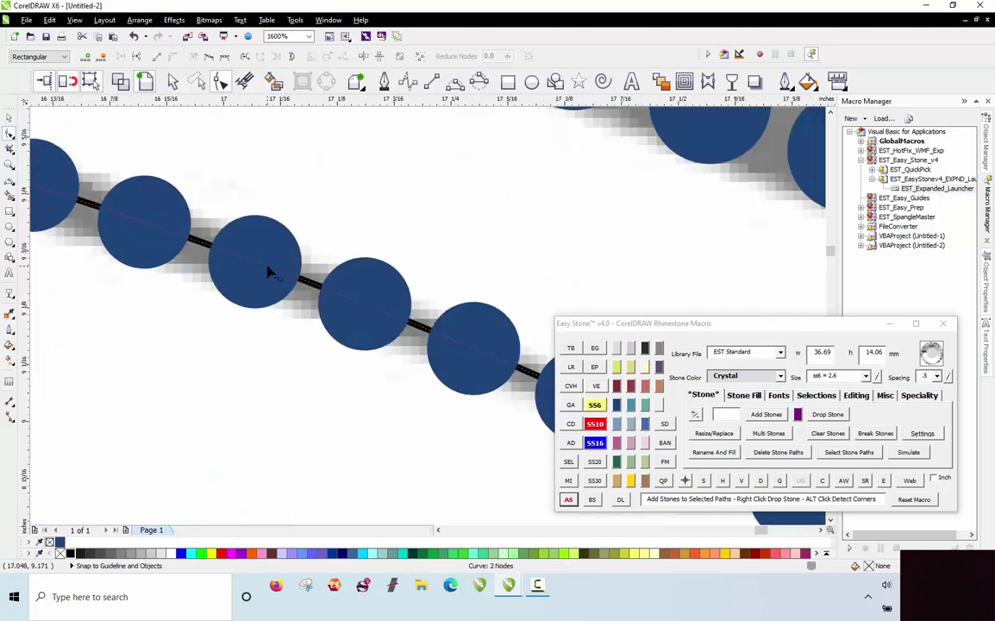
{"action": "scroll", "coordinate": [267, 275], "scroll_direction": "down", "scroll_amount": 2}
{"action": "left_click", "coordinate": [264, 277]}
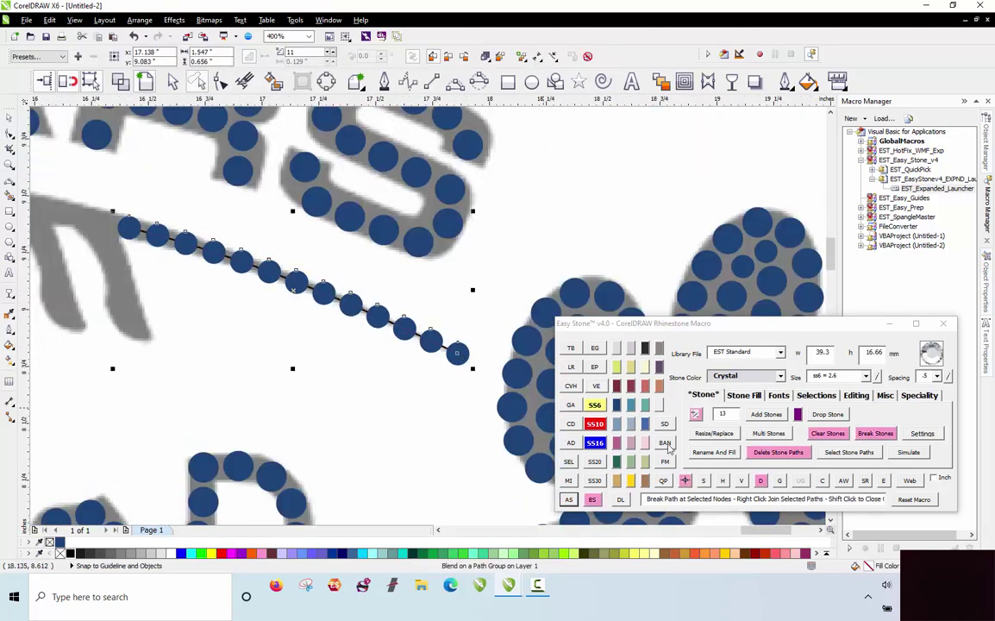
{"action": "left_click", "coordinate": [761, 481]}
{"action": "left_click", "coordinate": [497, 407]}
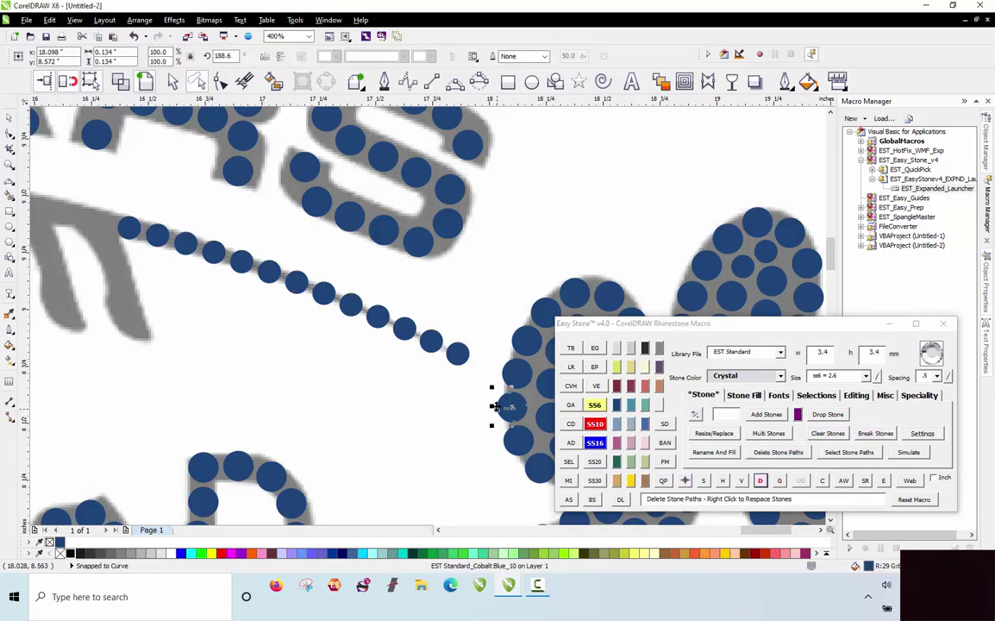
{"action": "scroll", "coordinate": [423, 373], "scroll_direction": "down", "scroll_amount": 2}
{"action": "left_click", "coordinate": [394, 377]}
{"action": "scroll", "coordinate": [317, 342], "scroll_direction": "up", "scroll_amount": 1}
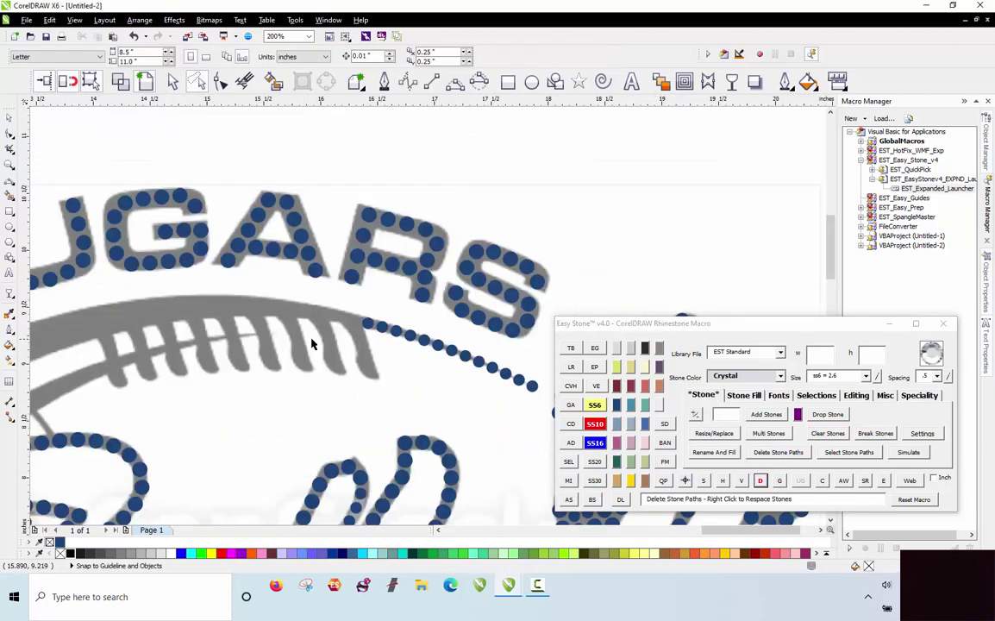
Fill the last lace stitch with an SS6 stone at its tip, two SS10 stones above, an SS6 stone, and an SS10 stone at the band junction.
{"action": "scroll", "coordinate": [312, 343], "scroll_direction": "up", "scroll_amount": 2}
{"action": "left_click", "coordinate": [414, 433]}
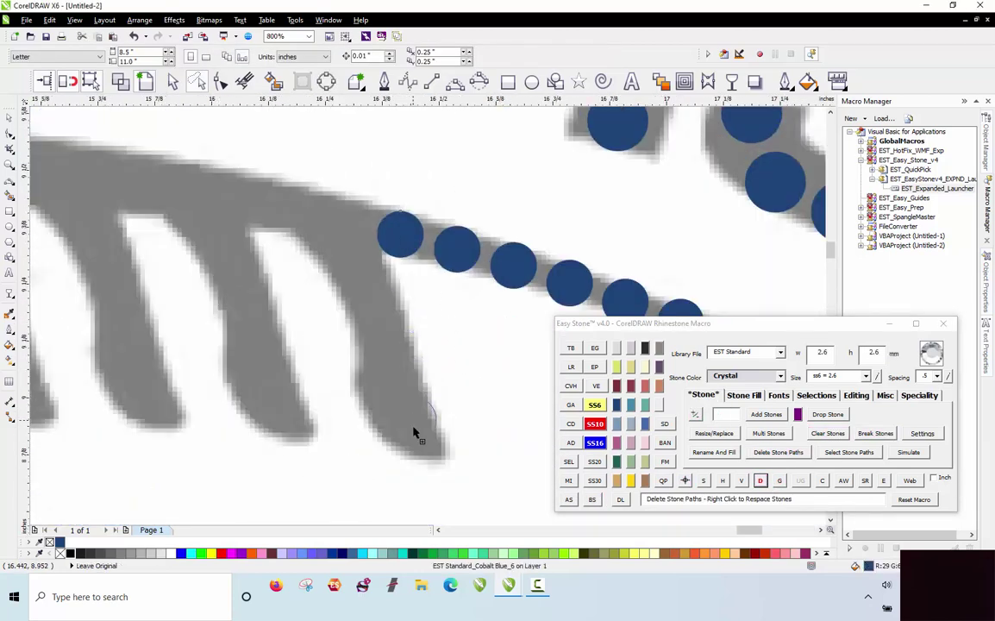
{"action": "left_click_drag", "start_coordinate": [426, 446], "coordinate": [425, 444]}
{"action": "left_click_drag", "start_coordinate": [604, 152], "coordinate": [379, 265]}
{"action": "scroll", "coordinate": [402, 393], "scroll_direction": "up", "scroll_amount": 1}
{"action": "right_click", "coordinate": [379, 265]}
{"action": "scroll", "coordinate": [340, 271], "scroll_direction": "down", "scroll_amount": 1}
{"action": "scroll", "coordinate": [275, 212], "scroll_direction": "up", "scroll_amount": 1}
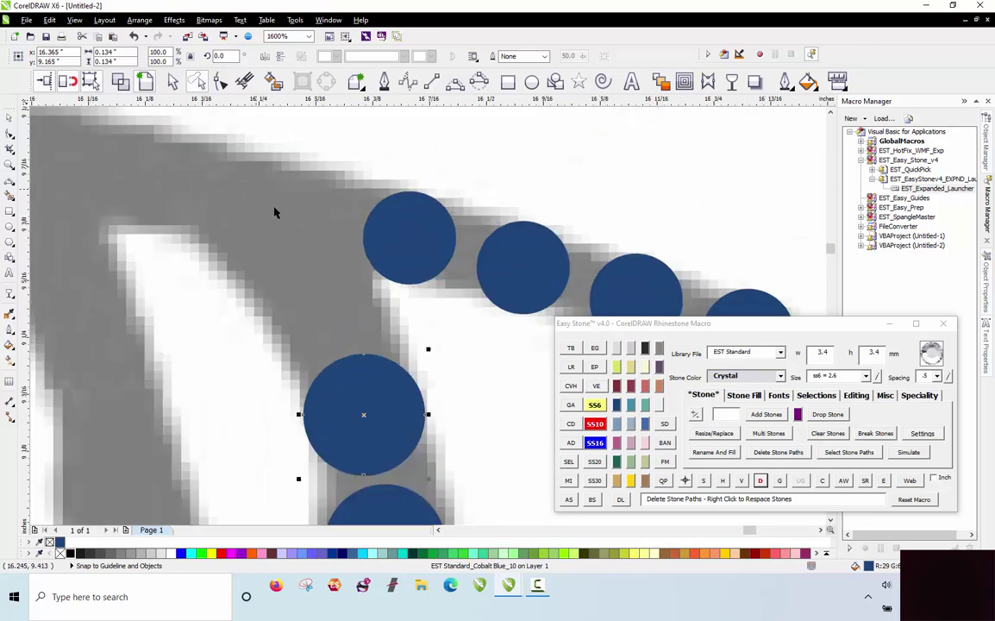
{"action": "left_click_drag", "start_coordinate": [343, 367], "coordinate": [282, 211]}
{"action": "right_click", "coordinate": [276, 216]}
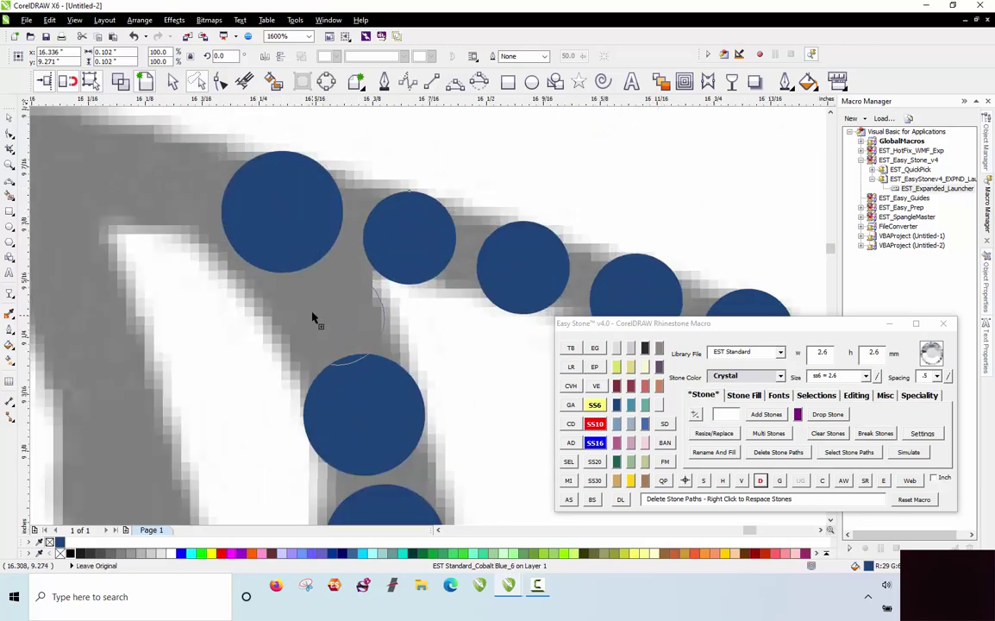
Respace the last lace stitch's stones between the SS10 stone at the junction and the SS6 stone at the tip.
{"action": "scroll", "coordinate": [258, 315], "scroll_direction": "down", "scroll_amount": 1}
{"action": "left_click", "coordinate": [276, 290], "text": "shift"}
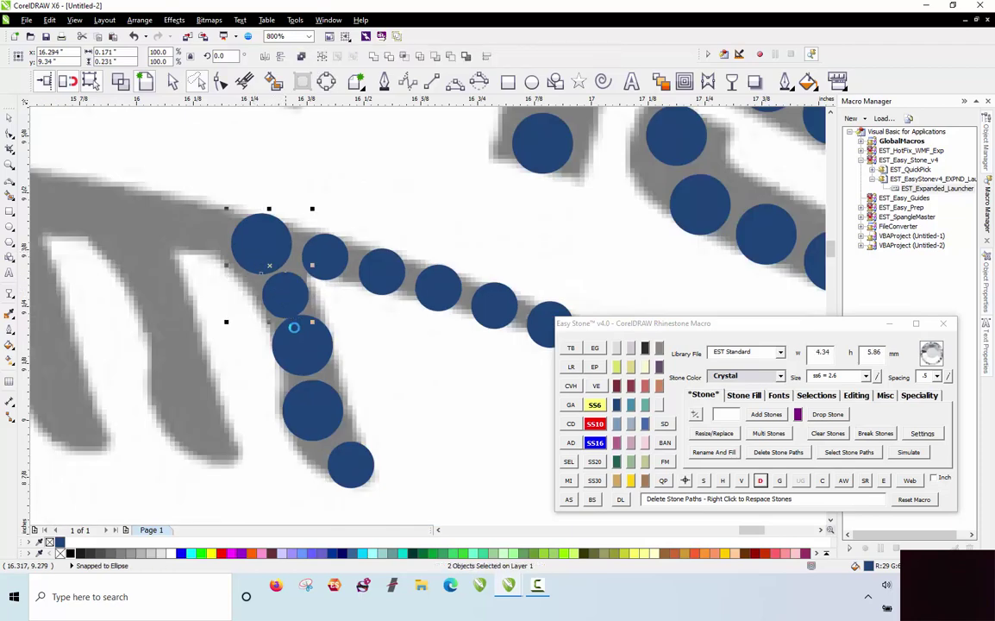
{"action": "left_click", "coordinate": [305, 358], "text": "shift"}
{"action": "left_click", "coordinate": [316, 410], "text": "shift"}
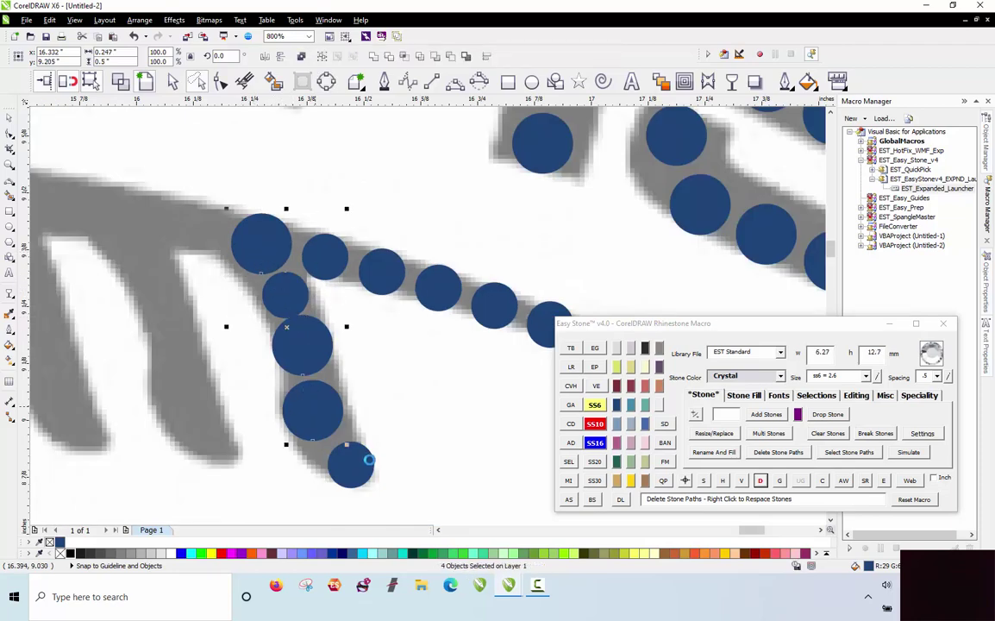
{"action": "right_click", "coordinate": [763, 483]}
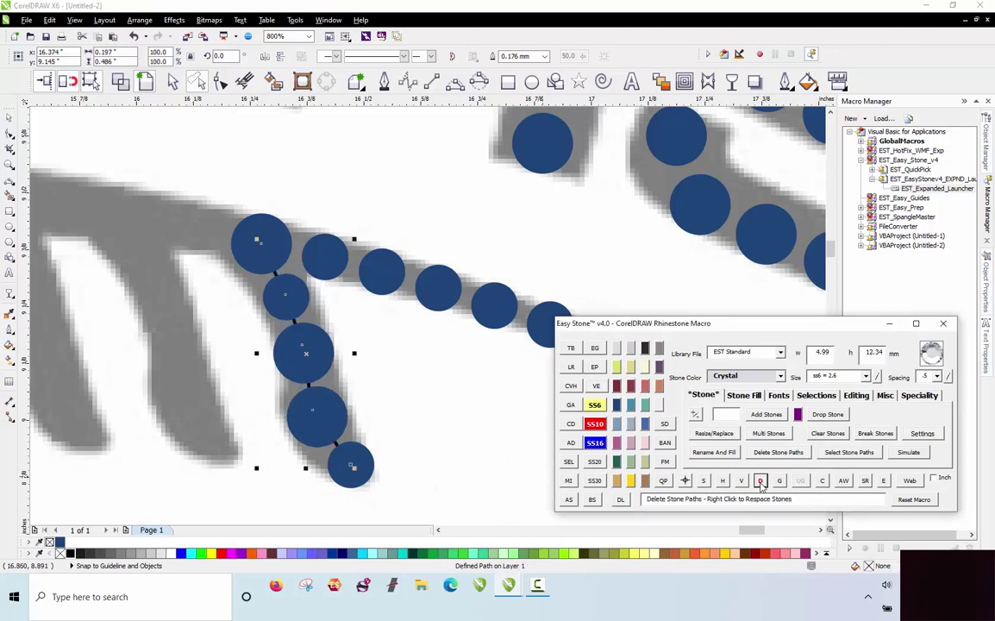
{"action": "scroll", "coordinate": [456, 412], "scroll_direction": "down", "scroll_amount": 1}
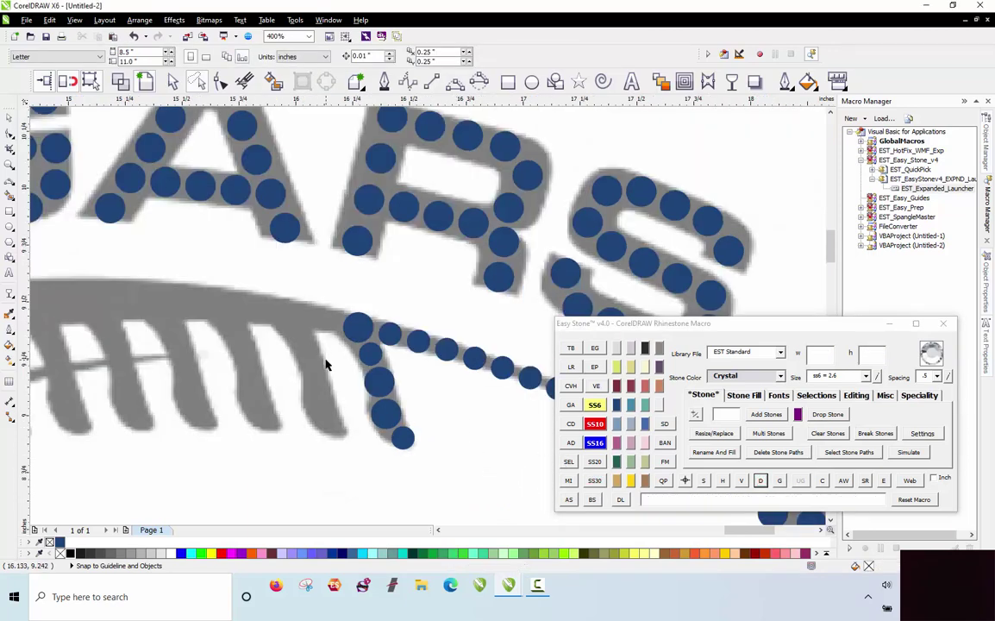
Copy the junction's SS10 stone to the outer edge of the football's wide outer band, left of the "Football" lettering.
{"action": "scroll", "coordinate": [326, 365], "scroll_direction": "down", "scroll_amount": 3}
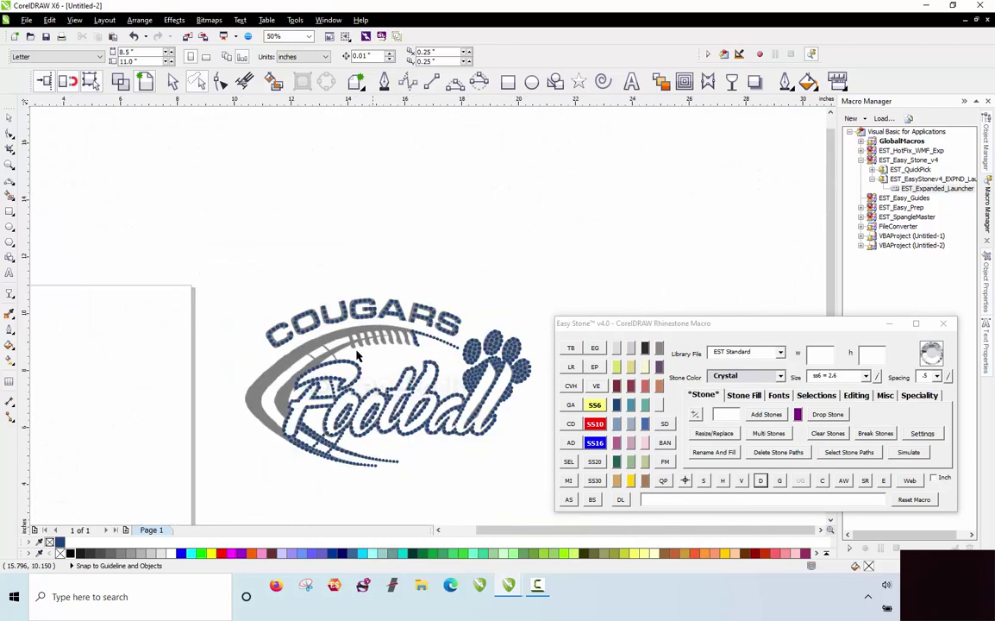
{"action": "scroll", "coordinate": [357, 355], "scroll_direction": "up", "scroll_amount": 1}
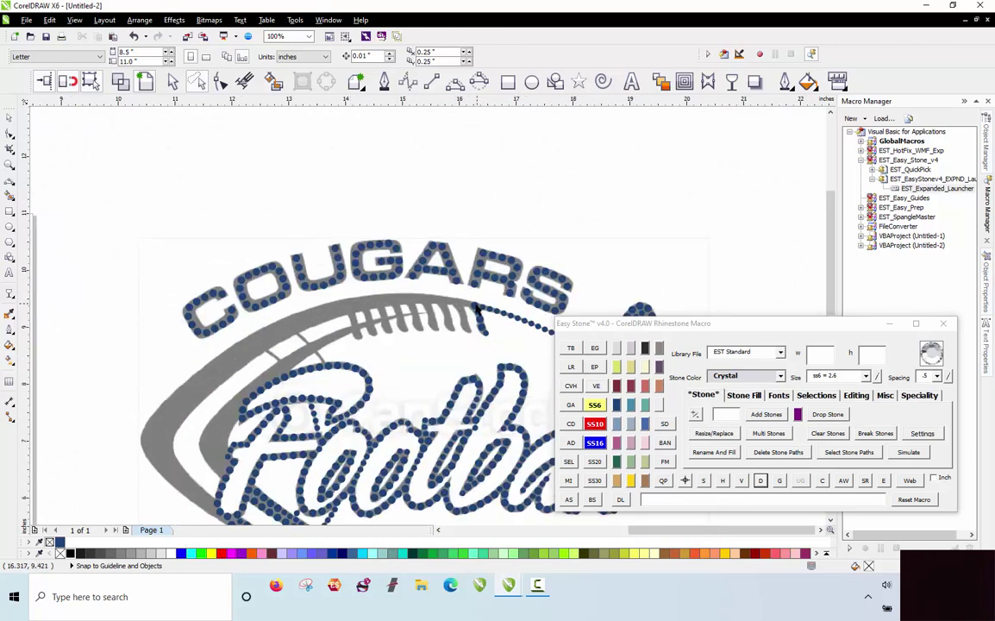
{"action": "left_click_drag", "start_coordinate": [475, 306], "coordinate": [165, 400]}
{"action": "scroll", "coordinate": [165, 400], "scroll_direction": "up", "scroll_amount": 3}
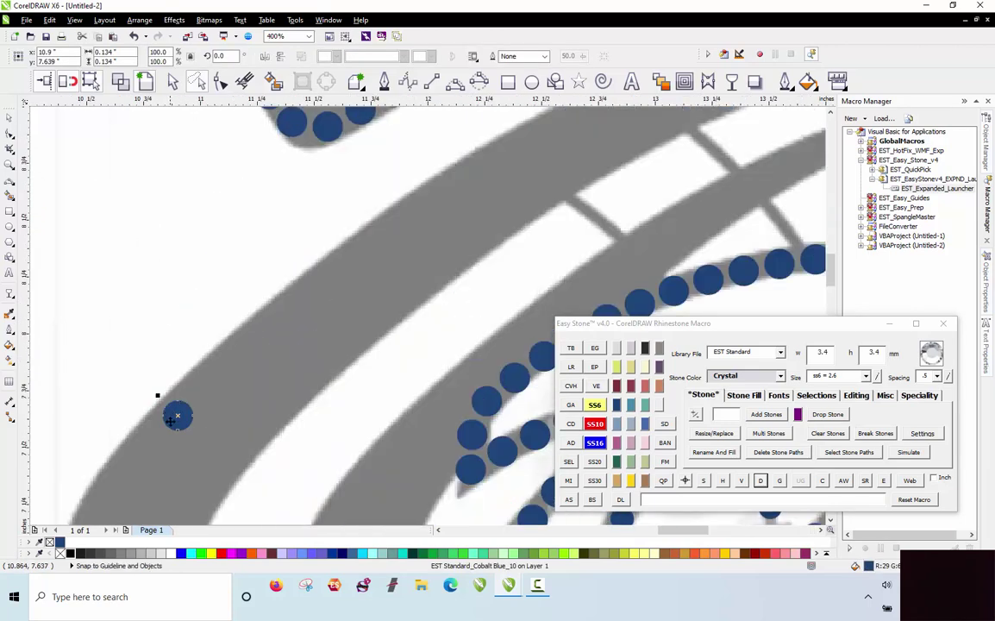
{"action": "scroll", "coordinate": [164, 400], "scroll_direction": "down", "scroll_amount": 2}
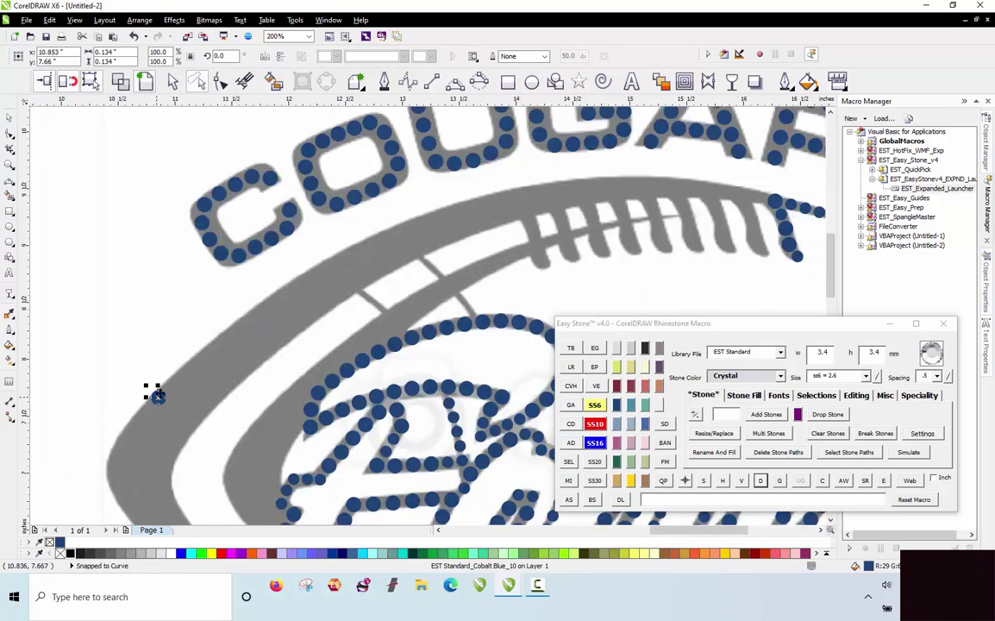
Add SS10 stones between the two end stones on the football's upper outer edge, bending the path to the band's curve.
{"action": "scroll", "coordinate": [471, 266], "scroll_direction": "down", "scroll_amount": 1}
{"action": "scroll", "coordinate": [529, 272], "scroll_direction": "up", "scroll_amount": 1}
{"action": "left_click", "coordinate": [530, 272], "text": "shift"}
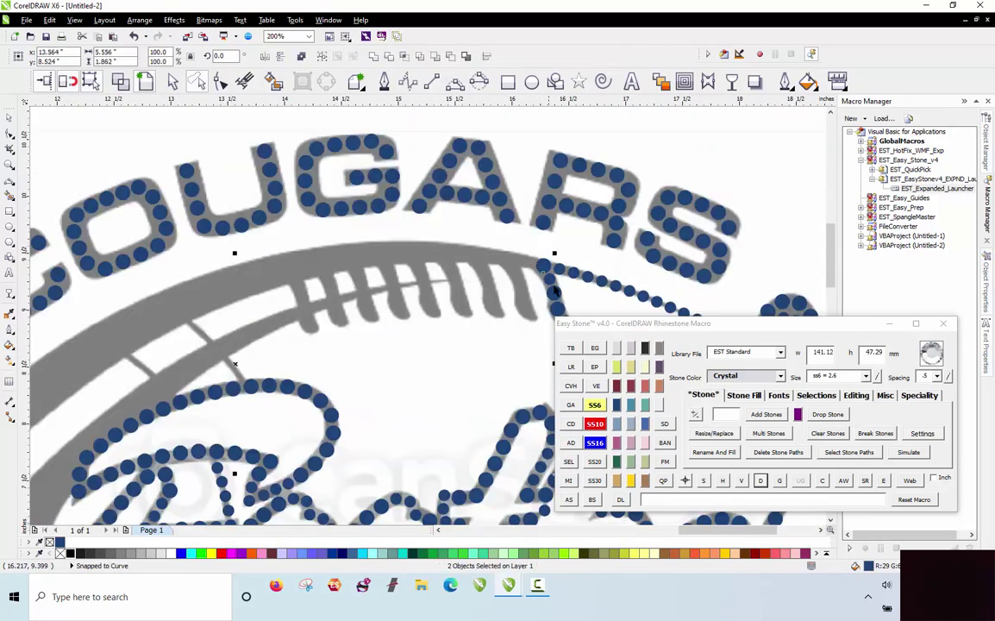
{"action": "left_click", "coordinate": [568, 499]}
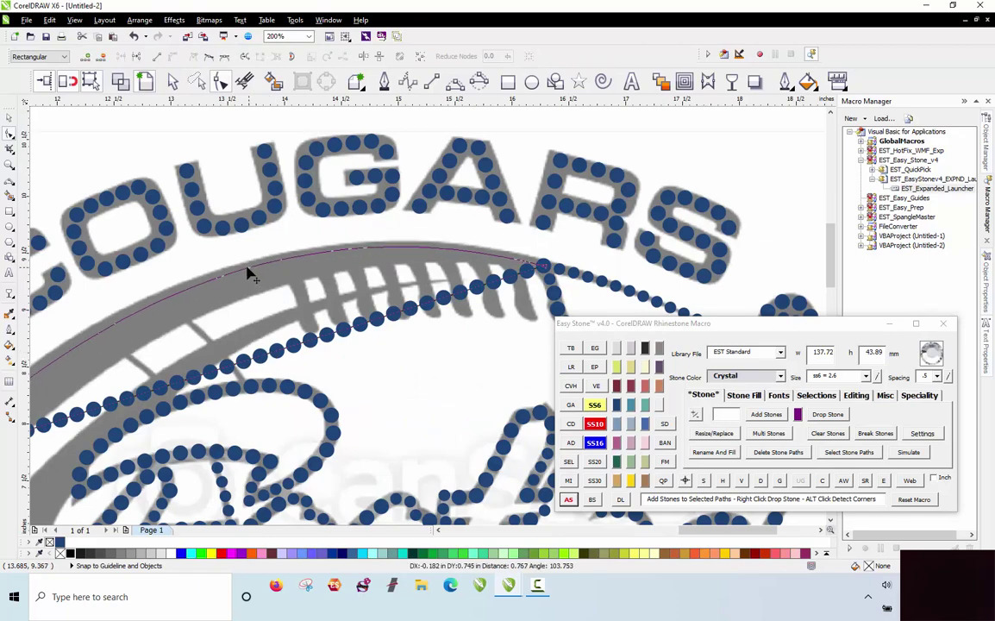
{"action": "scroll", "coordinate": [389, 222], "scroll_direction": "down", "scroll_amount": 1}
{"action": "scroll", "coordinate": [280, 272], "scroll_direction": "up", "scroll_amount": 1}
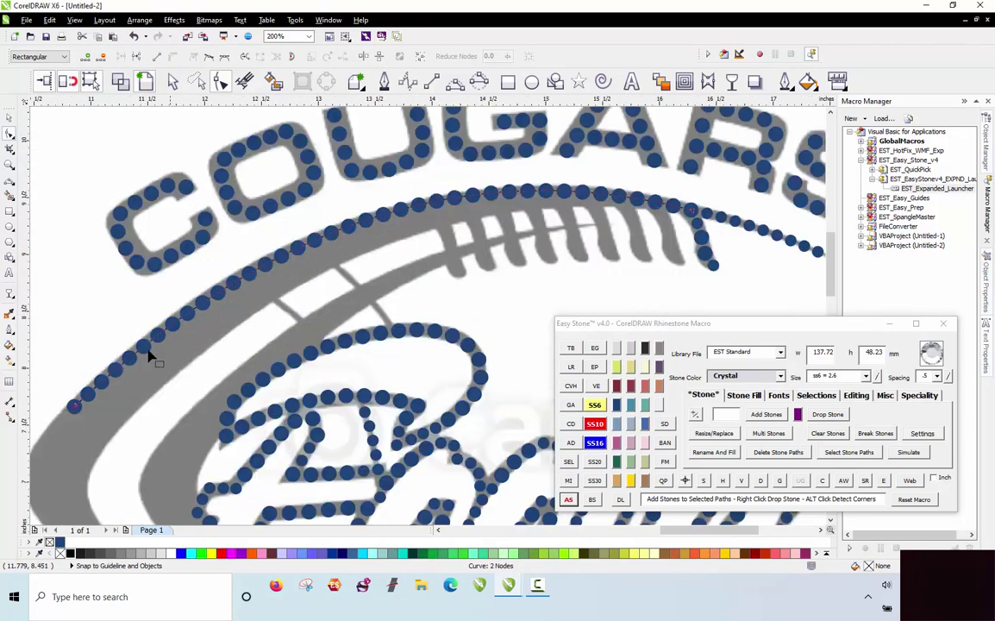
{"action": "left_click", "coordinate": [75, 409]}
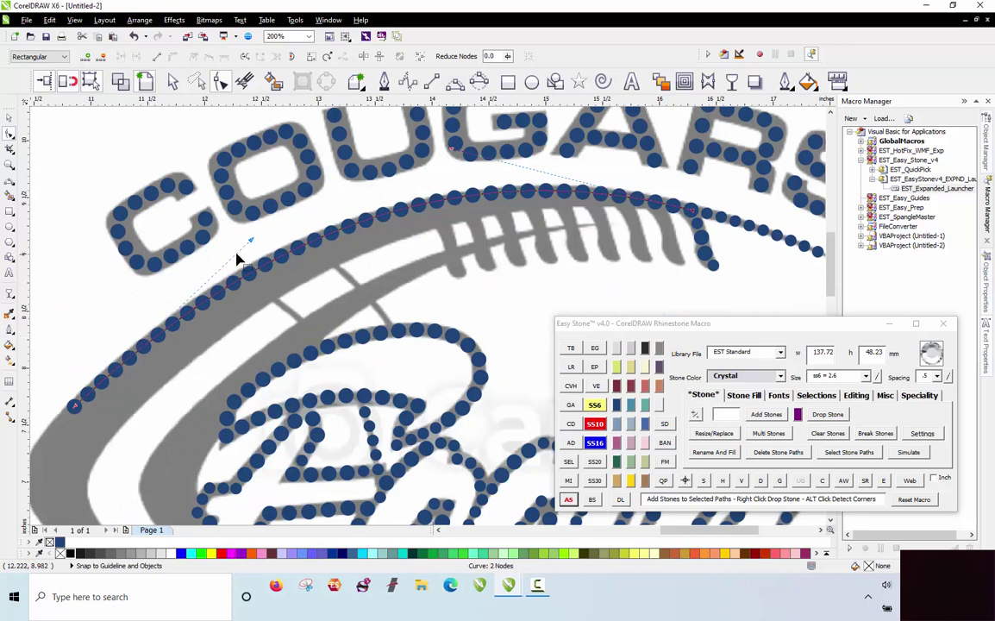
{"action": "left_click_drag", "start_coordinate": [250, 243], "coordinate": [232, 243]}
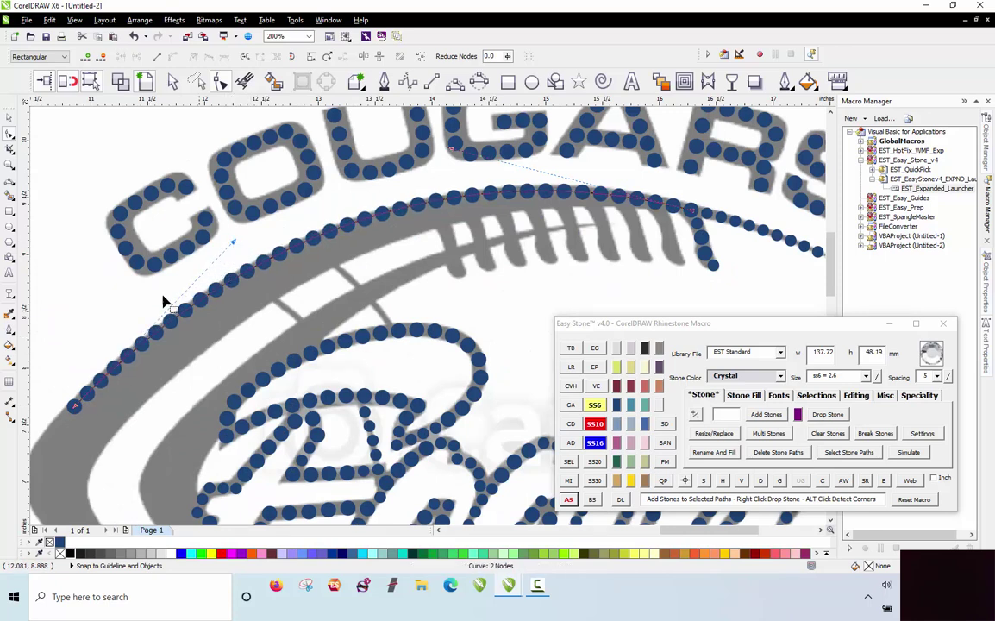
{"action": "left_click", "coordinate": [122, 292]}
Delete the stone path under the upper outer edge's row of stones.
{"action": "left_click", "coordinate": [464, 199]}
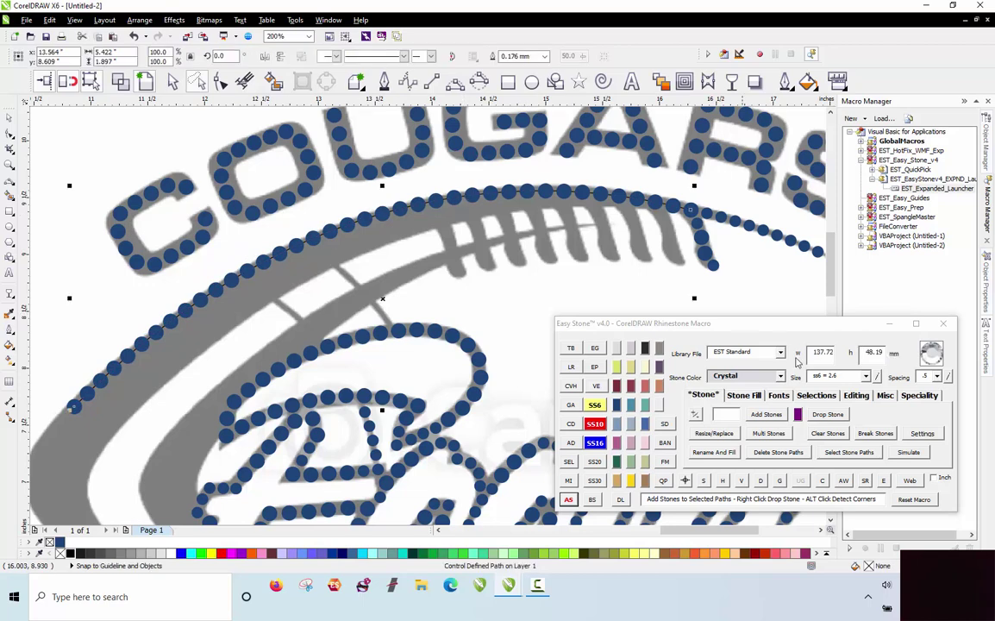
{"action": "left_click", "coordinate": [762, 482]}
{"action": "left_click", "coordinate": [491, 198]}
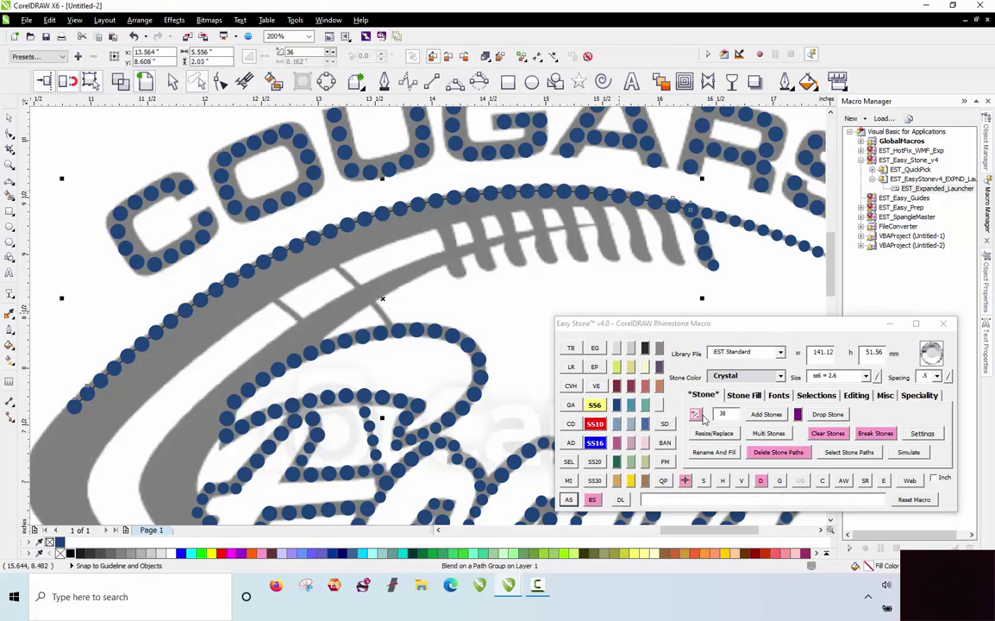
{"action": "left_click", "coordinate": [778, 452]}
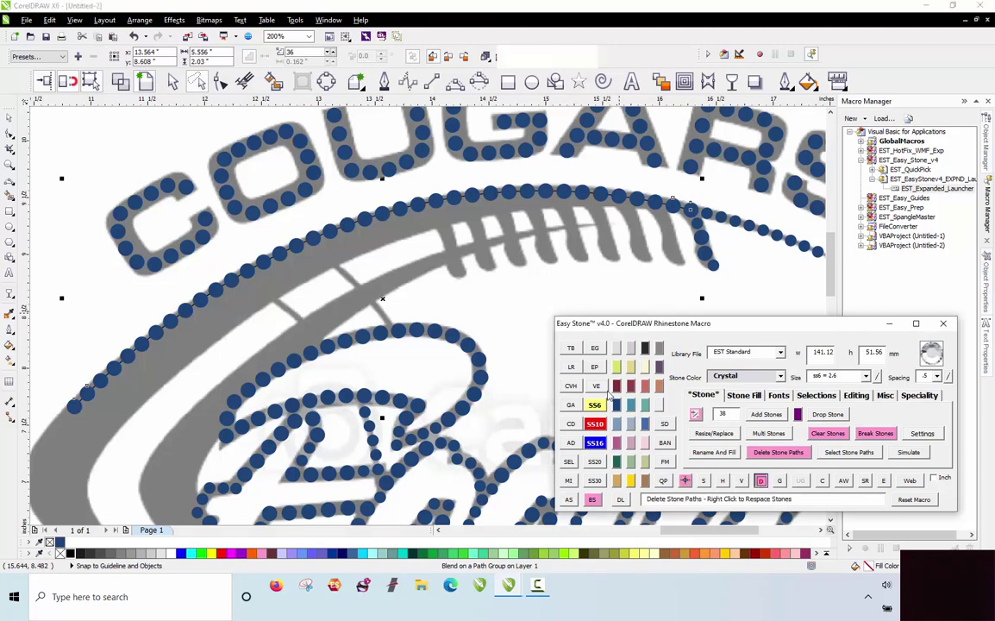
Adjust the SS10 stone at the base of the "F" and copy the nearby SS6 stone to two spots along the band's lower edge.
{"action": "scroll", "coordinate": [488, 203], "scroll_direction": "down", "scroll_amount": 2}
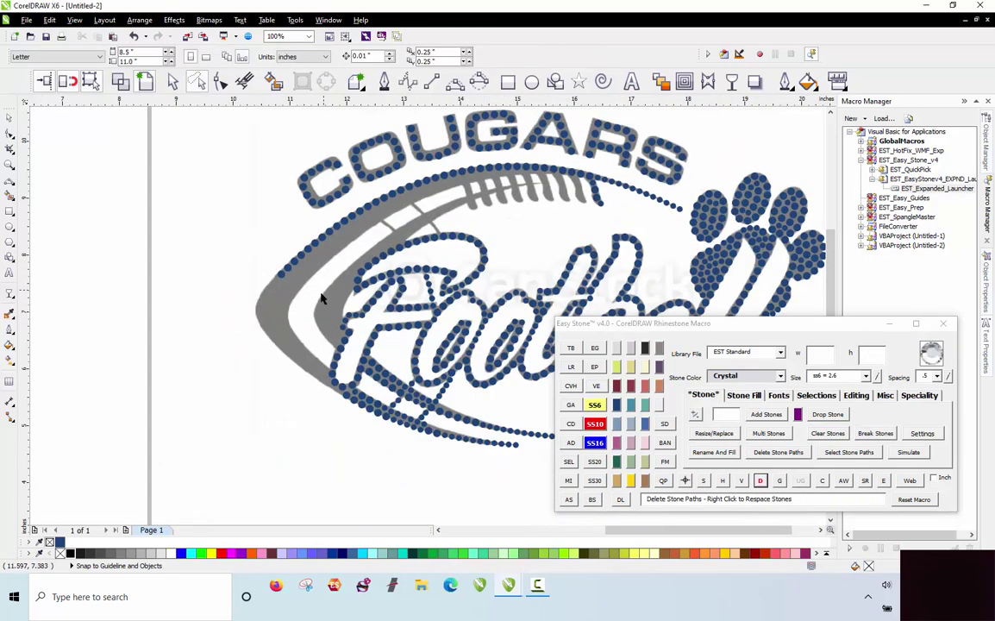
{"action": "scroll", "coordinate": [293, 347], "scroll_direction": "up", "scroll_amount": 2}
{"action": "scroll", "coordinate": [373, 438], "scroll_direction": "up", "scroll_amount": 4}
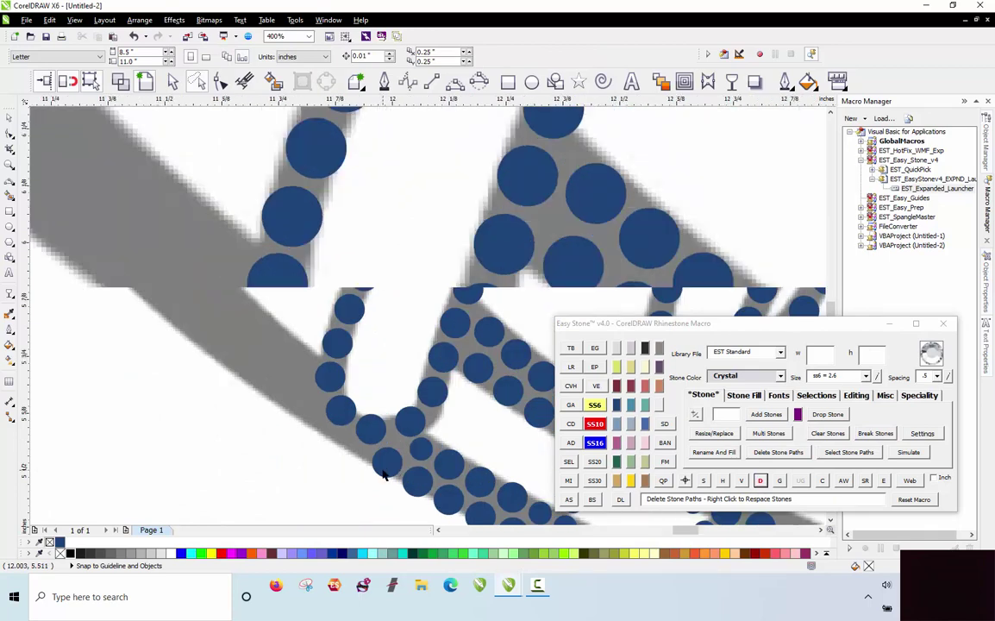
{"action": "left_click_drag", "start_coordinate": [362, 397], "coordinate": [371, 392]}
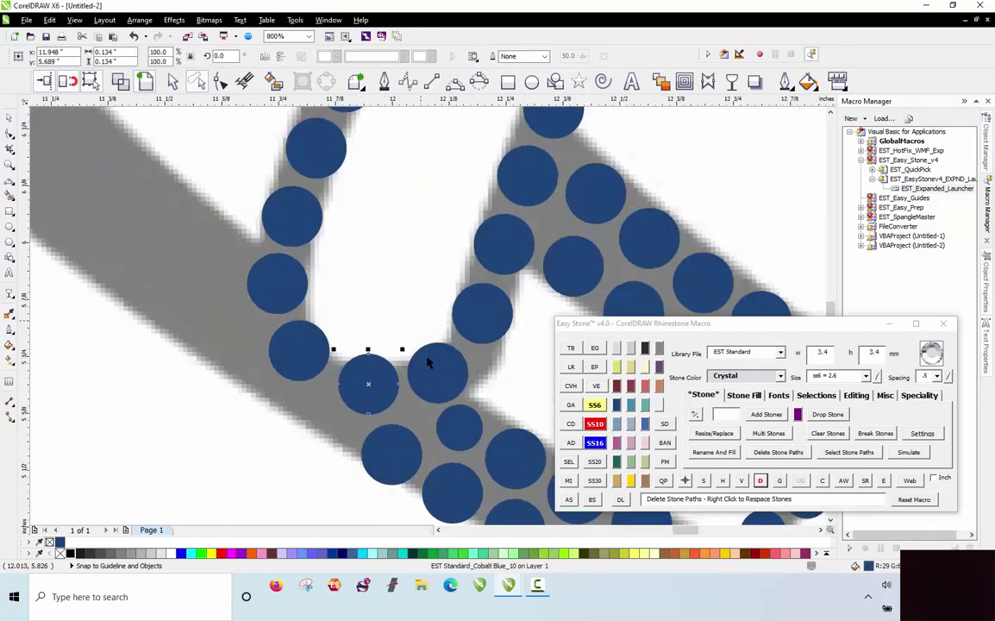
{"action": "left_click_drag", "start_coordinate": [467, 434], "coordinate": [269, 394]}
{"action": "right_click", "coordinate": [342, 434]}
{"action": "scroll", "coordinate": [313, 418], "scroll_direction": "up", "scroll_amount": 1}
Resize the corner stone at the base of the "F" to SS6, and place an SS10 copy on the band's outer edge beside it.
{"action": "left_click", "coordinate": [595, 407]}
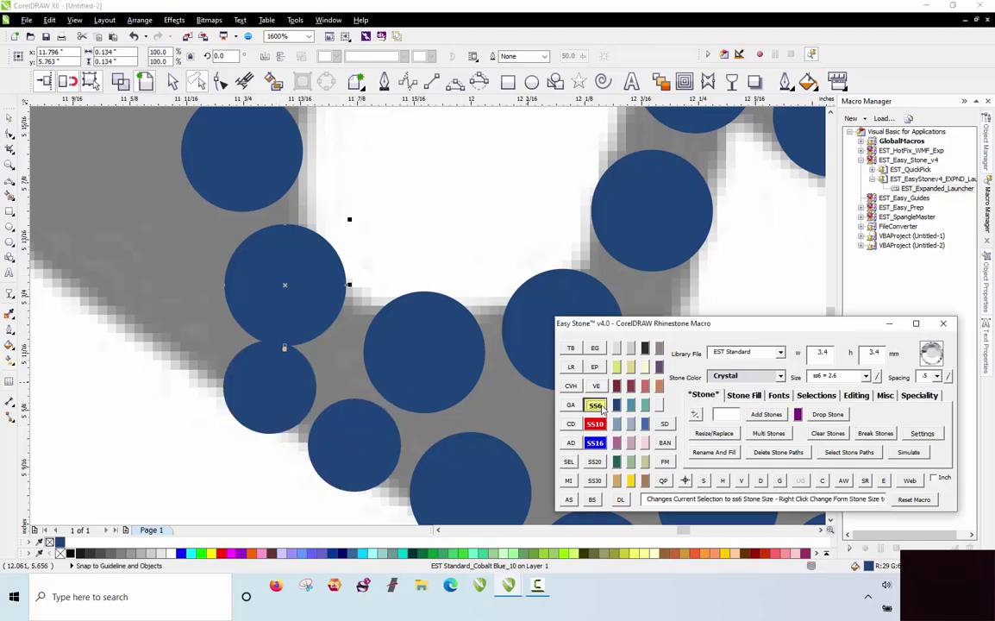
{"action": "left_click_drag", "start_coordinate": [309, 293], "coordinate": [340, 300]}
{"action": "left_click_drag", "start_coordinate": [273, 389], "coordinate": [216, 315]}
{"action": "right_click", "coordinate": [209, 324]}
{"action": "left_click", "coordinate": [595, 424]}
{"action": "scroll", "coordinate": [189, 295], "scroll_direction": "down", "scroll_amount": 1}
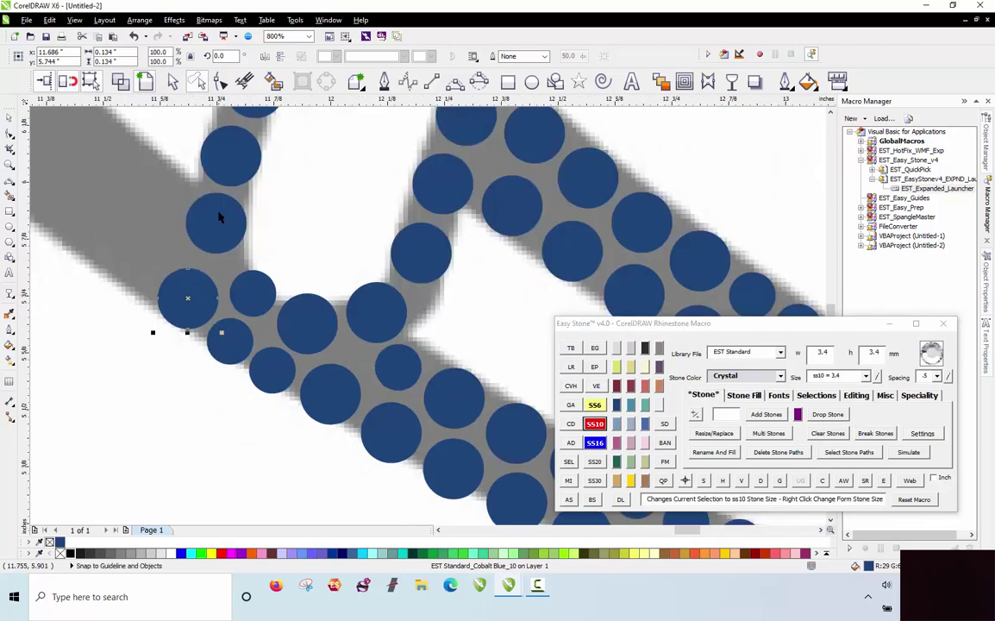
Reposition the SS10 and SS6 stones at the lower corner of the "F" to even out their gaps.
{"action": "scroll", "coordinate": [218, 213], "scroll_direction": "up", "scroll_amount": 1}
{"action": "left_click_drag", "start_coordinate": [237, 246], "coordinate": [252, 261]}
{"action": "left_click_drag", "start_coordinate": [307, 349], "coordinate": [306, 260]}
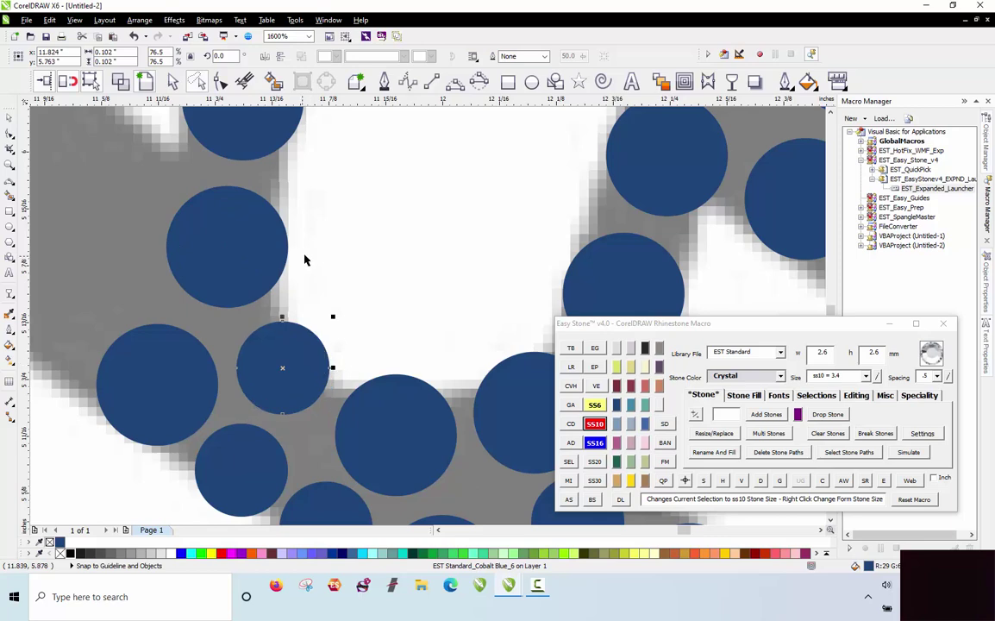
{"action": "scroll", "coordinate": [369, 249], "scroll_direction": "down", "scroll_amount": 1}
{"action": "left_click", "coordinate": [372, 300]}
{"action": "scroll", "coordinate": [373, 300], "scroll_direction": "down", "scroll_amount": 1}
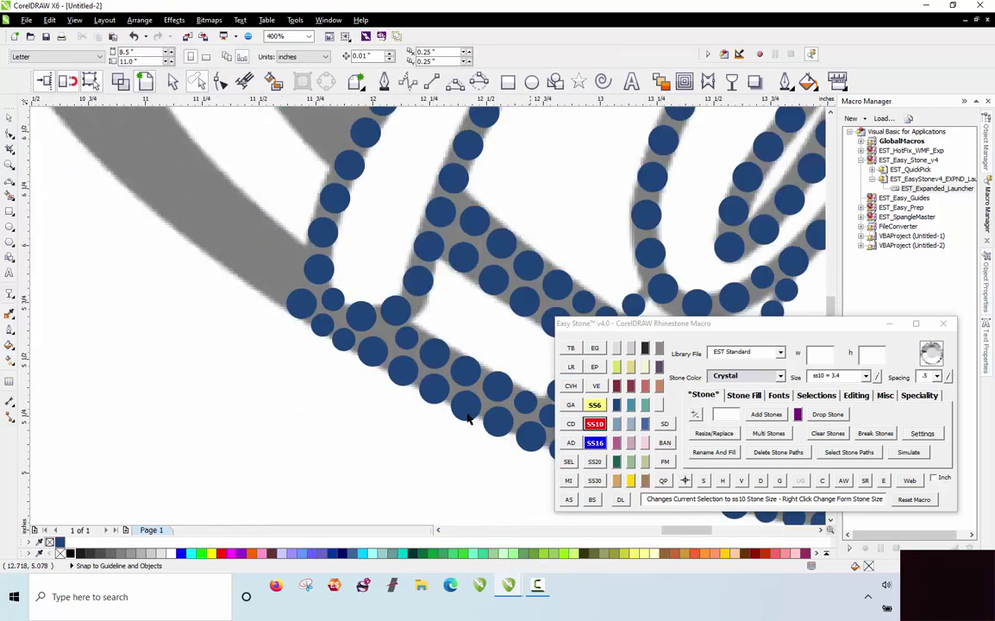
Add SS10 stones around the football's pointed end between the upper row's last stone and the "F" junction, bending the path to the edge.
{"action": "scroll", "coordinate": [401, 449], "scroll_direction": "down", "scroll_amount": 1}
{"action": "scroll", "coordinate": [266, 182], "scroll_direction": "up", "scroll_amount": 2}
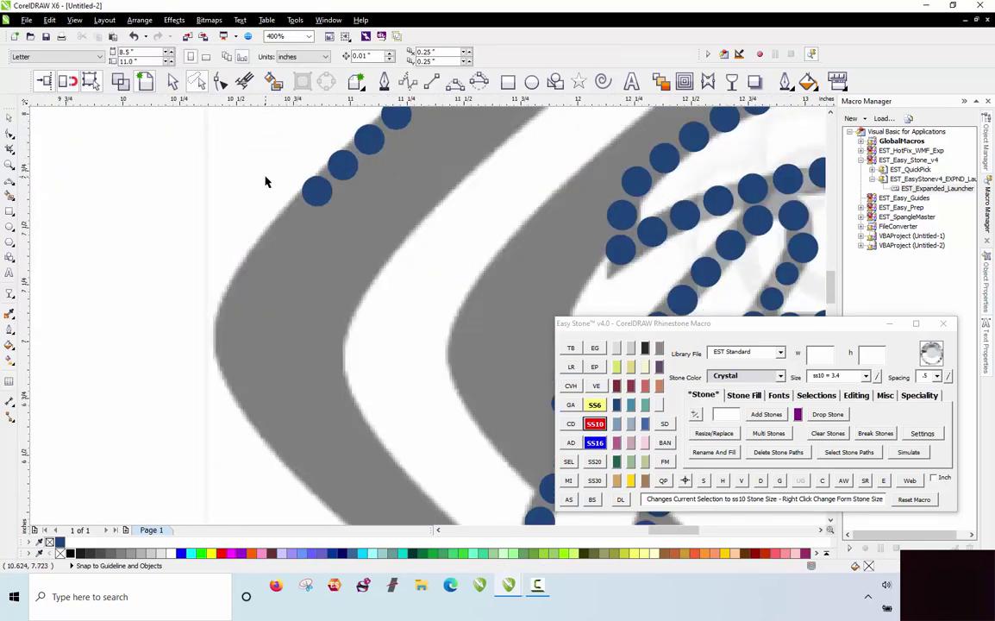
{"action": "scroll", "coordinate": [301, 186], "scroll_direction": "down", "scroll_amount": 2}
{"action": "left_click", "coordinate": [306, 185]}
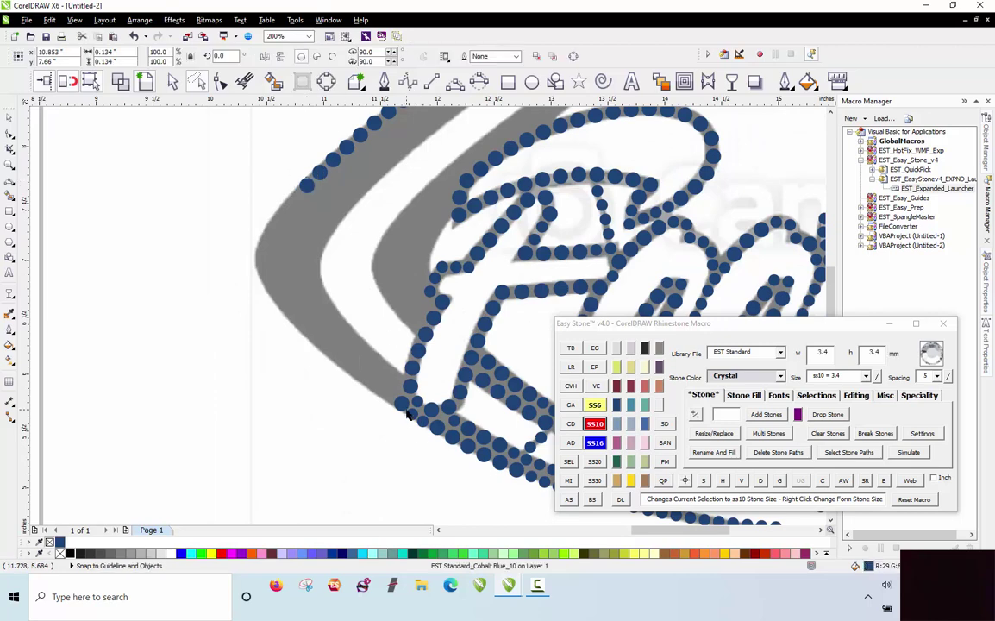
{"action": "left_click", "coordinate": [408, 415]}
{"action": "left_click", "coordinate": [568, 499]}
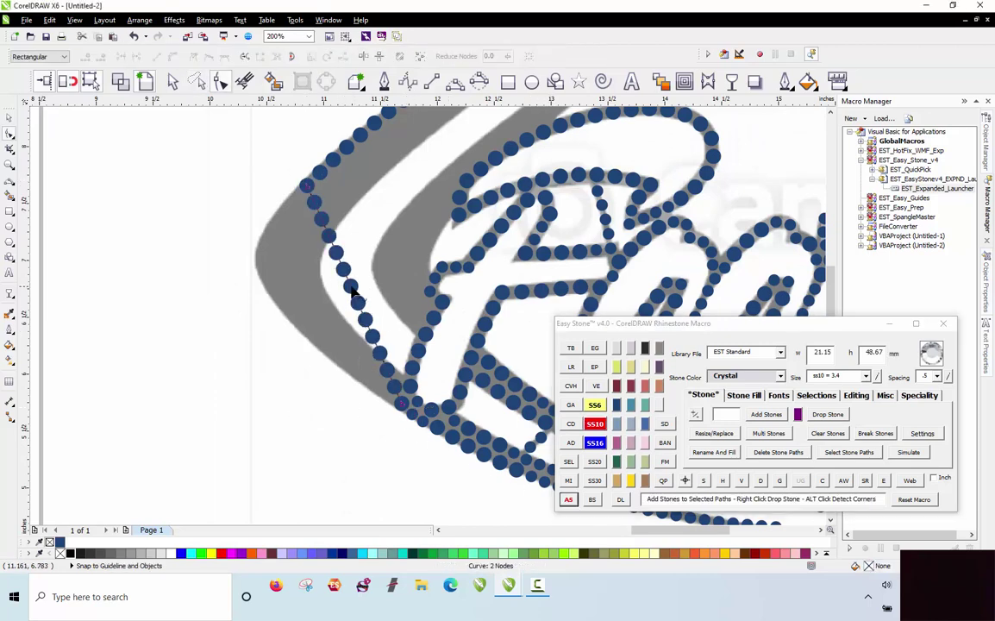
{"action": "left_click_drag", "start_coordinate": [354, 293], "coordinate": [259, 274]}
{"action": "left_click", "coordinate": [306, 186]}
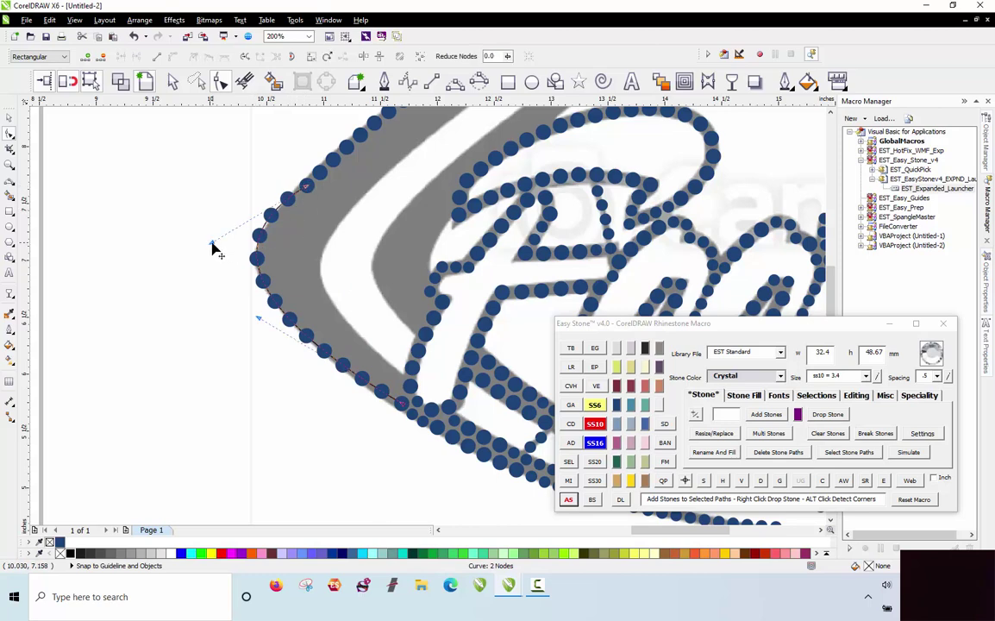
{"action": "left_click_drag", "start_coordinate": [213, 244], "coordinate": [222, 262]}
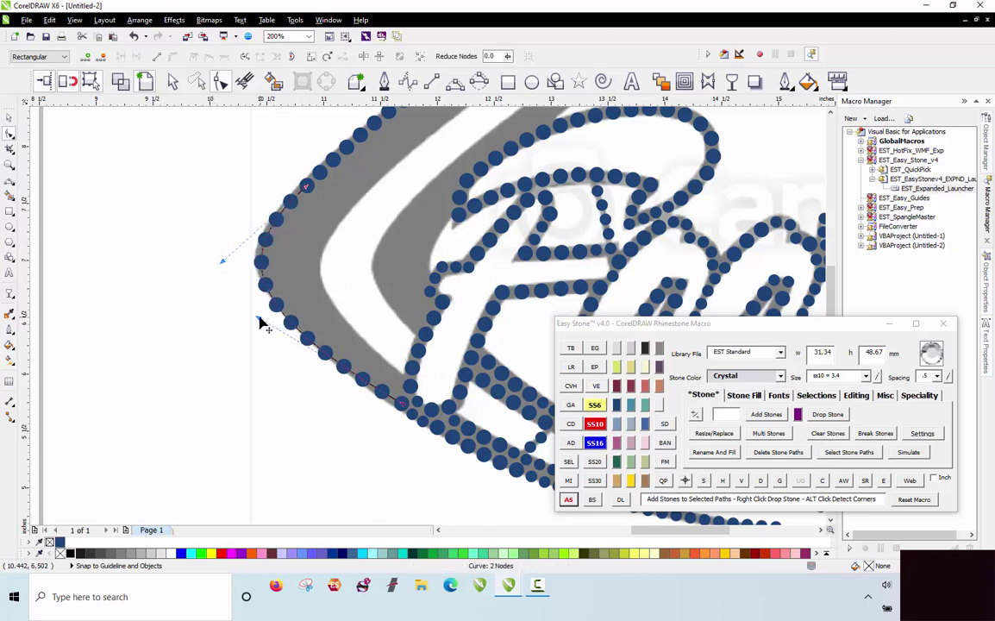
{"action": "left_click_drag", "start_coordinate": [260, 321], "coordinate": [252, 303]}
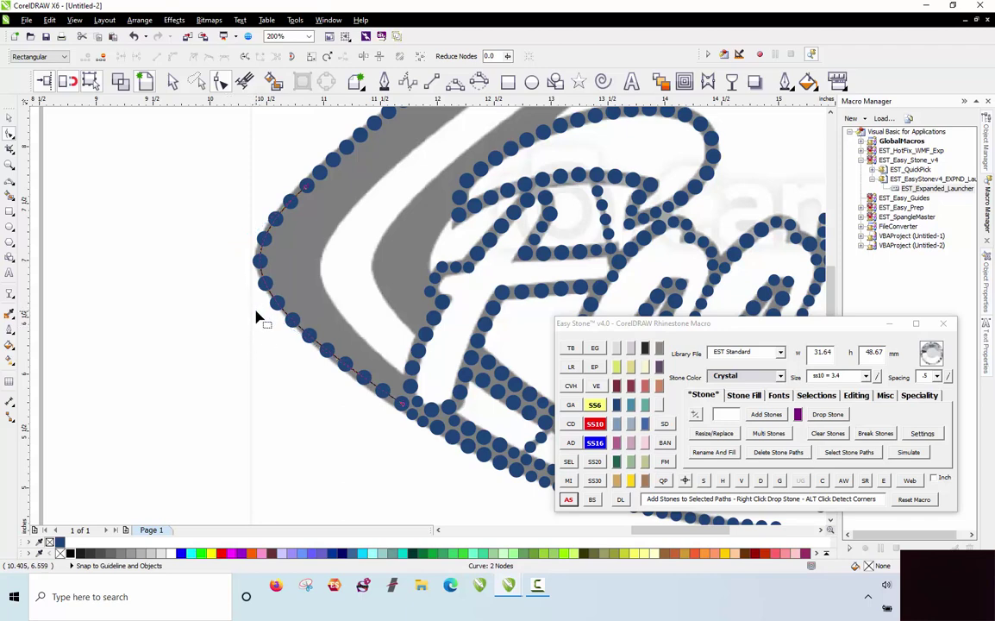
{"action": "left_click", "coordinate": [256, 317]}
{"action": "left_click", "coordinate": [278, 380]}
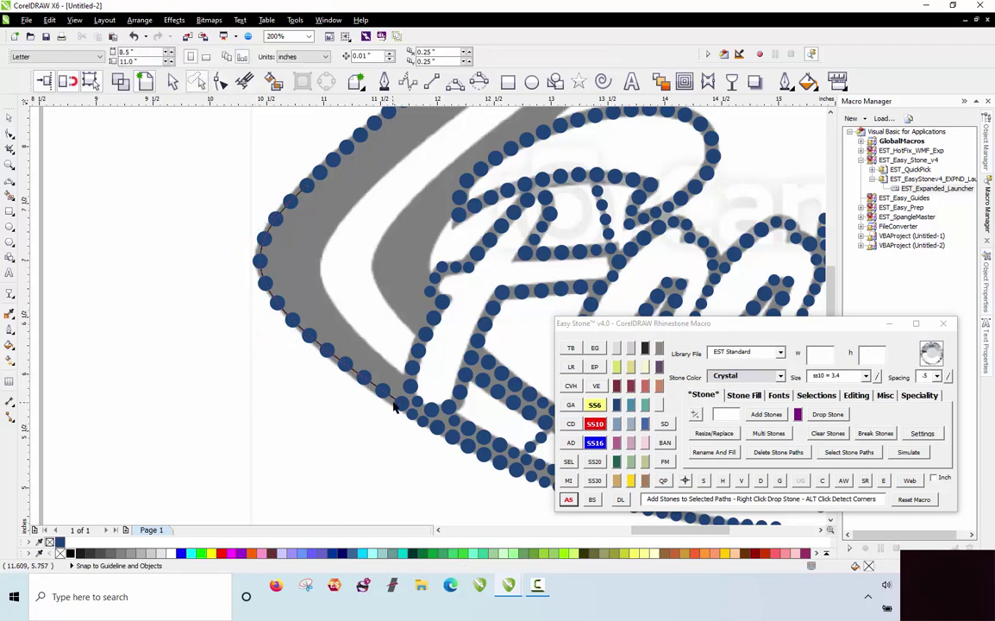
Increase the pointed end's row to 17 stones and delete its stone path.
{"action": "left_click", "coordinate": [362, 368]}
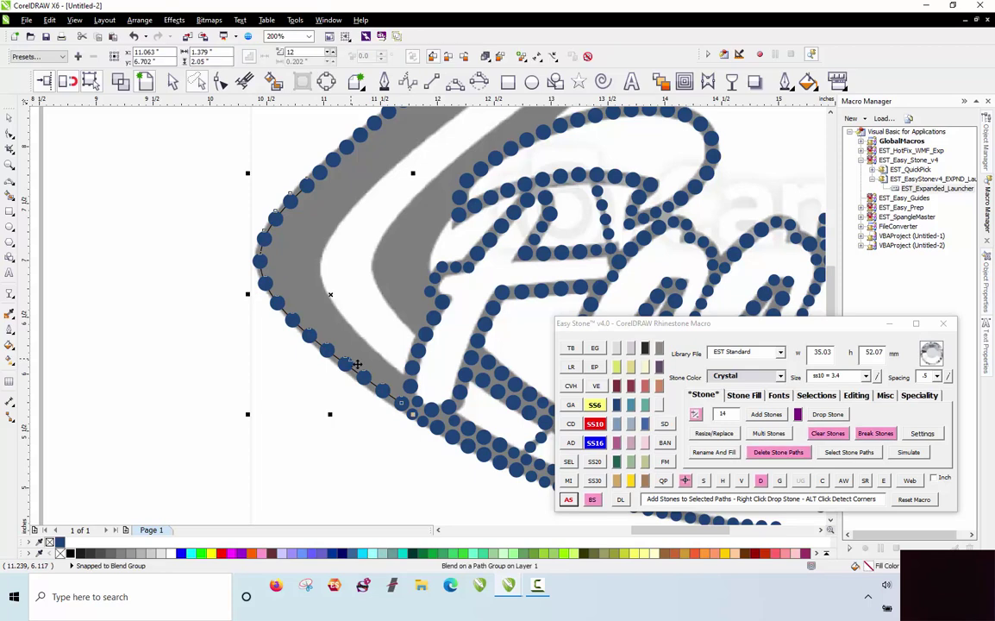
{"action": "left_click", "coordinate": [686, 481]}
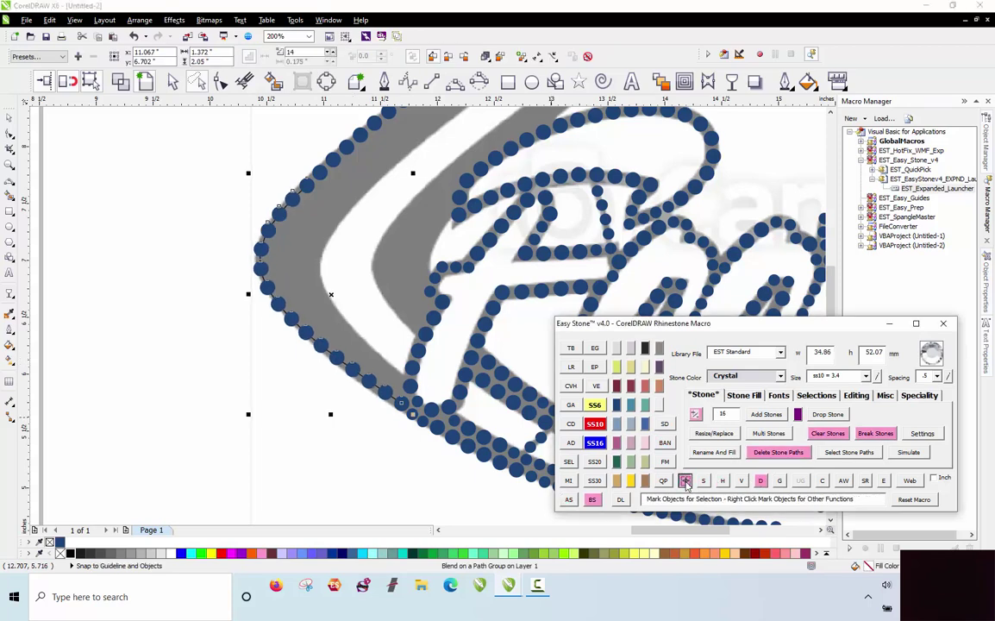
{"action": "left_click", "coordinate": [686, 484]}
{"action": "left_click", "coordinate": [764, 483]}
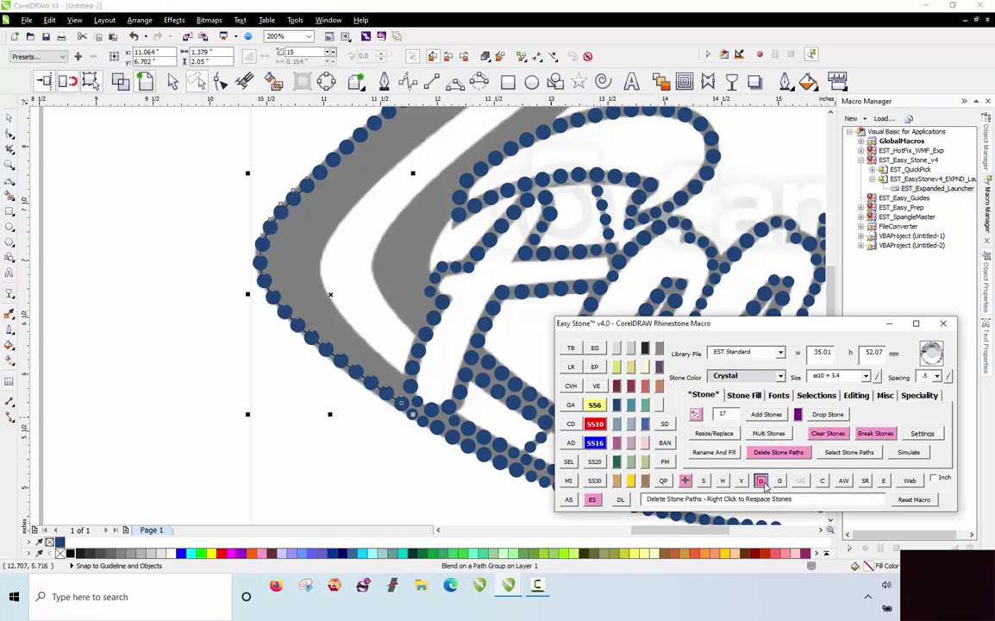
{"action": "scroll", "coordinate": [300, 395], "scroll_direction": "down", "scroll_amount": 2}
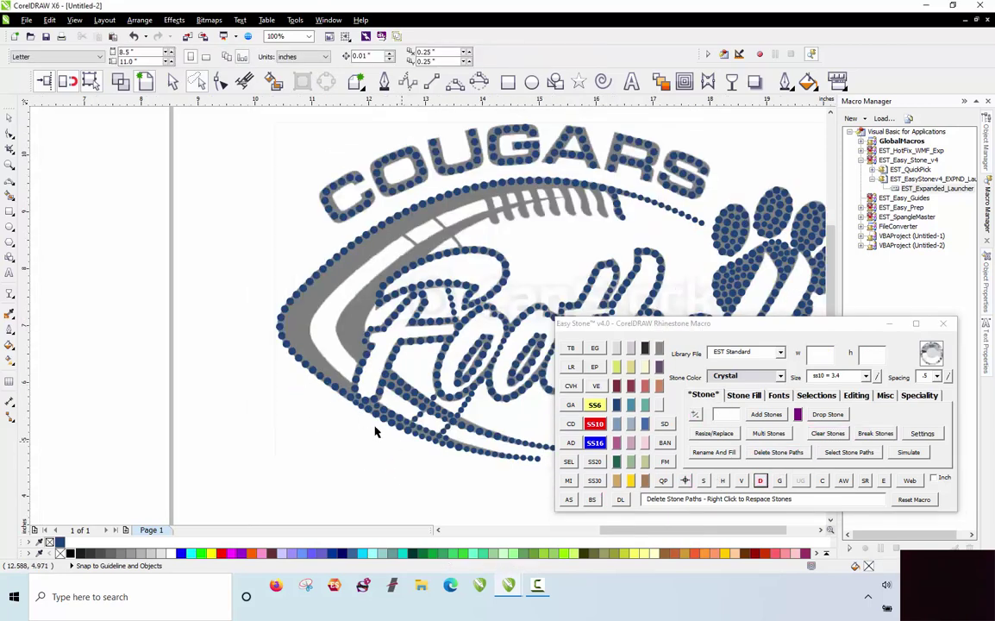
Realign the lower outer edge stones along a three-point curve about 2 inches long drawn over them, and delete the curve.
{"action": "scroll", "coordinate": [349, 424], "scroll_direction": "up", "scroll_amount": 2}
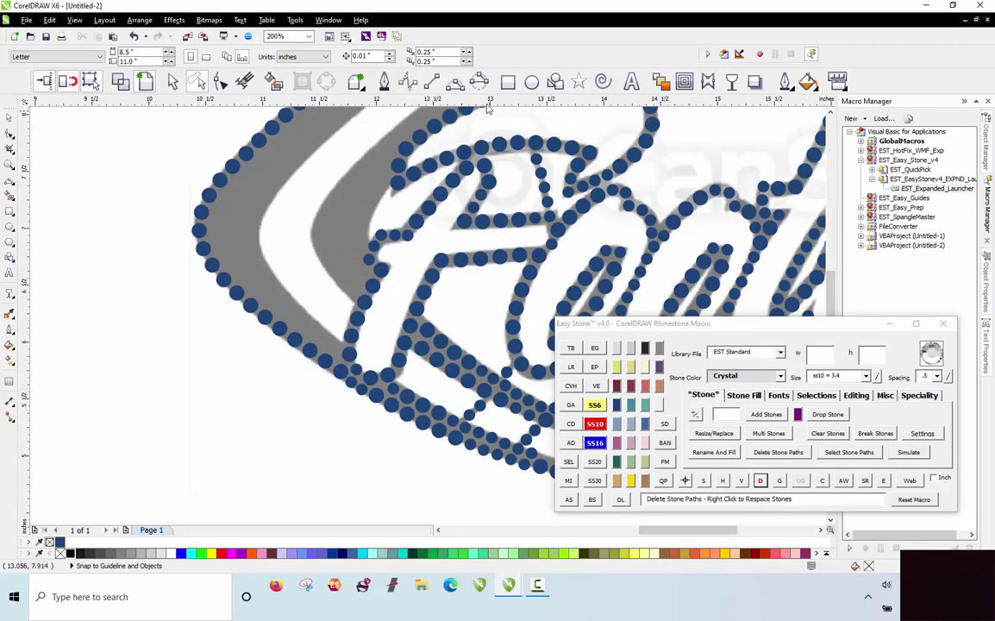
{"action": "left_click", "coordinate": [455, 82]}
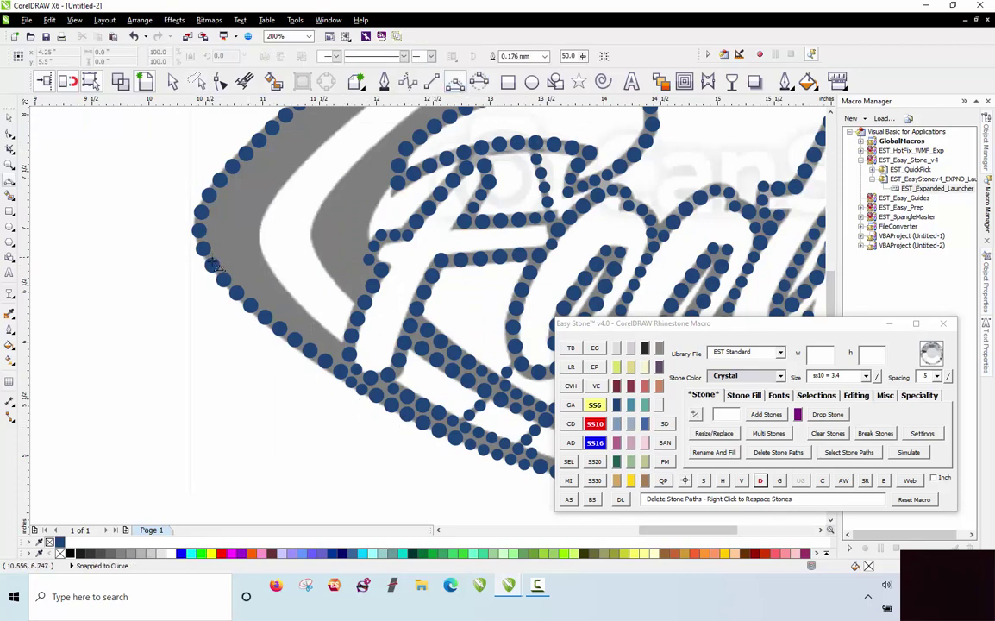
{"action": "left_click_drag", "start_coordinate": [212, 266], "coordinate": [391, 405]}
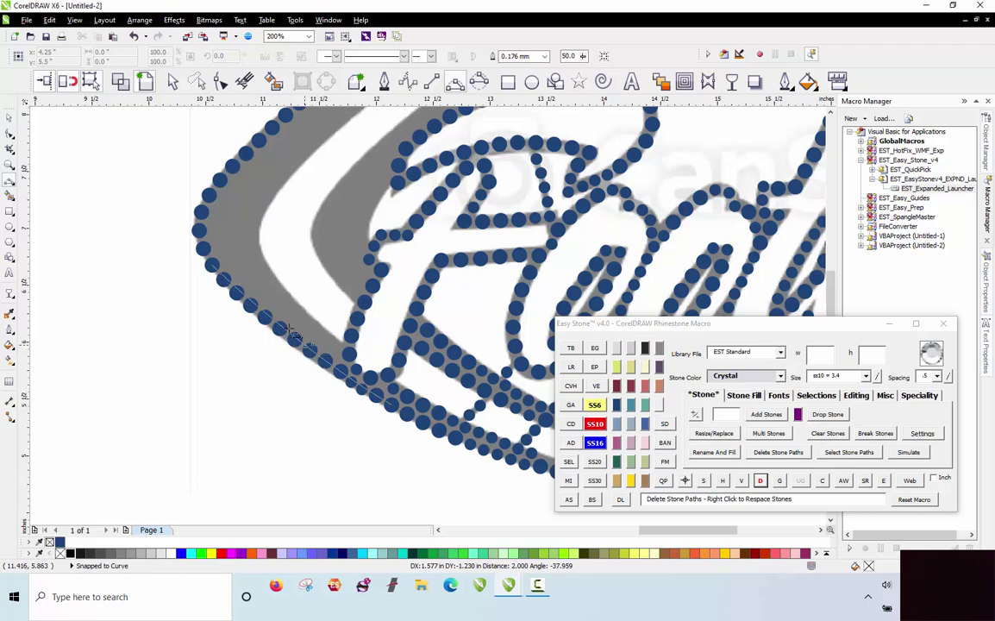
{"action": "left_click", "coordinate": [295, 341]}
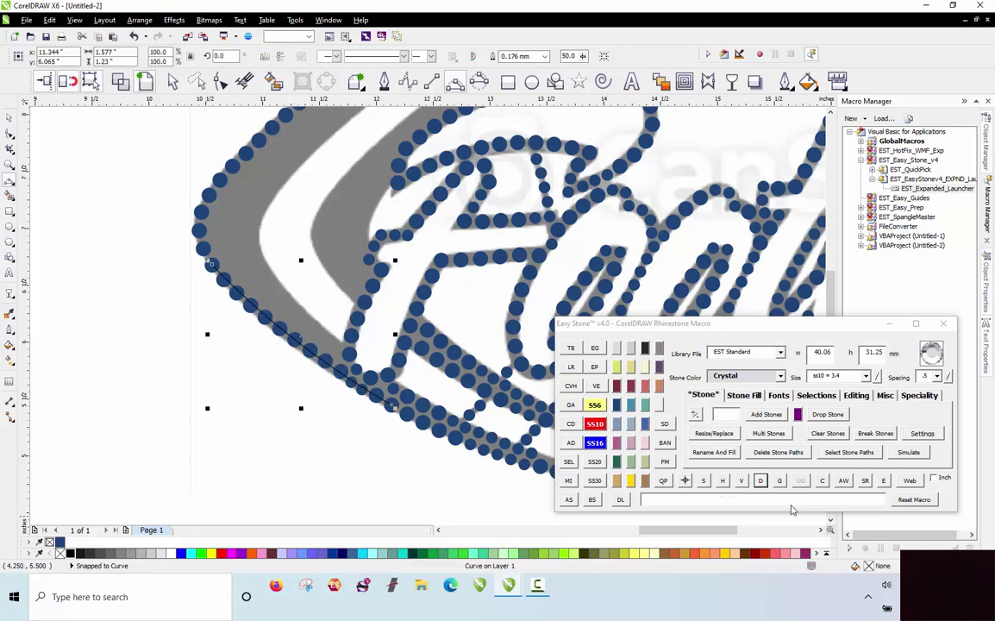
{"action": "left_click", "coordinate": [762, 482]}
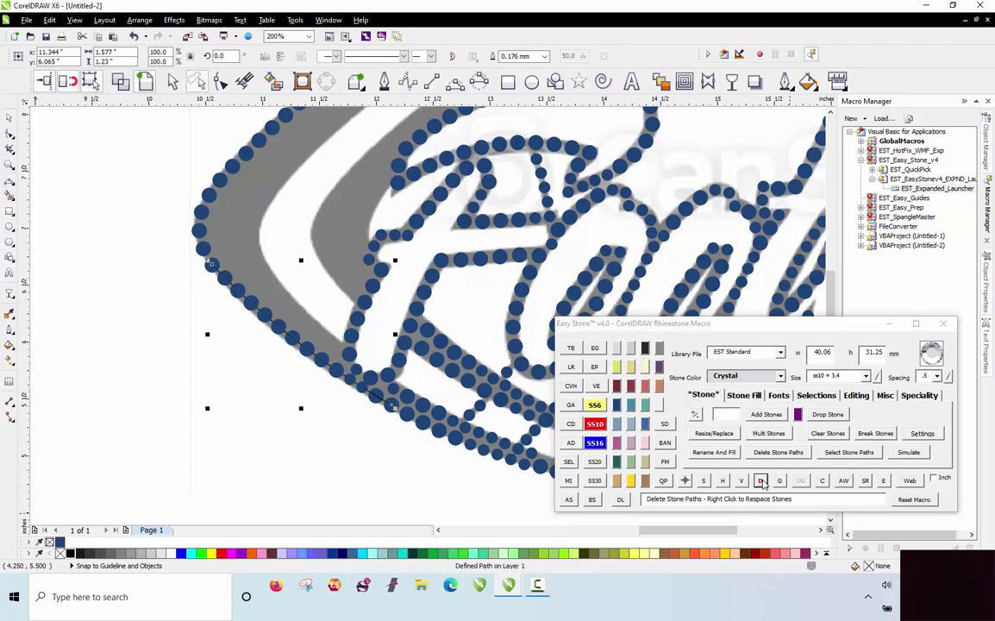
{"action": "left_click", "coordinate": [762, 482]}
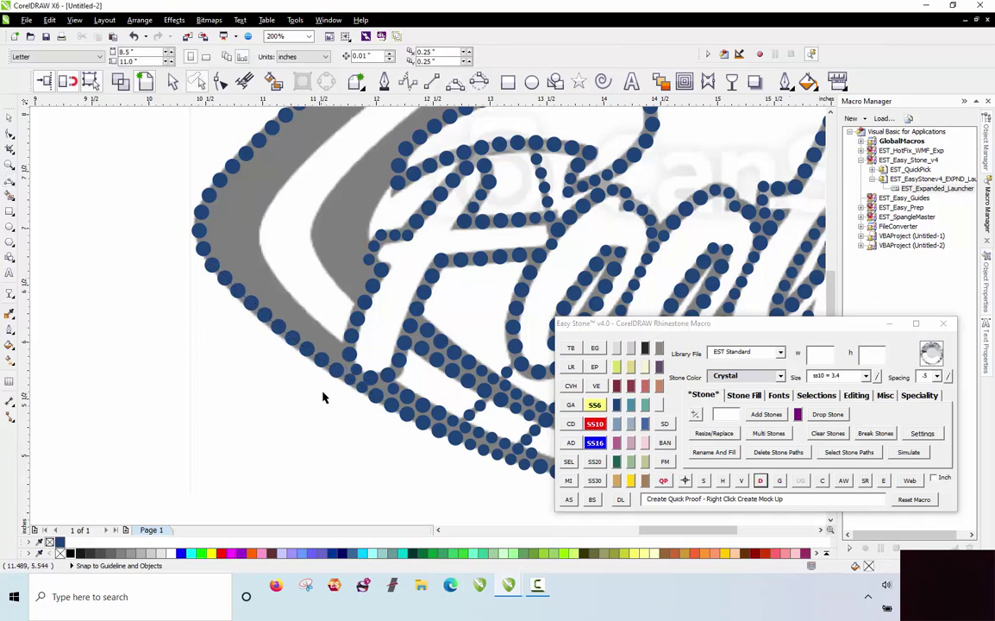
Nudge the SS6 stone on the band's lower edge below the "F" outward to even its spacing.
{"action": "scroll", "coordinate": [422, 391], "scroll_direction": "up", "scroll_amount": 5}
{"action": "left_click", "coordinate": [481, 382]}
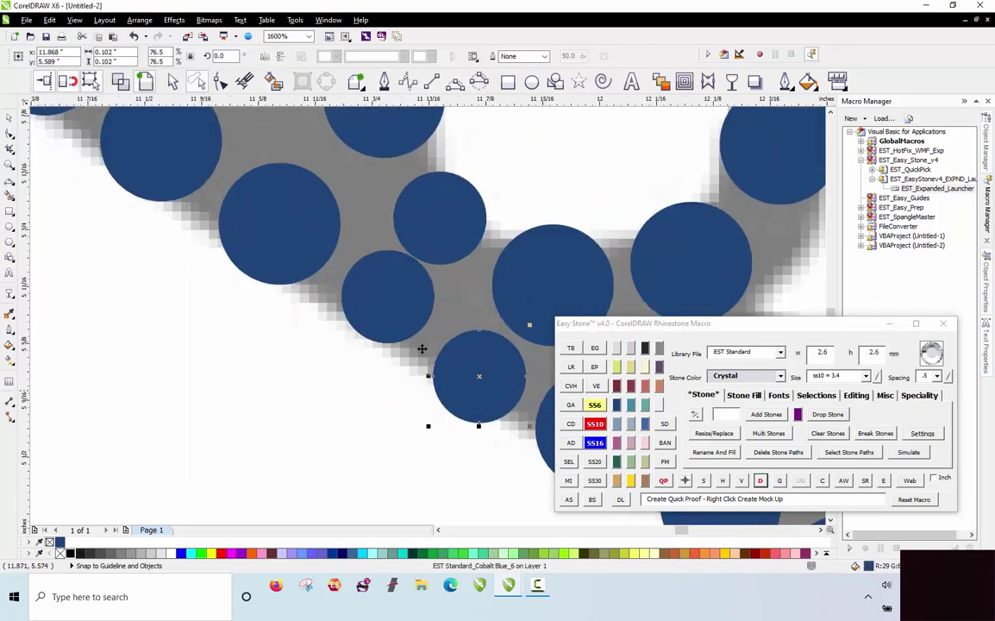
{"action": "left_click_drag", "start_coordinate": [410, 311], "coordinate": [399, 326]}
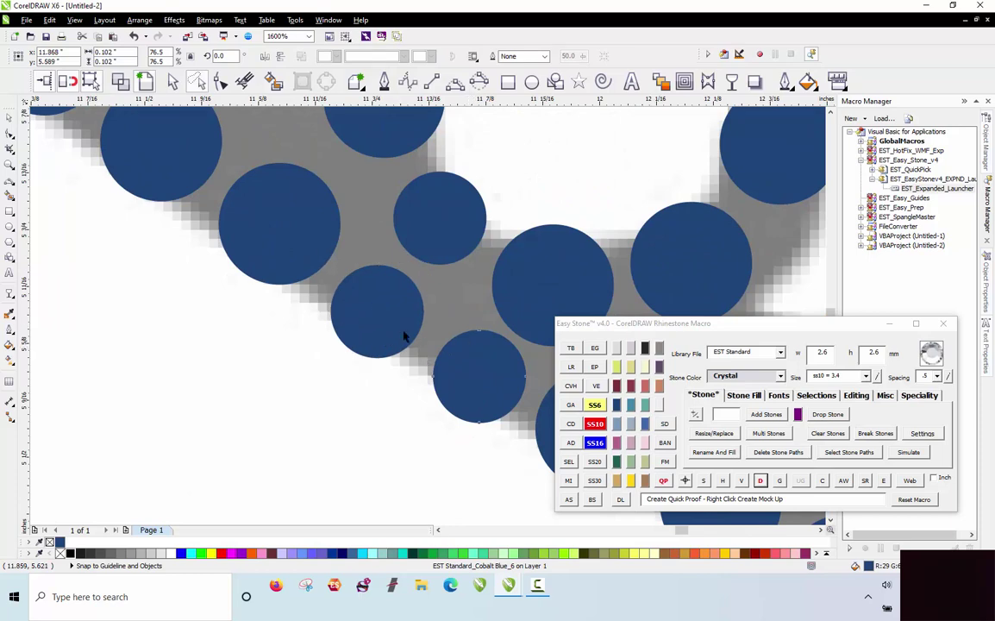
{"action": "scroll", "coordinate": [323, 349], "scroll_direction": "down", "scroll_amount": 5}
{"action": "left_click", "coordinate": [321, 388]}
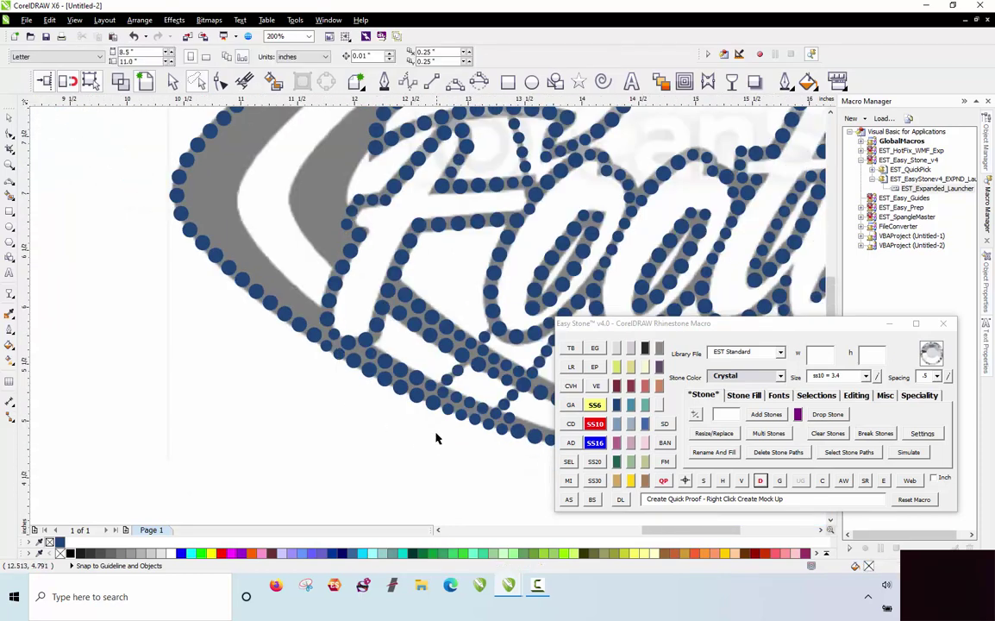
Copy an SS6 stone from the last lace stitch to just below the upper edge's stone row, above the middle laces.
{"action": "scroll", "coordinate": [305, 415], "scroll_direction": "down", "scroll_amount": 1}
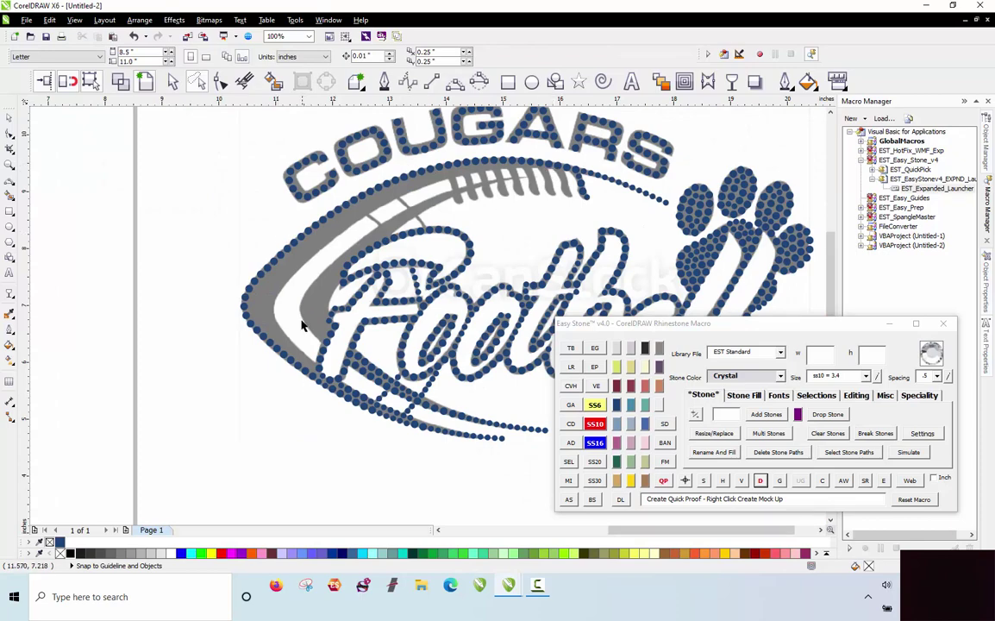
{"action": "scroll", "coordinate": [558, 168], "scroll_direction": "up", "scroll_amount": 2}
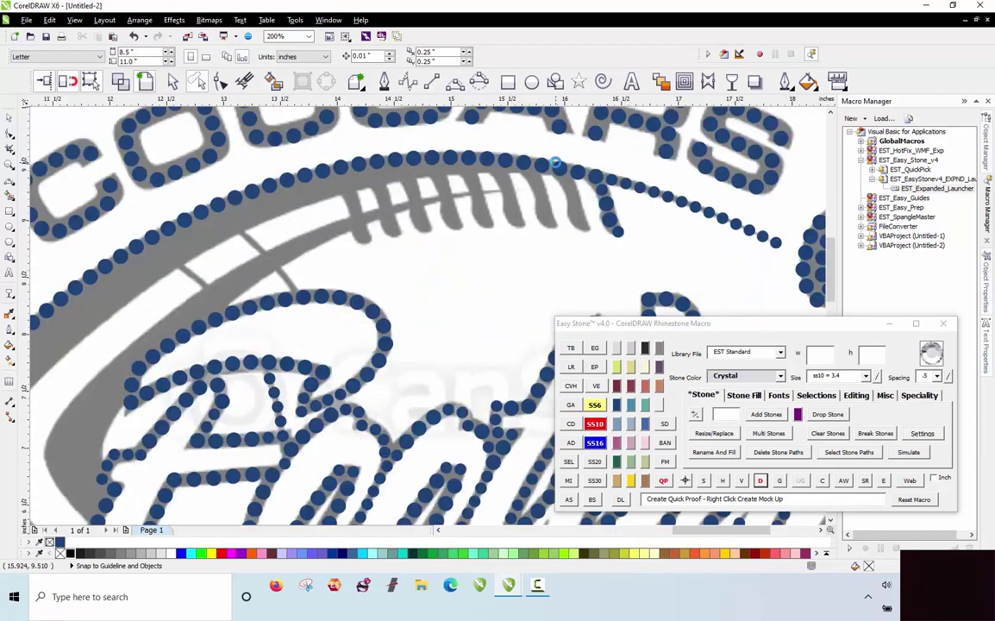
{"action": "left_click_drag", "start_coordinate": [649, 216], "coordinate": [370, 177]}
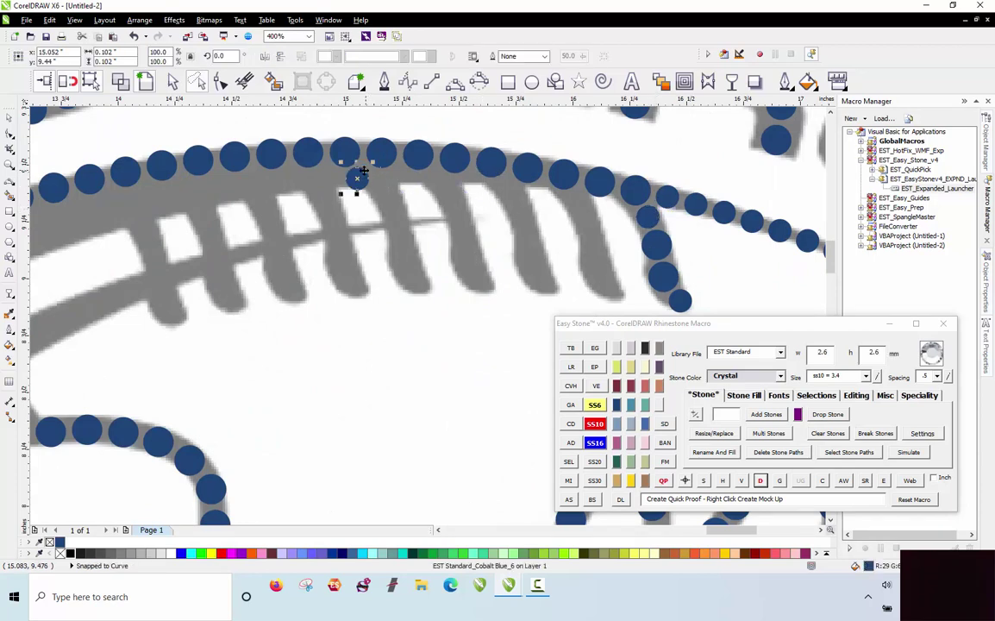
Copy the SS6 stone leftward four times to start a second row beneath the football's upper outline, above the laces.
{"action": "scroll", "coordinate": [371, 177], "scroll_direction": "up", "scroll_amount": 1}
{"action": "scroll", "coordinate": [380, 169], "scroll_direction": "down", "scroll_amount": 2}
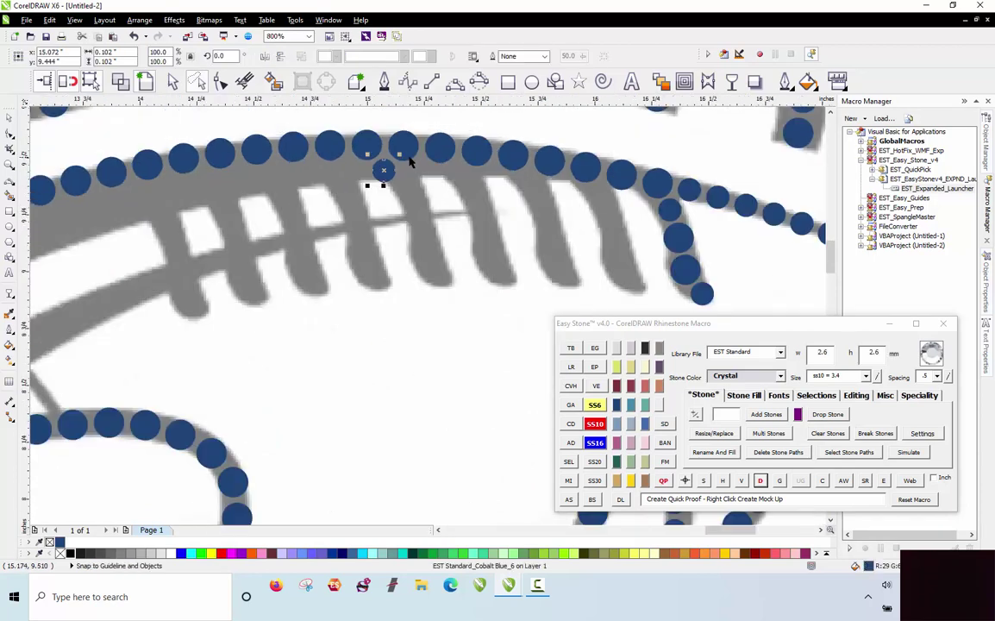
{"action": "scroll", "coordinate": [421, 173], "scroll_direction": "up", "scroll_amount": 3}
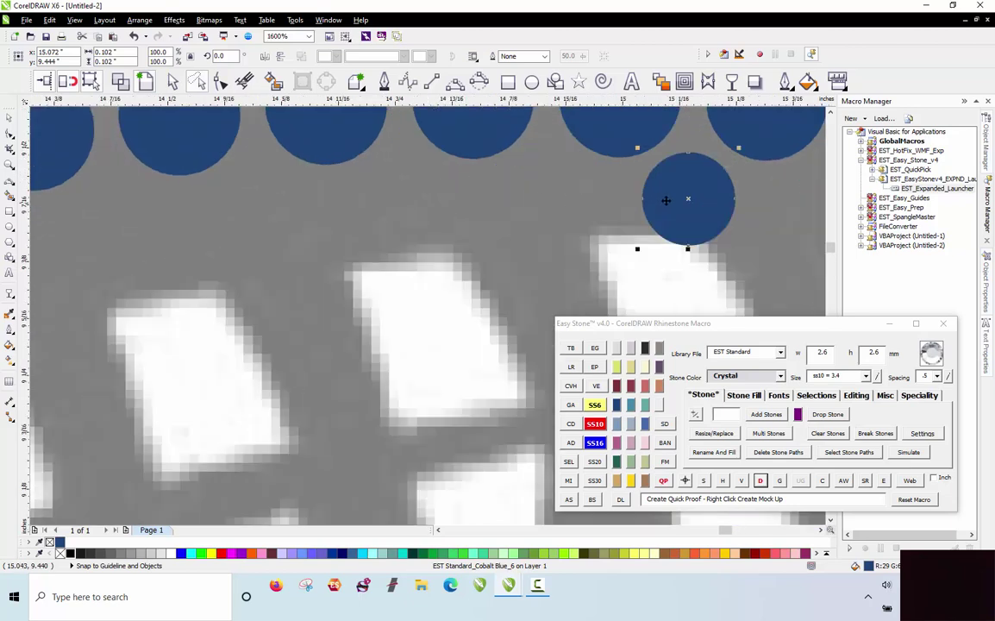
{"action": "left_click_drag", "start_coordinate": [666, 200], "coordinate": [326, 209]}
{"action": "key", "text": "space"}
{"action": "key", "text": "space"}
{"action": "scroll", "coordinate": [422, 205], "scroll_direction": "down", "scroll_amount": 1}
{"action": "scroll", "coordinate": [418, 204], "scroll_direction": "up", "scroll_amount": 1}
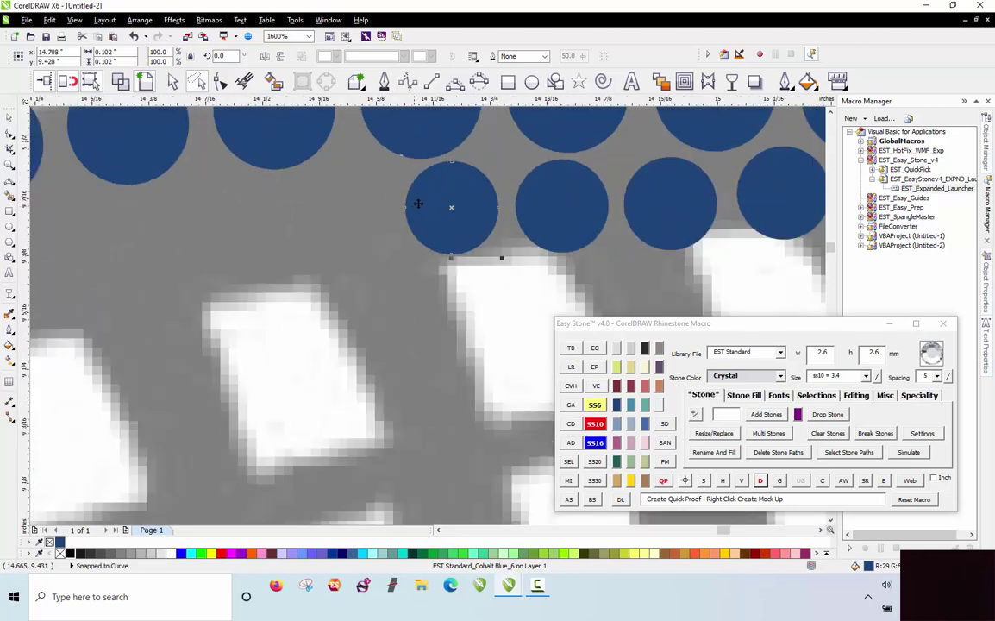
{"action": "left_click_drag", "start_coordinate": [435, 204], "coordinate": [332, 218]}
{"action": "right_click", "coordinate": [332, 216]}
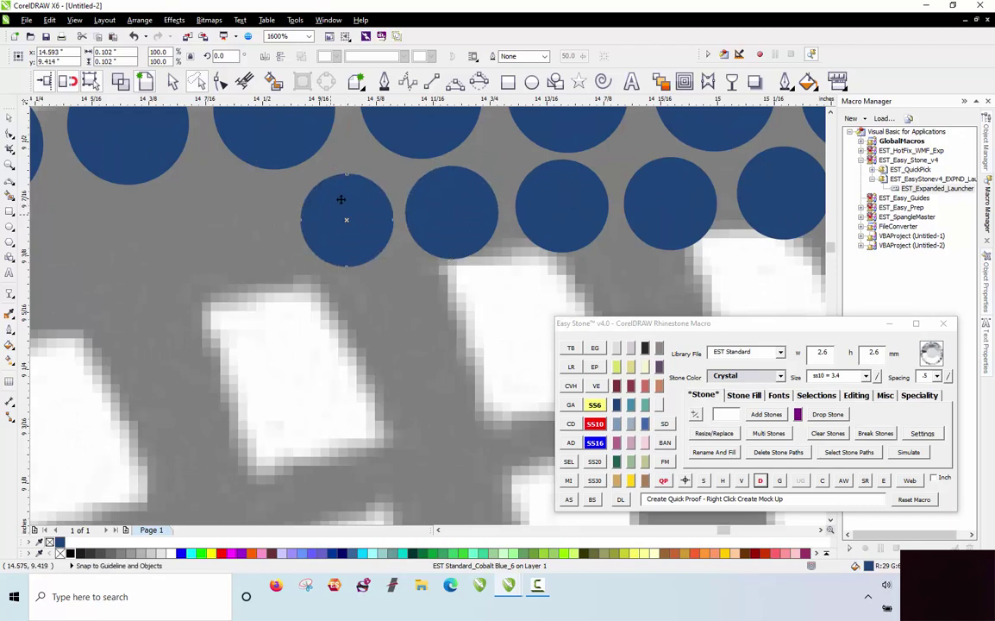
Add an SS10 stone at the left end of the second row and nudge its rightmost SS6 stone into line.
{"action": "left_click_drag", "start_coordinate": [285, 125], "coordinate": [222, 248]}
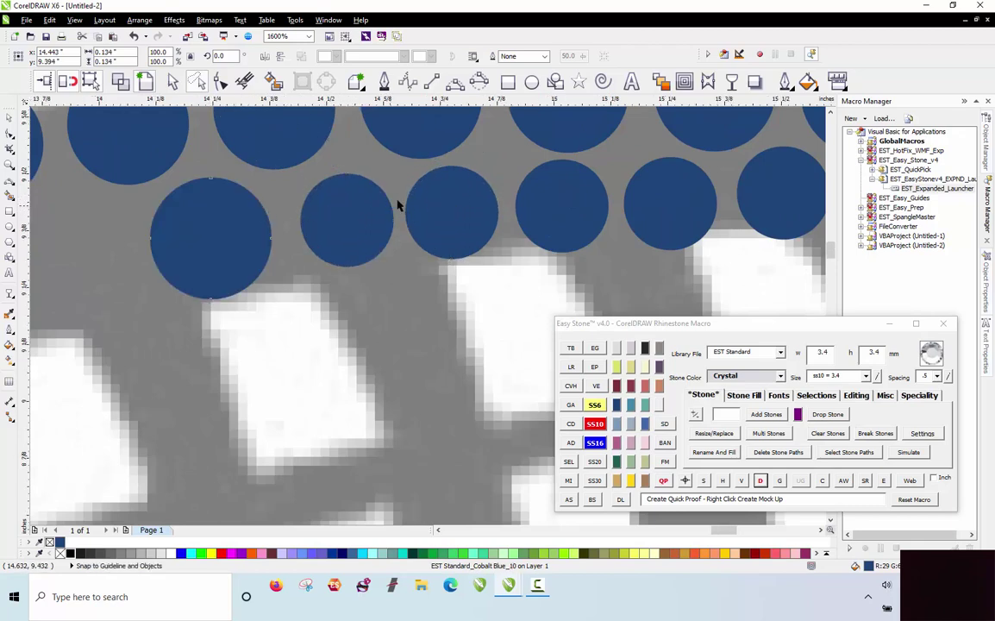
{"action": "scroll", "coordinate": [401, 206], "scroll_direction": "down", "scroll_amount": 2}
{"action": "scroll", "coordinate": [535, 190], "scroll_direction": "up", "scroll_amount": 1}
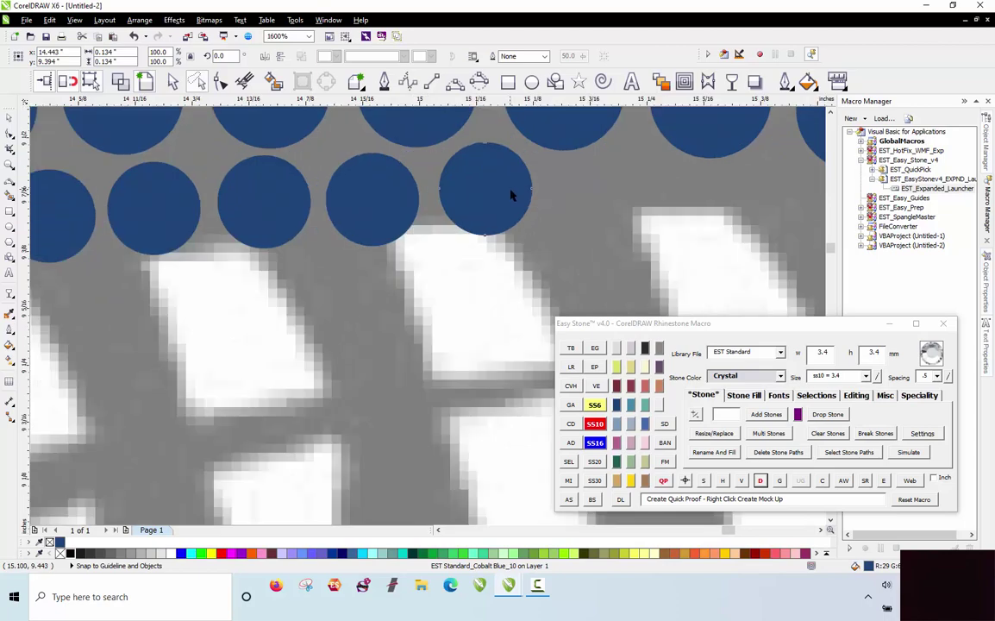
{"action": "left_click_drag", "start_coordinate": [470, 165], "coordinate": [473, 170]}
{"action": "scroll", "coordinate": [458, 162], "scroll_direction": "down", "scroll_amount": 2}
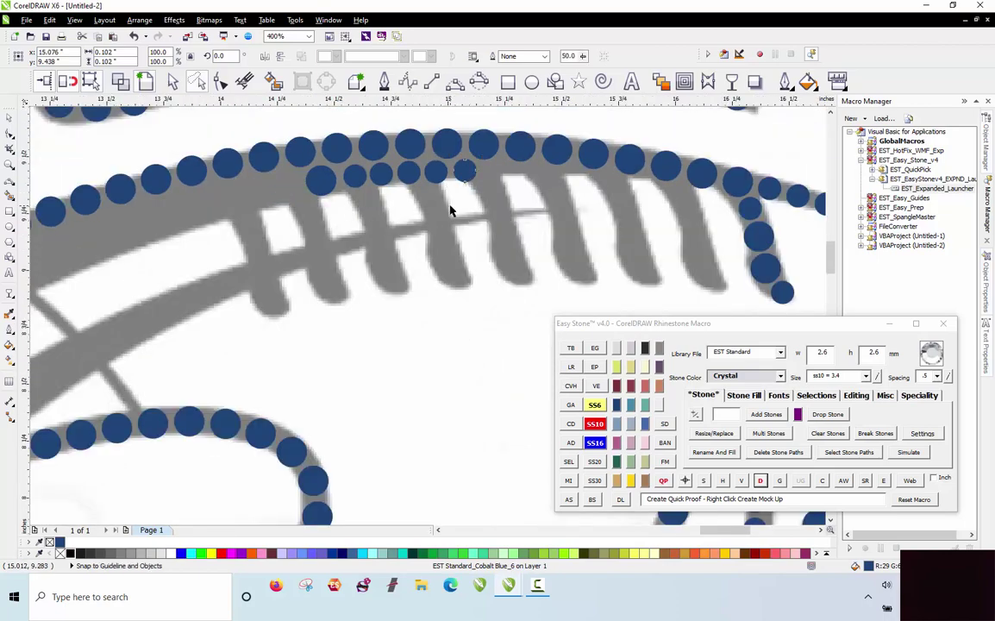
Extend the second row leftward with three more SS10 stones, ending above the first lace.
{"action": "key", "text": "Escape"}
{"action": "scroll", "coordinate": [452, 203], "scroll_direction": "down", "scroll_amount": 1}
{"action": "scroll", "coordinate": [371, 164], "scroll_direction": "up", "scroll_amount": 1}
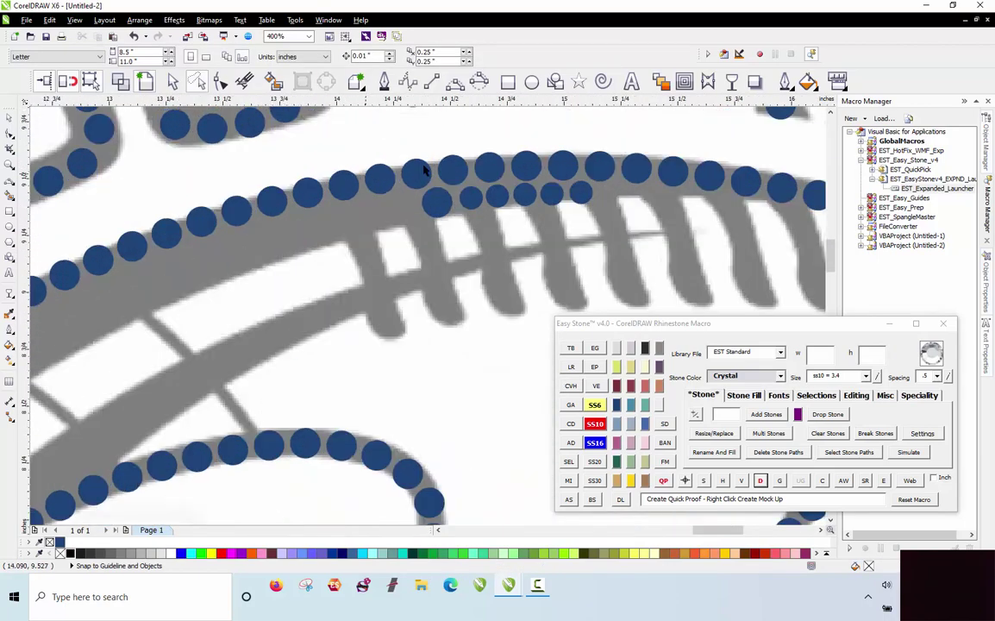
{"action": "scroll", "coordinate": [414, 173], "scroll_direction": "down", "scroll_amount": 3}
{"action": "scroll", "coordinate": [359, 207], "scroll_direction": "up", "scroll_amount": 1}
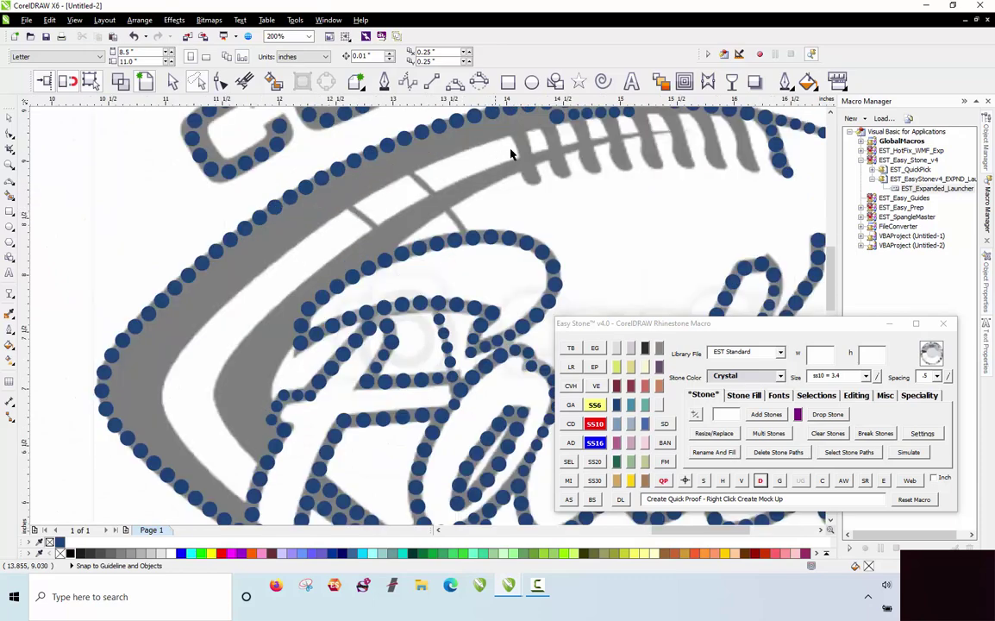
{"action": "scroll", "coordinate": [526, 164], "scroll_direction": "down", "scroll_amount": 1}
{"action": "scroll", "coordinate": [531, 135], "scroll_direction": "up", "scroll_amount": 2}
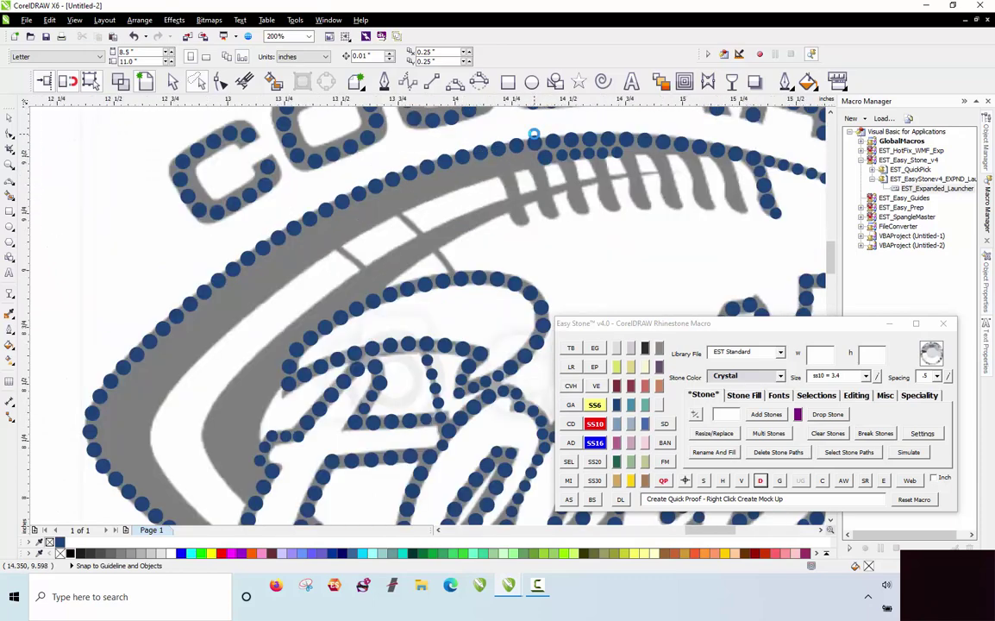
{"action": "left_click_drag", "start_coordinate": [545, 172], "coordinate": [514, 189]}
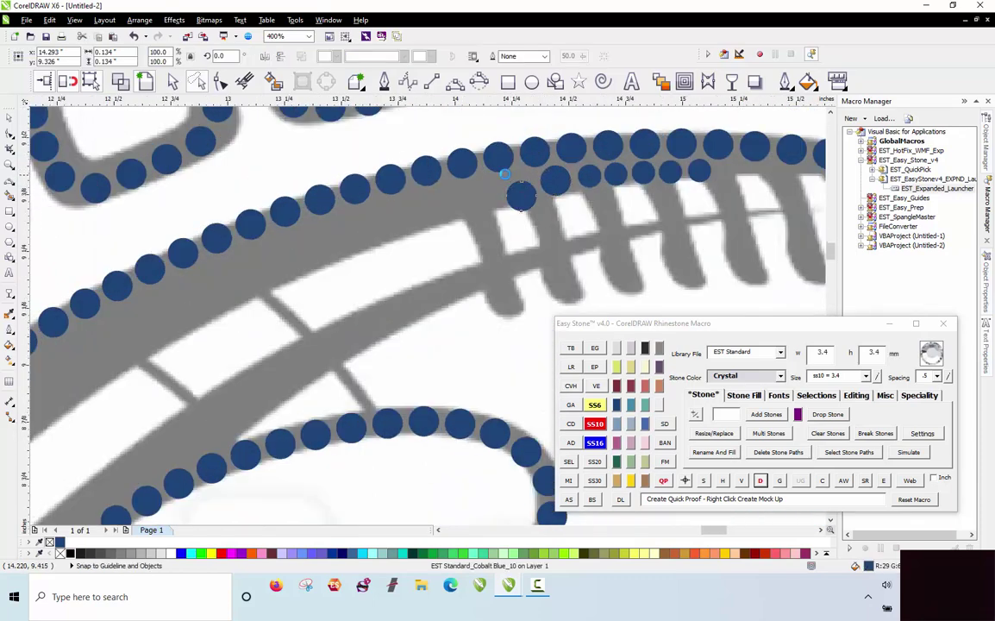
{"action": "scroll", "coordinate": [522, 191], "scroll_direction": "up", "scroll_amount": 1}
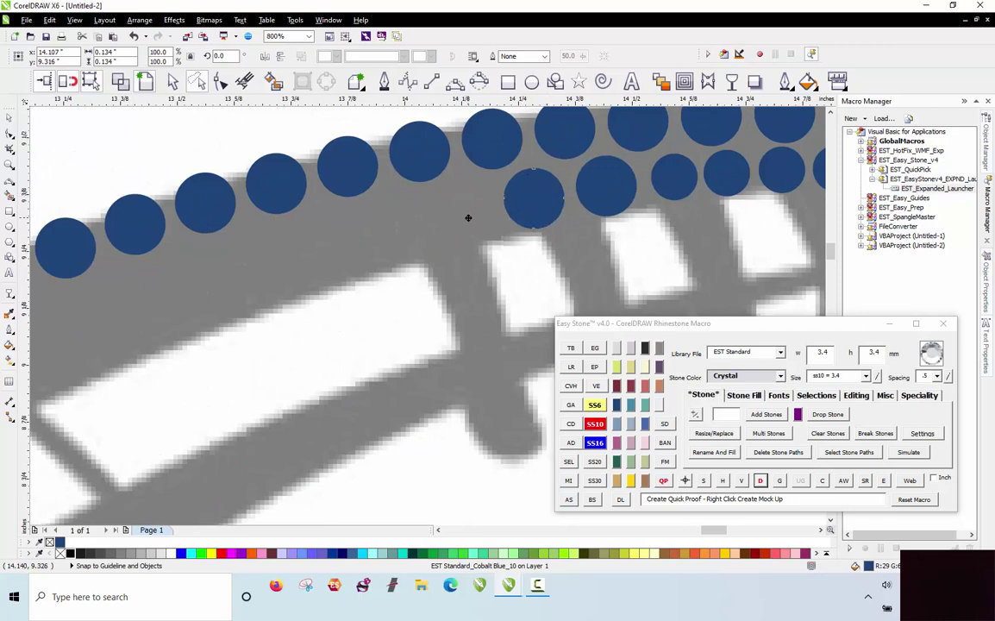
{"action": "left_click_drag", "start_coordinate": [493, 208], "coordinate": [363, 241]}
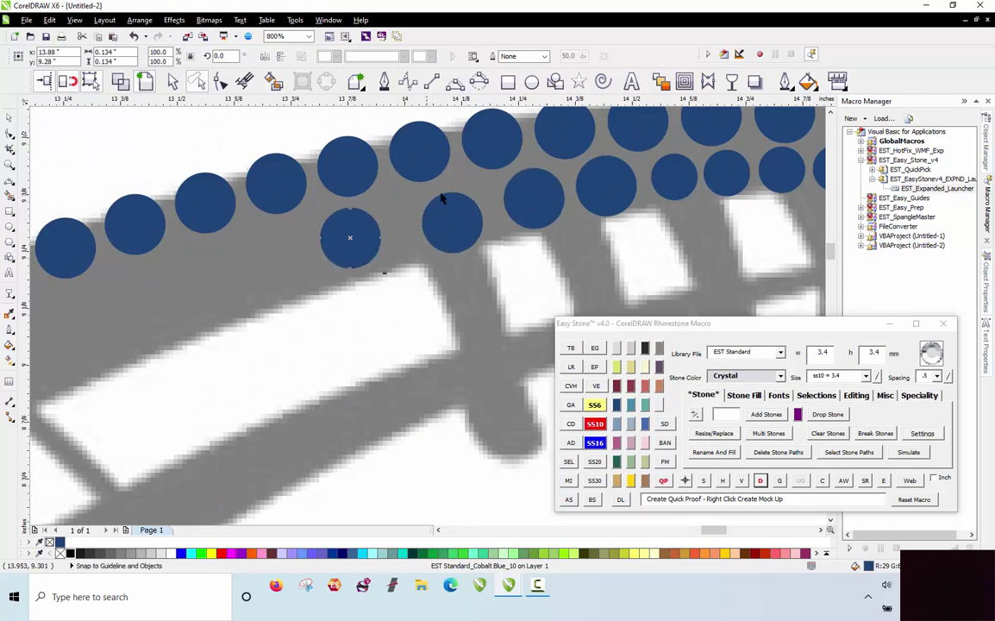
{"action": "scroll", "coordinate": [459, 183], "scroll_direction": "up", "scroll_amount": 1}
{"action": "left_click_drag", "start_coordinate": [460, 246], "coordinate": [486, 219]}
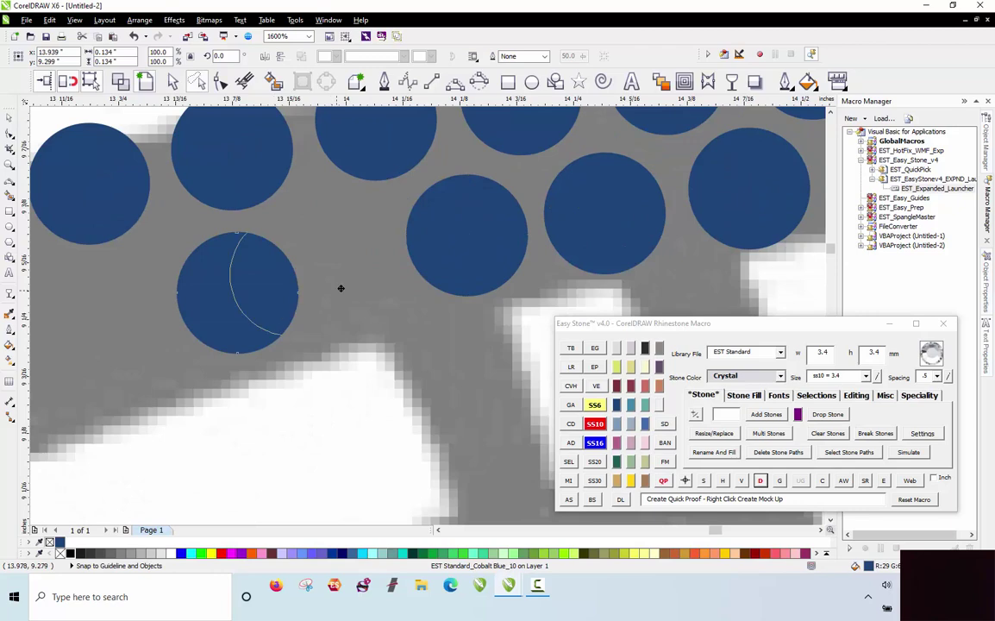
{"action": "left_click_drag", "start_coordinate": [340, 288], "coordinate": [355, 282]}
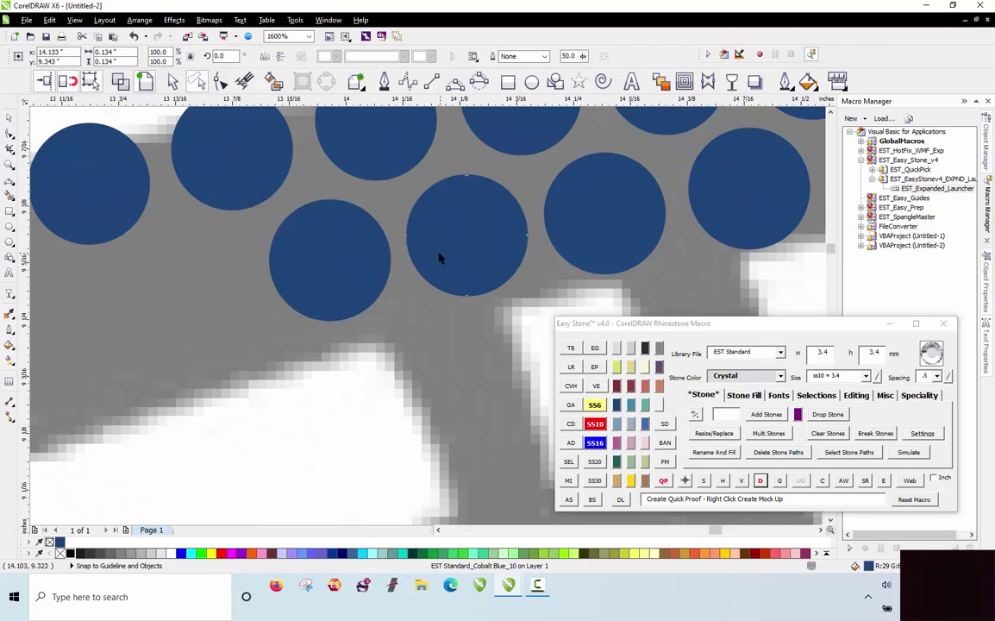
Fine-tune the position of the new SS10 stones in the second row to even out their spacing.
{"action": "scroll", "coordinate": [411, 228], "scroll_direction": "down", "scroll_amount": 1}
{"action": "scroll", "coordinate": [451, 238], "scroll_direction": "up", "scroll_amount": 2}
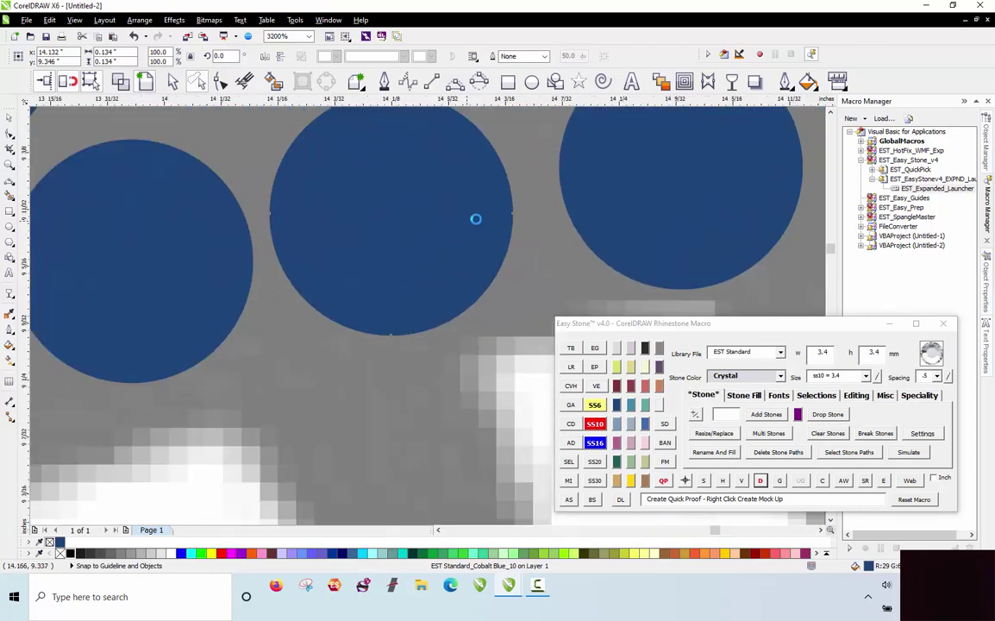
{"action": "scroll", "coordinate": [475, 219], "scroll_direction": "down", "scroll_amount": 2}
{"action": "key", "text": "Escape"}
{"action": "scroll", "coordinate": [416, 213], "scroll_direction": "down", "scroll_amount": 1}
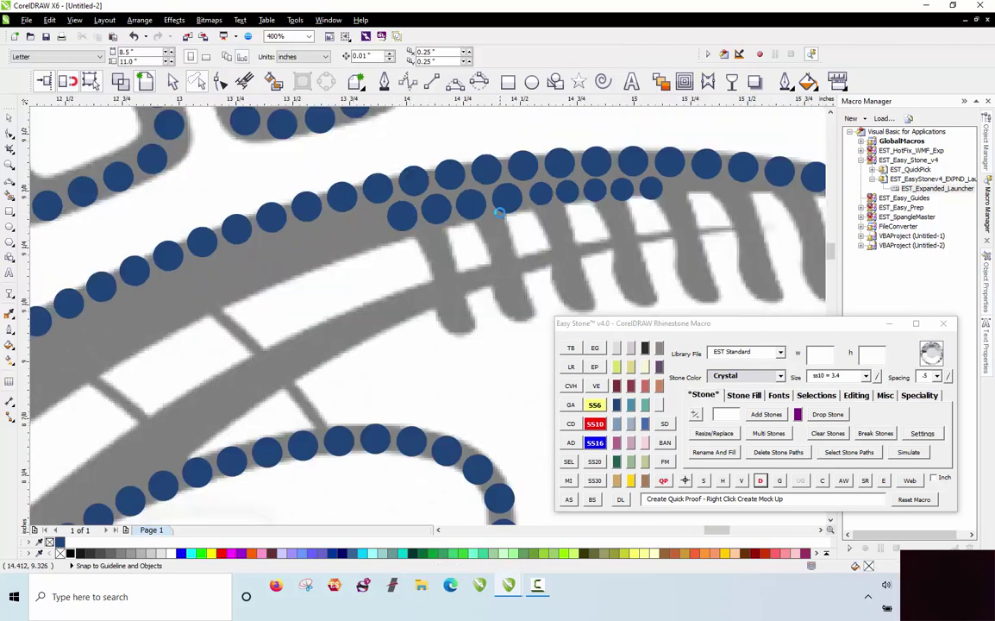
{"action": "scroll", "coordinate": [499, 212], "scroll_direction": "up", "scroll_amount": 2}
{"action": "left_click", "coordinate": [406, 195]}
{"action": "scroll", "coordinate": [386, 180], "scroll_direction": "down", "scroll_amount": 1}
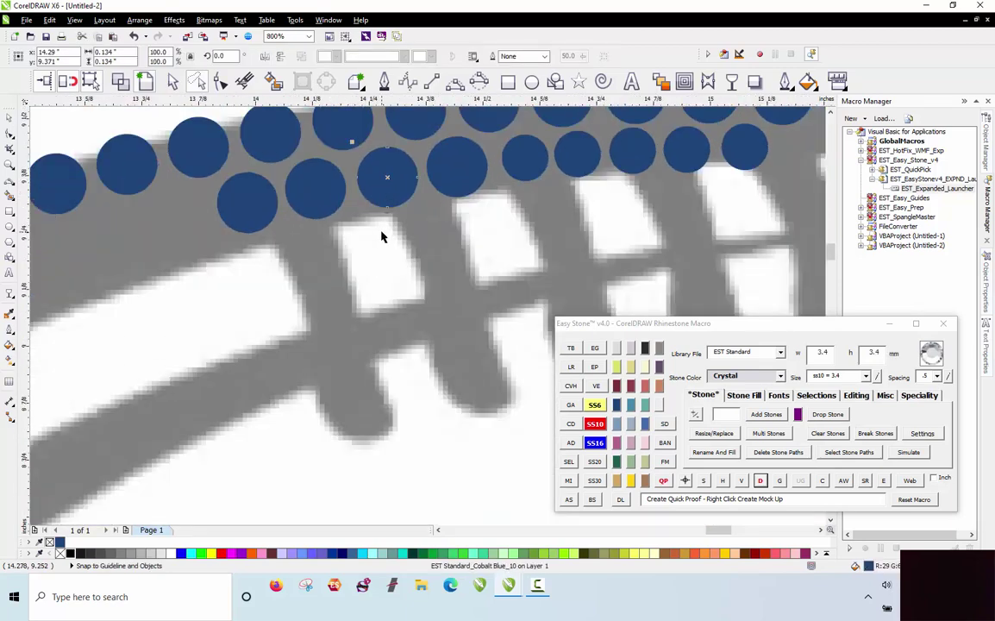
{"action": "key", "text": "Escape"}
{"action": "scroll", "coordinate": [382, 235], "scroll_direction": "down", "scroll_amount": 3}
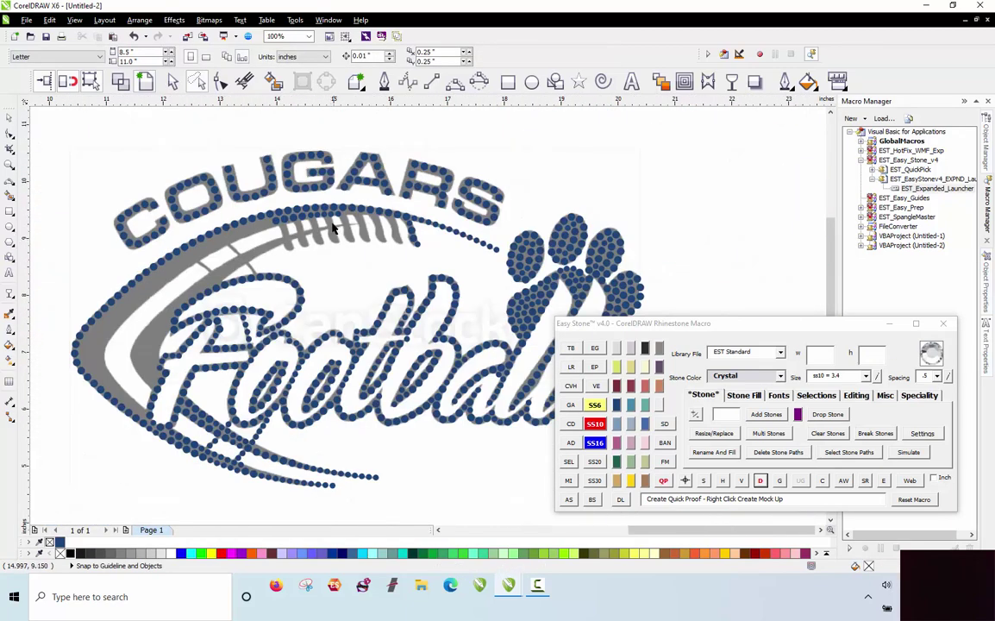
Copy SS10 stones down the first lace, placing four from the second row to the lace tip.
{"action": "scroll", "coordinate": [333, 227], "scroll_direction": "up", "scroll_amount": 3}
{"action": "left_click", "coordinate": [264, 253]}
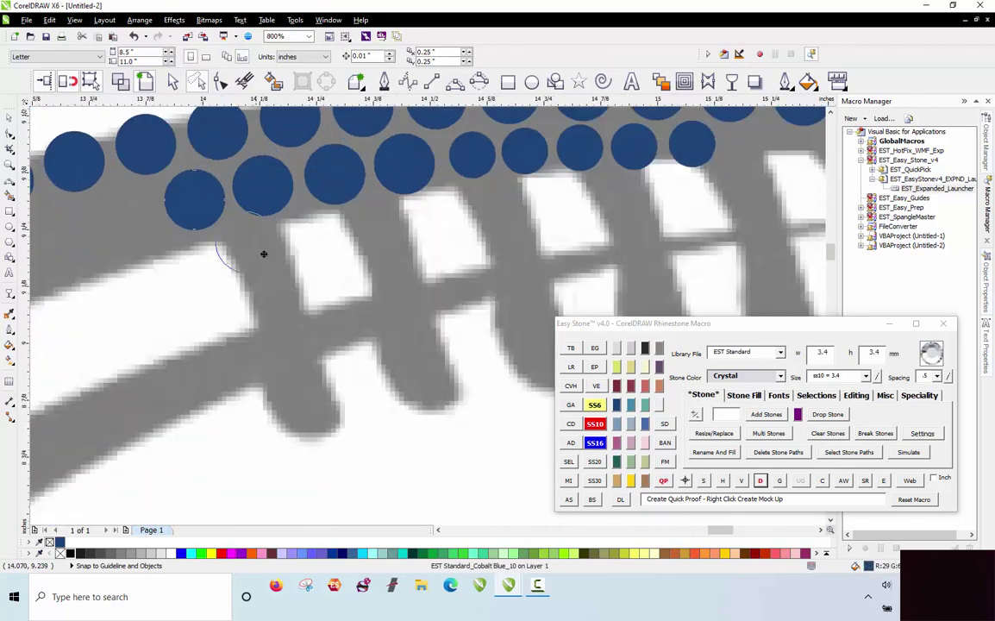
{"action": "left_click_drag", "start_coordinate": [263, 254], "coordinate": [265, 258]}
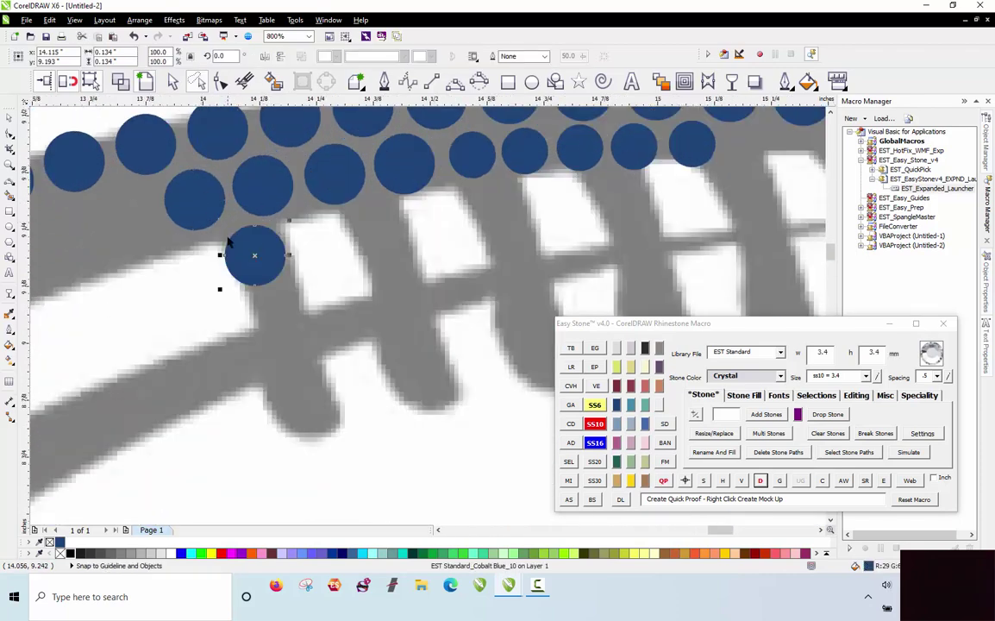
{"action": "key", "text": "space"}
{"action": "left_click_drag", "start_coordinate": [277, 328], "coordinate": [326, 444]}
{"action": "key", "text": "space"}
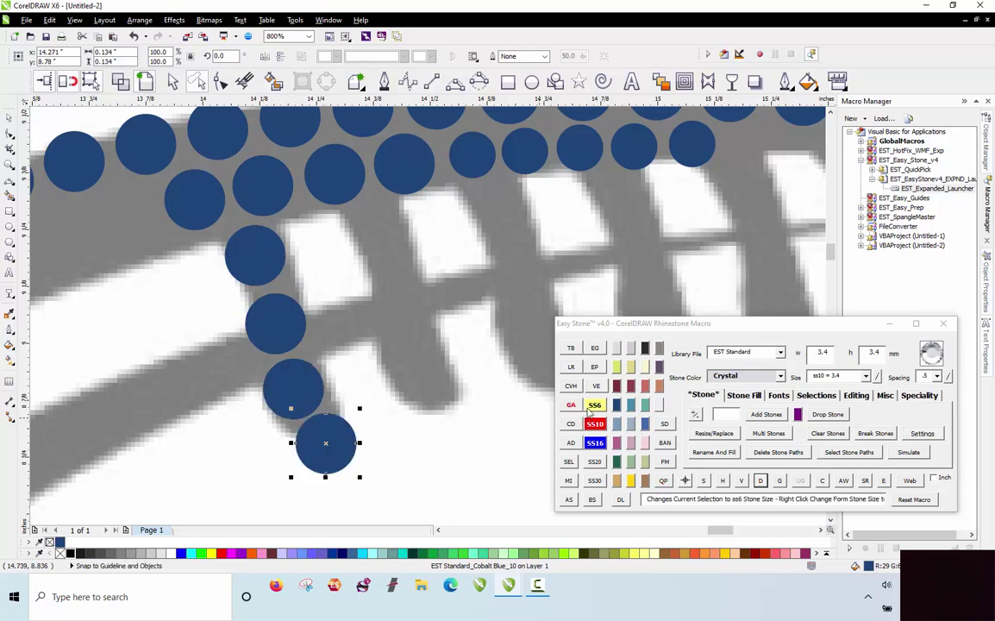
Change the stone at the first lace's tip to SS6 and move it closer to the stone above.
{"action": "left_click", "coordinate": [595, 405]}
{"action": "left_click", "coordinate": [346, 442]}
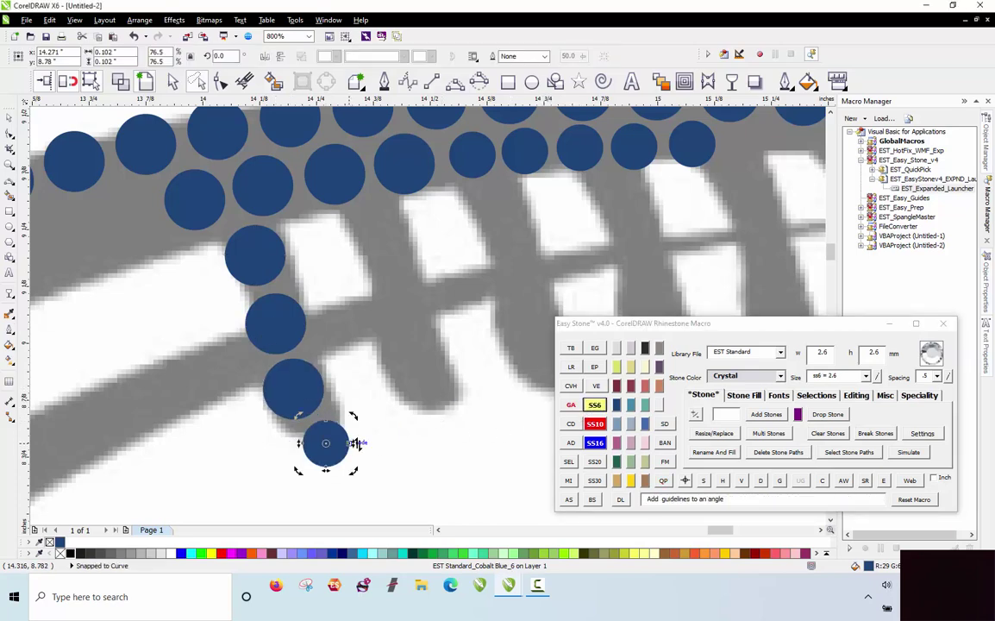
{"action": "scroll", "coordinate": [373, 443], "scroll_direction": "up", "scroll_amount": 1}
{"action": "left_click", "coordinate": [347, 460]}
{"action": "left_click_drag", "start_coordinate": [301, 457], "coordinate": [302, 451]}
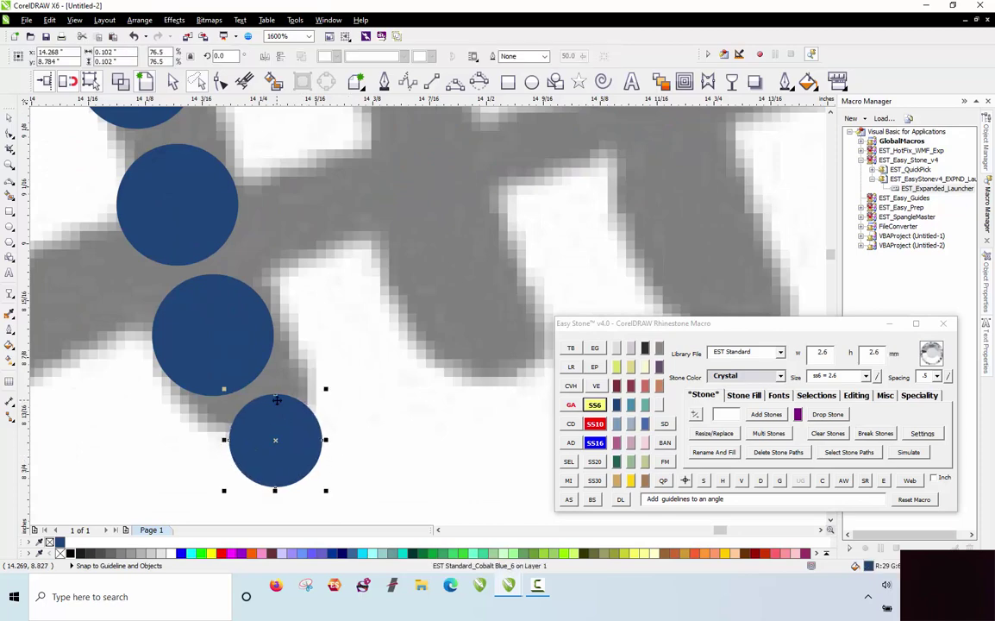
Fill the second lace with three SS10 stones copied downward from the second row.
{"action": "scroll", "coordinate": [276, 400], "scroll_direction": "down", "scroll_amount": 1}
{"action": "left_click_drag", "start_coordinate": [205, 226], "coordinate": [329, 200]}
{"action": "right_click", "coordinate": [332, 202]}
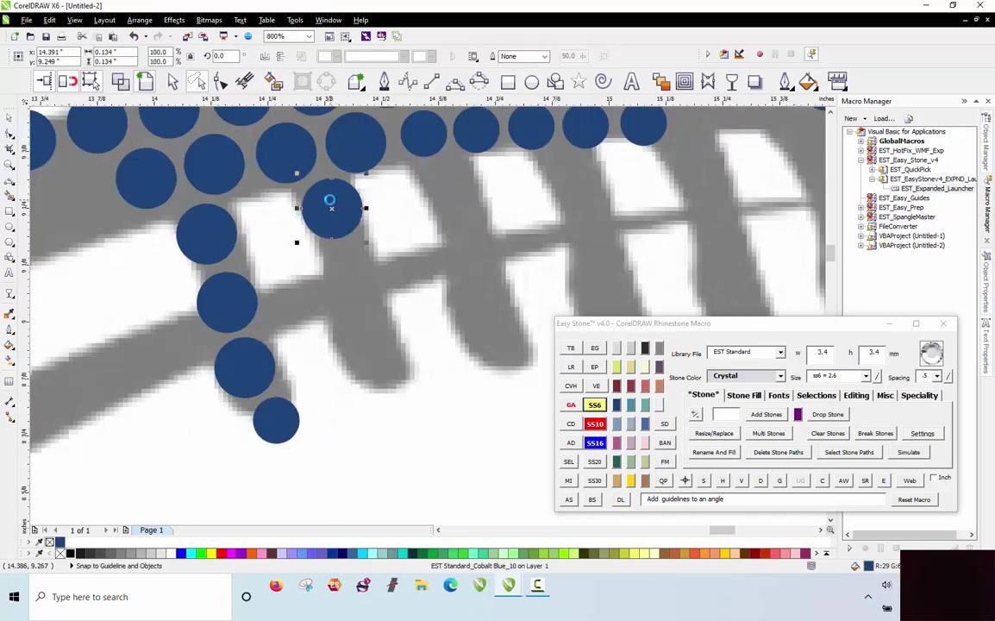
{"action": "left_click_drag", "start_coordinate": [350, 268], "coordinate": [369, 345]}
Fill the third lace with three SS10 stones and place an SS6 stone at its tip.
{"action": "left_click_drag", "start_coordinate": [331, 207], "coordinate": [466, 252]}
{"action": "left_click_drag", "start_coordinate": [472, 256], "coordinate": [493, 320]}
{"action": "left_click_drag", "start_coordinate": [271, 428], "coordinate": [506, 378]}
Fill the fourth lace with alternating SS10 and SS6 stones, ending with an SS6 stone at the tip.
{"action": "scroll", "coordinate": [375, 299], "scroll_direction": "down", "scroll_amount": 2}
{"action": "scroll", "coordinate": [491, 201], "scroll_direction": "up", "scroll_amount": 2}
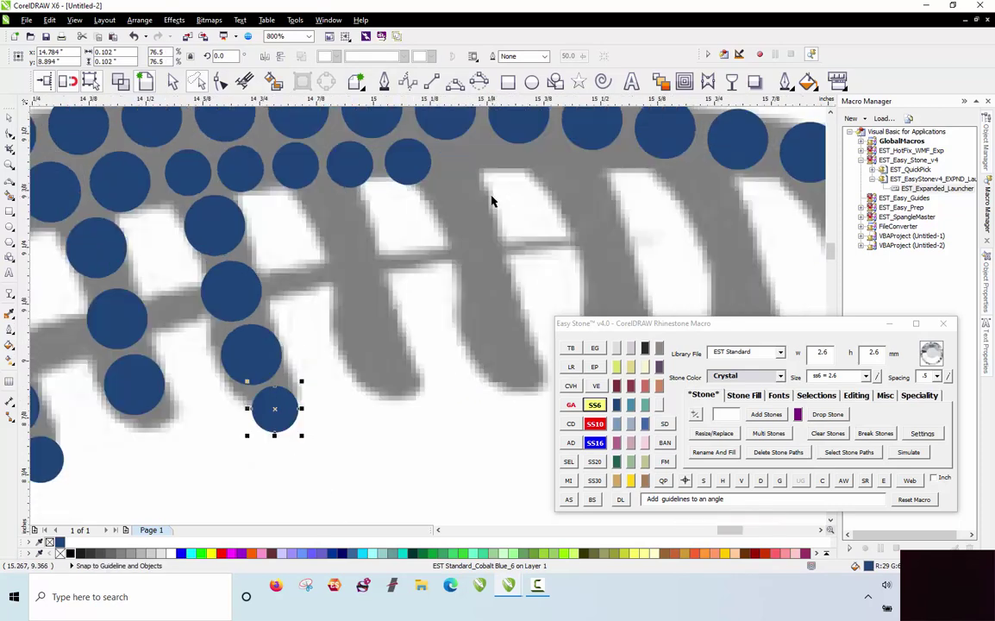
{"action": "left_click_drag", "start_coordinate": [235, 223], "coordinate": [353, 214]}
{"action": "left_click_drag", "start_coordinate": [359, 163], "coordinate": [412, 390]}
{"action": "scroll", "coordinate": [354, 263], "scroll_direction": "up", "scroll_amount": 1}
{"action": "scroll", "coordinate": [295, 279], "scroll_direction": "down", "scroll_amount": 1}
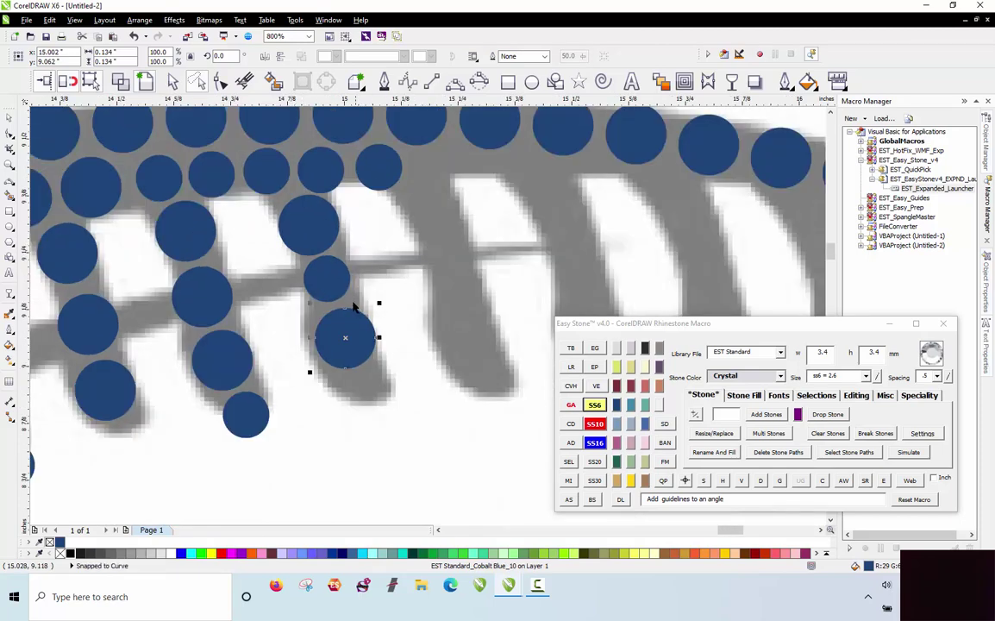
{"action": "left_click_drag", "start_coordinate": [351, 340], "coordinate": [379, 390]}
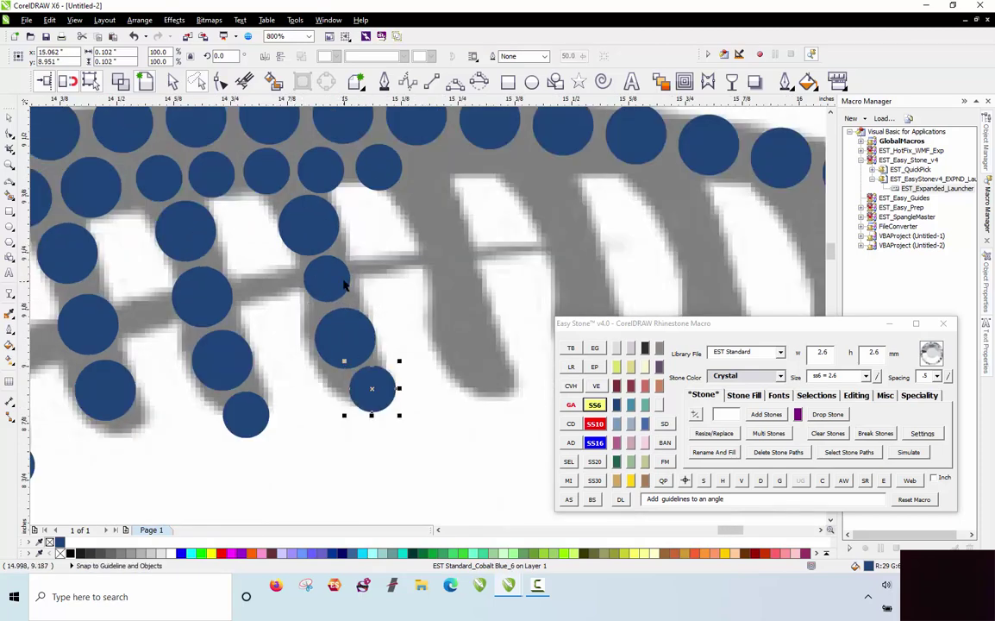
Select the fourth lace's four stones and distribute them evenly with the macro.
{"action": "left_click", "coordinate": [330, 240], "text": "shift"}
{"action": "left_click", "coordinate": [344, 333], "text": "shift"}
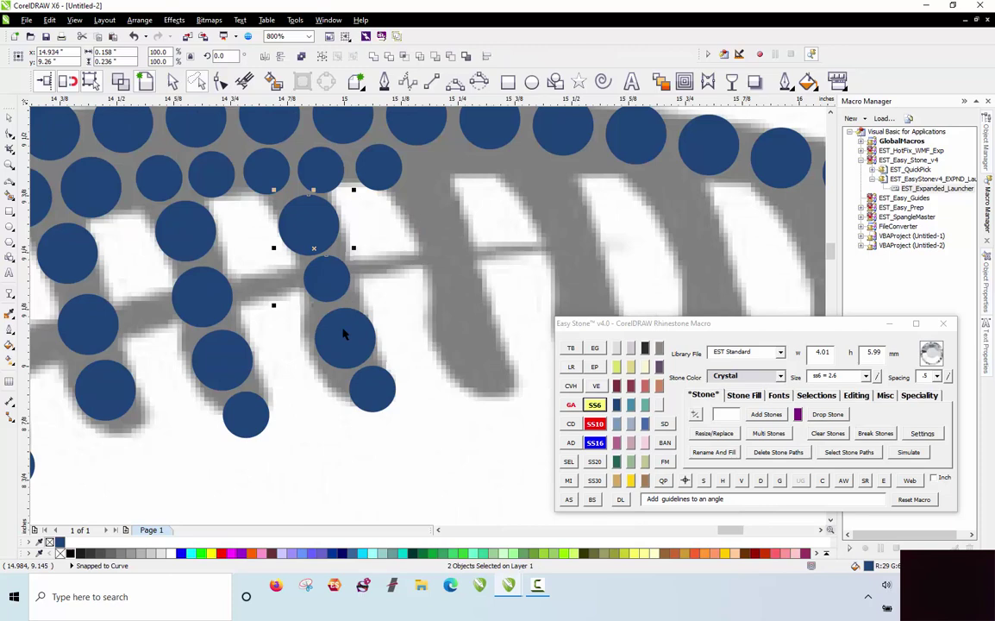
{"action": "left_click", "coordinate": [388, 402], "text": "shift"}
{"action": "left_click", "coordinate": [761, 480]}
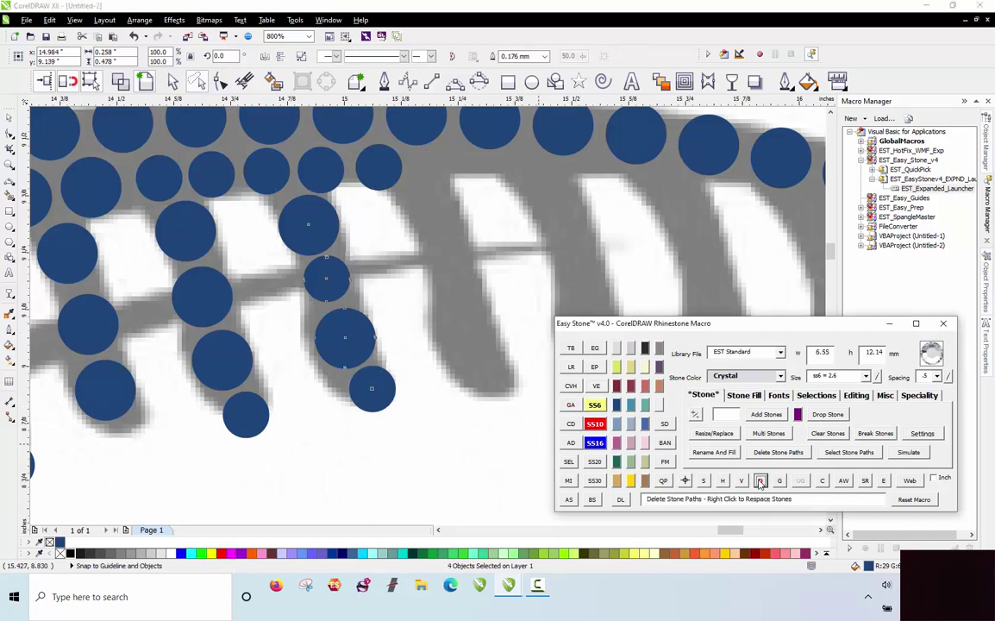
{"action": "left_click", "coordinate": [434, 273]}
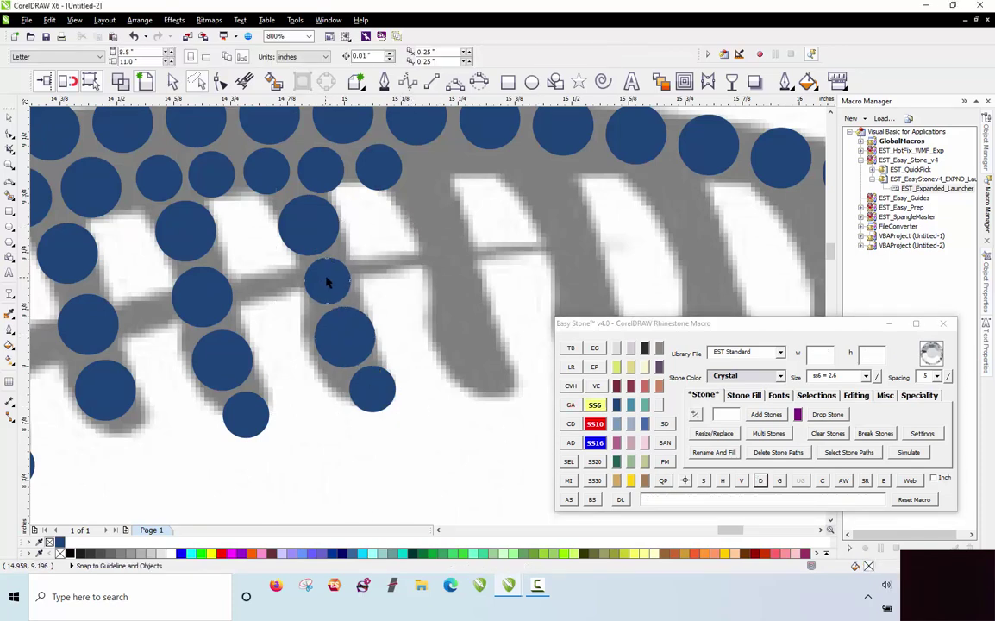
Add an SS6 stone to the right end of the second row and fill the fifth lace with SS10, SS6 and SS10 stones.
{"action": "left_click_drag", "start_coordinate": [327, 282], "coordinate": [434, 177]}
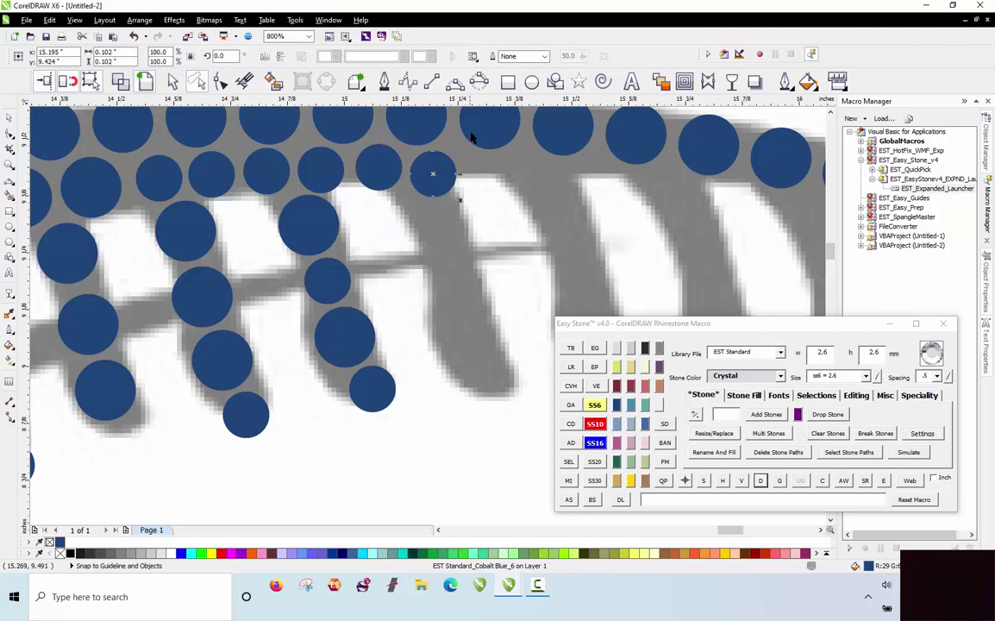
{"action": "left_click_drag", "start_coordinate": [479, 123], "coordinate": [407, 215]}
{"action": "right_click", "coordinate": [428, 238]}
{"action": "scroll", "coordinate": [406, 213], "scroll_direction": "down", "scroll_amount": 1}
{"action": "scroll", "coordinate": [443, 234], "scroll_direction": "up", "scroll_amount": 1}
{"action": "left_click_drag", "start_coordinate": [401, 163], "coordinate": [423, 283]}
{"action": "left_click_drag", "start_coordinate": [401, 217], "coordinate": [431, 330]}
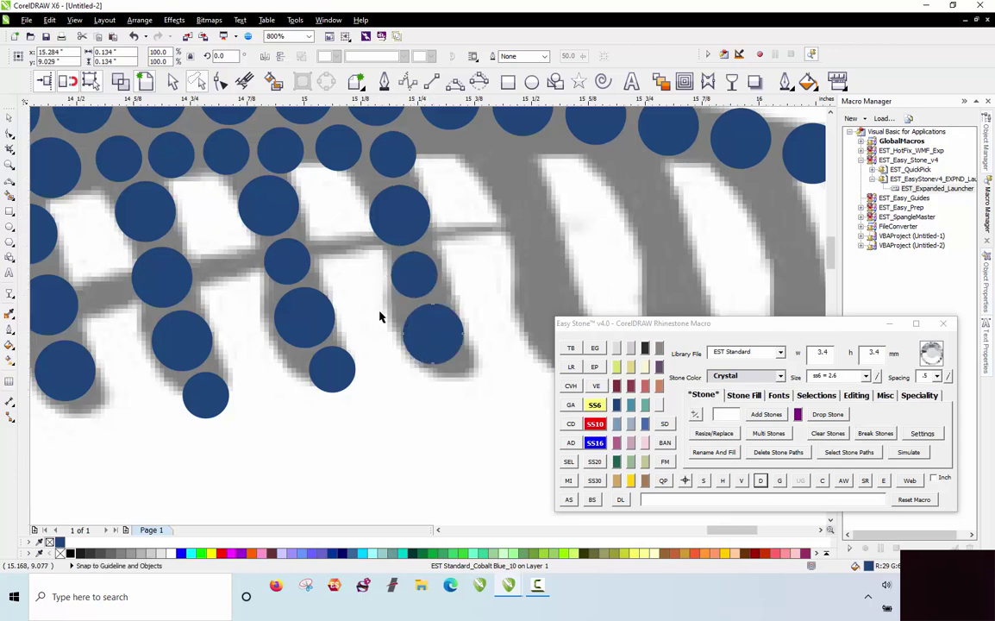
Fill the sixth lace with a column of four SS10 stones from the upper band down to its tip.
{"action": "scroll", "coordinate": [379, 316], "scroll_direction": "down", "scroll_amount": 1}
{"action": "scroll", "coordinate": [448, 234], "scroll_direction": "up", "scroll_amount": 2}
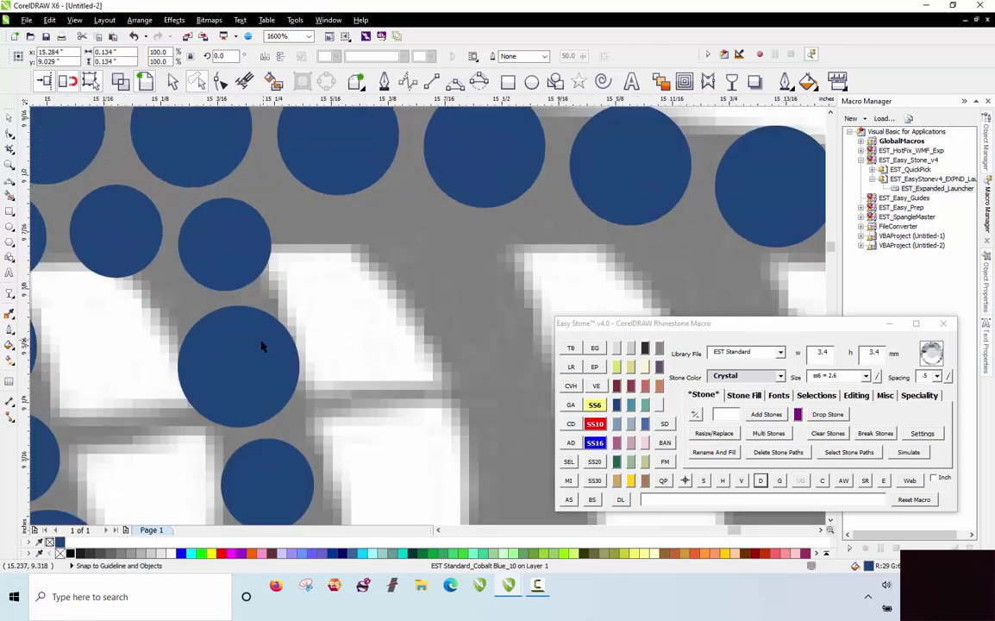
{"action": "left_click_drag", "start_coordinate": [462, 258], "coordinate": [378, 189]}
{"action": "scroll", "coordinate": [395, 219], "scroll_direction": "down", "scroll_amount": 1}
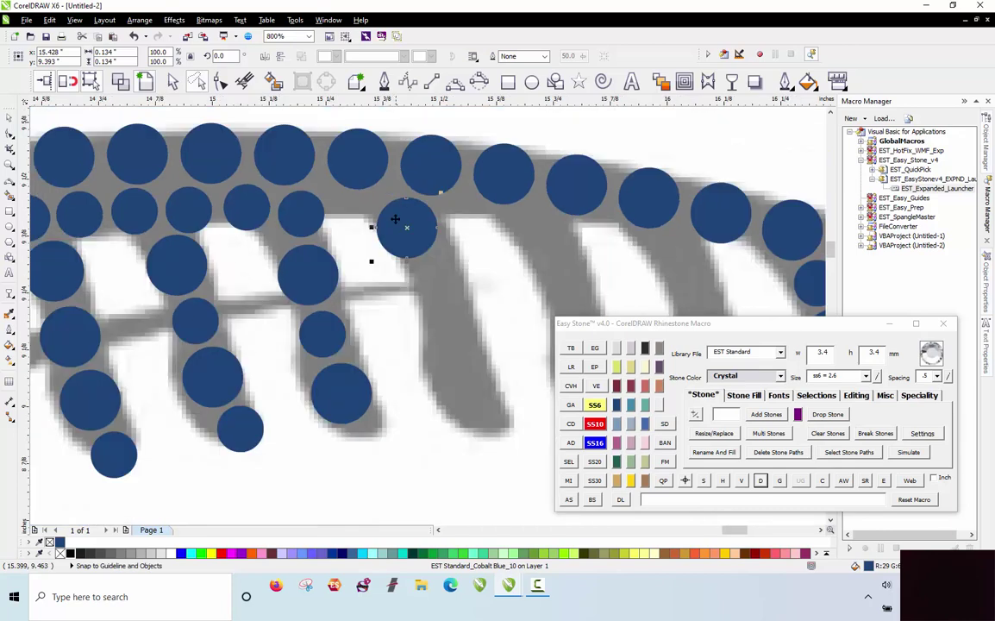
{"action": "left_click_drag", "start_coordinate": [427, 264], "coordinate": [486, 420]}
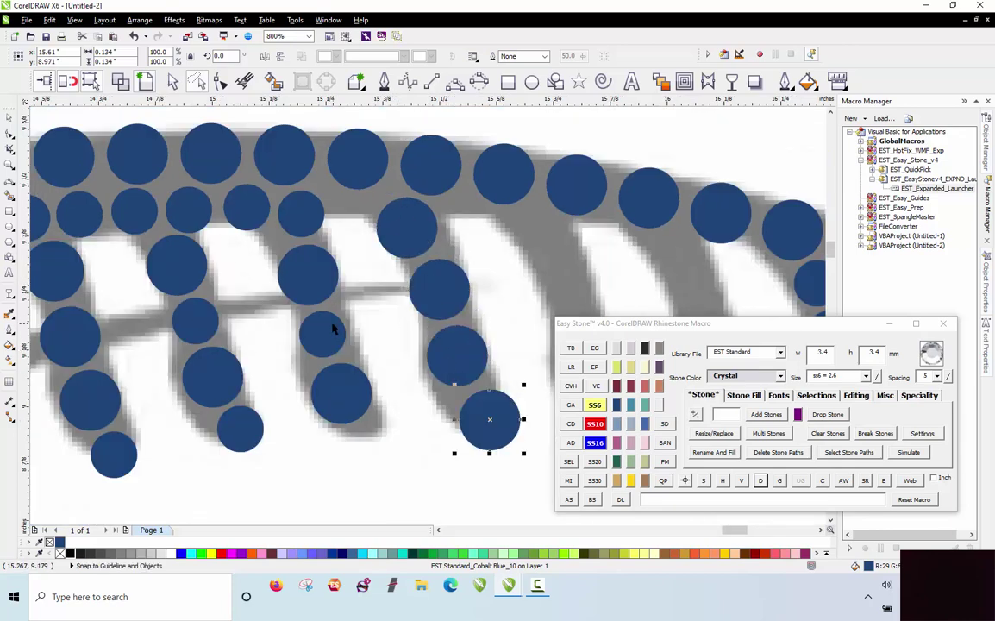
Fill the seventh lace with four copied SS10 stones running from the upper band to its tip.
{"action": "scroll", "coordinate": [430, 354], "scroll_direction": "down", "scroll_amount": 1}
{"action": "scroll", "coordinate": [419, 302], "scroll_direction": "up", "scroll_amount": 1}
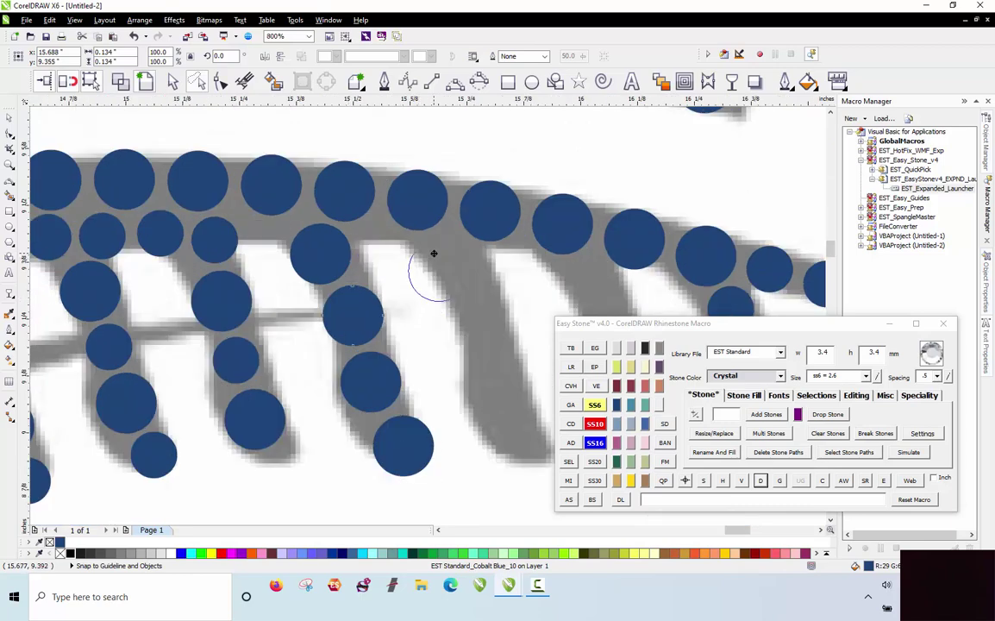
{"action": "left_click_drag", "start_coordinate": [433, 254], "coordinate": [479, 303]}
{"action": "left_click_drag", "start_coordinate": [478, 311], "coordinate": [486, 375]}
{"action": "scroll", "coordinate": [354, 228], "scroll_direction": "down", "scroll_amount": 1}
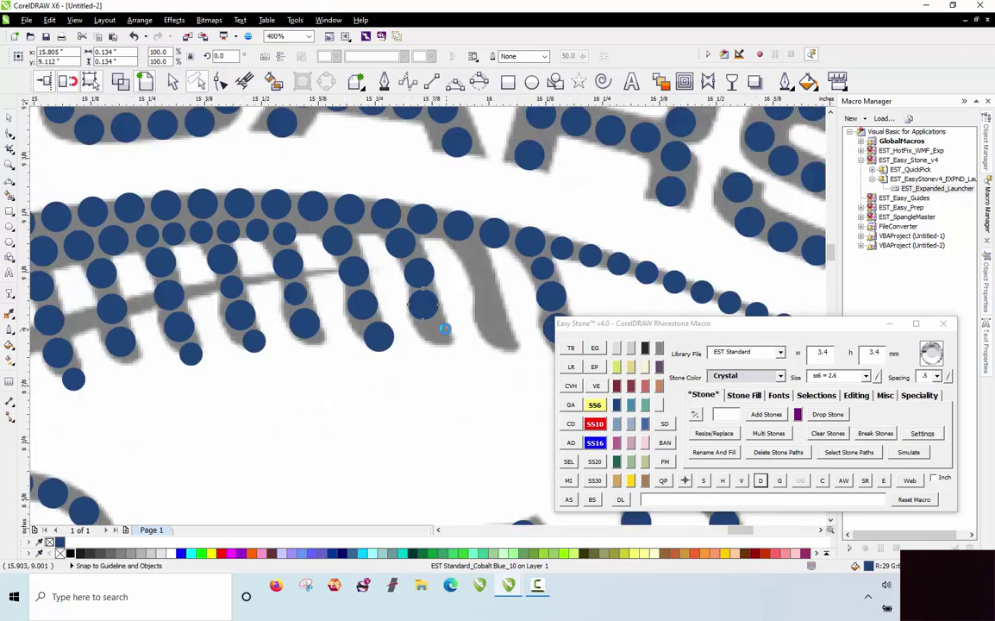
{"action": "scroll", "coordinate": [444, 329], "scroll_direction": "up", "scroll_amount": 1}
{"action": "left_click_drag", "start_coordinate": [411, 284], "coordinate": [445, 343]}
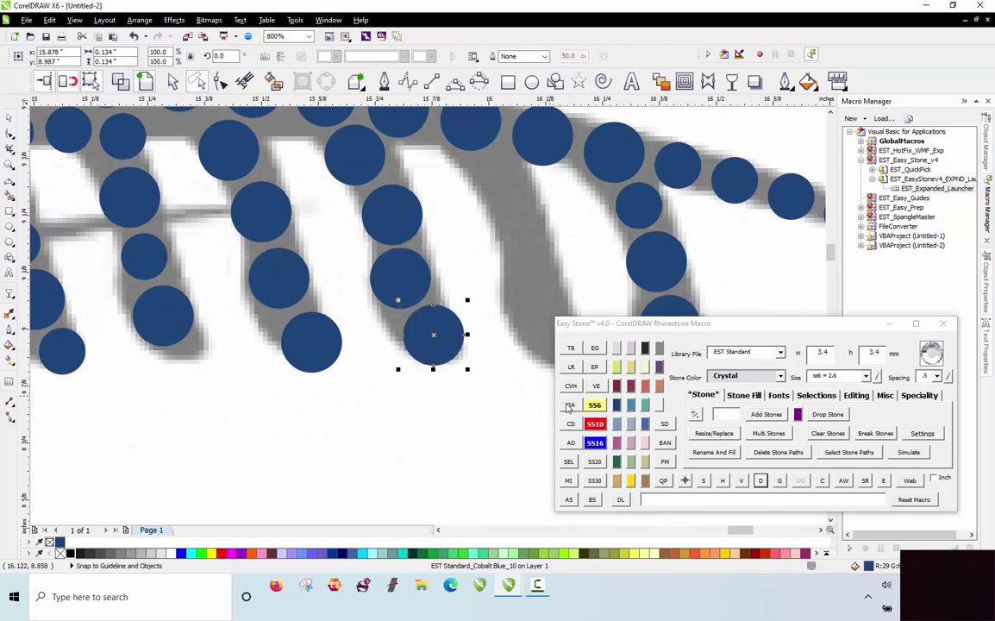
Resize the tip stones of the seventh and sixth laces to SS6 and move them closer to the stones above.
{"action": "left_click", "coordinate": [594, 405]}
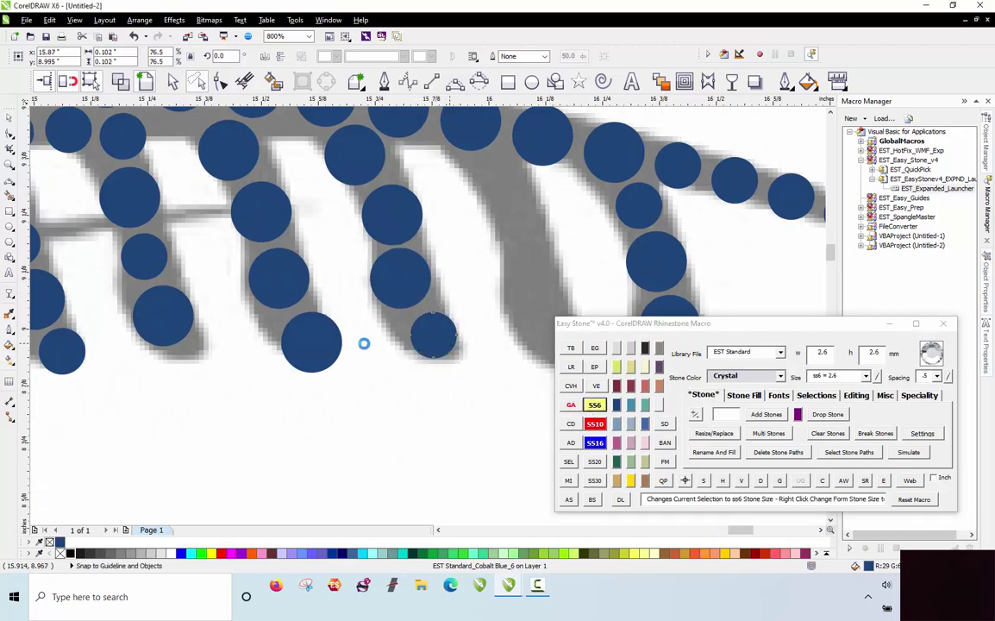
{"action": "left_click", "coordinate": [312, 341]}
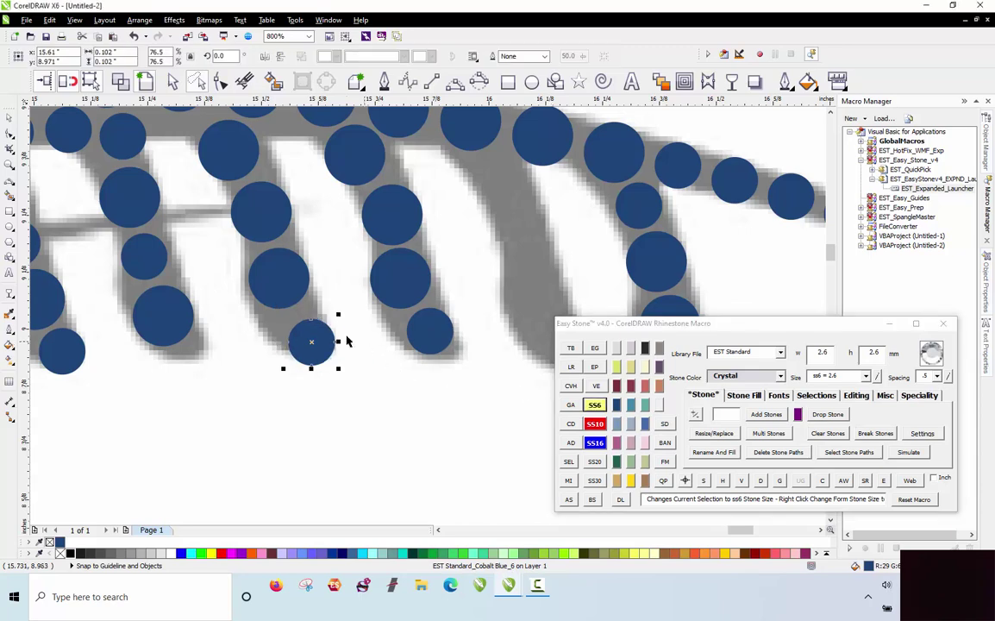
{"action": "scroll", "coordinate": [330, 335], "scroll_direction": "up", "scroll_amount": 1}
{"action": "left_click_drag", "start_coordinate": [313, 338], "coordinate": [301, 323]}
{"action": "scroll", "coordinate": [232, 292], "scroll_direction": "down", "scroll_amount": 2}
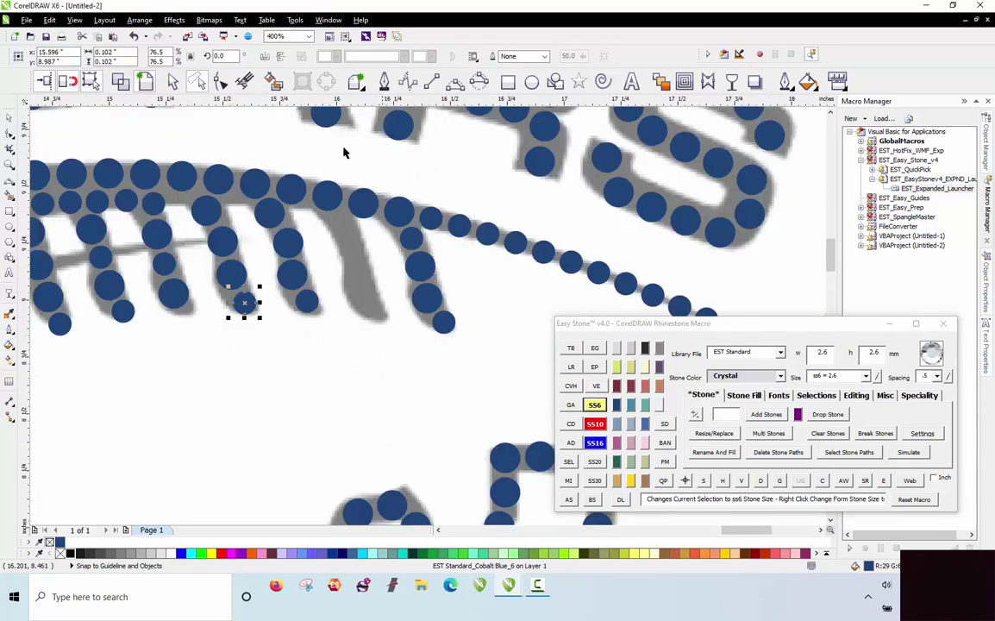
Select the seventh lace's four stones and distribute them evenly with the macro.
{"action": "scroll", "coordinate": [330, 188], "scroll_direction": "up", "scroll_amount": 1}
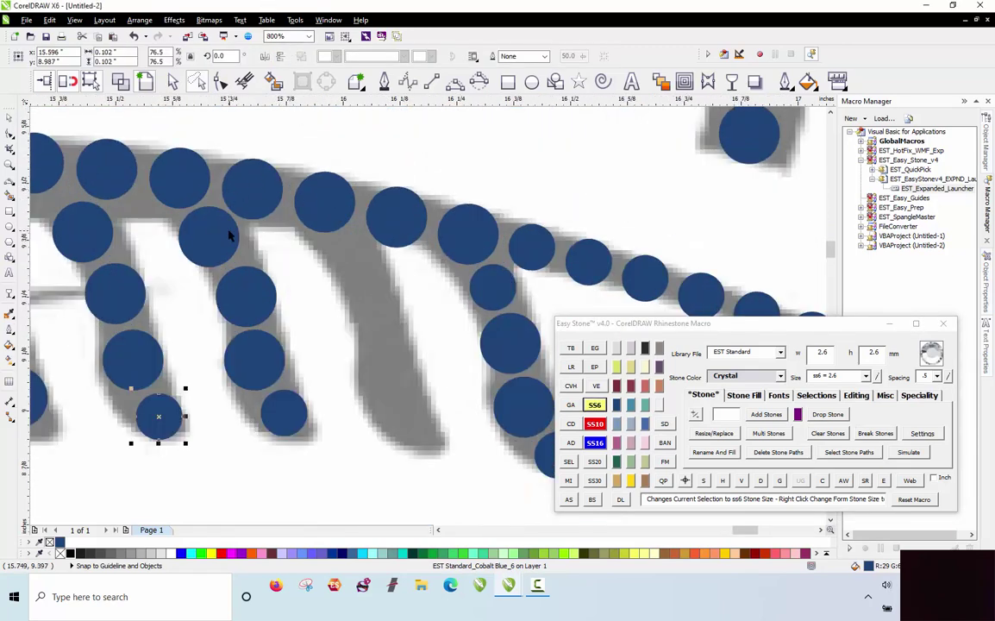
{"action": "left_click", "coordinate": [230, 235]}
{"action": "left_click", "coordinate": [250, 296], "text": "shift"}
{"action": "left_click", "coordinate": [252, 353], "text": "shift"}
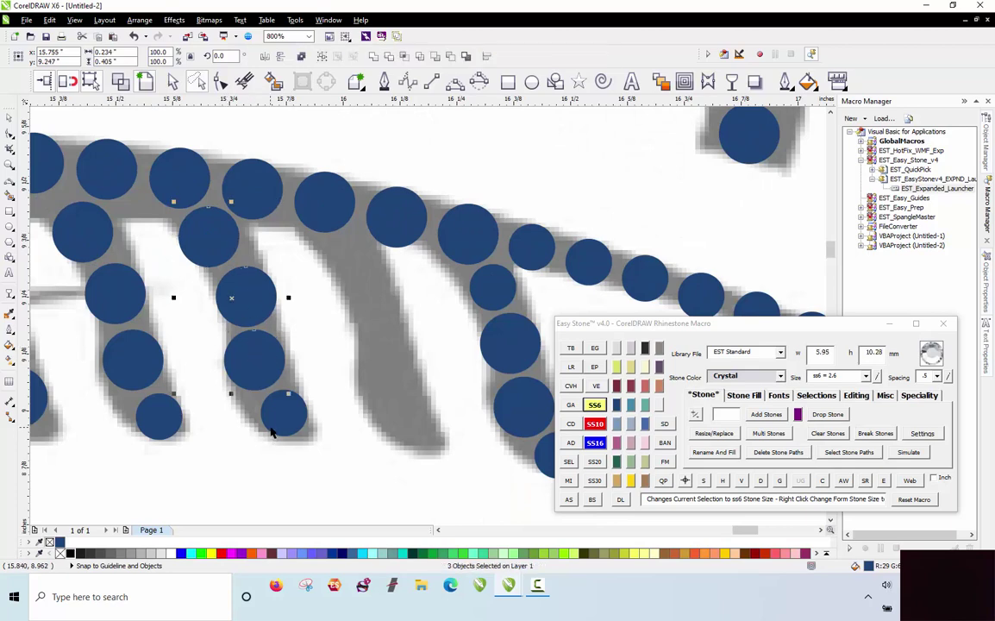
{"action": "left_click", "coordinate": [283, 410], "text": "shift"}
{"action": "left_click", "coordinate": [760, 482]}
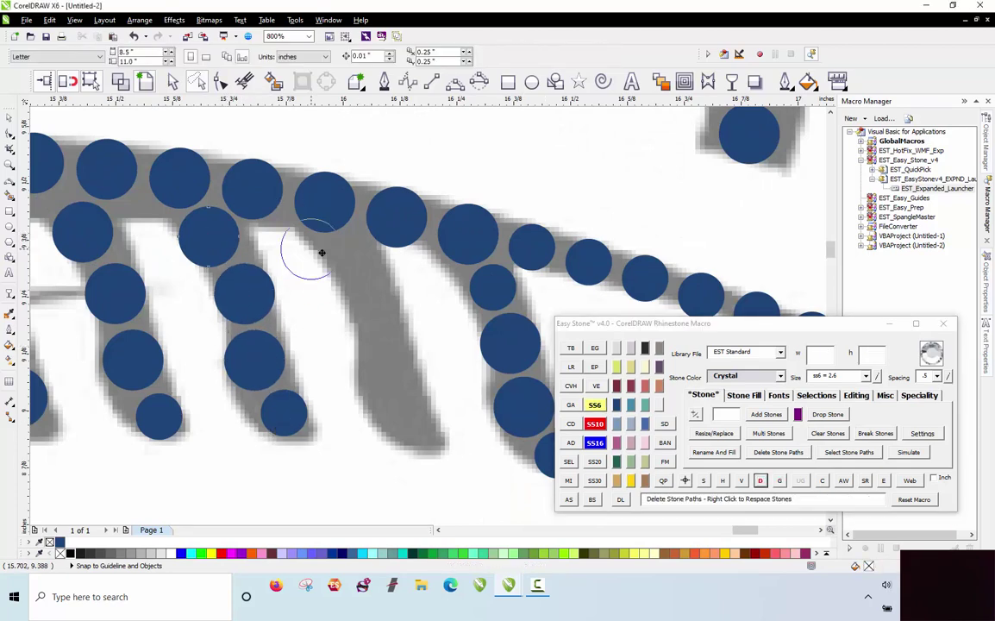
Fill the eighth lace with three SS10 stones and an SS6 stone at its tip.
{"action": "left_click", "coordinate": [354, 271]}
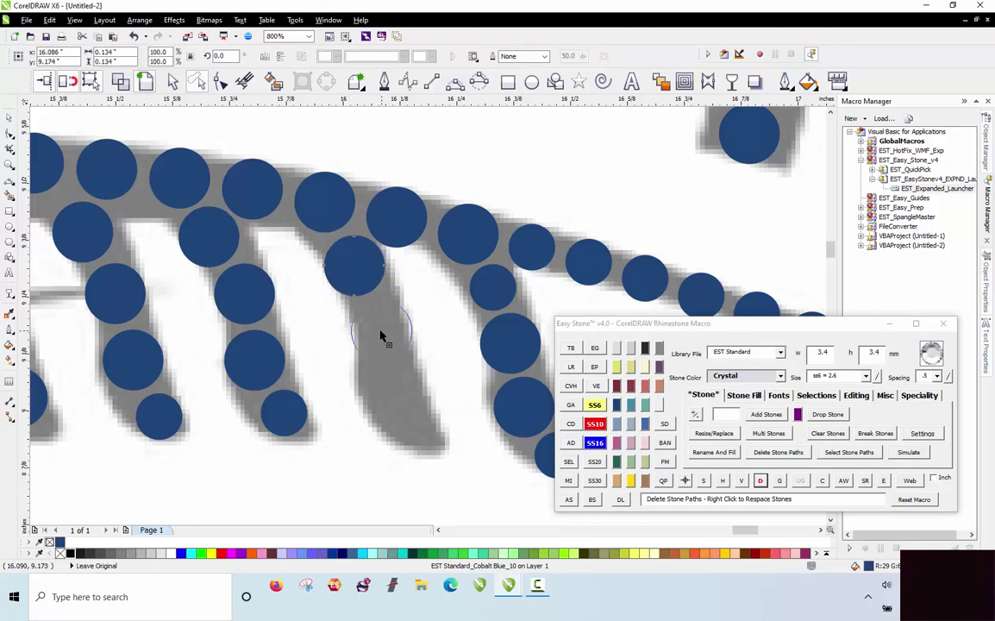
{"action": "left_click", "coordinate": [380, 337]}
{"action": "left_click", "coordinate": [393, 401]}
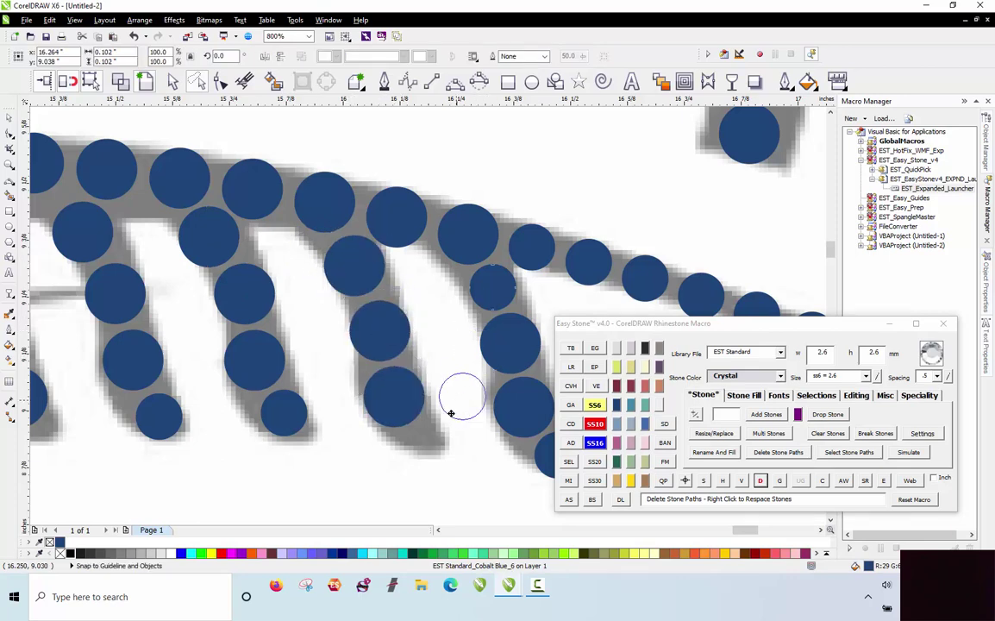
Select the eighth lace's four stones and distribute them evenly with the macro.
{"action": "left_click", "coordinate": [399, 403], "text": "shift"}
{"action": "left_click", "coordinate": [382, 335], "text": "shift"}
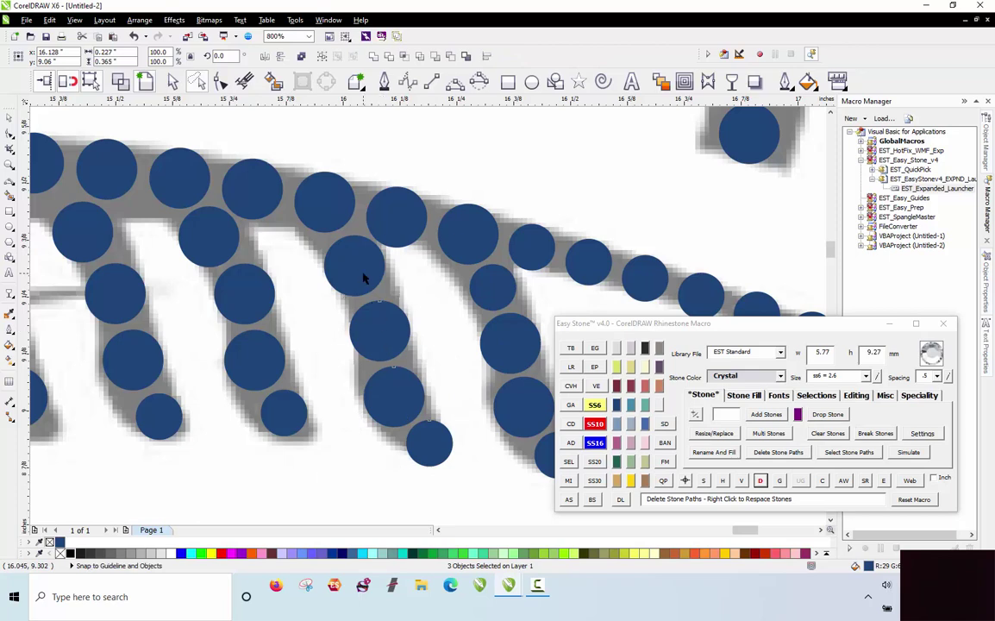
{"action": "left_click", "coordinate": [360, 273], "text": "shift"}
{"action": "left_click", "coordinate": [760, 481]}
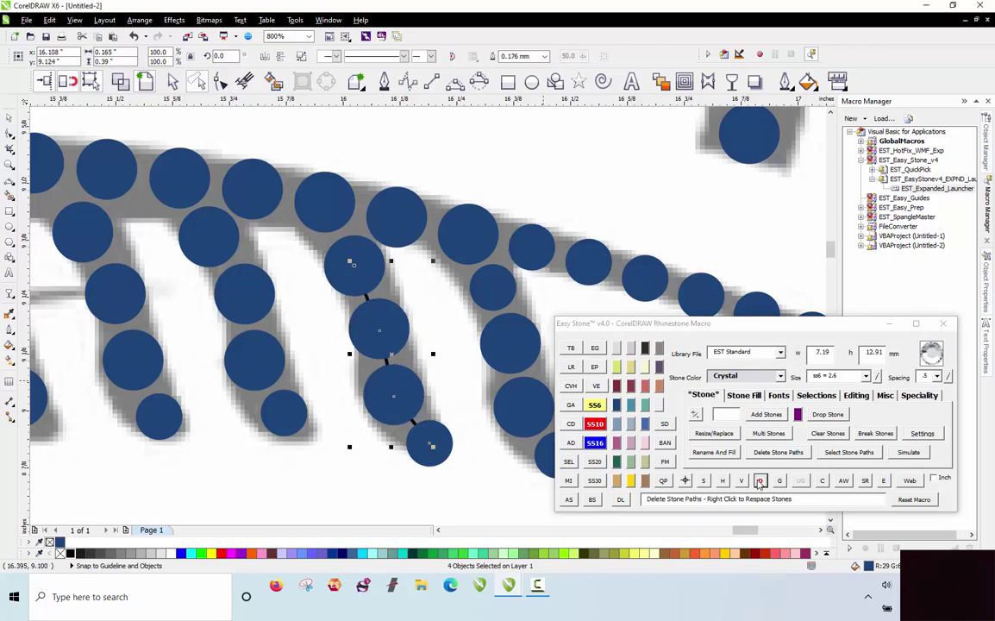
Place one SS6 stone on the thin crossing line in each gap between the third and sixth laces, centring them in the gaps.
{"action": "scroll", "coordinate": [483, 211], "scroll_direction": "down", "scroll_amount": 3}
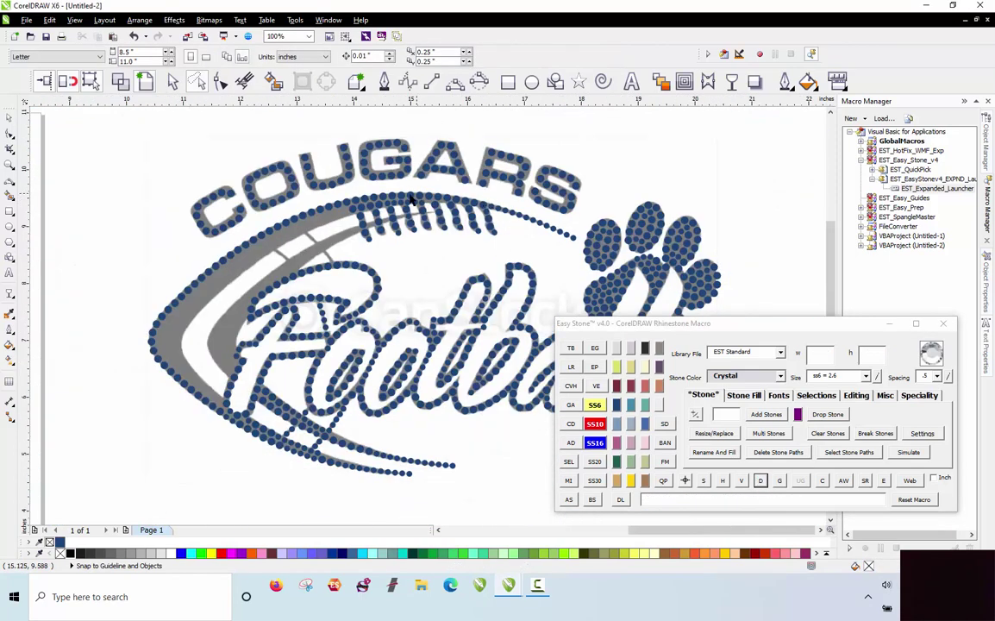
{"action": "scroll", "coordinate": [412, 201], "scroll_direction": "up", "scroll_amount": 1}
{"action": "scroll", "coordinate": [477, 213], "scroll_direction": "up", "scroll_amount": 2}
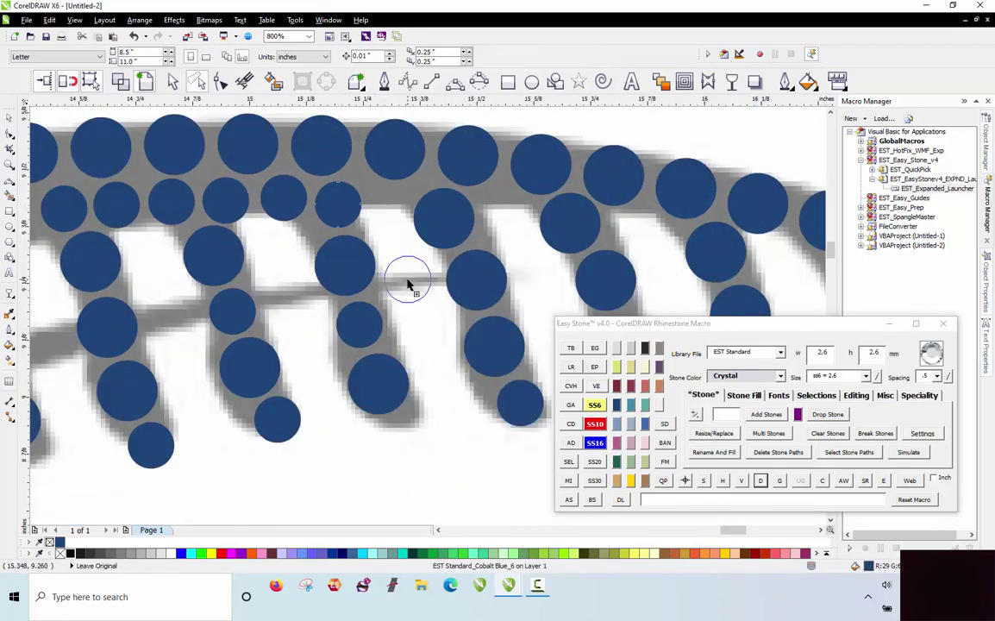
{"action": "left_click", "coordinate": [412, 278]}
{"action": "left_click", "coordinate": [289, 299]}
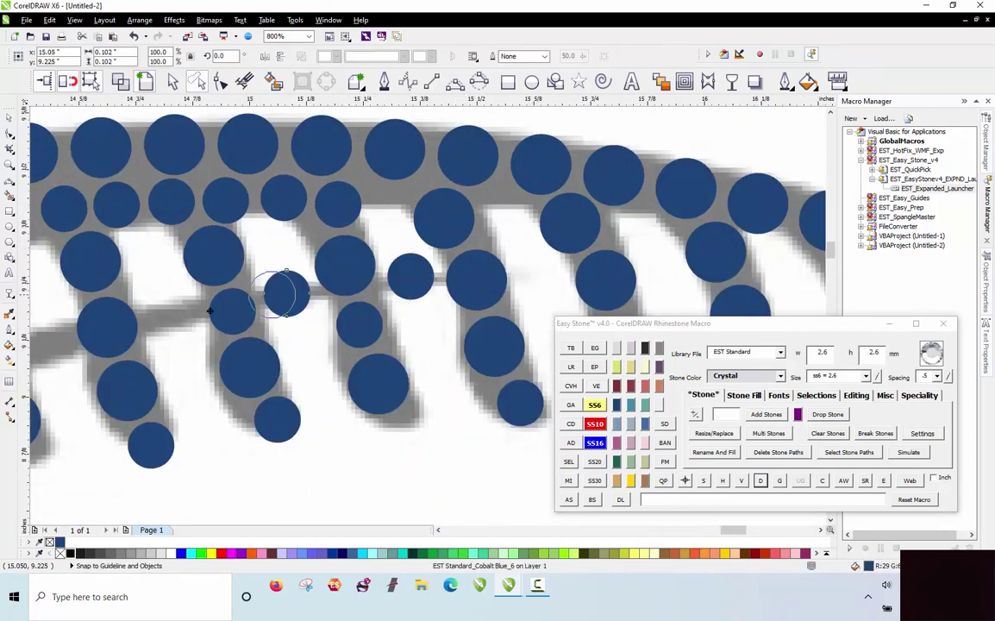
{"action": "left_click", "coordinate": [175, 324]}
{"action": "scroll", "coordinate": [452, 236], "scroll_direction": "down", "scroll_amount": 1}
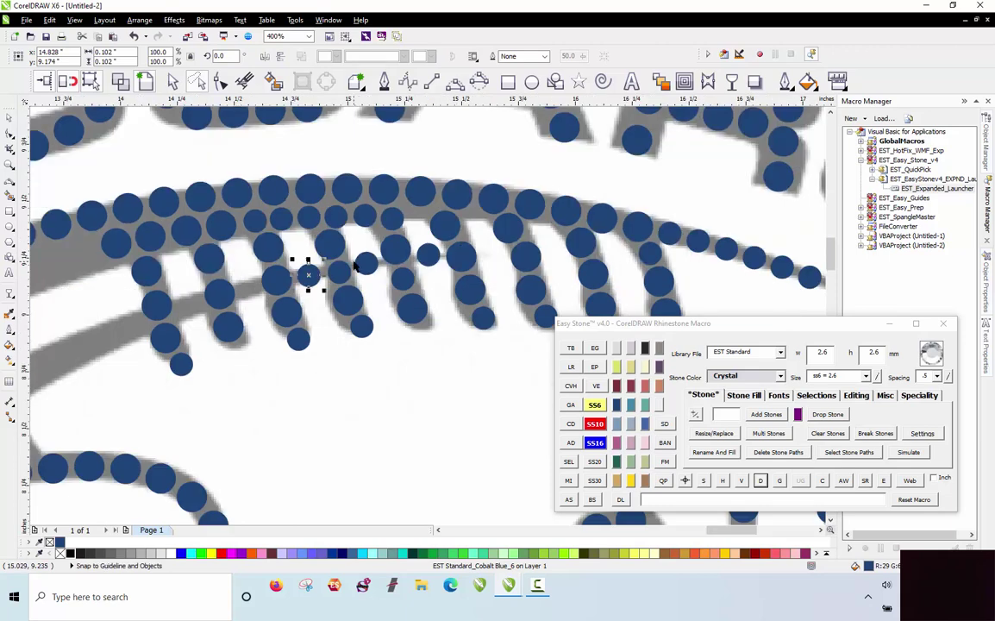
{"action": "scroll", "coordinate": [354, 264], "scroll_direction": "up", "scroll_amount": 2}
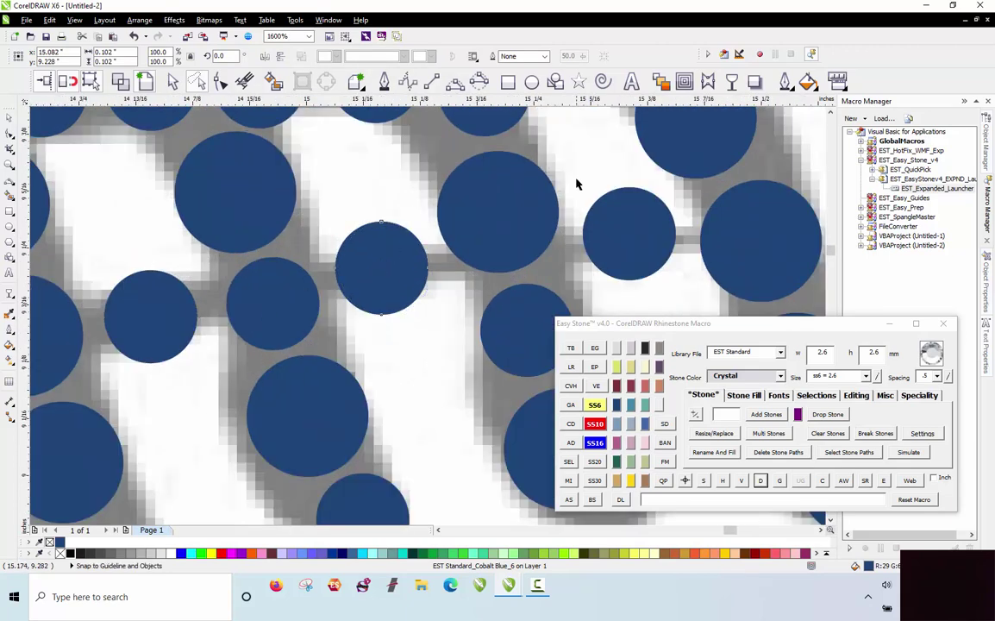
{"action": "scroll", "coordinate": [577, 184], "scroll_direction": "down", "scroll_amount": 1}
{"action": "scroll", "coordinate": [355, 263], "scroll_direction": "down", "scroll_amount": 1}
{"action": "scroll", "coordinate": [355, 270], "scroll_direction": "up", "scroll_amount": 1}
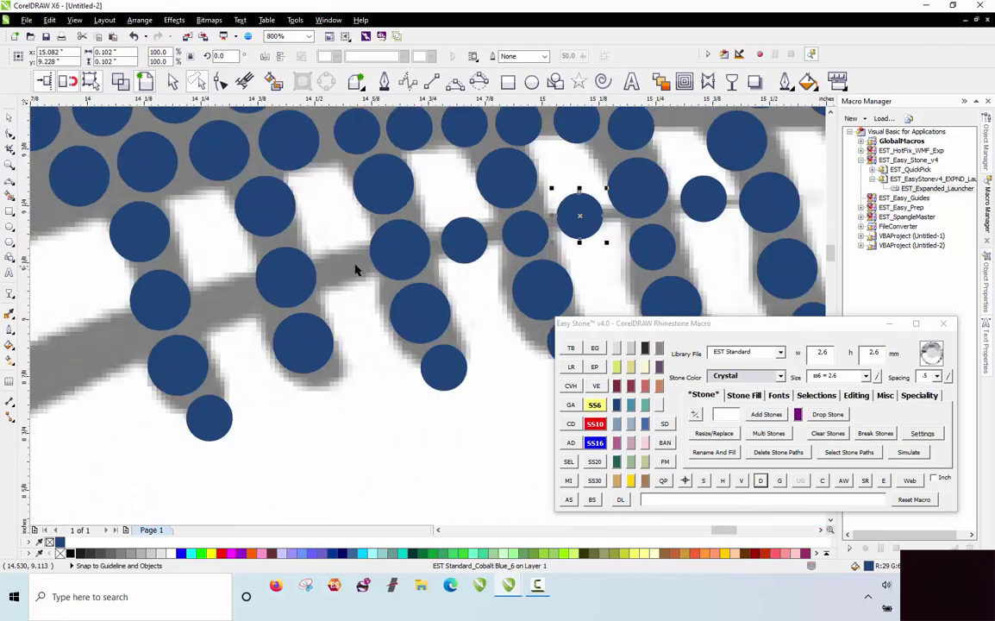
Add an SS6 stone in each crossing-line gap between the first three laces and an SS10 stone just before the first lace.
{"action": "left_click_drag", "start_coordinate": [479, 244], "coordinate": [360, 270]}
{"action": "right_click", "coordinate": [363, 269]}
{"action": "left_click_drag", "start_coordinate": [359, 271], "coordinate": [234, 301]}
{"action": "right_click", "coordinate": [242, 299]}
{"action": "scroll", "coordinate": [346, 265], "scroll_direction": "down", "scroll_amount": 1}
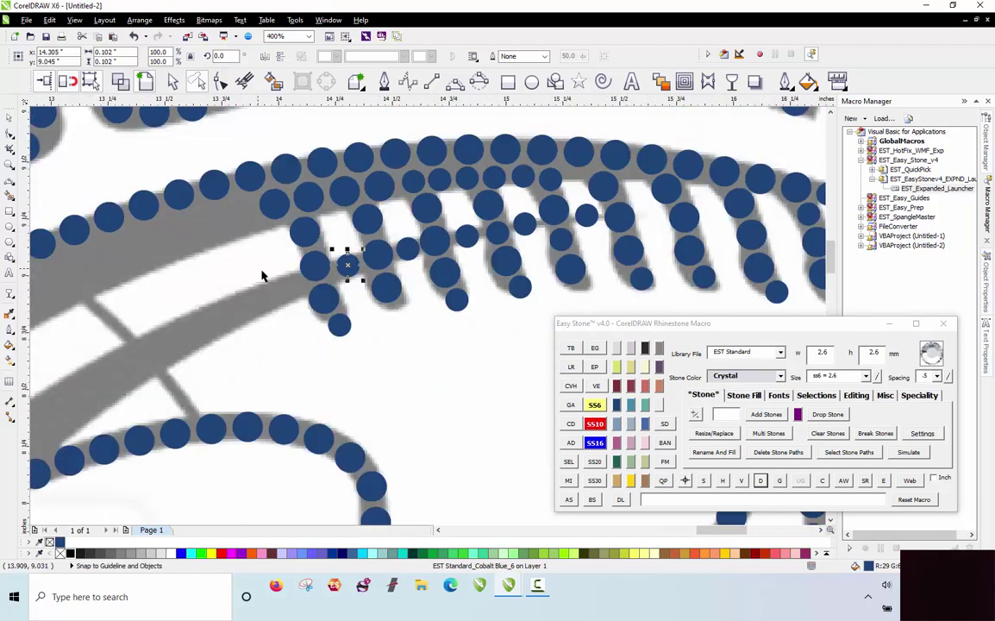
{"action": "scroll", "coordinate": [262, 275], "scroll_direction": "up", "scroll_amount": 1}
{"action": "left_click_drag", "start_coordinate": [431, 259], "coordinate": [321, 306]}
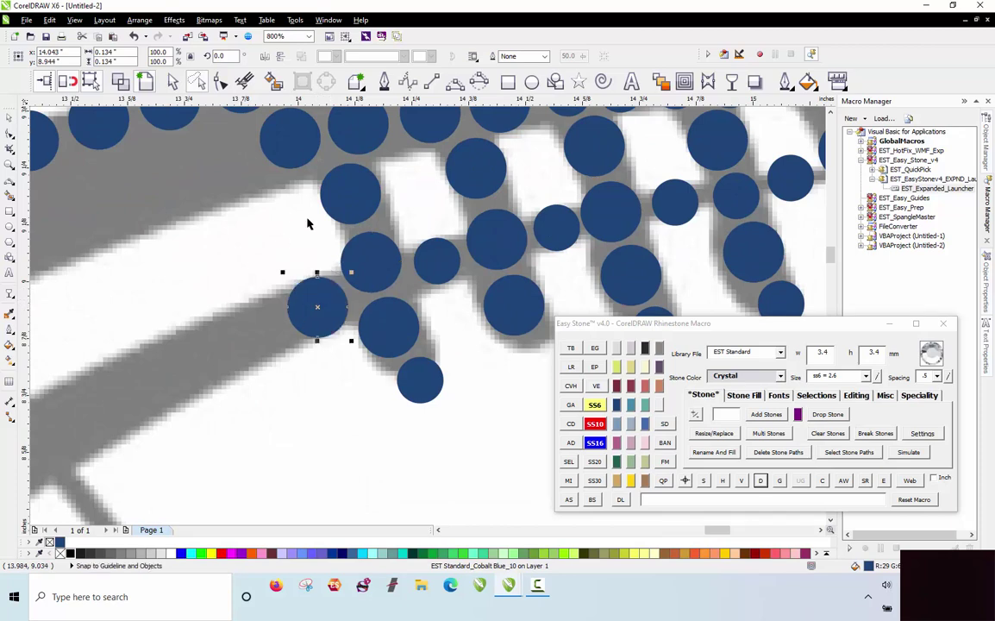
Line the lower outer edge of the football's inner band with copied SS10 stones, working upward from the letter F.
{"action": "scroll", "coordinate": [307, 224], "scroll_direction": "down", "scroll_amount": 2}
{"action": "scroll", "coordinate": [369, 259], "scroll_direction": "down", "scroll_amount": 1}
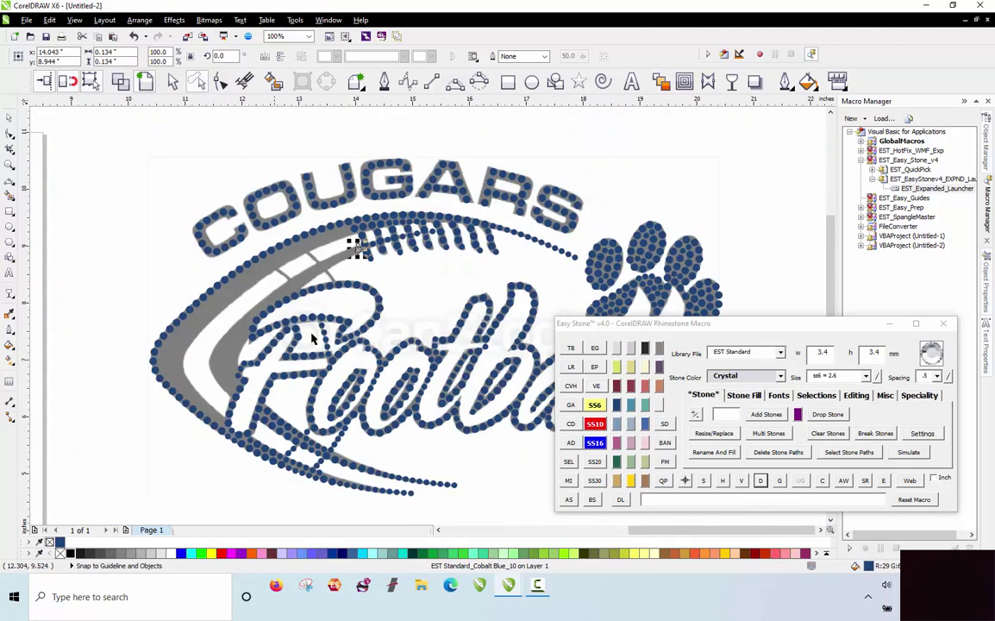
{"action": "scroll", "coordinate": [216, 344], "scroll_direction": "up", "scroll_amount": 2}
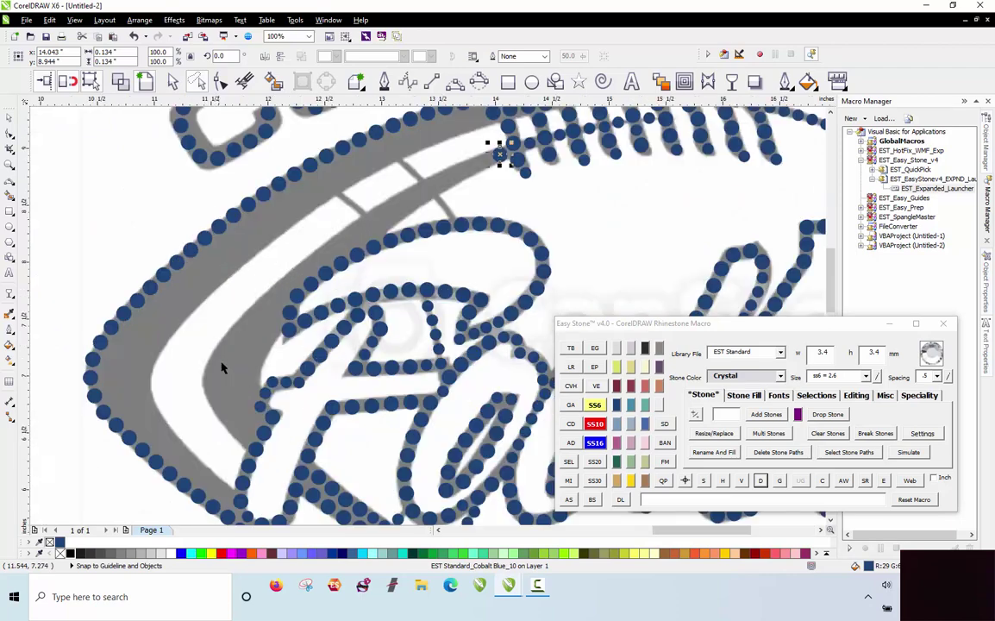
{"action": "scroll", "coordinate": [225, 374], "scroll_direction": "up", "scroll_amount": 1}
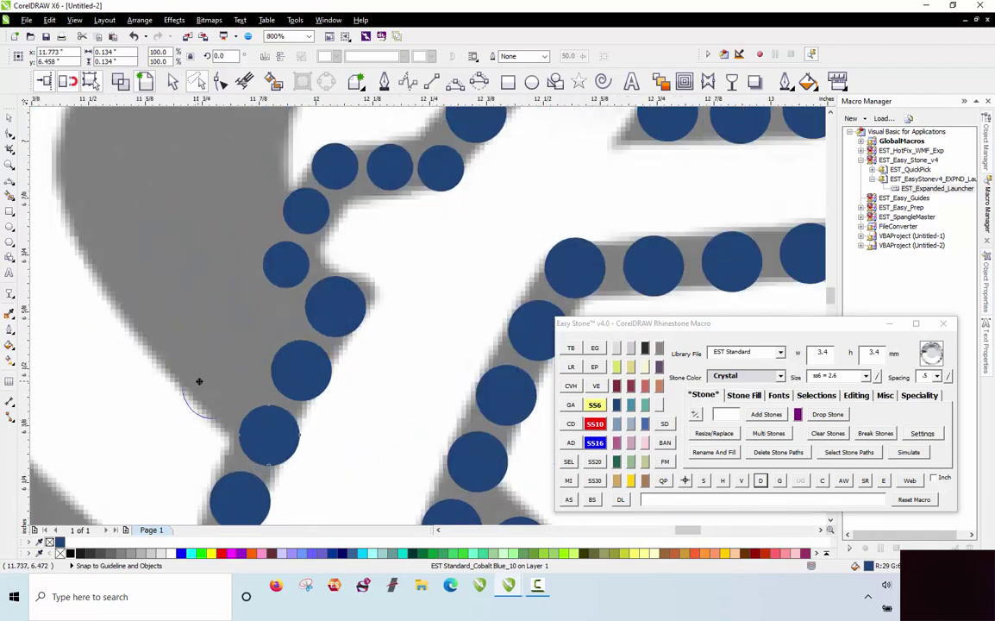
{"action": "left_click_drag", "start_coordinate": [199, 381], "coordinate": [70, 147]}
{"action": "scroll", "coordinate": [162, 282], "scroll_direction": "down", "scroll_amount": 3}
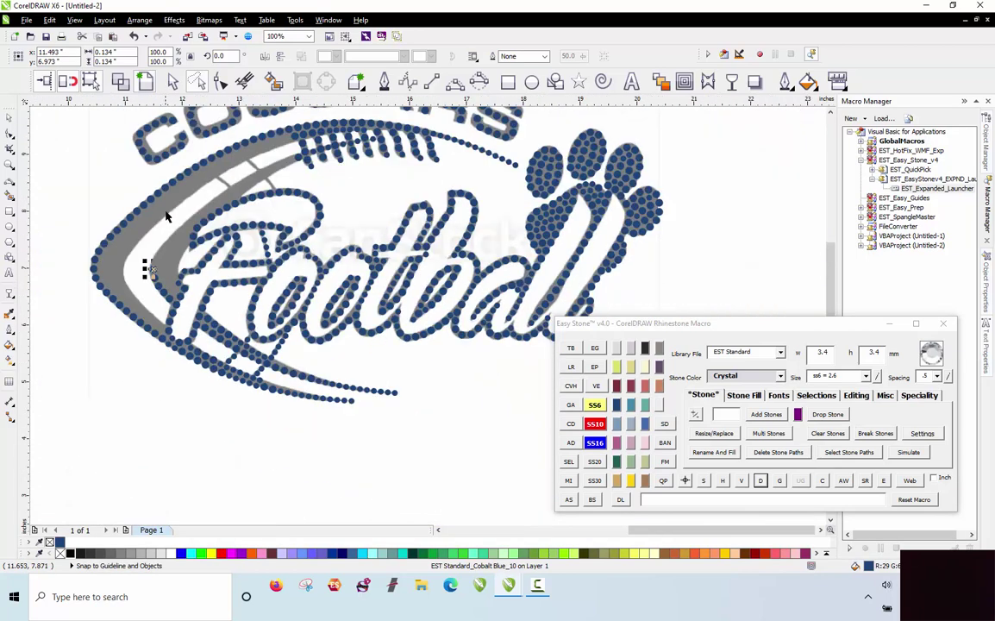
Run a row of SS10 stones along the inner band from the first lace down to the first seam crossing.
{"action": "scroll", "coordinate": [165, 214], "scroll_direction": "up", "scroll_amount": 1}
{"action": "scroll", "coordinate": [396, 140], "scroll_direction": "down", "scroll_amount": 1}
{"action": "scroll", "coordinate": [384, 177], "scroll_direction": "up", "scroll_amount": 2}
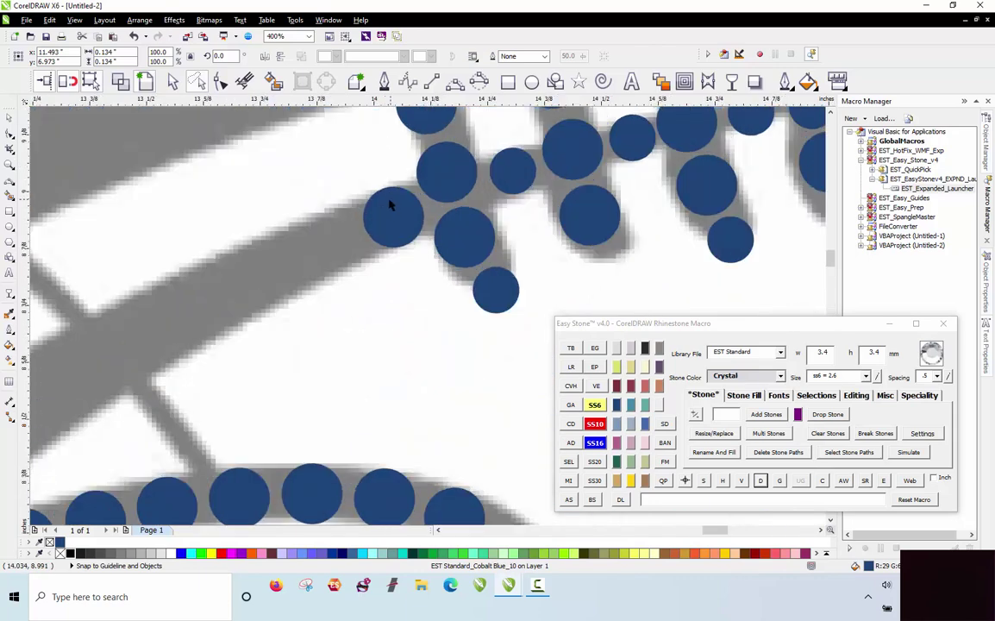
{"action": "left_click_drag", "start_coordinate": [314, 229], "coordinate": [50, 356]}
{"action": "scroll", "coordinate": [250, 306], "scroll_direction": "down", "scroll_amount": 1}
{"action": "scroll", "coordinate": [185, 336], "scroll_direction": "up", "scroll_amount": 2}
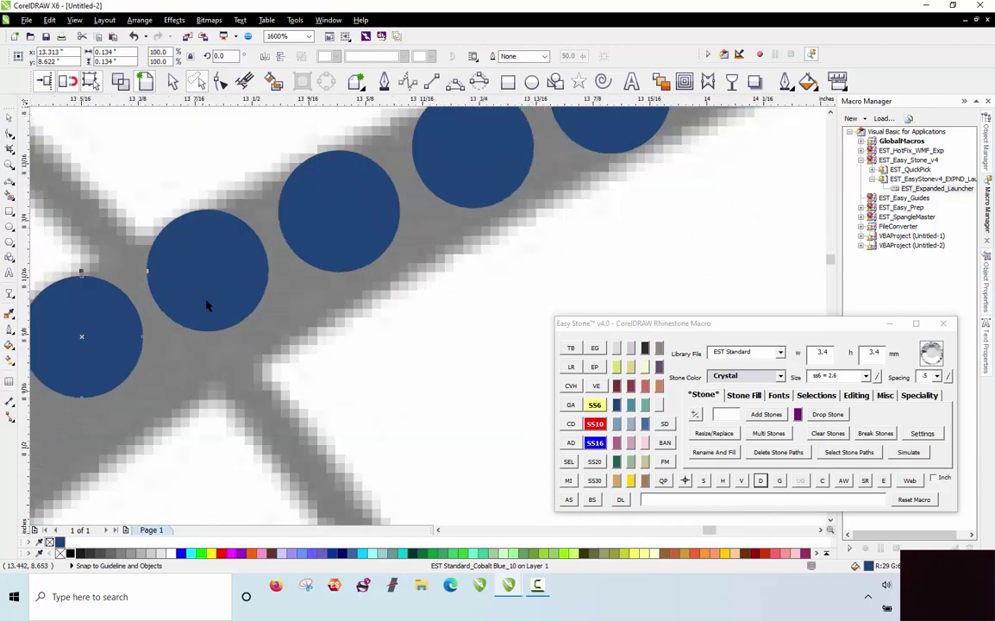
Replace the SS10 stone at the seam crossing with two SS6 stones placed side by side across the inner band.
{"action": "left_click_drag", "start_coordinate": [207, 302], "coordinate": [296, 329]}
{"action": "left_click", "coordinate": [594, 406]}
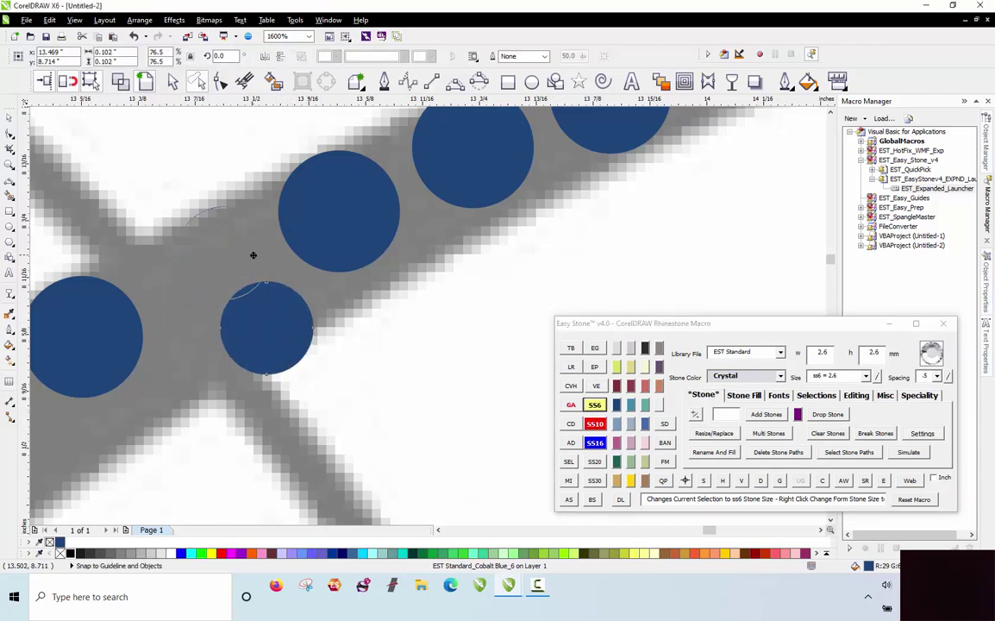
{"action": "right_click", "coordinate": [245, 235]}
{"action": "left_click_drag", "start_coordinate": [254, 255], "coordinate": [246, 232]}
{"action": "left_click_drag", "start_coordinate": [282, 291], "coordinate": [292, 288]}
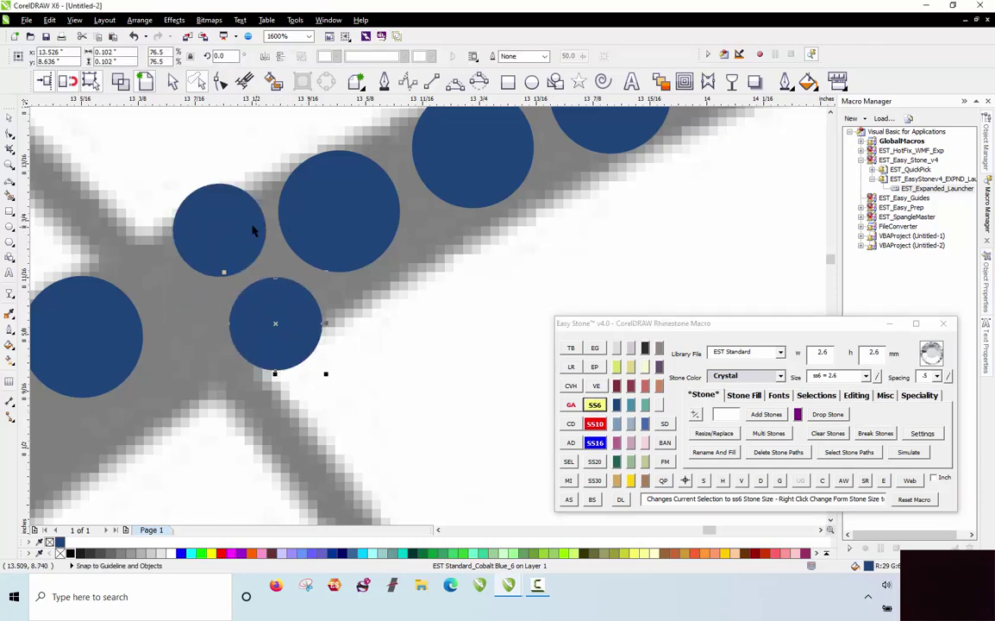
{"action": "left_click", "coordinate": [245, 225]}
{"action": "scroll", "coordinate": [362, 222], "scroll_direction": "down", "scroll_amount": 1}
{"action": "scroll", "coordinate": [217, 275], "scroll_direction": "up", "scroll_amount": 1}
{"action": "left_click_drag", "start_coordinate": [231, 285], "coordinate": [256, 239]}
Continue the widening inner band past the pair of SS6 stones with copied SS10 stones.
{"action": "left_click_drag", "start_coordinate": [407, 277], "coordinate": [229, 385]}
{"action": "right_click", "coordinate": [313, 331]}
{"action": "right_click", "coordinate": [232, 383]}
{"action": "left_click_drag", "start_coordinate": [244, 268], "coordinate": [129, 344]}
{"action": "right_click", "coordinate": [133, 341]}
{"action": "scroll", "coordinate": [414, 224], "scroll_direction": "down", "scroll_amount": 2}
{"action": "scroll", "coordinate": [433, 232], "scroll_direction": "down", "scroll_amount": 1}
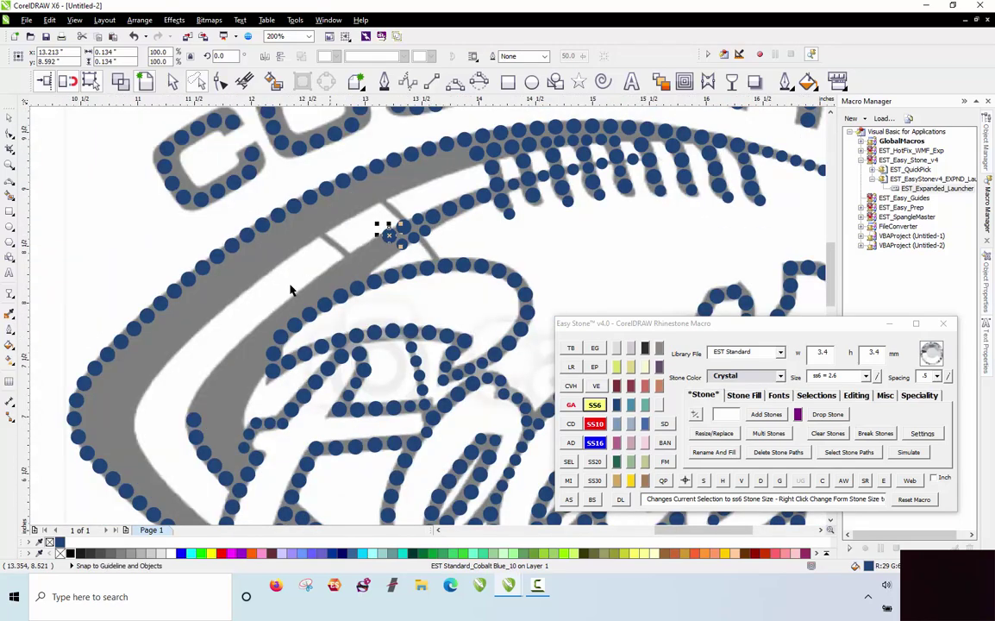
{"action": "scroll", "coordinate": [289, 290], "scroll_direction": "up", "scroll_amount": 1}
{"action": "scroll", "coordinate": [467, 186], "scroll_direction": "down", "scroll_amount": 1}
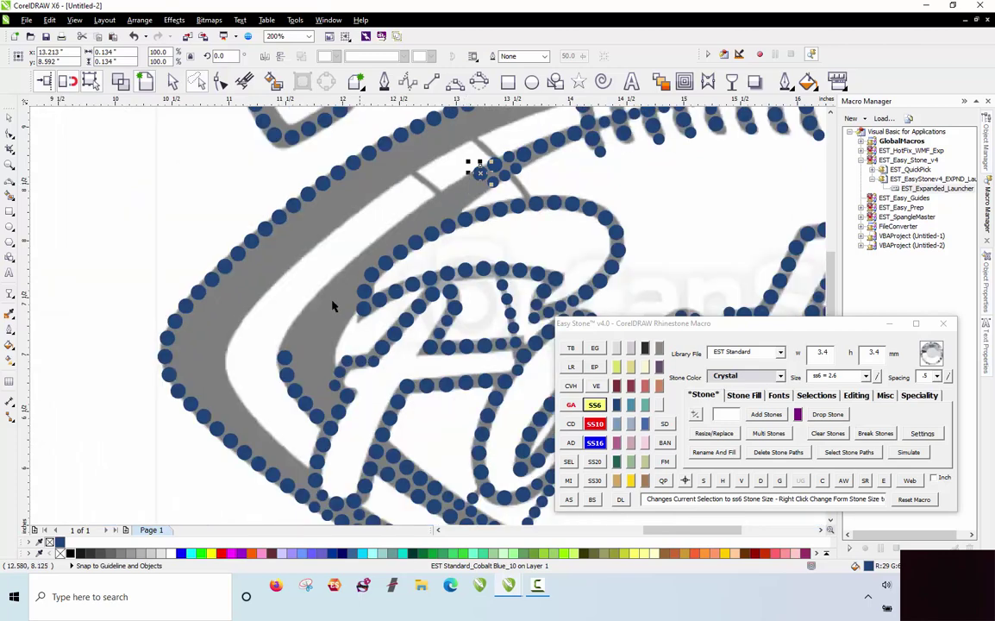
{"action": "scroll", "coordinate": [287, 333], "scroll_direction": "up", "scroll_amount": 1}
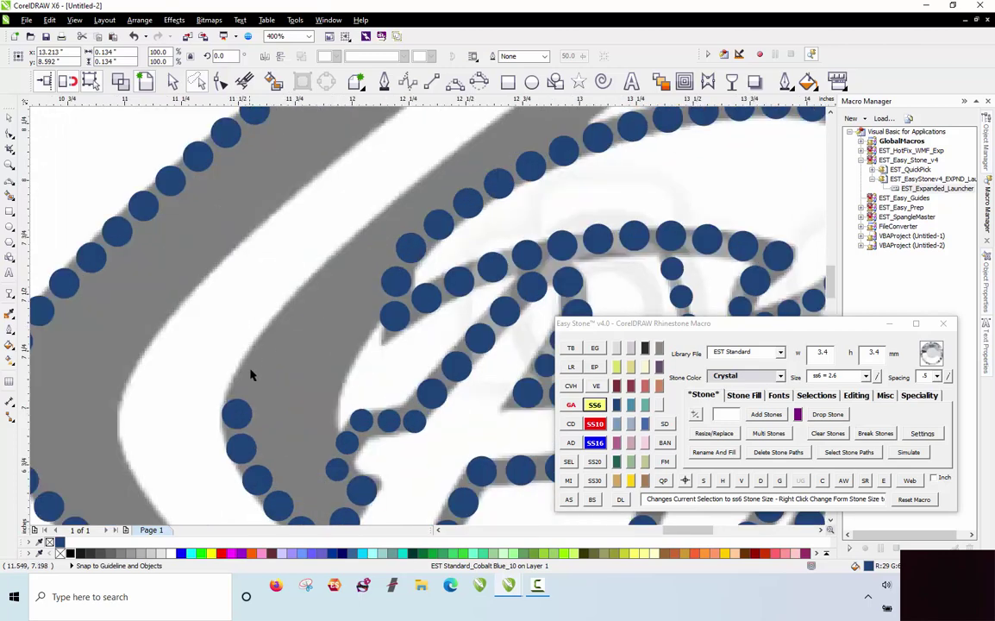
Add SS10 stones along the inner band's upper edge up to the SS6 stones, and curve their path to follow the band.
{"action": "left_click", "coordinate": [568, 499]}
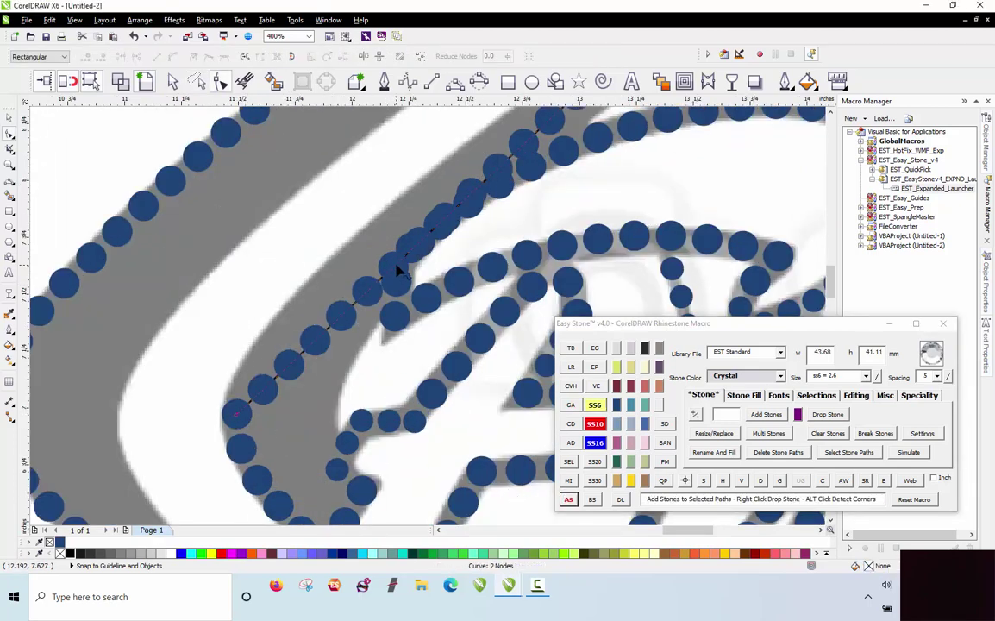
{"action": "left_click_drag", "start_coordinate": [398, 271], "coordinate": [278, 302]}
{"action": "scroll", "coordinate": [306, 303], "scroll_direction": "down", "scroll_amount": 1}
{"action": "scroll", "coordinate": [449, 164], "scroll_direction": "up", "scroll_amount": 1}
{"action": "key", "text": "space"}
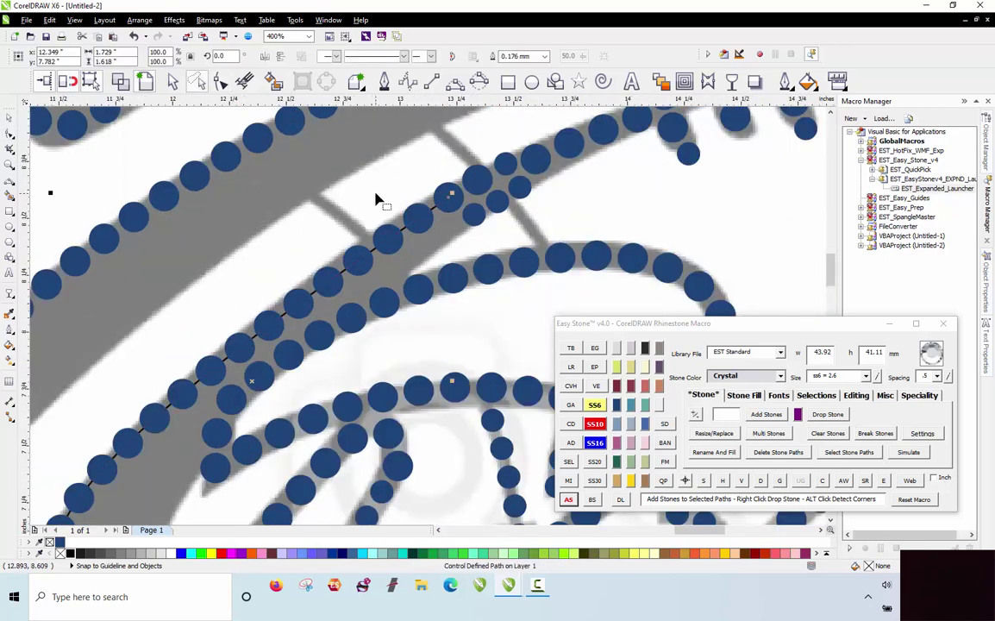
Delete the stone path under the new upper-edge row of SS10 stones while keeping the stones.
{"action": "left_click", "coordinate": [376, 198]}
{"action": "left_click", "coordinate": [342, 285]}
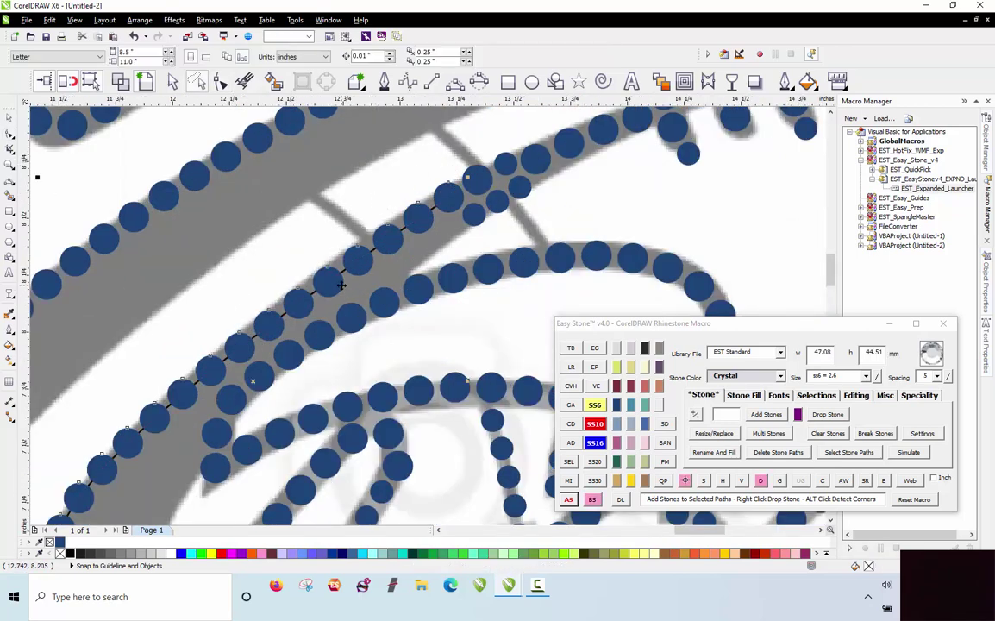
{"action": "left_click", "coordinate": [759, 480]}
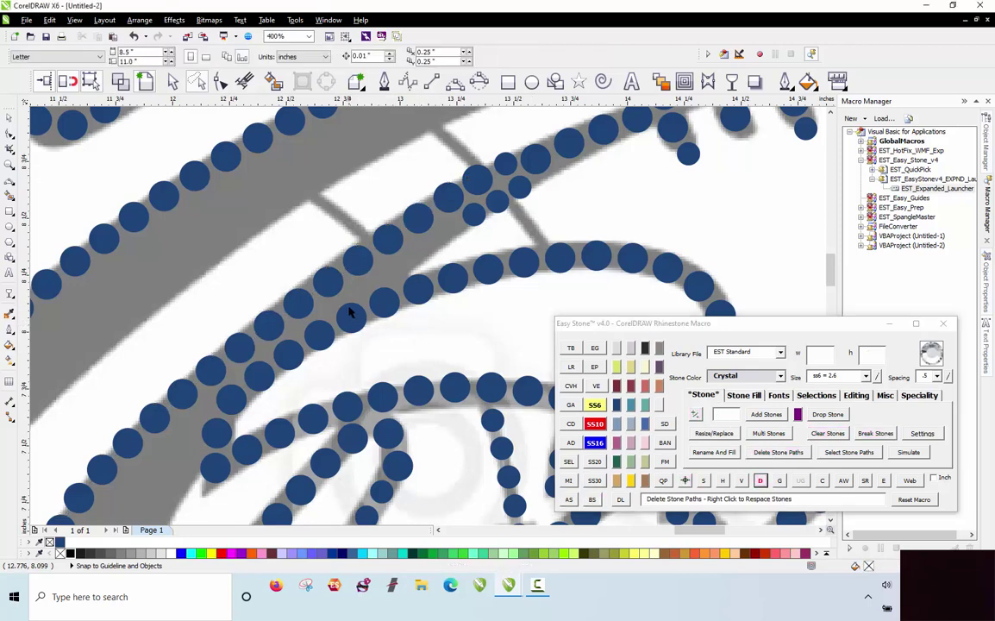
Copy an SS6 stone into the gap between the inner band's two SS10 rows, near the lower end of the seam line.
{"action": "scroll", "coordinate": [349, 313], "scroll_direction": "up", "scroll_amount": 1}
{"action": "scroll", "coordinate": [351, 313], "scroll_direction": "down", "scroll_amount": 1}
{"action": "scroll", "coordinate": [433, 222], "scroll_direction": "up", "scroll_amount": 1}
{"action": "left_click", "coordinate": [510, 196]}
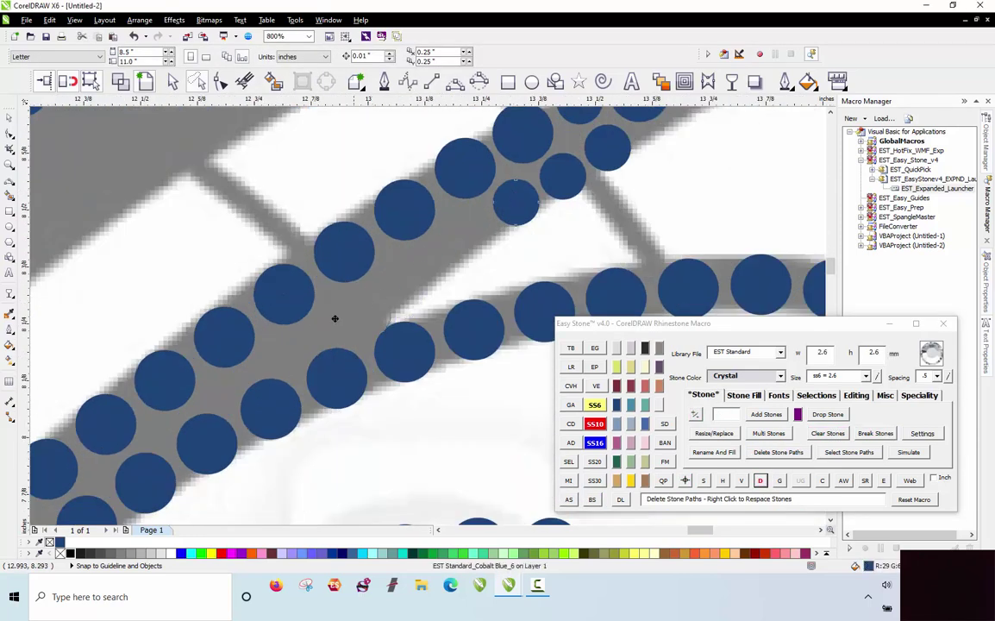
{"action": "scroll", "coordinate": [263, 353], "scroll_direction": "up", "scroll_amount": 1}
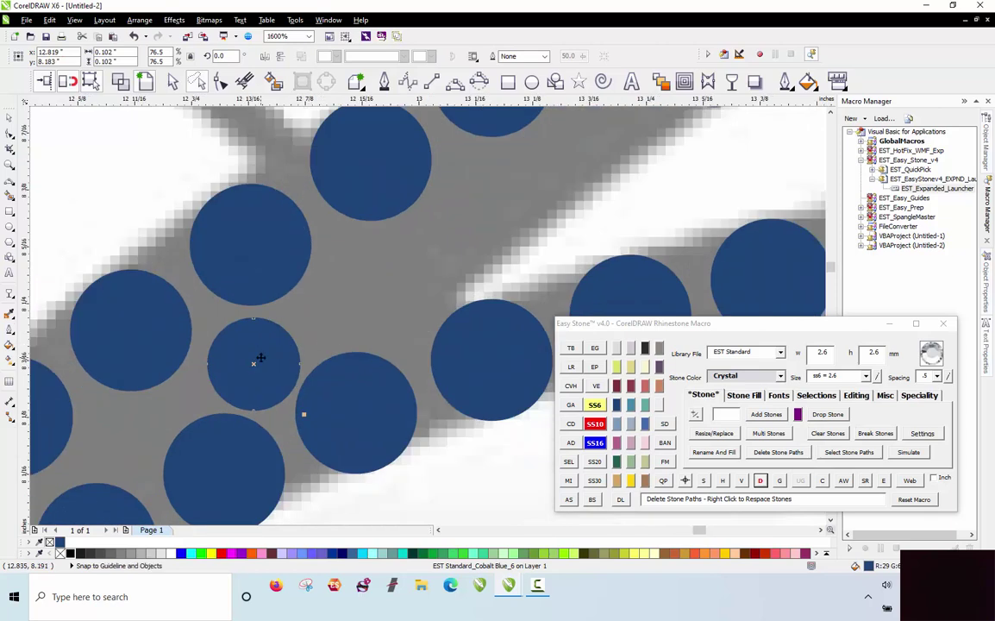
{"action": "left_click", "coordinate": [256, 351]}
{"action": "right_click", "coordinate": [376, 294]}
{"action": "left_click_drag", "start_coordinate": [378, 295], "coordinate": [376, 294]}
Continue the SS6 row up the inner band with further copies until it meets the existing SS6 stones.
{"action": "left_click_drag", "start_coordinate": [372, 298], "coordinate": [452, 269]}
{"action": "right_click", "coordinate": [445, 244]}
{"action": "scroll", "coordinate": [403, 297], "scroll_direction": "down", "scroll_amount": 1}
{"action": "scroll", "coordinate": [445, 270], "scroll_direction": "up", "scroll_amount": 1}
{"action": "left_click_drag", "start_coordinate": [353, 323], "coordinate": [346, 314]}
{"action": "scroll", "coordinate": [315, 329], "scroll_direction": "down", "scroll_amount": 1}
{"action": "left_click_drag", "start_coordinate": [464, 231], "coordinate": [278, 296]}
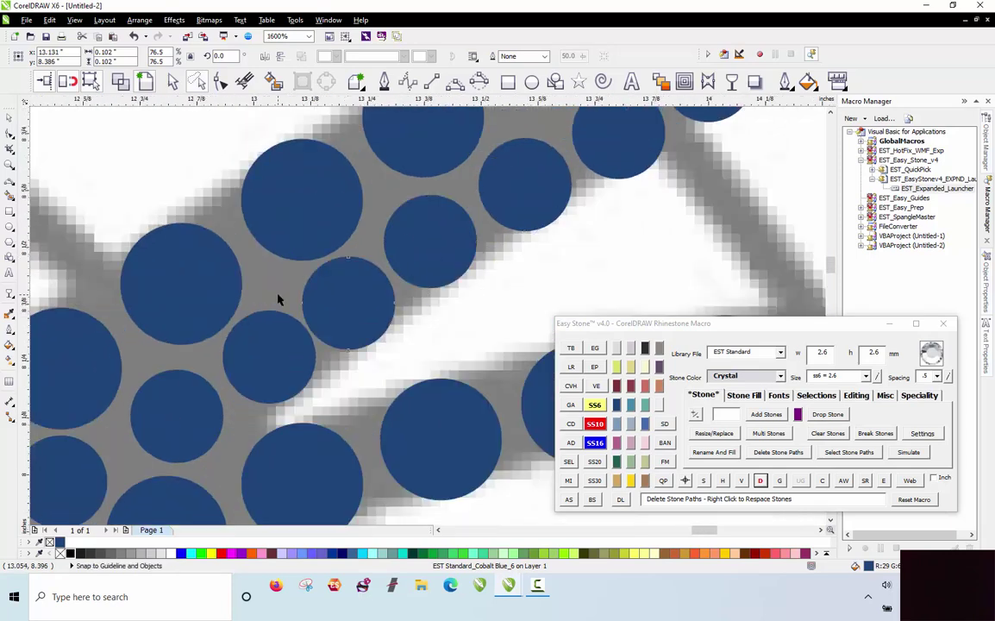
Respace the inner row of SS6 stones evenly, including the first SS10 stone above it.
{"action": "scroll", "coordinate": [278, 295], "scroll_direction": "down", "scroll_amount": 2}
{"action": "left_click", "coordinate": [226, 374], "text": "shift"}
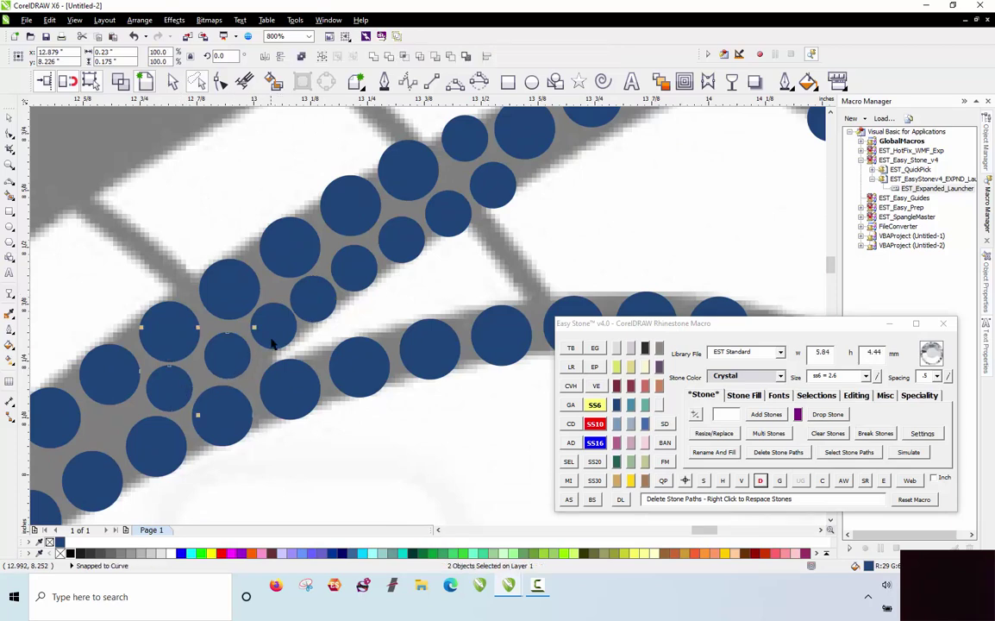
{"action": "left_click", "coordinate": [273, 340], "text": "shift"}
{"action": "left_click", "coordinate": [314, 310], "text": "shift"}
{"action": "left_click", "coordinate": [350, 281], "text": "shift"}
{"action": "left_click", "coordinate": [400, 244], "text": "shift"}
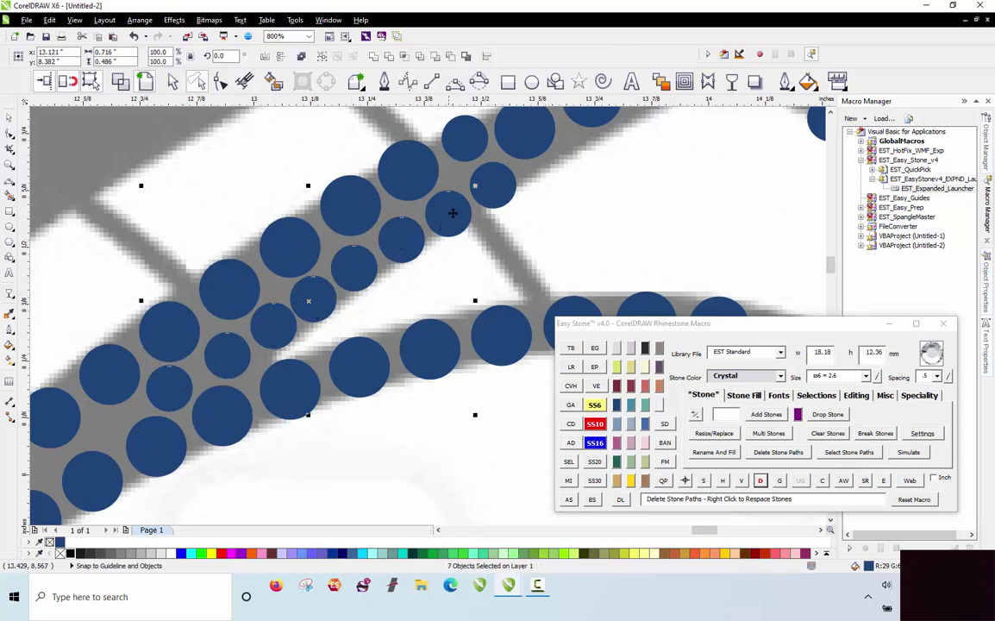
{"action": "left_click", "coordinate": [448, 212], "text": "shift"}
{"action": "left_click", "coordinate": [493, 184], "text": "shift"}
{"action": "left_click", "coordinate": [521, 141], "text": "shift"}
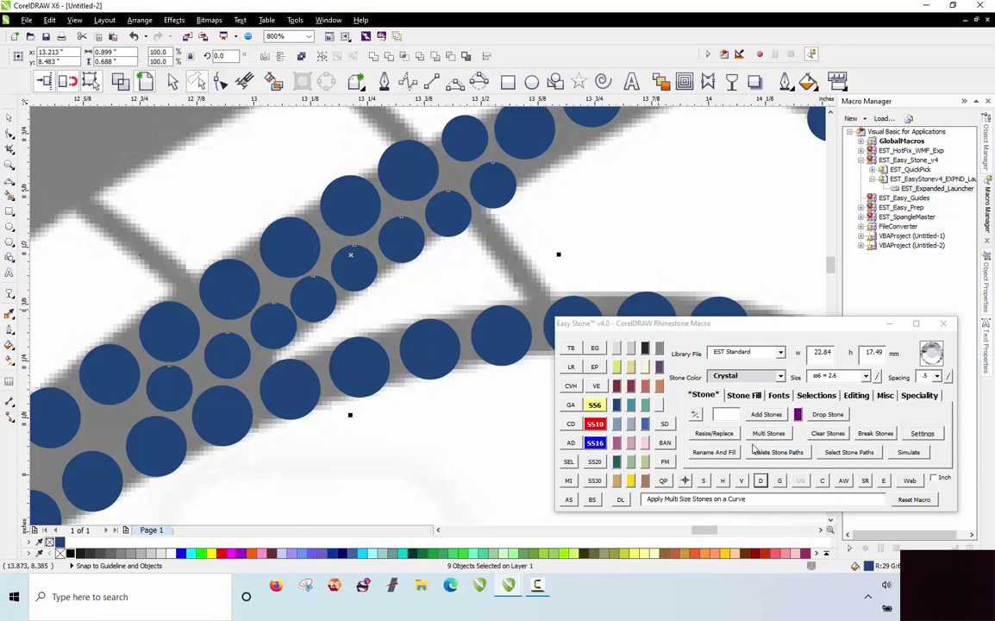
{"action": "left_click", "coordinate": [760, 481]}
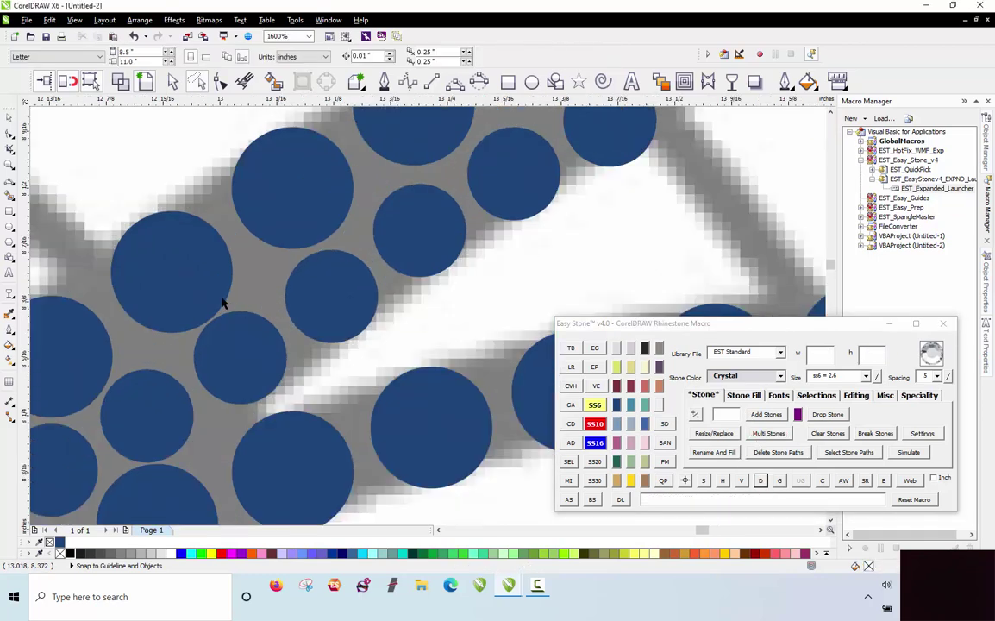
Extend the middle row downward with a copied SS6 stone, and resize the adjoining lower-edge SS10 stone to SS6, shifting it into place.
{"action": "left_click", "coordinate": [216, 289]}
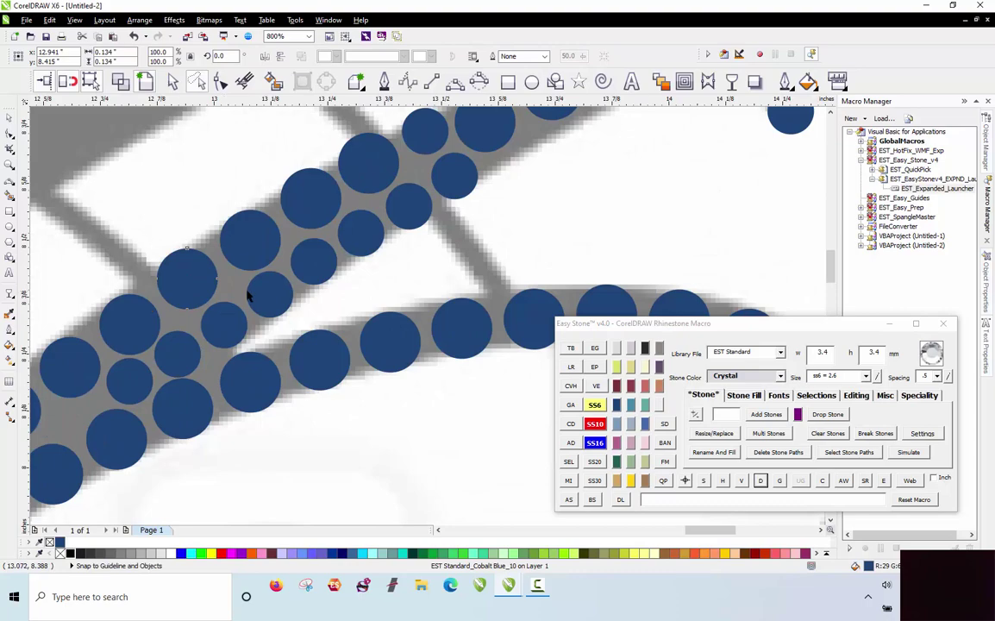
{"action": "scroll", "coordinate": [247, 295], "scroll_direction": "down", "scroll_amount": 1}
{"action": "left_click", "coordinate": [355, 274]}
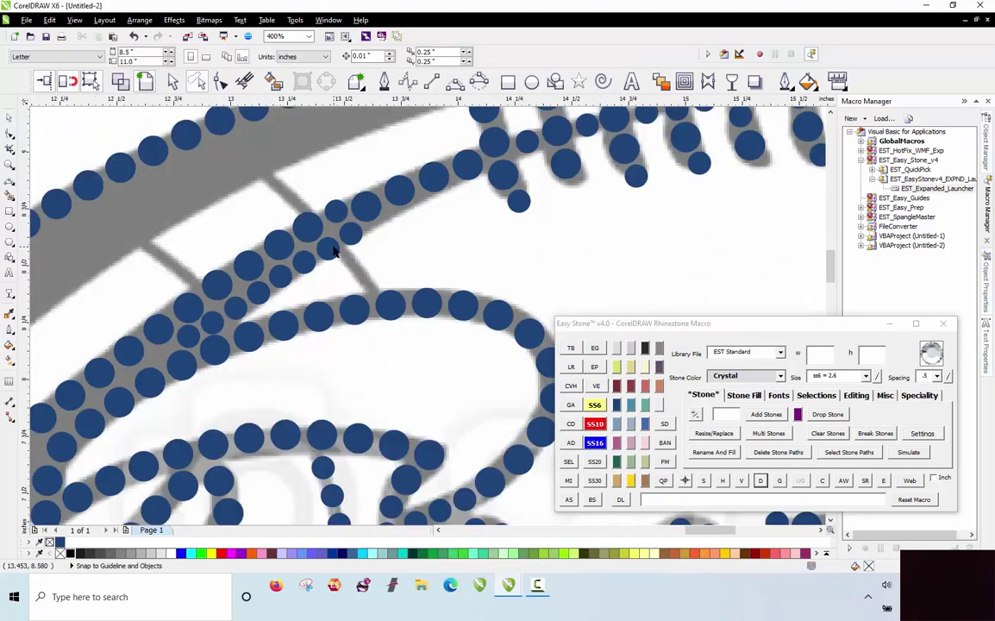
{"action": "scroll", "coordinate": [358, 248], "scroll_direction": "down", "scroll_amount": 2}
{"action": "scroll", "coordinate": [226, 332], "scroll_direction": "up", "scroll_amount": 2}
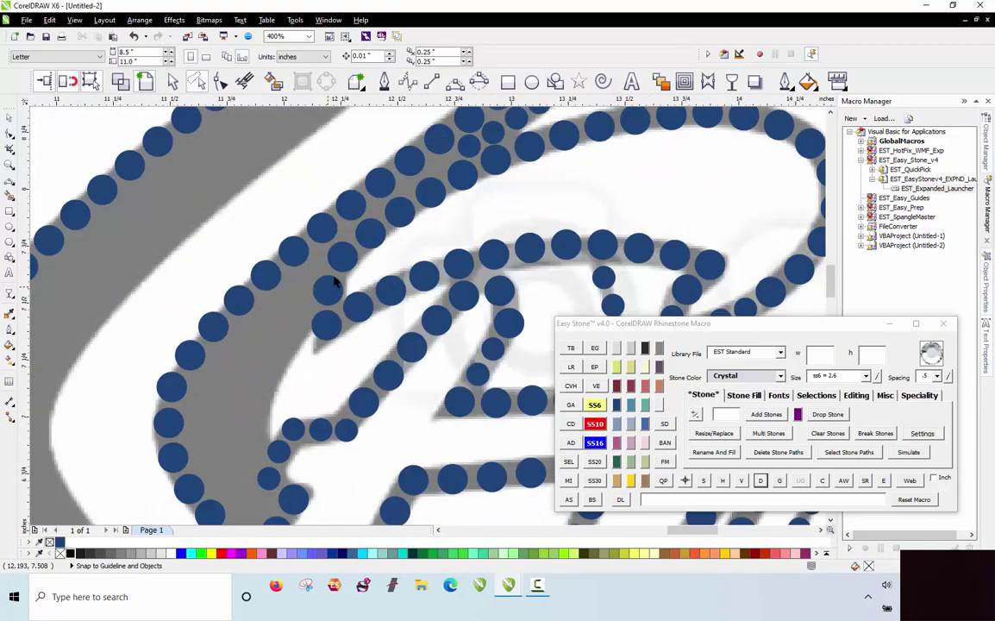
{"action": "scroll", "coordinate": [464, 151], "scroll_direction": "up", "scroll_amount": 1}
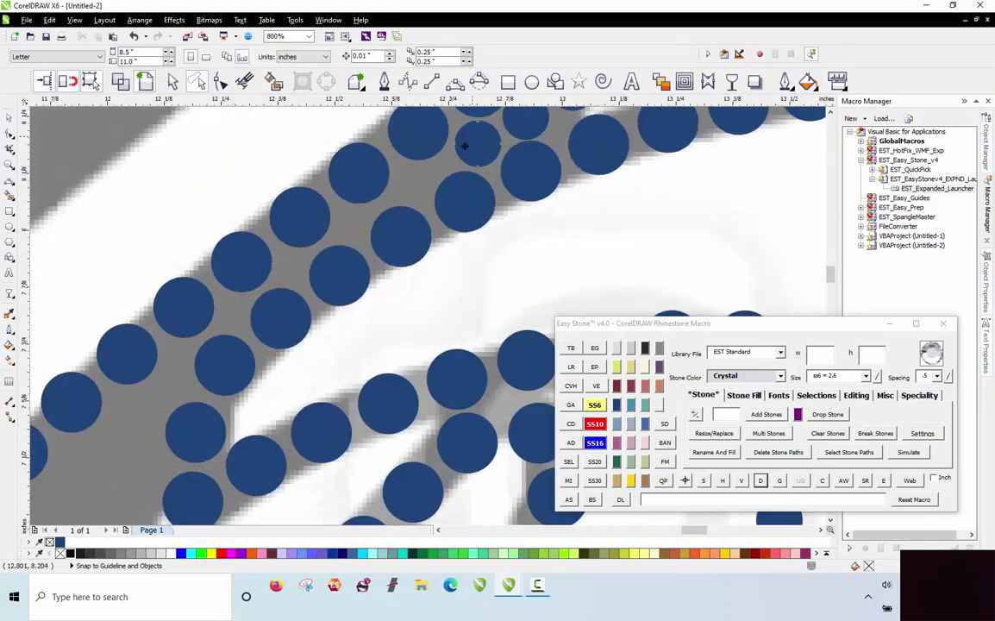
{"action": "left_click_drag", "start_coordinate": [464, 146], "coordinate": [419, 169]}
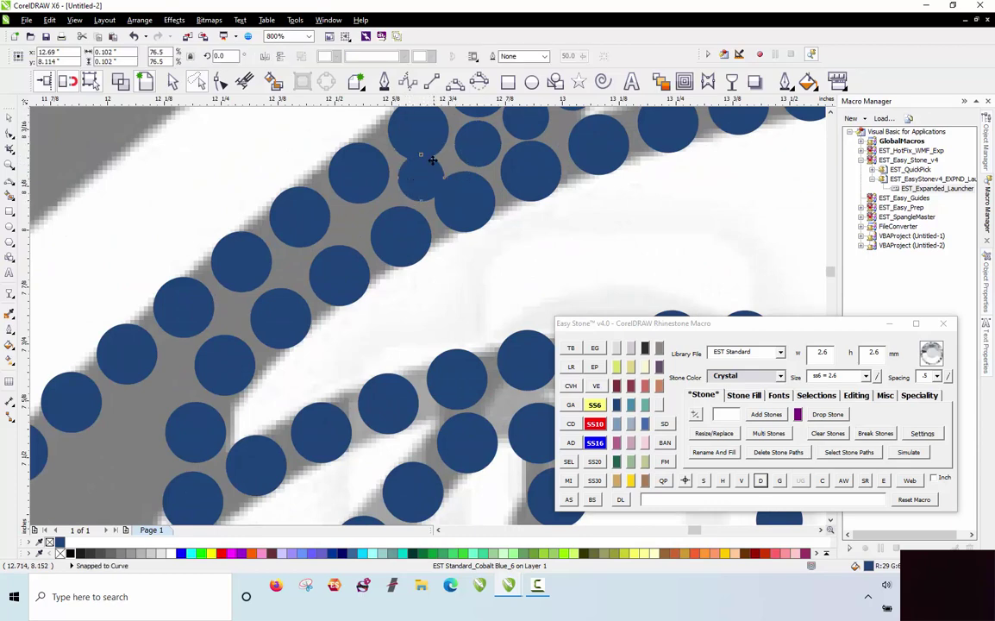
{"action": "scroll", "coordinate": [432, 164], "scroll_direction": "up", "scroll_amount": 1}
{"action": "left_click", "coordinate": [595, 404]}
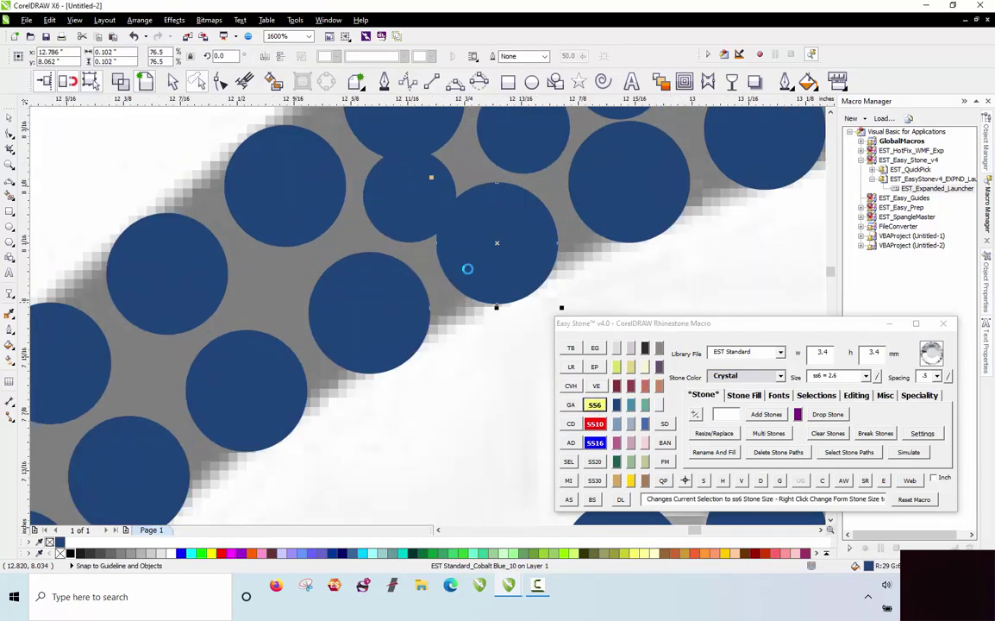
{"action": "left_click_drag", "start_coordinate": [489, 273], "coordinate": [480, 273]}
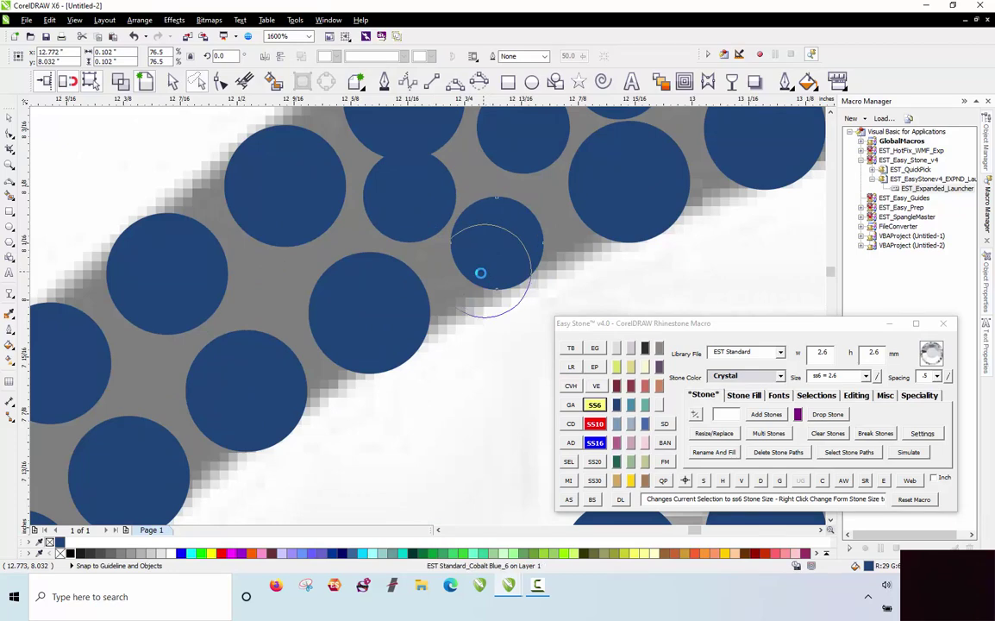
{"action": "left_click_drag", "start_coordinate": [434, 207], "coordinate": [430, 213]}
Resize the upper-edge SS10 stone touching the new middle stone to SS6 and reposition it along the band's edge.
{"action": "scroll", "coordinate": [440, 249], "scroll_direction": "down", "scroll_amount": 1}
{"action": "left_click", "coordinate": [429, 168]}
{"action": "scroll", "coordinate": [430, 167], "scroll_direction": "up", "scroll_amount": 1}
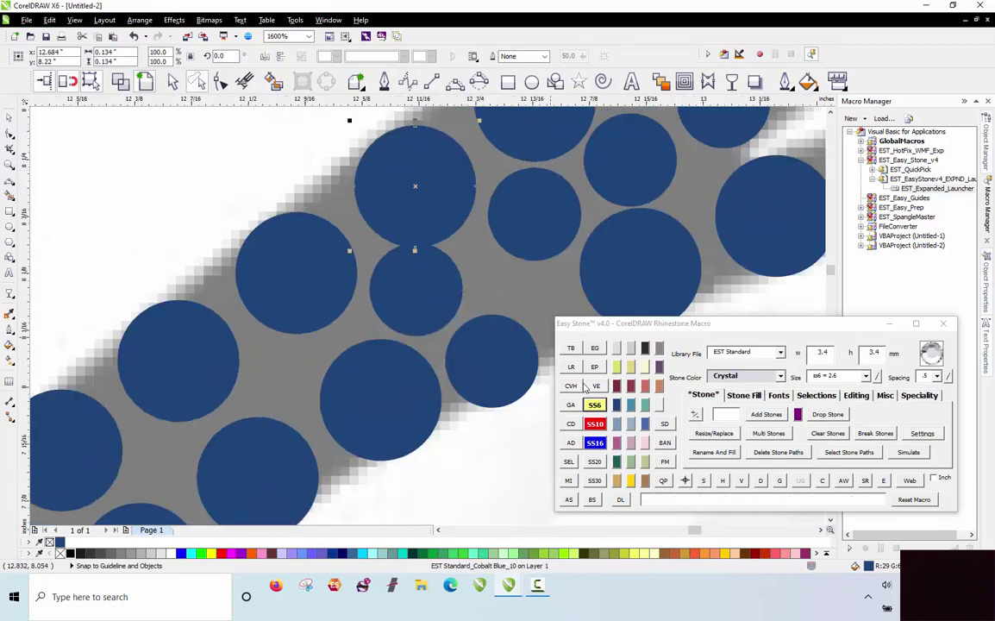
{"action": "left_click_drag", "start_coordinate": [421, 214], "coordinate": [435, 241]}
{"action": "scroll", "coordinate": [394, 250], "scroll_direction": "down", "scroll_amount": 1}
{"action": "scroll", "coordinate": [498, 230], "scroll_direction": "up", "scroll_amount": 1}
{"action": "scroll", "coordinate": [401, 304], "scroll_direction": "down", "scroll_amount": 1}
{"action": "scroll", "coordinate": [441, 324], "scroll_direction": "up", "scroll_amount": 1}
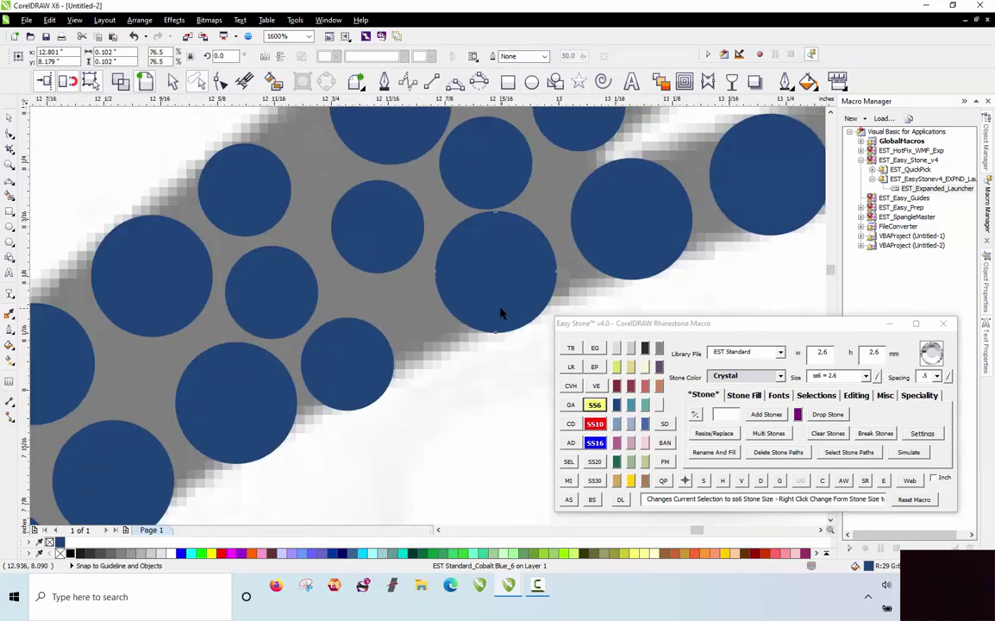
Resize the next lower-edge SS10 stone to SS6 and copy it into the space beside it.
{"action": "left_click", "coordinate": [501, 308]}
{"action": "left_click", "coordinate": [595, 404]}
{"action": "left_click_drag", "start_coordinate": [487, 283], "coordinate": [421, 316]}
{"action": "right_click", "coordinate": [422, 316]}
{"action": "scroll", "coordinate": [396, 337], "scroll_direction": "down", "scroll_amount": 2}
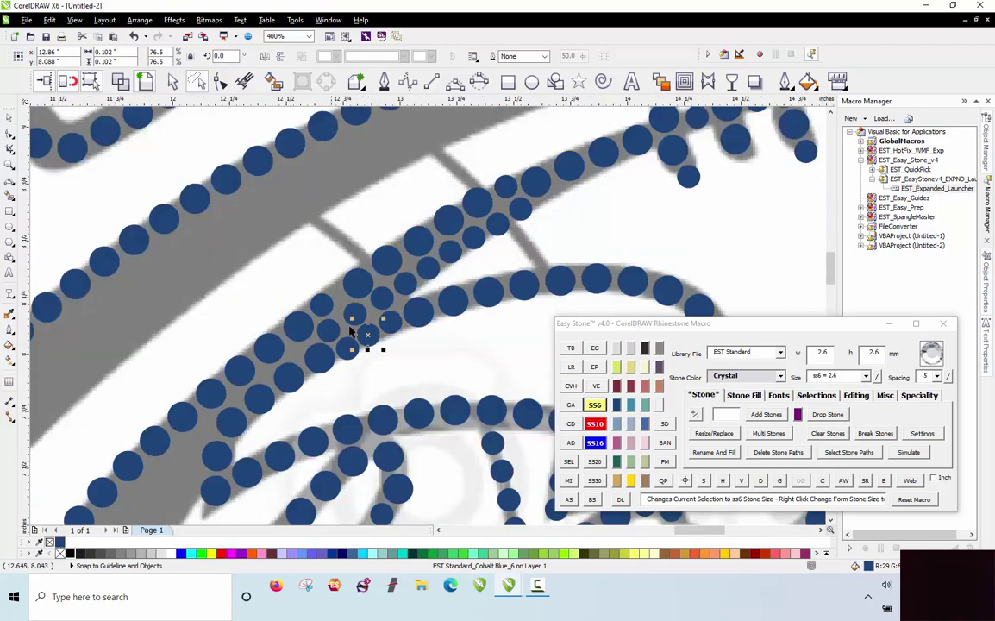
Resize the upper-edge SS10 stone below the seam line to SS6, copy it down the edge, and adjust its position.
{"action": "scroll", "coordinate": [358, 285], "scroll_direction": "up", "scroll_amount": 3}
{"action": "left_click", "coordinate": [382, 262]}
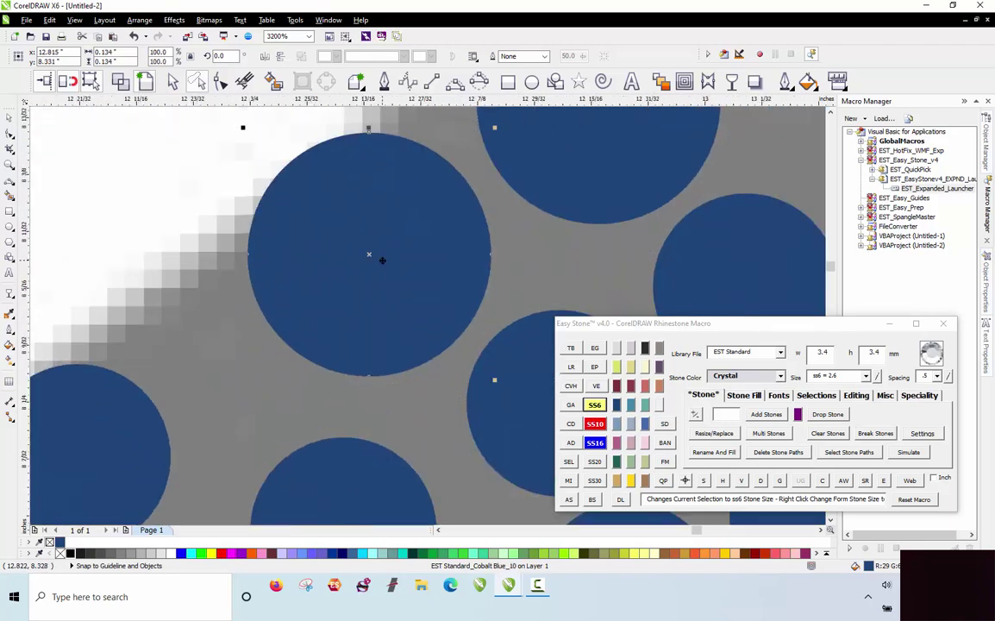
{"action": "scroll", "coordinate": [380, 259], "scroll_direction": "down", "scroll_amount": 1}
{"action": "scroll", "coordinate": [380, 258], "scroll_direction": "down", "scroll_amount": 2}
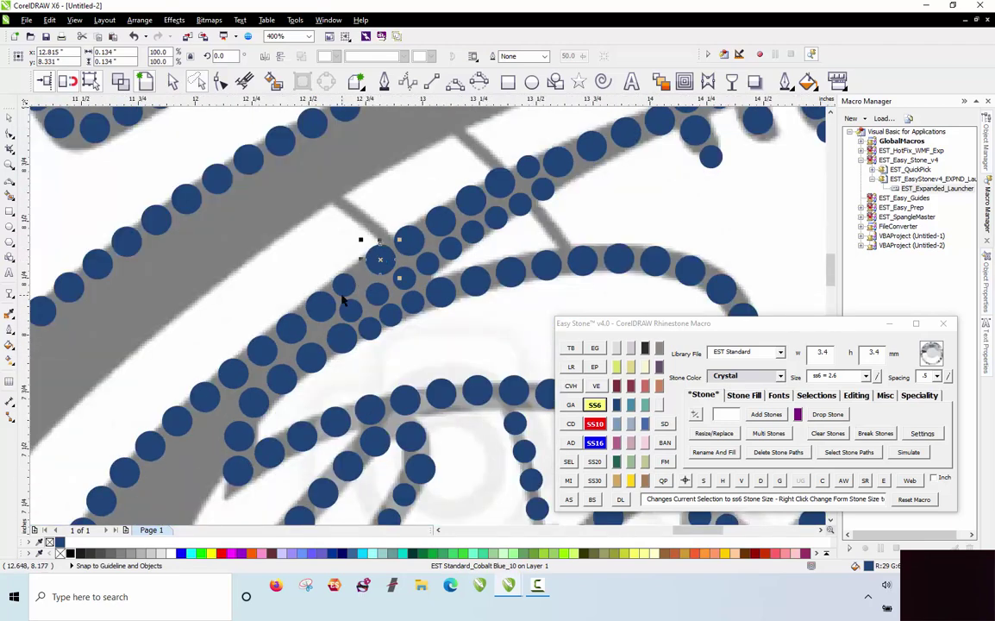
{"action": "scroll", "coordinate": [403, 269], "scroll_direction": "up", "scroll_amount": 2}
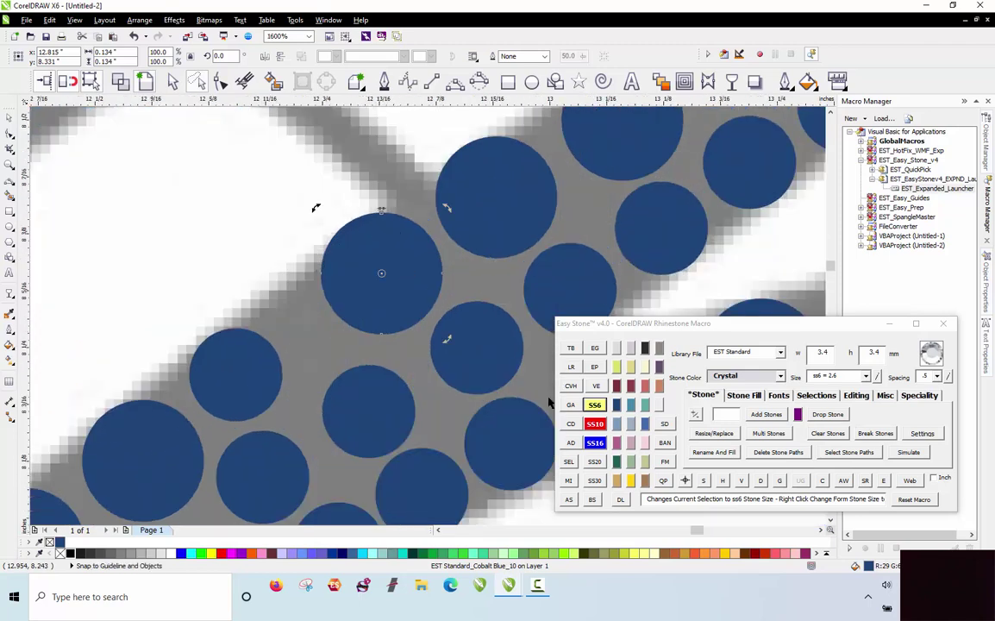
{"action": "left_click", "coordinate": [596, 406]}
{"action": "left_click_drag", "start_coordinate": [414, 306], "coordinate": [352, 341]}
{"action": "left_click_drag", "start_coordinate": [427, 294], "coordinate": [406, 278]}
Enlarge the middle SS6 stone beside the upper-edge pair to SS10 and center it in the gap.
{"action": "left_click", "coordinate": [473, 344]}
{"action": "left_click", "coordinate": [595, 423]}
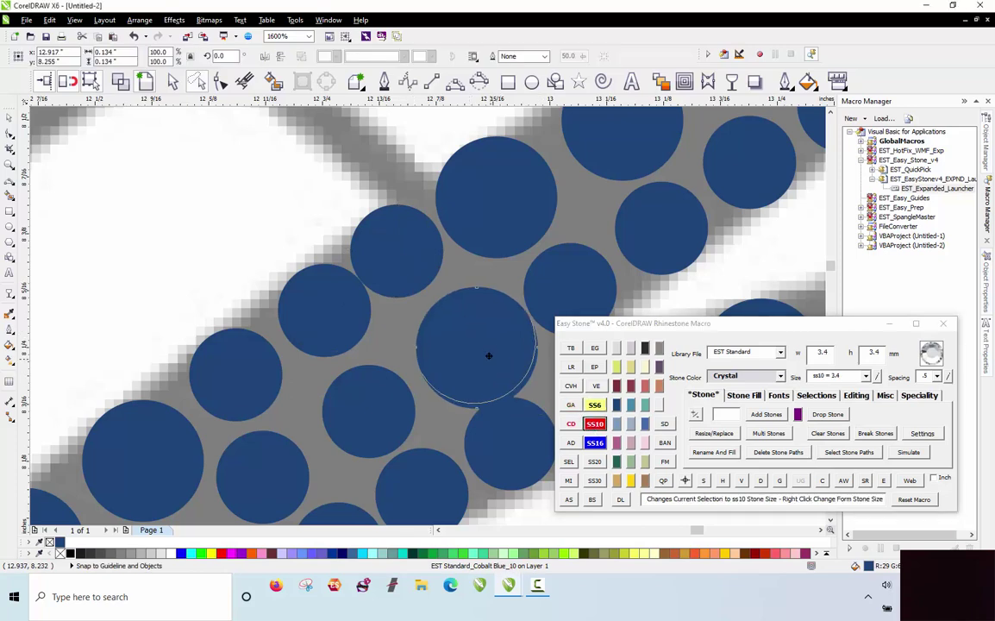
{"action": "left_click_drag", "start_coordinate": [489, 355], "coordinate": [422, 334]}
Inspect the spacing of the mixed SS6 and SS10 stones where the inner band meets the letter F's curve.
{"action": "scroll", "coordinate": [352, 322], "scroll_direction": "down", "scroll_amount": 1}
{"action": "scroll", "coordinate": [433, 326], "scroll_direction": "up", "scroll_amount": 1}
{"action": "left_click", "coordinate": [351, 272]}
{"action": "scroll", "coordinate": [364, 286], "scroll_direction": "down", "scroll_amount": 2}
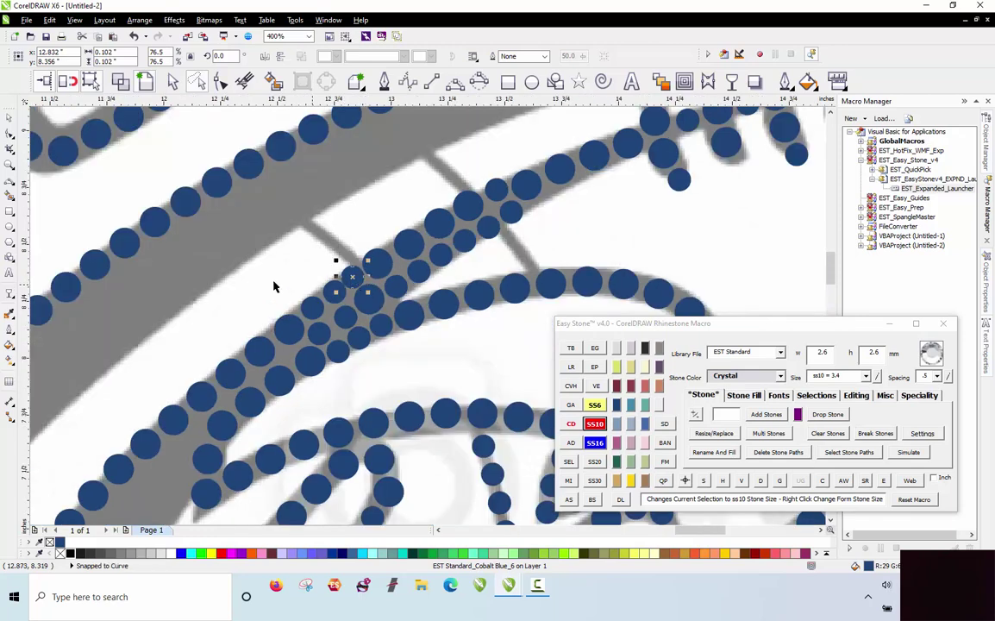
{"action": "left_click", "coordinate": [273, 285]}
{"action": "scroll", "coordinate": [345, 354], "scroll_direction": "up", "scroll_amount": 3}
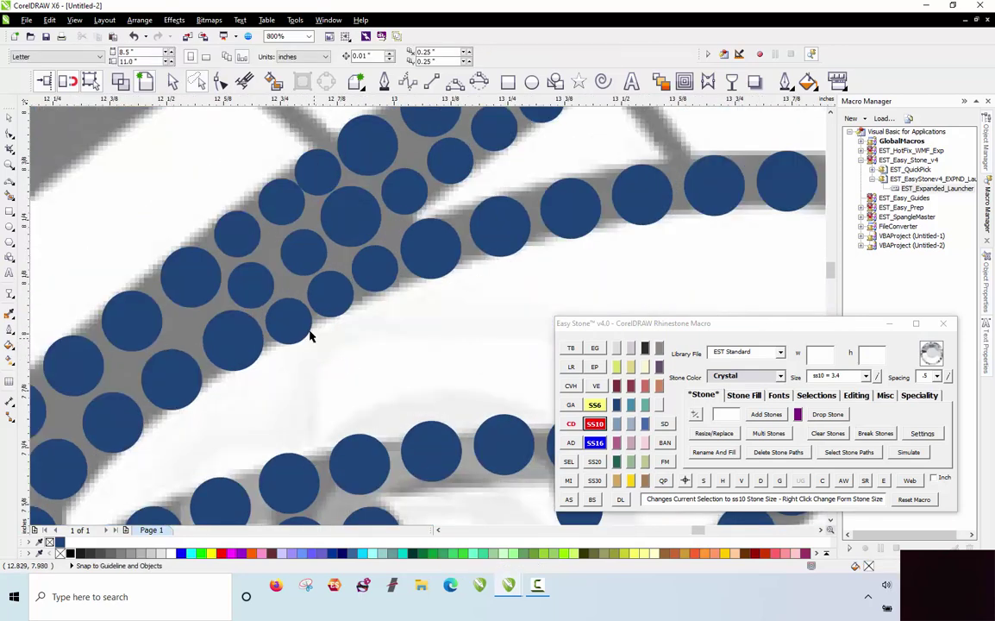
{"action": "left_click", "coordinate": [286, 297]}
{"action": "scroll", "coordinate": [285, 296], "scroll_direction": "down", "scroll_amount": 3}
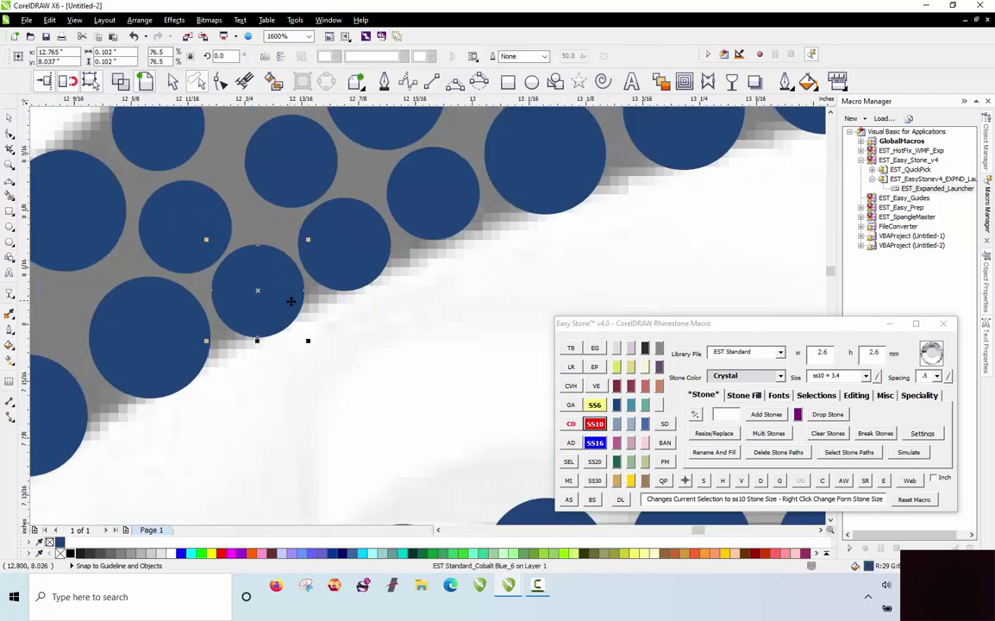
{"action": "left_click", "coordinate": [253, 319]}
{"action": "scroll", "coordinate": [245, 372], "scroll_direction": "down", "scroll_amount": 1}
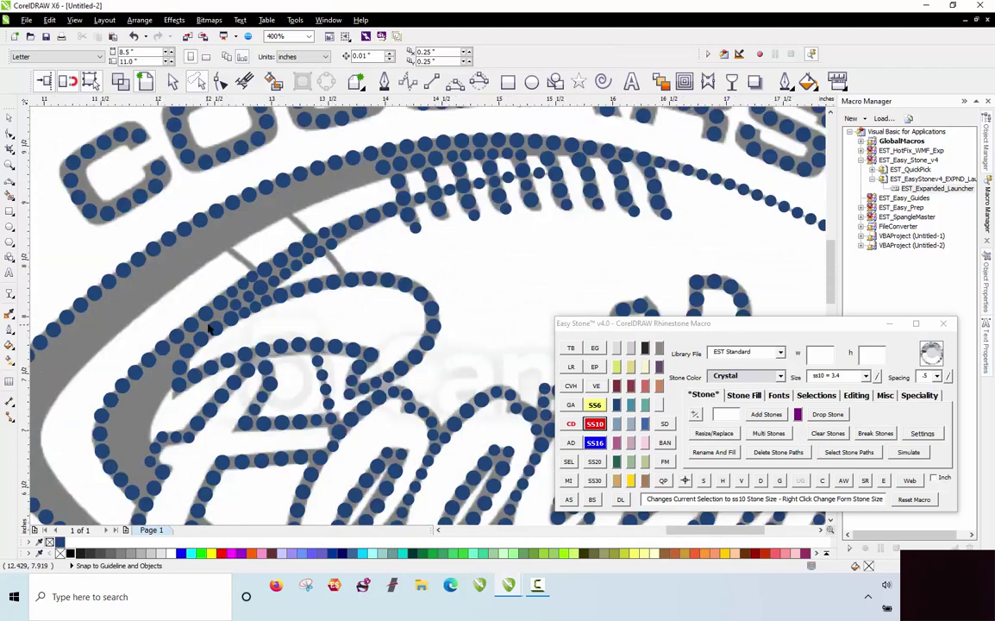
Respace the fifteen stones running from the inner band's lower edge around the letter F's upper curve evenly along their path.
{"action": "scroll", "coordinate": [238, 339], "scroll_direction": "up", "scroll_amount": 1}
{"action": "left_click", "coordinate": [180, 342]}
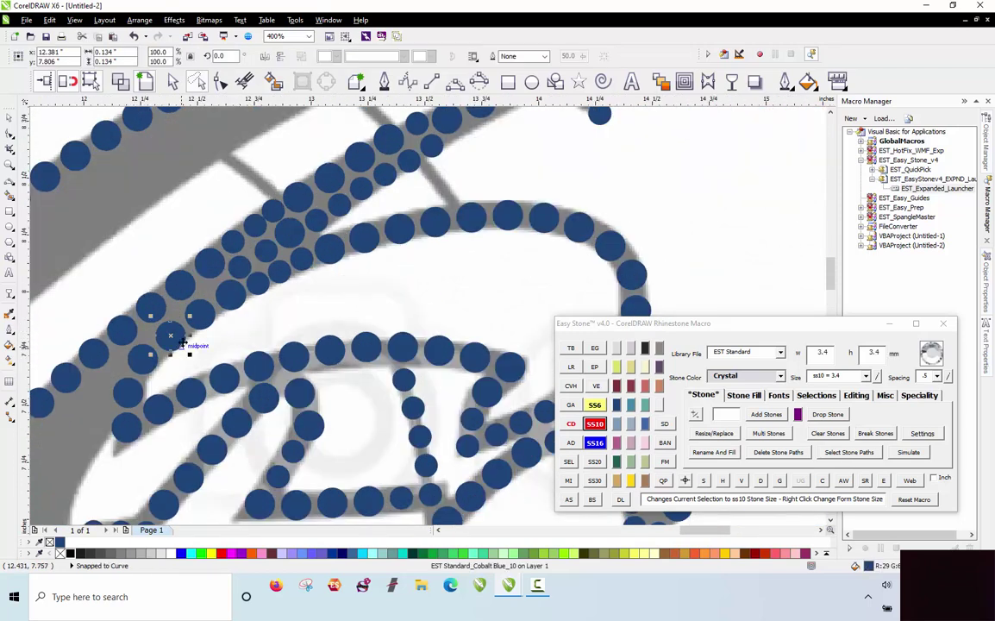
{"action": "left_click", "coordinate": [246, 308]}
{"action": "left_click", "coordinate": [233, 297]}
{"action": "left_click", "coordinate": [259, 285], "text": "shift"}
{"action": "left_click", "coordinate": [281, 274], "text": "shift"}
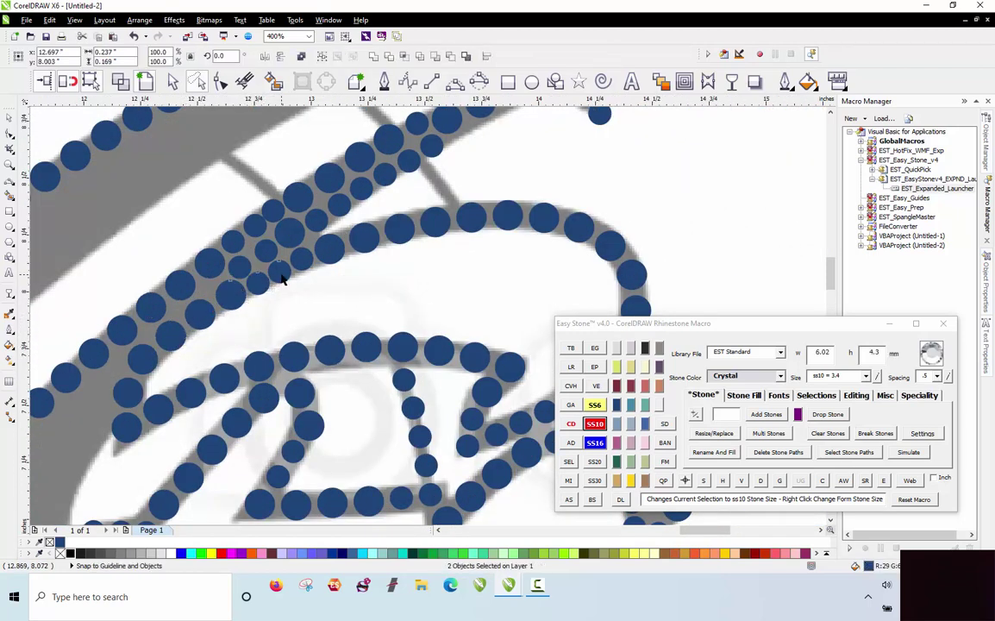
{"action": "left_click", "coordinate": [305, 262], "text": "shift"}
{"action": "left_click", "coordinate": [328, 249], "text": "shift"}
{"action": "left_click", "coordinate": [364, 236], "text": "shift"}
{"action": "left_click", "coordinate": [399, 228], "text": "shift"}
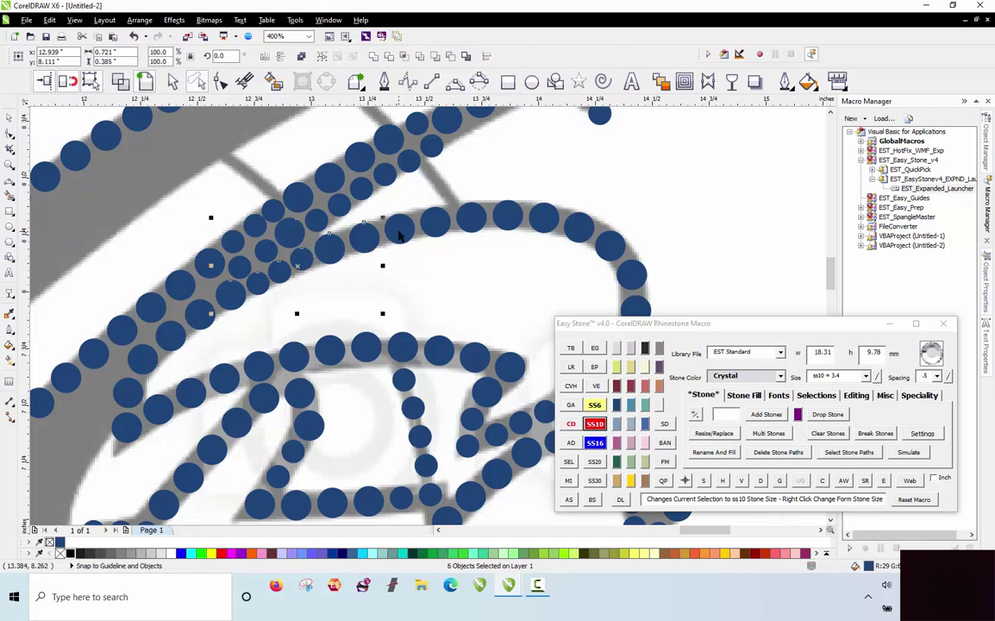
{"action": "left_click", "coordinate": [436, 222], "text": "shift"}
{"action": "left_click", "coordinate": [472, 217], "text": "shift"}
{"action": "left_click", "coordinate": [508, 215], "text": "shift"}
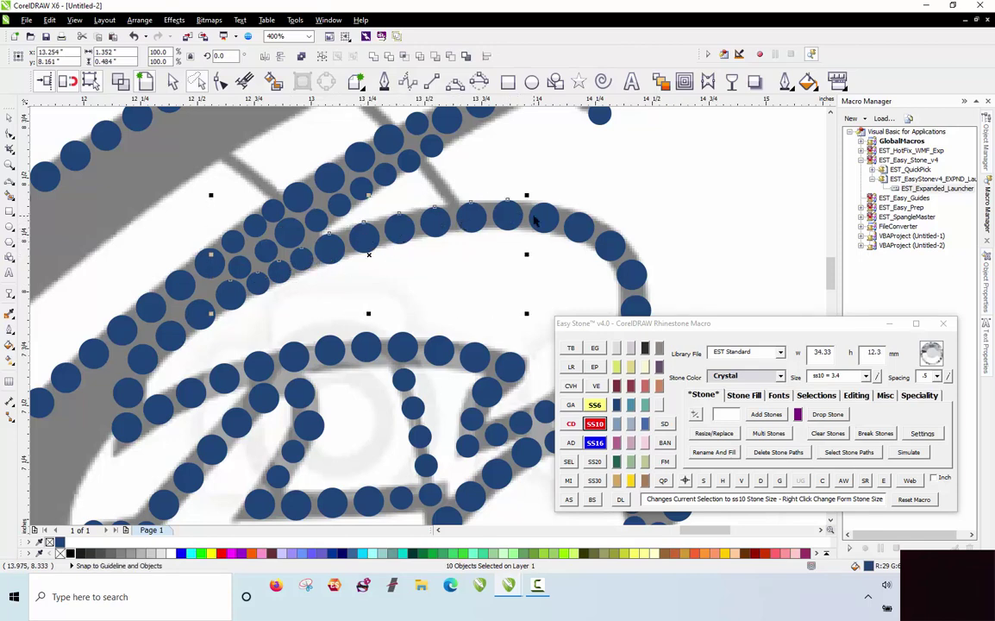
{"action": "left_click", "coordinate": [571, 227], "text": "shift"}
{"action": "left_click", "coordinate": [610, 246], "text": "shift"}
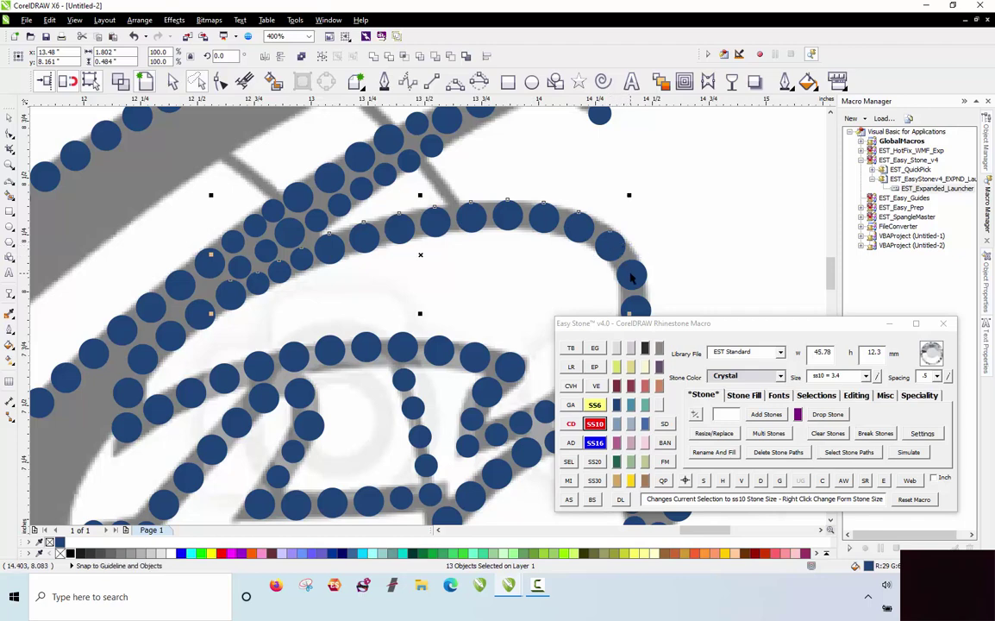
{"action": "left_click", "coordinate": [632, 274], "text": "shift"}
{"action": "left_click", "coordinate": [636, 306], "text": "shift"}
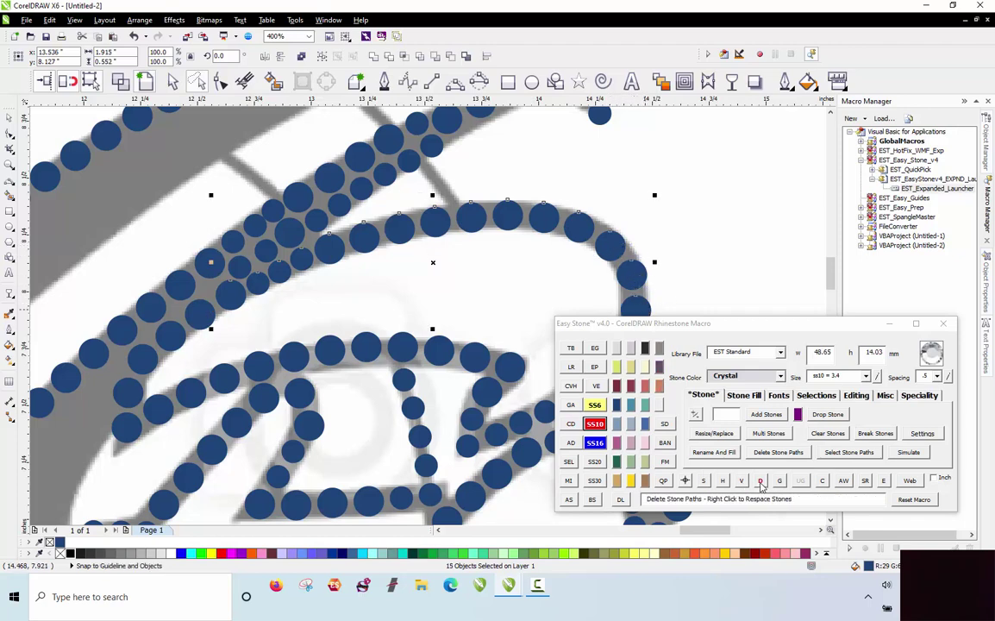
{"action": "left_click", "coordinate": [761, 481]}
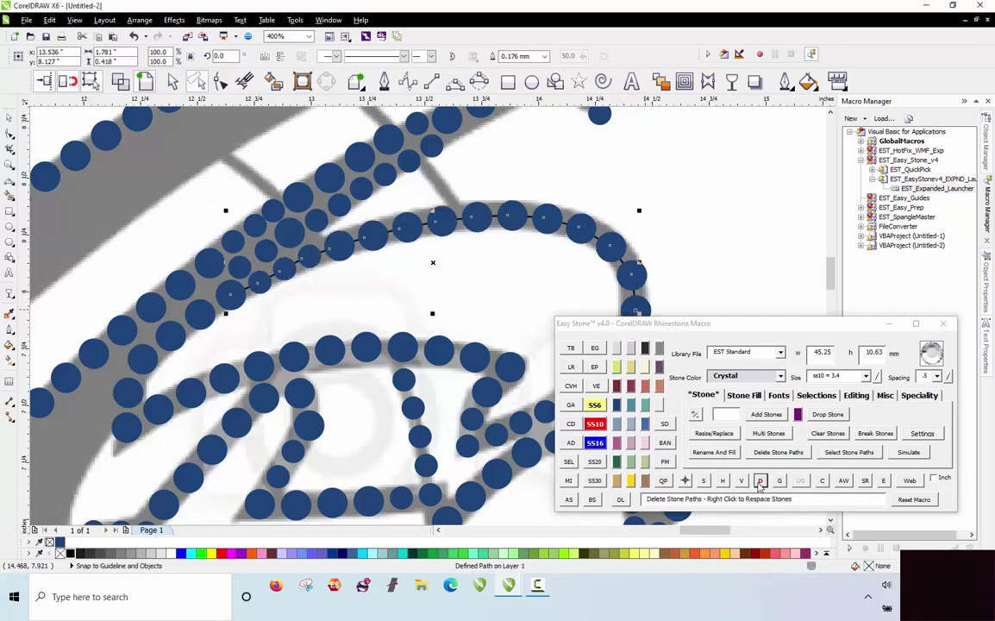
Respace the nine mixed-size stones in the row between the inner band's two edges, up past the crossing seam.
{"action": "left_click", "coordinate": [245, 266]}
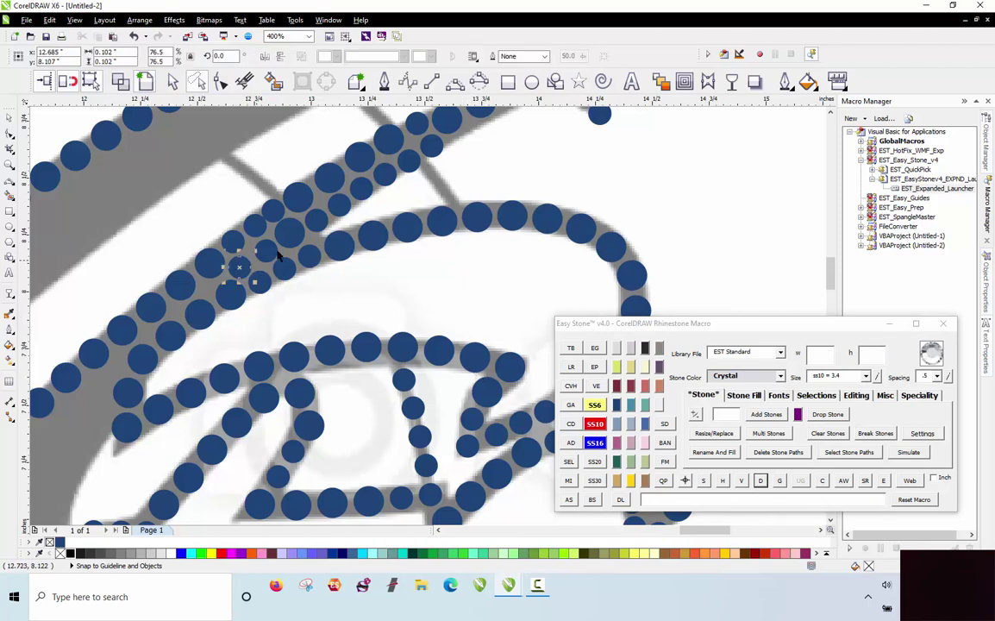
{"action": "left_click", "coordinate": [273, 251], "text": "shift"}
{"action": "left_click", "coordinate": [298, 236], "text": "shift"}
{"action": "left_click", "coordinate": [320, 224], "text": "shift"}
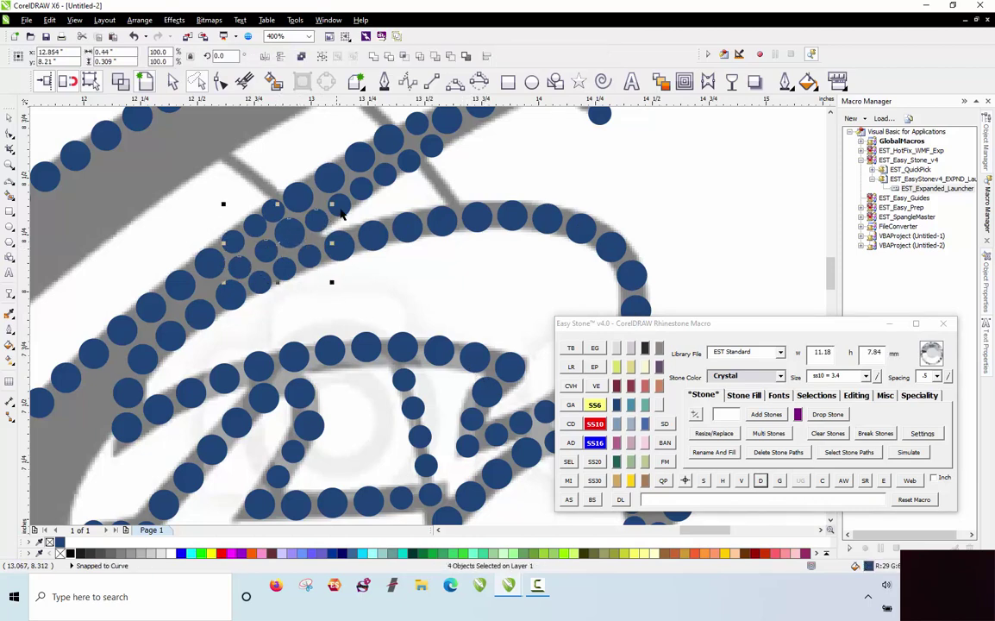
{"action": "left_click", "coordinate": [342, 207], "text": "shift"}
{"action": "left_click", "coordinate": [365, 190], "text": "shift"}
{"action": "left_click", "coordinate": [388, 176], "text": "shift"}
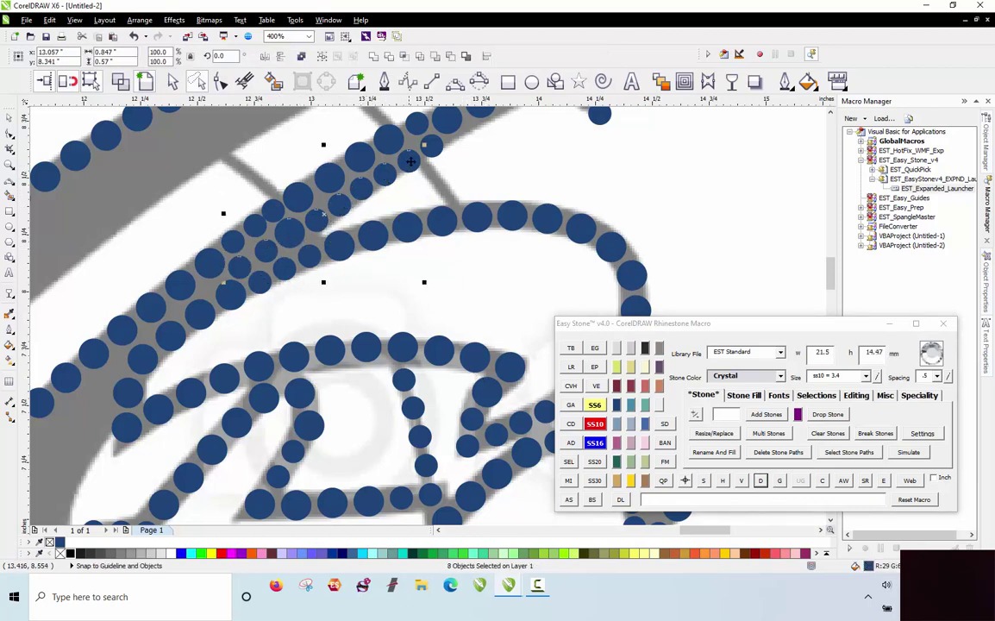
{"action": "left_click", "coordinate": [436, 148], "text": "shift"}
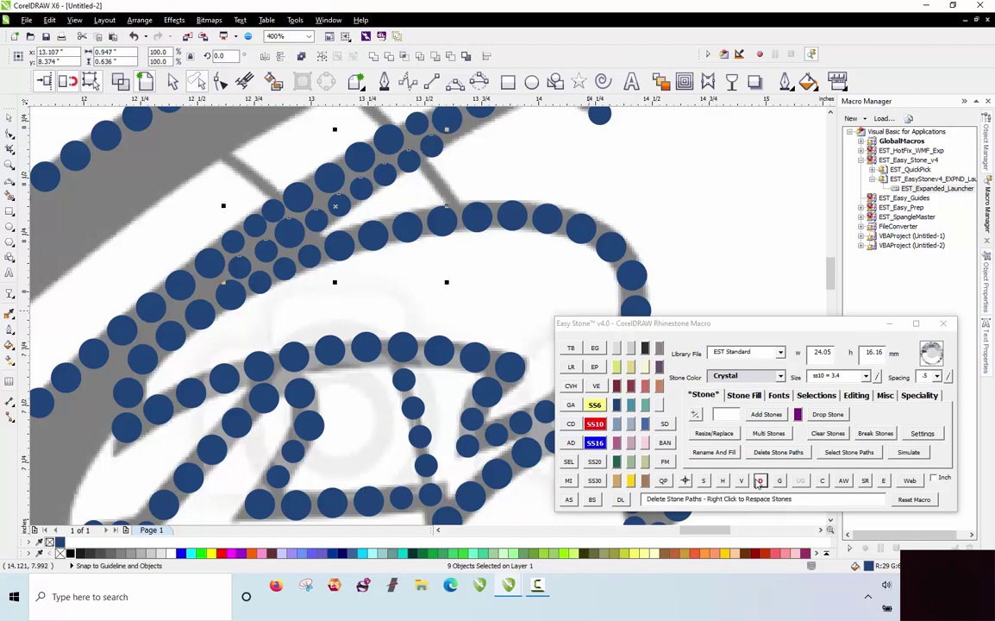
{"action": "left_click", "coordinate": [761, 480]}
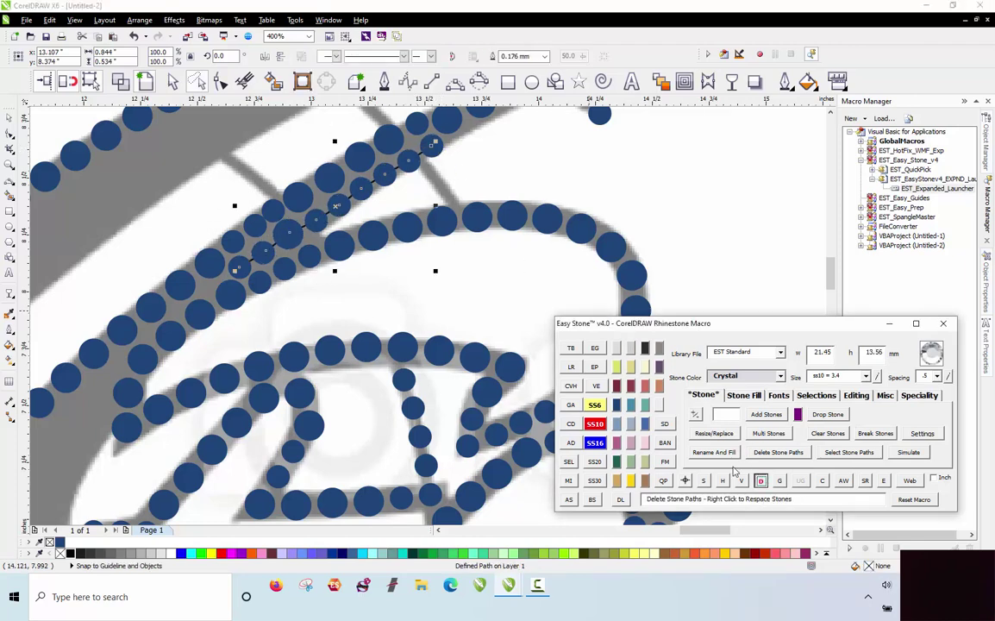
Respace the ten SS10 and SS6 stones along the inner band's upper edge beside the respaced middle row.
{"action": "left_click", "coordinate": [212, 269]}
{"action": "left_click", "coordinate": [233, 244], "text": "shift"}
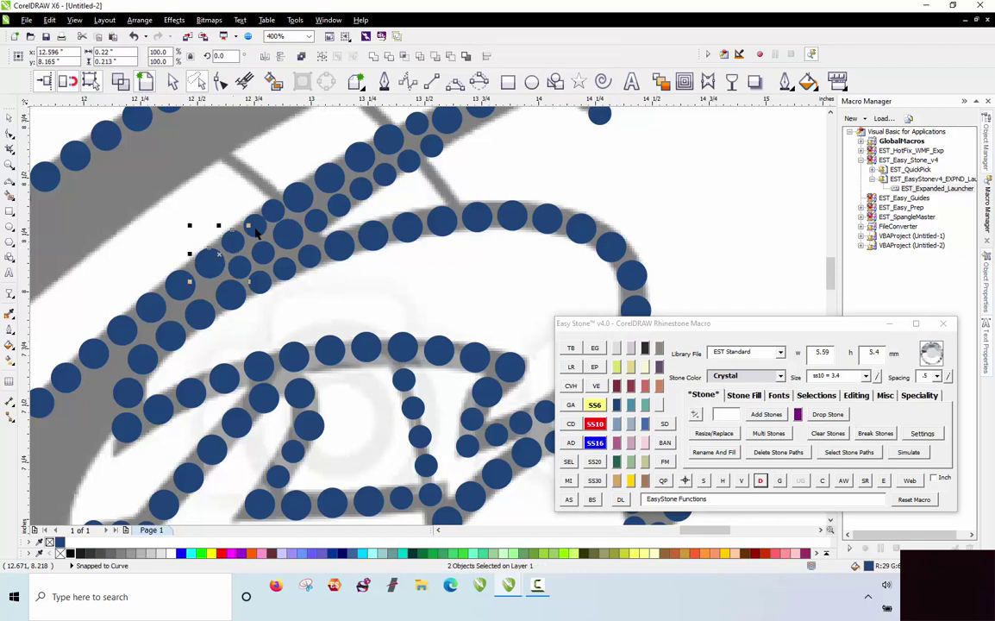
{"action": "left_click", "coordinate": [257, 229], "text": "shift"}
{"action": "left_click", "coordinate": [276, 213], "text": "shift"}
{"action": "left_click", "coordinate": [297, 197], "text": "shift"}
{"action": "left_click", "coordinate": [329, 178], "text": "shift"}
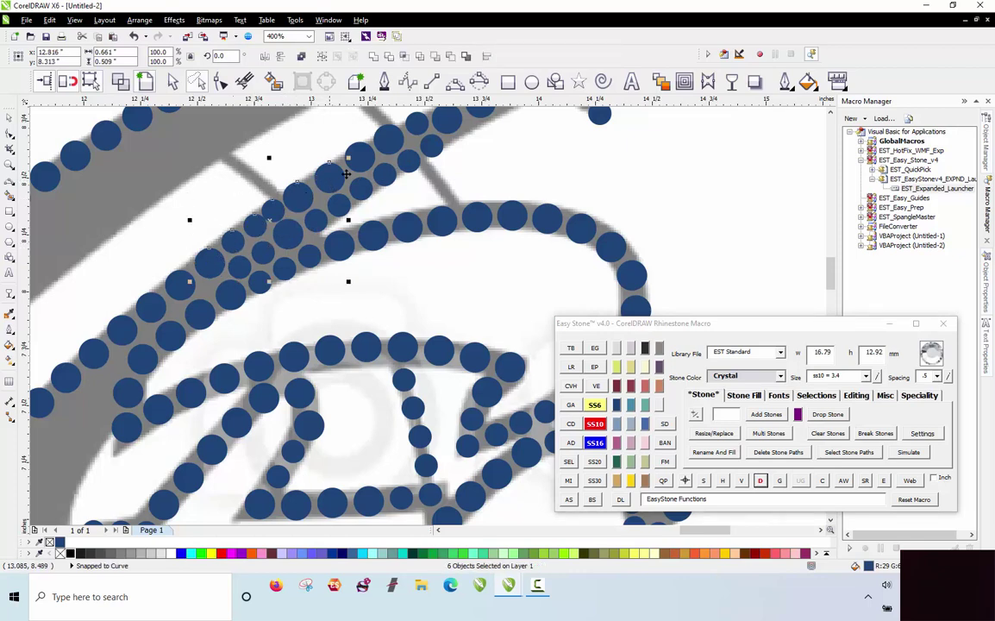
{"action": "left_click", "coordinate": [360, 158], "text": "shift"}
{"action": "left_click", "coordinate": [390, 142], "text": "shift"}
{"action": "left_click", "coordinate": [418, 124], "text": "shift"}
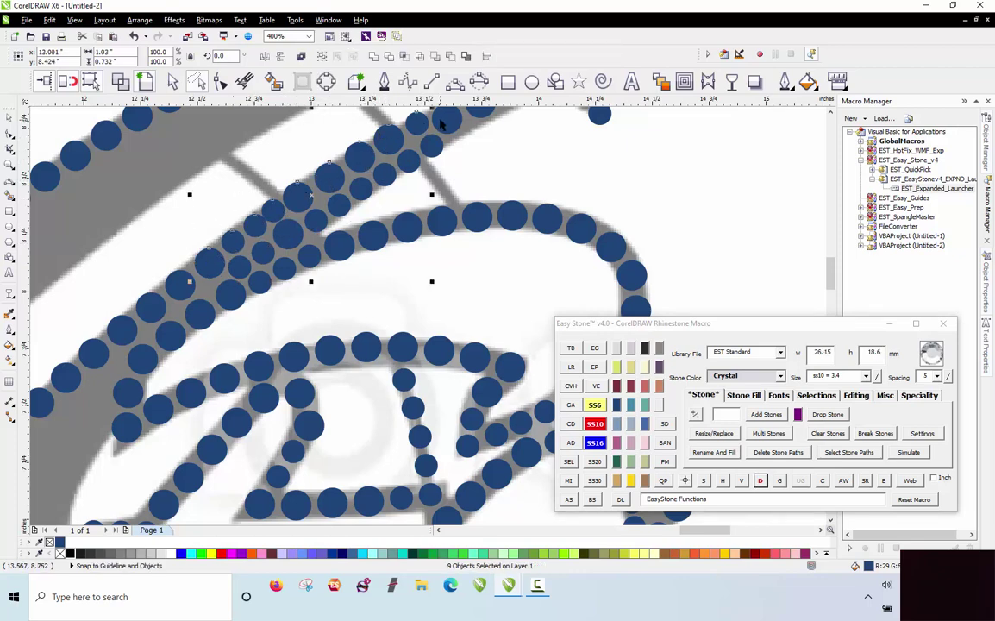
{"action": "left_click", "coordinate": [445, 119], "text": "shift"}
{"action": "left_click", "coordinate": [760, 482]}
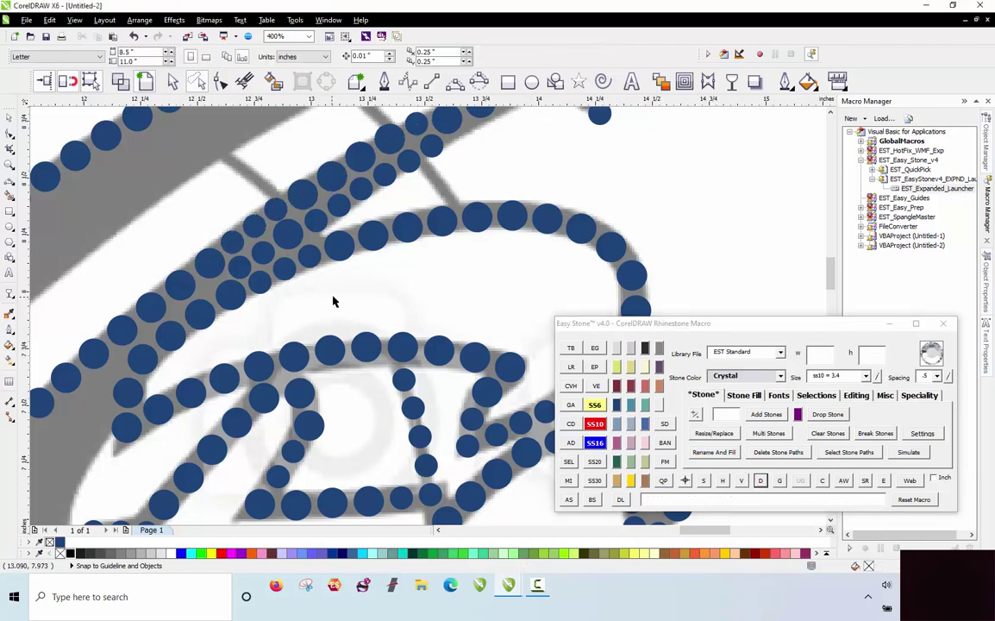
Nudge the middle row's SS10 stone to even out the gaps around it.
{"action": "scroll", "coordinate": [278, 229], "scroll_direction": "up", "scroll_amount": 5}
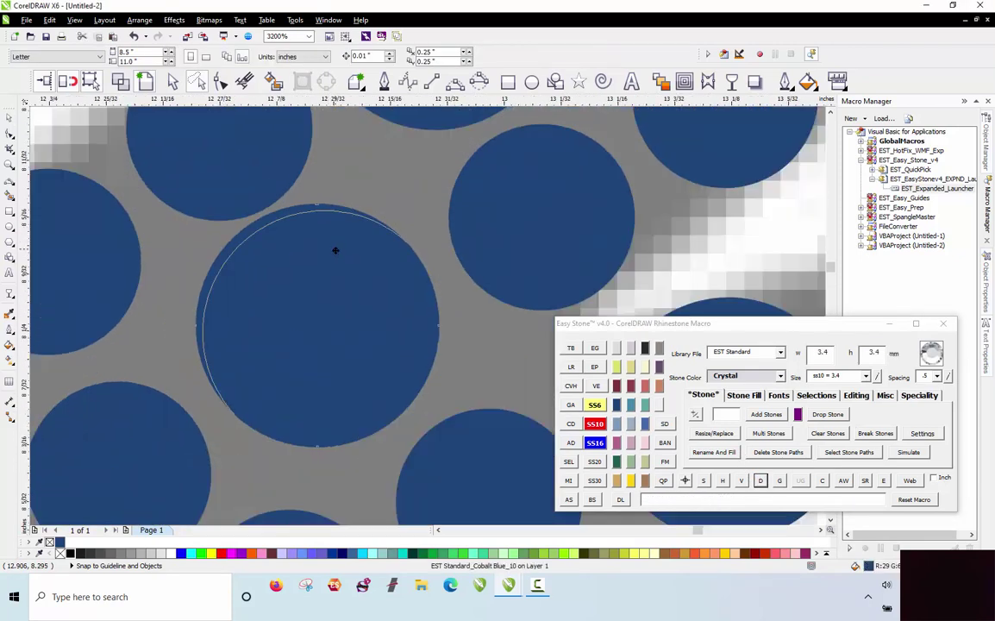
{"action": "left_click", "coordinate": [277, 237]}
{"action": "scroll", "coordinate": [277, 236], "scroll_direction": "down", "scroll_amount": 6}
{"action": "left_click", "coordinate": [261, 268]}
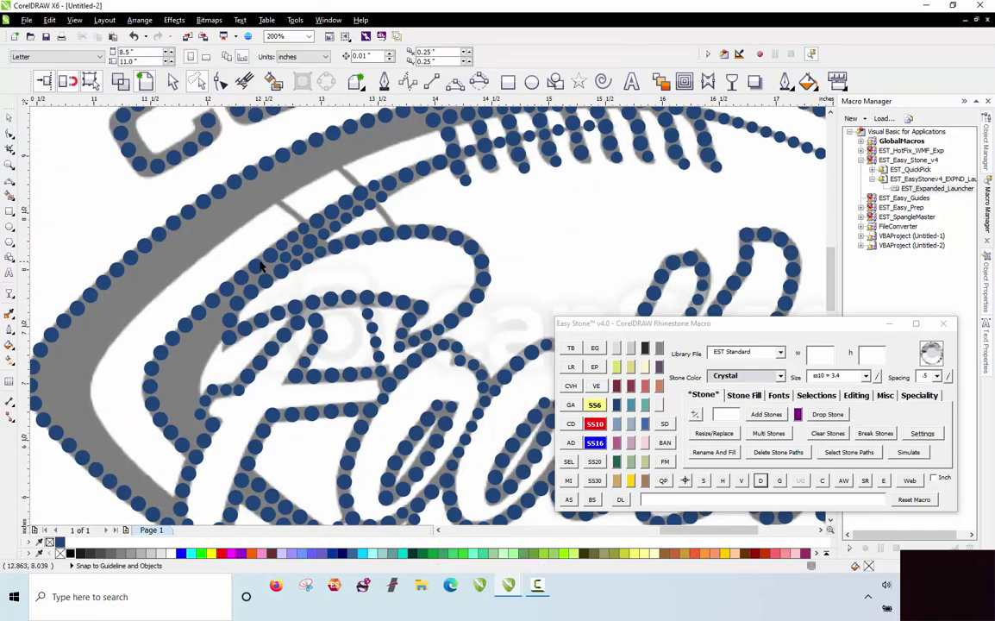
Nudge the upper-edge SS10 stone, the two SS6 stones beside it and the adjacent middle SS6 stone toward the outer edge.
{"action": "scroll", "coordinate": [250, 233], "scroll_direction": "up", "scroll_amount": 1}
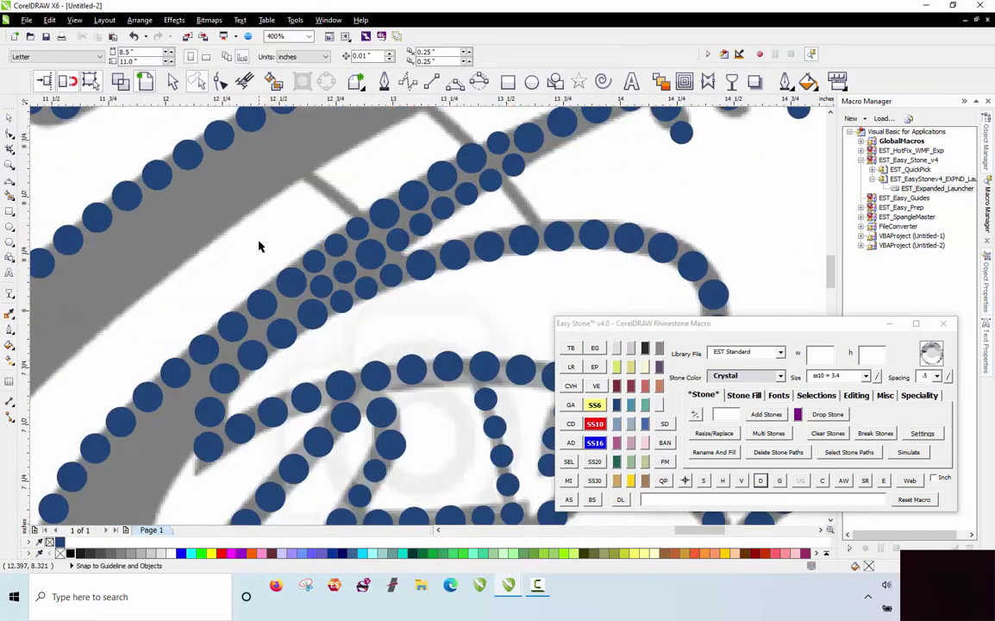
{"action": "scroll", "coordinate": [300, 273], "scroll_direction": "up", "scroll_amount": 2}
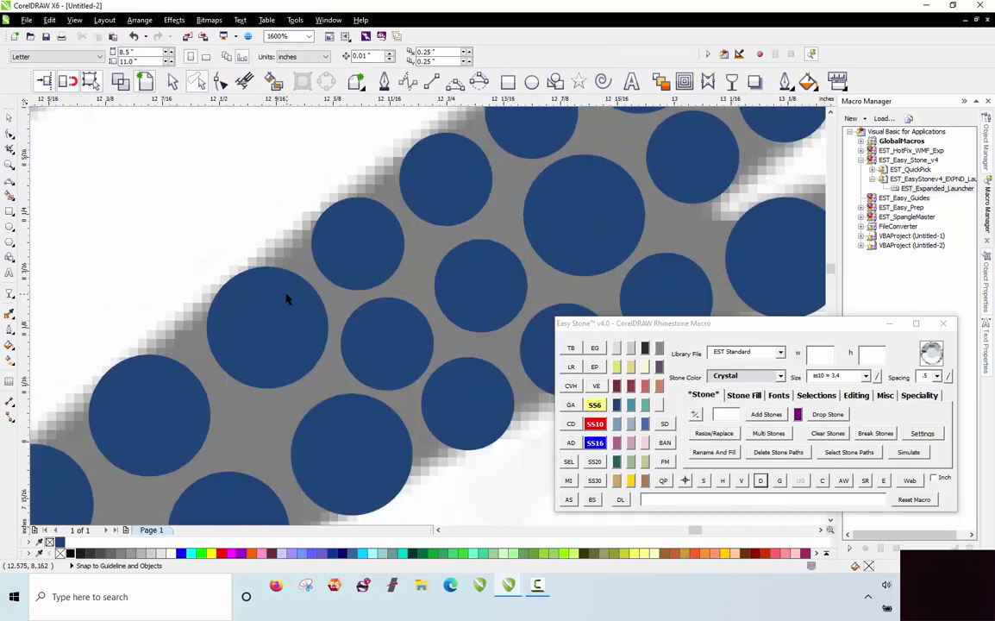
{"action": "left_click", "coordinate": [278, 289]}
{"action": "left_click_drag", "start_coordinate": [366, 257], "coordinate": [362, 251]}
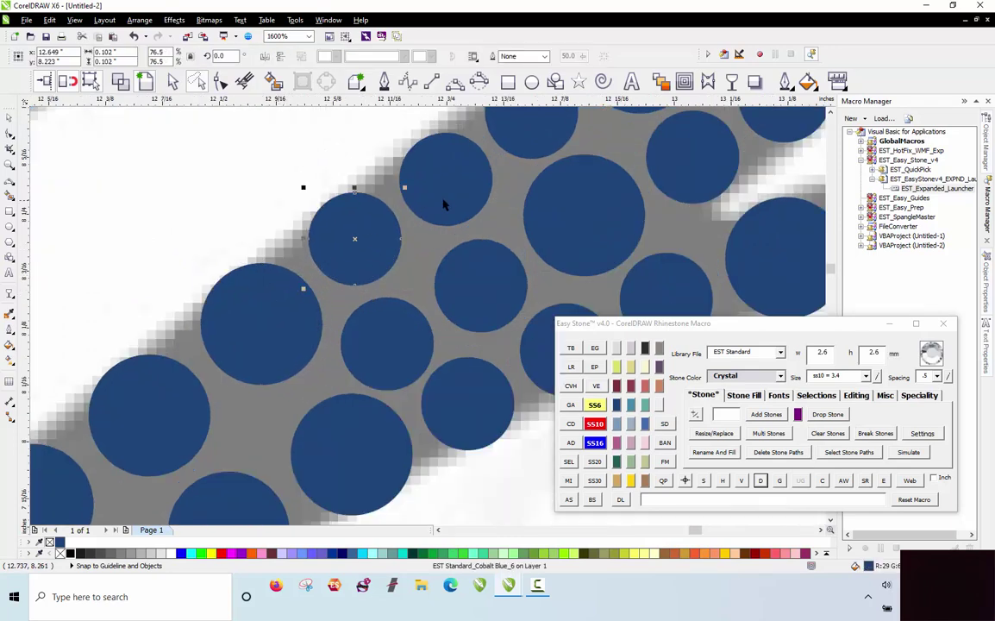
{"action": "left_click_drag", "start_coordinate": [443, 200], "coordinate": [438, 195]}
{"action": "left_click_drag", "start_coordinate": [484, 268], "coordinate": [479, 268]}
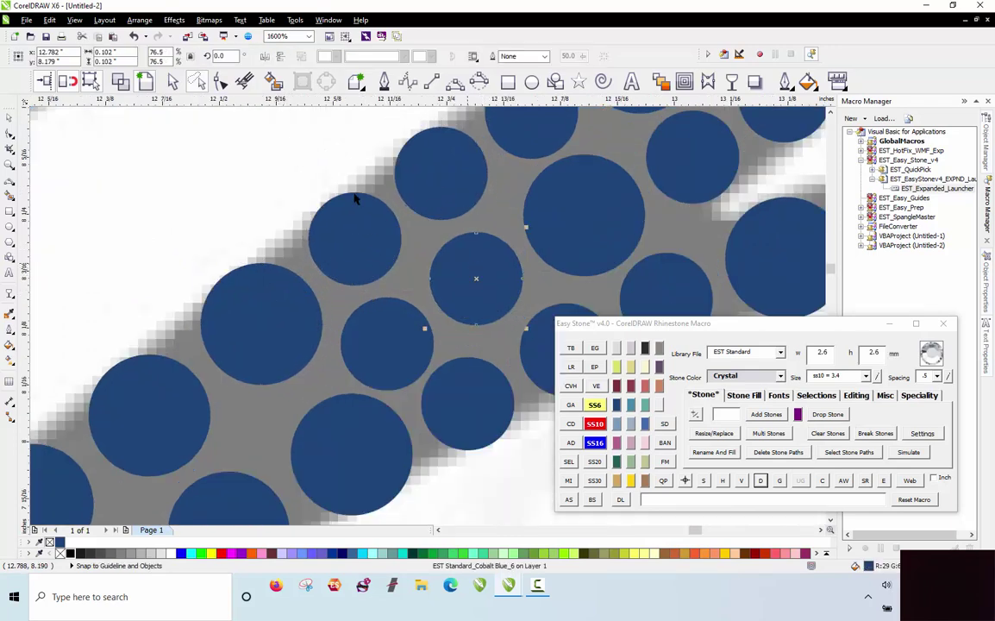
{"action": "scroll", "coordinate": [326, 170], "scroll_direction": "down", "scroll_amount": 1}
{"action": "left_click", "coordinate": [286, 163]}
{"action": "scroll", "coordinate": [290, 205], "scroll_direction": "down", "scroll_amount": 1}
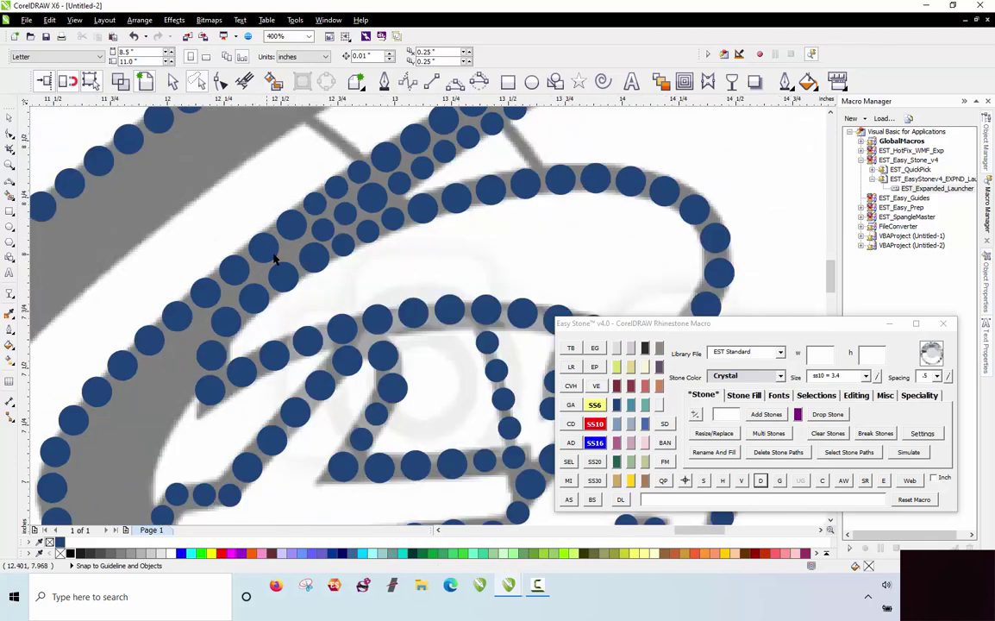
Copy an SS6 stone from the band's middle row into the gap above the letter F's pointed tip.
{"action": "scroll", "coordinate": [285, 272], "scroll_direction": "down", "scroll_amount": 1}
{"action": "scroll", "coordinate": [271, 295], "scroll_direction": "up", "scroll_amount": 2}
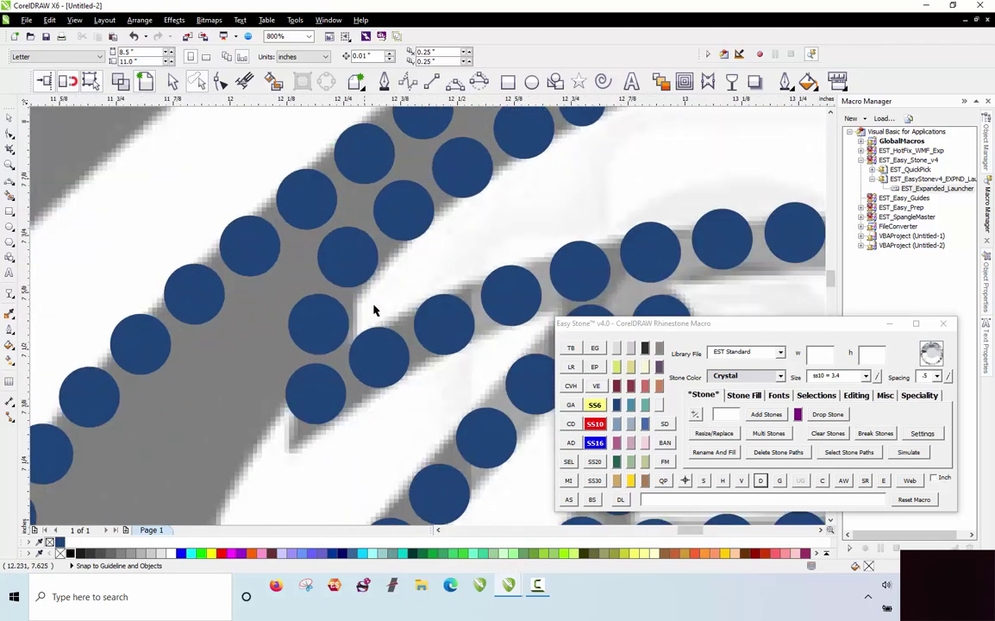
{"action": "scroll", "coordinate": [412, 201], "scroll_direction": "down", "scroll_amount": 1}
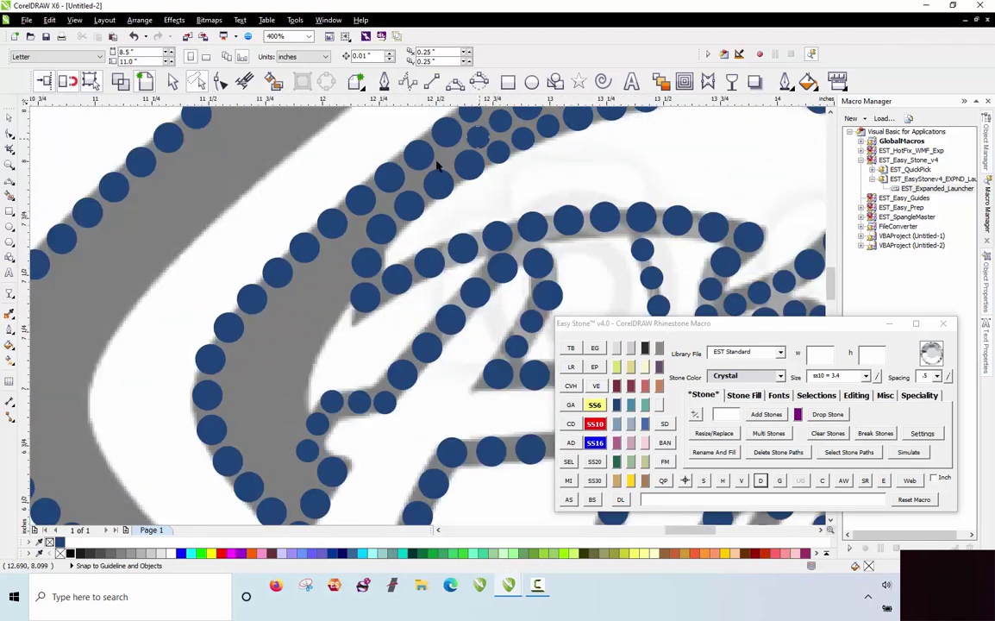
{"action": "left_click", "coordinate": [345, 235]}
{"action": "scroll", "coordinate": [349, 238], "scroll_direction": "up", "scroll_amount": 1}
{"action": "scroll", "coordinate": [302, 236], "scroll_direction": "up", "scroll_amount": 1}
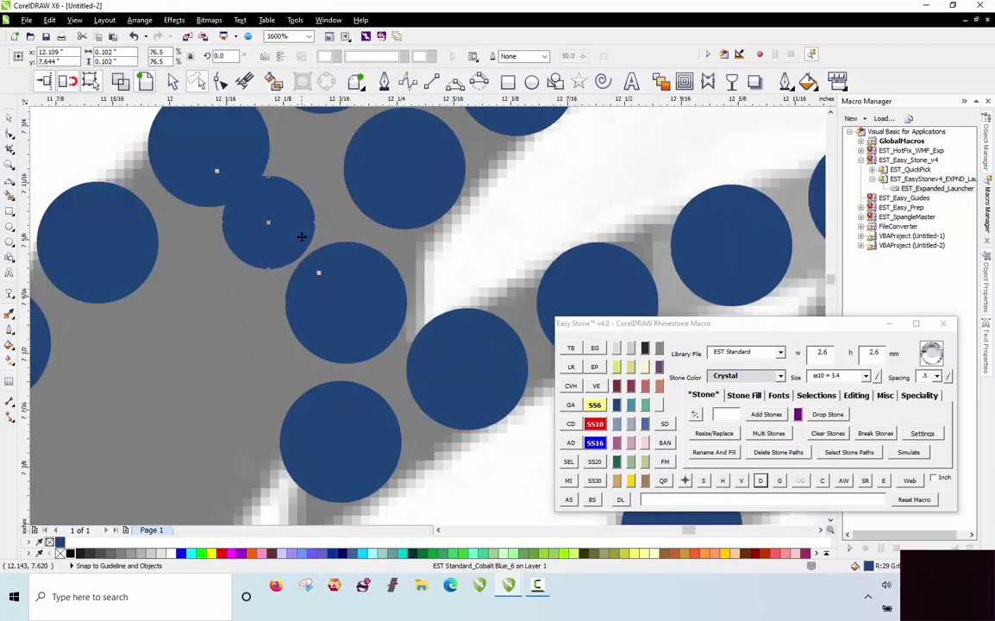
Resize the inner-edge SS10 stone above the pointed tip to SS6 and shift it and the copied stone toward the inner edge.
{"action": "left_click", "coordinate": [346, 272]}
{"action": "left_click", "coordinate": [595, 405]}
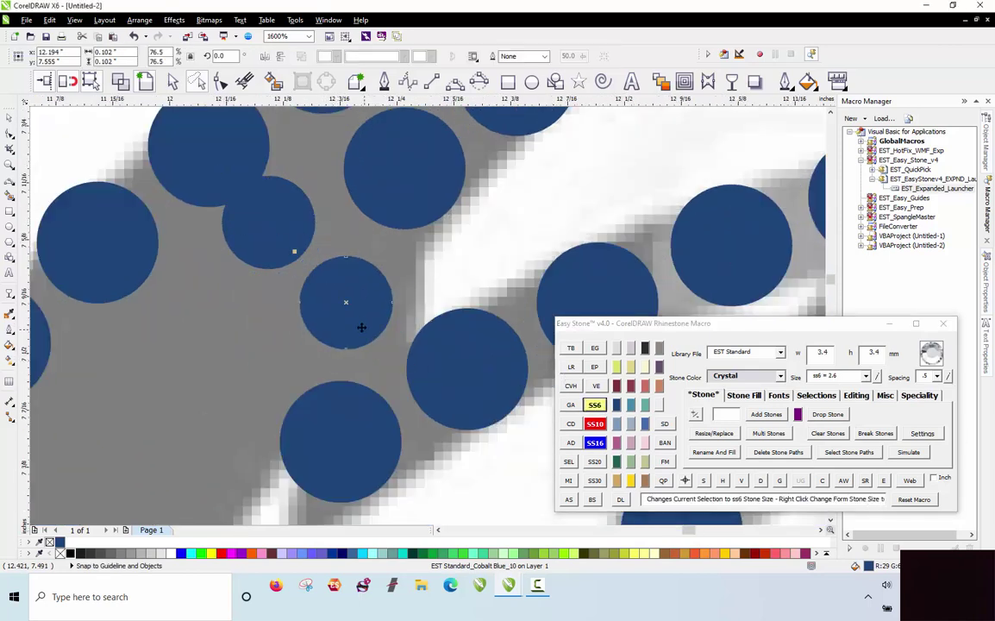
{"action": "left_click_drag", "start_coordinate": [361, 327], "coordinate": [390, 316]}
{"action": "left_click_drag", "start_coordinate": [298, 229], "coordinate": [322, 235]}
Copy the SS6 stone twice to form a second diagonal row across the band above the pointed tip.
{"action": "left_click_drag", "start_coordinate": [364, 300], "coordinate": [362, 334]}
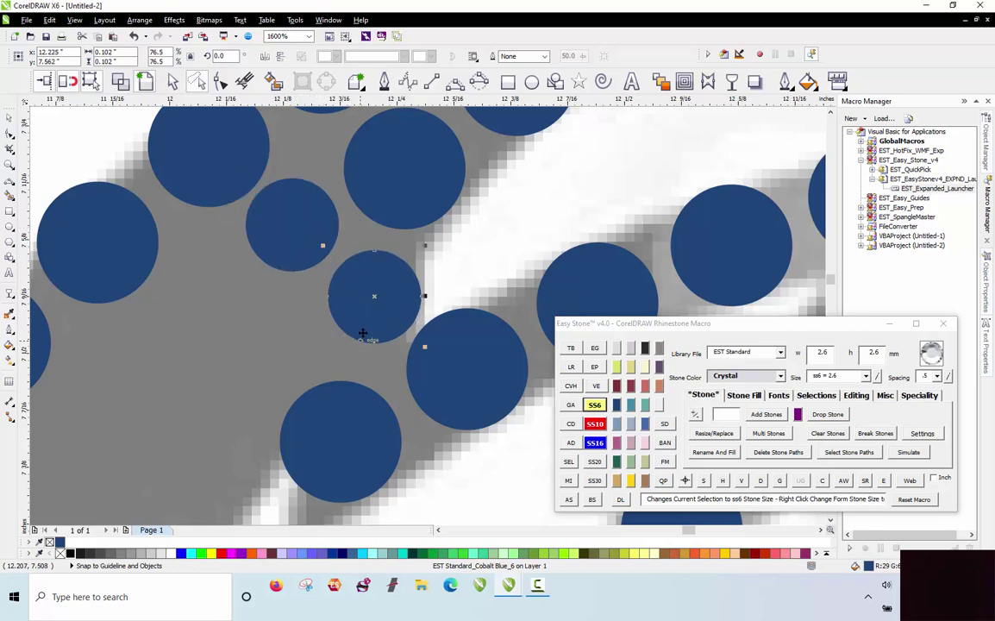
{"action": "left_click", "coordinate": [265, 376]}
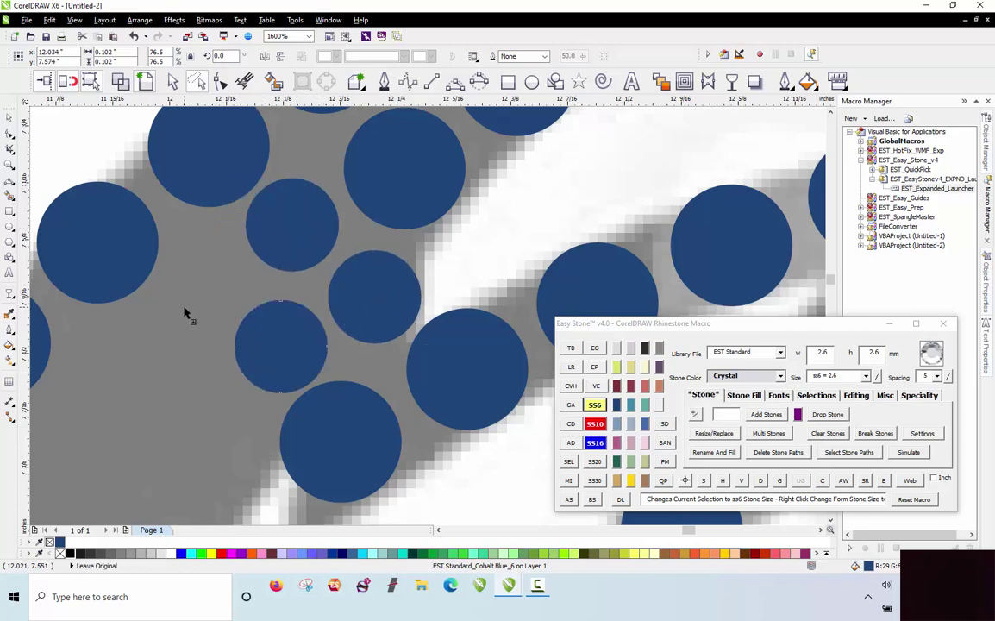
{"action": "left_click", "coordinate": [187, 314]}
Resize the pointed tip's SS10 stone to SS6, shift it into the letter's stroke, and nudge the two neighbouring SS6 copies to match.
{"action": "left_click", "coordinate": [365, 471]}
{"action": "left_click", "coordinate": [595, 406]}
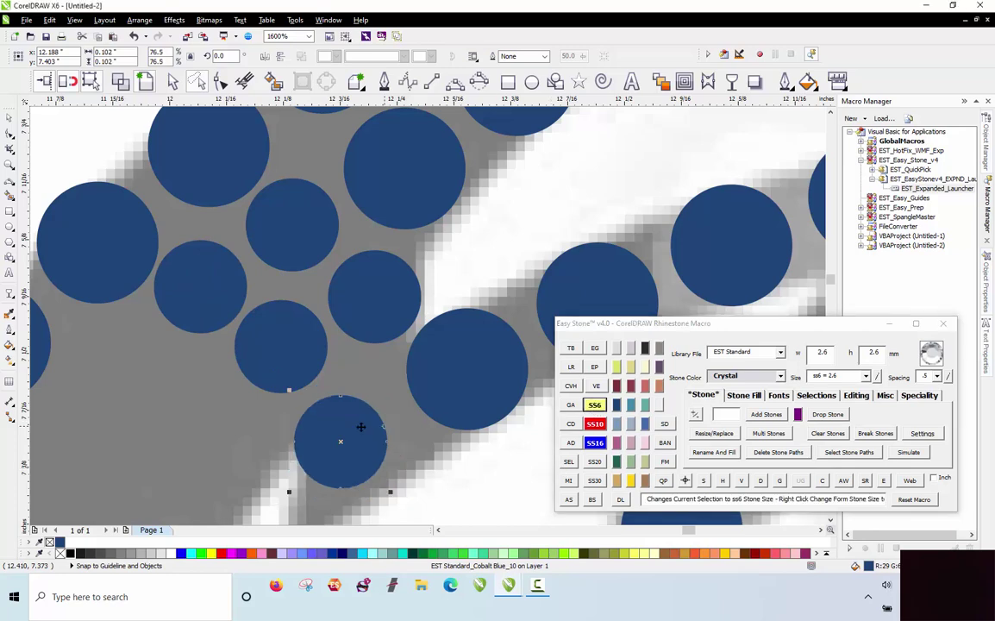
{"action": "left_click_drag", "start_coordinate": [355, 430], "coordinate": [387, 431]}
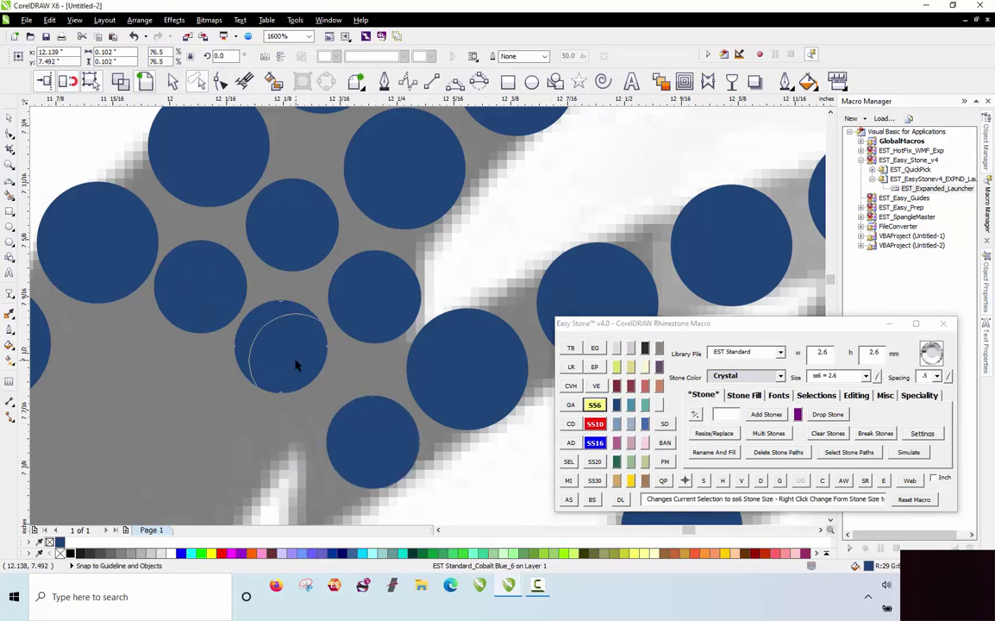
{"action": "left_click_drag", "start_coordinate": [295, 361], "coordinate": [296, 362]}
{"action": "left_click_drag", "start_coordinate": [222, 305], "coordinate": [230, 310]}
{"action": "scroll", "coordinate": [316, 262], "scroll_direction": "down", "scroll_amount": 2}
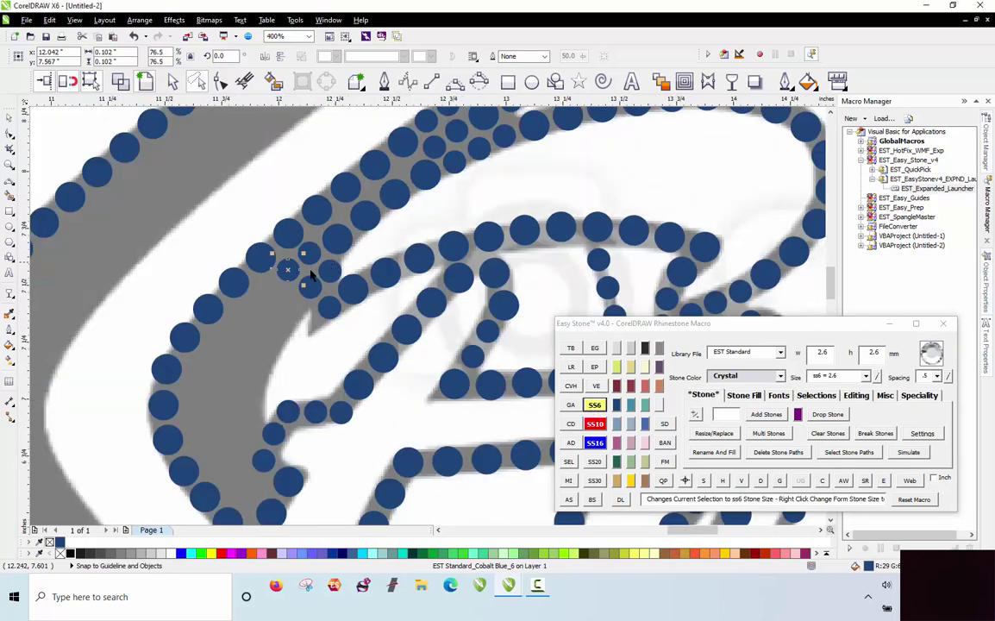
Copy the inner-edge SS10 stone near the band's lower end into the open space between the two edge rows.
{"action": "left_click", "coordinate": [275, 329]}
{"action": "scroll", "coordinate": [263, 321], "scroll_direction": "up", "scroll_amount": 1}
{"action": "scroll", "coordinate": [319, 243], "scroll_direction": "down", "scroll_amount": 1}
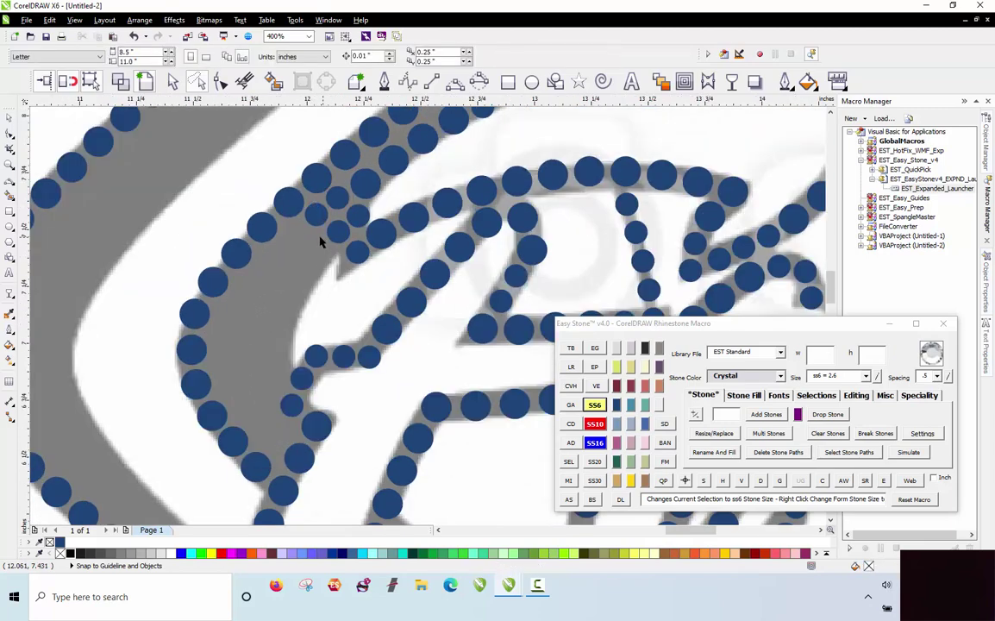
{"action": "scroll", "coordinate": [276, 457], "scroll_direction": "up", "scroll_amount": 2}
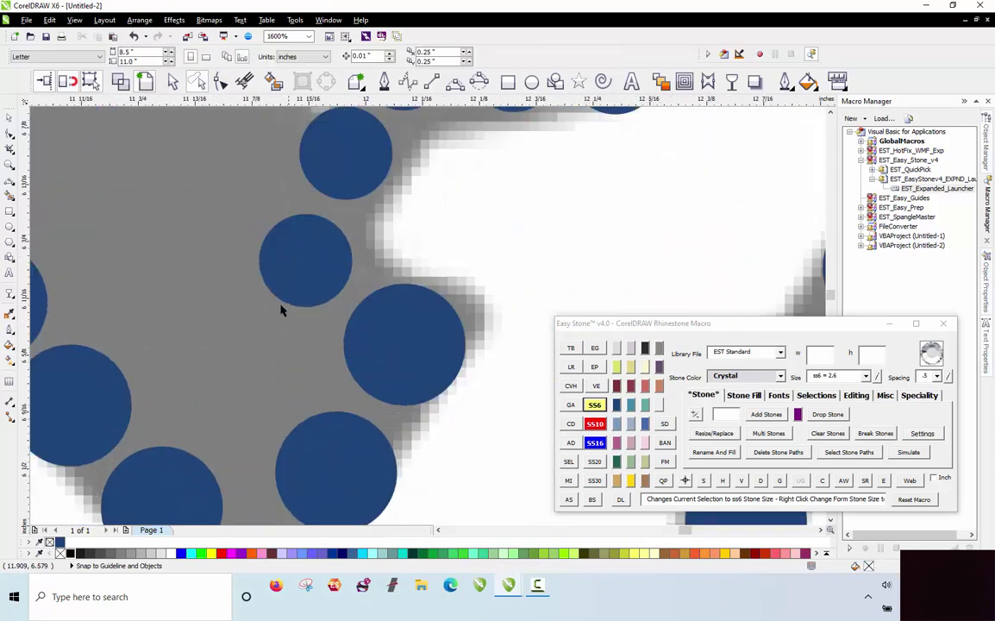
{"action": "left_click_drag", "start_coordinate": [346, 463], "coordinate": [267, 371]}
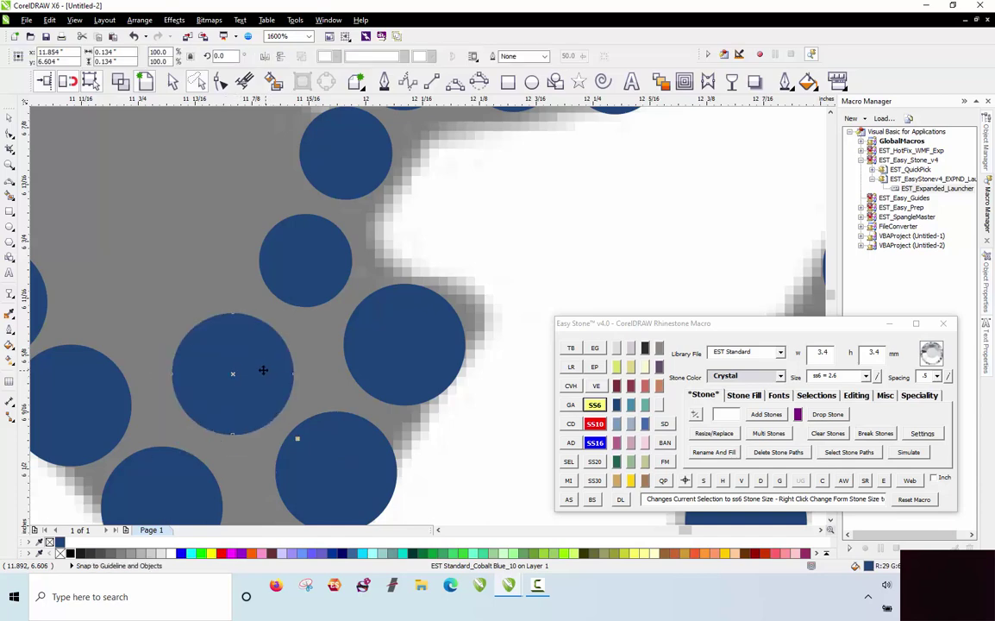
Nudge the copied SS10 stone near the band's lower end into the open space beside the outer row.
{"action": "scroll", "coordinate": [263, 370], "scroll_direction": "down", "scroll_amount": 2}
{"action": "scroll", "coordinate": [316, 376], "scroll_direction": "up", "scroll_amount": 1}
{"action": "mouse_move", "coordinate": [232, 321]}
{"action": "left_mouse_down"}
{"action": "mouse_move", "coordinate": [223, 312]}
{"action": "mouse_move", "coordinate": [216, 322]}
{"action": "left_mouse_up"}
{"action": "scroll", "coordinate": [289, 377], "scroll_direction": "down", "scroll_amount": 2}
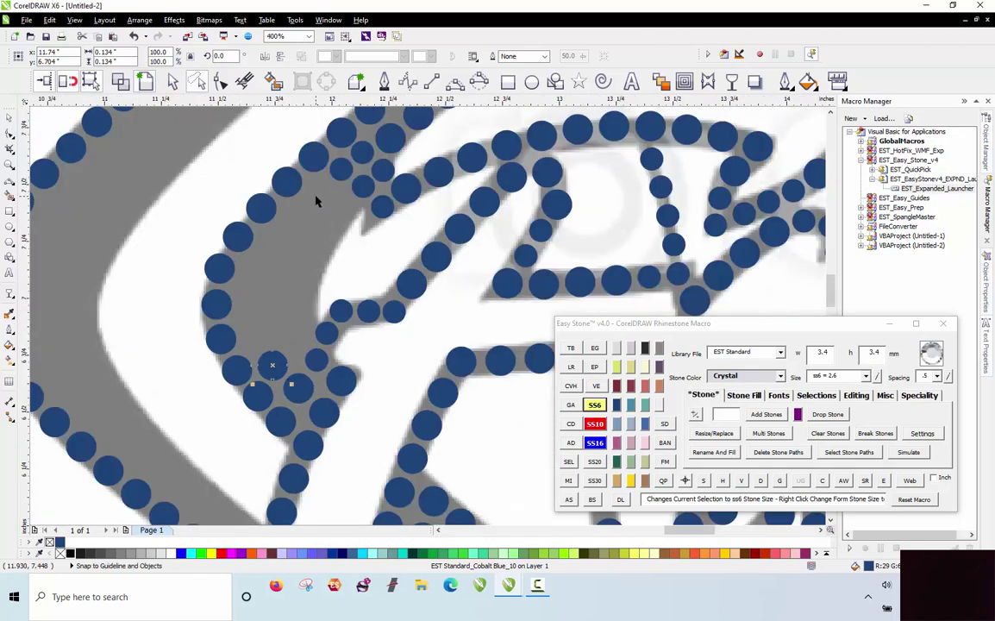
Copy SS10 stones down from the upper band to continue the second row alongside the outer-edge stones.
{"action": "scroll", "coordinate": [316, 201], "scroll_direction": "up", "scroll_amount": 1}
{"action": "left_click_drag", "start_coordinate": [306, 131], "coordinate": [316, 196]}
{"action": "scroll", "coordinate": [316, 195], "scroll_direction": "up", "scroll_amount": 1}
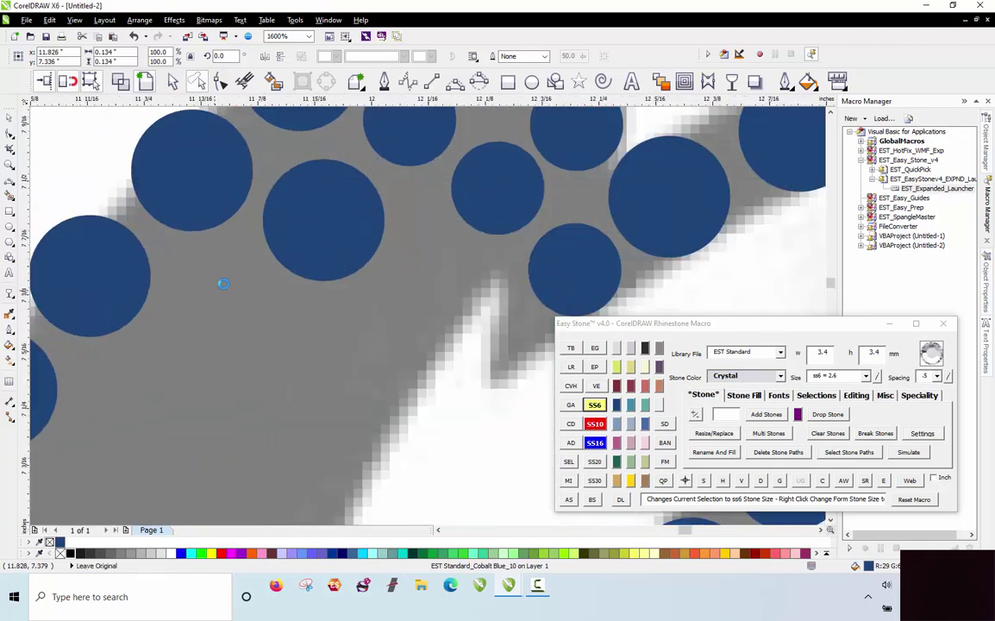
{"action": "scroll", "coordinate": [338, 217], "scroll_direction": "down", "scroll_amount": 1}
{"action": "scroll", "coordinate": [287, 261], "scroll_direction": "up", "scroll_amount": 1}
{"action": "left_click_drag", "start_coordinate": [289, 260], "coordinate": [300, 251]}
{"action": "left_click_drag", "start_coordinate": [299, 252], "coordinate": [186, 327]}
{"action": "scroll", "coordinate": [336, 245], "scroll_direction": "down", "scroll_amount": 2}
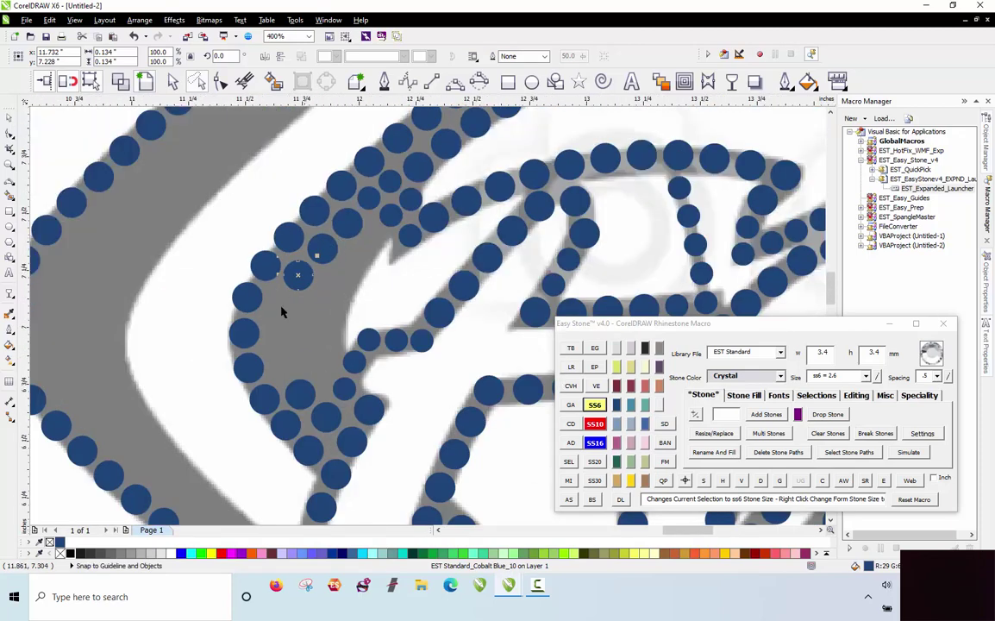
Extend the second row with two more SS10 copies around the band's outermost curve.
{"action": "scroll", "coordinate": [282, 310], "scroll_direction": "up", "scroll_amount": 2}
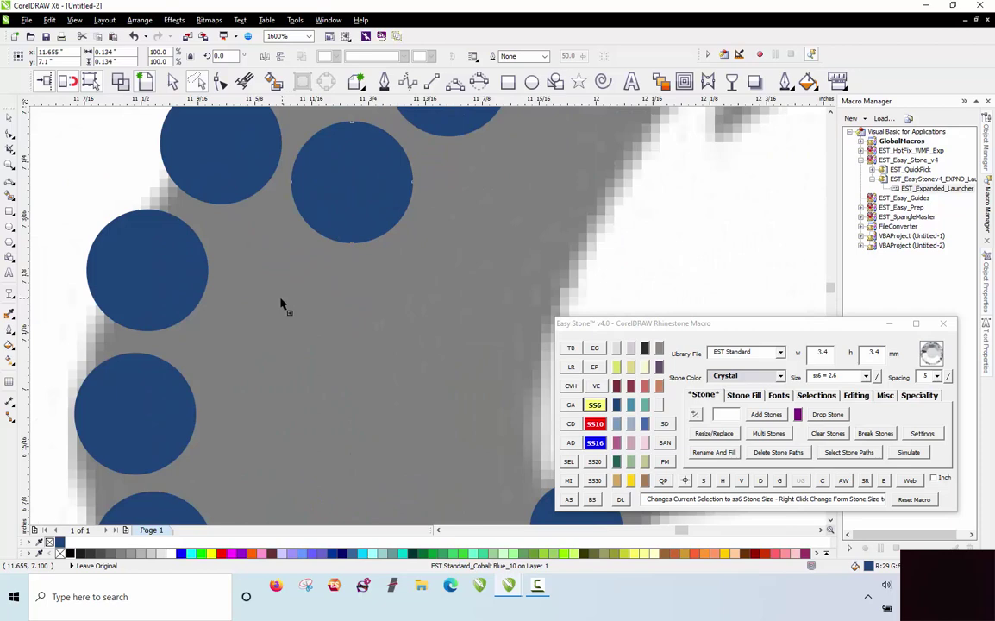
{"action": "left_click", "coordinate": [280, 304]}
{"action": "left_click", "coordinate": [247, 394]}
{"action": "scroll", "coordinate": [281, 375], "scroll_direction": "down", "scroll_amount": 2}
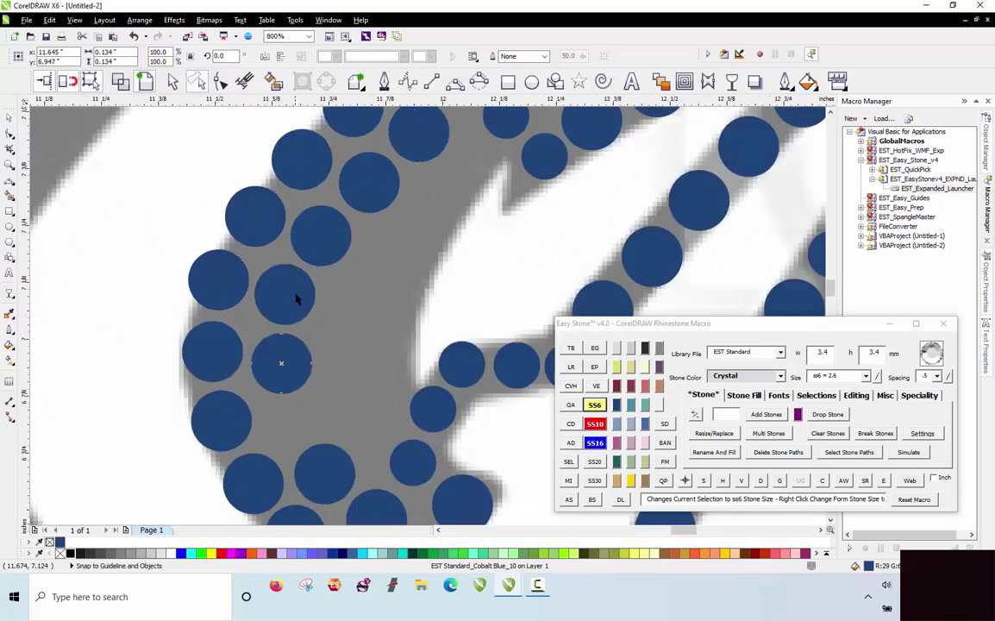
Copy an SS6 stone into the small gap between the second row and the SS10 stones near the band's lower end.
{"action": "left_click", "coordinate": [347, 453]}
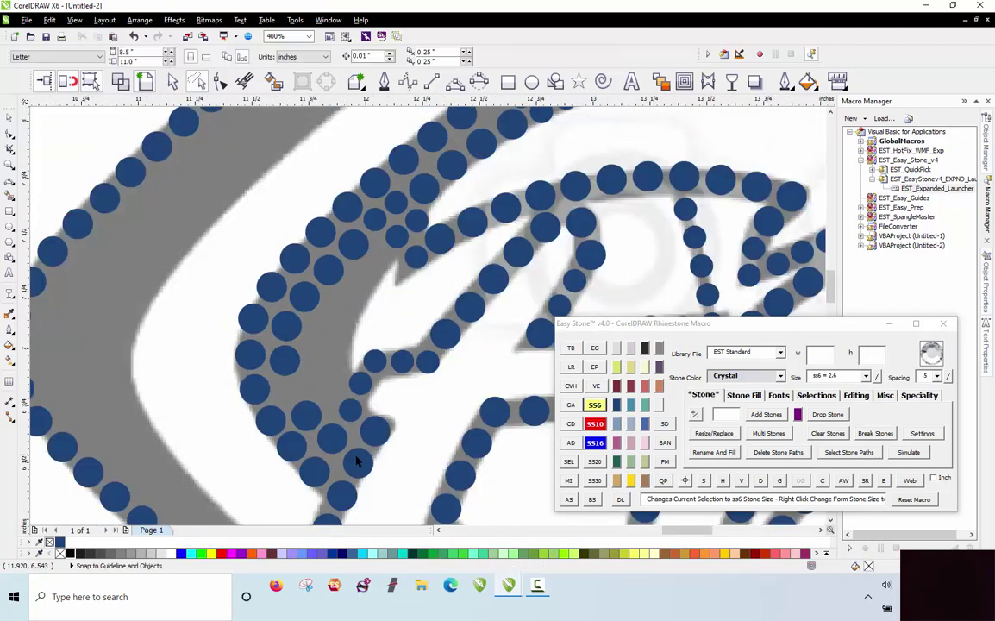
{"action": "left_click", "coordinate": [358, 461]}
{"action": "left_click", "coordinate": [333, 439], "text": "shift"}
{"action": "left_click", "coordinate": [329, 394]}
{"action": "scroll", "coordinate": [355, 422], "scroll_direction": "up", "scroll_amount": 2}
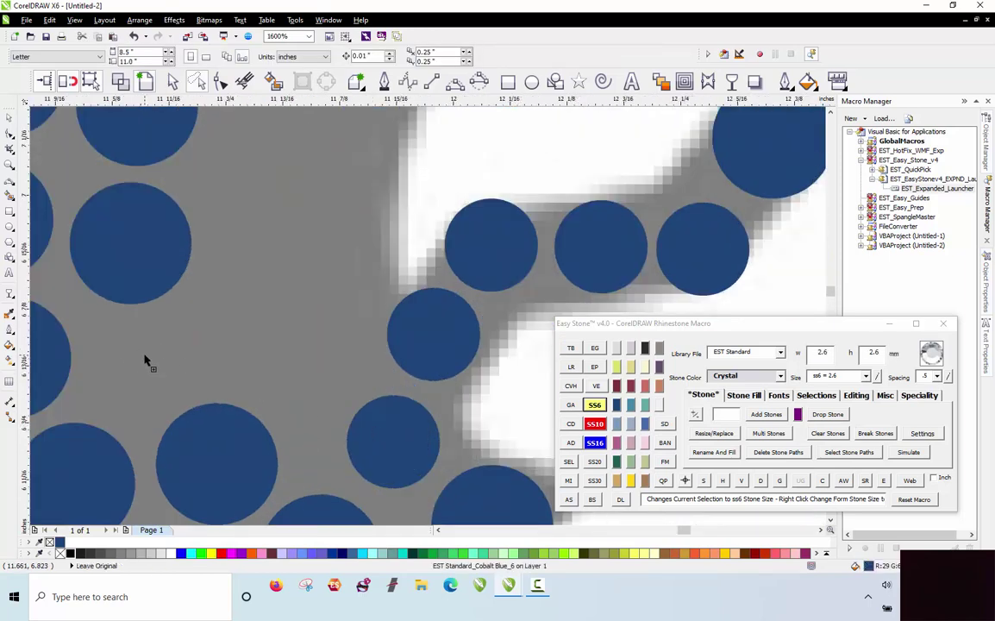
{"action": "left_click", "coordinate": [145, 361]}
{"action": "left_click_drag", "start_coordinate": [150, 358], "coordinate": [150, 356]}
{"action": "scroll", "coordinate": [207, 314], "scroll_direction": "down", "scroll_amount": 2}
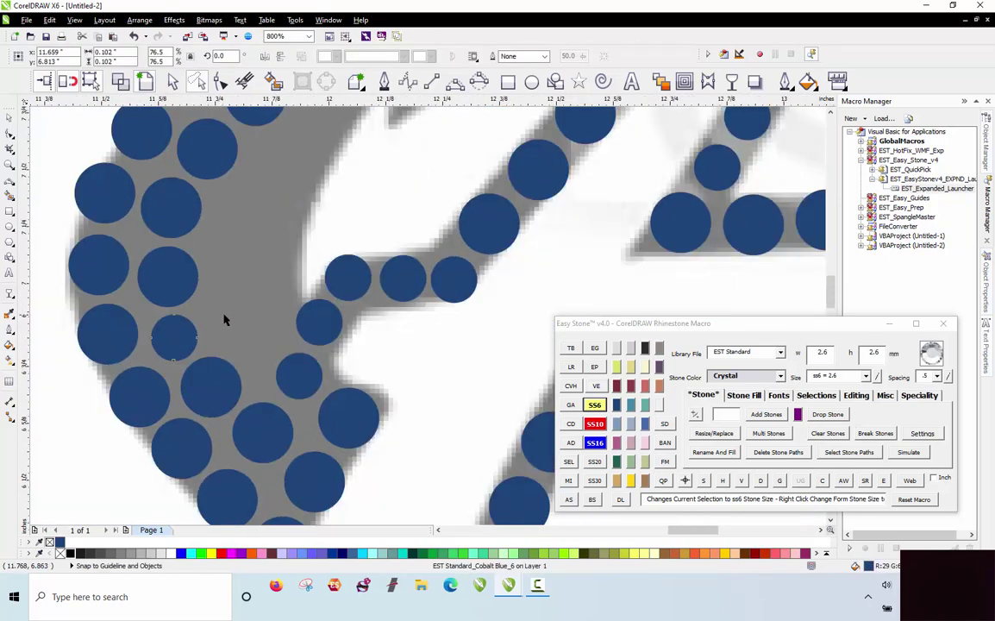
Copy an SS10 stone into the space beside the lower SS6 stone, place an SS6 copy above it, and adjust the SS10 stone's spacing.
{"action": "scroll", "coordinate": [224, 322], "scroll_direction": "up", "scroll_amount": 2}
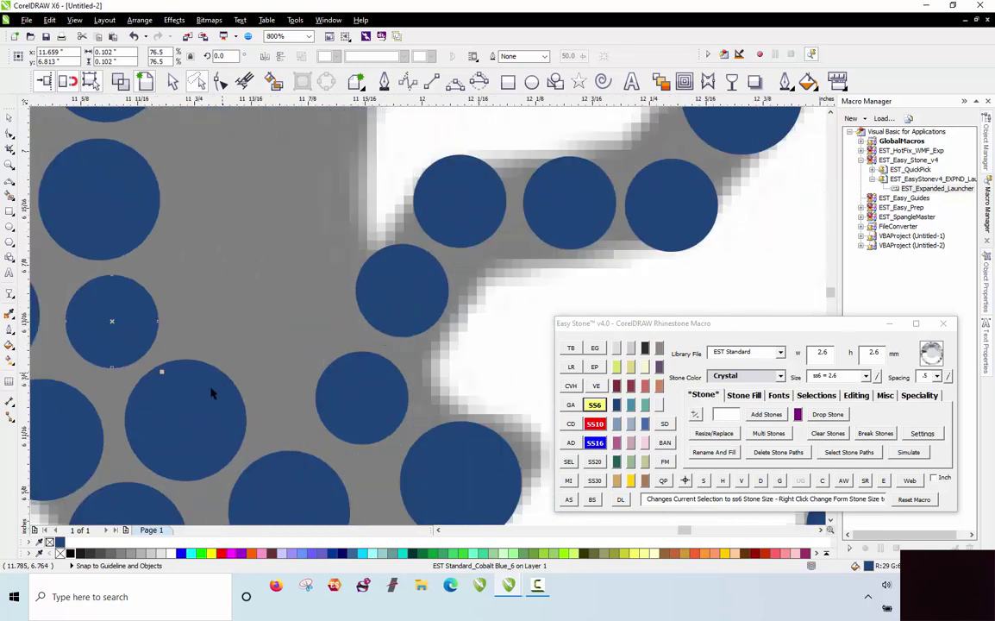
{"action": "left_click", "coordinate": [294, 316]}
{"action": "left_click", "coordinate": [347, 368]}
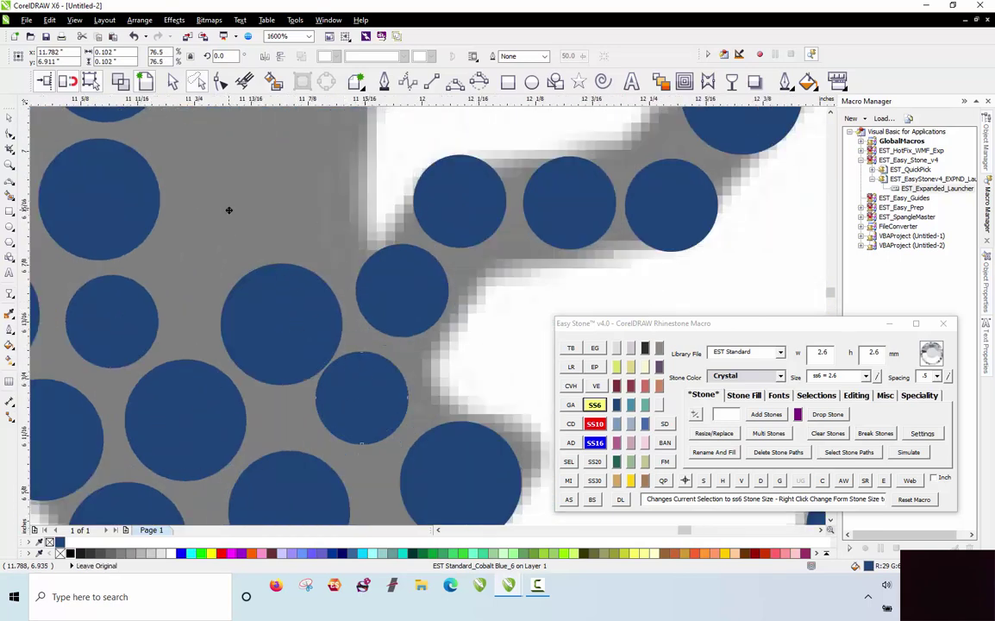
{"action": "left_click_drag", "start_coordinate": [219, 197], "coordinate": [220, 198]}
{"action": "scroll", "coordinate": [245, 270], "scroll_direction": "up", "scroll_amount": 1}
{"action": "left_click_drag", "start_coordinate": [305, 314], "coordinate": [269, 322]}
{"action": "scroll", "coordinate": [268, 322], "scroll_direction": "down", "scroll_amount": 1}
Copy the SS6 stone across to the inner edge to form a pair, and nudge the neighbouring SS6 stones to even the gaps.
{"action": "left_click_drag", "start_coordinate": [231, 239], "coordinate": [347, 228]}
{"action": "right_click", "coordinate": [346, 227]}
{"action": "scroll", "coordinate": [272, 323], "scroll_direction": "down", "scroll_amount": 1}
{"action": "scroll", "coordinate": [259, 287], "scroll_direction": "up", "scroll_amount": 1}
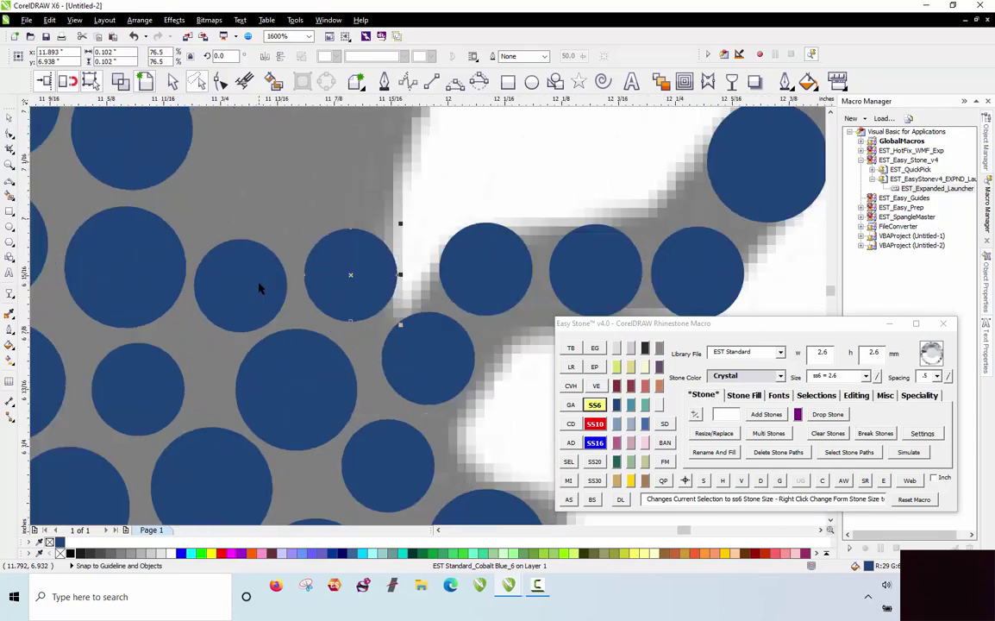
{"action": "left_click_drag", "start_coordinate": [265, 275], "coordinate": [265, 274]}
{"action": "left_click_drag", "start_coordinate": [172, 357], "coordinate": [177, 353]}
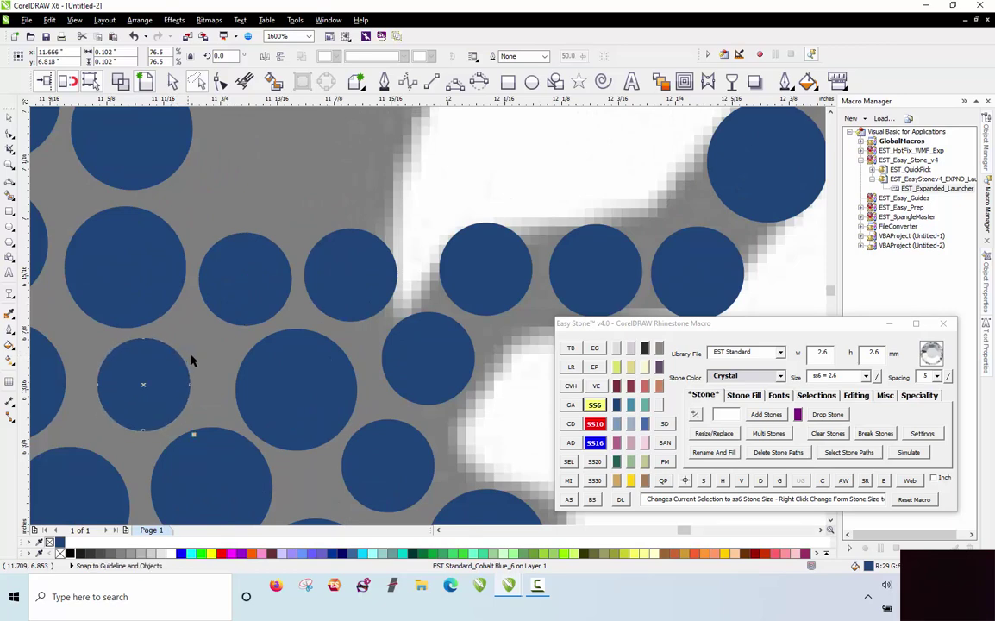
Copy SS6 stones to form a second pair across the band directly above the first pair.
{"action": "scroll", "coordinate": [197, 357], "scroll_direction": "down", "scroll_amount": 1}
{"action": "scroll", "coordinate": [223, 285], "scroll_direction": "up", "scroll_amount": 1}
{"action": "left_click_drag", "start_coordinate": [229, 393], "coordinate": [228, 293]}
{"action": "left_click_drag", "start_coordinate": [227, 294], "coordinate": [343, 300]}
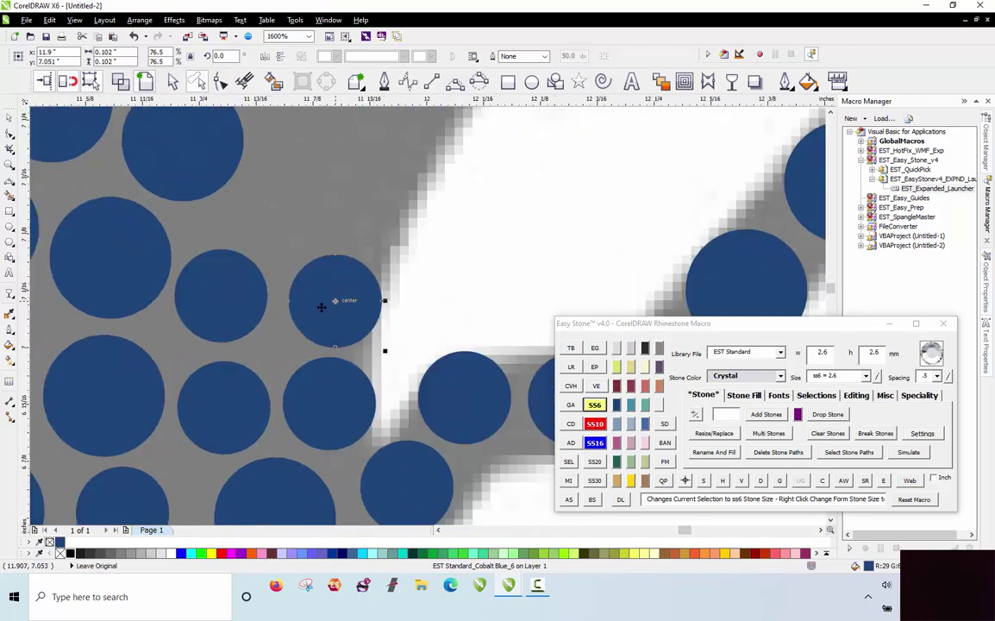
{"action": "scroll", "coordinate": [273, 324], "scroll_direction": "down", "scroll_amount": 1}
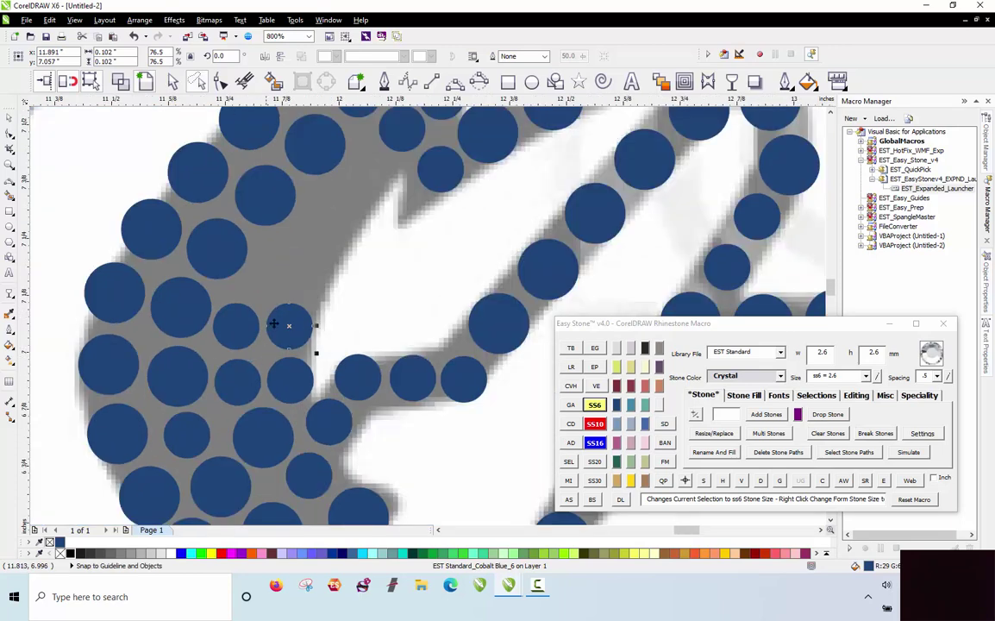
Copy second-row SS10 stones to the inner edge, one beside the white notch and one below it.
{"action": "scroll", "coordinate": [407, 140], "scroll_direction": "up", "scroll_amount": 1}
{"action": "left_click_drag", "start_coordinate": [250, 169], "coordinate": [354, 238]}
{"action": "left_click_drag", "start_coordinate": [289, 276], "coordinate": [217, 339]}
{"action": "scroll", "coordinate": [326, 219], "scroll_direction": "down", "scroll_amount": 1}
{"action": "scroll", "coordinate": [240, 296], "scroll_direction": "up", "scroll_amount": 2}
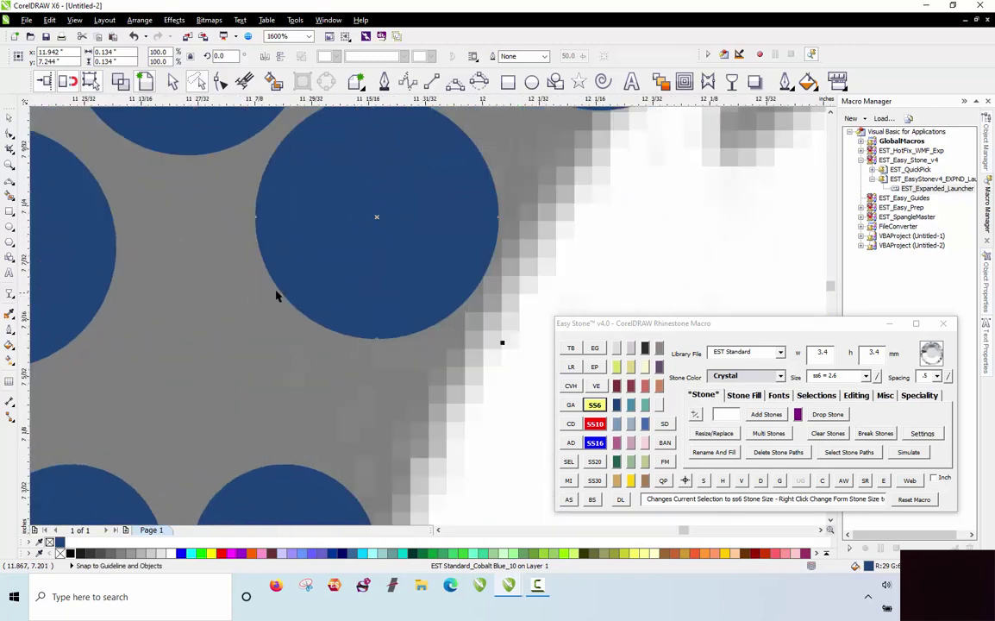
{"action": "left_click_drag", "start_coordinate": [305, 281], "coordinate": [325, 268]}
{"action": "scroll", "coordinate": [289, 232], "scroll_direction": "down", "scroll_amount": 1}
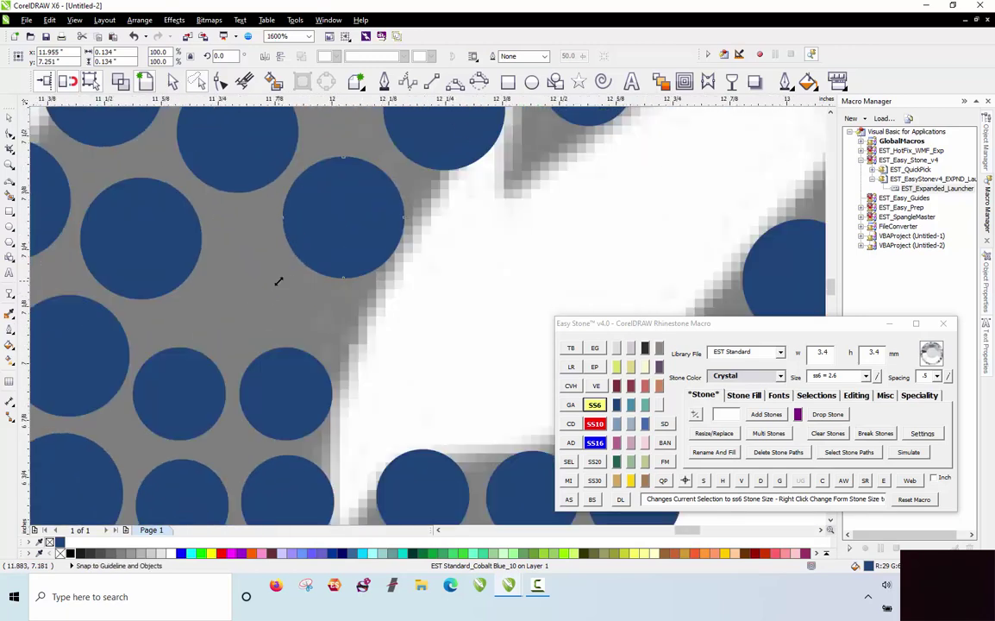
Resize the inner-edge SS10 stone below the notch to SS6, shift it upward, and nudge the neighbouring stones to even the spacing.
{"action": "scroll", "coordinate": [280, 281], "scroll_direction": "down", "scroll_amount": 1}
{"action": "key", "text": "Escape"}
{"action": "scroll", "coordinate": [229, 287], "scroll_direction": "up", "scroll_amount": 1}
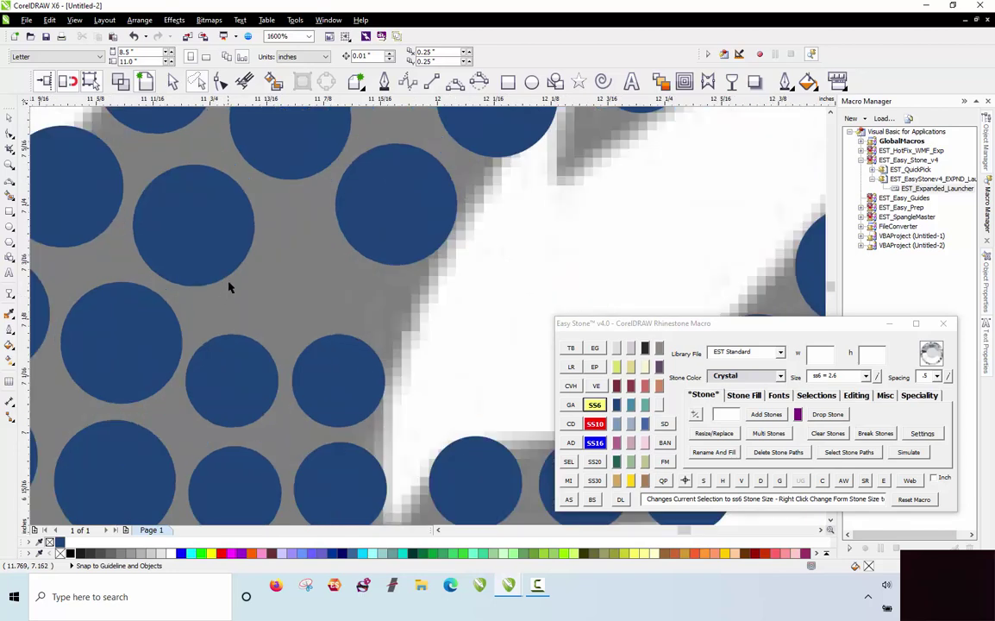
{"action": "left_click", "coordinate": [328, 365]}
{"action": "left_click", "coordinate": [404, 240]}
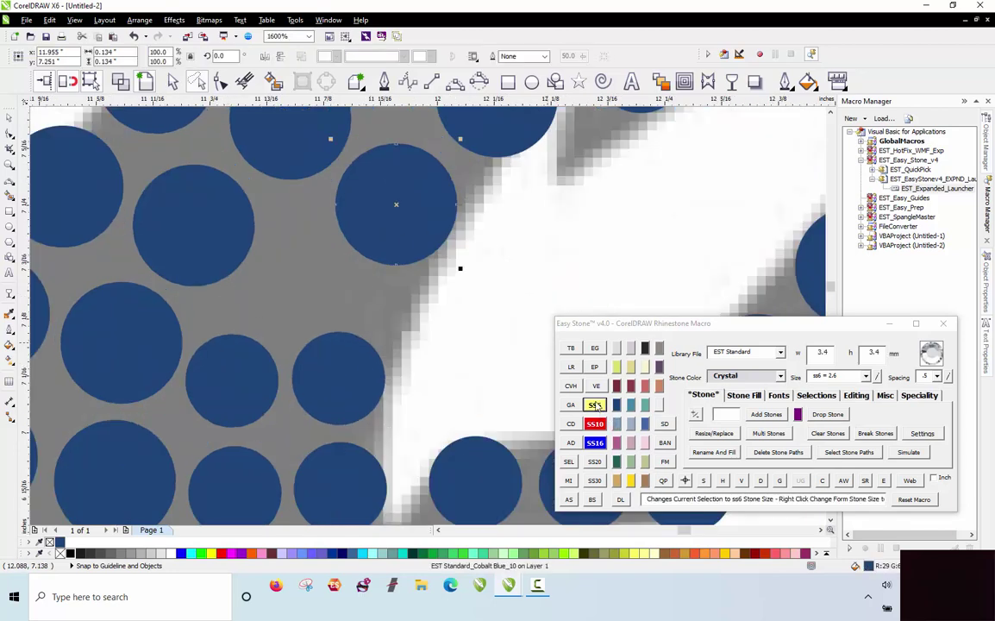
{"action": "left_click", "coordinate": [595, 406]}
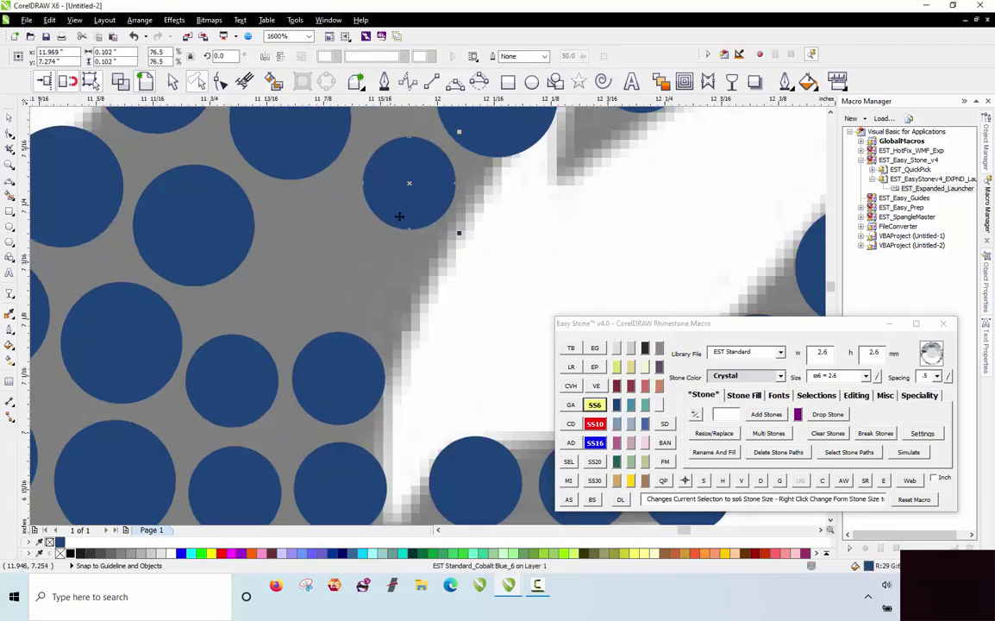
{"action": "scroll", "coordinate": [400, 216], "scroll_direction": "down", "scroll_amount": 1}
{"action": "scroll", "coordinate": [352, 188], "scroll_direction": "up", "scroll_amount": 1}
{"action": "left_click_drag", "start_coordinate": [352, 188], "coordinate": [364, 191]}
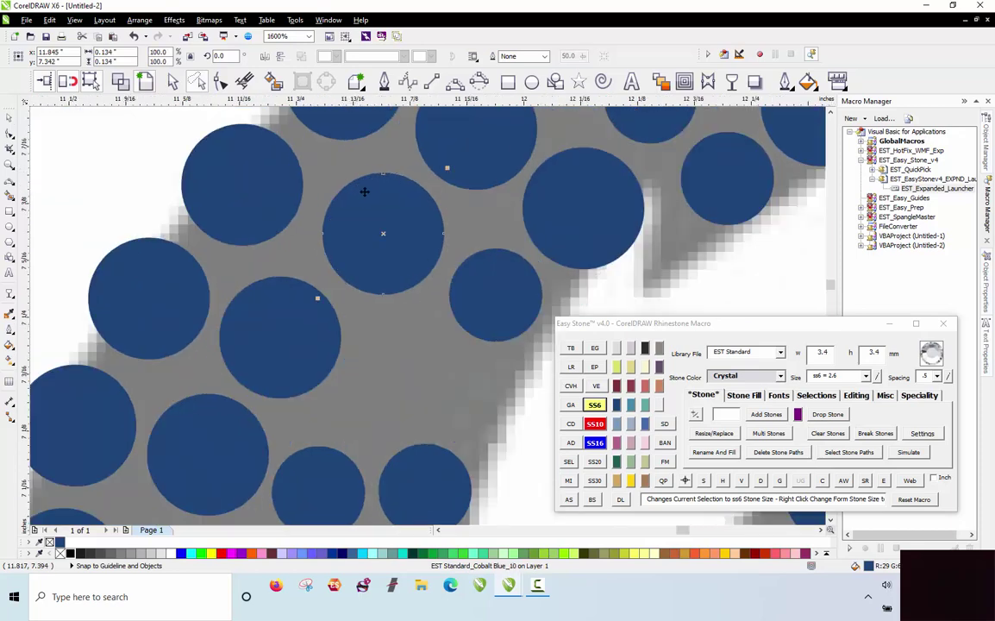
Swap the inner-edge SS6 stone with the adjacent second-row SS10 stone, and resize the moved SS6 stone to SS10.
{"action": "left_click_drag", "start_coordinate": [473, 293], "coordinate": [294, 313]}
{"action": "left_click_drag", "start_coordinate": [393, 229], "coordinate": [512, 319]}
{"action": "key", "text": "Tab"}
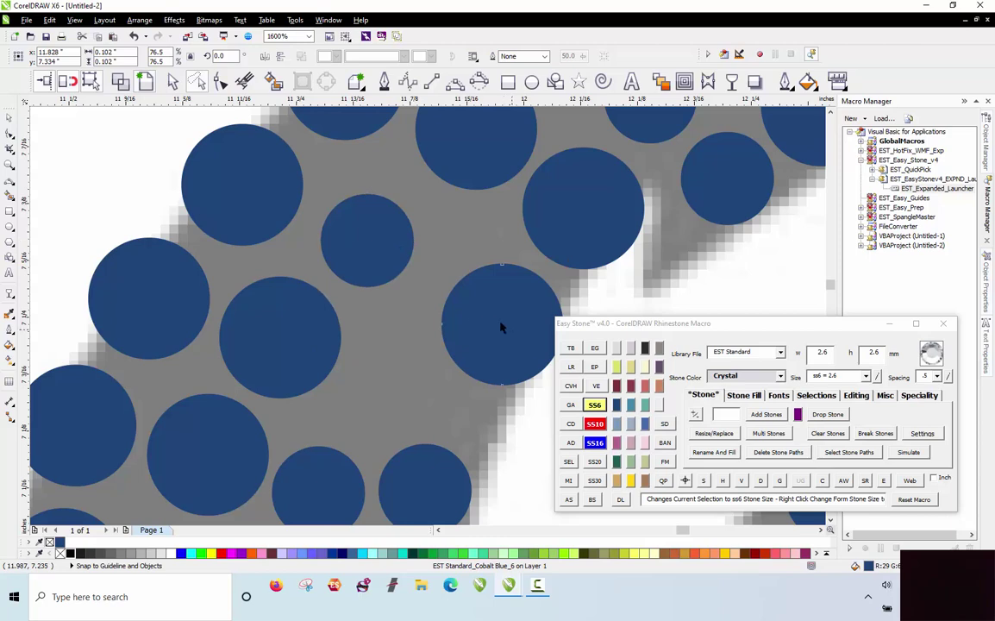
{"action": "left_click_drag", "start_coordinate": [501, 326], "coordinate": [489, 312]}
{"action": "left_click_drag", "start_coordinate": [377, 255], "coordinate": [387, 250]}
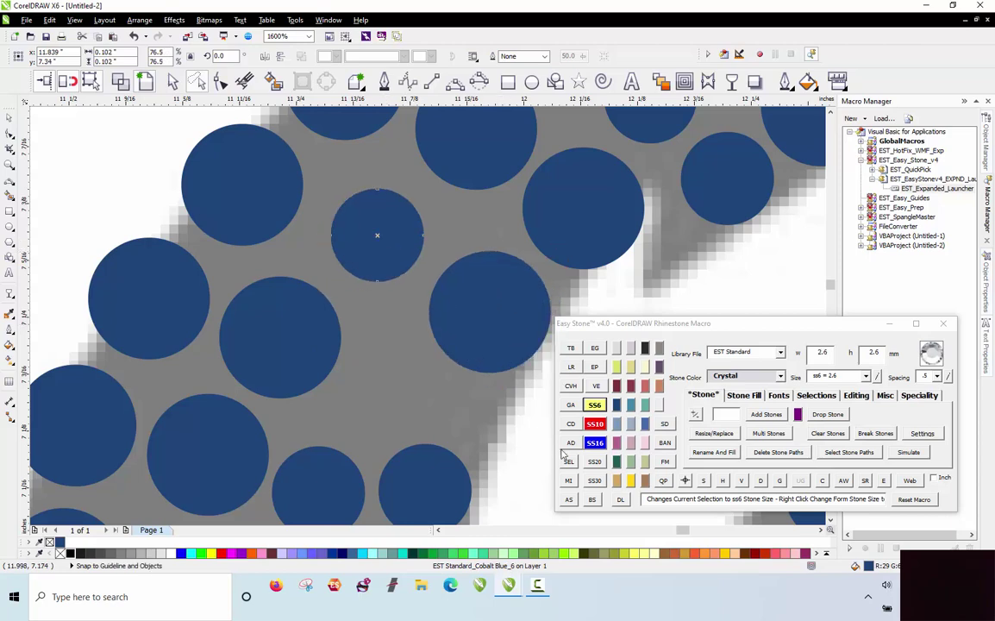
{"action": "left_click", "coordinate": [595, 423]}
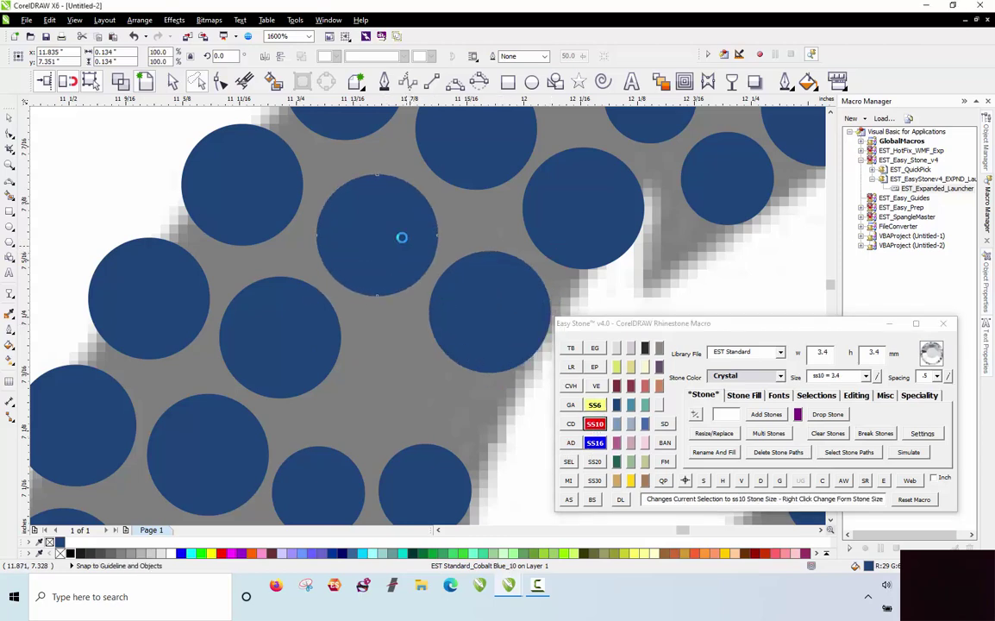
Resize the inner-edge SS10 stone below the notch to SS6 and adjust it and the adjacent SS10 stone's spacing.
{"action": "scroll", "coordinate": [402, 237], "scroll_direction": "down", "scroll_amount": 2}
{"action": "key", "text": "Escape"}
{"action": "scroll", "coordinate": [398, 261], "scroll_direction": "up", "scroll_amount": 1}
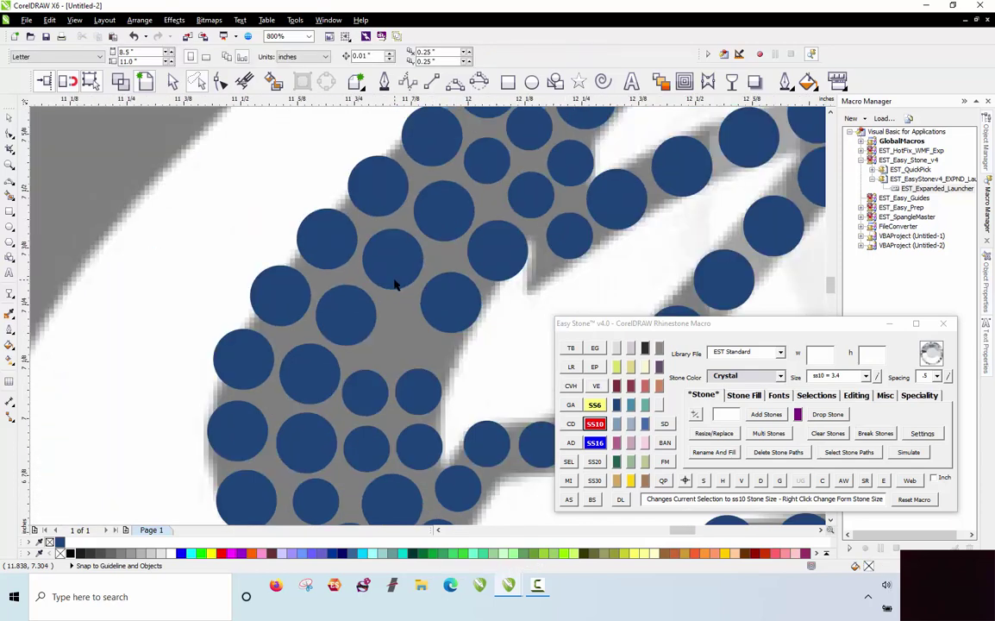
{"action": "scroll", "coordinate": [415, 386], "scroll_direction": "up", "scroll_amount": 1}
{"action": "scroll", "coordinate": [431, 317], "scroll_direction": "down", "scroll_amount": 1}
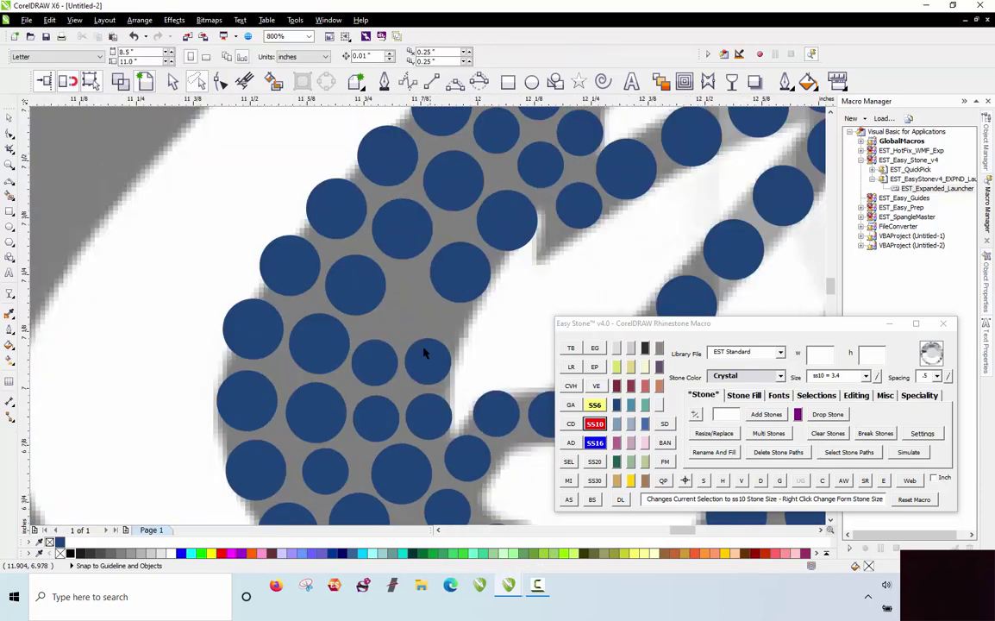
{"action": "scroll", "coordinate": [423, 353], "scroll_direction": "up", "scroll_amount": 1}
{"action": "left_click", "coordinate": [509, 241]}
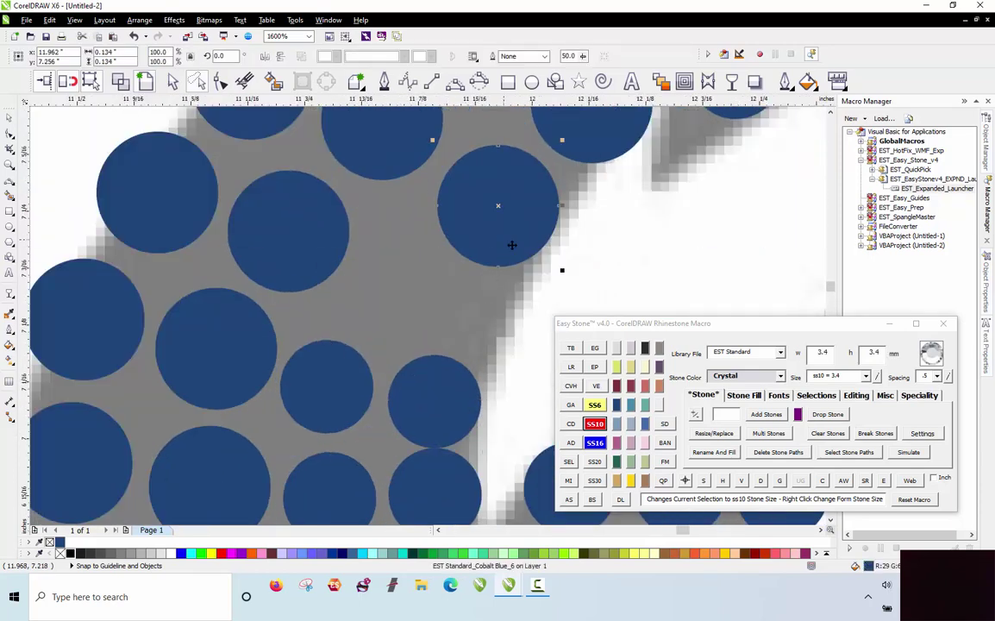
{"action": "left_click", "coordinate": [595, 404]}
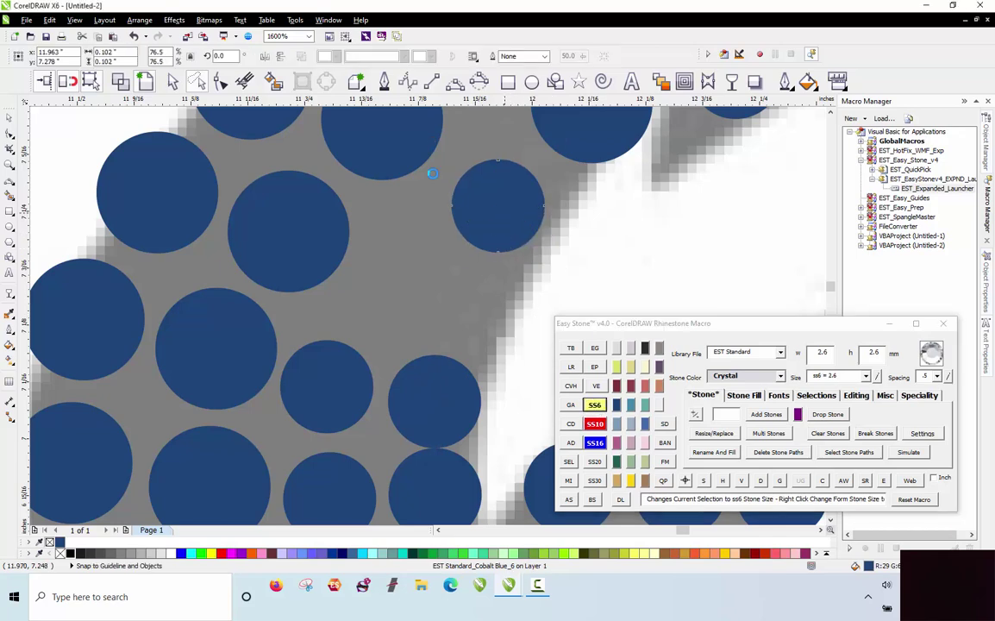
{"action": "left_click_drag", "start_coordinate": [418, 162], "coordinate": [424, 161]}
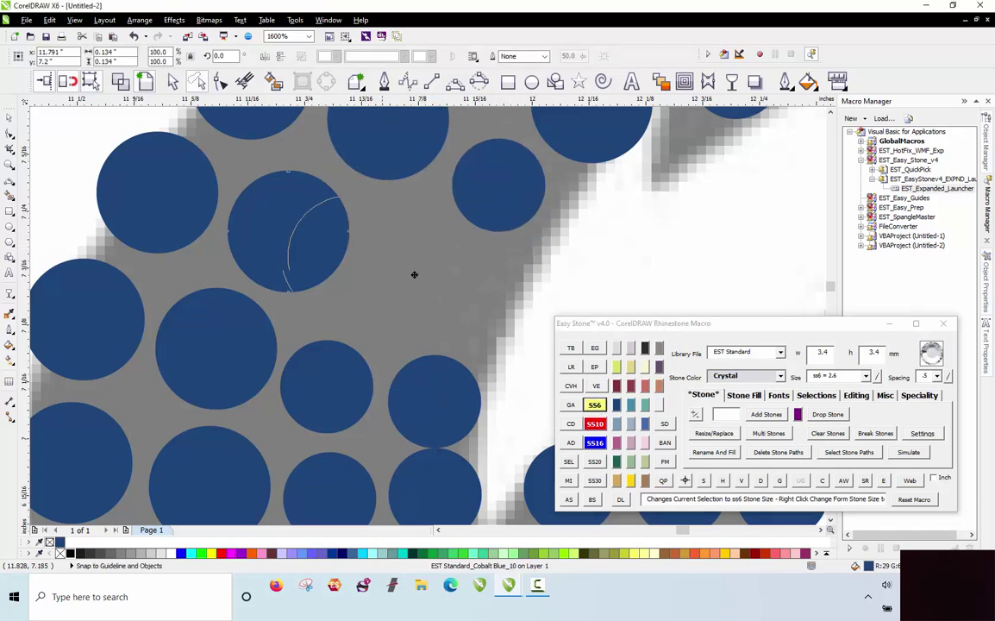
Copy the second-row SS10 stone into the remaining inner-edge gap above the SS6 pairs.
{"action": "left_click_drag", "start_coordinate": [414, 275], "coordinate": [449, 293]}
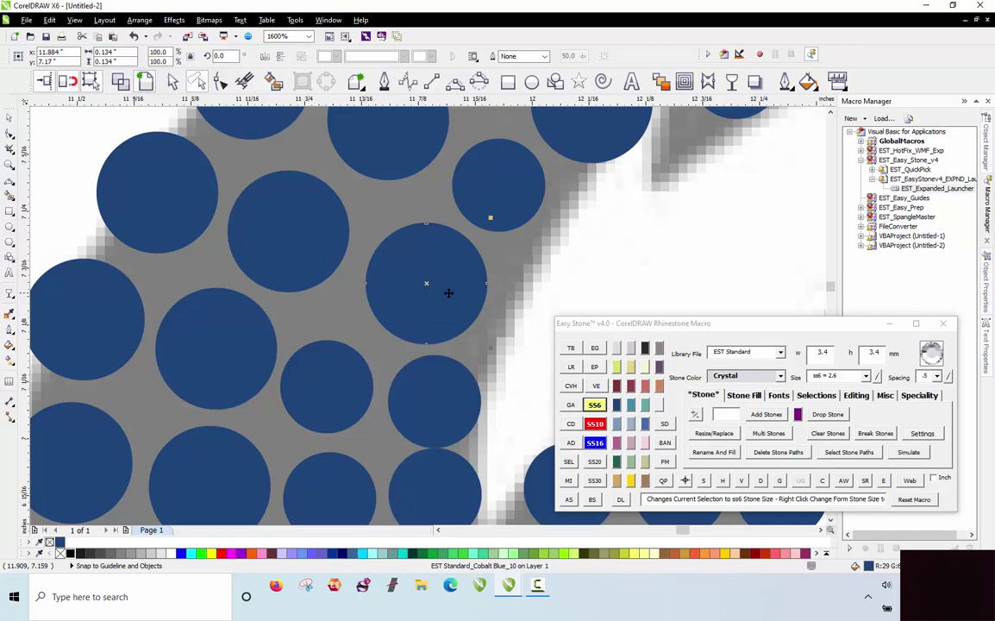
{"action": "left_click", "coordinate": [313, 248]}
{"action": "scroll", "coordinate": [428, 269], "scroll_direction": "down", "scroll_amount": 1}
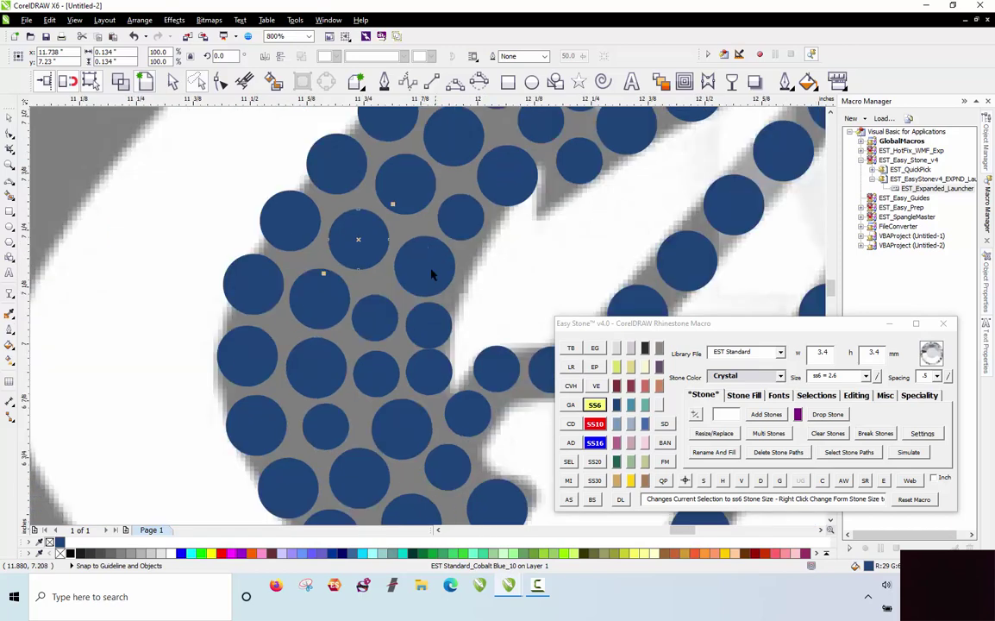
Distribute the six inner-column stones evenly, from the SS10 stone below the SS6 pairs up to the SS10 stone beside the notch.
{"action": "left_click", "coordinate": [412, 422]}
{"action": "left_click", "coordinate": [434, 377], "text": "shift"}
{"action": "left_click", "coordinate": [432, 330], "text": "shift"}
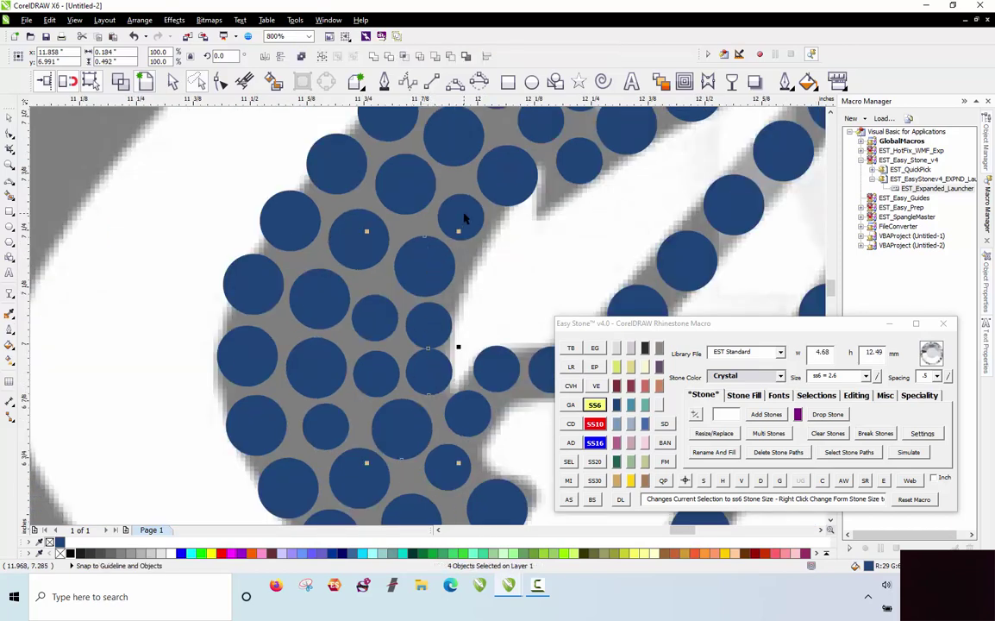
{"action": "left_click", "coordinate": [463, 218], "text": "shift"}
{"action": "left_click", "coordinate": [520, 176], "text": "shift"}
{"action": "left_click", "coordinate": [758, 481]}
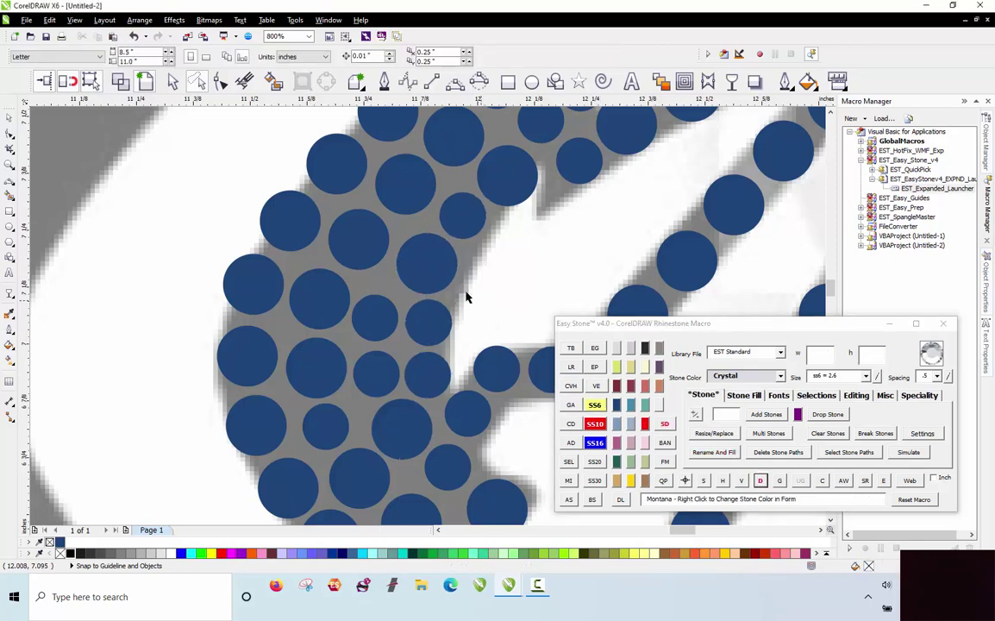
{"action": "scroll", "coordinate": [285, 258], "scroll_direction": "down", "scroll_amount": 2}
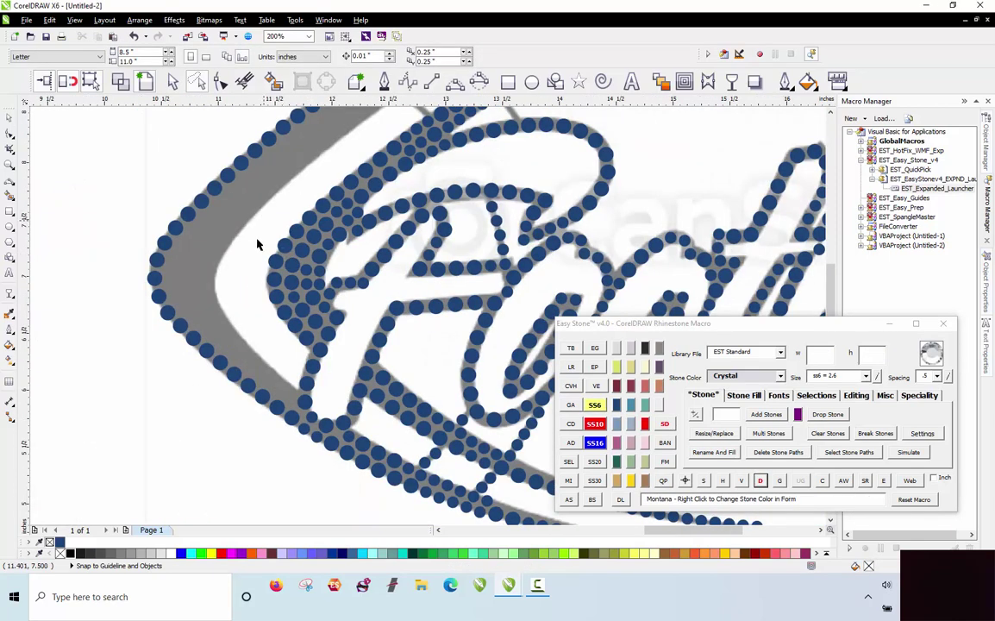
{"action": "scroll", "coordinate": [257, 245], "scroll_direction": "down", "scroll_amount": 1}
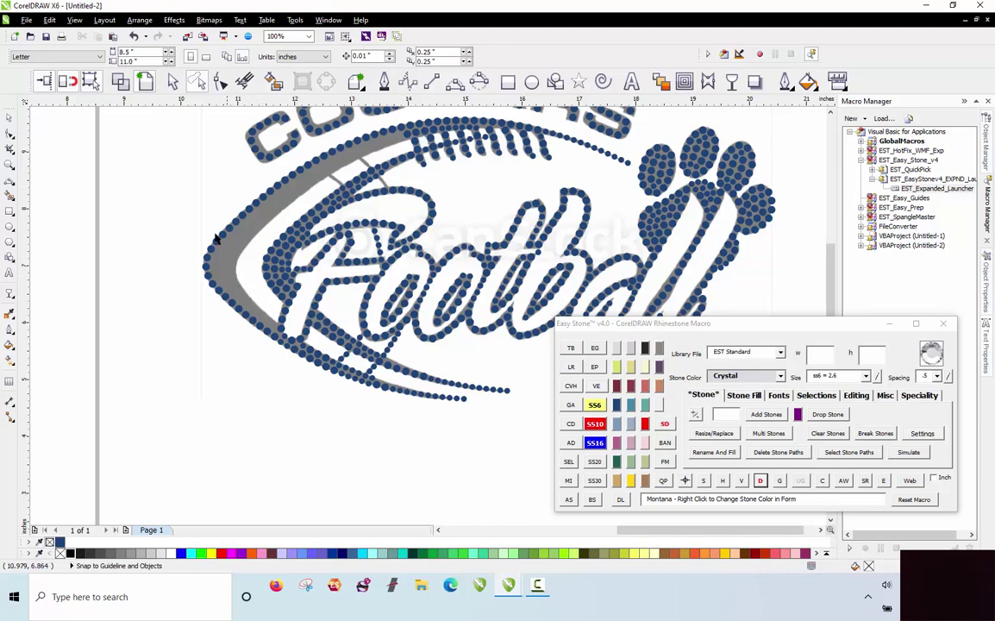
{"action": "scroll", "coordinate": [216, 181], "scroll_direction": "up", "scroll_amount": 1}
{"action": "scroll", "coordinate": [261, 321], "scroll_direction": "down", "scroll_amount": 1}
{"action": "scroll", "coordinate": [251, 235], "scroll_direction": "up", "scroll_amount": 1}
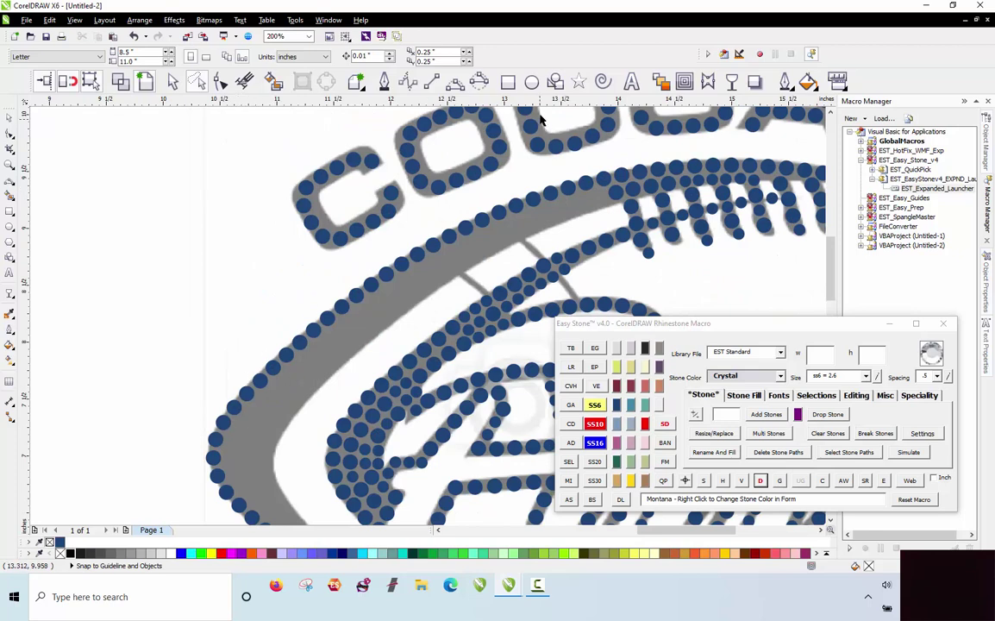
Draw a three-point curve along the upper-left outer edge and distribute its SS10 stones evenly along that curve.
{"action": "left_click", "coordinate": [456, 82]}
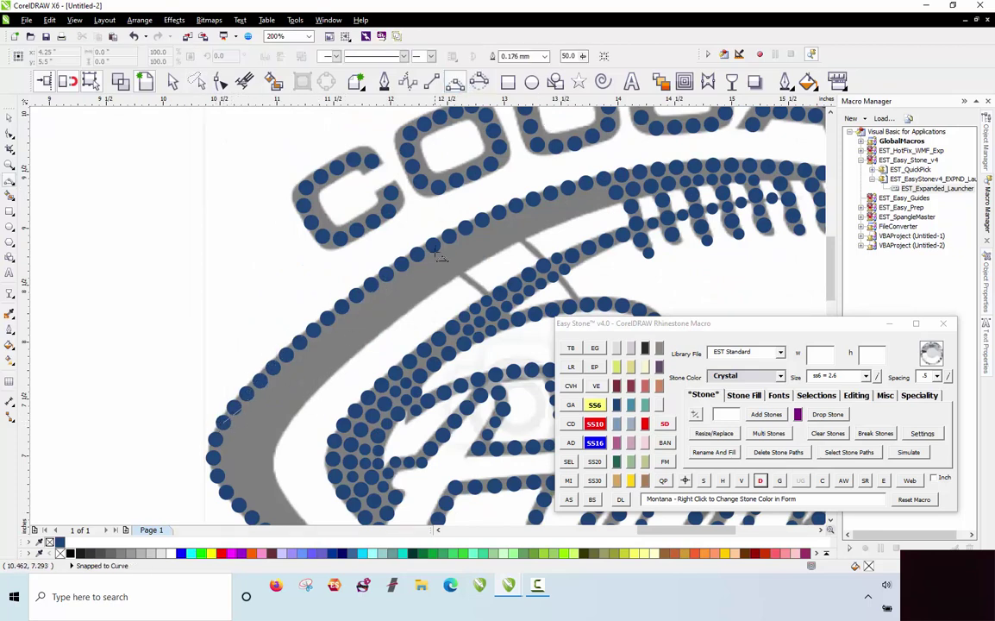
{"action": "left_click_drag", "start_coordinate": [439, 256], "coordinate": [449, 236]}
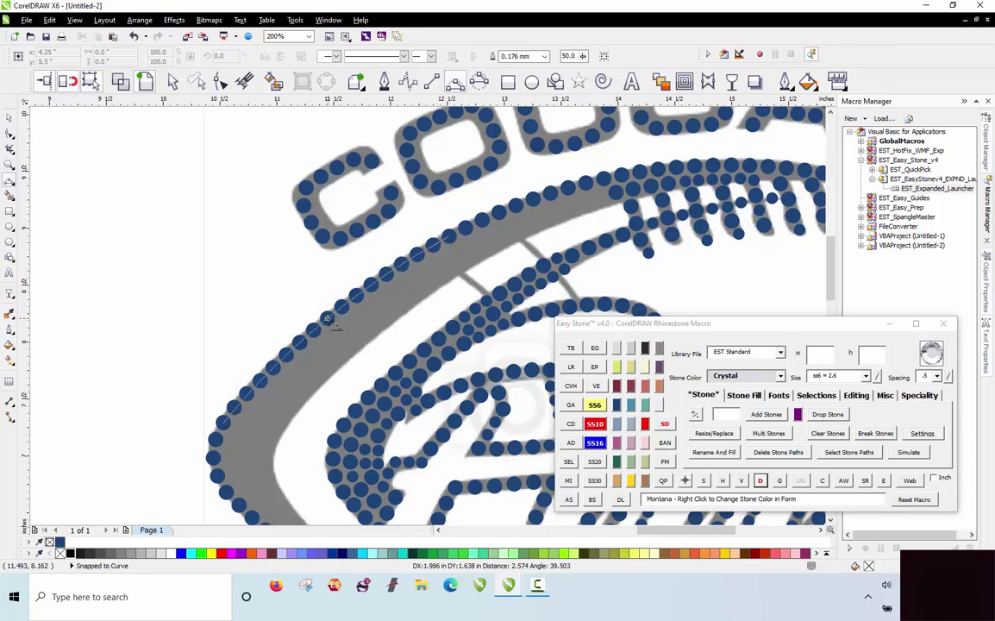
{"action": "left_click", "coordinate": [328, 319]}
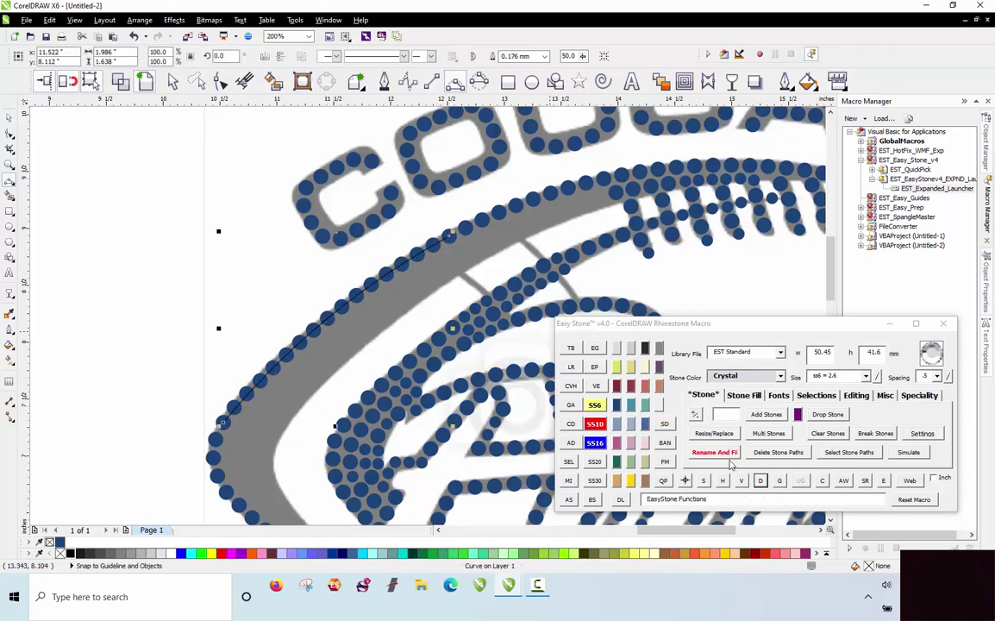
{"action": "left_click", "coordinate": [760, 481]}
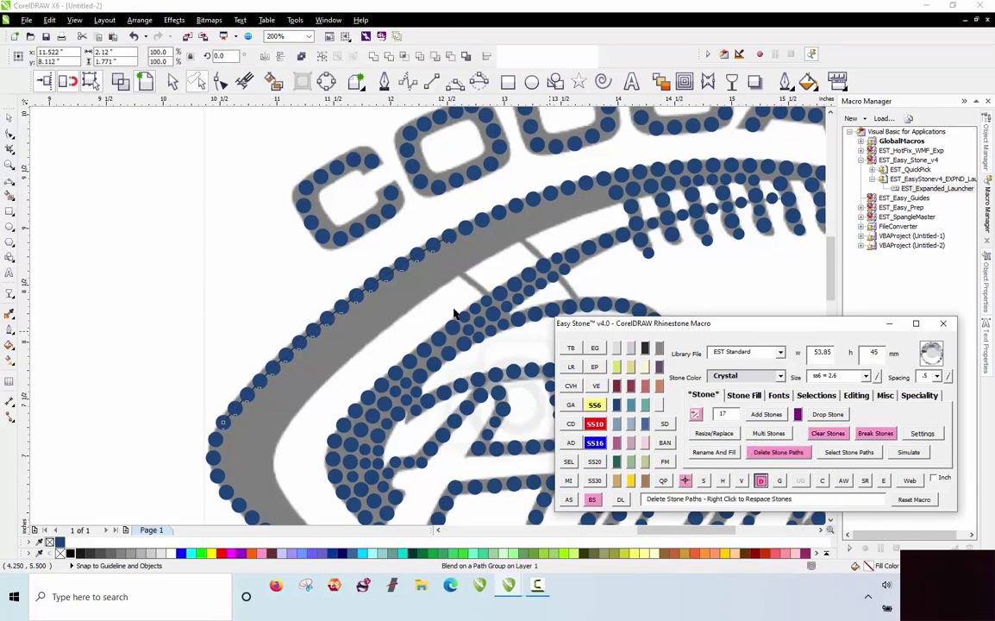
{"action": "left_click", "coordinate": [234, 267]}
Copy two SS10 stones into the lower-left band beside the V-shaped junction and fine-tune the second copy's spacing.
{"action": "scroll", "coordinate": [256, 244], "scroll_direction": "down", "scroll_amount": 2}
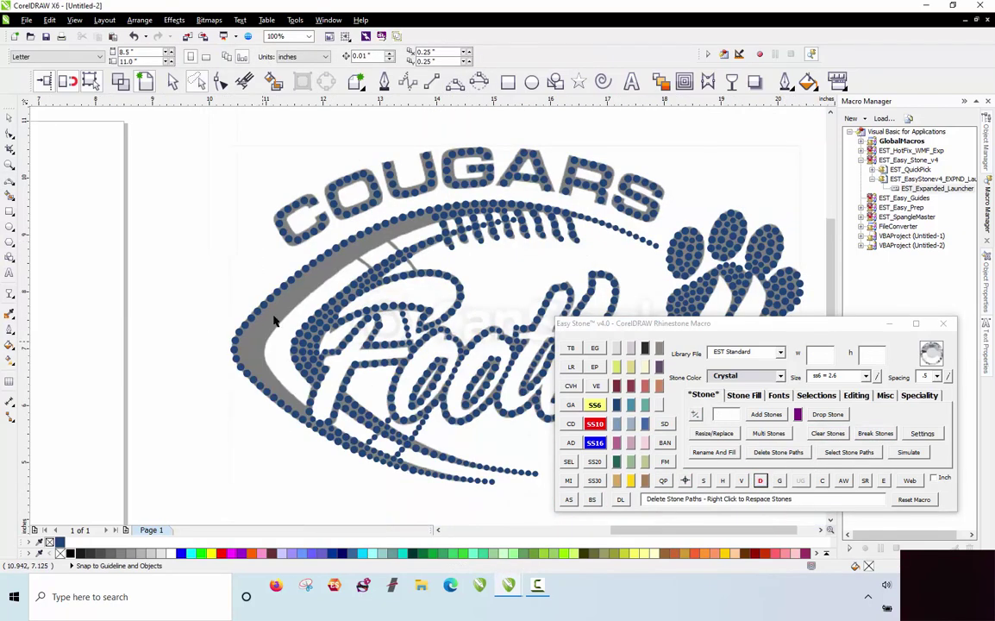
{"action": "scroll", "coordinate": [261, 382], "scroll_direction": "up", "scroll_amount": 8}
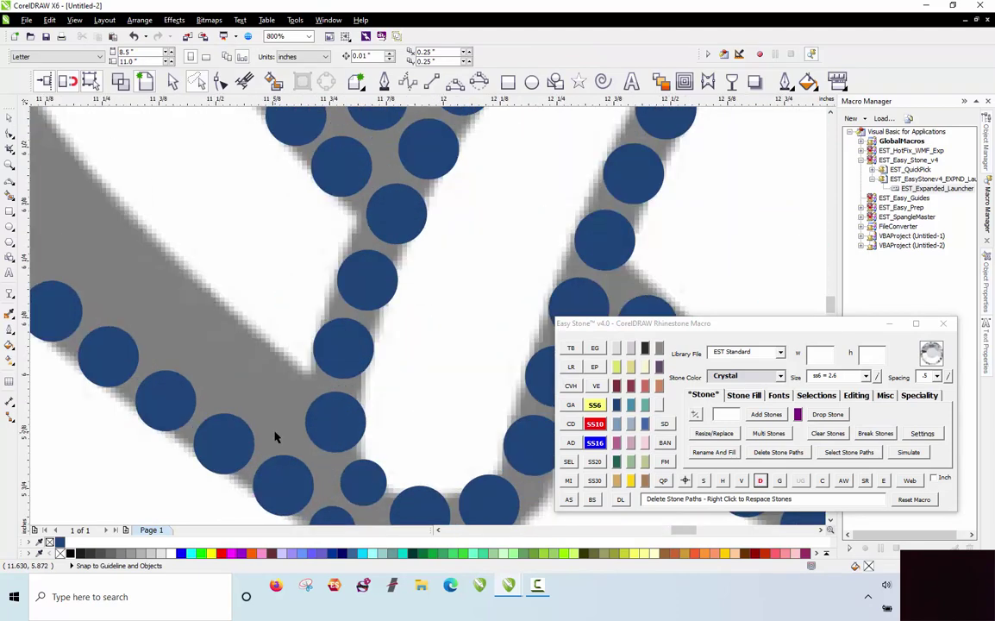
{"action": "left_click_drag", "start_coordinate": [398, 434], "coordinate": [296, 386]}
{"action": "right_click", "coordinate": [285, 380]}
{"action": "scroll", "coordinate": [338, 417], "scroll_direction": "down", "scroll_amount": 1}
{"action": "scroll", "coordinate": [309, 384], "scroll_direction": "up", "scroll_amount": 1}
{"action": "right_click", "coordinate": [185, 307]}
{"action": "left_click_drag", "start_coordinate": [206, 320], "coordinate": [182, 304]}
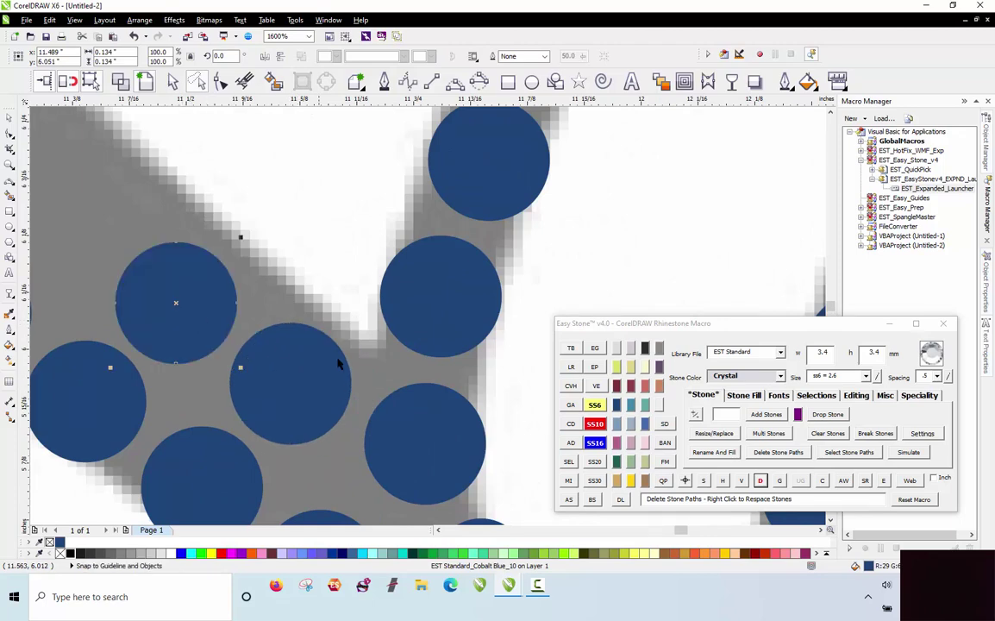
{"action": "scroll", "coordinate": [343, 362], "scroll_direction": "down", "scroll_amount": 2}
{"action": "scroll", "coordinate": [272, 336], "scroll_direction": "up", "scroll_amount": 2}
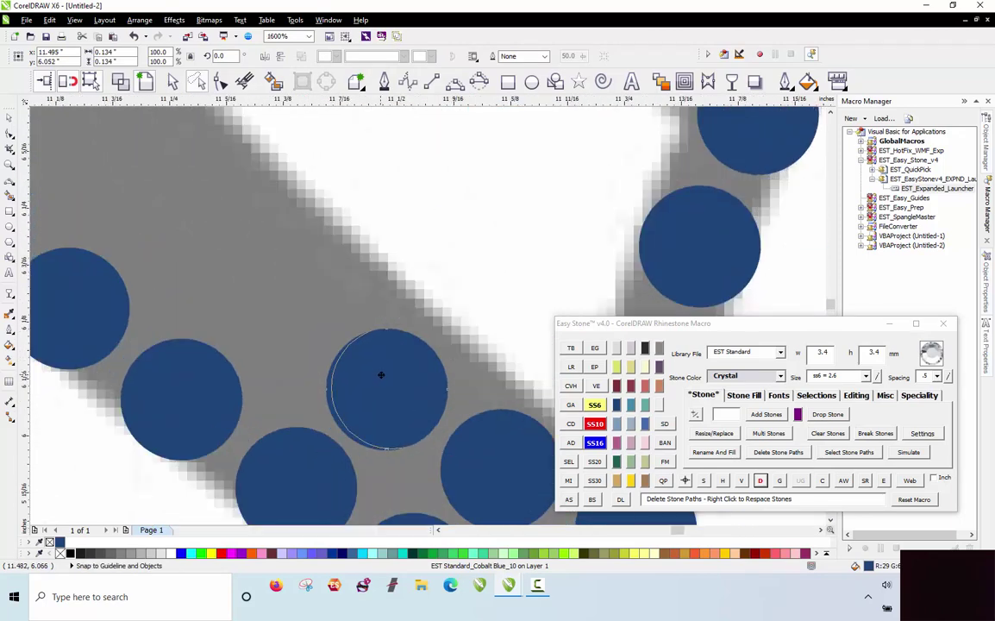
{"action": "scroll", "coordinate": [330, 383], "scroll_direction": "down", "scroll_amount": 2}
{"action": "scroll", "coordinate": [271, 389], "scroll_direction": "up", "scroll_amount": 2}
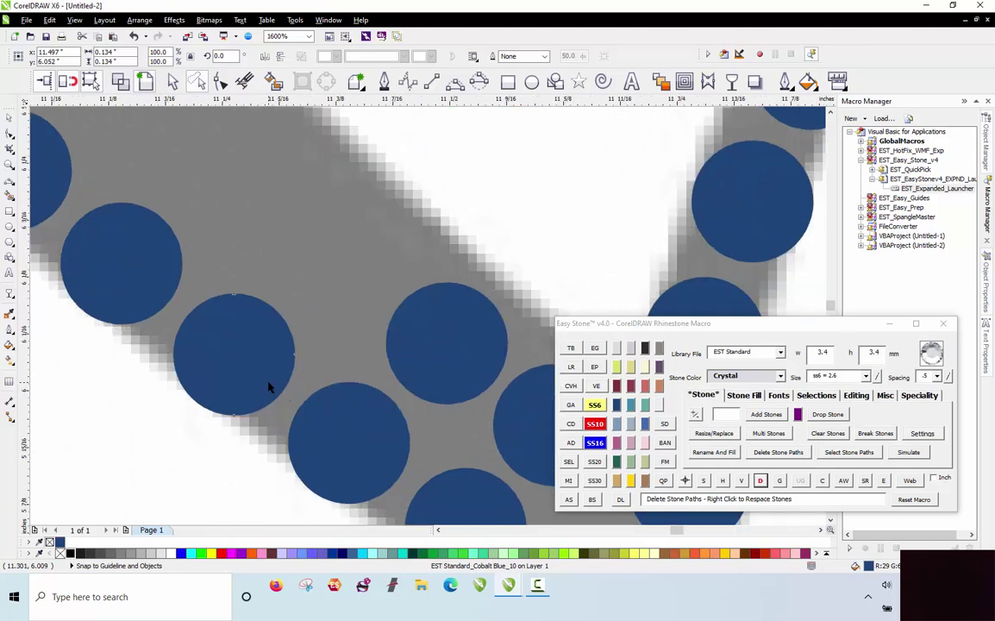
Resize the outer-edge stone beside the new SS10 pair to SS6, shift it inward, and copy it to the inner edge and middle row.
{"action": "left_click", "coordinate": [594, 405]}
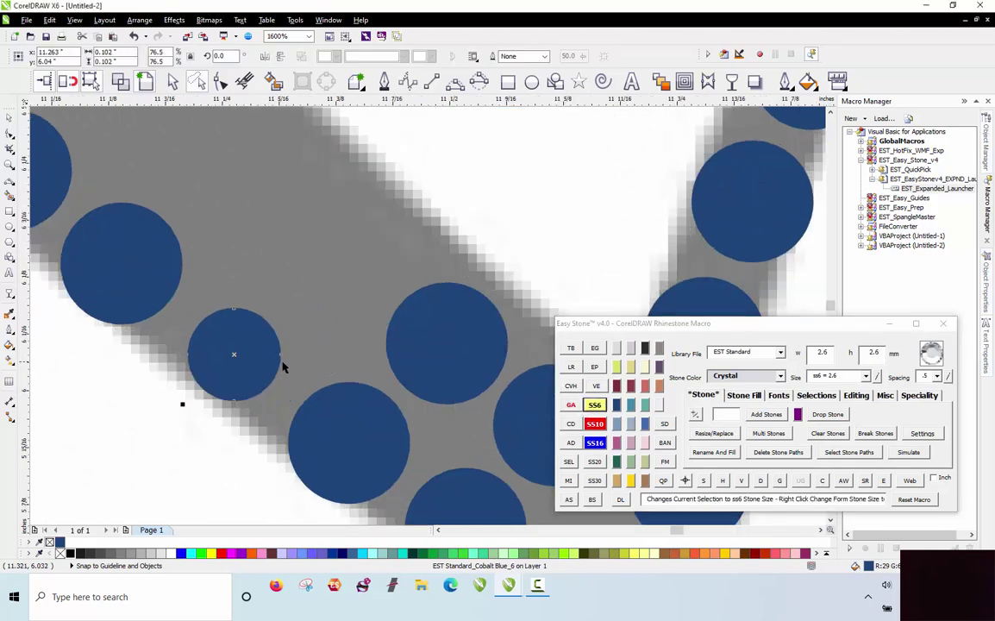
{"action": "left_click_drag", "start_coordinate": [248, 371], "coordinate": [245, 374]}
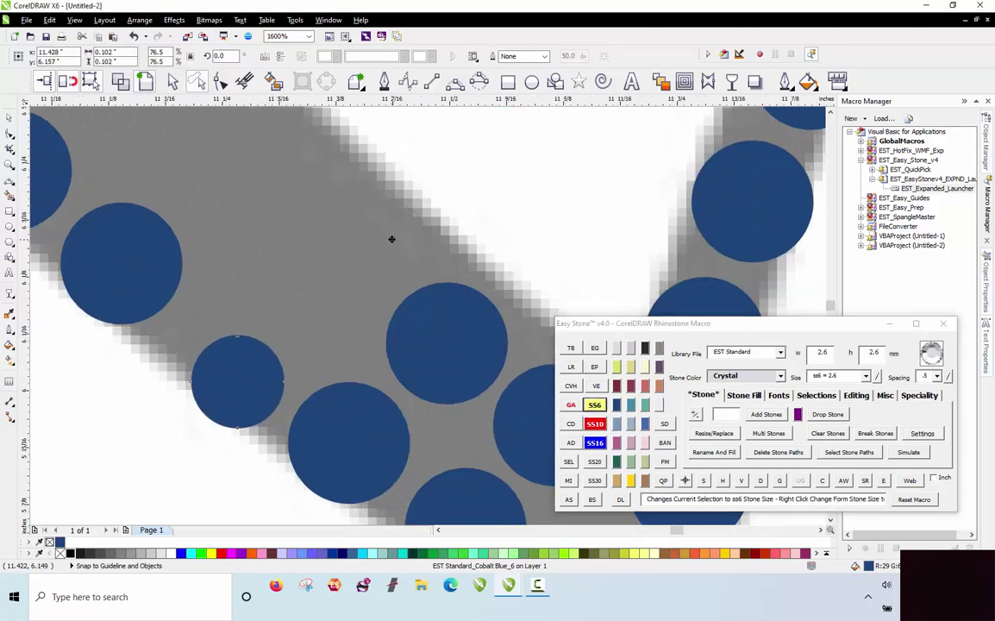
{"action": "left_click_drag", "start_coordinate": [386, 248], "coordinate": [381, 228]}
{"action": "left_click_drag", "start_coordinate": [378, 234], "coordinate": [349, 304]}
{"action": "right_click", "coordinate": [315, 331]}
{"action": "scroll", "coordinate": [336, 305], "scroll_direction": "up", "scroll_amount": 1}
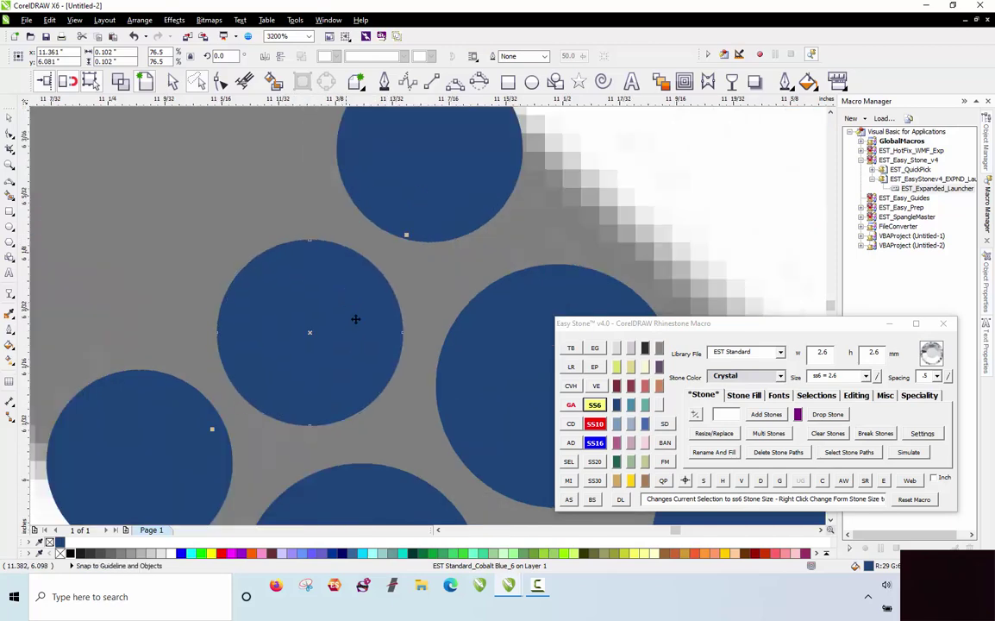
Resize the next outer-edge SS10 stone to SS6, close its gap, and copy it into the inner edge and middle row.
{"action": "scroll", "coordinate": [368, 354], "scroll_direction": "down", "scroll_amount": 2}
{"action": "scroll", "coordinate": [368, 354], "scroll_direction": "down", "scroll_amount": 1}
{"action": "scroll", "coordinate": [322, 339], "scroll_direction": "up", "scroll_amount": 2}
{"action": "left_click", "coordinate": [322, 339]}
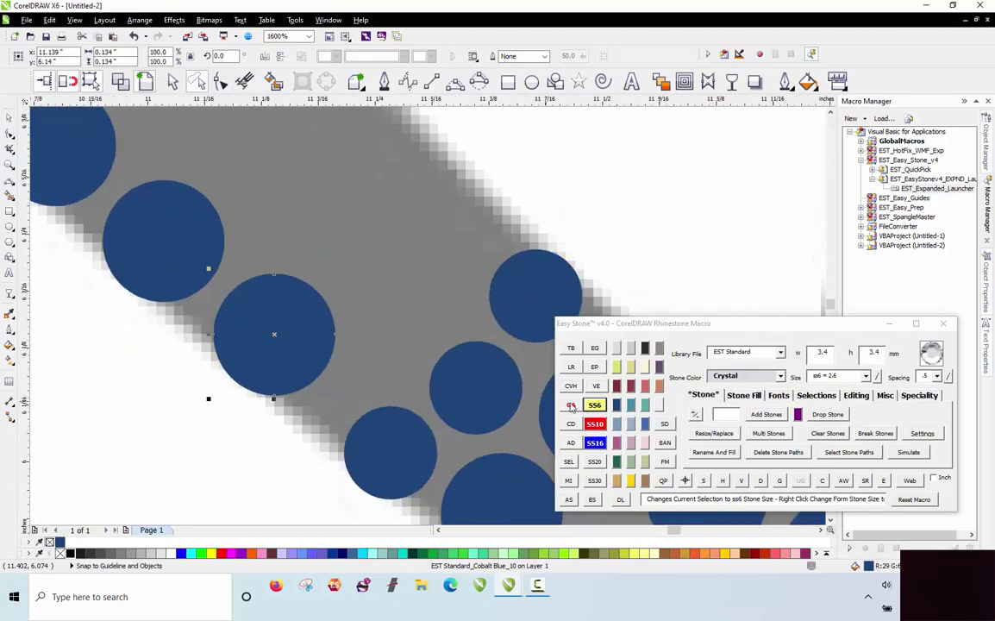
{"action": "left_click", "coordinate": [596, 409]}
{"action": "left_click_drag", "start_coordinate": [297, 331], "coordinate": [323, 383]}
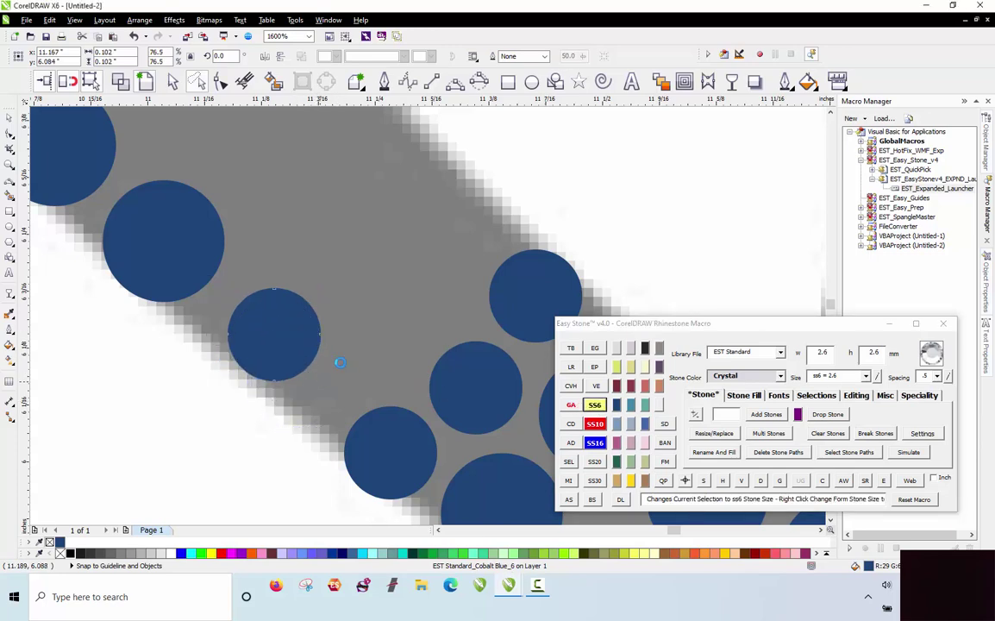
{"action": "left_click_drag", "start_coordinate": [447, 230], "coordinate": [445, 249]}
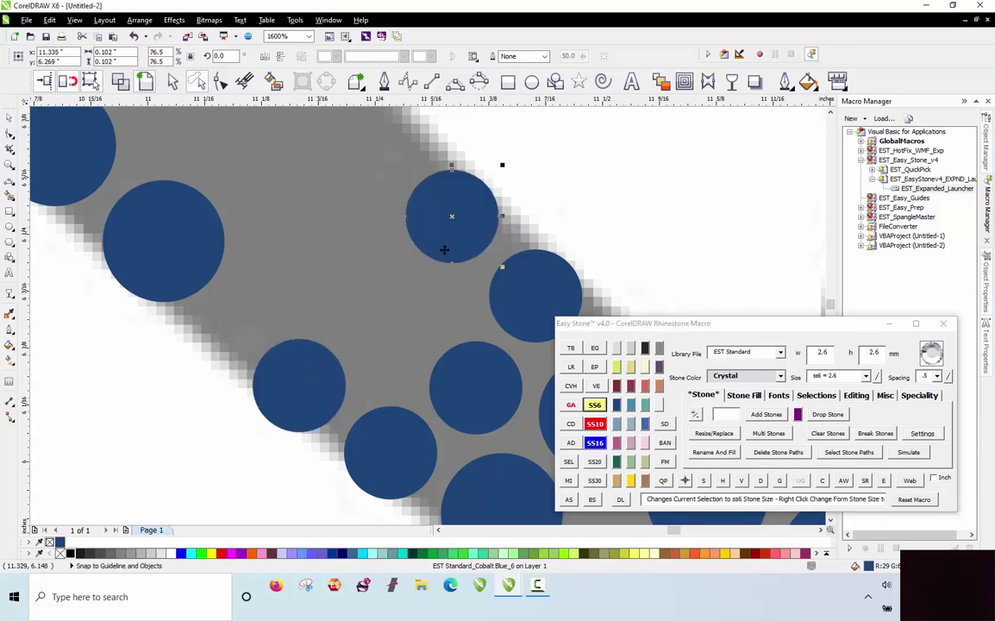
{"action": "right_click", "coordinate": [381, 345]}
{"action": "mouse_move", "coordinate": [390, 338]}
{"action": "left_mouse_down"}
{"action": "mouse_move", "coordinate": [381, 344]}
{"action": "mouse_move", "coordinate": [403, 326]}
{"action": "left_mouse_up"}
{"action": "scroll", "coordinate": [410, 316], "scroll_direction": "down", "scroll_amount": 1}
{"action": "scroll", "coordinate": [333, 305], "scroll_direction": "up", "scroll_amount": 1}
Move the next outer-edge SS10 stone toward the SS6 stones, copy it to the inner edge, and copy an SS6 stone between them.
{"action": "left_click_drag", "start_coordinate": [277, 276], "coordinate": [314, 326]}
{"action": "scroll", "coordinate": [272, 374], "scroll_direction": "down", "scroll_amount": 1}
{"action": "scroll", "coordinate": [312, 311], "scroll_direction": "up", "scroll_amount": 1}
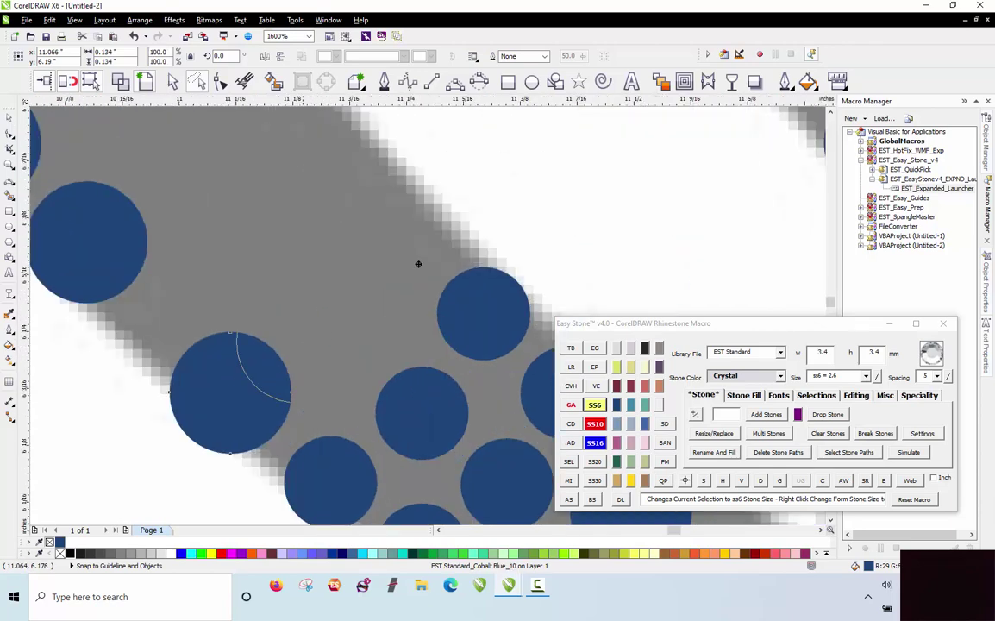
{"action": "left_click", "coordinate": [396, 233]}
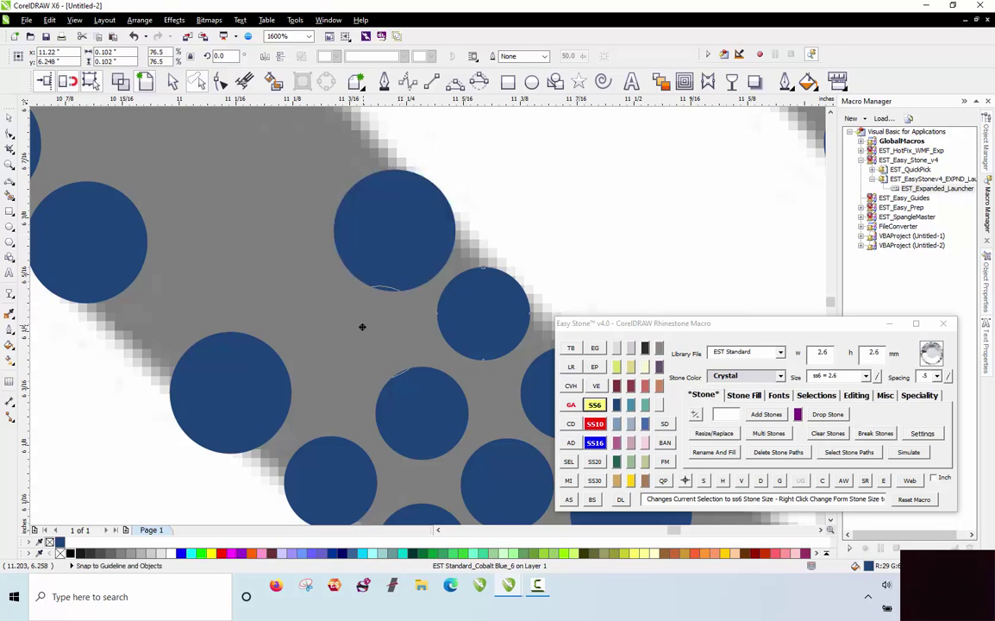
{"action": "right_click", "coordinate": [329, 339]}
{"action": "mouse_move", "coordinate": [362, 326]}
{"action": "left_mouse_down"}
{"action": "mouse_move", "coordinate": [329, 339]}
{"action": "mouse_move", "coordinate": [353, 333]}
{"action": "left_mouse_up"}
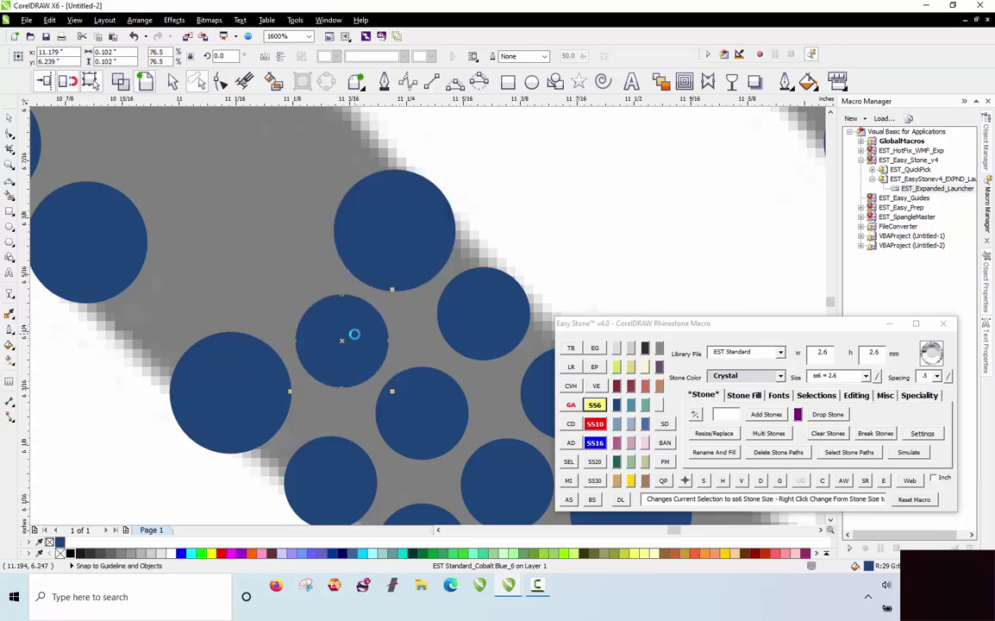
Extend the lower-left band fill with another inner-edge SS10 copy and two middle-row SS6 copies, closing the adjacent outer-edge gap.
{"action": "scroll", "coordinate": [357, 358], "scroll_direction": "down", "scroll_amount": 1}
{"action": "scroll", "coordinate": [338, 245], "scroll_direction": "up", "scroll_amount": 1}
{"action": "left_click_drag", "start_coordinate": [384, 394], "coordinate": [293, 254]}
{"action": "left_click_drag", "start_coordinate": [357, 423], "coordinate": [326, 421]}
{"action": "right_click", "coordinate": [296, 359]}
{"action": "scroll", "coordinate": [453, 365], "scroll_direction": "down", "scroll_amount": 1}
{"action": "scroll", "coordinate": [292, 368], "scroll_direction": "up", "scroll_amount": 1}
{"action": "left_click_drag", "start_coordinate": [428, 402], "coordinate": [344, 329]}
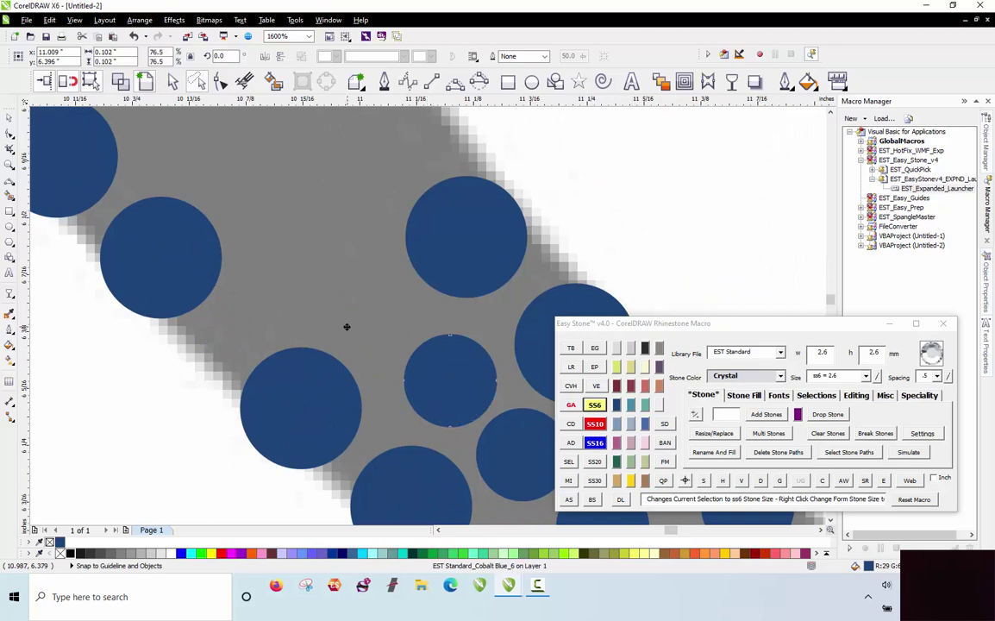
{"action": "right_click", "coordinate": [344, 330]}
Move the next outer-edge SS10 stone closer to its lower neighbour and nudge the last middle-row SS6 stone into even spacing.
{"action": "left_click_drag", "start_coordinate": [218, 276], "coordinate": [233, 325]}
{"action": "scroll", "coordinate": [343, 396], "scroll_direction": "down", "scroll_amount": 1}
{"action": "scroll", "coordinate": [343, 397], "scroll_direction": "down", "scroll_amount": 1}
{"action": "scroll", "coordinate": [344, 380], "scroll_direction": "up", "scroll_amount": 2}
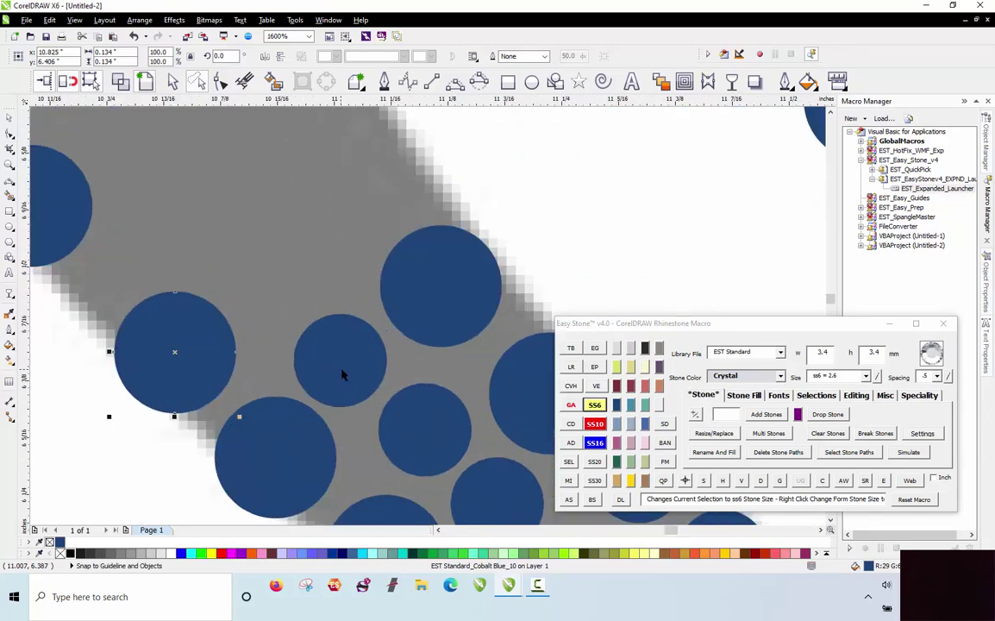
{"action": "left_click", "coordinate": [346, 371]}
{"action": "scroll", "coordinate": [347, 379], "scroll_direction": "down", "scroll_amount": 1}
{"action": "scroll", "coordinate": [398, 318], "scroll_direction": "down", "scroll_amount": 1}
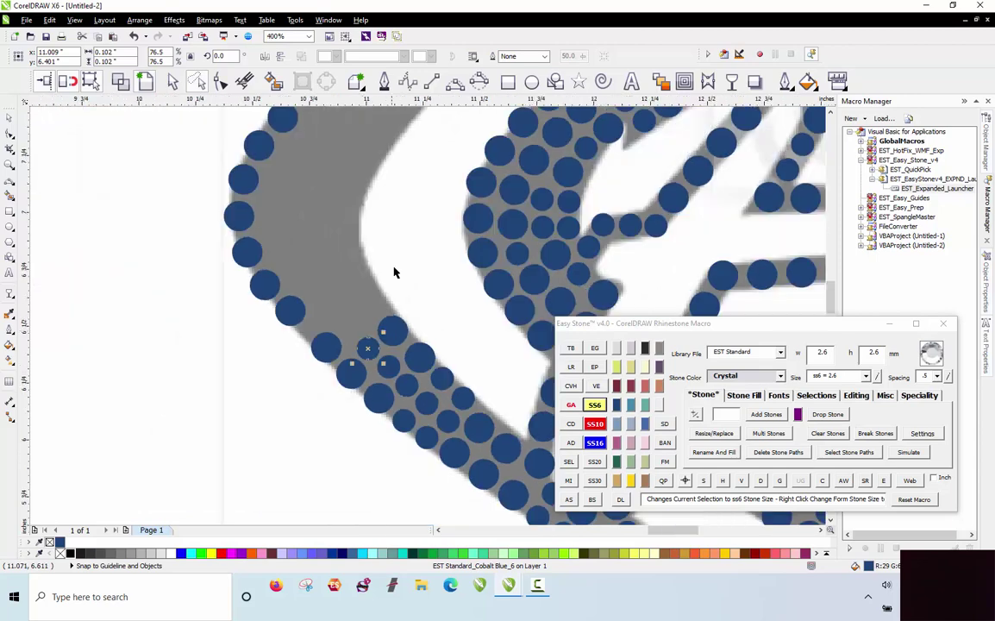
Copy SS10 stones to the next inner-edge and middle-row spots, then resize the middle one to SS6 and adjust its spacing.
{"action": "left_click", "coordinate": [391, 261]}
{"action": "scroll", "coordinate": [378, 313], "scroll_direction": "up", "scroll_amount": 2}
{"action": "left_click_drag", "start_coordinate": [407, 362], "coordinate": [333, 258]}
{"action": "left_click_drag", "start_coordinate": [231, 344], "coordinate": [231, 345]}
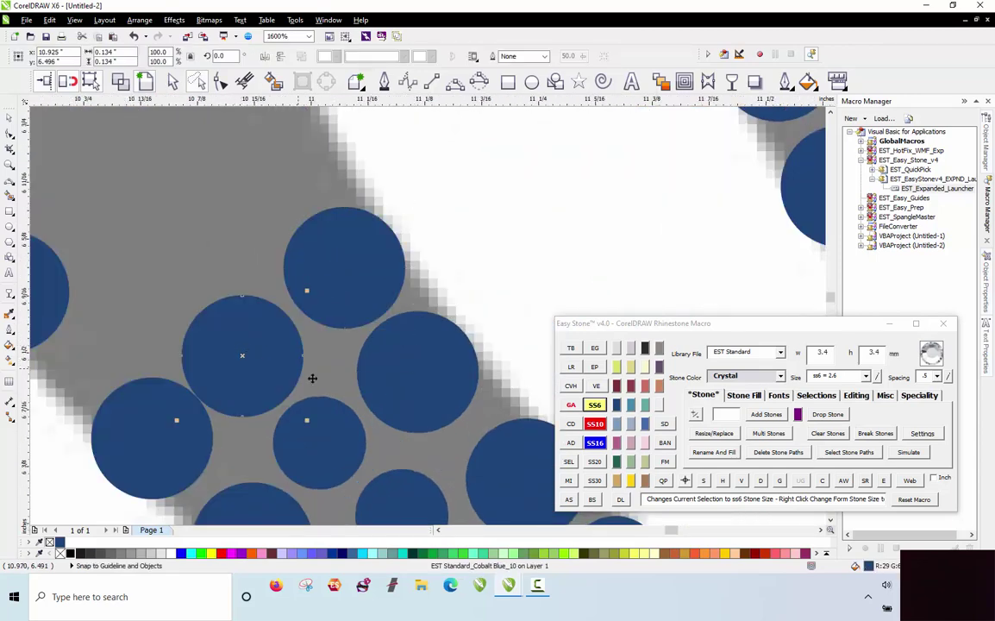
{"action": "left_click", "coordinate": [588, 409]}
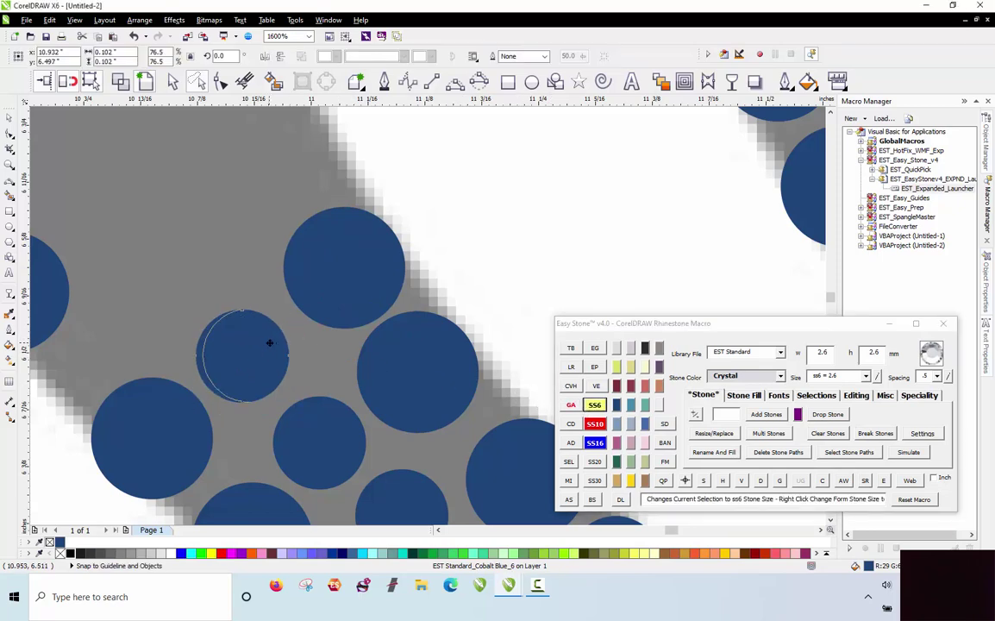
{"action": "left_click_drag", "start_coordinate": [269, 344], "coordinate": [287, 355]}
{"action": "scroll", "coordinate": [305, 306], "scroll_direction": "down", "scroll_amount": 2}
{"action": "scroll", "coordinate": [340, 322], "scroll_direction": "up", "scroll_amount": 2}
Copy the topmost inner-edge SS10 stone one position further up the band's inner edge.
{"action": "left_click", "coordinate": [338, 314]}
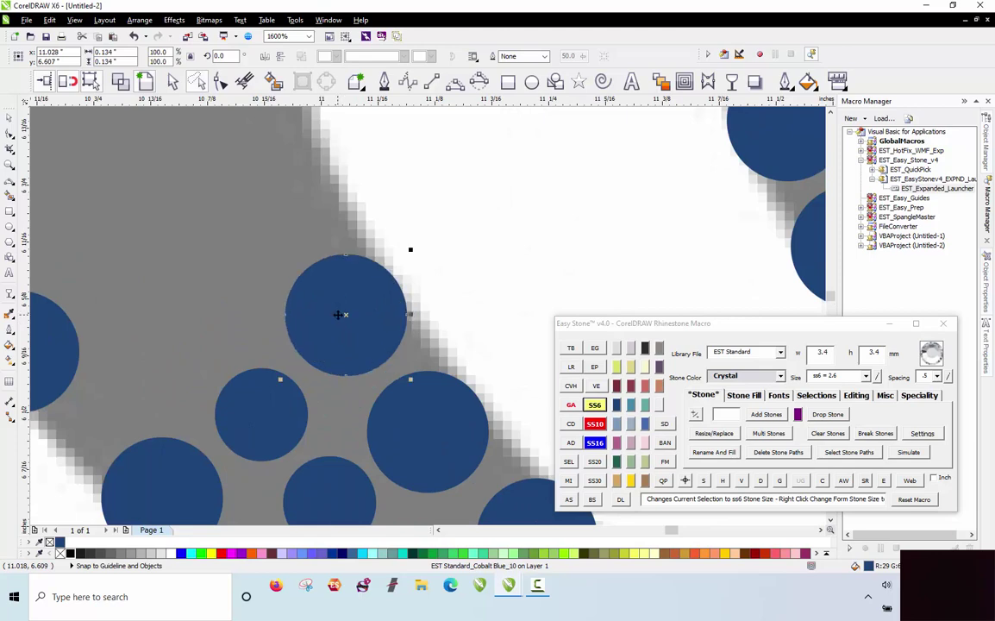
{"action": "left_click_drag", "start_coordinate": [338, 315], "coordinate": [277, 187]}
{"action": "scroll", "coordinate": [261, 265], "scroll_direction": "down", "scroll_amount": 2}
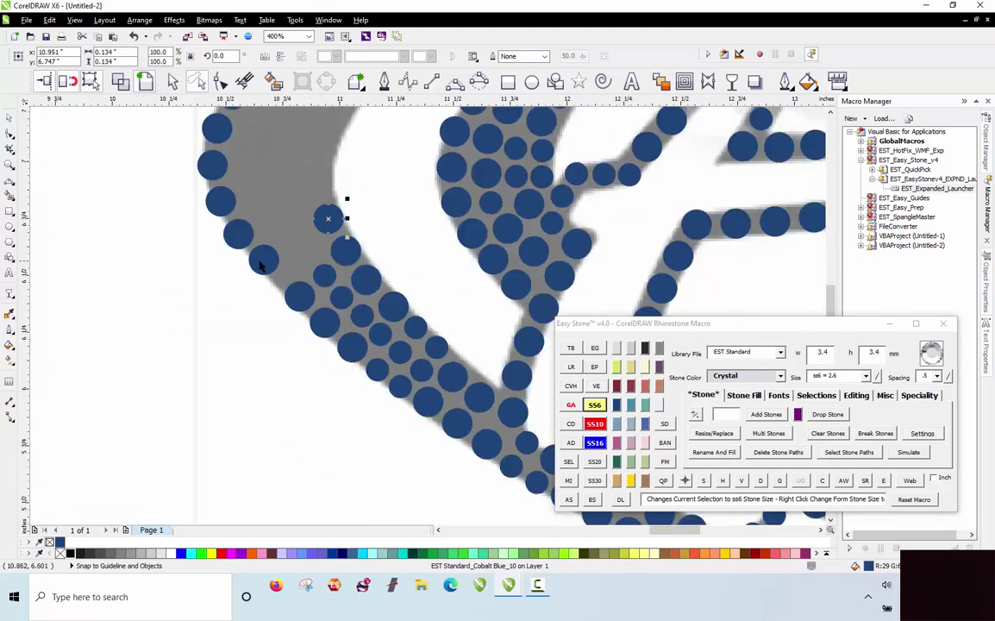
{"action": "left_click", "coordinate": [262, 259]}
{"action": "left_click", "coordinate": [246, 335]}
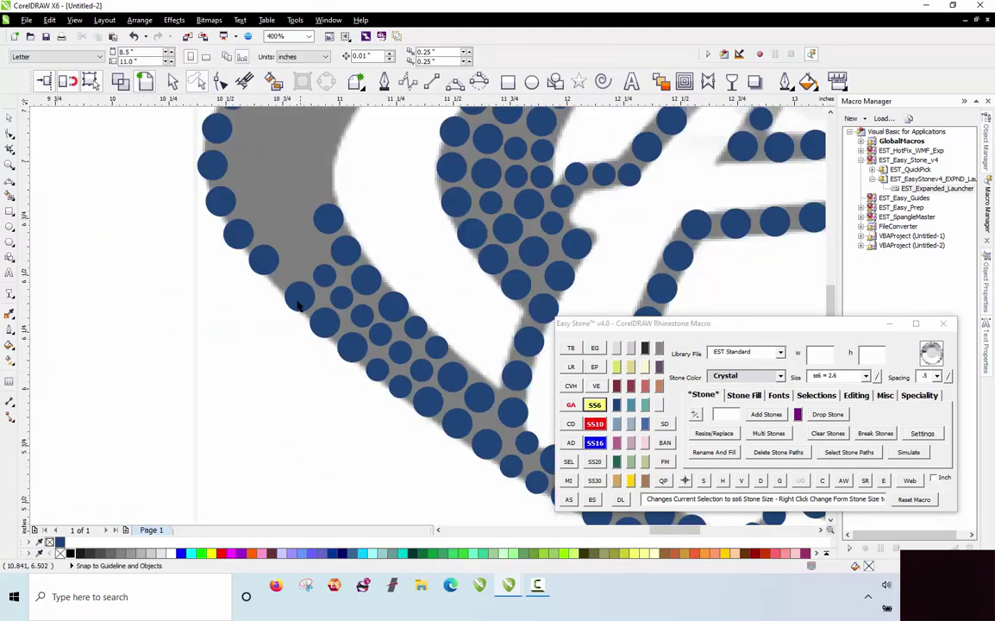
Place two SS6 stones in the upper band left of the laces, one on the inner edge and one in the second row.
{"action": "scroll", "coordinate": [303, 319], "scroll_direction": "down", "scroll_amount": 1}
{"action": "scroll", "coordinate": [367, 189], "scroll_direction": "down", "scroll_amount": 1}
{"action": "scroll", "coordinate": [455, 155], "scroll_direction": "up", "scroll_amount": 1}
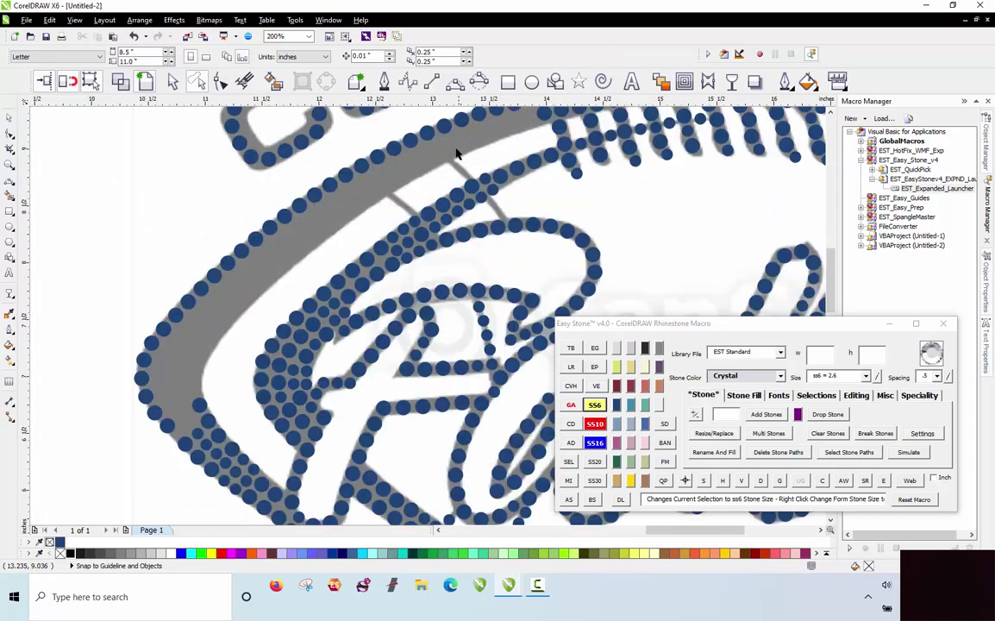
{"action": "scroll", "coordinate": [395, 212], "scroll_direction": "down", "scroll_amount": 1}
{"action": "scroll", "coordinate": [472, 154], "scroll_direction": "up", "scroll_amount": 3}
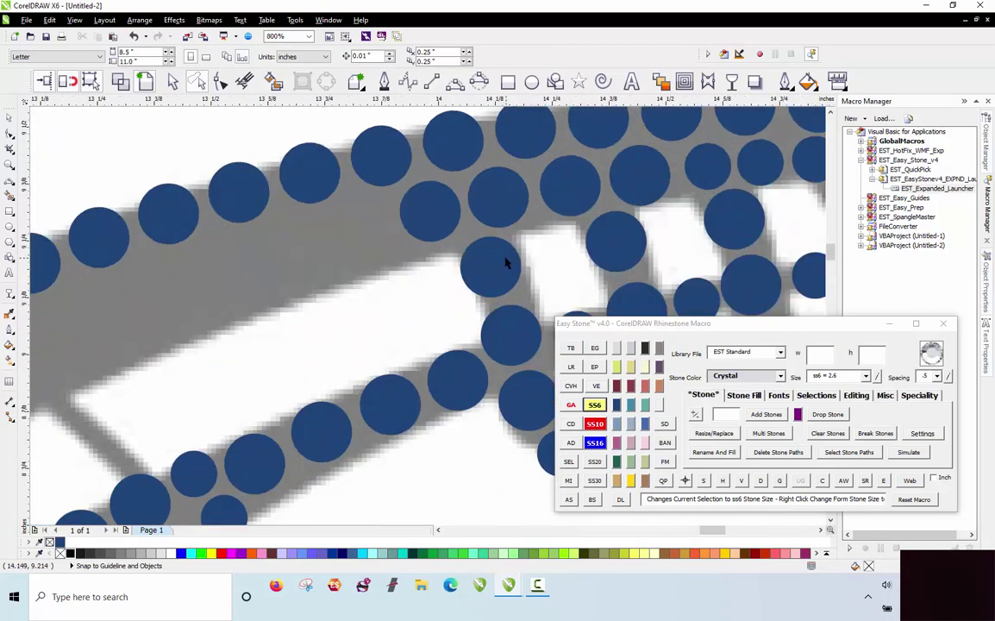
{"action": "left_click", "coordinate": [382, 261]}
{"action": "scroll", "coordinate": [367, 195], "scroll_direction": "up", "scroll_amount": 1}
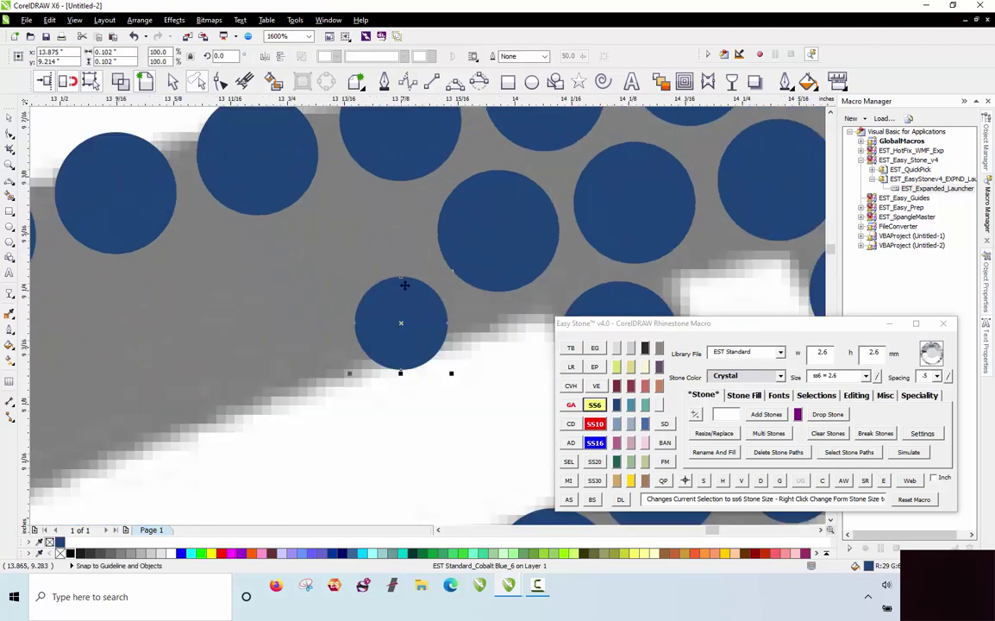
{"action": "left_click", "coordinate": [365, 220]}
{"action": "left_click_drag", "start_coordinate": [373, 218], "coordinate": [370, 217]}
Copy the SS6 pair's stones one position further left along the upper band's inner edge and second row.
{"action": "left_click_drag", "start_coordinate": [402, 299], "coordinate": [300, 345]}
{"action": "right_click", "coordinate": [294, 354]}
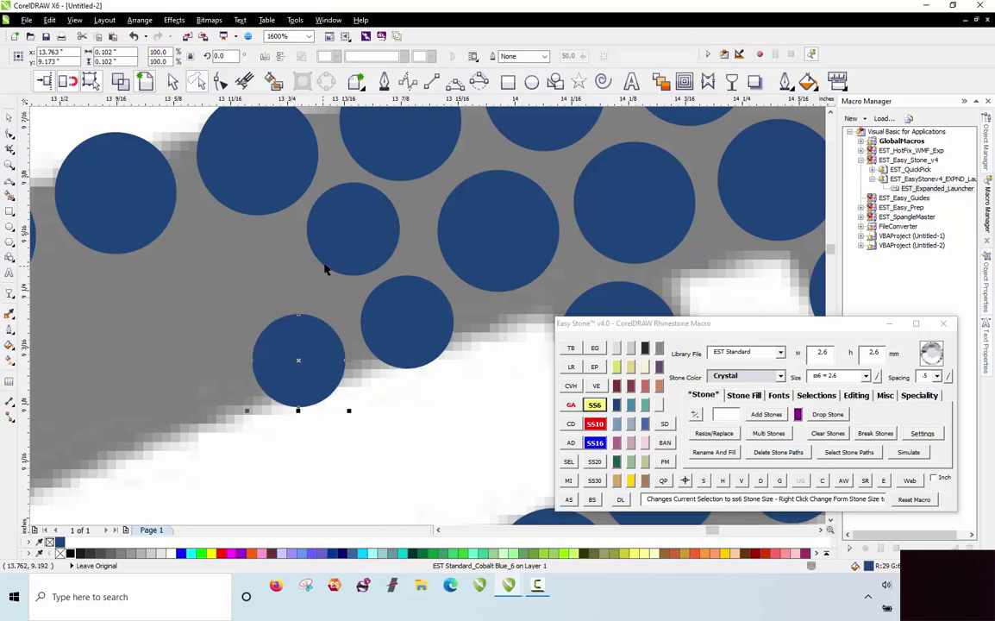
{"action": "left_click_drag", "start_coordinate": [343, 245], "coordinate": [239, 287]}
{"action": "right_click", "coordinate": [242, 286]}
{"action": "scroll", "coordinate": [408, 217], "scroll_direction": "down", "scroll_amount": 1}
{"action": "scroll", "coordinate": [304, 263], "scroll_direction": "up", "scroll_amount": 1}
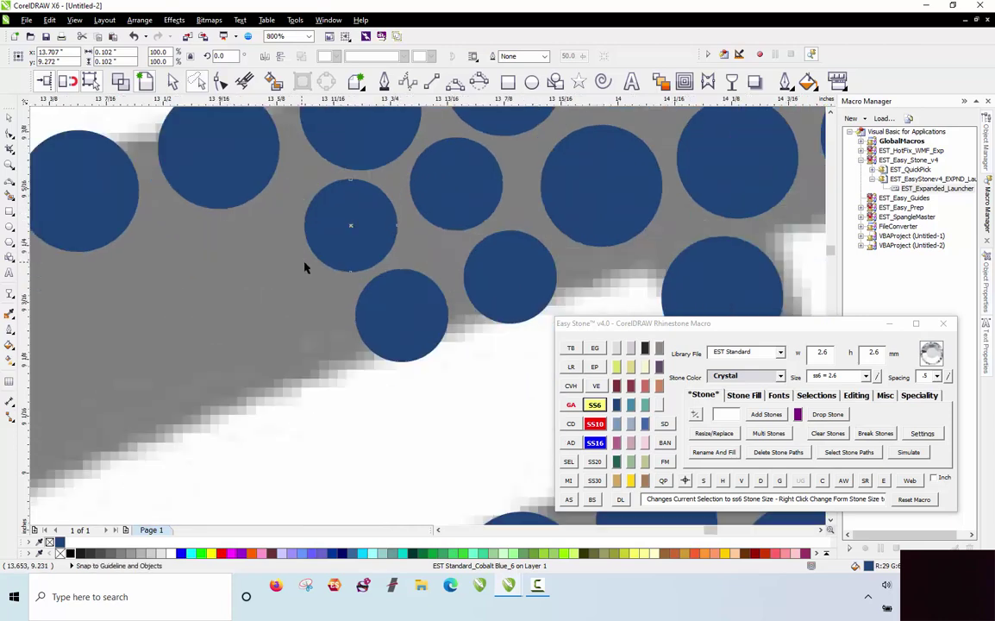
Continue the upper band leftward with two more inner-edge SS6 copies and one second-row SS6 copy, adjusting the second-row stone's spacing.
{"action": "right_click", "coordinate": [288, 347]}
{"action": "left_click_drag", "start_coordinate": [371, 321], "coordinate": [288, 346]}
{"action": "left_click", "coordinate": [310, 255]}
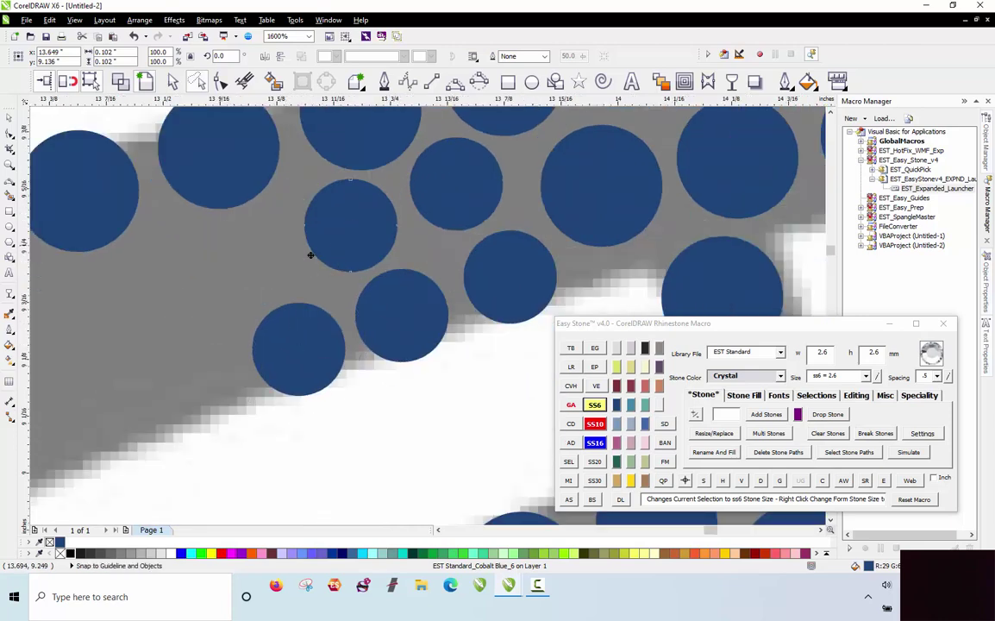
{"action": "left_click_drag", "start_coordinate": [244, 279], "coordinate": [246, 269]}
{"action": "scroll", "coordinate": [247, 269], "scroll_direction": "down", "scroll_amount": 1}
{"action": "scroll", "coordinate": [362, 262], "scroll_direction": "up", "scroll_amount": 2}
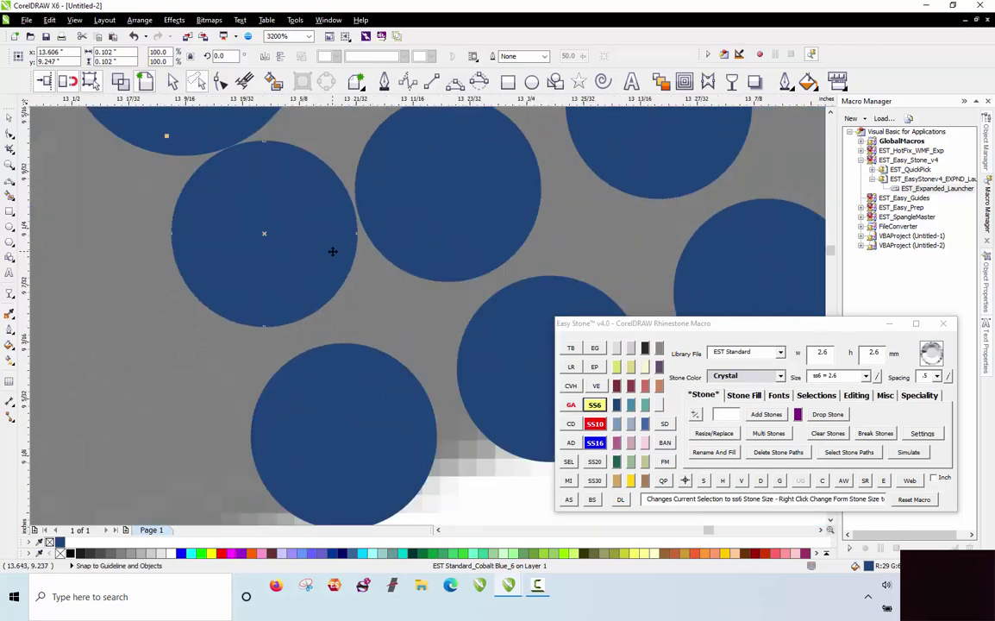
{"action": "left_click_drag", "start_coordinate": [333, 251], "coordinate": [308, 263]}
{"action": "scroll", "coordinate": [352, 312], "scroll_direction": "down", "scroll_amount": 2}
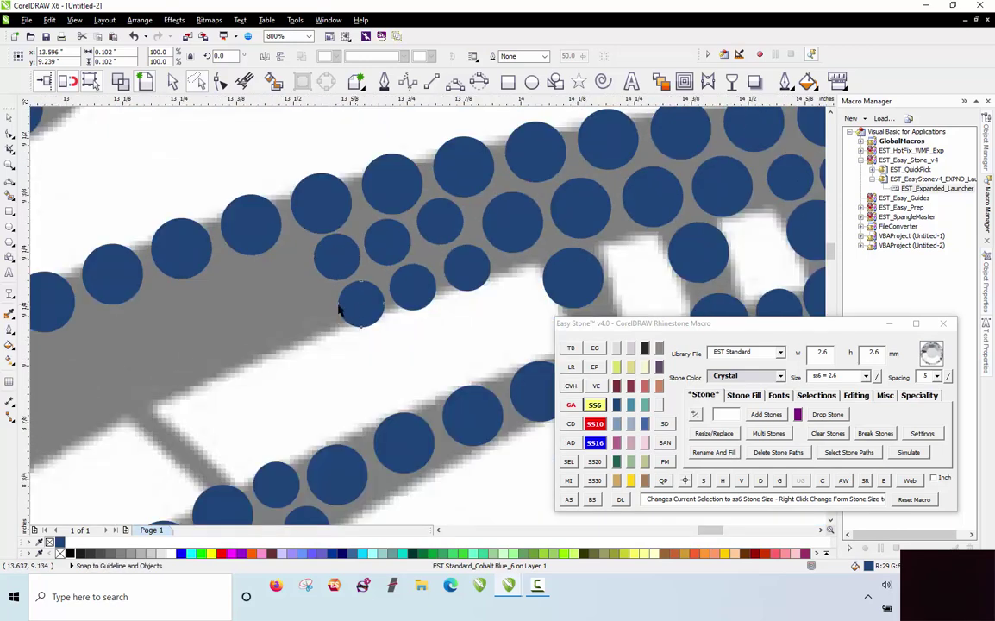
{"action": "left_click", "coordinate": [312, 324]}
{"action": "scroll", "coordinate": [302, 316], "scroll_direction": "up", "scroll_amount": 1}
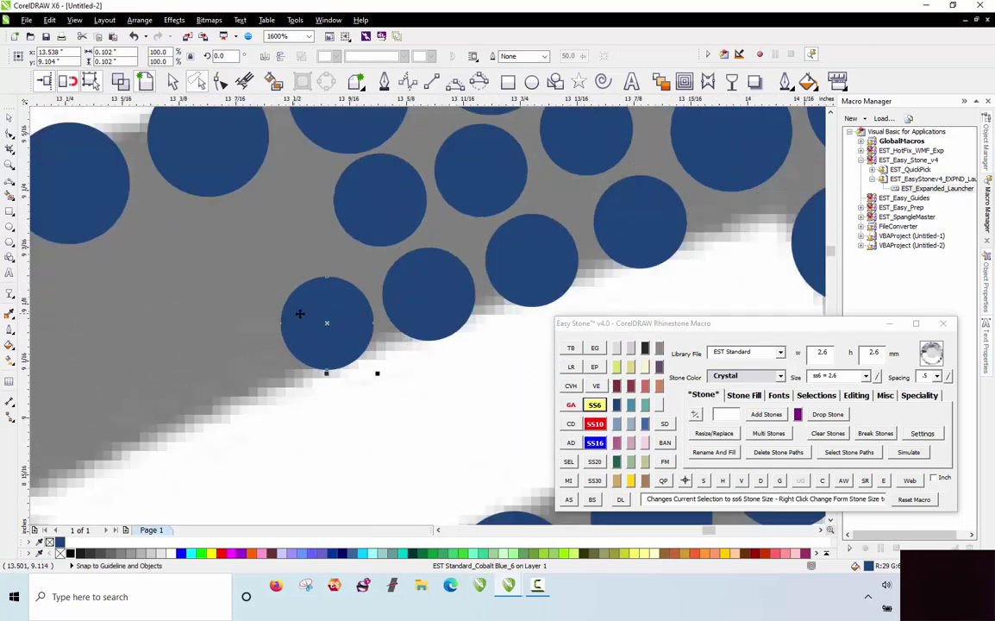
Copy the second-row SS6 stone one position further left in the upper band and even out its spacing.
{"action": "left_click", "coordinate": [280, 246]}
{"action": "scroll", "coordinate": [386, 208], "scroll_direction": "down", "scroll_amount": 1}
{"action": "scroll", "coordinate": [385, 208], "scroll_direction": "up", "scroll_amount": 1}
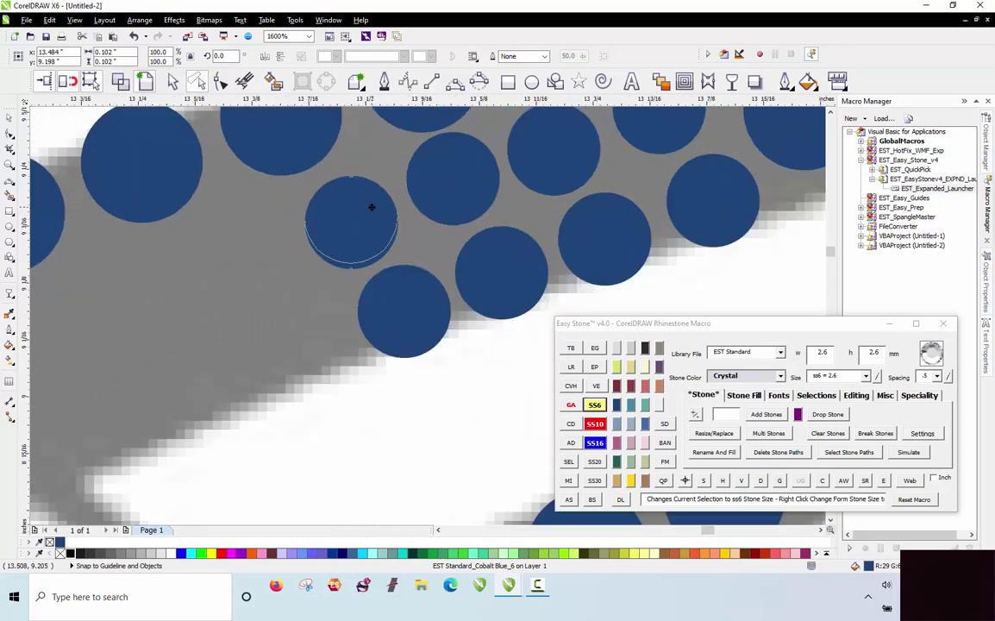
{"action": "left_click_drag", "start_coordinate": [372, 207], "coordinate": [378, 205]}
{"action": "scroll", "coordinate": [447, 196], "scroll_direction": "down", "scroll_amount": 1}
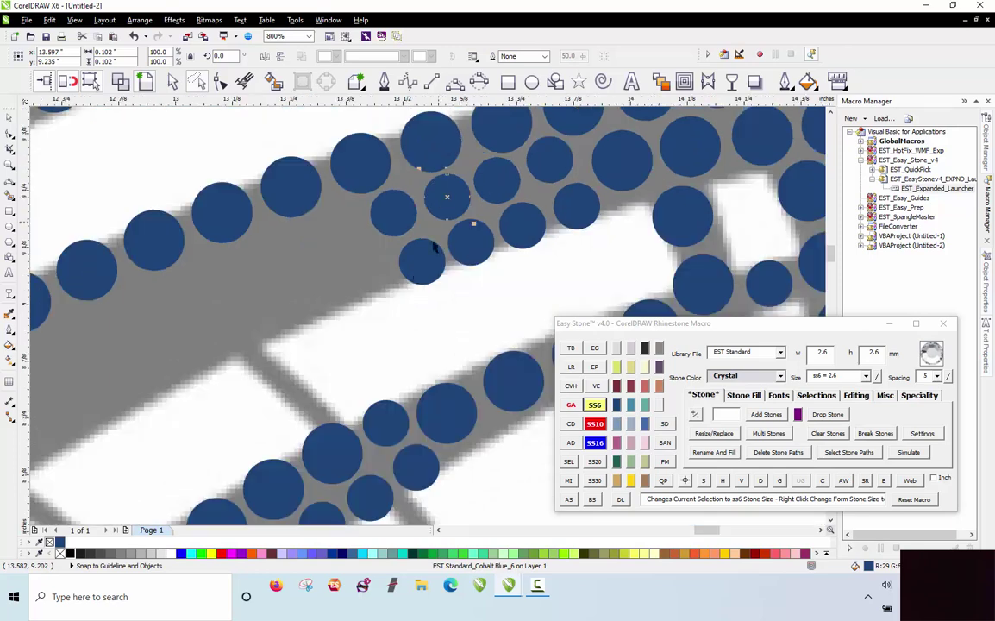
Copy the SS6 stones one more position left on the upper band's inner edge and second row, adjusting the second-row stone.
{"action": "scroll", "coordinate": [432, 269], "scroll_direction": "up", "scroll_amount": 1}
{"action": "right_click", "coordinate": [335, 298]}
{"action": "left_click_drag", "start_coordinate": [340, 291], "coordinate": [332, 299]}
{"action": "left_click_drag", "start_coordinate": [332, 299], "coordinate": [276, 201]}
{"action": "right_click", "coordinate": [281, 210]}
{"action": "scroll", "coordinate": [333, 205], "scroll_direction": "down", "scroll_amount": 1}
{"action": "scroll", "coordinate": [344, 186], "scroll_direction": "up", "scroll_amount": 2}
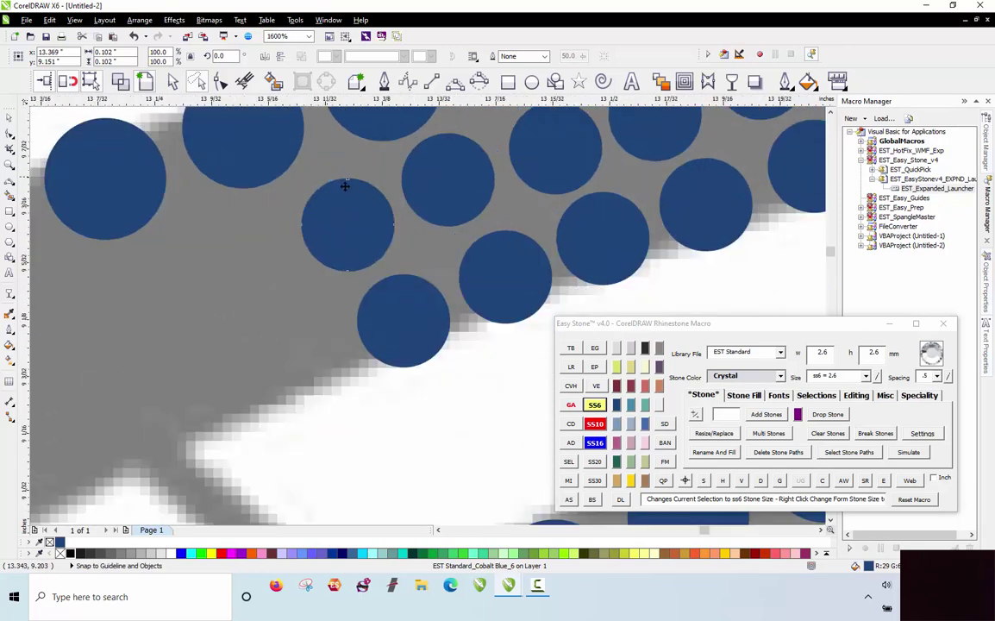
{"action": "scroll", "coordinate": [369, 140], "scroll_direction": "down", "scroll_amount": 1}
{"action": "scroll", "coordinate": [371, 194], "scroll_direction": "up", "scroll_amount": 1}
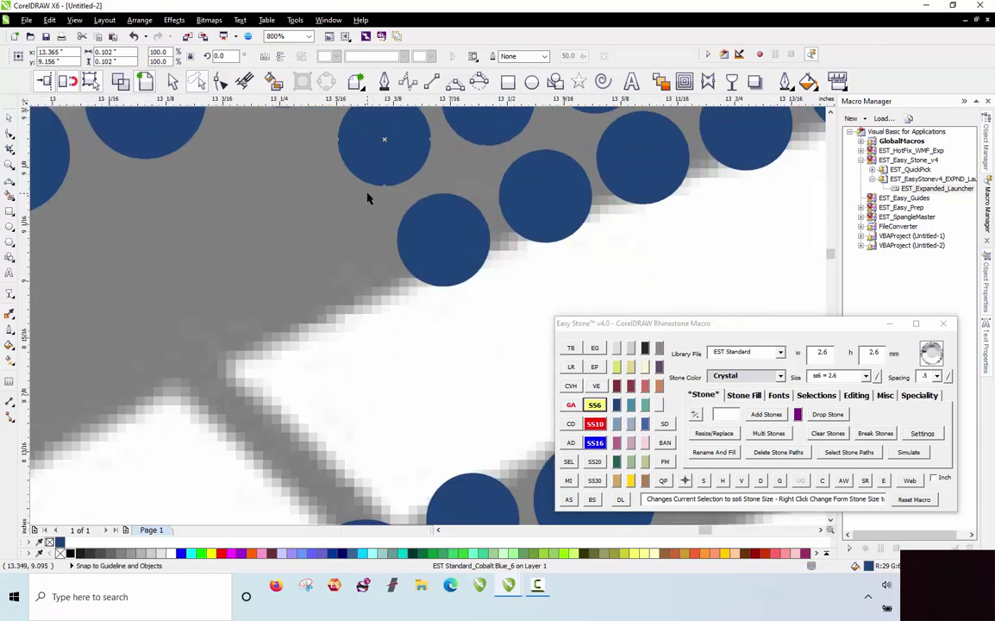
Extend the upper band leftward with an inner-edge stone resized to SS10 and another second-row SS6 copy.
{"action": "right_click", "coordinate": [310, 261]}
{"action": "left_click_drag", "start_coordinate": [416, 222], "coordinate": [313, 255]}
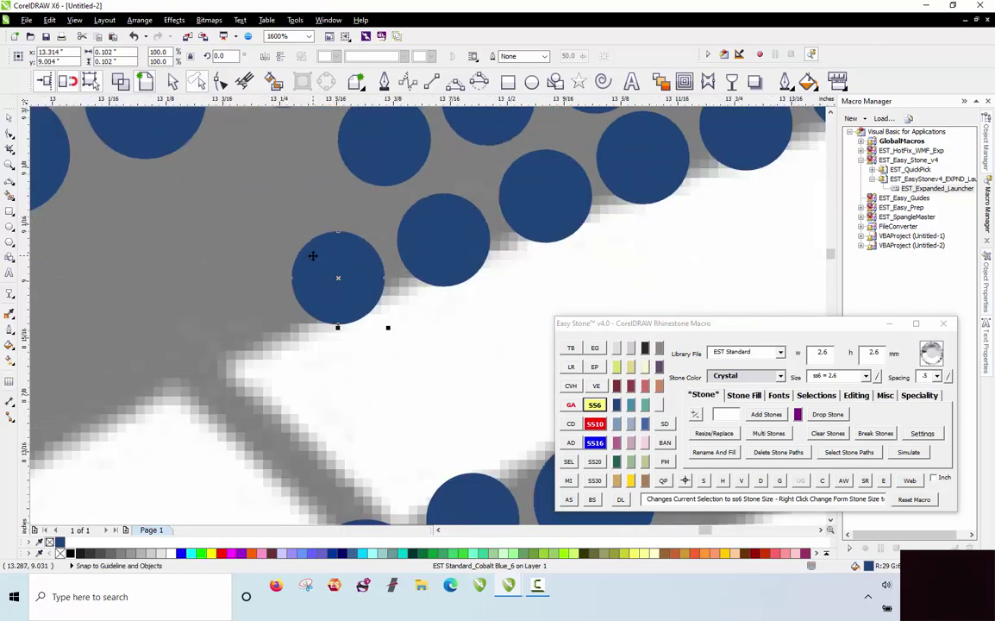
{"action": "scroll", "coordinate": [338, 278], "scroll_direction": "down", "scroll_amount": 1}
{"action": "scroll", "coordinate": [324, 240], "scroll_direction": "up", "scroll_amount": 1}
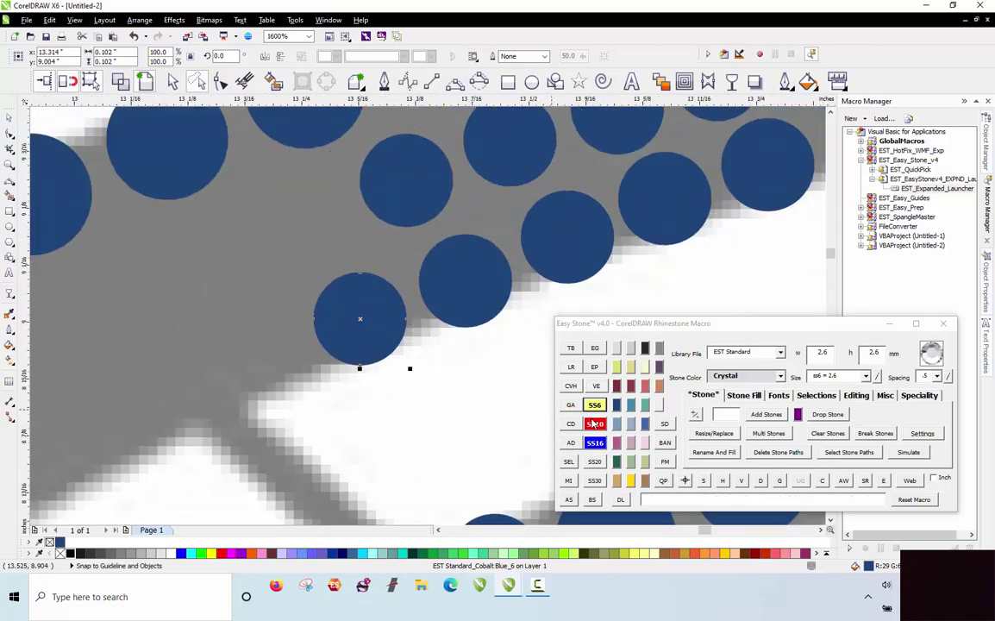
{"action": "left_click", "coordinate": [415, 174]}
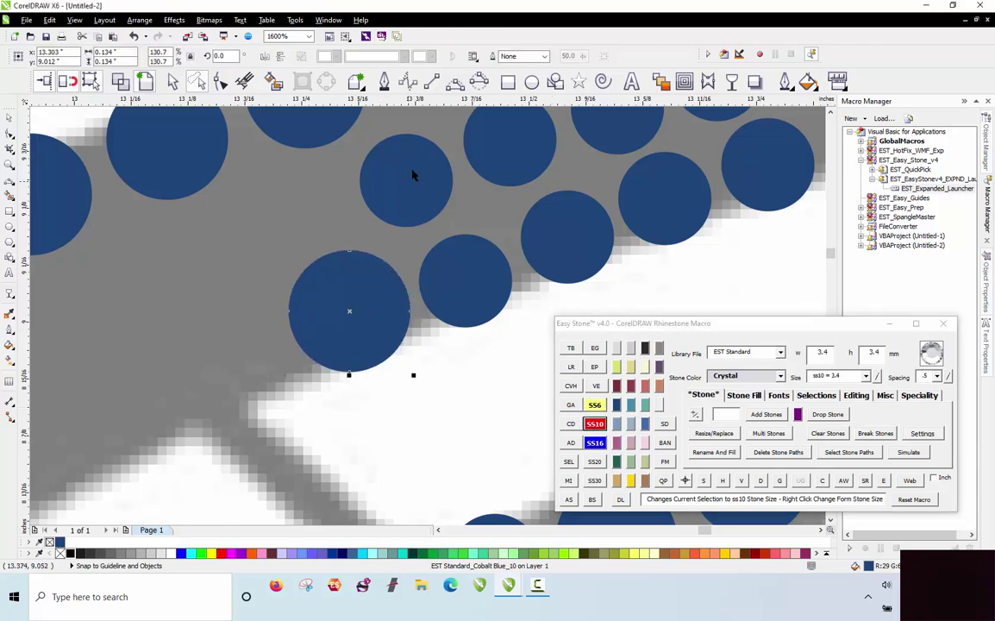
{"action": "left_click", "coordinate": [316, 178]}
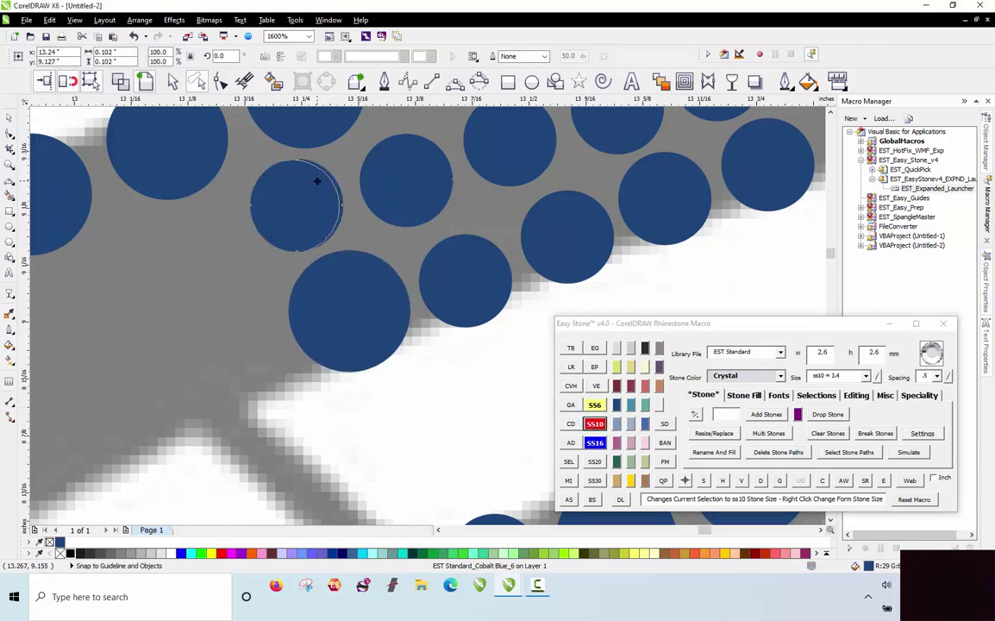
{"action": "scroll", "coordinate": [389, 207], "scroll_direction": "down", "scroll_amount": 1}
{"action": "scroll", "coordinate": [374, 251], "scroll_direction": "up", "scroll_amount": 1}
Copy the inner-edge SS10 stone to where the right crossing line meets the upper band, and add a second-row SS6 above it.
{"action": "left_click", "coordinate": [377, 258]}
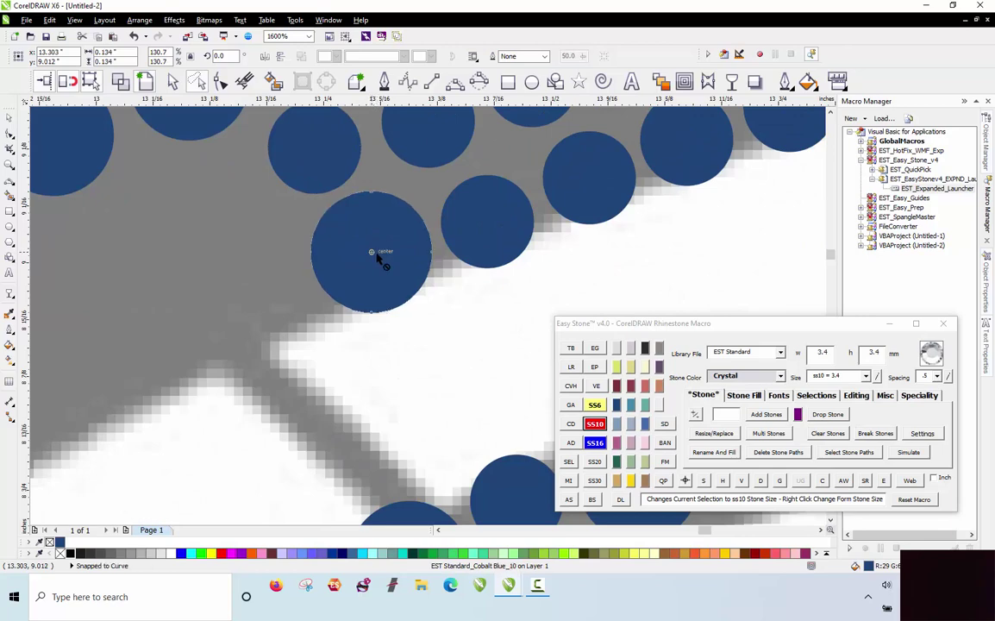
{"action": "left_click_drag", "start_coordinate": [377, 259], "coordinate": [244, 308]}
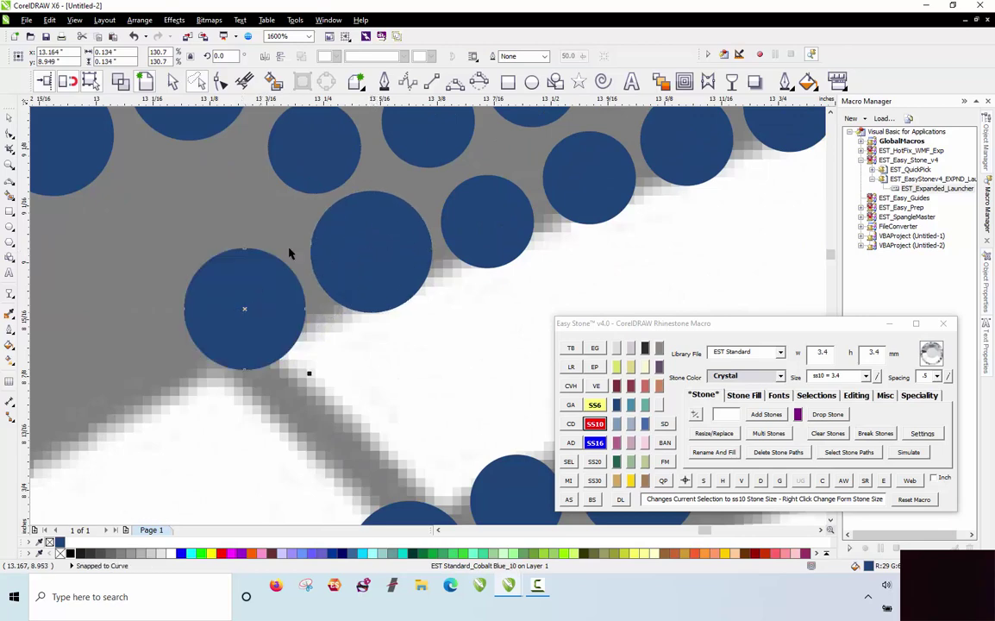
{"action": "left_click", "coordinate": [220, 200]}
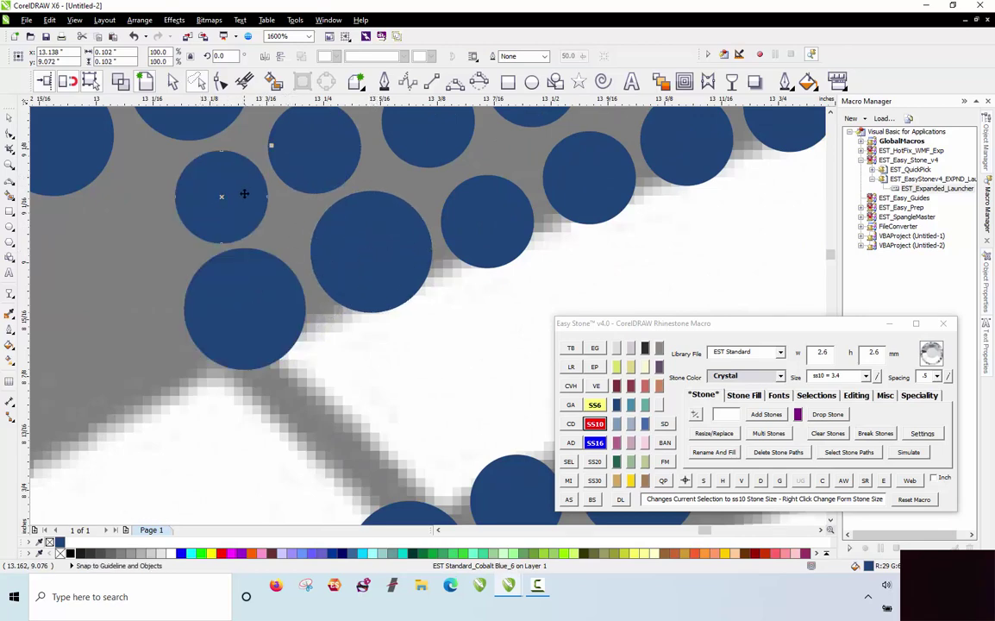
{"action": "scroll", "coordinate": [244, 194], "scroll_direction": "down", "scroll_amount": 5}
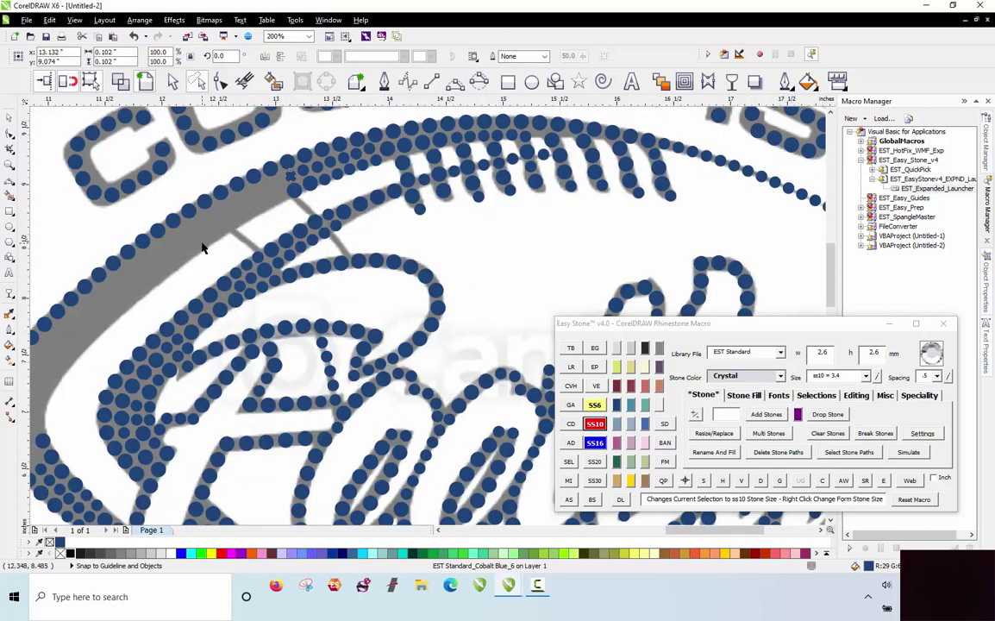
Add SS10 stones between the two end stones of the upper band's empty inner edge, curving their path along the edge.
{"action": "key", "text": "Escape"}
{"action": "scroll", "coordinate": [171, 285], "scroll_direction": "up", "scroll_amount": 2}
{"action": "scroll", "coordinate": [362, 179], "scroll_direction": "down", "scroll_amount": 2}
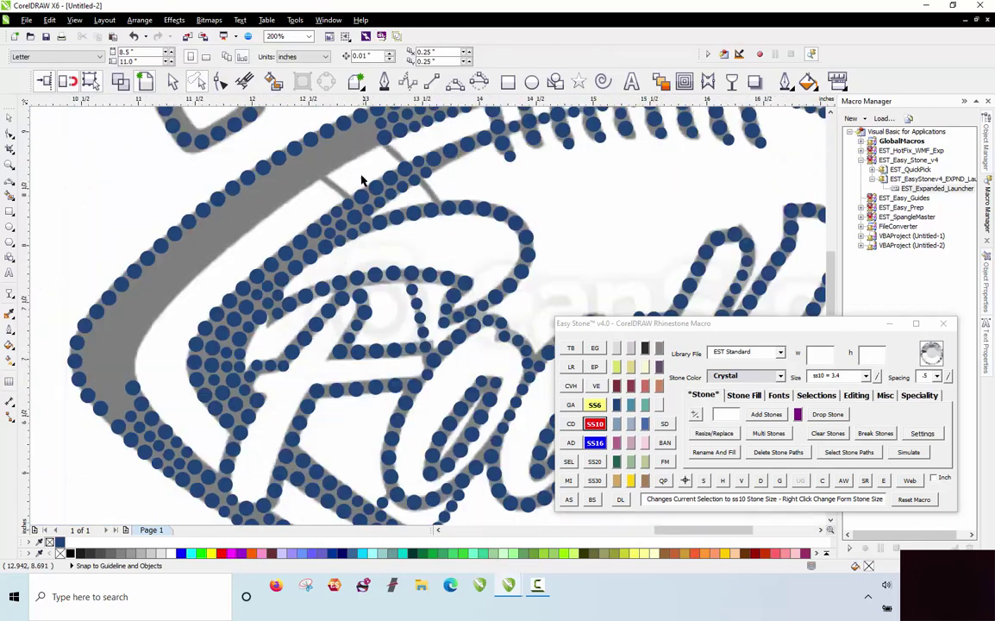
{"action": "left_click", "coordinate": [134, 388]}
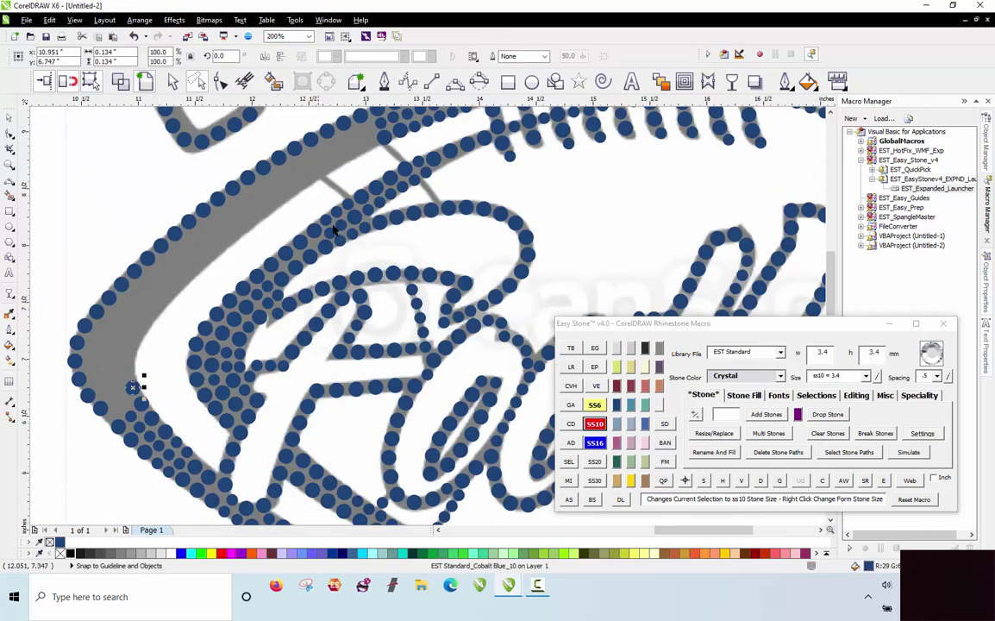
{"action": "left_click", "coordinate": [380, 143], "text": "shift"}
{"action": "left_click", "coordinate": [569, 499]}
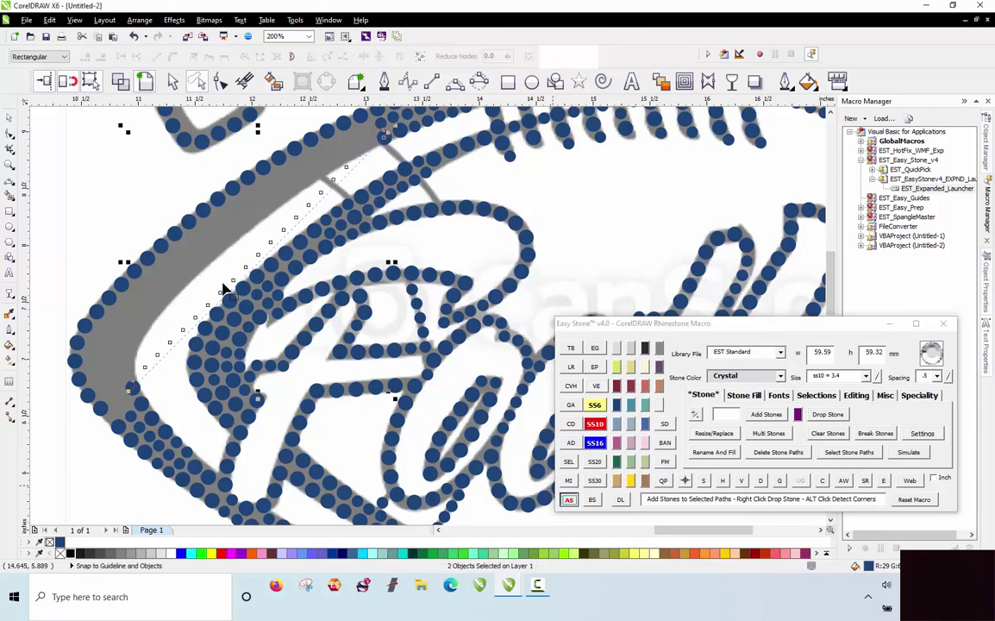
{"action": "mouse_move", "coordinate": [205, 271]}
{"action": "left_mouse_down"}
{"action": "mouse_move", "coordinate": [189, 287]}
{"action": "mouse_move", "coordinate": [187, 279]}
{"action": "left_mouse_up"}
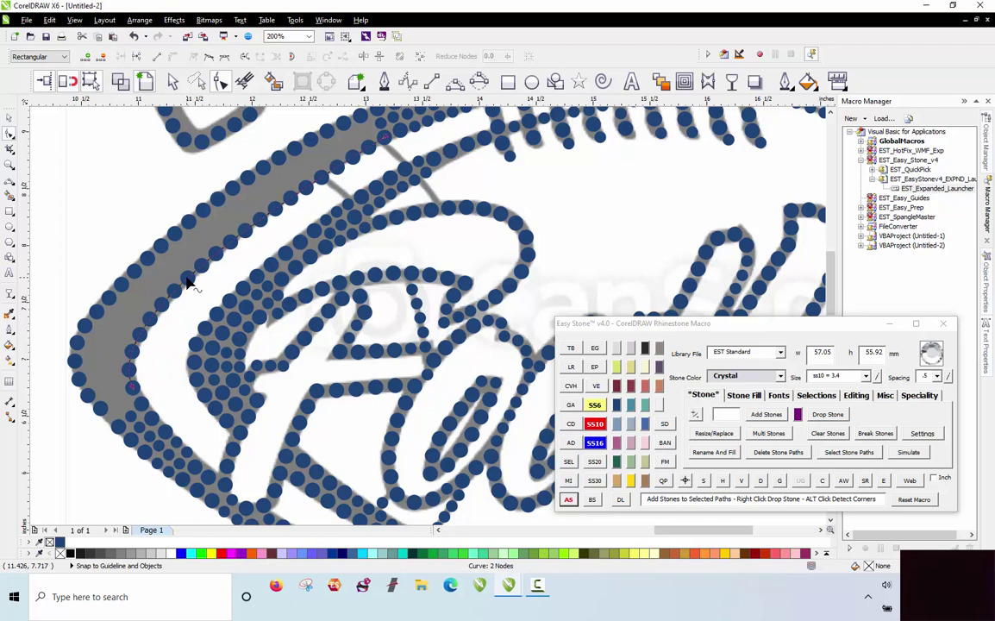
Delete the stone path of the new inner-edge SS10 row, keeping its stones.
{"action": "key", "text": "space"}
{"action": "key", "text": "Escape"}
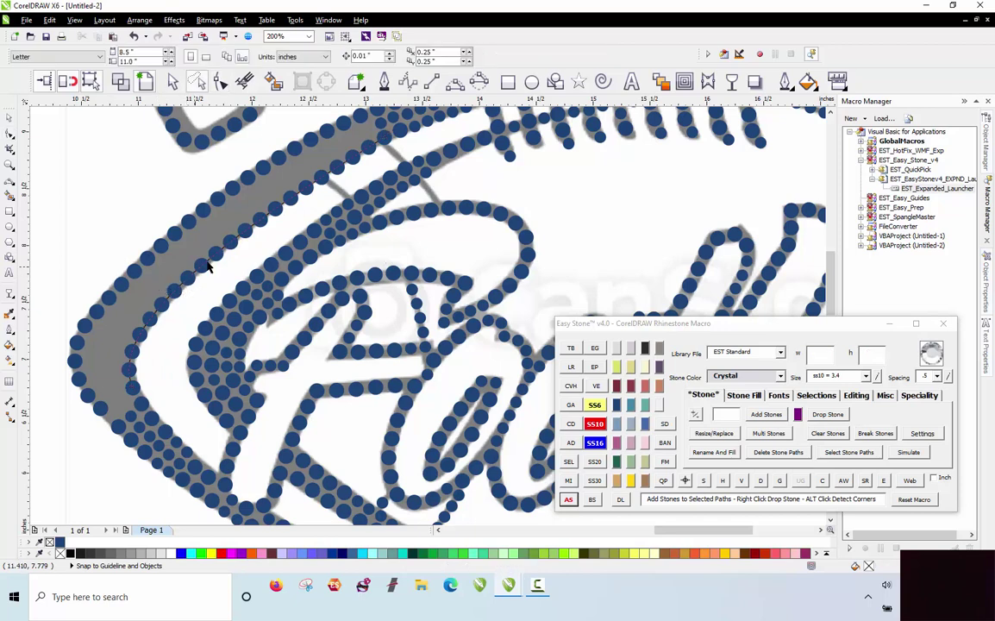
{"action": "left_click", "coordinate": [253, 235]}
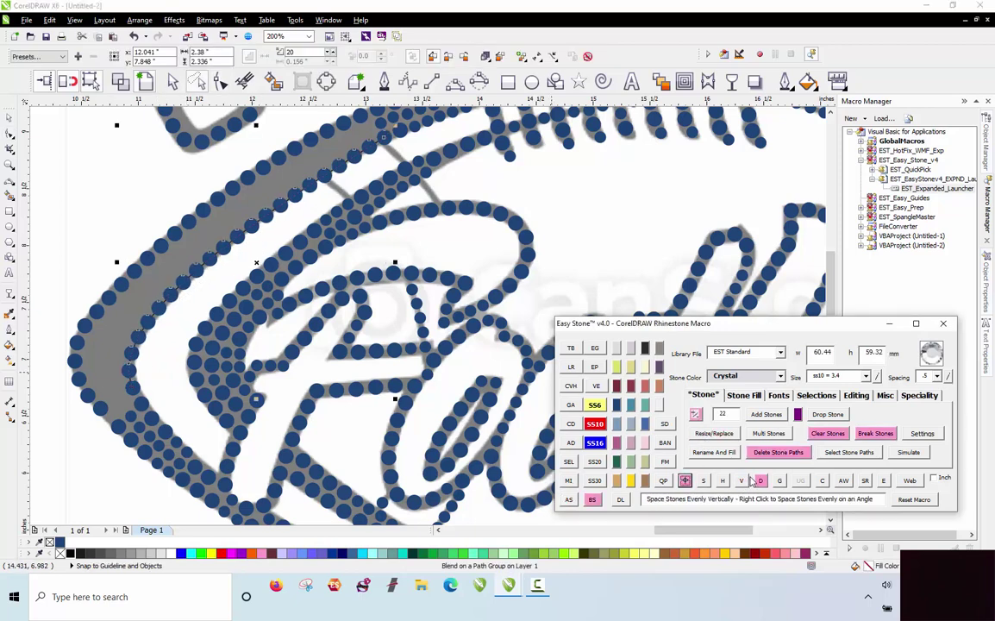
{"action": "left_click", "coordinate": [758, 481]}
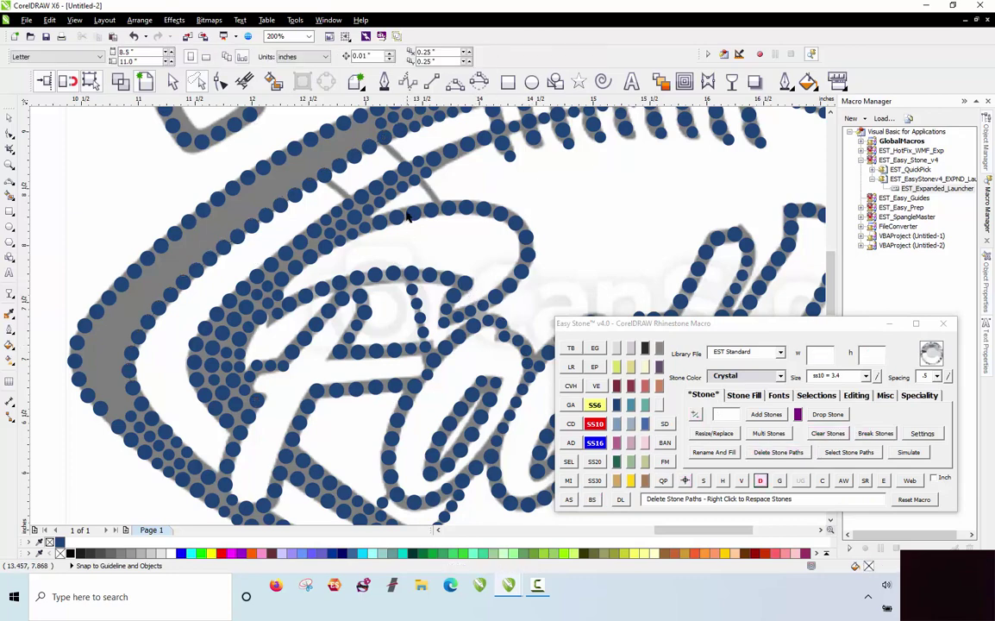
Place two SS6 copies on the right crossing line's short segment below the middle band.
{"action": "scroll", "coordinate": [473, 178], "scroll_direction": "up", "scroll_amount": 2}
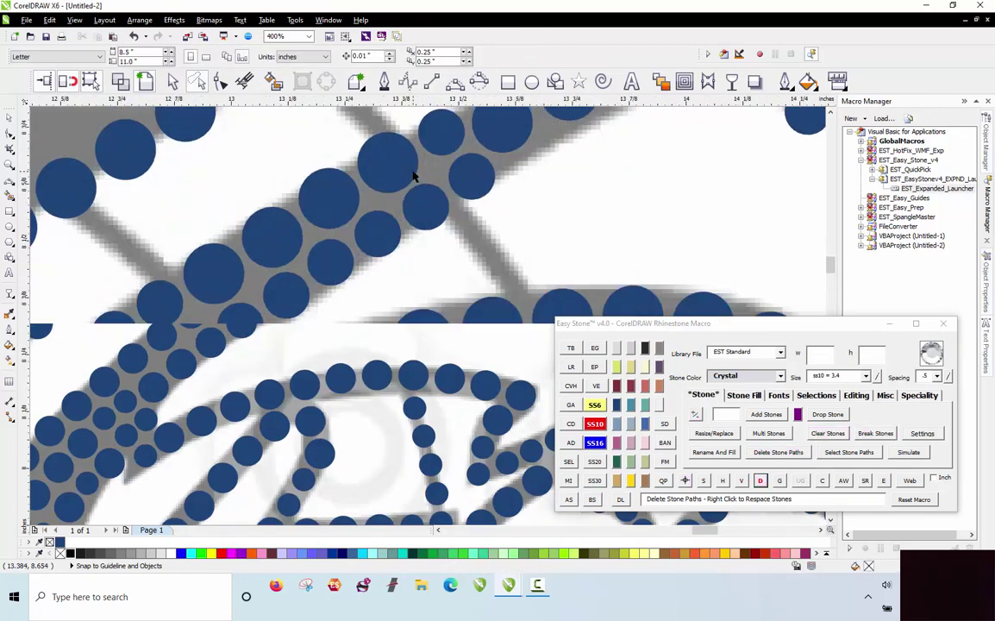
{"action": "right_click", "coordinate": [515, 274]}
{"action": "left_click_drag", "start_coordinate": [483, 186], "coordinate": [523, 279]}
{"action": "scroll", "coordinate": [510, 269], "scroll_direction": "up", "scroll_amount": 1}
{"action": "right_click", "coordinate": [435, 196]}
{"action": "left_click_drag", "start_coordinate": [448, 239], "coordinate": [444, 186]}
{"action": "scroll", "coordinate": [470, 301], "scroll_direction": "down", "scroll_amount": 2}
{"action": "scroll", "coordinate": [423, 209], "scroll_direction": "up", "scroll_amount": 1}
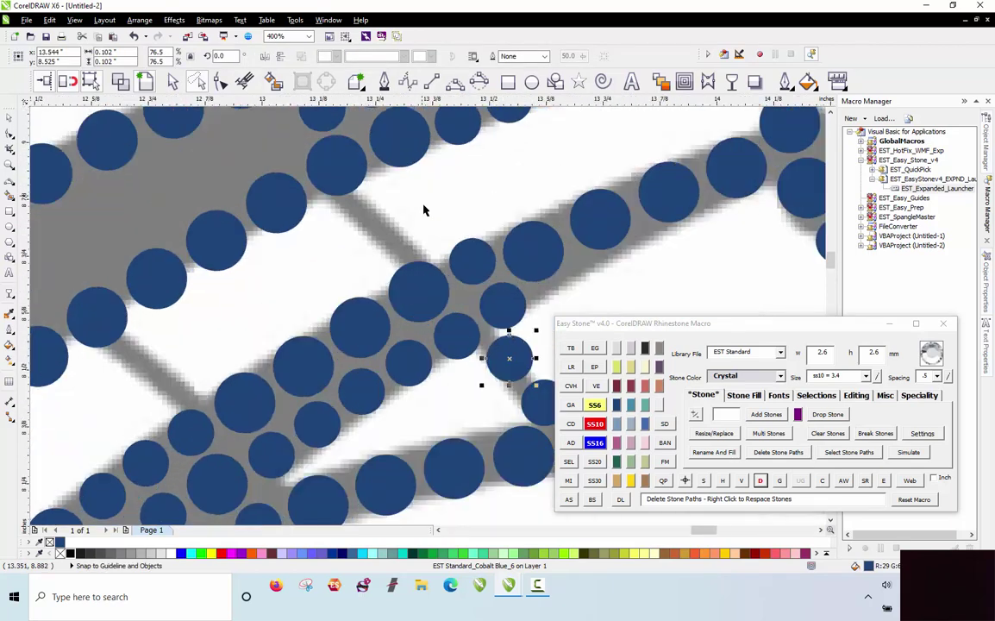
Place two SS6 copies on the right crossing line's segment between the upper and middle bands.
{"action": "right_click", "coordinate": [411, 244]}
{"action": "left_click_drag", "start_coordinate": [466, 269], "coordinate": [379, 229]}
{"action": "scroll", "coordinate": [447, 209], "scroll_direction": "down", "scroll_amount": 1}
{"action": "scroll", "coordinate": [412, 211], "scroll_direction": "up", "scroll_amount": 2}
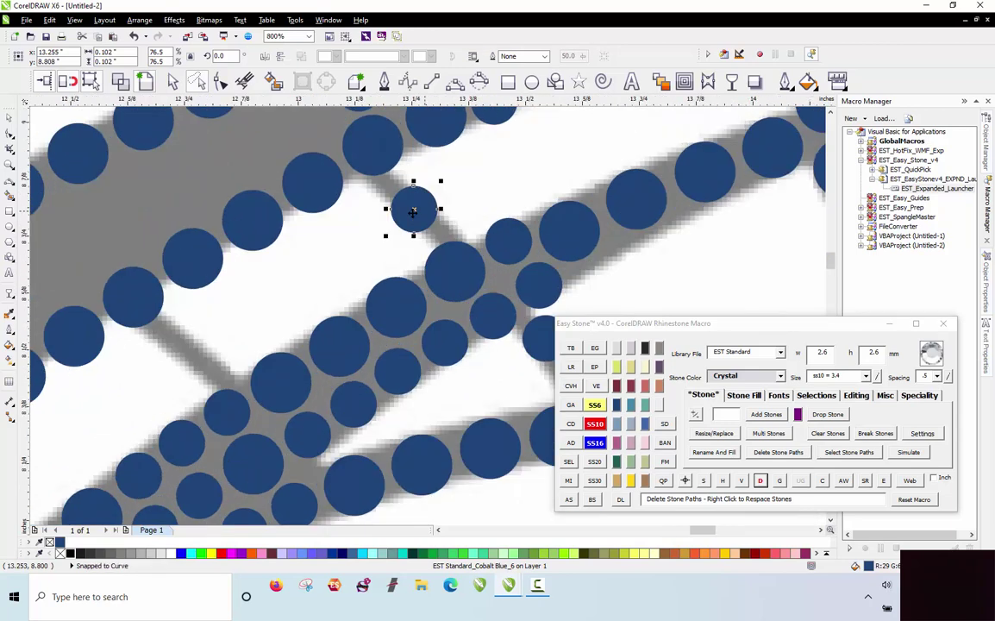
{"action": "scroll", "coordinate": [359, 239], "scroll_direction": "down", "scroll_amount": 1}
{"action": "scroll", "coordinate": [384, 217], "scroll_direction": "up", "scroll_amount": 1}
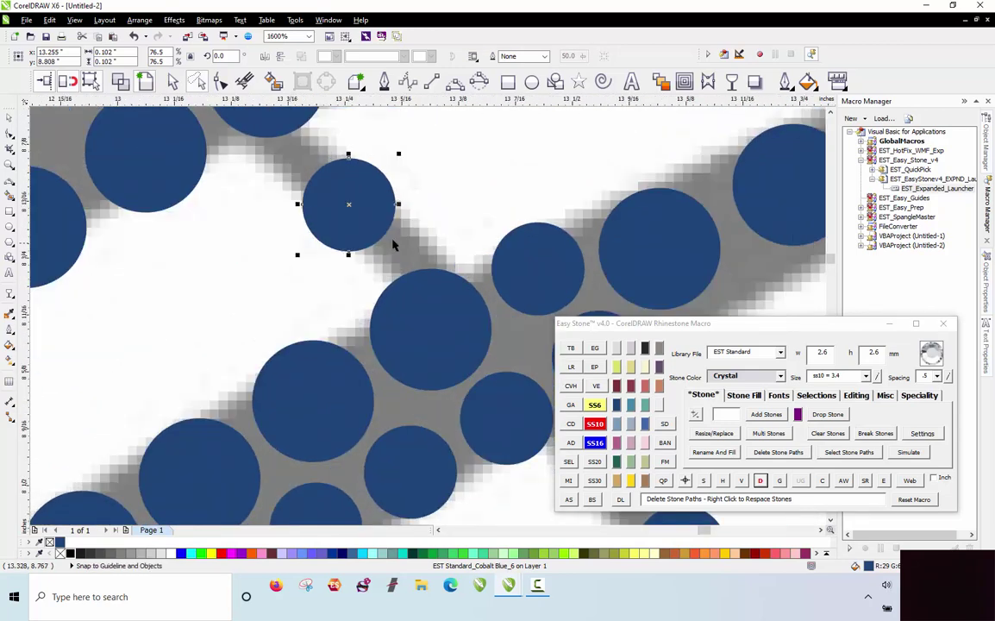
{"action": "left_click_drag", "start_coordinate": [356, 220], "coordinate": [328, 198]}
{"action": "left_click", "coordinate": [313, 173]}
{"action": "scroll", "coordinate": [313, 174], "scroll_direction": "down", "scroll_amount": 3}
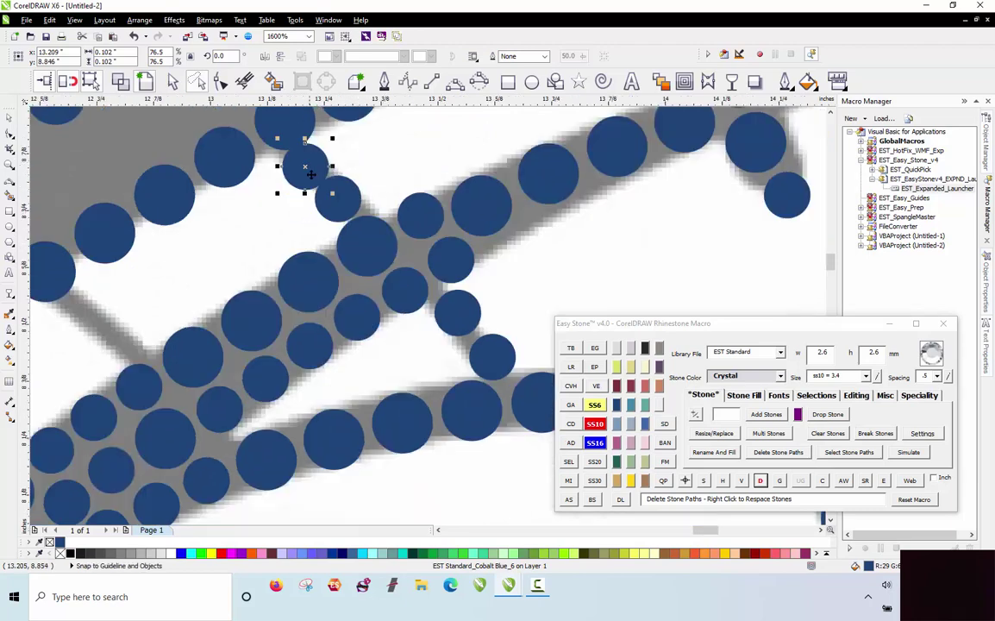
{"action": "scroll", "coordinate": [442, 350], "scroll_direction": "up", "scroll_amount": 3}
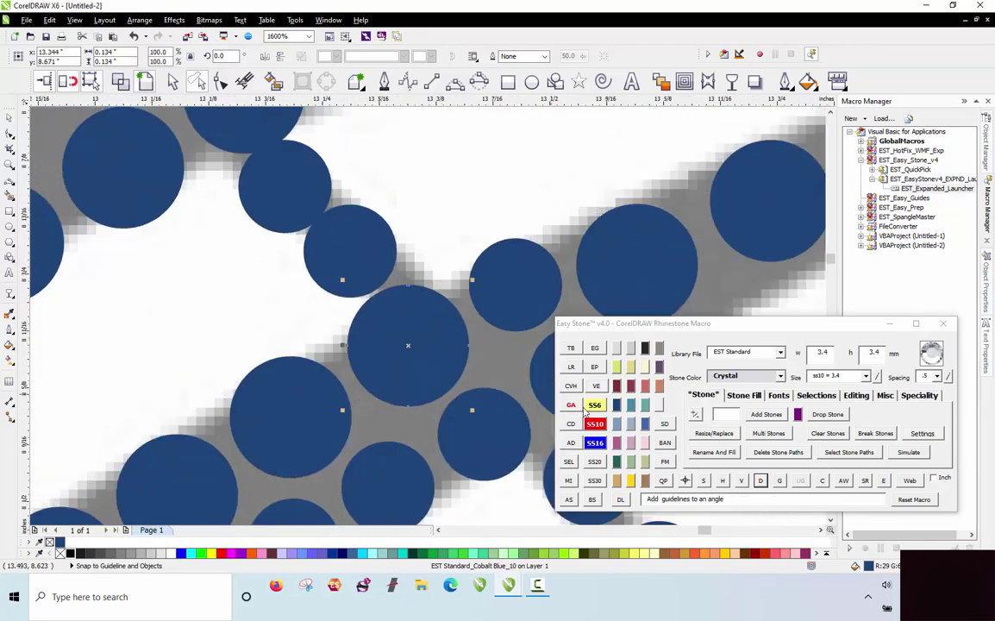
Resize the middle band's SS10 stone at the crossing line to SS6, then spread it and the line's stones more evenly.
{"action": "left_click", "coordinate": [595, 405]}
{"action": "left_click_drag", "start_coordinate": [460, 356], "coordinate": [464, 356]}
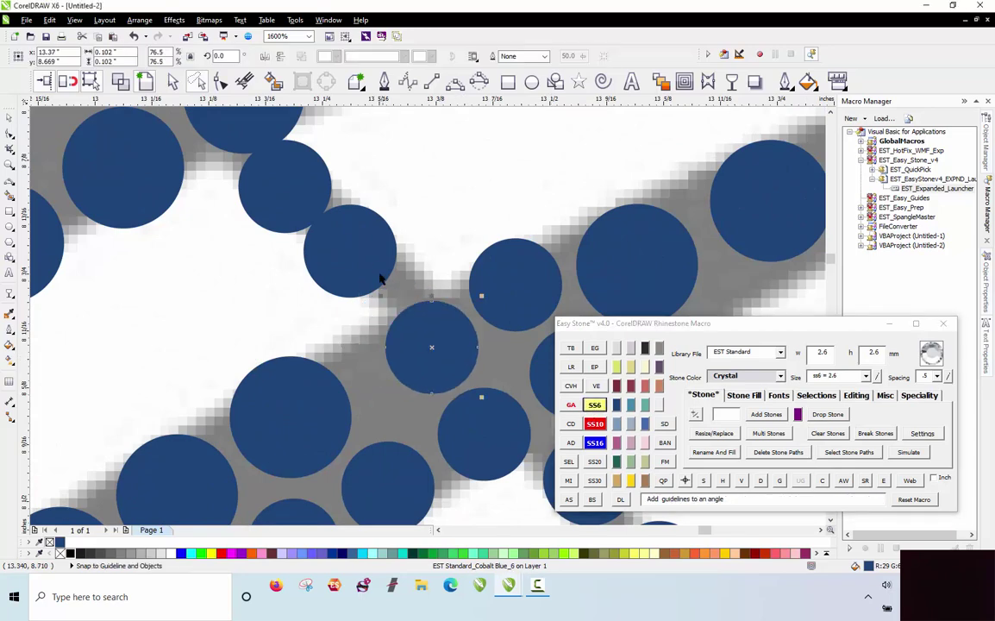
{"action": "left_click_drag", "start_coordinate": [379, 275], "coordinate": [409, 288]}
{"action": "left_click_drag", "start_coordinate": [298, 195], "coordinate": [317, 193]}
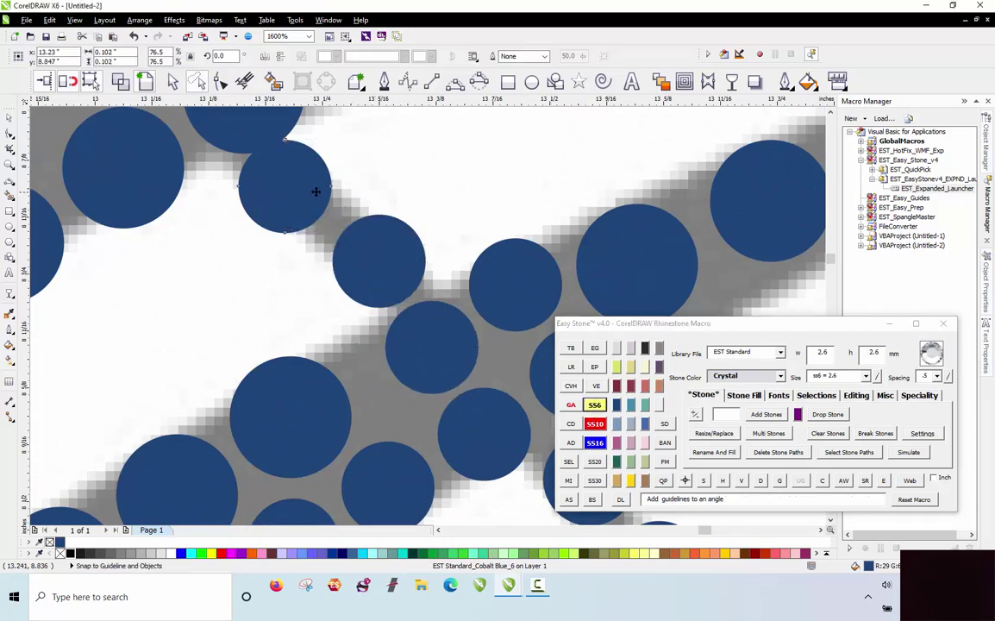
{"action": "scroll", "coordinate": [367, 220], "scroll_direction": "down", "scroll_amount": 1}
Respace the five stones running along the right crossing line from the upper band's inner edge through the middle band.
{"action": "left_click", "coordinate": [312, 227]}
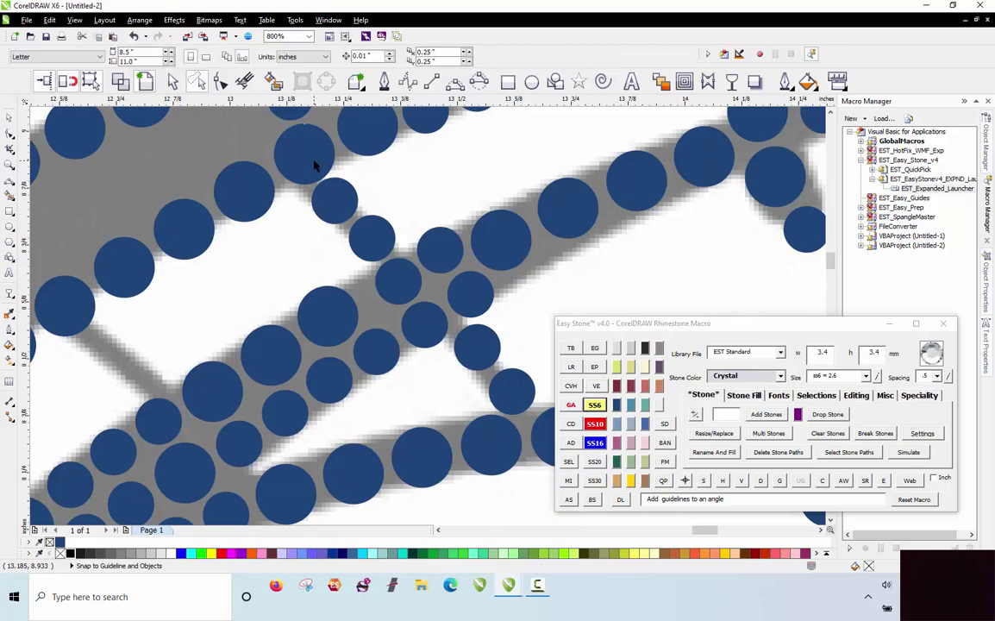
{"action": "left_click", "coordinate": [316, 163]}
{"action": "left_click", "coordinate": [343, 203], "text": "shift"}
{"action": "left_click", "coordinate": [383, 237], "text": "shift"}
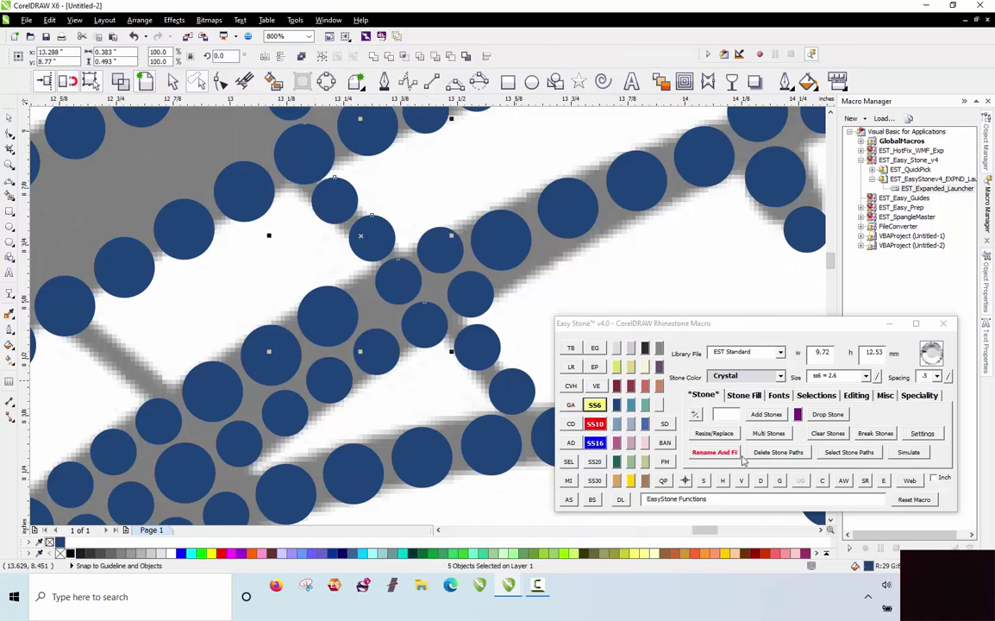
{"action": "left_click", "coordinate": [761, 480]}
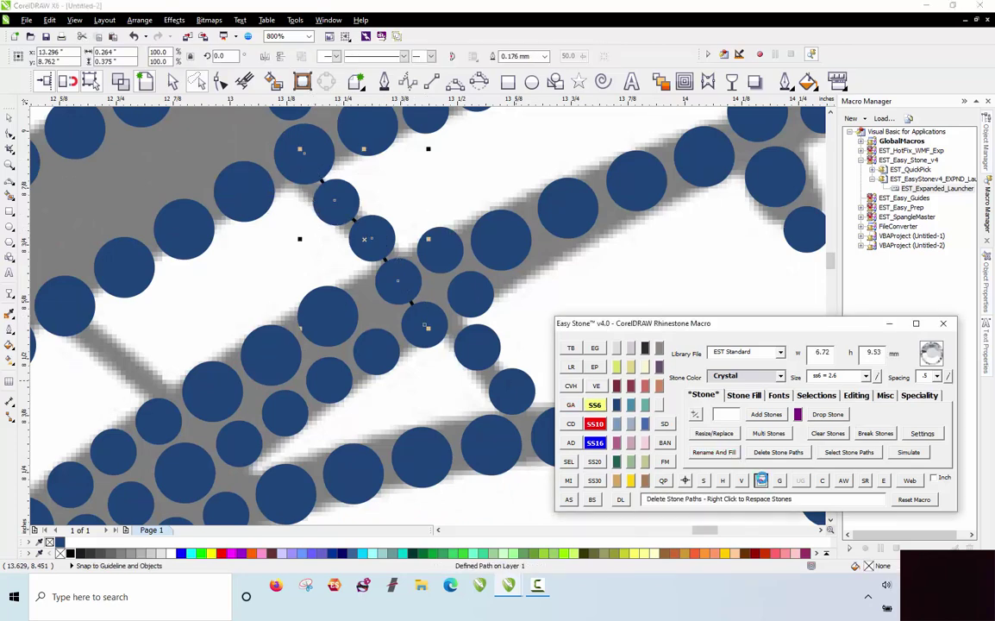
Respace the twelve stones along the middle band's upper edge, from the right crossing line down to the lower left.
{"action": "scroll", "coordinate": [471, 231], "scroll_direction": "down", "scroll_amount": 1}
{"action": "scroll", "coordinate": [471, 232], "scroll_direction": "up", "scroll_amount": 1}
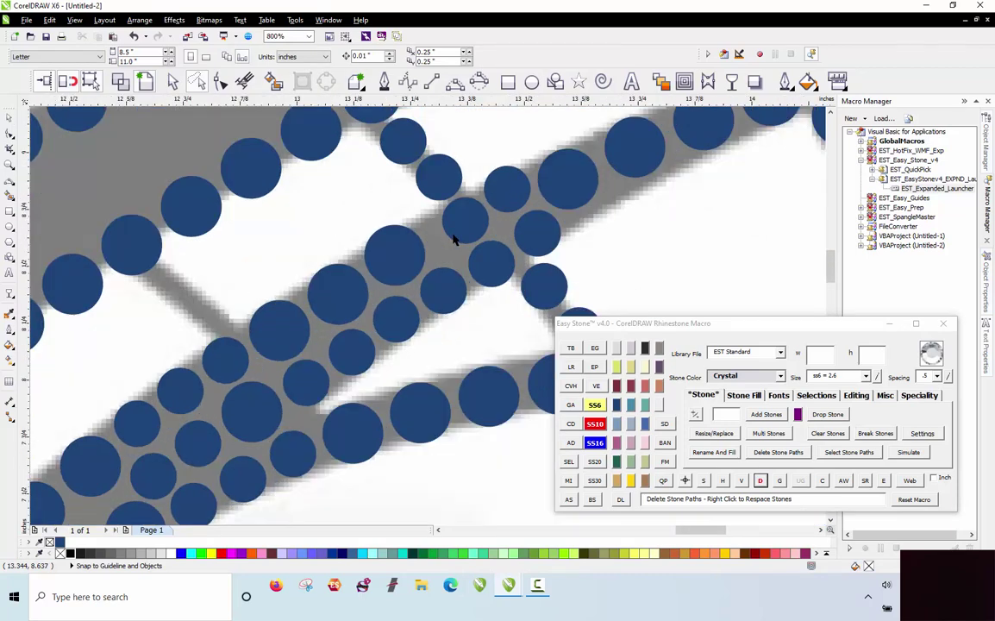
{"action": "scroll", "coordinate": [456, 238], "scroll_direction": "down", "scroll_amount": 1}
{"action": "left_click", "coordinate": [458, 230]}
{"action": "left_click", "coordinate": [425, 250], "text": "shift"}
{"action": "left_click", "coordinate": [370, 286], "text": "shift"}
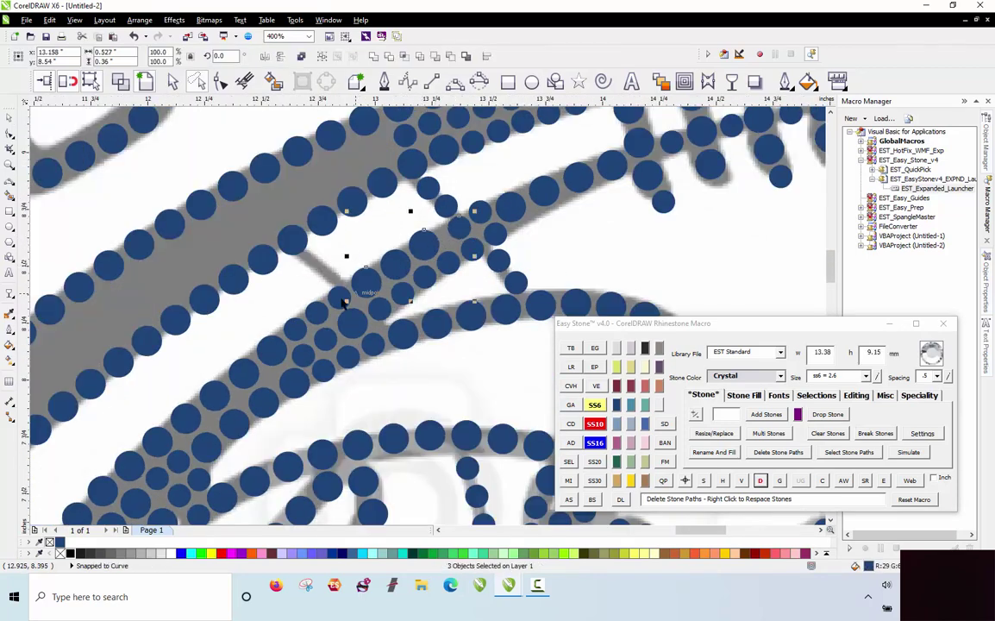
{"action": "left_click", "coordinate": [342, 301], "text": "shift"}
{"action": "left_click", "coordinate": [320, 314], "text": "shift"}
{"action": "left_click", "coordinate": [297, 330], "text": "shift"}
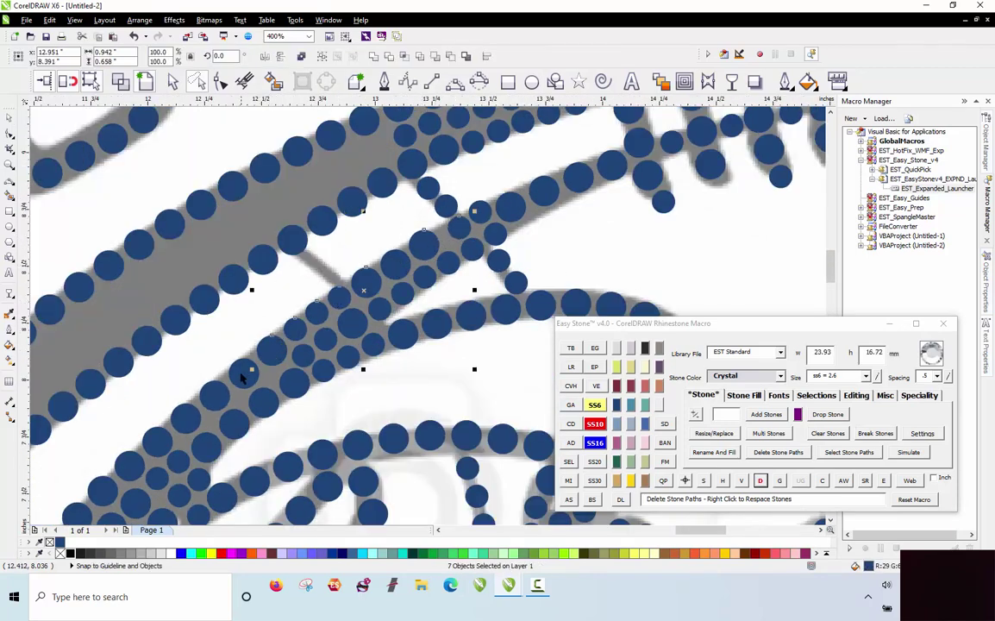
{"action": "left_click", "coordinate": [214, 395], "text": "shift"}
{"action": "left_click", "coordinate": [185, 418], "text": "shift"}
{"action": "left_click", "coordinate": [152, 439], "text": "shift"}
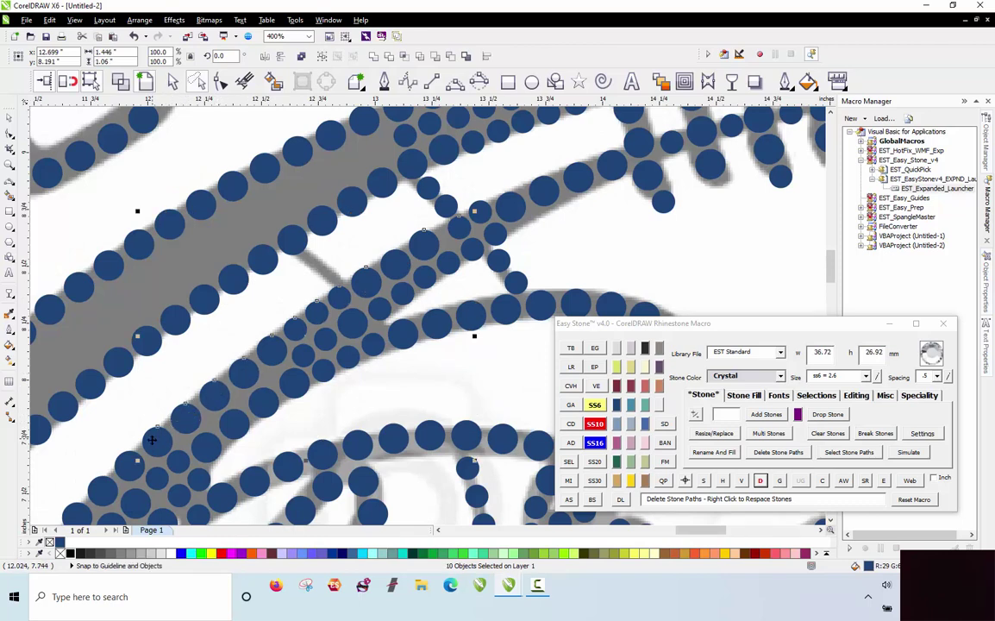
{"action": "left_click", "coordinate": [127, 465], "text": "shift"}
{"action": "left_click", "coordinate": [761, 481]}
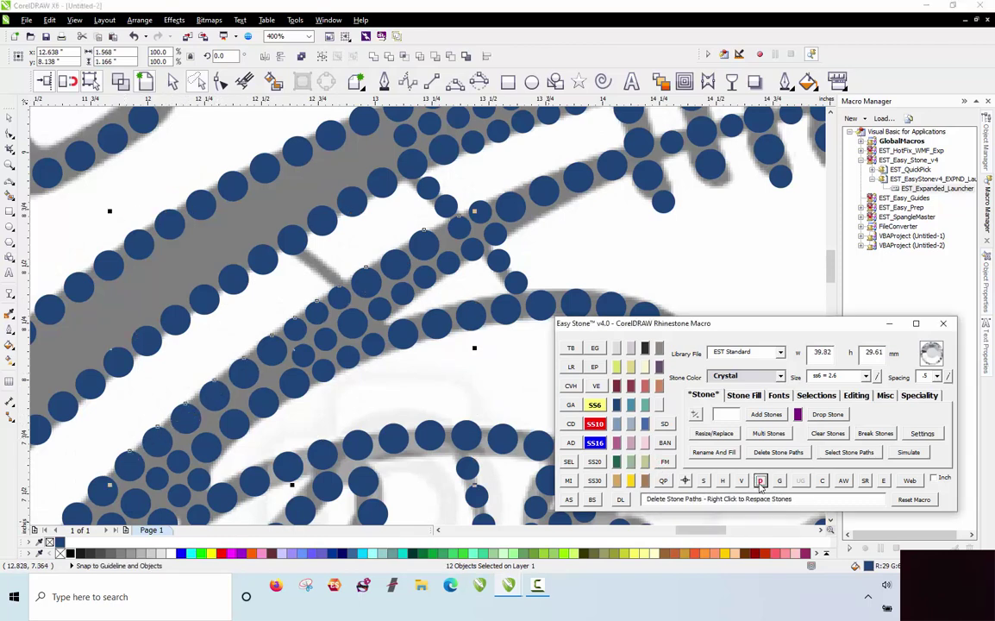
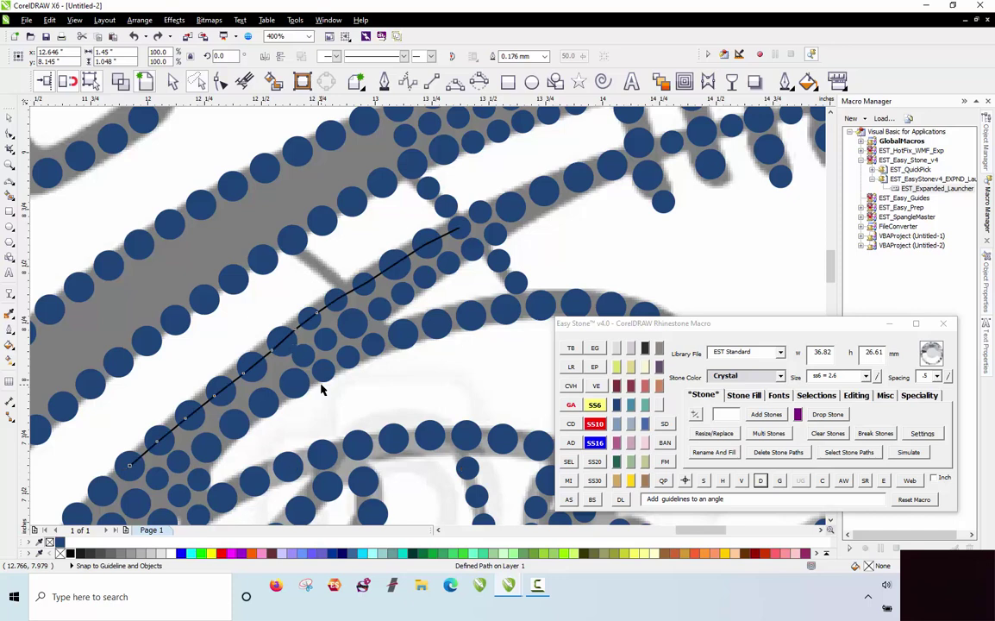
Respace the twelve stones along the middle band's upper edge, starting at the SS10 stone just below the right crossing line.
{"action": "left_click", "coordinate": [422, 257]}
{"action": "left_click", "coordinate": [396, 267], "text": "shift"}
{"action": "left_click", "coordinate": [365, 287], "text": "shift"}
{"action": "left_click", "coordinate": [345, 299], "text": "shift"}
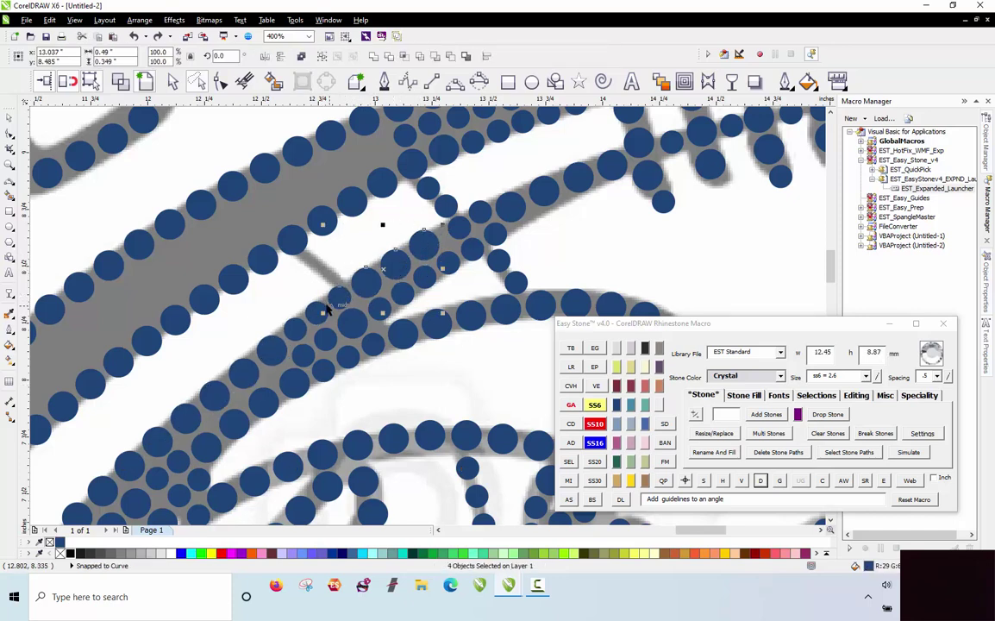
{"action": "left_click_drag", "start_coordinate": [326, 308], "coordinate": [312, 317]}
{"action": "left_click", "coordinate": [270, 348], "text": "shift"}
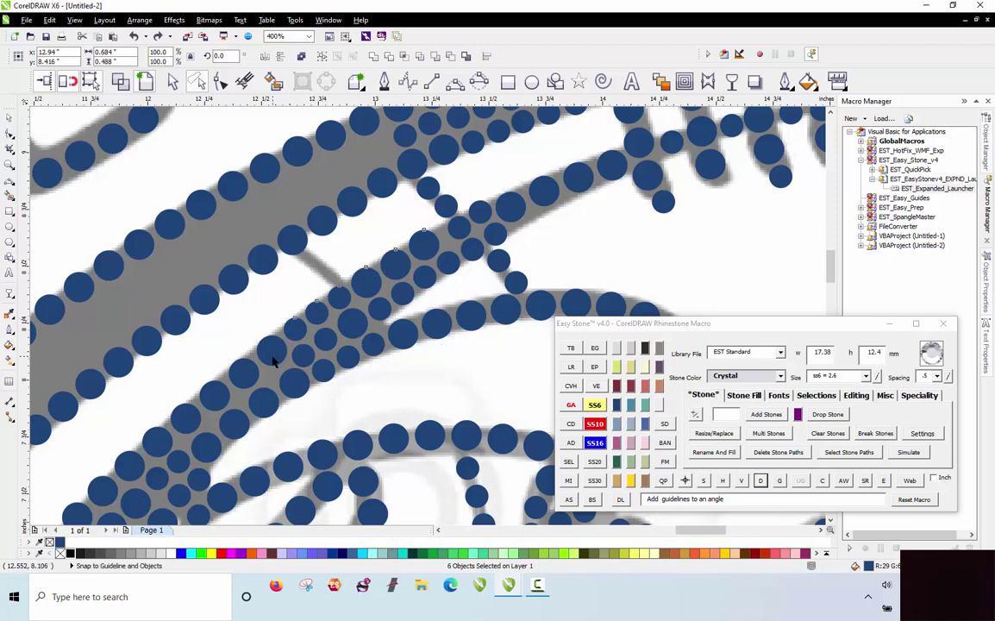
{"action": "left_click", "coordinate": [243, 372], "text": "shift"}
{"action": "left_click", "coordinate": [214, 395], "text": "shift"}
{"action": "left_click", "coordinate": [186, 418], "text": "shift"}
{"action": "left_click", "coordinate": [157, 442], "text": "shift"}
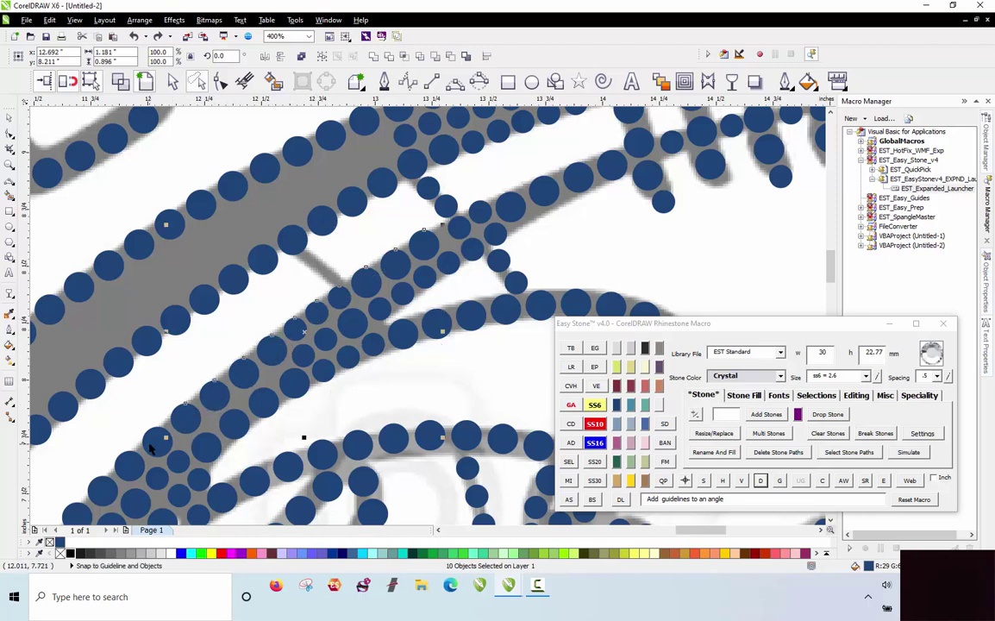
{"action": "left_click", "coordinate": [128, 464], "text": "shift"}
{"action": "left_click", "coordinate": [101, 488], "text": "shift"}
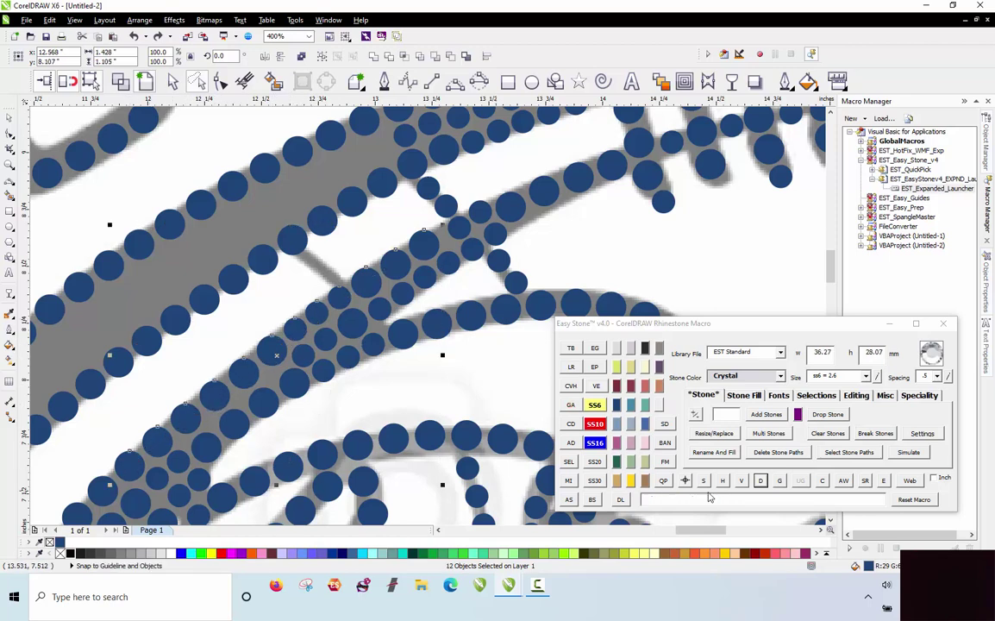
{"action": "right_click", "coordinate": [760, 480]}
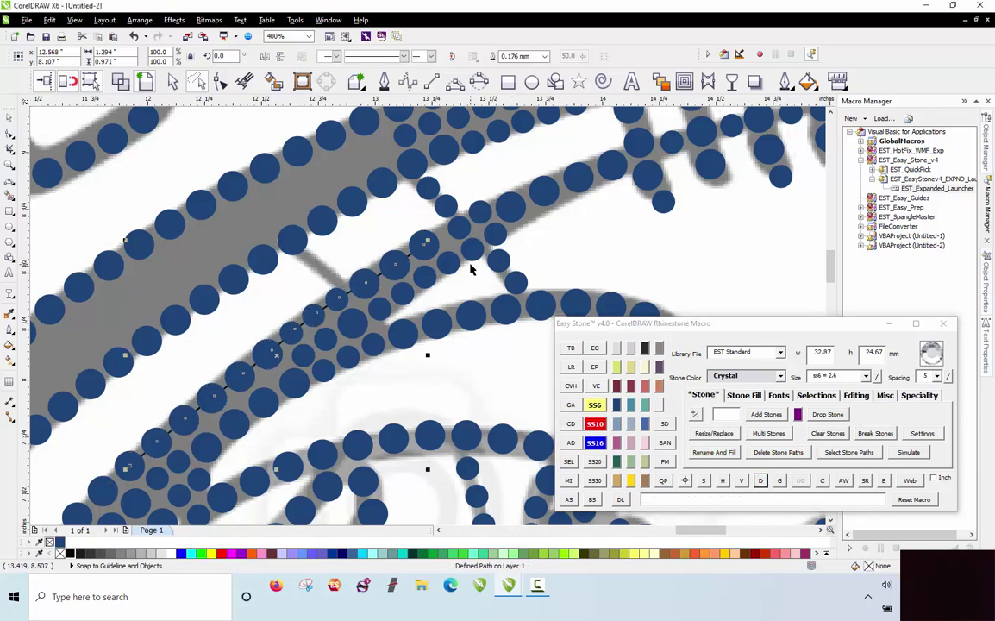
{"action": "key", "text": "Escape"}
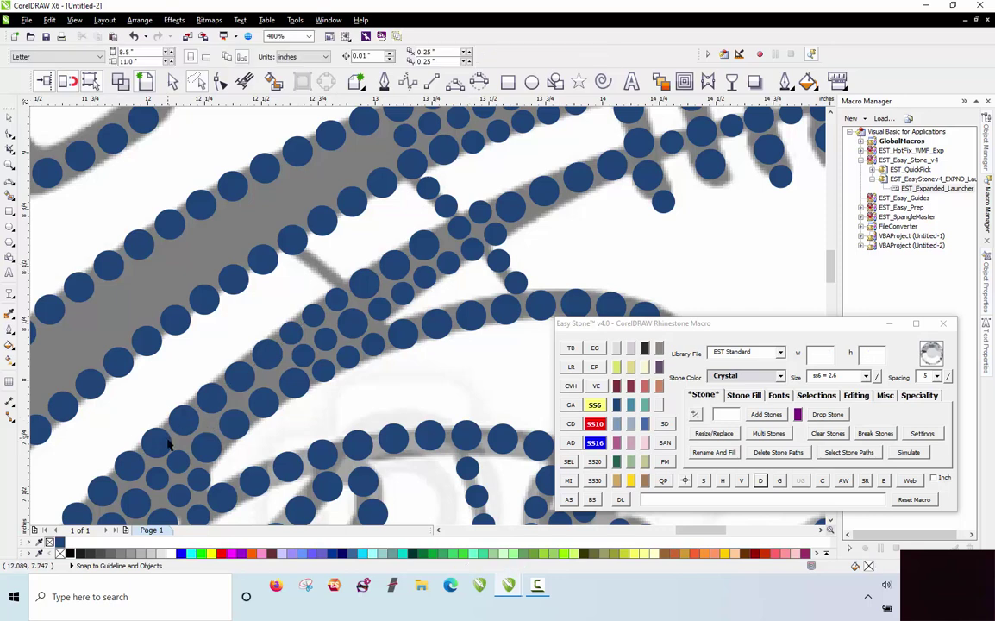
Respace the middle band's upper-edge stones again, including the SS6 stone on the right crossing line and excluding the two lowest ones.
{"action": "left_click", "coordinate": [166, 443]}
{"action": "left_click", "coordinate": [189, 422], "text": "shift"}
{"action": "left_click", "coordinate": [217, 402], "text": "shift"}
{"action": "left_click", "coordinate": [246, 384], "text": "shift"}
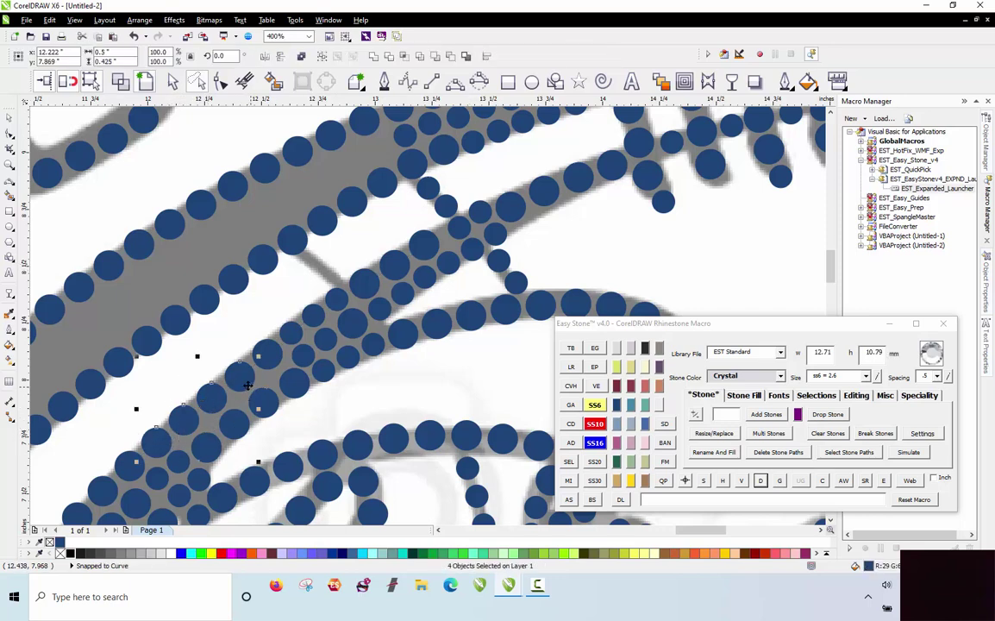
{"action": "left_click", "coordinate": [274, 352], "text": "shift"}
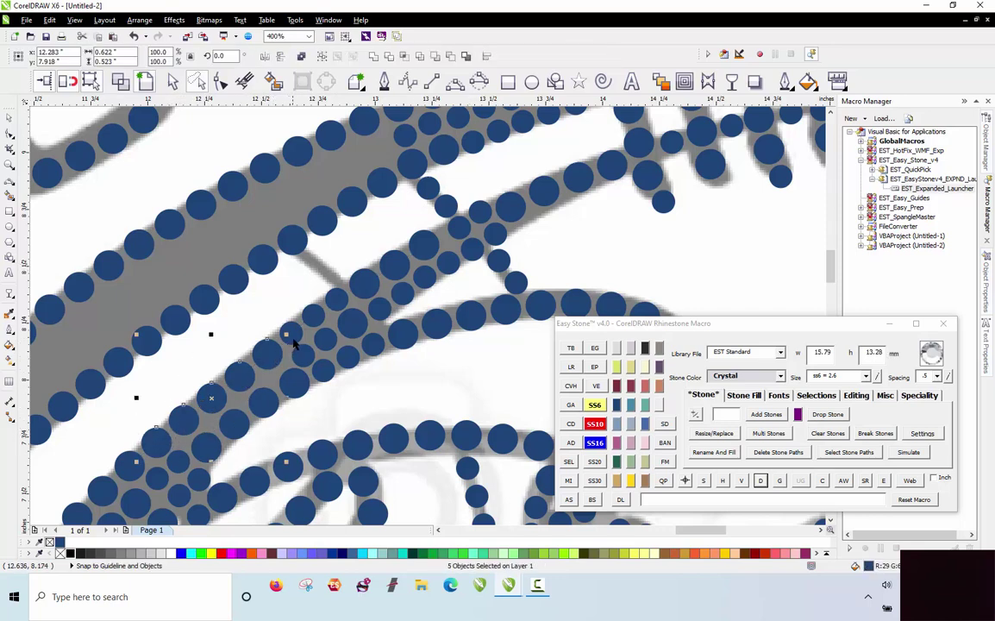
{"action": "left_click", "coordinate": [293, 342], "text": "shift"}
{"action": "left_click", "coordinate": [320, 320], "text": "shift"}
{"action": "left_click", "coordinate": [336, 298], "text": "shift"}
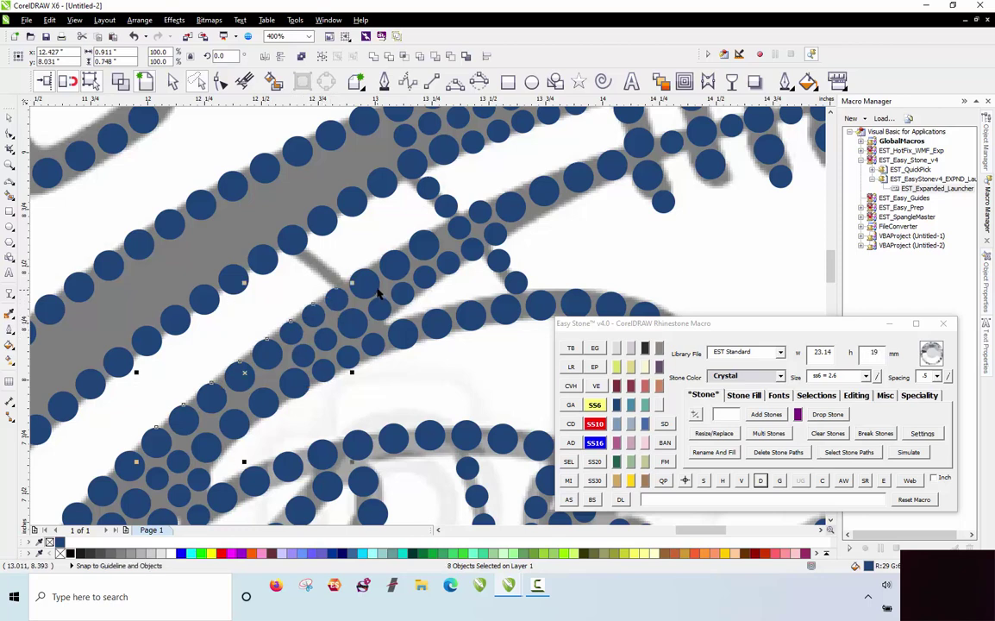
{"action": "left_click", "coordinate": [364, 281], "text": "shift"}
{"action": "left_click", "coordinate": [393, 262], "text": "shift"}
{"action": "left_click", "coordinate": [423, 244], "text": "shift"}
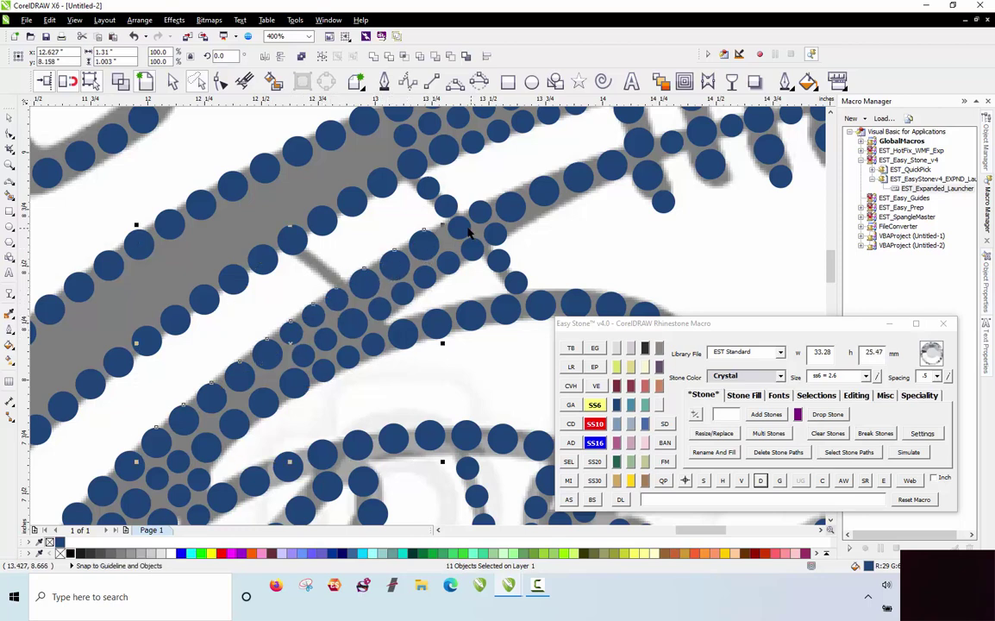
{"action": "left_click", "coordinate": [468, 233], "text": "shift"}
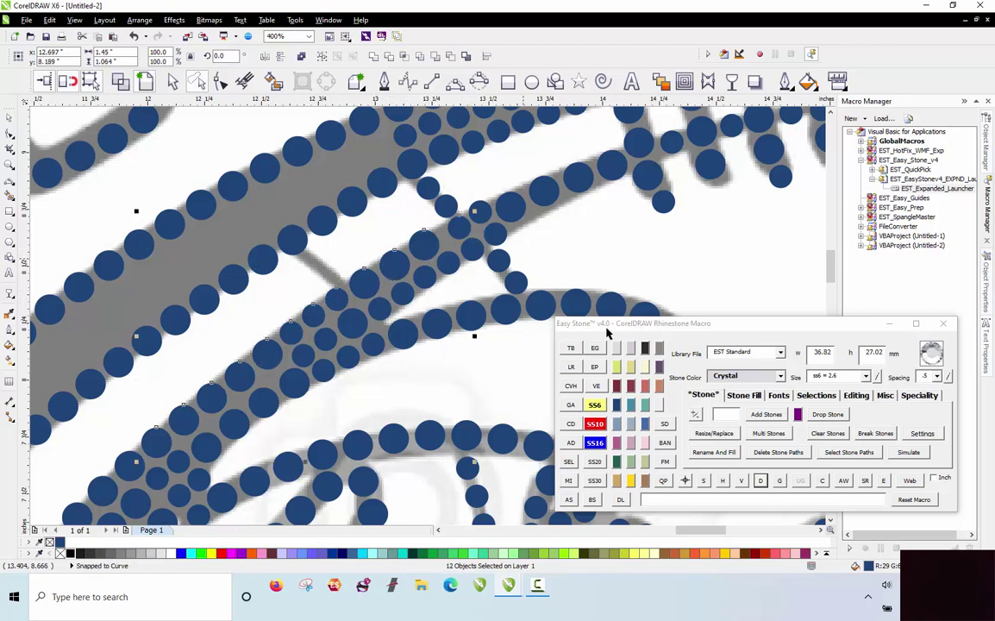
{"action": "right_click", "coordinate": [761, 480]}
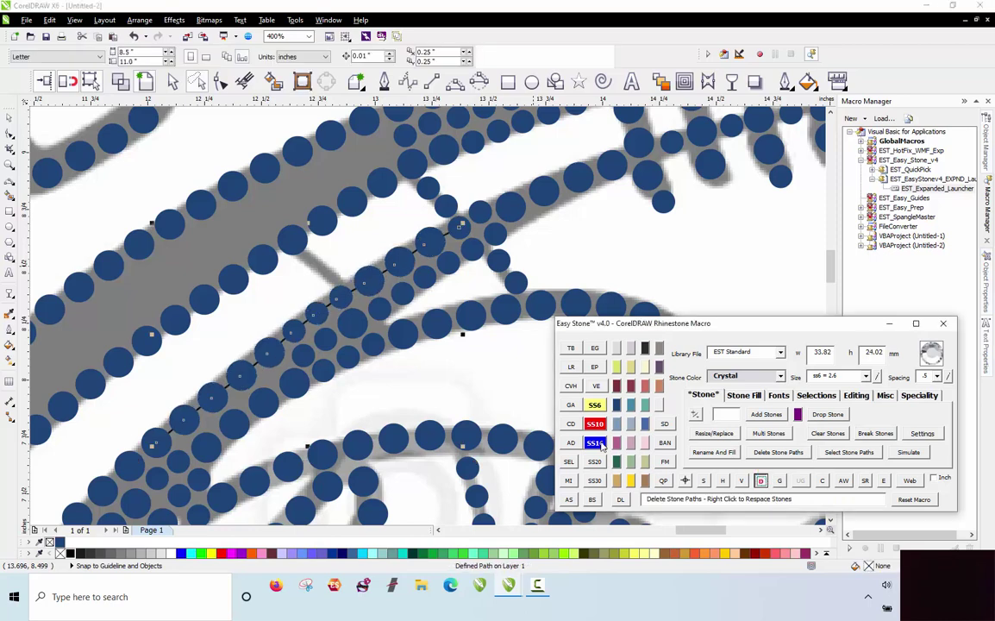
Nudge the upper-edge SS10 stone beside the right crossing line slightly outward on the middle band.
{"action": "scroll", "coordinate": [424, 290], "scroll_direction": "up", "scroll_amount": 2}
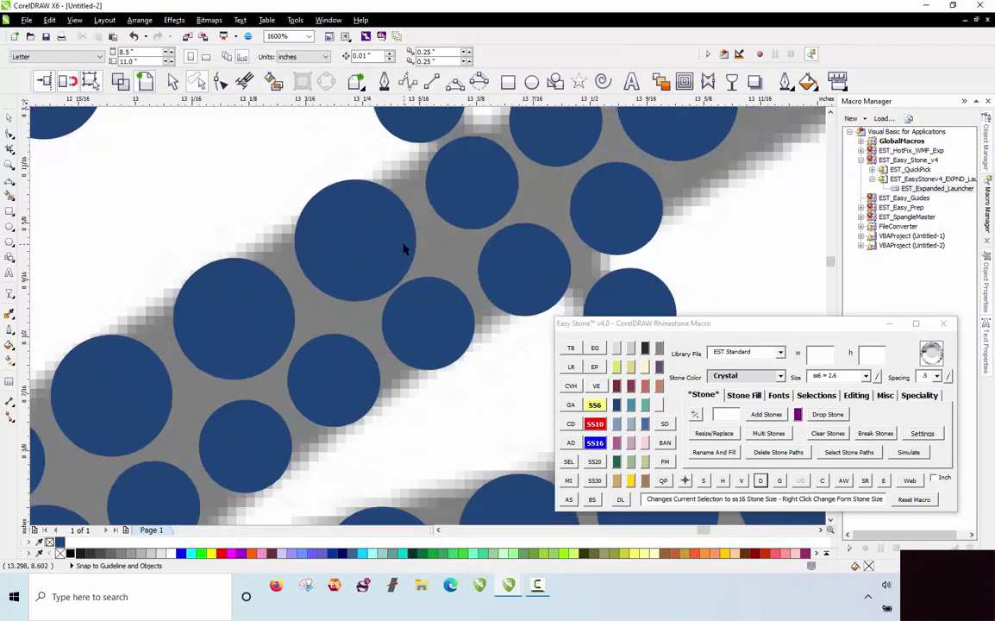
{"action": "left_click", "coordinate": [417, 233]}
{"action": "scroll", "coordinate": [416, 233], "scroll_direction": "down", "scroll_amount": 2}
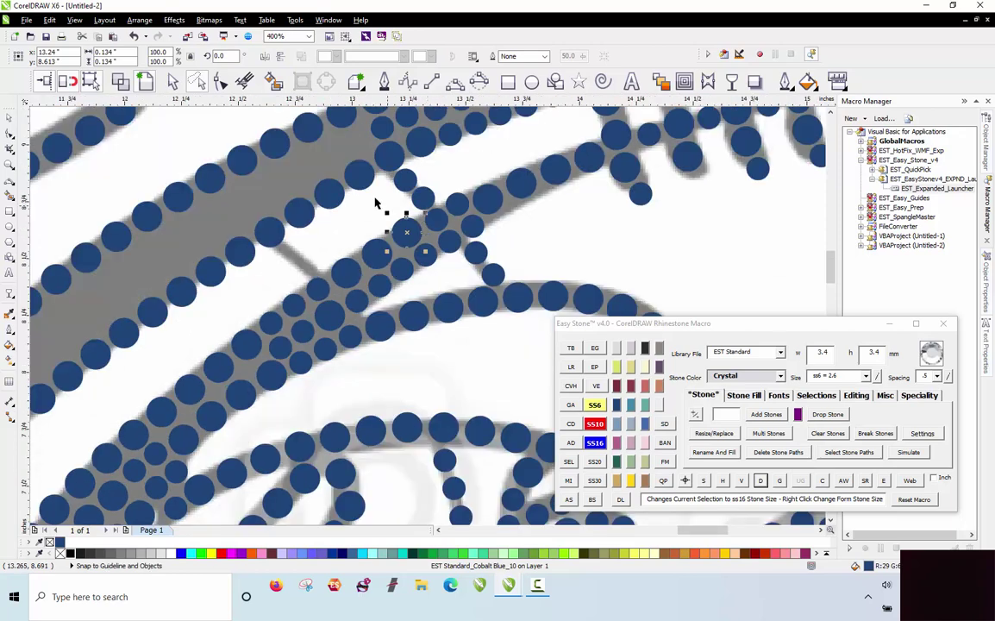
{"action": "left_click", "coordinate": [373, 200]}
Place two SS6 copies on the left crossing line between the upper and middle bands and adjust their spacing.
{"action": "scroll", "coordinate": [333, 293], "scroll_direction": "up", "scroll_amount": 2}
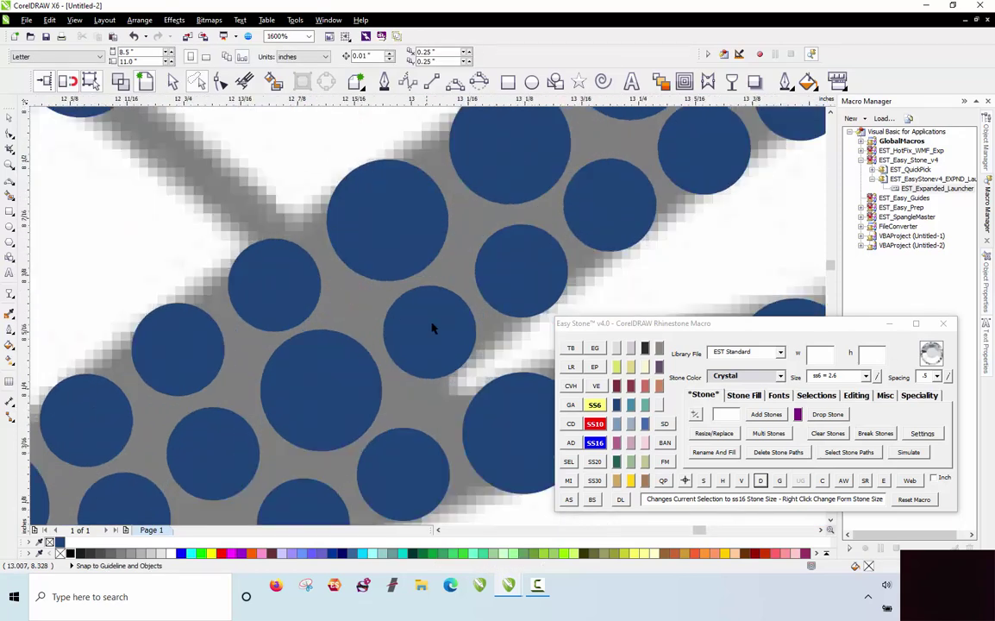
{"action": "left_click", "coordinate": [244, 189]}
{"action": "scroll", "coordinate": [271, 220], "scroll_direction": "down", "scroll_amount": 1}
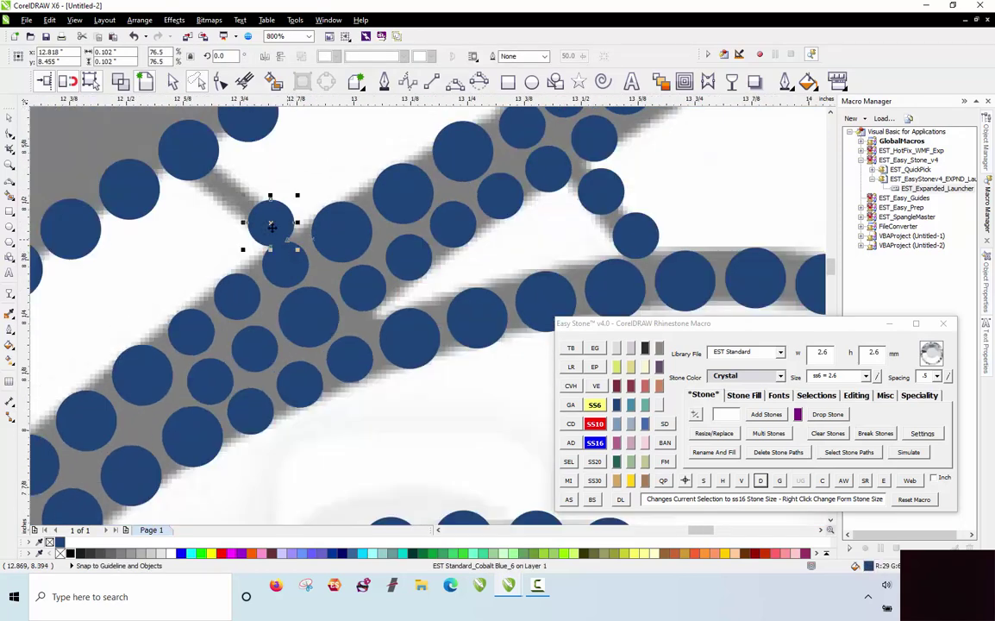
{"action": "scroll", "coordinate": [267, 207], "scroll_direction": "up", "scroll_amount": 1}
{"action": "left_click_drag", "start_coordinate": [266, 207], "coordinate": [205, 136]}
{"action": "right_click", "coordinate": [209, 136]}
{"action": "left_click", "coordinate": [140, 215]}
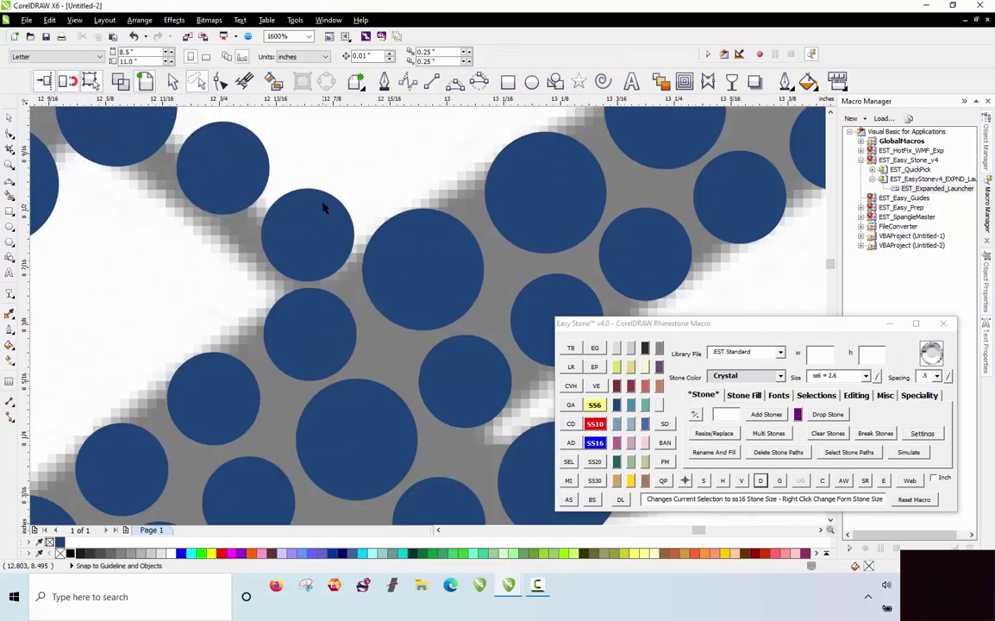
{"action": "left_click_drag", "start_coordinate": [249, 169], "coordinate": [244, 167]}
{"action": "left_click_drag", "start_coordinate": [285, 206], "coordinate": [279, 200]}
{"action": "scroll", "coordinate": [214, 253], "scroll_direction": "down", "scroll_amount": 8}
{"action": "key", "text": "Escape"}
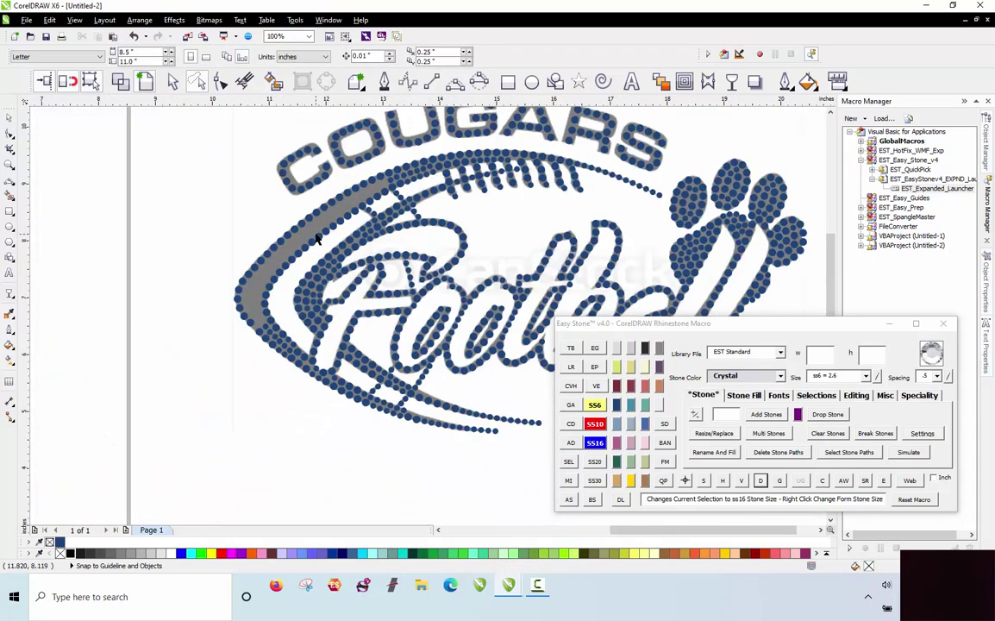
Nudge the outer-edge SS10 stone beside the unfilled lower end of the football's wide band slightly outward.
{"action": "scroll", "coordinate": [247, 354], "scroll_direction": "up", "scroll_amount": 5}
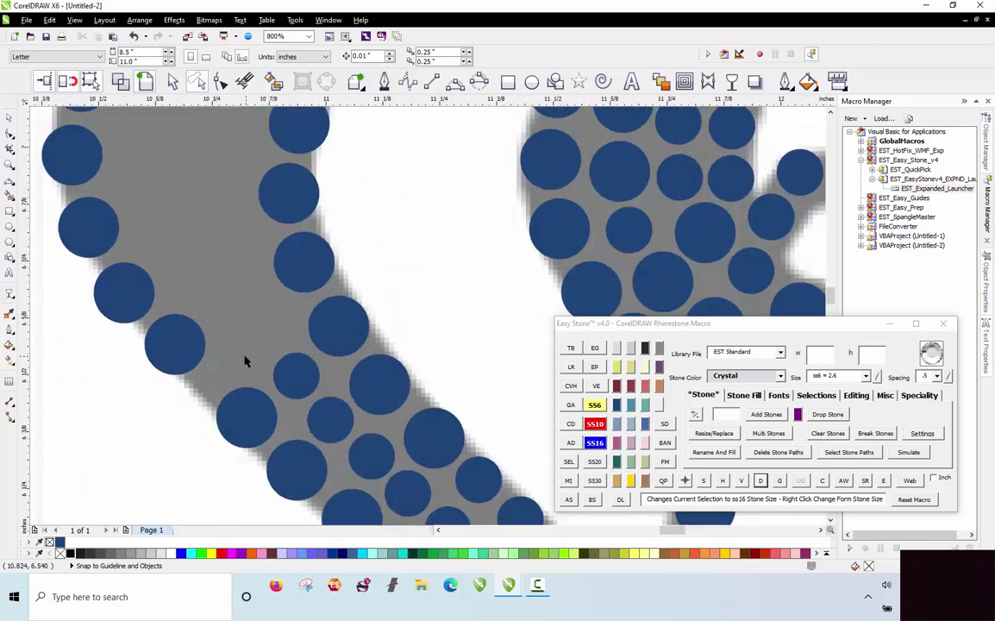
{"action": "scroll", "coordinate": [247, 354], "scroll_direction": "up", "scroll_amount": 5}
{"action": "left_click", "coordinate": [216, 342]}
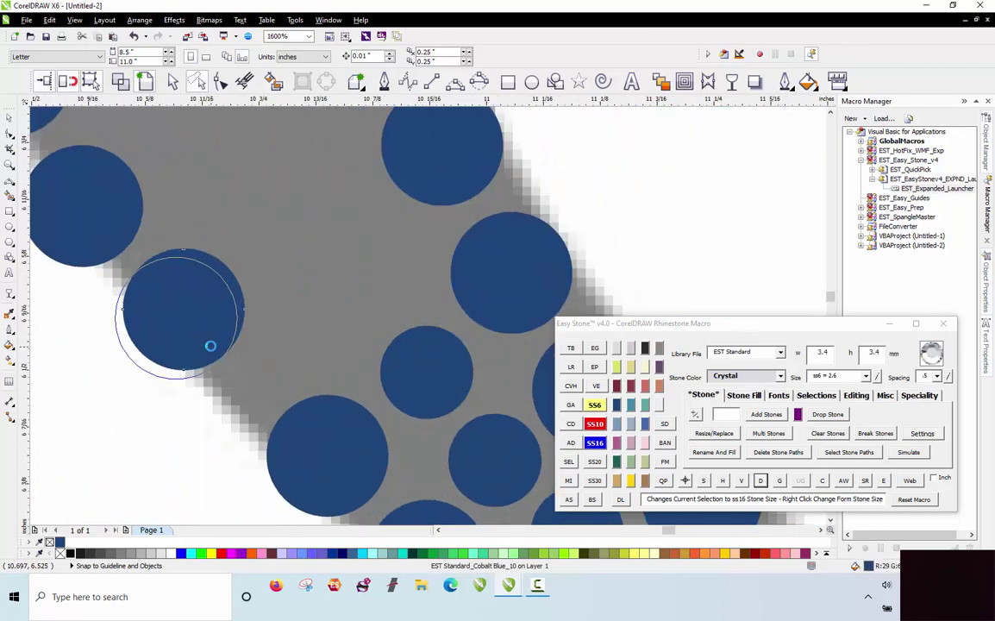
{"action": "scroll", "coordinate": [214, 347], "scroll_direction": "down", "scroll_amount": 5}
{"action": "scroll", "coordinate": [235, 373], "scroll_direction": "down", "scroll_amount": 7}
{"action": "key", "text": "Escape"}
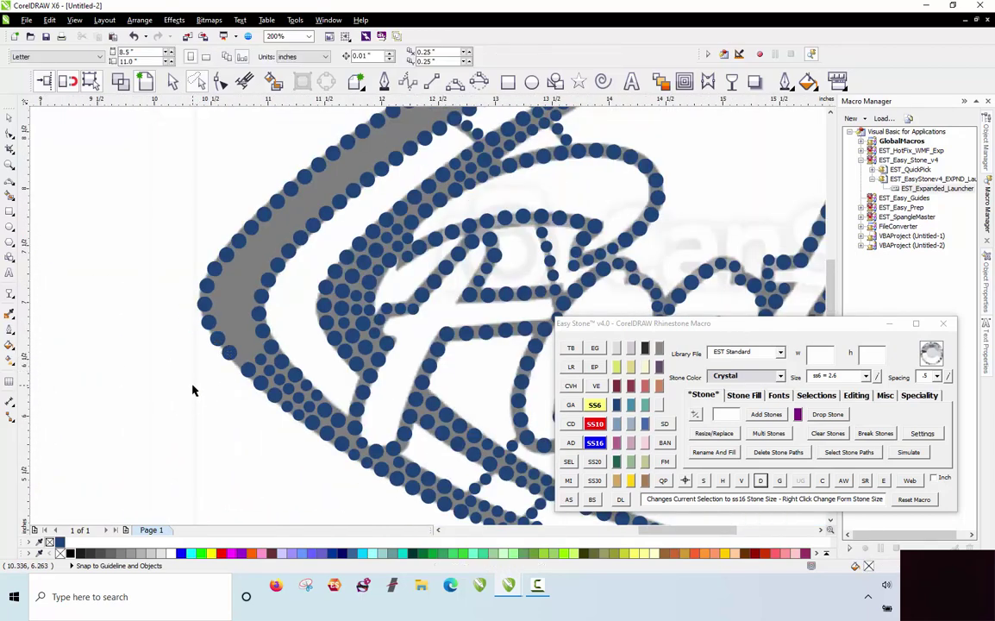
Respace the 26 SS10 stones along the wide band's outer edge, from the upper filled part around to the lower filled part.
{"action": "scroll", "coordinate": [193, 390], "scroll_direction": "down", "scroll_amount": 2}
{"action": "scroll", "coordinate": [190, 345], "scroll_direction": "up", "scroll_amount": 2}
{"action": "scroll", "coordinate": [177, 311], "scroll_direction": "down", "scroll_amount": 2}
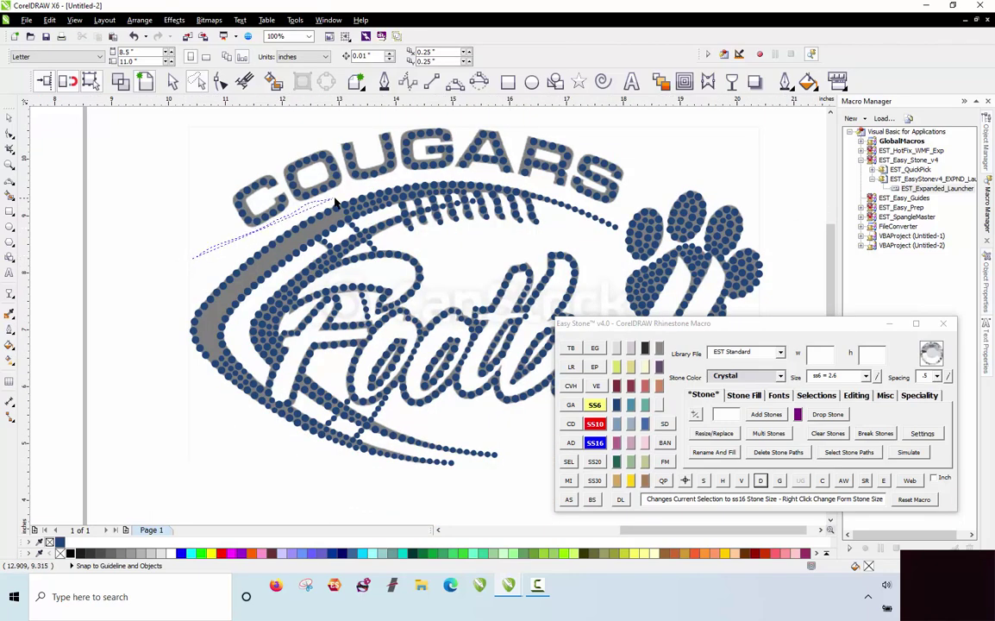
{"action": "left_click_drag", "start_coordinate": [334, 203], "coordinate": [342, 212]}
{"action": "left_click_drag", "start_coordinate": [210, 356], "coordinate": [147, 399]}
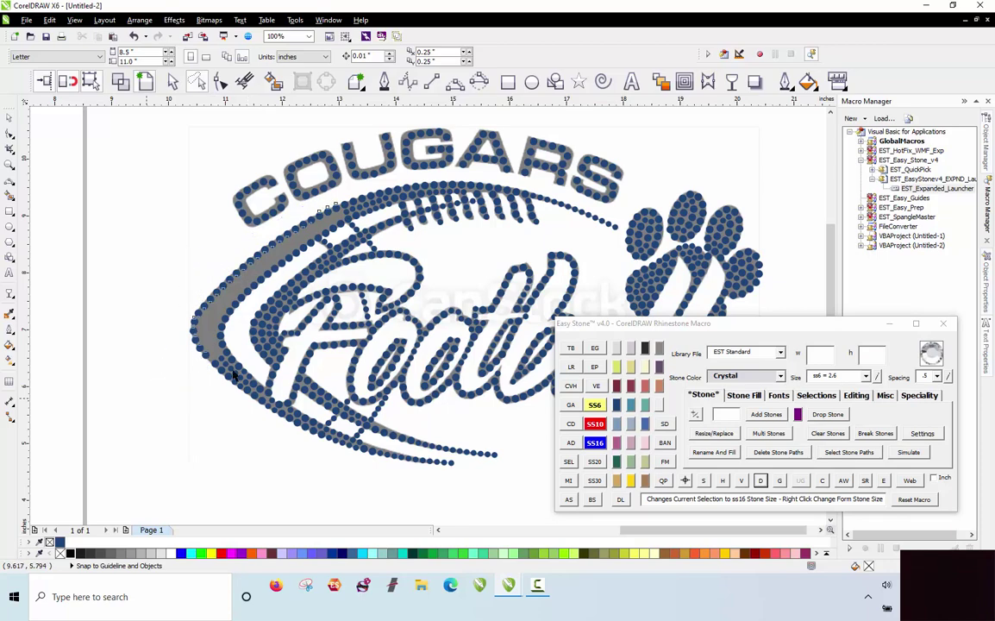
{"action": "scroll", "coordinate": [233, 375], "scroll_direction": "up", "scroll_amount": 5}
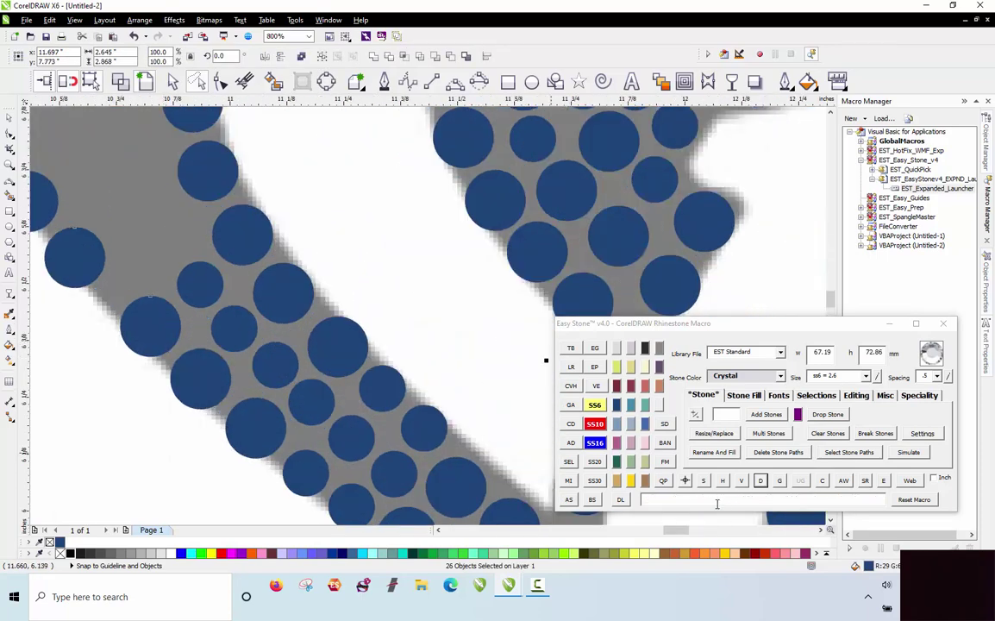
{"action": "left_click", "coordinate": [760, 480]}
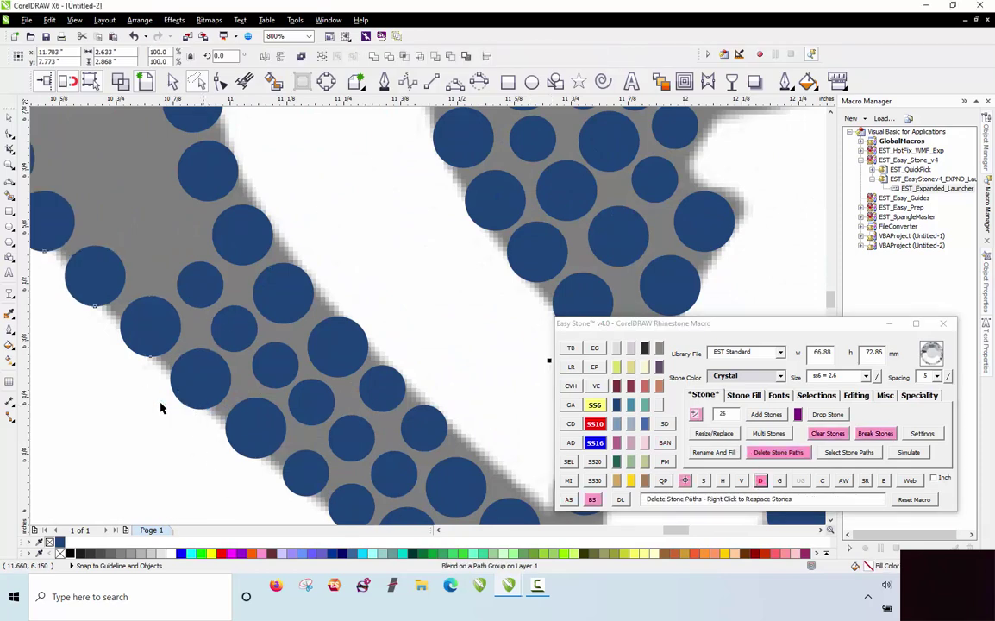
{"action": "scroll", "coordinate": [223, 411], "scroll_direction": "down", "scroll_amount": 2}
Start filling the wide band's lower end with one SS10 copy and two SS6 copies placed above the existing fill.
{"action": "scroll", "coordinate": [195, 349], "scroll_direction": "up", "scroll_amount": 5}
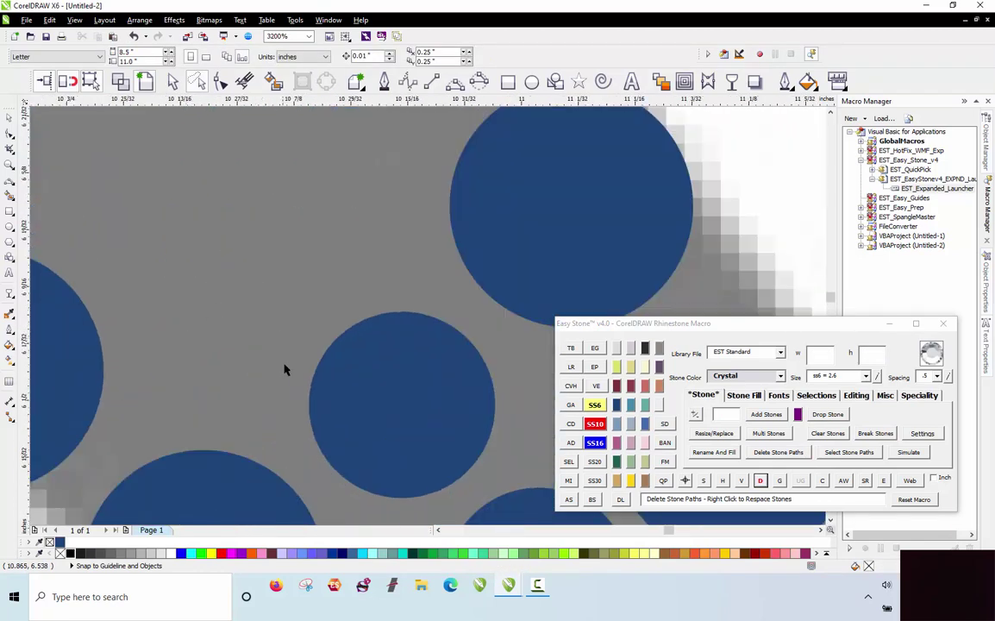
{"action": "scroll", "coordinate": [285, 369], "scroll_direction": "down", "scroll_amount": 1}
{"action": "left_click", "coordinate": [262, 271]}
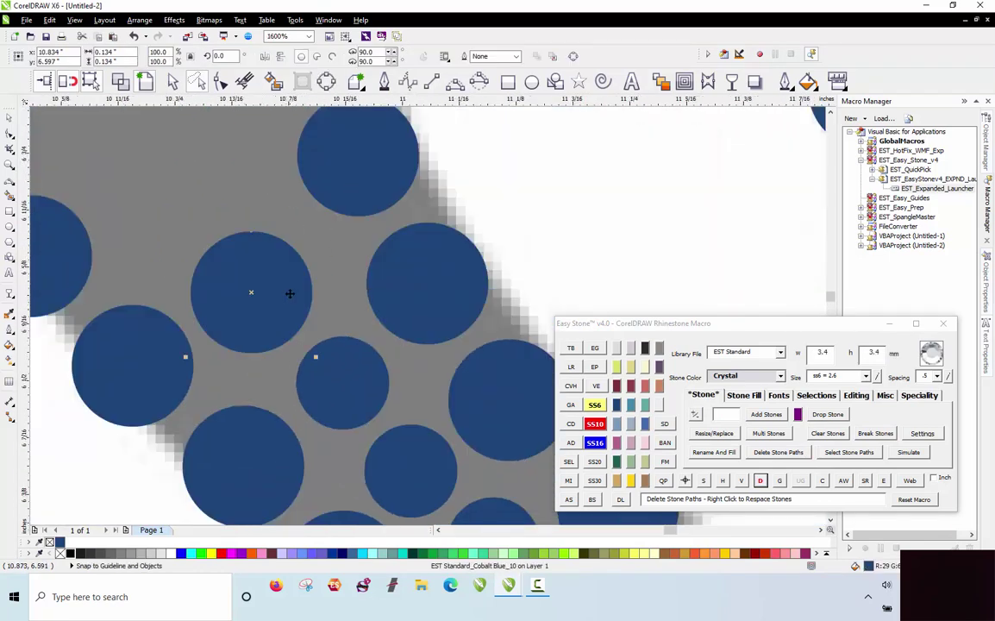
{"action": "scroll", "coordinate": [259, 293], "scroll_direction": "down", "scroll_amount": 1}
{"action": "scroll", "coordinate": [380, 414], "scroll_direction": "up", "scroll_amount": 1}
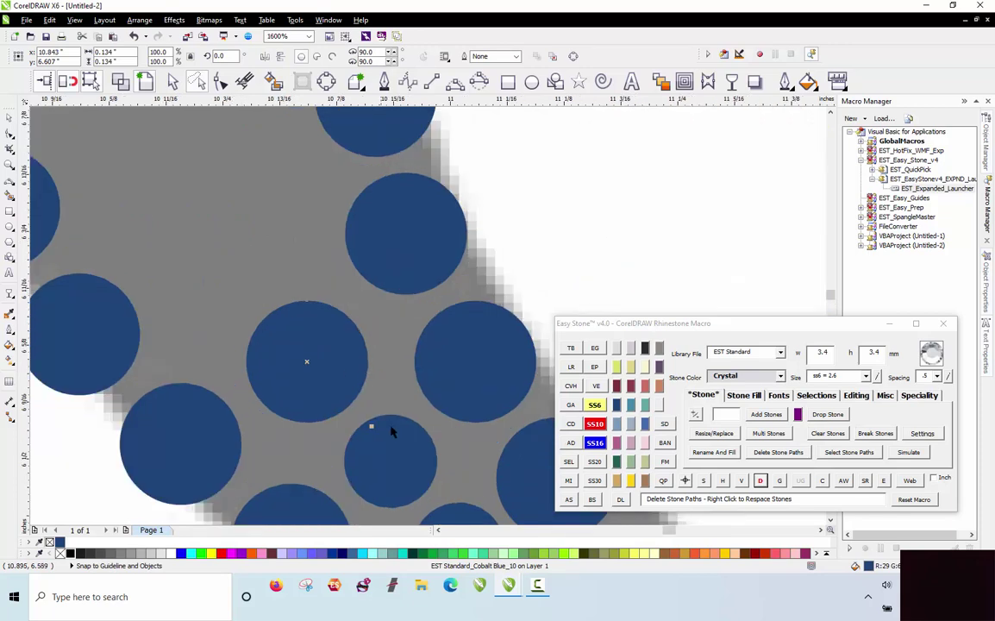
{"action": "left_click", "coordinate": [384, 431]}
{"action": "left_click_drag", "start_coordinate": [317, 276], "coordinate": [298, 231]}
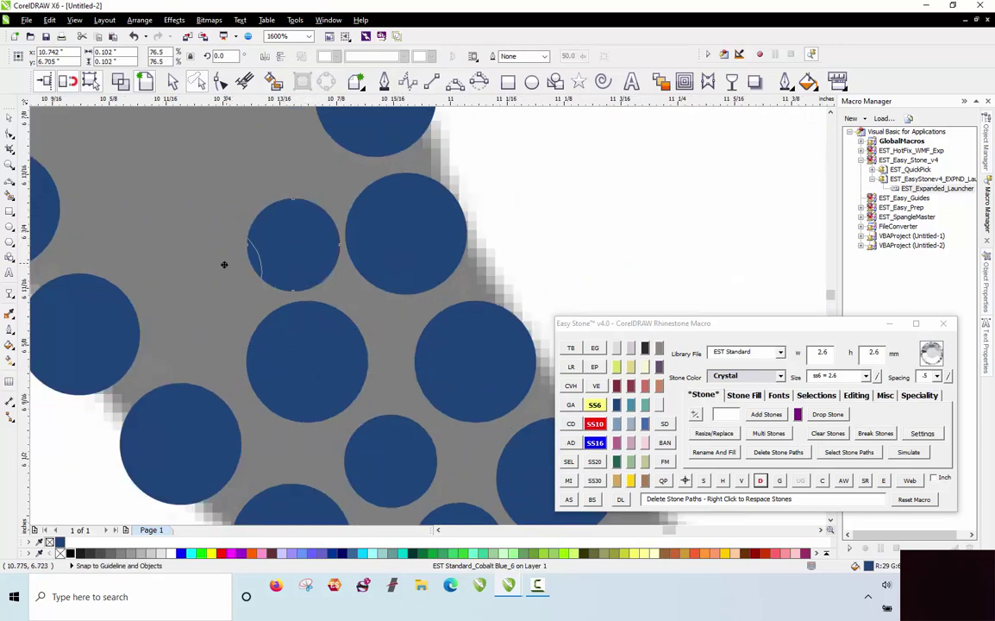
{"action": "left_click_drag", "start_coordinate": [205, 292], "coordinate": [220, 322]}
{"action": "scroll", "coordinate": [215, 303], "scroll_direction": "up", "scroll_amount": 1}
{"action": "scroll", "coordinate": [241, 374], "scroll_direction": "down", "scroll_amount": 1}
{"action": "left_click_drag", "start_coordinate": [316, 271], "coordinate": [312, 262]}
{"action": "scroll", "coordinate": [317, 356], "scroll_direction": "down", "scroll_amount": 1}
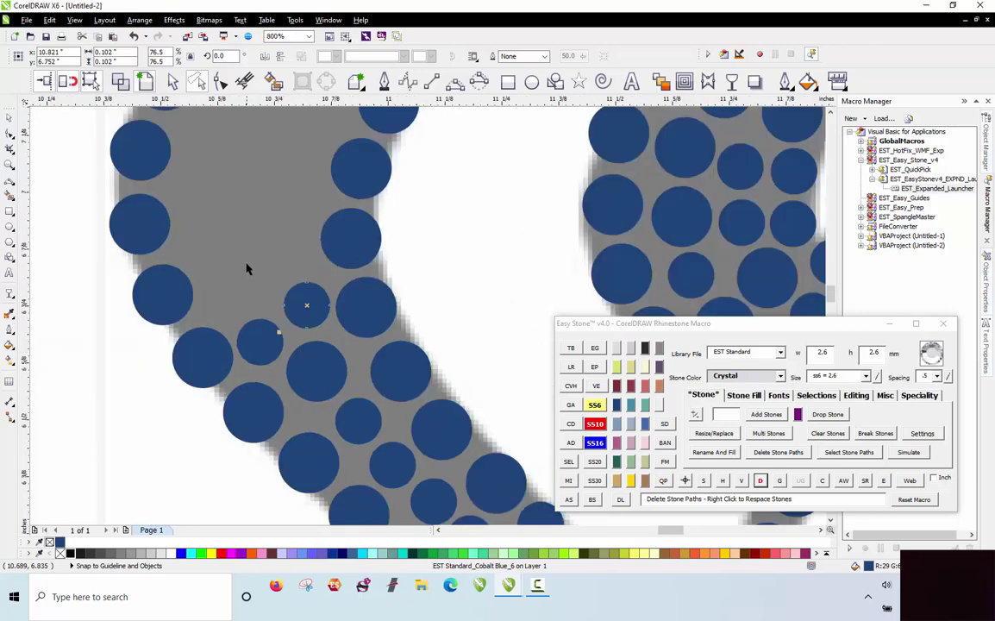
Continue the wide band's fill upward with one SS6 copy and three SS10 copies between the edge stones.
{"action": "scroll", "coordinate": [246, 269], "scroll_direction": "up", "scroll_amount": 1}
{"action": "left_click_drag", "start_coordinate": [300, 221], "coordinate": [304, 227]}
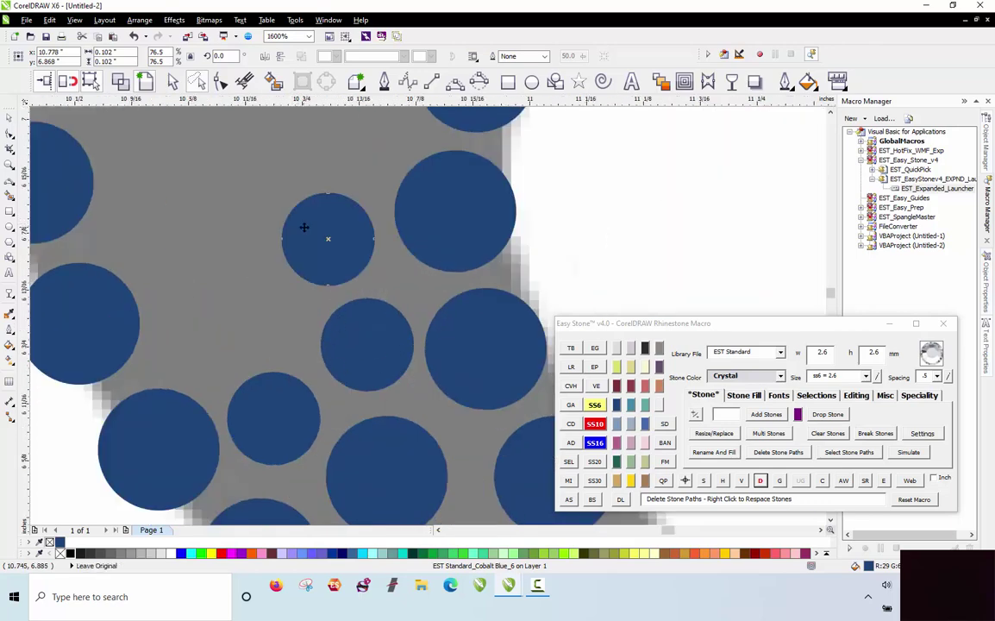
{"action": "left_click_drag", "start_coordinate": [418, 226], "coordinate": [218, 310]}
{"action": "scroll", "coordinate": [227, 349], "scroll_direction": "down", "scroll_amount": 1}
{"action": "scroll", "coordinate": [212, 244], "scroll_direction": "up", "scroll_amount": 1}
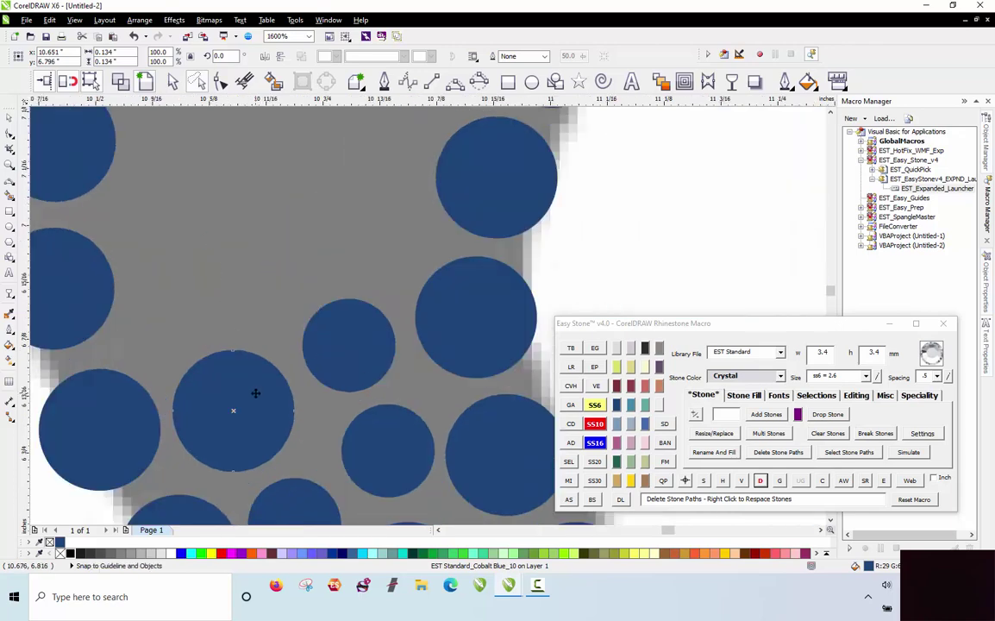
{"action": "left_click_drag", "start_coordinate": [220, 258], "coordinate": [364, 229]}
{"action": "right_click", "coordinate": [360, 231]}
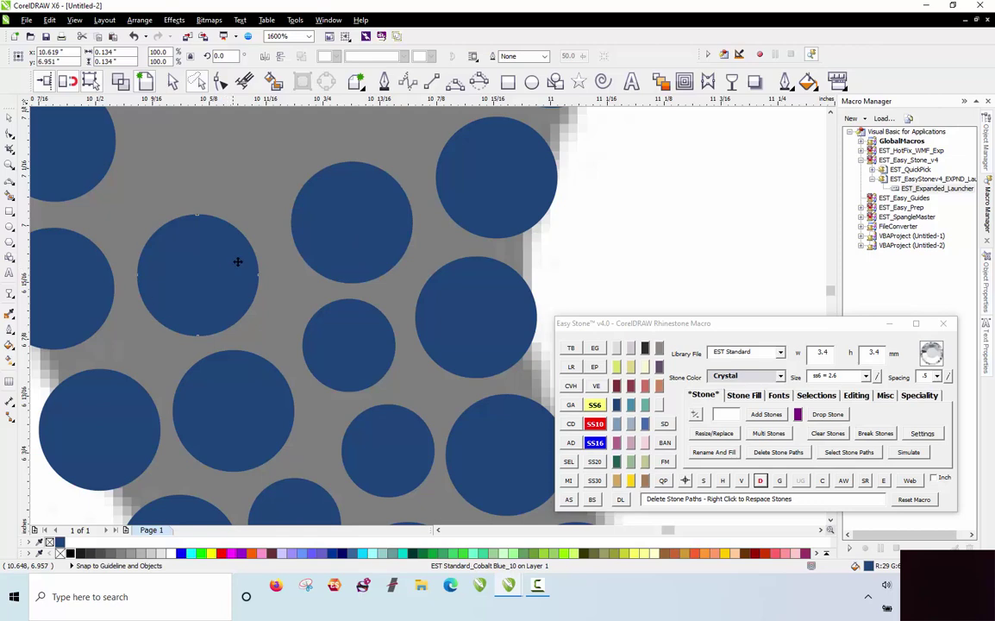
{"action": "left_click_drag", "start_coordinate": [238, 262], "coordinate": [245, 256]}
{"action": "scroll", "coordinate": [245, 299], "scroll_direction": "down", "scroll_amount": 1}
{"action": "scroll", "coordinate": [264, 335], "scroll_direction": "up", "scroll_amount": 1}
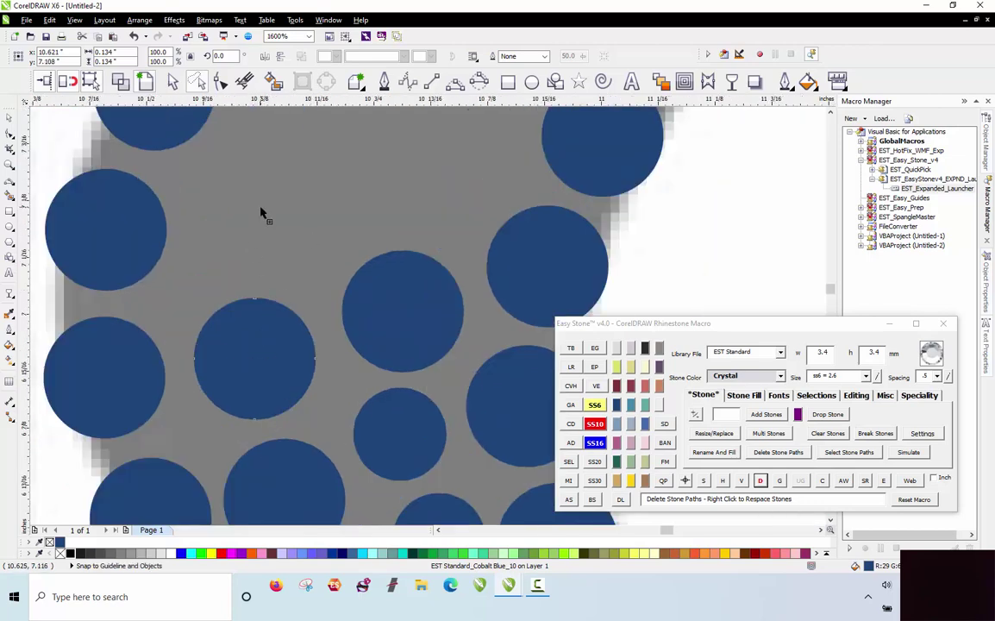
Extend the wide band's lower fill upward with two SS10 copies placed side by side between the edge stones.
{"action": "left_click_drag", "start_coordinate": [260, 212], "coordinate": [250, 216]}
{"action": "scroll", "coordinate": [295, 328], "scroll_direction": "down", "scroll_amount": 1}
{"action": "scroll", "coordinate": [307, 249], "scroll_direction": "up", "scroll_amount": 1}
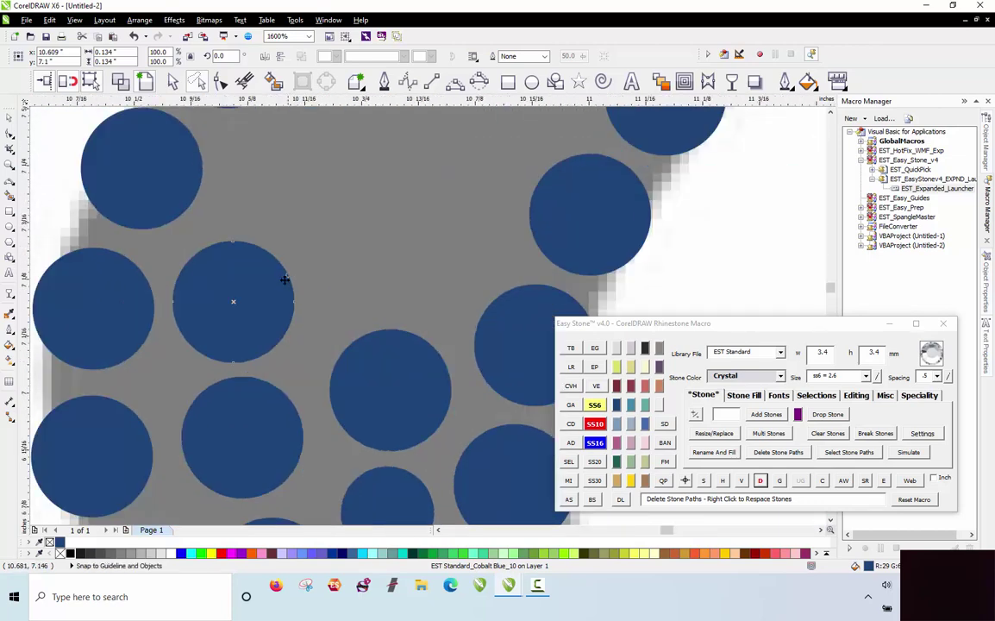
{"action": "left_click_drag", "start_coordinate": [284, 278], "coordinate": [292, 272]}
{"action": "left_click", "coordinate": [369, 362]}
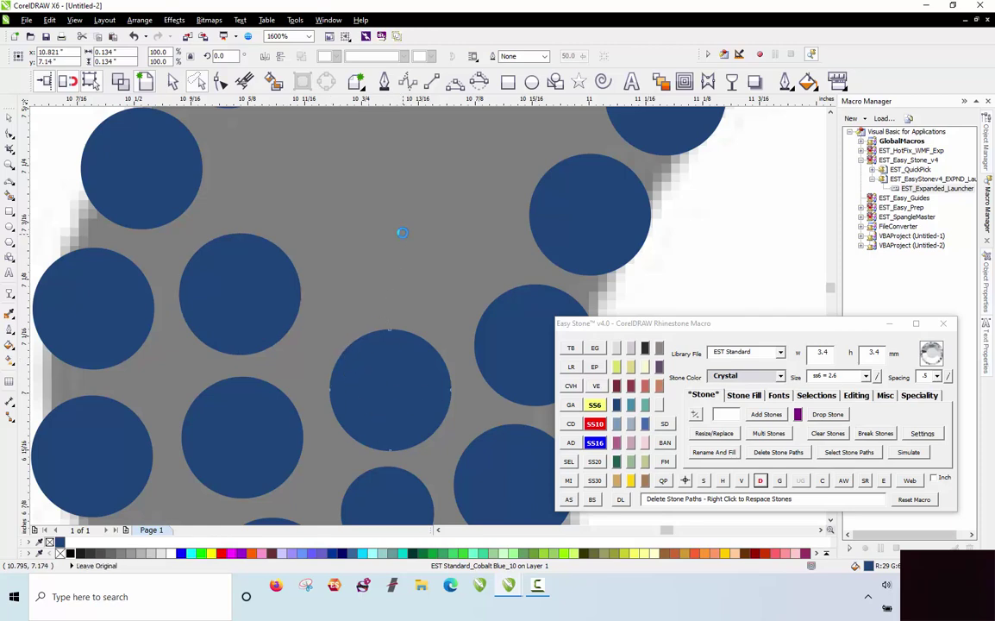
{"action": "left_click_drag", "start_coordinate": [402, 232], "coordinate": [405, 237]}
{"action": "left_click_drag", "start_coordinate": [425, 296], "coordinate": [408, 283]}
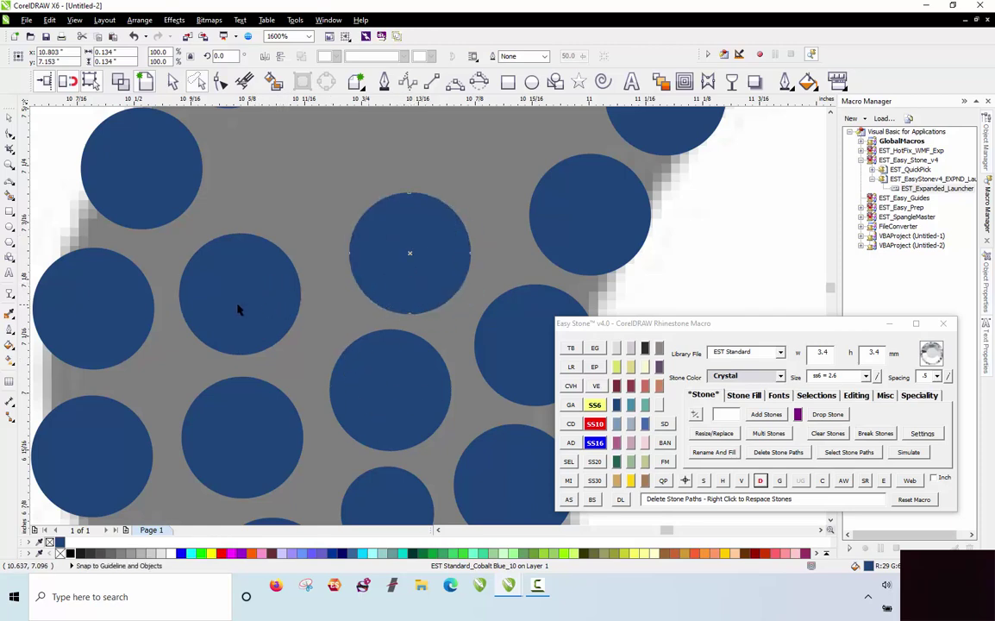
Add another pair of SS10 copies above the previous pair in the wide band's lower fill.
{"action": "left_click_drag", "start_coordinate": [266, 318], "coordinate": [259, 318]}
{"action": "scroll", "coordinate": [263, 328], "scroll_direction": "down", "scroll_amount": 2}
{"action": "scroll", "coordinate": [269, 356], "scroll_direction": "up", "scroll_amount": 2}
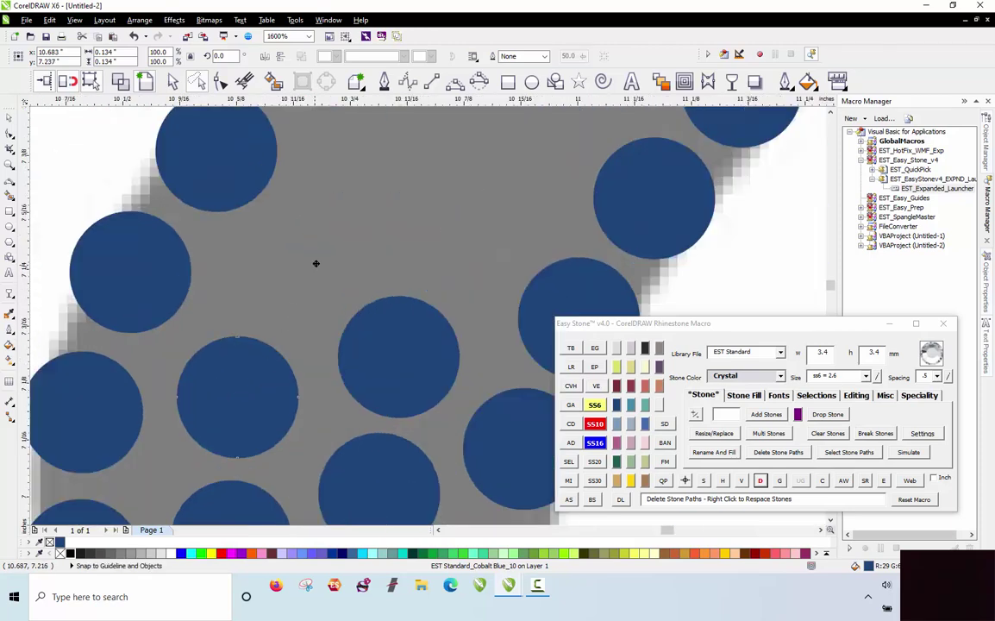
{"action": "right_click", "coordinate": [317, 260]}
{"action": "left_click_drag", "start_coordinate": [316, 263], "coordinate": [317, 262]}
{"action": "left_click_drag", "start_coordinate": [380, 333], "coordinate": [444, 228]}
{"action": "right_click", "coordinate": [456, 216]}
{"action": "scroll", "coordinate": [381, 341], "scroll_direction": "down", "scroll_amount": 1}
{"action": "scroll", "coordinate": [435, 278], "scroll_direction": "up", "scroll_amount": 1}
{"action": "left_click_drag", "start_coordinate": [435, 282], "coordinate": [437, 286]}
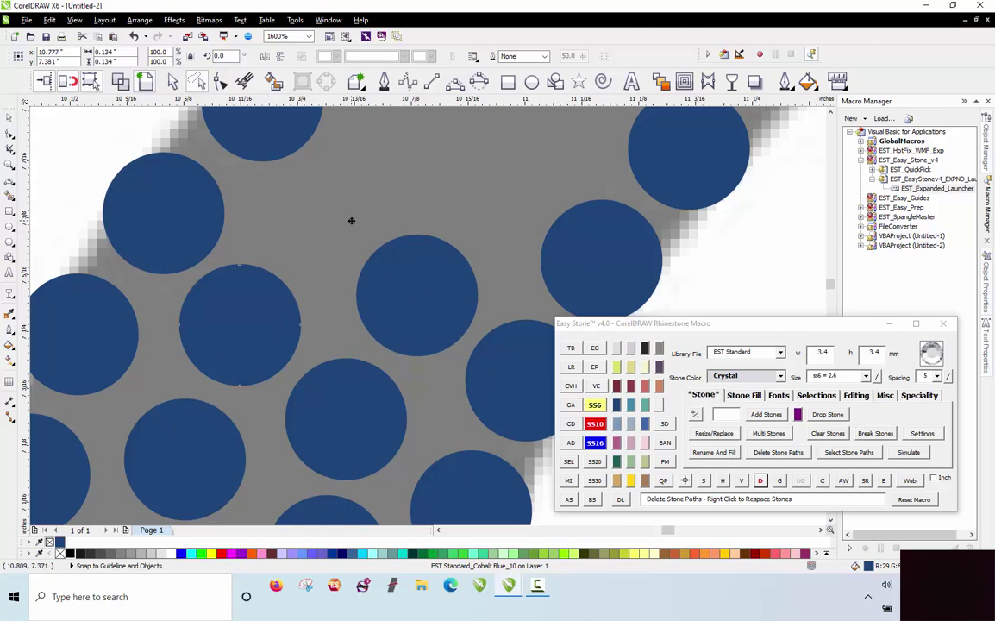
Add a copy resized to SS6, an SS10 copy above it and a second SS6 copy near the wide band's inner edge.
{"action": "right_click", "coordinate": [352, 221]}
{"action": "left_click_drag", "start_coordinate": [352, 221], "coordinate": [352, 221]}
{"action": "left_click", "coordinate": [603, 408]}
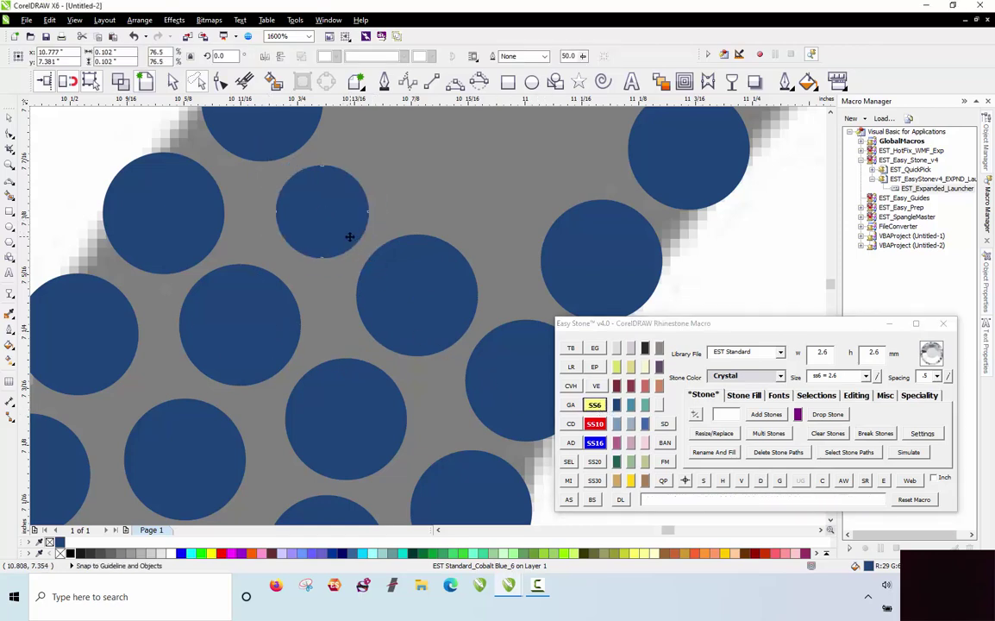
{"action": "scroll", "coordinate": [333, 316], "scroll_direction": "down", "scroll_amount": 3}
{"action": "scroll", "coordinate": [343, 388], "scroll_direction": "up", "scroll_amount": 3}
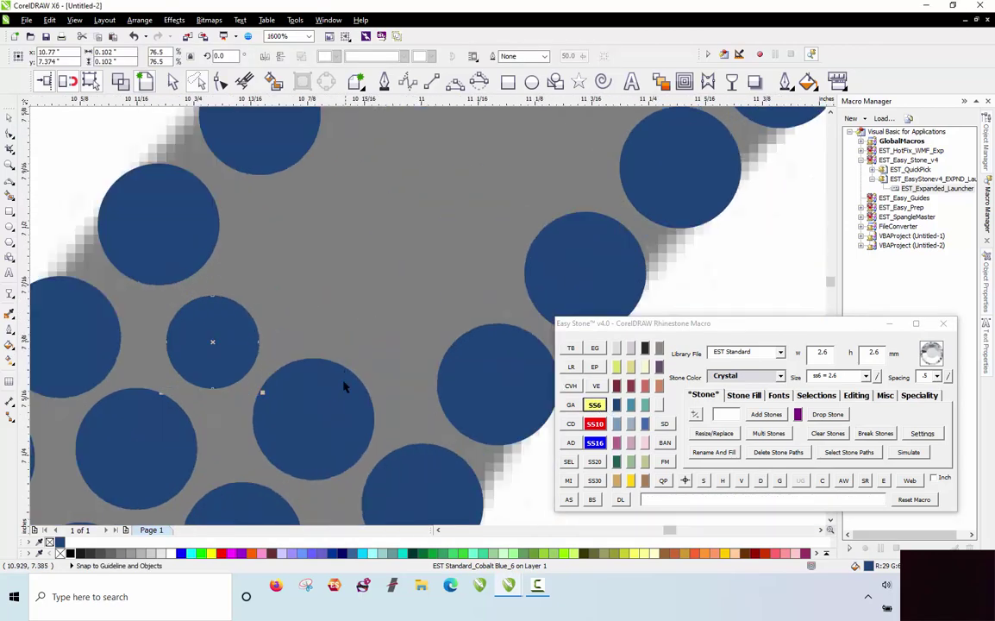
{"action": "left_click", "coordinate": [314, 240]}
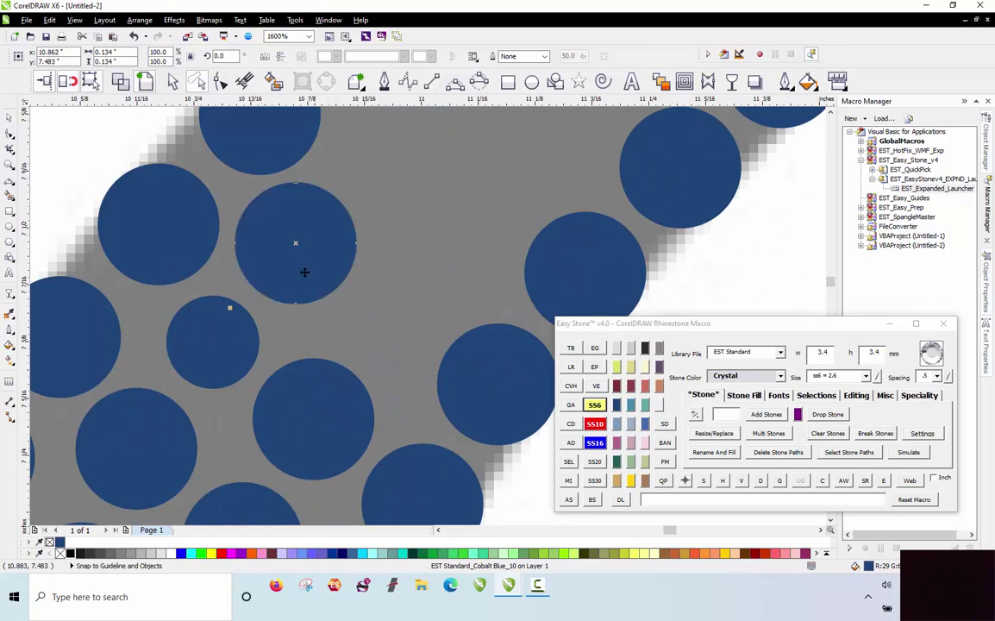
{"action": "left_click", "coordinate": [392, 337]}
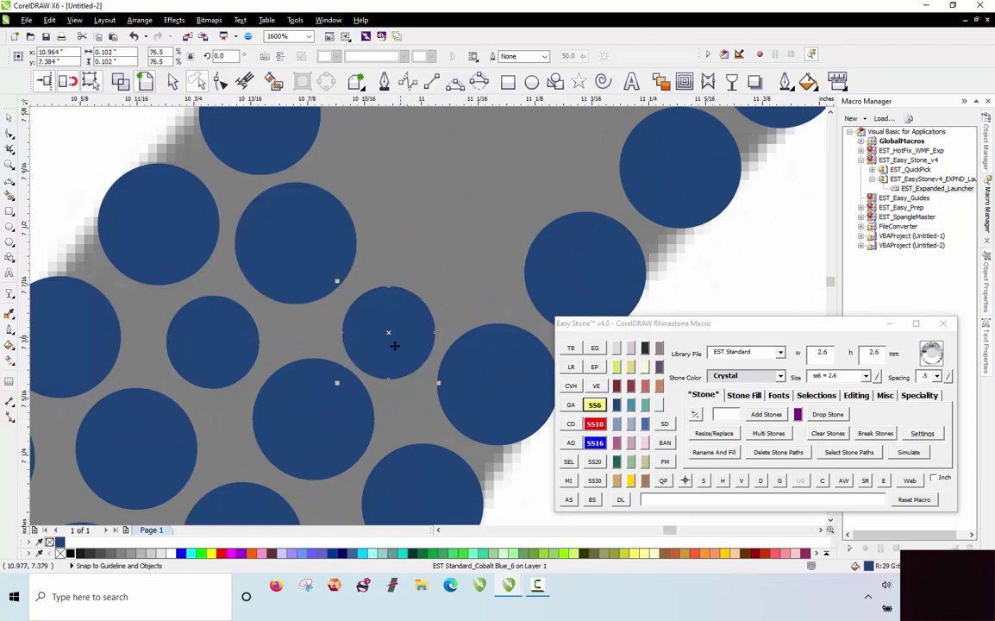
Place one SS10 copy and one SS6 copy above the lower fill, and nudge the new SS10 stone toward the inner edge.
{"action": "scroll", "coordinate": [408, 287], "scroll_direction": "down", "scroll_amount": 2}
{"action": "scroll", "coordinate": [408, 287], "scroll_direction": "up", "scroll_amount": 2}
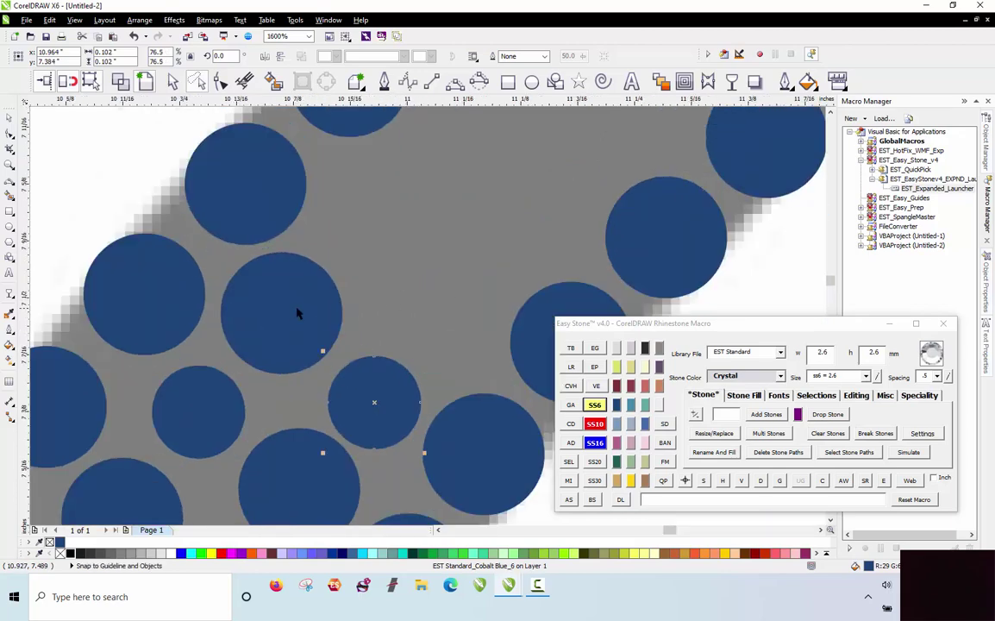
{"action": "left_click", "coordinate": [457, 309]}
{"action": "left_click_drag", "start_coordinate": [457, 309], "coordinate": [437, 303]}
{"action": "left_click", "coordinate": [373, 380]}
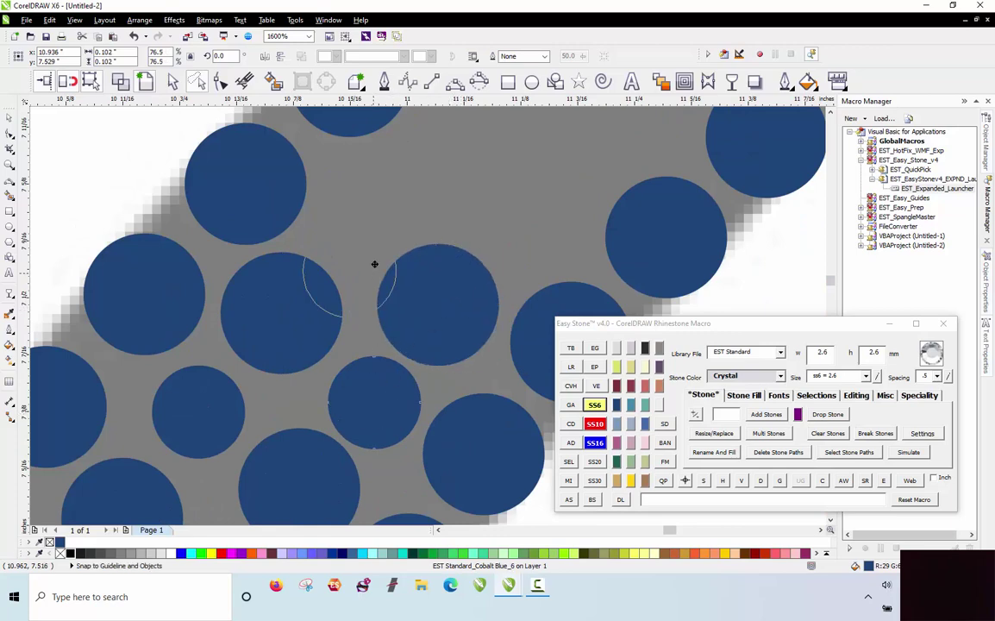
{"action": "left_click", "coordinate": [360, 213]}
{"action": "scroll", "coordinate": [341, 347], "scroll_direction": "down", "scroll_amount": 2}
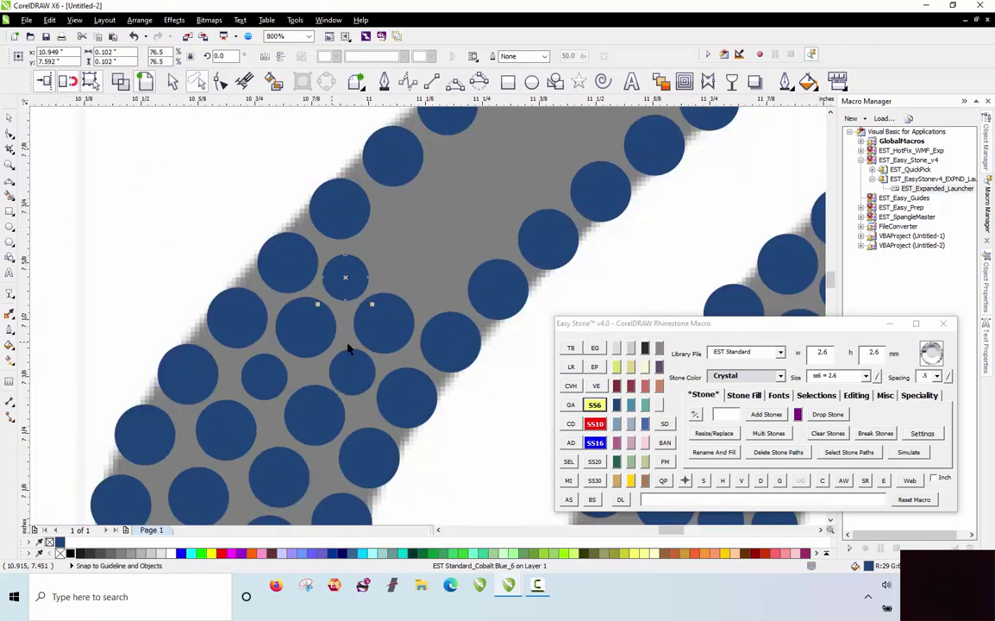
{"action": "scroll", "coordinate": [393, 333], "scroll_direction": "up", "scroll_amount": 2}
{"action": "left_click_drag", "start_coordinate": [393, 333], "coordinate": [398, 326]}
{"action": "scroll", "coordinate": [354, 326], "scroll_direction": "down", "scroll_amount": 3}
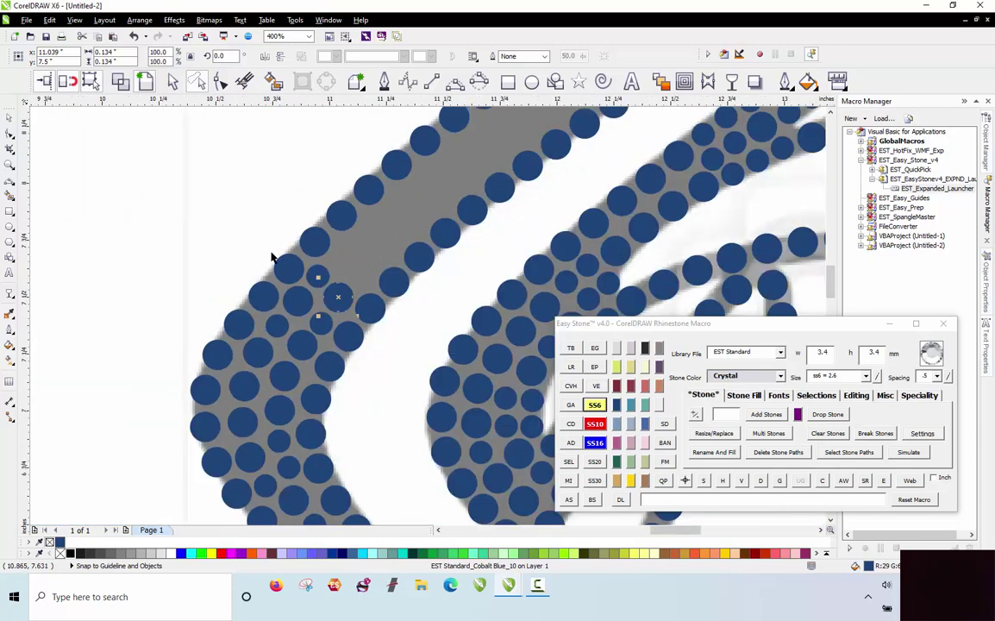
Start filling the upper end of the wide band's gap with two SS10 stones beside the existing fill.
{"action": "left_click", "coordinate": [244, 250]}
{"action": "scroll", "coordinate": [362, 182], "scroll_direction": "down", "scroll_amount": 2}
{"action": "scroll", "coordinate": [421, 151], "scroll_direction": "down", "scroll_amount": 1}
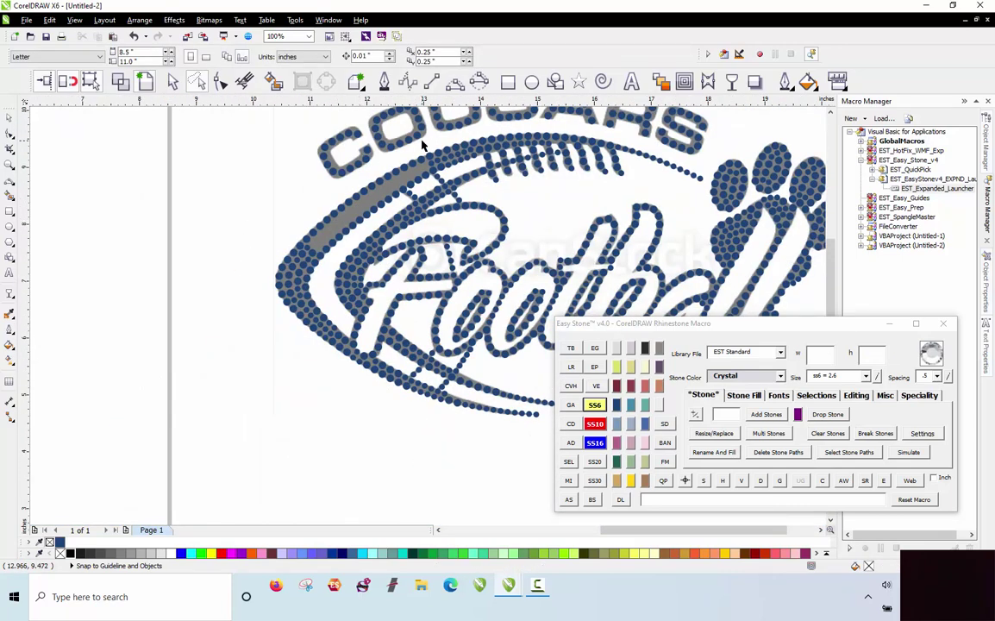
{"action": "scroll", "coordinate": [422, 216], "scroll_direction": "up", "scroll_amount": 4}
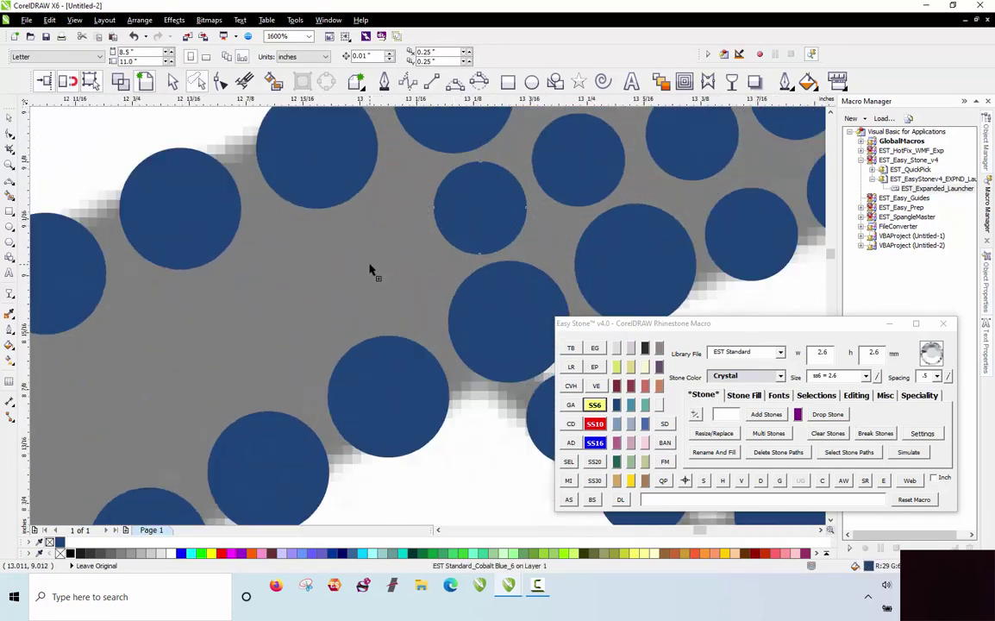
{"action": "left_click", "coordinate": [371, 266]}
{"action": "left_click_drag", "start_coordinate": [387, 377], "coordinate": [280, 301]}
{"action": "right_click", "coordinate": [282, 299]}
{"action": "scroll", "coordinate": [387, 254], "scroll_direction": "down", "scroll_amount": 1}
{"action": "scroll", "coordinate": [342, 294], "scroll_direction": "up", "scroll_amount": 1}
{"action": "left_click_drag", "start_coordinate": [339, 295], "coordinate": [215, 348]}
{"action": "scroll", "coordinate": [394, 285], "scroll_direction": "down", "scroll_amount": 2}
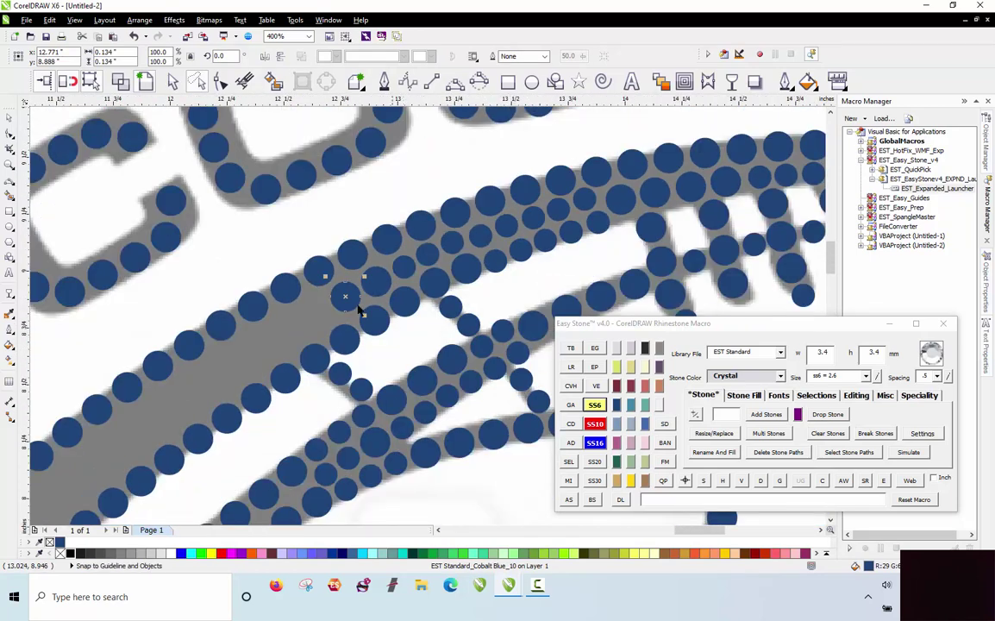
Continue the upper fill down the middle of the wide band with two more SS10 copies.
{"action": "scroll", "coordinate": [329, 311], "scroll_direction": "up", "scroll_amount": 2}
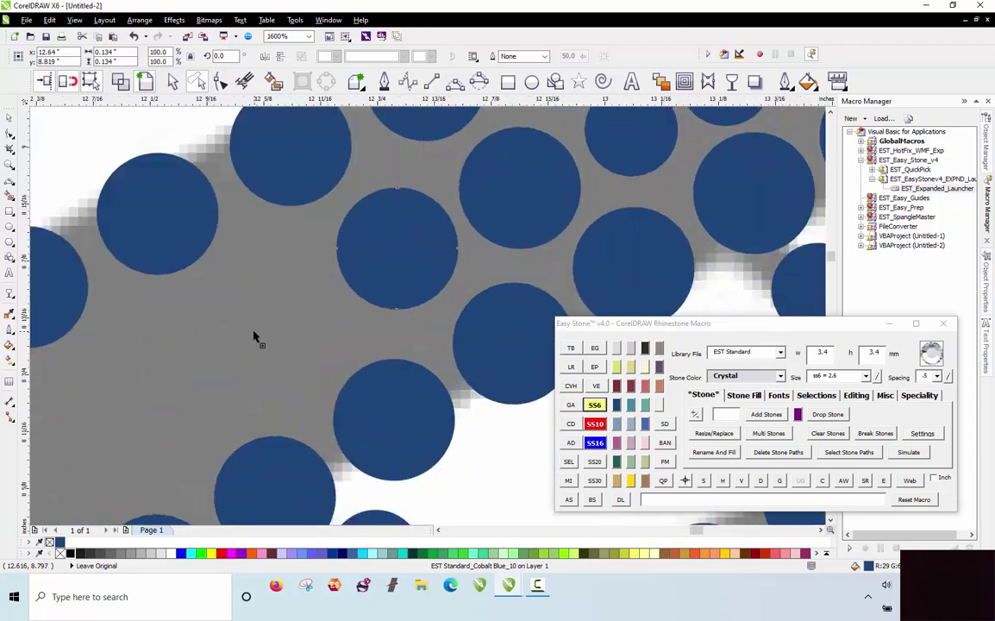
{"action": "left_click", "coordinate": [254, 338]}
{"action": "left_click", "coordinate": [138, 407]}
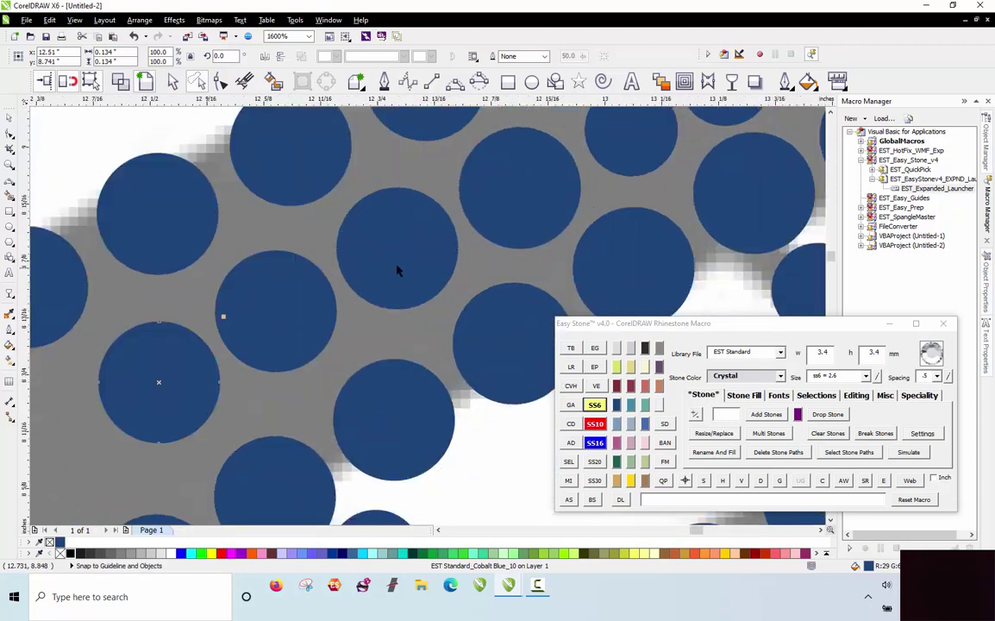
Add a copy resized to SS6 and three more SS6 copies to form a staggered cluster below the upper SS10 stones.
{"action": "scroll", "coordinate": [398, 271], "scroll_direction": "down", "scroll_amount": 3}
{"action": "scroll", "coordinate": [369, 311], "scroll_direction": "up", "scroll_amount": 3}
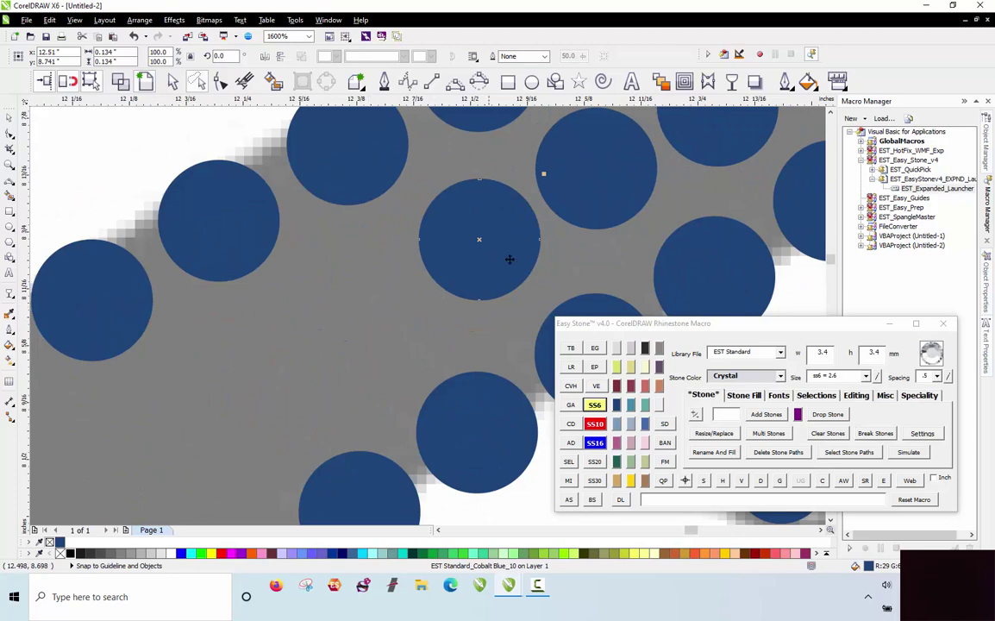
{"action": "left_click", "coordinate": [424, 346]}
{"action": "left_click", "coordinate": [595, 404]}
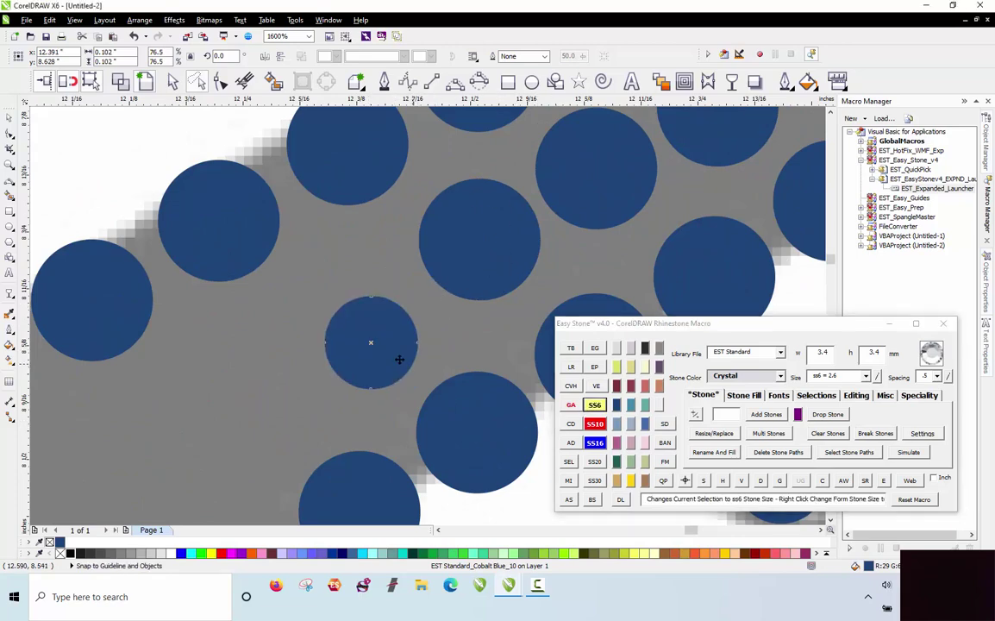
{"action": "left_click", "coordinate": [348, 269]}
{"action": "left_click_drag", "start_coordinate": [358, 267], "coordinate": [360, 264]}
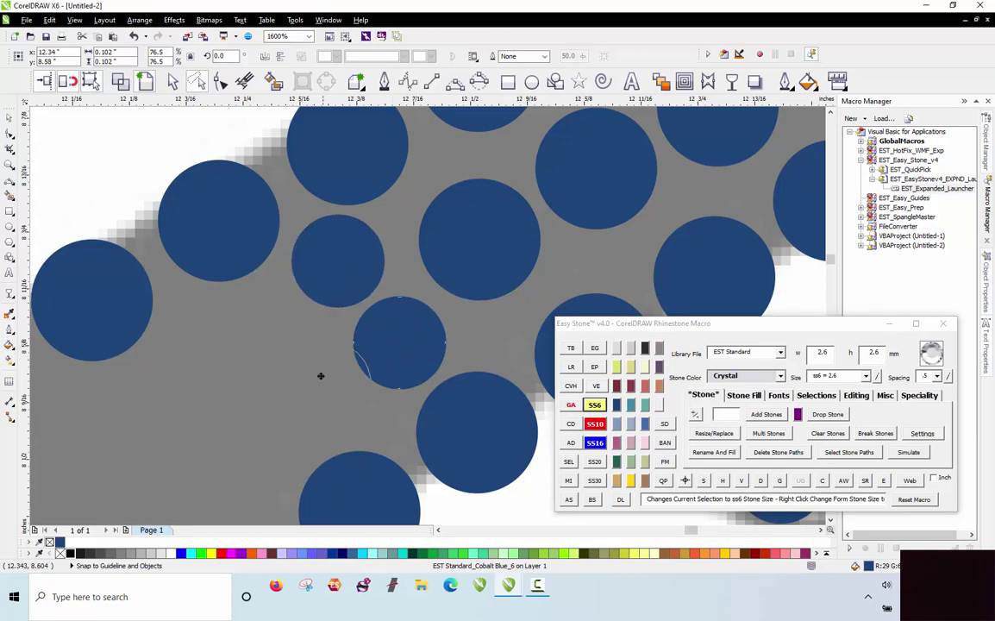
{"action": "left_click", "coordinate": [307, 398]}
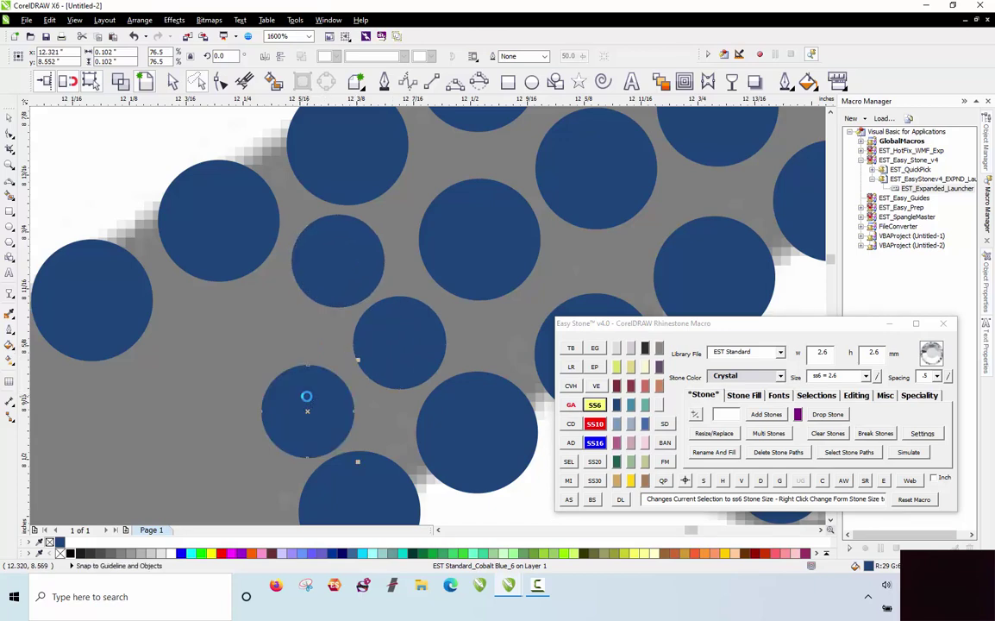
{"action": "left_click", "coordinate": [258, 316]}
{"action": "scroll", "coordinate": [275, 325], "scroll_direction": "up", "scroll_amount": 1}
{"action": "left_click_drag", "start_coordinate": [273, 311], "coordinate": [267, 326]}
{"action": "scroll", "coordinate": [355, 253], "scroll_direction": "down", "scroll_amount": 1}
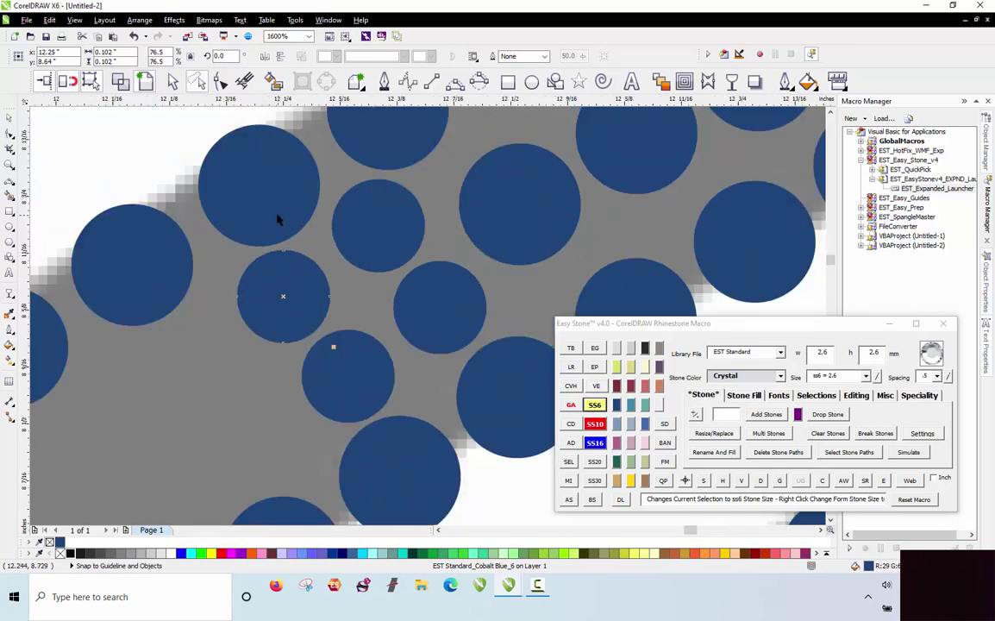
Nudge three outer-edge SS10 stones beside the SS6 cluster slightly outward and adjust the neighbouring SS6 stone to even the gaps.
{"action": "left_click_drag", "start_coordinate": [278, 219], "coordinate": [274, 213]}
{"action": "left_click_drag", "start_coordinate": [166, 271], "coordinate": [165, 265]}
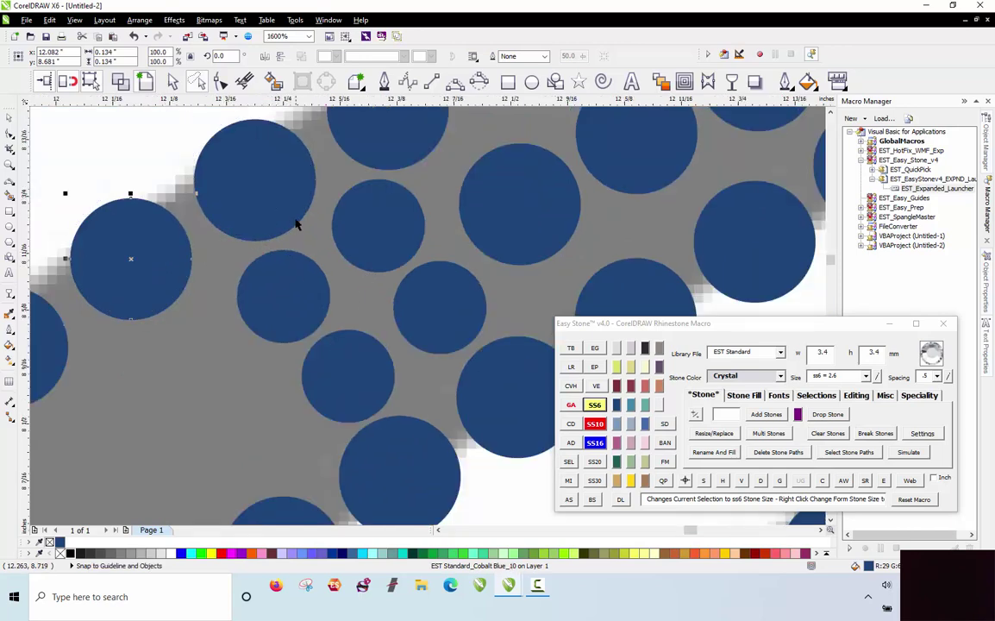
{"action": "left_click", "coordinate": [295, 222]}
{"action": "scroll", "coordinate": [288, 259], "scroll_direction": "down", "scroll_amount": 1}
{"action": "scroll", "coordinate": [380, 148], "scroll_direction": "up", "scroll_amount": 1}
{"action": "left_click_drag", "start_coordinate": [337, 209], "coordinate": [334, 199]}
{"action": "scroll", "coordinate": [422, 171], "scroll_direction": "down", "scroll_amount": 1}
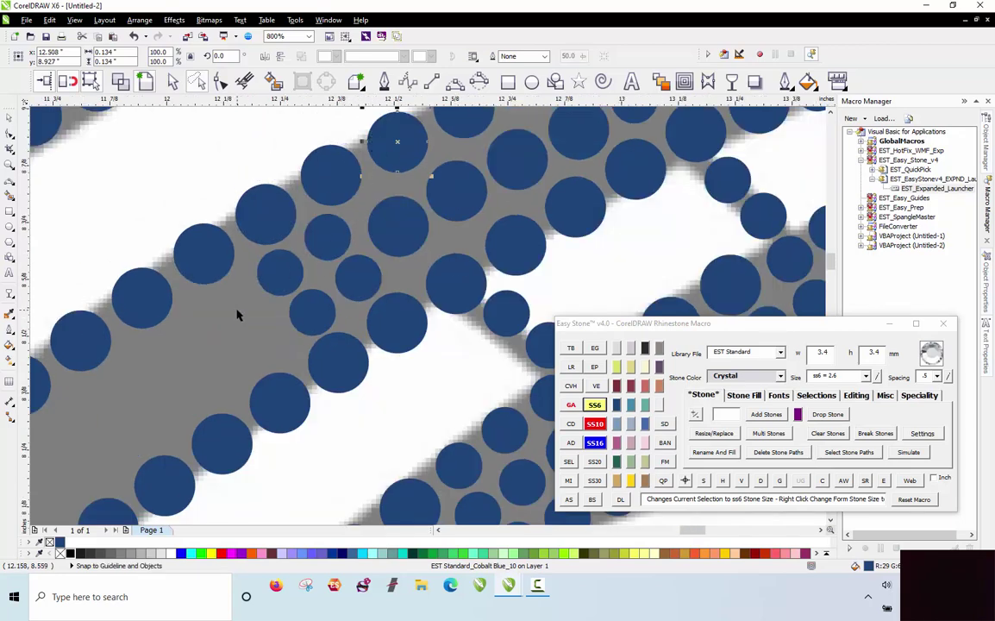
{"action": "scroll", "coordinate": [238, 315], "scroll_direction": "up", "scroll_amount": 1}
{"action": "left_click_drag", "start_coordinate": [322, 253], "coordinate": [319, 249]}
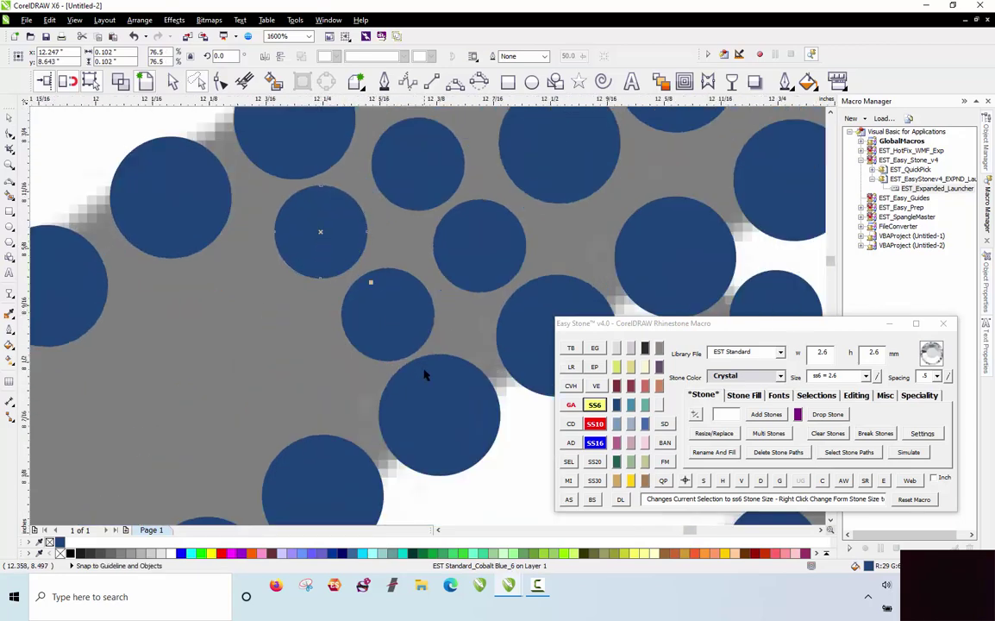
Nudge the inner-edge SS10 stone slightly outward and add two SS6 copies at the lower end of the SS6 cluster.
{"action": "left_click_drag", "start_coordinate": [424, 374], "coordinate": [428, 380]}
{"action": "left_click_drag", "start_coordinate": [395, 329], "coordinate": [300, 270]}
{"action": "scroll", "coordinate": [263, 246], "scroll_direction": "down", "scroll_amount": 1}
{"action": "scroll", "coordinate": [262, 244], "scroll_direction": "up", "scroll_amount": 1}
{"action": "scroll", "coordinate": [344, 251], "scroll_direction": "down", "scroll_amount": 2}
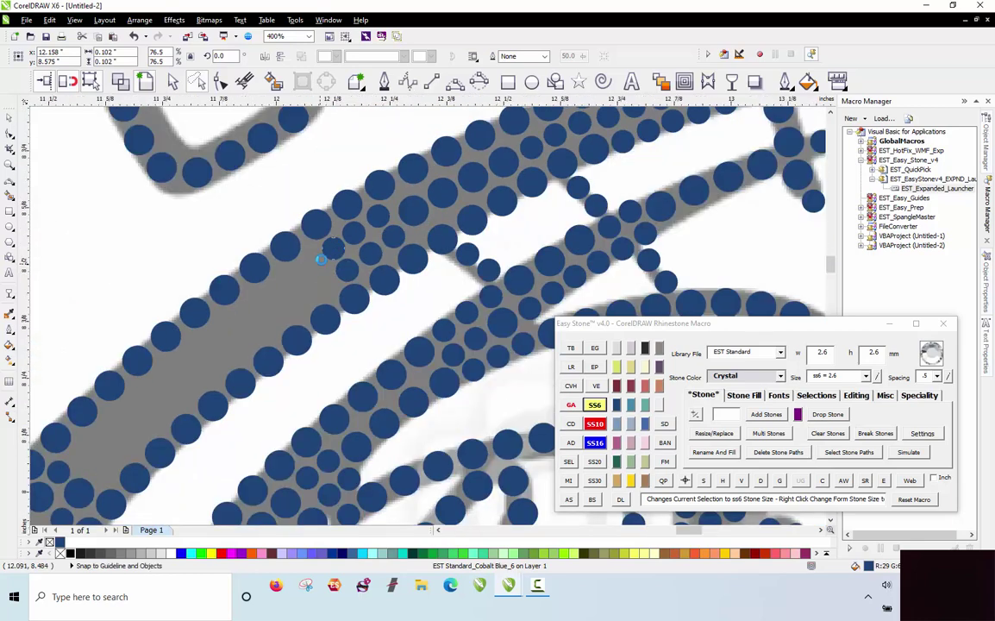
Extend the upper fill down the wide band with two more SS6 copies, adjusting their positions for even gaps.
{"action": "scroll", "coordinate": [353, 219], "scroll_direction": "up", "scroll_amount": 2}
{"action": "key", "text": "space"}
{"action": "left_click_drag", "start_coordinate": [262, 278], "coordinate": [255, 340]}
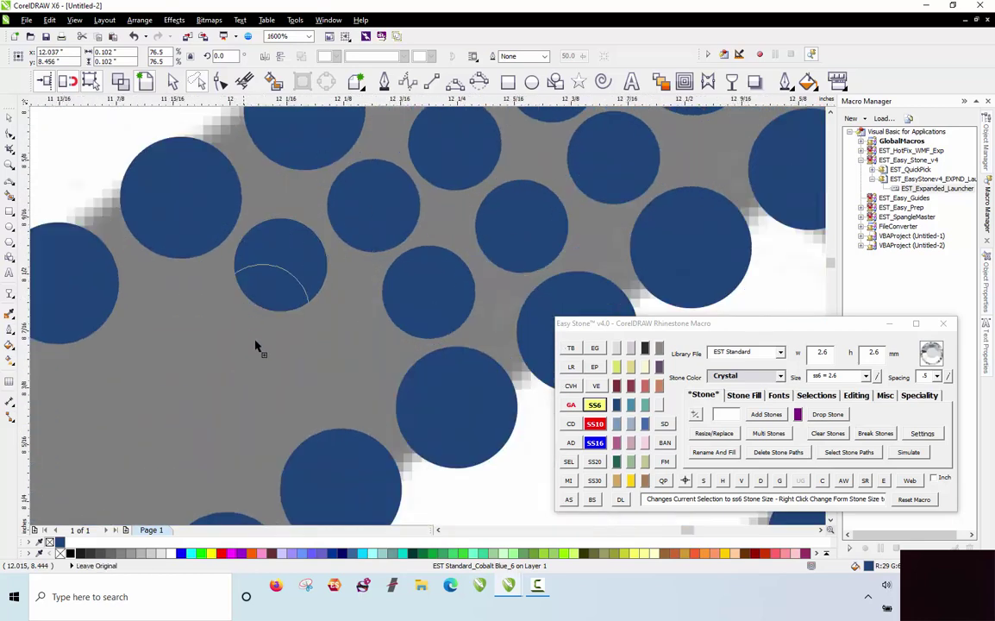
{"action": "left_click_drag", "start_coordinate": [322, 380], "coordinate": [325, 373]}
{"action": "left_click_drag", "start_coordinate": [304, 286], "coordinate": [208, 353]}
{"action": "right_click", "coordinate": [209, 353]}
{"action": "scroll", "coordinate": [288, 244], "scroll_direction": "down", "scroll_amount": 1}
{"action": "scroll", "coordinate": [244, 294], "scroll_direction": "up", "scroll_amount": 2}
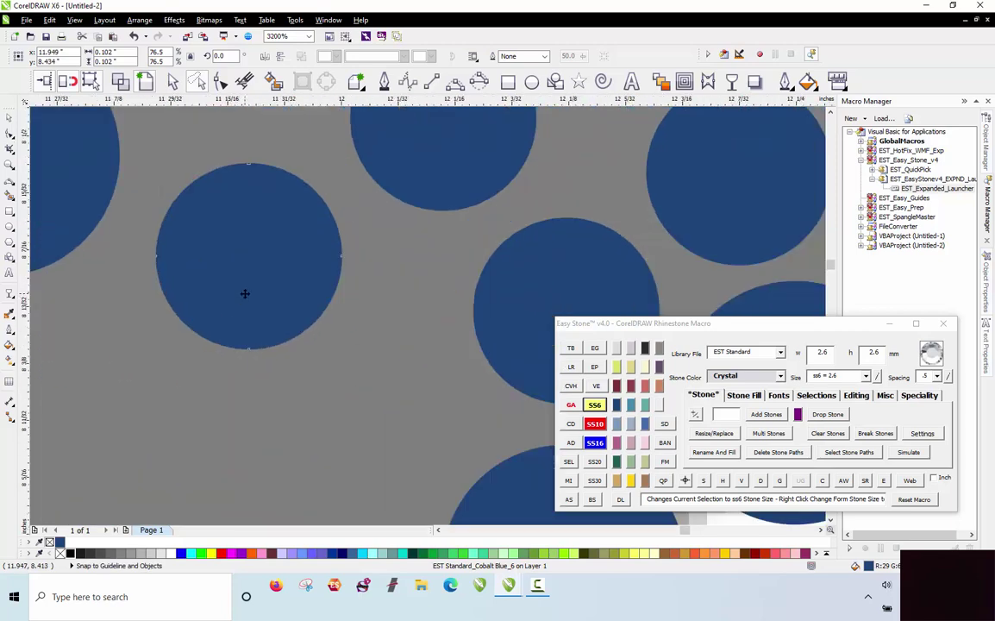
{"action": "left_click_drag", "start_coordinate": [244, 294], "coordinate": [247, 245]}
{"action": "scroll", "coordinate": [313, 238], "scroll_direction": "down", "scroll_amount": 1}
Place three more SS6 copies across the wide band, between the last filled stones and the remaining gap.
{"action": "left_click_drag", "start_coordinate": [380, 276], "coordinate": [327, 315]}
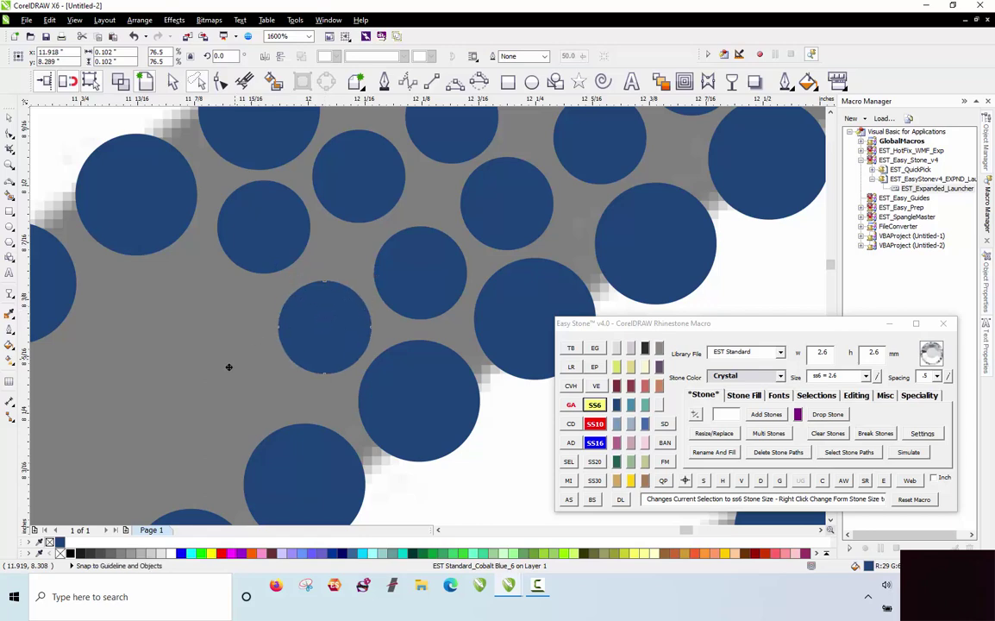
{"action": "left_click_drag", "start_coordinate": [226, 373], "coordinate": [238, 371]}
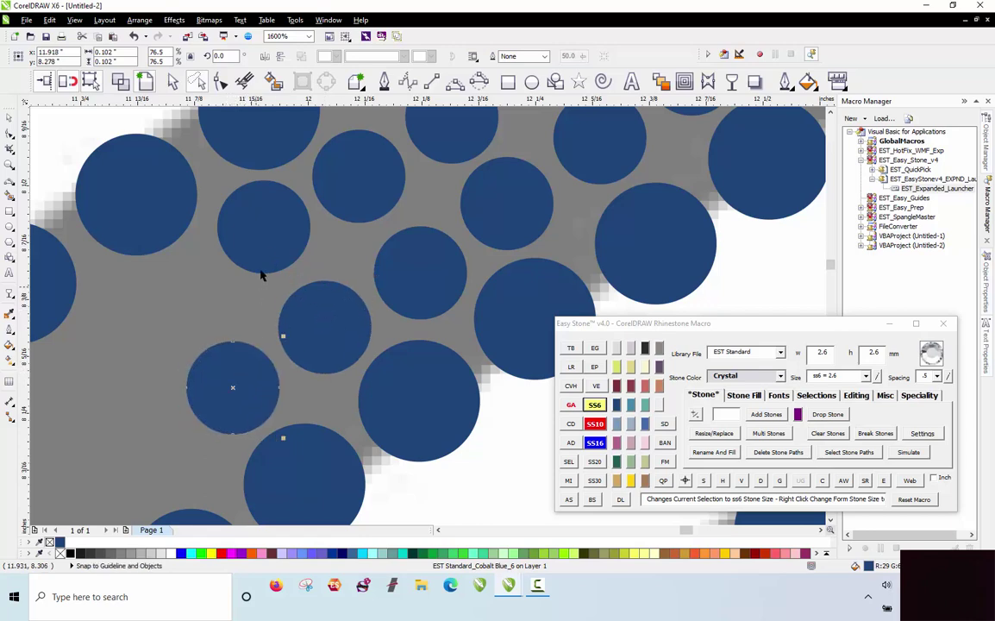
{"action": "left_click_drag", "start_coordinate": [260, 238], "coordinate": [201, 292]}
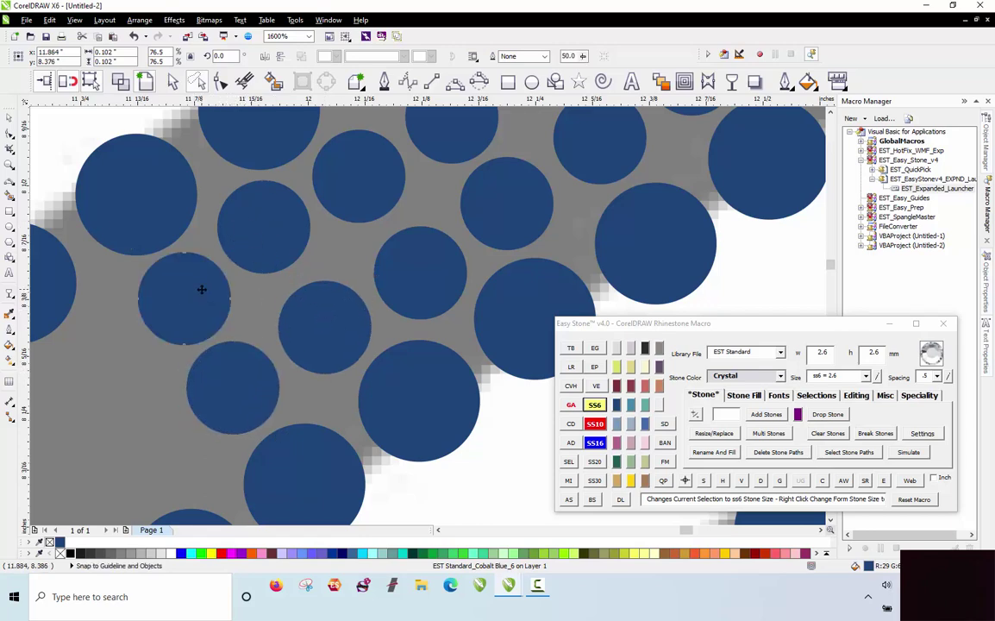
{"action": "scroll", "coordinate": [390, 237], "scroll_direction": "down", "scroll_amount": 3}
{"action": "key", "text": "Escape"}
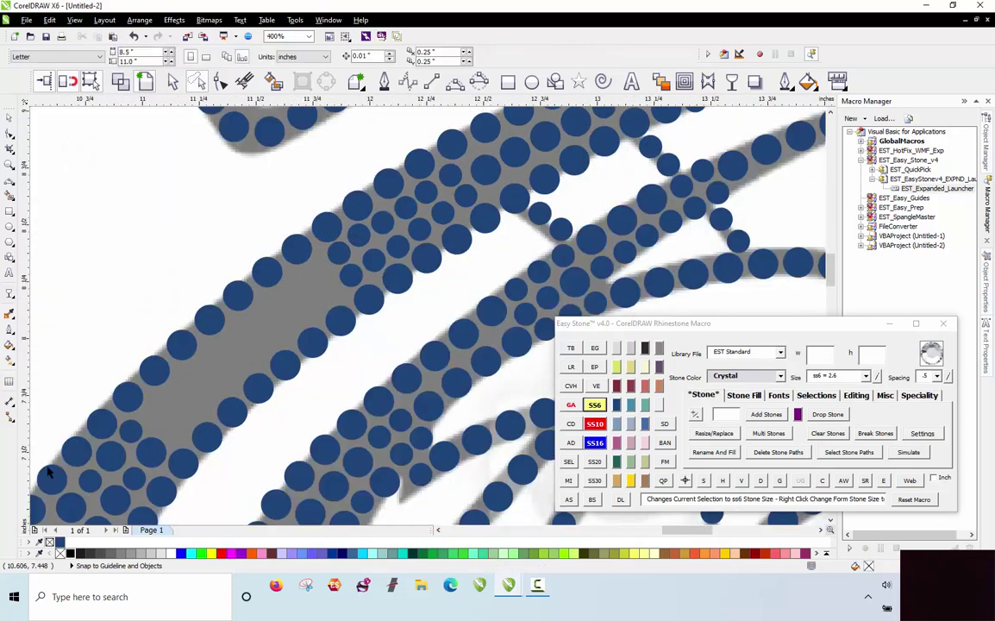
Place an SS6 copy across the wide band beside the inner-edge stones at the lower end of the gap.
{"action": "scroll", "coordinate": [115, 452], "scroll_direction": "up", "scroll_amount": 3}
{"action": "scroll", "coordinate": [197, 361], "scroll_direction": "down", "scroll_amount": 2}
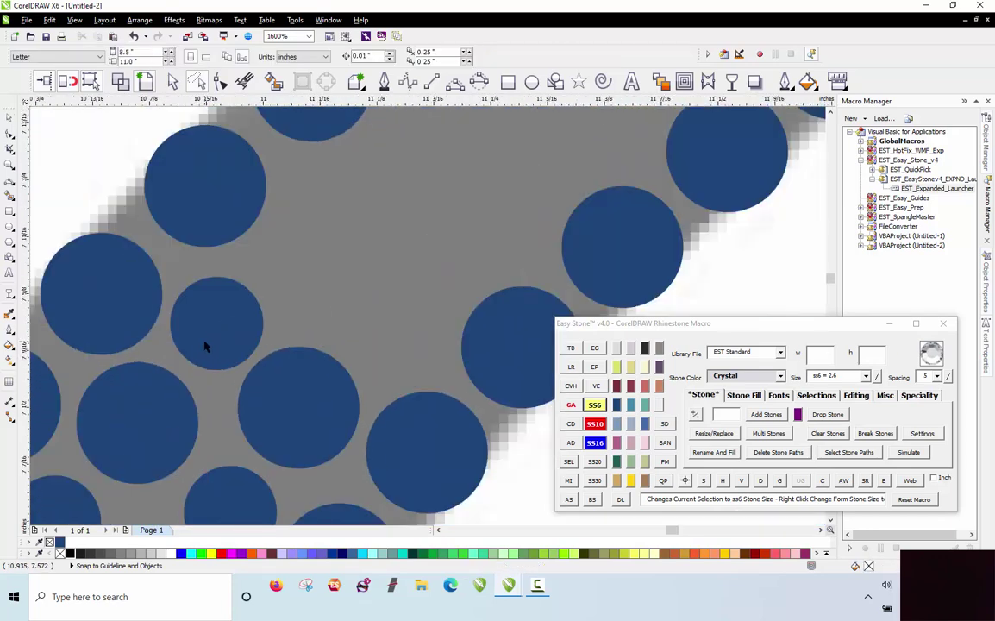
{"action": "scroll", "coordinate": [229, 330], "scroll_direction": "up", "scroll_amount": 1}
{"action": "left_click", "coordinate": [358, 336]}
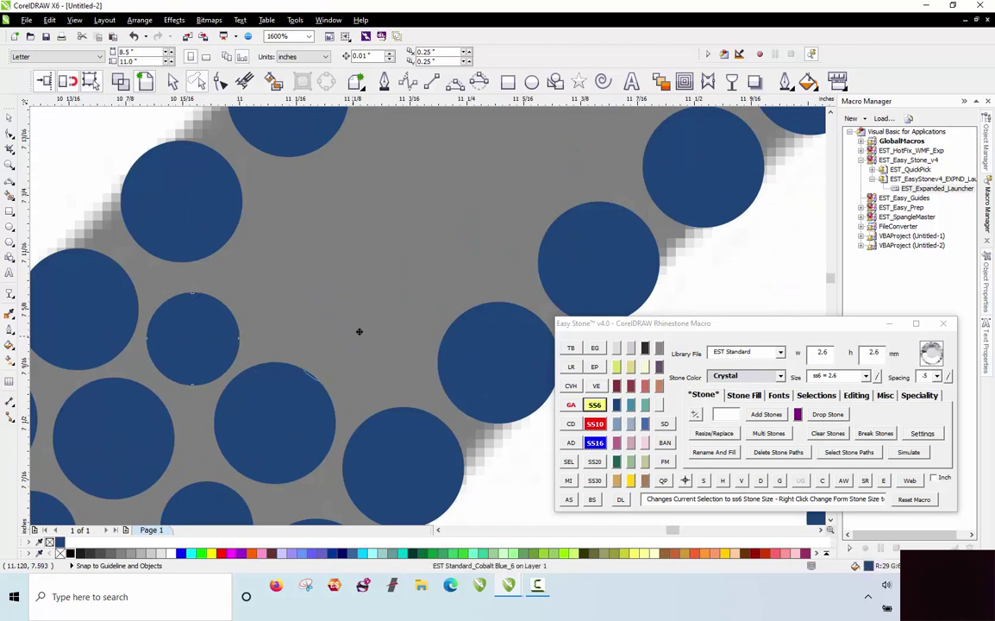
{"action": "left_click_drag", "start_coordinate": [380, 339], "coordinate": [386, 340]}
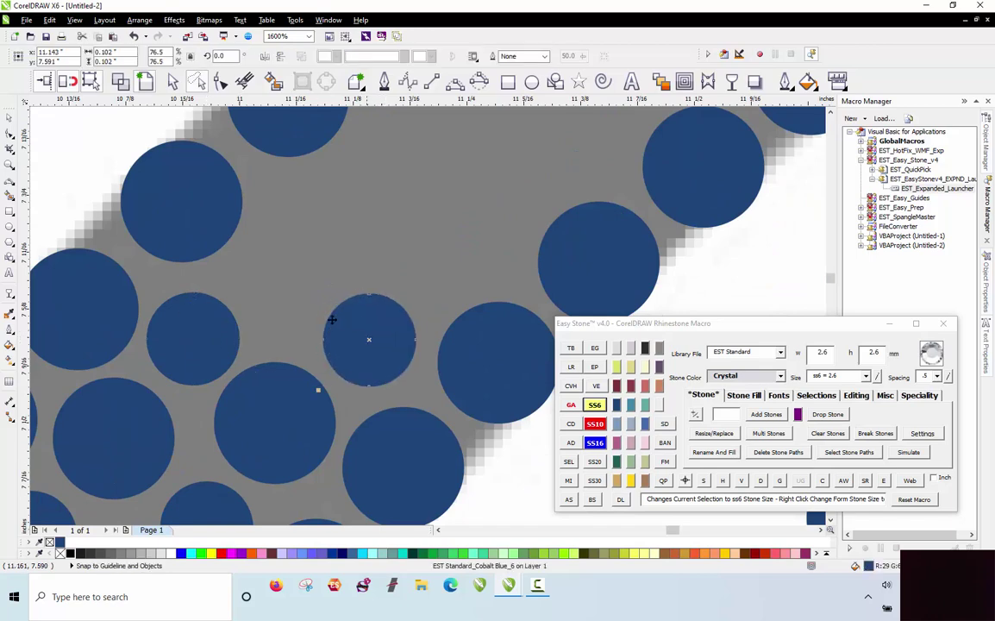
Add a row of SS6 stones between the new stone and the upper cluster's last SS6 stone, and curve it along the inner edge.
{"action": "scroll", "coordinate": [298, 347], "scroll_direction": "down", "scroll_amount": 3}
{"action": "scroll", "coordinate": [360, 298], "scroll_direction": "up", "scroll_amount": 2}
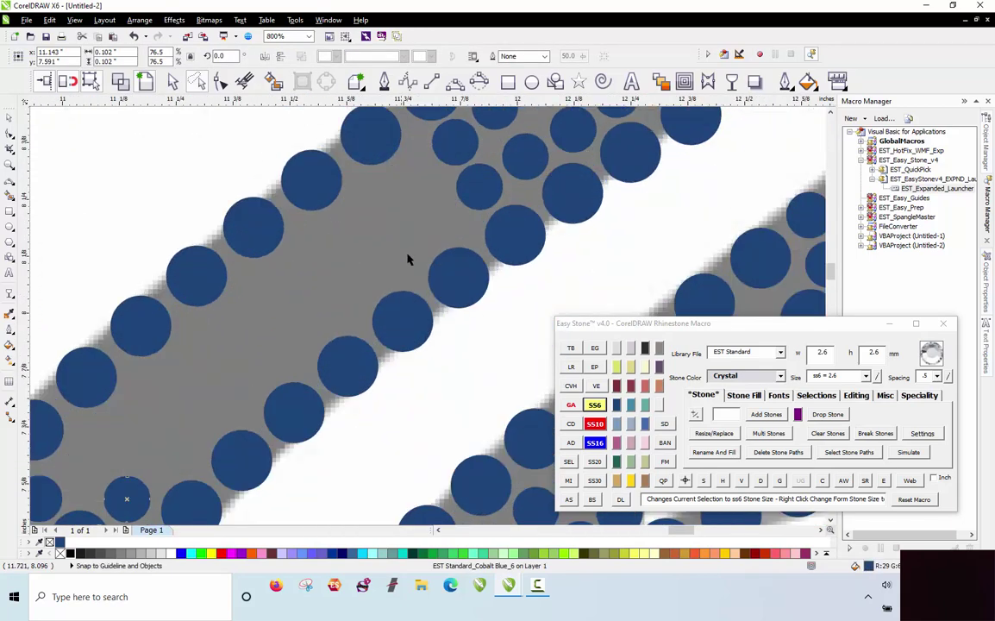
{"action": "left_click", "coordinate": [485, 190], "text": "shift"}
{"action": "left_click", "coordinate": [568, 499]}
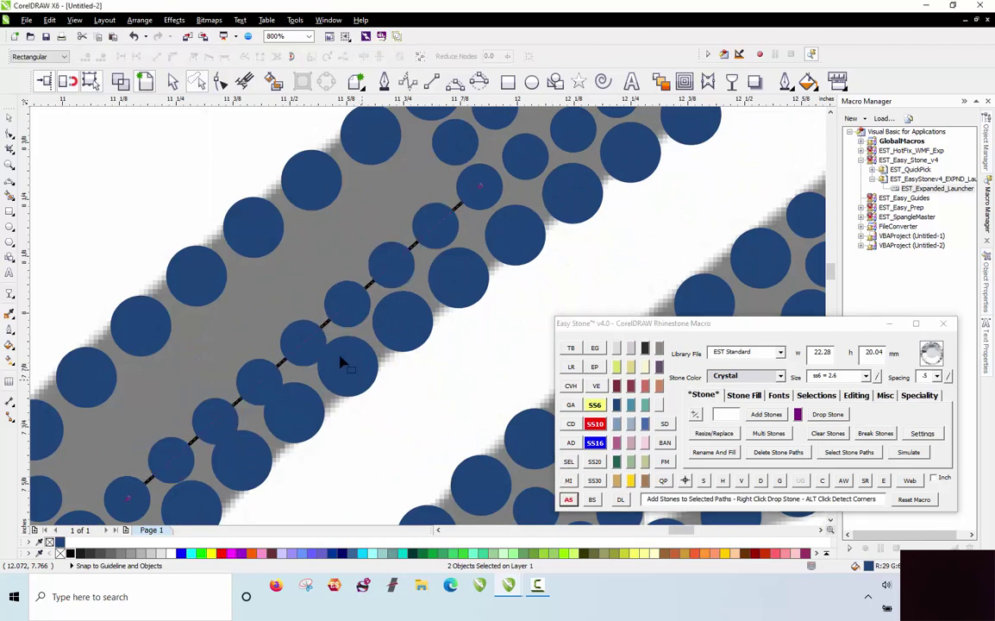
{"action": "key", "text": "F10"}
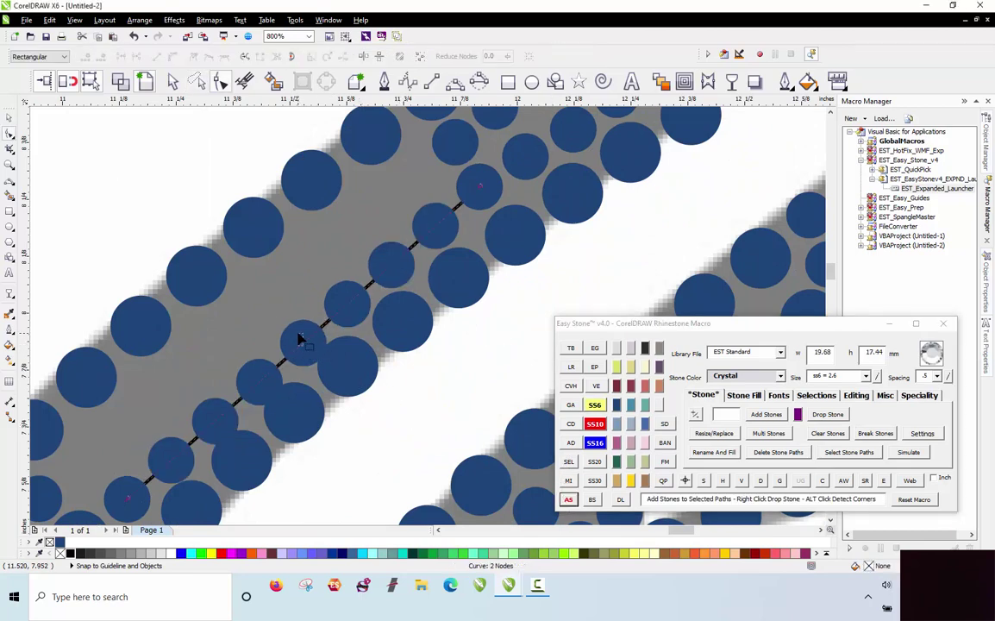
{"action": "left_click_drag", "start_coordinate": [302, 343], "coordinate": [301, 329]}
{"action": "key", "text": "space"}
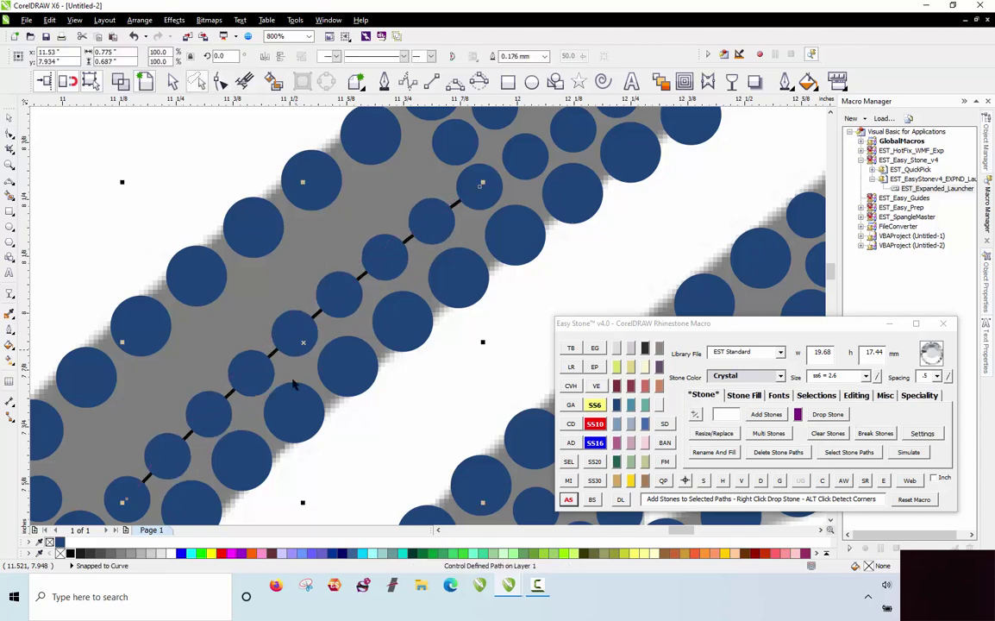
Break the inner SS6 row into separate stones and remove its guiding path.
{"action": "left_click", "coordinate": [294, 390]}
{"action": "left_click", "coordinate": [304, 347]}
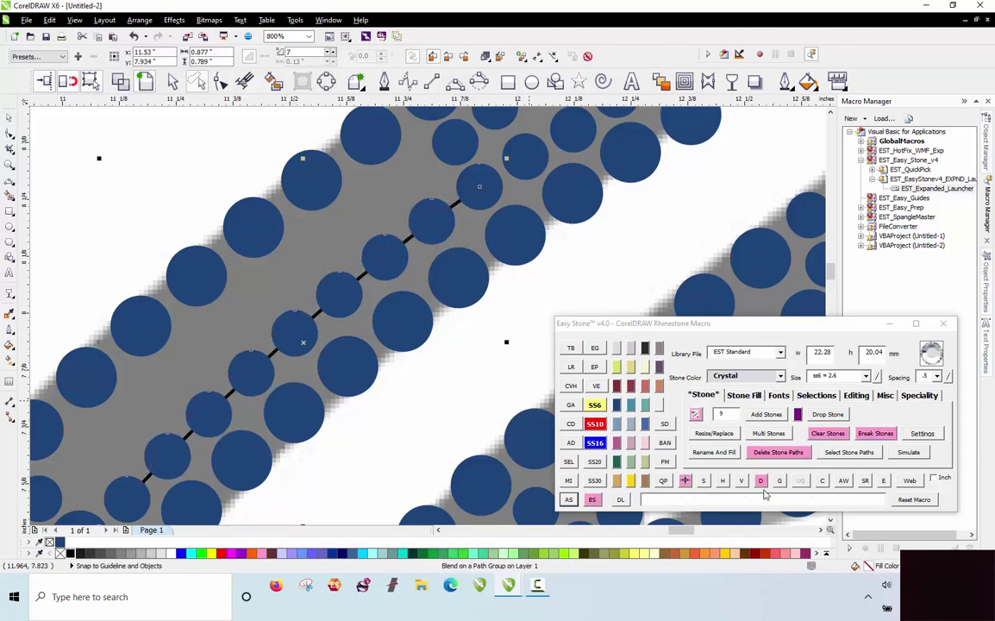
{"action": "left_click", "coordinate": [778, 452]}
Add a second SS6 row between the end stones near the outer edge and curve its path midway between the neighbouring rows.
{"action": "left_click", "coordinate": [452, 162]}
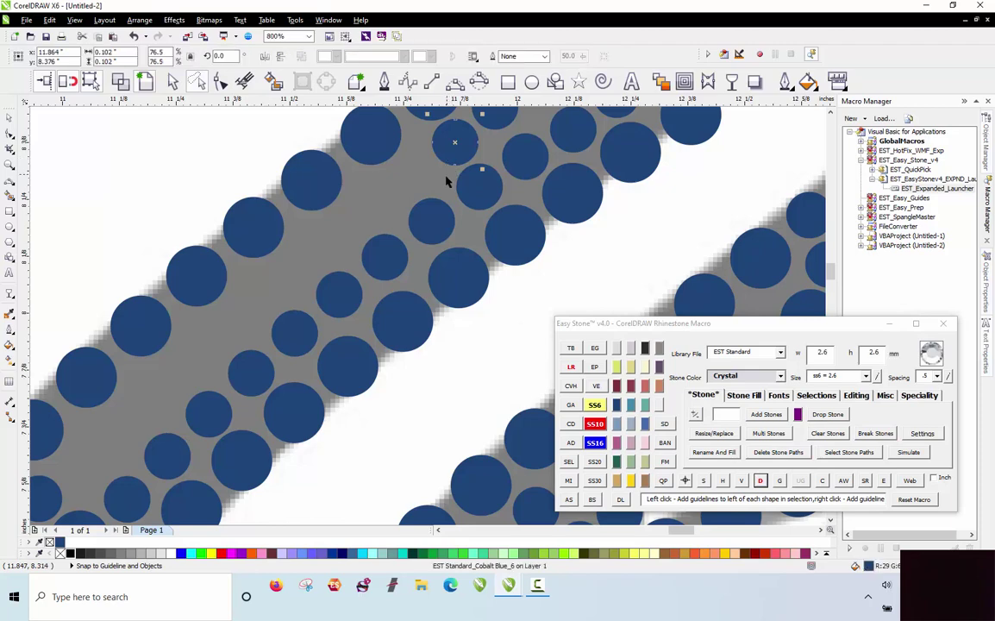
{"action": "scroll", "coordinate": [447, 180], "scroll_direction": "down", "scroll_amount": 1}
{"action": "scroll", "coordinate": [330, 270], "scroll_direction": "up", "scroll_amount": 1}
{"action": "left_click", "coordinate": [145, 425], "text": "shift"}
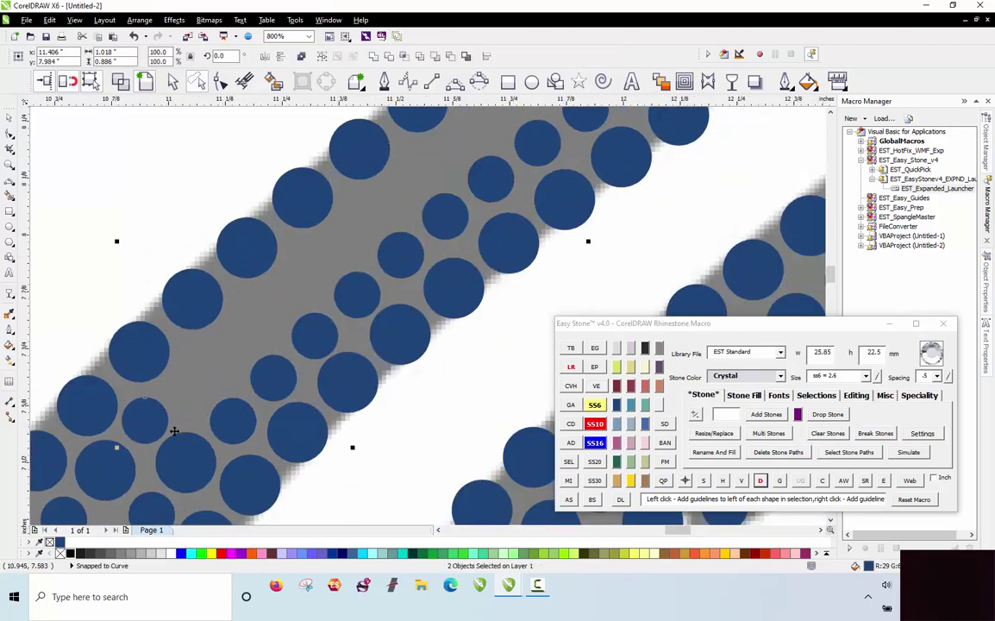
{"action": "left_click", "coordinate": [567, 500]}
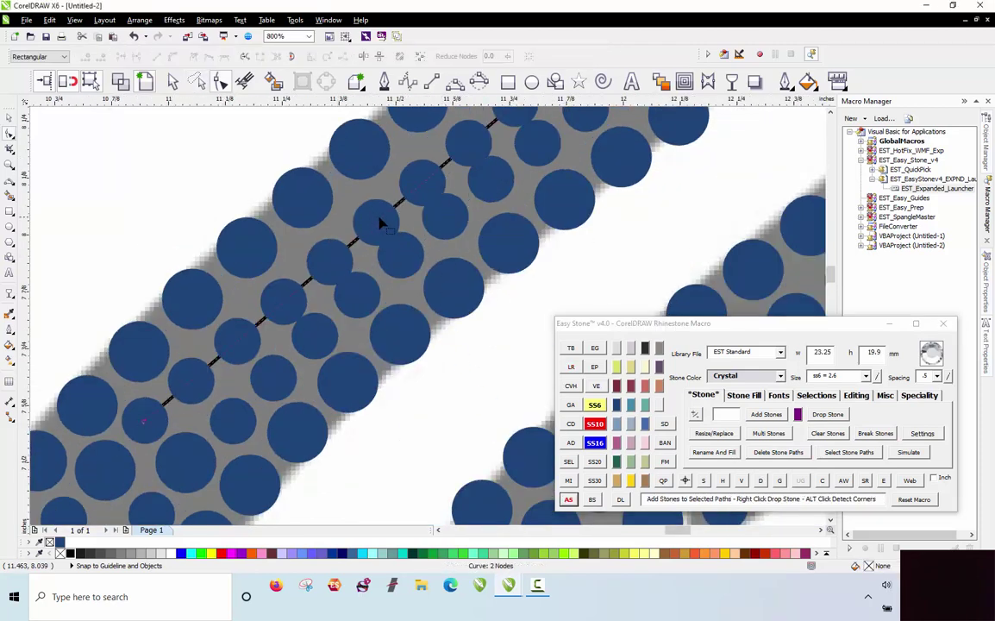
{"action": "left_click_drag", "start_coordinate": [381, 218], "coordinate": [385, 194]}
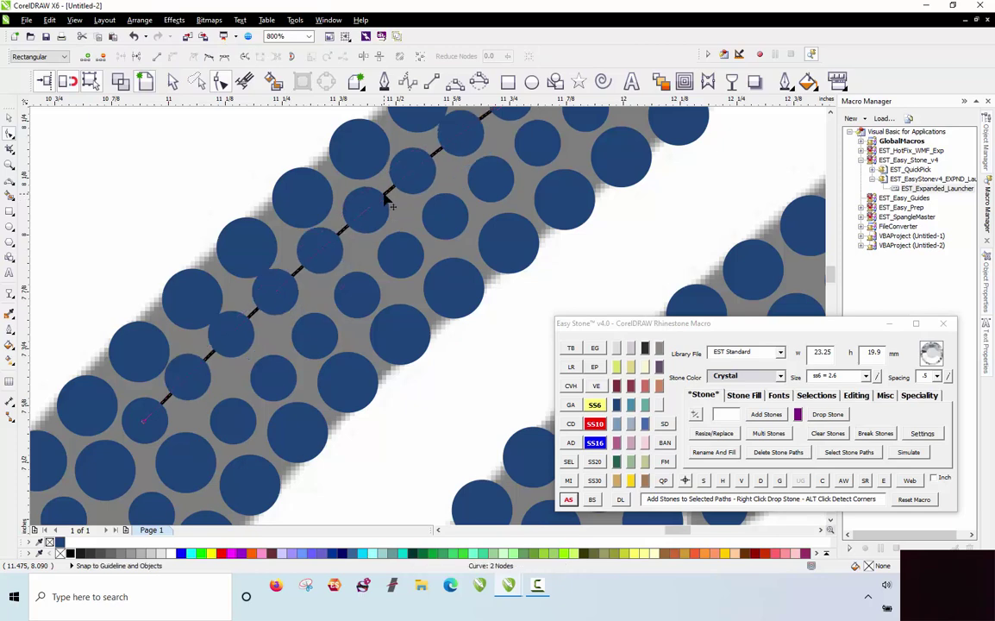
{"action": "scroll", "coordinate": [388, 196], "scroll_direction": "up", "scroll_amount": 2}
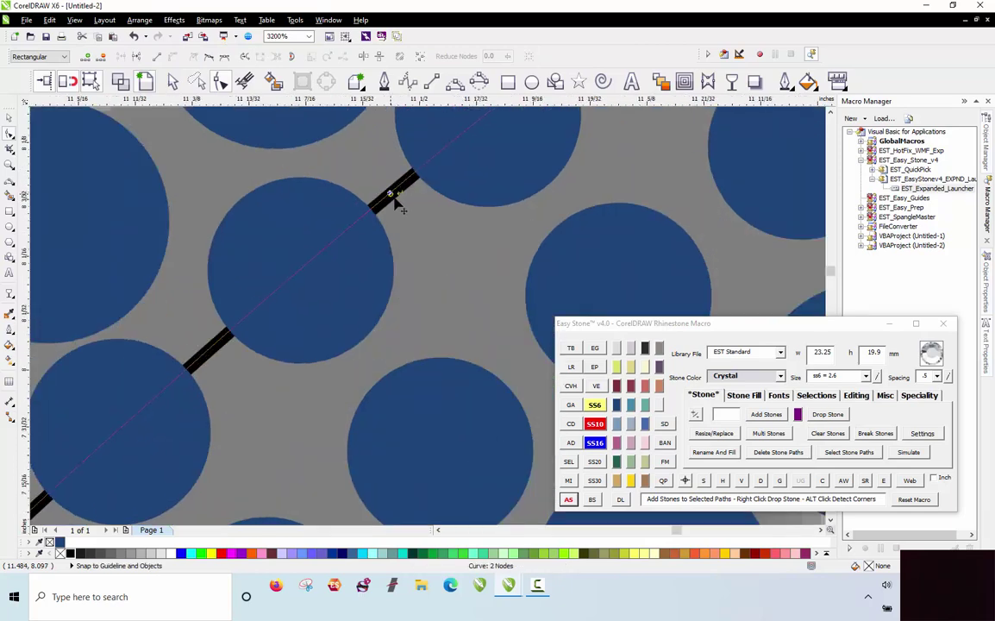
{"action": "scroll", "coordinate": [398, 204], "scroll_direction": "down", "scroll_amount": 1}
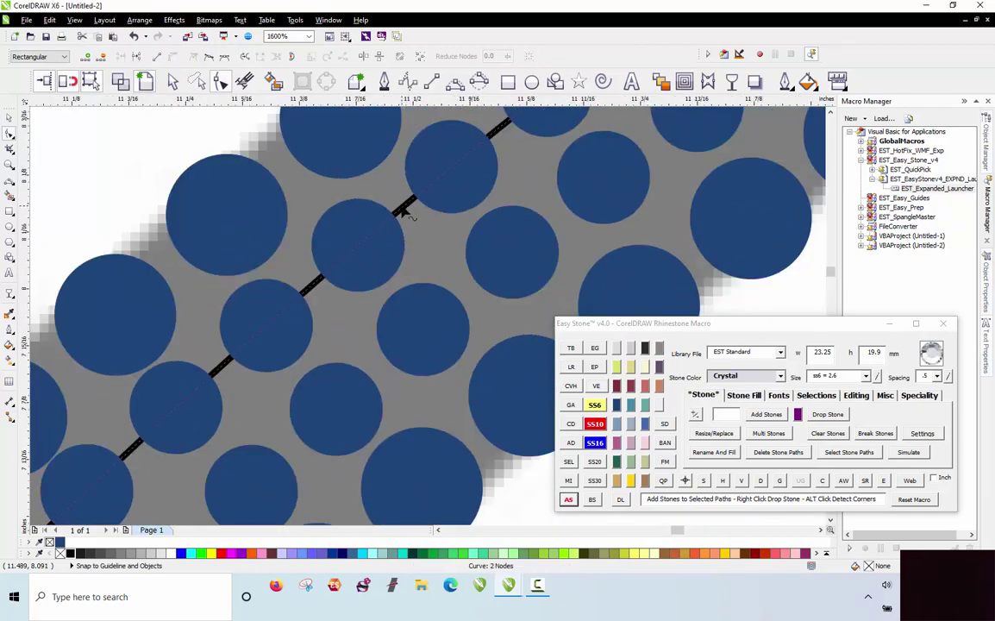
{"action": "left_click_drag", "start_coordinate": [402, 205], "coordinate": [403, 204]}
{"action": "scroll", "coordinate": [367, 214], "scroll_direction": "down", "scroll_amount": 1}
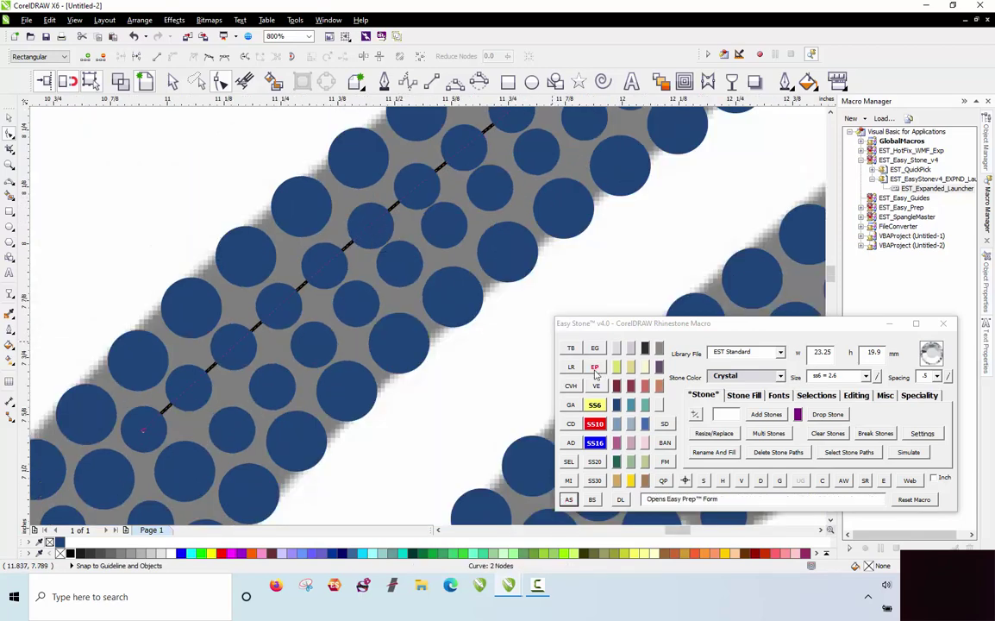
Increase the second SS6 row to 11 stones and break it off its path.
{"action": "key", "text": "space"}
{"action": "left_click", "coordinate": [417, 288]}
{"action": "left_click", "coordinate": [377, 230]}
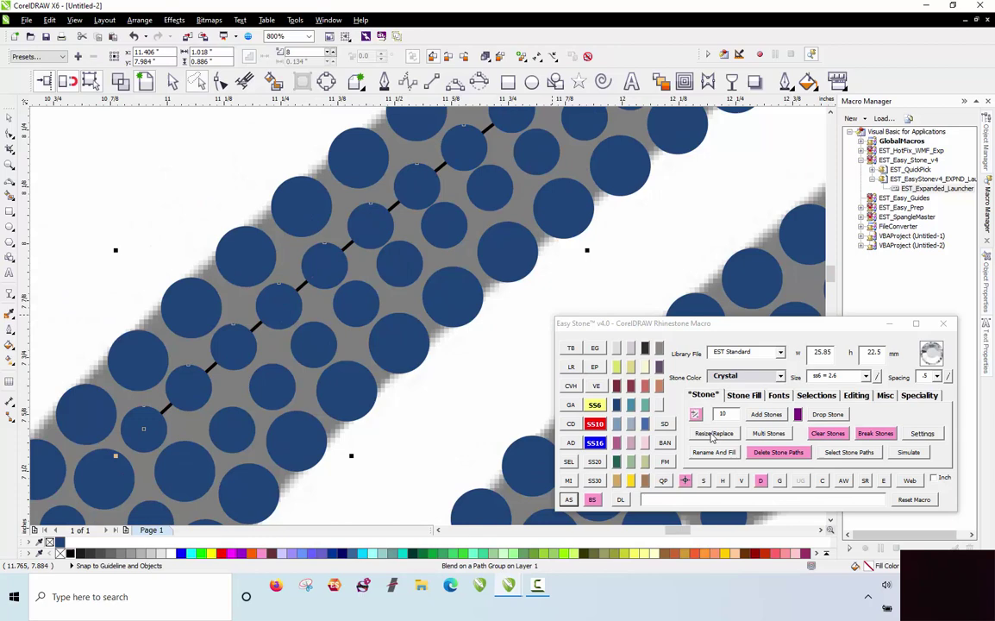
{"action": "left_click", "coordinate": [685, 481]}
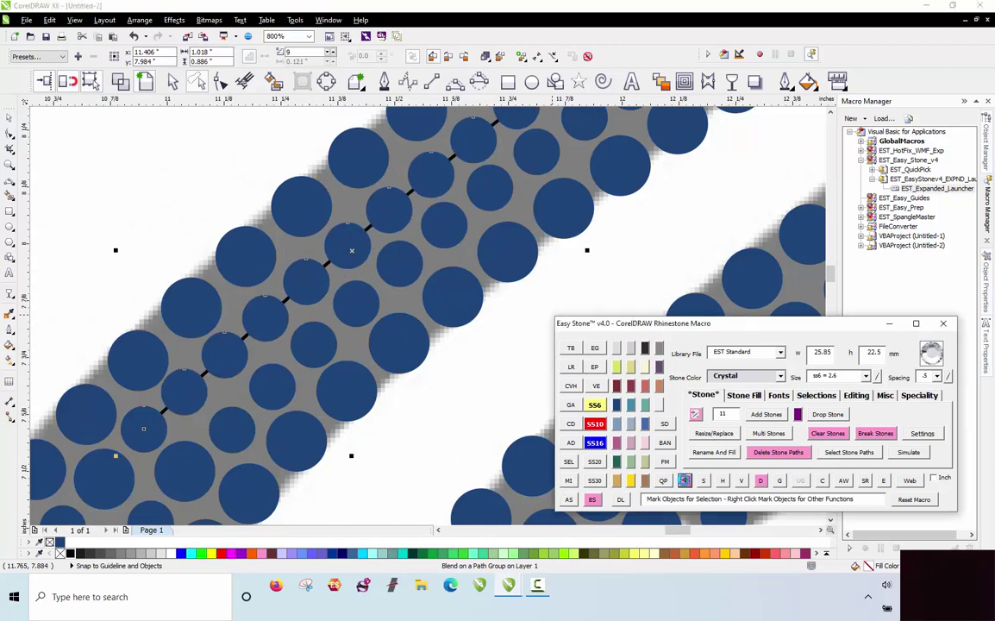
{"action": "left_click", "coordinate": [761, 480]}
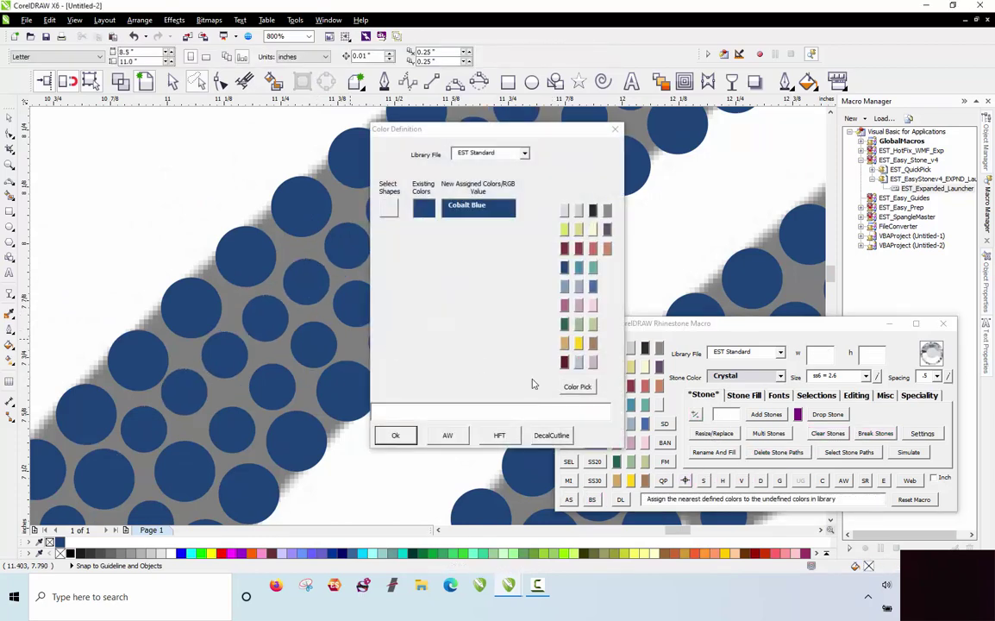
{"action": "left_click", "coordinate": [615, 129]}
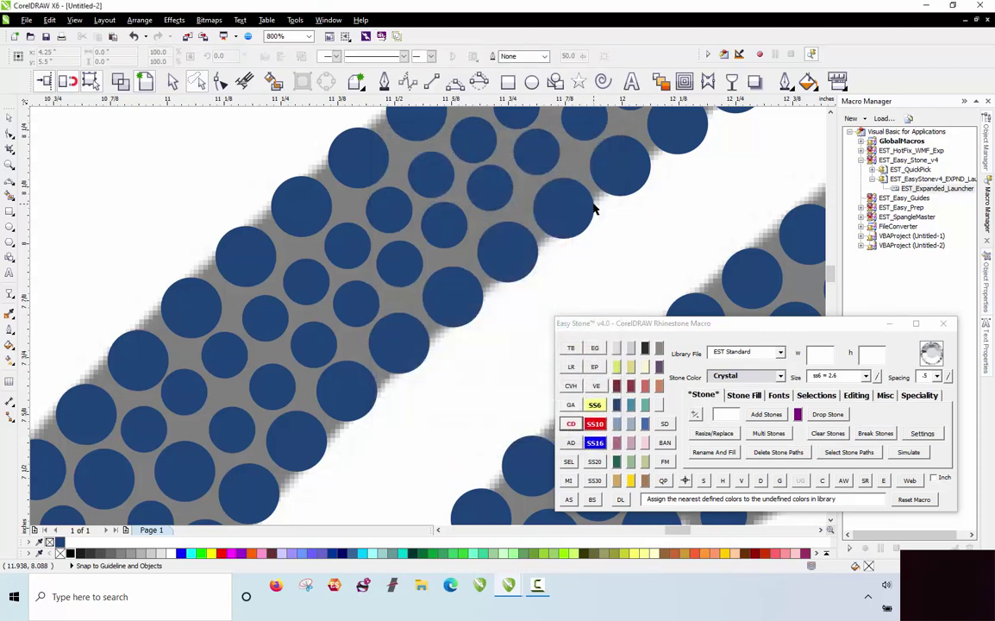
Nudge three SS6 stones of the second row slightly to even their gaps with the outer-edge stones.
{"action": "scroll", "coordinate": [434, 197], "scroll_direction": "up", "scroll_amount": 4}
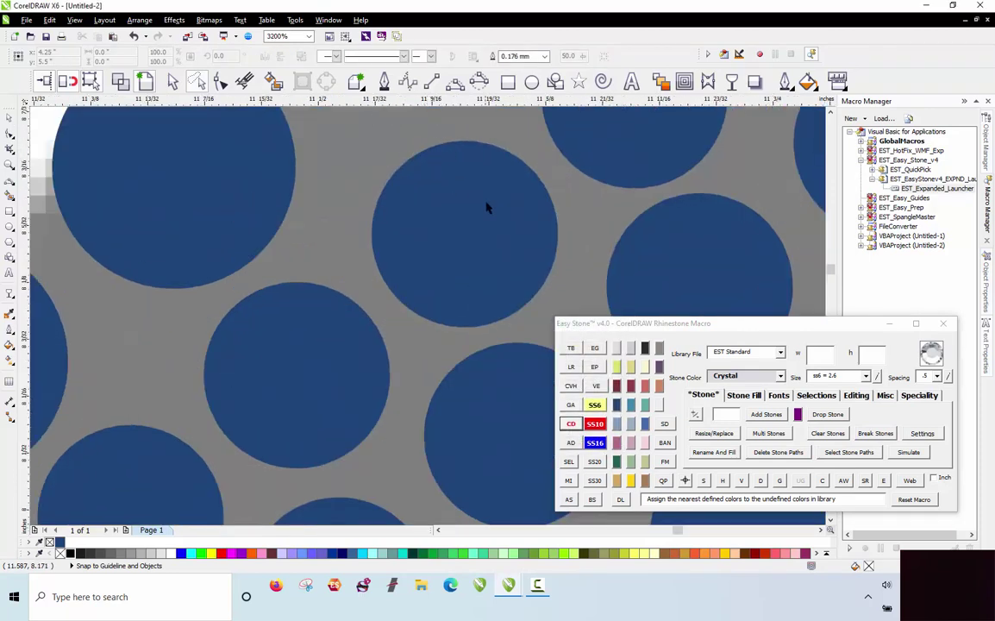
{"action": "left_click", "coordinate": [485, 198]}
{"action": "scroll", "coordinate": [406, 165], "scroll_direction": "down", "scroll_amount": 3}
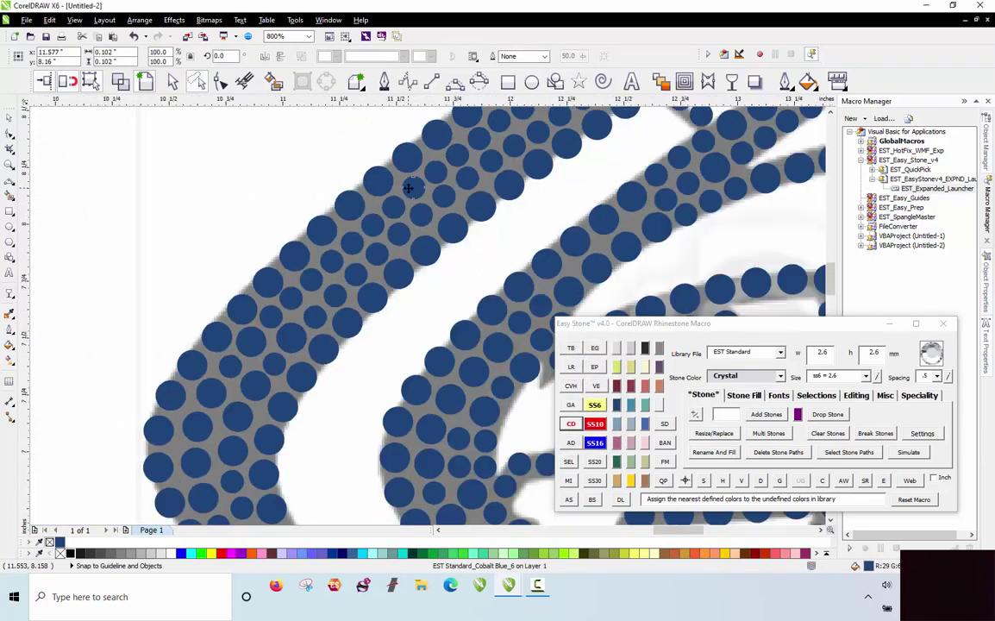
{"action": "scroll", "coordinate": [287, 302], "scroll_direction": "up", "scroll_amount": 2}
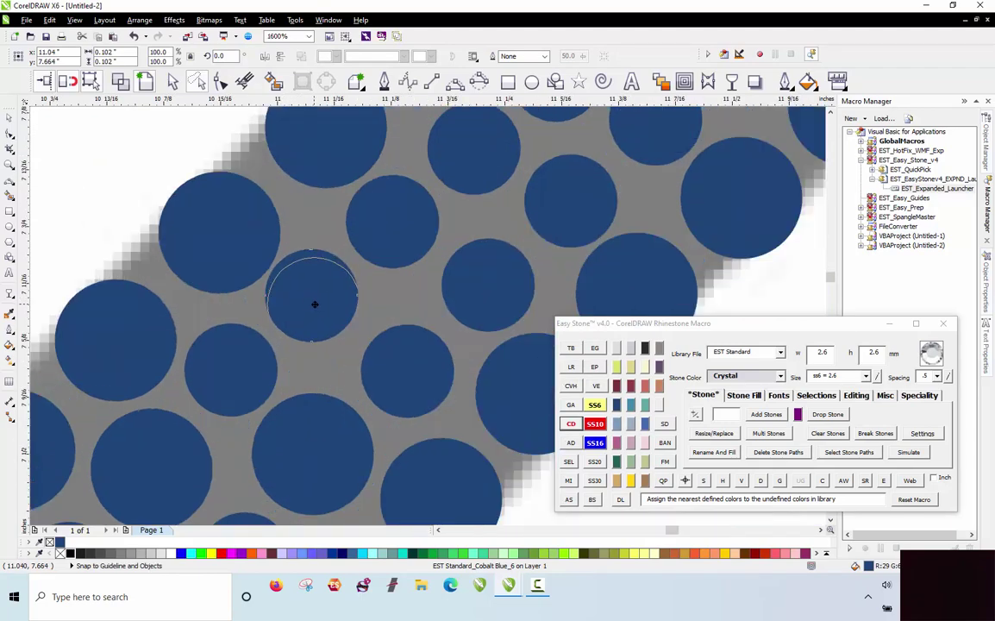
{"action": "left_click", "coordinate": [288, 273]}
{"action": "scroll", "coordinate": [287, 262], "scroll_direction": "down", "scroll_amount": 2}
{"action": "scroll", "coordinate": [287, 262], "scroll_direction": "down", "scroll_amount": 1}
{"action": "left_click", "coordinate": [229, 248]}
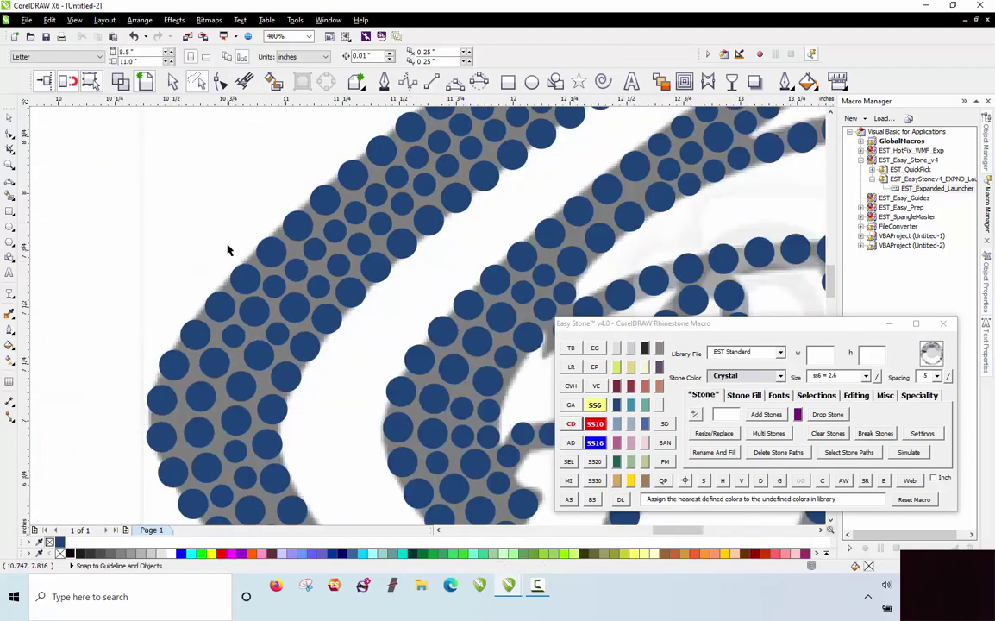
{"action": "scroll", "coordinate": [401, 177], "scroll_direction": "up", "scroll_amount": 2}
{"action": "left_click", "coordinate": [301, 250]}
{"action": "scroll", "coordinate": [301, 249], "scroll_direction": "down", "scroll_amount": 3}
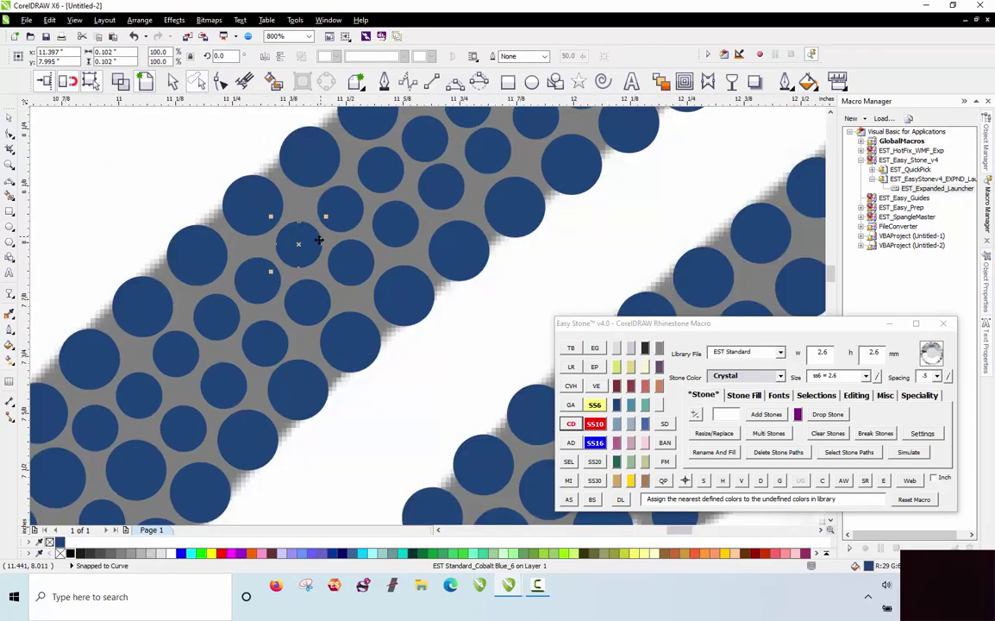
{"action": "left_click", "coordinate": [240, 225]}
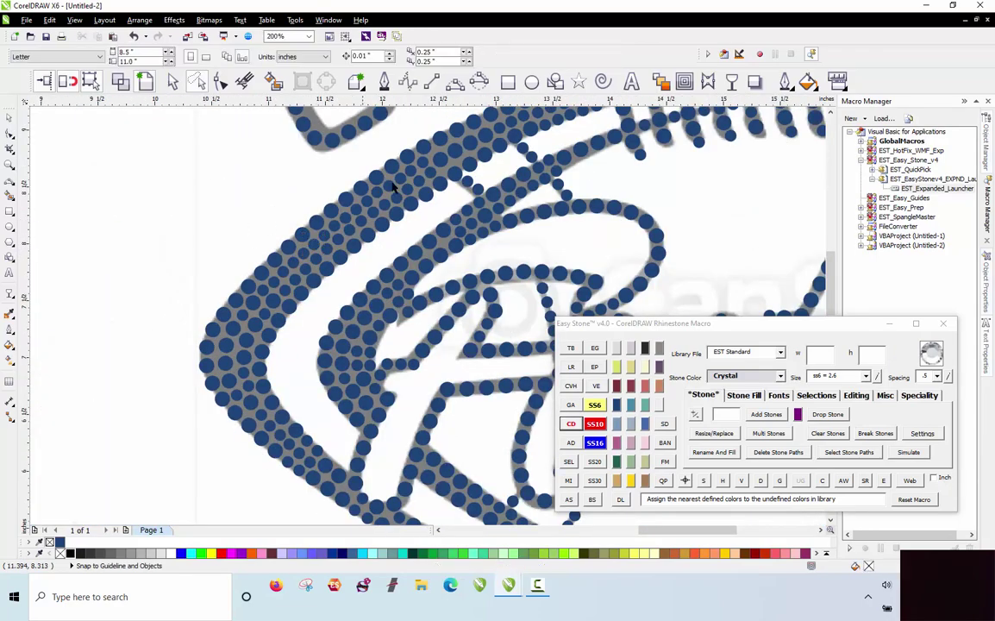
Change the inner-edge SS10 stone where the connector strip meets the wide band to SS6 and shift it toward the strip.
{"action": "scroll", "coordinate": [392, 185], "scroll_direction": "up", "scroll_amount": 3}
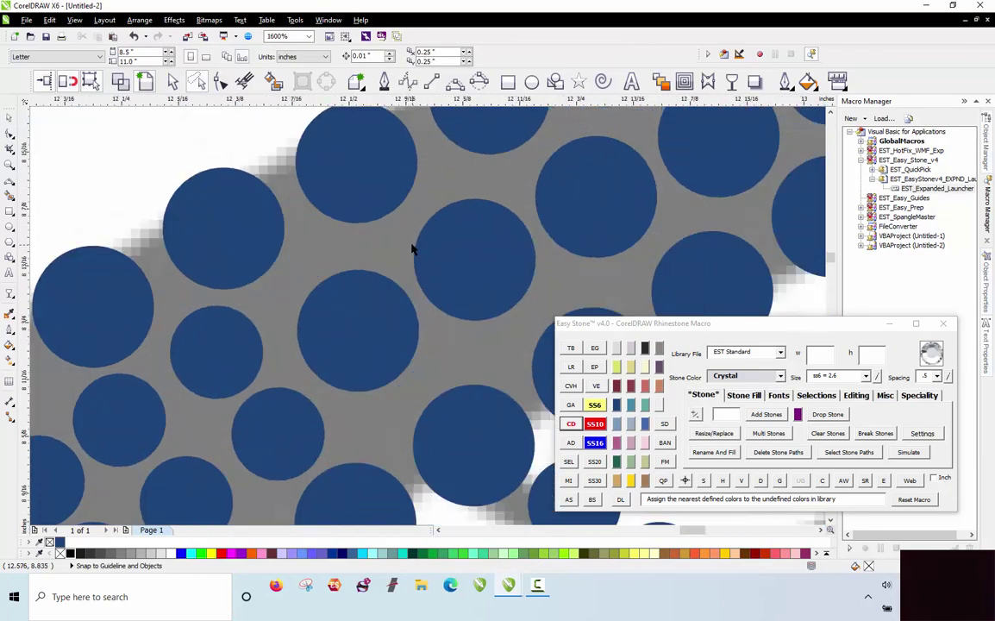
{"action": "scroll", "coordinate": [451, 338], "scroll_direction": "down", "scroll_amount": 1}
{"action": "scroll", "coordinate": [455, 351], "scroll_direction": "up", "scroll_amount": 1}
{"action": "left_click", "coordinate": [455, 351]}
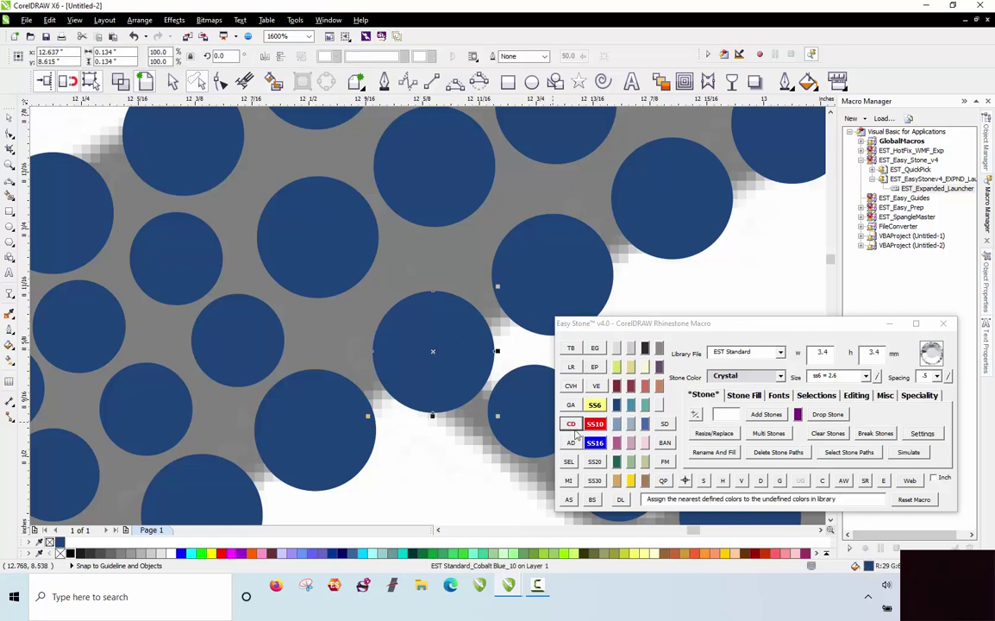
{"action": "left_click", "coordinate": [594, 405]}
{"action": "left_click_drag", "start_coordinate": [464, 355], "coordinate": [459, 372]}
Move the adjacent inner SS10 stone inward, change it to SS6, and place a copy of it nearer the outer edge.
{"action": "left_click_drag", "start_coordinate": [269, 217], "coordinate": [304, 266]}
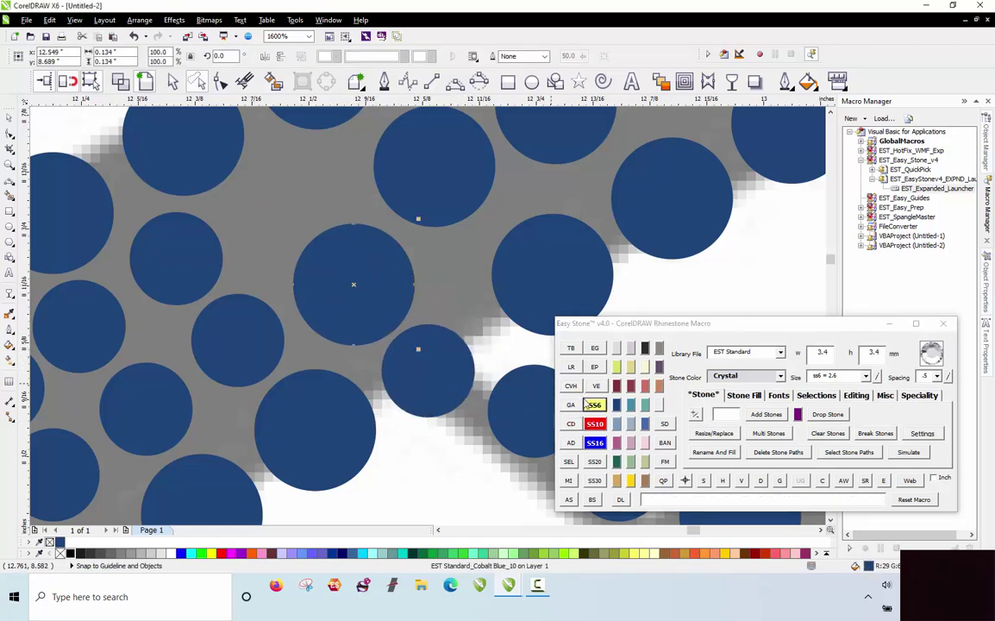
{"action": "left_click", "coordinate": [594, 404]}
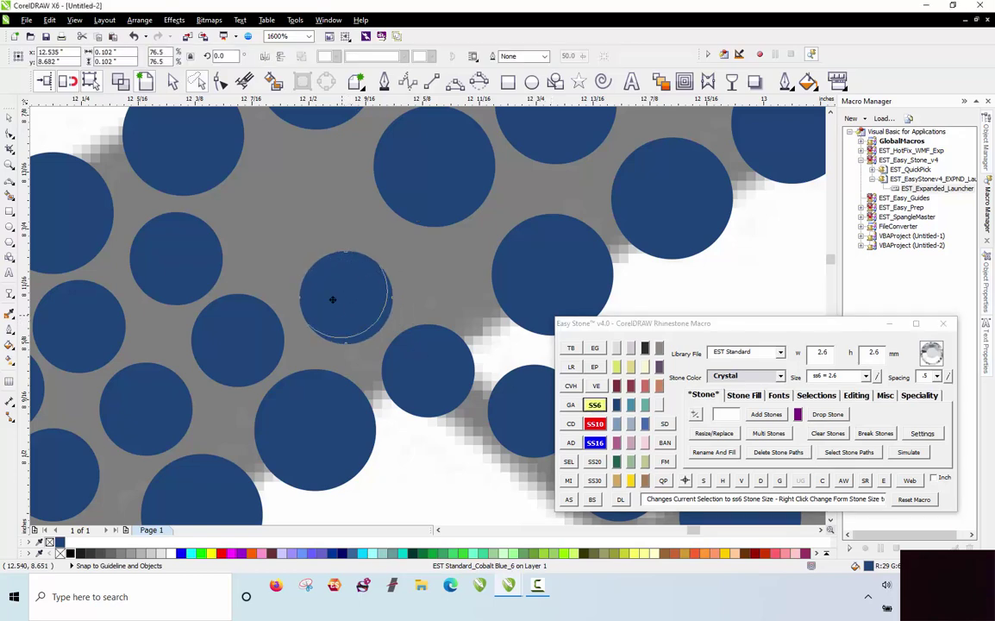
{"action": "left_click_drag", "start_coordinate": [333, 299], "coordinate": [284, 240]}
{"action": "right_click", "coordinate": [289, 222]}
{"action": "scroll", "coordinate": [290, 209], "scroll_direction": "up", "scroll_amount": 1}
{"action": "scroll", "coordinate": [317, 286], "scroll_direction": "down", "scroll_amount": 1}
{"action": "scroll", "coordinate": [310, 267], "scroll_direction": "down", "scroll_amount": 1}
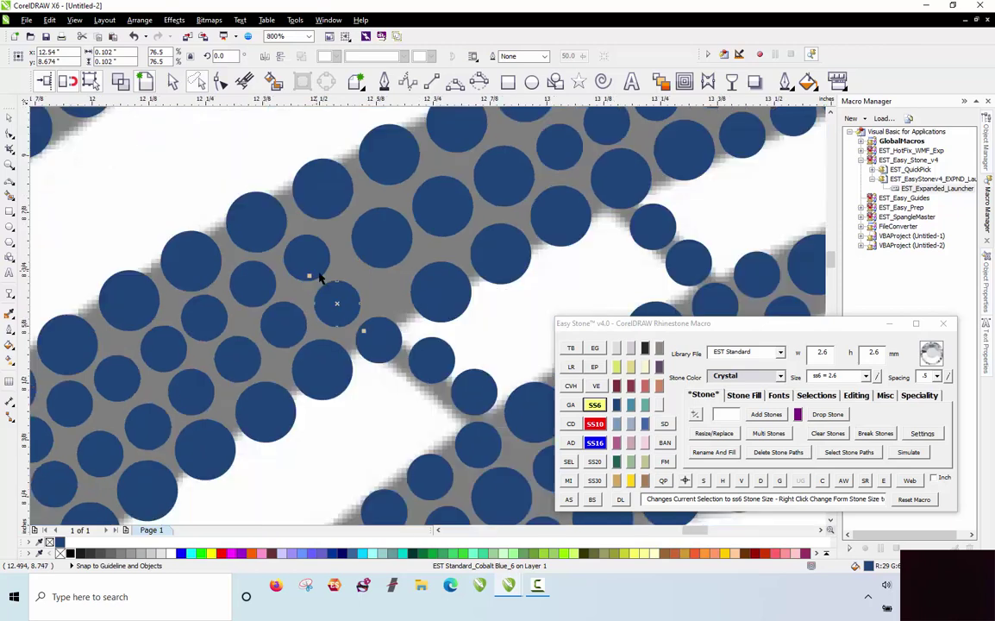
{"action": "scroll", "coordinate": [399, 284], "scroll_direction": "up", "scroll_amount": 1}
{"action": "scroll", "coordinate": [331, 319], "scroll_direction": "down", "scroll_amount": 2}
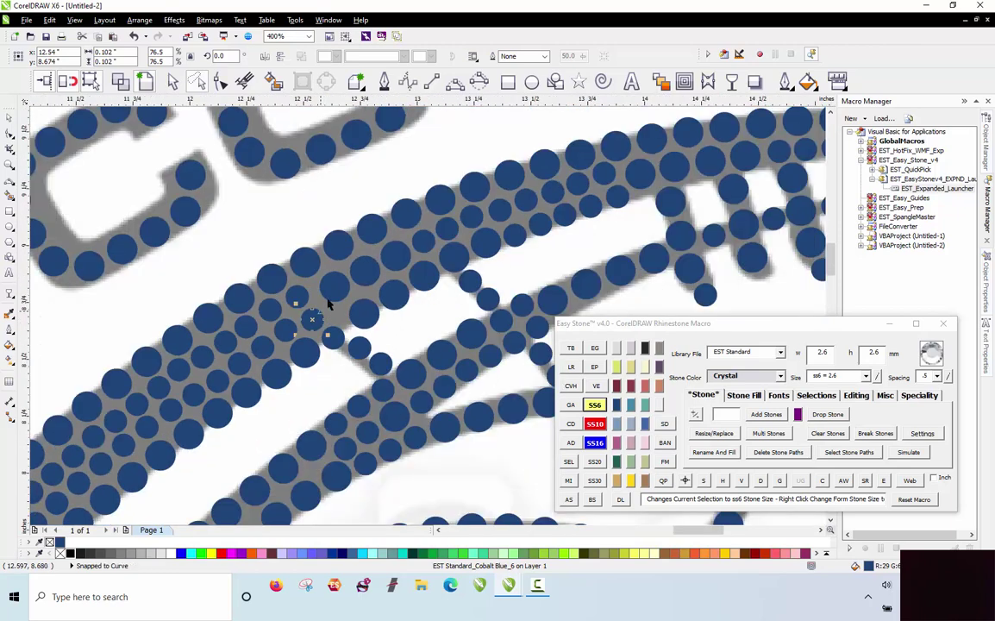
Reposition the two middle SS10 stones beside the new SS6 stones to even the gaps.
{"action": "scroll", "coordinate": [333, 288], "scroll_direction": "up", "scroll_amount": 2}
{"action": "left_click_drag", "start_coordinate": [333, 291], "coordinate": [323, 308]}
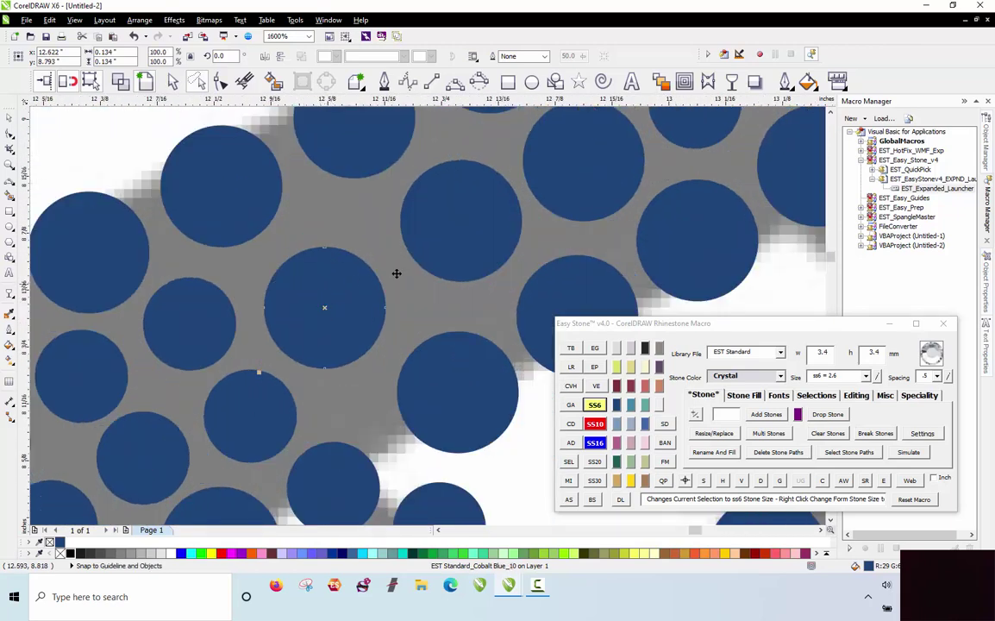
{"action": "left_click", "coordinate": [428, 252]}
Select the twelve inner-edge stones of the wide band, from the connector strip to the SS10 stone near the laces, and respace them evenly.
{"action": "scroll", "coordinate": [328, 259], "scroll_direction": "down", "scroll_amount": 2}
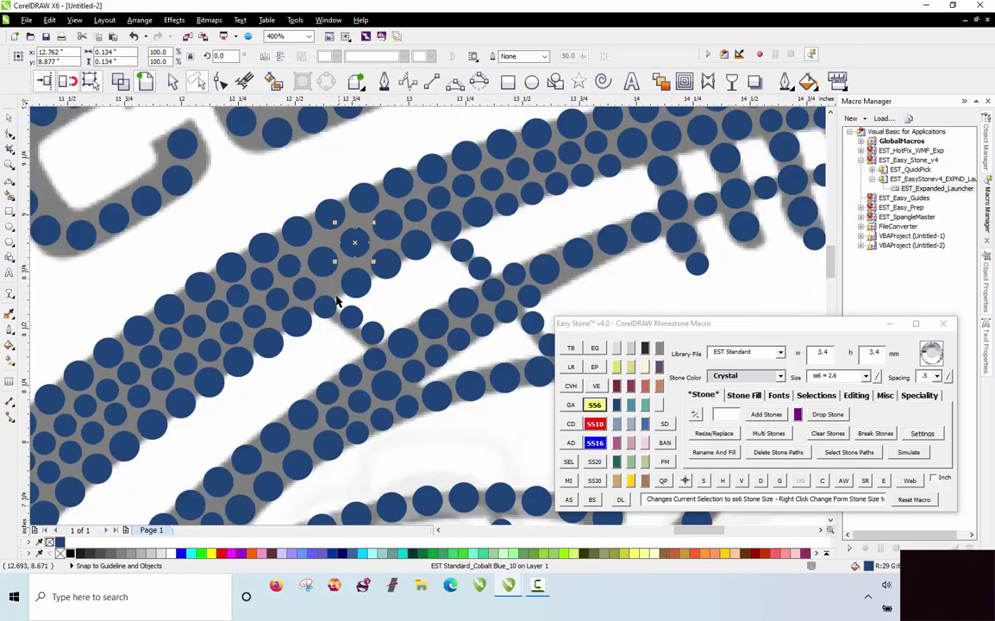
{"action": "left_click", "coordinate": [326, 305]}
{"action": "left_click", "coordinate": [357, 282], "text": "shift"}
{"action": "left_click", "coordinate": [387, 263], "text": "shift"}
{"action": "left_click", "coordinate": [417, 247], "text": "shift"}
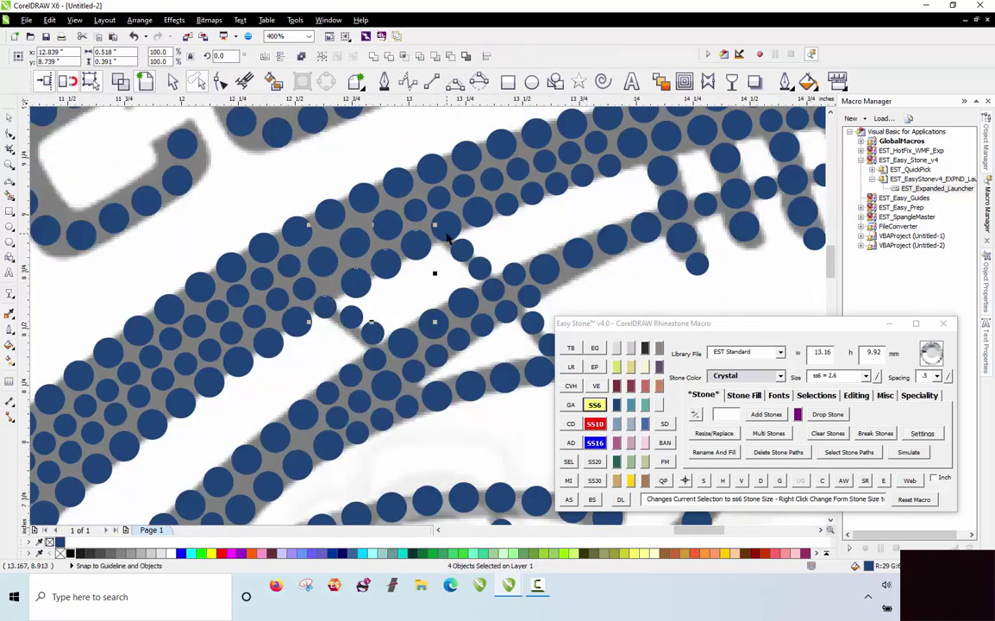
{"action": "left_click", "coordinate": [447, 231], "text": "shift"}
{"action": "left_click", "coordinate": [478, 213], "text": "shift"}
{"action": "left_click", "coordinate": [507, 204], "text": "shift"}
{"action": "left_click", "coordinate": [532, 194], "text": "shift"}
{"action": "left_click", "coordinate": [557, 184], "text": "shift"}
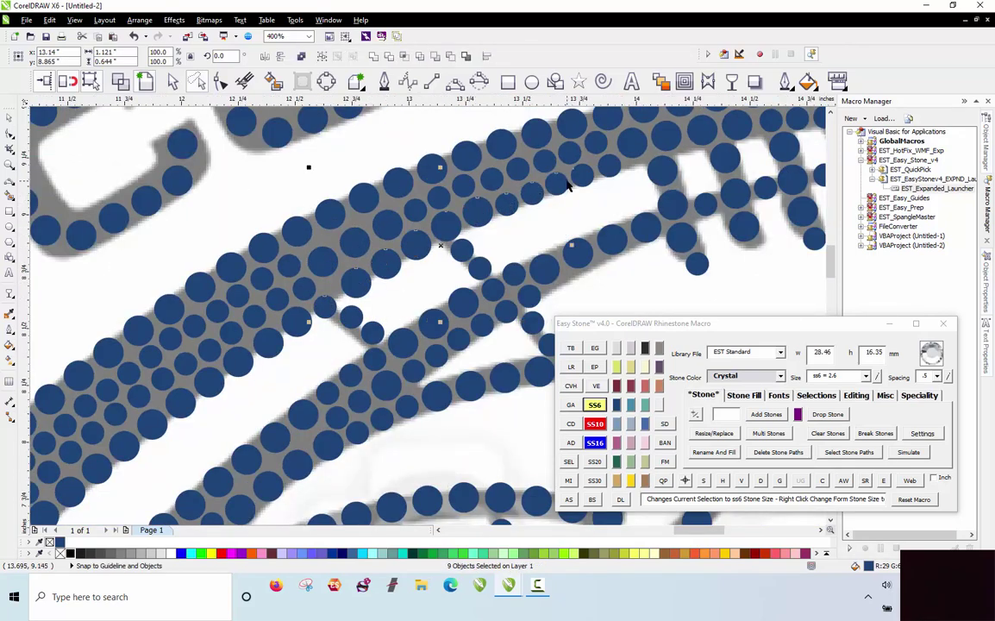
{"action": "left_click", "coordinate": [583, 176], "text": "shift"}
{"action": "left_click", "coordinate": [609, 166], "text": "shift"}
{"action": "left_click", "coordinate": [635, 147], "text": "shift"}
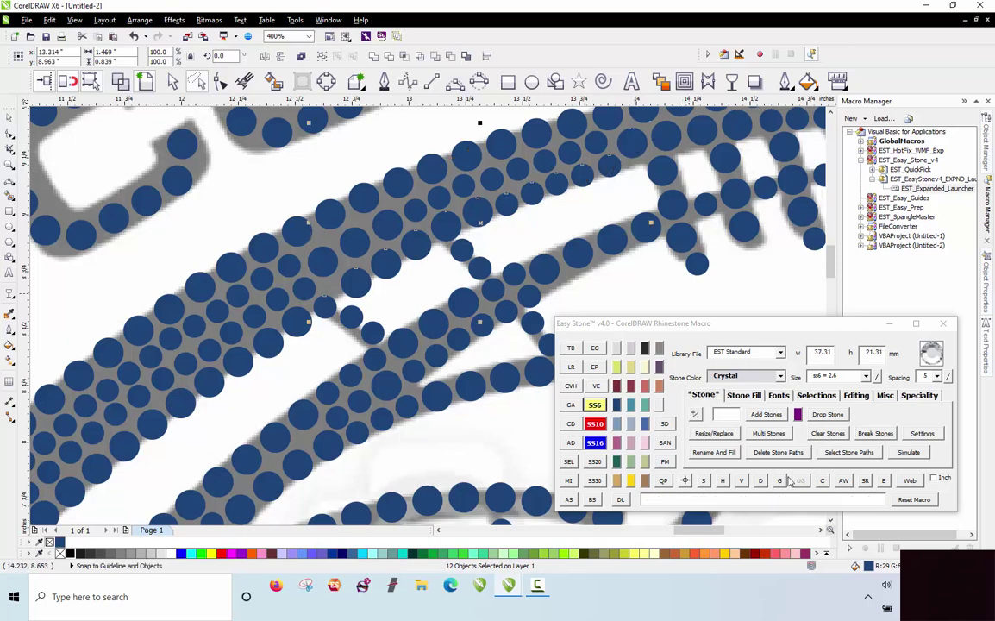
{"action": "left_click", "coordinate": [760, 481]}
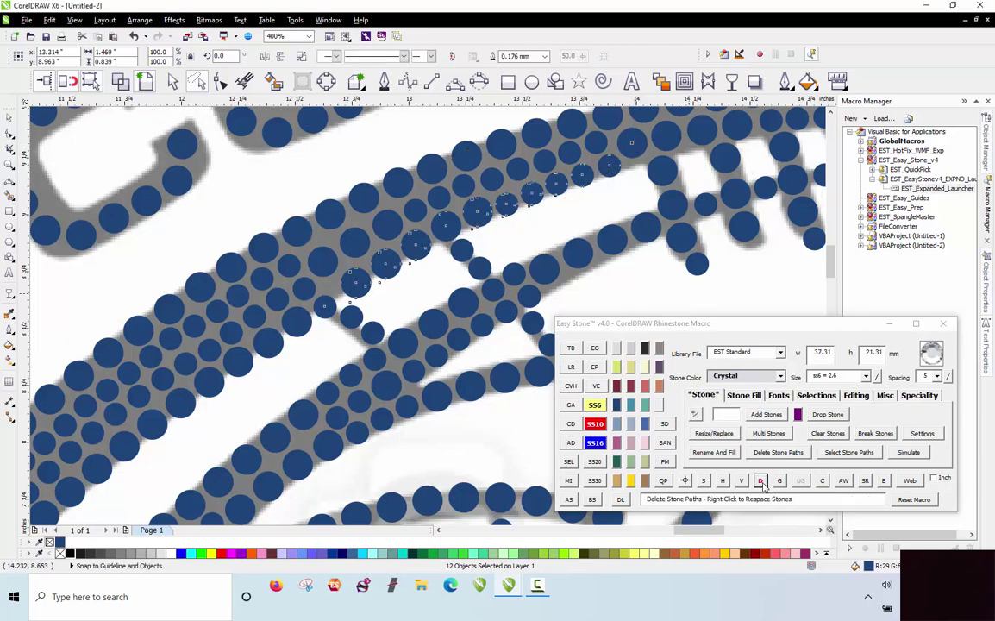
{"action": "left_click", "coordinate": [762, 483]}
{"action": "scroll", "coordinate": [312, 283], "scroll_direction": "up", "scroll_amount": 1}
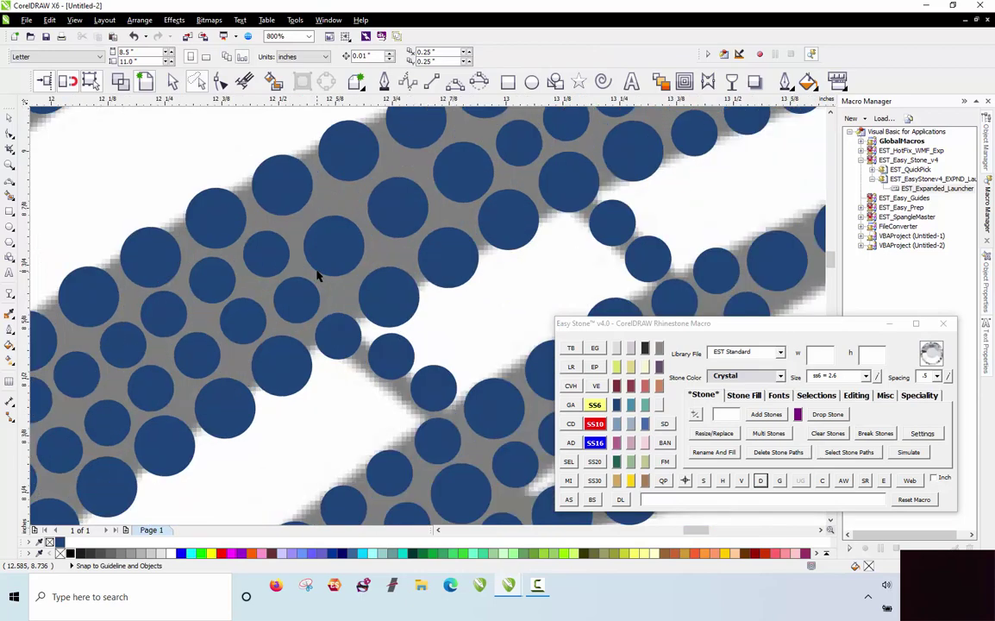
Select the entire Cougars Football rhinestone design and add a black weedbox around it.
{"action": "scroll", "coordinate": [315, 280], "scroll_direction": "down", "scroll_amount": 2}
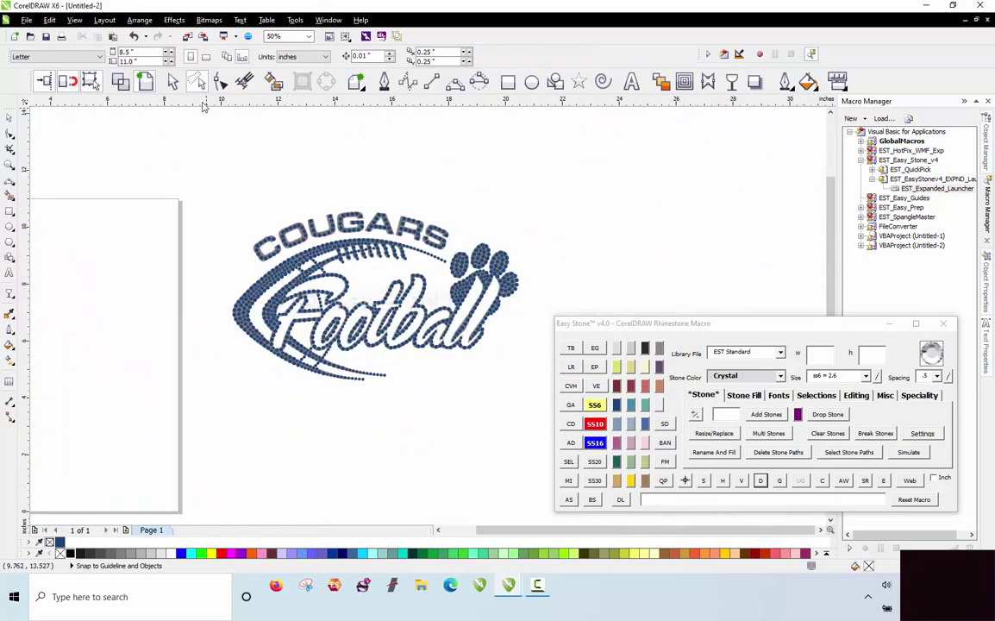
{"action": "left_click", "coordinate": [174, 82]}
{"action": "left_click_drag", "start_coordinate": [177, 142], "coordinate": [561, 423]}
{"action": "left_click", "coordinate": [843, 480]}
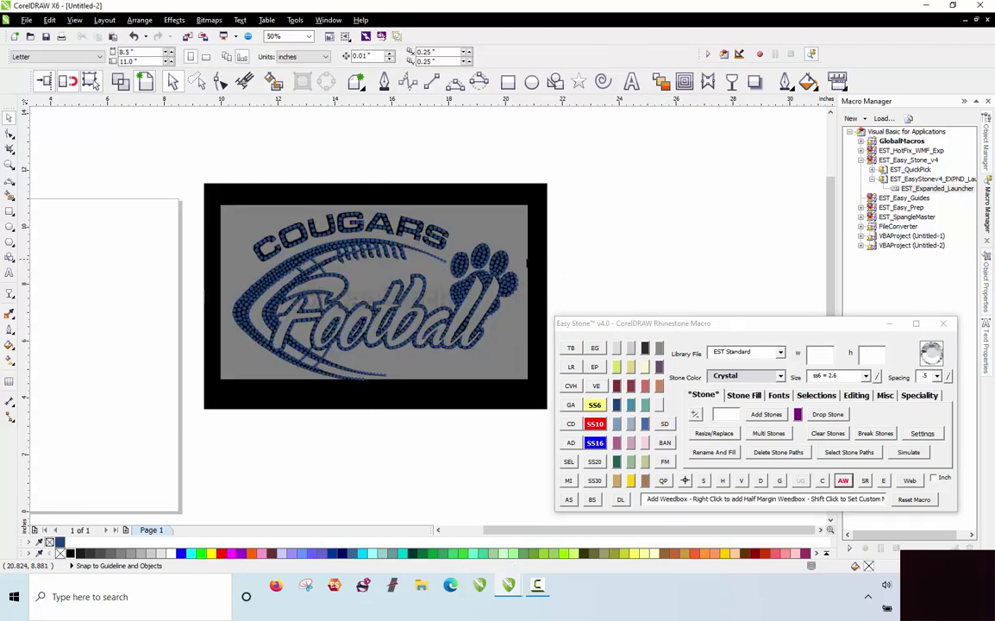
Move all the stones together with the black weedbox off the locked template image, centring them at about X 30 in, Y -4.8 in.
{"action": "right_click", "coordinate": [519, 258]}
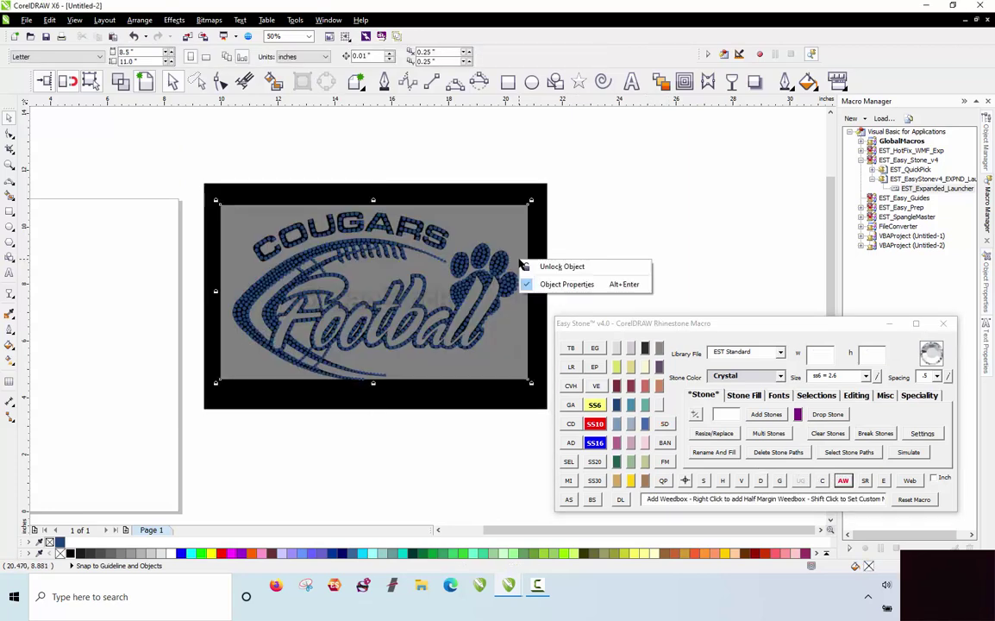
{"action": "left_click", "coordinate": [553, 186]}
{"action": "left_click_drag", "start_coordinate": [583, 156], "coordinate": [391, 317]}
{"action": "left_click_drag", "start_coordinate": [439, 279], "coordinate": [200, 429]}
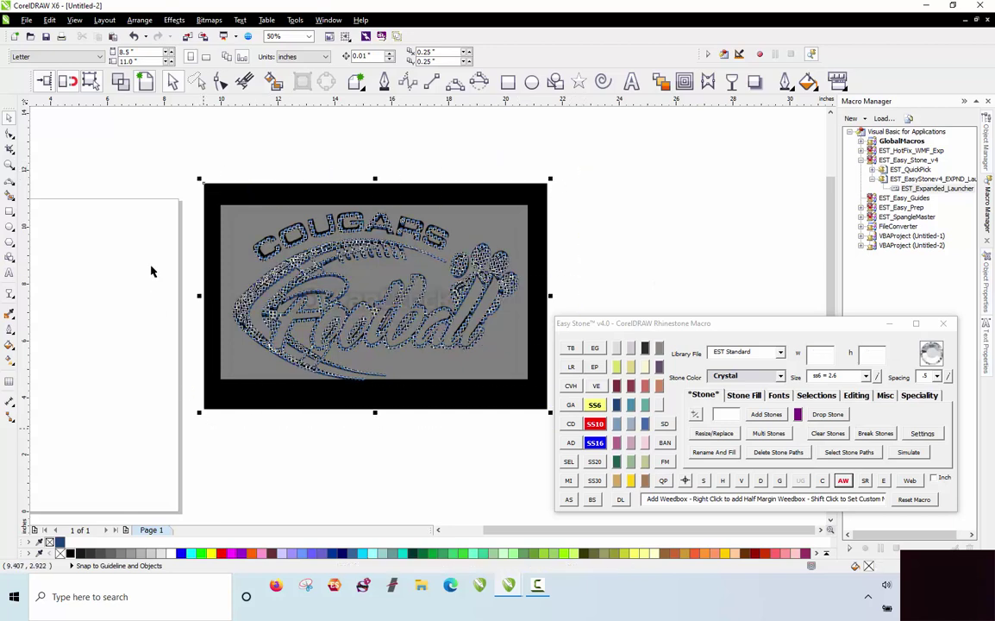
{"action": "scroll", "coordinate": [151, 262], "scroll_direction": "down", "scroll_amount": 1}
{"action": "left_click_drag", "start_coordinate": [240, 287], "coordinate": [494, 467]}
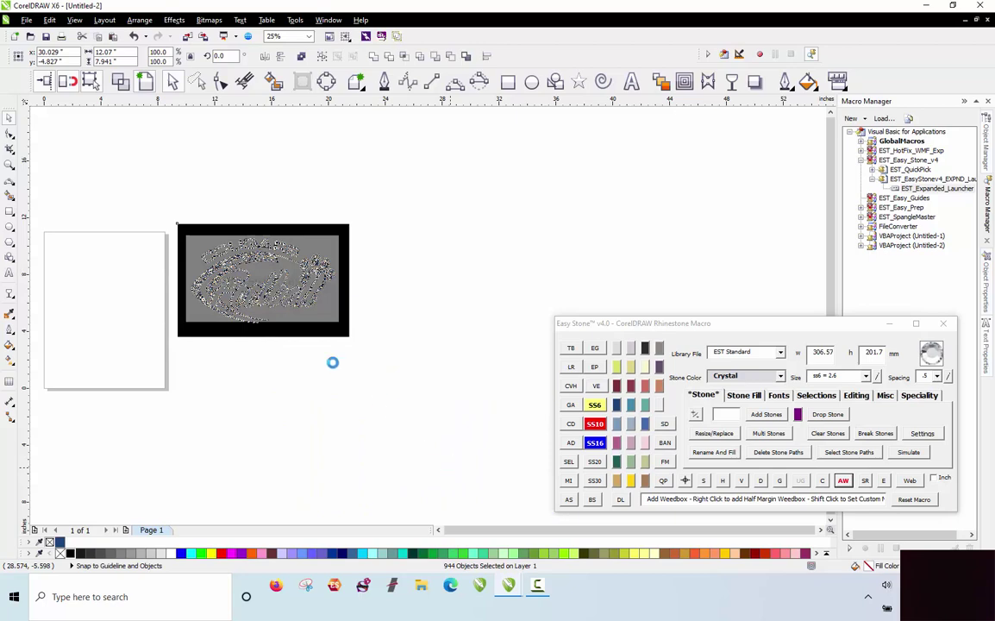
{"action": "scroll", "coordinate": [135, 287], "scroll_direction": "down", "scroll_amount": 1}
{"action": "left_click", "coordinate": [181, 360]}
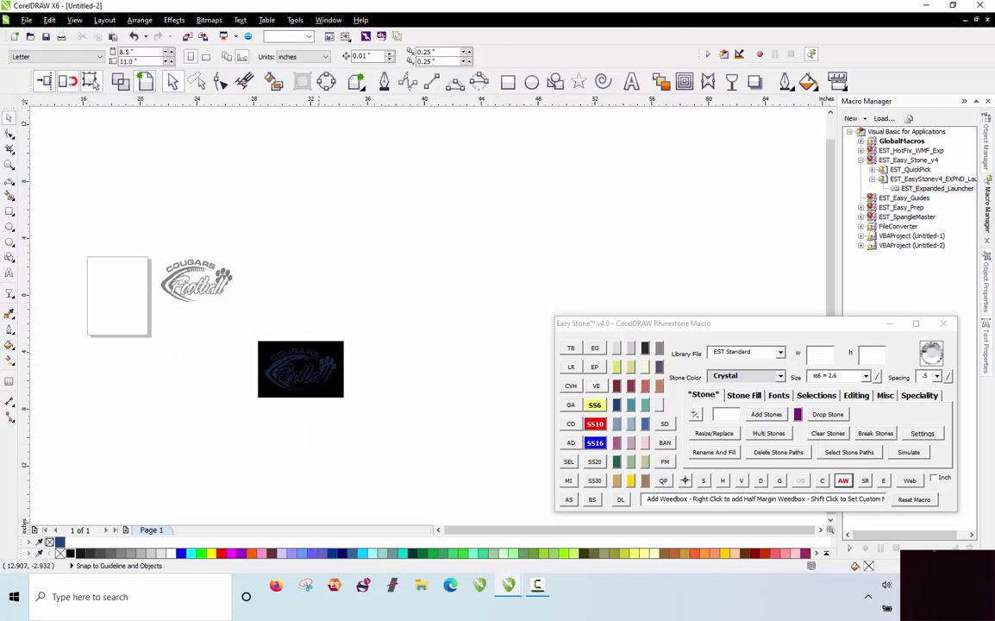
{"action": "scroll", "coordinate": [318, 371], "scroll_direction": "up", "scroll_amount": 2}
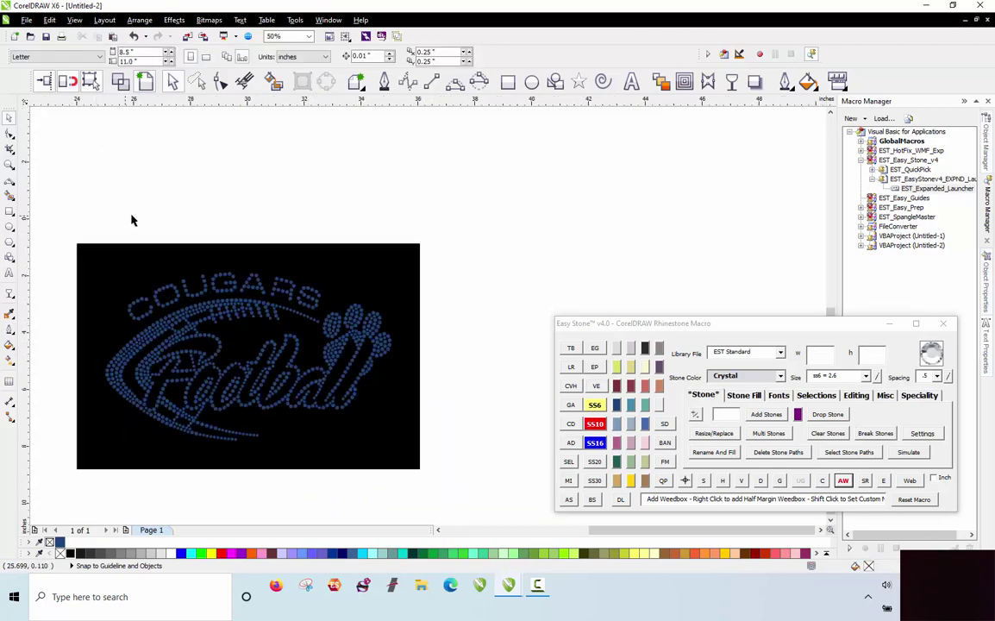
{"action": "scroll", "coordinate": [129, 223], "scroll_direction": "down", "scroll_amount": 1}
{"action": "scroll", "coordinate": [101, 257], "scroll_direction": "up", "scroll_amount": 2}
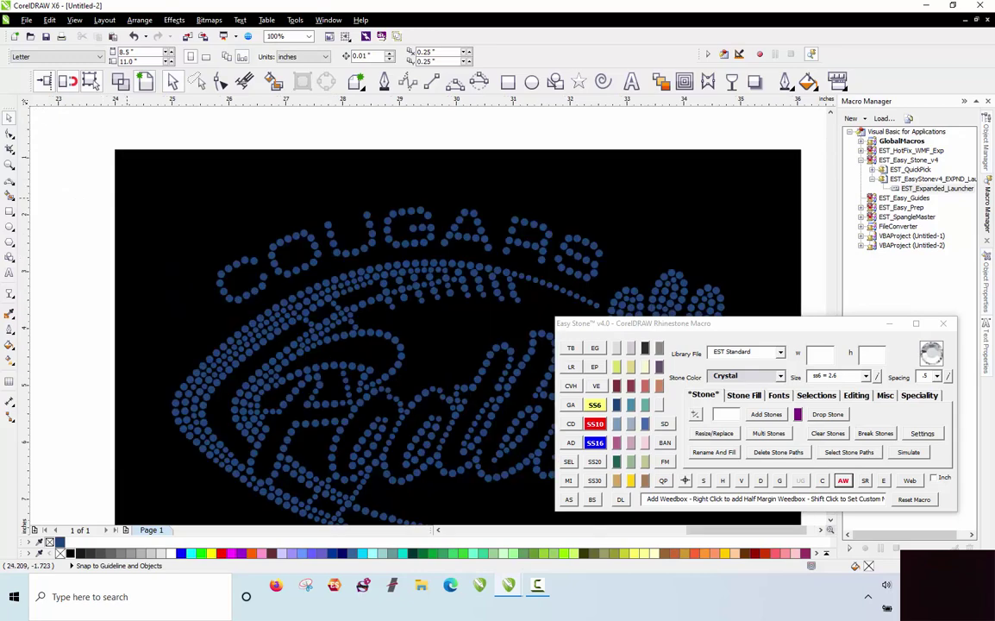
{"action": "scroll", "coordinate": [127, 198], "scroll_direction": "down", "scroll_amount": 1}
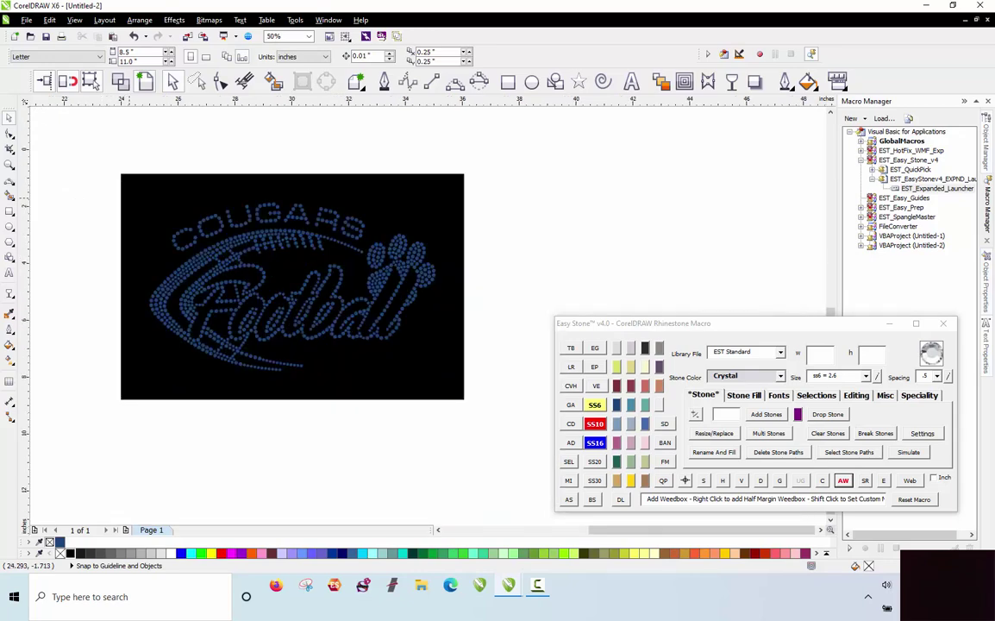